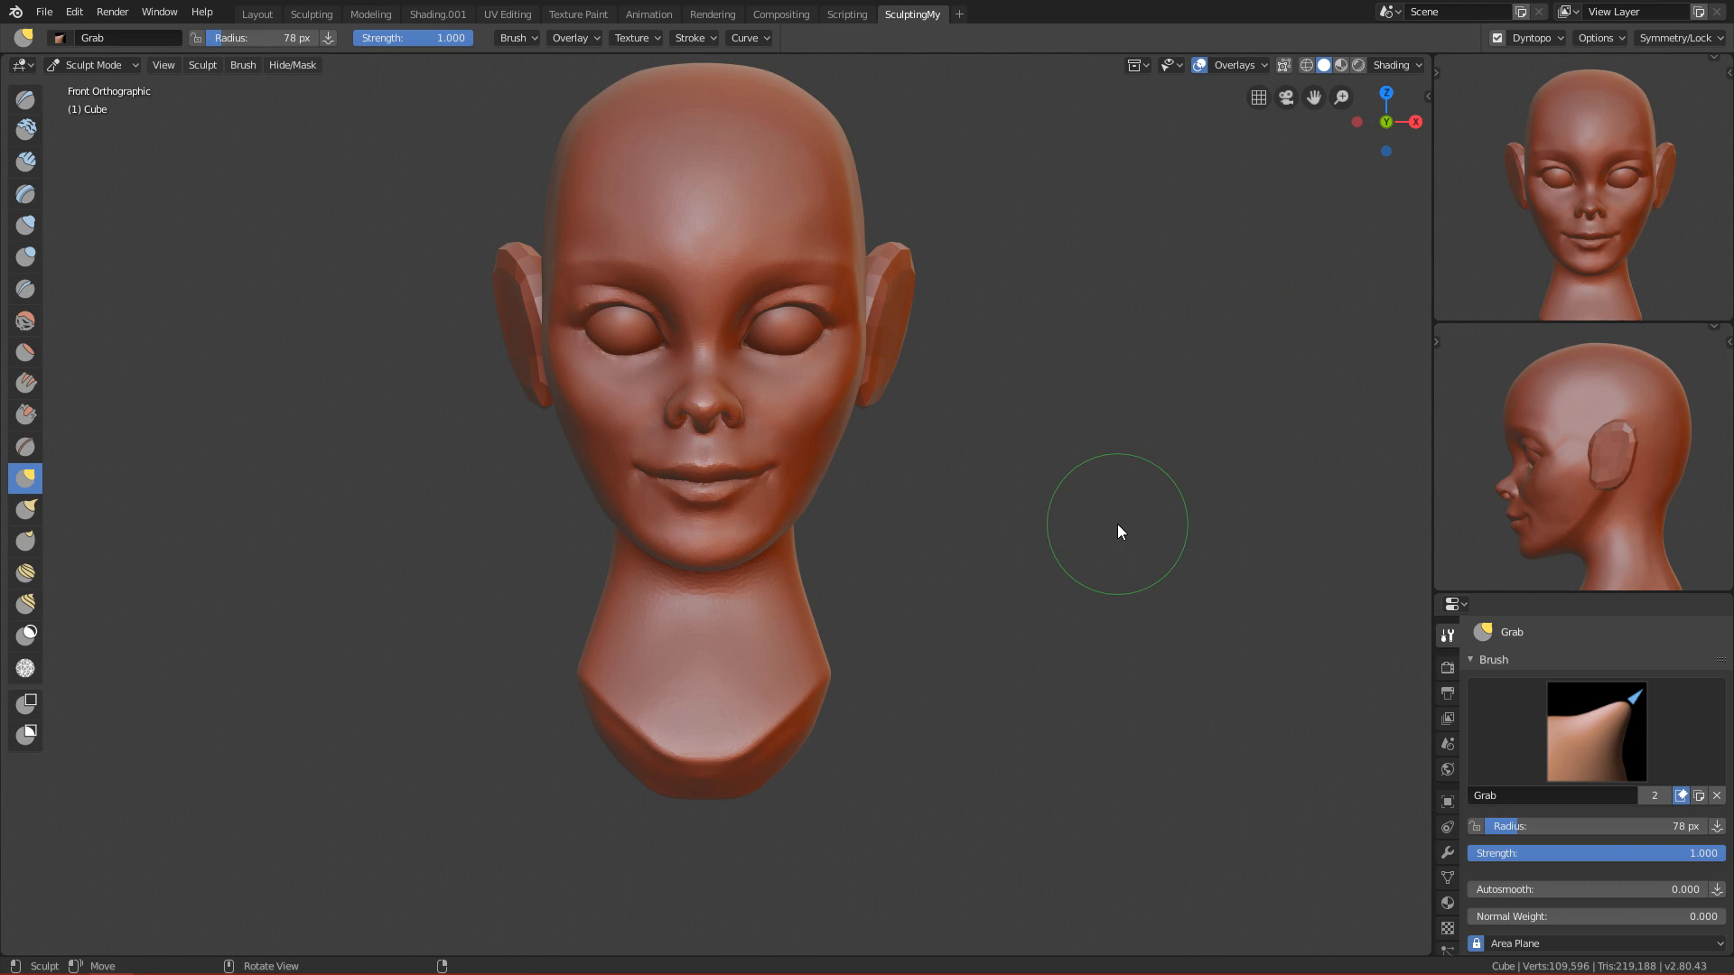
Step: Examine the proportions of the head, ears and neck in the front and right side views
{"action": "left_click_drag", "start_coordinate": [1041, 584], "coordinate": [1147, 593], "text": "ctrl+alt"}
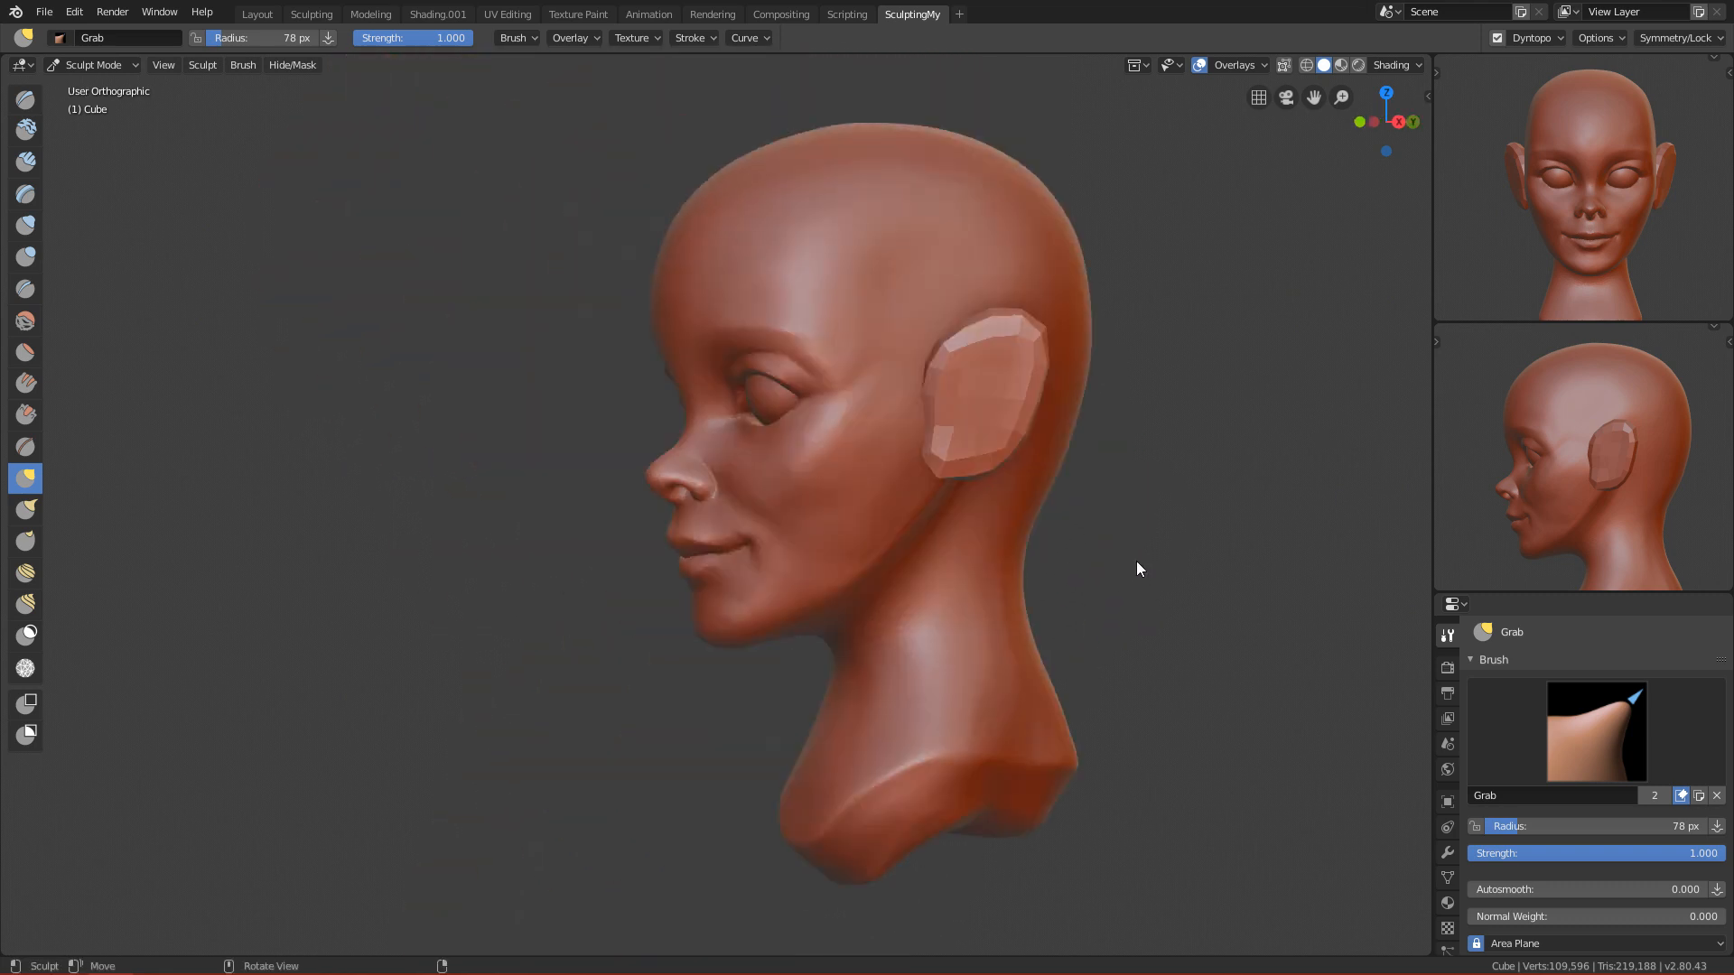
{"action": "left_click_drag", "start_coordinate": [996, 518], "coordinate": [1002, 411], "text": "ctrl+alt"}
{"action": "mouse_move", "coordinate": [943, 578]}
{"action": "left_mouse_down", "text": "ctrl+alt"}
{"action": "mouse_move", "coordinate": [1007, 374]}
{"action": "mouse_move", "coordinate": [976, 543]}
{"action": "left_mouse_up", "text": "ctrl+alt"}
{"action": "key", "text": "f"}
{"action": "left_click", "coordinate": [1043, 395]}
{"action": "key", "text": "KP_1"}
{"action": "left_click_drag", "start_coordinate": [959, 637], "coordinate": [929, 695], "text": "ctrl+alt"}
{"action": "key", "text": "KP_3"}
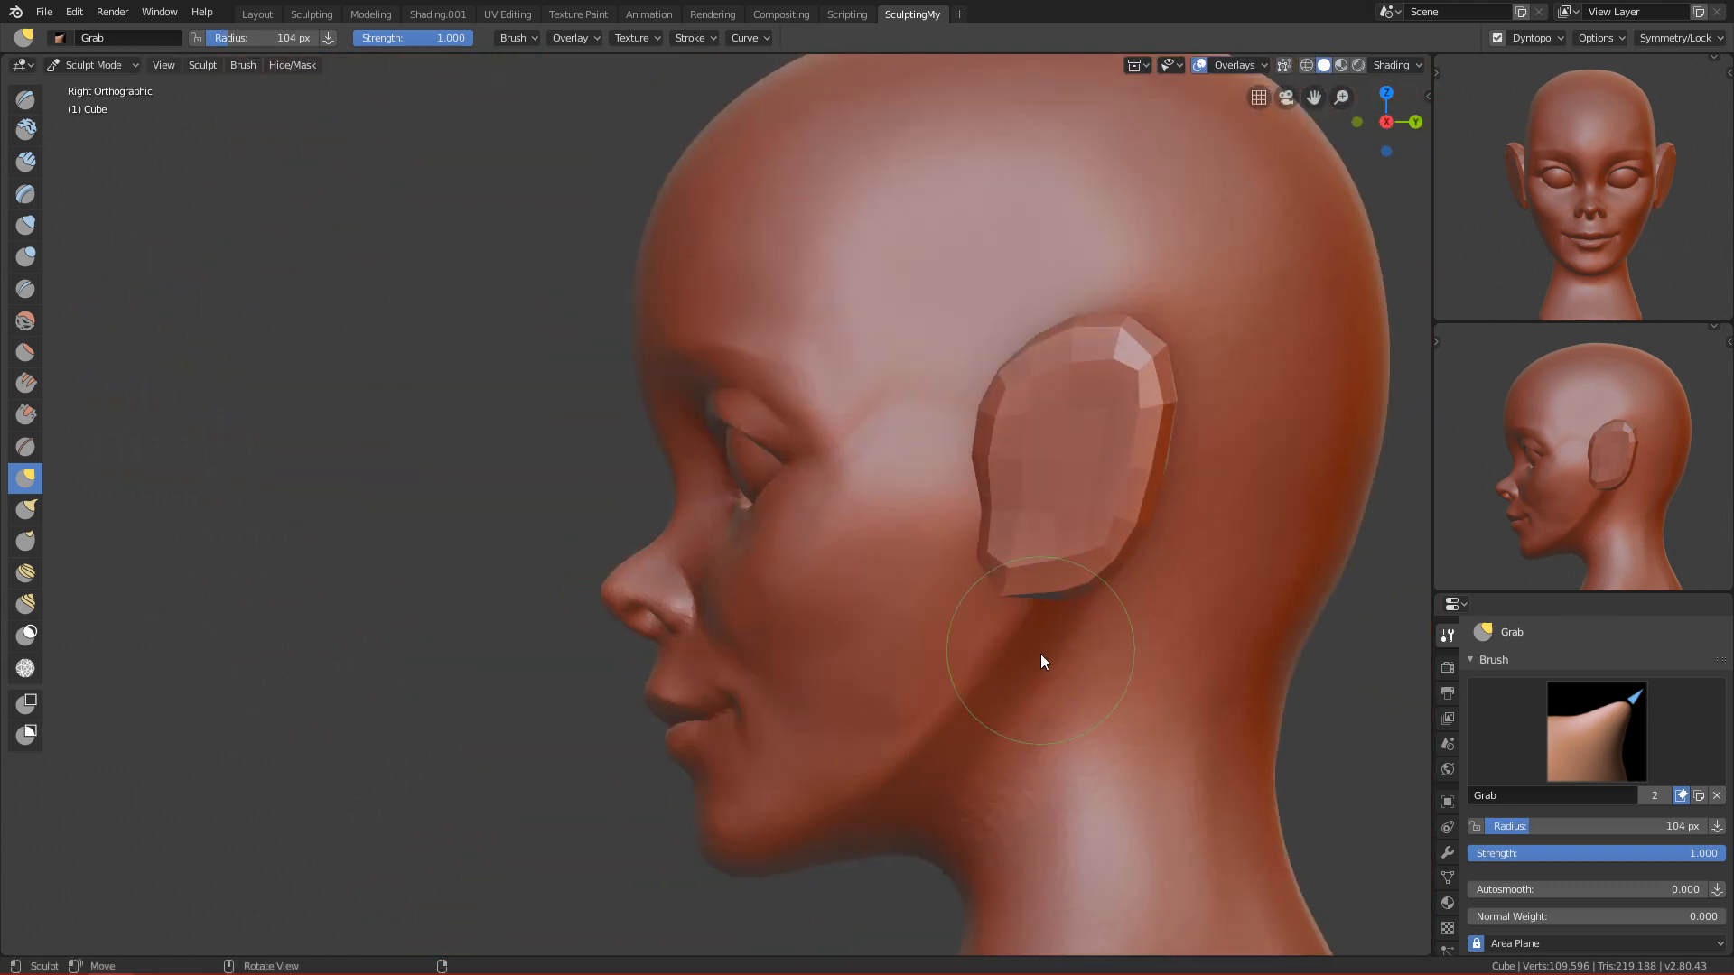
{"action": "scroll", "coordinate": [1002, 596], "scroll_direction": "up", "scroll_amount": 1}
{"action": "key", "text": "f"}
{"action": "key", "text": "shift"}
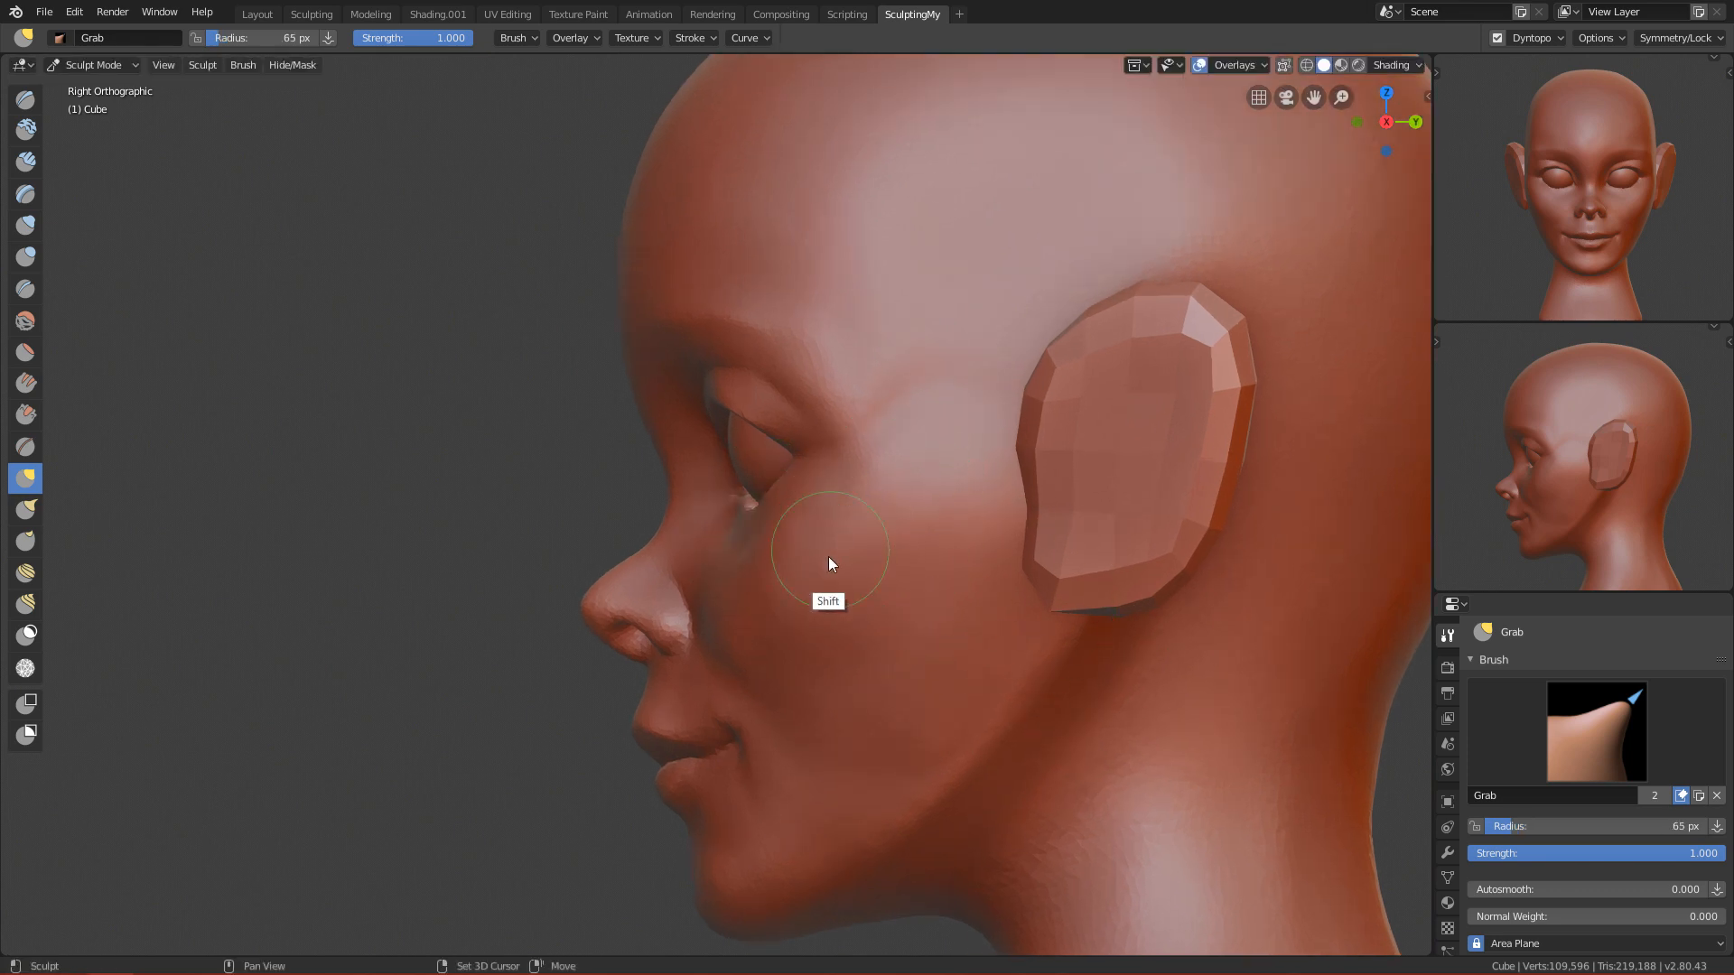
{"action": "key", "text": "KP_1"}
{"action": "left_click_drag", "start_coordinate": [874, 415], "coordinate": [837, 635], "text": "ctrl+alt"}
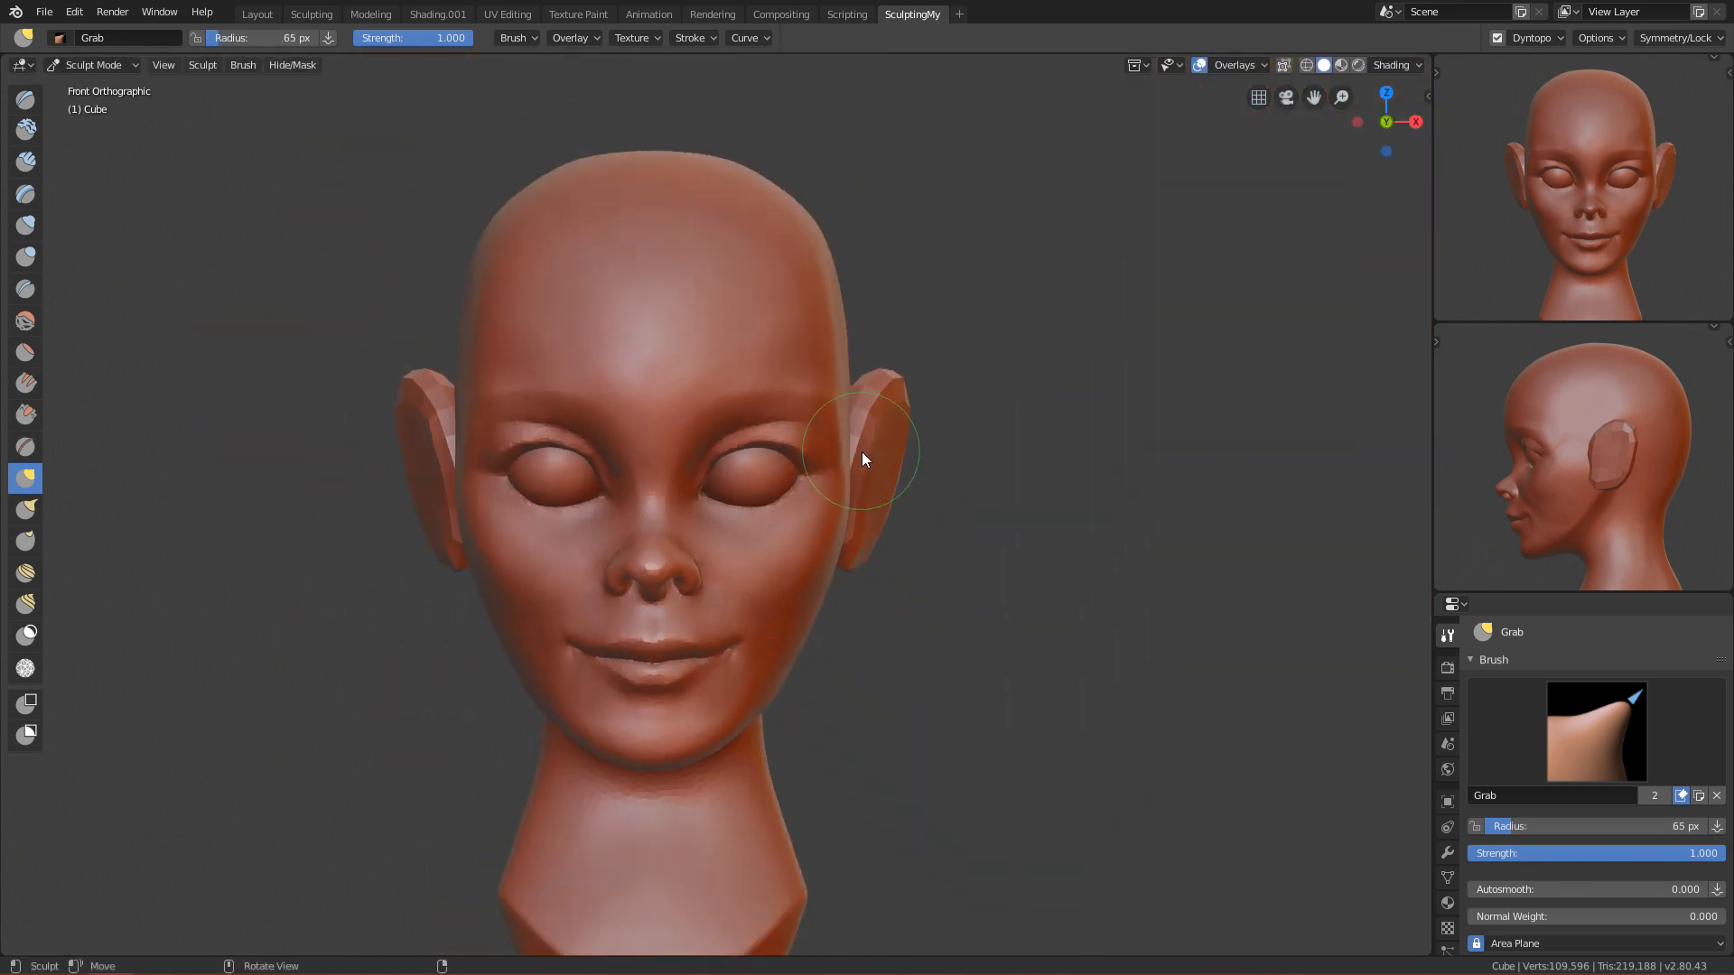
{"action": "left_click_drag", "start_coordinate": [845, 767], "coordinate": [876, 513], "text": "alt+shift"}
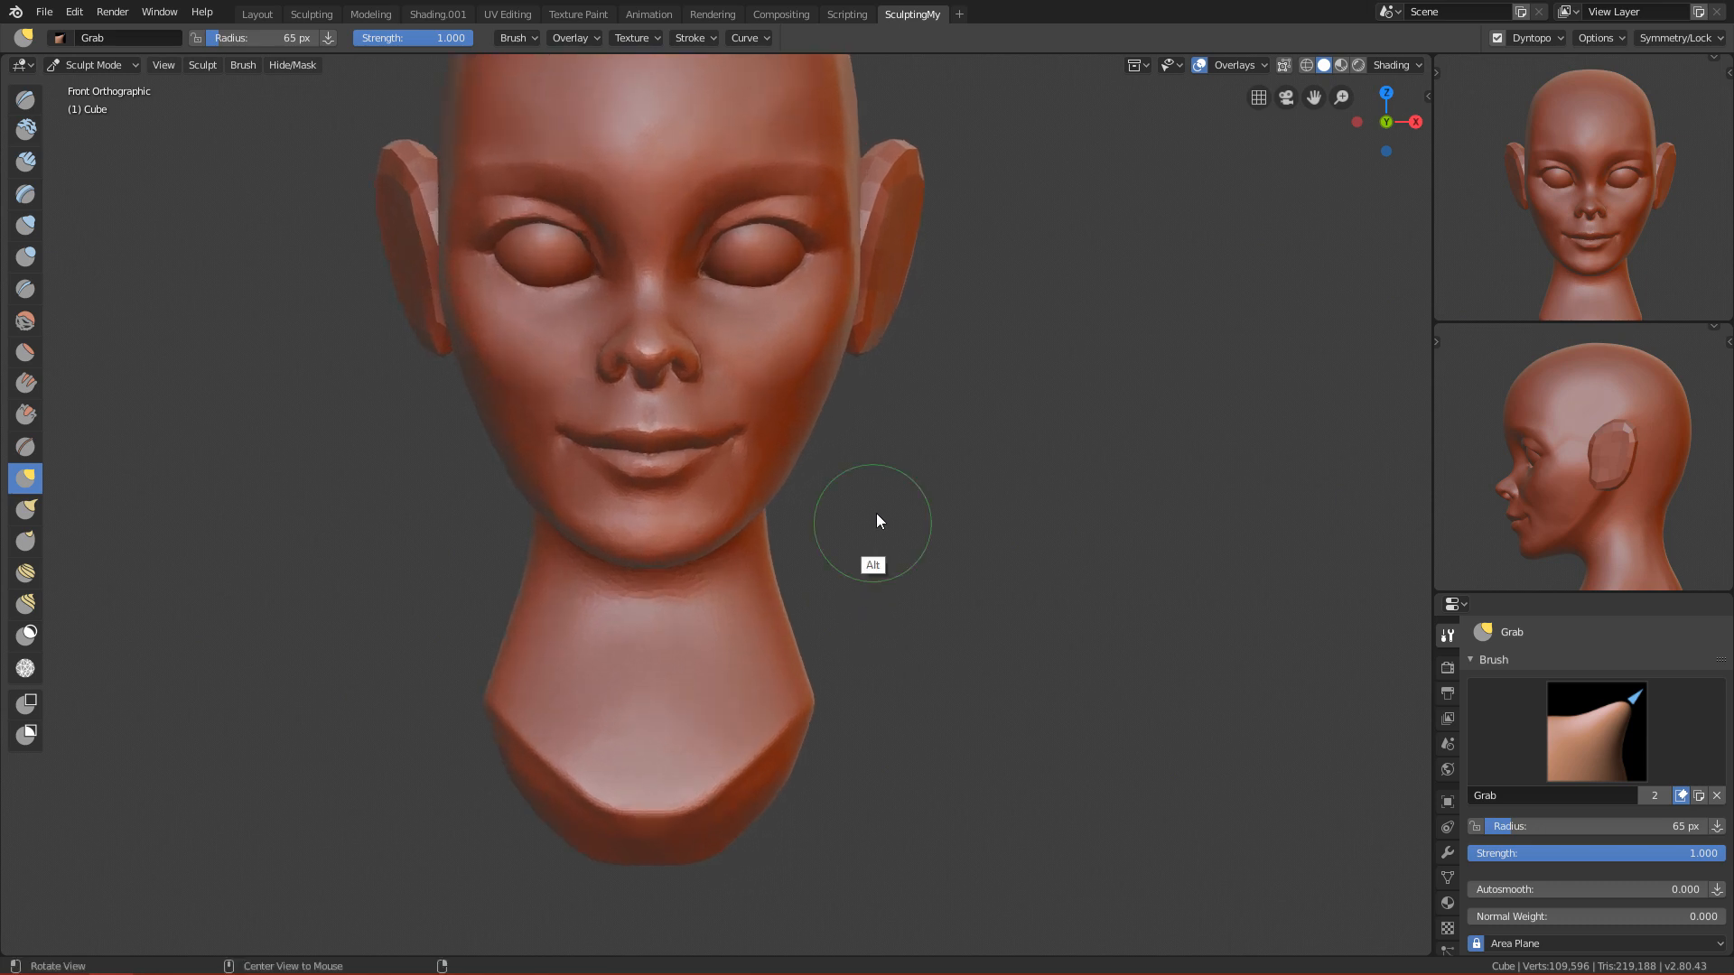
{"action": "left_click_drag", "start_coordinate": [822, 610], "coordinate": [782, 473], "text": "alt+shift"}
{"action": "key", "text": "KP_3"}
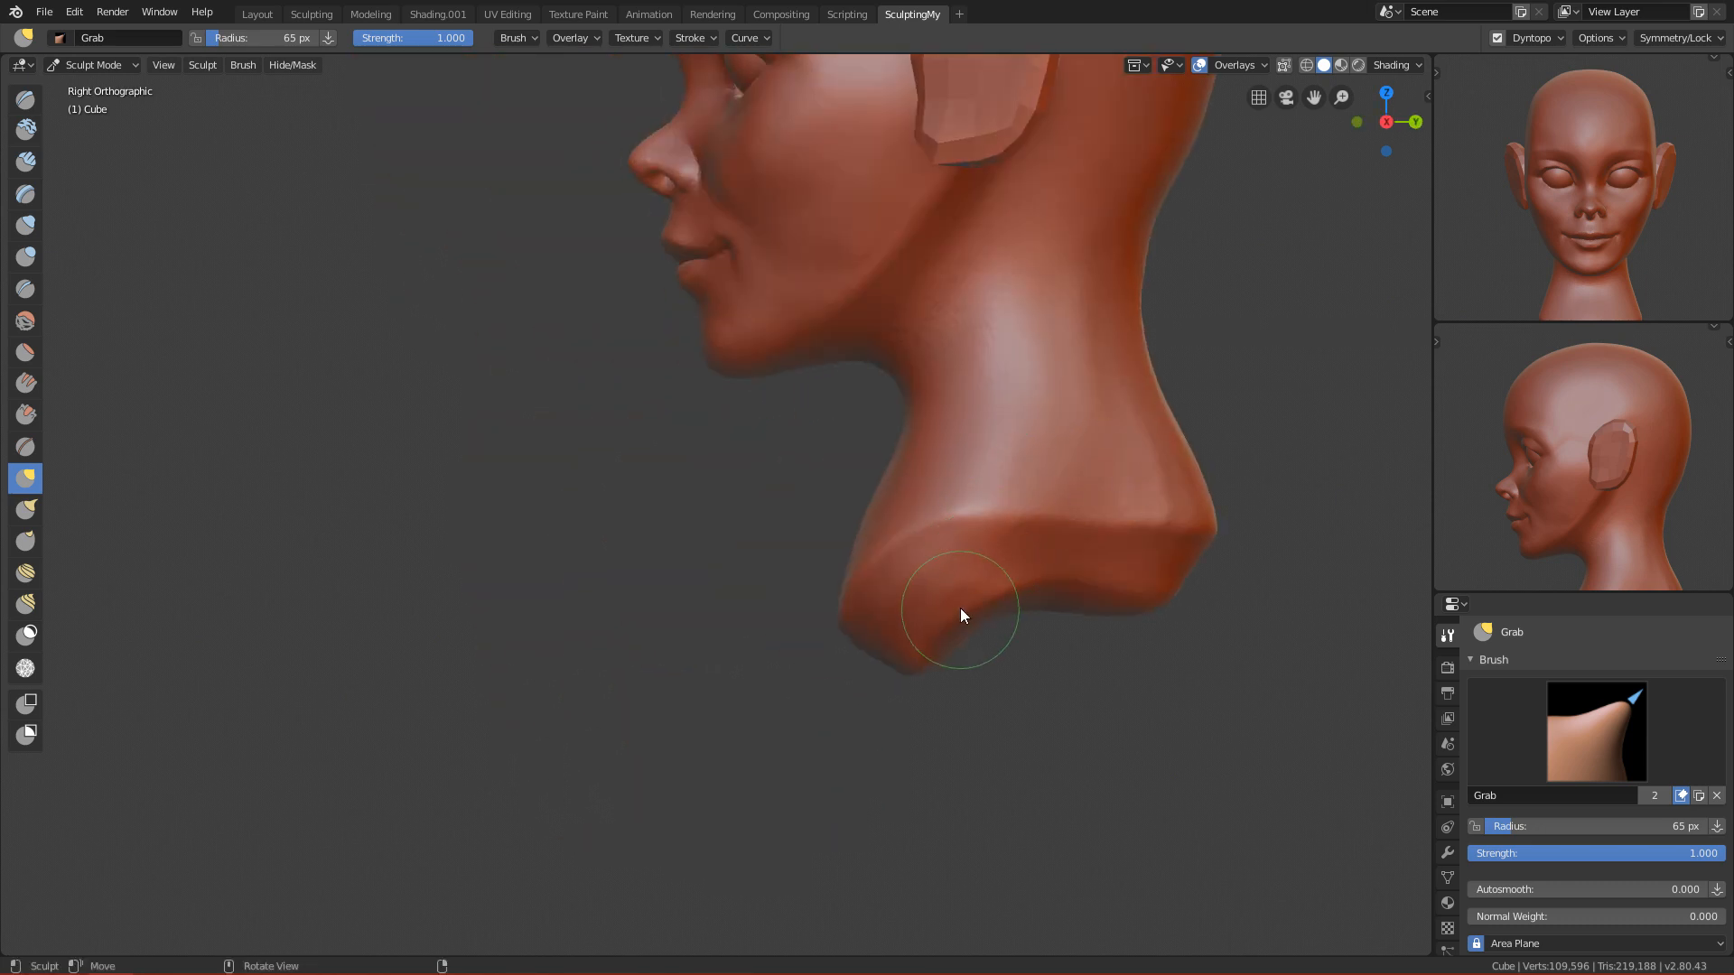
Step: Enlarge the Grab brush radius to 402 px to cover the neck
{"action": "left_click_drag", "start_coordinate": [881, 709], "coordinate": [958, 352], "text": "ctrl+alt"}
{"action": "key", "text": "f"}
{"action": "left_click", "coordinate": [1167, 529]}
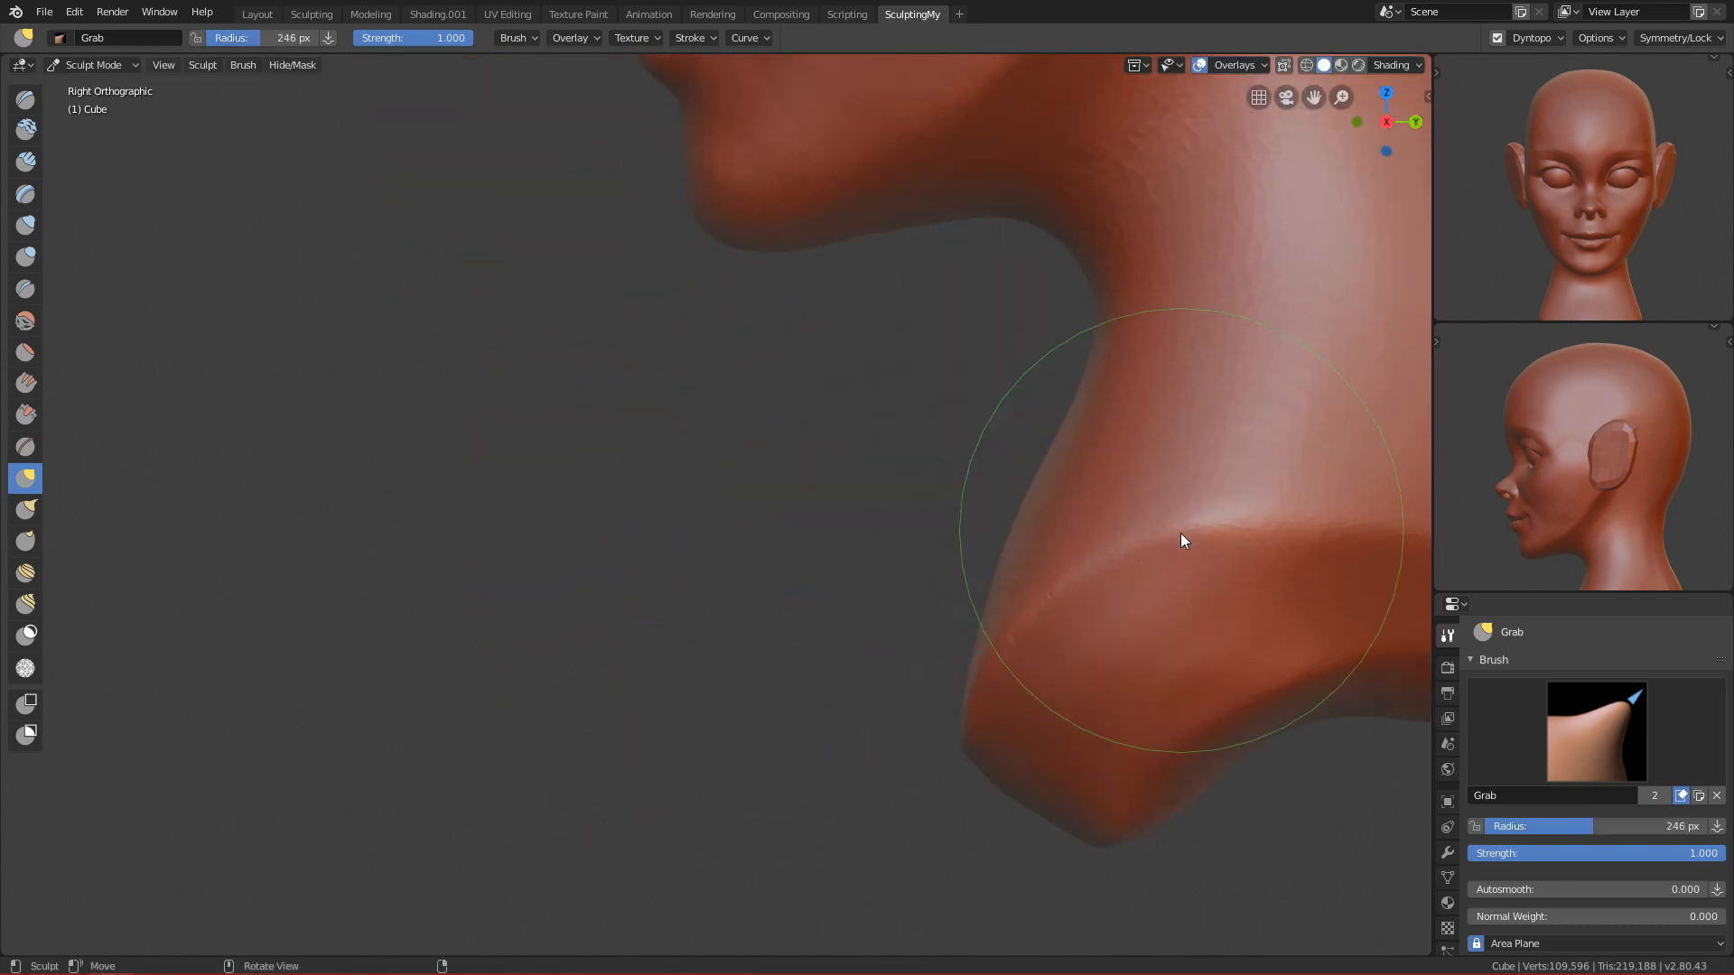
{"action": "left_click_drag", "start_coordinate": [1102, 552], "coordinate": [889, 573], "text": "alt+shift"}
{"action": "key", "text": "f"}
{"action": "left_click", "coordinate": [826, 536]}
{"action": "key", "text": "f"}
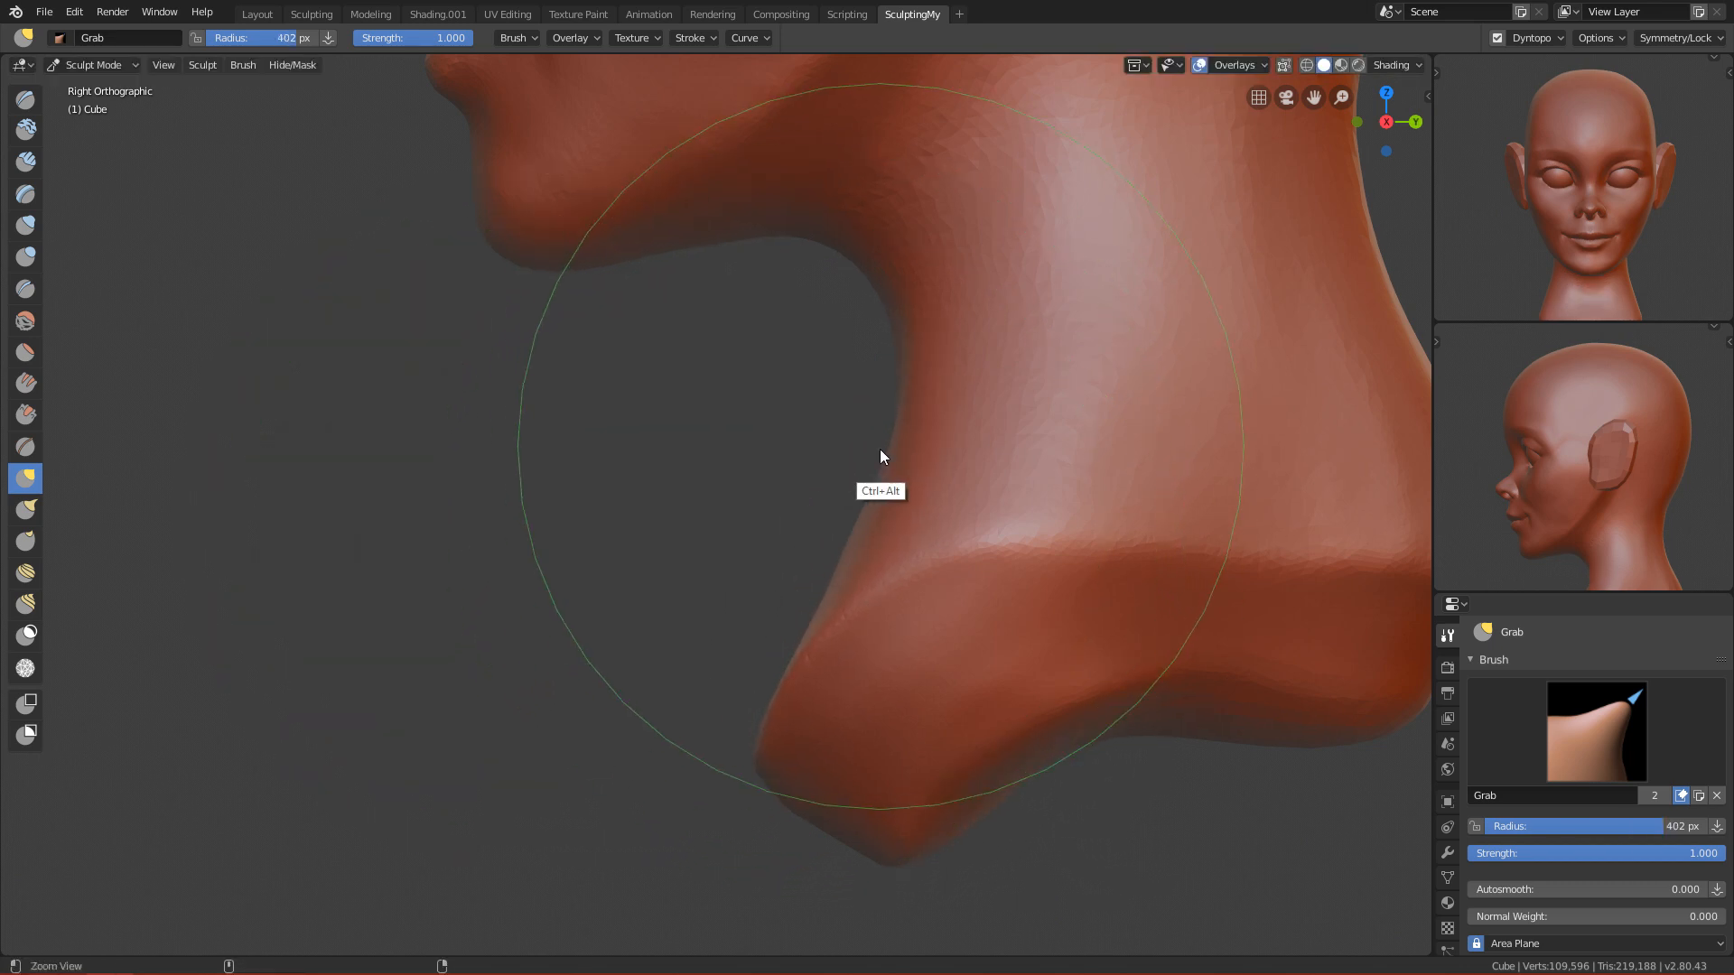
{"action": "left_click_drag", "start_coordinate": [879, 448], "coordinate": [749, 709], "text": "ctrl+alt"}
{"action": "key", "text": "KP_1"}
{"action": "left_click_drag", "start_coordinate": [775, 640], "coordinate": [777, 537], "text": "ctrl+alt"}
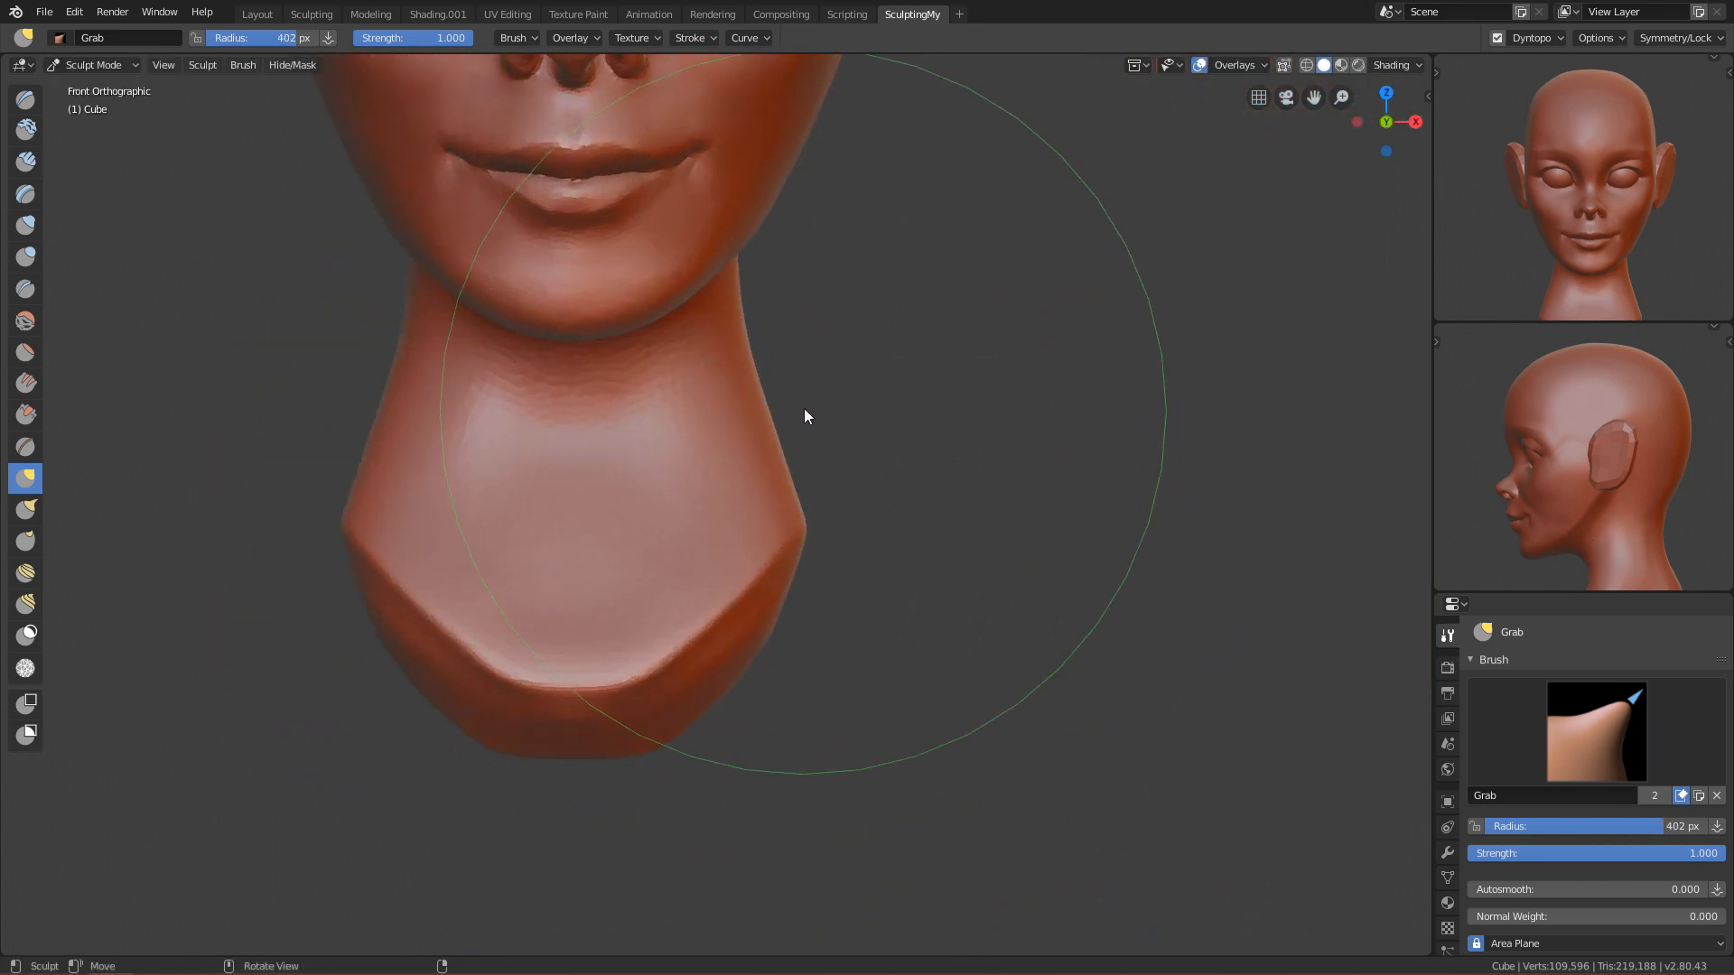
Step: Build up the neck muscle running from behind the ear towards the throat with Clay Strips and smooth it
{"action": "key", "text": "c"}
{"action": "mouse_move", "coordinate": [863, 360]}
{"action": "left_mouse_down", "text": "alt"}
{"action": "mouse_move", "coordinate": [723, 432]}
{"action": "mouse_move", "coordinate": [718, 472]}
{"action": "mouse_move", "coordinate": [856, 339]}
{"action": "mouse_move", "coordinate": [836, 304]}
{"action": "mouse_move", "coordinate": [890, 316]}
{"action": "left_mouse_up", "text": "alt"}
{"action": "key", "text": "f"}
{"action": "left_click", "coordinate": [847, 307]}
{"action": "mouse_move", "coordinate": [933, 215]}
{"action": "left_mouse_down", "text": "alt"}
{"action": "mouse_move", "coordinate": [944, 271]}
{"action": "mouse_move", "coordinate": [929, 263]}
{"action": "mouse_move", "coordinate": [957, 256]}
{"action": "mouse_move", "coordinate": [843, 384]}
{"action": "mouse_move", "coordinate": [885, 268]}
{"action": "left_mouse_up", "text": "alt"}
{"action": "key", "text": "f"}
{"action": "left_click", "coordinate": [827, 268]}
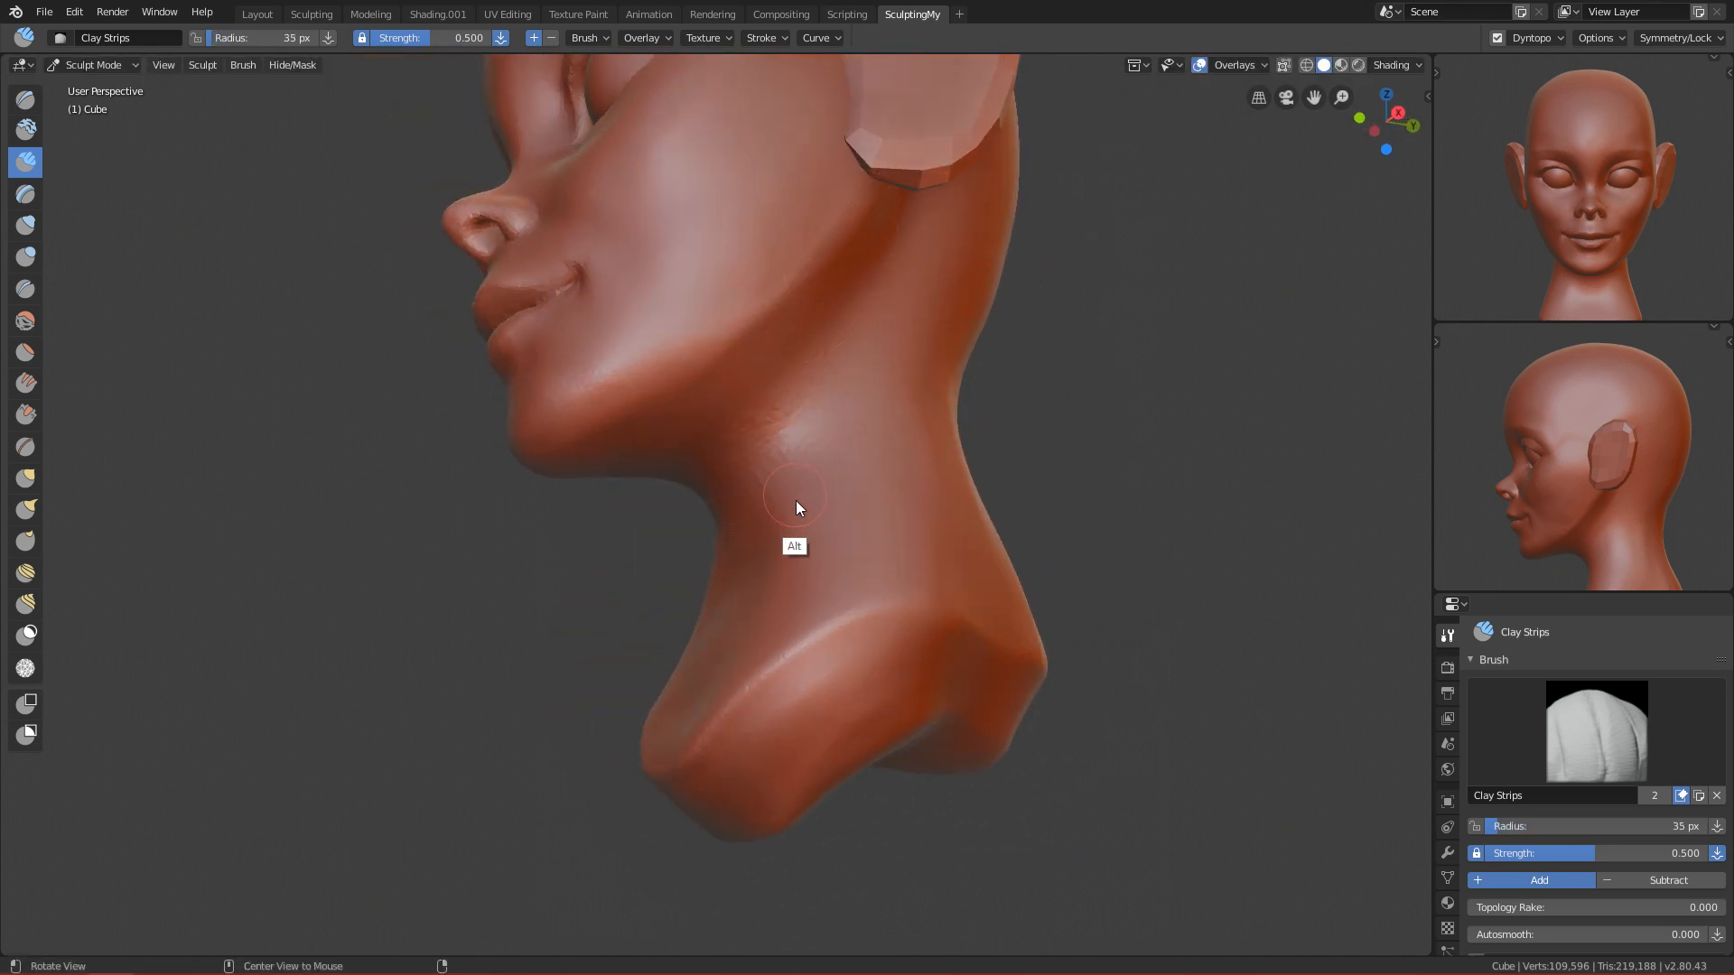
{"action": "left_click_drag", "start_coordinate": [951, 166], "coordinate": [871, 327]}
{"action": "left_click_drag", "start_coordinate": [917, 254], "coordinate": [755, 443], "text": "alt"}
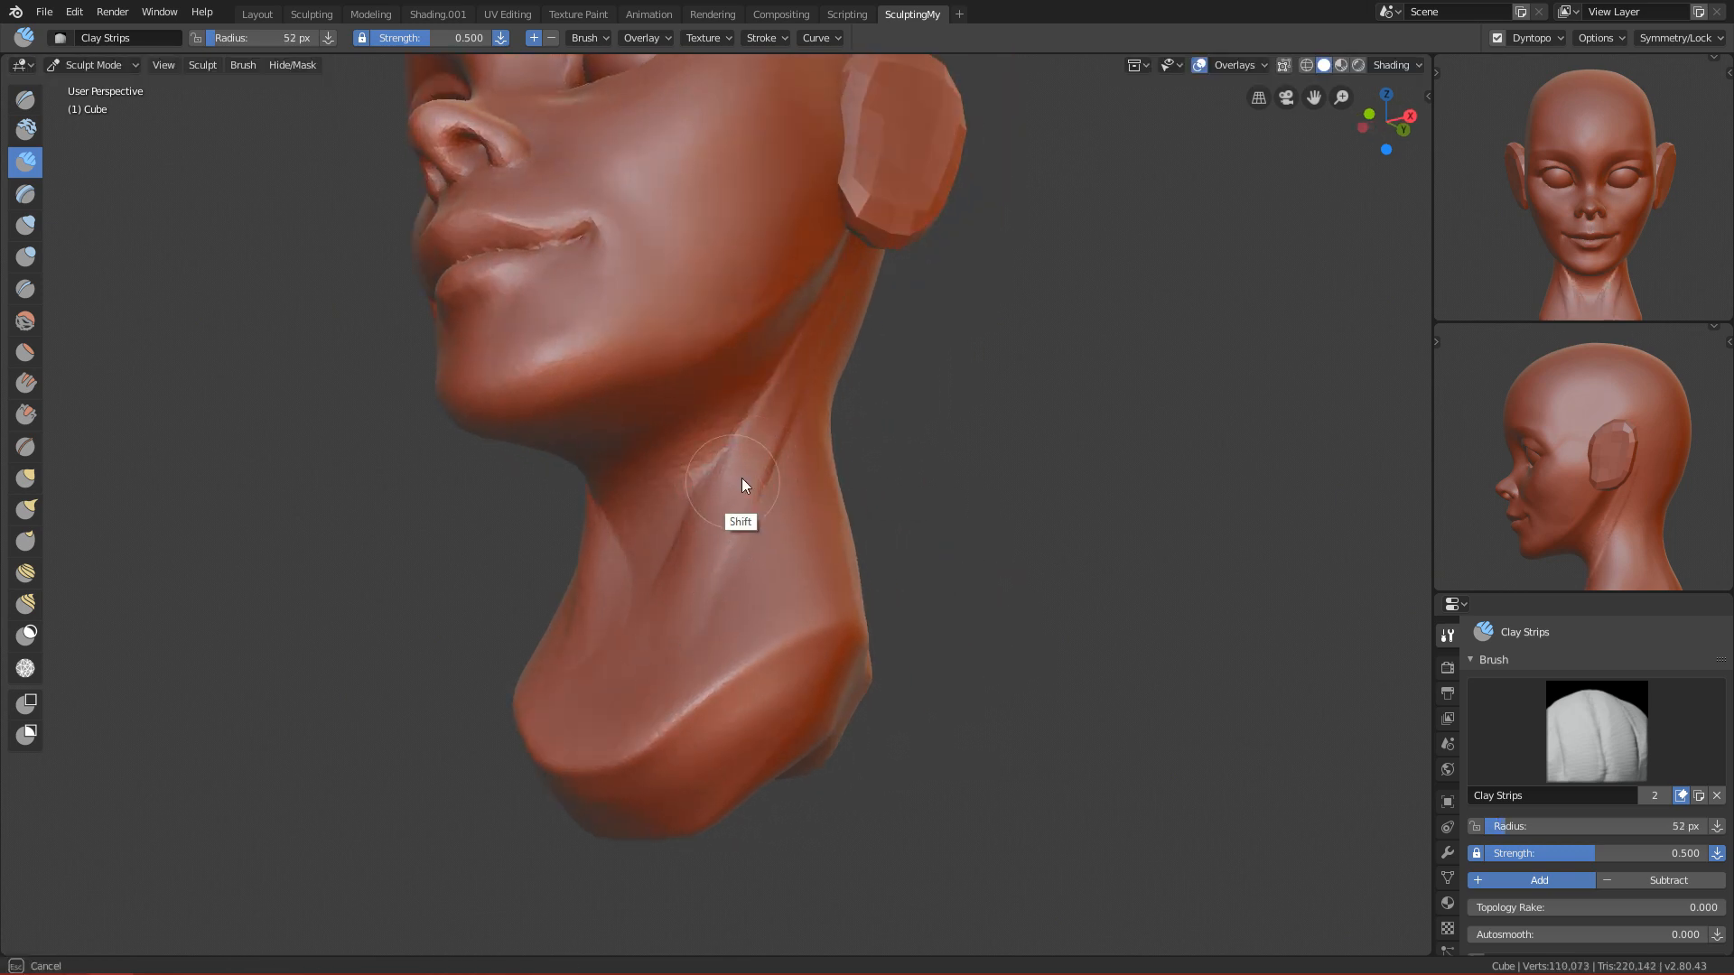
{"action": "mouse_move", "coordinate": [729, 561]}
{"action": "left_mouse_down", "text": "alt"}
{"action": "mouse_move", "coordinate": [762, 554]}
{"action": "mouse_move", "coordinate": [733, 548]}
{"action": "left_mouse_up", "text": "alt"}
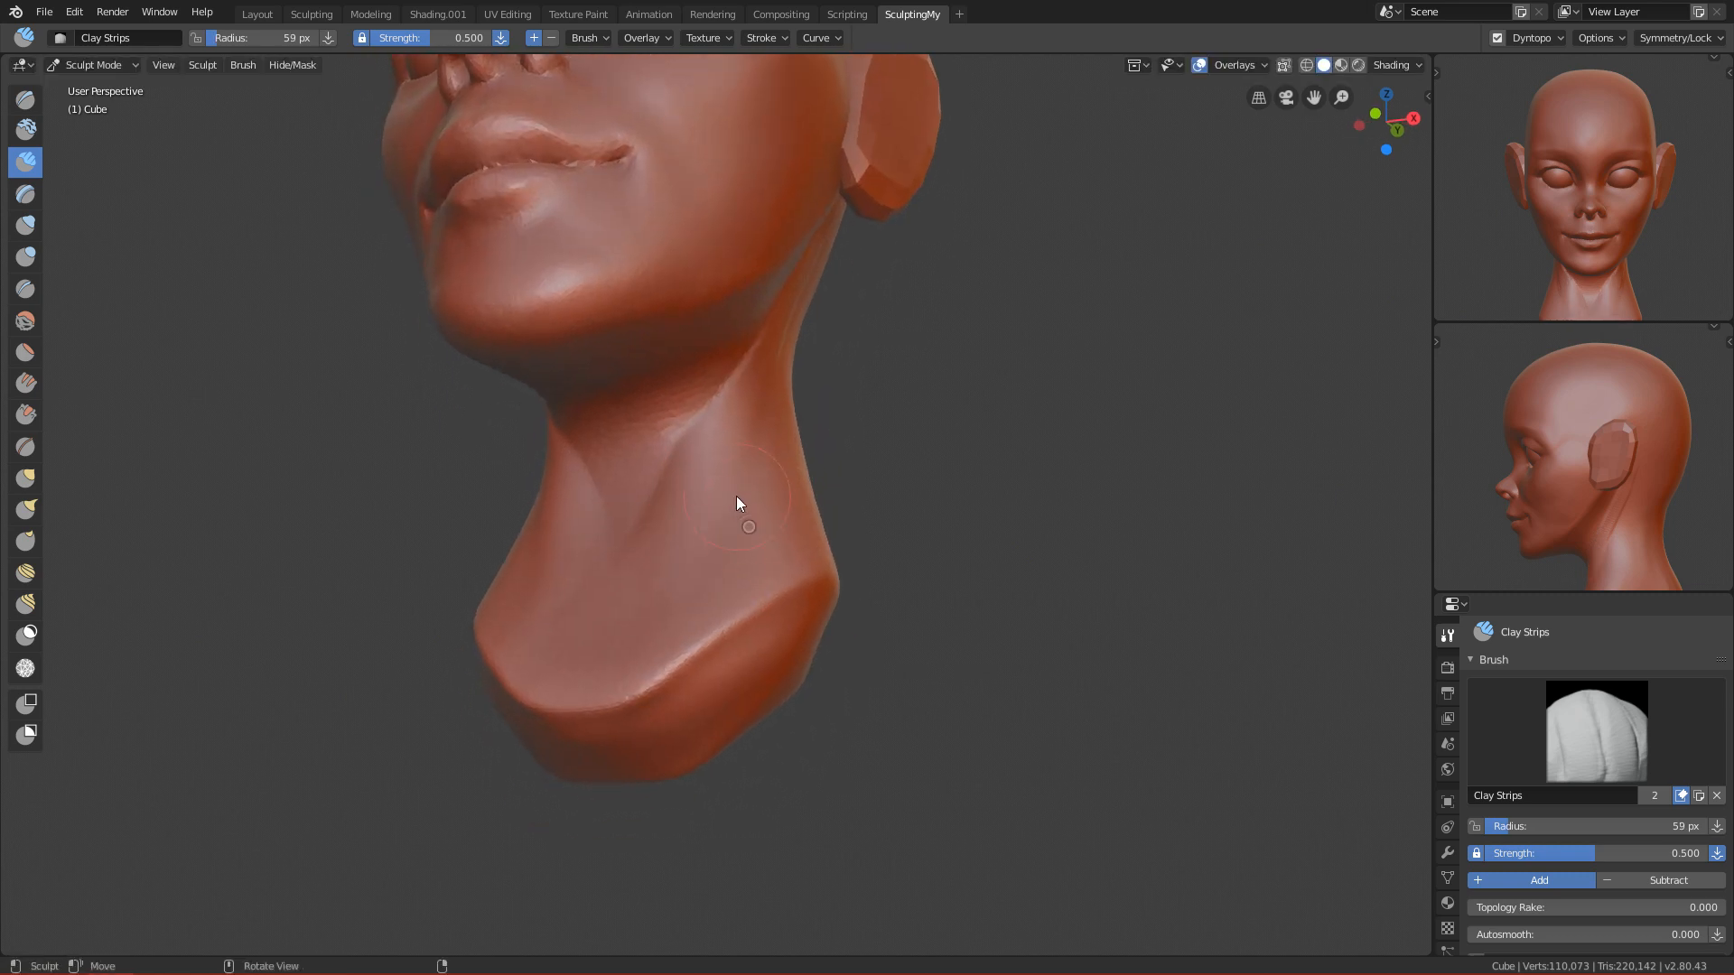
Step: Blend the neck muscle below the ear by smoothing, and add more Clay Strips volume towards the throat
{"action": "mouse_move", "coordinate": [706, 479]}
{"action": "left_mouse_down", "text": "alt"}
{"action": "mouse_move", "coordinate": [720, 560]}
{"action": "mouse_move", "coordinate": [743, 398]}
{"action": "mouse_move", "coordinate": [785, 384]}
{"action": "mouse_move", "coordinate": [728, 554]}
{"action": "mouse_move", "coordinate": [860, 370]}
{"action": "left_mouse_up", "text": "alt"}
{"action": "left_click_drag", "start_coordinate": [903, 162], "coordinate": [798, 398], "text": "shift"}
{"action": "left_click_drag", "start_coordinate": [906, 273], "coordinate": [859, 218], "text": "alt"}
{"action": "left_click_drag", "start_coordinate": [919, 260], "coordinate": [915, 302], "text": "alt+shift"}
{"action": "left_click_drag", "start_coordinate": [727, 567], "coordinate": [676, 452], "text": "alt"}
{"action": "left_click_drag", "start_coordinate": [713, 359], "coordinate": [637, 474]}
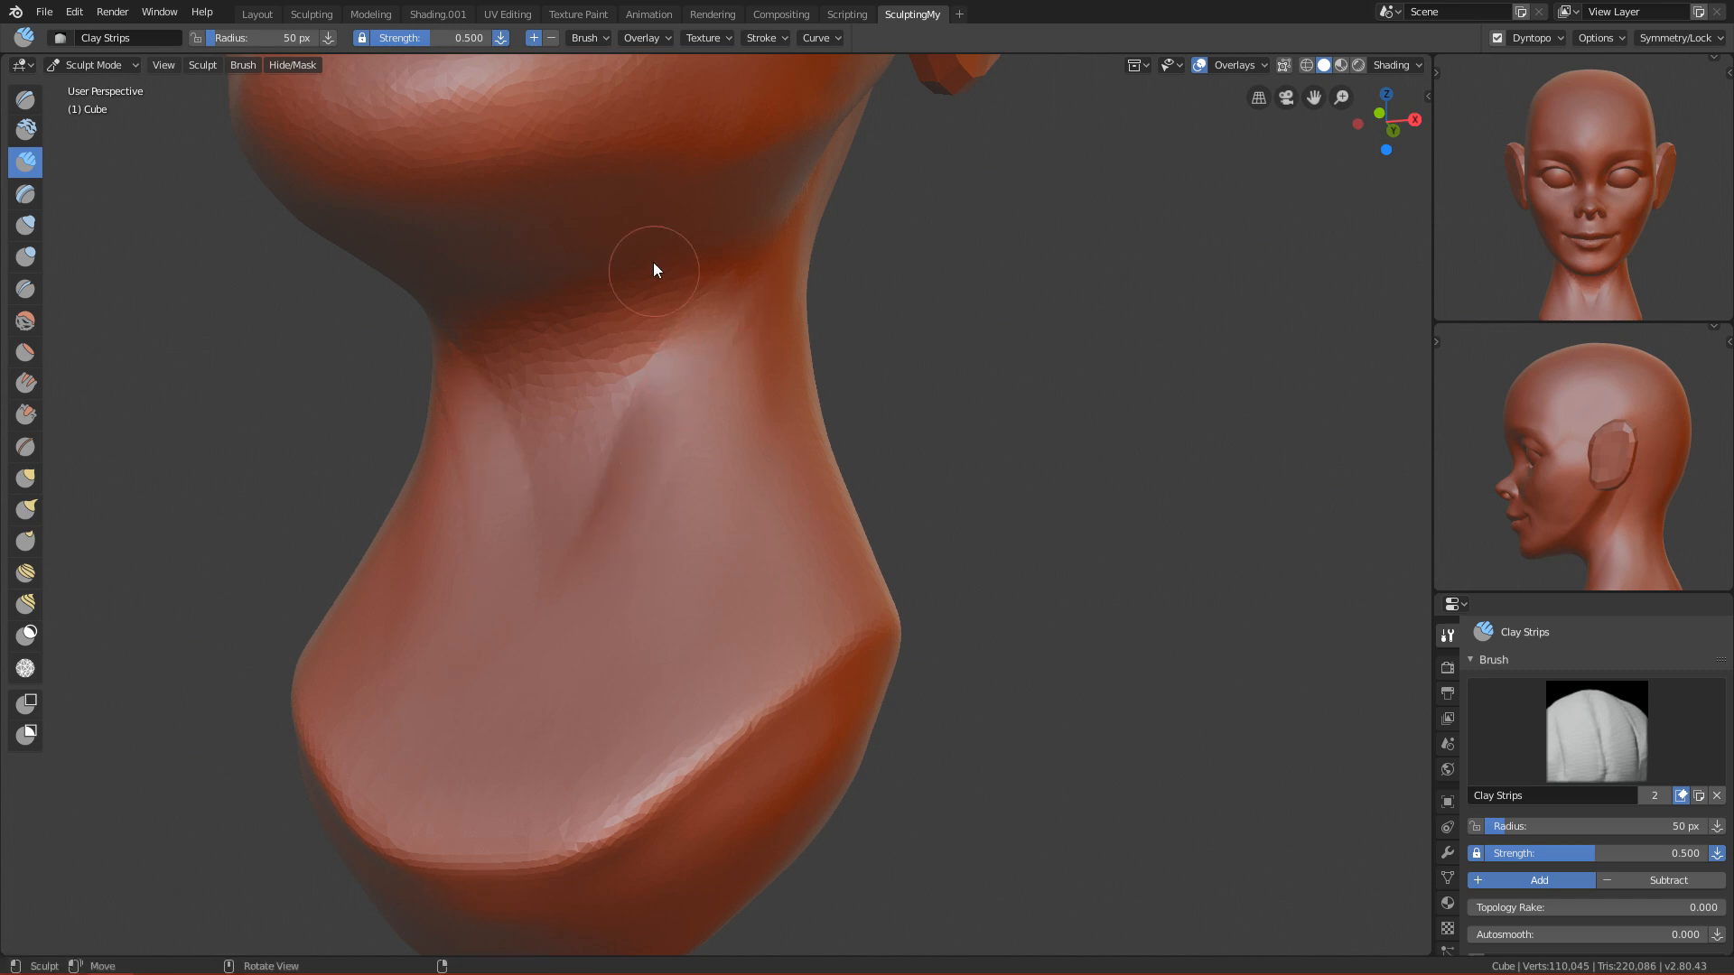
Step: Refine the edge of the neck muscle below the jaw with the Crease brush and smoothing
{"action": "key", "text": "shift+c"}
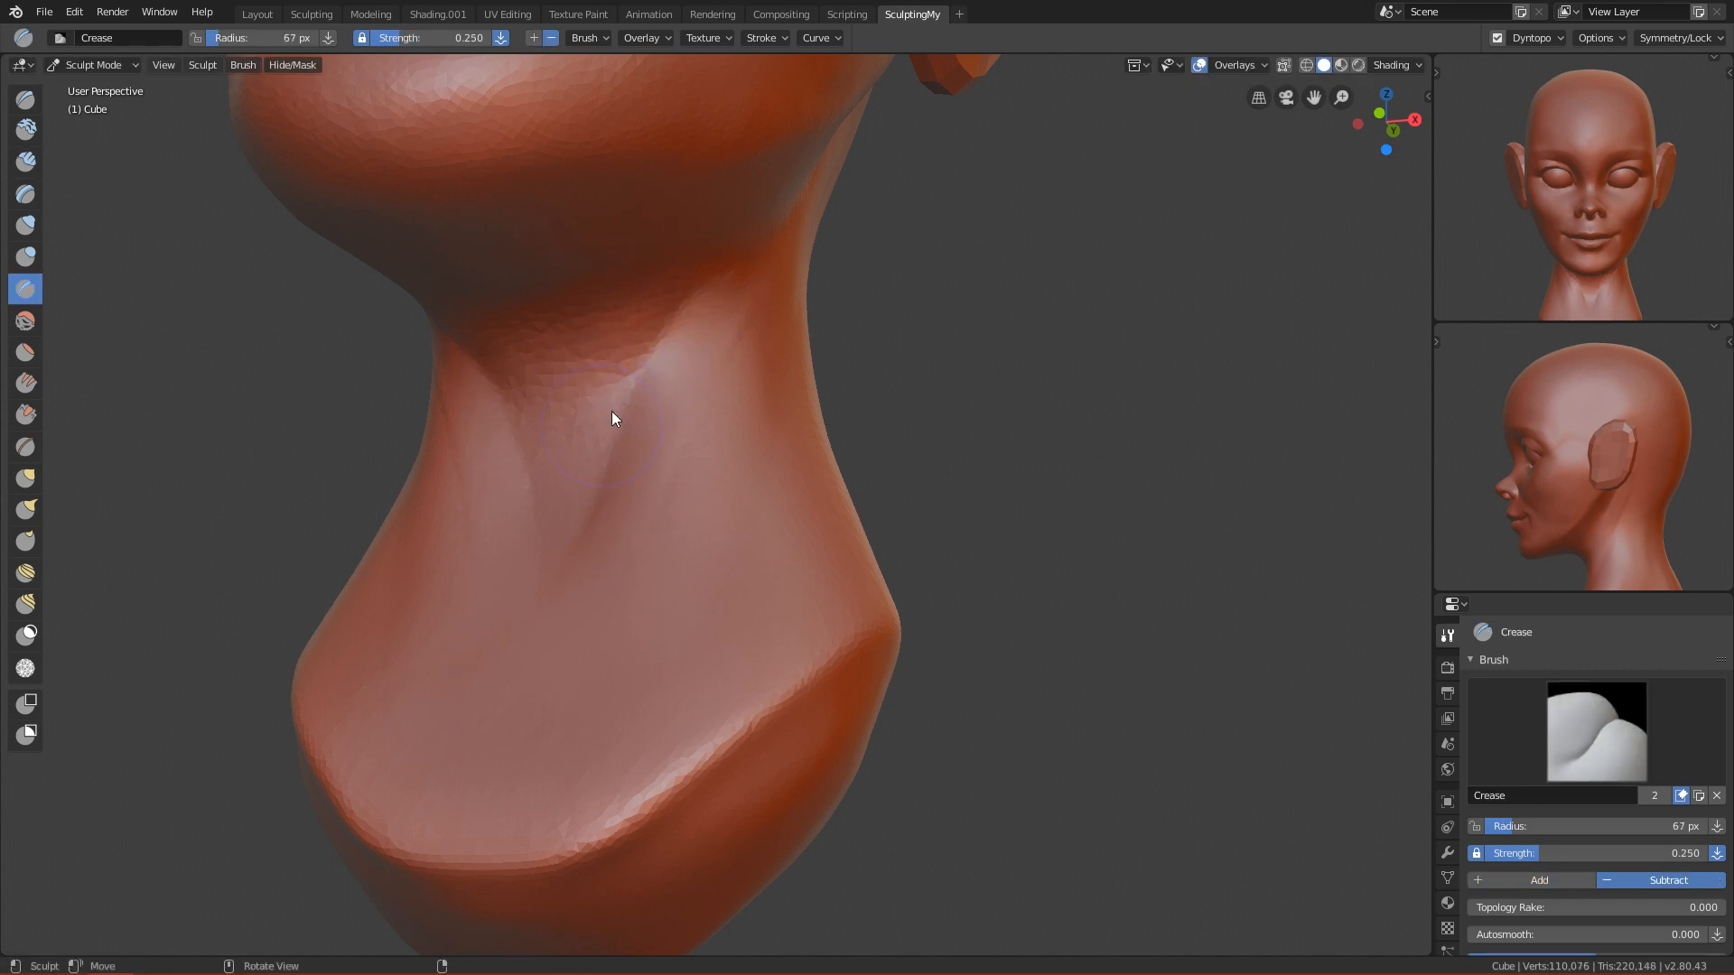
{"action": "left_click_drag", "start_coordinate": [761, 271], "coordinate": [766, 266], "text": "shift"}
{"action": "key", "text": "KP_1"}
{"action": "mouse_move", "coordinate": [711, 415]}
{"action": "left_mouse_down", "text": "ctrl+alt"}
{"action": "mouse_move", "coordinate": [722, 685]}
{"action": "mouse_move", "coordinate": [745, 415]}
{"action": "mouse_move", "coordinate": [743, 662]}
{"action": "mouse_move", "coordinate": [745, 566]}
{"action": "mouse_move", "coordinate": [706, 668]}
{"action": "left_mouse_up", "text": "ctrl+alt"}
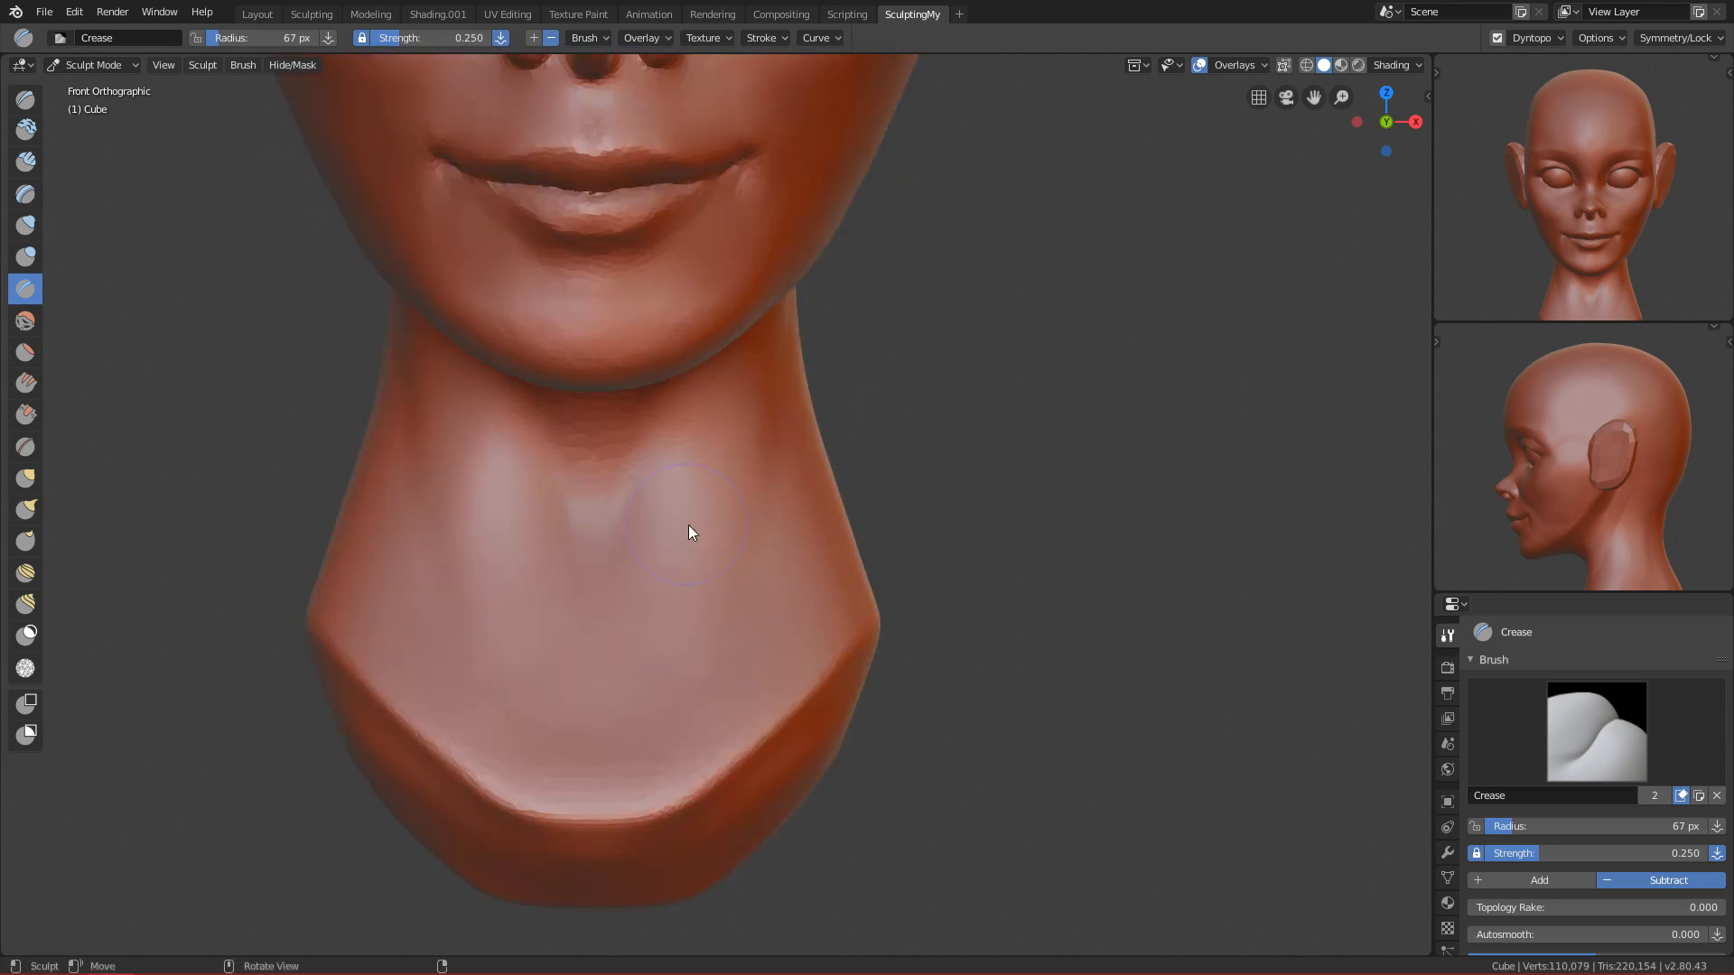
Step: Touch up the back of the neck with the Draw brush at an 86 px radius
{"action": "key", "text": "x"}
{"action": "mouse_move", "coordinate": [723, 577]}
{"action": "left_mouse_down", "text": "alt"}
{"action": "mouse_move", "coordinate": [693, 461]}
{"action": "mouse_move", "coordinate": [615, 339]}
{"action": "mouse_move", "coordinate": [592, 349]}
{"action": "mouse_move", "coordinate": [585, 300]}
{"action": "left_mouse_up", "text": "alt"}
{"action": "key", "text": "f"}
{"action": "left_click", "coordinate": [633, 339]}
{"action": "key", "text": "grave"}
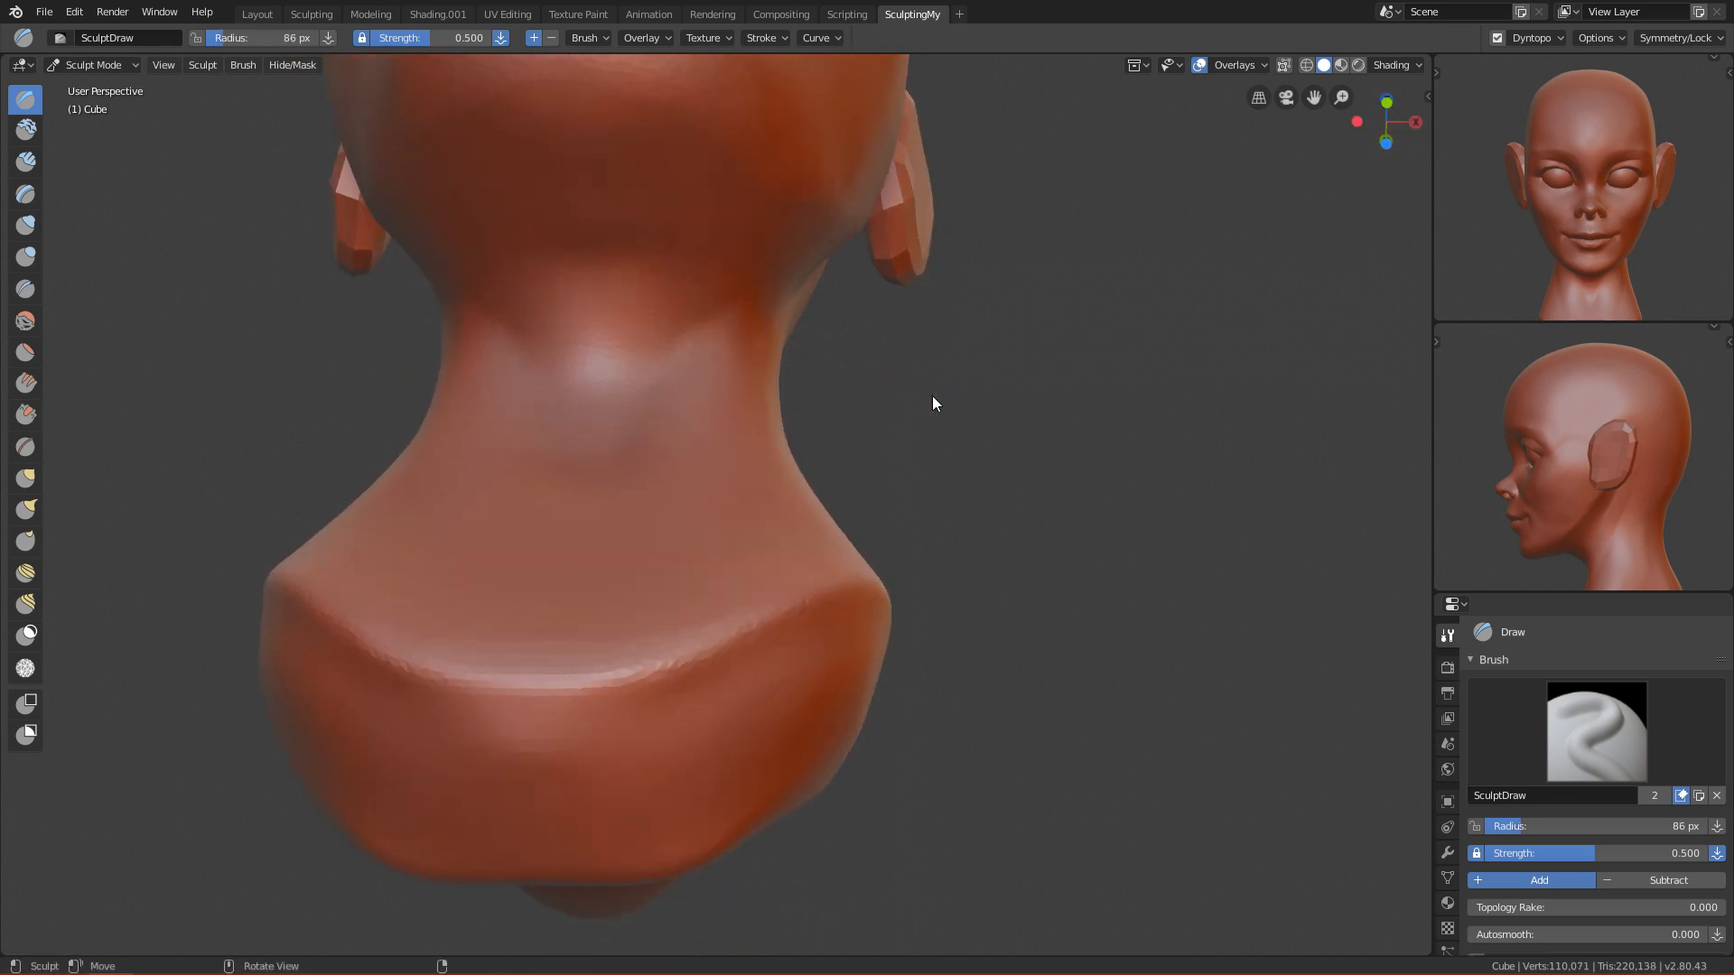
{"action": "left_click", "coordinate": [894, 385]}
Step: Reshape the areas beside the mouth corners with Clay Strips, smooth them, and set the brush radius to 75 px
{"action": "mouse_move", "coordinate": [838, 505]}
{"action": "left_mouse_down", "text": "ctrl+alt"}
{"action": "mouse_move", "coordinate": [795, 674]}
{"action": "mouse_move", "coordinate": [798, 501]}
{"action": "mouse_move", "coordinate": [847, 595]}
{"action": "mouse_move", "coordinate": [827, 660]}
{"action": "mouse_move", "coordinate": [881, 420]}
{"action": "mouse_move", "coordinate": [848, 421]}
{"action": "mouse_move", "coordinate": [843, 522]}
{"action": "mouse_move", "coordinate": [877, 411]}
{"action": "left_mouse_up", "text": "ctrl+alt"}
{"action": "key", "text": "KP_1"}
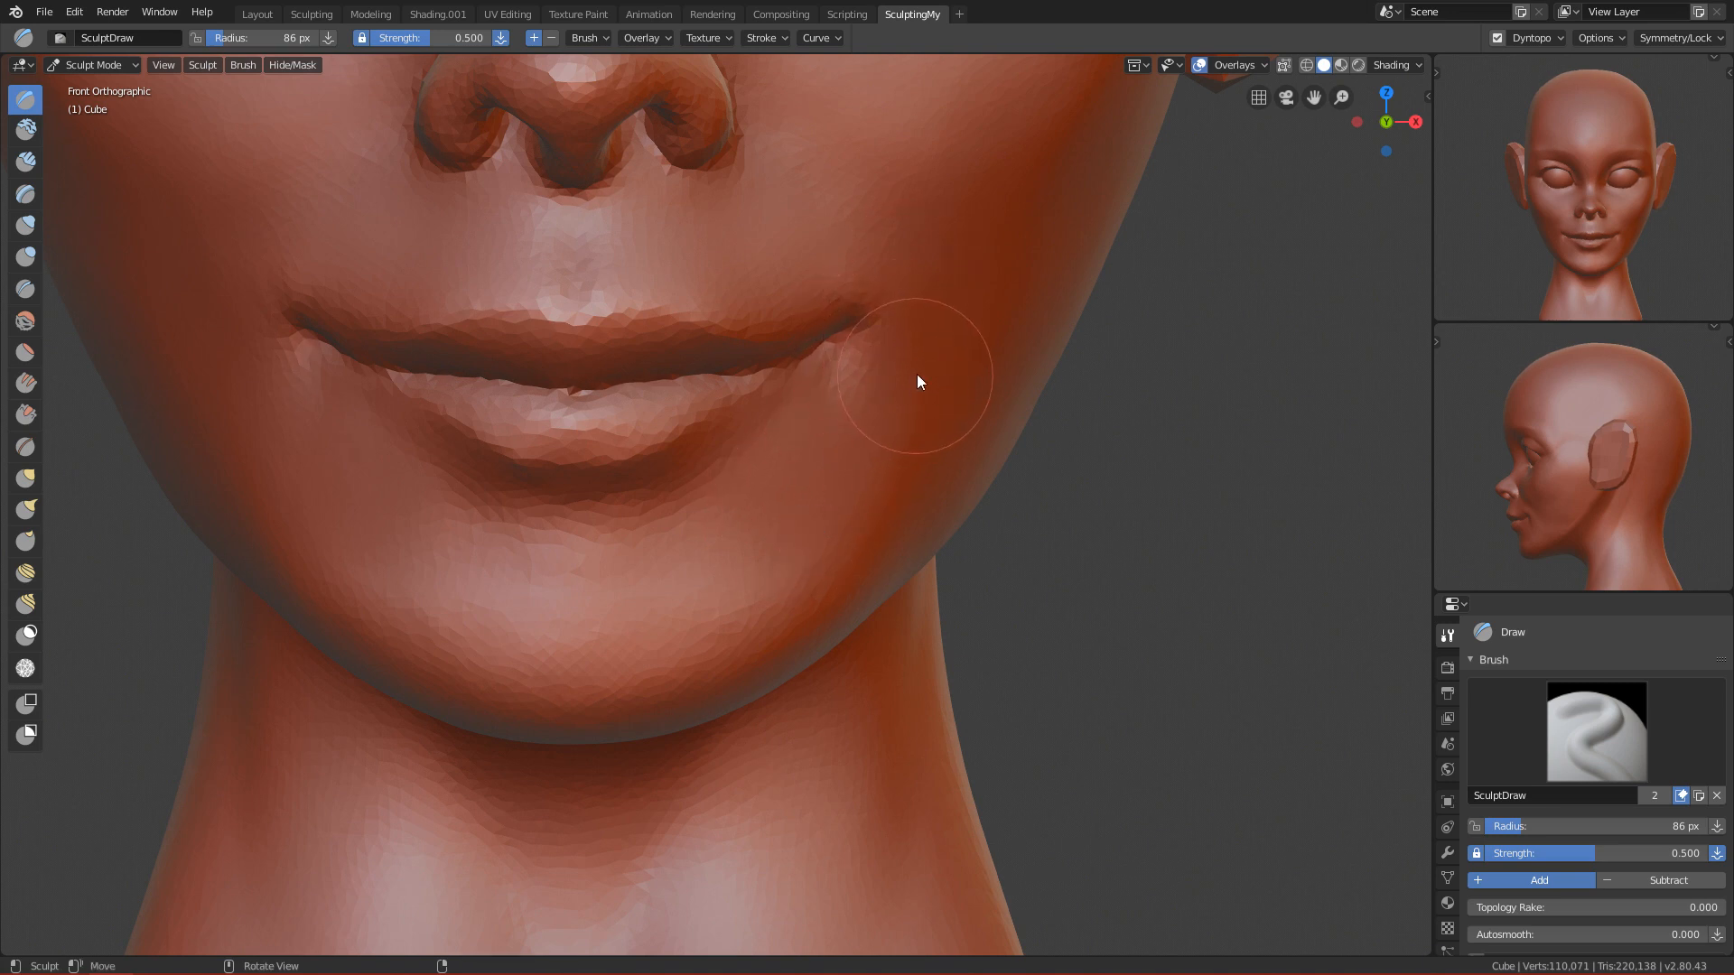
{"action": "key", "text": "c"}
{"action": "left_click_drag", "start_coordinate": [915, 382], "coordinate": [904, 431]}
{"action": "key", "text": "ctrl+z"}
{"action": "key", "text": "f"}
{"action": "left_click", "coordinate": [866, 417]}
{"action": "left_click_drag", "start_coordinate": [889, 387], "coordinate": [883, 436]}
{"action": "key", "text": "f"}
{"action": "left_click", "coordinate": [917, 392]}
{"action": "mouse_move", "coordinate": [917, 355]}
{"action": "left_mouse_down", "text": "shift"}
{"action": "mouse_move", "coordinate": [875, 451]}
{"action": "mouse_move", "coordinate": [922, 424]}
{"action": "mouse_move", "coordinate": [933, 452]}
{"action": "mouse_move", "coordinate": [935, 388]}
{"action": "mouse_move", "coordinate": [872, 456]}
{"action": "left_mouse_up", "text": "shift"}
{"action": "key", "text": "f"}
{"action": "left_click", "coordinate": [856, 415]}
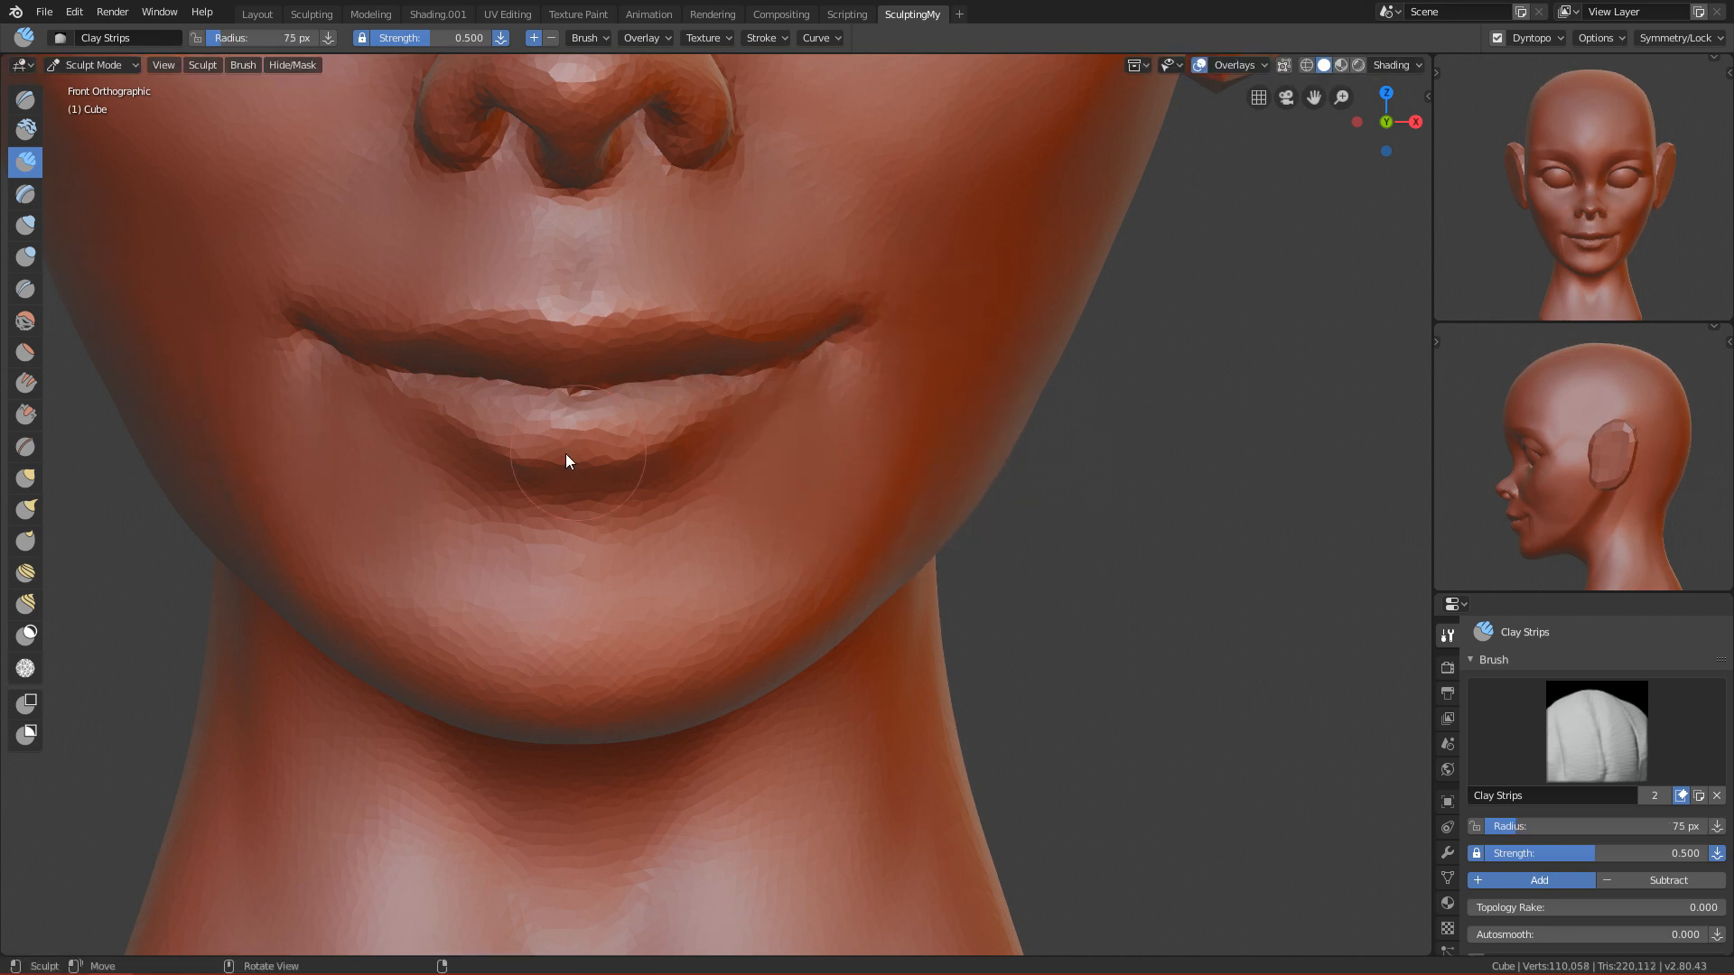
Step: Switch to Object Mode, select the ears and apply their Mirror modifier
{"action": "middle_click_drag", "start_coordinate": [903, 415], "coordinate": [843, 585], "text": "ctrl"}
{"action": "mouse_move", "coordinate": [864, 431]}
{"action": "middle_mouse_down", "text": "shift"}
{"action": "mouse_move", "coordinate": [906, 425]}
{"action": "mouse_move", "coordinate": [849, 574]}
{"action": "middle_mouse_up", "text": "shift"}
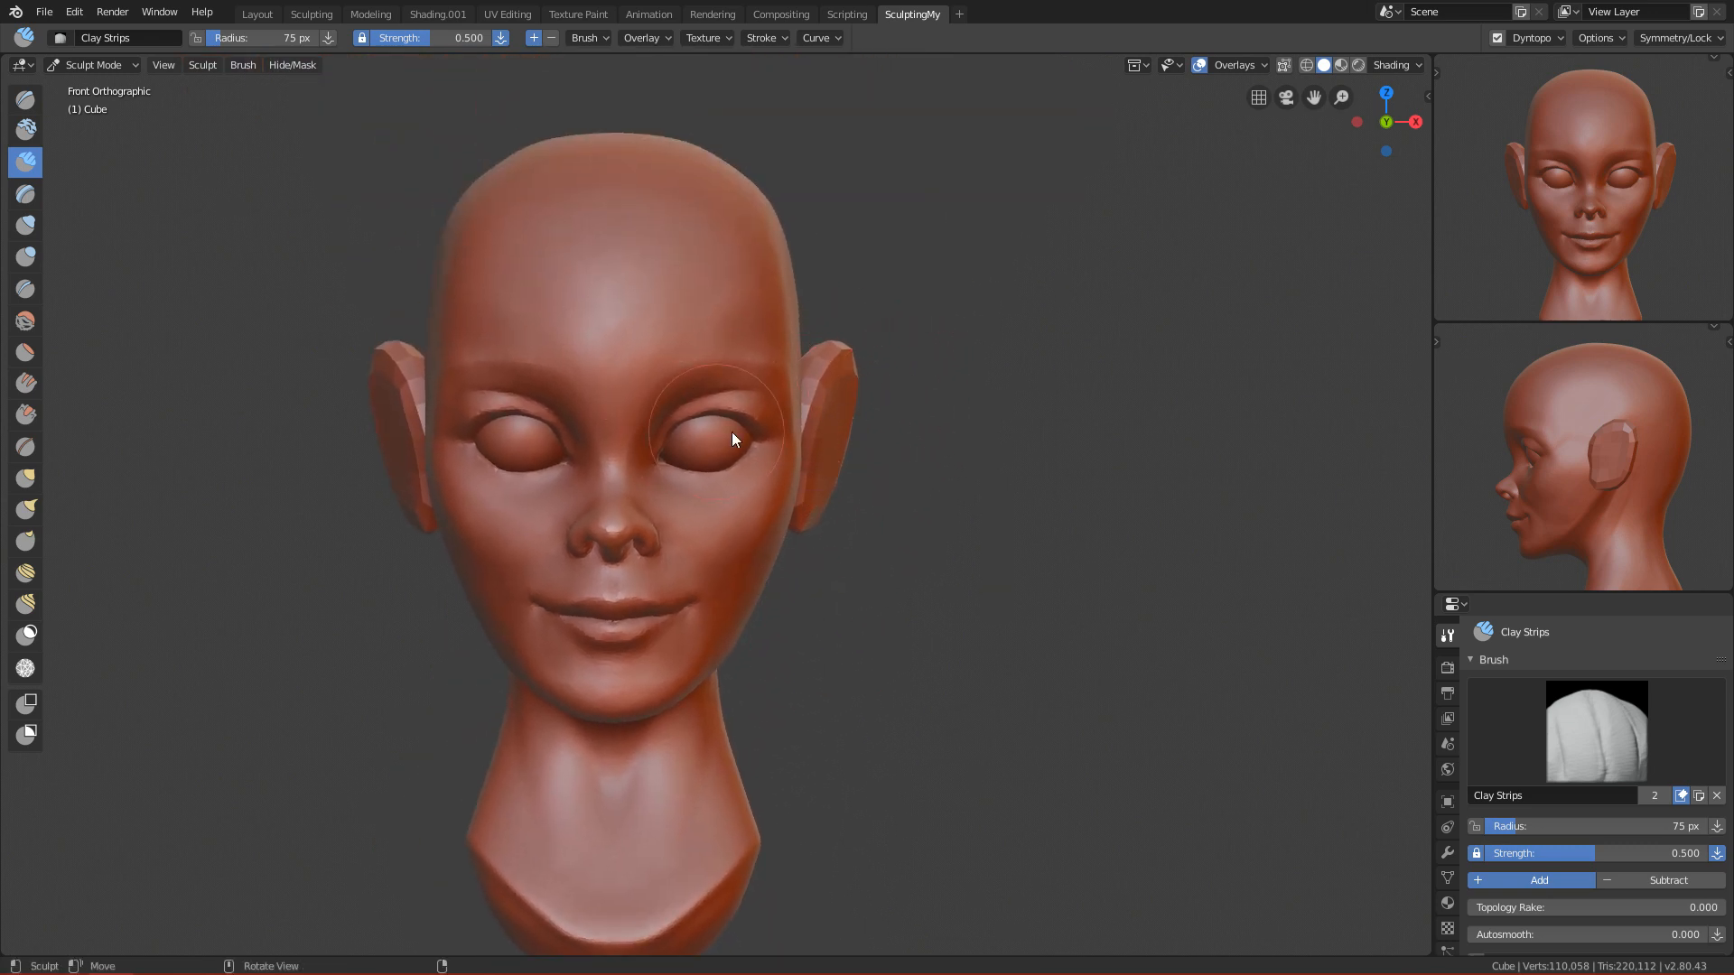
{"action": "key", "text": "KP_3"}
{"action": "middle_click_drag", "start_coordinate": [864, 687], "coordinate": [899, 527], "text": "ctrl"}
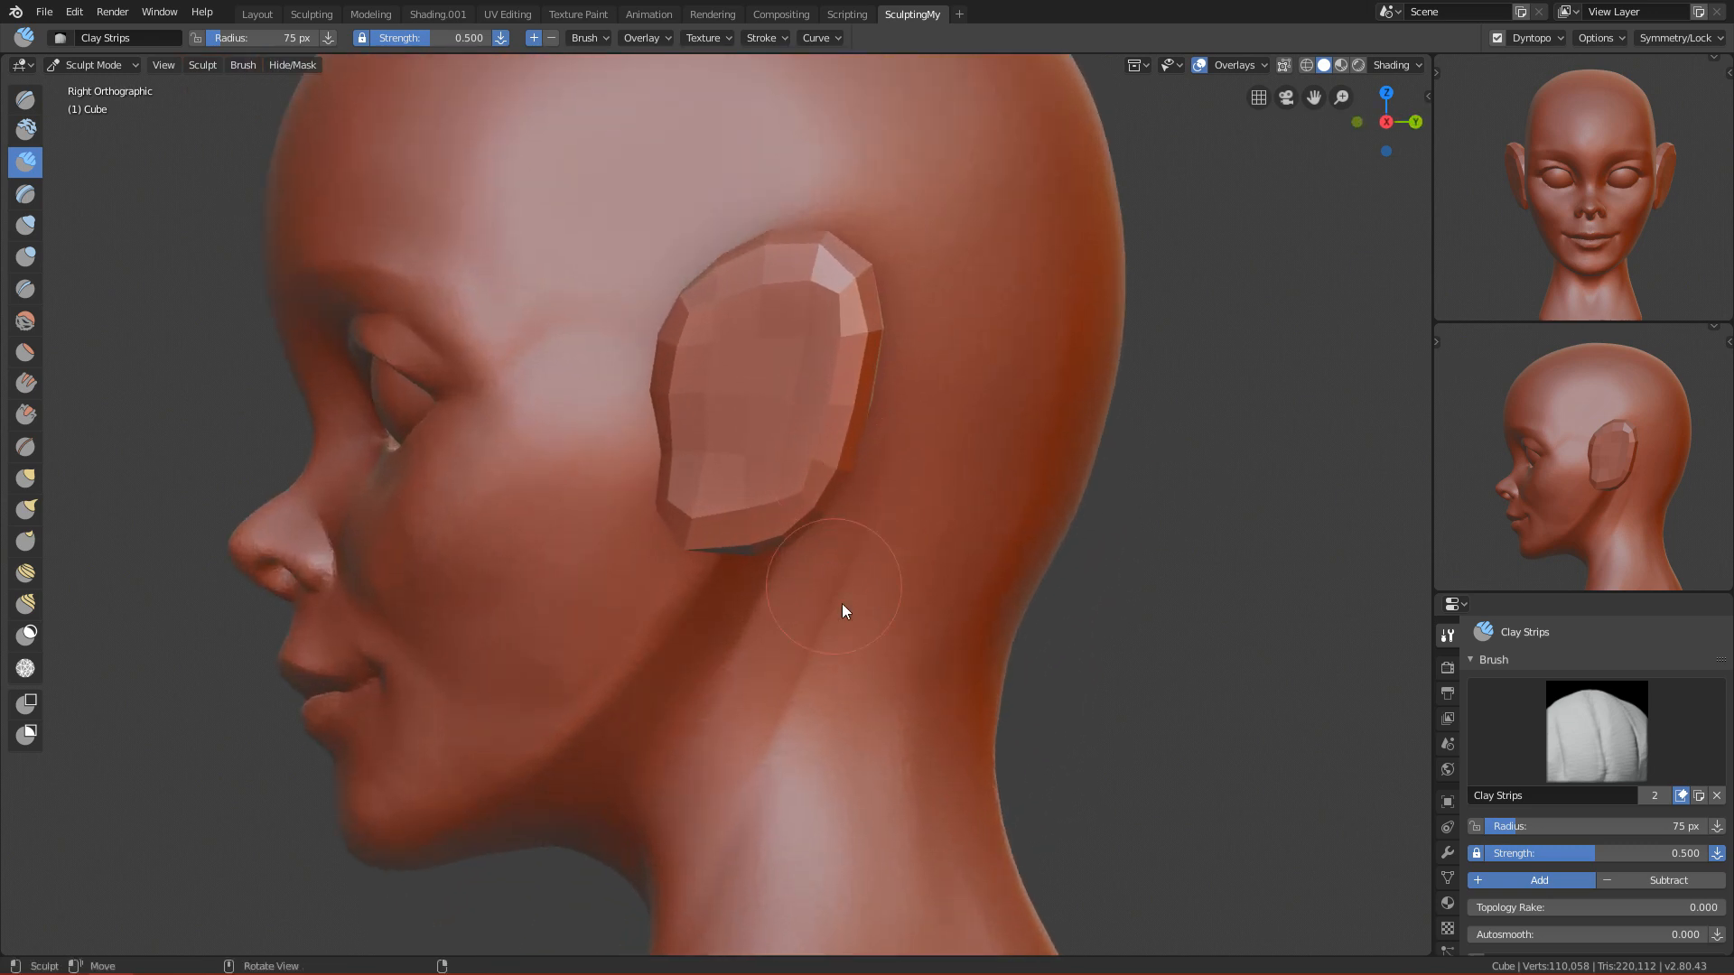
{"action": "key", "text": "KP_1"}
{"action": "mouse_move", "coordinate": [631, 500]}
{"action": "middle_mouse_down", "text": "ctrl"}
{"action": "mouse_move", "coordinate": [843, 792]}
{"action": "mouse_move", "coordinate": [833, 649]}
{"action": "mouse_move", "coordinate": [871, 607]}
{"action": "middle_mouse_up", "text": "ctrl"}
{"action": "key", "text": "ctrl+Tab"}
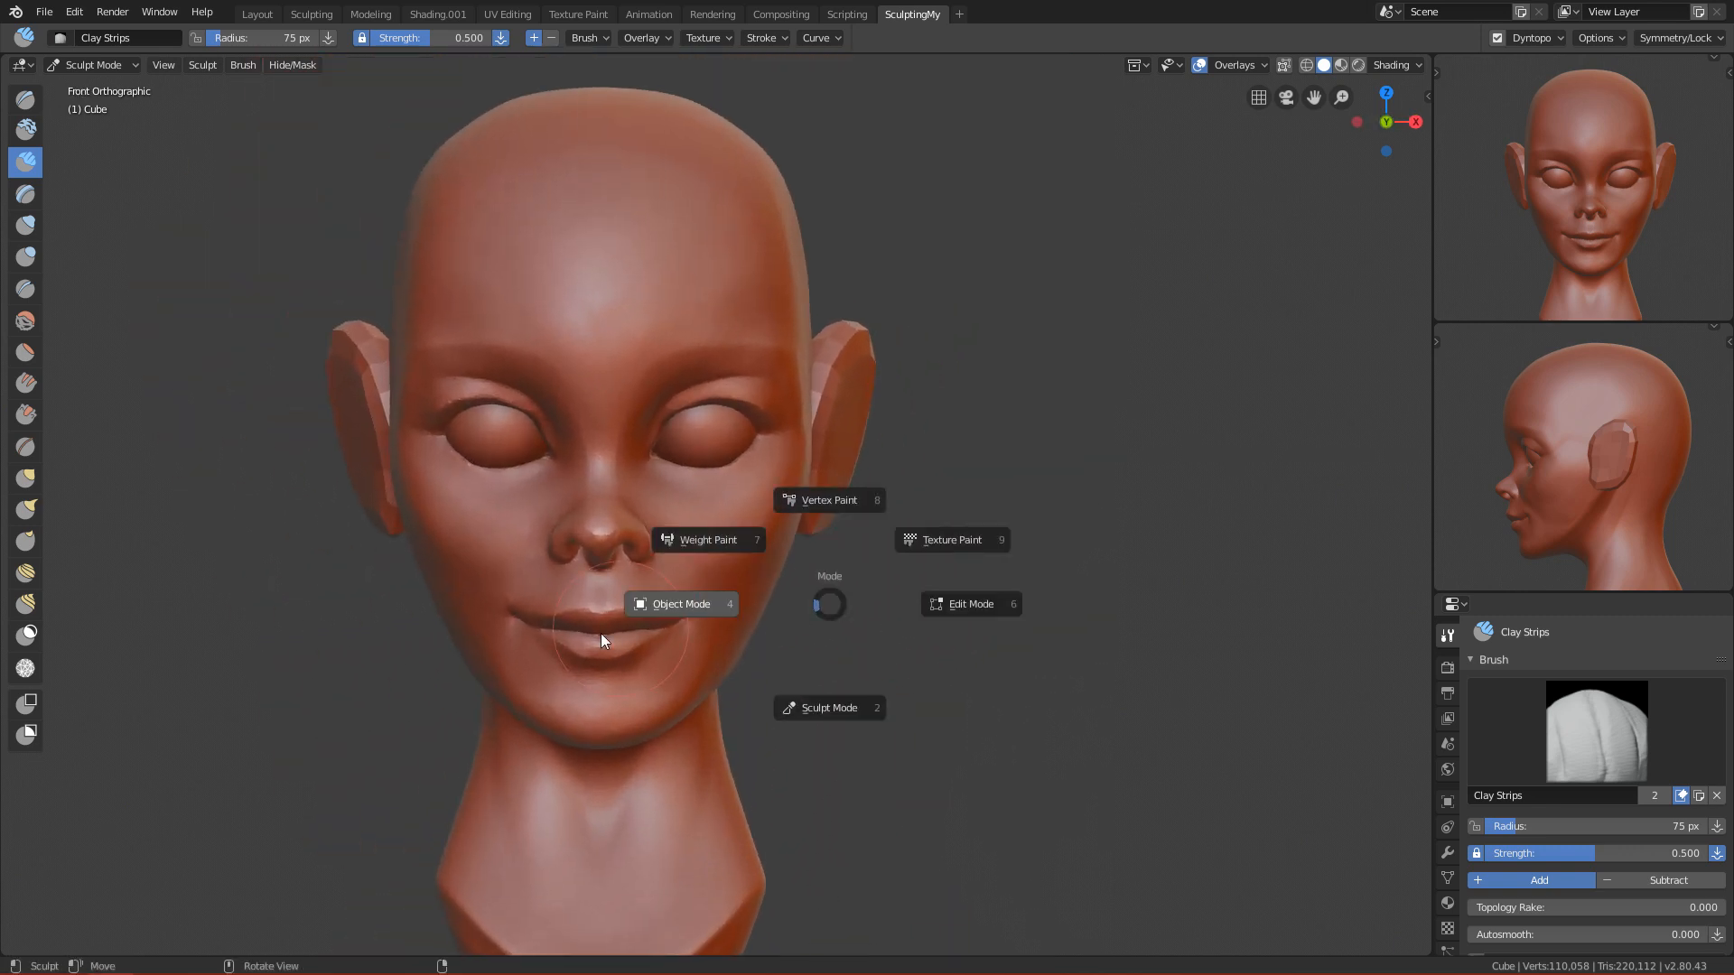
{"action": "left_click", "coordinate": [599, 632]}
{"action": "left_click", "coordinate": [855, 384]}
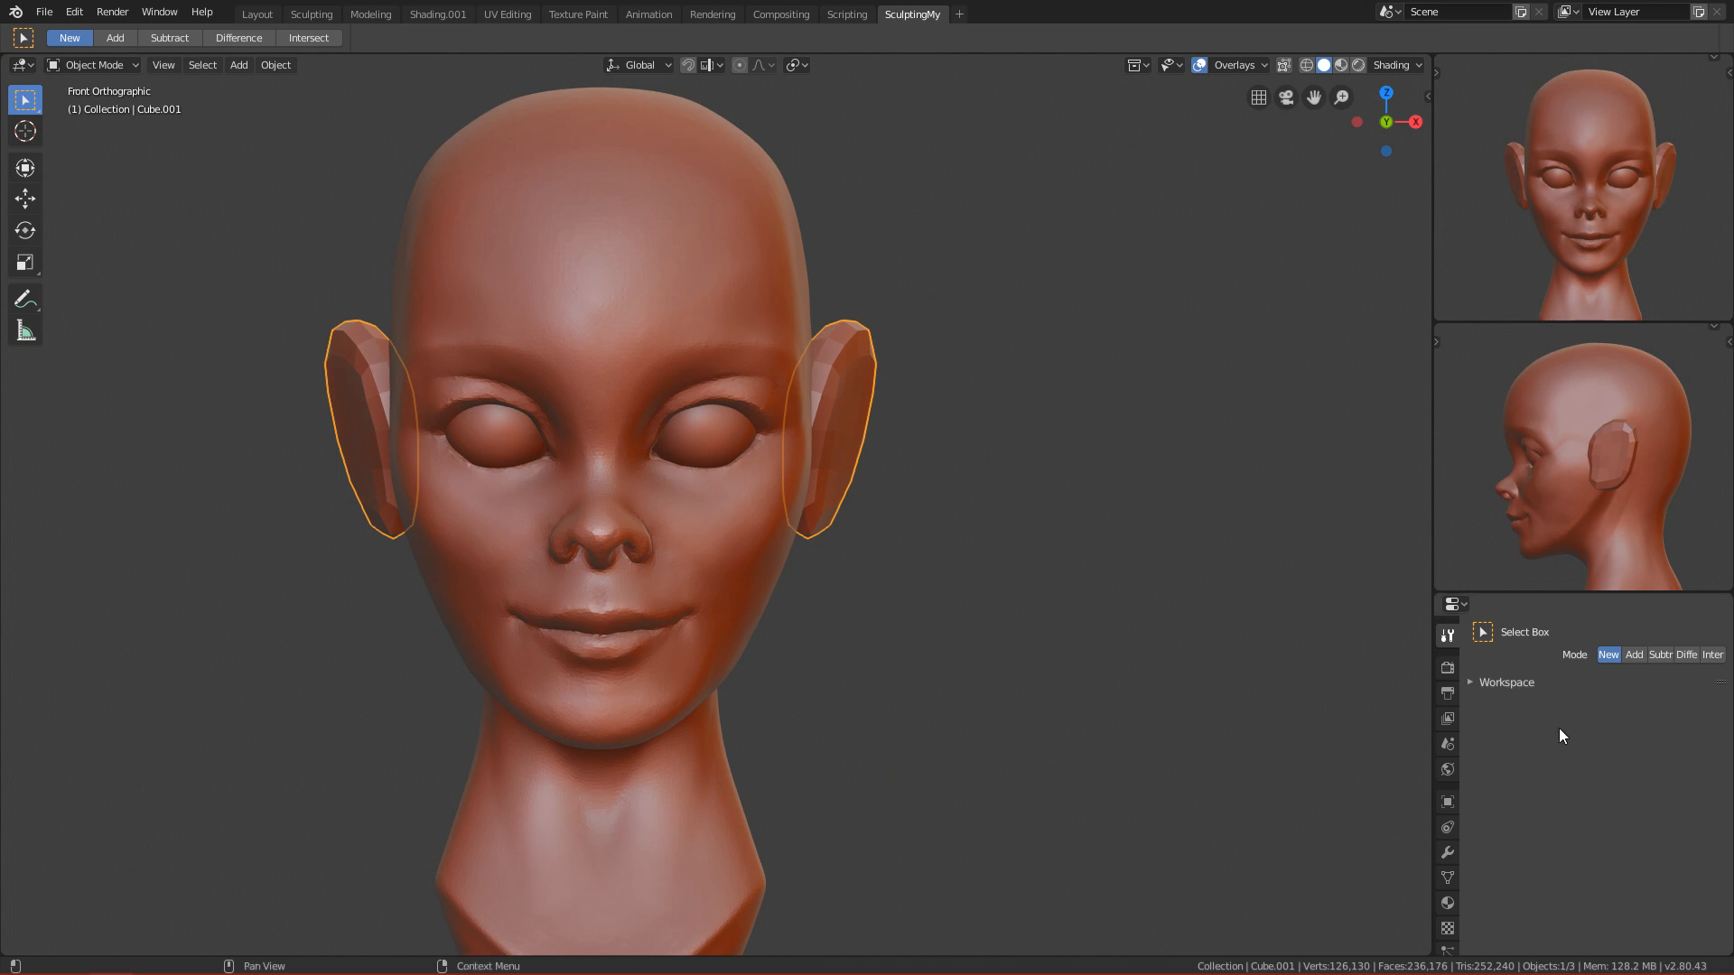
{"action": "left_click", "coordinate": [1447, 853]}
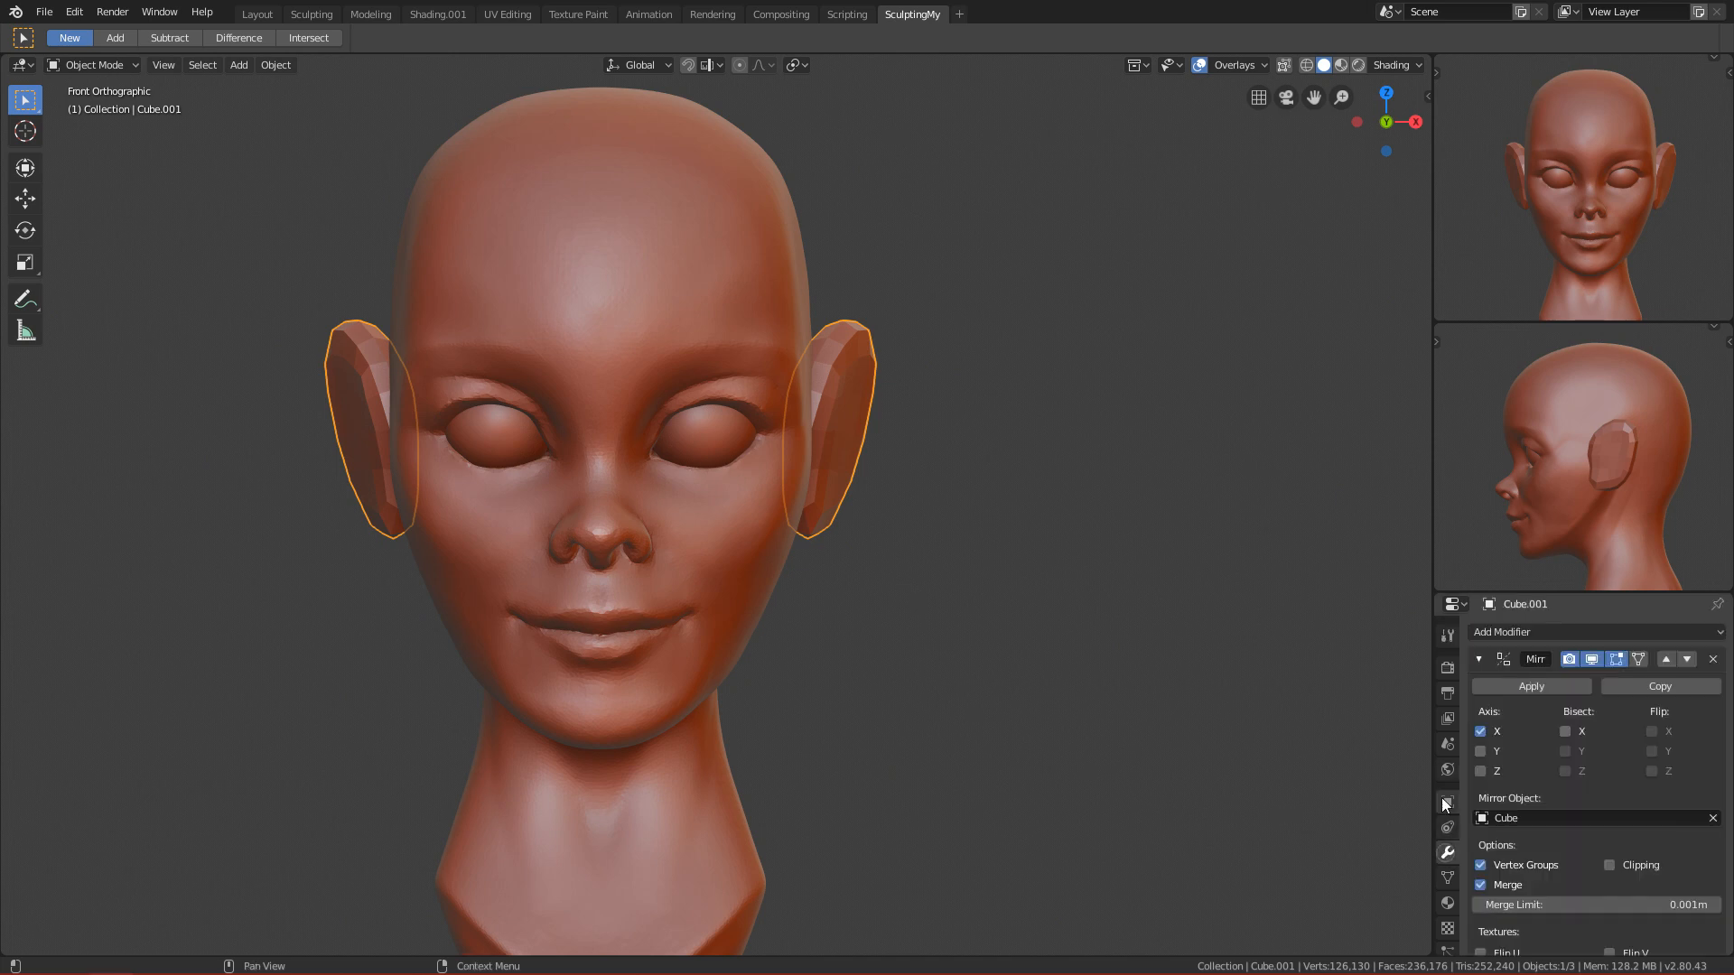
{"action": "left_click", "coordinate": [1544, 686]}
Step: Reselect the ears and set their origin to the Center of Mass (Surface)
{"action": "left_click", "coordinate": [783, 269]}
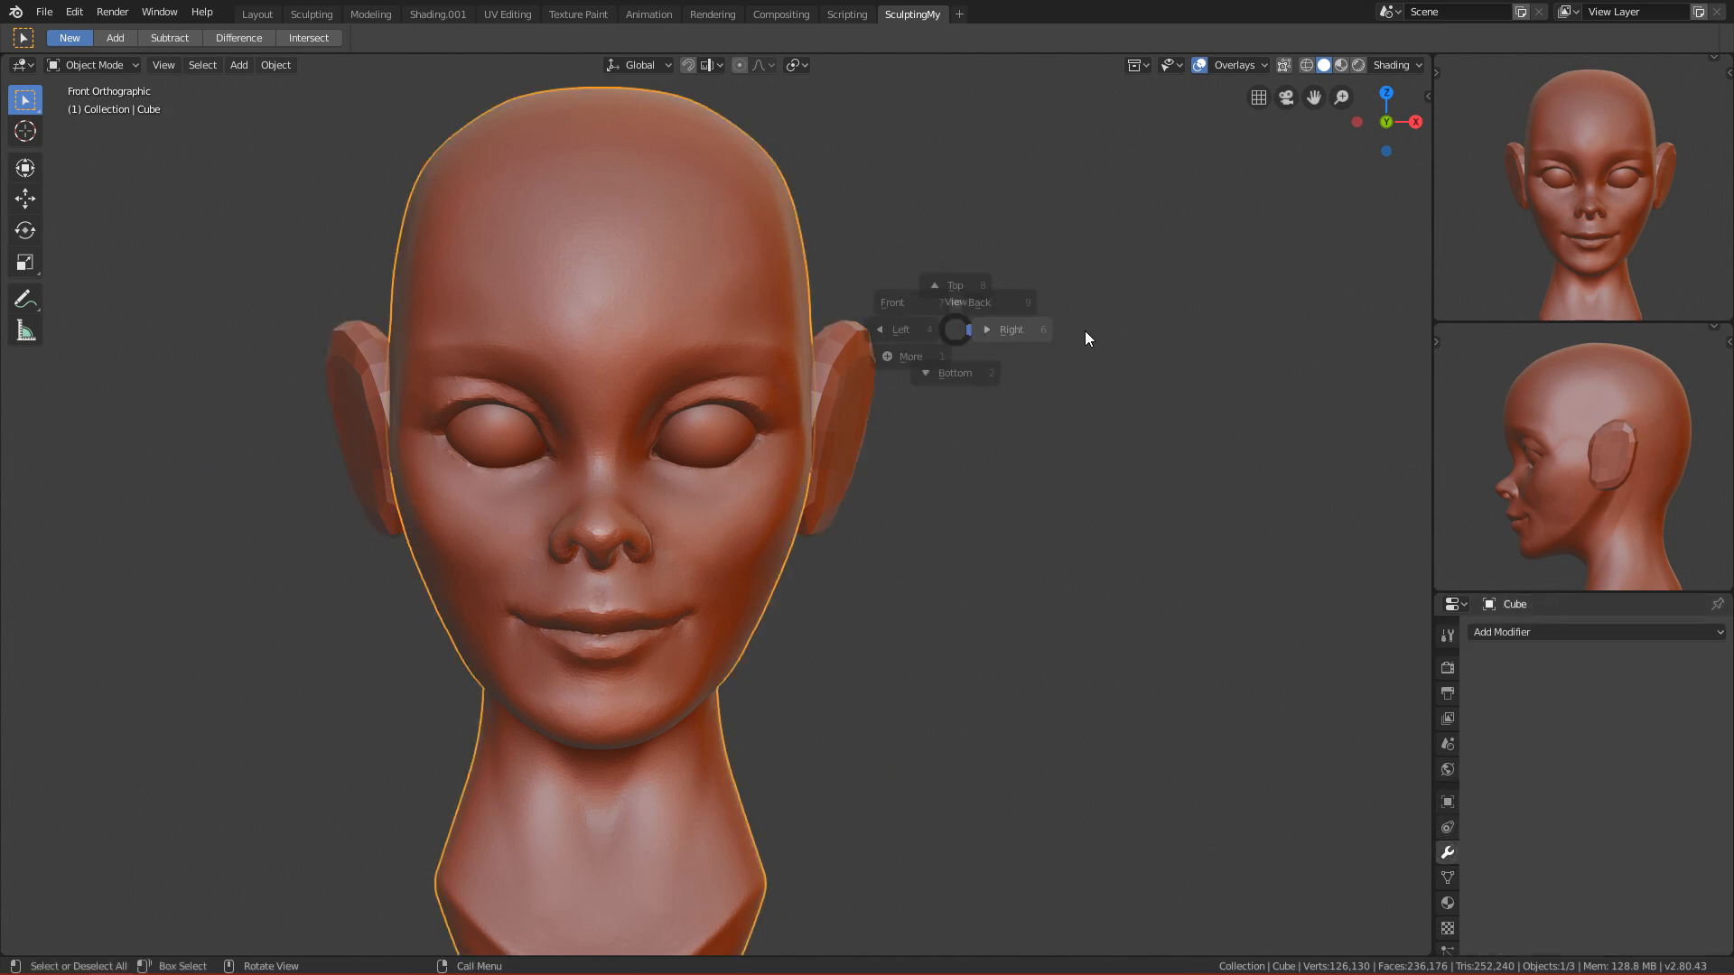
{"action": "key", "text": "KP_3"}
{"action": "middle_click_drag", "start_coordinate": [842, 614], "coordinate": [838, 439], "text": "ctrl"}
{"action": "left_click", "coordinate": [817, 344]}
{"action": "key", "text": "KP_1"}
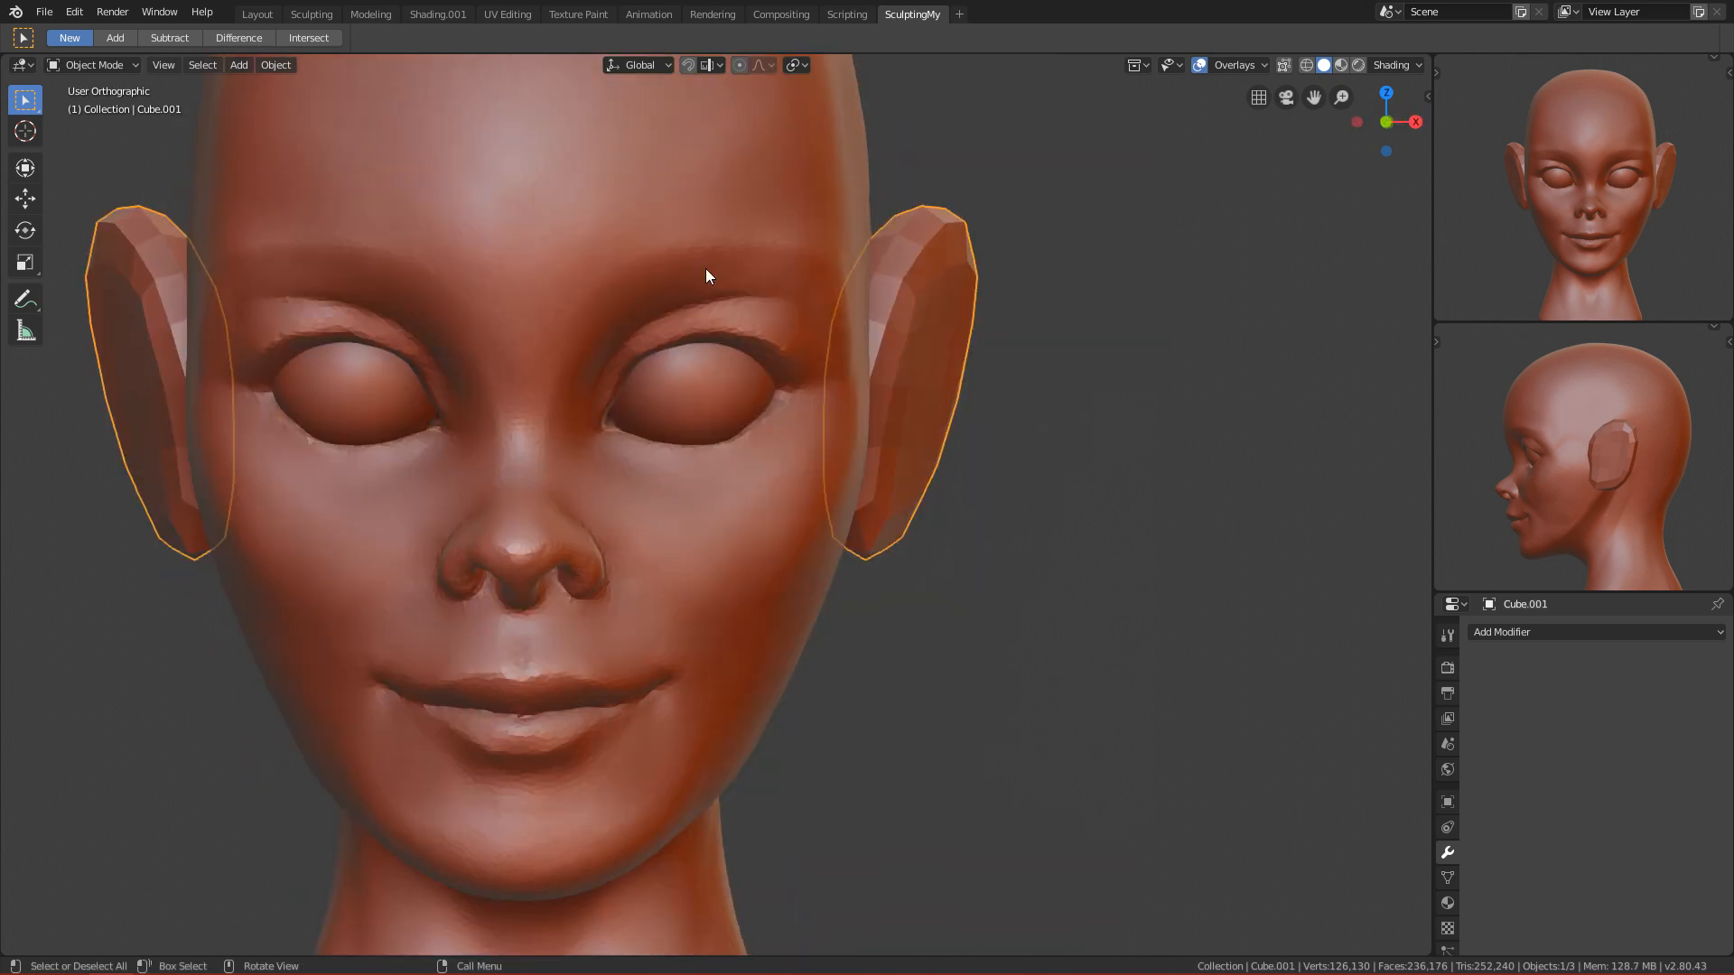
{"action": "left_click_drag", "start_coordinate": [997, 433], "coordinate": [876, 721], "text": "ctrl+alt"}
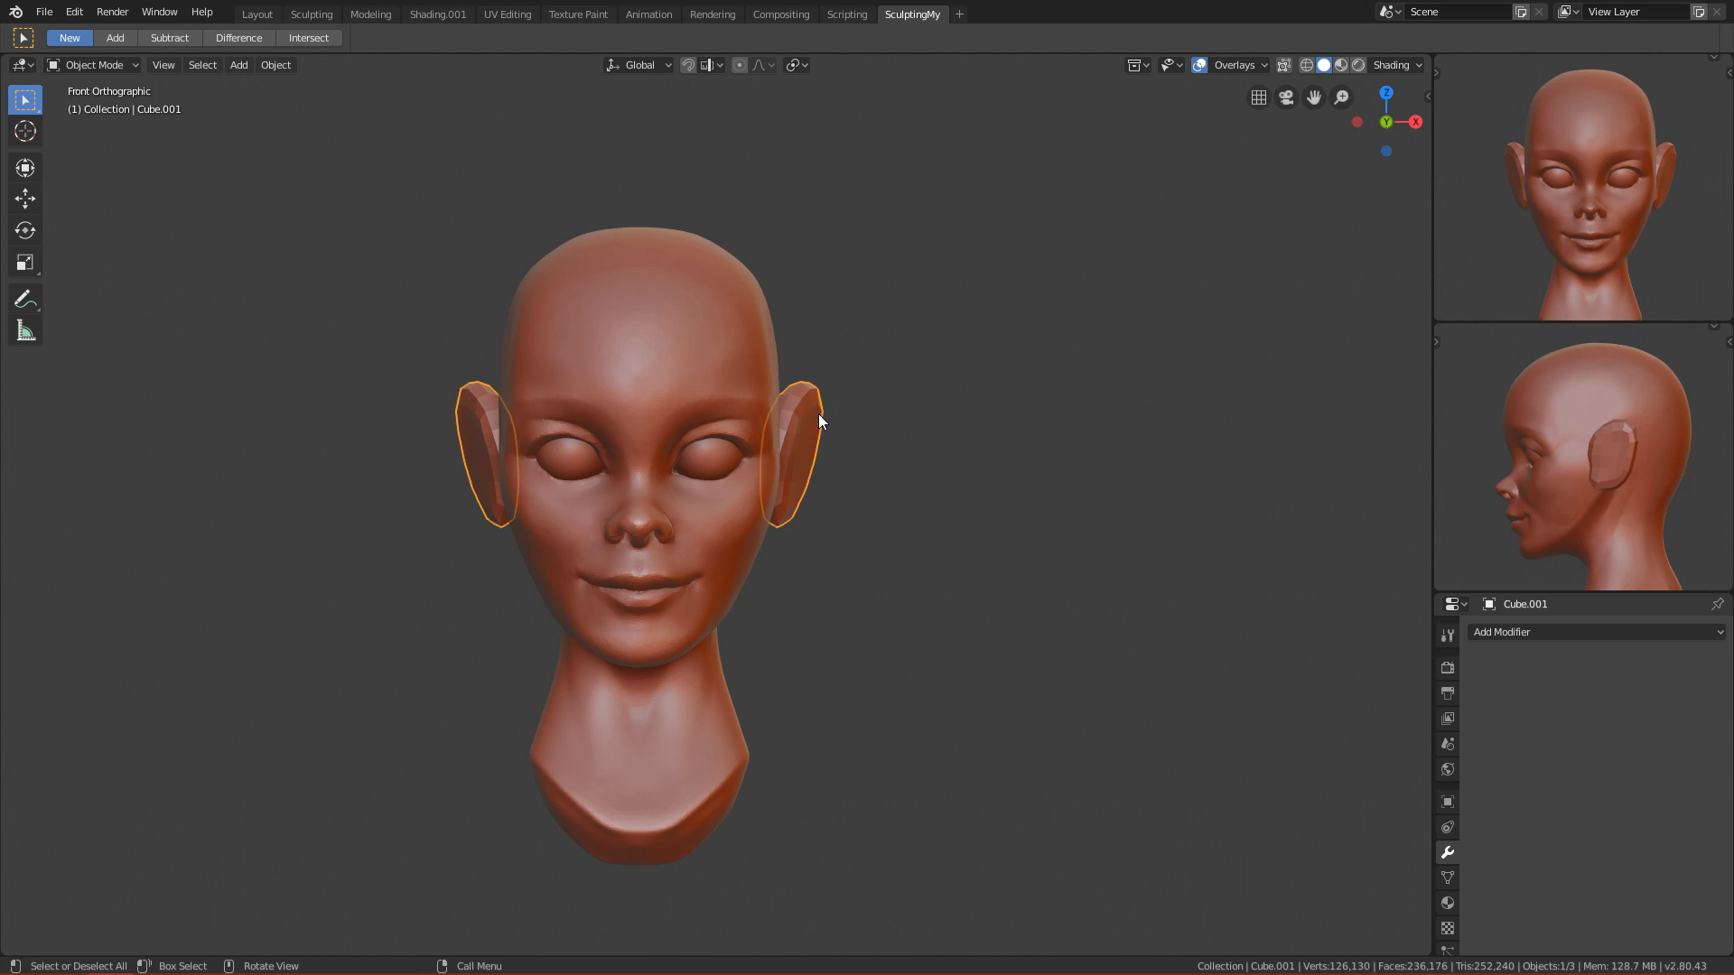
{"action": "right_click", "coordinate": [838, 446]}
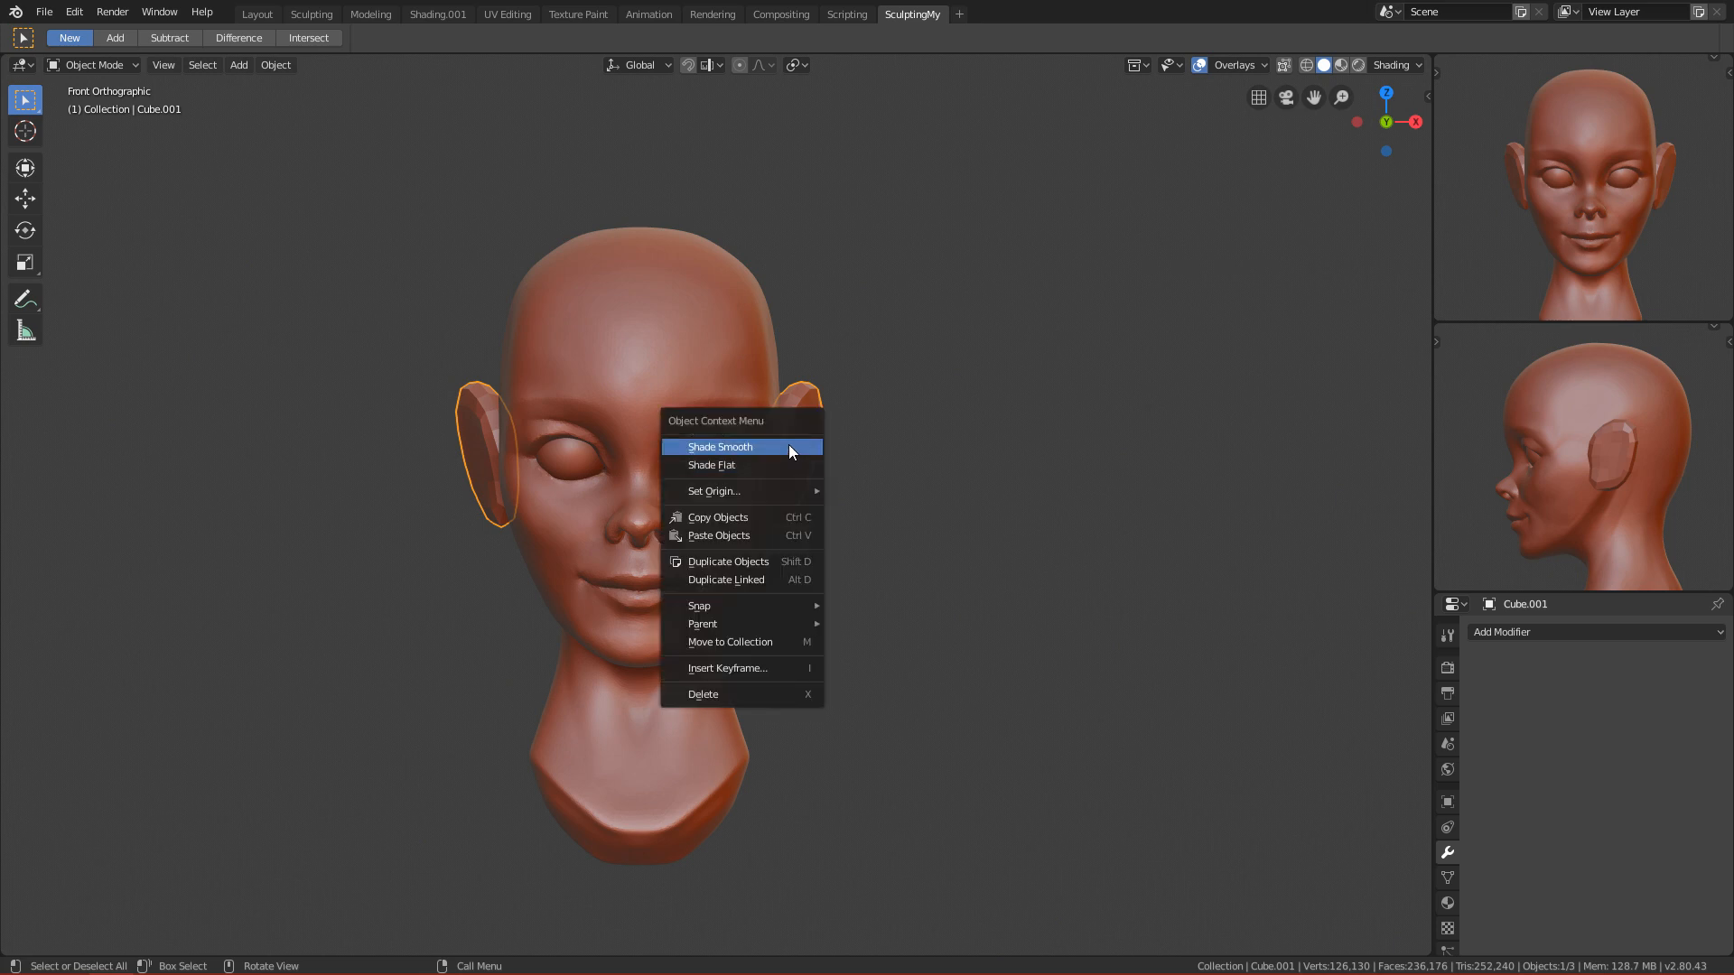
{"action": "mouse_move", "coordinate": [795, 488]}
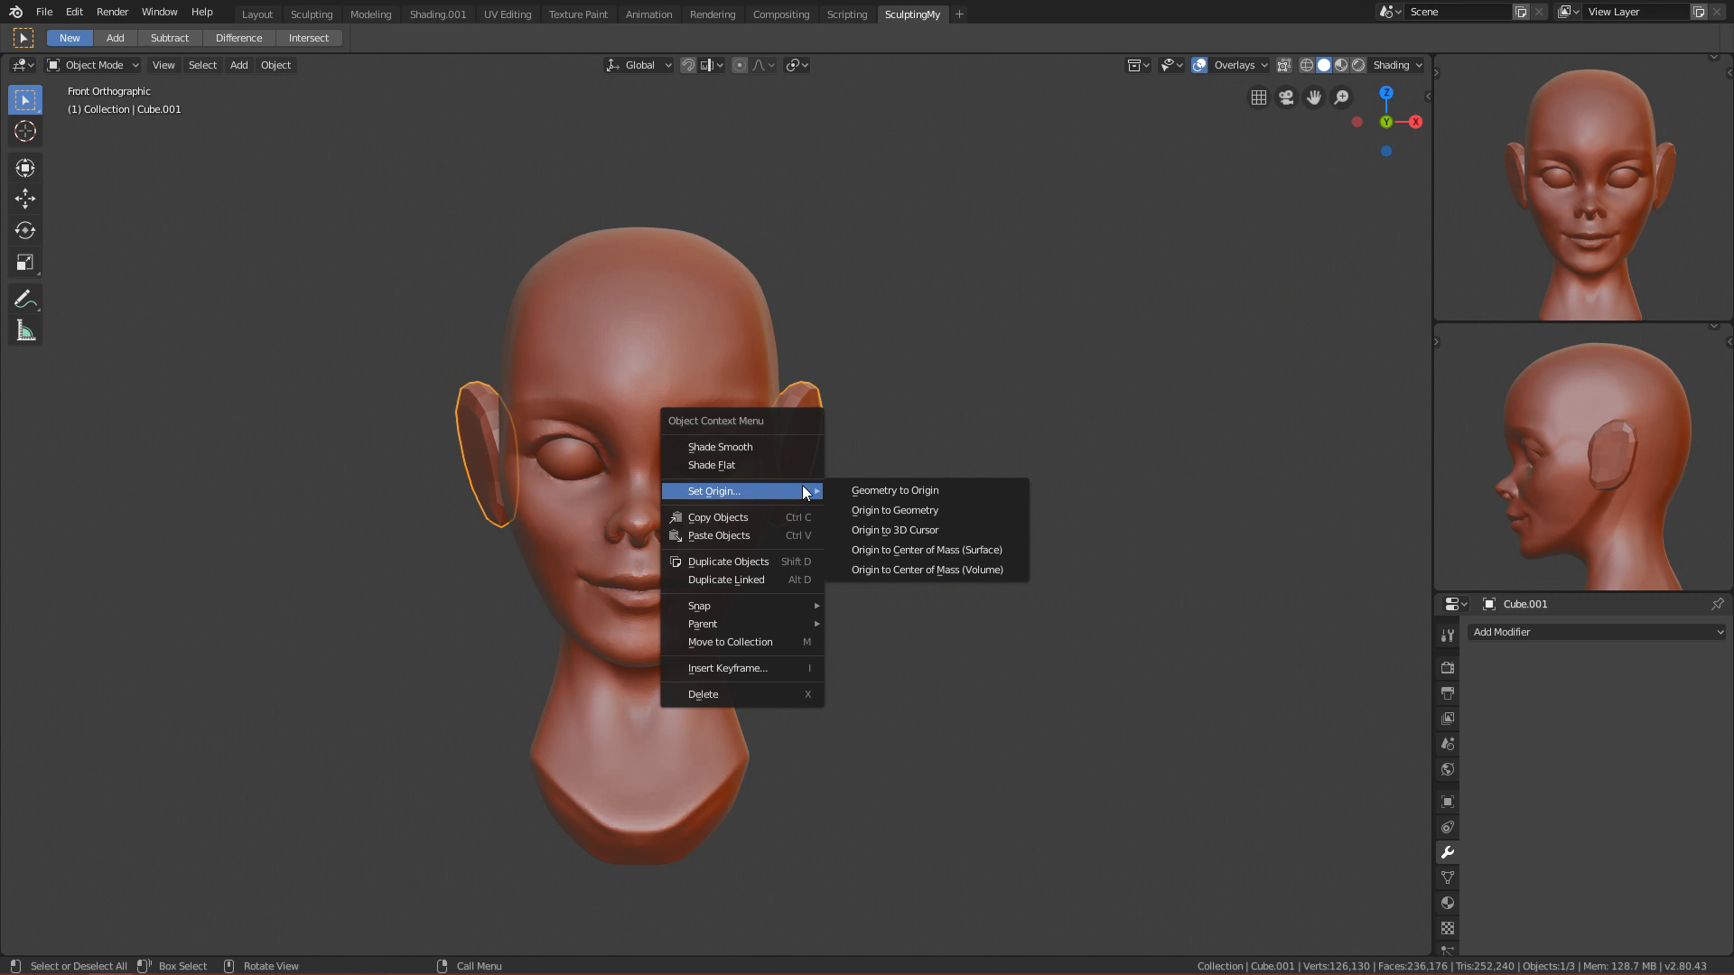
{"action": "left_click", "coordinate": [990, 549]}
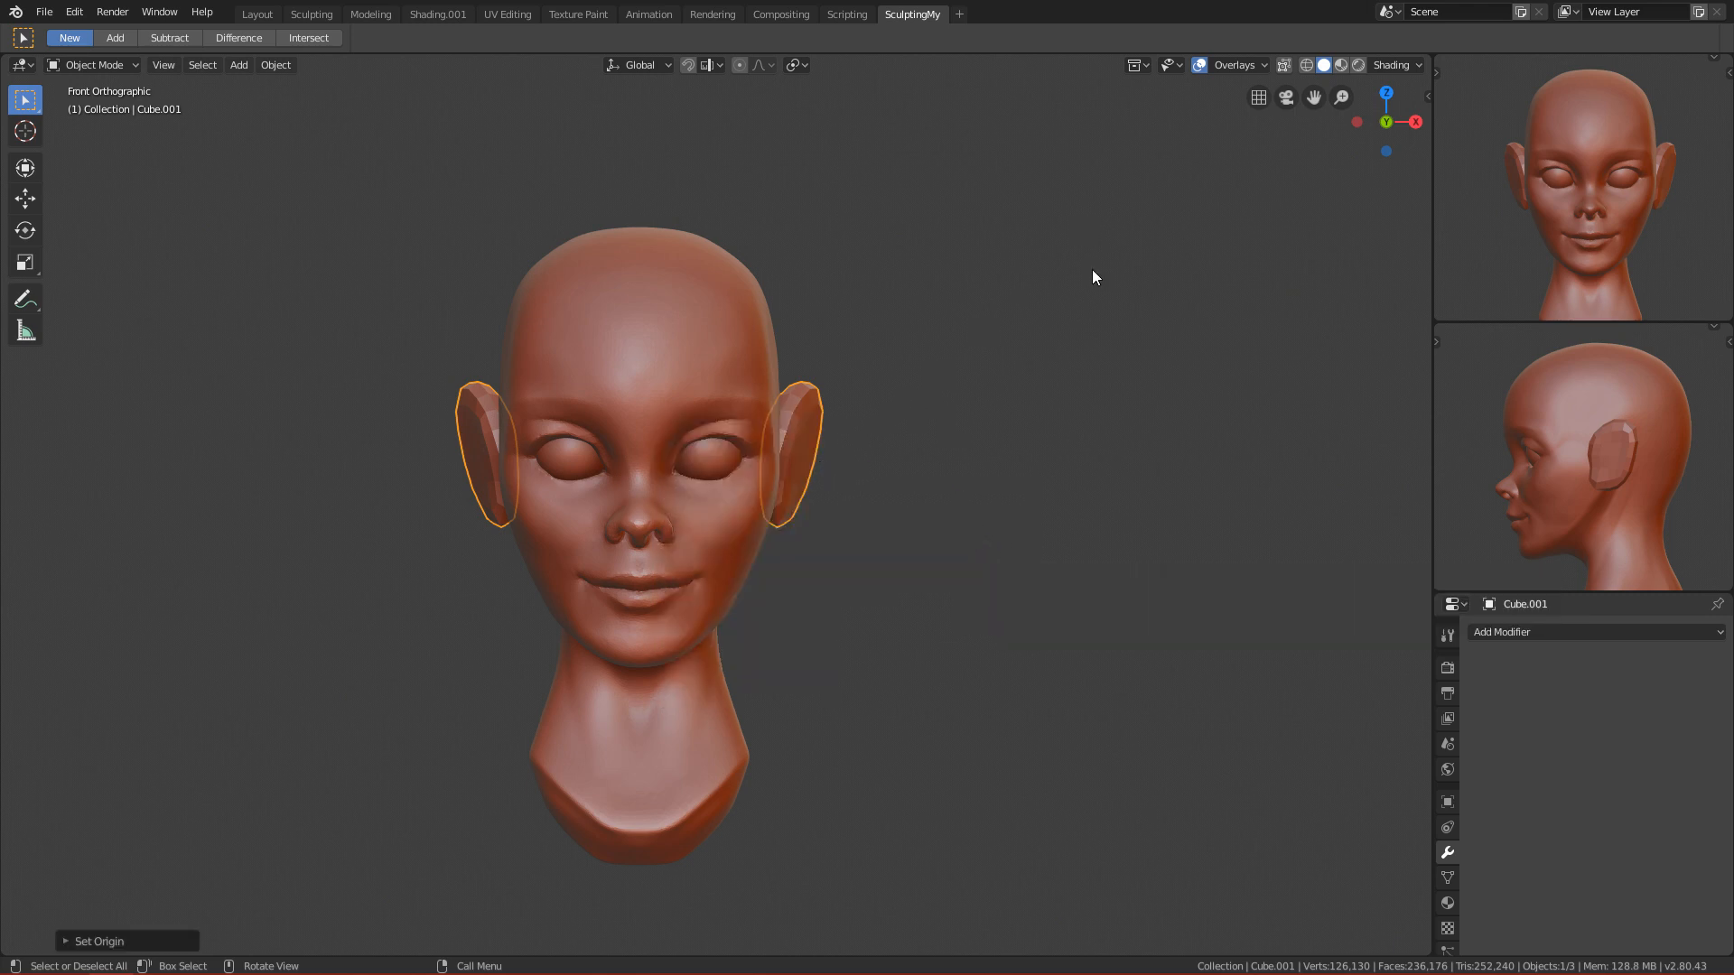
Step: Try rotating the ears in the front view to test their pivot point
{"action": "key", "text": "r"}
{"action": "key", "text": "Escape"}
{"action": "key", "text": "r"}
{"action": "key", "text": "Escape"}
{"action": "scroll", "coordinate": [822, 564], "scroll_direction": "up", "scroll_amount": 5}
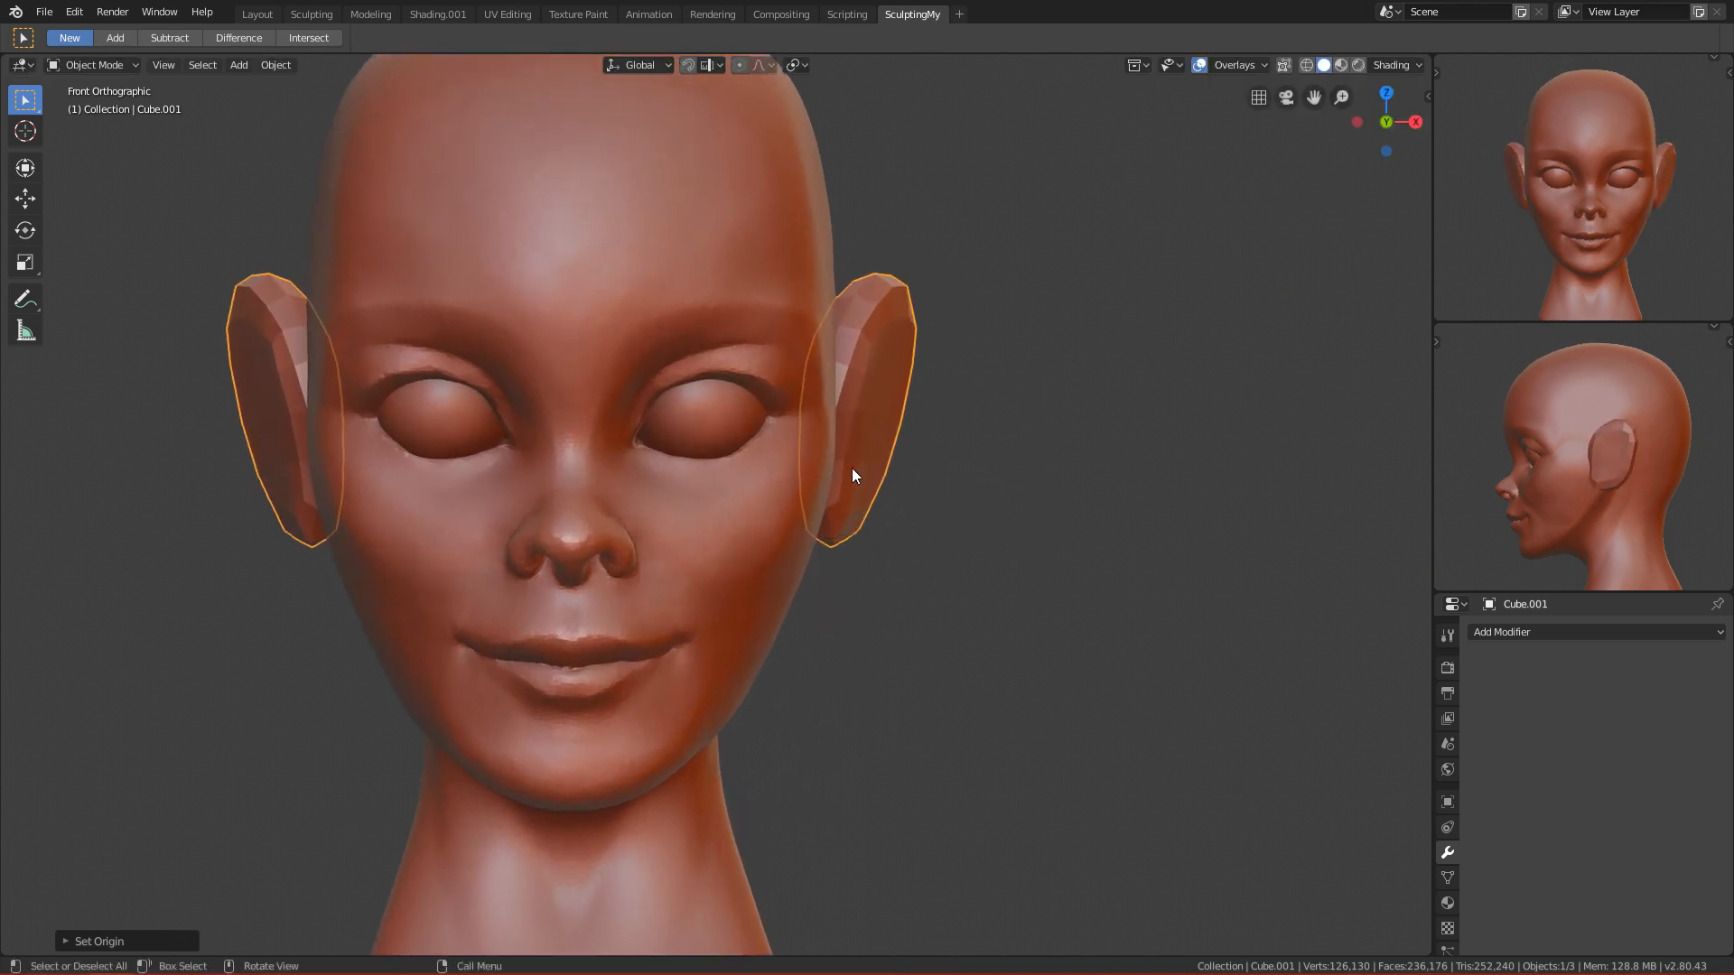
{"action": "key", "text": "r"}
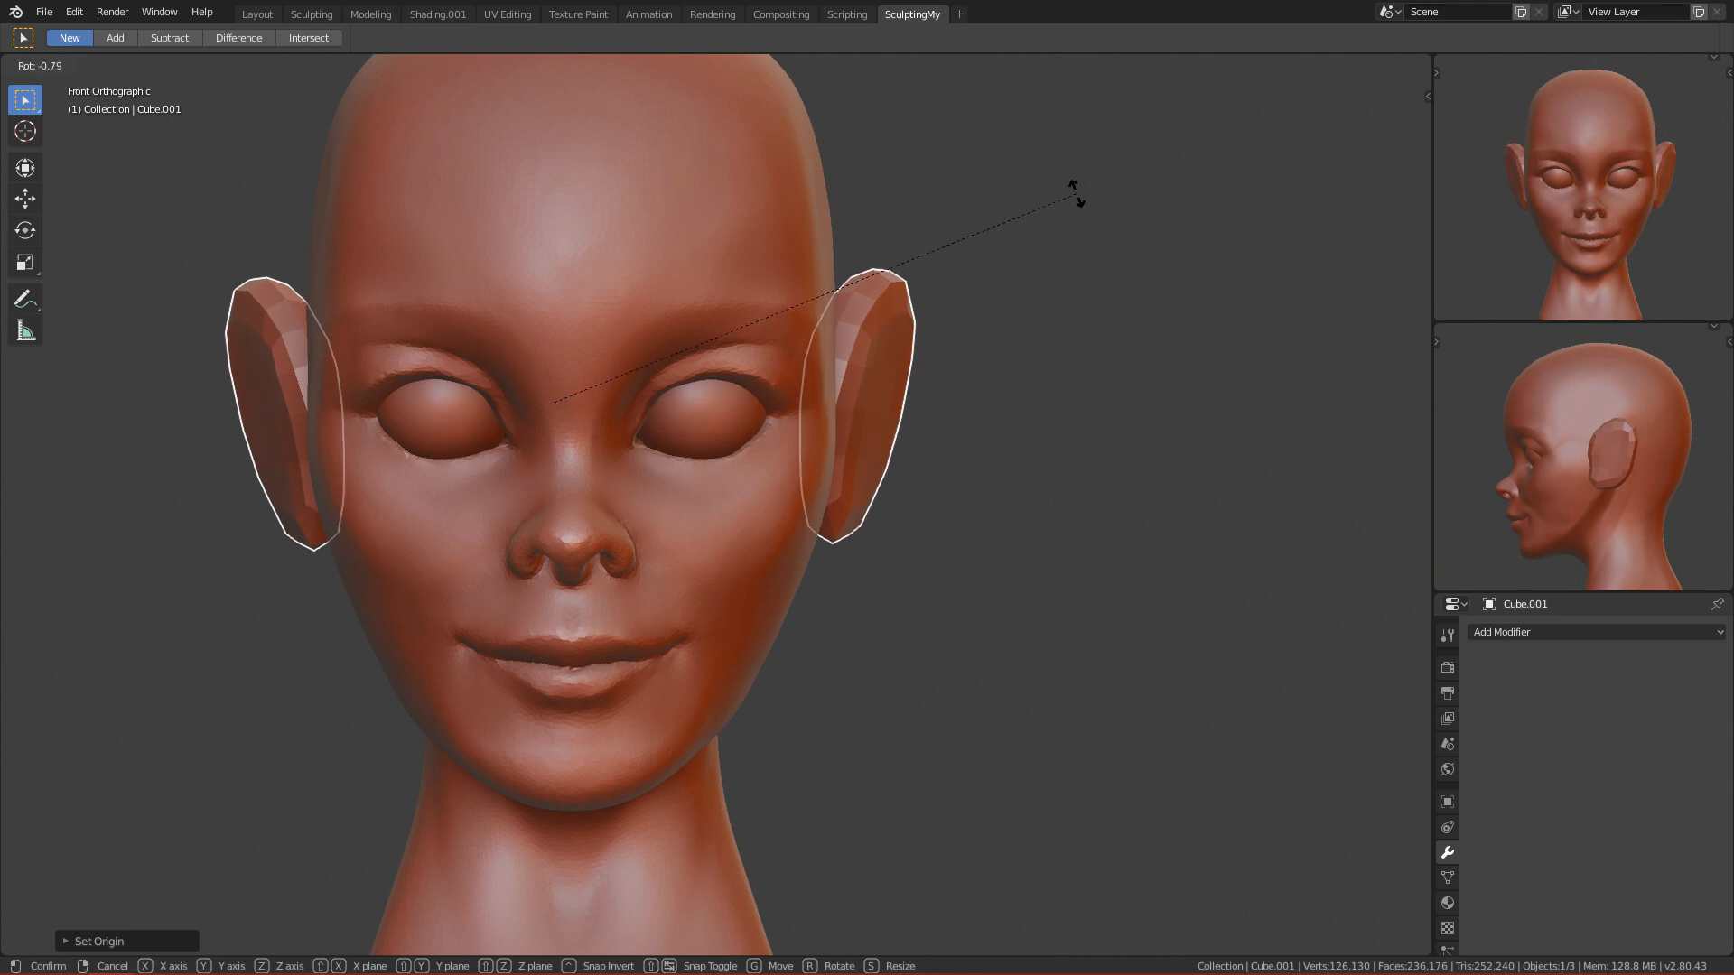
{"action": "key", "text": "Escape"}
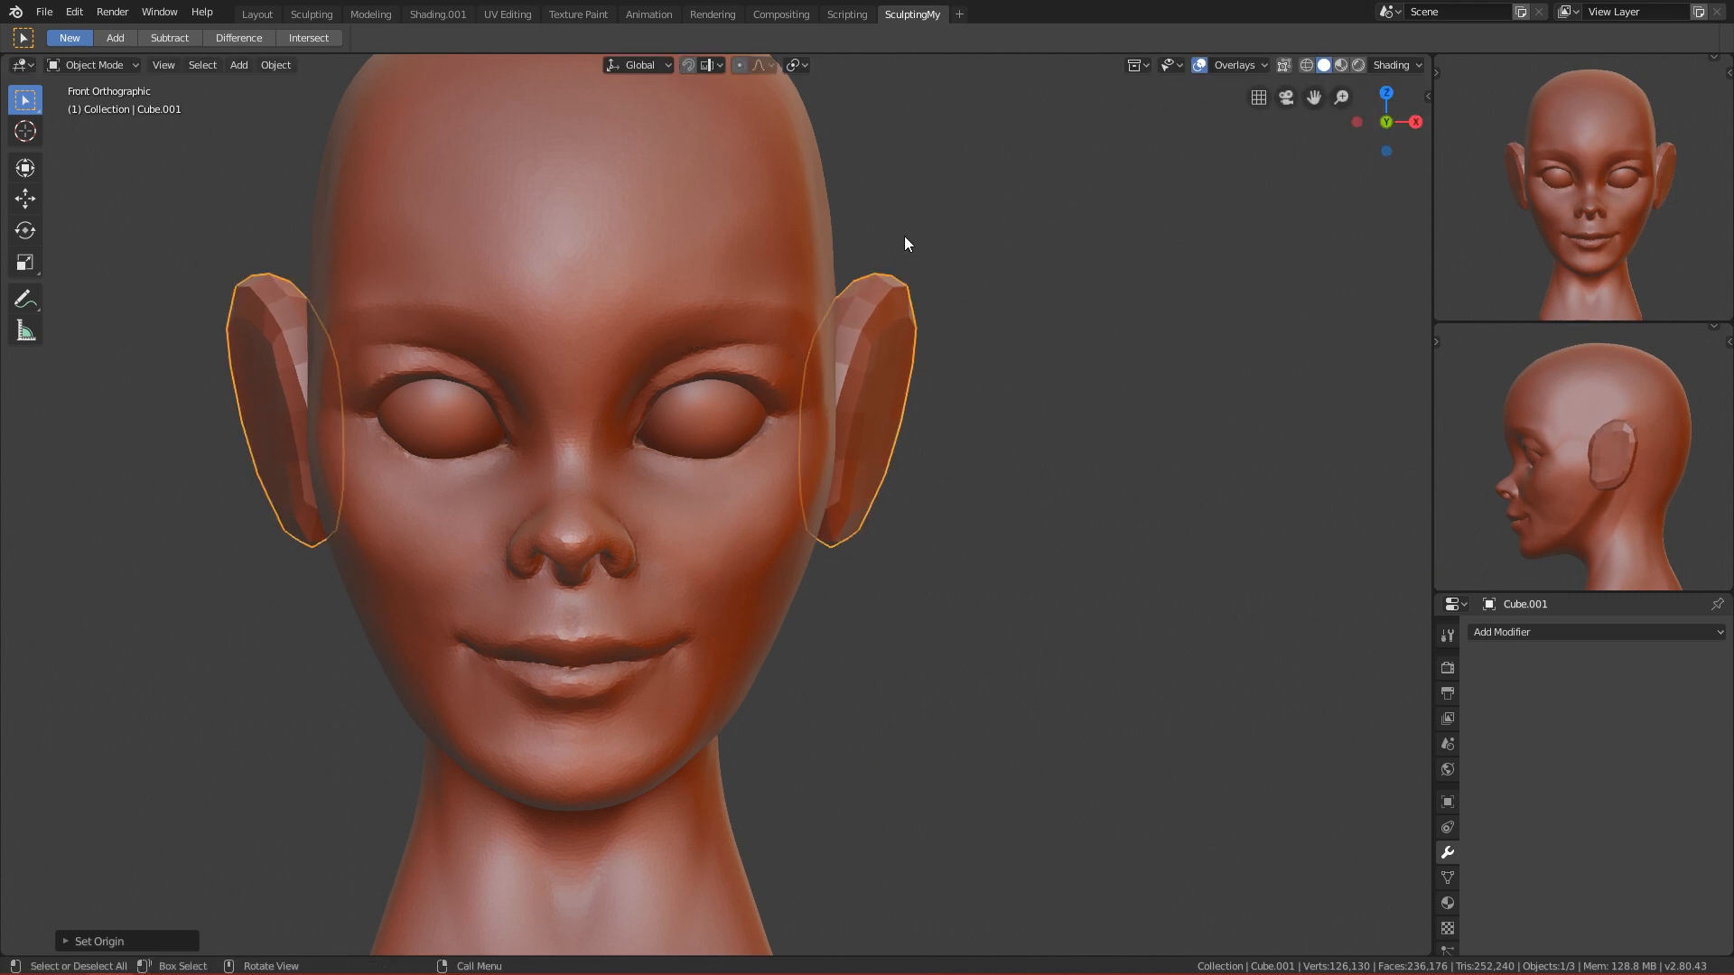
Step: Set the ears' origin to the Center of Mass (Volume) and test the pivot with a cancelled rotation
{"action": "right_click", "coordinate": [869, 389]}
{"action": "mouse_move", "coordinate": [869, 394]}
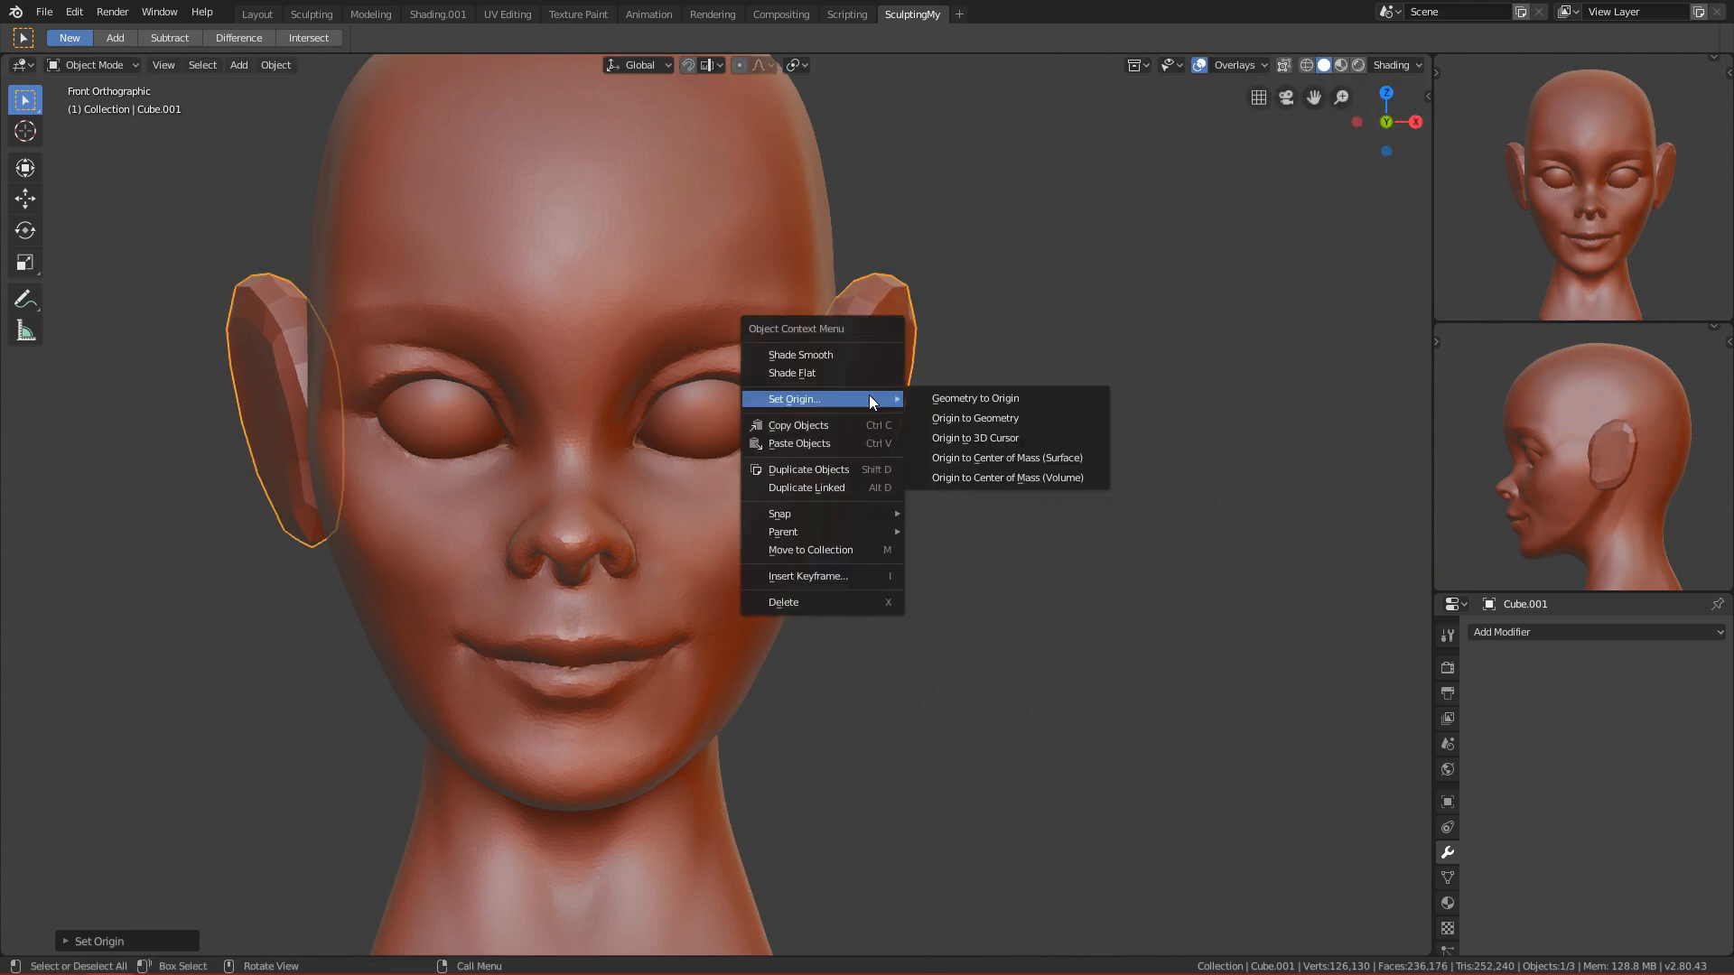
{"action": "left_click", "coordinate": [1018, 484]}
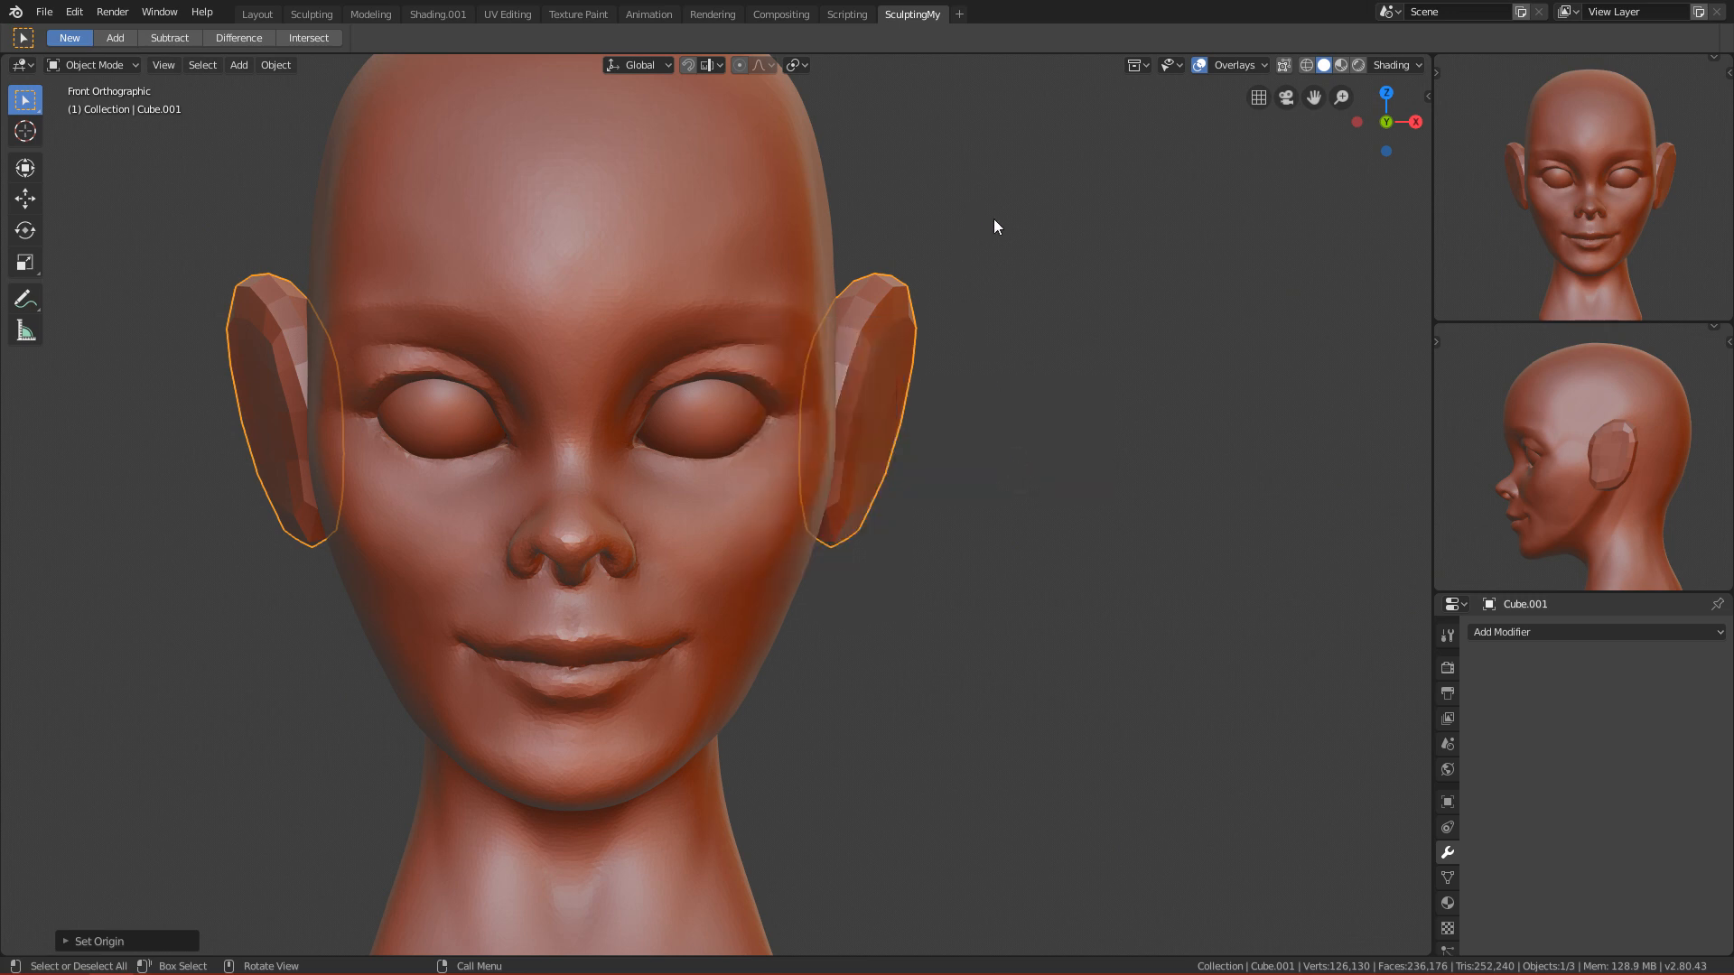
{"action": "key", "text": "r"}
{"action": "right_click", "coordinate": [1022, 209]}
Step: Set the ears' origin to the Center of Mass (Volume) once more and return to the front view
{"action": "right_click", "coordinate": [892, 390]}
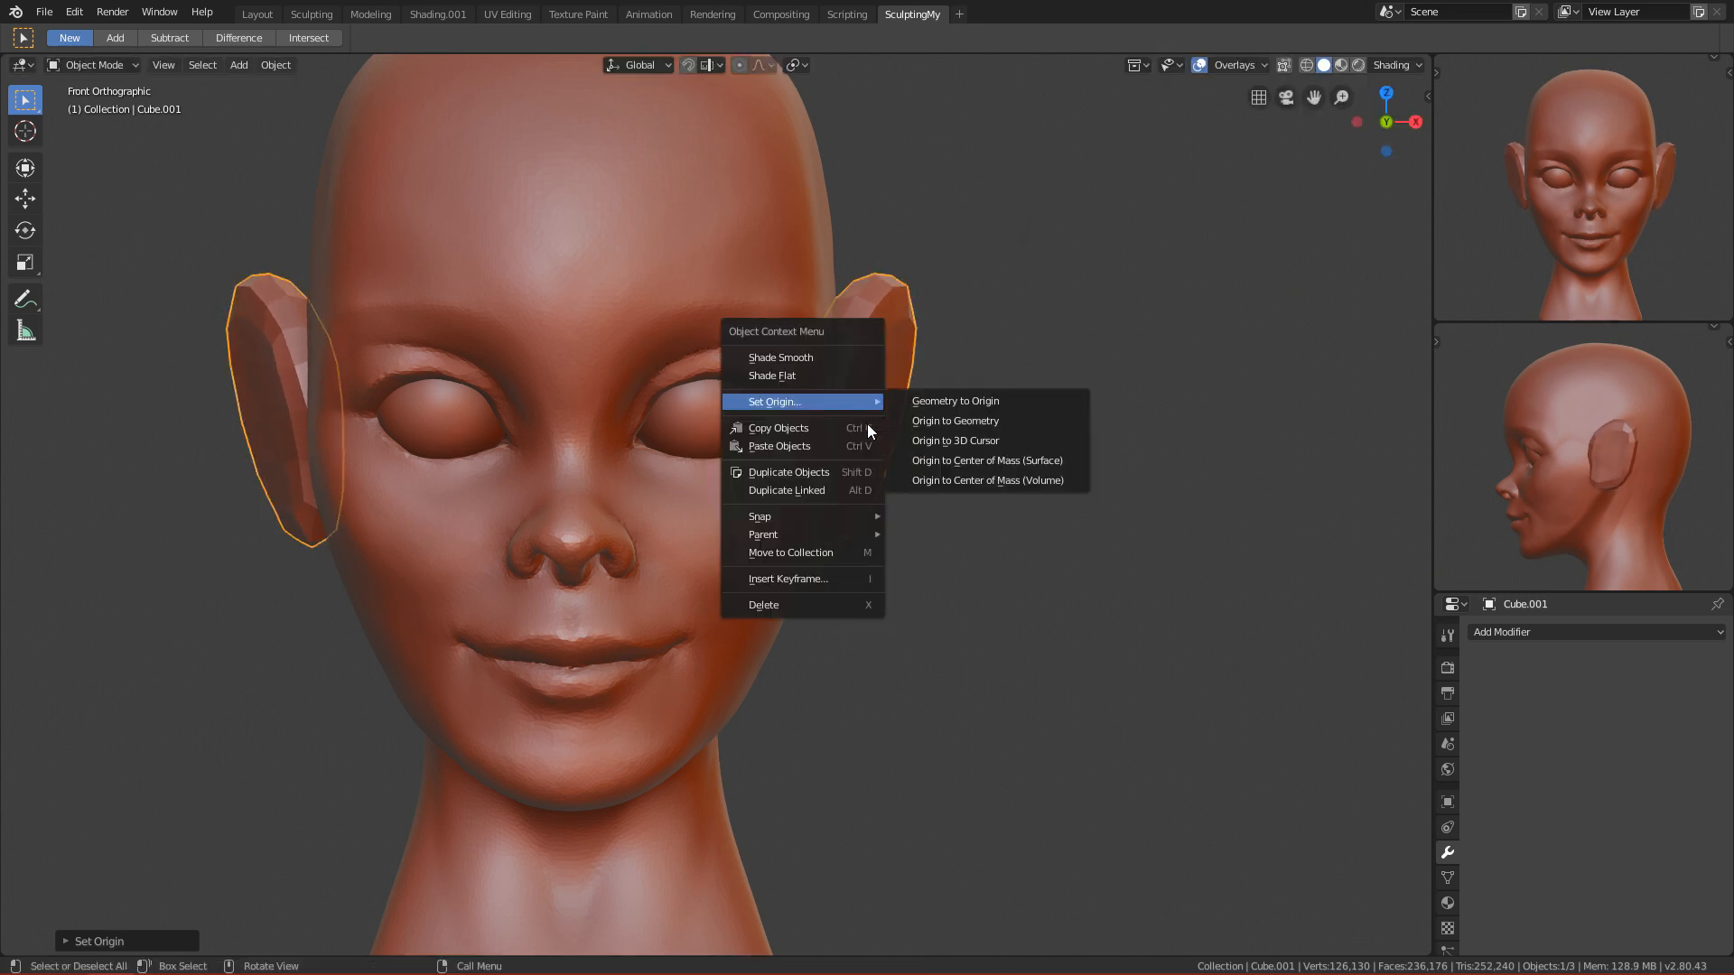
{"action": "left_click", "coordinate": [1022, 481]}
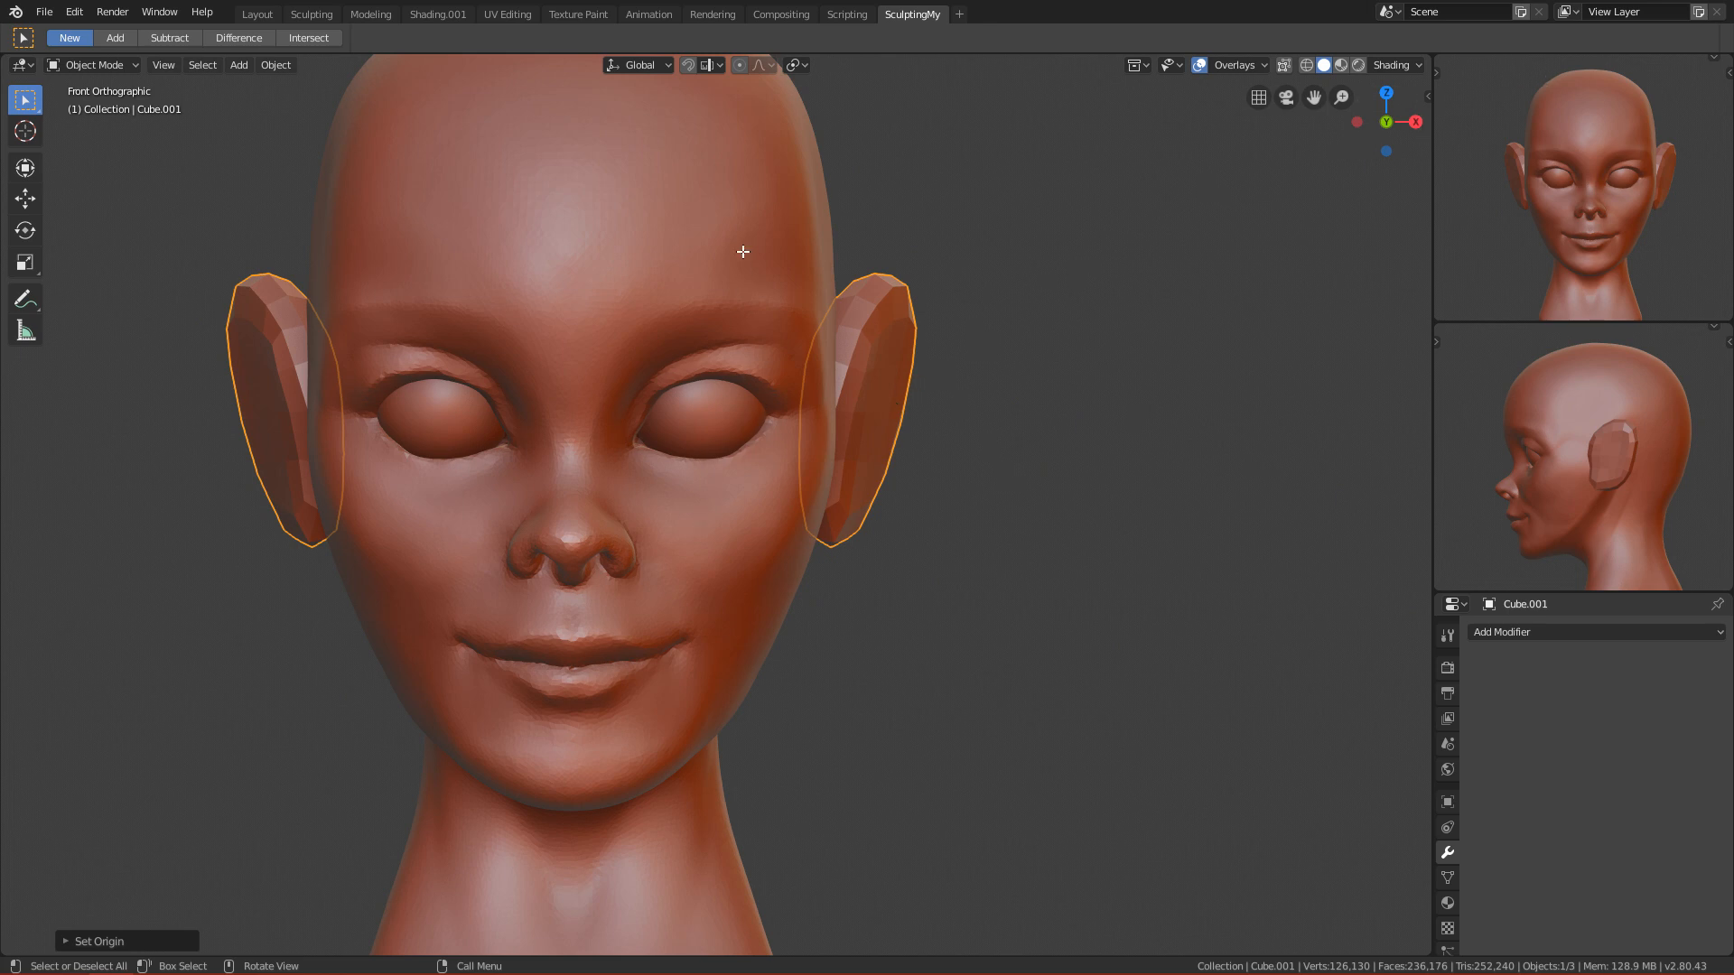
{"action": "middle_click_drag", "start_coordinate": [804, 269], "coordinate": [477, 359]}
{"action": "key", "text": "KP_1"}
{"action": "middle_click_drag", "start_coordinate": [778, 661], "coordinate": [799, 598], "text": "ctrl"}
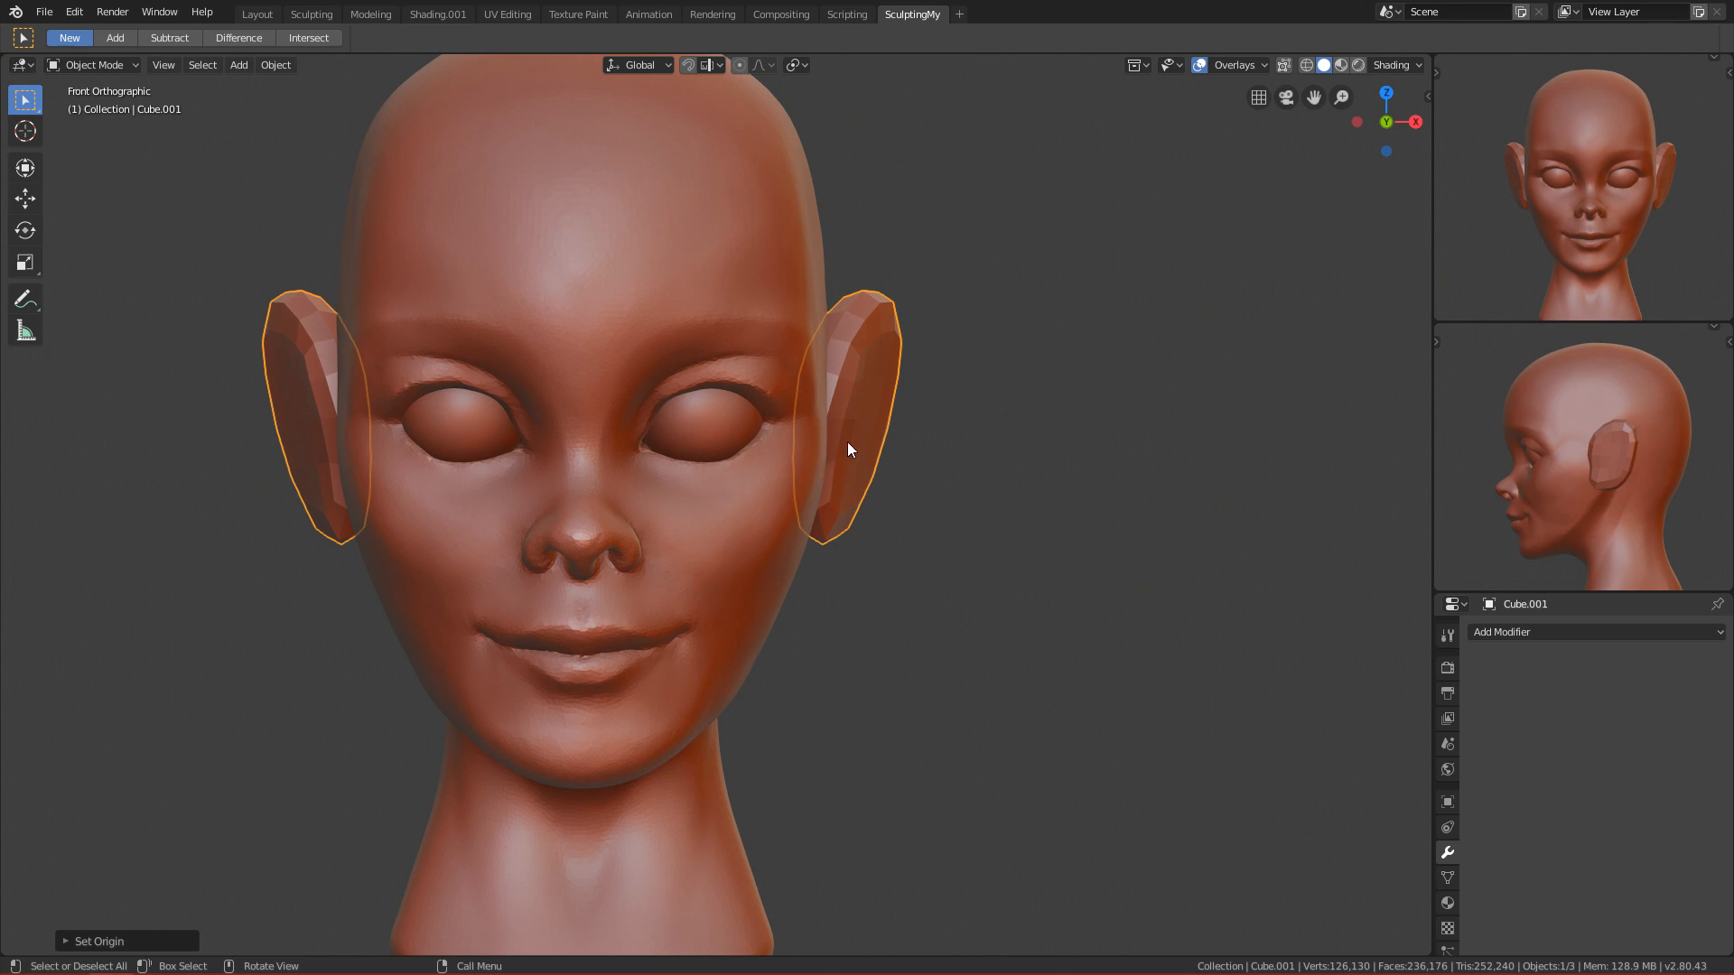
Step: Switch the ears to Sculpt Mode and save the file
{"action": "key", "text": "ctrl+Tab"}
{"action": "left_click", "coordinate": [847, 495]}
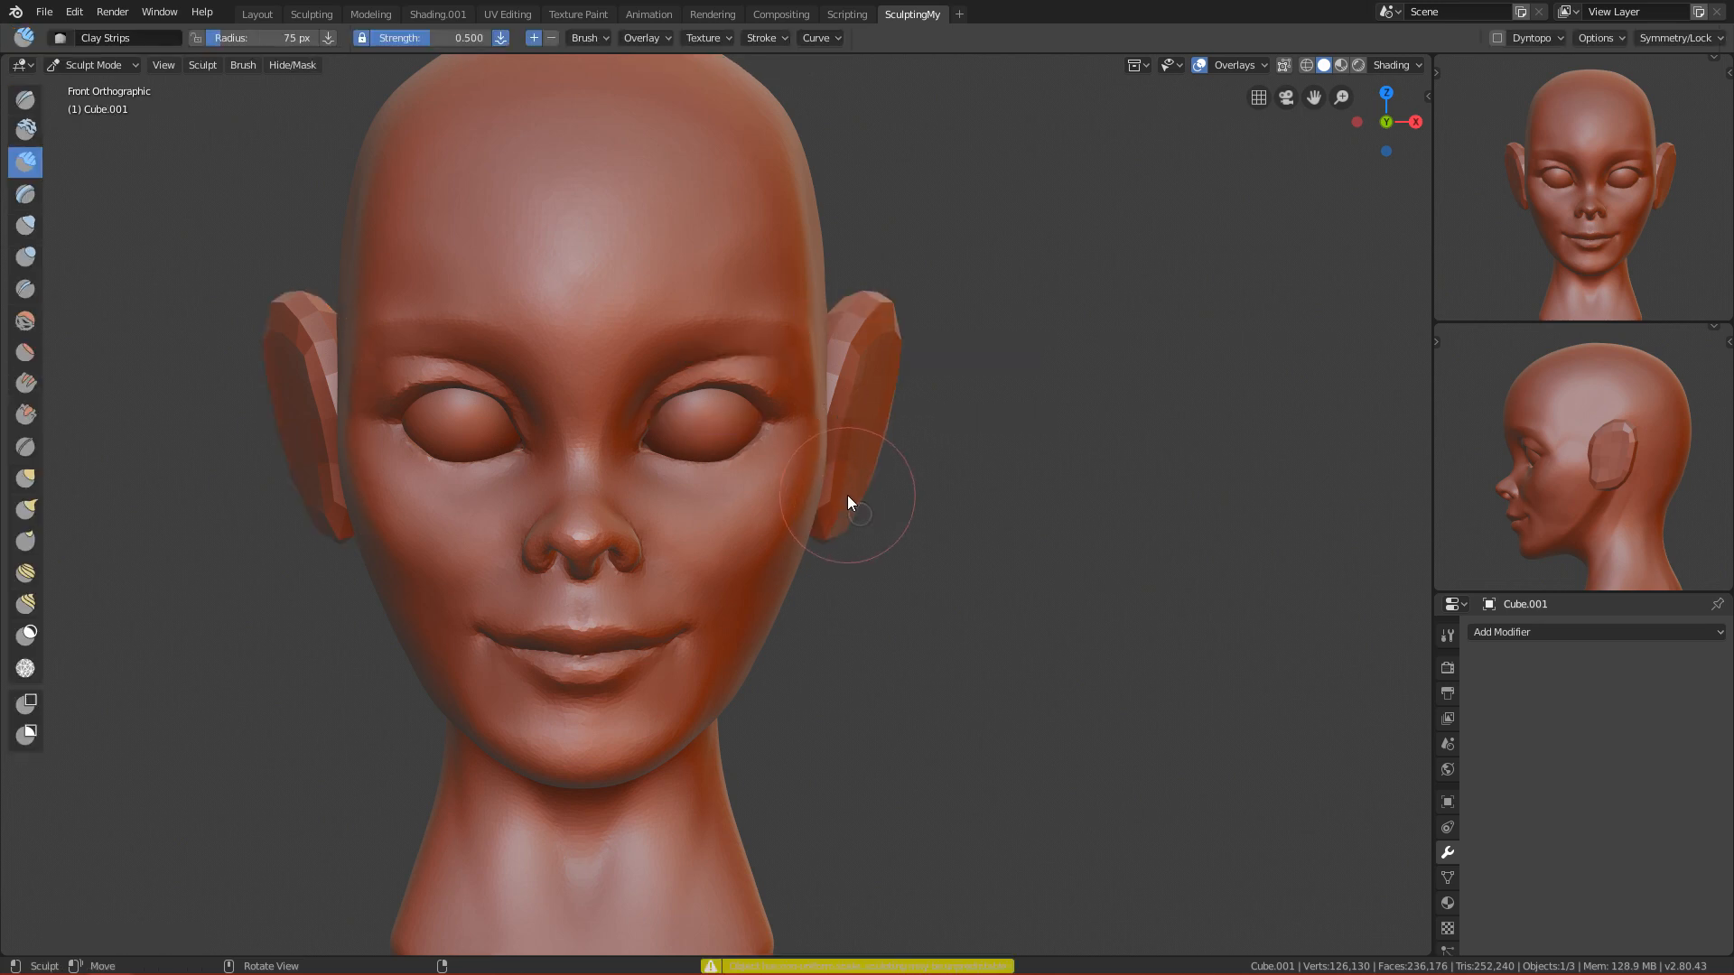
{"action": "key", "text": "ctrl+s"}
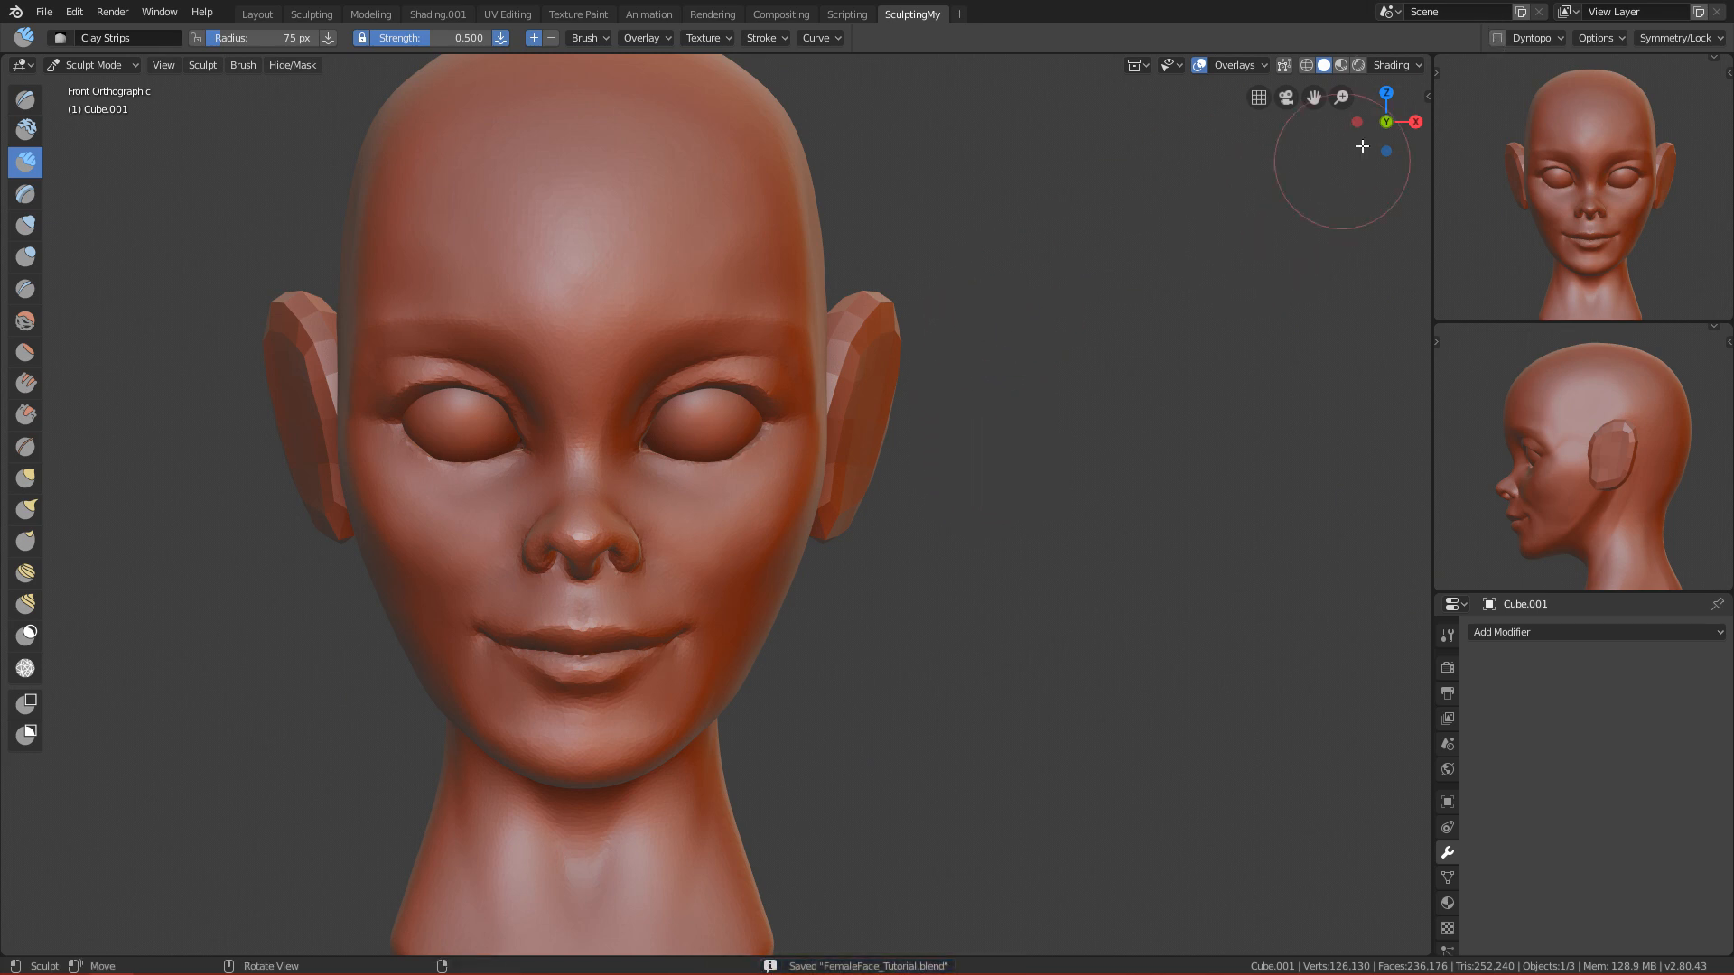
Step: Enable Dyntopo for the ears and check its detail resolution
{"action": "left_click", "coordinate": [1497, 37]}
{"action": "left_click", "coordinate": [1494, 79]}
{"action": "left_click", "coordinate": [1589, 38]}
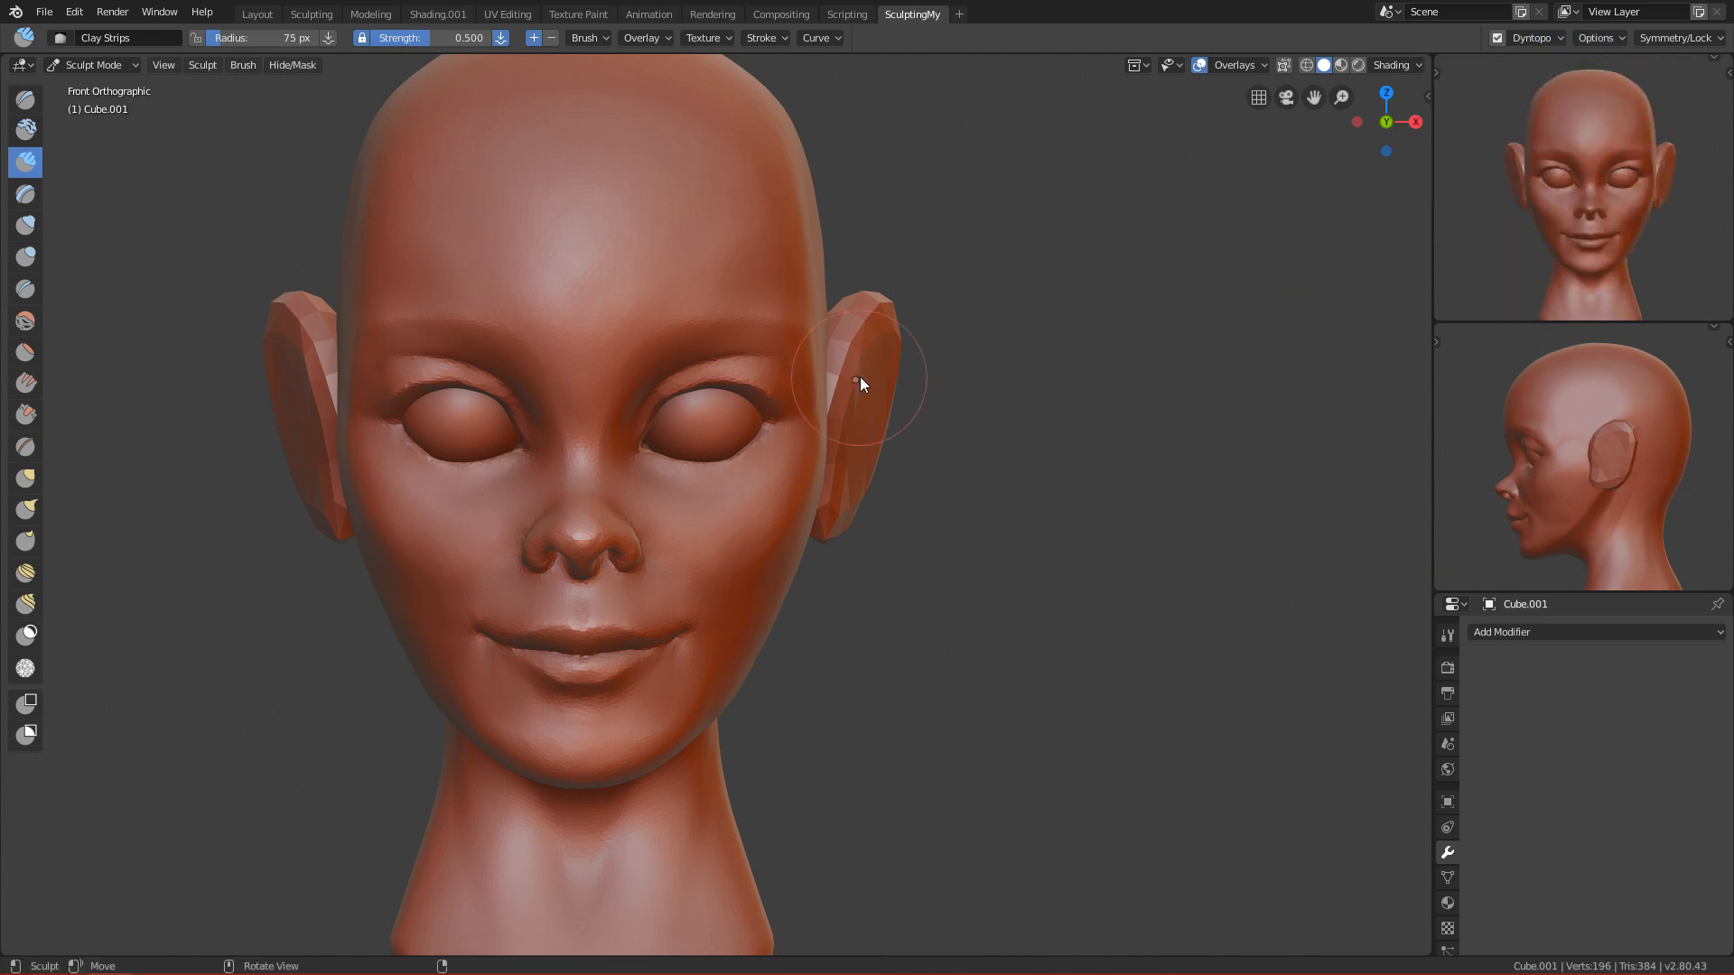
{"action": "left_click", "coordinate": [1538, 40]}
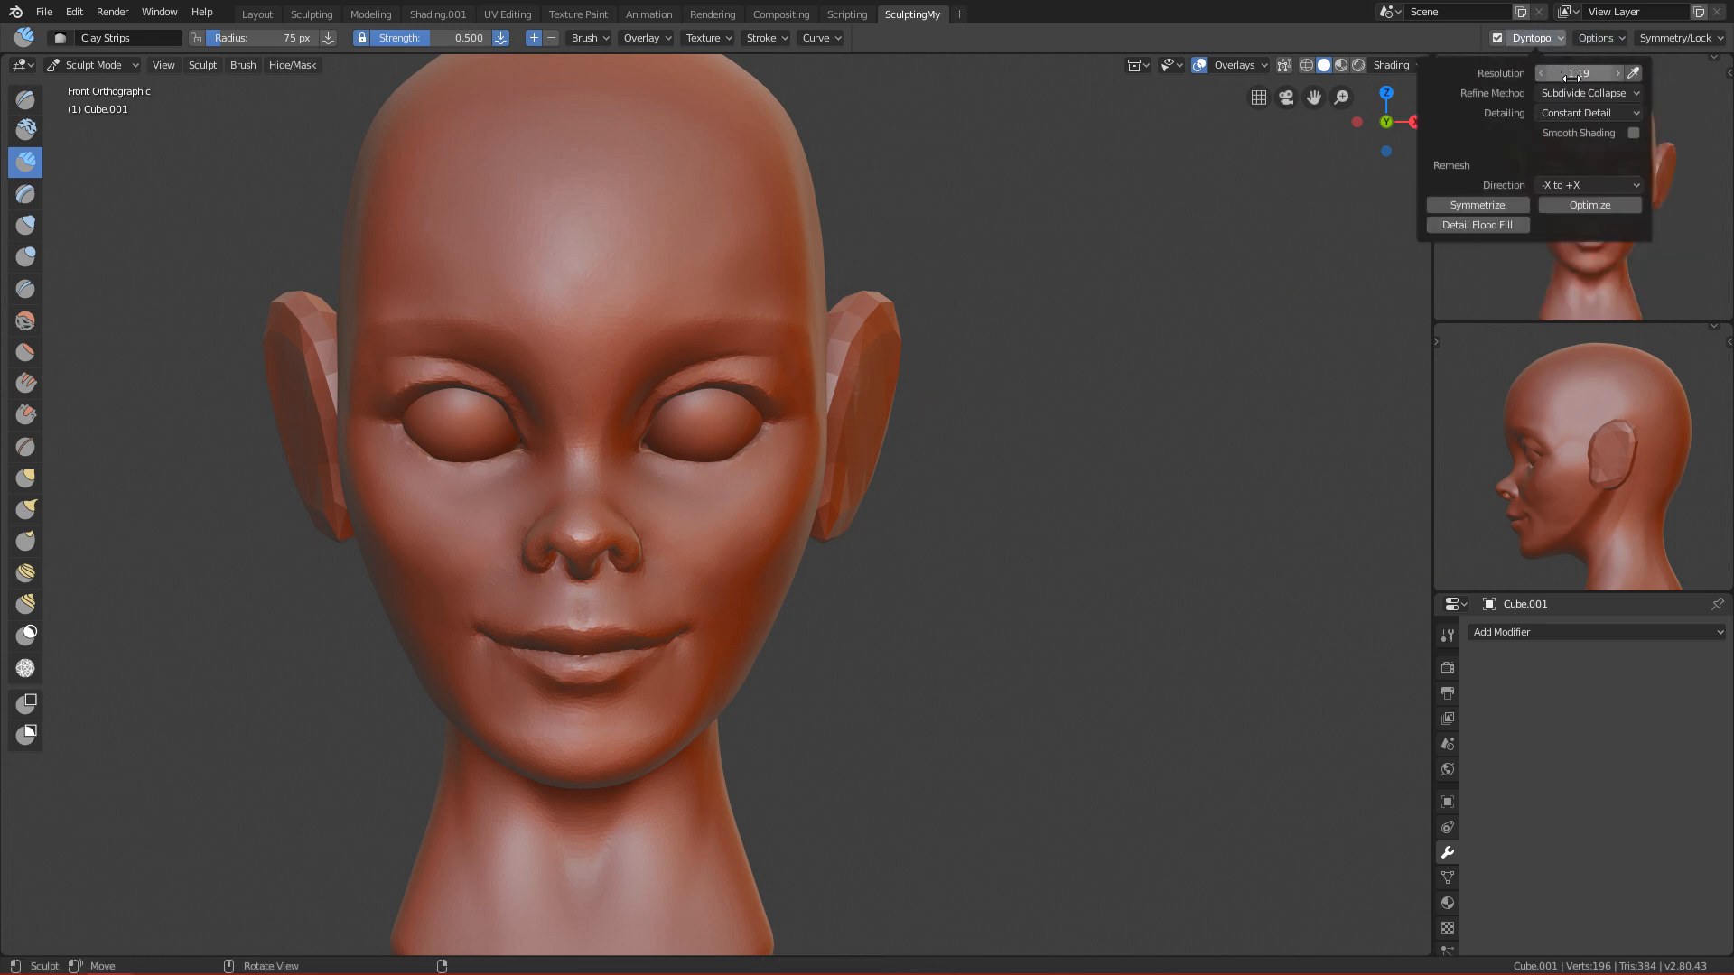
{"action": "key", "text": "Return"}
Step: Build up the front rim of the ear with 119 px Clay Strips strokes and smooth them
{"action": "left_click_drag", "start_coordinate": [990, 500], "coordinate": [932, 422], "text": "ctrl+alt"}
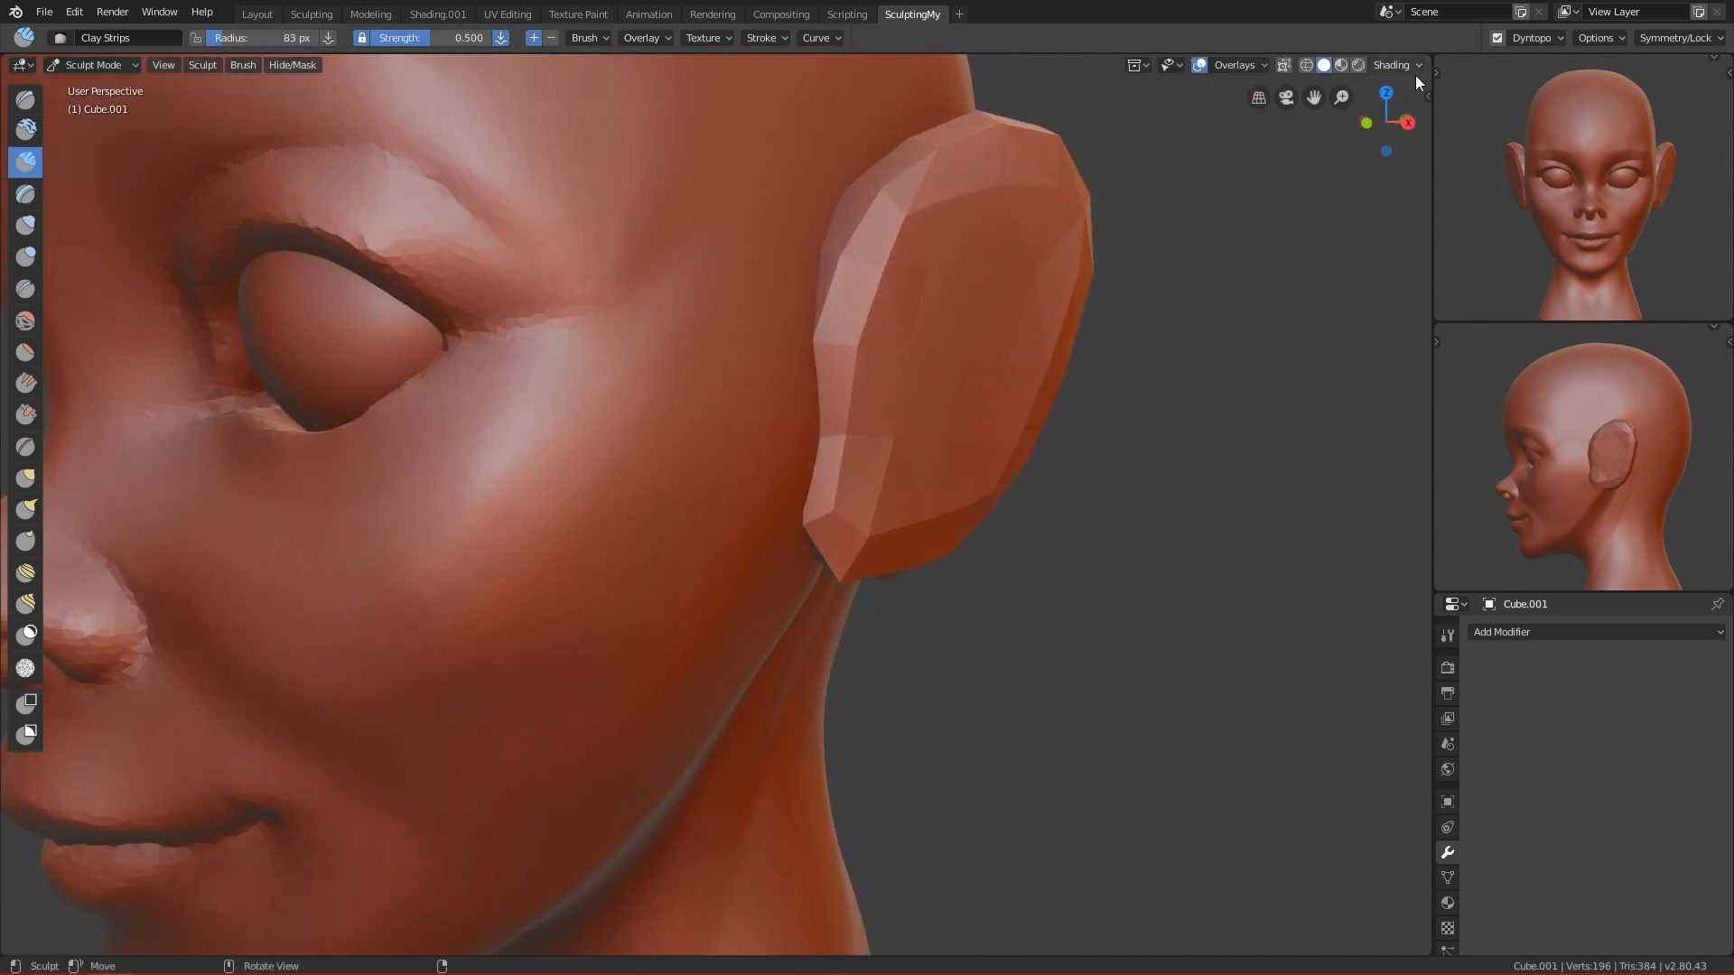
{"action": "key", "text": "f"}
{"action": "left_click", "coordinate": [970, 264]}
{"action": "left_click_drag", "start_coordinate": [876, 418], "coordinate": [921, 194]}
{"action": "mouse_move", "coordinate": [860, 384]}
{"action": "left_mouse_down", "text": "shift"}
{"action": "mouse_move", "coordinate": [875, 232]}
{"action": "mouse_move", "coordinate": [940, 176]}
{"action": "left_mouse_up", "text": "shift"}
{"action": "mouse_move", "coordinate": [944, 478]}
{"action": "left_mouse_down", "text": "ctrl+alt"}
{"action": "mouse_move", "coordinate": [1005, 341]}
{"action": "mouse_move", "coordinate": [837, 530]}
{"action": "left_mouse_up", "text": "ctrl+alt"}
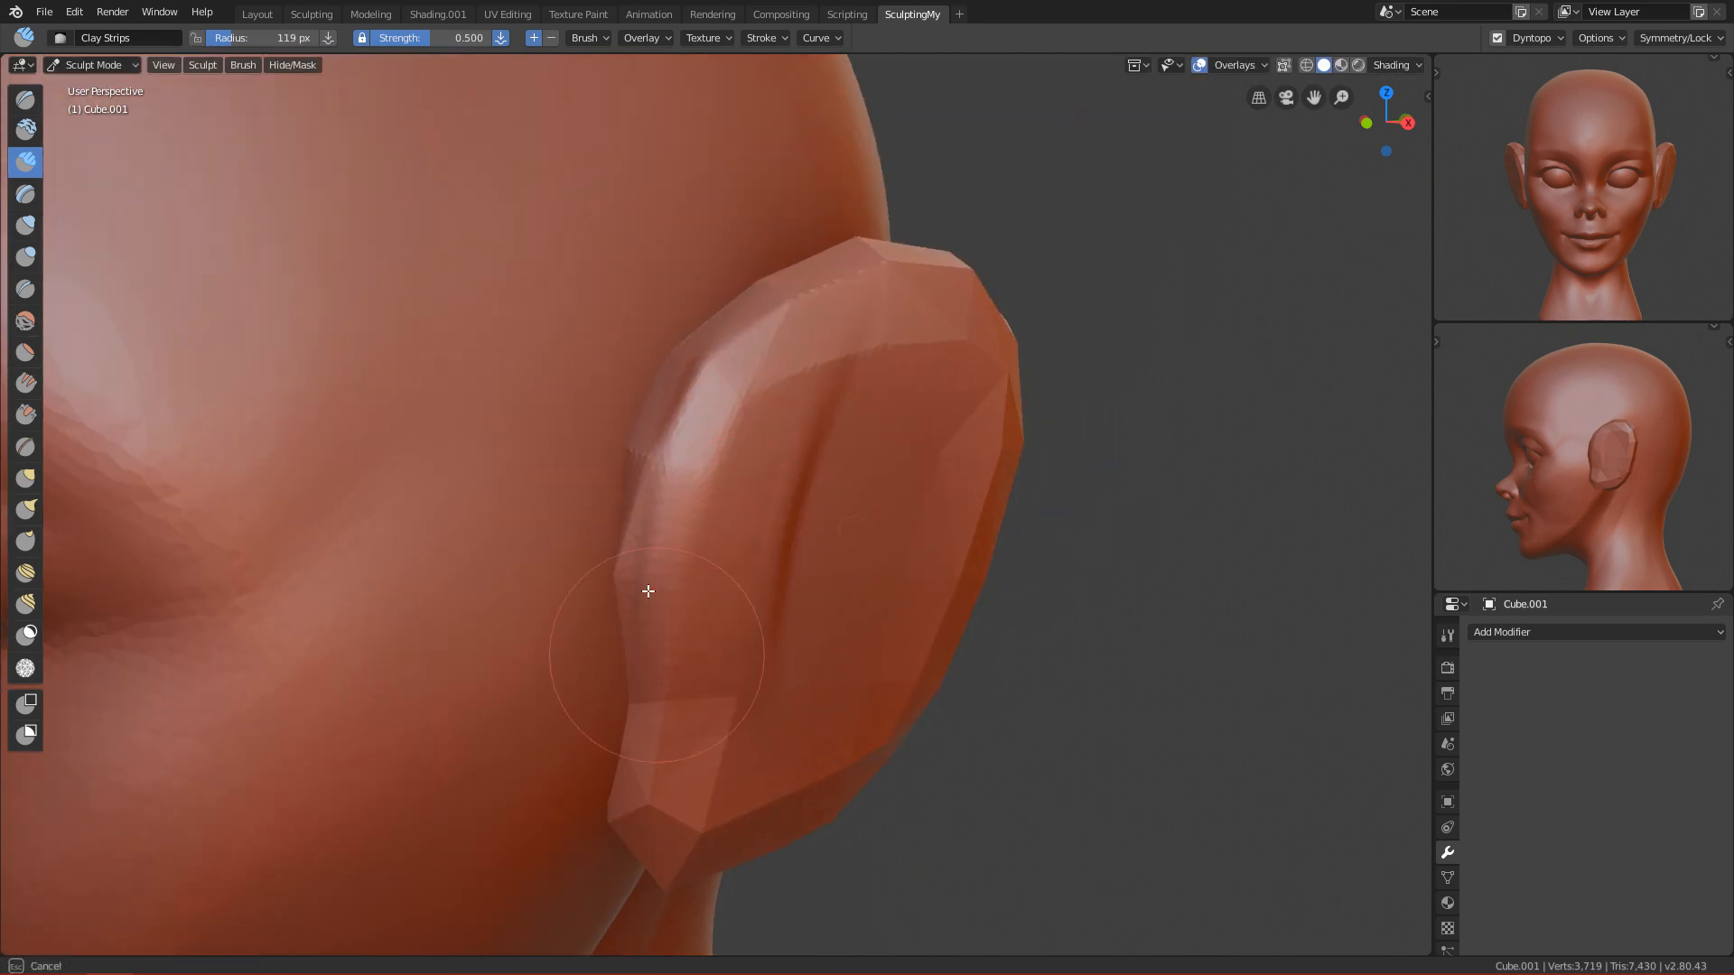
Step: Continue adding clay down the ear's front edge to the lobe and smooth the lower part
{"action": "left_click_drag", "start_coordinate": [648, 592], "coordinate": [713, 362]}
{"action": "mouse_move", "coordinate": [691, 451]}
{"action": "left_mouse_down", "text": "shift"}
{"action": "mouse_move", "coordinate": [782, 282]}
{"action": "mouse_move", "coordinate": [673, 559]}
{"action": "left_mouse_up", "text": "shift"}
{"action": "mouse_move", "coordinate": [851, 417]}
{"action": "left_mouse_down", "text": "ctrl+alt"}
{"action": "mouse_move", "coordinate": [804, 522]}
{"action": "mouse_move", "coordinate": [756, 474]}
{"action": "left_mouse_up", "text": "ctrl+alt"}
{"action": "mouse_move", "coordinate": [758, 347]}
{"action": "left_mouse_down"}
{"action": "mouse_move", "coordinate": [691, 560]}
{"action": "mouse_move", "coordinate": [708, 515]}
{"action": "mouse_move", "coordinate": [697, 540]}
{"action": "left_mouse_up"}
{"action": "left_click_drag", "start_coordinate": [637, 574], "coordinate": [616, 754]}
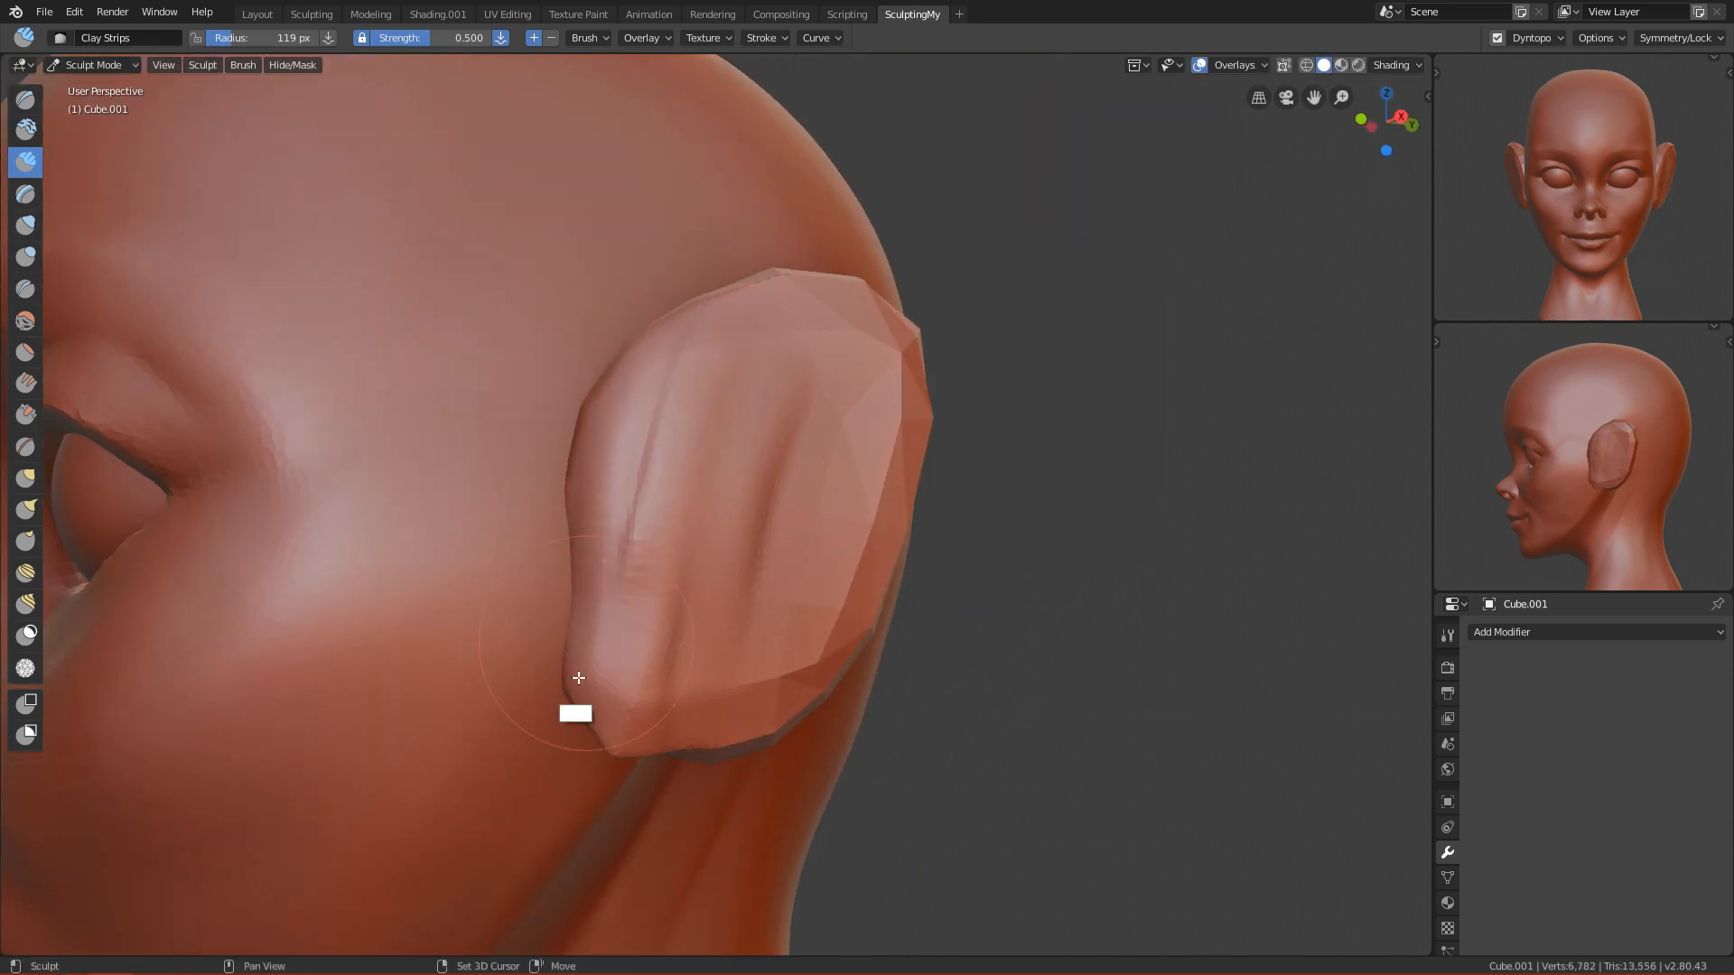
{"action": "mouse_move", "coordinate": [704, 607]}
{"action": "left_mouse_down", "text": "shift"}
{"action": "mouse_move", "coordinate": [952, 360]}
{"action": "mouse_move", "coordinate": [860, 618]}
{"action": "mouse_move", "coordinate": [806, 528]}
{"action": "left_mouse_up", "text": "shift"}
{"action": "left_click_drag", "start_coordinate": [674, 678], "coordinate": [540, 610], "text": "shift"}
Step: Resize the brush and add Clay Strips strokes over the faceted upper rear part of the ear
{"action": "left_click_drag", "start_coordinate": [746, 536], "coordinate": [719, 645], "text": "alt"}
{"action": "key", "text": "f"}
{"action": "left_click", "coordinate": [854, 442]}
{"action": "left_click_drag", "start_coordinate": [845, 420], "coordinate": [799, 302]}
Step: Adjust the brush radius and smooth the rear side of the ear
{"action": "mouse_move", "coordinate": [863, 383]}
{"action": "left_mouse_down", "text": "alt"}
{"action": "mouse_move", "coordinate": [836, 475]}
{"action": "mouse_move", "coordinate": [693, 519]}
{"action": "mouse_move", "coordinate": [618, 425]}
{"action": "mouse_move", "coordinate": [636, 550]}
{"action": "mouse_move", "coordinate": [608, 553]}
{"action": "mouse_move", "coordinate": [614, 488]}
{"action": "left_mouse_up", "text": "alt"}
{"action": "key", "text": "f"}
{"action": "left_click", "coordinate": [851, 447]}
{"action": "key", "text": "f"}
{"action": "left_click", "coordinate": [594, 422]}
{"action": "left_click_drag", "start_coordinate": [667, 465], "coordinate": [804, 465], "text": "alt"}
{"action": "mouse_move", "coordinate": [778, 488]}
{"action": "left_mouse_down", "text": "shift"}
{"action": "mouse_move", "coordinate": [743, 449]}
{"action": "mouse_move", "coordinate": [784, 388]}
{"action": "mouse_move", "coordinate": [755, 356]}
{"action": "left_mouse_up", "text": "shift"}
Step: Smooth the back of the ear from behind the head with a 140 px brush radius
{"action": "mouse_move", "coordinate": [723, 511]}
{"action": "left_mouse_down", "text": "alt"}
{"action": "mouse_move", "coordinate": [751, 456]}
{"action": "mouse_move", "coordinate": [593, 512]}
{"action": "mouse_move", "coordinate": [578, 570]}
{"action": "left_mouse_up", "text": "alt"}
{"action": "mouse_move", "coordinate": [596, 492]}
{"action": "left_mouse_down", "text": "alt"}
{"action": "mouse_move", "coordinate": [568, 390]}
{"action": "mouse_move", "coordinate": [595, 478]}
{"action": "mouse_move", "coordinate": [600, 407]}
{"action": "mouse_move", "coordinate": [618, 691]}
{"action": "left_mouse_up", "text": "alt"}
{"action": "key", "text": "f"}
{"action": "left_click", "coordinate": [620, 441]}
{"action": "key", "text": "f"}
{"action": "left_click", "coordinate": [593, 552]}
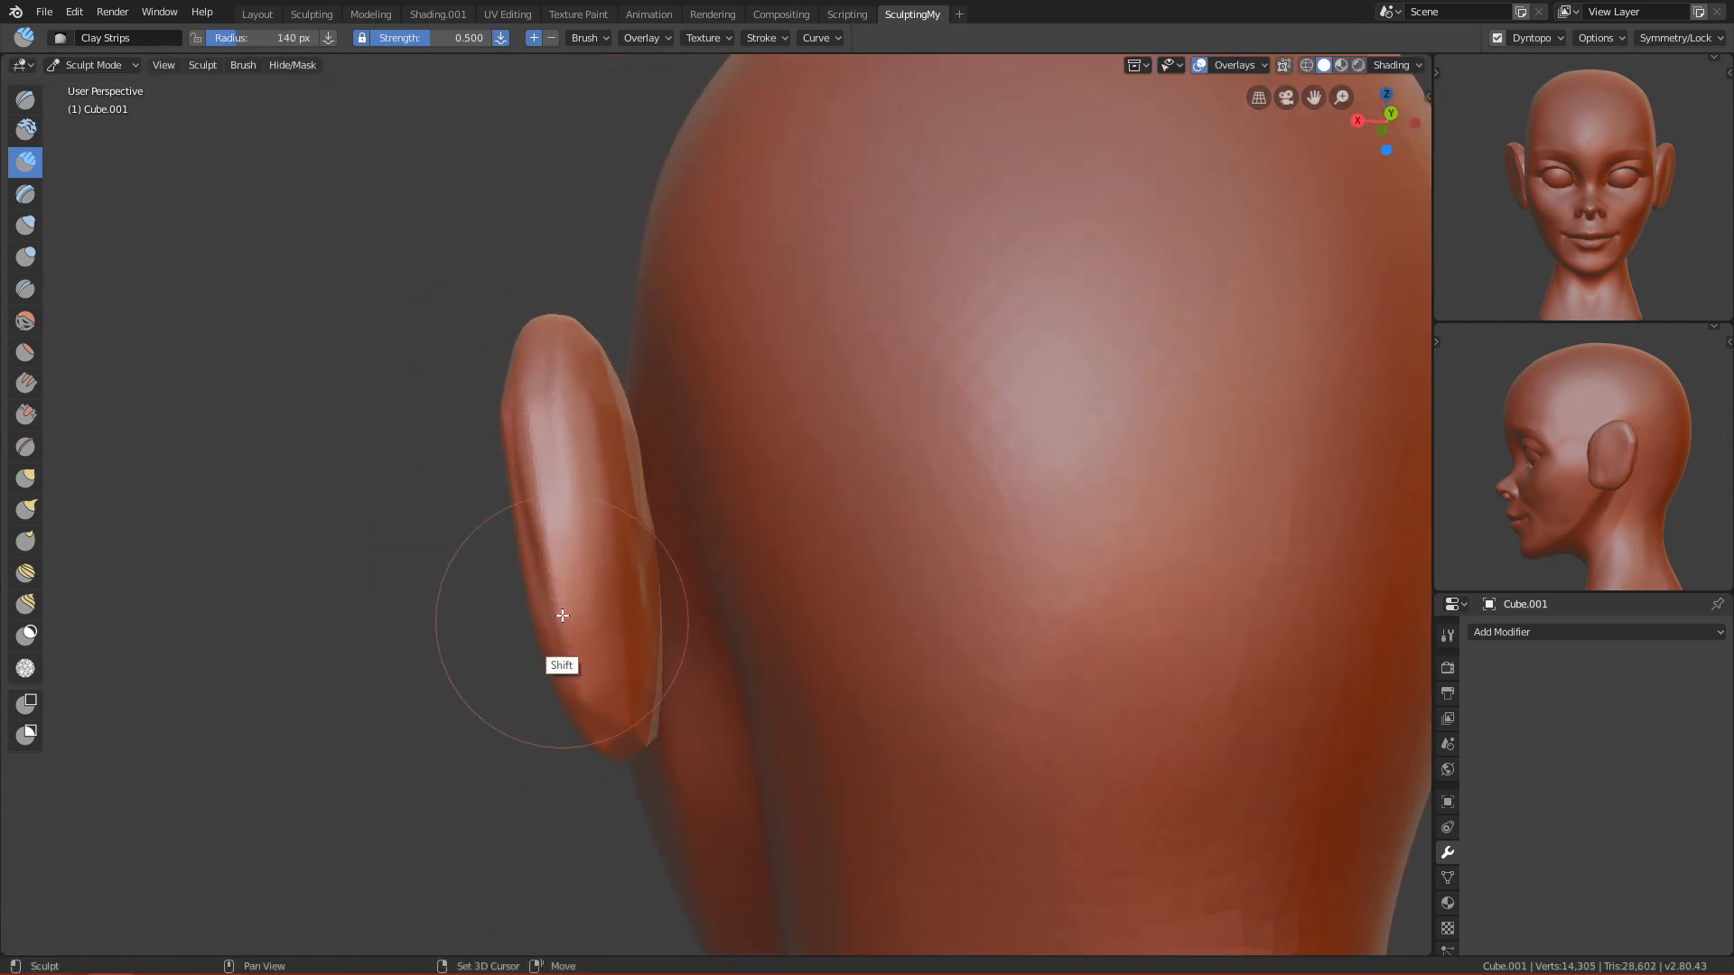
{"action": "left_click_drag", "start_coordinate": [643, 507], "coordinate": [624, 503], "text": "alt"}
Step: Reduce the brush radius to 87 px and smooth the ear's lower back and underside
{"action": "key", "text": "f"}
{"action": "left_click", "coordinate": [606, 491]}
{"action": "mouse_move", "coordinate": [658, 677]}
{"action": "left_mouse_down", "text": "shift"}
{"action": "mouse_move", "coordinate": [651, 699]}
{"action": "mouse_move", "coordinate": [689, 530]}
{"action": "left_mouse_up", "text": "shift"}
{"action": "key", "text": "f"}
{"action": "left_click", "coordinate": [669, 527]}
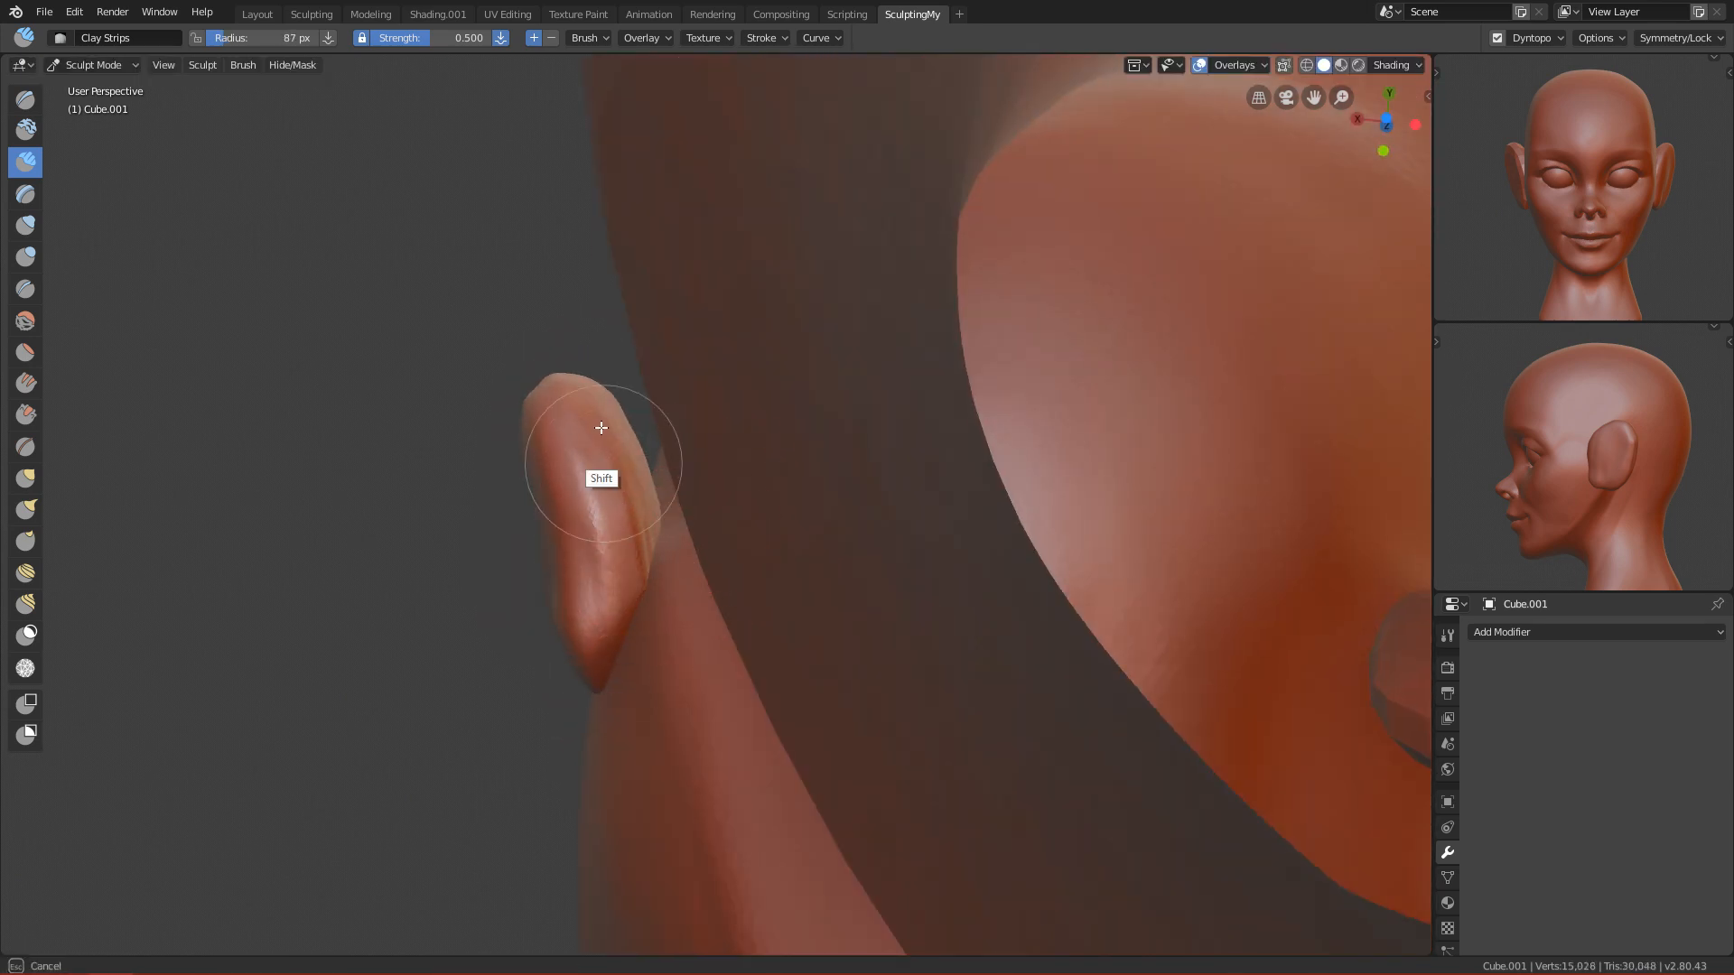
Step: Examine the ear's shape and angle against the head from several sides and from the top
{"action": "left_click_drag", "start_coordinate": [618, 570], "coordinate": [1030, 711], "text": "alt"}
{"action": "left_click_drag", "start_coordinate": [961, 555], "coordinate": [940, 763], "text": "ctrl+alt"}
{"action": "key", "text": "KP_5"}
{"action": "left_click_drag", "start_coordinate": [914, 598], "coordinate": [778, 655], "text": "alt"}
{"action": "left_click_drag", "start_coordinate": [623, 244], "coordinate": [594, 309], "text": "alt"}
{"action": "key", "text": "KP_7"}
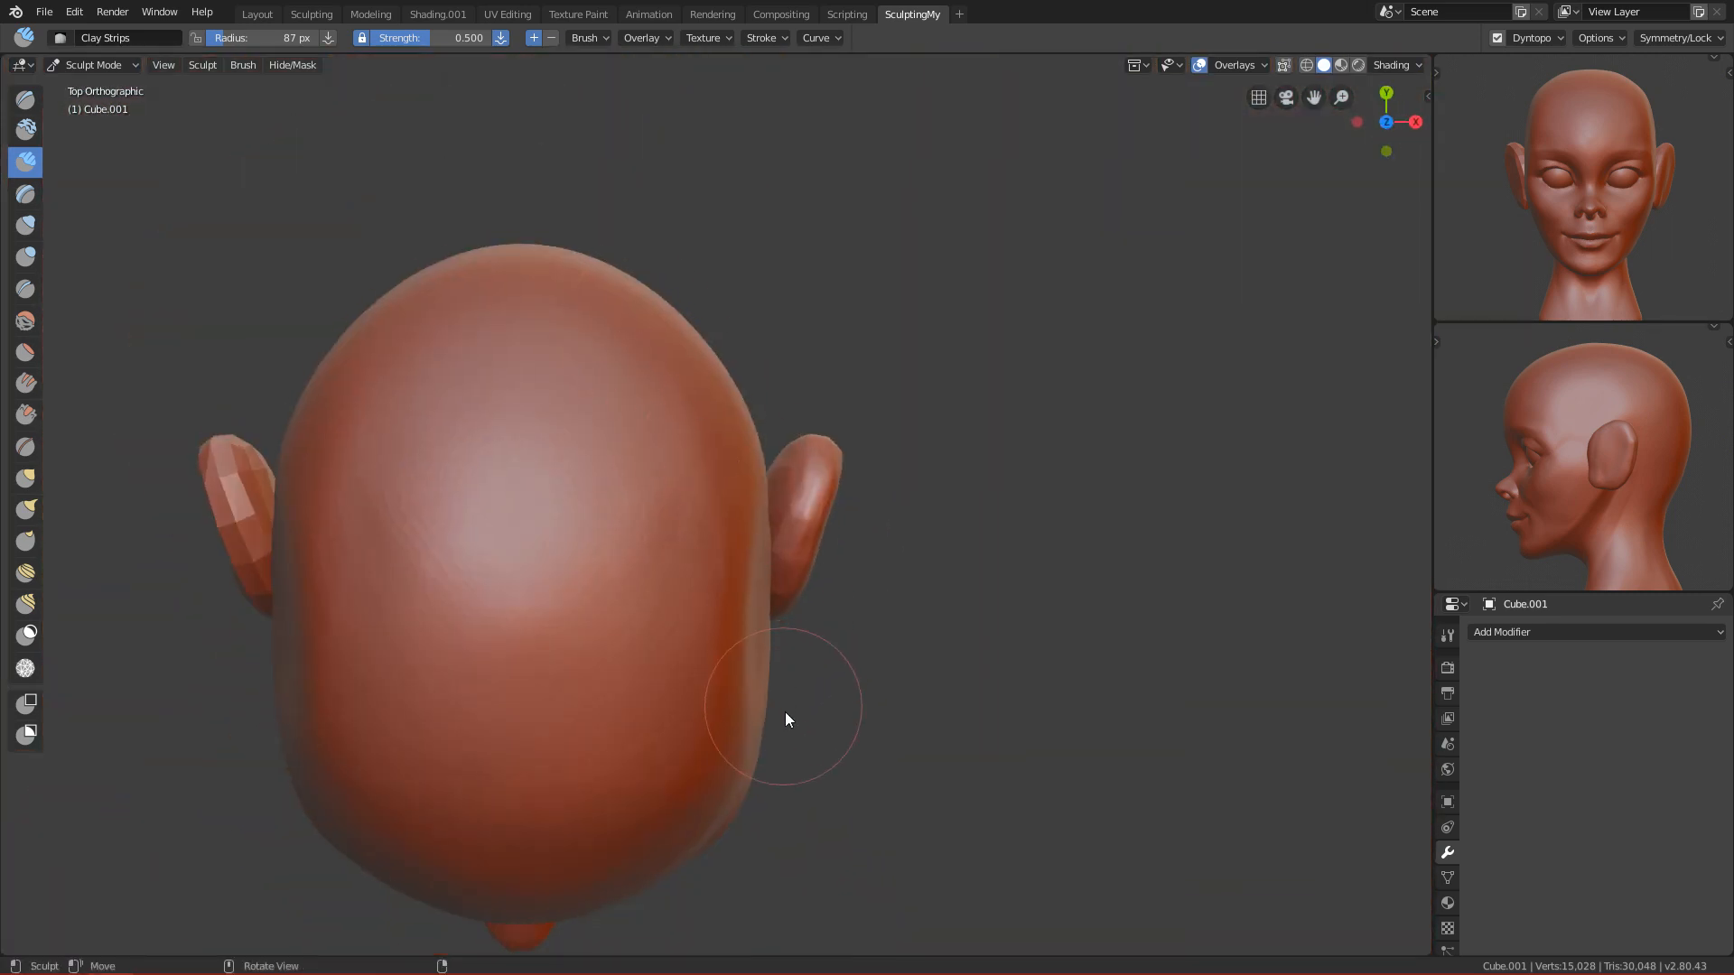
{"action": "left_click_drag", "start_coordinate": [785, 729], "coordinate": [826, 632], "text": "ctrl+alt"}
{"action": "left_click_drag", "start_coordinate": [826, 632], "coordinate": [516, 400], "text": "alt+shift"}
{"action": "left_click_drag", "start_coordinate": [679, 596], "coordinate": [631, 455], "text": "alt"}
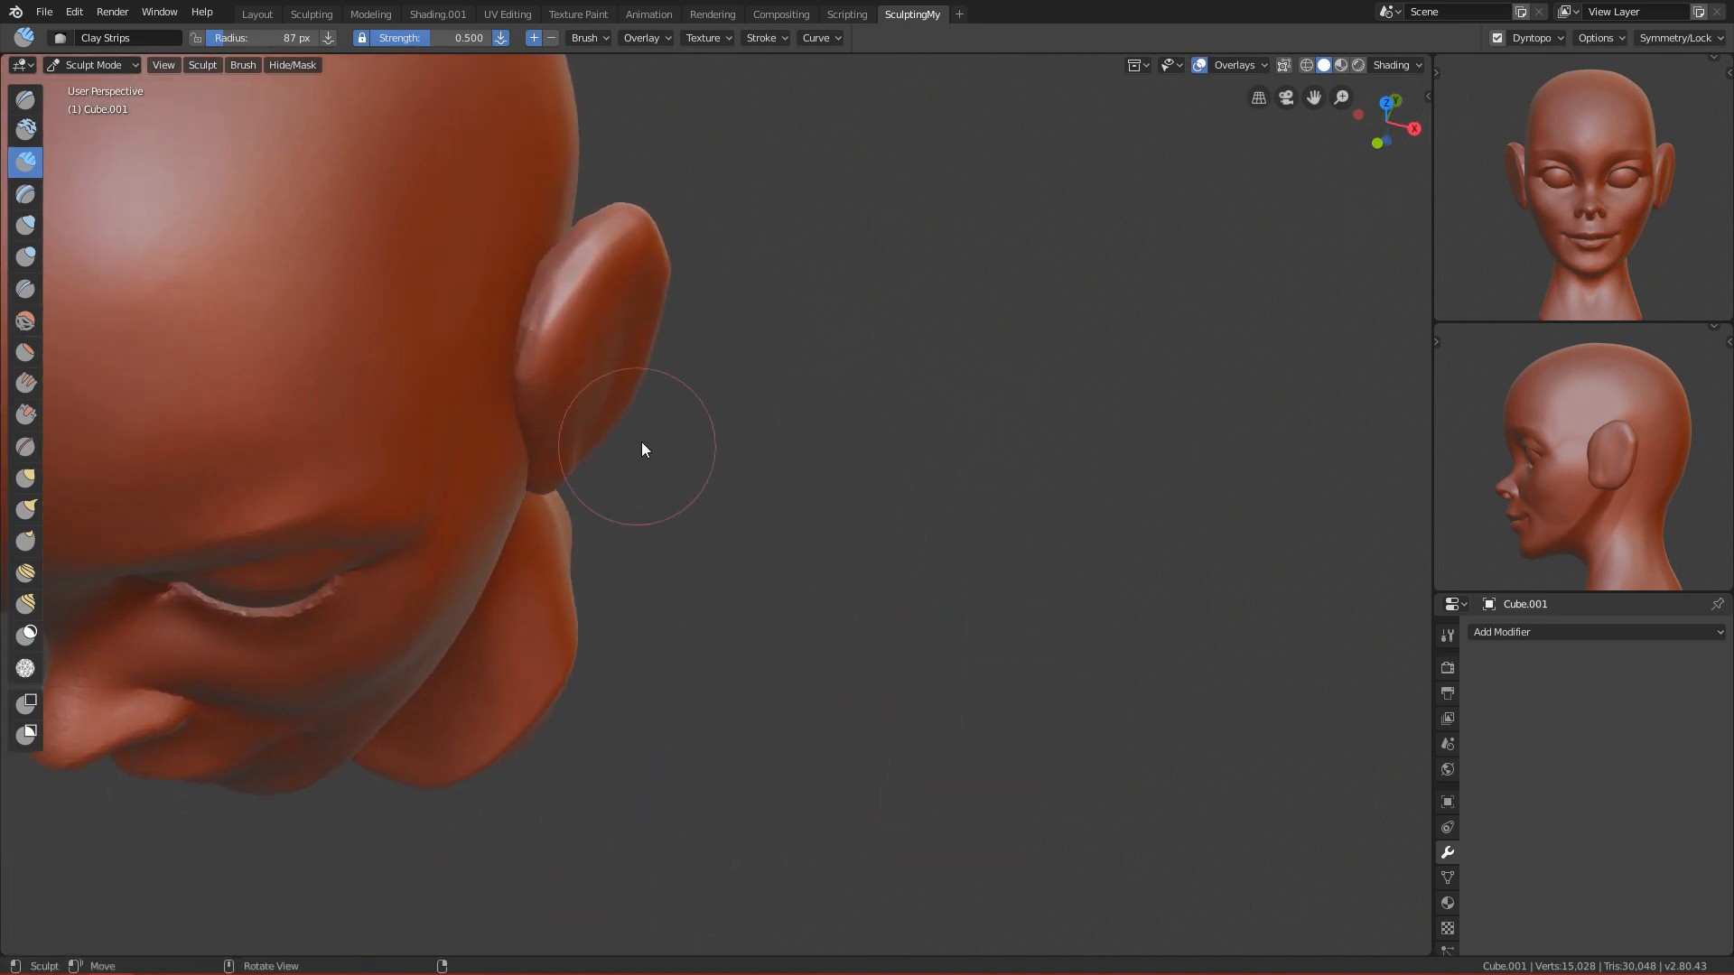
Step: Flatten the front and outer surface of the ear with the Scrape/Peaks brush
{"action": "key", "text": "shift+t"}
{"action": "mouse_move", "coordinate": [560, 361]}
{"action": "left_mouse_down", "text": "ctrl+alt"}
{"action": "mouse_move", "coordinate": [611, 248]}
{"action": "mouse_move", "coordinate": [788, 447]}
{"action": "left_mouse_up", "text": "ctrl+alt"}
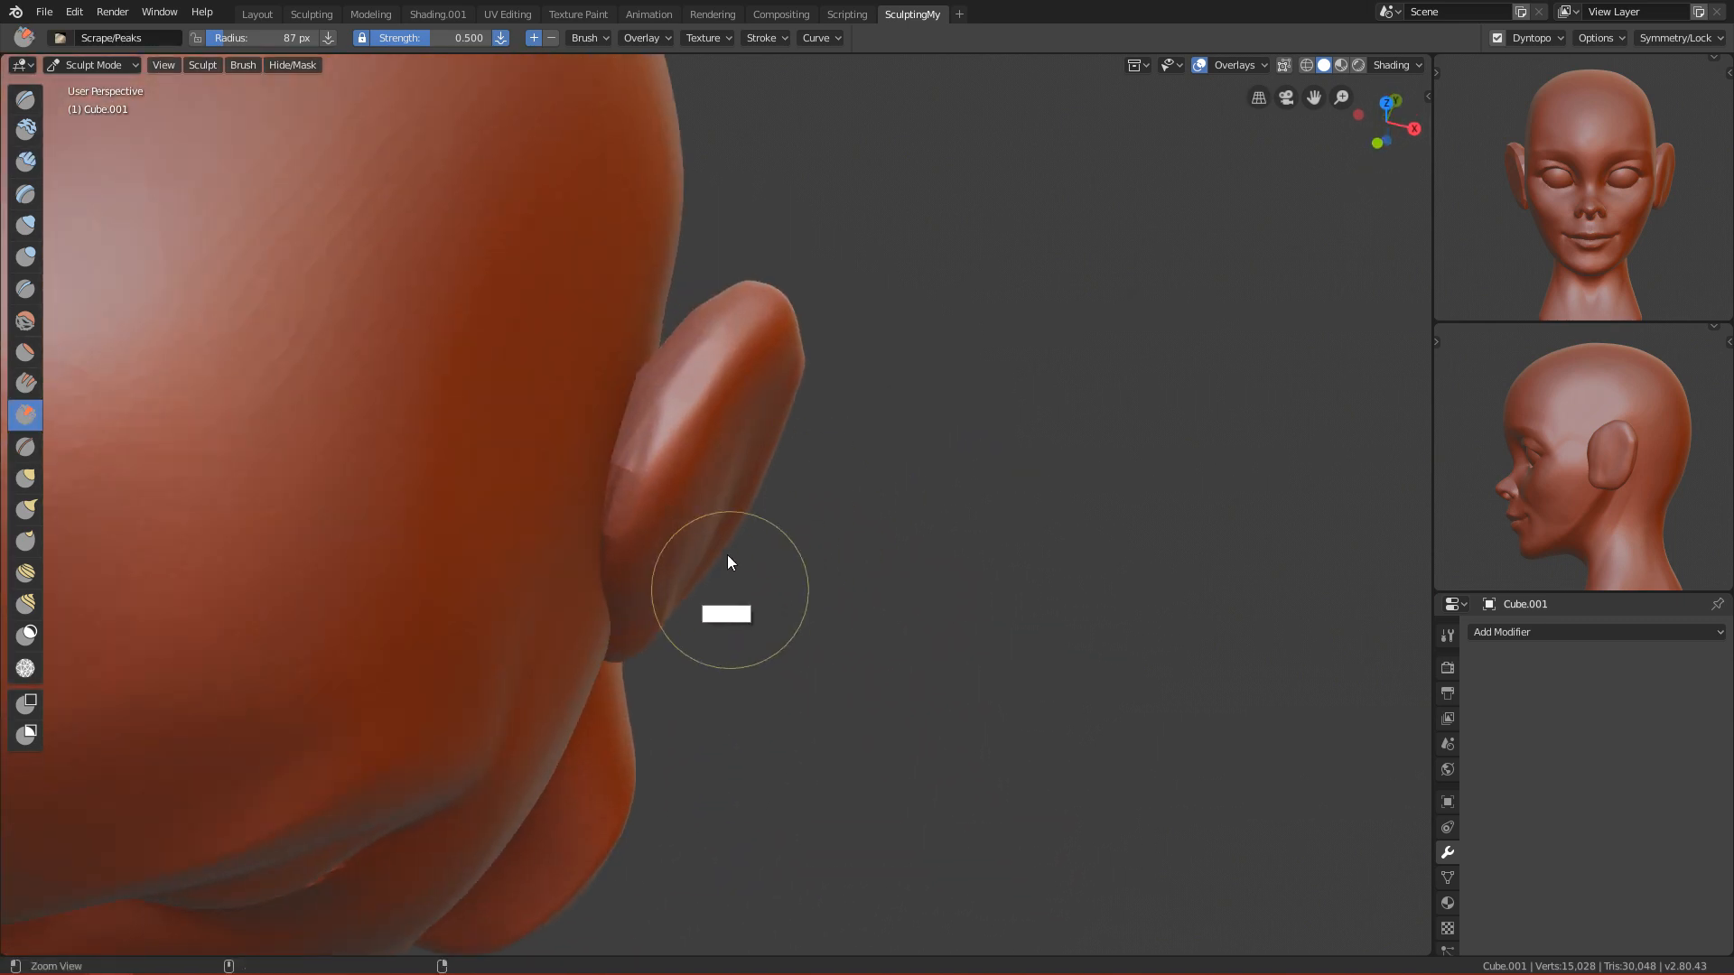
{"action": "left_click_drag", "start_coordinate": [730, 589], "coordinate": [721, 483], "text": "ctrl+alt"}
{"action": "key", "text": "f"}
{"action": "left_click", "coordinate": [640, 428]}
{"action": "left_click_drag", "start_coordinate": [558, 535], "coordinate": [637, 359]}
{"action": "key", "text": "f"}
{"action": "left_click", "coordinate": [654, 383]}
{"action": "left_click_drag", "start_coordinate": [533, 539], "coordinate": [706, 256]}
{"action": "mouse_move", "coordinate": [574, 499]}
{"action": "left_mouse_down"}
{"action": "mouse_move", "coordinate": [794, 262]}
{"action": "mouse_move", "coordinate": [670, 384]}
{"action": "mouse_move", "coordinate": [1123, 249]}
{"action": "mouse_move", "coordinate": [774, 293]}
{"action": "mouse_move", "coordinate": [595, 293]}
{"action": "mouse_move", "coordinate": [637, 263]}
{"action": "left_mouse_up"}
Step: Scrape the back of the ear, its side edge and its upper tip with a 96 px brush
{"action": "left_click_drag", "start_coordinate": [637, 263], "coordinate": [632, 339], "text": "alt+shift"}
{"action": "key", "text": "f"}
{"action": "left_click", "coordinate": [770, 251]}
{"action": "left_click_drag", "start_coordinate": [742, 177], "coordinate": [721, 360]}
{"action": "key", "text": "f"}
{"action": "left_click", "coordinate": [749, 176]}
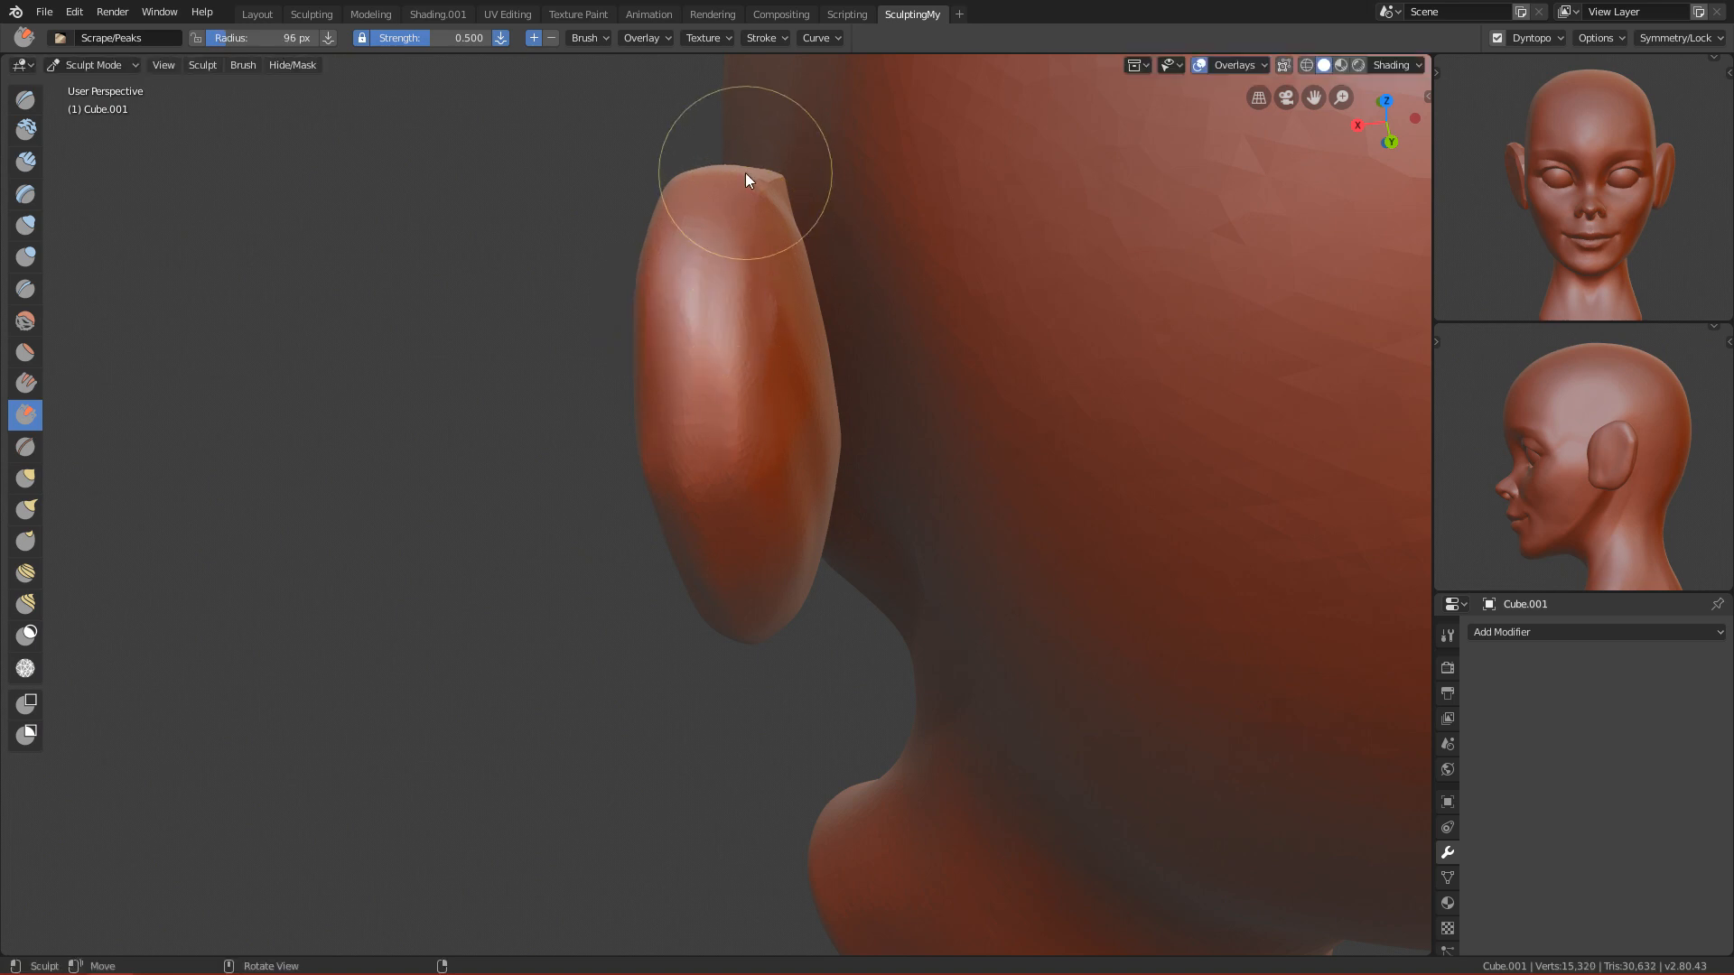
{"action": "mouse_move", "coordinate": [697, 244]}
{"action": "left_mouse_down", "text": "alt"}
{"action": "mouse_move", "coordinate": [692, 350]}
{"action": "mouse_move", "coordinate": [681, 323]}
{"action": "left_mouse_up", "text": "alt"}
{"action": "left_click_drag", "start_coordinate": [824, 329], "coordinate": [782, 553]}
{"action": "left_click_drag", "start_coordinate": [782, 468], "coordinate": [759, 283], "text": "alt+shift"}
{"action": "mouse_move", "coordinate": [766, 182]}
{"action": "left_mouse_down"}
{"action": "mouse_move", "coordinate": [761, 524]}
{"action": "mouse_move", "coordinate": [761, 274]}
{"action": "left_mouse_up"}
Step: Set the brush radius to 83 px and scrape along the length of the ear's rear rim
{"action": "left_click_drag", "start_coordinate": [775, 385], "coordinate": [818, 263], "text": "alt"}
{"action": "key", "text": "f"}
{"action": "left_click", "coordinate": [684, 332]}
{"action": "mouse_move", "coordinate": [687, 339]}
{"action": "left_mouse_down", "text": "alt"}
{"action": "mouse_move", "coordinate": [749, 450]}
{"action": "mouse_move", "coordinate": [658, 256]}
{"action": "mouse_move", "coordinate": [773, 450]}
{"action": "left_mouse_up", "text": "alt"}
{"action": "left_click_drag", "start_coordinate": [773, 450], "coordinate": [697, 372], "text": "alt"}
{"action": "left_click_drag", "start_coordinate": [695, 367], "coordinate": [690, 349], "text": "ctrl+alt"}
{"action": "left_click_drag", "start_coordinate": [650, 217], "coordinate": [674, 544]}
{"action": "key", "text": "f"}
{"action": "left_click", "coordinate": [675, 450]}
{"action": "left_click_drag", "start_coordinate": [672, 258], "coordinate": [692, 631]}
Step: Scrape the ear's rear rim from top to bottom and smooth its lower end
{"action": "left_click_drag", "start_coordinate": [684, 541], "coordinate": [664, 342], "text": "alt"}
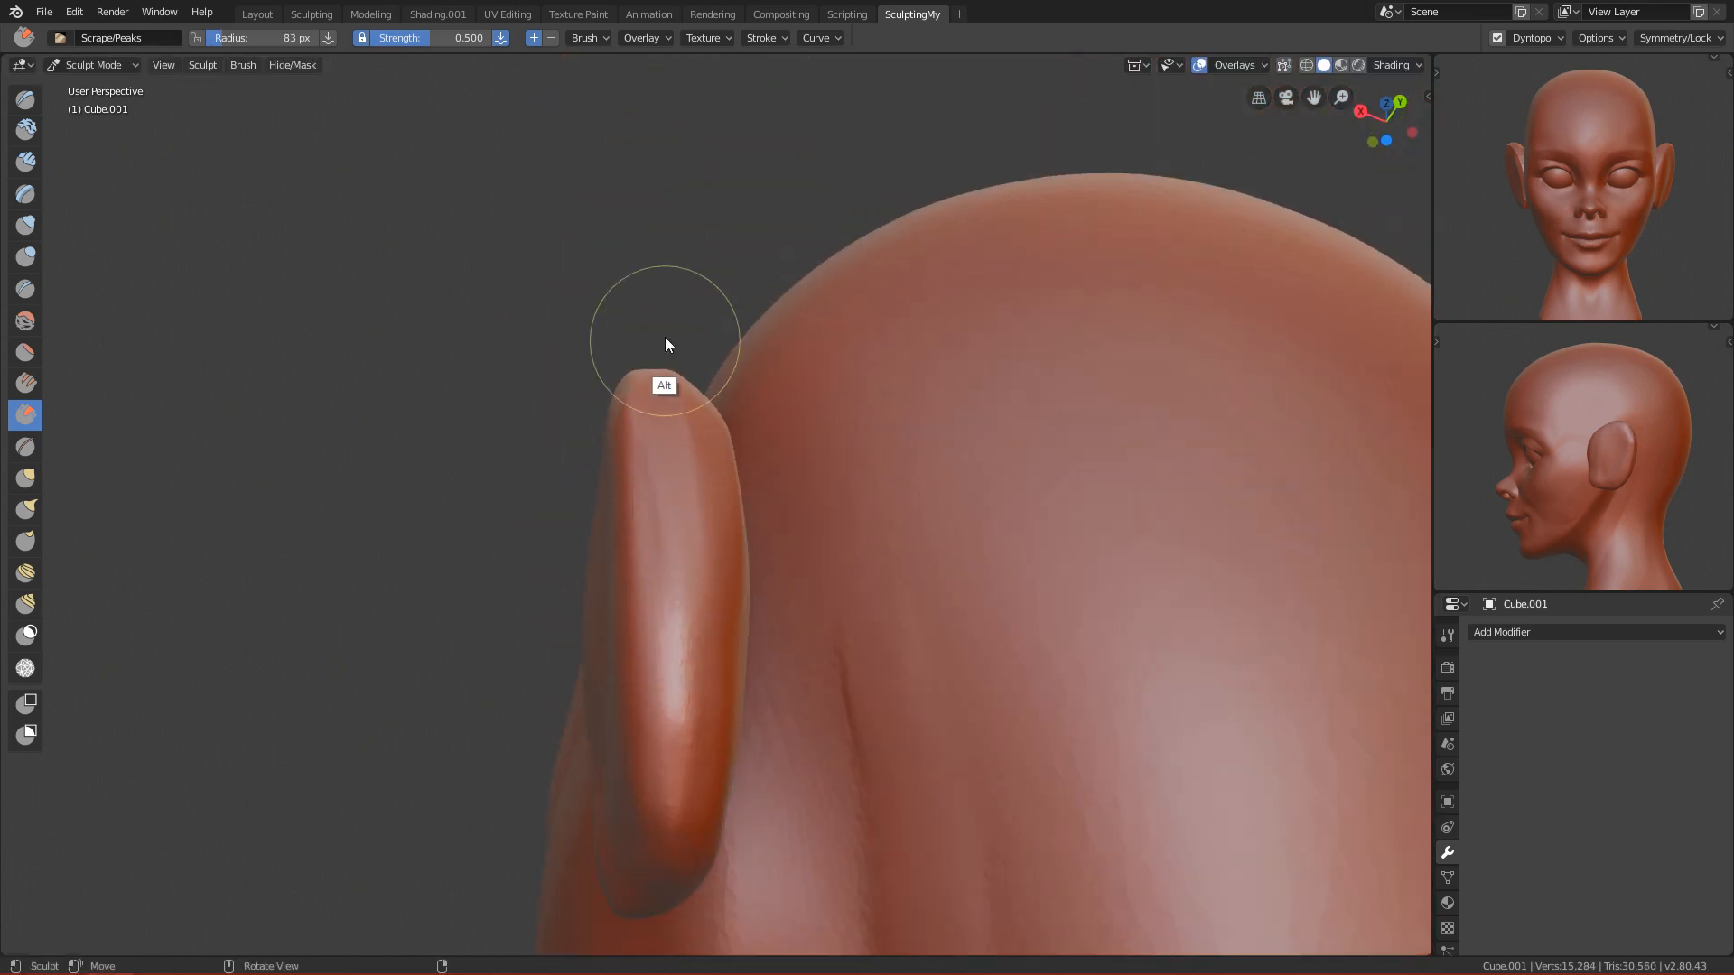
{"action": "left_click_drag", "start_coordinate": [664, 584], "coordinate": [664, 462], "text": "alt+shift"}
{"action": "left_click_drag", "start_coordinate": [662, 316], "coordinate": [670, 604]}
{"action": "left_click_drag", "start_coordinate": [669, 429], "coordinate": [695, 703]}
{"action": "mouse_move", "coordinate": [722, 578]}
{"action": "left_mouse_down", "text": "alt+shift"}
{"action": "mouse_move", "coordinate": [713, 444]}
{"action": "mouse_move", "coordinate": [660, 516]}
{"action": "mouse_move", "coordinate": [607, 334]}
{"action": "mouse_move", "coordinate": [618, 210]}
{"action": "left_mouse_up", "text": "alt+shift"}
{"action": "left_click_drag", "start_coordinate": [625, 391], "coordinate": [657, 549], "text": "alt+shift"}
{"action": "mouse_move", "coordinate": [638, 617]}
{"action": "left_mouse_down", "text": "shift"}
{"action": "mouse_move", "coordinate": [645, 524]}
{"action": "mouse_move", "coordinate": [655, 624]}
{"action": "left_mouse_up", "text": "shift"}
Step: Set the brush radius to 69 px, then smooth and scrape the ear's upper edge
{"action": "mouse_move", "coordinate": [615, 435]}
{"action": "left_mouse_down", "text": "alt"}
{"action": "mouse_move", "coordinate": [731, 517]}
{"action": "mouse_move", "coordinate": [672, 268]}
{"action": "left_mouse_up", "text": "alt"}
{"action": "key", "text": "f"}
{"action": "left_click", "coordinate": [678, 408]}
{"action": "mouse_move", "coordinate": [630, 361]}
{"action": "left_mouse_down", "text": "shift"}
{"action": "mouse_move", "coordinate": [676, 295]}
{"action": "mouse_move", "coordinate": [681, 433]}
{"action": "left_mouse_up", "text": "shift"}
{"action": "left_click_drag", "start_coordinate": [679, 439], "coordinate": [798, 445], "text": "alt"}
{"action": "left_click_drag", "start_coordinate": [798, 316], "coordinate": [804, 469]}
{"action": "mouse_move", "coordinate": [811, 295]}
{"action": "left_mouse_down", "text": "shift"}
{"action": "mouse_move", "coordinate": [803, 412]}
{"action": "mouse_move", "coordinate": [883, 376]}
{"action": "left_mouse_up", "text": "shift"}
Step: Scrape the upper rear and front edges of the ear's outer face, working from the side view
{"action": "key", "text": "KP_3"}
{"action": "left_click_drag", "start_coordinate": [722, 637], "coordinate": [728, 598], "text": "ctrl+alt"}
{"action": "left_click_drag", "start_coordinate": [740, 595], "coordinate": [853, 512], "text": "alt+shift"}
{"action": "mouse_move", "coordinate": [914, 341]}
{"action": "left_mouse_down", "text": "alt+shift"}
{"action": "mouse_move", "coordinate": [921, 499]}
{"action": "mouse_move", "coordinate": [853, 257]}
{"action": "left_mouse_up", "text": "alt+shift"}
{"action": "left_click_drag", "start_coordinate": [936, 403], "coordinate": [833, 251]}
{"action": "mouse_move", "coordinate": [638, 298]}
{"action": "left_mouse_down"}
{"action": "mouse_move", "coordinate": [728, 253]}
{"action": "mouse_move", "coordinate": [531, 419]}
{"action": "left_mouse_up"}
Step: Refine the ear's rear rim and lower face around the lobe with Scrape/Peaks strokes
{"action": "left_click_drag", "start_coordinate": [840, 688], "coordinate": [879, 437], "text": "alt+shift"}
{"action": "left_click_drag", "start_coordinate": [968, 170], "coordinate": [922, 442]}
{"action": "left_click_drag", "start_coordinate": [944, 310], "coordinate": [869, 528]}
{"action": "left_click_drag", "start_coordinate": [863, 388], "coordinate": [909, 255], "text": "ctrl"}
{"action": "mouse_move", "coordinate": [945, 132]}
{"action": "left_mouse_down"}
{"action": "mouse_move", "coordinate": [914, 423]}
{"action": "mouse_move", "coordinate": [873, 460]}
{"action": "mouse_move", "coordinate": [855, 537]}
{"action": "mouse_move", "coordinate": [903, 497]}
{"action": "left_mouse_up"}
{"action": "mouse_move", "coordinate": [580, 531]}
{"action": "left_mouse_down"}
{"action": "mouse_move", "coordinate": [854, 539]}
{"action": "mouse_move", "coordinate": [961, 437]}
{"action": "mouse_move", "coordinate": [972, 370]}
{"action": "left_mouse_up"}
{"action": "left_click_drag", "start_coordinate": [820, 520], "coordinate": [928, 405]}
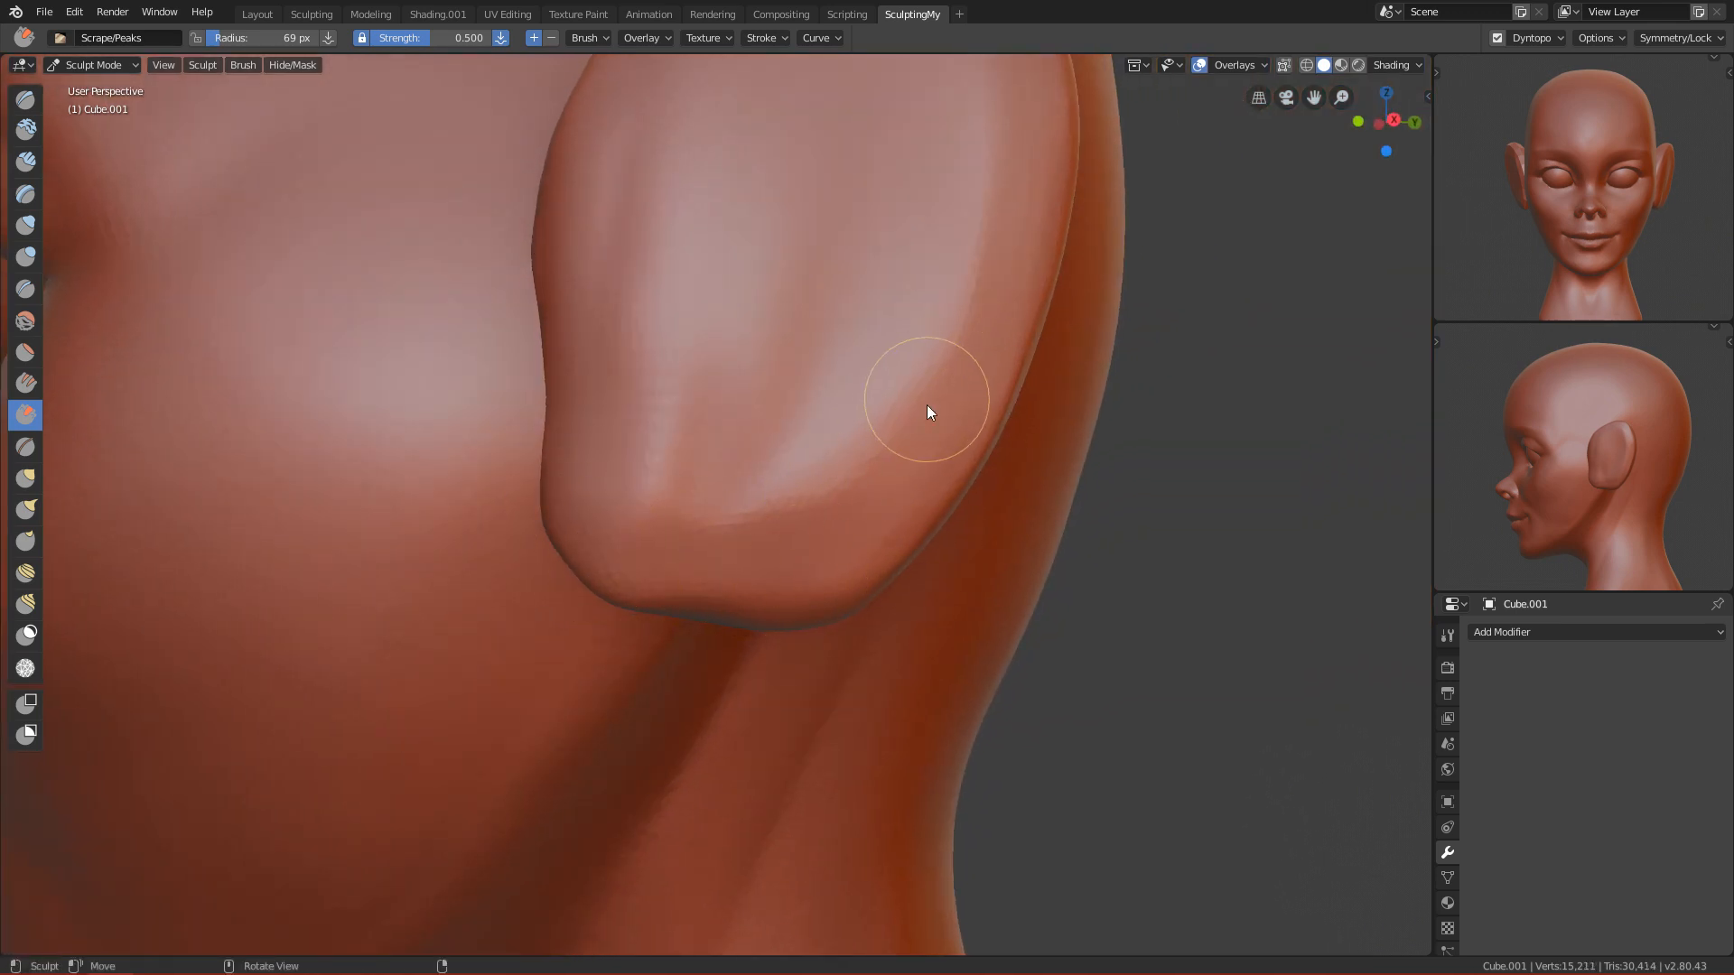
Step: Carve the inner hollow of the ear in the right view with 69 px Clay Strips strokes
{"action": "left_click_drag", "start_coordinate": [670, 508], "coordinate": [672, 603], "text": "alt+shift"}
{"action": "key", "text": "KP_3"}
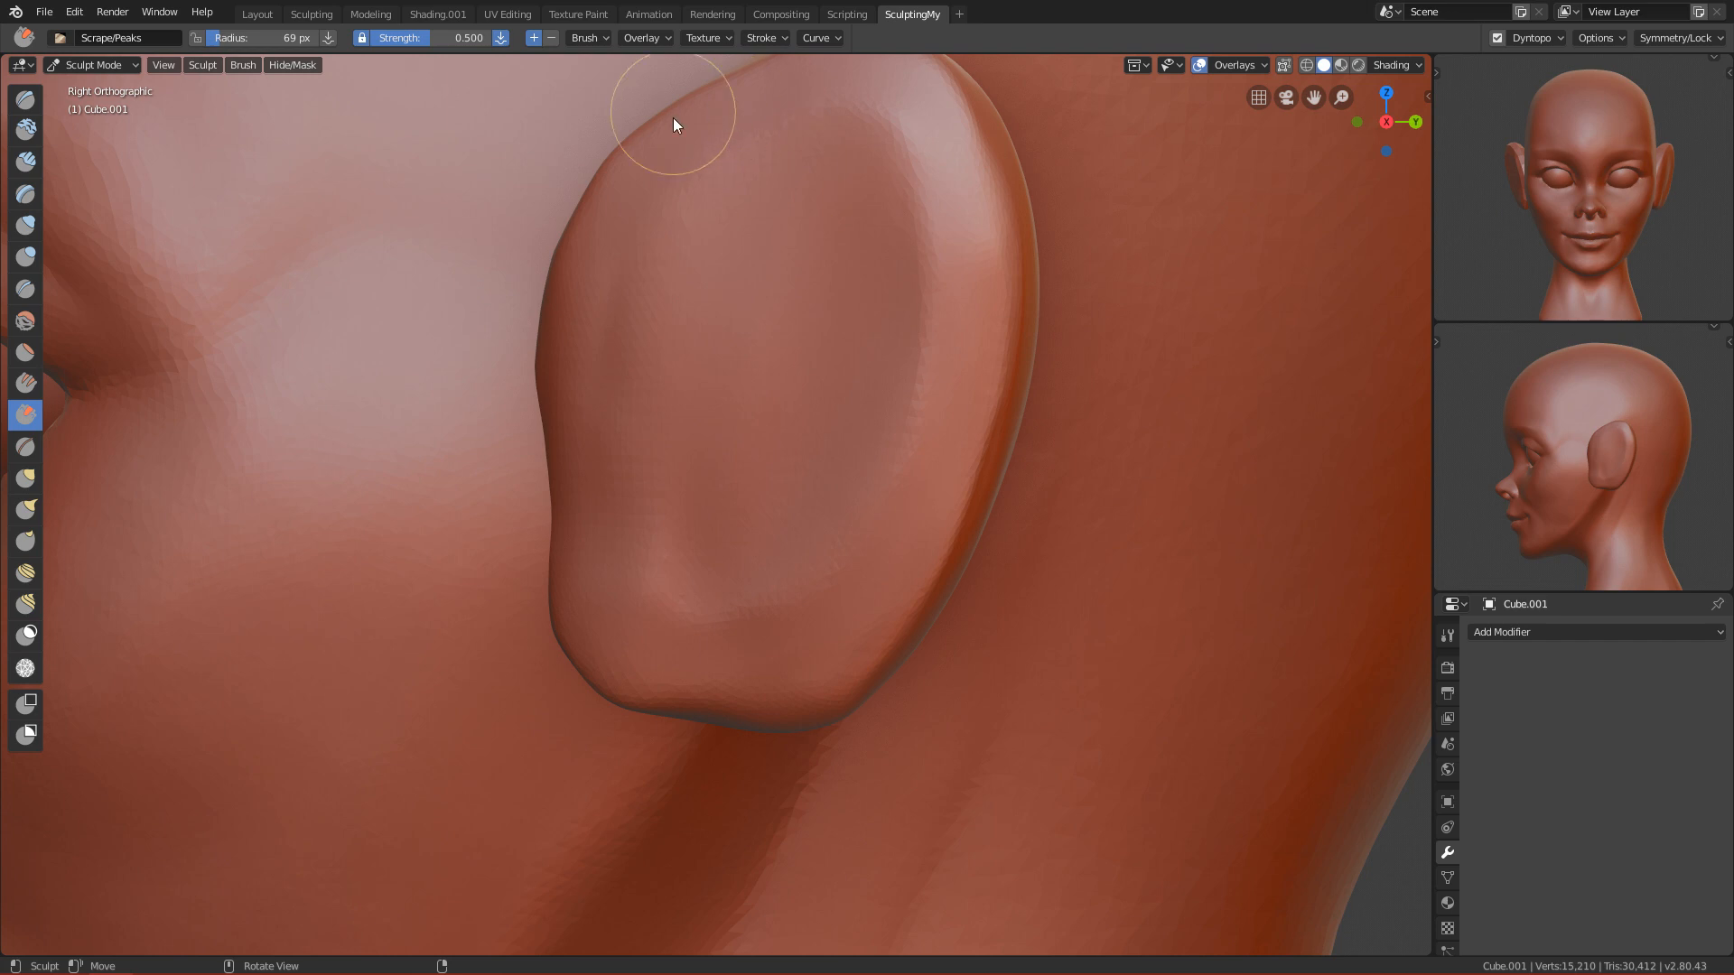
{"action": "key", "text": "3"}
{"action": "mouse_move", "coordinate": [638, 307]}
{"action": "left_mouse_down"}
{"action": "mouse_move", "coordinate": [782, 193]}
{"action": "mouse_move", "coordinate": [864, 261]}
{"action": "mouse_move", "coordinate": [860, 191]}
{"action": "mouse_move", "coordinate": [881, 329]}
{"action": "mouse_move", "coordinate": [777, 567]}
{"action": "left_mouse_up"}
{"action": "mouse_move", "coordinate": [668, 580]}
{"action": "left_mouse_down", "text": "ctrl"}
{"action": "mouse_move", "coordinate": [665, 279]}
{"action": "mouse_move", "coordinate": [658, 333]}
{"action": "mouse_move", "coordinate": [728, 263]}
{"action": "mouse_move", "coordinate": [761, 524]}
{"action": "mouse_move", "coordinate": [847, 290]}
{"action": "mouse_move", "coordinate": [743, 484]}
{"action": "mouse_move", "coordinate": [802, 346]}
{"action": "left_mouse_up", "text": "ctrl"}
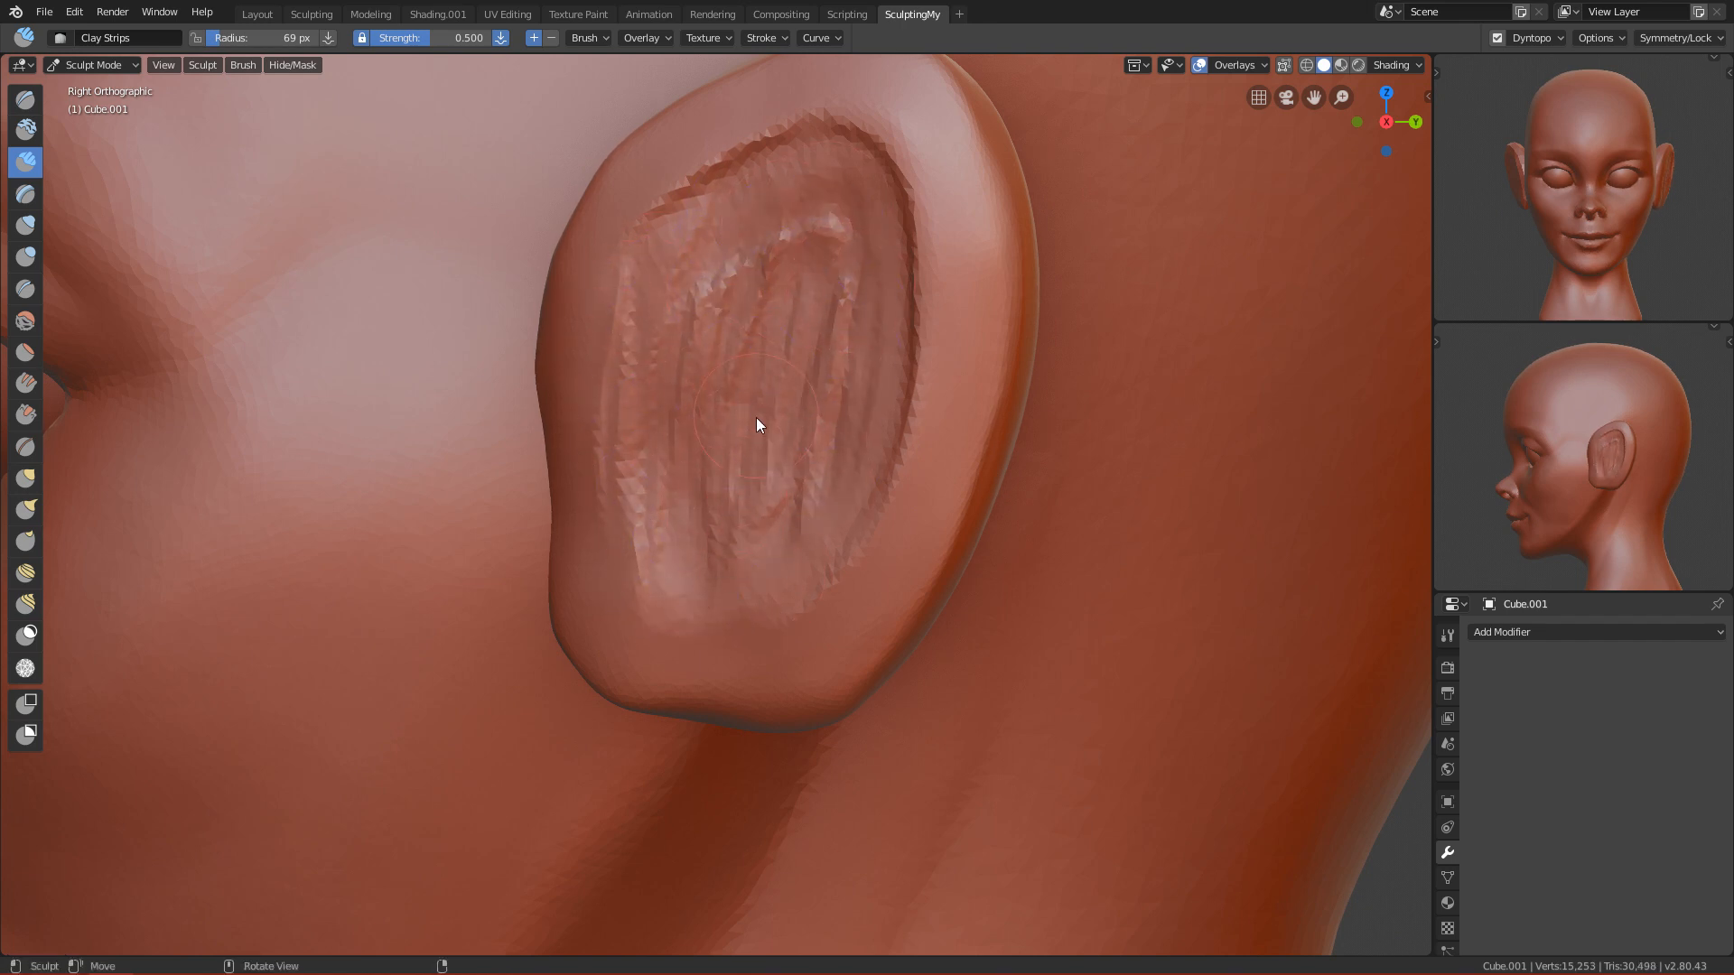
Step: Paint a mask over the middle of the carved ear hollow with the Mask brush
{"action": "scroll", "coordinate": [739, 424], "scroll_direction": "up", "scroll_amount": 2}
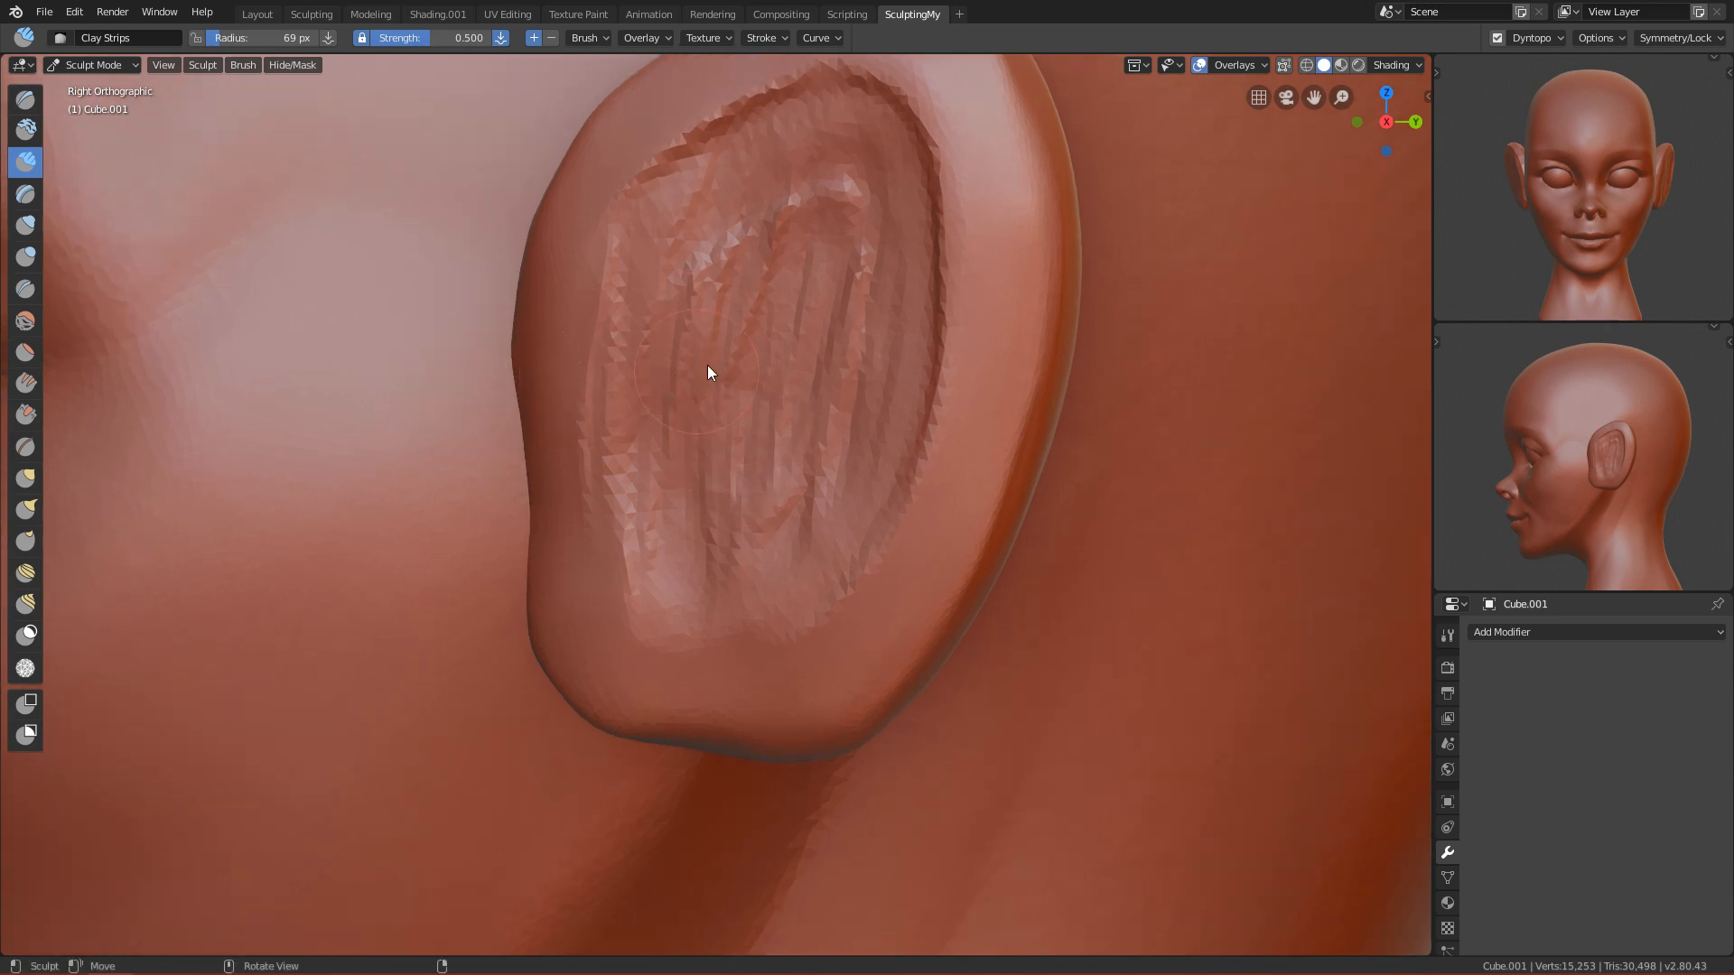
{"action": "key", "text": "m"}
{"action": "mouse_move", "coordinate": [713, 289]}
{"action": "left_mouse_down"}
{"action": "mouse_move", "coordinate": [706, 451]}
{"action": "mouse_move", "coordinate": [648, 448]}
{"action": "mouse_move", "coordinate": [705, 186]}
{"action": "mouse_move", "coordinate": [656, 247]}
{"action": "mouse_move", "coordinate": [872, 208]}
{"action": "mouse_move", "coordinate": [728, 422]}
{"action": "mouse_move", "coordinate": [652, 602]}
{"action": "mouse_move", "coordinate": [831, 462]}
{"action": "mouse_move", "coordinate": [821, 317]}
{"action": "mouse_move", "coordinate": [859, 162]}
{"action": "mouse_move", "coordinate": [852, 228]}
{"action": "mouse_move", "coordinate": [896, 211]}
{"action": "mouse_move", "coordinate": [871, 264]}
{"action": "mouse_move", "coordinate": [875, 466]}
{"action": "mouse_move", "coordinate": [707, 584]}
{"action": "mouse_move", "coordinate": [825, 538]}
{"action": "mouse_move", "coordinate": [778, 552]}
{"action": "left_mouse_up"}
{"action": "key", "text": "f"}
{"action": "left_click", "coordinate": [668, 260]}
{"action": "key", "text": "f"}
{"action": "left_click", "coordinate": [698, 583]}
Step: Extend the mask to the hollow's upper and front borders with a 55 px brush and invert it
{"action": "key", "text": "f"}
{"action": "left_click", "coordinate": [740, 163]}
{"action": "left_click_drag", "start_coordinate": [743, 136], "coordinate": [868, 114]}
{"action": "mouse_move", "coordinate": [840, 114]}
{"action": "left_mouse_down"}
{"action": "mouse_move", "coordinate": [909, 165]}
{"action": "mouse_move", "coordinate": [863, 131]}
{"action": "left_mouse_up"}
{"action": "left_click_drag", "start_coordinate": [630, 329], "coordinate": [614, 474]}
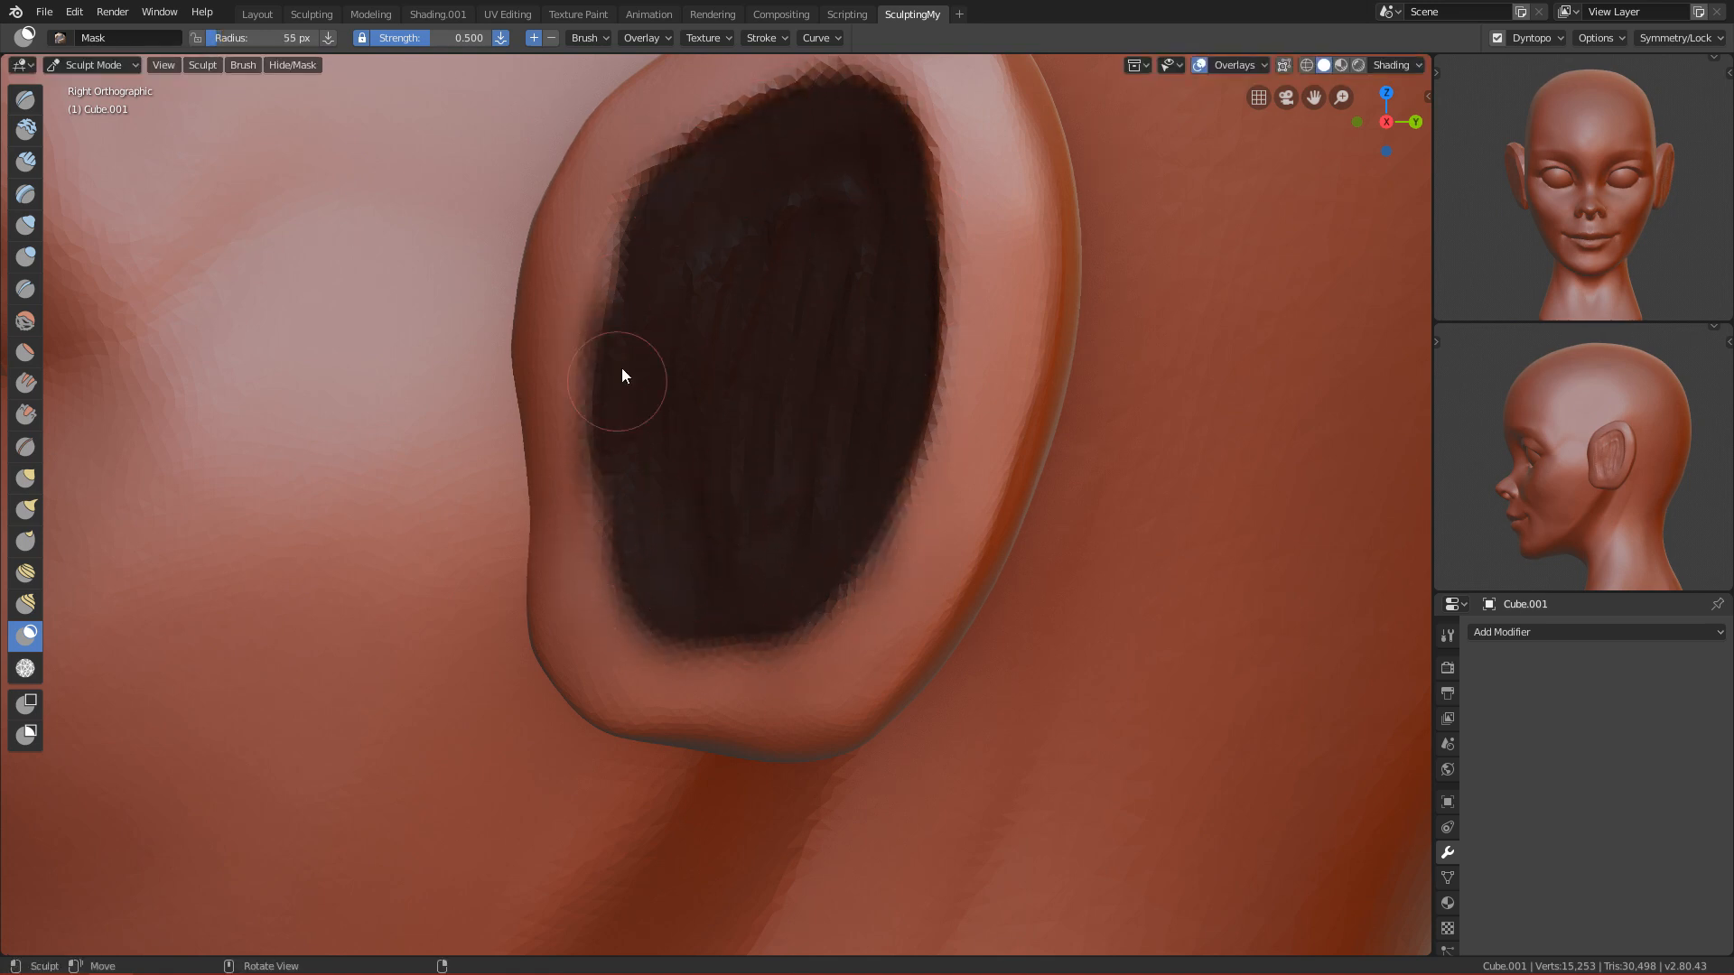
{"action": "key", "text": "ctrl+i"}
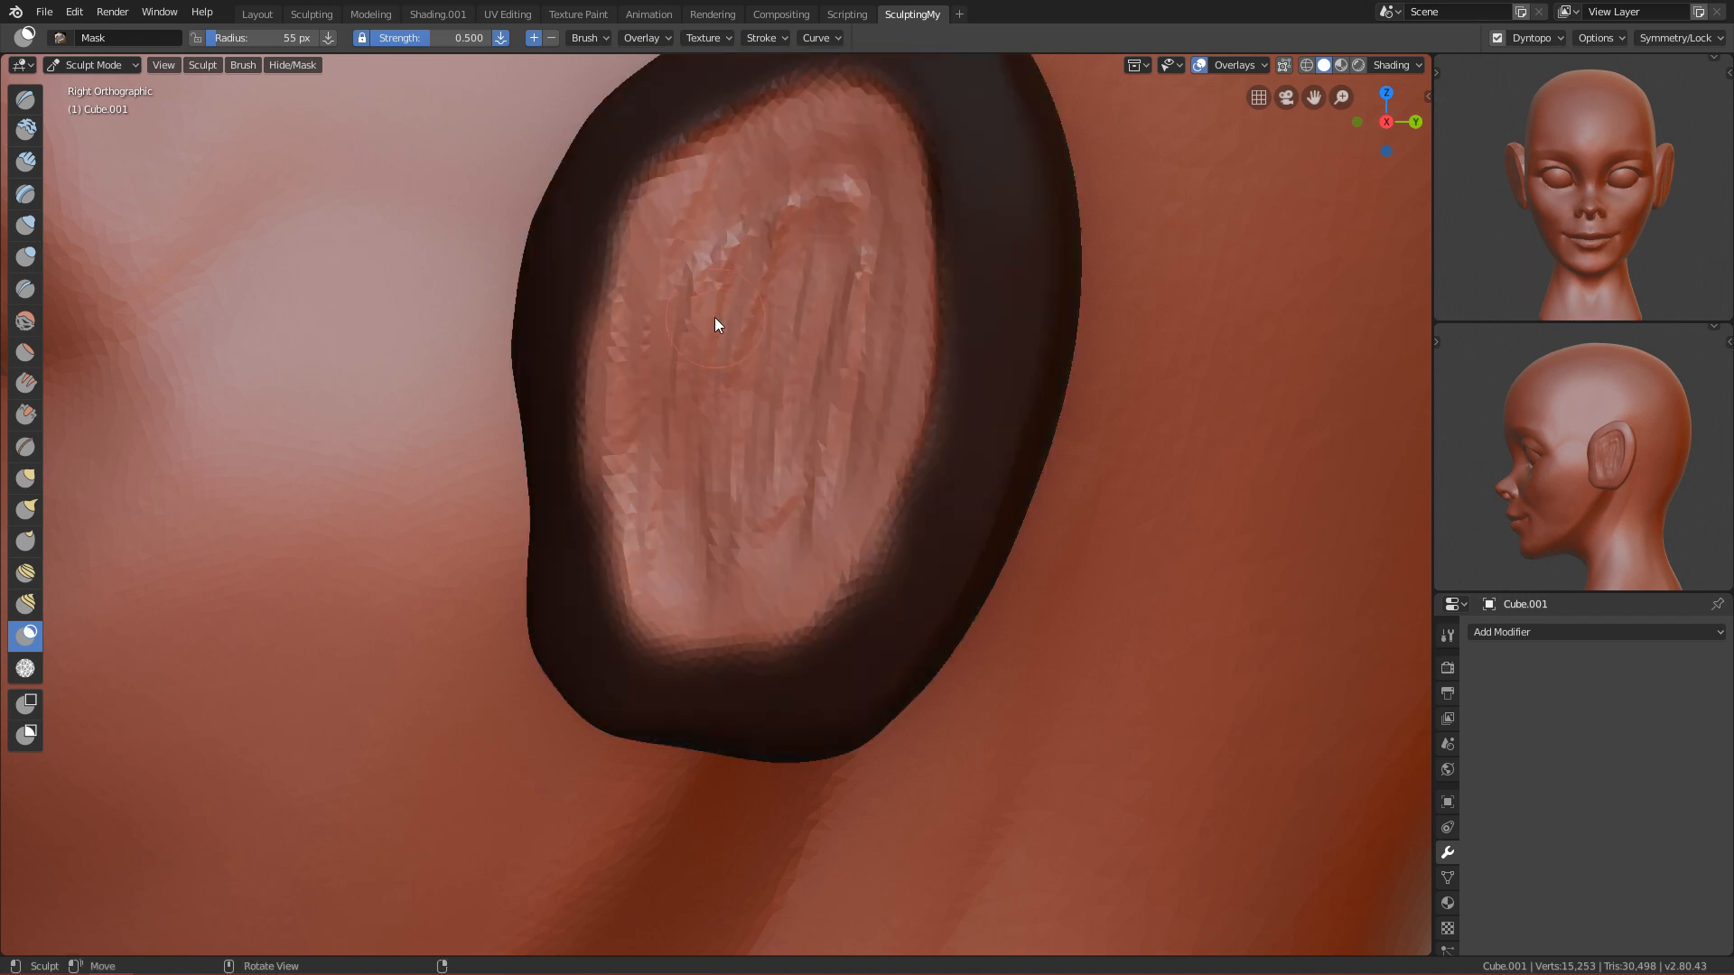
Step: Push the unmasked hollow inward toward the head using the Grab brush with a 480 px radius
{"action": "key", "text": "g"}
{"action": "key", "text": "ctrl+KP_1"}
{"action": "key", "text": "f"}
{"action": "left_click", "coordinate": [936, 400]}
{"action": "left_click_drag", "start_coordinate": [818, 435], "coordinate": [1174, 443], "text": "alt"}
{"action": "left_click_drag", "start_coordinate": [975, 440], "coordinate": [1024, 429], "text": "alt"}
{"action": "key", "text": "f"}
{"action": "left_click", "coordinate": [1043, 416]}
{"action": "key", "text": "f"}
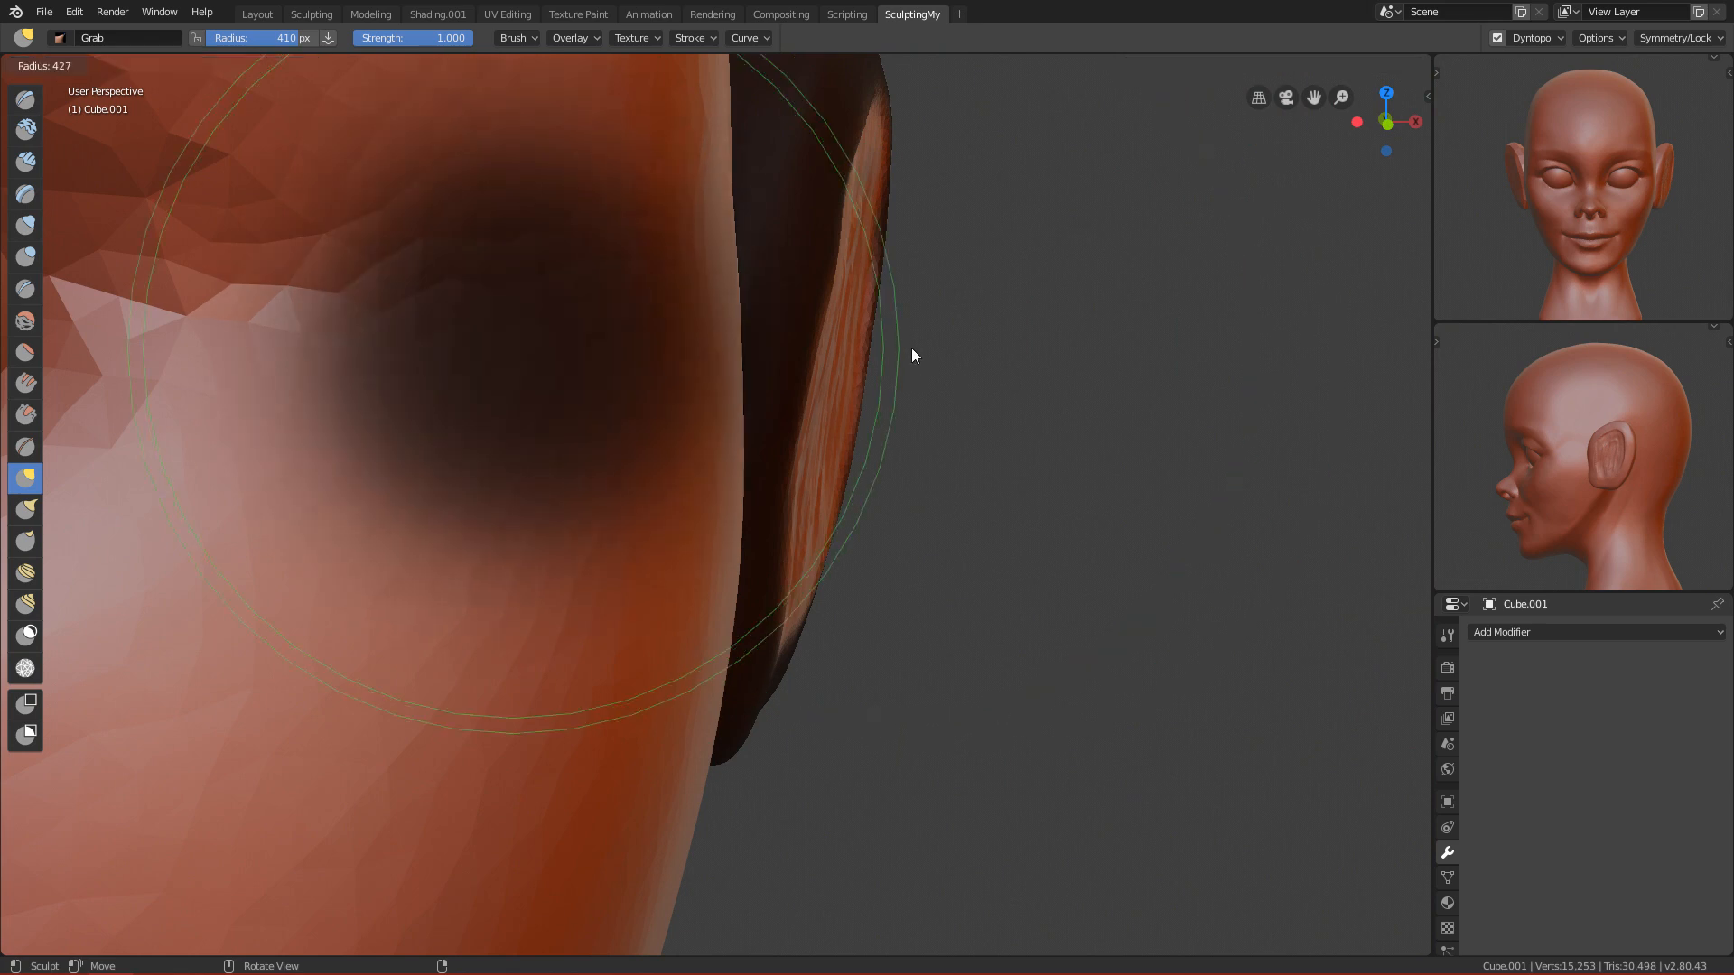
{"action": "left_click", "coordinate": [908, 344]}
{"action": "left_click_drag", "start_coordinate": [838, 356], "coordinate": [794, 349]}
{"action": "left_click_drag", "start_coordinate": [903, 374], "coordinate": [874, 458], "text": "alt"}
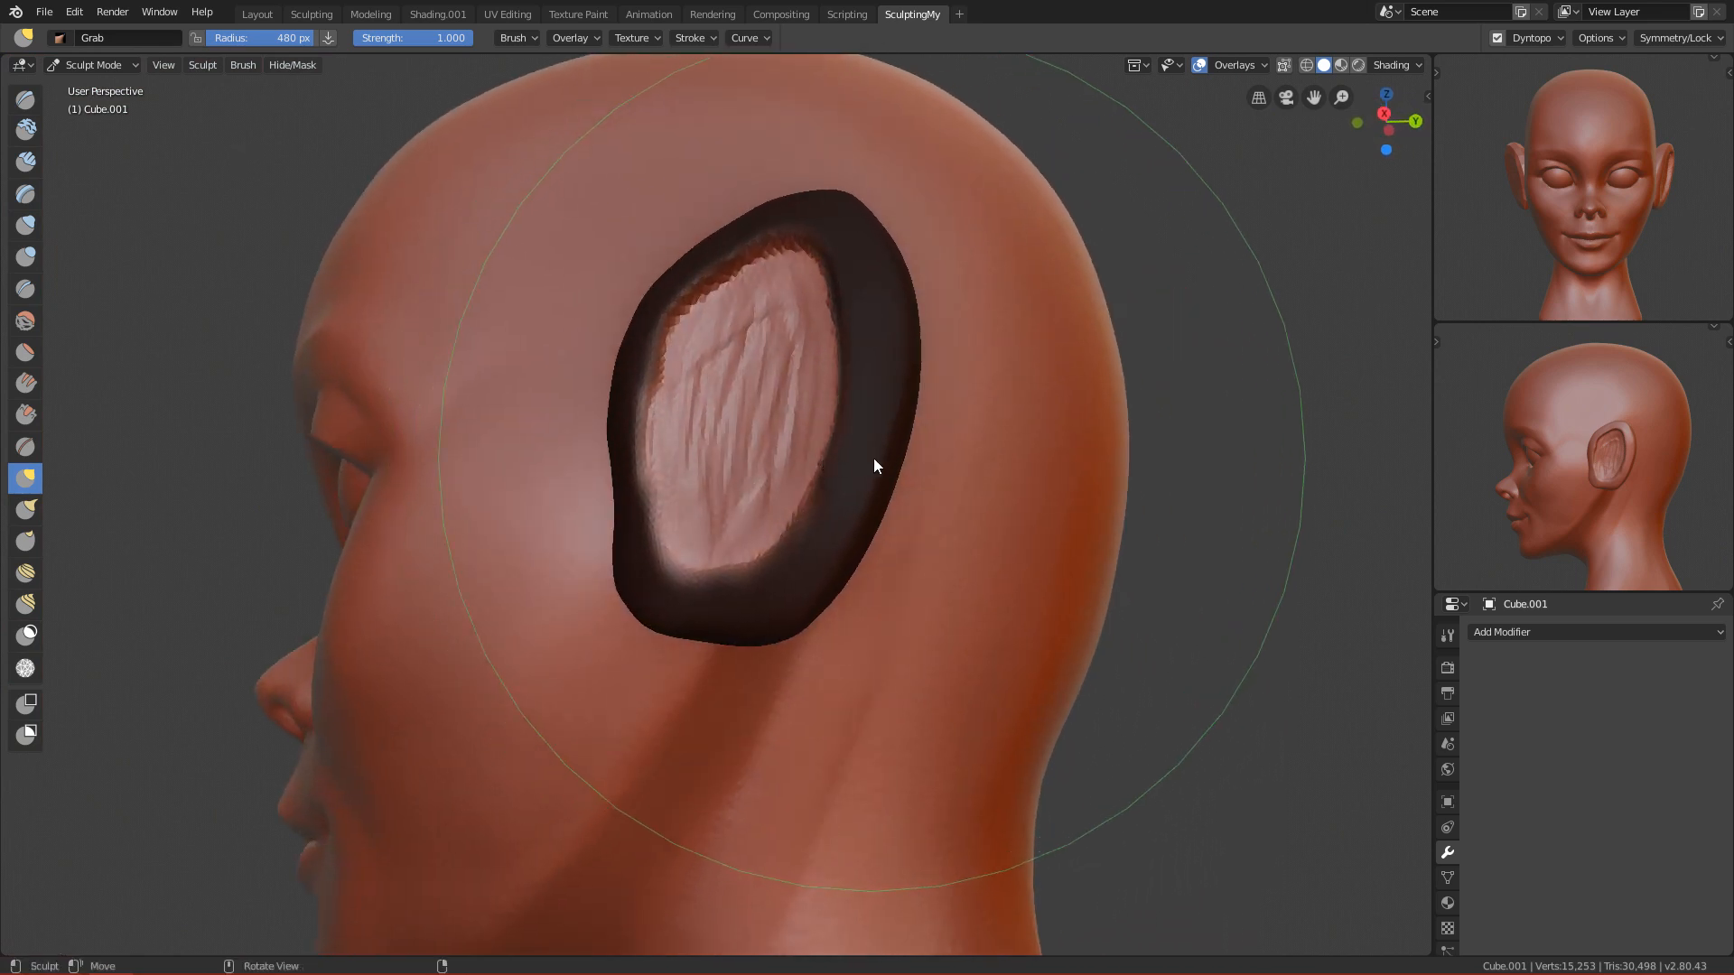
Step: Clear the mask from the ear and reduce the Grab brush radius
{"action": "key", "text": "alt+m"}
{"action": "left_click_drag", "start_coordinate": [874, 572], "coordinate": [799, 493], "text": "ctrl+alt"}
{"action": "key", "text": "f"}
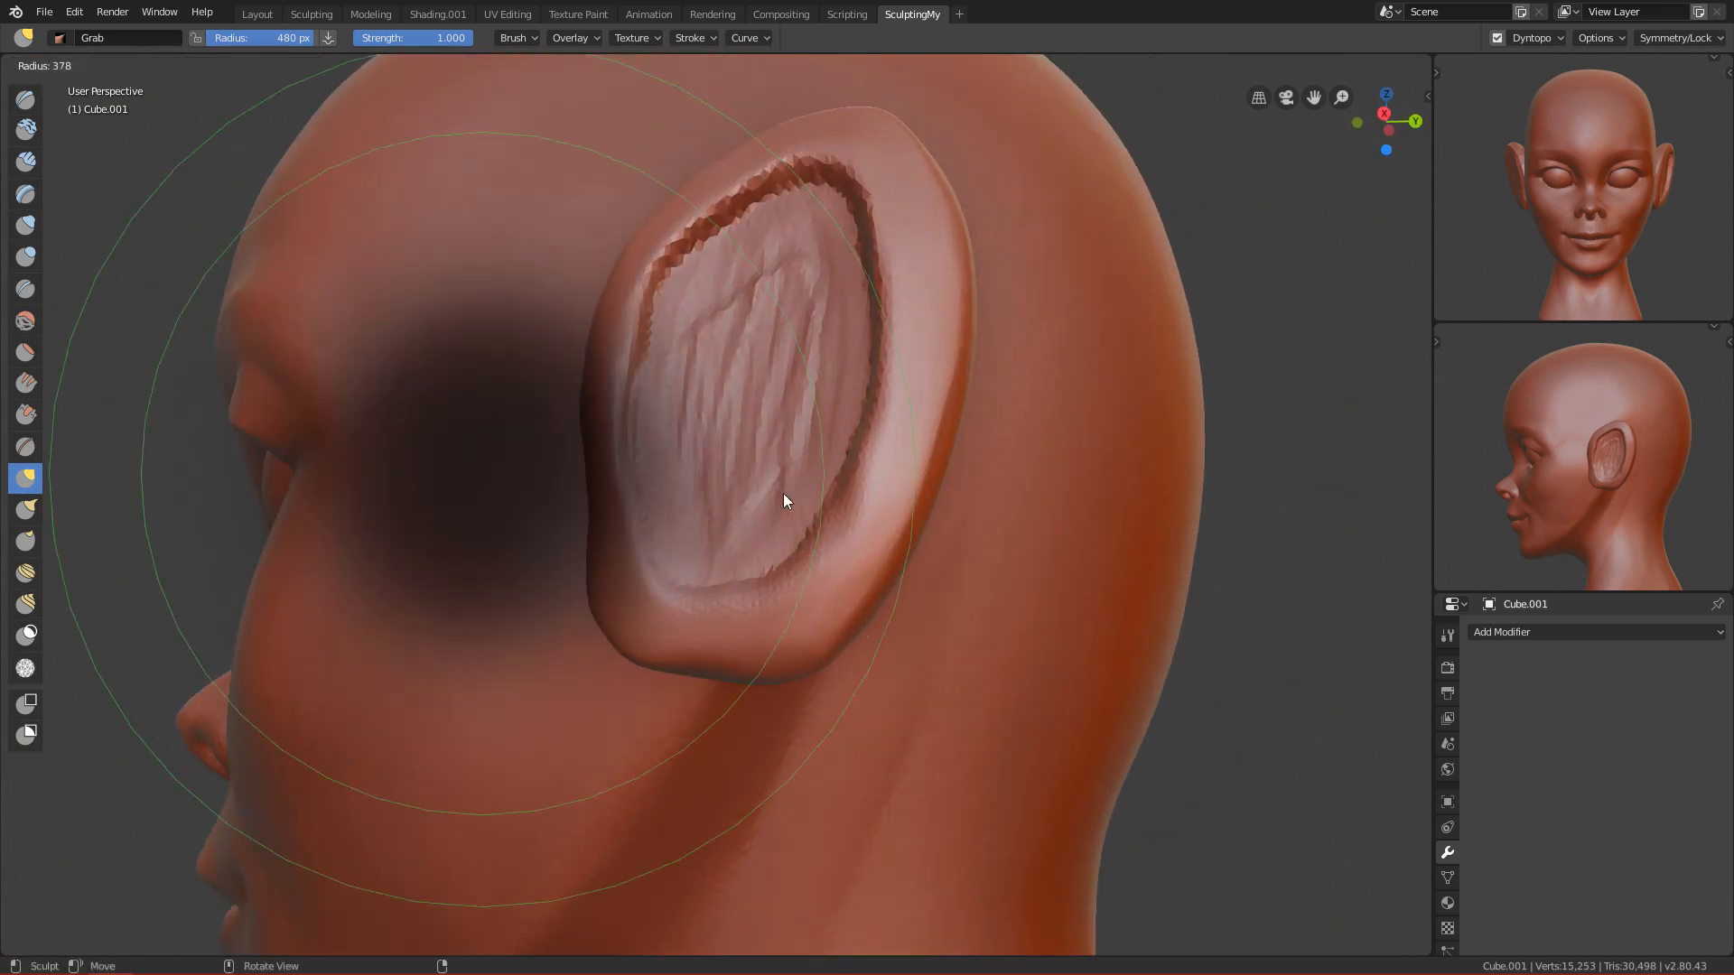
{"action": "left_click", "coordinate": [599, 493]}
Step: Smooth the lower back border of the ear hollow with the Clay Strips brush at 87 px radius
{"action": "left_click_drag", "start_coordinate": [763, 587], "coordinate": [777, 386], "text": "ctrl+alt"}
{"action": "left_click_drag", "start_coordinate": [823, 239], "coordinate": [868, 424], "text": "alt+shift"}
{"action": "mouse_move", "coordinate": [688, 252]}
{"action": "left_mouse_down", "text": "alt+shift"}
{"action": "mouse_move", "coordinate": [707, 367]}
{"action": "mouse_move", "coordinate": [766, 264]}
{"action": "mouse_move", "coordinate": [832, 217]}
{"action": "mouse_move", "coordinate": [650, 331]}
{"action": "mouse_move", "coordinate": [840, 194]}
{"action": "left_mouse_up", "text": "alt+shift"}
{"action": "key", "text": "c"}
{"action": "key", "text": "f"}
{"action": "left_click", "coordinate": [711, 333]}
{"action": "left_click_drag", "start_coordinate": [881, 289], "coordinate": [803, 357], "text": "alt+shift"}
{"action": "left_click_drag", "start_coordinate": [804, 356], "coordinate": [894, 354], "text": "alt"}
{"action": "mouse_move", "coordinate": [894, 354]}
{"action": "left_mouse_down", "text": "alt+shift"}
{"action": "mouse_move", "coordinate": [815, 304]}
{"action": "mouse_move", "coordinate": [742, 161]}
{"action": "mouse_move", "coordinate": [853, 204]}
{"action": "mouse_move", "coordinate": [892, 343]}
{"action": "mouse_move", "coordinate": [868, 633]}
{"action": "mouse_move", "coordinate": [893, 468]}
{"action": "left_mouse_up", "text": "alt+shift"}
{"action": "key", "text": "f"}
{"action": "left_click", "coordinate": [826, 167]}
{"action": "mouse_move", "coordinate": [939, 378]}
{"action": "left_mouse_down", "text": "shift"}
{"action": "mouse_move", "coordinate": [856, 414]}
{"action": "mouse_move", "coordinate": [870, 536]}
{"action": "mouse_move", "coordinate": [835, 605]}
{"action": "left_mouse_up", "text": "shift"}
{"action": "mouse_move", "coordinate": [812, 668]}
{"action": "left_mouse_down", "text": "shift"}
{"action": "mouse_move", "coordinate": [677, 758]}
{"action": "mouse_move", "coordinate": [652, 742]}
{"action": "left_mouse_up", "text": "shift"}
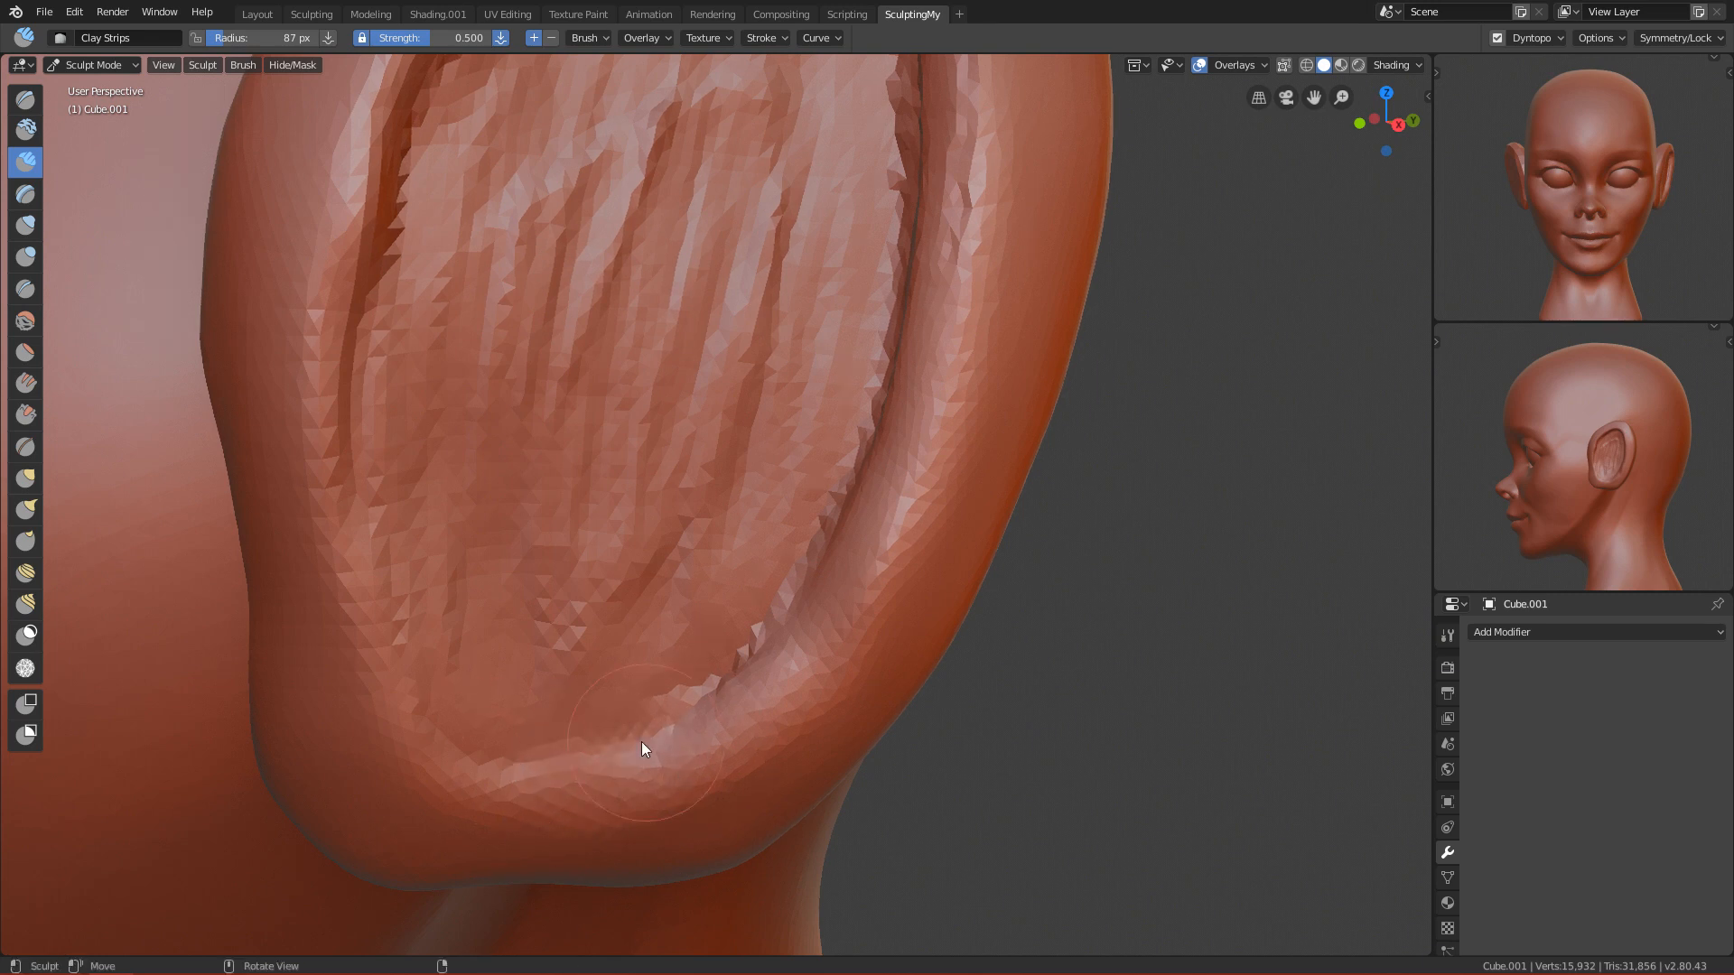
Step: Carve a deep rounded bowl into the lower front part of the hollow with inverted Clay Strips strokes
{"action": "left_click_drag", "start_coordinate": [665, 572], "coordinate": [1031, 502], "text": "ctrl+alt"}
{"action": "mouse_move", "coordinate": [529, 301]}
{"action": "left_mouse_down", "text": "alt+shift"}
{"action": "mouse_move", "coordinate": [588, 371]}
{"action": "mouse_move", "coordinate": [627, 551]}
{"action": "left_mouse_up", "text": "alt+shift"}
{"action": "left_click_drag", "start_coordinate": [593, 401], "coordinate": [569, 565], "text": "ctrl"}
{"action": "mouse_move", "coordinate": [547, 443]}
{"action": "left_mouse_down", "text": "ctrl"}
{"action": "mouse_move", "coordinate": [535, 569]}
{"action": "mouse_move", "coordinate": [548, 475]}
{"action": "mouse_move", "coordinate": [559, 632]}
{"action": "left_mouse_up", "text": "ctrl"}
{"action": "left_click_drag", "start_coordinate": [502, 507], "coordinate": [495, 664], "text": "ctrl"}
{"action": "mouse_move", "coordinate": [549, 479]}
{"action": "left_mouse_down", "text": "ctrl"}
{"action": "mouse_move", "coordinate": [632, 562]}
{"action": "mouse_move", "coordinate": [666, 515]}
{"action": "mouse_move", "coordinate": [652, 645]}
{"action": "mouse_move", "coordinate": [503, 666]}
{"action": "mouse_move", "coordinate": [514, 599]}
{"action": "mouse_move", "coordinate": [496, 533]}
{"action": "mouse_move", "coordinate": [547, 638]}
{"action": "mouse_move", "coordinate": [583, 449]}
{"action": "mouse_move", "coordinate": [620, 479]}
{"action": "mouse_move", "coordinate": [620, 573]}
{"action": "mouse_move", "coordinate": [646, 621]}
{"action": "left_mouse_up", "text": "ctrl"}
{"action": "left_click_drag", "start_coordinate": [649, 621], "coordinate": [676, 512], "text": "alt+shift"}
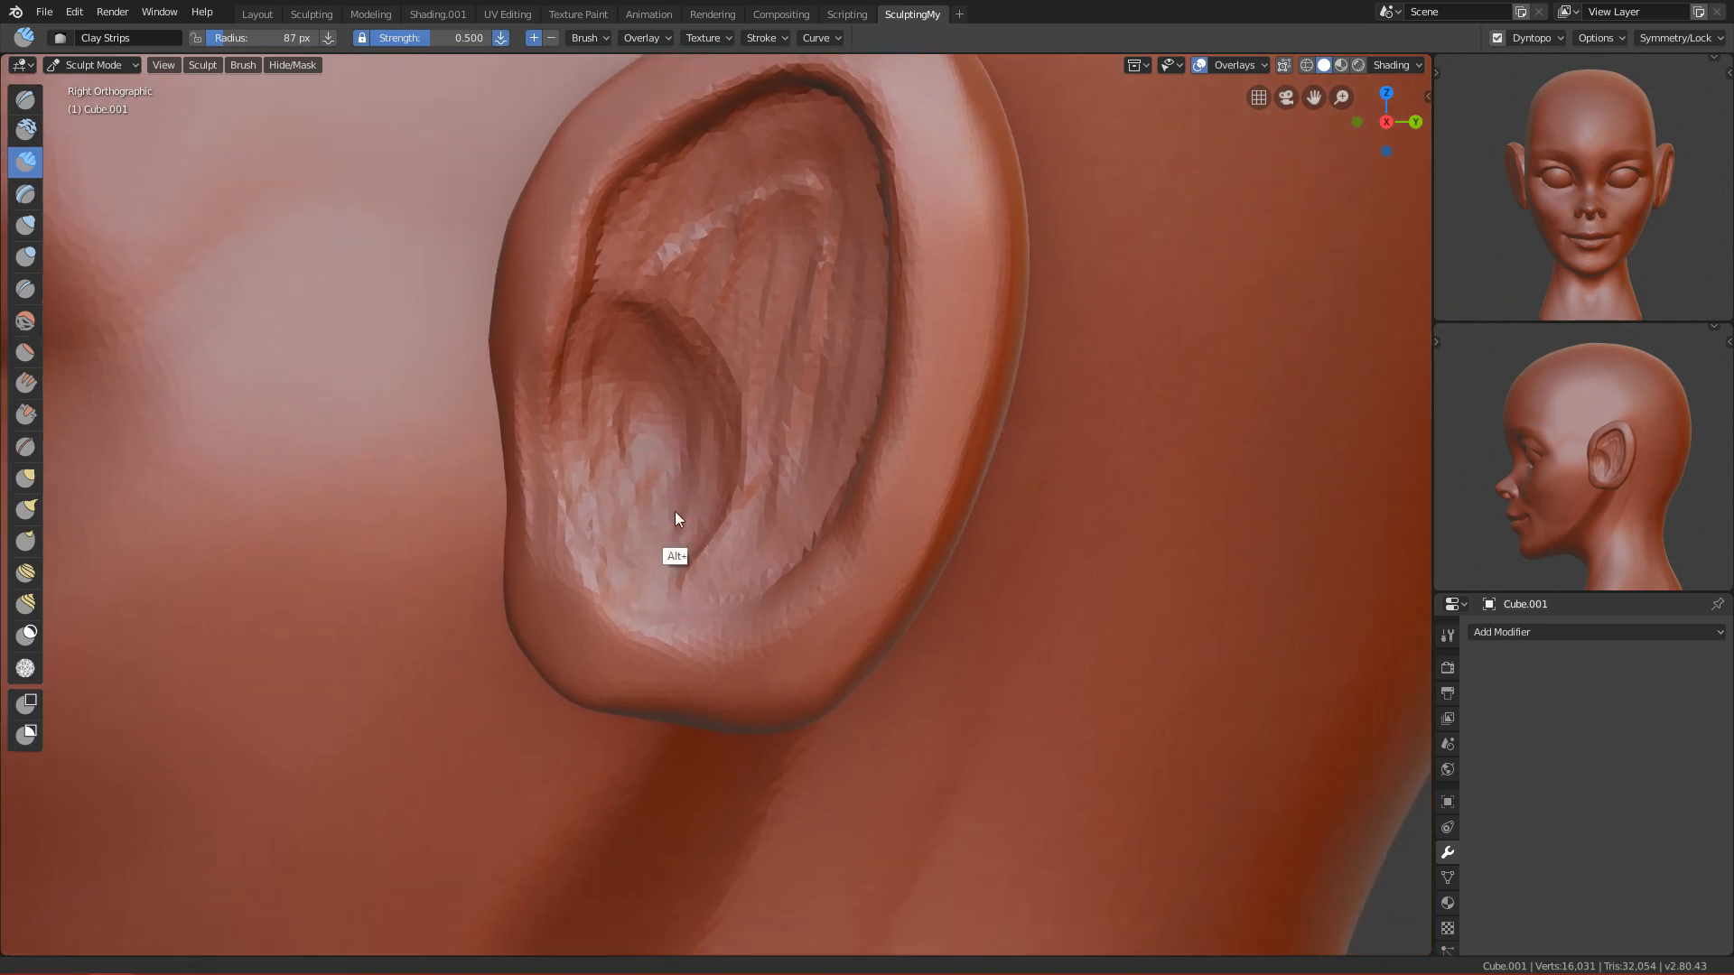
Step: Extend the carving to the front rim and smooth the bowl and the hollow floor above it
{"action": "scroll", "coordinate": [674, 517], "scroll_direction": "up", "scroll_amount": 1}
{"action": "mouse_move", "coordinate": [535, 406]}
{"action": "left_mouse_down", "text": "ctrl"}
{"action": "mouse_move", "coordinate": [545, 331]}
{"action": "mouse_move", "coordinate": [532, 390]}
{"action": "left_mouse_up", "text": "ctrl"}
{"action": "mouse_move", "coordinate": [598, 305]}
{"action": "left_mouse_down", "text": "shift"}
{"action": "mouse_move", "coordinate": [647, 479]}
{"action": "mouse_move", "coordinate": [715, 522]}
{"action": "mouse_move", "coordinate": [661, 496]}
{"action": "mouse_move", "coordinate": [654, 456]}
{"action": "left_mouse_up", "text": "shift"}
{"action": "mouse_move", "coordinate": [648, 361]}
{"action": "left_mouse_down"}
{"action": "mouse_move", "coordinate": [625, 442]}
{"action": "mouse_move", "coordinate": [599, 361]}
{"action": "mouse_move", "coordinate": [602, 328]}
{"action": "mouse_move", "coordinate": [626, 318]}
{"action": "mouse_move", "coordinate": [533, 345]}
{"action": "mouse_move", "coordinate": [684, 417]}
{"action": "mouse_move", "coordinate": [723, 399]}
{"action": "left_mouse_up"}
{"action": "middle_click_drag", "start_coordinate": [740, 392], "coordinate": [697, 505], "text": "shift"}
{"action": "mouse_move", "coordinate": [751, 411]}
{"action": "left_mouse_down", "text": "shift"}
{"action": "mouse_move", "coordinate": [760, 387]}
{"action": "mouse_move", "coordinate": [633, 352]}
{"action": "mouse_move", "coordinate": [776, 242]}
{"action": "mouse_move", "coordinate": [727, 685]}
{"action": "mouse_move", "coordinate": [743, 375]}
{"action": "mouse_move", "coordinate": [773, 355]}
{"action": "left_mouse_up", "text": "shift"}
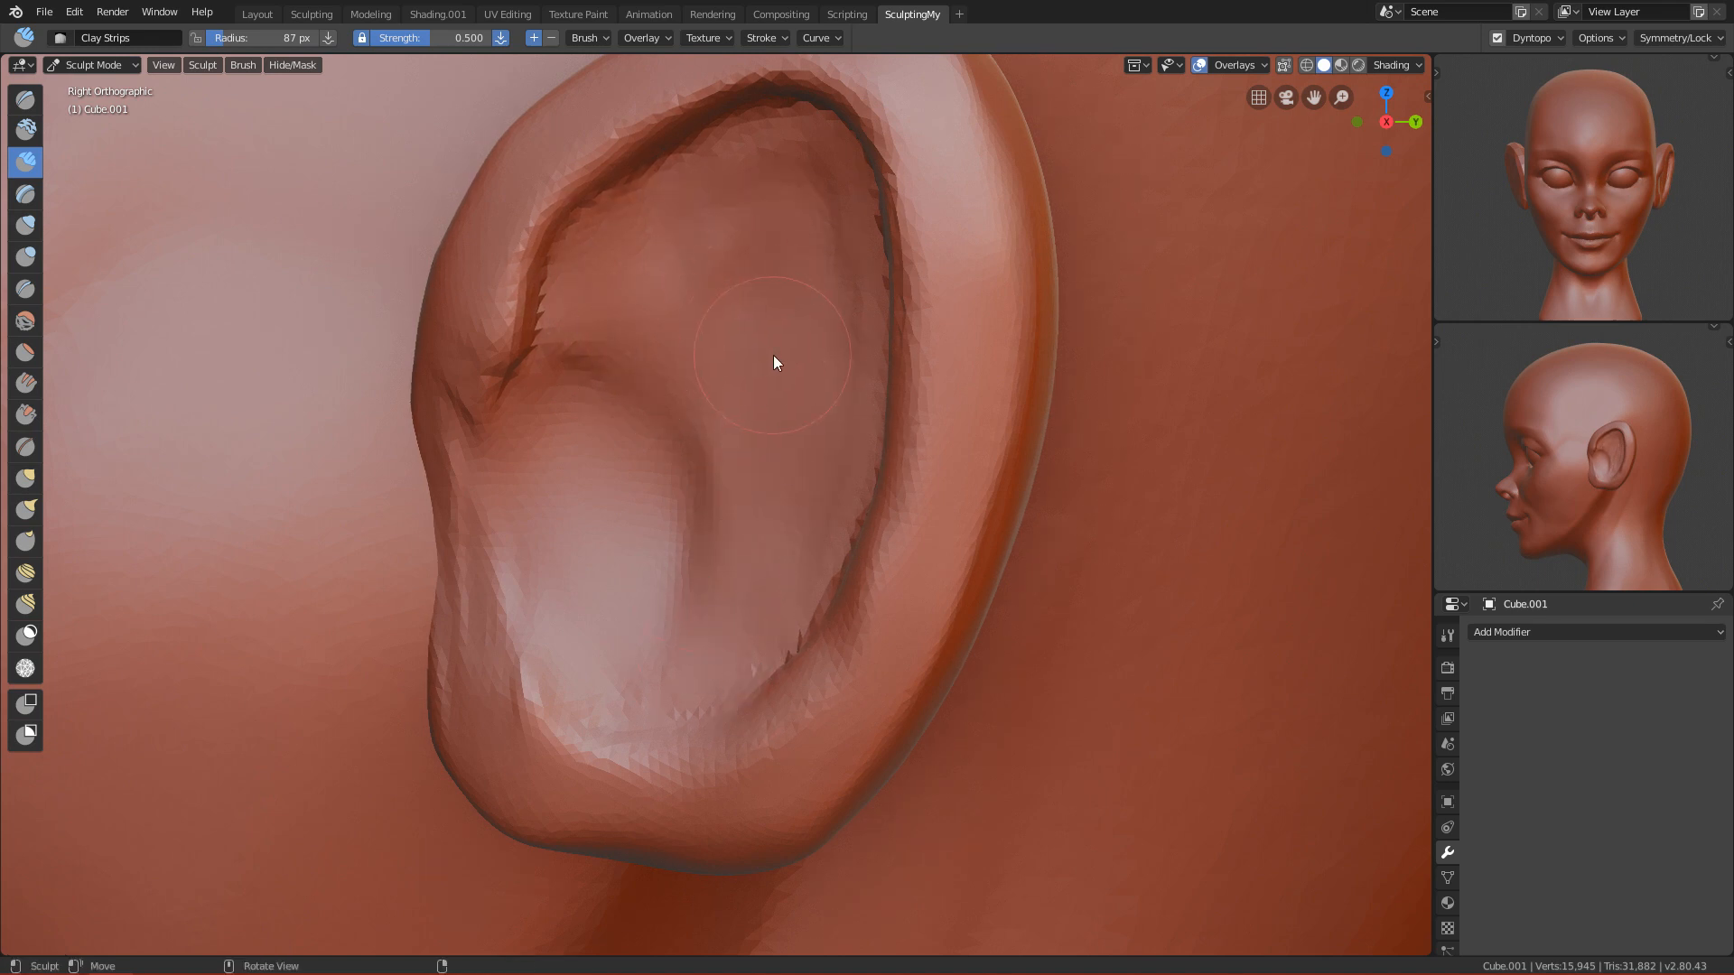
Step: Build up the upper hollow with Clay Strips at 81 px and blend it smoothly into the front inner rim
{"action": "middle_click_drag", "start_coordinate": [761, 369], "coordinate": [782, 356]}
{"action": "key", "text": "f"}
{"action": "left_click", "coordinate": [824, 348]}
{"action": "mouse_move", "coordinate": [730, 197]}
{"action": "left_mouse_down"}
{"action": "mouse_move", "coordinate": [809, 418]}
{"action": "mouse_move", "coordinate": [778, 554]}
{"action": "mouse_move", "coordinate": [751, 325]}
{"action": "mouse_move", "coordinate": [835, 417]}
{"action": "mouse_move", "coordinate": [802, 239]}
{"action": "mouse_move", "coordinate": [665, 237]}
{"action": "mouse_move", "coordinate": [702, 274]}
{"action": "mouse_move", "coordinate": [634, 230]}
{"action": "mouse_move", "coordinate": [705, 311]}
{"action": "left_mouse_up"}
{"action": "key", "text": "f"}
{"action": "left_click", "coordinate": [671, 264]}
{"action": "mouse_move", "coordinate": [780, 175]}
{"action": "left_mouse_down", "text": "shift"}
{"action": "mouse_move", "coordinate": [715, 150]}
{"action": "mouse_move", "coordinate": [697, 225]}
{"action": "mouse_move", "coordinate": [808, 508]}
{"action": "mouse_move", "coordinate": [643, 294]}
{"action": "mouse_move", "coordinate": [798, 328]}
{"action": "mouse_move", "coordinate": [783, 296]}
{"action": "left_mouse_up", "text": "shift"}
{"action": "middle_click_drag", "start_coordinate": [783, 296], "coordinate": [750, 236]}
{"action": "left_click_drag", "start_coordinate": [619, 273], "coordinate": [656, 217]}
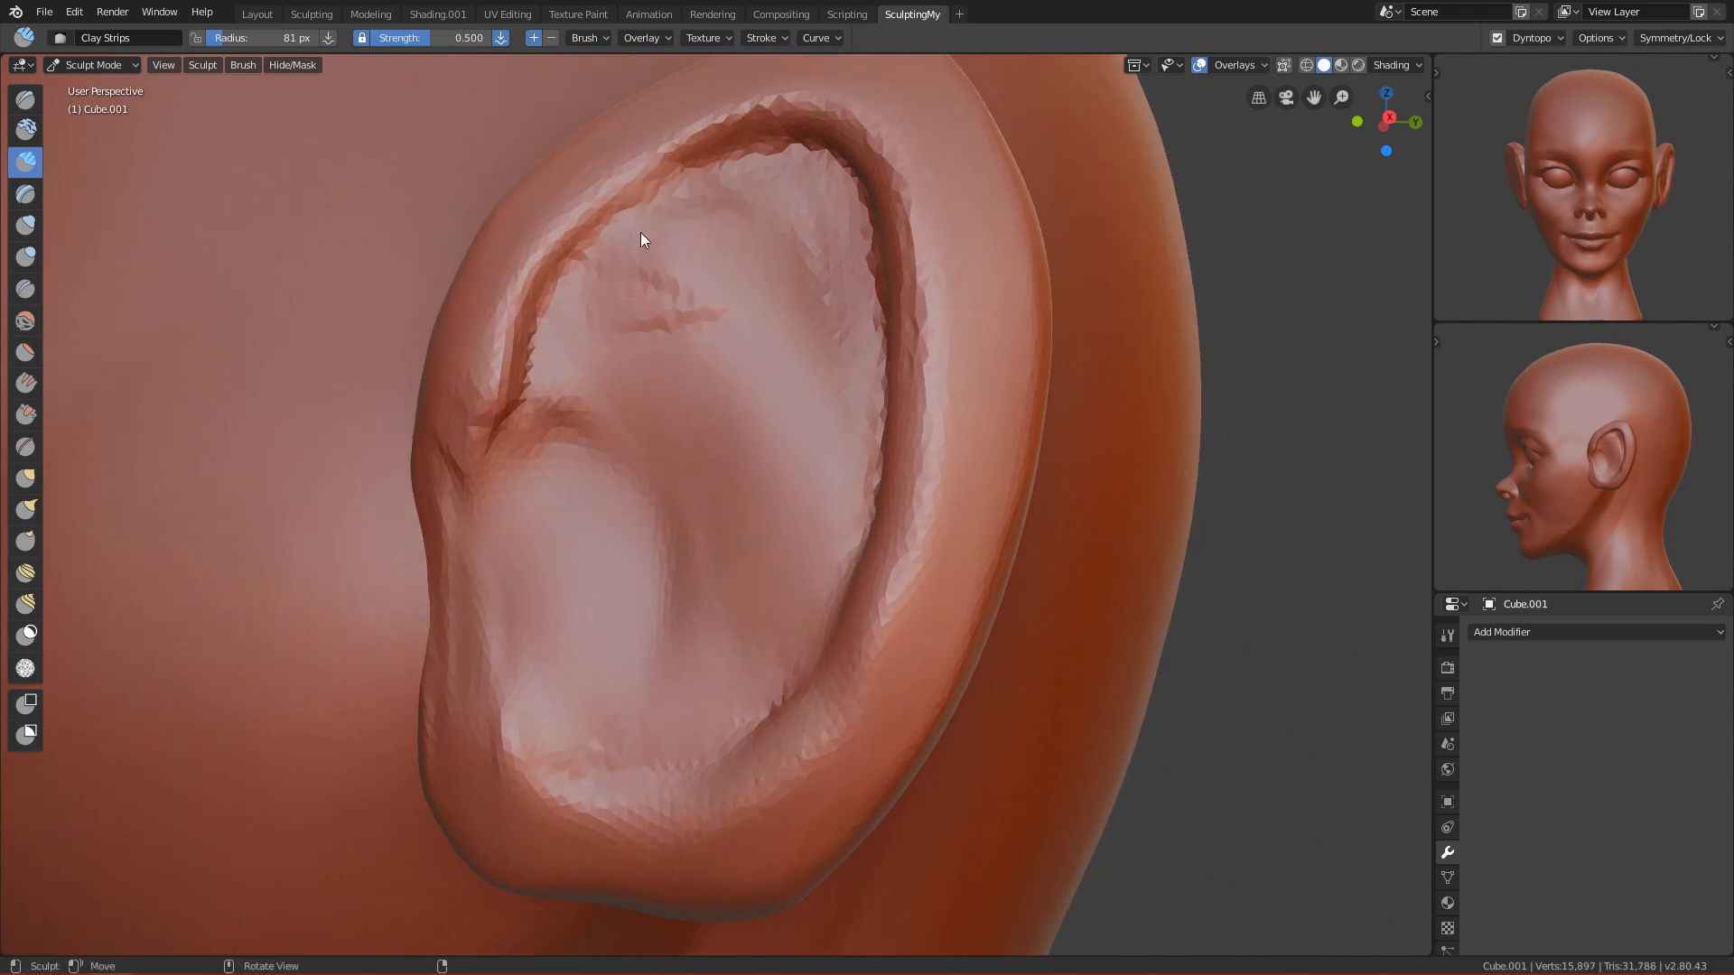
{"action": "mouse_move", "coordinate": [593, 276]}
{"action": "left_mouse_down", "text": "shift"}
{"action": "mouse_move", "coordinate": [674, 224]}
{"action": "mouse_move", "coordinate": [624, 187]}
{"action": "left_mouse_up", "text": "shift"}
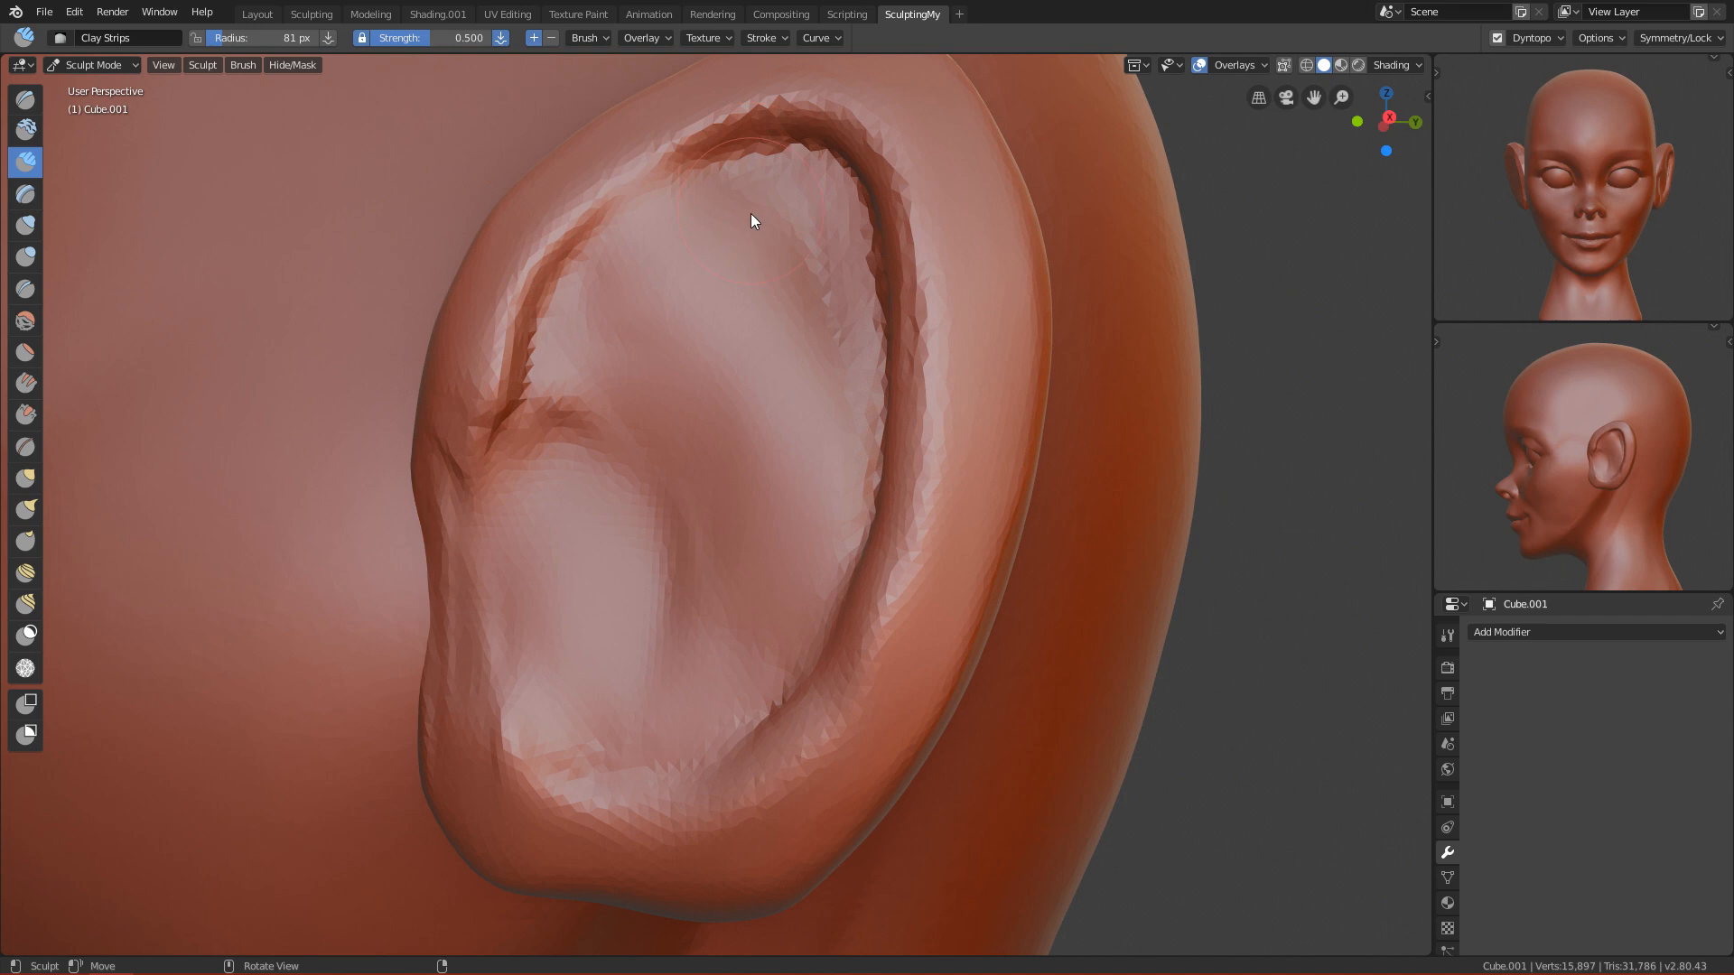
{"action": "left_click_drag", "start_coordinate": [611, 318], "coordinate": [668, 267], "text": "shift"}
{"action": "left_click_drag", "start_coordinate": [643, 356], "coordinate": [598, 338], "text": "shift"}
Step: Raise a soft ridge along the back of the hollow in the right view with 107 px Clay Strips and smooth it
{"action": "key", "text": "KP_3"}
{"action": "mouse_move", "coordinate": [809, 318]}
{"action": "left_mouse_down", "text": "ctrl+alt"}
{"action": "mouse_move", "coordinate": [769, 626]}
{"action": "mouse_move", "coordinate": [789, 352]}
{"action": "left_mouse_up", "text": "ctrl+alt"}
{"action": "mouse_move", "coordinate": [776, 229]}
{"action": "left_mouse_down"}
{"action": "mouse_move", "coordinate": [816, 350]}
{"action": "mouse_move", "coordinate": [829, 501]}
{"action": "mouse_move", "coordinate": [777, 219]}
{"action": "mouse_move", "coordinate": [766, 341]}
{"action": "mouse_move", "coordinate": [794, 496]}
{"action": "mouse_move", "coordinate": [799, 433]}
{"action": "left_mouse_up"}
{"action": "key", "text": "f"}
{"action": "left_click", "coordinate": [821, 374]}
{"action": "key", "text": "f"}
{"action": "left_click", "coordinate": [774, 341]}
{"action": "mouse_move", "coordinate": [793, 274]}
{"action": "left_mouse_down", "text": "shift"}
{"action": "mouse_move", "coordinate": [836, 388]}
{"action": "mouse_move", "coordinate": [696, 197]}
{"action": "mouse_move", "coordinate": [773, 415]}
{"action": "mouse_move", "coordinate": [720, 365]}
{"action": "left_mouse_up", "text": "shift"}
{"action": "mouse_move", "coordinate": [689, 242]}
{"action": "left_mouse_down"}
{"action": "mouse_move", "coordinate": [767, 589]}
{"action": "mouse_move", "coordinate": [751, 513]}
{"action": "mouse_move", "coordinate": [794, 520]}
{"action": "mouse_move", "coordinate": [659, 316]}
{"action": "mouse_move", "coordinate": [774, 260]}
{"action": "left_mouse_up"}
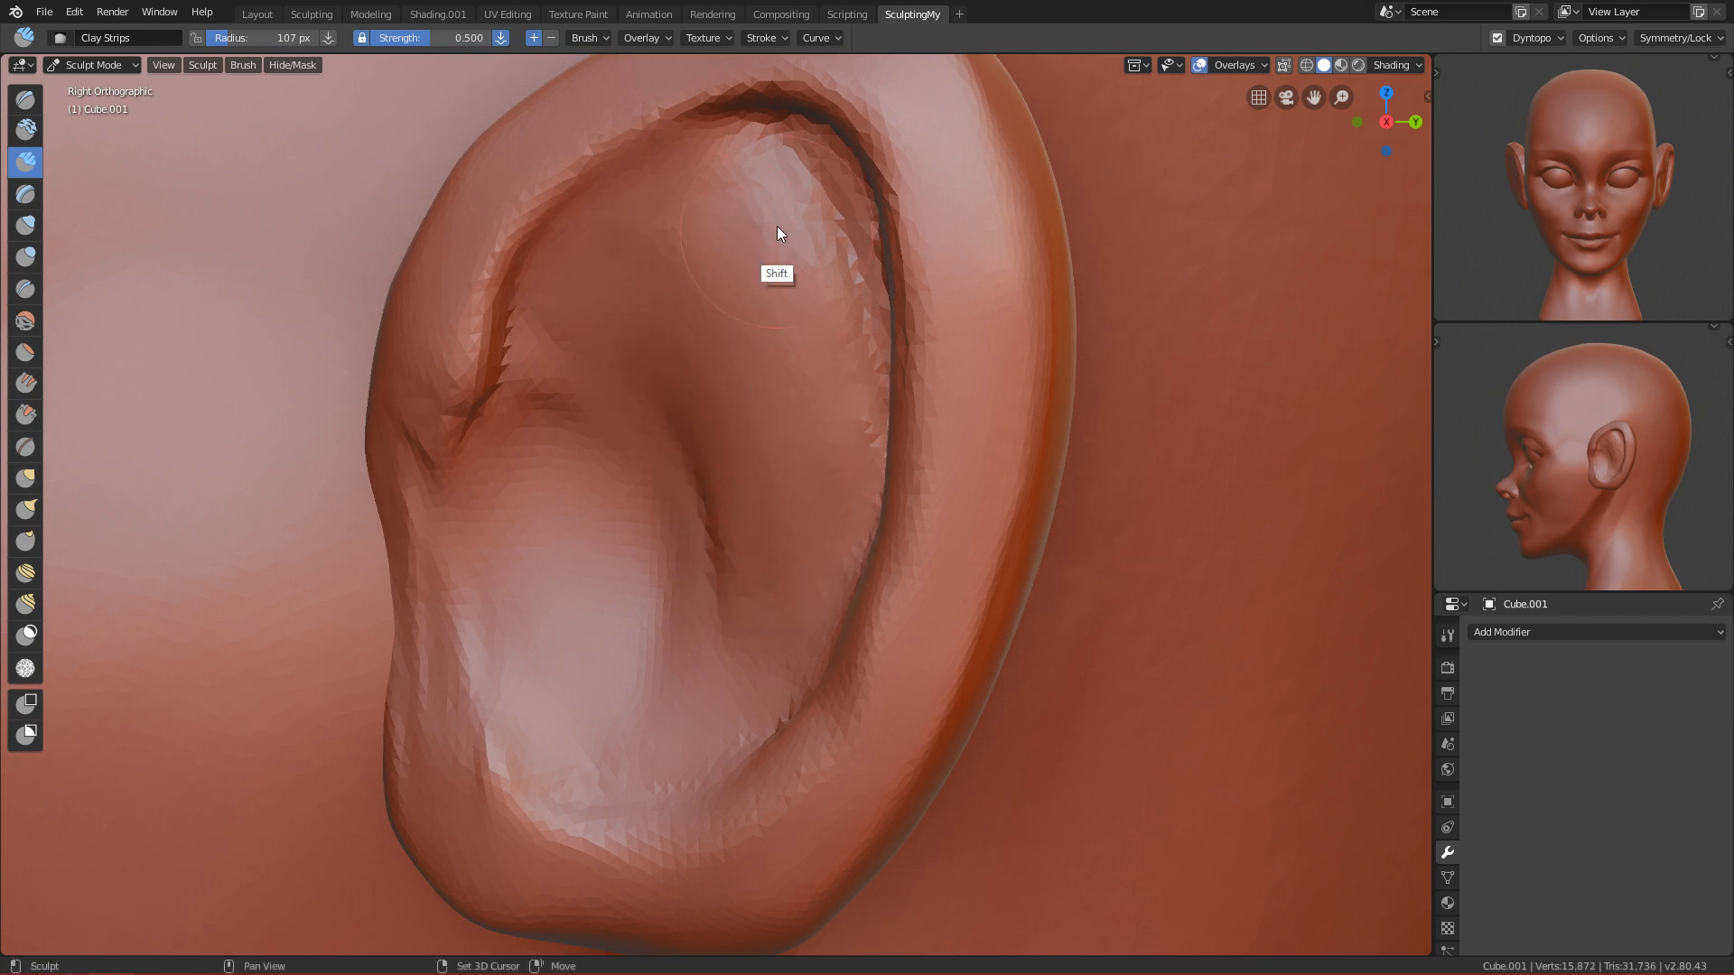
Step: Check the ear from the front, then build up the ridge bordering the bowl in the right view with Clay Strips
{"action": "key", "text": "grave"}
{"action": "left_click", "coordinate": [598, 371]}
{"action": "scroll", "coordinate": [805, 677], "scroll_direction": "down", "scroll_amount": 2}
{"action": "scroll", "coordinate": [813, 614], "scroll_direction": "up", "scroll_amount": 6}
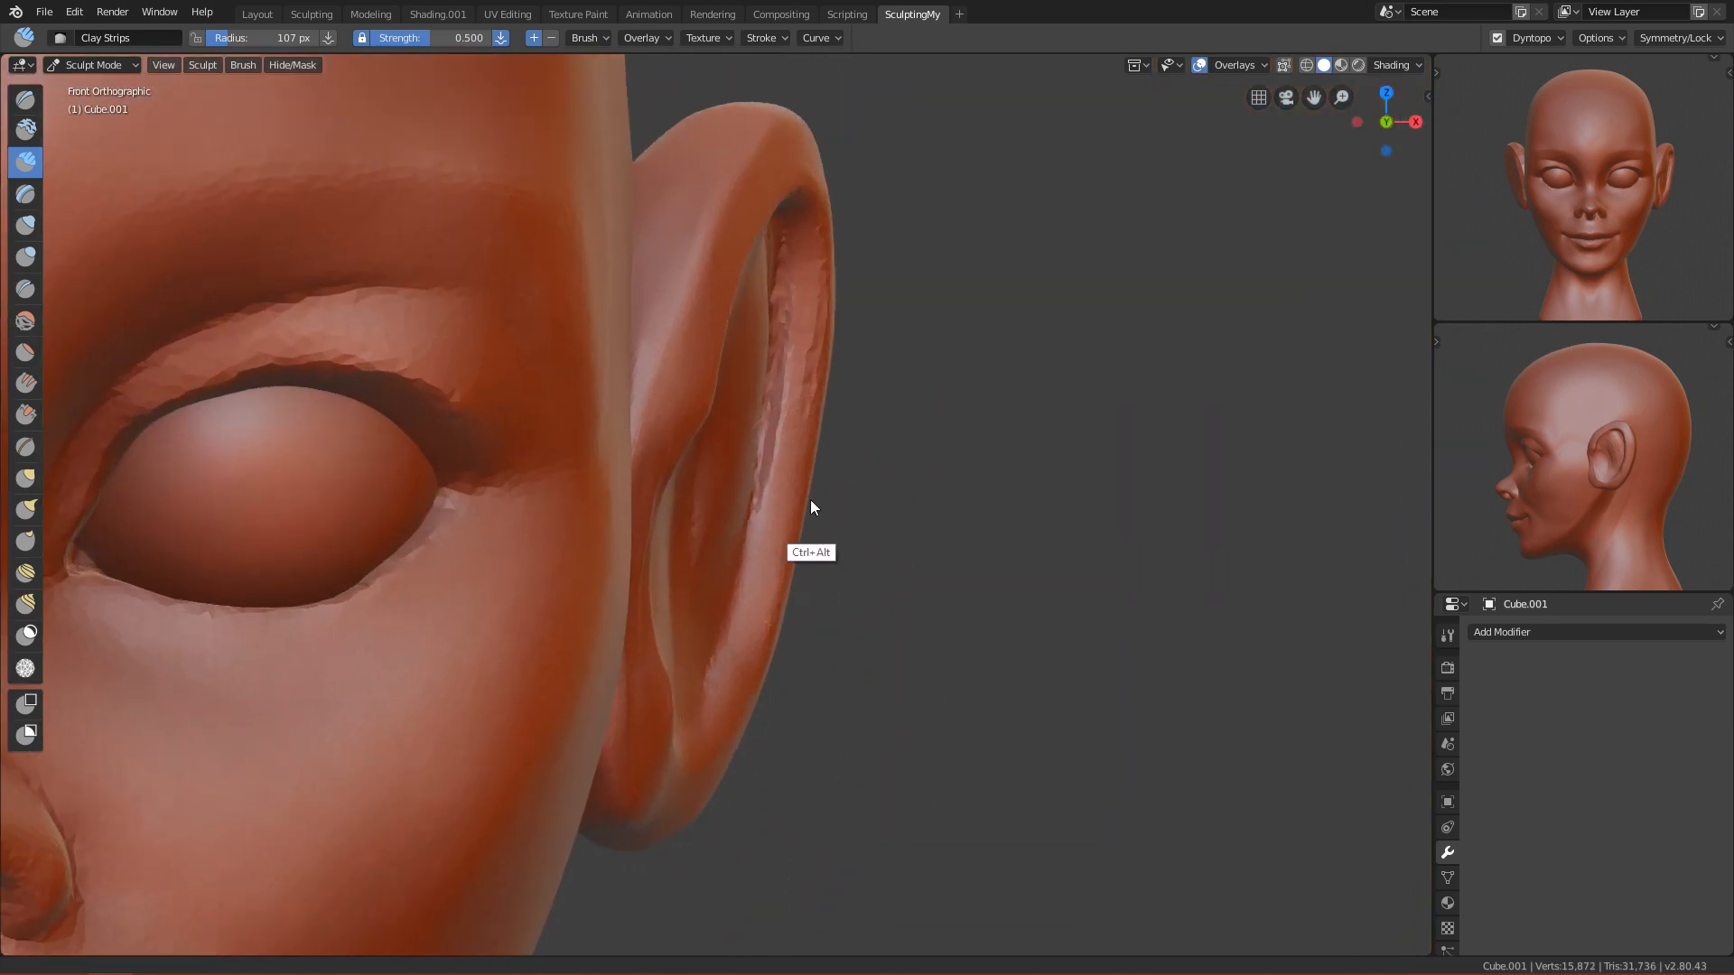
{"action": "key", "text": "grave"}
{"action": "left_click", "coordinate": [1036, 372]}
{"action": "middle_click_drag", "start_coordinate": [693, 562], "coordinate": [757, 443], "text": "ctrl"}
{"action": "key", "text": "f"}
{"action": "left_click", "coordinate": [728, 448]}
{"action": "mouse_move", "coordinate": [702, 236]}
{"action": "left_mouse_down"}
{"action": "mouse_move", "coordinate": [790, 403]}
{"action": "mouse_move", "coordinate": [804, 487]}
{"action": "left_mouse_up"}
{"action": "middle_click_drag", "start_coordinate": [738, 246], "coordinate": [739, 401], "text": "shift"}
{"action": "mouse_move", "coordinate": [718, 239]}
{"action": "left_mouse_down"}
{"action": "mouse_move", "coordinate": [818, 542]}
{"action": "mouse_move", "coordinate": [796, 401]}
{"action": "mouse_move", "coordinate": [789, 444]}
{"action": "left_mouse_up"}
Step: Smooth the upper and back parts of the raised inner ridge with a 109 px brush
{"action": "key", "text": "f"}
{"action": "left_click", "coordinate": [821, 621]}
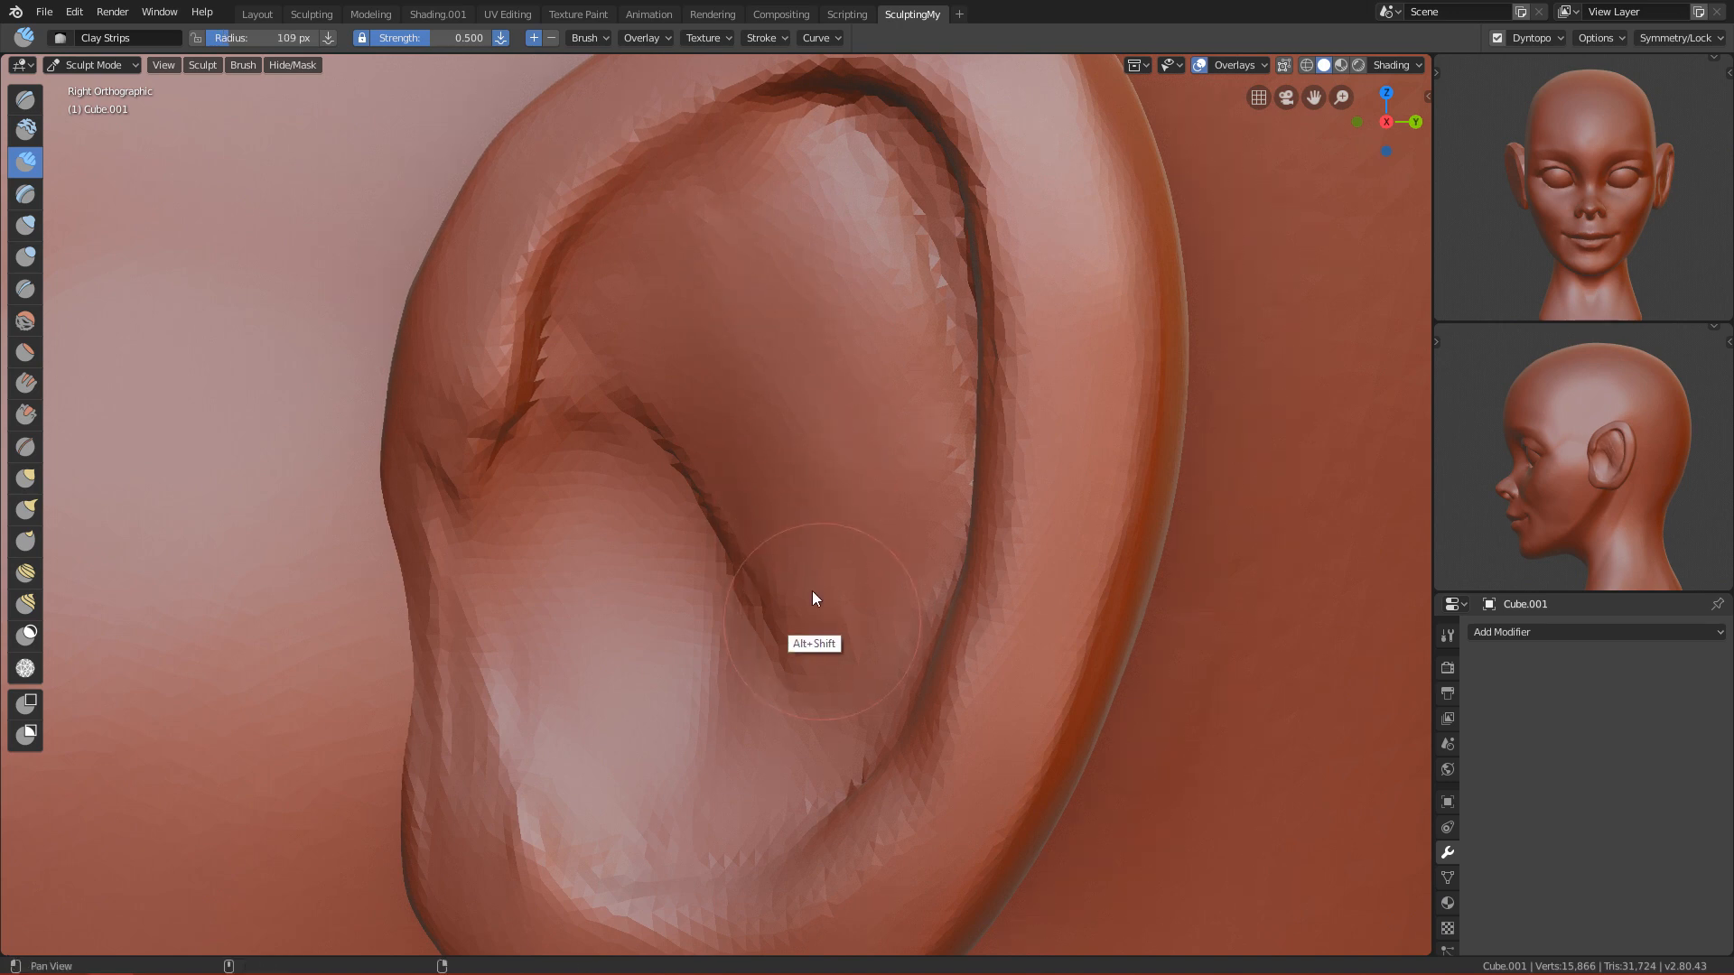
{"action": "middle_click_drag", "start_coordinate": [822, 622], "coordinate": [798, 531], "text": "shift"}
{"action": "mouse_move", "coordinate": [800, 490]}
{"action": "left_mouse_down", "text": "shift"}
{"action": "mouse_move", "coordinate": [774, 552]}
{"action": "mouse_move", "coordinate": [835, 420]}
{"action": "mouse_move", "coordinate": [830, 623]}
{"action": "mouse_move", "coordinate": [840, 505]}
{"action": "left_mouse_up", "text": "shift"}
{"action": "middle_click_drag", "start_coordinate": [844, 271], "coordinate": [804, 516], "text": "shift"}
{"action": "mouse_move", "coordinate": [817, 350]}
{"action": "left_mouse_down", "text": "shift"}
{"action": "mouse_move", "coordinate": [870, 457]}
{"action": "mouse_move", "coordinate": [808, 347]}
{"action": "left_mouse_up", "text": "shift"}
Step: Deepen the groove inside the rim from the front over the top and down the back with a 39 px Crease brush
{"action": "key", "text": "shift+c"}
{"action": "key", "text": "f"}
{"action": "left_click", "coordinate": [666, 319]}
{"action": "middle_click_drag", "start_coordinate": [610, 399], "coordinate": [617, 390], "text": "ctrl"}
{"action": "key", "text": "f"}
{"action": "left_click", "coordinate": [611, 339]}
{"action": "key", "text": "f"}
{"action": "left_click", "coordinate": [470, 427]}
{"action": "mouse_move", "coordinate": [457, 443]}
{"action": "left_mouse_down"}
{"action": "mouse_move", "coordinate": [548, 339]}
{"action": "mouse_move", "coordinate": [691, 239]}
{"action": "left_mouse_up"}
{"action": "mouse_move", "coordinate": [573, 317]}
{"action": "left_mouse_down"}
{"action": "mouse_move", "coordinate": [664, 271]}
{"action": "mouse_move", "coordinate": [863, 255]}
{"action": "left_mouse_up"}
{"action": "mouse_move", "coordinate": [899, 318]}
{"action": "middle_mouse_down"}
{"action": "mouse_move", "coordinate": [848, 311]}
{"action": "mouse_move", "coordinate": [914, 337]}
{"action": "middle_mouse_up"}
{"action": "left_click_drag", "start_coordinate": [869, 291], "coordinate": [876, 466]}
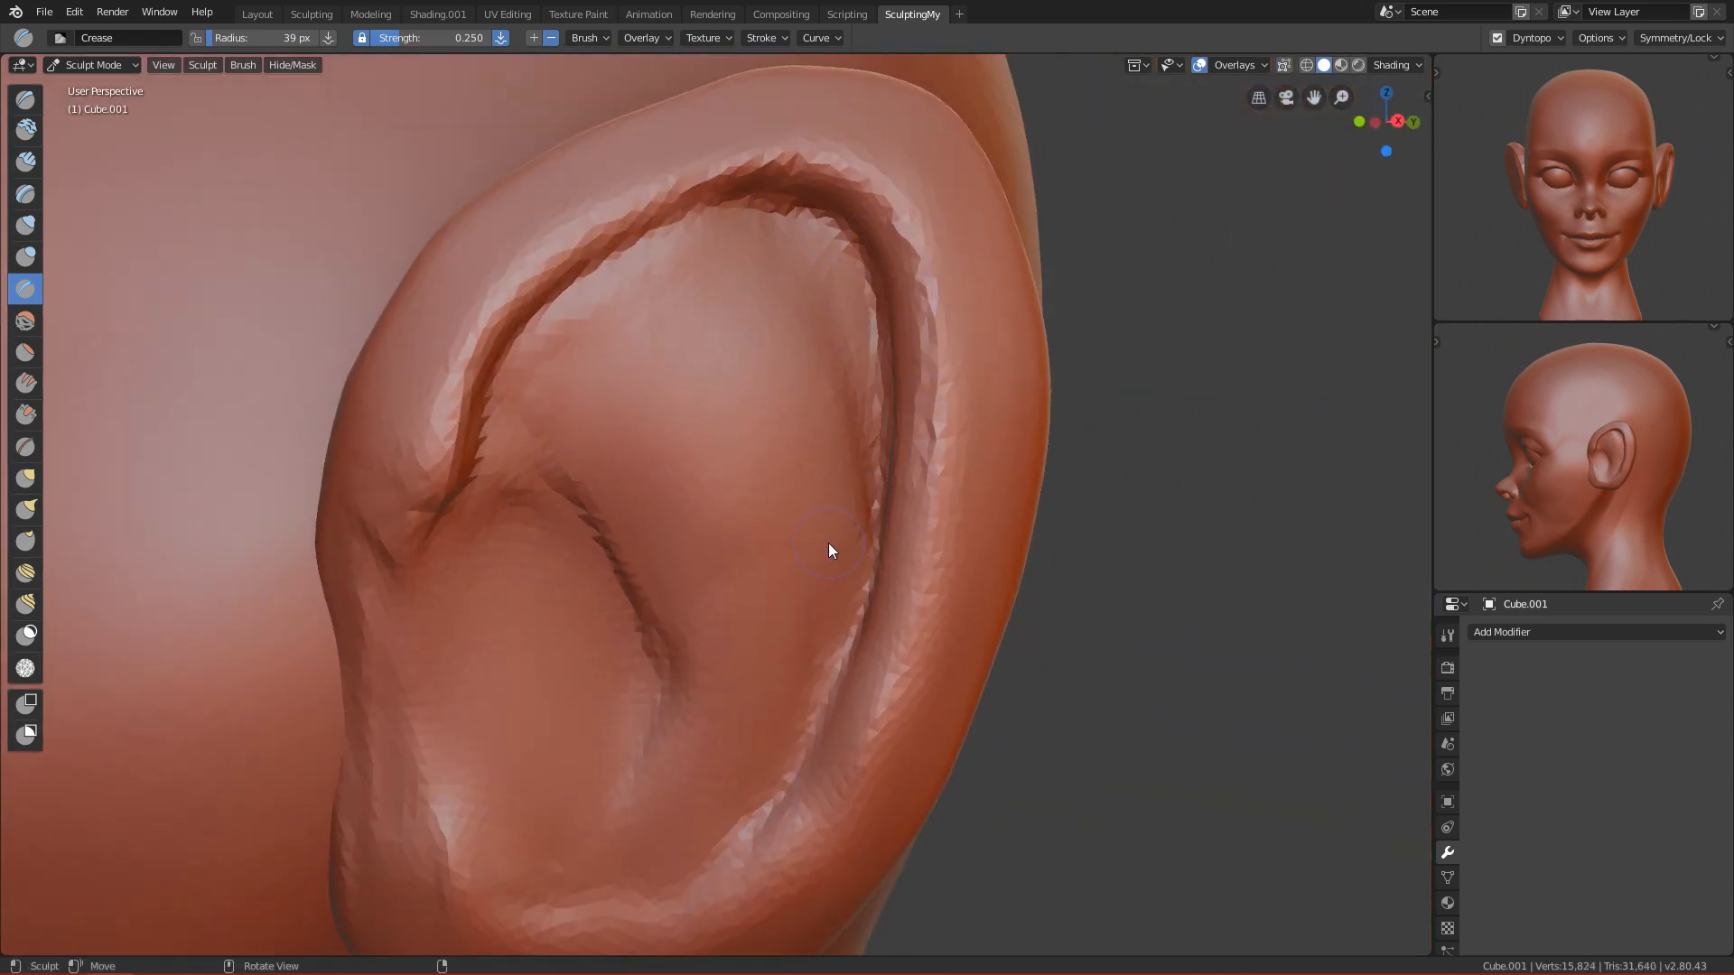
Step: Continue the crease down the back groove to the base of the hollow and smooth its inner edge
{"action": "middle_click_drag", "start_coordinate": [828, 543], "coordinate": [861, 354], "text": "shift"}
{"action": "mouse_move", "coordinate": [865, 278]}
{"action": "left_mouse_down"}
{"action": "mouse_move", "coordinate": [854, 442]}
{"action": "mouse_move", "coordinate": [733, 704]}
{"action": "mouse_move", "coordinate": [690, 746]}
{"action": "left_mouse_up"}
{"action": "left_click_drag", "start_coordinate": [816, 587], "coordinate": [704, 727]}
{"action": "left_click_drag", "start_coordinate": [776, 646], "coordinate": [843, 474], "text": "shift"}
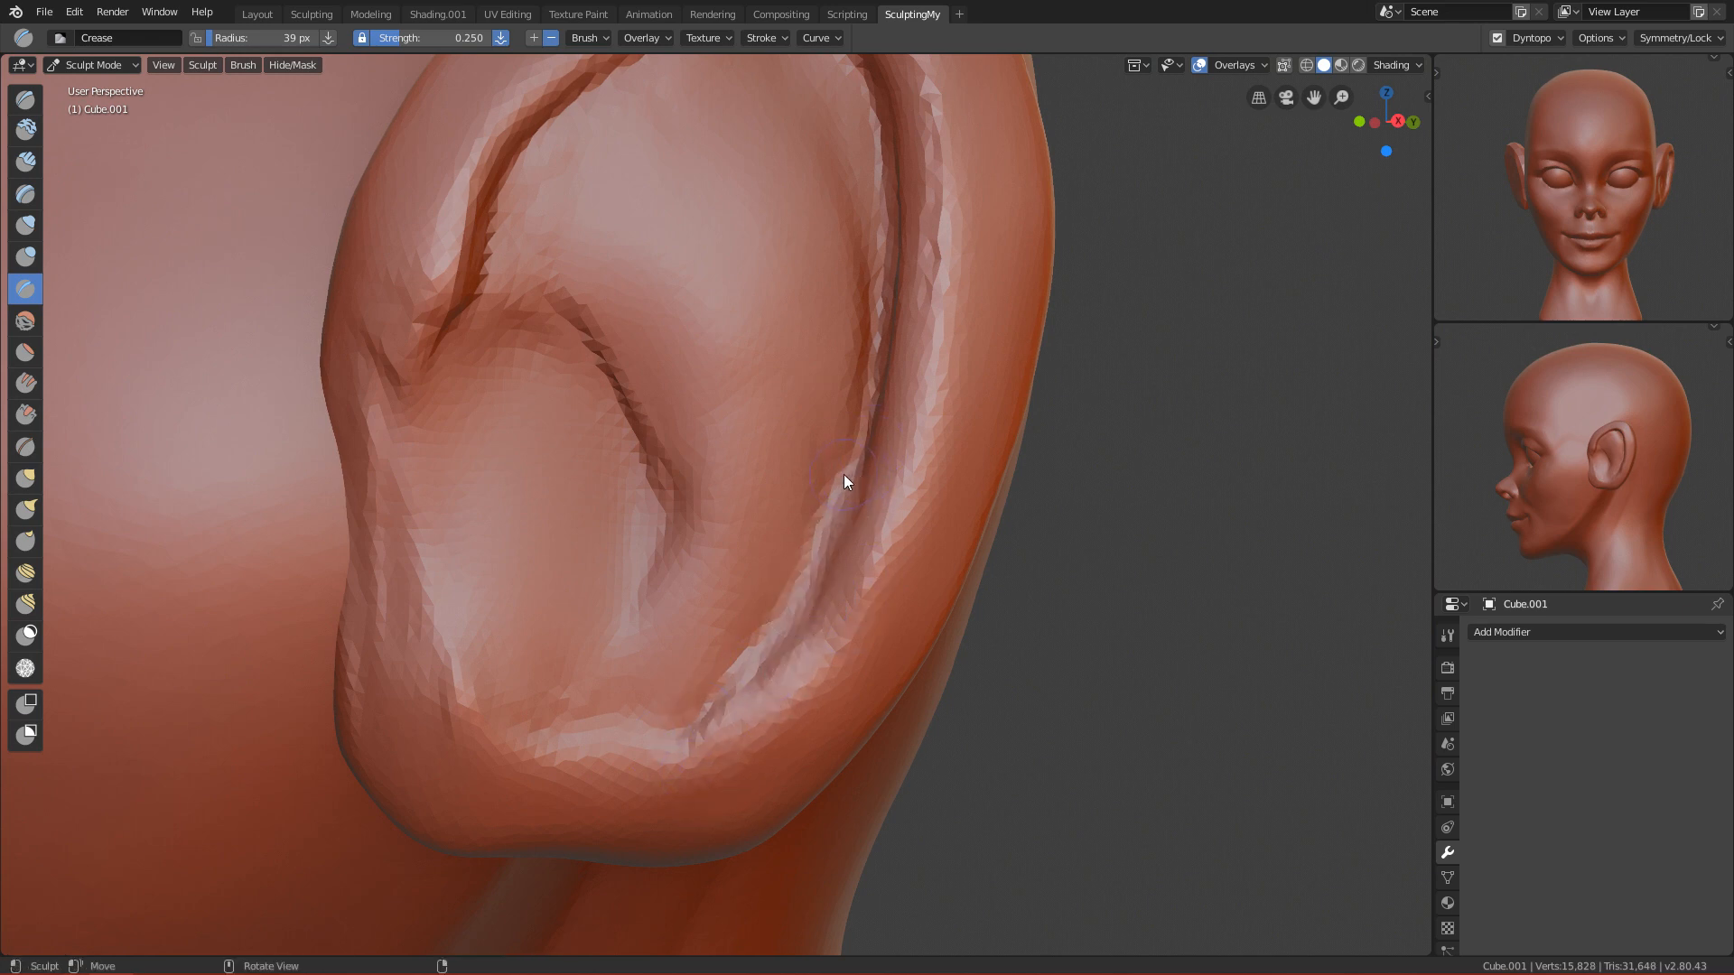
{"action": "left_click_drag", "start_coordinate": [838, 384], "coordinate": [744, 641], "text": "shift"}
Step: Smooth the sharp ridge between the bowl and the upper hollow with a 79 px brush
{"action": "key", "text": "f"}
{"action": "left_click", "coordinate": [807, 514]}
{"action": "mouse_move", "coordinate": [755, 339]}
{"action": "left_mouse_down", "text": "shift"}
{"action": "mouse_move", "coordinate": [677, 588]}
{"action": "mouse_move", "coordinate": [603, 373]}
{"action": "left_mouse_up", "text": "shift"}
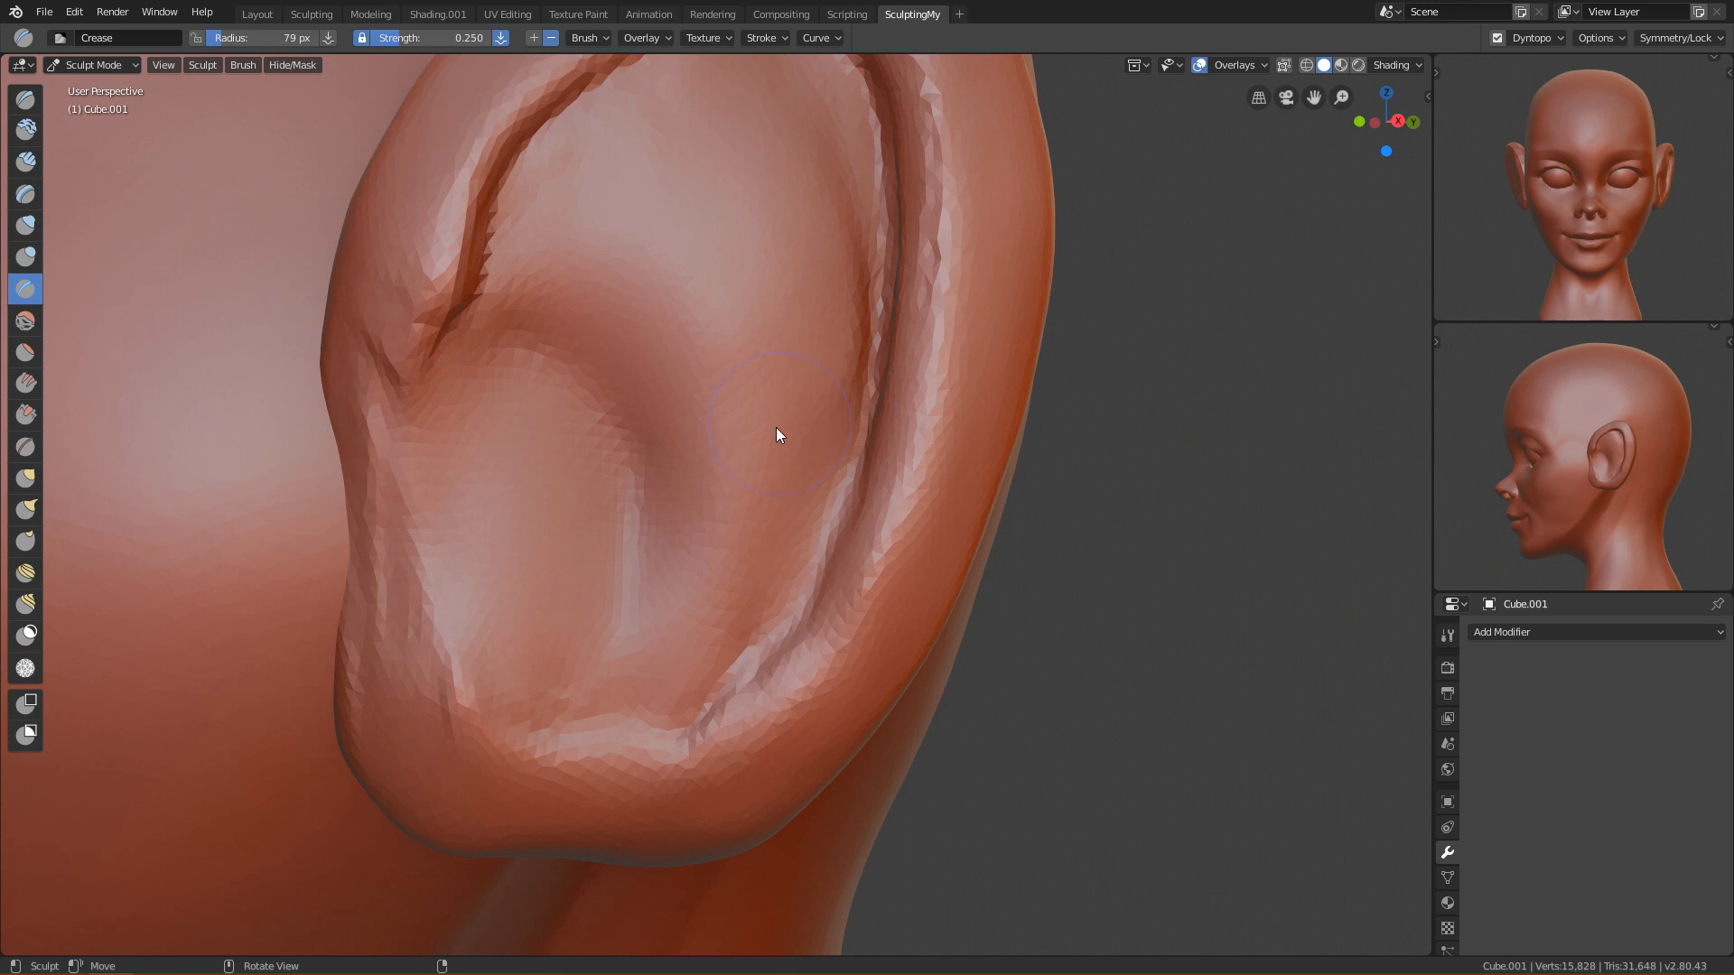
{"action": "left_click_drag", "start_coordinate": [665, 607], "coordinate": [755, 698], "text": "alt+shift"}
{"action": "left_click_drag", "start_coordinate": [663, 313], "coordinate": [660, 424], "text": "alt+shift"}
{"action": "key", "text": "f"}
{"action": "left_click", "coordinate": [627, 310]}
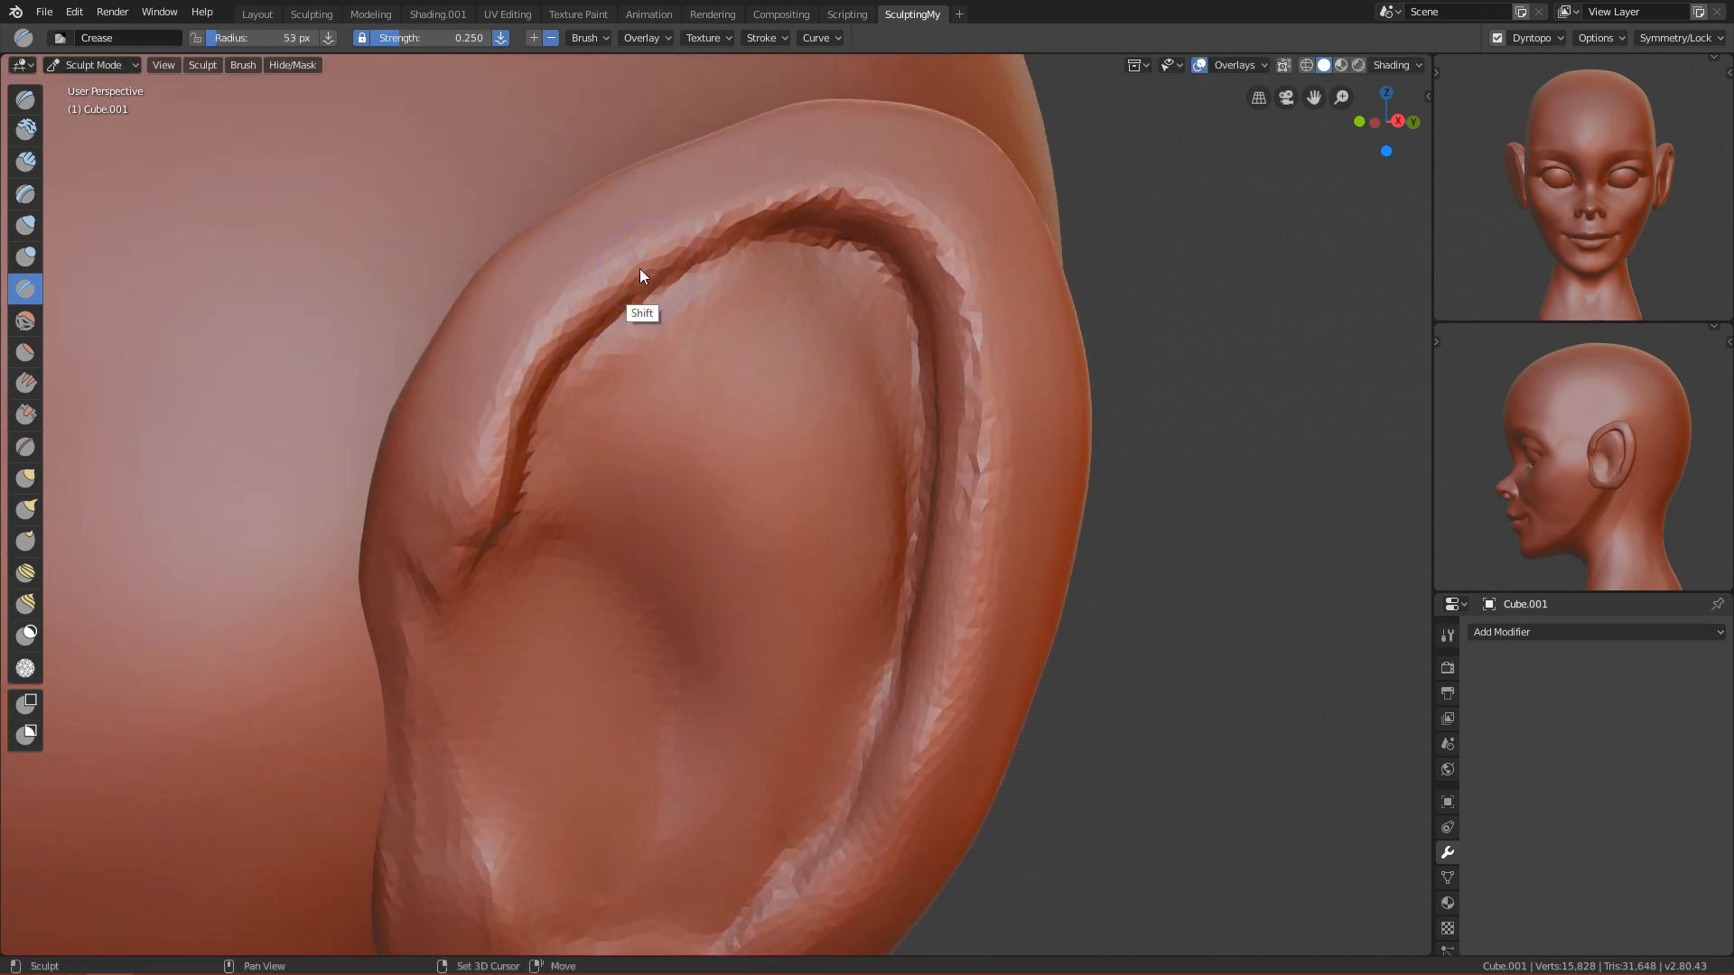
Step: Tighten the inner edge of the rim along the top and upper back of the ear with the Pinch/Magnify brush
{"action": "key", "text": "p"}
{"action": "key", "text": "f"}
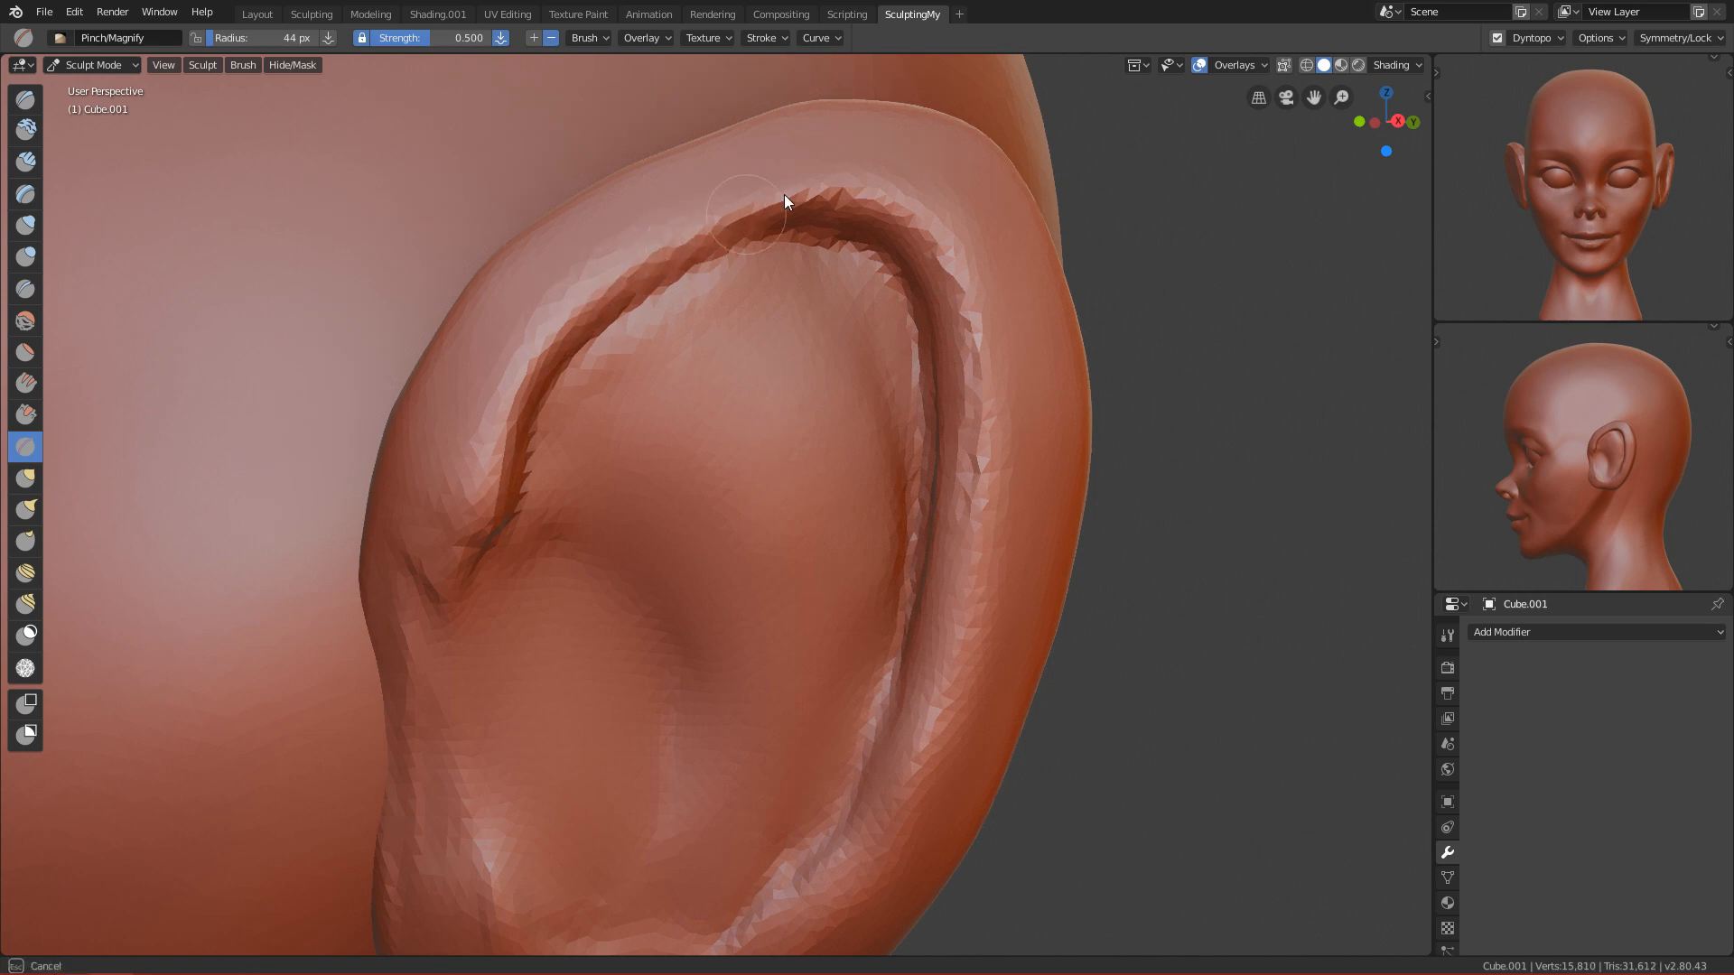
{"action": "left_click_drag", "start_coordinate": [923, 214], "coordinate": [955, 321]}
{"action": "left_click_drag", "start_coordinate": [953, 311], "coordinate": [917, 246], "text": "alt+shift"}
{"action": "key", "text": "f"}
{"action": "left_click", "coordinate": [915, 242]}
{"action": "mouse_move", "coordinate": [891, 171]}
{"action": "left_mouse_down"}
{"action": "mouse_move", "coordinate": [932, 279]}
{"action": "mouse_move", "coordinate": [944, 426]}
{"action": "left_mouse_up"}
{"action": "left_click_drag", "start_coordinate": [947, 454], "coordinate": [923, 338], "text": "alt+shift"}
Step: Smooth the inner side of the back rim with the brush radius set to 61 px
{"action": "key", "text": "f"}
{"action": "left_click", "coordinate": [1005, 300]}
{"action": "mouse_move", "coordinate": [959, 269]}
{"action": "left_mouse_down", "text": "alt"}
{"action": "mouse_move", "coordinate": [1027, 225]}
{"action": "mouse_move", "coordinate": [1048, 257]}
{"action": "mouse_move", "coordinate": [1010, 275]}
{"action": "left_mouse_up", "text": "alt"}
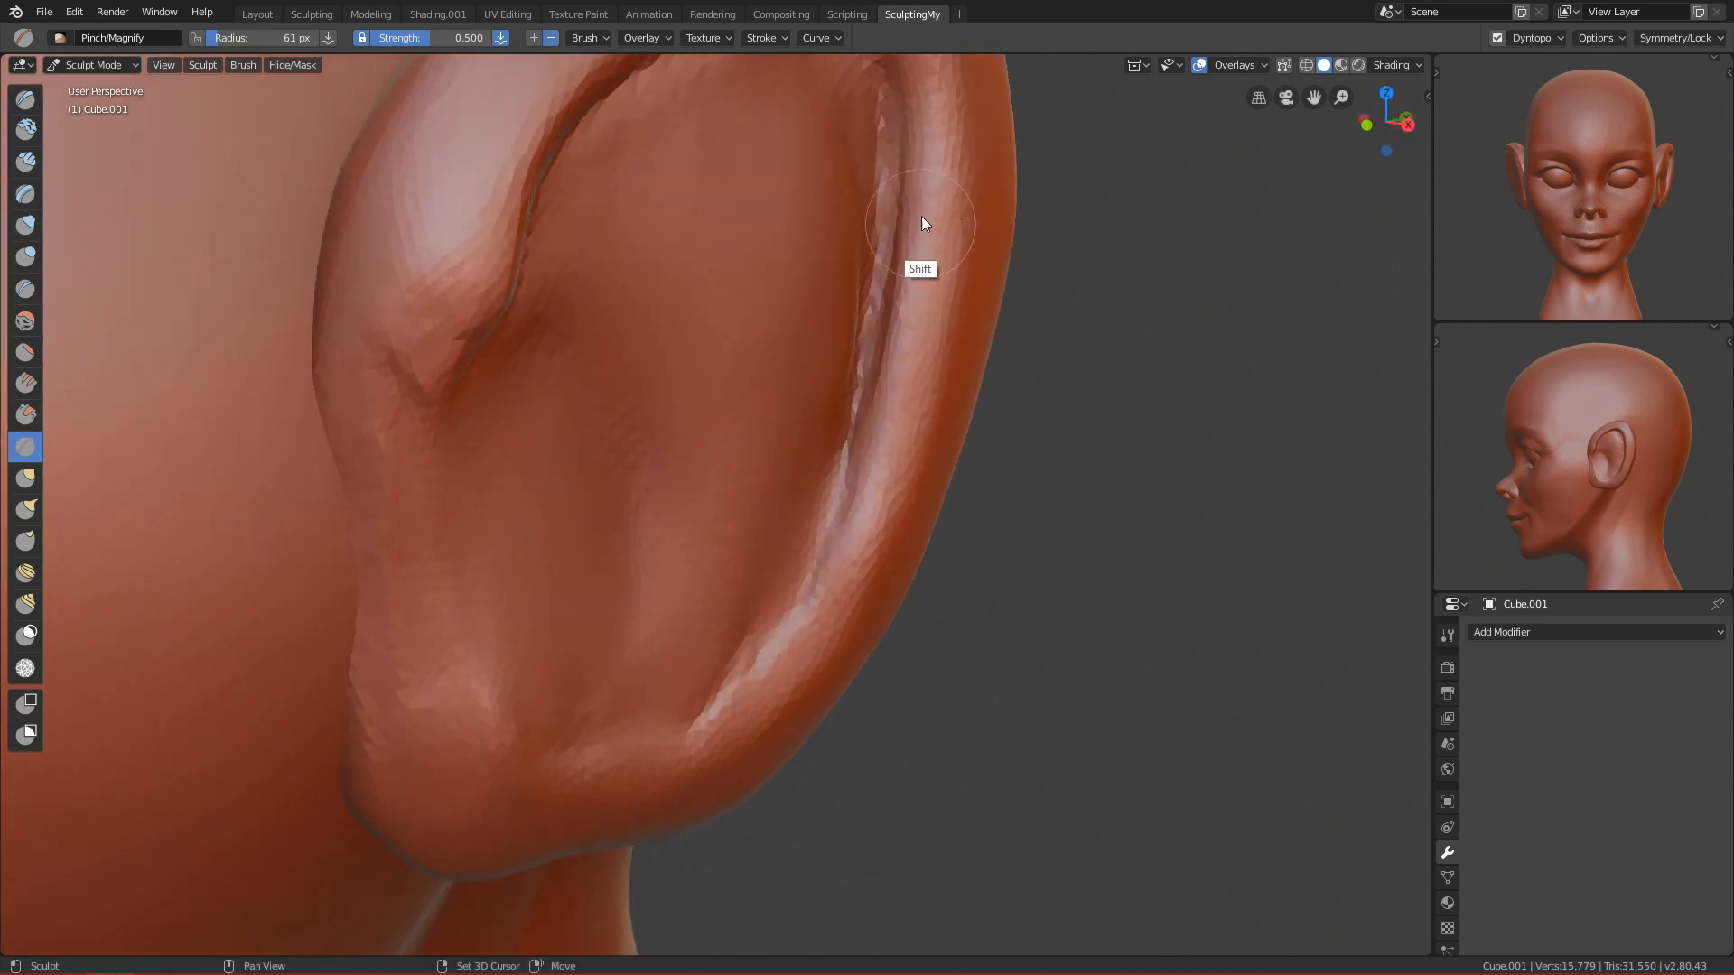
{"action": "mouse_move", "coordinate": [876, 76]}
{"action": "left_mouse_down", "text": "shift"}
{"action": "mouse_move", "coordinate": [869, 356]}
{"action": "mouse_move", "coordinate": [873, 302]}
{"action": "left_mouse_up", "text": "shift"}
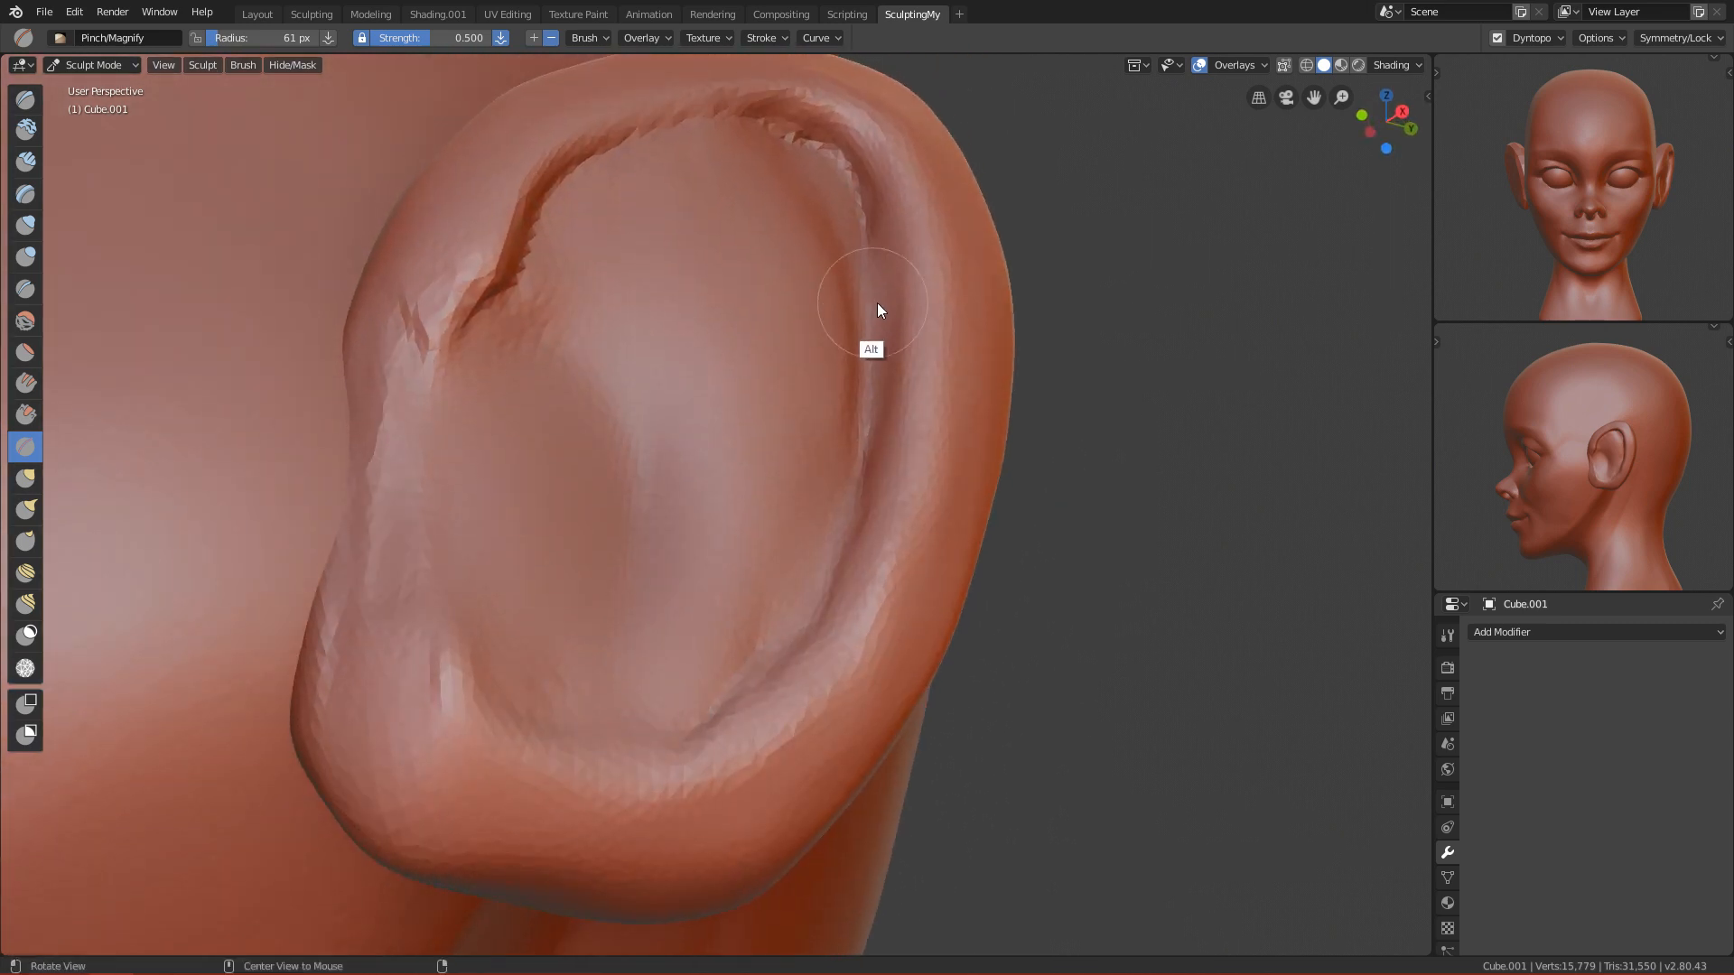
{"action": "left_click_drag", "start_coordinate": [942, 250], "coordinate": [932, 271], "text": "ctrl+alt"}
Step: Pinch the back rim down toward the lobe with a 42 px brush and crease the hollow's lower back edge
{"action": "key", "text": "f"}
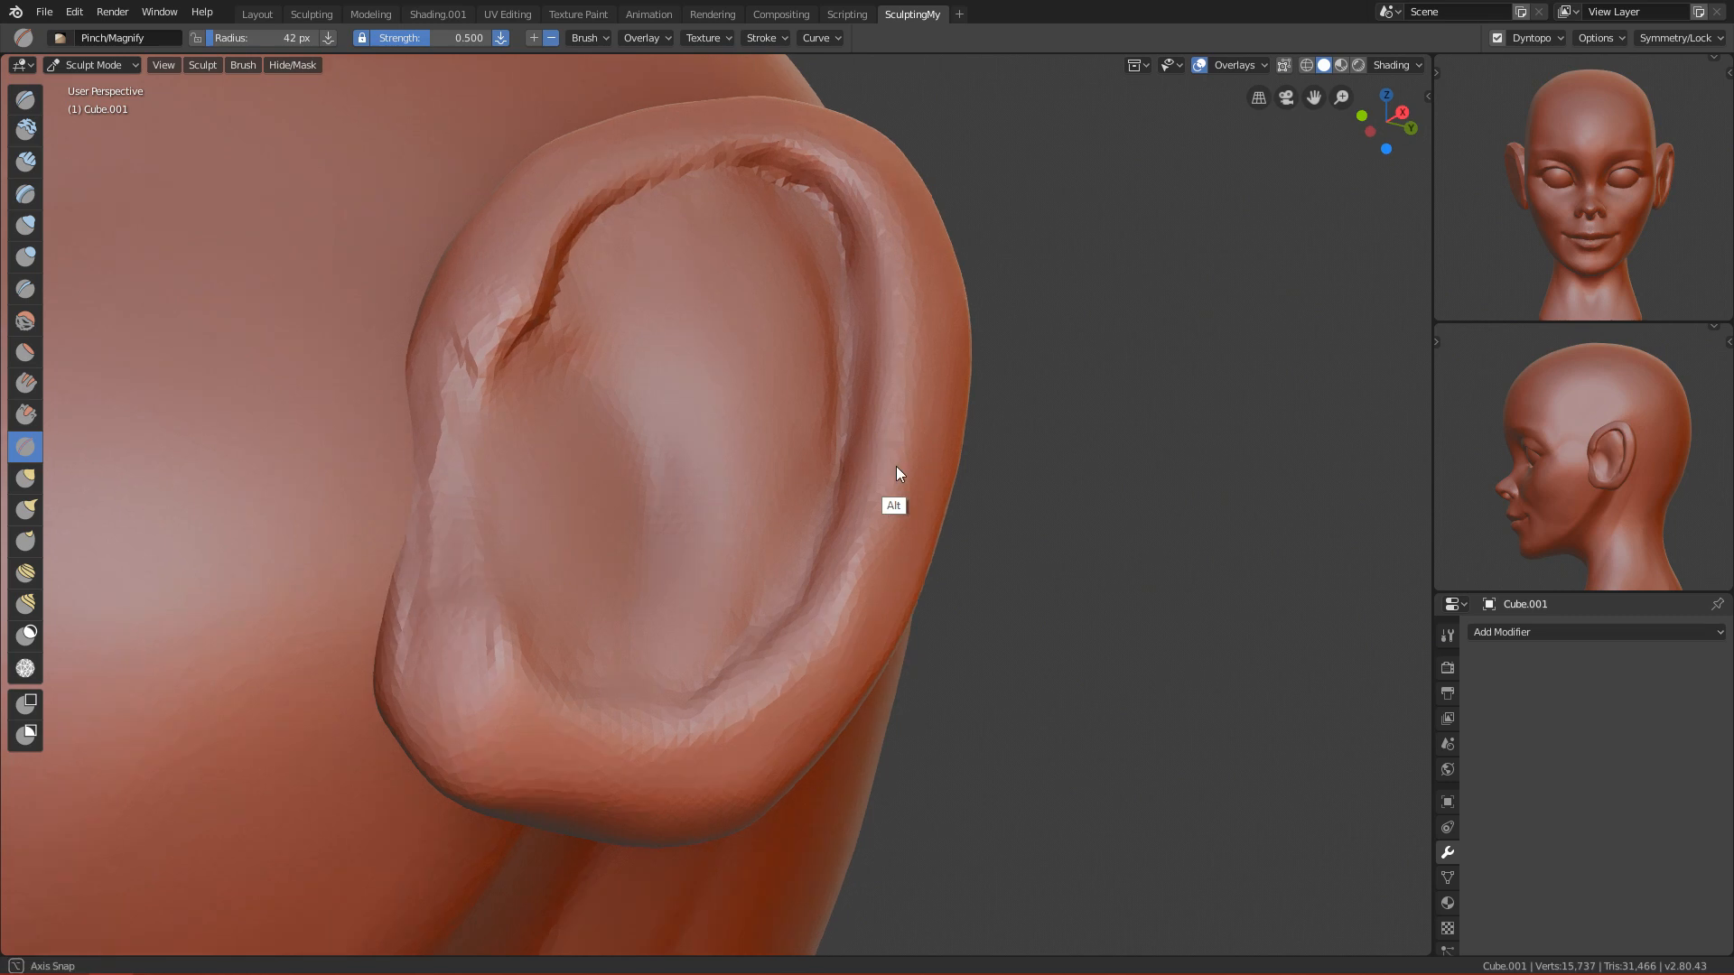
{"action": "left_click_drag", "start_coordinate": [890, 445], "coordinate": [911, 231], "text": "alt"}
{"action": "left_click_drag", "start_coordinate": [913, 365], "coordinate": [883, 333], "text": "alt"}
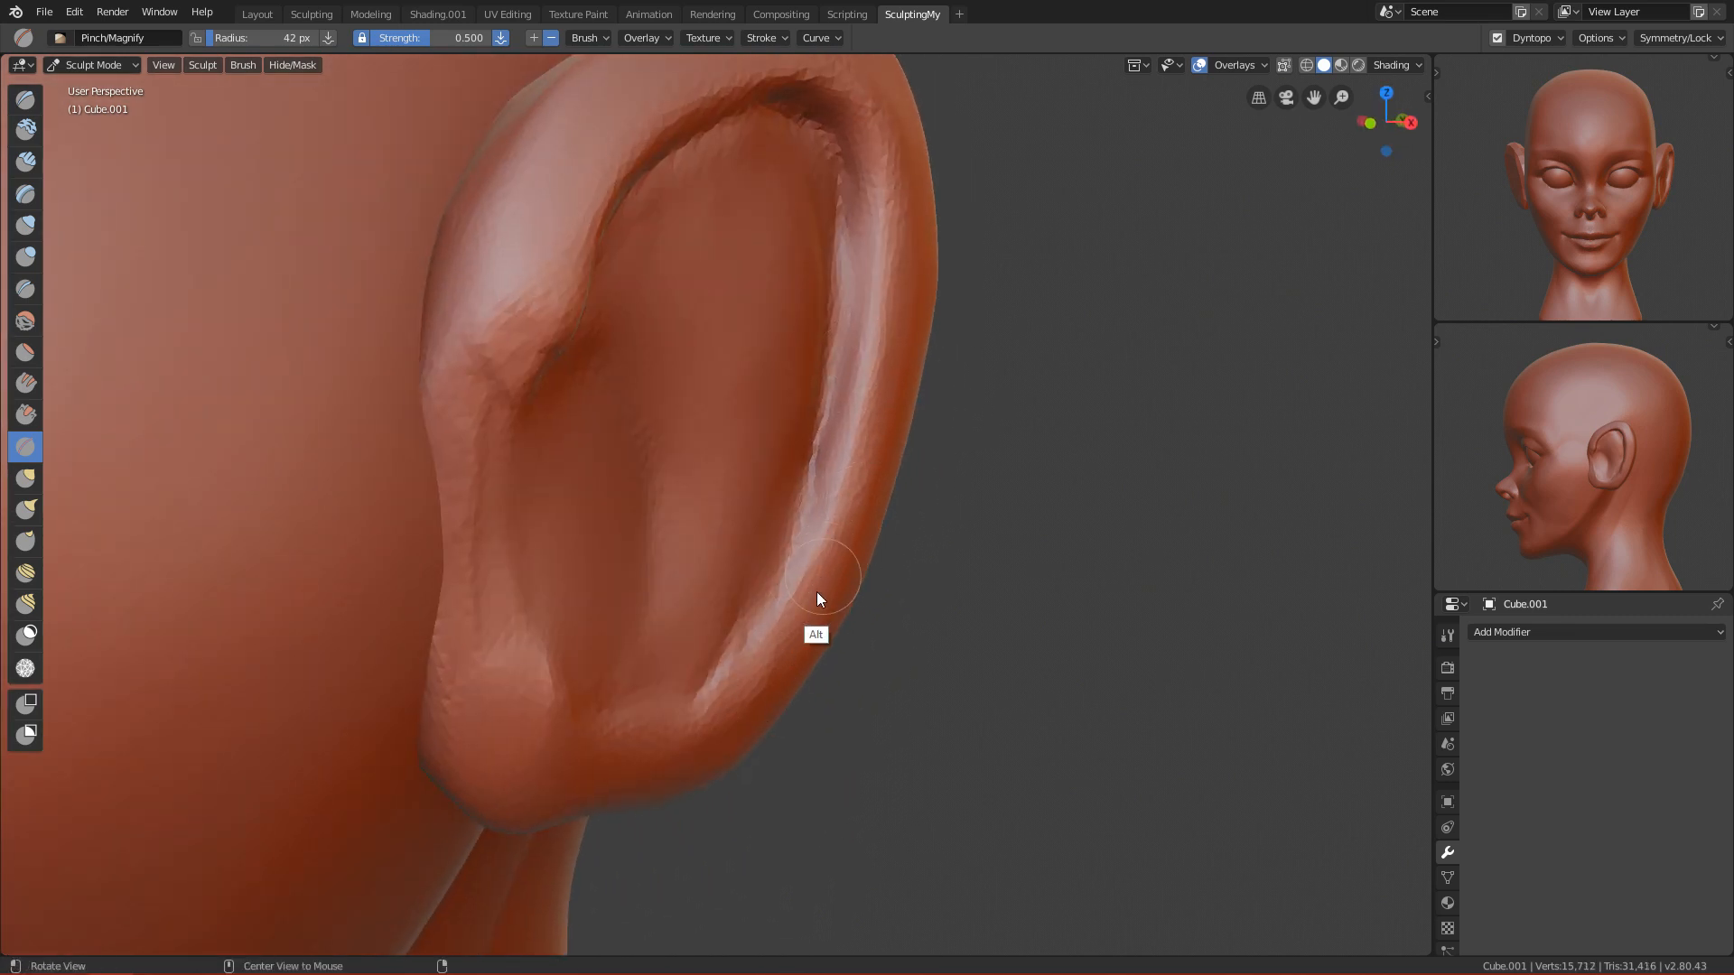
{"action": "left_click_drag", "start_coordinate": [816, 593], "coordinate": [786, 513], "text": "alt"}
{"action": "left_click_drag", "start_coordinate": [764, 641], "coordinate": [779, 667], "text": "alt"}
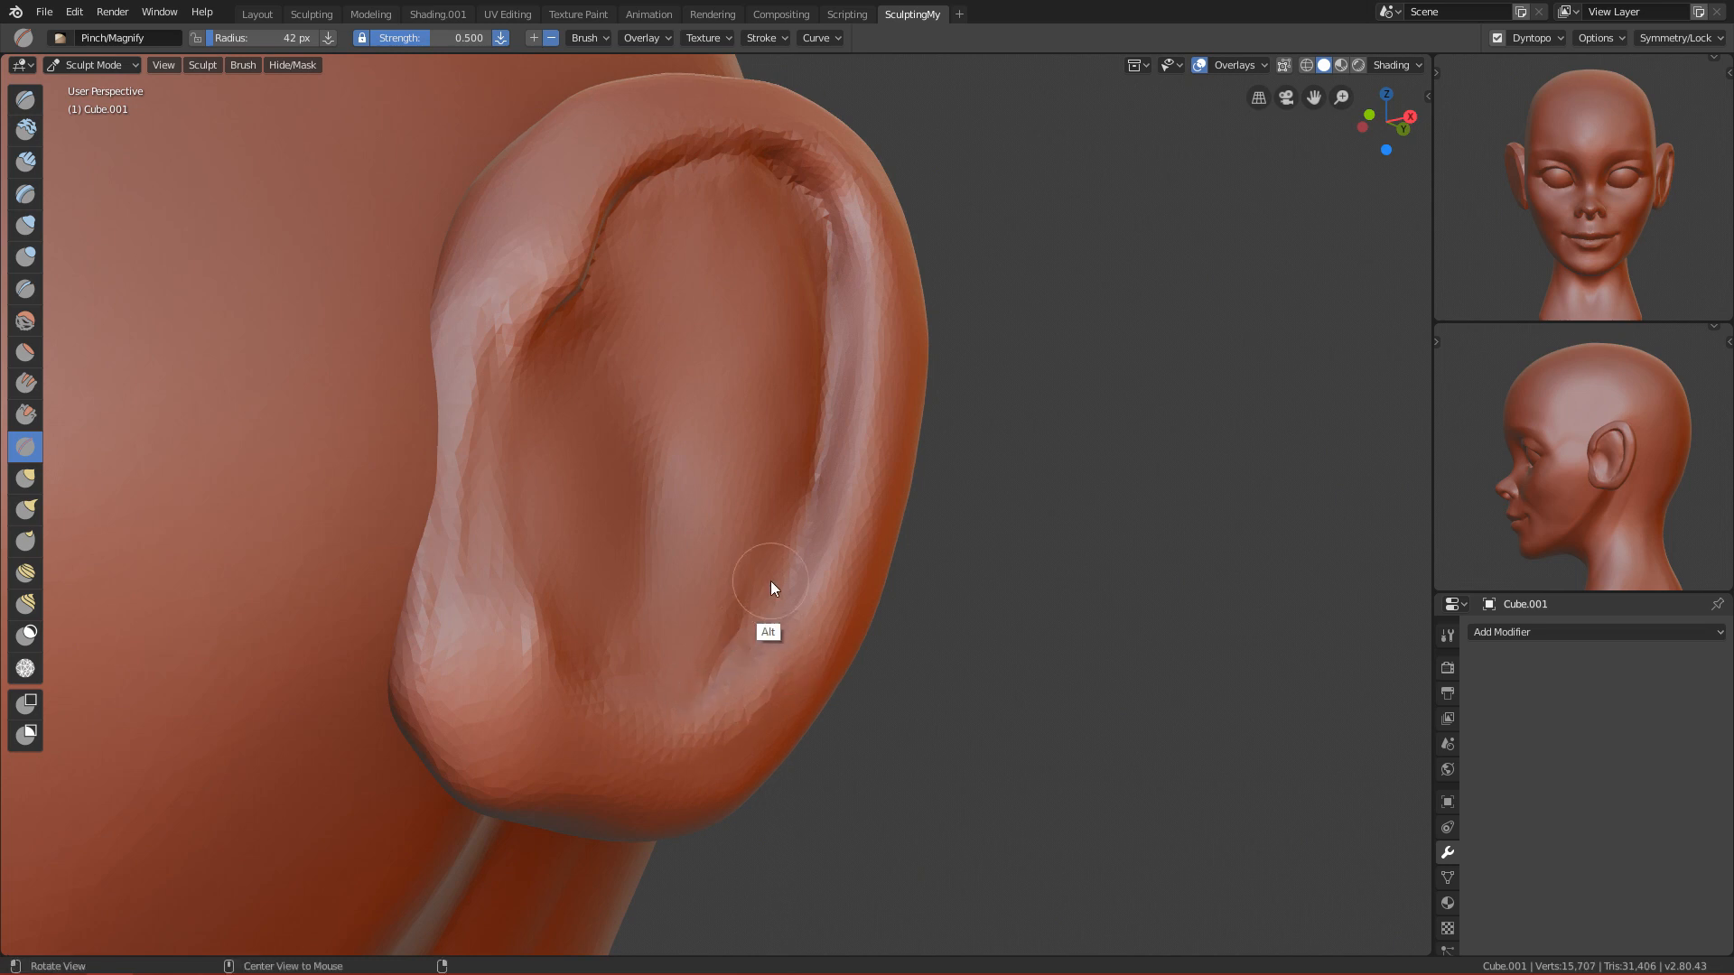
{"action": "left_click_drag", "start_coordinate": [772, 583], "coordinate": [785, 589], "text": "alt"}
{"action": "key", "text": "shift+c"}
{"action": "mouse_move", "coordinate": [666, 664]}
{"action": "left_mouse_down"}
{"action": "mouse_move", "coordinate": [905, 555]}
{"action": "mouse_move", "coordinate": [755, 735]}
{"action": "mouse_move", "coordinate": [841, 372]}
{"action": "left_mouse_up"}
Step: Nudge the ear's back rim slightly with the Grab brush
{"action": "key", "text": "g"}
{"action": "key", "text": "f"}
{"action": "left_click", "coordinate": [975, 397]}
{"action": "mouse_move", "coordinate": [945, 437]}
{"action": "left_mouse_down", "text": "ctrl+alt"}
{"action": "mouse_move", "coordinate": [944, 325]}
{"action": "mouse_move", "coordinate": [912, 415]}
{"action": "left_mouse_up", "text": "ctrl+alt"}
{"action": "key", "text": "f"}
{"action": "left_click", "coordinate": [1009, 332]}
{"action": "key", "text": "f"}
{"action": "left_click", "coordinate": [939, 366]}
{"action": "left_click_drag", "start_coordinate": [833, 373], "coordinate": [845, 373]}
Step: Taper the ear's lower back edge into the lobe with the Grab brush, reducing its radius to 182 px
{"action": "left_click_drag", "start_coordinate": [813, 736], "coordinate": [832, 450], "text": "alt+shift"}
{"action": "key", "text": "f"}
{"action": "left_click", "coordinate": [918, 418]}
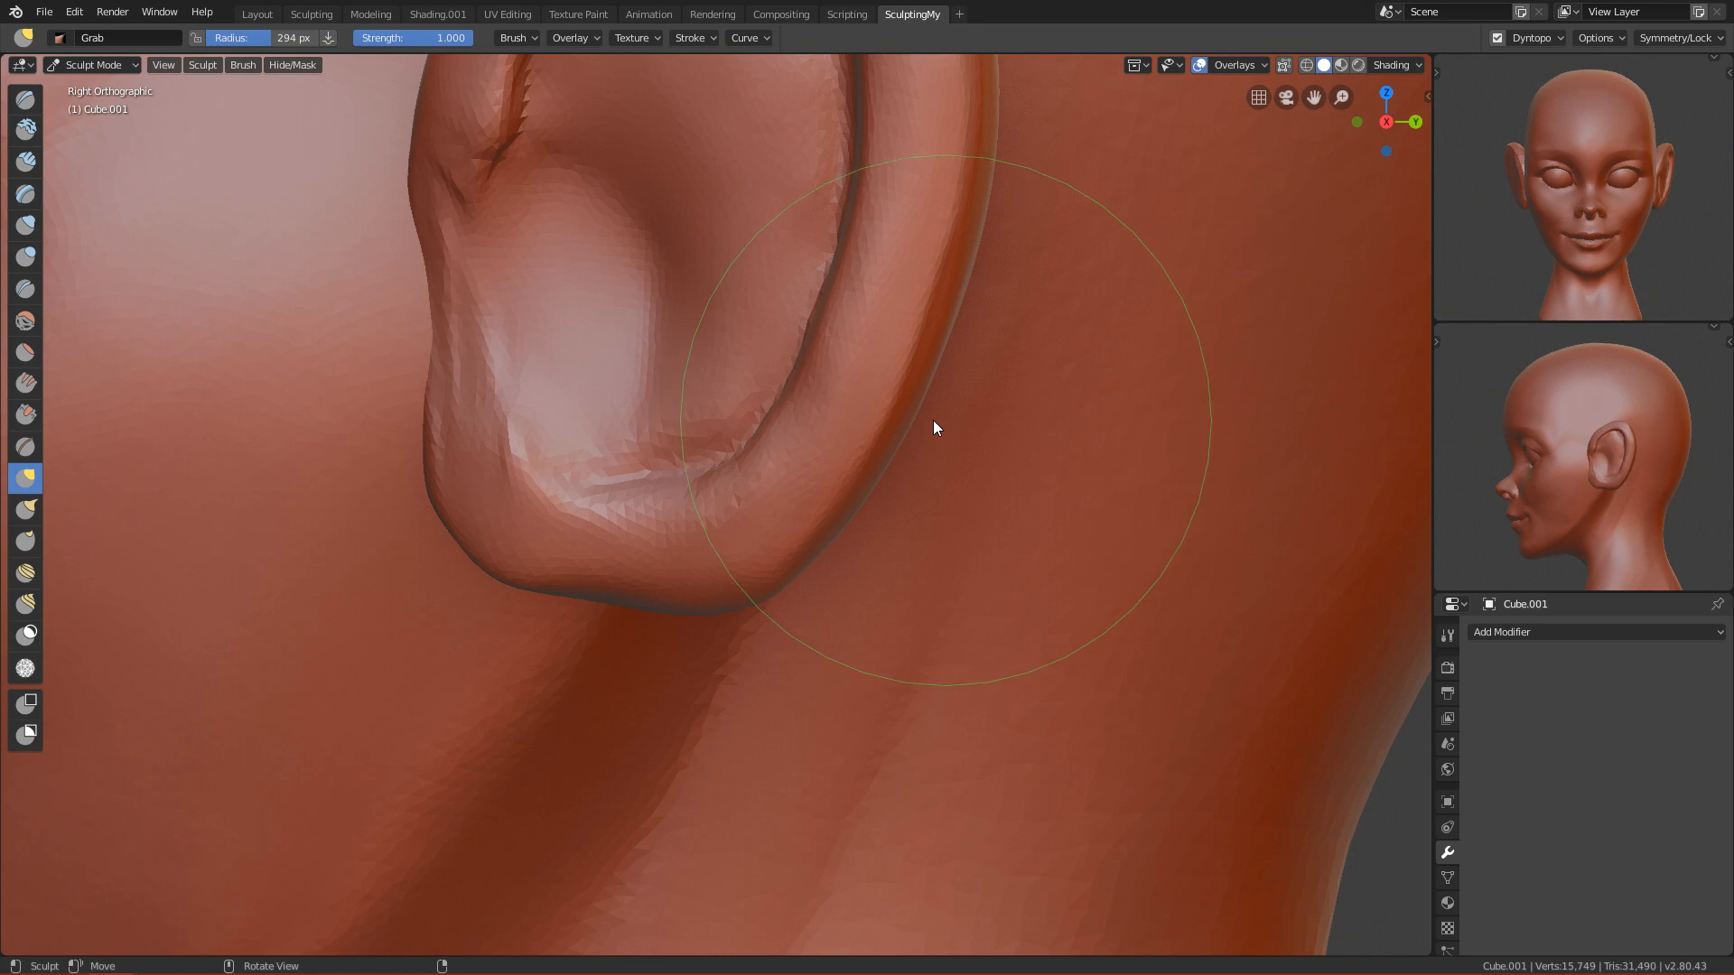
{"action": "key", "text": "f"}
{"action": "left_click", "coordinate": [832, 571]}
{"action": "key", "text": "f"}
{"action": "left_click", "coordinate": [870, 538]}
{"action": "mouse_move", "coordinate": [780, 539]}
{"action": "left_mouse_down"}
{"action": "mouse_move", "coordinate": [755, 479]}
{"action": "mouse_move", "coordinate": [808, 564]}
{"action": "mouse_move", "coordinate": [739, 659]}
{"action": "mouse_move", "coordinate": [793, 502]}
{"action": "mouse_move", "coordinate": [872, 399]}
{"action": "mouse_move", "coordinate": [853, 406]}
{"action": "left_mouse_up"}
{"action": "key", "text": "f"}
{"action": "left_click", "coordinate": [787, 409]}
{"action": "key", "text": "f"}
{"action": "left_click", "coordinate": [779, 394]}
{"action": "key", "text": "f"}
{"action": "left_click", "coordinate": [799, 289]}
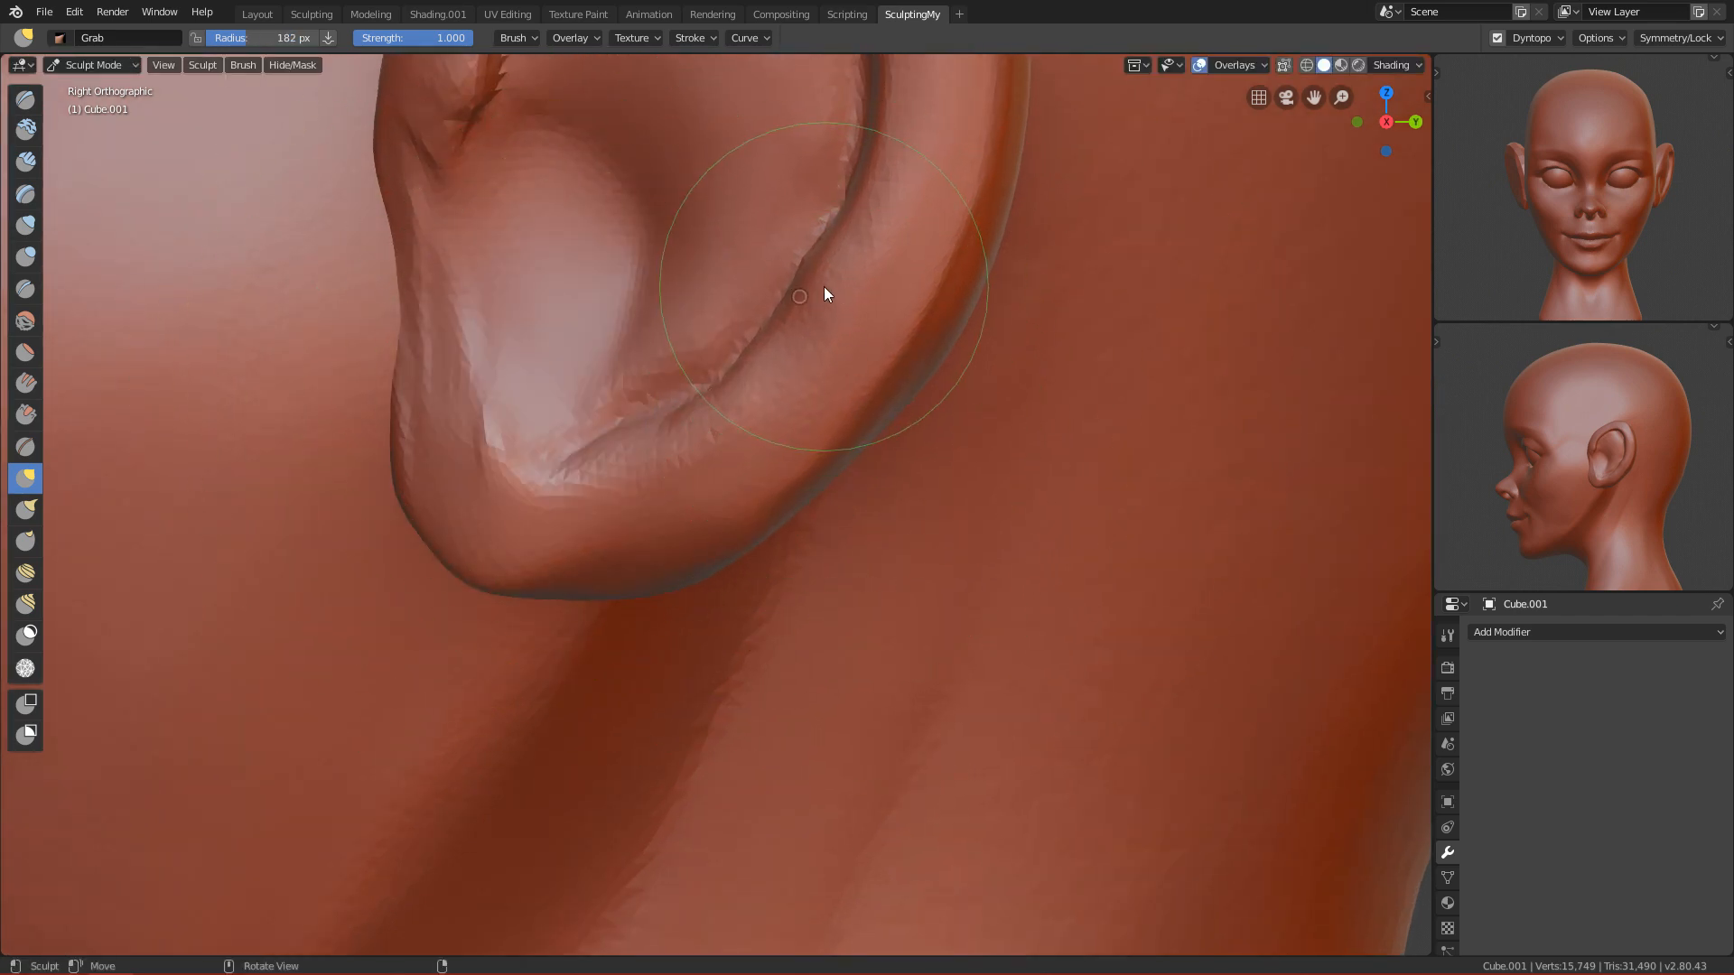
{"action": "mouse_move", "coordinate": [835, 273]}
{"action": "left_mouse_down", "text": "ctrl+alt"}
{"action": "mouse_move", "coordinate": [707, 589]}
{"action": "mouse_move", "coordinate": [626, 513]}
{"action": "left_mouse_up", "text": "ctrl+alt"}
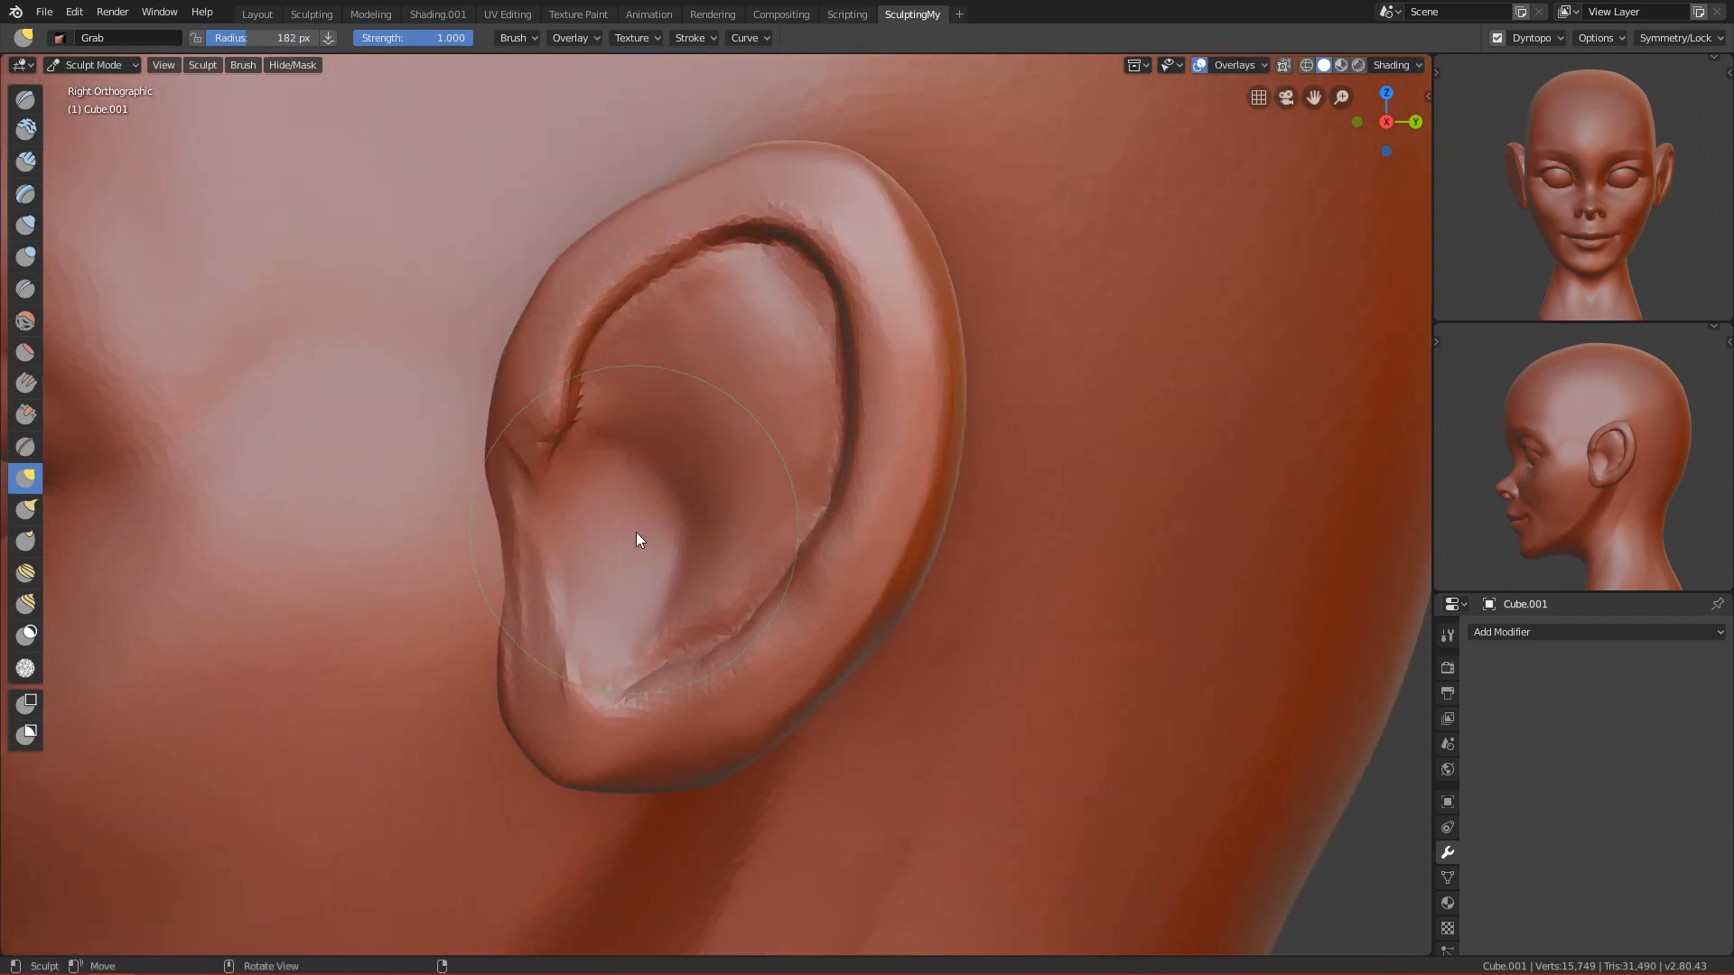
Step: Smooth the outer surface of the ear from behind with a 79 px brush
{"action": "left_click_drag", "start_coordinate": [935, 352], "coordinate": [712, 422], "text": "alt"}
{"action": "left_click_drag", "start_coordinate": [716, 252], "coordinate": [737, 342], "text": "alt"}
{"action": "key", "text": "f"}
{"action": "left_click", "coordinate": [684, 344]}
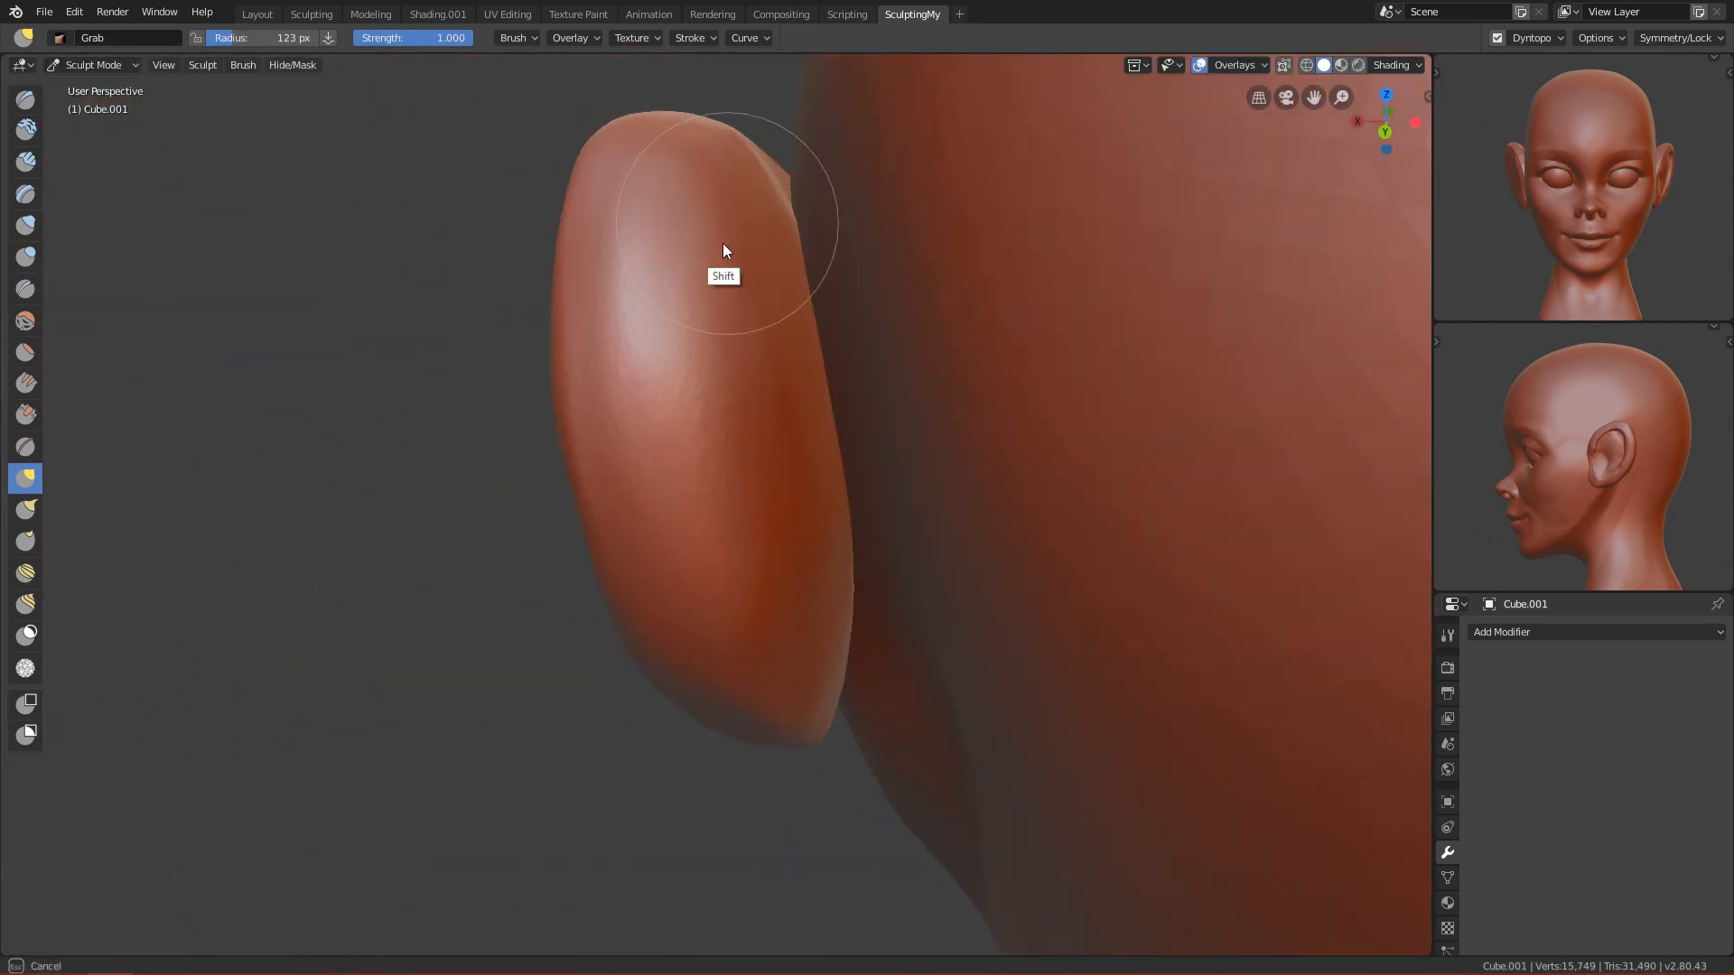
{"action": "left_click_drag", "start_coordinate": [661, 467], "coordinate": [631, 219], "text": "shift"}
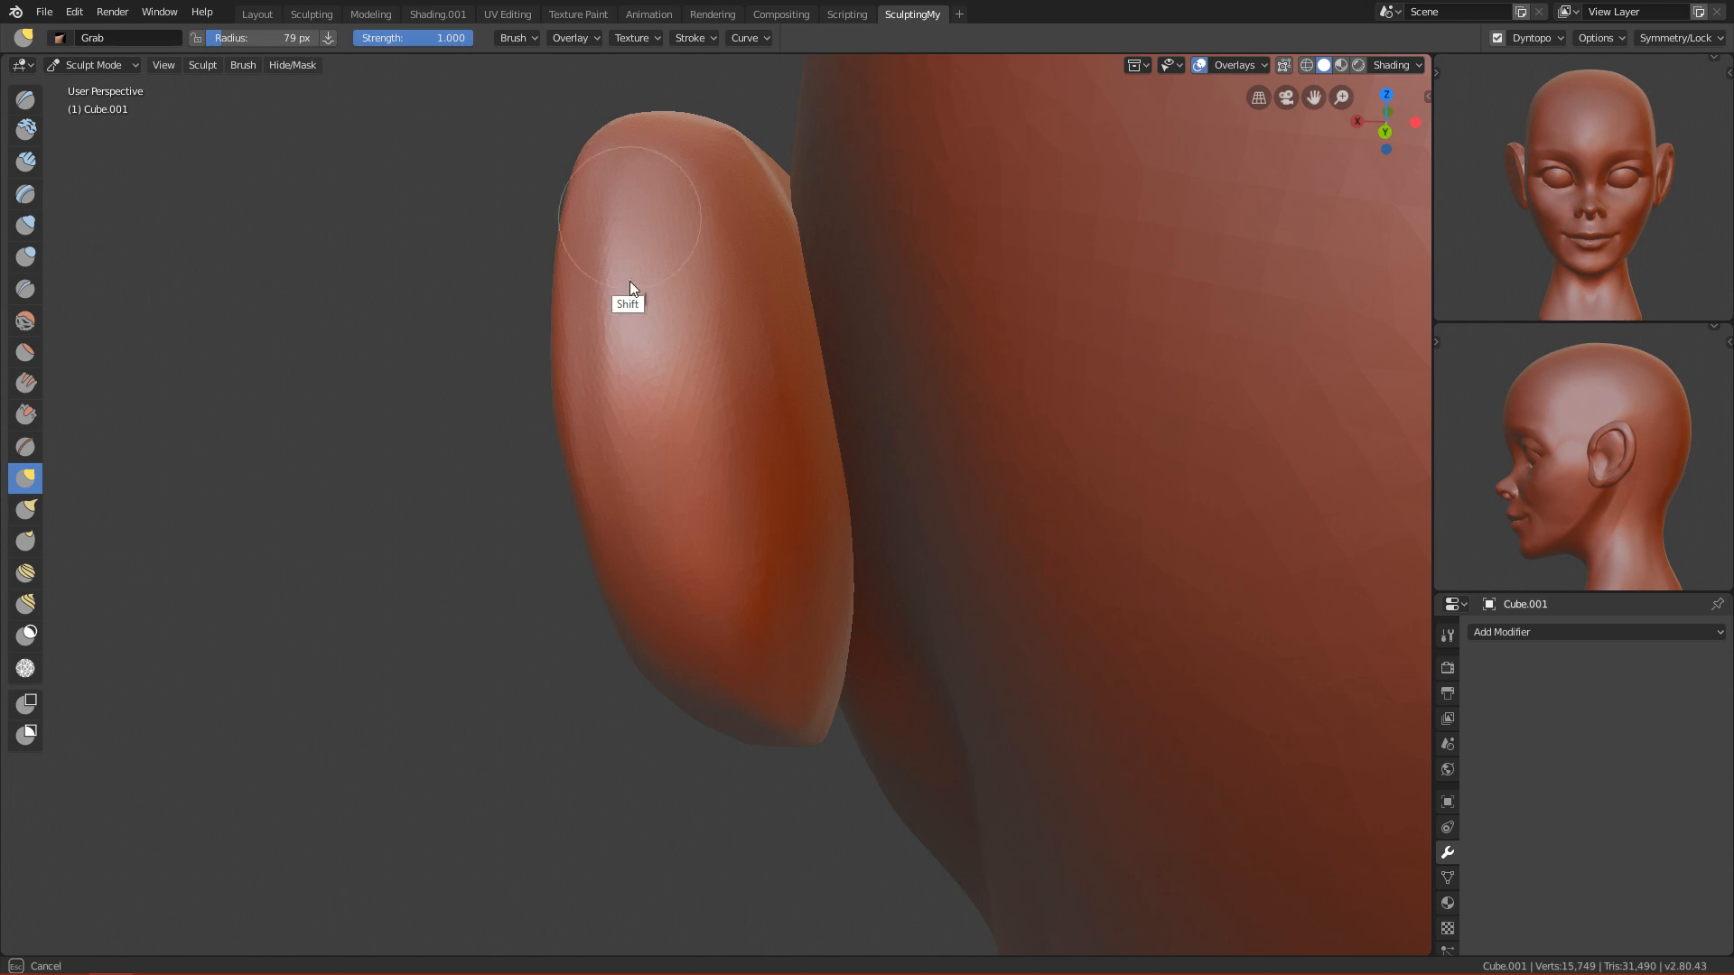
{"action": "mouse_move", "coordinate": [762, 446]}
{"action": "left_mouse_down", "text": "alt"}
{"action": "mouse_move", "coordinate": [696, 260]}
{"action": "mouse_move", "coordinate": [747, 194]}
{"action": "mouse_move", "coordinate": [784, 215]}
{"action": "mouse_move", "coordinate": [731, 375]}
{"action": "mouse_move", "coordinate": [751, 569]}
{"action": "mouse_move", "coordinate": [812, 388]}
{"action": "left_mouse_up", "text": "alt"}
{"action": "left_click_drag", "start_coordinate": [731, 507], "coordinate": [733, 465], "text": "shift"}
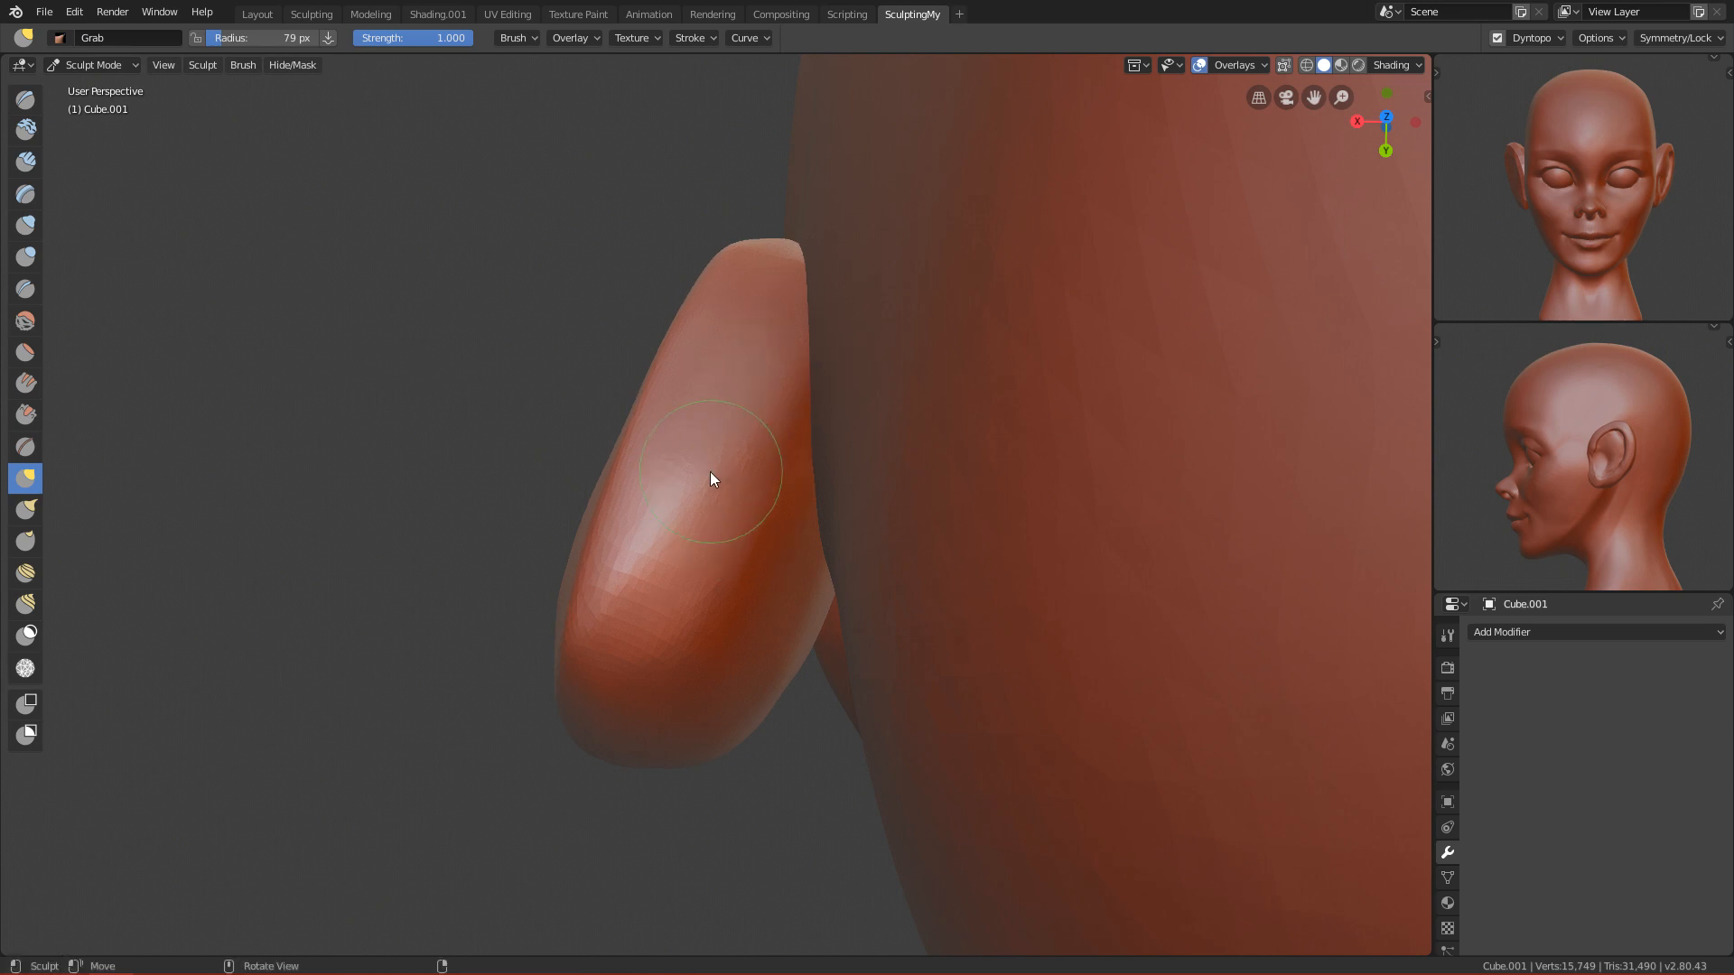
Step: Flatten the back surface of the ear with the Scrape/Peaks brush at 107 px radius
{"action": "key", "text": "shift+s"}
{"action": "mouse_move", "coordinate": [733, 609]}
{"action": "left_mouse_down", "text": "alt"}
{"action": "mouse_move", "coordinate": [718, 414]}
{"action": "mouse_move", "coordinate": [750, 414]}
{"action": "left_mouse_up", "text": "alt"}
{"action": "key", "text": "f"}
{"action": "left_click", "coordinate": [778, 611]}
{"action": "mouse_move", "coordinate": [813, 737]}
{"action": "left_mouse_down"}
{"action": "mouse_move", "coordinate": [627, 418]}
{"action": "mouse_move", "coordinate": [625, 379]}
{"action": "left_mouse_up"}
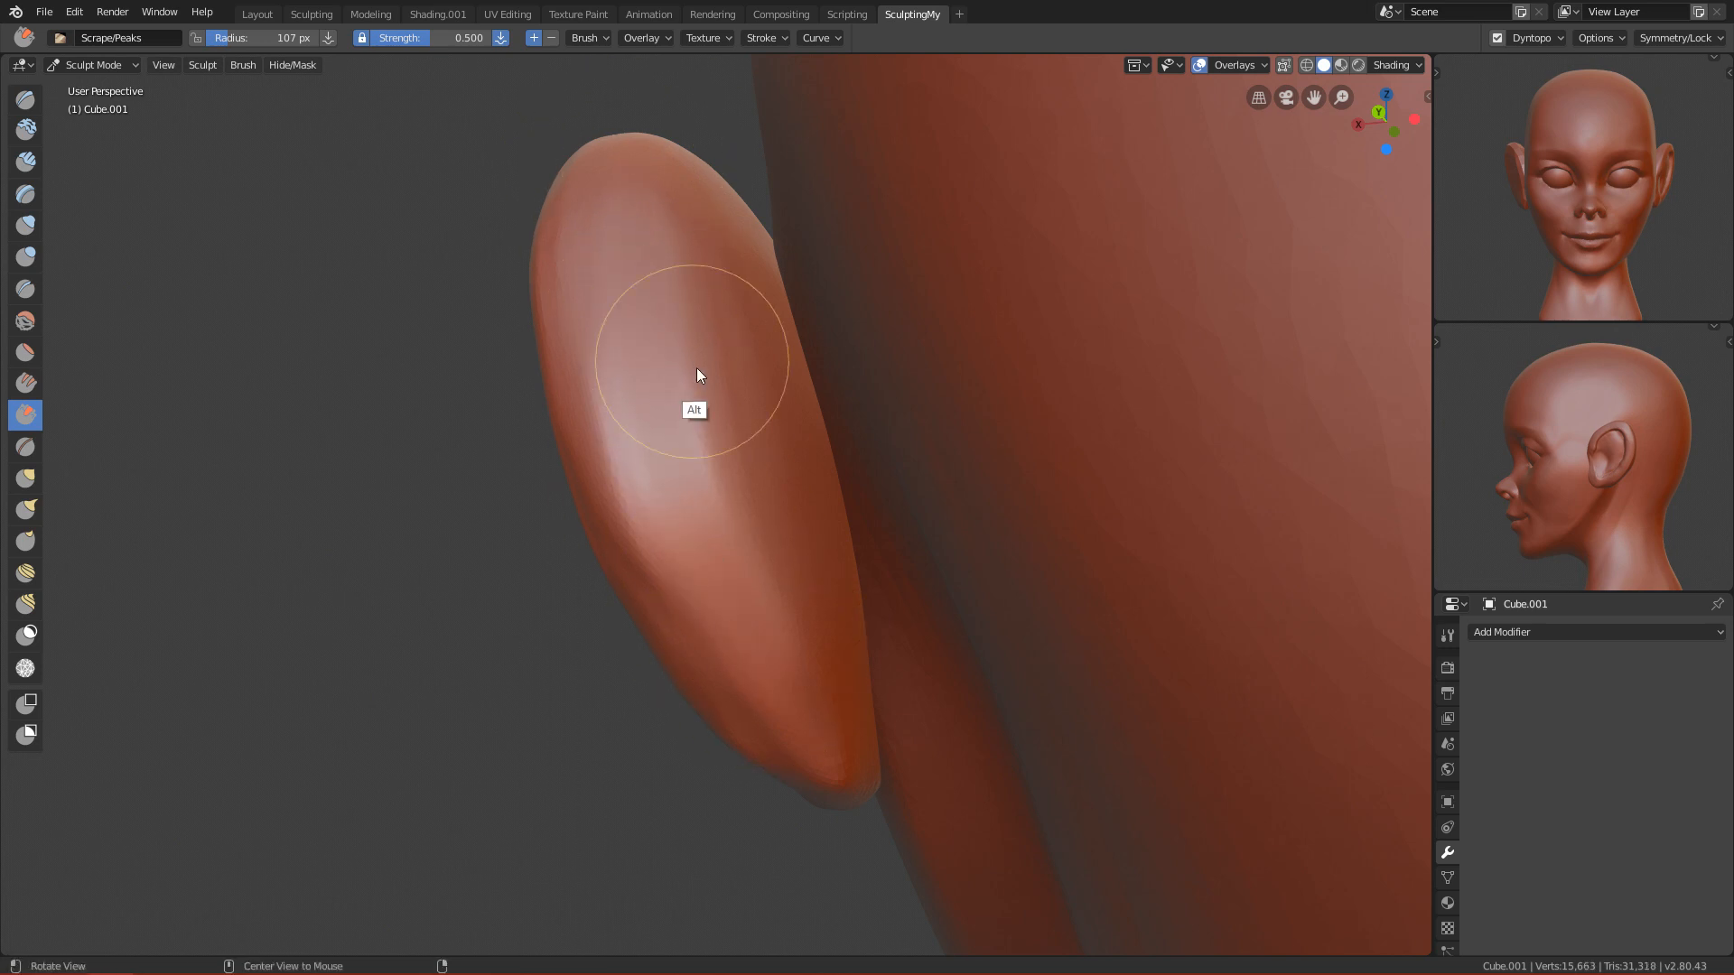
Step: Flatten the back of the ear from the lobe up to the upper rim with the Scrape/Peaks brush, reducing its radius
{"action": "left_click_drag", "start_coordinate": [723, 453], "coordinate": [711, 372], "text": "alt"}
{"action": "left_click_drag", "start_coordinate": [712, 706], "coordinate": [610, 179]}
{"action": "mouse_move", "coordinate": [696, 510]}
{"action": "left_mouse_down", "text": "alt"}
{"action": "mouse_move", "coordinate": [655, 288]}
{"action": "mouse_move", "coordinate": [686, 438]}
{"action": "left_mouse_up", "text": "alt"}
{"action": "key", "text": "f"}
{"action": "left_click", "coordinate": [677, 443]}
{"action": "left_click_drag", "start_coordinate": [686, 569], "coordinate": [641, 149]}
{"action": "left_click_drag", "start_coordinate": [730, 495], "coordinate": [732, 516], "text": "alt"}
{"action": "left_click_drag", "start_coordinate": [737, 632], "coordinate": [709, 316]}
Step: Scrape along the middle of the ear's back surface with the Scrape/Peaks brush at 87 px radius
{"action": "mouse_move", "coordinate": [697, 505]}
{"action": "left_mouse_down"}
{"action": "mouse_move", "coordinate": [709, 316]}
{"action": "mouse_move", "coordinate": [721, 432]}
{"action": "left_mouse_up"}
{"action": "key", "text": "f"}
{"action": "left_click", "coordinate": [713, 436]}
{"action": "left_click_drag", "start_coordinate": [707, 569], "coordinate": [647, 230]}
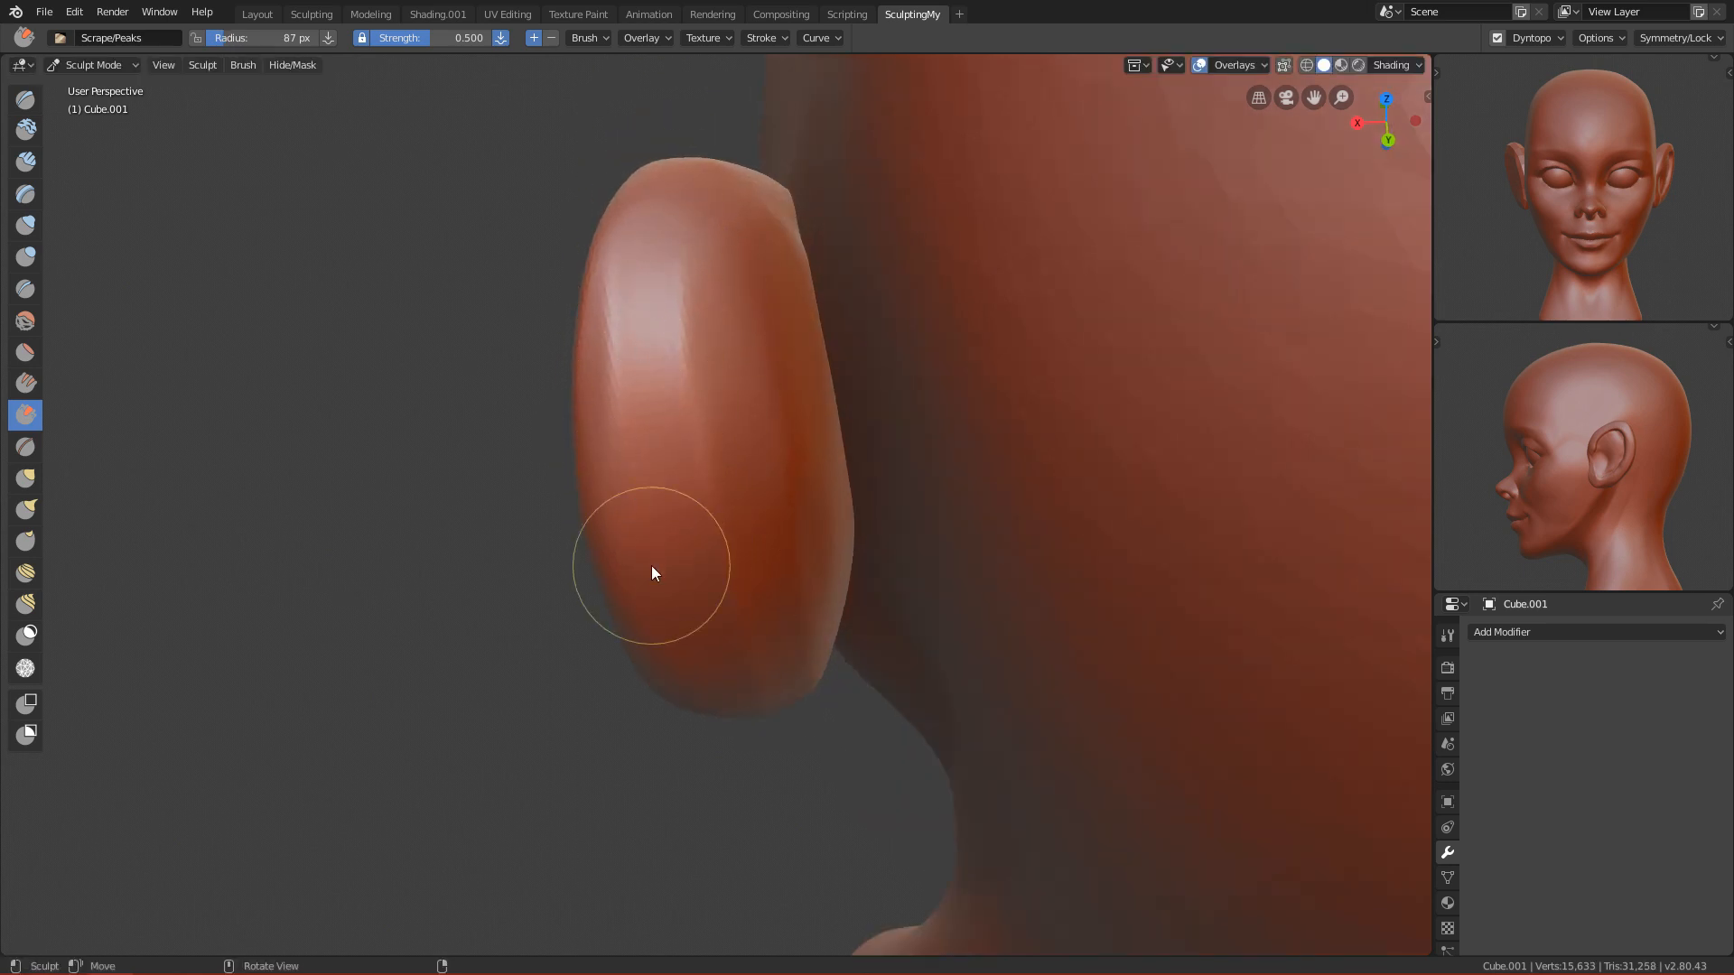
{"action": "mouse_move", "coordinate": [652, 565]}
{"action": "left_mouse_down"}
{"action": "mouse_move", "coordinate": [638, 495]}
{"action": "mouse_move", "coordinate": [677, 317]}
{"action": "left_mouse_up"}
Step: Smooth the scraped back surface of the ear down to the lobe
{"action": "mouse_move", "coordinate": [772, 658]}
{"action": "left_mouse_down", "text": "alt"}
{"action": "mouse_move", "coordinate": [744, 648]}
{"action": "mouse_move", "coordinate": [670, 461]}
{"action": "left_mouse_up", "text": "alt"}
{"action": "left_click_drag", "start_coordinate": [673, 262], "coordinate": [746, 680], "text": "shift"}
{"action": "mouse_move", "coordinate": [662, 534]}
{"action": "left_mouse_down", "text": "shift"}
{"action": "mouse_move", "coordinate": [766, 632]}
{"action": "mouse_move", "coordinate": [810, 461]}
{"action": "mouse_move", "coordinate": [900, 734]}
{"action": "left_mouse_up", "text": "shift"}
Step: Even out the ear's back and inner edge with the Scrape/Peaks brush, setting its radius to 73 px
{"action": "mouse_move", "coordinate": [862, 605]}
{"action": "left_mouse_down", "text": "alt"}
{"action": "mouse_move", "coordinate": [874, 490]}
{"action": "mouse_move", "coordinate": [852, 439]}
{"action": "left_mouse_up", "text": "alt"}
{"action": "left_click_drag", "start_coordinate": [825, 227], "coordinate": [876, 464]}
{"action": "key", "text": "f"}
{"action": "left_click", "coordinate": [903, 460]}
{"action": "mouse_move", "coordinate": [779, 424]}
{"action": "left_mouse_down"}
{"action": "mouse_move", "coordinate": [844, 638]}
{"action": "mouse_move", "coordinate": [836, 555]}
{"action": "left_mouse_up"}
{"action": "mouse_move", "coordinate": [835, 743]}
{"action": "left_mouse_down"}
{"action": "mouse_move", "coordinate": [798, 618]}
{"action": "mouse_move", "coordinate": [818, 668]}
{"action": "left_mouse_up"}
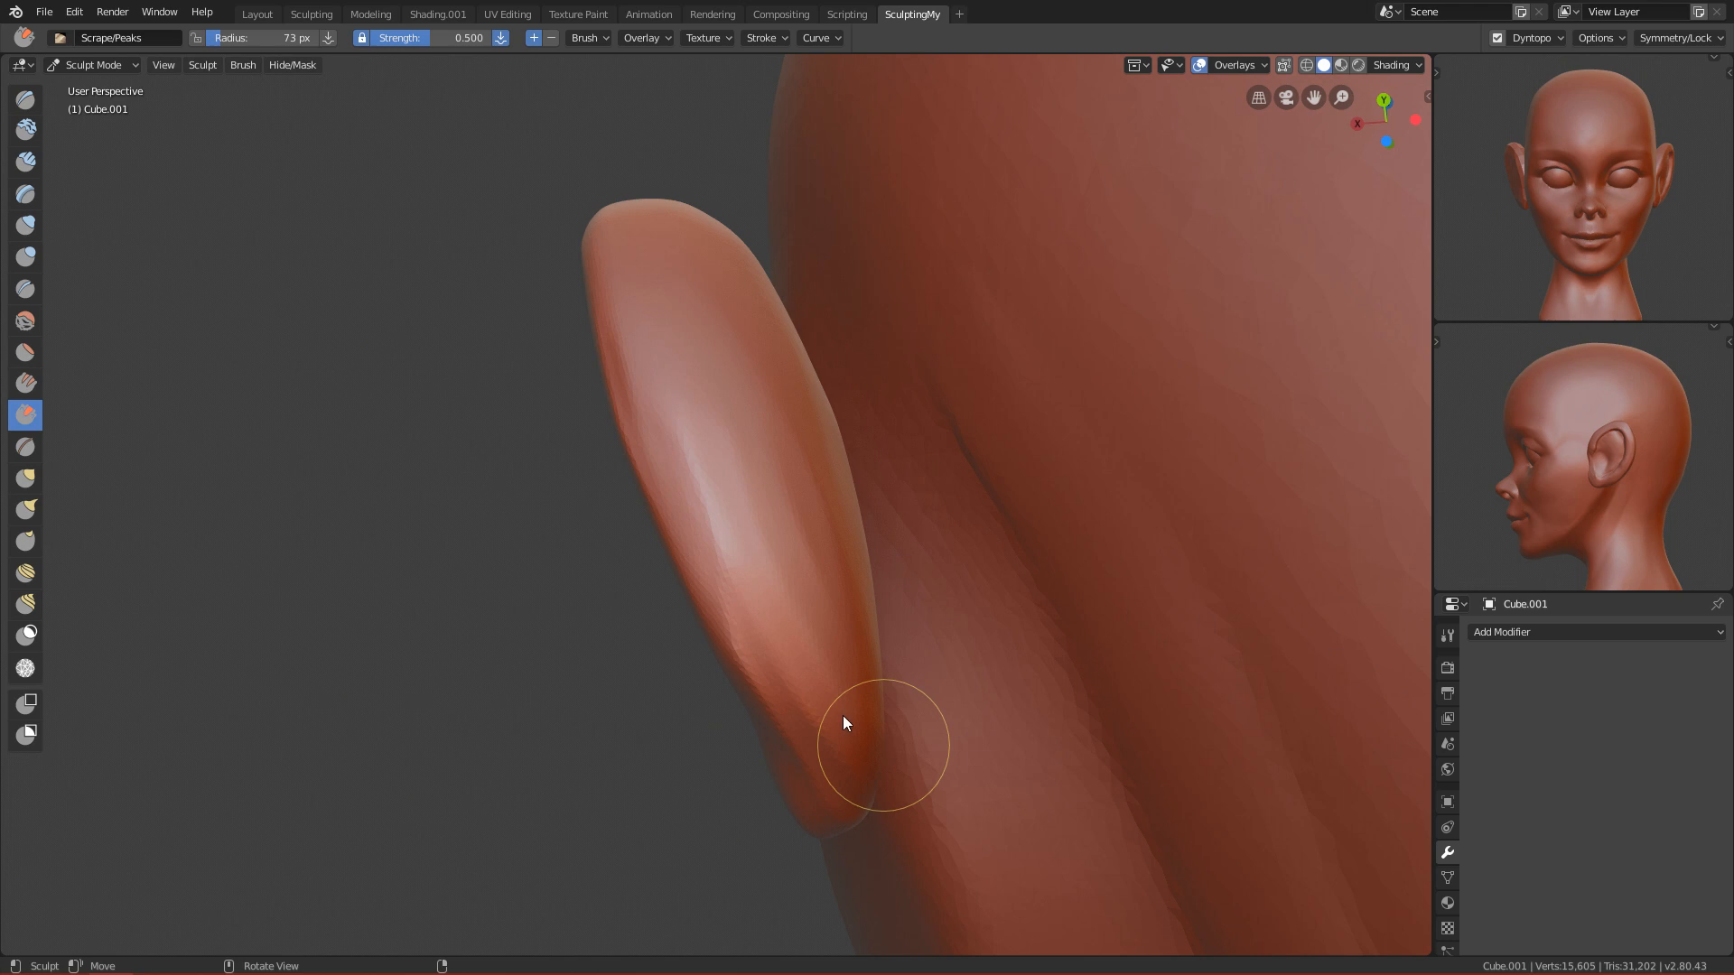
{"action": "mouse_move", "coordinate": [689, 471]}
{"action": "left_mouse_down"}
{"action": "mouse_move", "coordinate": [669, 296]}
{"action": "mouse_move", "coordinate": [794, 387]}
{"action": "mouse_move", "coordinate": [835, 461]}
{"action": "mouse_move", "coordinate": [818, 452]}
{"action": "left_mouse_up"}
{"action": "left_click_drag", "start_coordinate": [835, 507], "coordinate": [841, 518], "text": "alt"}
{"action": "left_click_drag", "start_coordinate": [832, 632], "coordinate": [750, 353]}
{"action": "left_click_drag", "start_coordinate": [835, 722], "coordinate": [744, 312]}
Step: Define the ear's lower outer edge with the Crease brush at 80 px radius, using its inverted effect
{"action": "mouse_move", "coordinate": [805, 528]}
{"action": "left_mouse_down", "text": "alt"}
{"action": "mouse_move", "coordinate": [869, 464]}
{"action": "mouse_move", "coordinate": [998, 604]}
{"action": "mouse_move", "coordinate": [971, 652]}
{"action": "mouse_move", "coordinate": [1116, 589]}
{"action": "left_mouse_up", "text": "alt"}
{"action": "mouse_move", "coordinate": [804, 676]}
{"action": "left_mouse_down", "text": "alt+shift"}
{"action": "mouse_move", "coordinate": [895, 500]}
{"action": "mouse_move", "coordinate": [842, 508]}
{"action": "mouse_move", "coordinate": [822, 437]}
{"action": "left_mouse_up", "text": "alt+shift"}
{"action": "key", "text": "shift+c"}
{"action": "left_click_drag", "start_coordinate": [793, 522], "coordinate": [780, 488], "text": "ctrl+alt"}
{"action": "key", "text": "f"}
{"action": "mouse_move", "coordinate": [626, 544]}
{"action": "left_mouse_down", "text": "ctrl"}
{"action": "mouse_move", "coordinate": [858, 506]}
{"action": "mouse_move", "coordinate": [782, 490]}
{"action": "mouse_move", "coordinate": [749, 518]}
{"action": "mouse_move", "coordinate": [804, 468]}
{"action": "left_mouse_up", "text": "ctrl"}
{"action": "left_click", "coordinate": [856, 507]}
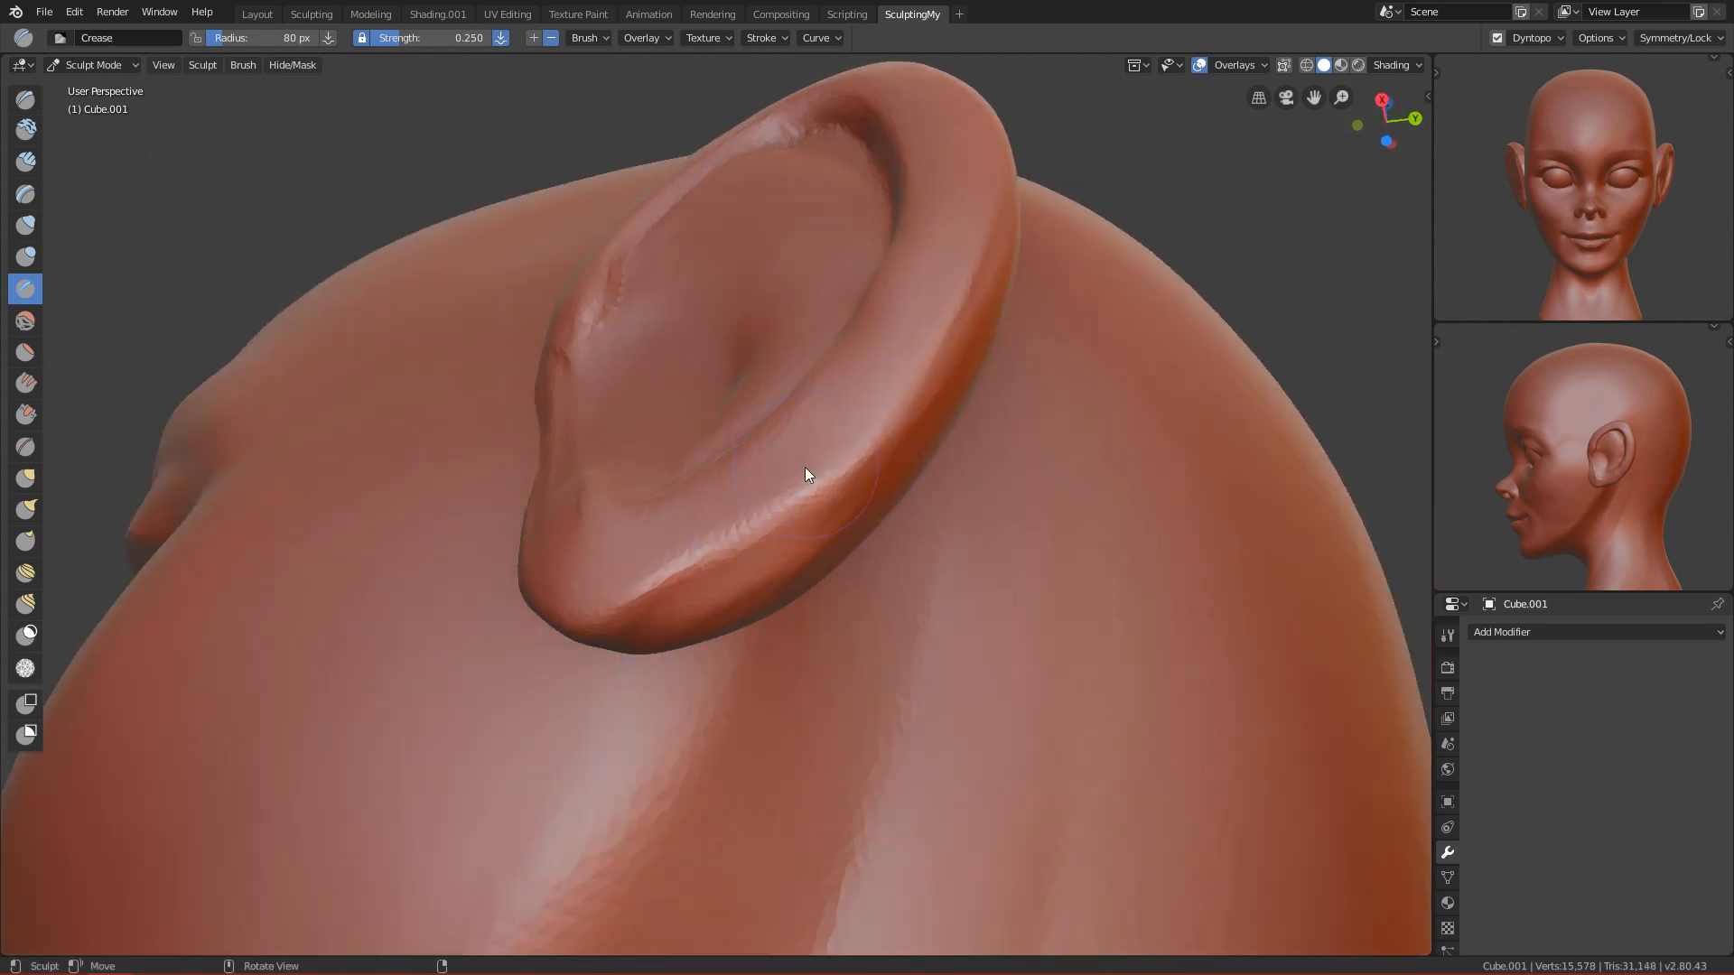
Step: Pull the ear's lower edge slightly downward just behind the lobe with the Grab brush
{"action": "left_click_drag", "start_coordinate": [818, 549], "coordinate": [757, 340], "text": "alt"}
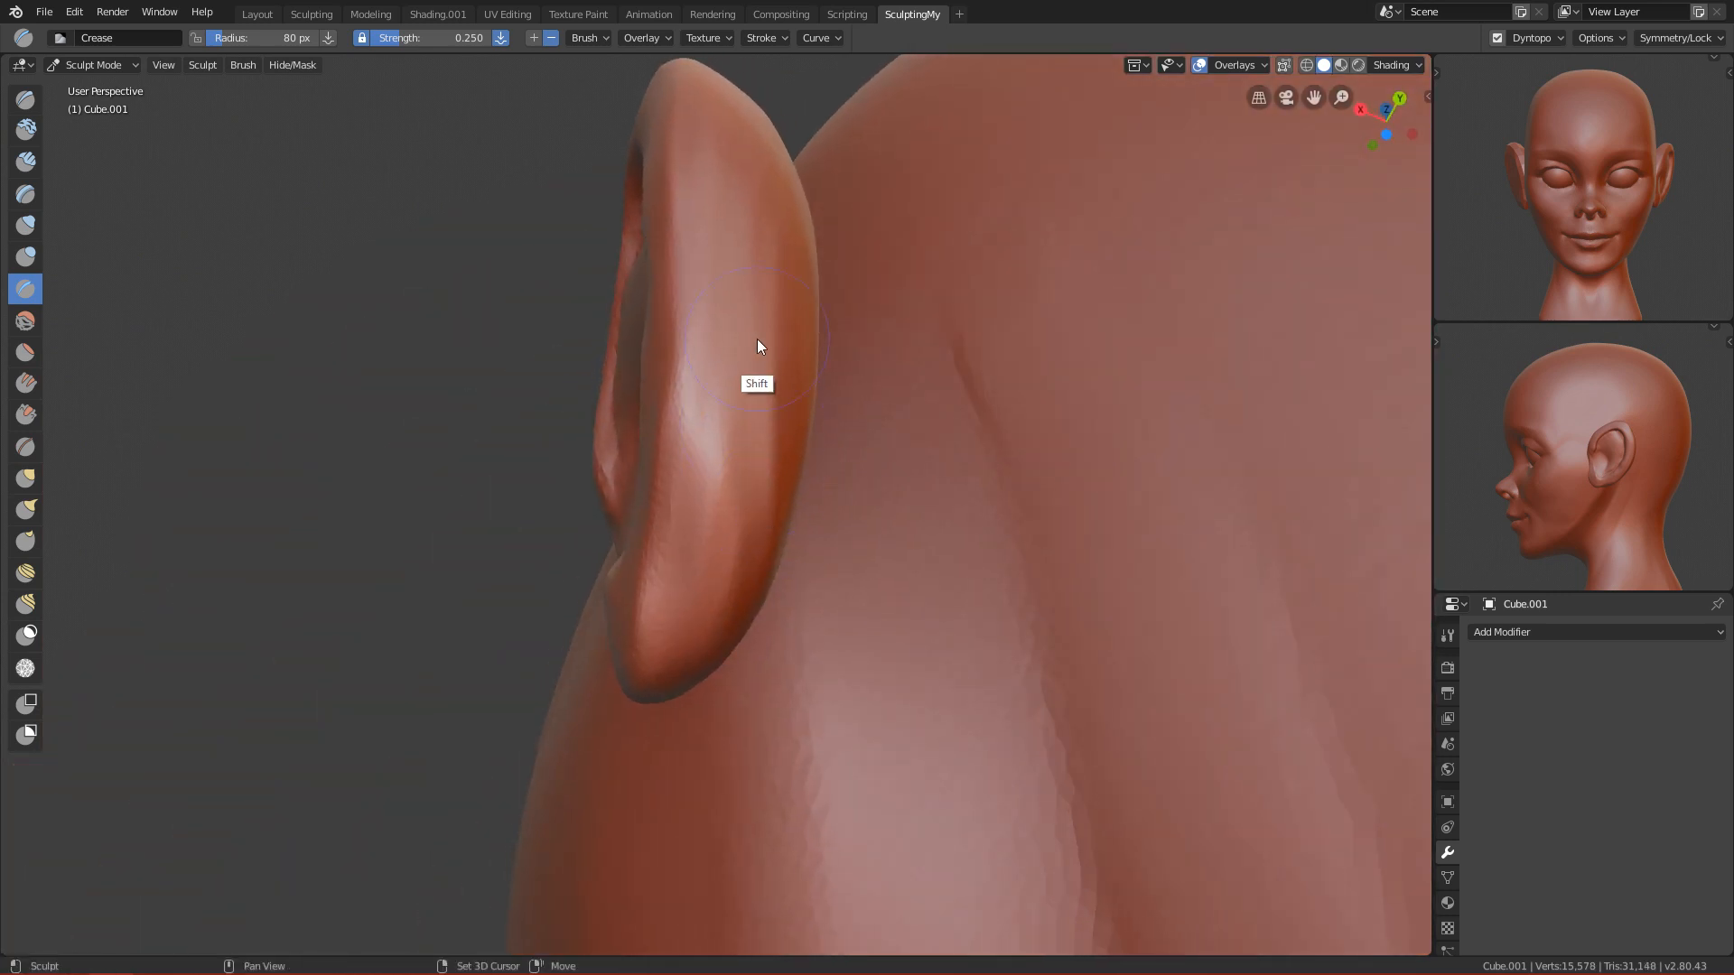
{"action": "left_click_drag", "start_coordinate": [714, 568], "coordinate": [762, 665], "text": "alt"}
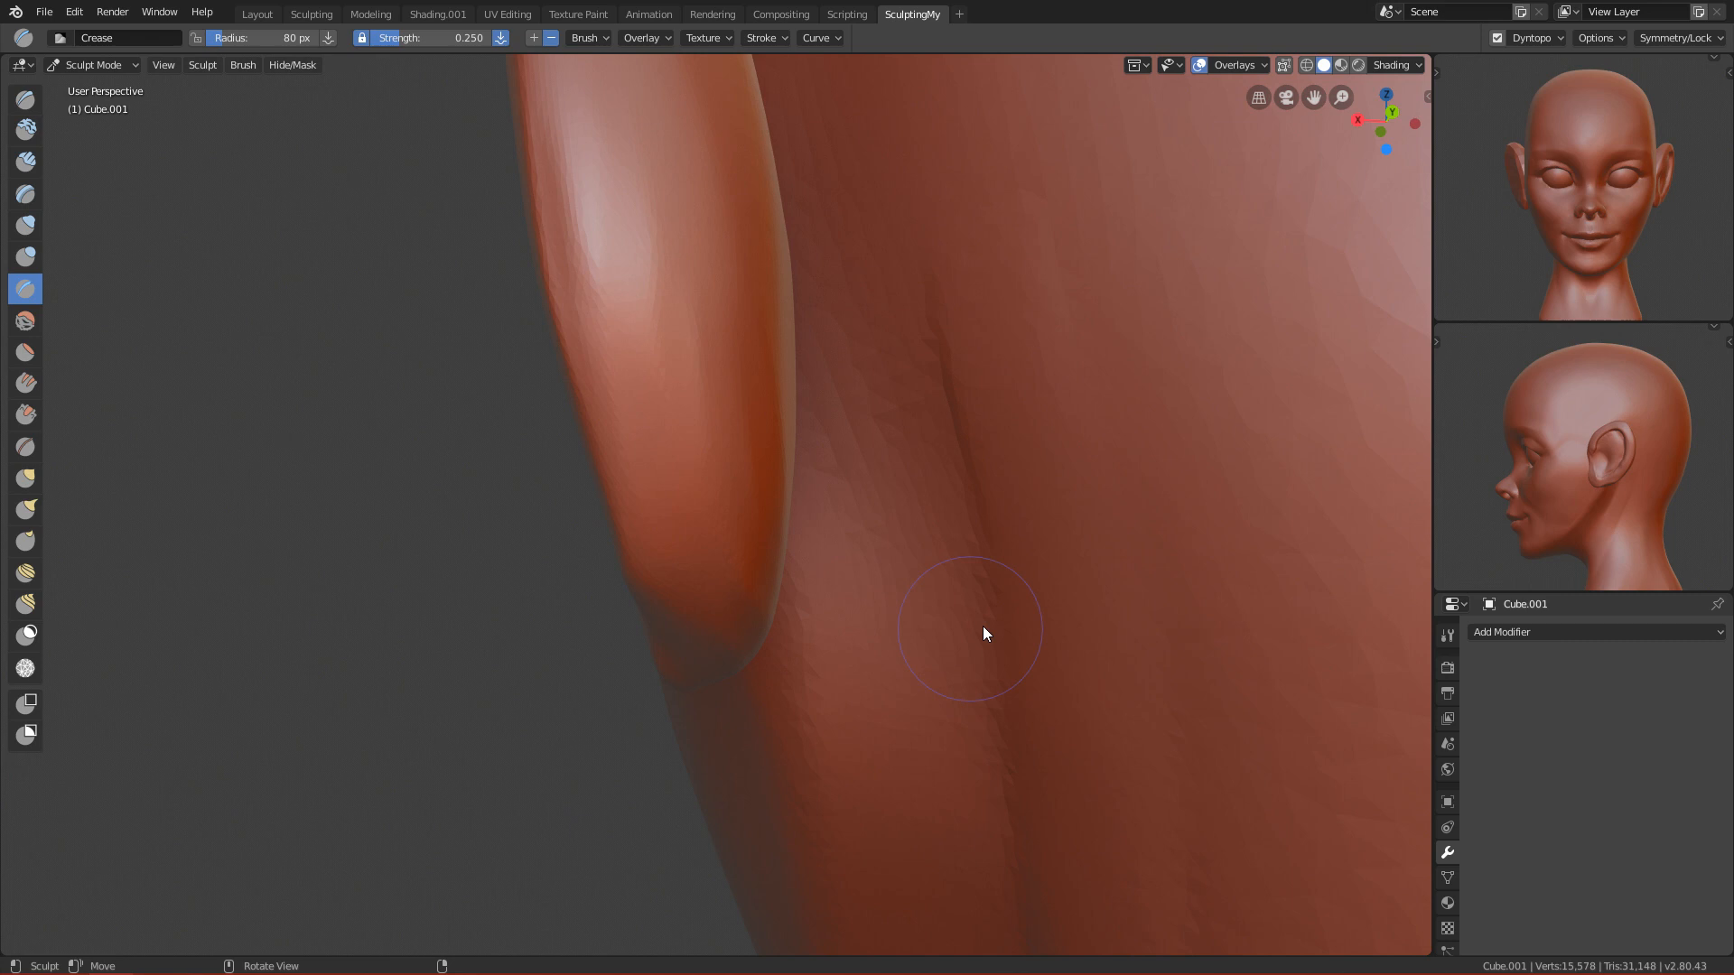
{"action": "left_click_drag", "start_coordinate": [982, 625], "coordinate": [923, 531], "text": "alt"}
{"action": "left_click_drag", "start_coordinate": [752, 593], "coordinate": [1260, 553], "text": "alt"}
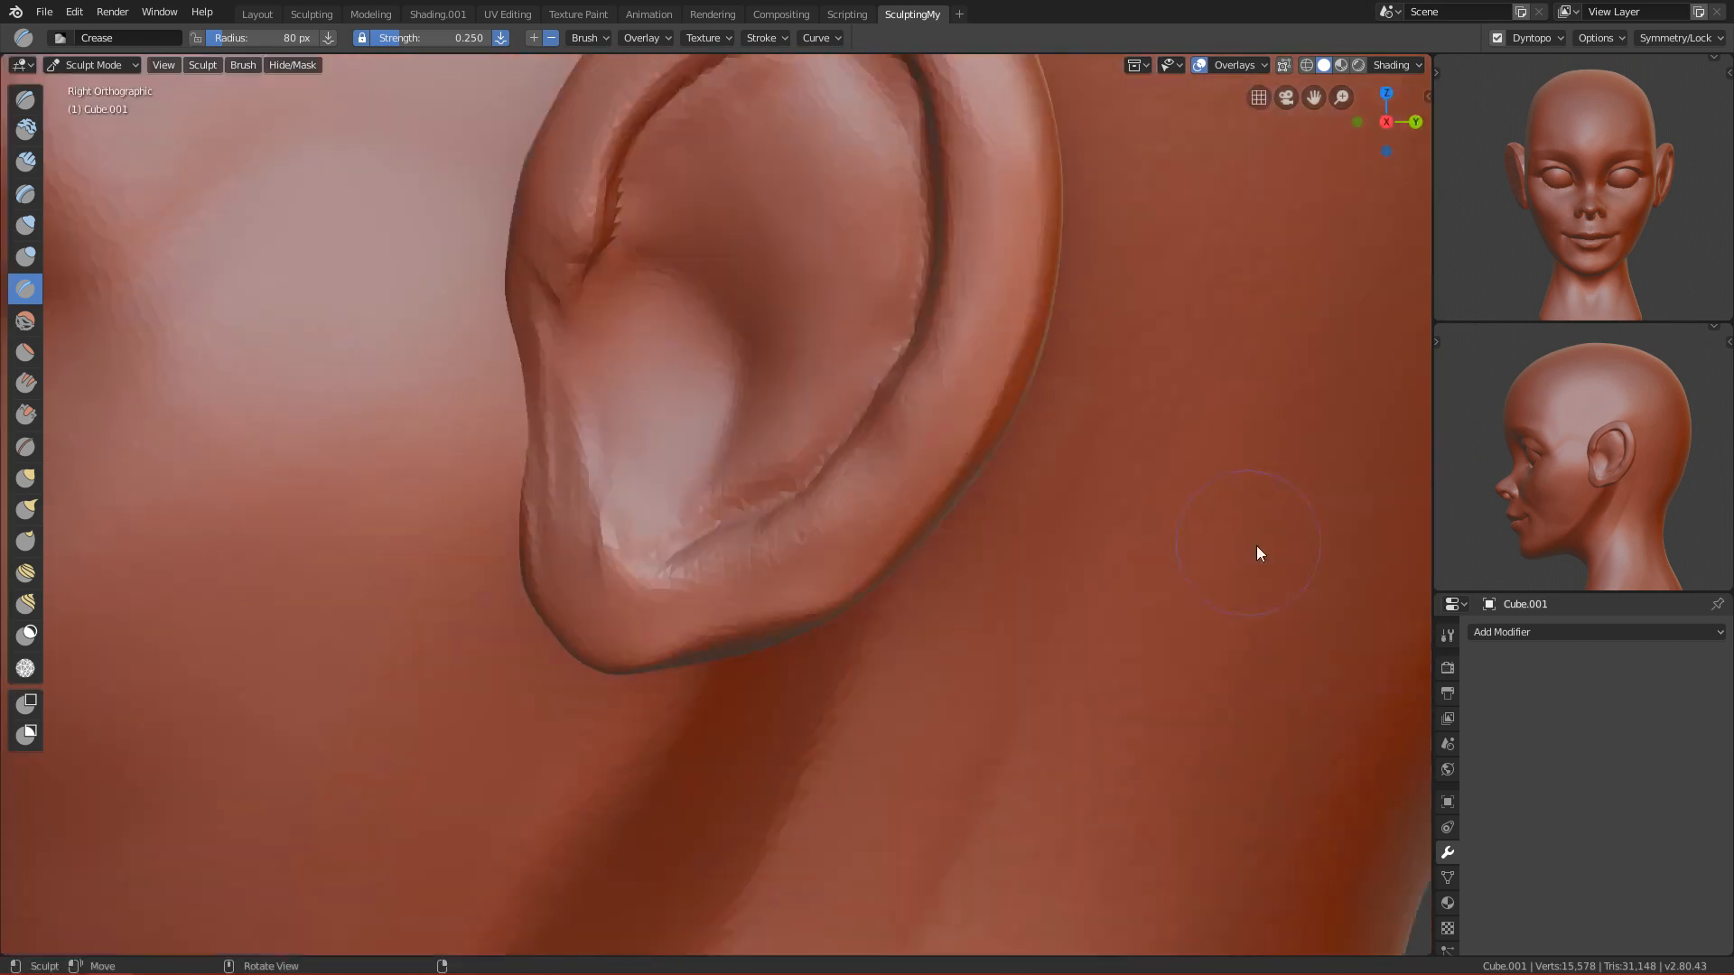
{"action": "scroll", "coordinate": [772, 686], "scroll_direction": "up", "scroll_amount": 1}
{"action": "key", "text": "g"}
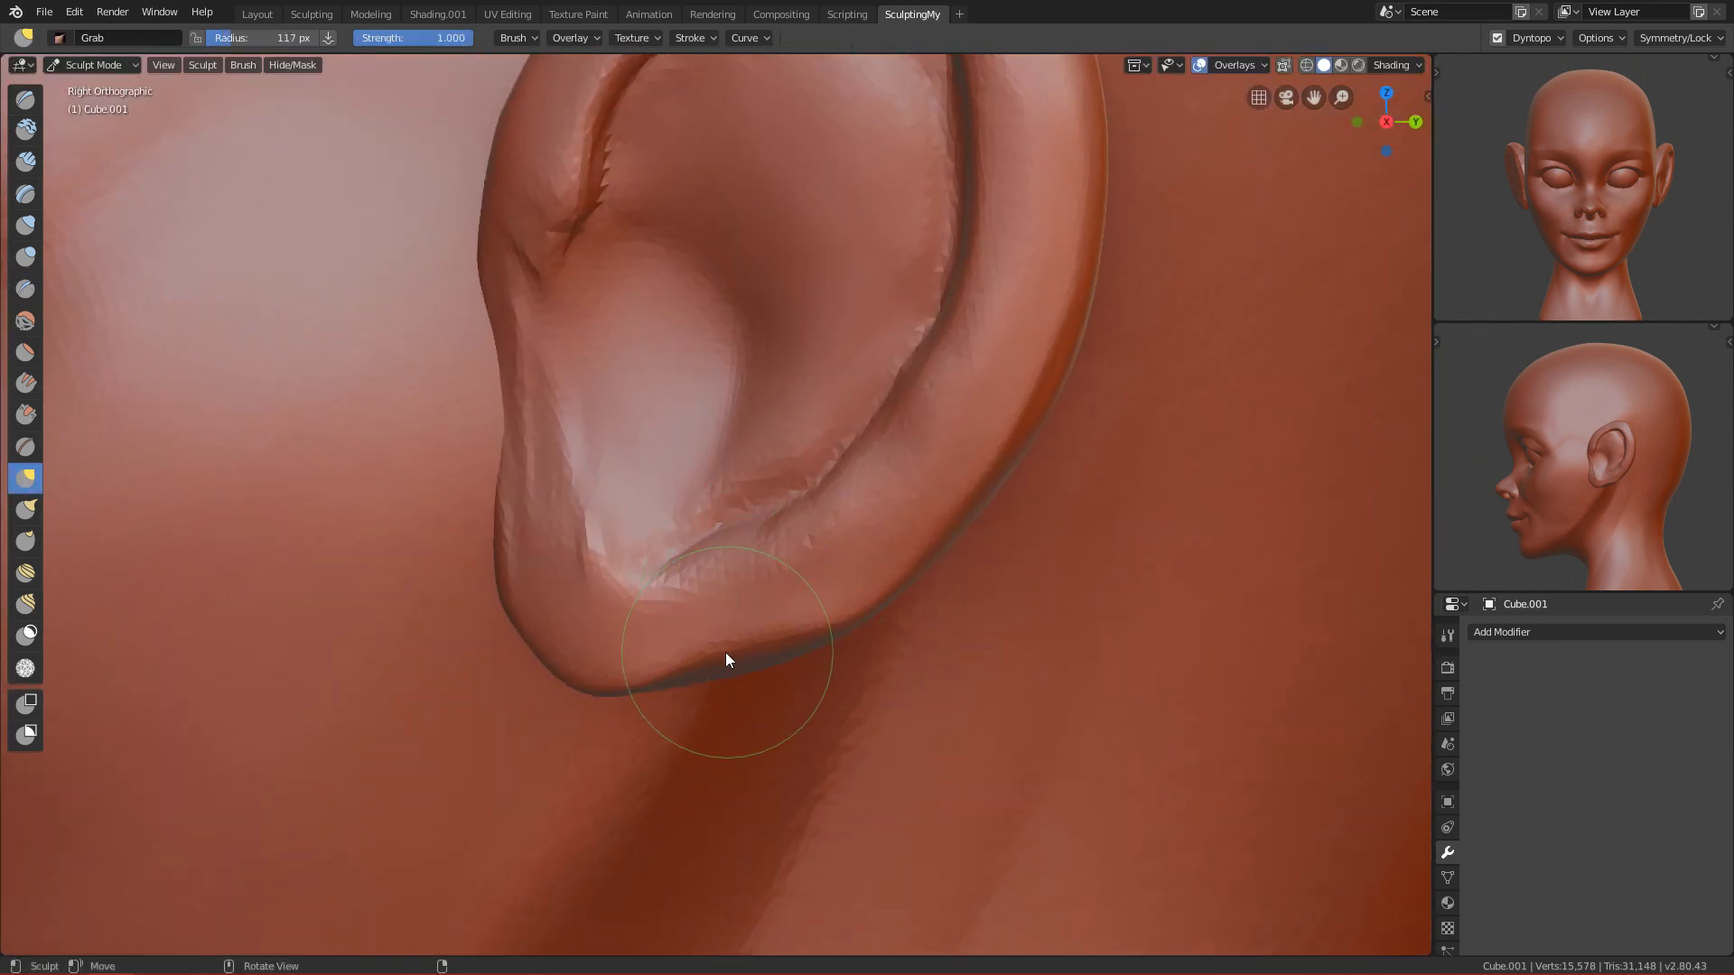
{"action": "key", "text": "f"}
{"action": "left_click_drag", "start_coordinate": [729, 658], "coordinate": [685, 683]}
{"action": "left_click", "coordinate": [777, 650]}
{"action": "left_click_drag", "start_coordinate": [778, 642], "coordinate": [779, 658]}
{"action": "mouse_move", "coordinate": [778, 658]}
{"action": "middle_mouse_down"}
{"action": "mouse_move", "coordinate": [765, 618]}
{"action": "mouse_move", "coordinate": [789, 630]}
{"action": "mouse_move", "coordinate": [789, 549]}
{"action": "middle_mouse_up"}
Step: Sharpen the ear's lower outer edge behind the lobe with the Pinch/Magnify brush at 34 px radius
{"action": "key", "text": "p"}
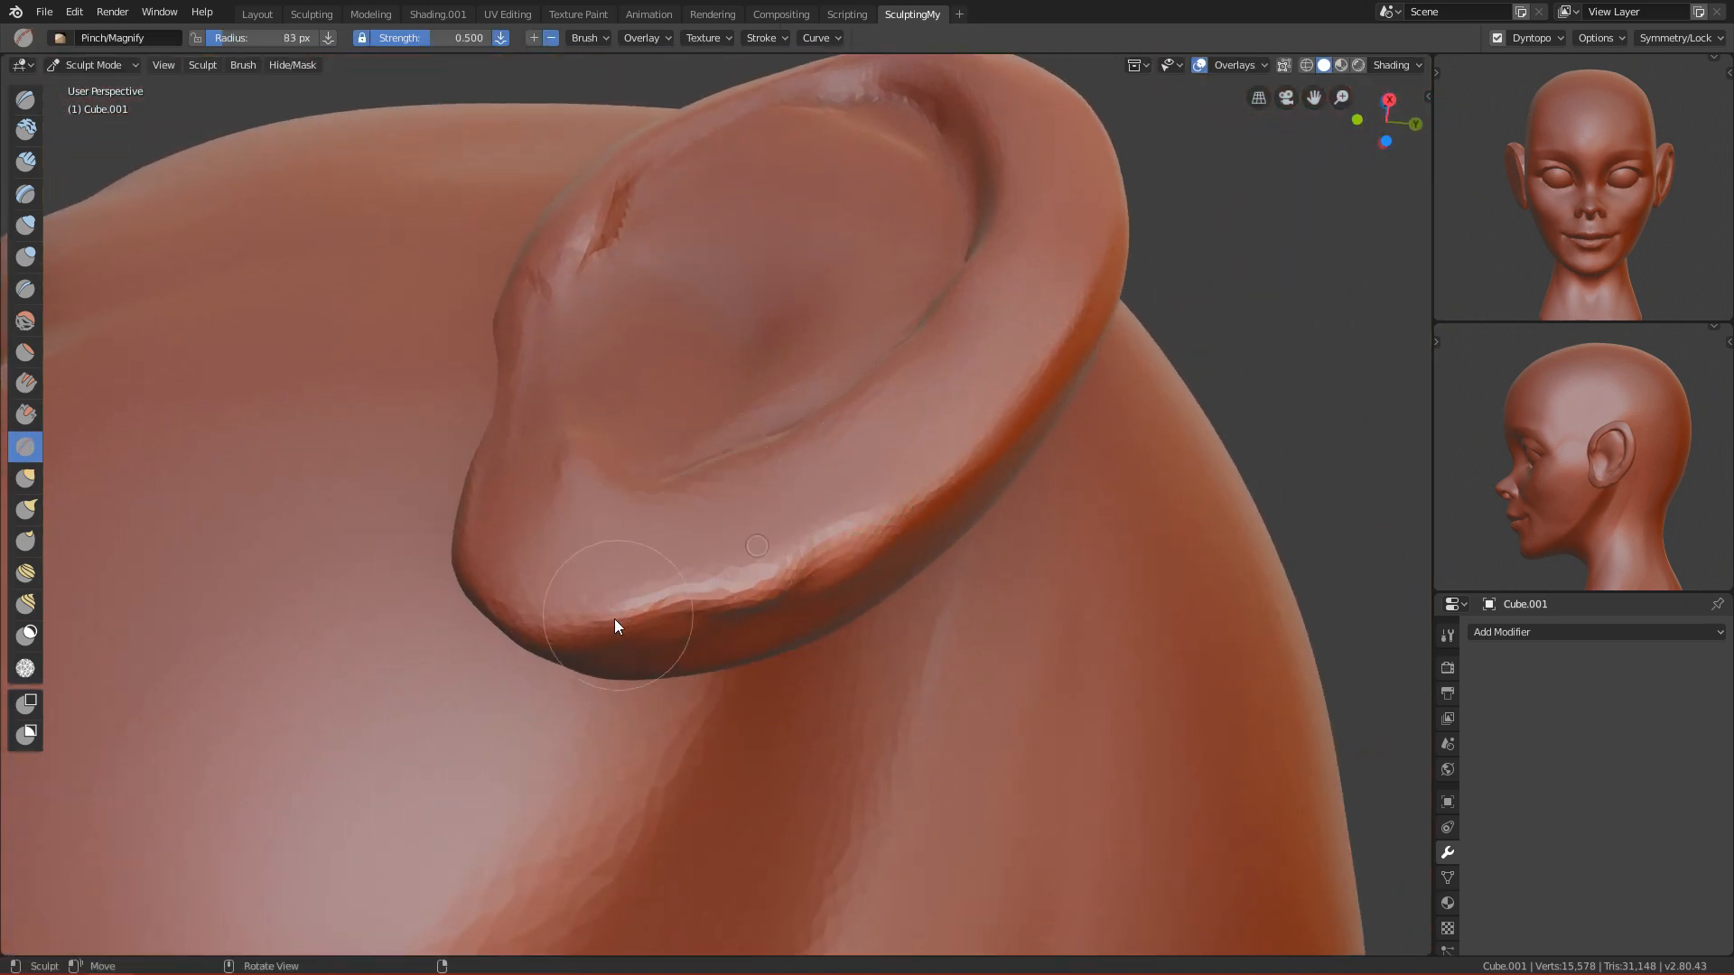
{"action": "key", "text": "f"}
{"action": "left_click", "coordinate": [784, 576]}
{"action": "left_click_drag", "start_coordinate": [783, 576], "coordinate": [811, 578]}
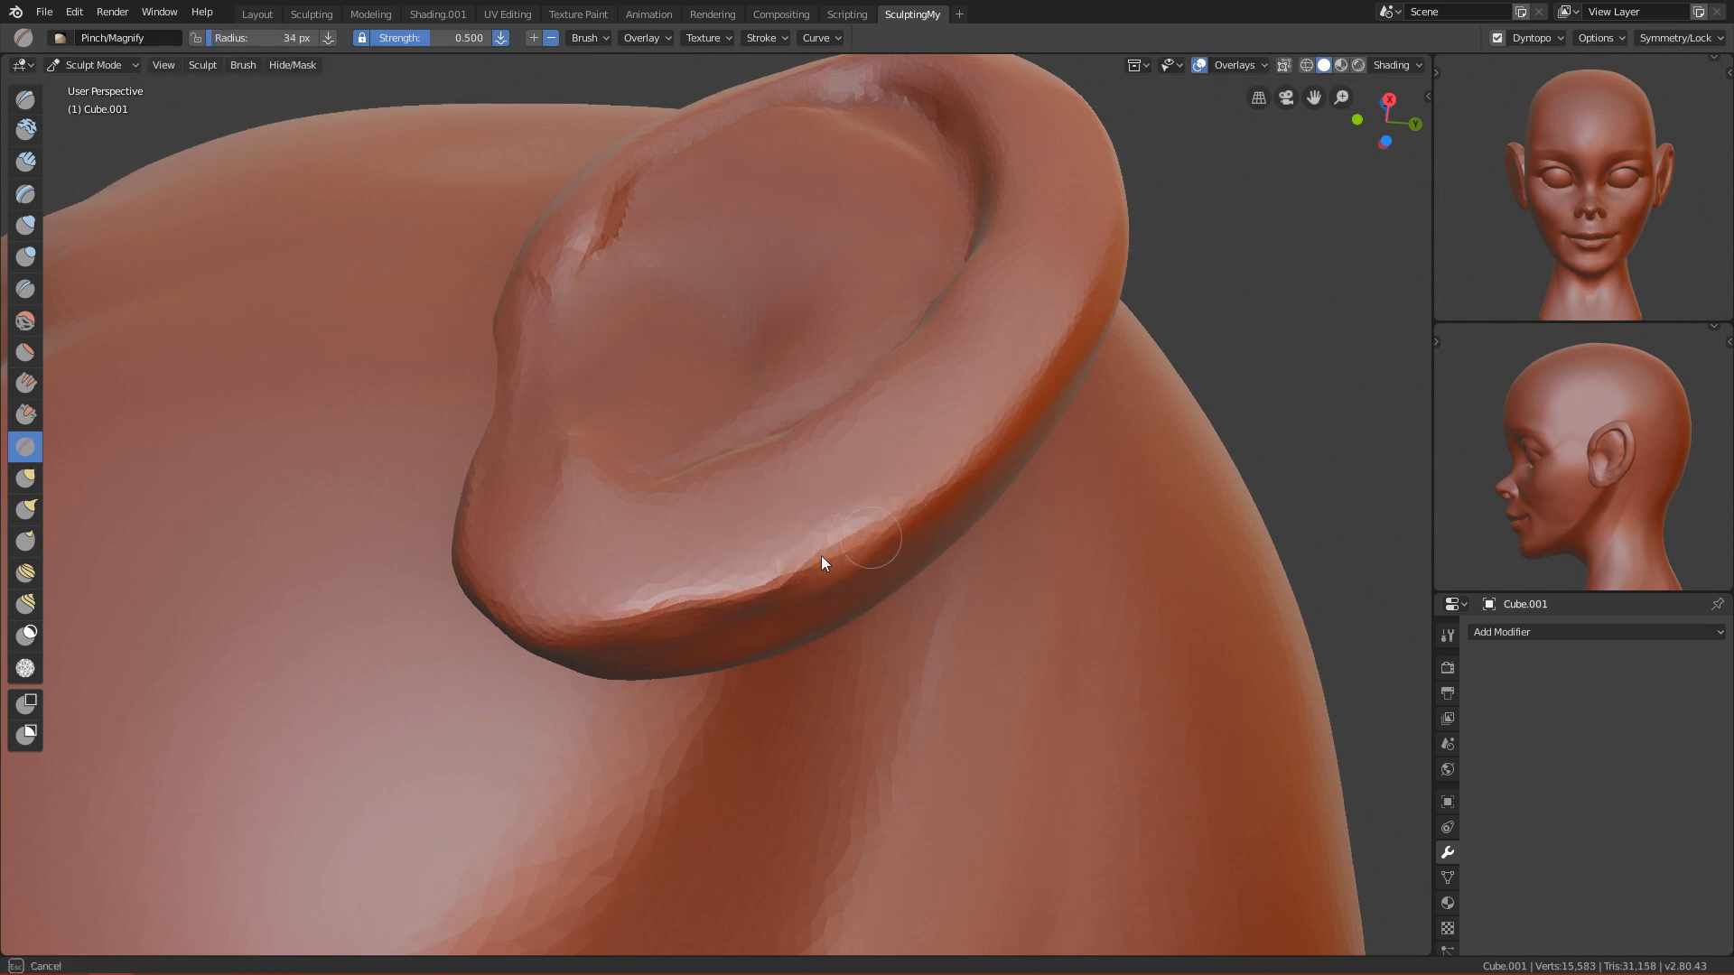
Step: Pinch the underside edge of the ear near the lobe with the Pinch/Magnify brush at 66 px radius
{"action": "middle_click_drag", "start_coordinate": [853, 550], "coordinate": [859, 631]}
{"action": "key", "text": "f"}
{"action": "left_click", "coordinate": [632, 686]}
{"action": "left_click_drag", "start_coordinate": [761, 657], "coordinate": [789, 656]}
Step: Smooth the ear's front edge, lobe and inner side of the rim in side view
{"action": "key", "text": "KP_1"}
{"action": "key", "text": "KP_3"}
{"action": "mouse_move", "coordinate": [848, 485]}
{"action": "left_mouse_down", "text": "ctrl+alt"}
{"action": "mouse_move", "coordinate": [771, 641]}
{"action": "mouse_move", "coordinate": [700, 489]}
{"action": "left_mouse_up", "text": "ctrl+alt"}
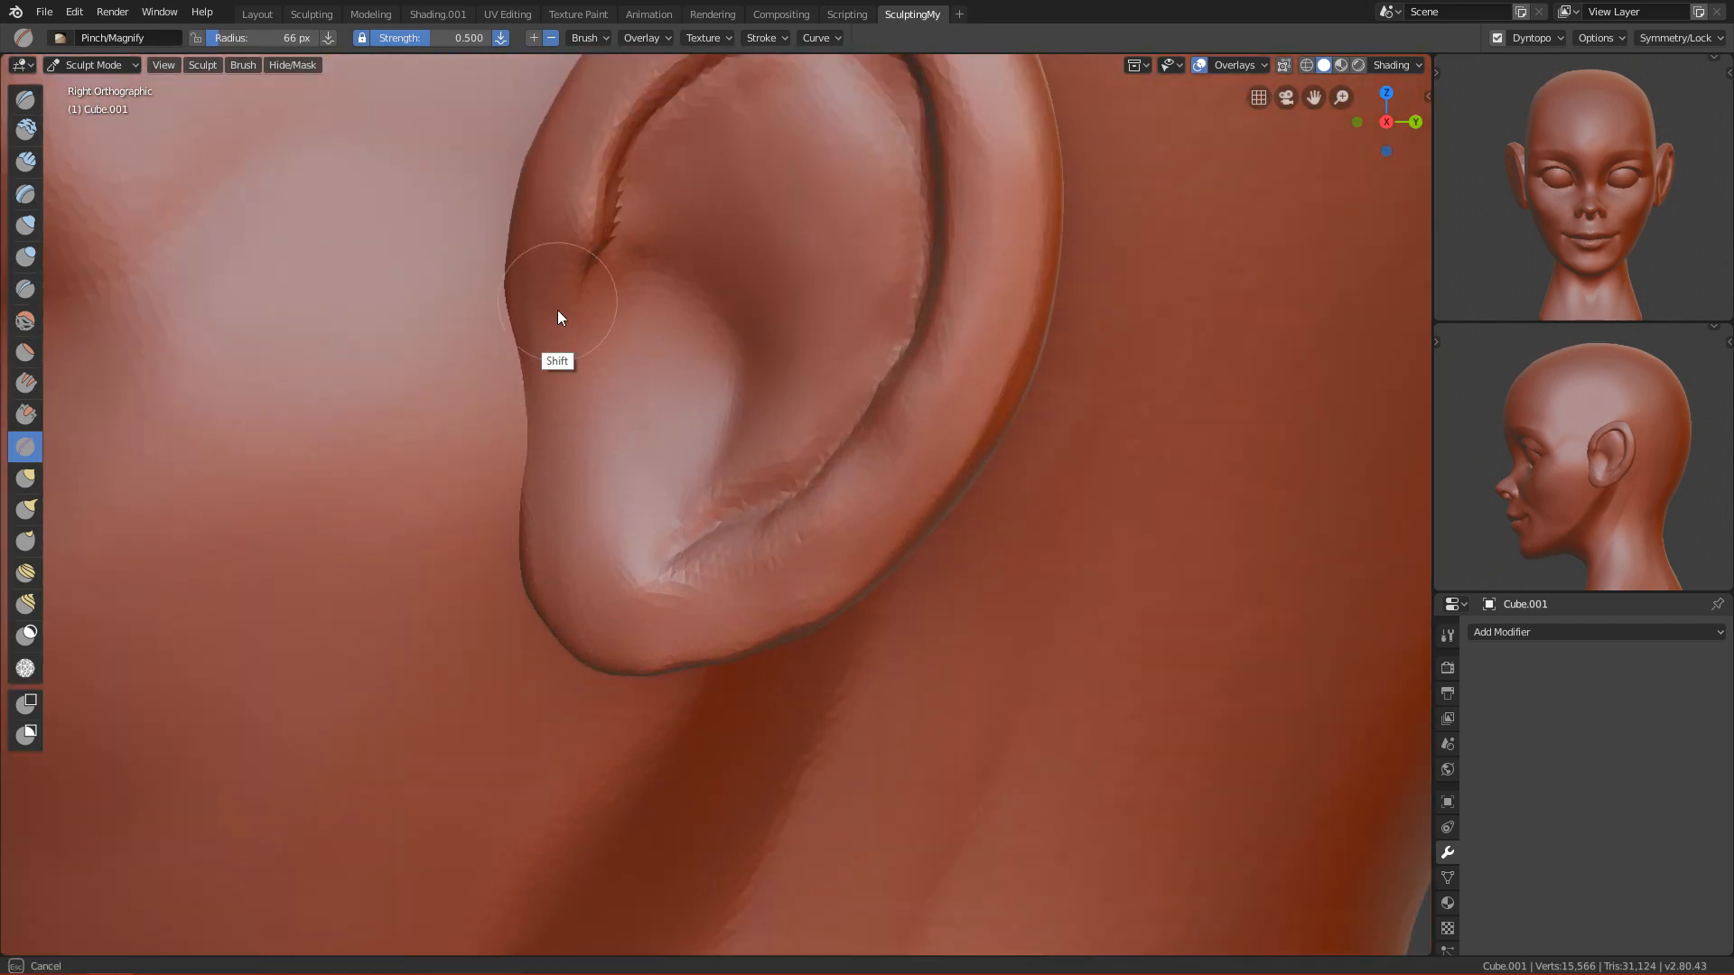
{"action": "mouse_move", "coordinate": [578, 262]}
{"action": "left_mouse_down", "text": "ctrl+alt"}
{"action": "mouse_move", "coordinate": [706, 462]}
{"action": "mouse_move", "coordinate": [726, 659]}
{"action": "mouse_move", "coordinate": [762, 513]}
{"action": "mouse_move", "coordinate": [714, 433]}
{"action": "left_mouse_up", "text": "ctrl+alt"}
{"action": "mouse_move", "coordinate": [688, 545]}
{"action": "left_mouse_down", "text": "shift"}
{"action": "mouse_move", "coordinate": [818, 451]}
{"action": "mouse_move", "coordinate": [959, 252]}
{"action": "left_mouse_up", "text": "shift"}
Step: Compare both ears on the whole head from the front and check the sculpting mirror settings
{"action": "left_click_drag", "start_coordinate": [799, 458], "coordinate": [1020, 569], "text": "alt"}
{"action": "key", "text": "KP_3"}
{"action": "key", "text": "ctrl+KP_1"}
{"action": "key", "text": "KP_1"}
{"action": "left_click_drag", "start_coordinate": [927, 513], "coordinate": [814, 620], "text": "ctrl+alt"}
{"action": "left_click_drag", "start_coordinate": [421, 593], "coordinate": [616, 606], "text": "alt+shift"}
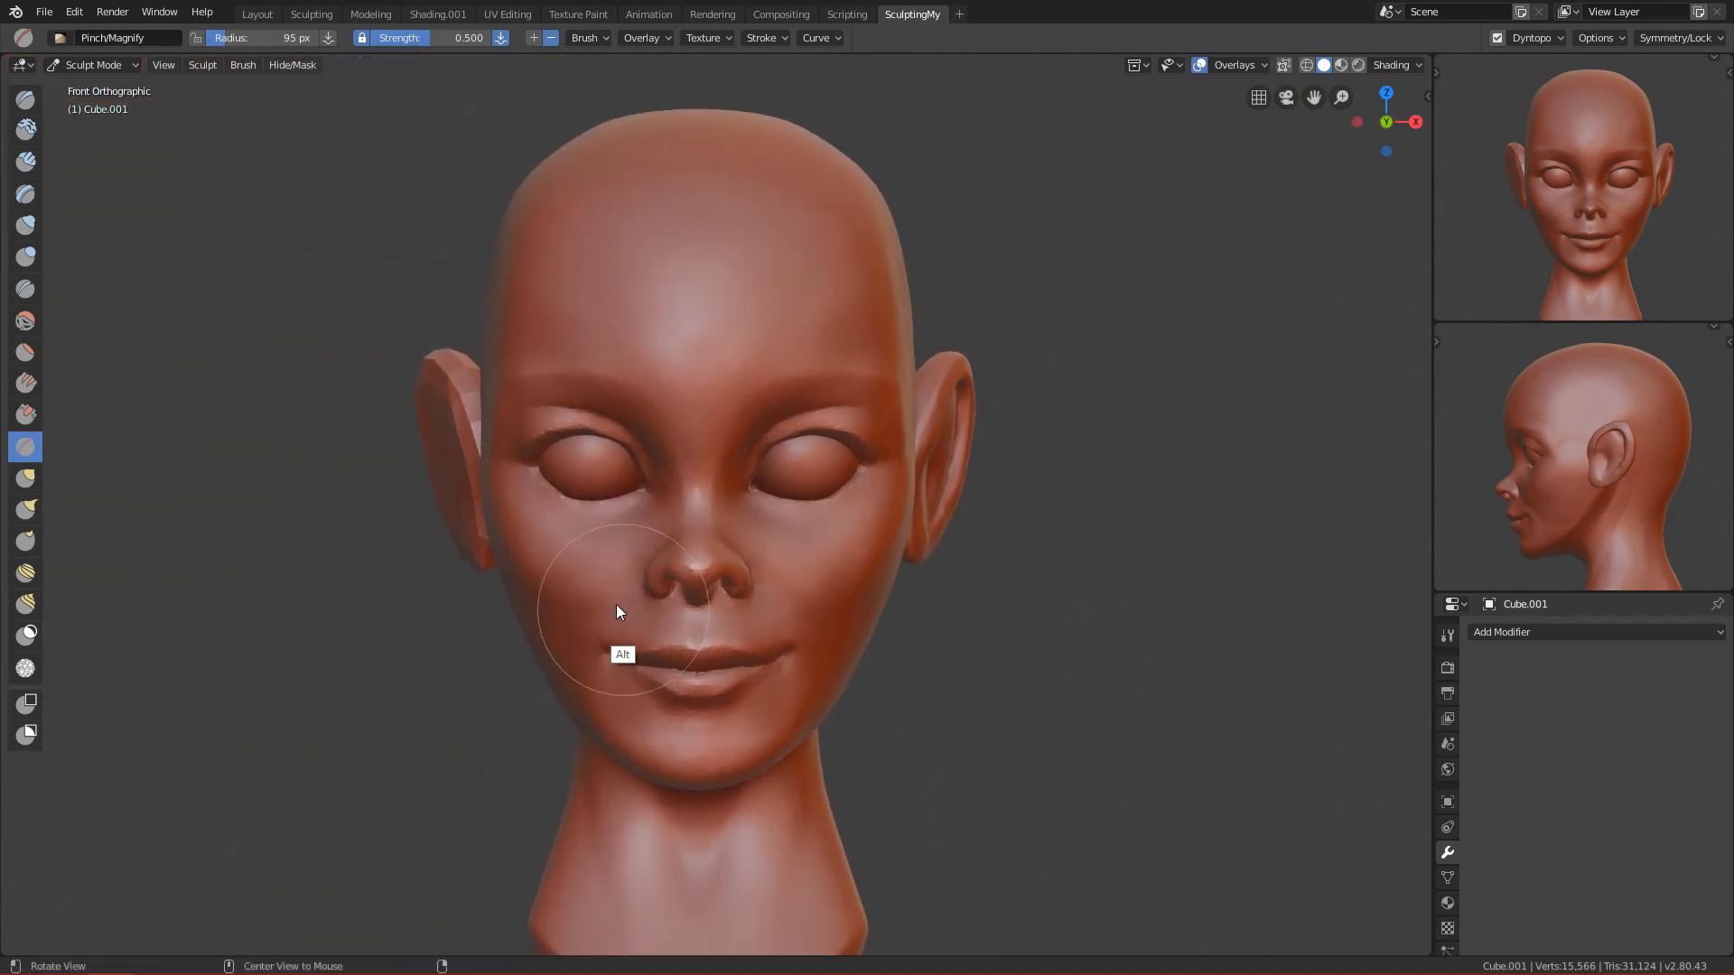
{"action": "left_click", "coordinate": [1687, 37]}
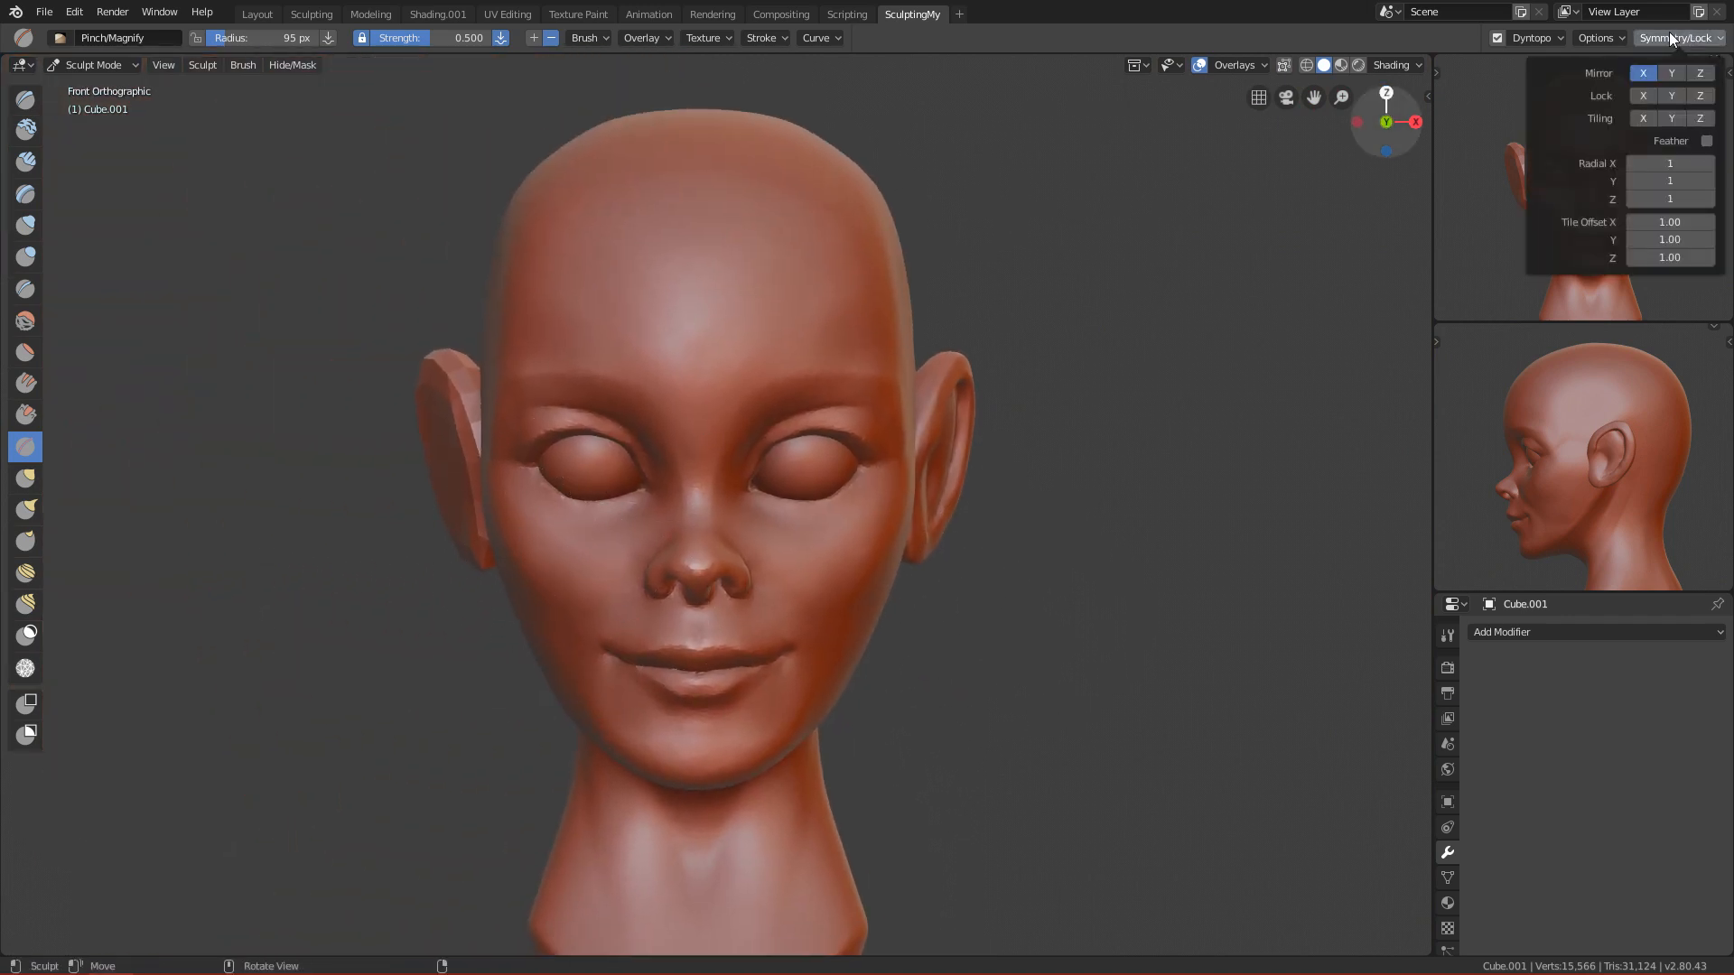
{"action": "left_click_drag", "start_coordinate": [978, 701], "coordinate": [921, 719], "text": "ctrl+alt"}
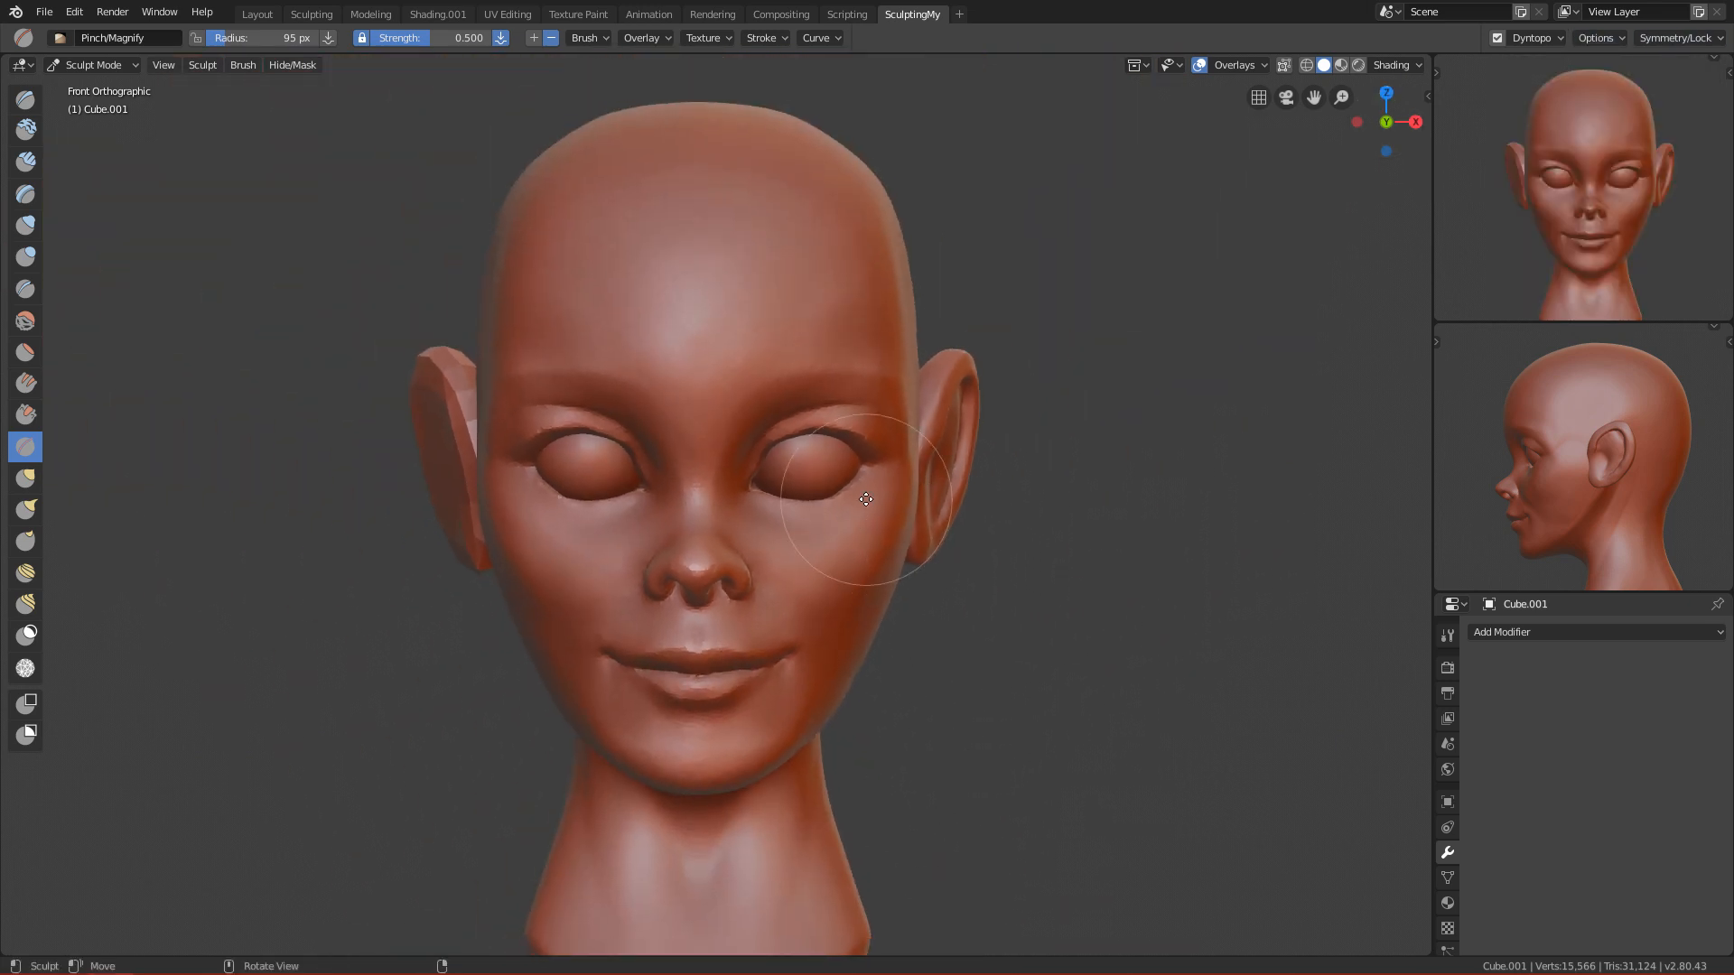
{"action": "left_click_drag", "start_coordinate": [921, 462], "coordinate": [870, 620], "text": "ctrl+alt"}
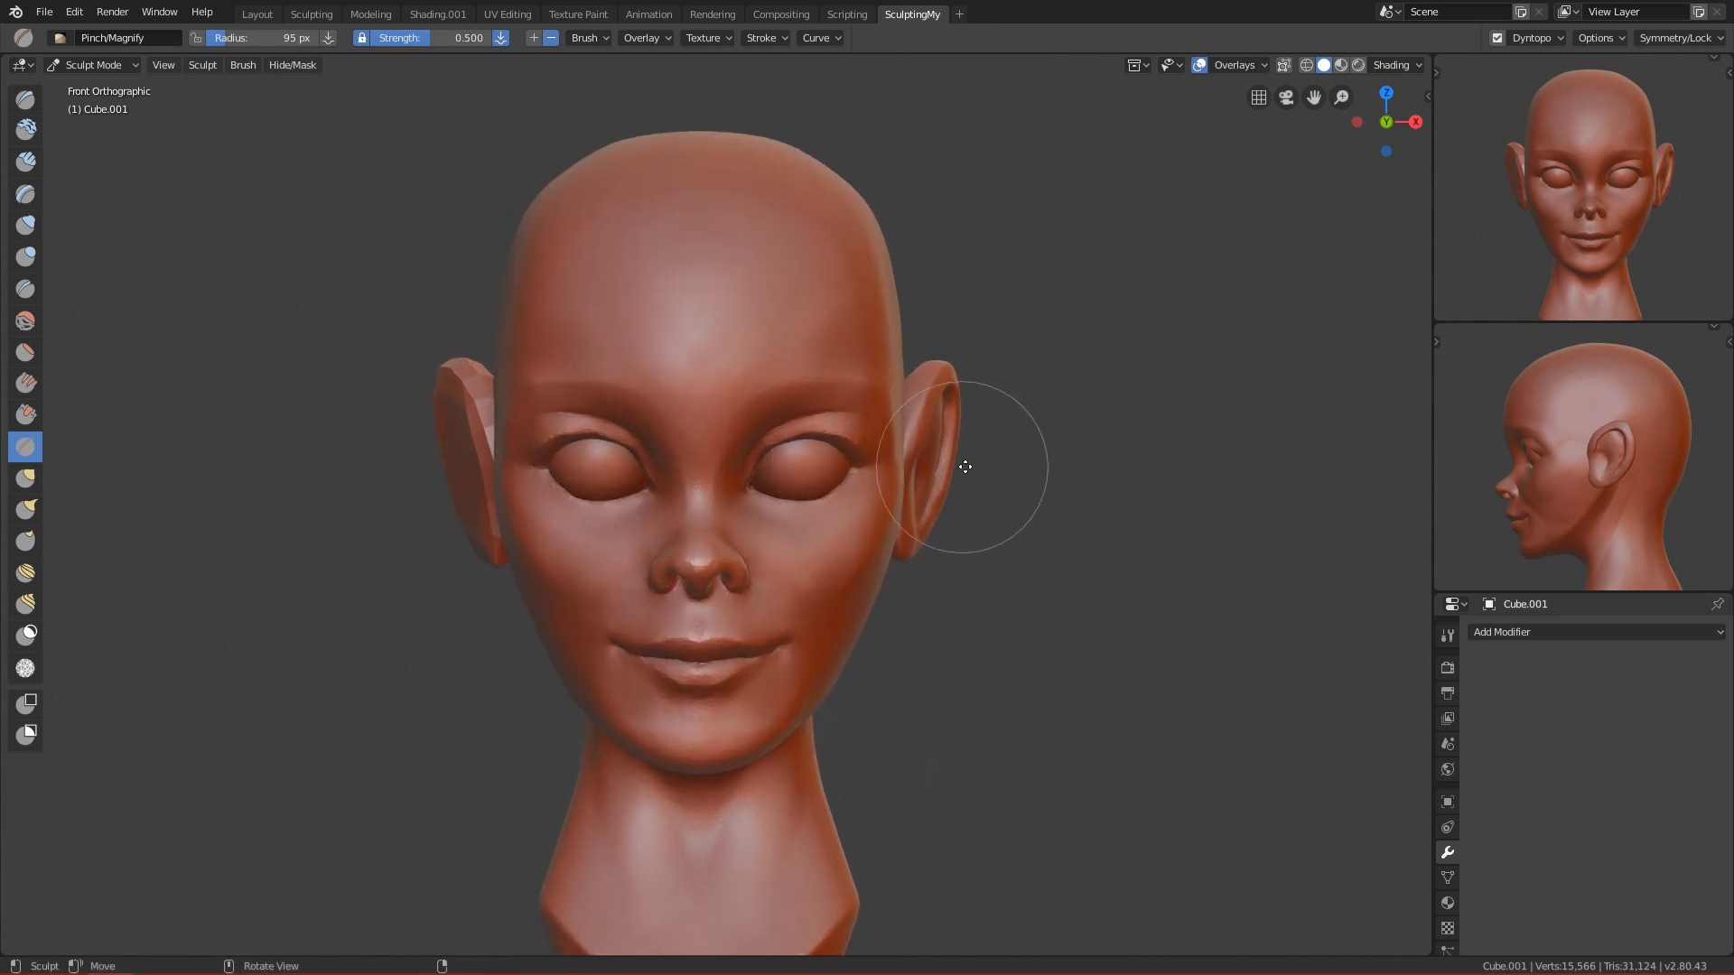
{"action": "left_click_drag", "start_coordinate": [918, 538], "coordinate": [910, 511], "text": "ctrl+alt"}
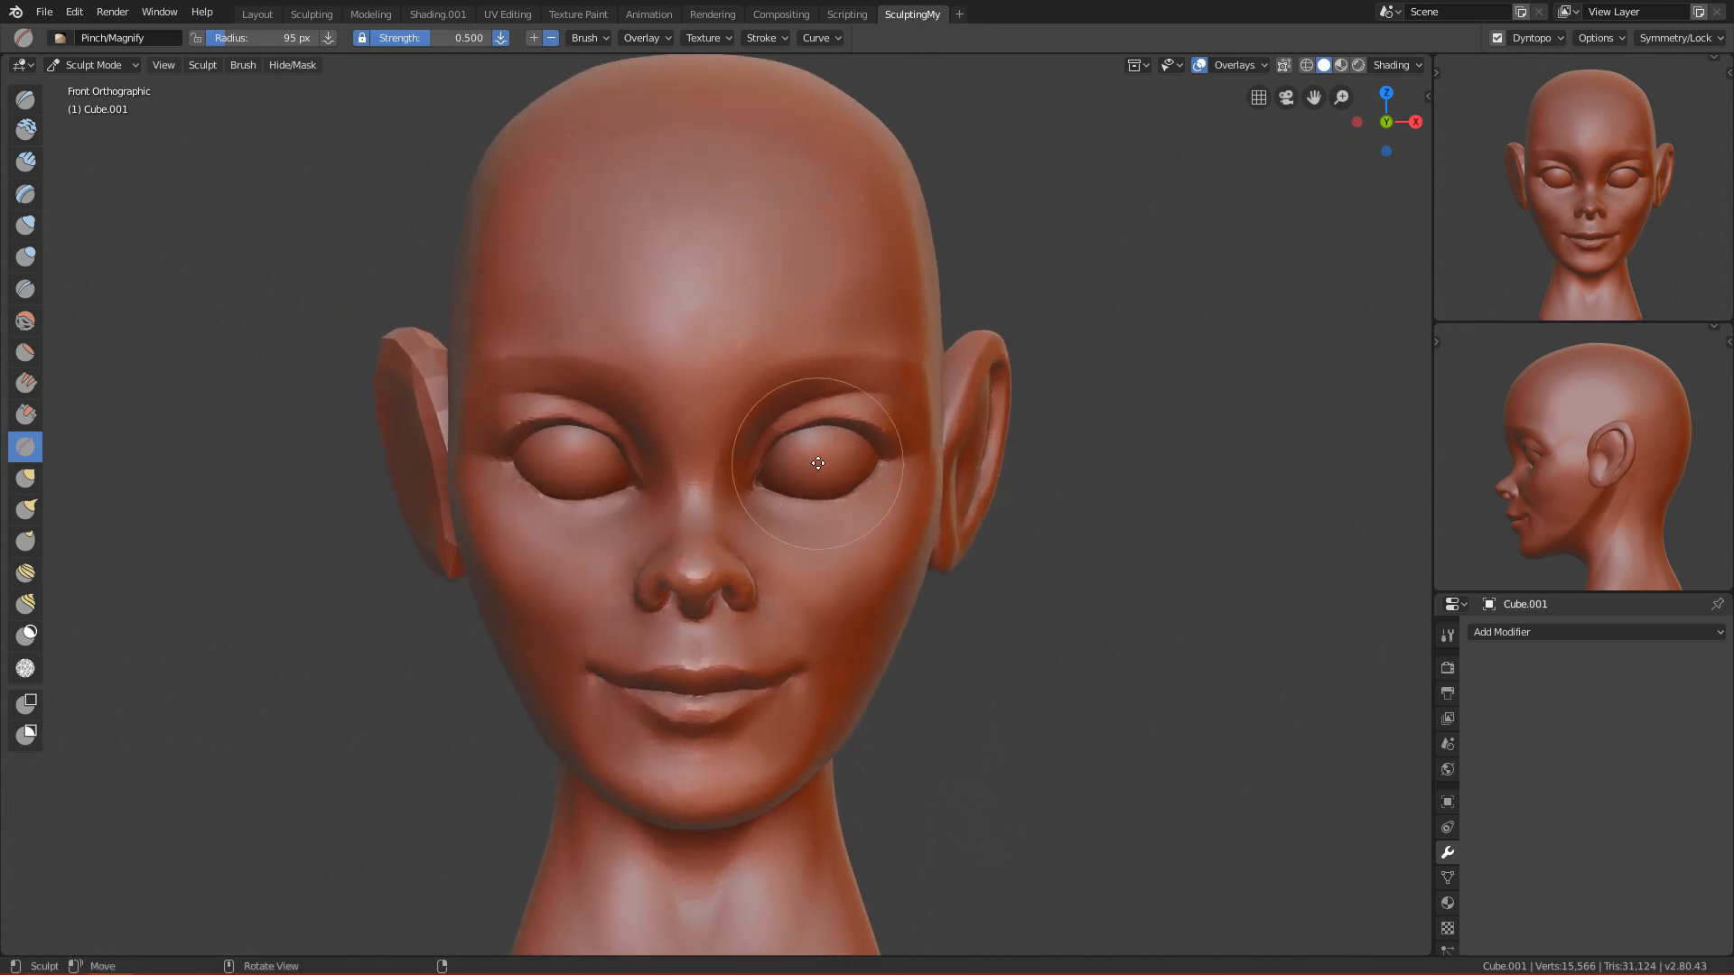
Step: Enter Edit Mode in wireframe shading and delete all vertices of the unsculpted ear on the -X side
{"action": "key", "text": "ctrl+Tab"}
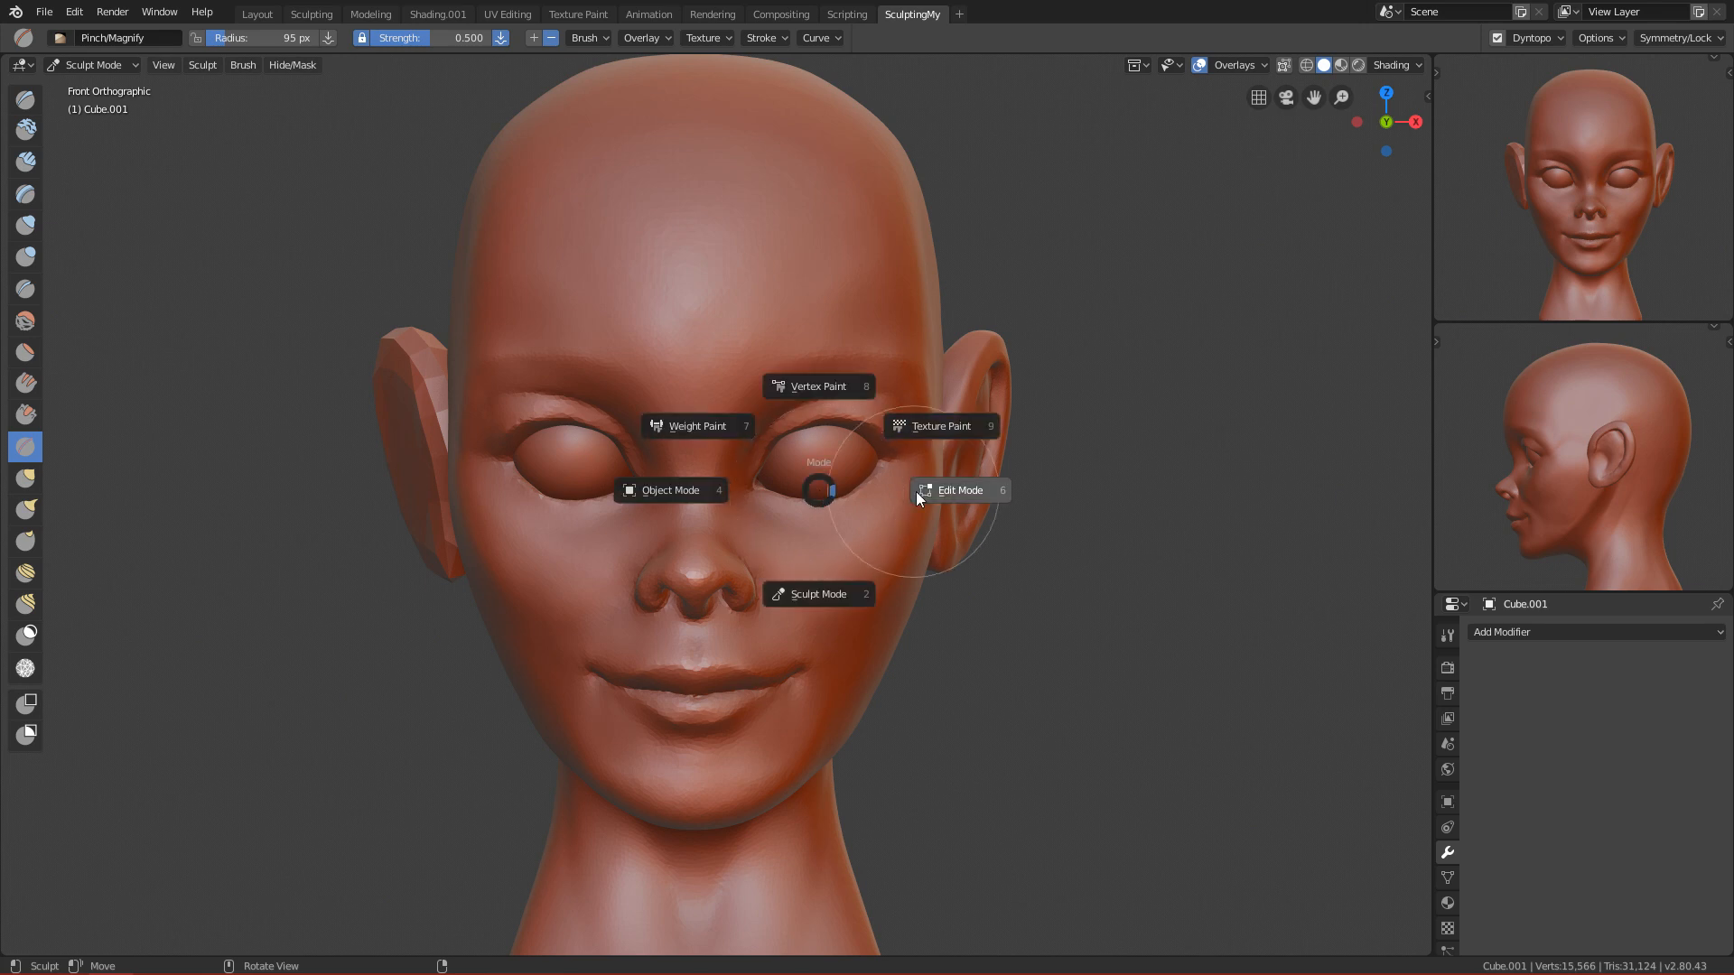
{"action": "left_click", "coordinate": [945, 492]}
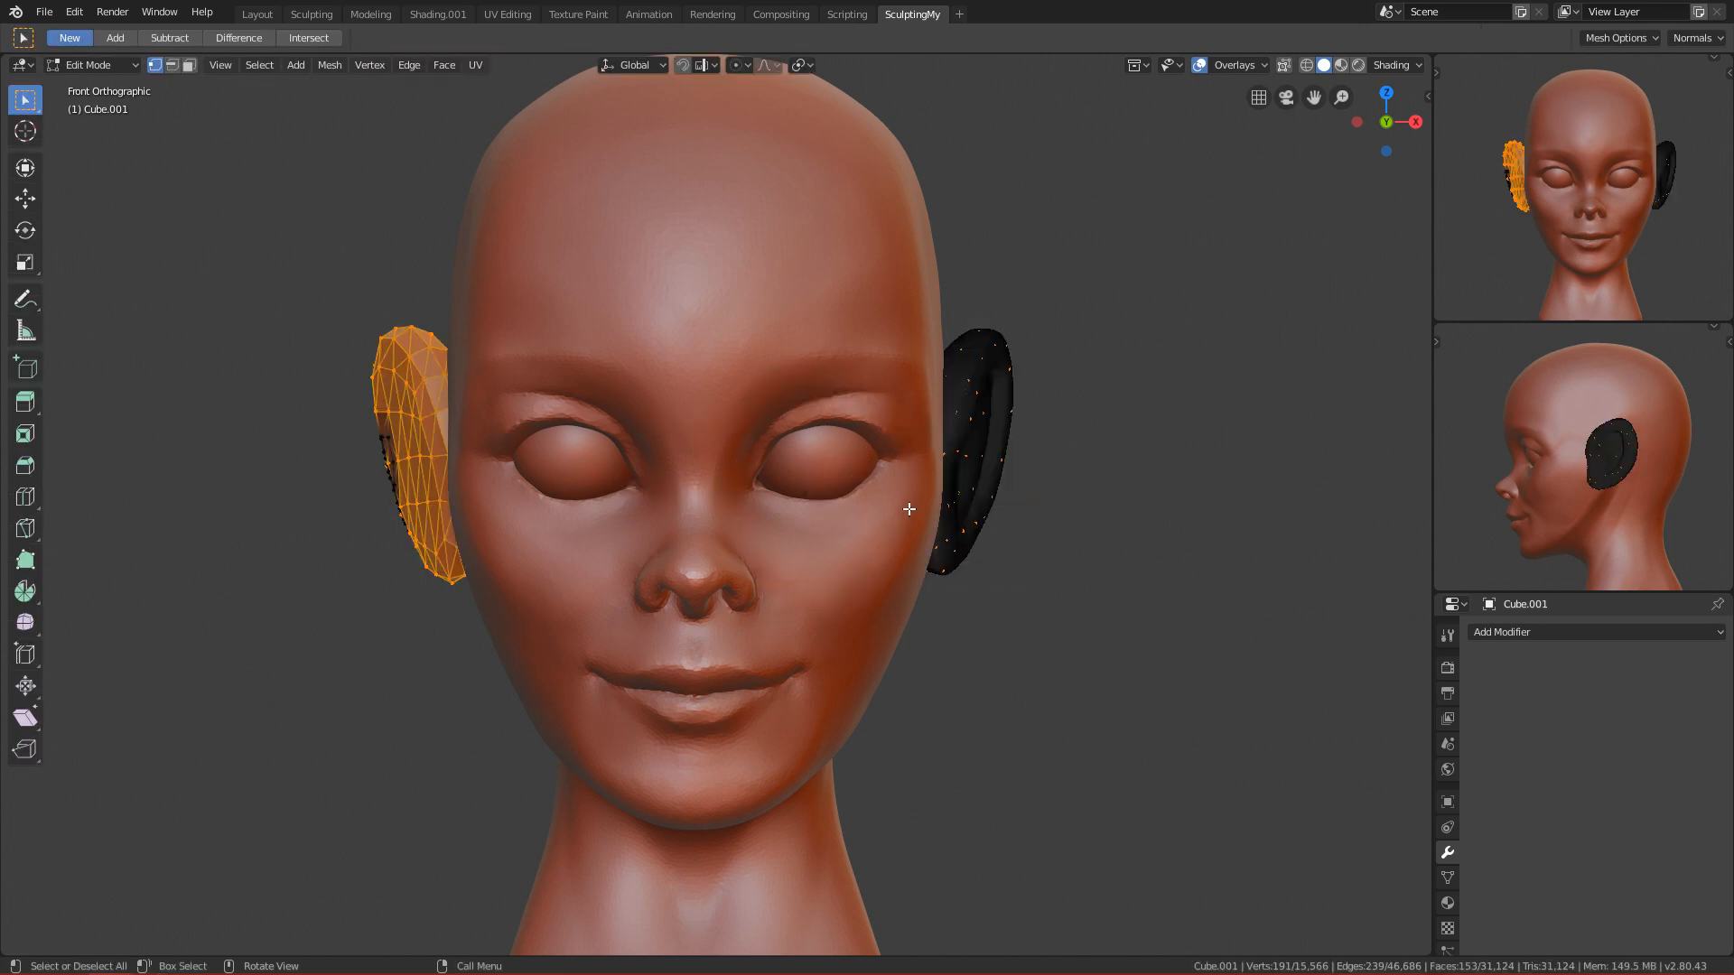
{"action": "key", "text": "alt+a"}
{"action": "key", "text": "z"}
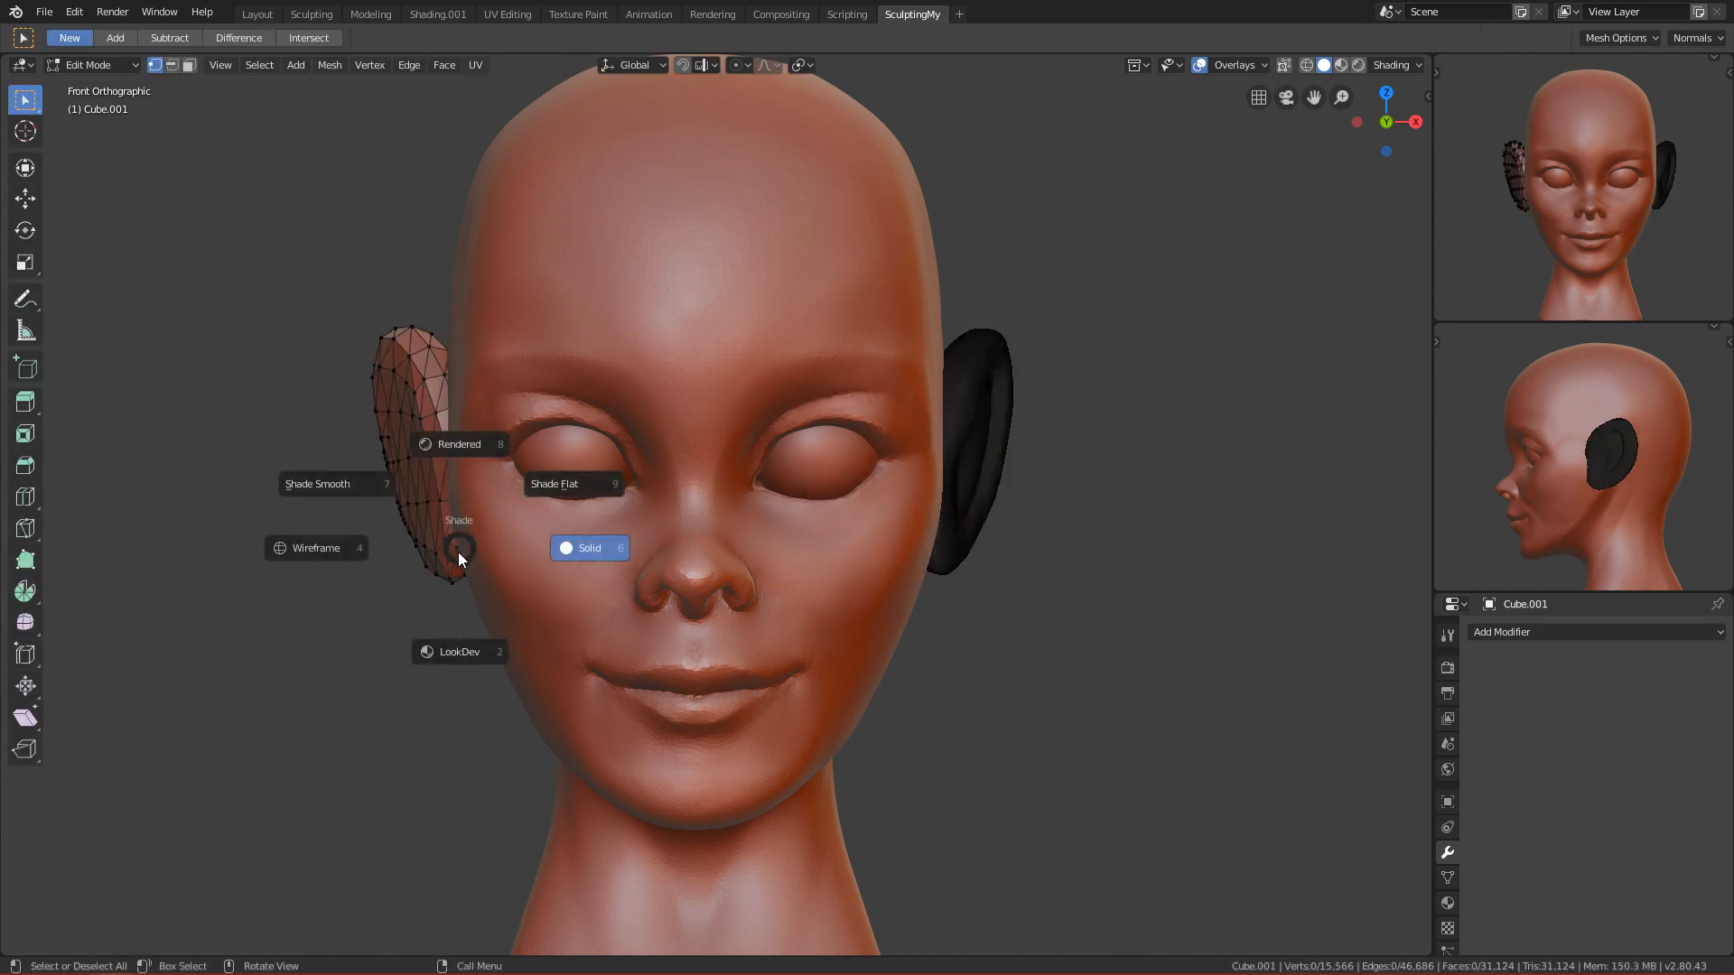
{"action": "left_click", "coordinate": [306, 549]}
{"action": "left_click_drag", "start_coordinate": [241, 233], "coordinate": [621, 756]}
{"action": "key", "text": "x"}
{"action": "left_click", "coordinate": [660, 682]}
Step: Return to Object Mode and add an X-axis Mirror modifier to the ear, with the head (Cube) as mirror object
{"action": "key", "text": "ctrl+Tab"}
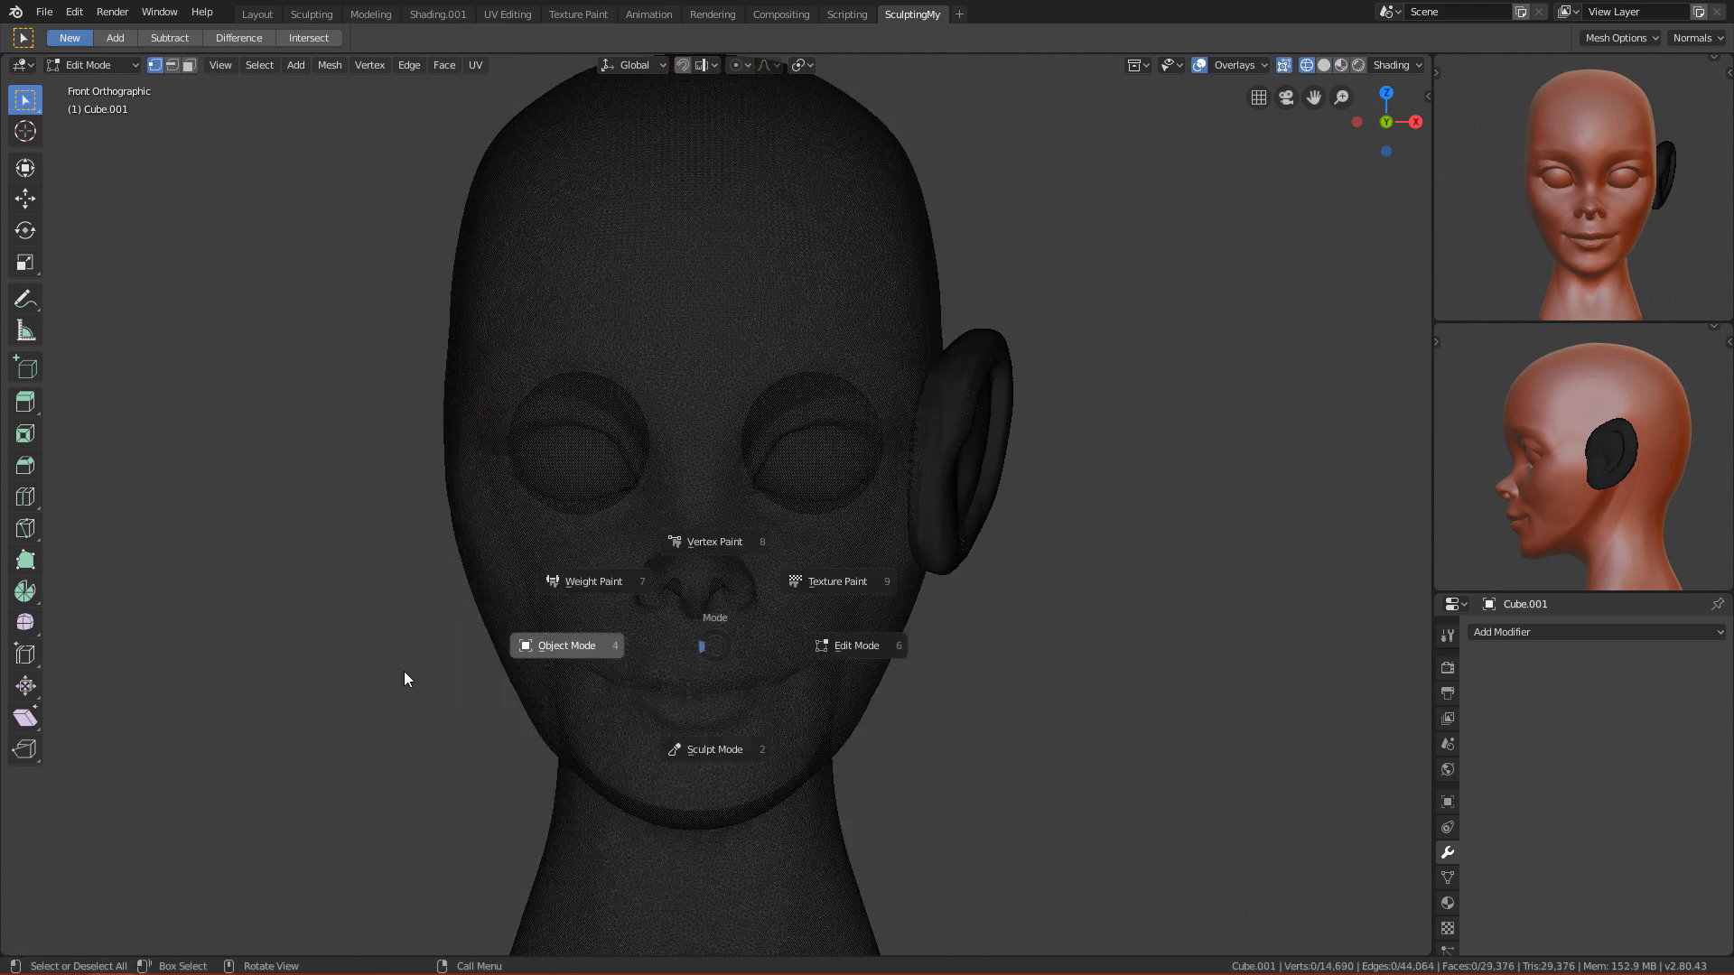
{"action": "left_click", "coordinate": [403, 670]}
{"action": "left_click_drag", "start_coordinate": [931, 647], "coordinate": [832, 618], "text": "alt+shift"}
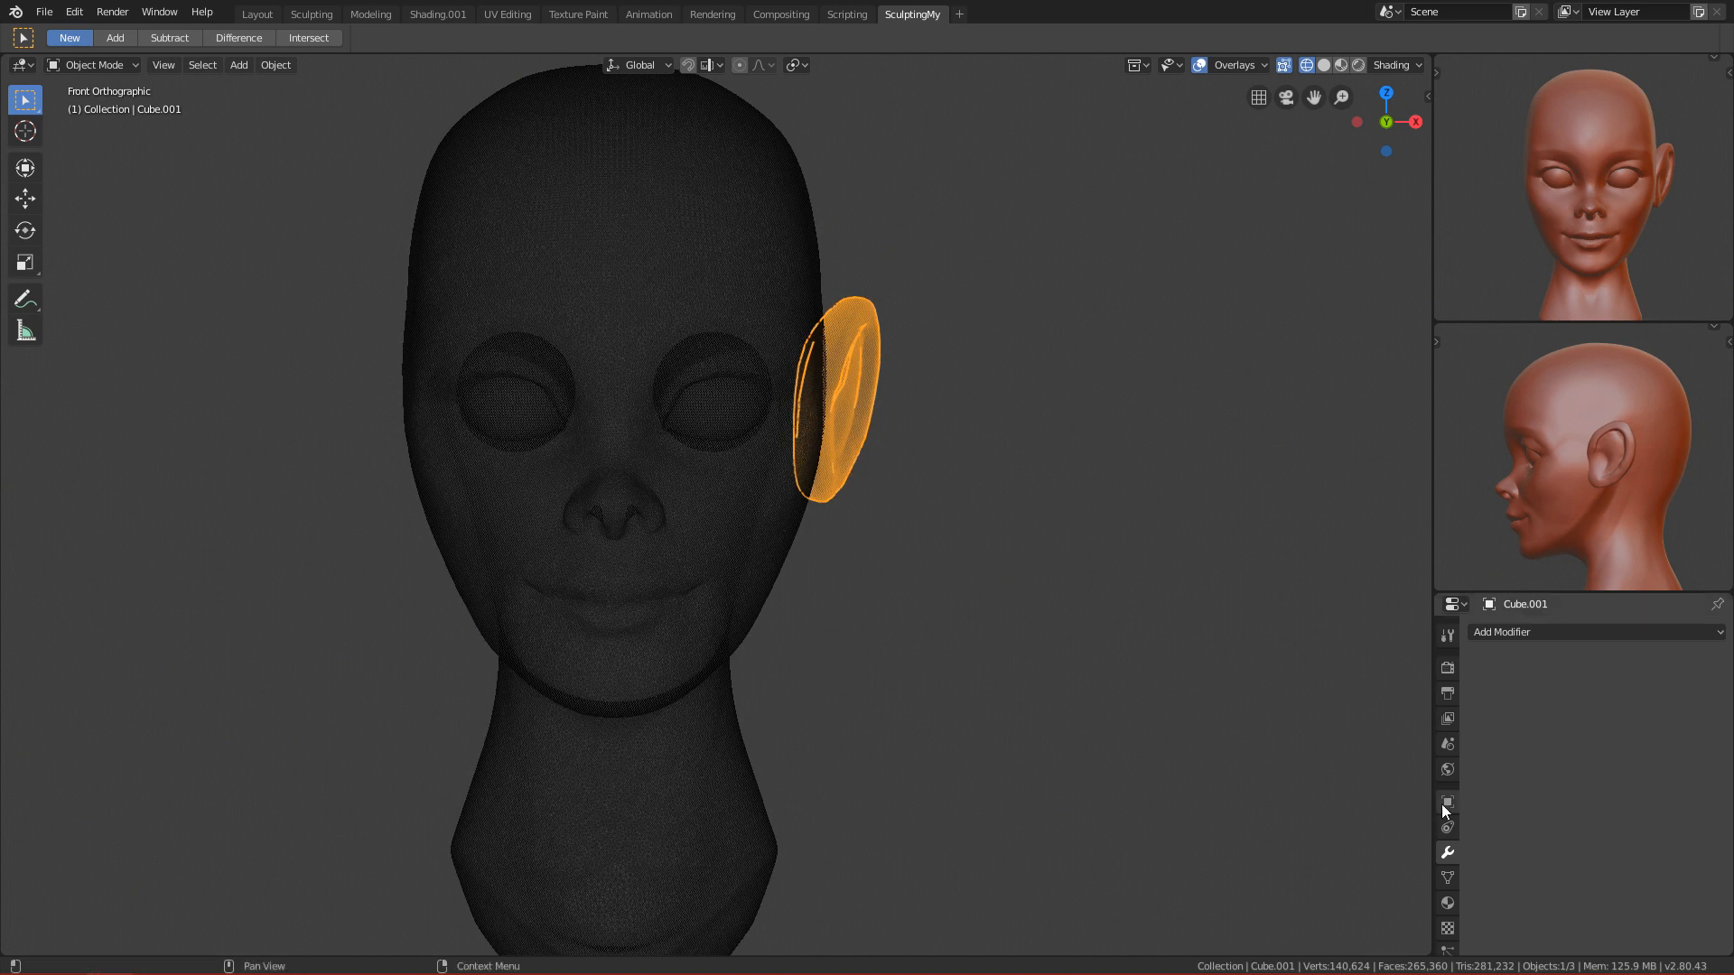
{"action": "left_click", "coordinate": [1528, 633]}
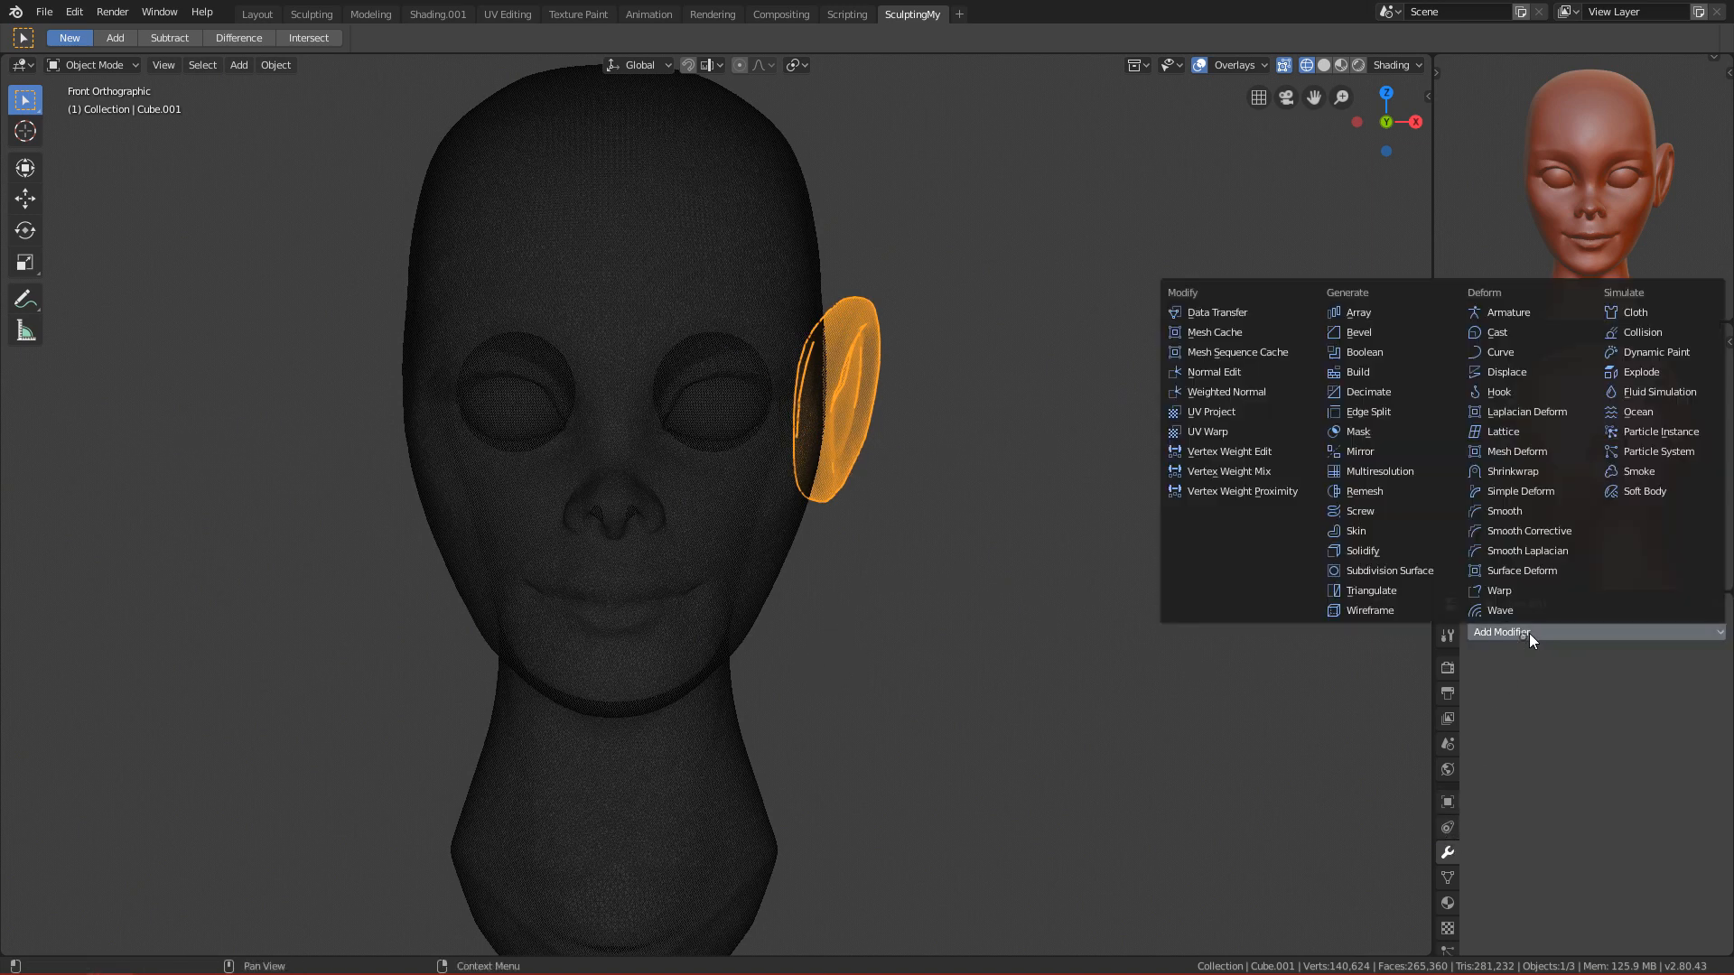
{"action": "left_click", "coordinate": [1395, 453]}
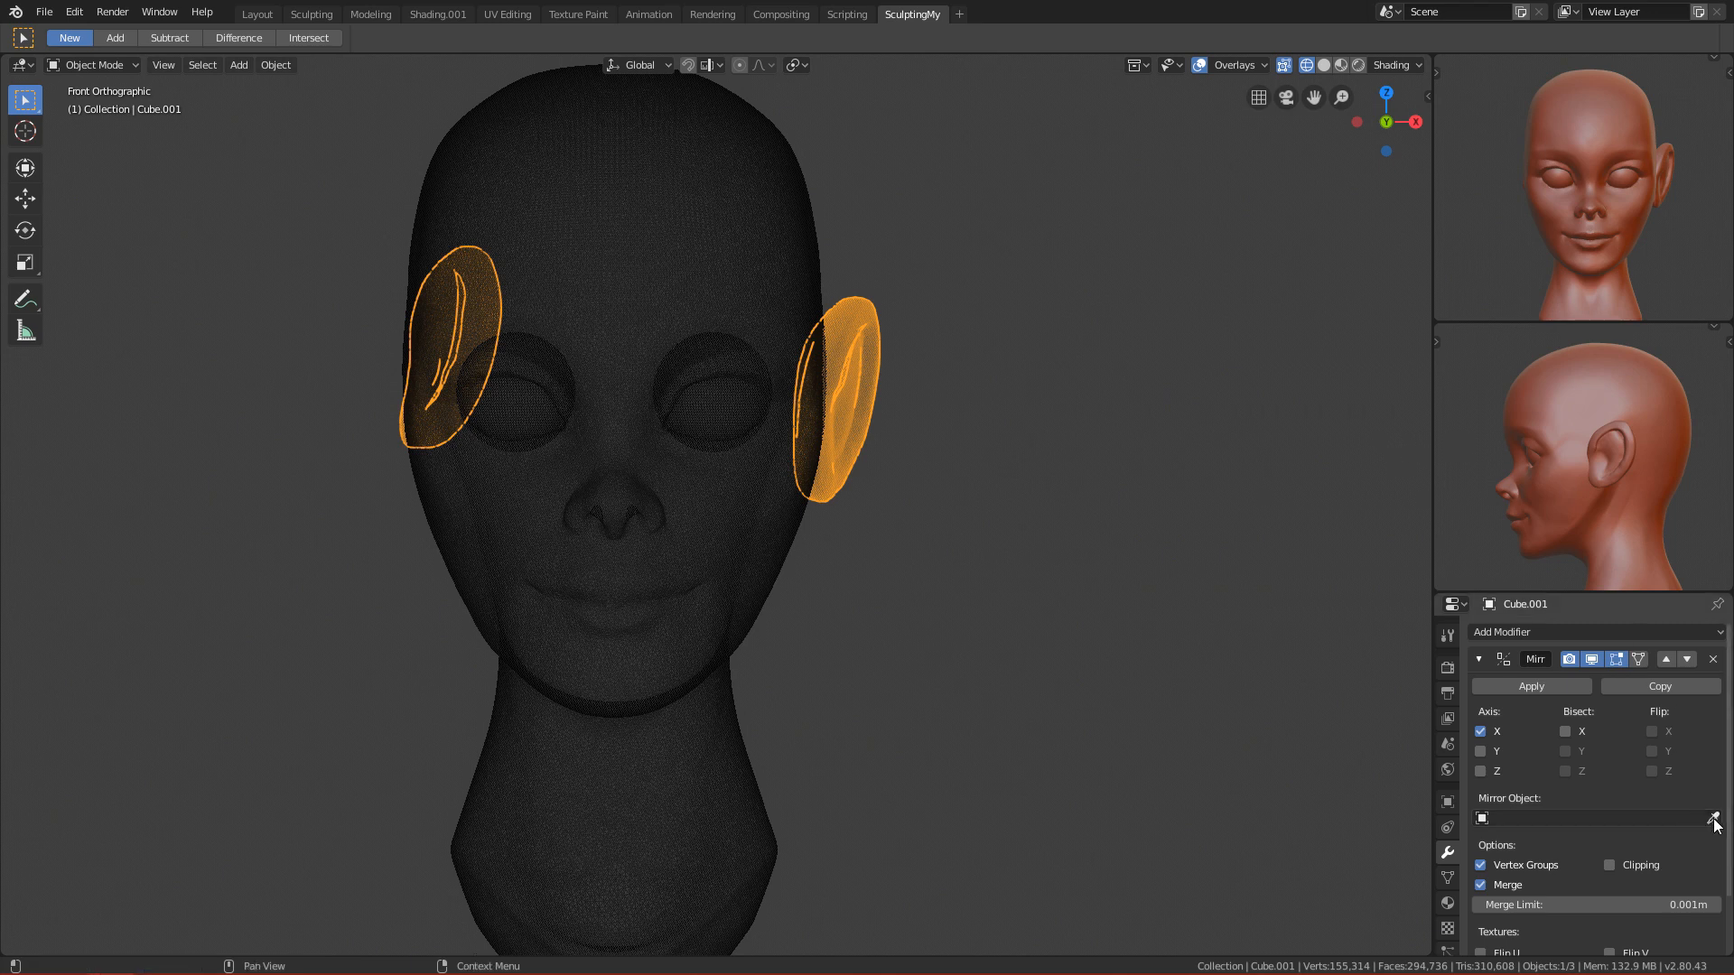
{"action": "left_click", "coordinate": [715, 583]}
Step: Switch back to solid shading and apply the ear's Mirror modifier
{"action": "middle_click_drag", "start_coordinate": [749, 707], "coordinate": [822, 681], "text": "ctrl"}
{"action": "key", "text": "z"}
{"action": "left_click", "coordinate": [1017, 646]}
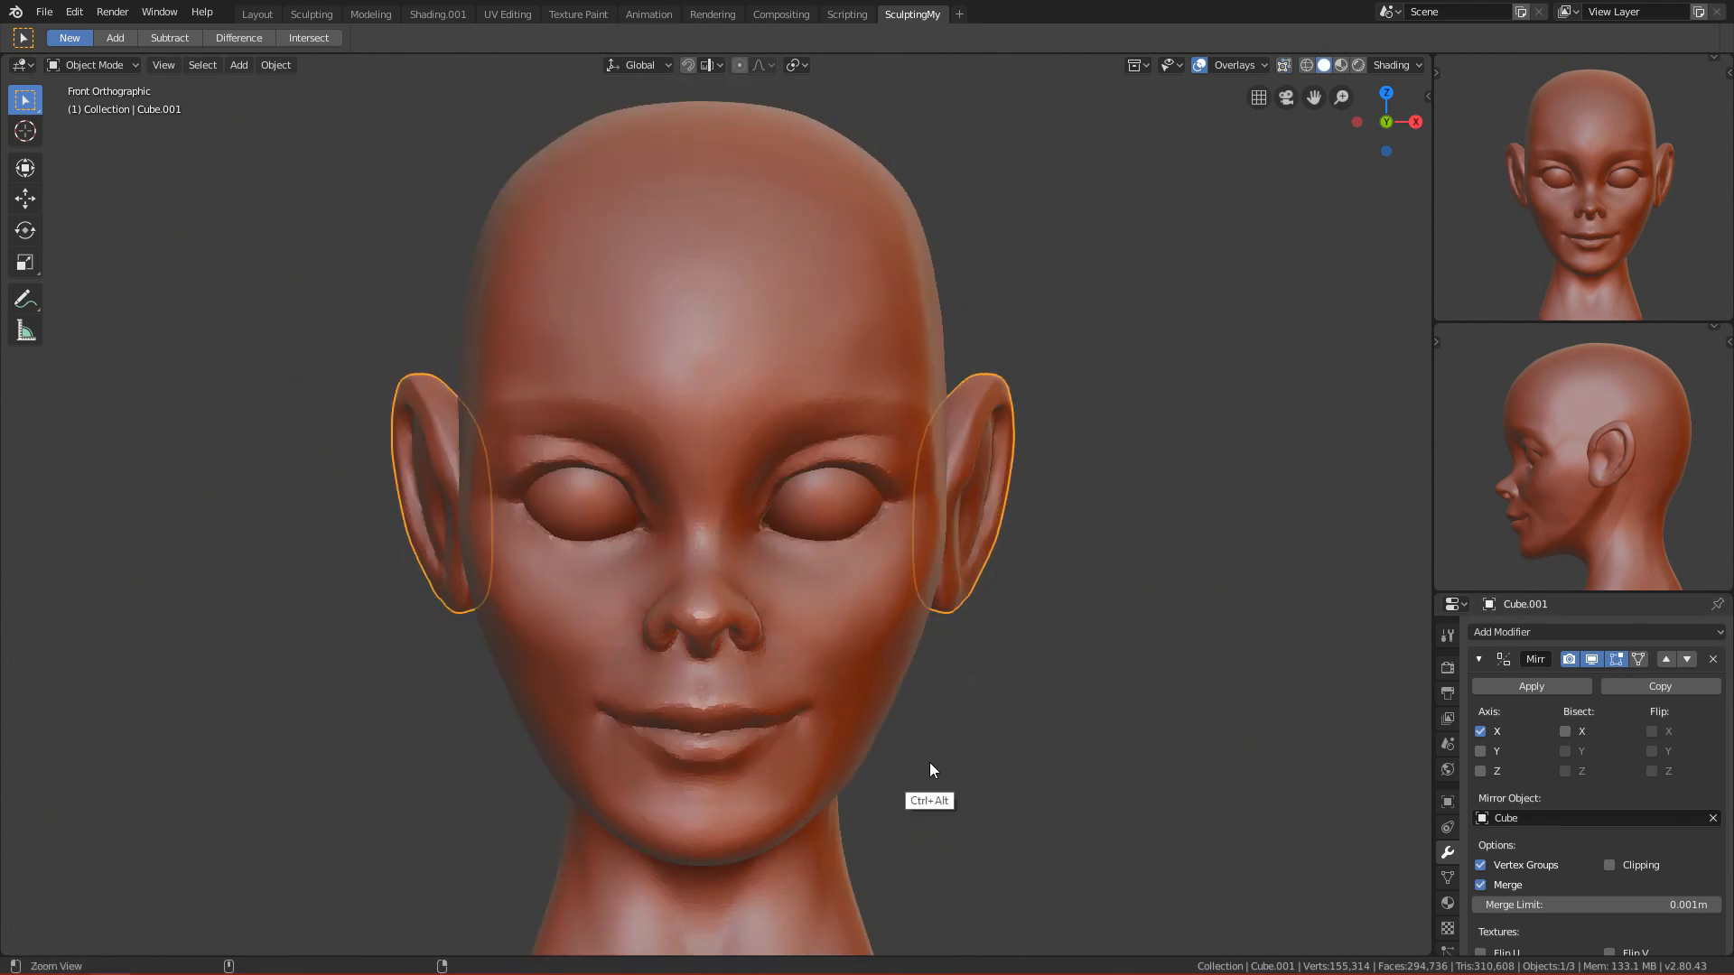
{"action": "left_click_drag", "start_coordinate": [929, 762], "coordinate": [905, 594], "text": "ctrl+alt"}
{"action": "left_click", "coordinate": [1130, 668]}
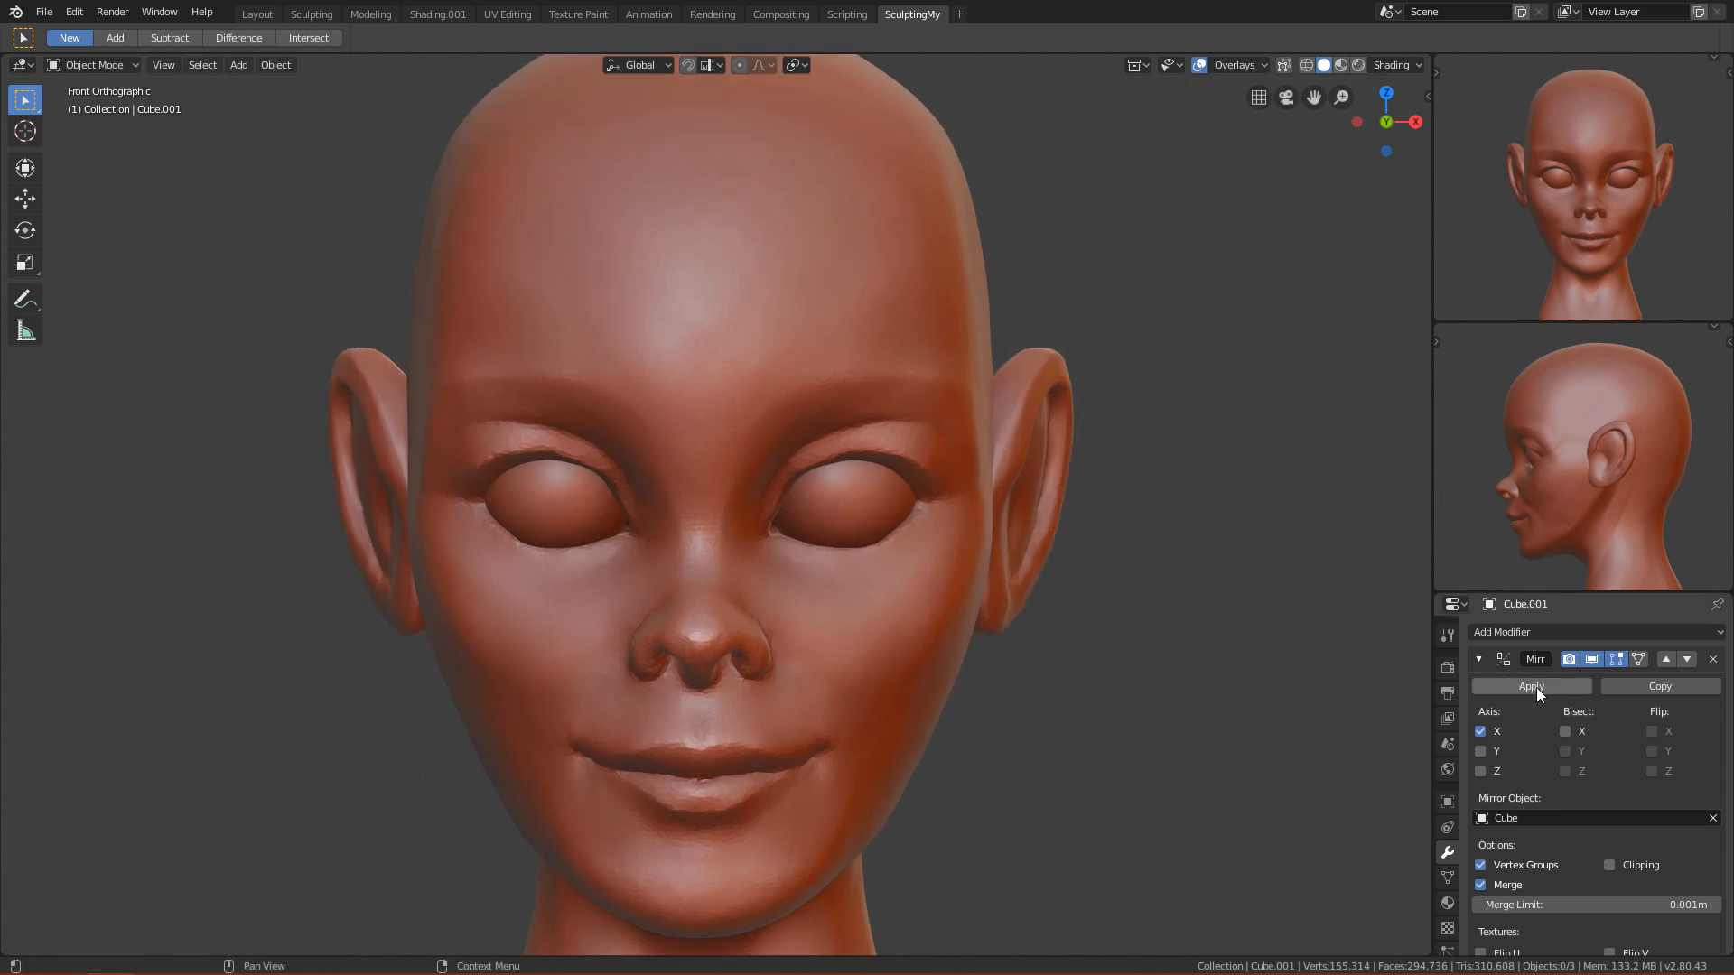
{"action": "left_click", "coordinate": [1535, 686]}
{"action": "left_click", "coordinate": [1042, 472]}
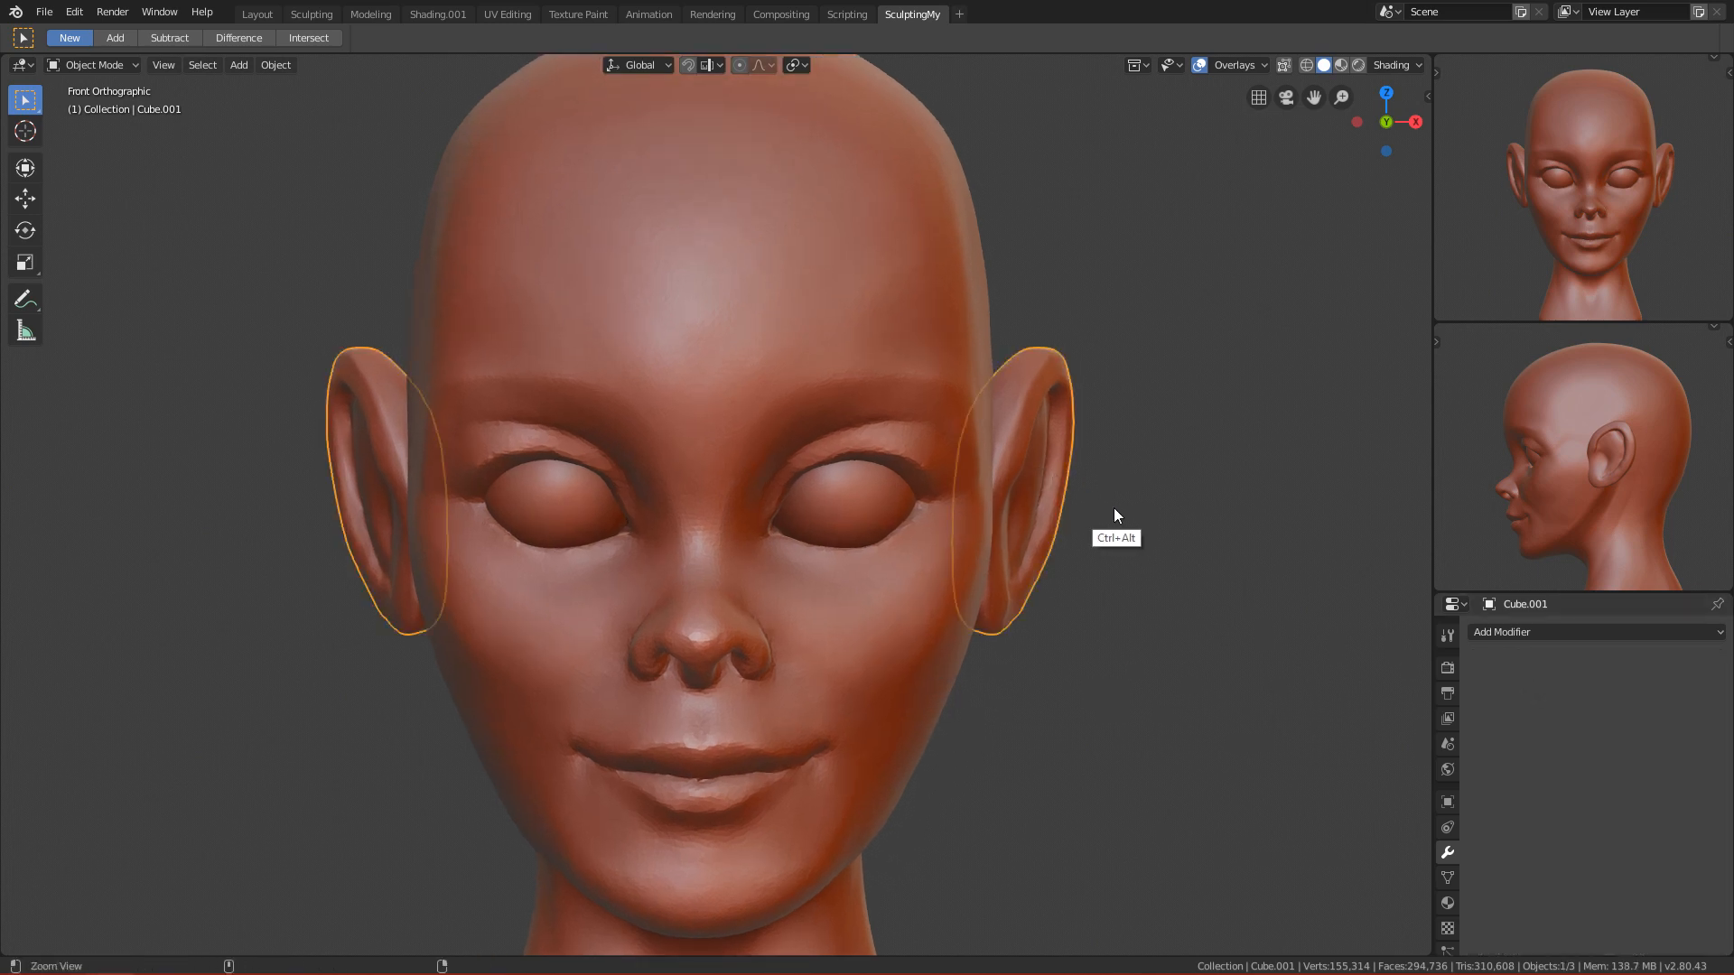
Step: Inspect the mirrored ears from the side and select the head object
{"action": "left_click_drag", "start_coordinate": [1113, 508], "coordinate": [1128, 610], "text": "ctrl+alt"}
{"action": "left_click", "coordinate": [1386, 121]}
{"action": "left_click_drag", "start_coordinate": [829, 646], "coordinate": [786, 620], "text": "ctrl+alt"}
{"action": "left_click_drag", "start_coordinate": [692, 573], "coordinate": [939, 585], "text": "alt"}
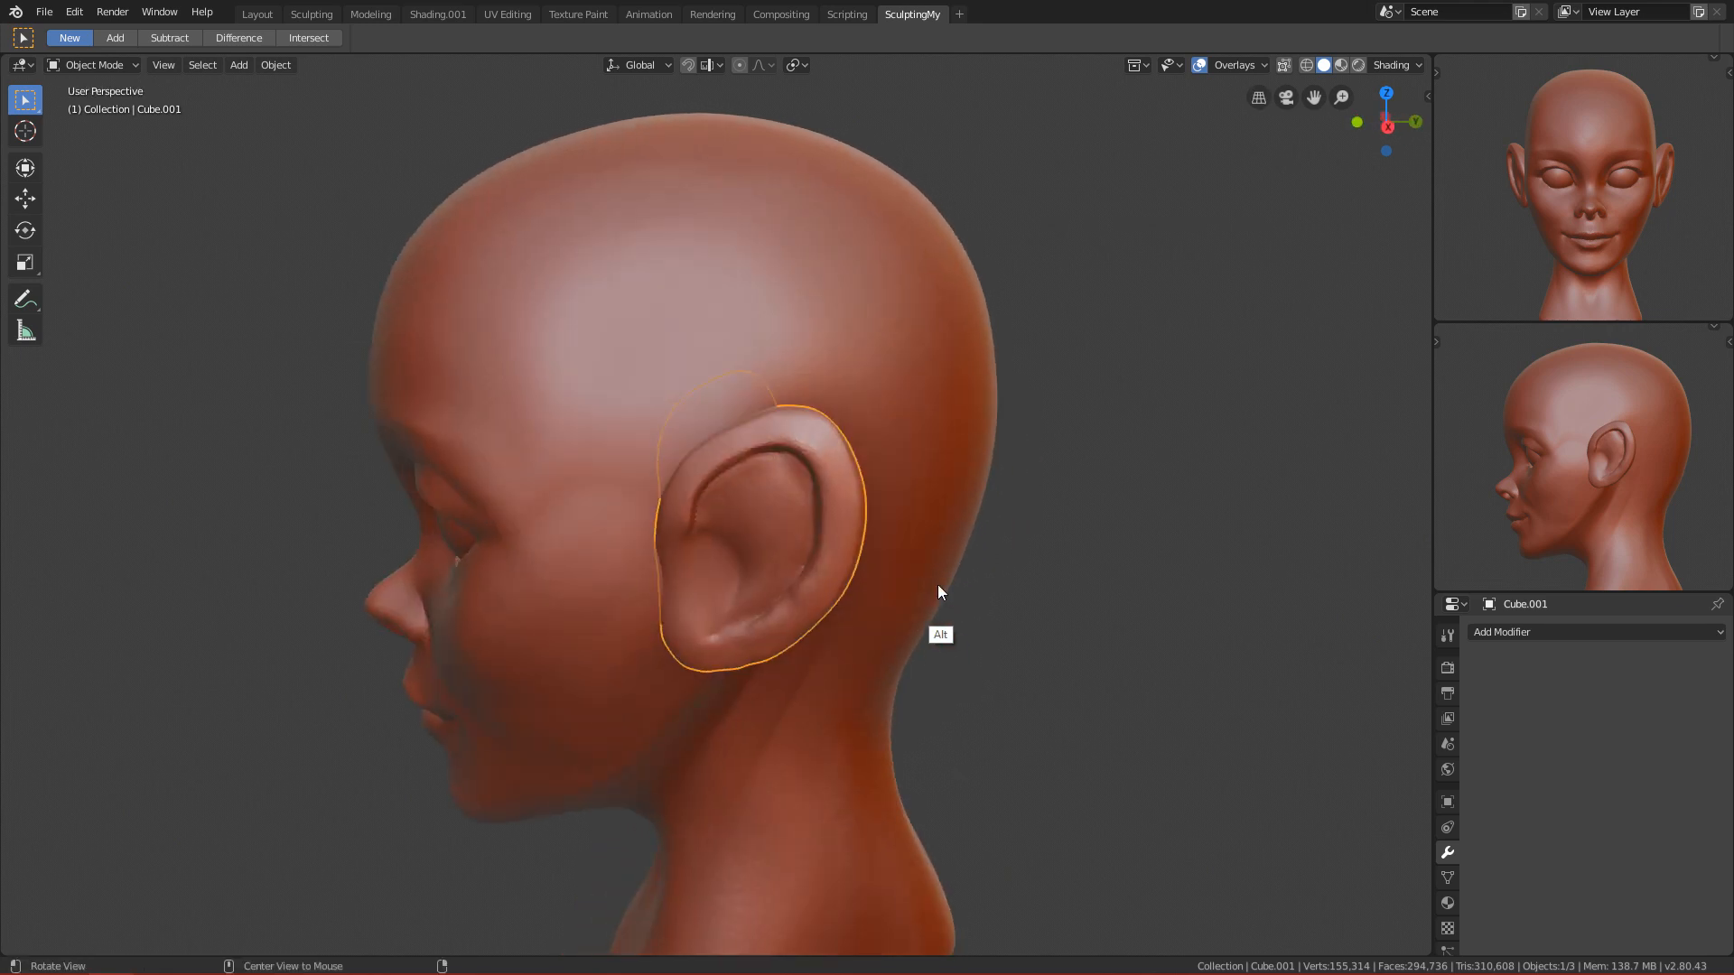
{"action": "left_click_drag", "start_coordinate": [689, 337], "coordinate": [750, 349], "text": "alt"}
{"action": "left_click", "coordinate": [750, 348]}
{"action": "left_click_drag", "start_coordinate": [1080, 612], "coordinate": [948, 677], "text": "alt"}
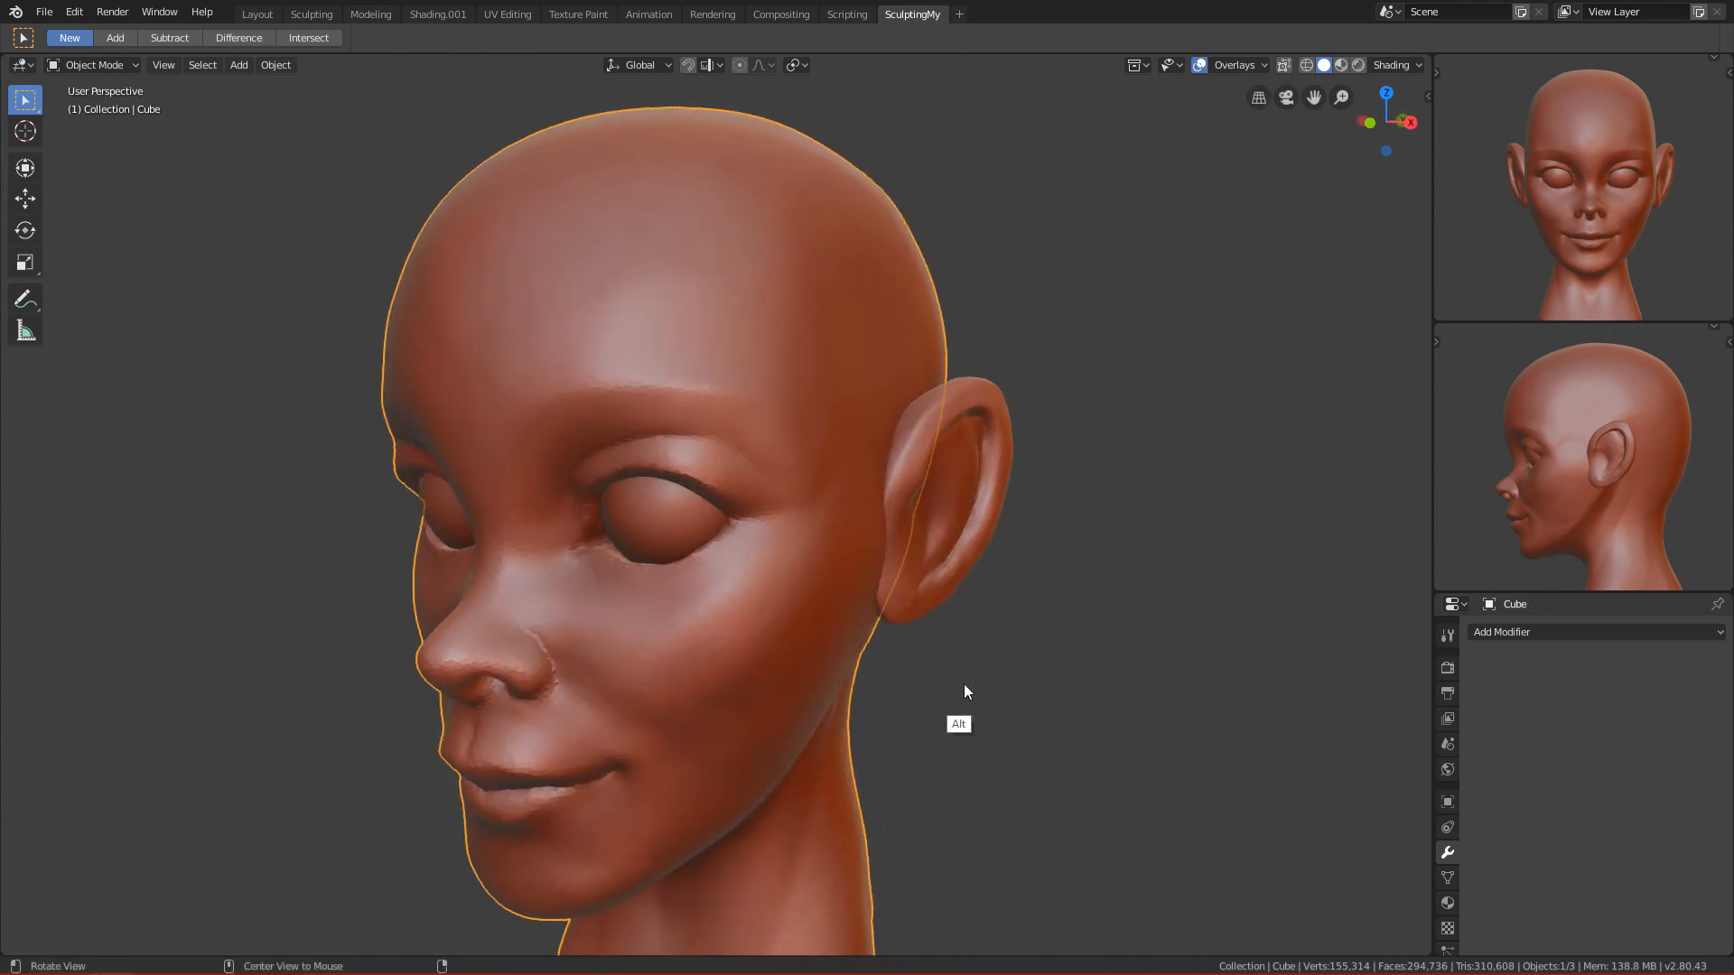
{"action": "left_click", "coordinate": [1523, 632]}
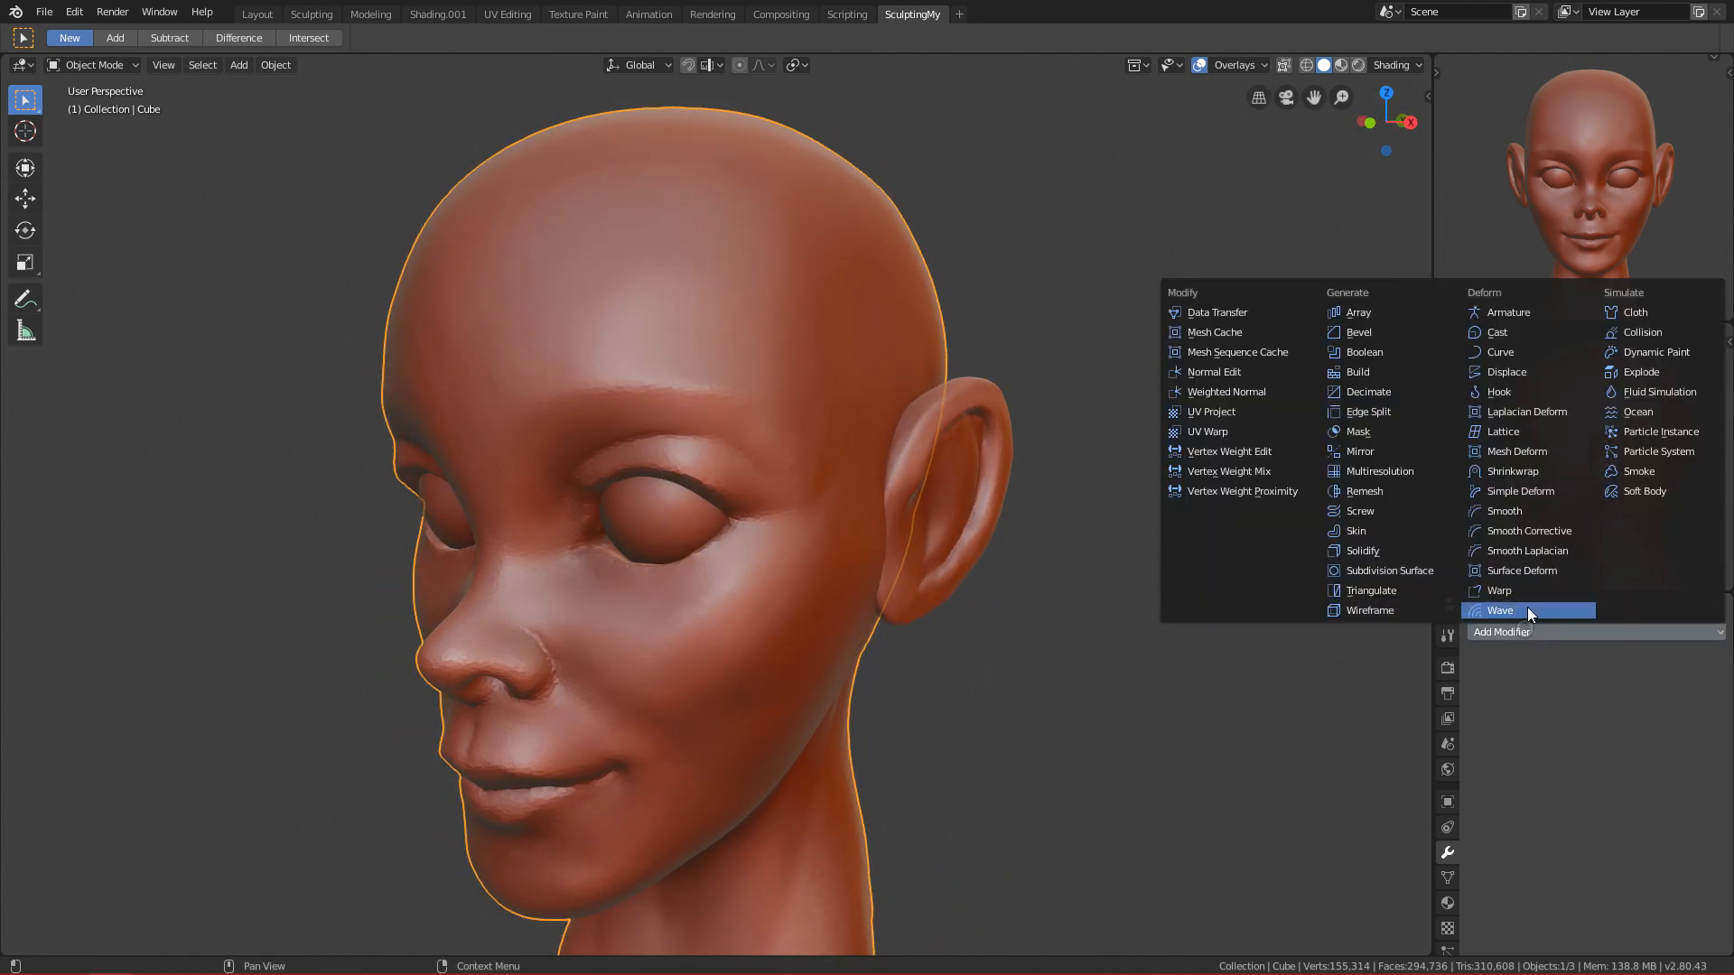
{"action": "left_click", "coordinate": [1358, 431]}
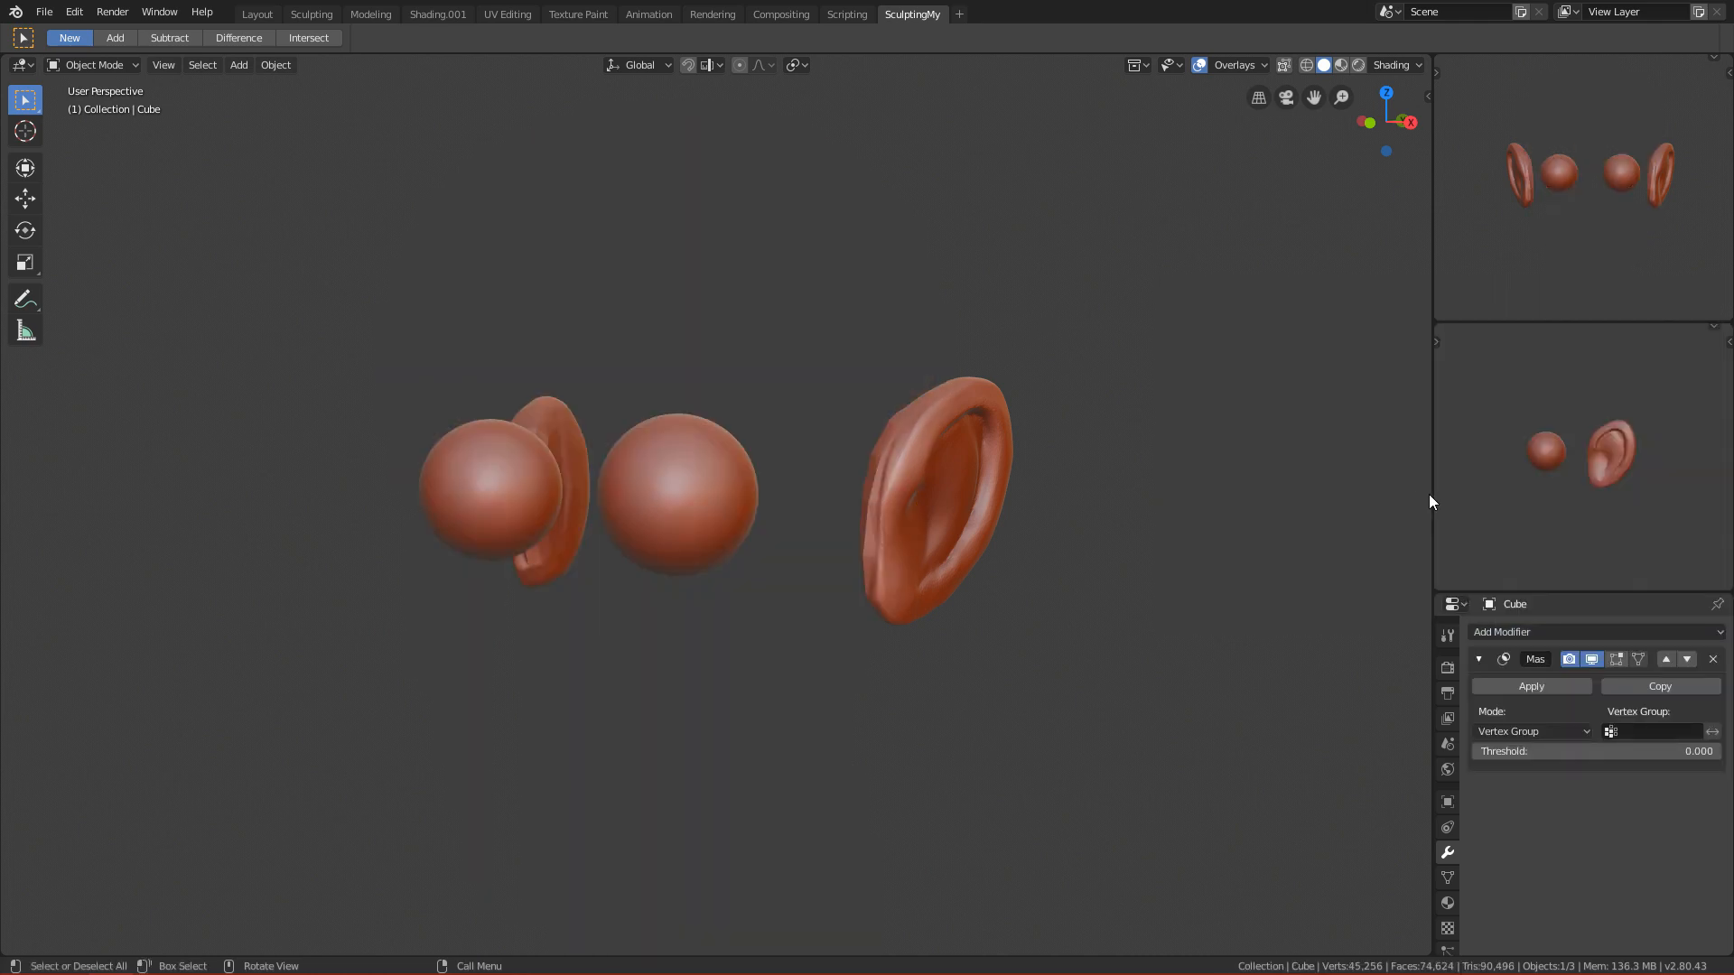
{"action": "left_click", "coordinate": [1712, 658]}
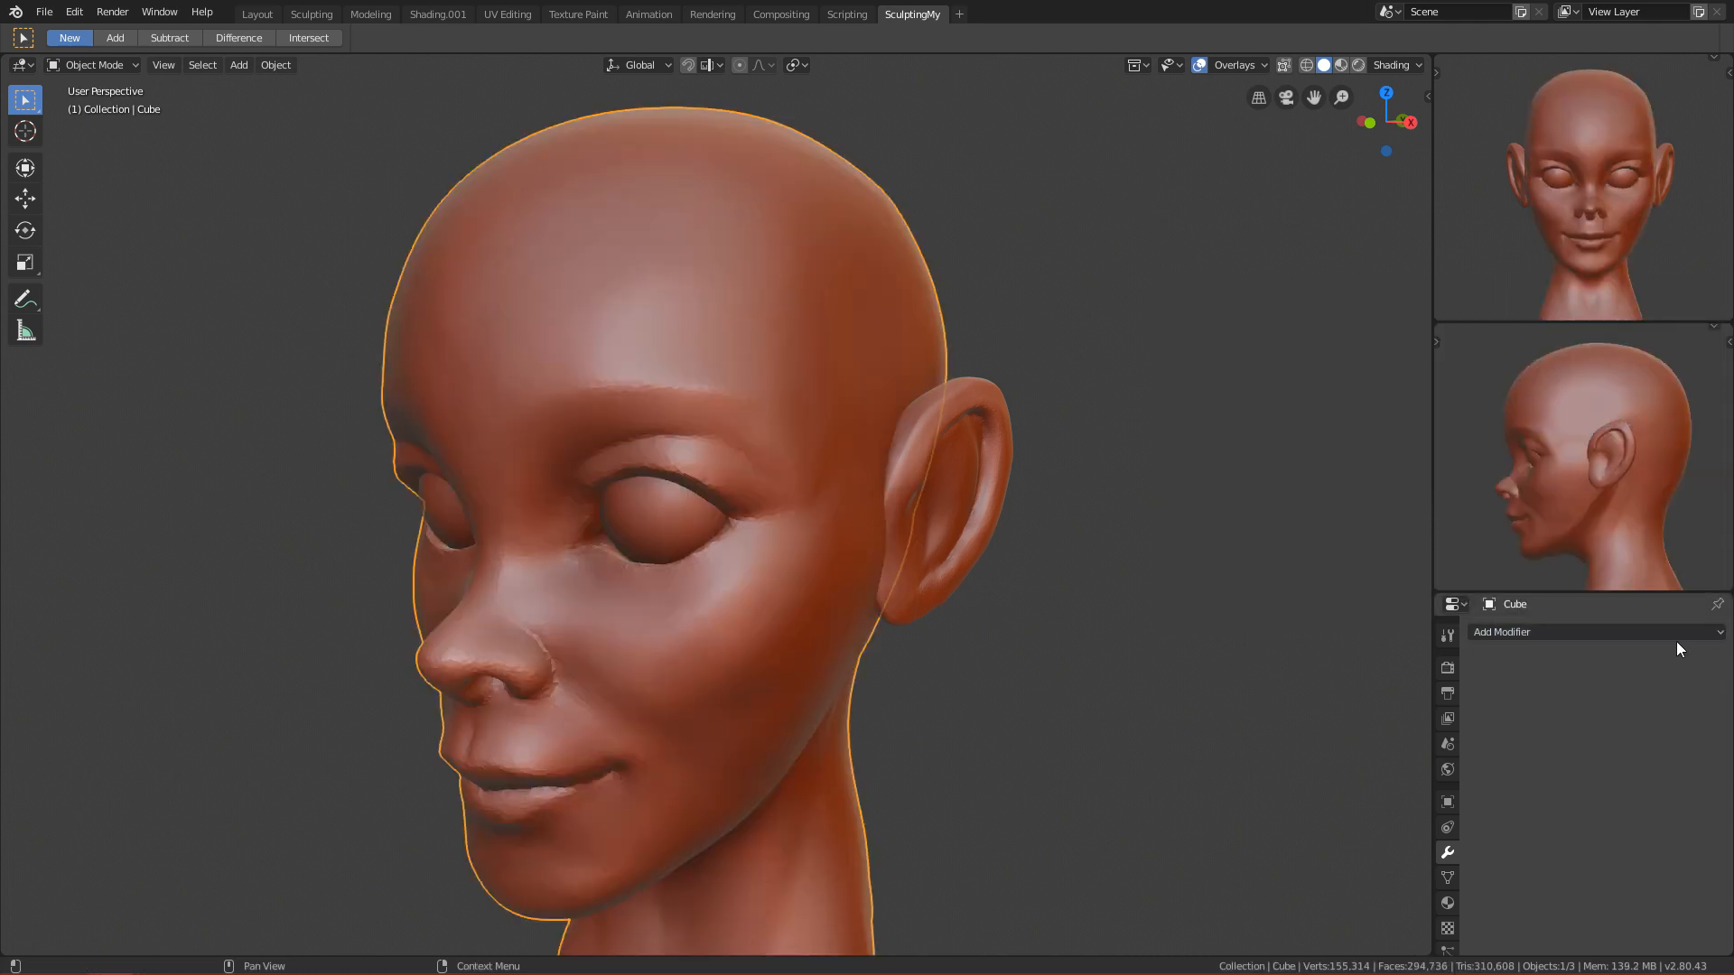
Step: Add a Boolean modifier to the head and save the file
{"action": "left_click", "coordinate": [1615, 633]}
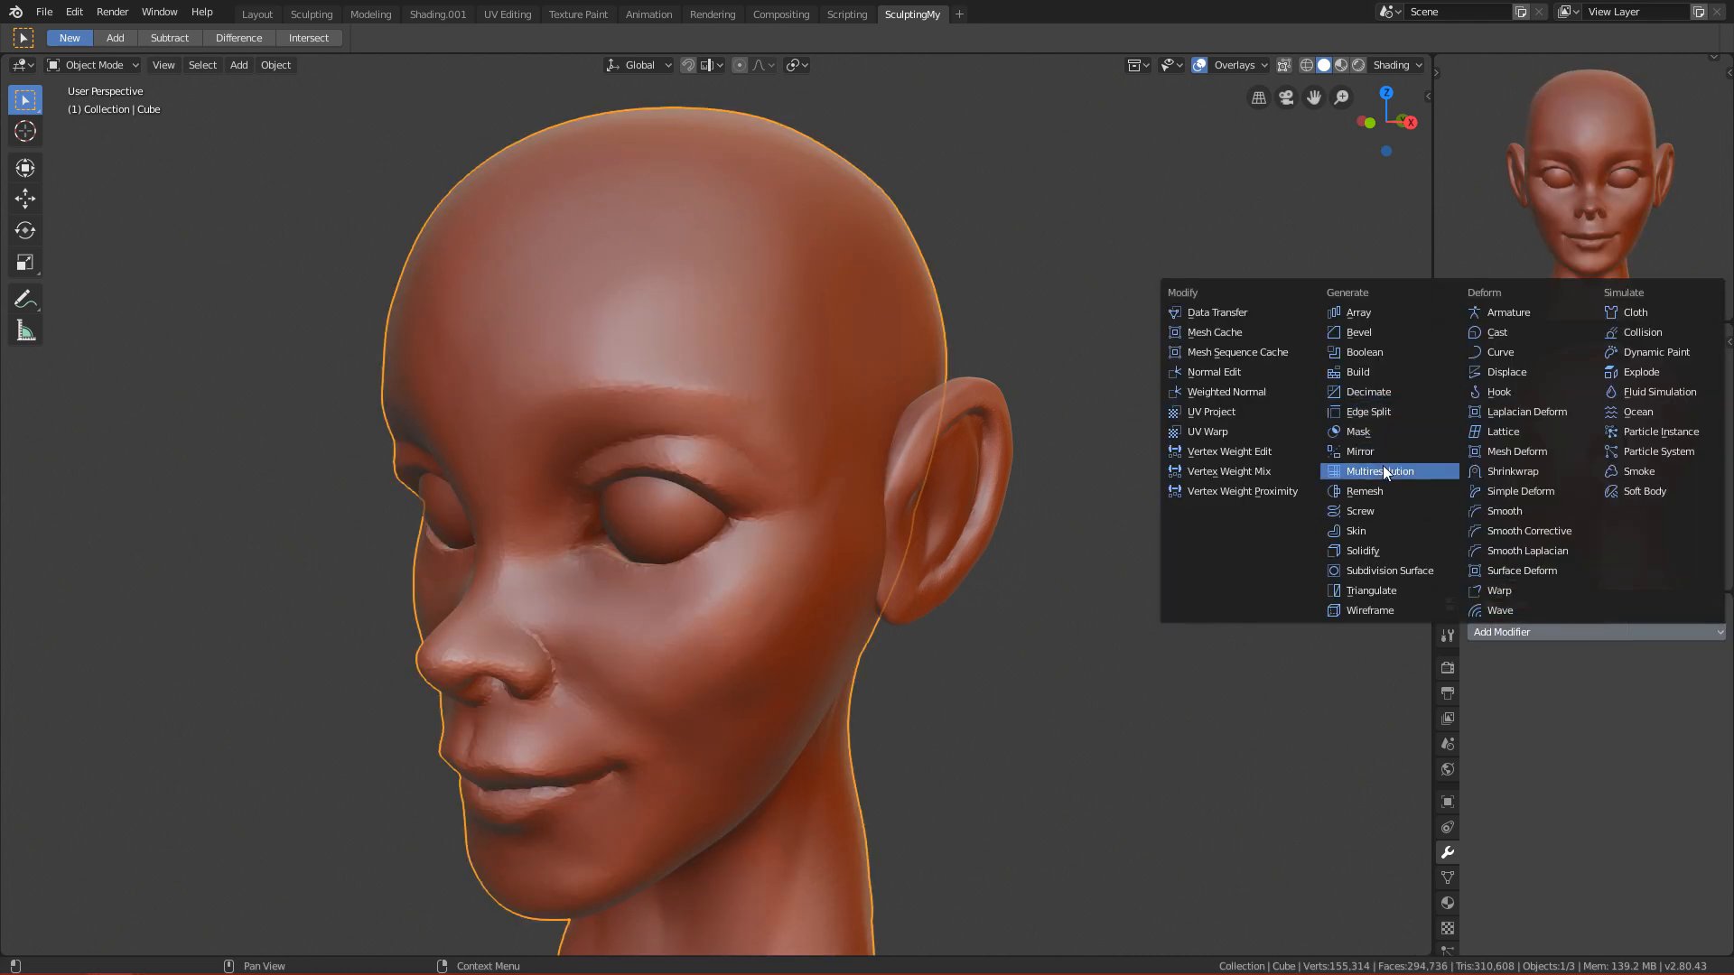
{"action": "left_click", "coordinate": [1407, 352]}
{"action": "middle_click_drag", "start_coordinate": [1125, 608], "coordinate": [804, 436]}
{"action": "key", "text": "KP_1"}
{"action": "key", "text": "ctrl+s"}
{"action": "middle_click_drag", "start_coordinate": [947, 696], "coordinate": [1001, 654], "text": "shift"}
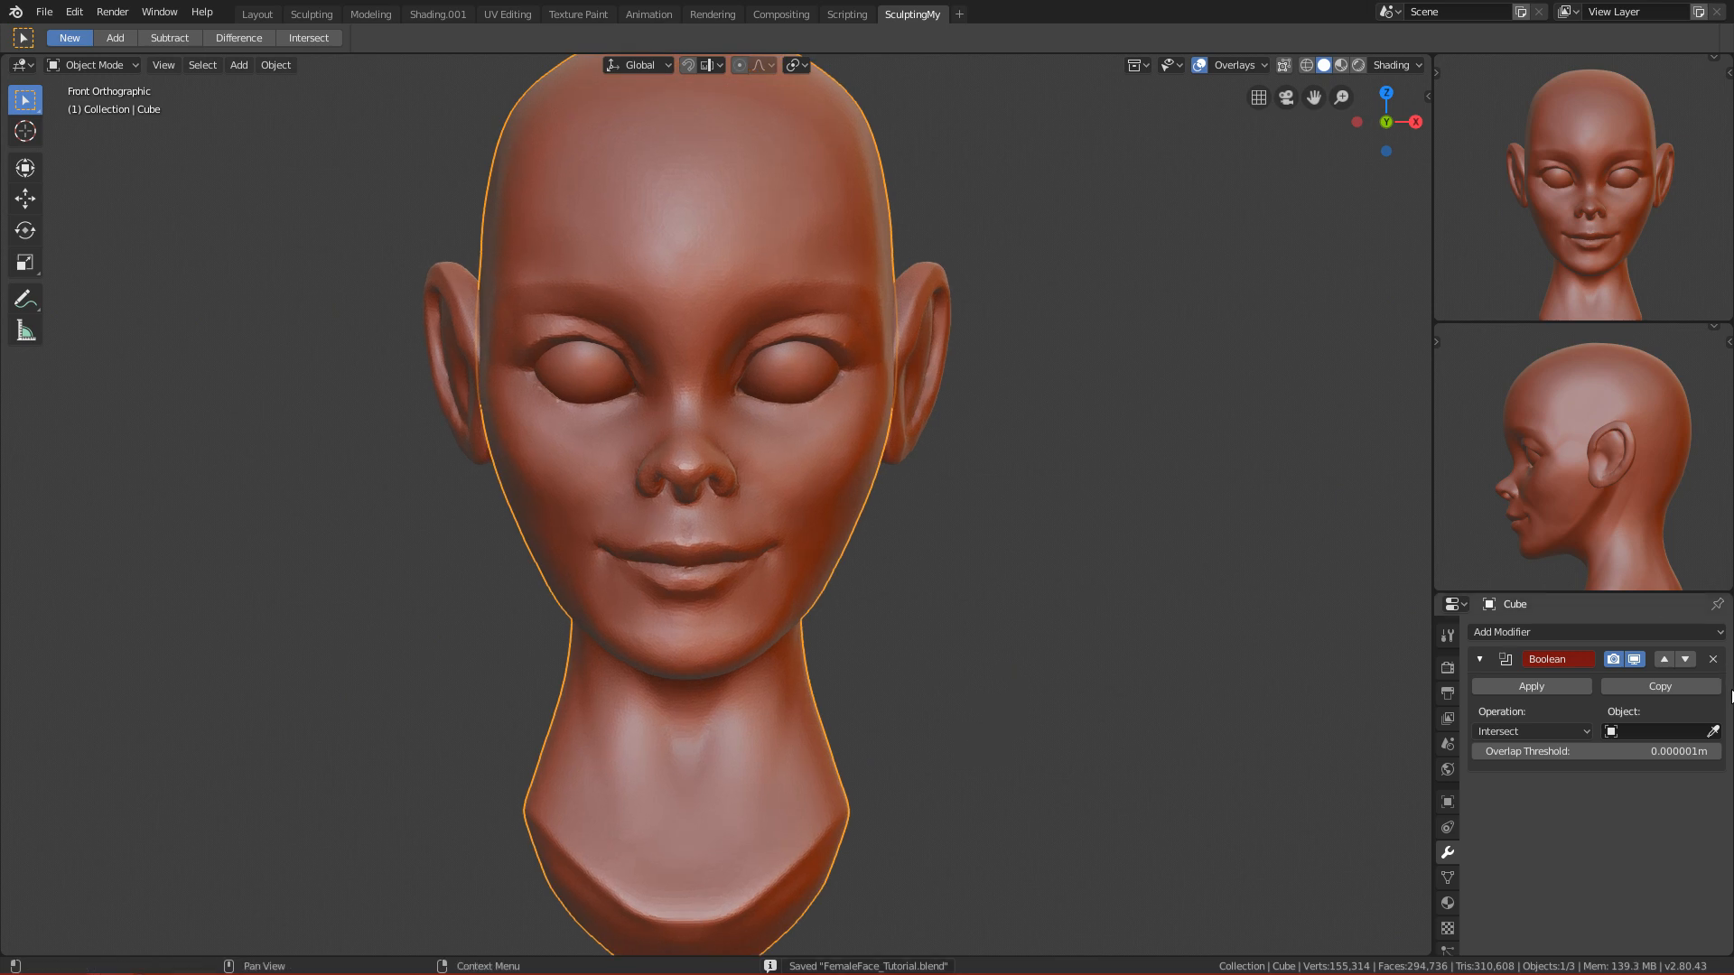
Step: Set the Boolean modifier's object to the ears (Cube.001) and its operation to Union
{"action": "left_click", "coordinate": [922, 384]}
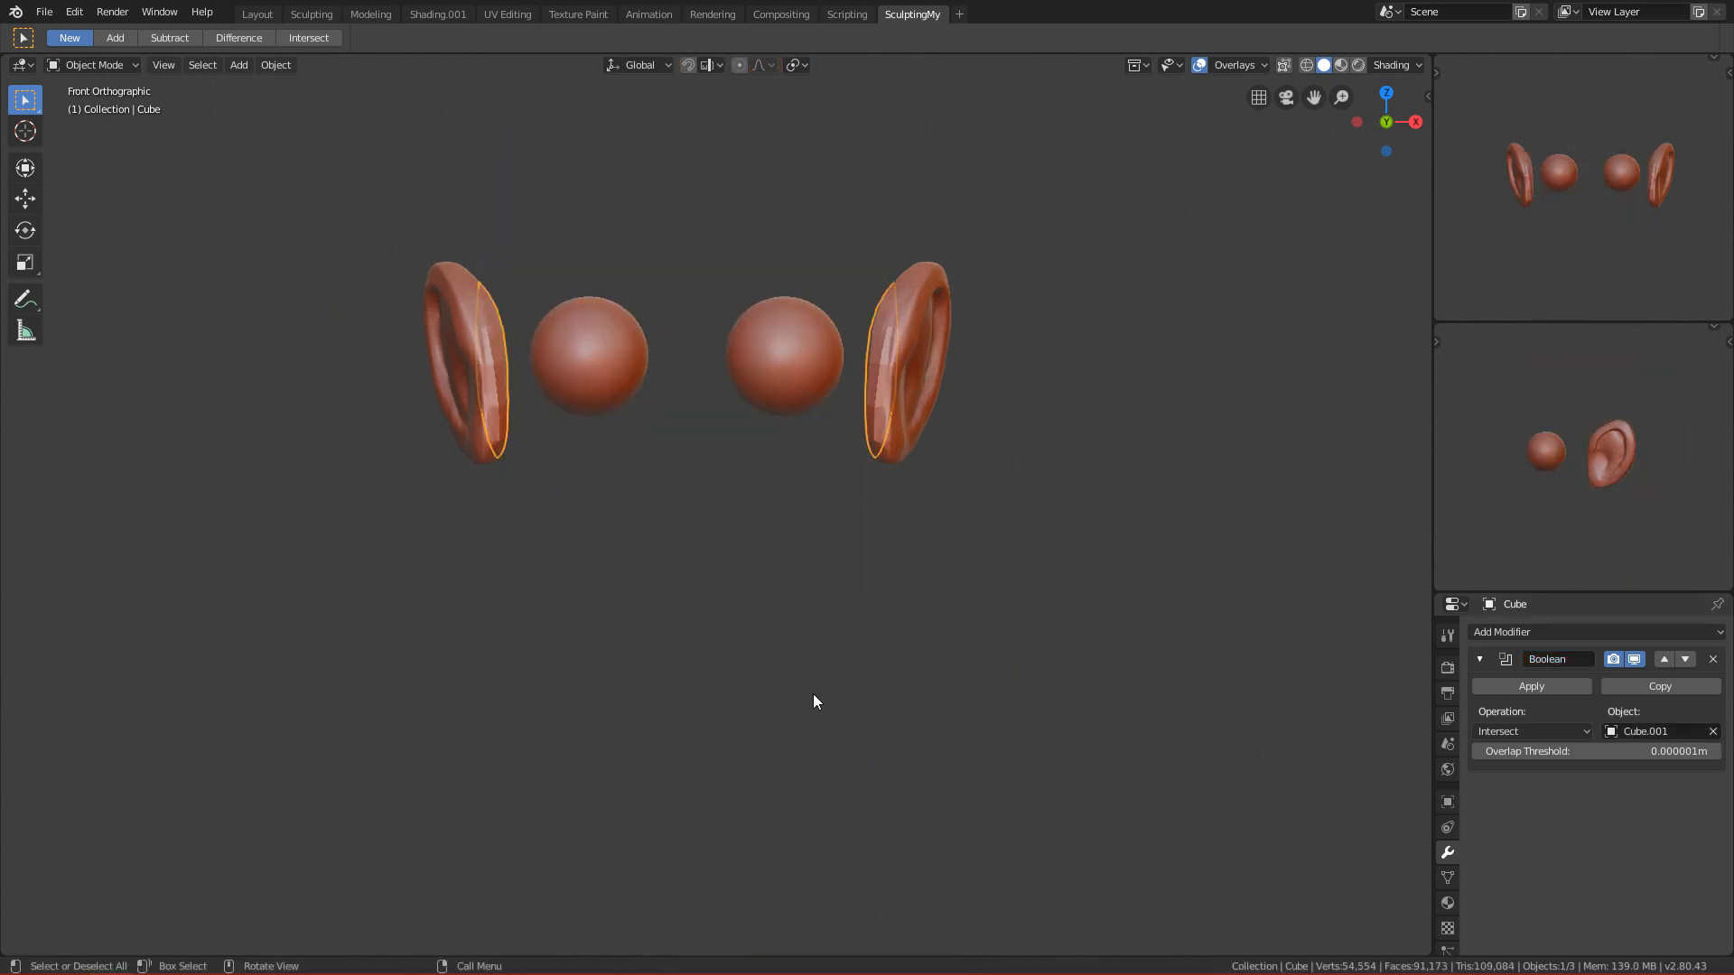
{"action": "left_click", "coordinate": [1552, 729]}
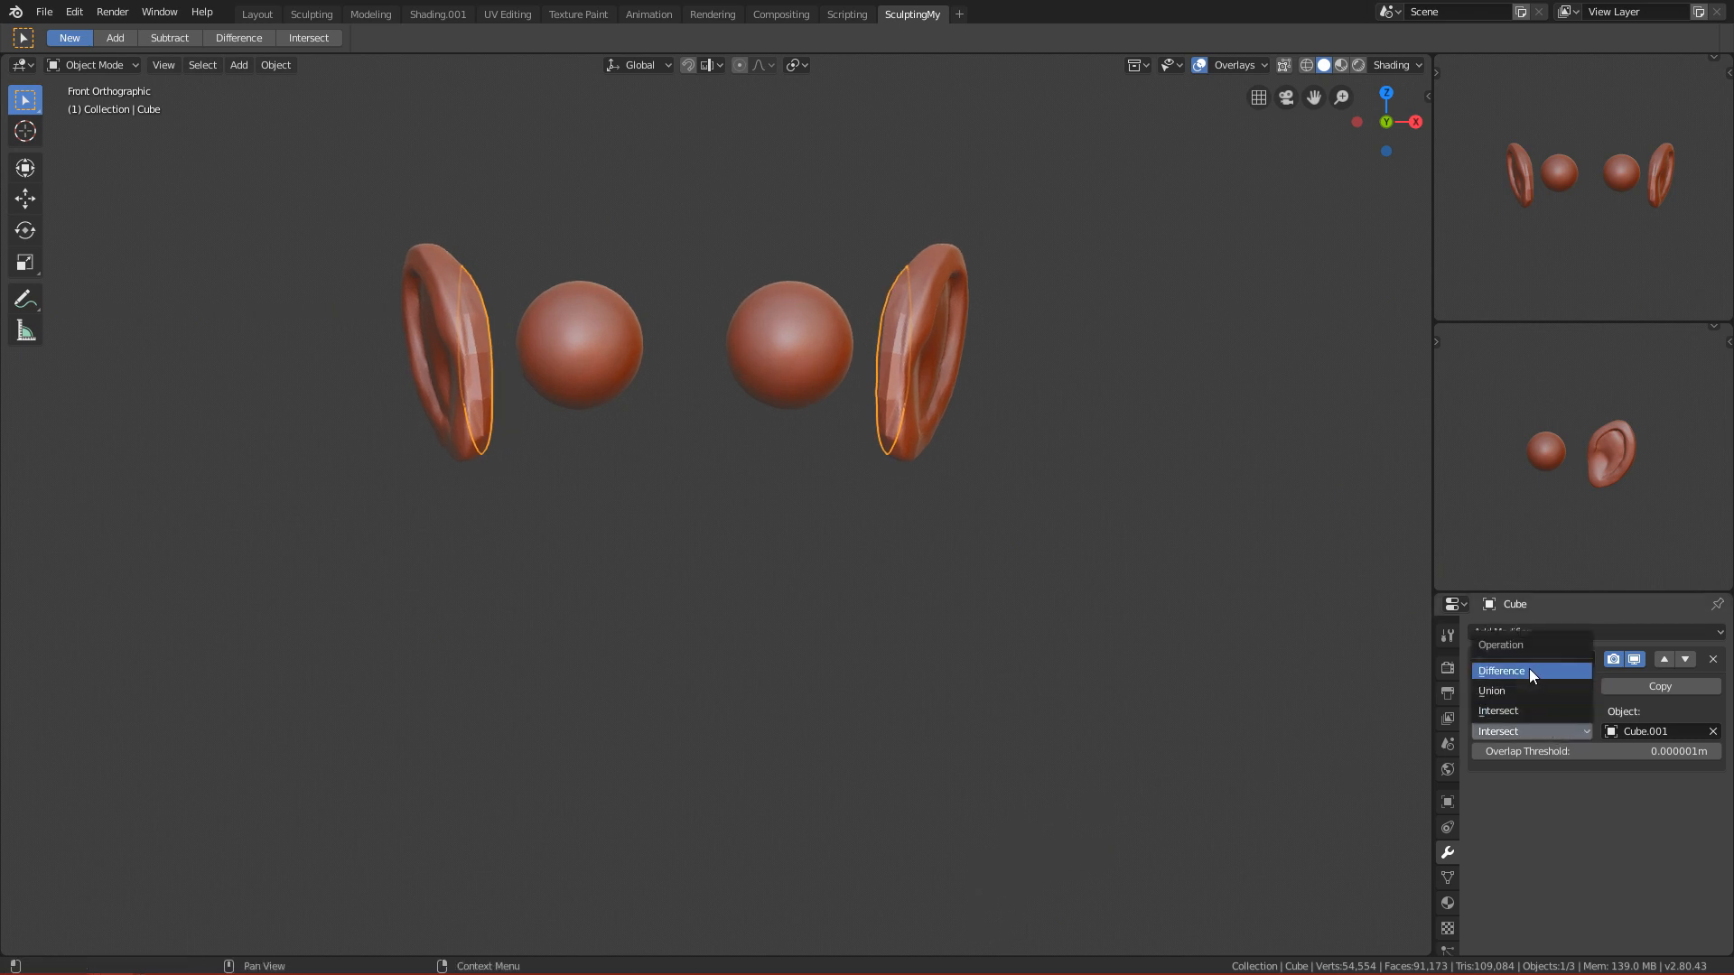
{"action": "left_click", "coordinate": [1528, 690]}
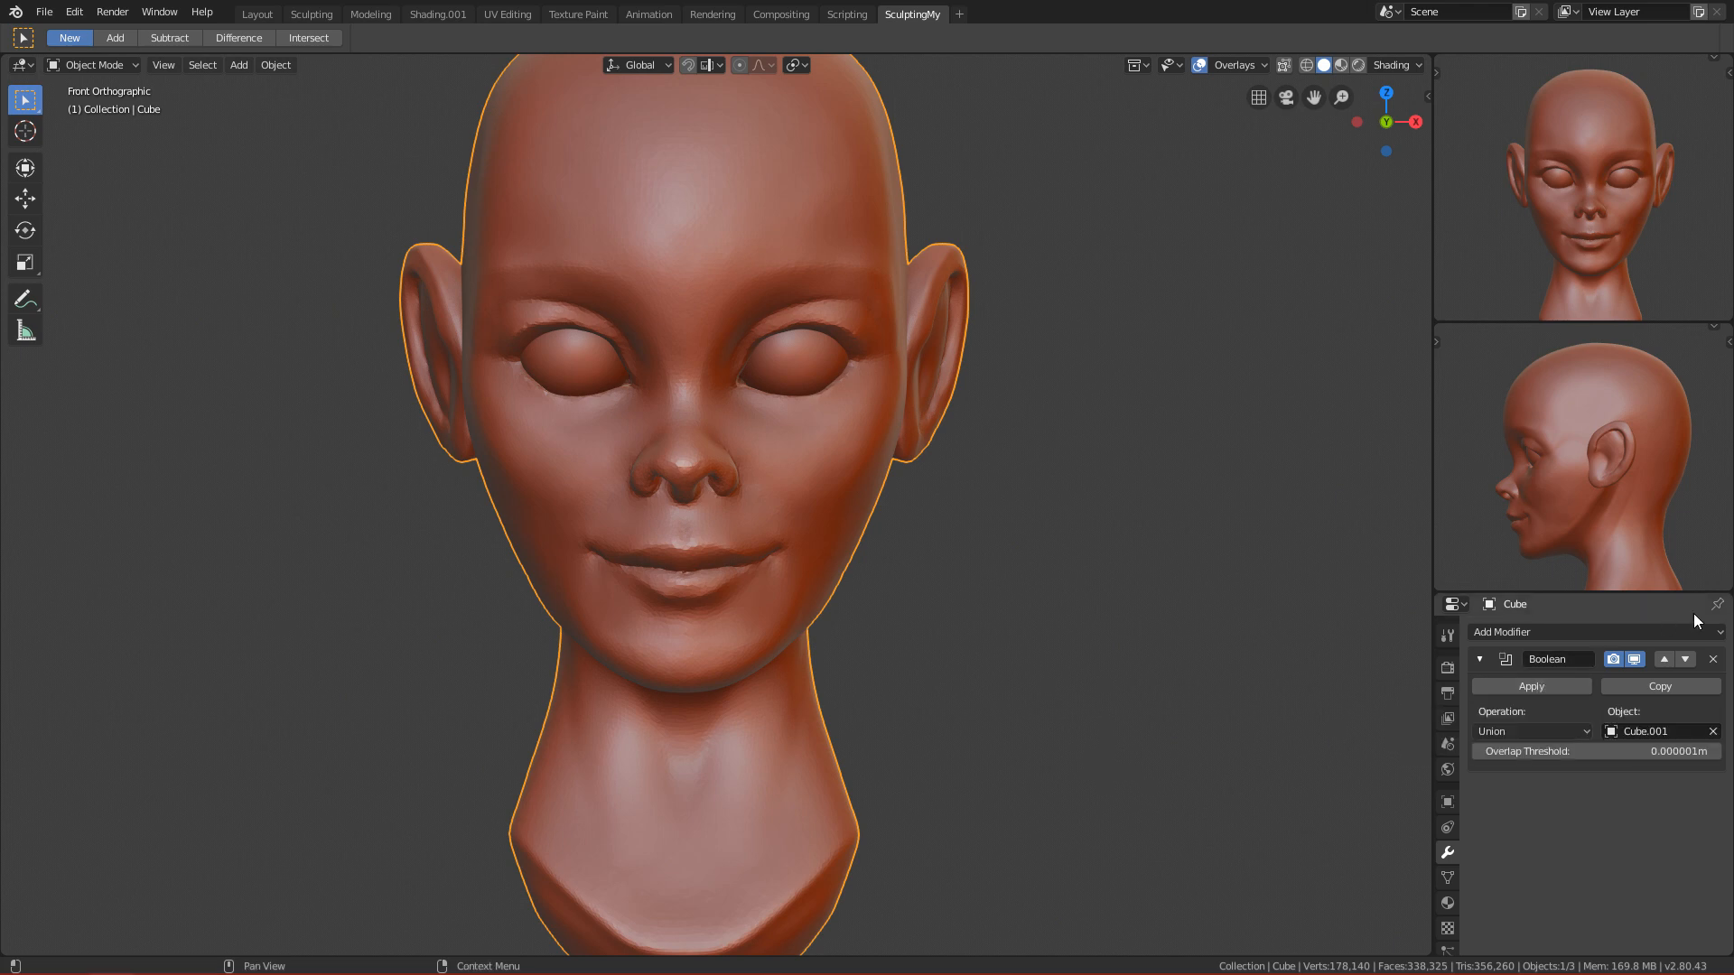
Step: Apply the head's Boolean modifier and switch the head to Sculpt Mode near the ear
{"action": "left_click", "coordinate": [1562, 685]}
{"action": "scroll", "coordinate": [1120, 415], "scroll_direction": "up", "scroll_amount": 3}
{"action": "left_click_drag", "start_coordinate": [1133, 367], "coordinate": [854, 684], "text": "alt"}
{"action": "middle_click_drag", "start_coordinate": [761, 644], "coordinate": [984, 567], "text": "alt"}
{"action": "mouse_move", "coordinate": [984, 564]}
{"action": "left_mouse_down", "text": "alt"}
{"action": "mouse_move", "coordinate": [968, 549]}
{"action": "mouse_move", "coordinate": [984, 533]}
{"action": "left_mouse_up", "text": "alt"}
{"action": "key", "text": "ctrl+Tab"}
{"action": "left_click", "coordinate": [995, 626]}
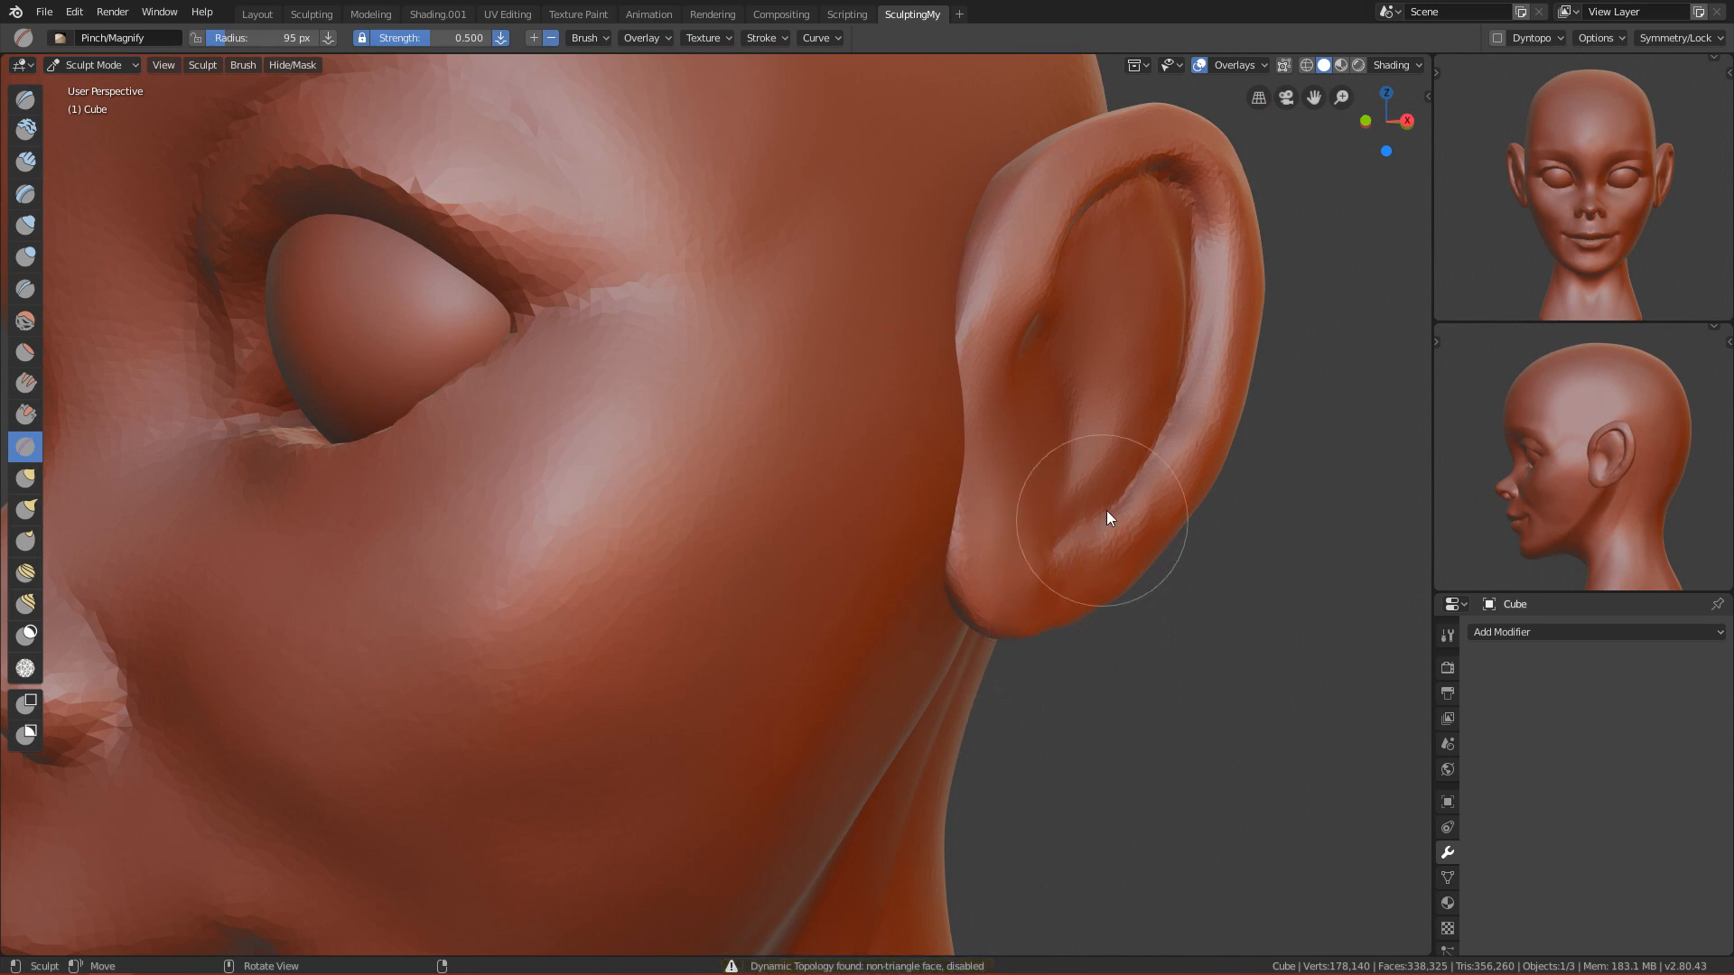
Step: Enable dynamic topology, accept the vertex data warning, and sample the detail resolution from the cheek surface
{"action": "scroll", "coordinate": [1138, 487], "scroll_direction": "down", "scroll_amount": 1}
{"action": "left_click", "coordinate": [1497, 37]}
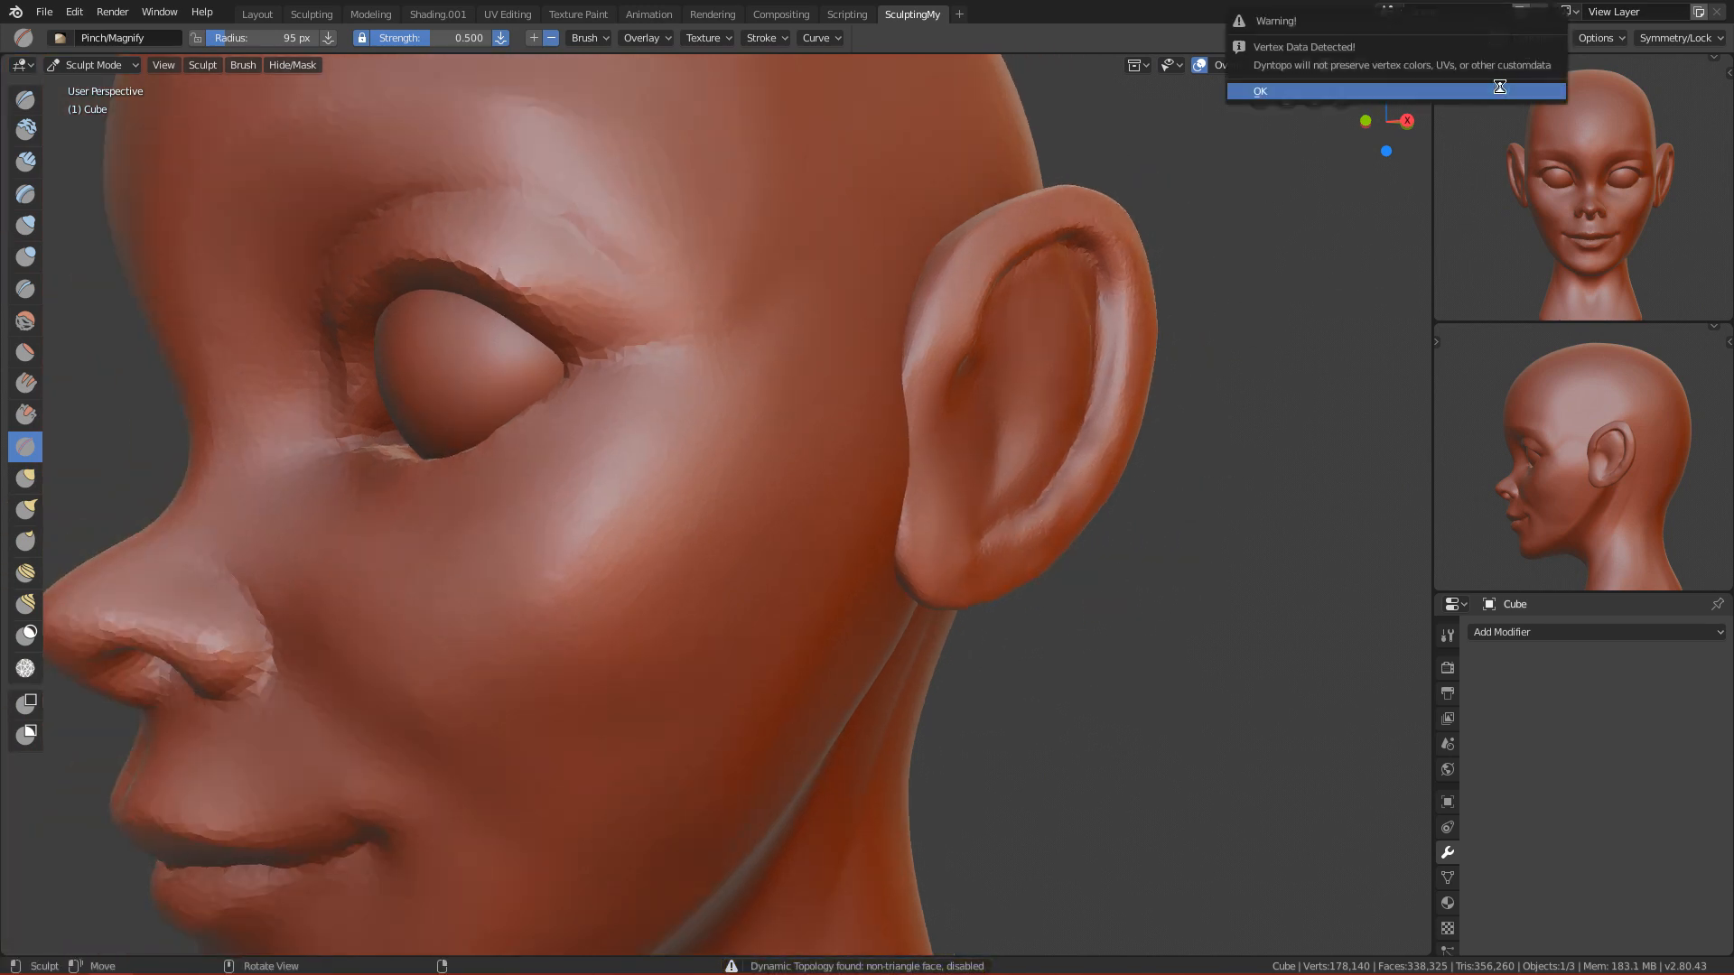
{"action": "left_click", "coordinate": [1499, 92]}
{"action": "left_click", "coordinate": [1535, 38]}
{"action": "left_click", "coordinate": [1631, 73]}
{"action": "left_click", "coordinate": [818, 425]}
{"action": "left_click", "coordinate": [1539, 41]}
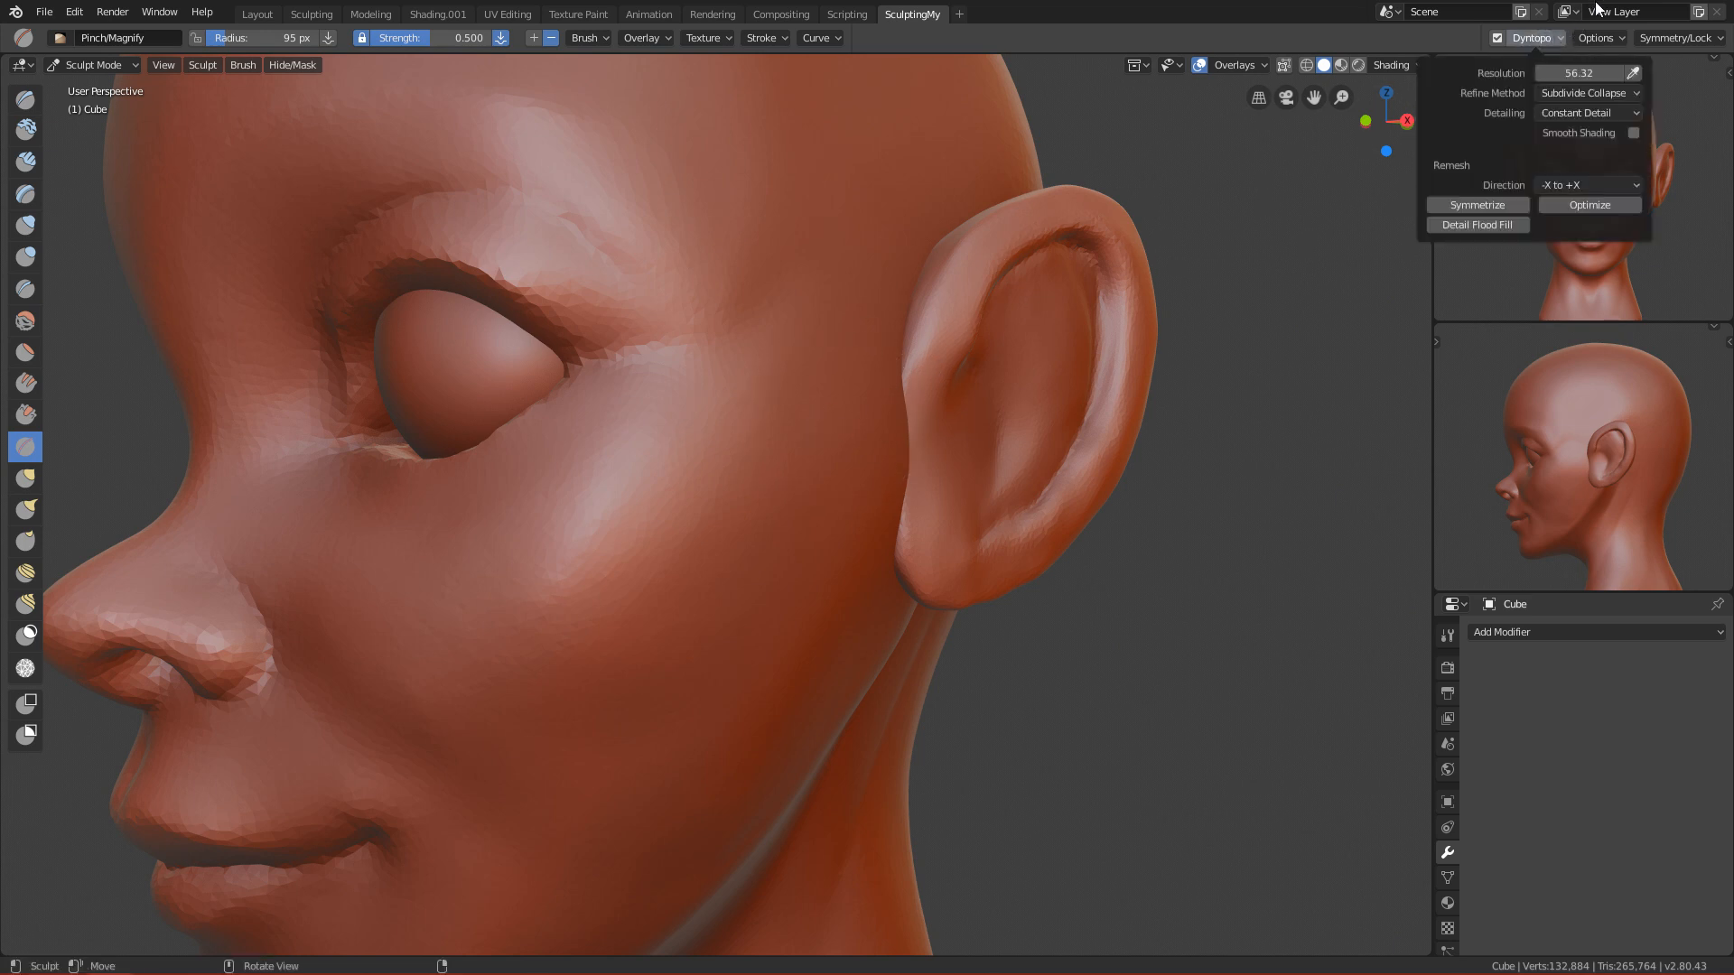
Step: Blend the front seam between ear and cheek with a 58 px Clay Strips brush and smooth it
{"action": "left_click_drag", "start_coordinate": [1307, 535], "coordinate": [1192, 529], "text": "ctrl+alt"}
{"action": "mouse_move", "coordinate": [1191, 529]}
{"action": "left_mouse_down", "text": "alt+shift"}
{"action": "mouse_move", "coordinate": [1048, 529]}
{"action": "mouse_move", "coordinate": [791, 611]}
{"action": "mouse_move", "coordinate": [793, 641]}
{"action": "mouse_move", "coordinate": [988, 700]}
{"action": "left_mouse_up", "text": "alt+shift"}
{"action": "key", "text": "c"}
{"action": "left_click_drag", "start_coordinate": [806, 678], "coordinate": [806, 664], "text": "ctrl+alt"}
{"action": "key", "text": "f"}
{"action": "left_click", "coordinate": [647, 624]}
{"action": "mouse_move", "coordinate": [634, 510]}
{"action": "left_mouse_down"}
{"action": "mouse_move", "coordinate": [636, 751]}
{"action": "mouse_move", "coordinate": [686, 511]}
{"action": "mouse_move", "coordinate": [729, 462]}
{"action": "mouse_move", "coordinate": [720, 426]}
{"action": "left_mouse_up"}
{"action": "left_click_drag", "start_coordinate": [732, 519], "coordinate": [757, 482], "text": "ctrl+alt"}
{"action": "mouse_move", "coordinate": [701, 598]}
{"action": "left_mouse_down", "text": "shift"}
{"action": "mouse_move", "coordinate": [778, 355]}
{"action": "mouse_move", "coordinate": [753, 396]}
{"action": "mouse_move", "coordinate": [787, 437]}
{"action": "mouse_move", "coordinate": [620, 441]}
{"action": "mouse_move", "coordinate": [598, 361]}
{"action": "mouse_move", "coordinate": [578, 354]}
{"action": "left_mouse_up", "text": "shift"}
Step: Smooth the seam behind the ear where it meets the skull
{"action": "mouse_move", "coordinate": [414, 497]}
{"action": "left_mouse_down", "text": "alt"}
{"action": "mouse_move", "coordinate": [417, 625]}
{"action": "mouse_move", "coordinate": [431, 506]}
{"action": "mouse_move", "coordinate": [321, 677]}
{"action": "left_mouse_up", "text": "alt"}
{"action": "left_click_drag", "start_coordinate": [463, 488], "coordinate": [421, 562], "text": "alt"}
{"action": "mouse_move", "coordinate": [500, 643]}
{"action": "left_mouse_down", "text": "alt"}
{"action": "mouse_move", "coordinate": [659, 611]}
{"action": "mouse_move", "coordinate": [696, 789]}
{"action": "mouse_move", "coordinate": [739, 704]}
{"action": "left_mouse_up", "text": "alt"}
{"action": "left_click_drag", "start_coordinate": [836, 600], "coordinate": [581, 572], "text": "alt"}
{"action": "left_click_drag", "start_coordinate": [442, 476], "coordinate": [445, 572], "text": "alt"}
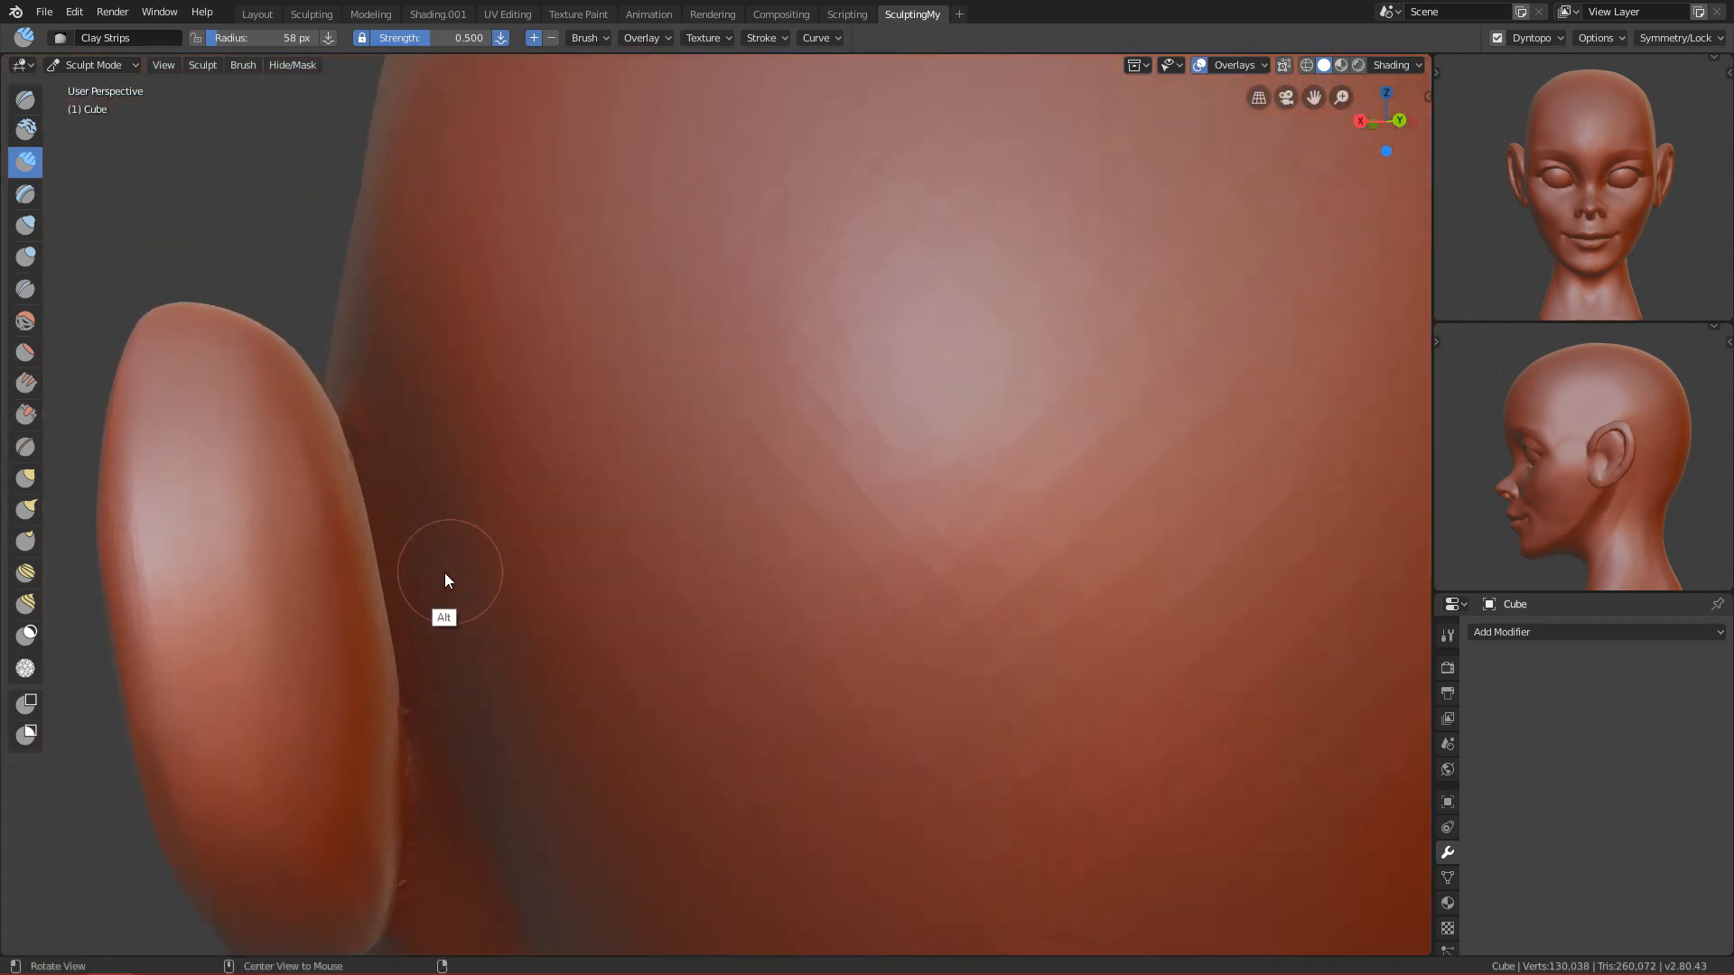
{"action": "left_click_drag", "start_coordinate": [348, 403], "coordinate": [361, 442], "text": "alt"}
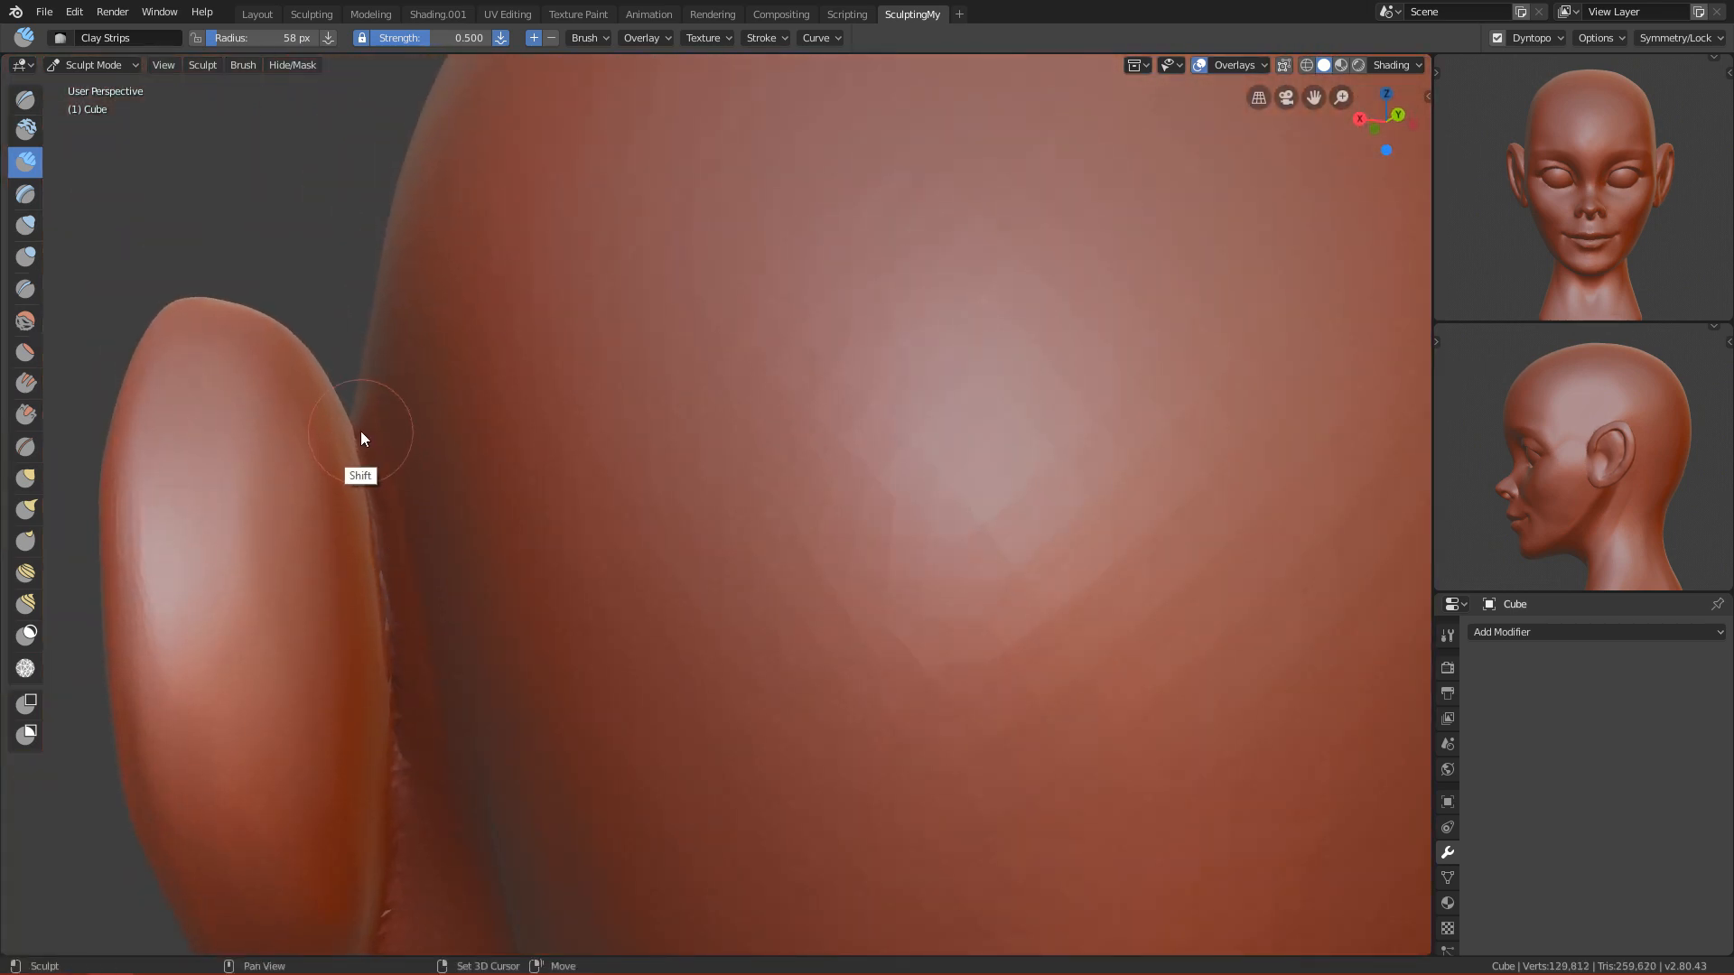
{"action": "mouse_move", "coordinate": [406, 701]}
{"action": "left_mouse_down", "text": "alt"}
{"action": "mouse_move", "coordinate": [391, 512]}
{"action": "mouse_move", "coordinate": [417, 698]}
{"action": "mouse_move", "coordinate": [425, 488]}
{"action": "left_mouse_up", "text": "alt"}
{"action": "left_click_drag", "start_coordinate": [366, 555], "coordinate": [418, 530], "text": "shift"}
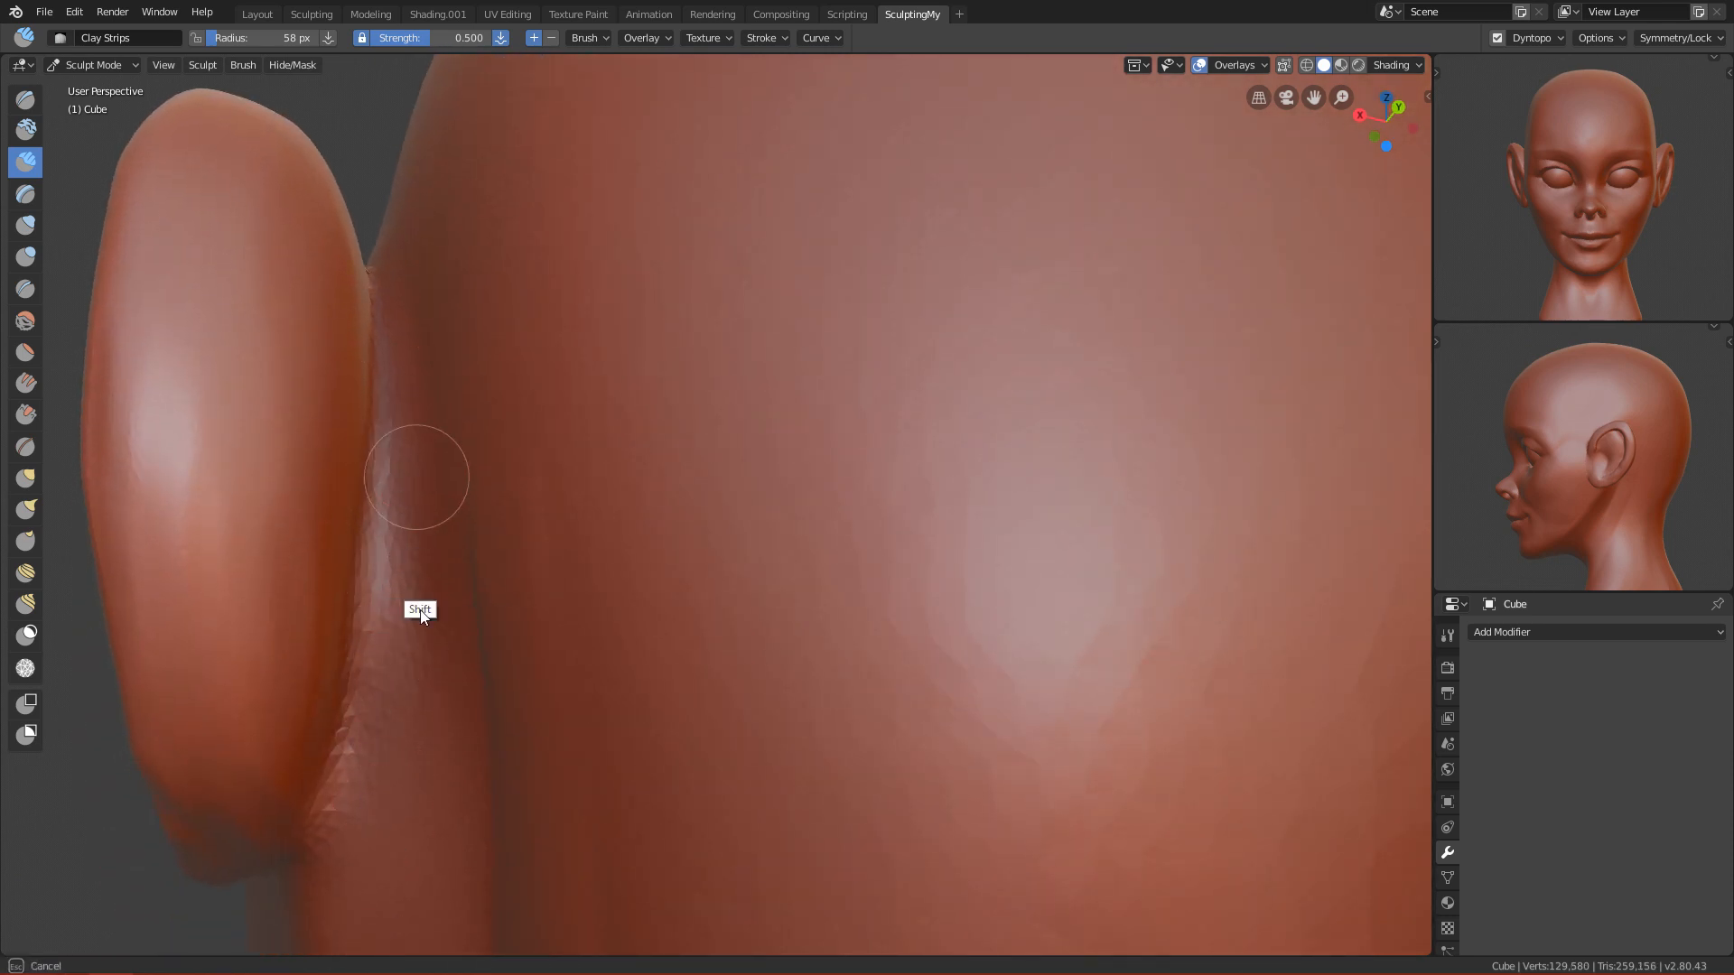
Step: Enlarge the Clay Strips brush and blend the underside of the earlobe into the neck
{"action": "mouse_move", "coordinate": [374, 723]}
{"action": "left_mouse_down", "text": "alt"}
{"action": "mouse_move", "coordinate": [408, 598]}
{"action": "mouse_move", "coordinate": [433, 608]}
{"action": "mouse_move", "coordinate": [581, 503]}
{"action": "mouse_move", "coordinate": [561, 659]}
{"action": "mouse_move", "coordinate": [666, 593]}
{"action": "mouse_move", "coordinate": [746, 502]}
{"action": "mouse_move", "coordinate": [648, 679]}
{"action": "mouse_move", "coordinate": [629, 625]}
{"action": "mouse_move", "coordinate": [701, 487]}
{"action": "left_mouse_up", "text": "alt"}
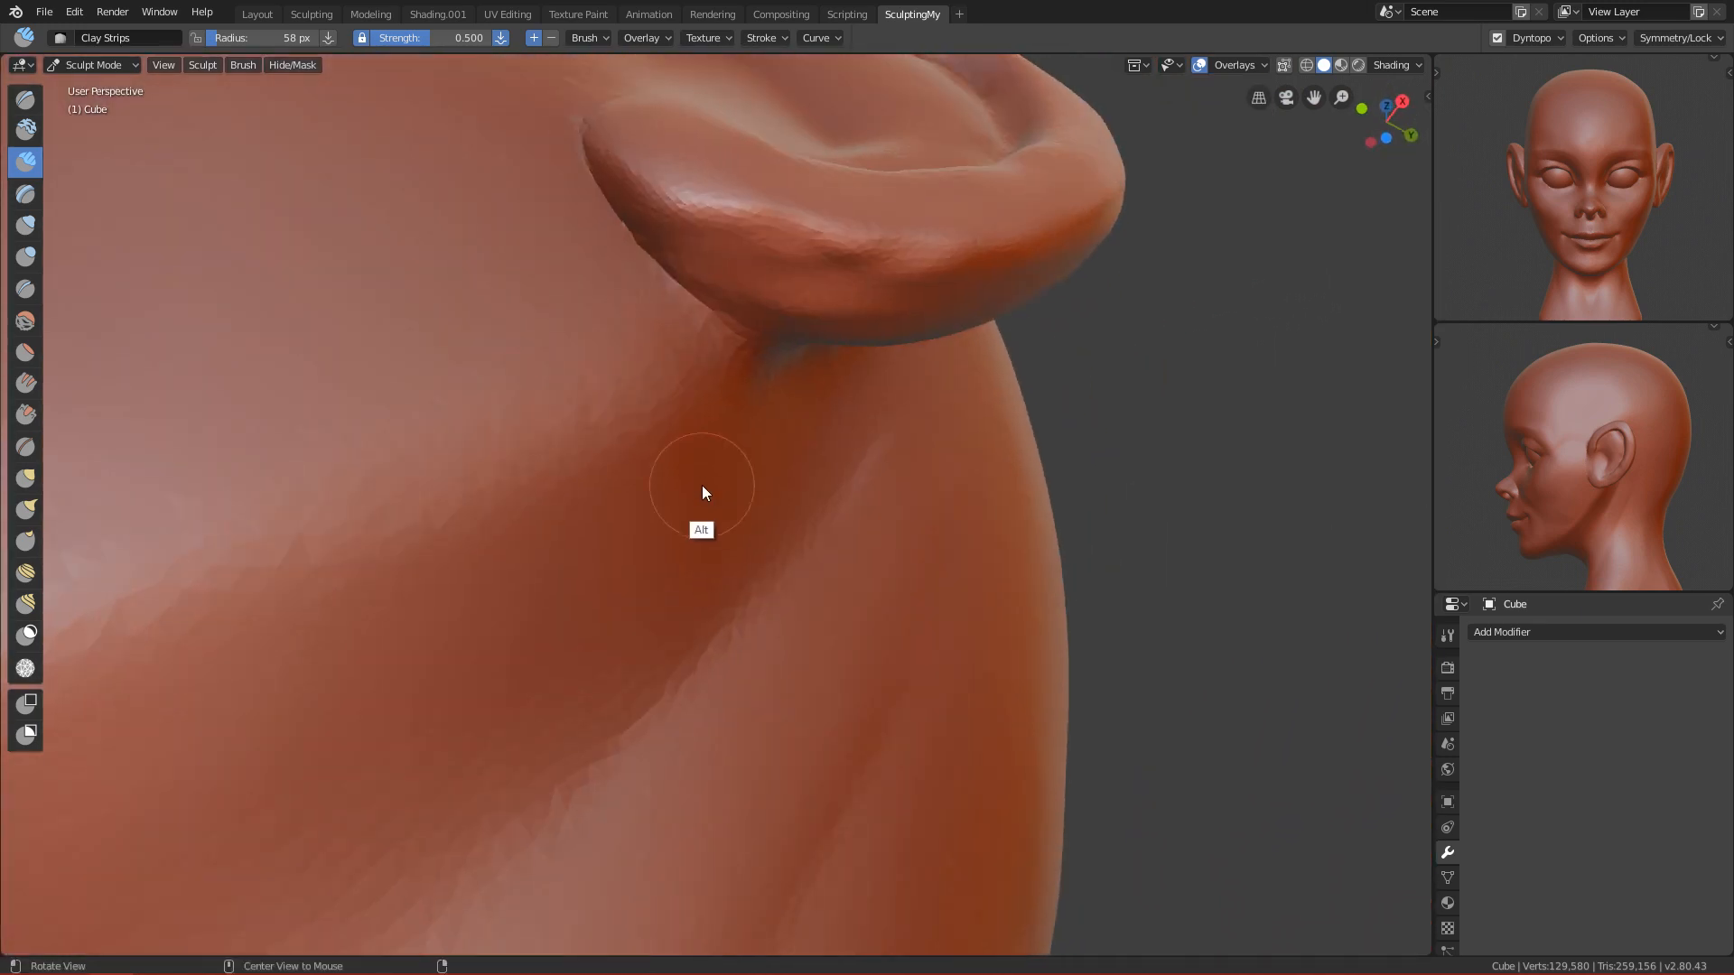
{"action": "left_click_drag", "start_coordinate": [757, 380], "coordinate": [778, 425], "text": "alt"}
{"action": "key", "text": "f"}
{"action": "left_click", "coordinate": [720, 392]}
{"action": "key", "text": "f"}
{"action": "mouse_move", "coordinate": [604, 298]}
{"action": "left_mouse_down"}
{"action": "mouse_move", "coordinate": [712, 372]}
{"action": "mouse_move", "coordinate": [940, 387]}
{"action": "left_mouse_up"}
{"action": "left_click", "coordinate": [742, 384]}
{"action": "left_click_drag", "start_coordinate": [691, 657], "coordinate": [783, 397], "text": "alt+shift"}
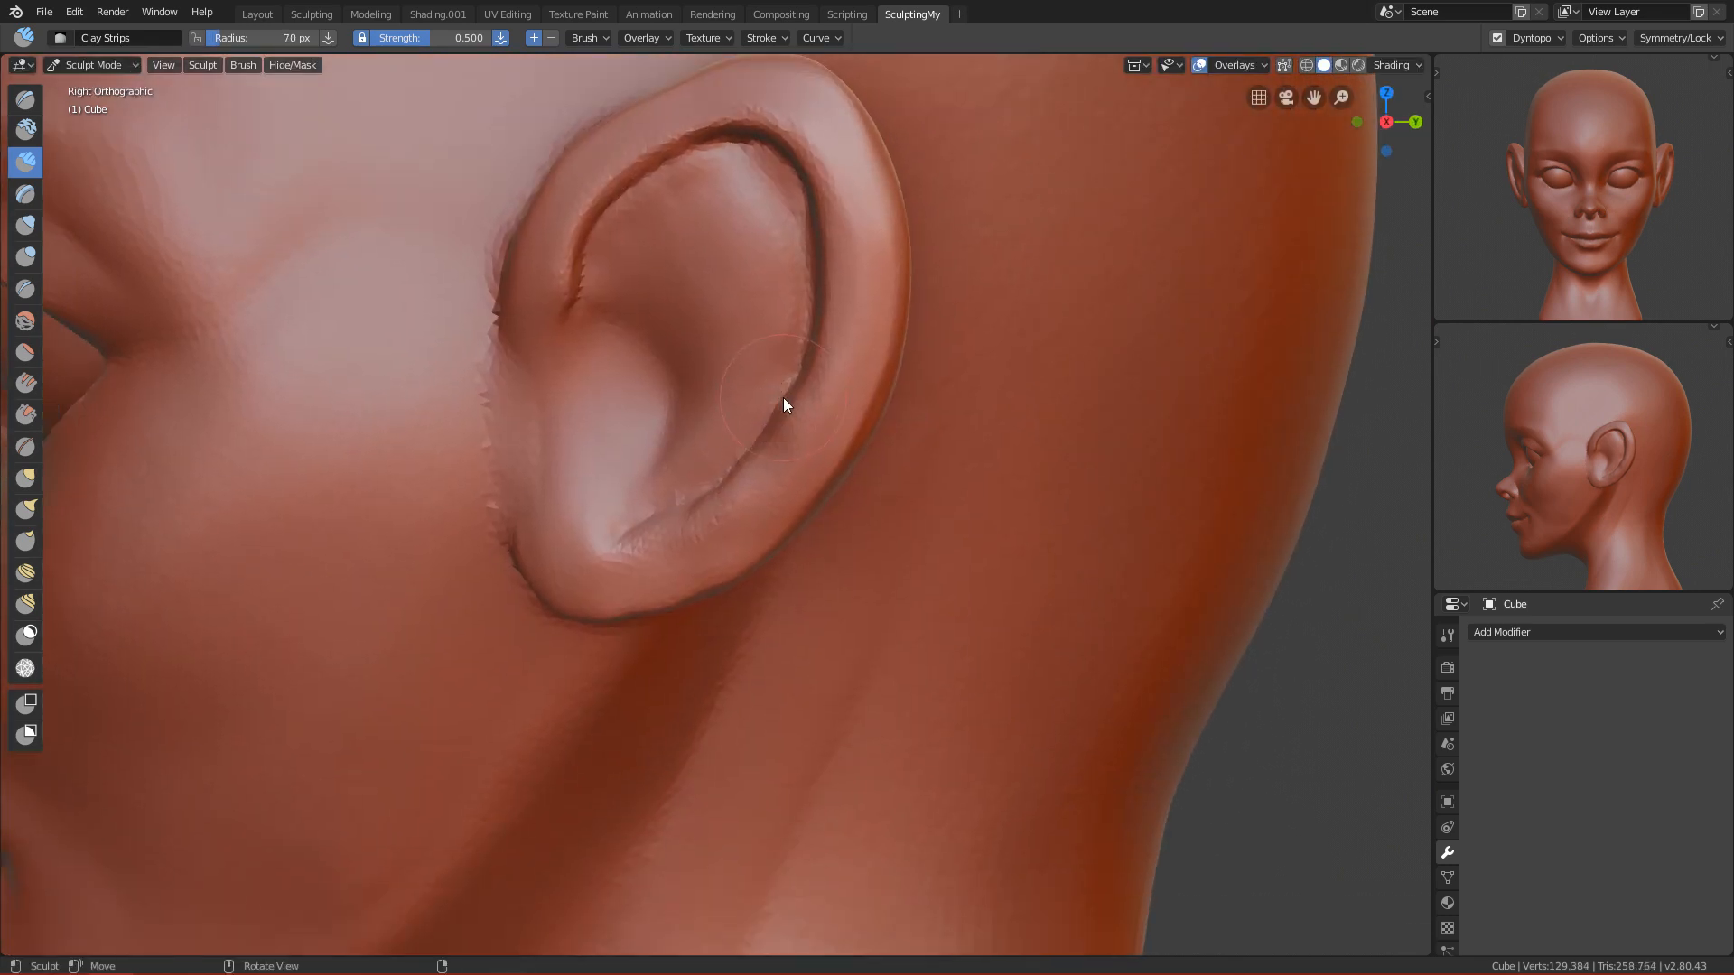
Step: Switch to the Crease brush and smooth the joint in front of and around the earlobe
{"action": "key", "text": "shift+c"}
{"action": "mouse_move", "coordinate": [752, 517]}
{"action": "left_mouse_down", "text": "ctrl+alt"}
{"action": "mouse_move", "coordinate": [681, 748]}
{"action": "mouse_move", "coordinate": [711, 600]}
{"action": "mouse_move", "coordinate": [658, 549]}
{"action": "mouse_move", "coordinate": [606, 552]}
{"action": "left_mouse_up", "text": "ctrl+alt"}
{"action": "mouse_move", "coordinate": [526, 666]}
{"action": "left_mouse_down", "text": "shift"}
{"action": "mouse_move", "coordinate": [543, 523]}
{"action": "mouse_move", "coordinate": [628, 506]}
{"action": "mouse_move", "coordinate": [577, 645]}
{"action": "mouse_move", "coordinate": [681, 646]}
{"action": "left_mouse_up", "text": "shift"}
Step: Inspect the joined ears from the back and the side of the head
{"action": "key", "text": "grave"}
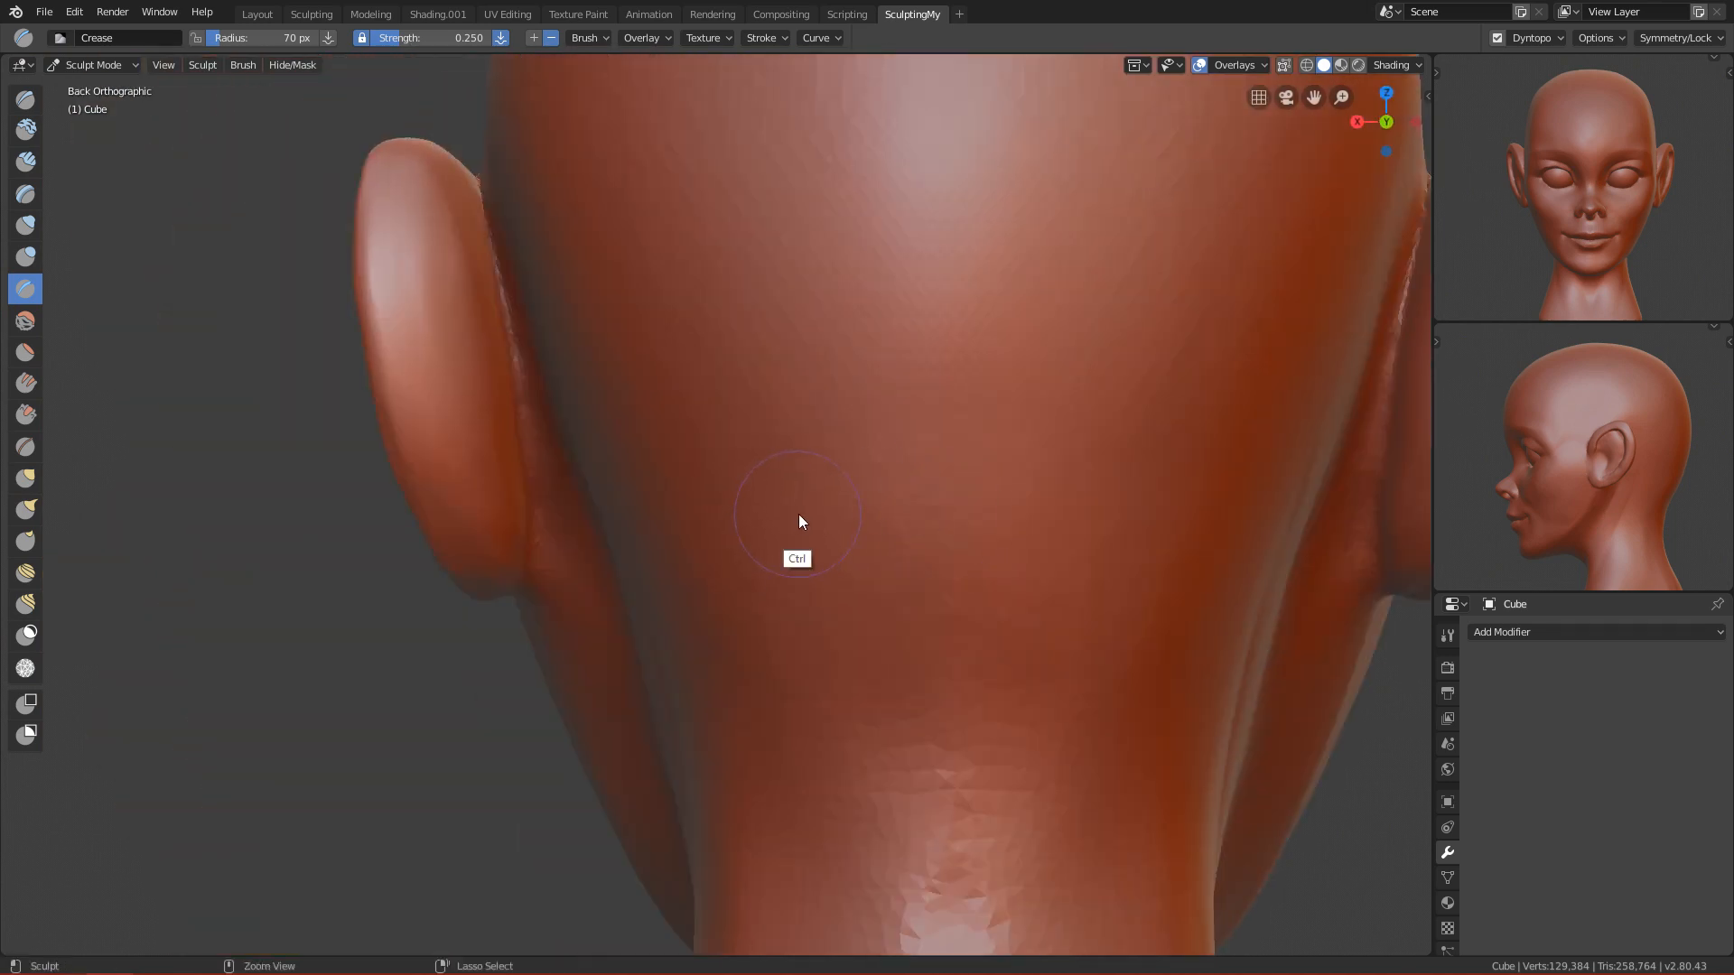
{"action": "left_click_drag", "start_coordinate": [798, 513], "coordinate": [1104, 554], "text": "ctrl+alt"}
{"action": "key", "text": "grave"}
{"action": "left_click", "coordinate": [1027, 583]}
{"action": "left_click_drag", "start_coordinate": [894, 543], "coordinate": [874, 585], "text": "ctrl+alt"}
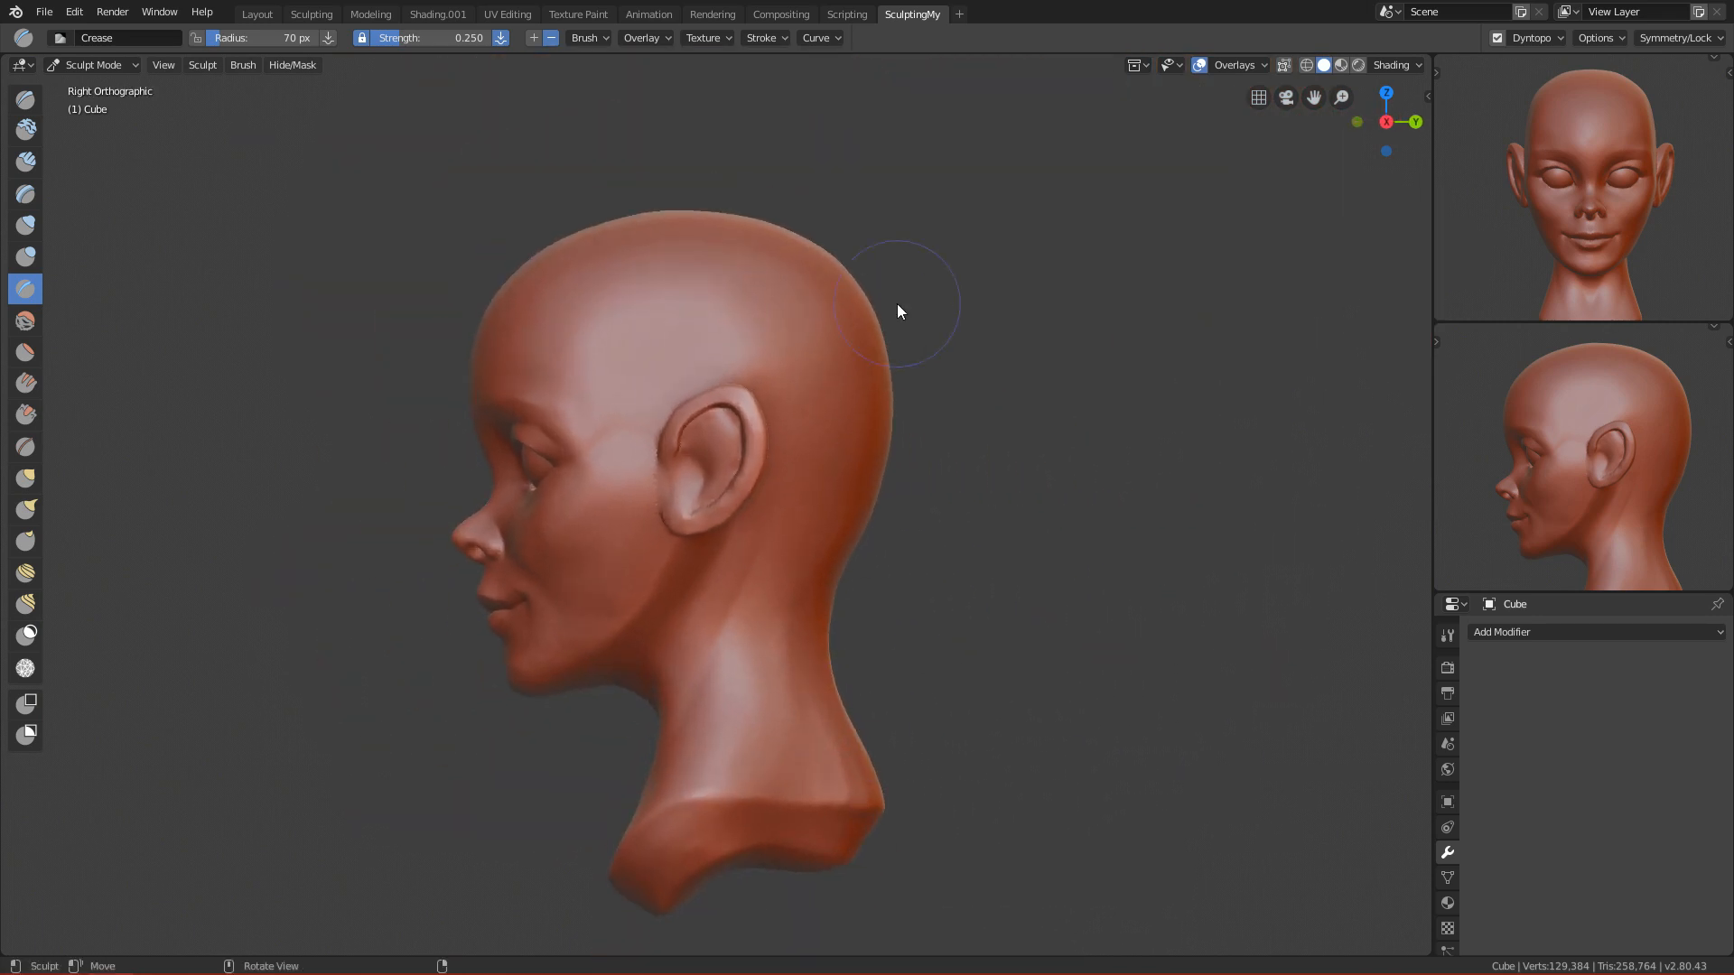
{"action": "left_click_drag", "start_coordinate": [732, 620], "coordinate": [734, 449], "text": "ctrl+alt"}
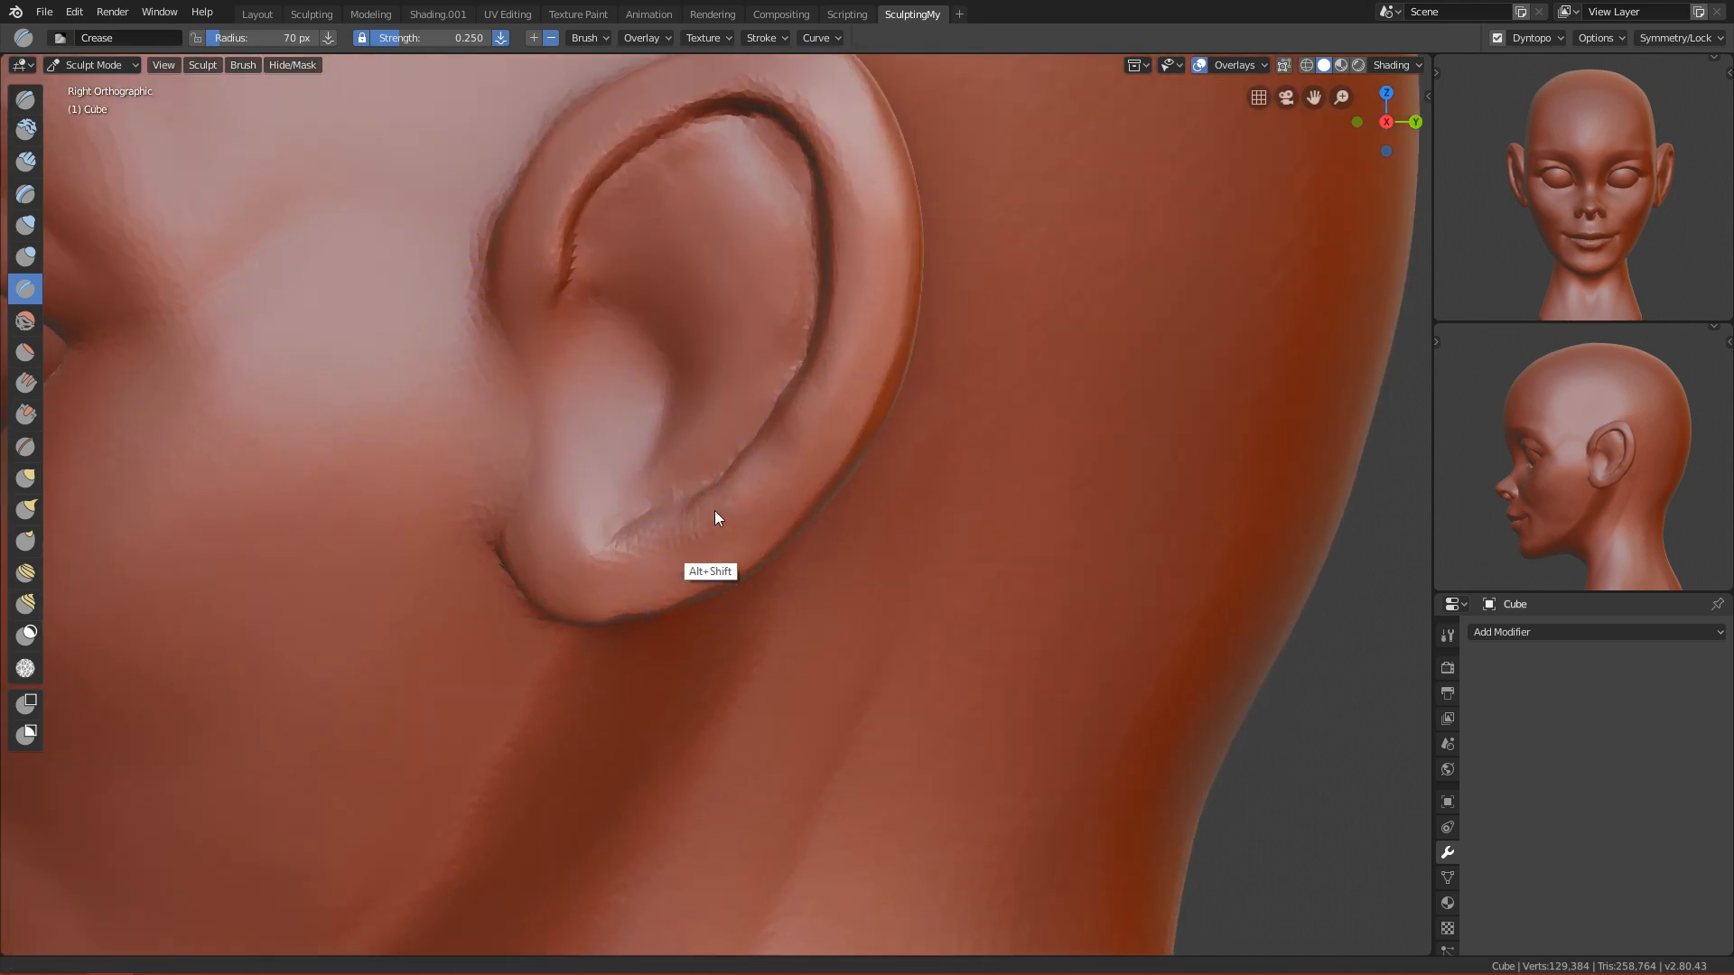
{"action": "left_click_drag", "start_coordinate": [713, 511], "coordinate": [772, 454], "text": "ctrl+alt"}
Step: Try to pull the ear toward the back of the head with a 432 px Grab brush
{"action": "key", "text": "g"}
{"action": "left_click_drag", "start_coordinate": [880, 480], "coordinate": [789, 553], "text": "ctrl+alt"}
{"action": "key", "text": "f"}
{"action": "left_click", "coordinate": [853, 532]}
{"action": "left_click_drag", "start_coordinate": [826, 402], "coordinate": [759, 453], "text": "ctrl+alt"}
{"action": "key", "text": "f"}
{"action": "left_click", "coordinate": [782, 357]}
{"action": "left_click_drag", "start_coordinate": [704, 377], "coordinate": [1022, 381]}
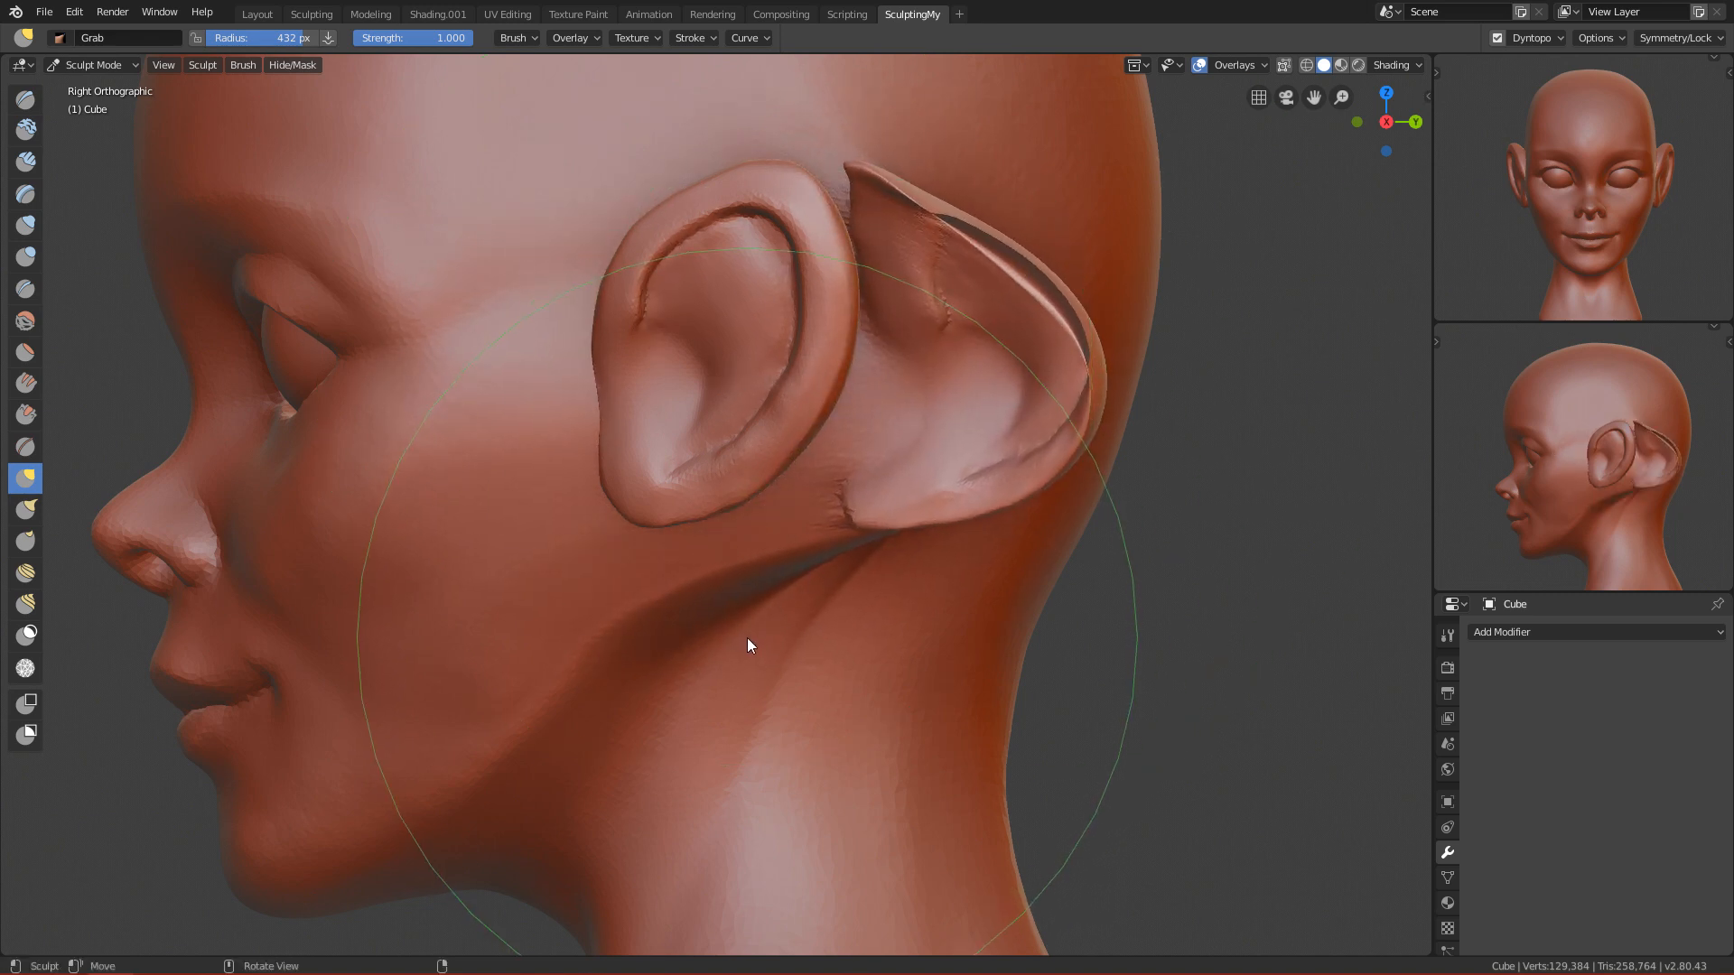
{"action": "key", "text": "ctrl+z"}
Step: Return to Object Mode and delete the leftover separate ears object overlapping the head
{"action": "key", "text": "ctrl+Tab"}
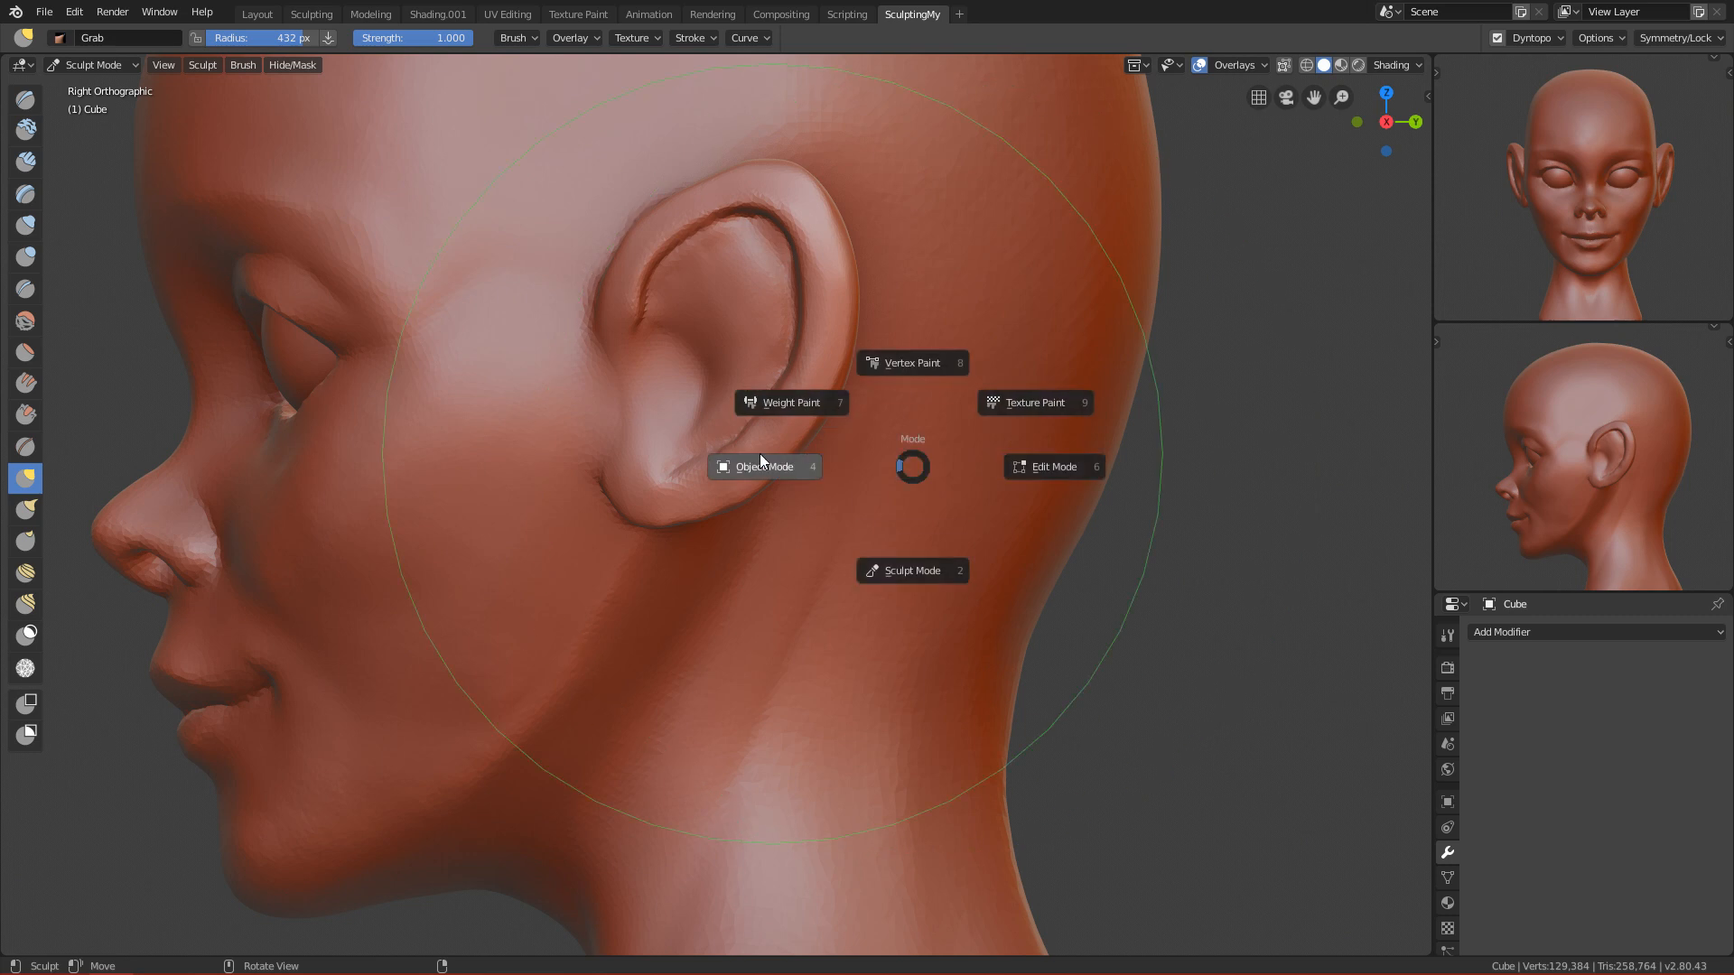
{"action": "left_click", "coordinate": [758, 464]}
{"action": "left_click", "coordinate": [824, 297]}
{"action": "scroll", "coordinate": [817, 362], "scroll_direction": "down", "scroll_amount": 6}
{"action": "middle_click_drag", "start_coordinate": [886, 473], "coordinate": [735, 713]}
{"action": "key", "text": "x"}
{"action": "left_click", "coordinate": [1022, 517]}
Step: Select the head and put it back into Sculpt Mode
{"action": "middle_click_drag", "start_coordinate": [1007, 523], "coordinate": [936, 608], "text": "alt"}
{"action": "scroll", "coordinate": [774, 360], "scroll_direction": "up", "scroll_amount": 5}
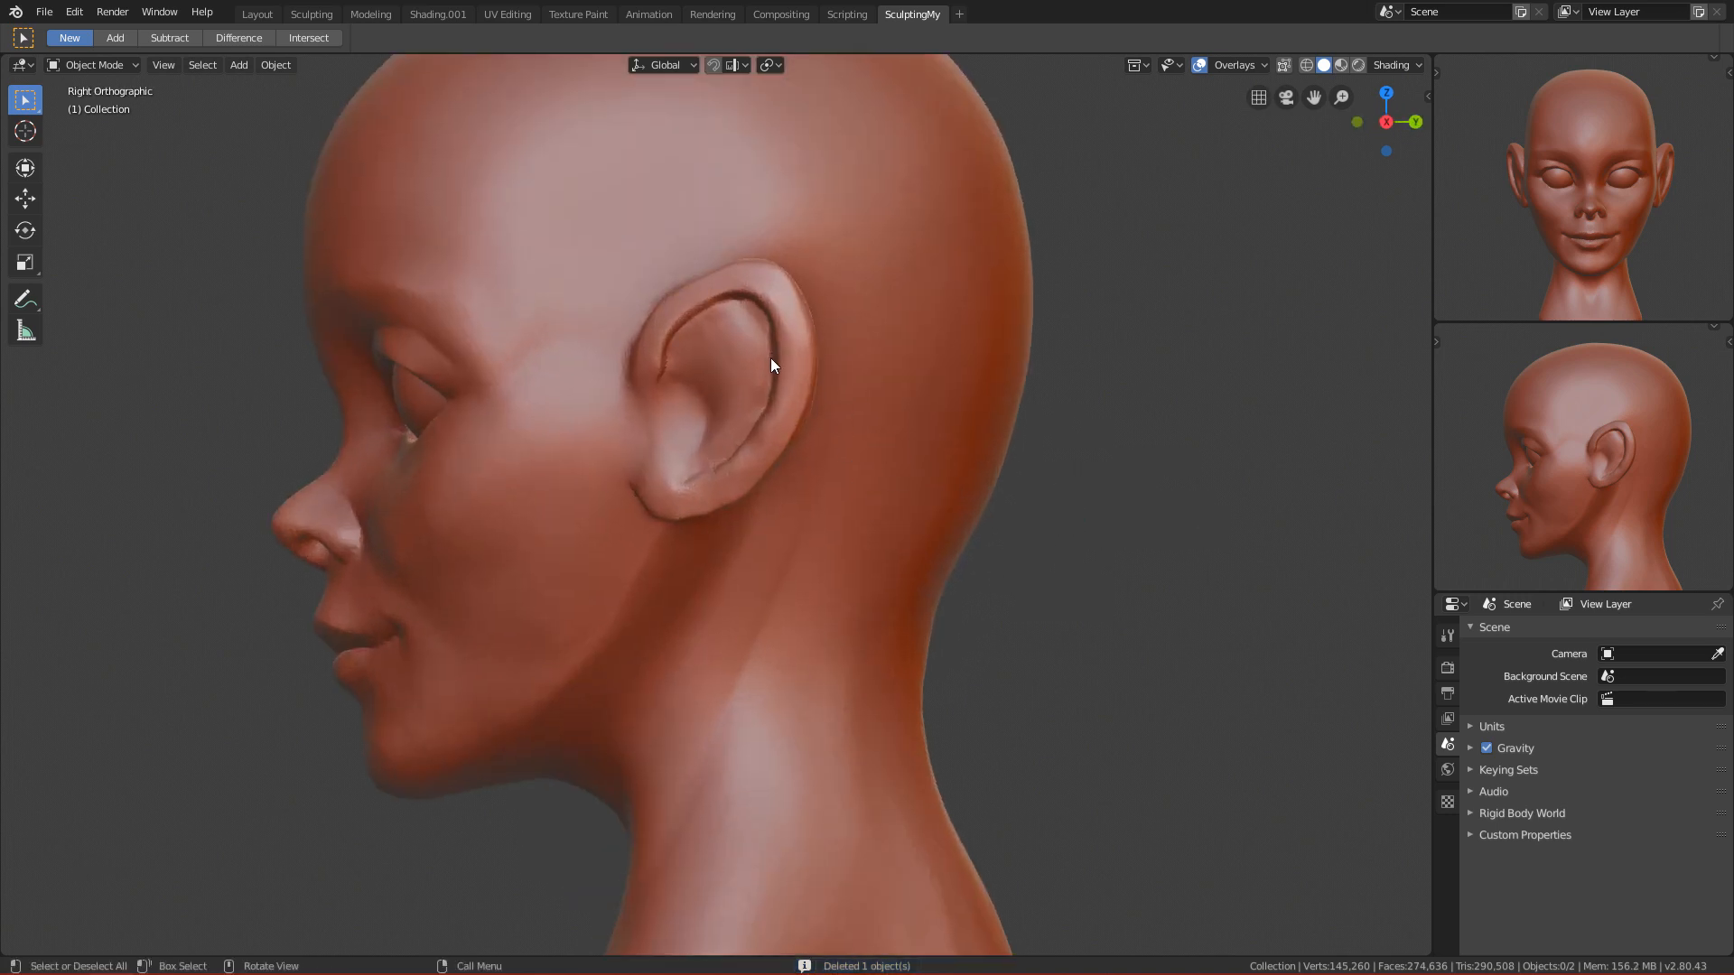
{"action": "left_click", "coordinate": [774, 360]}
{"action": "key", "text": "ctrl+Tab"}
{"action": "left_click", "coordinate": [807, 506]}
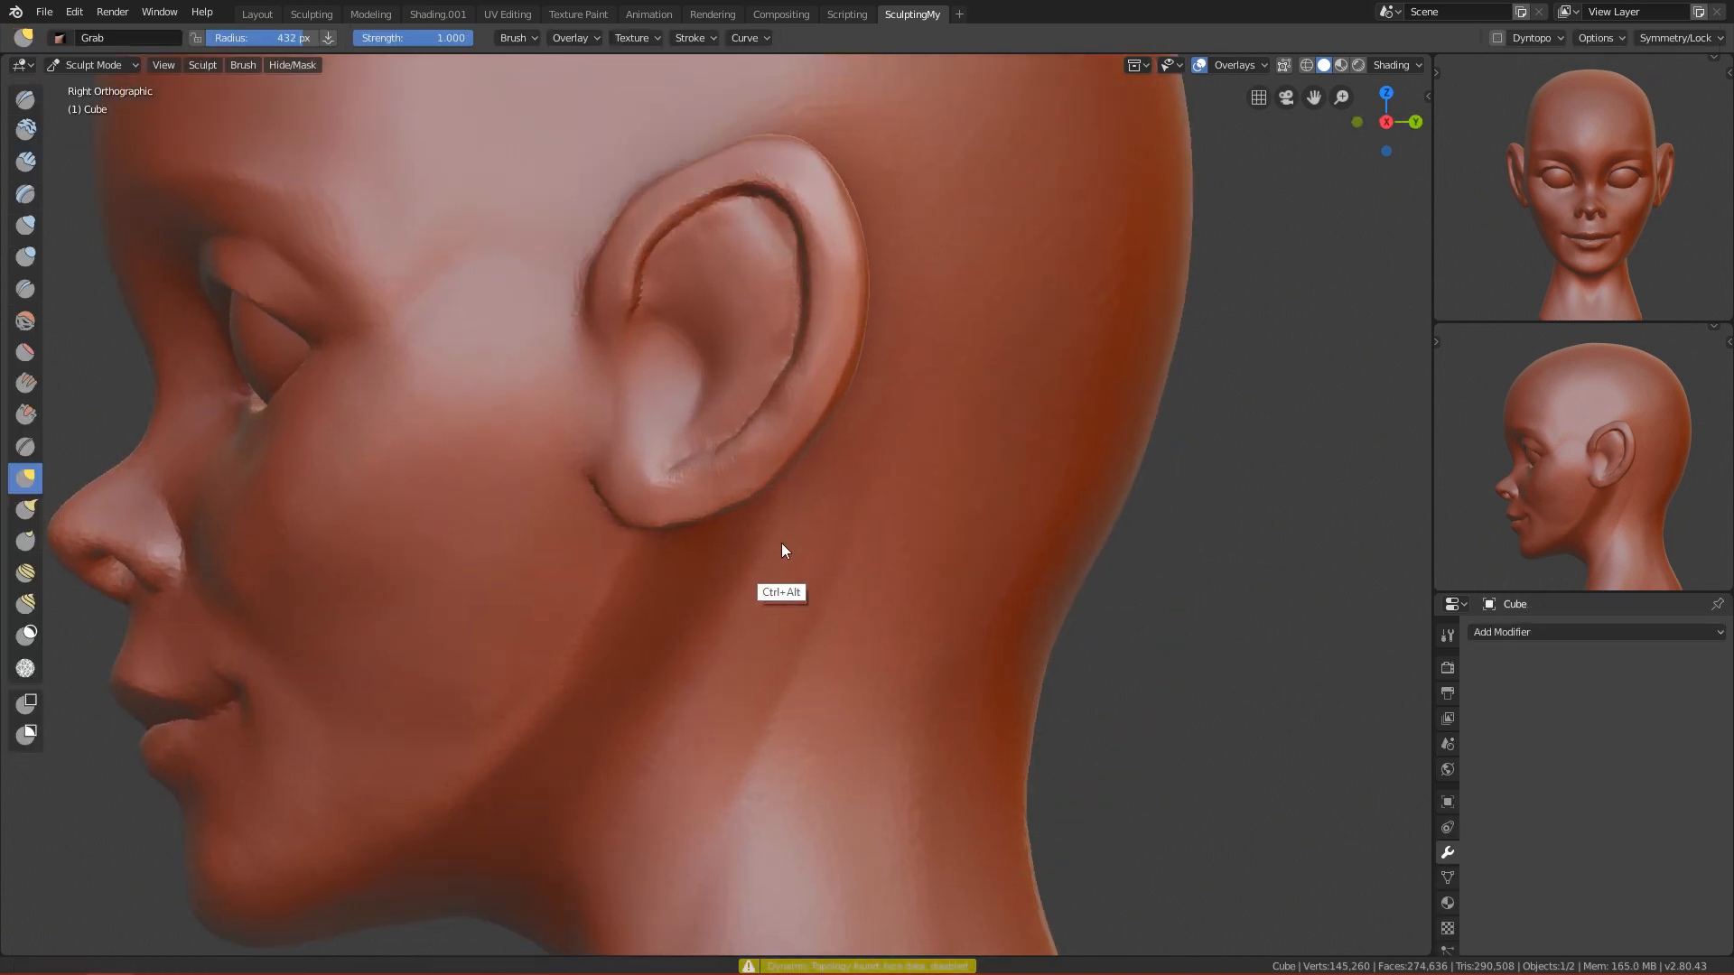
Step: Shift the ear slightly backward with a 500 px Grab brush and nudge the area near the lobe with a smaller one
{"action": "scroll", "coordinate": [794, 520], "scroll_direction": "up", "scroll_amount": 3}
{"action": "key", "text": "f"}
{"action": "left_click", "coordinate": [872, 485]}
{"action": "key", "text": "f"}
{"action": "left_click", "coordinate": [764, 397]}
{"action": "left_click_drag", "start_coordinate": [706, 422], "coordinate": [731, 418]}
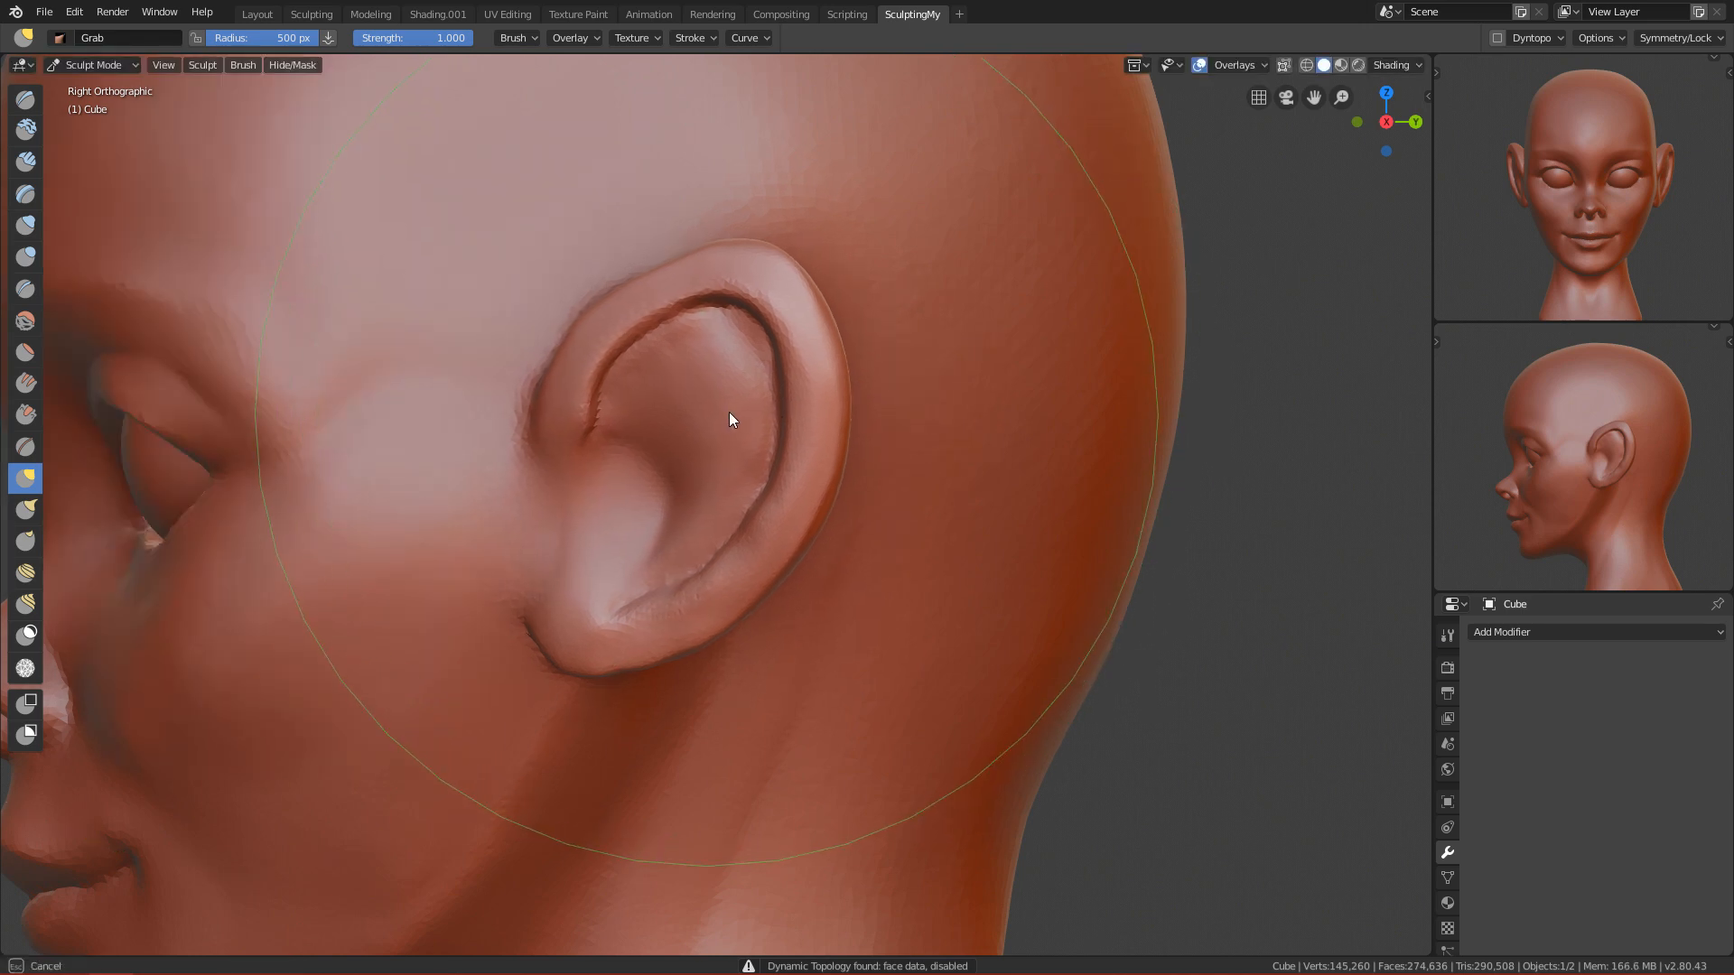
{"action": "key", "text": "f"}
{"action": "left_click", "coordinate": [587, 535]}
{"action": "left_click_drag", "start_coordinate": [560, 543], "coordinate": [574, 537]}
{"action": "key", "text": "f"}
{"action": "left_click", "coordinate": [759, 473]}
{"action": "mouse_move", "coordinate": [769, 471]}
{"action": "left_mouse_down"}
{"action": "mouse_move", "coordinate": [789, 472]}
{"action": "mouse_move", "coordinate": [695, 726]}
{"action": "mouse_move", "coordinate": [740, 573]}
{"action": "mouse_move", "coordinate": [724, 565]}
{"action": "mouse_move", "coordinate": [732, 469]}
{"action": "mouse_move", "coordinate": [734, 635]}
{"action": "mouse_move", "coordinate": [783, 438]}
{"action": "mouse_move", "coordinate": [772, 331]}
{"action": "left_mouse_up"}
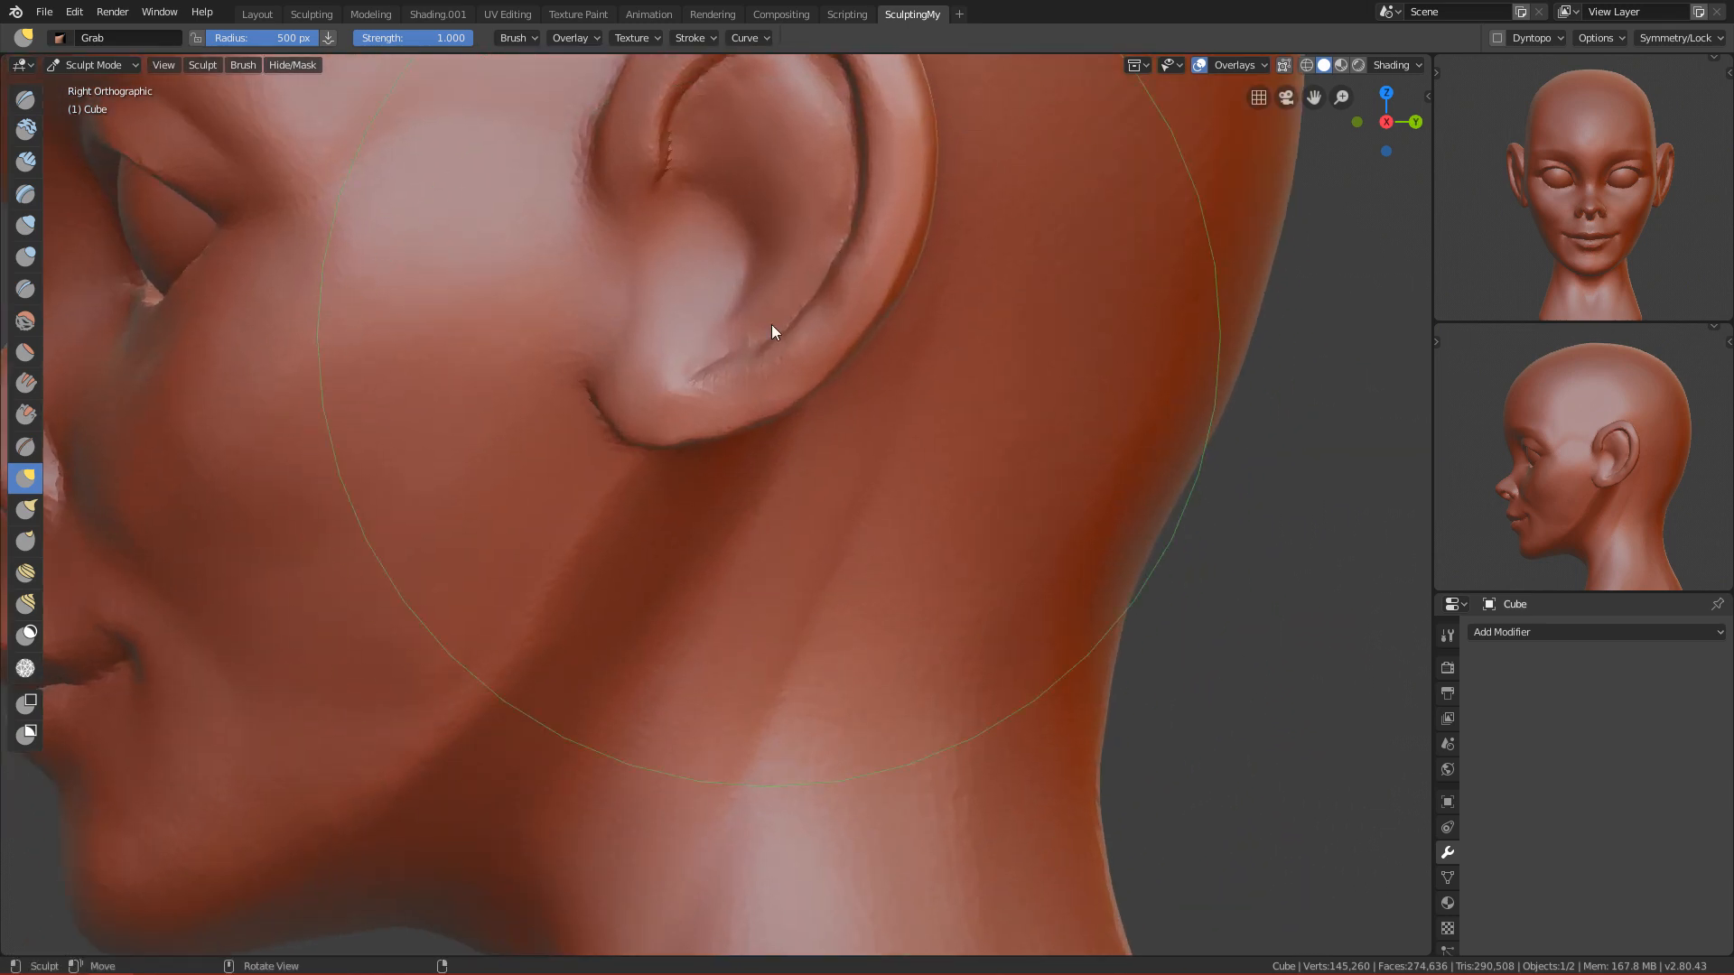
Step: Reduce the Grab brush radius to 173 px and re-enable dynamic topology, accepting the vertex data warning
{"action": "key", "text": "f"}
{"action": "left_click", "coordinate": [587, 547]}
{"action": "key", "text": "f"}
{"action": "left_click", "coordinate": [458, 560]}
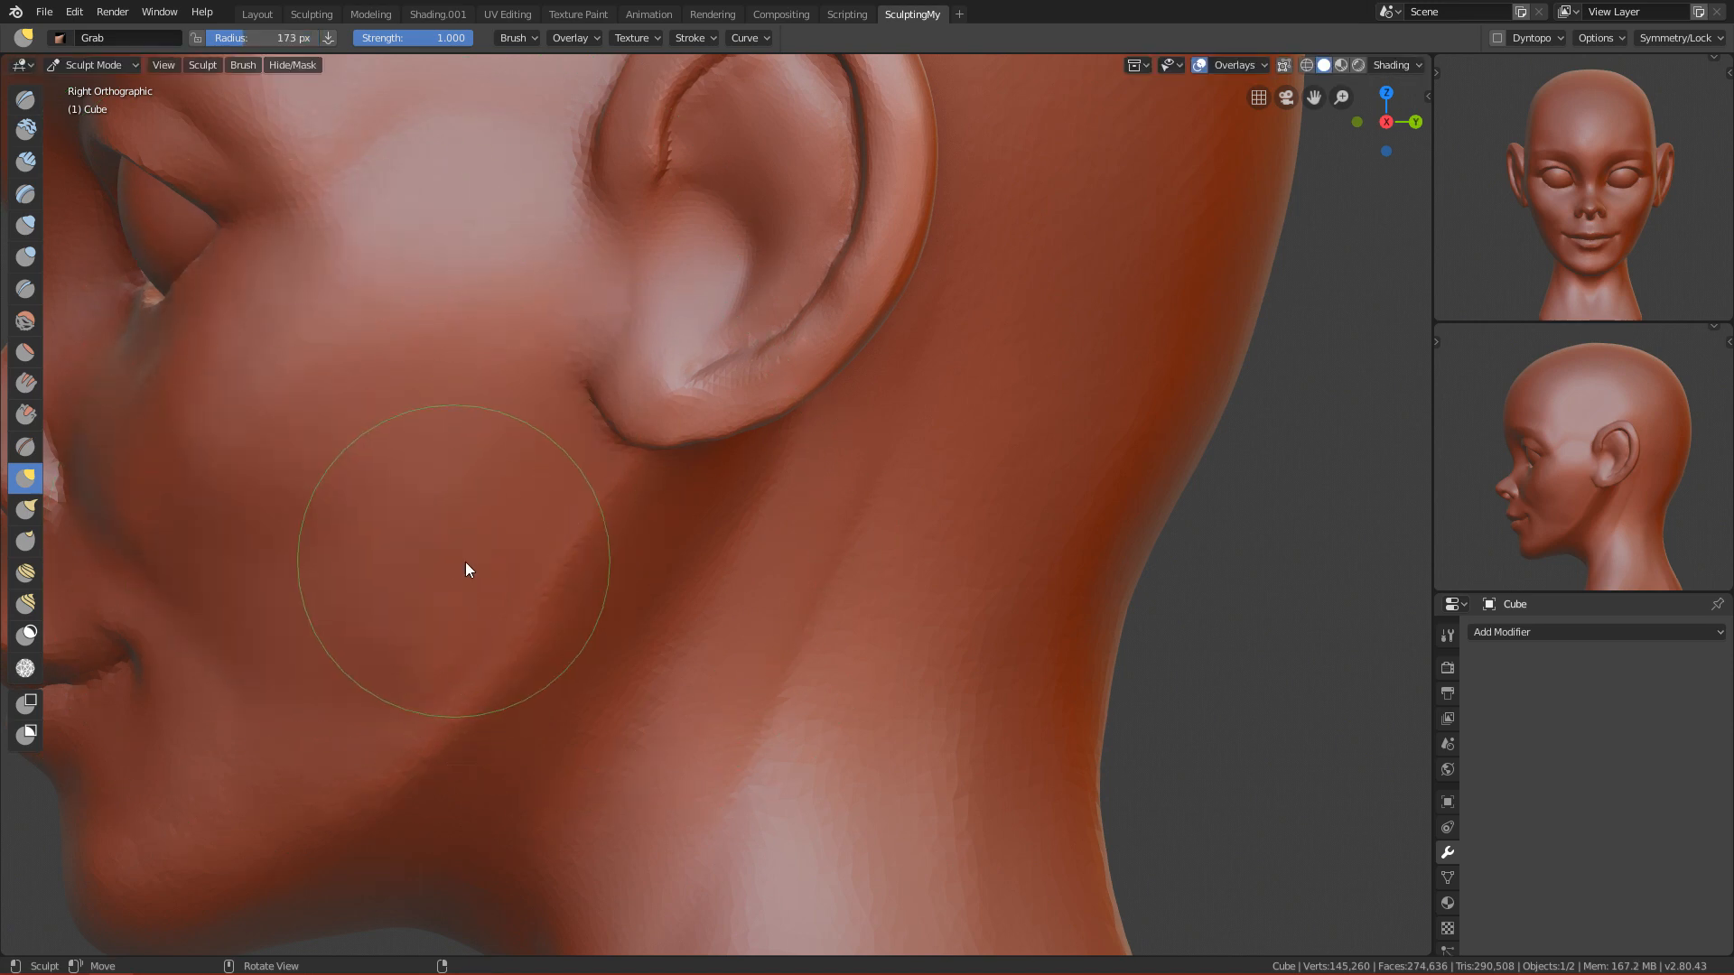
{"action": "key", "text": "ctrl+d"}
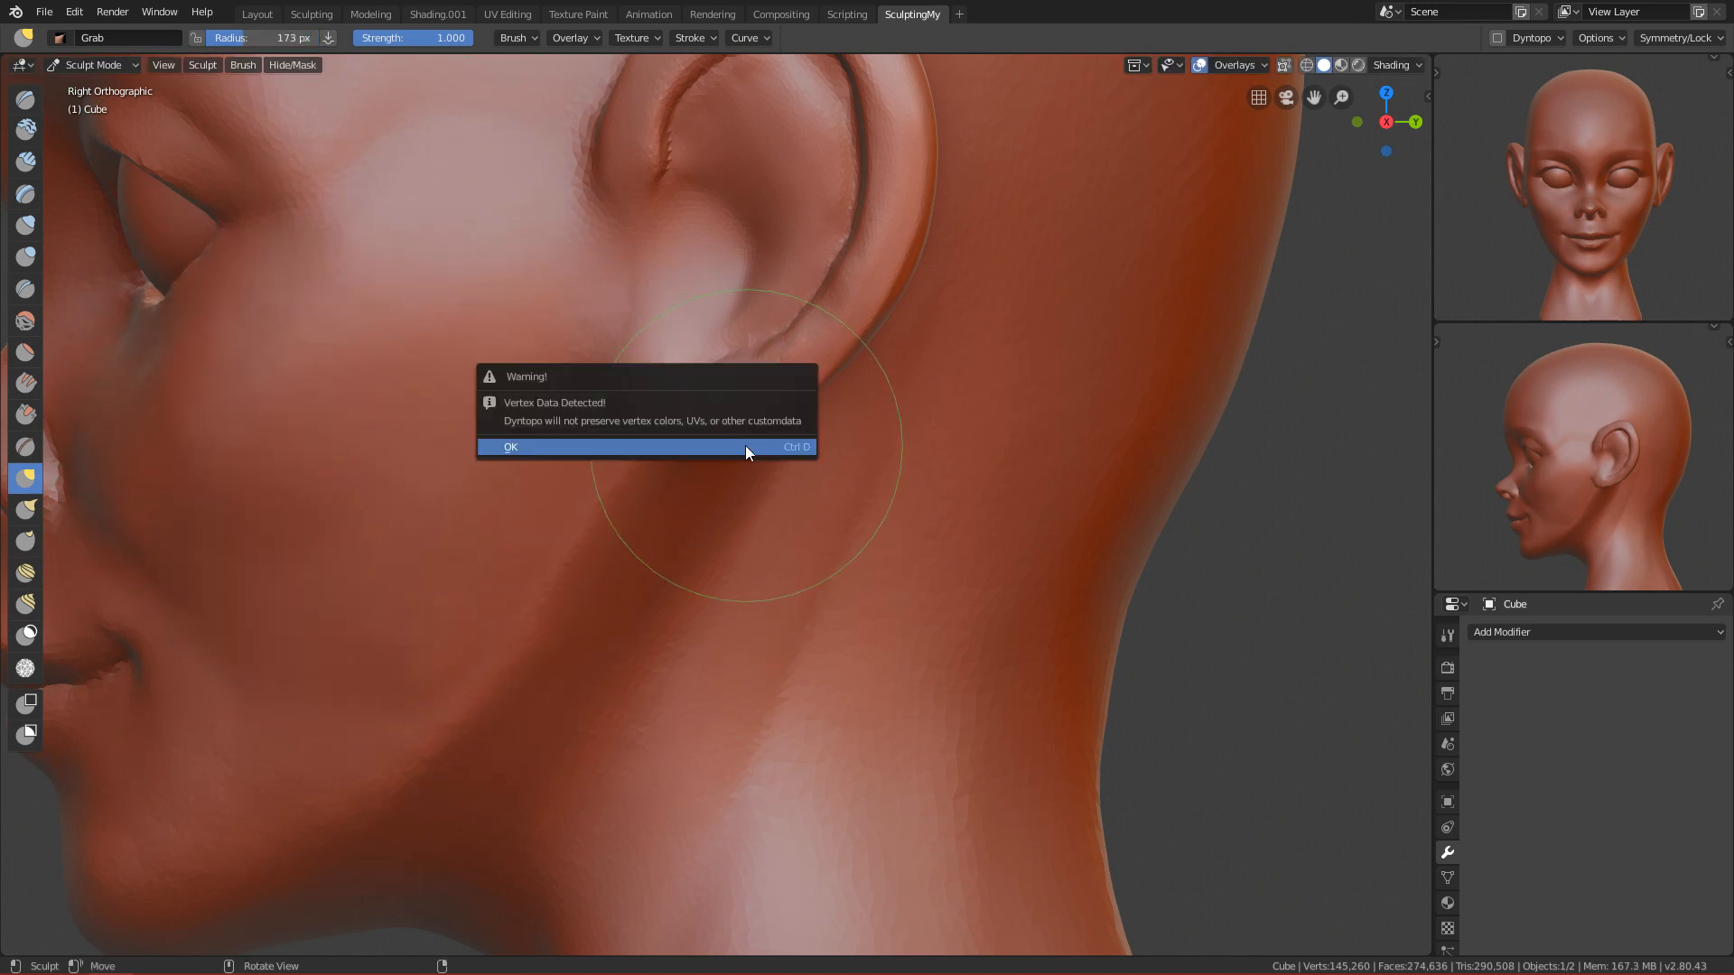
{"action": "left_click", "coordinate": [745, 446]}
Step: Carve a crease from the front of the earlobe down along the jaw with a 95 px Crease brush
{"action": "key", "text": "shift+c"}
{"action": "key", "text": "f"}
{"action": "mouse_move", "coordinate": [608, 539]}
{"action": "left_mouse_down"}
{"action": "mouse_move", "coordinate": [623, 592]}
{"action": "mouse_move", "coordinate": [611, 485]}
{"action": "left_mouse_up"}
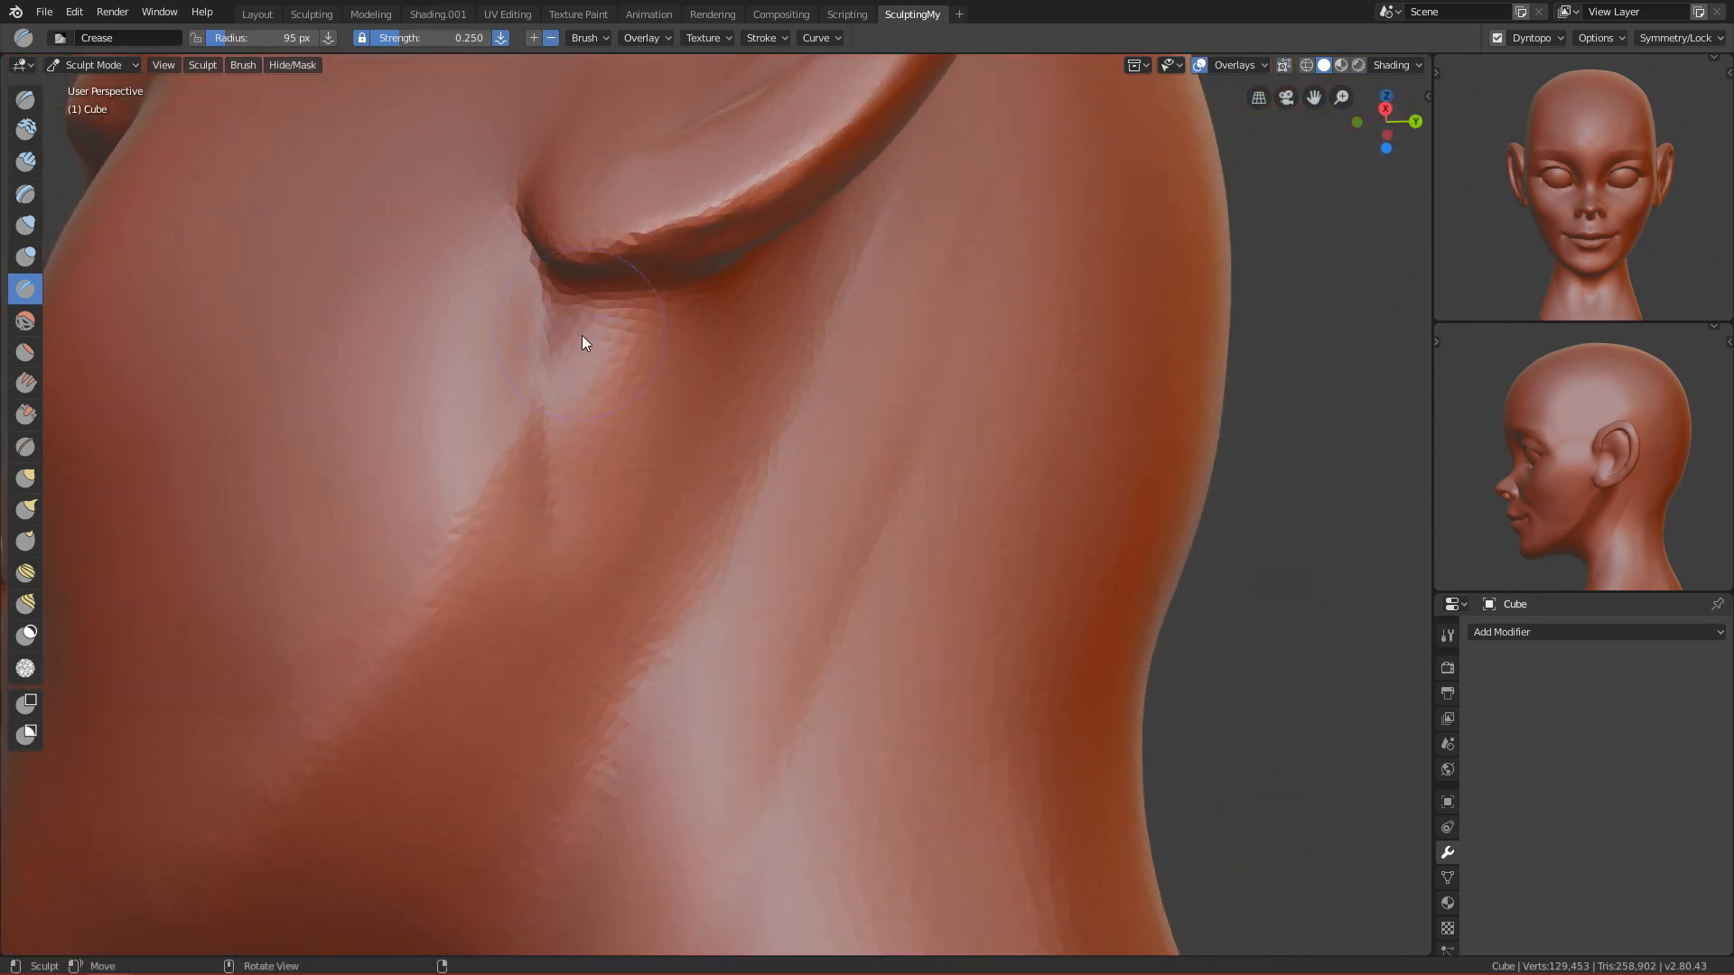
{"action": "mouse_move", "coordinate": [567, 377]}
{"action": "left_mouse_down"}
{"action": "mouse_move", "coordinate": [554, 554]}
{"action": "mouse_move", "coordinate": [550, 437]}
{"action": "mouse_move", "coordinate": [597, 480]}
{"action": "left_mouse_up"}
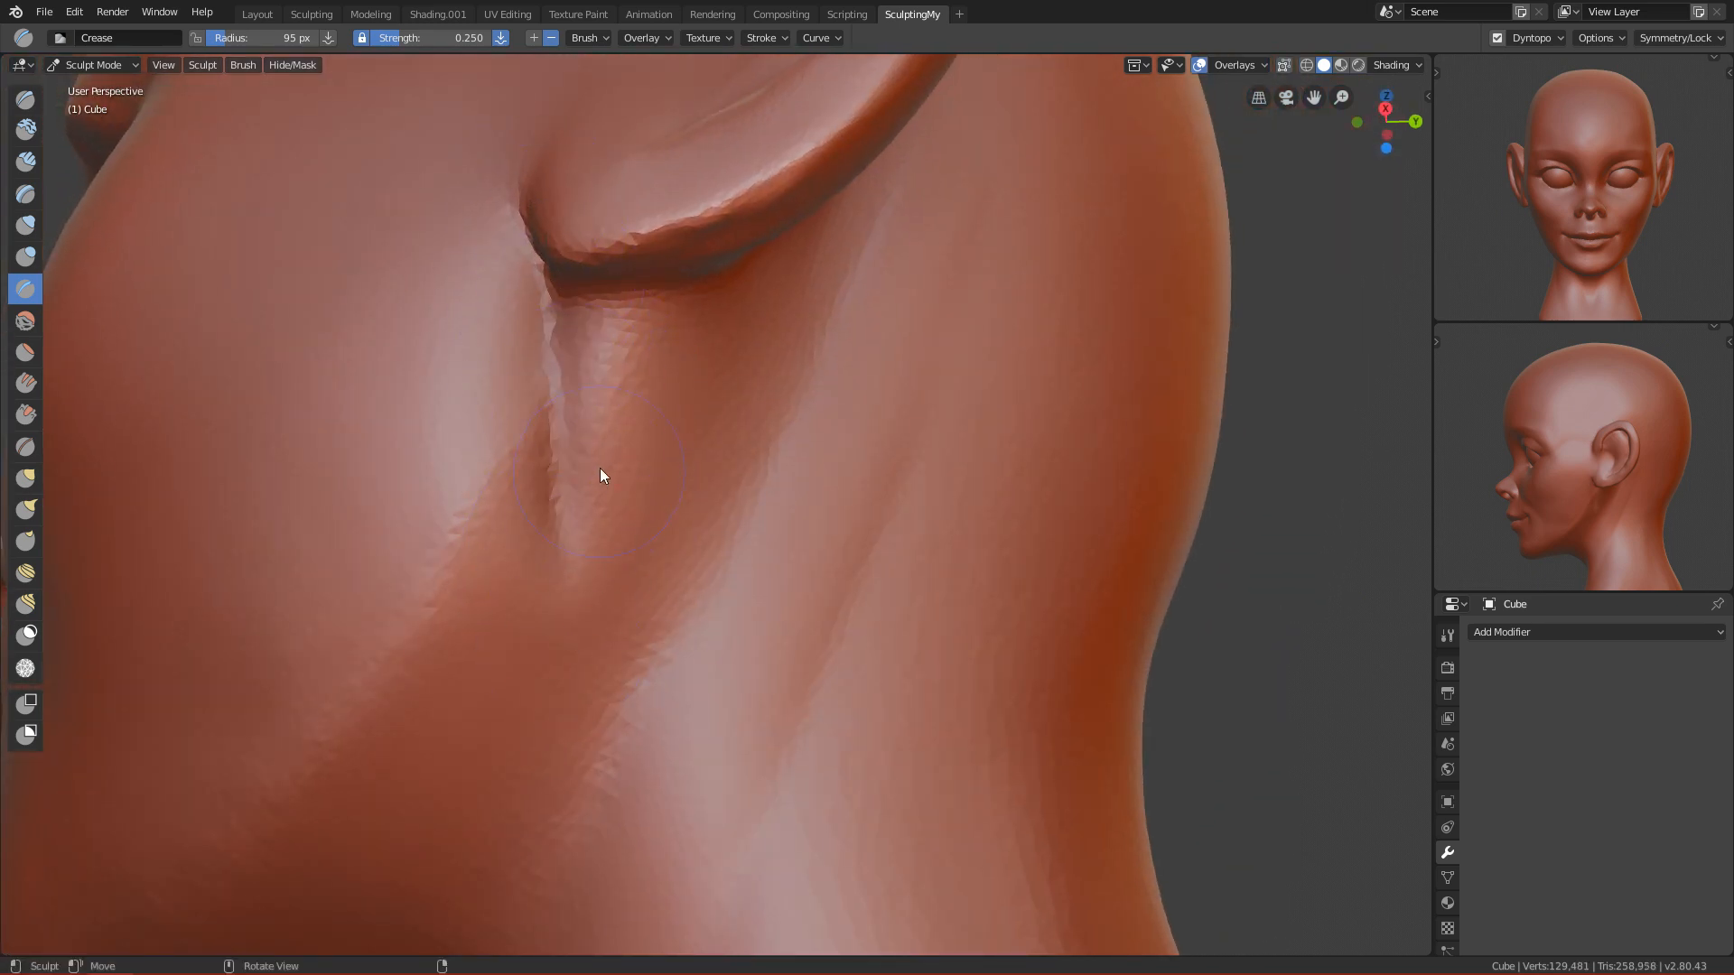
Step: Carve the area below the earlobe with inverted Clay Strips strokes and smooth it
{"action": "key", "text": "c"}
{"action": "mouse_move", "coordinate": [614, 377]}
{"action": "left_mouse_down", "text": "ctrl"}
{"action": "mouse_move", "coordinate": [659, 409]}
{"action": "mouse_move", "coordinate": [626, 422]}
{"action": "mouse_move", "coordinate": [652, 456]}
{"action": "mouse_move", "coordinate": [582, 354]}
{"action": "left_mouse_up", "text": "ctrl"}
{"action": "middle_click_drag", "start_coordinate": [583, 354], "coordinate": [620, 297]}
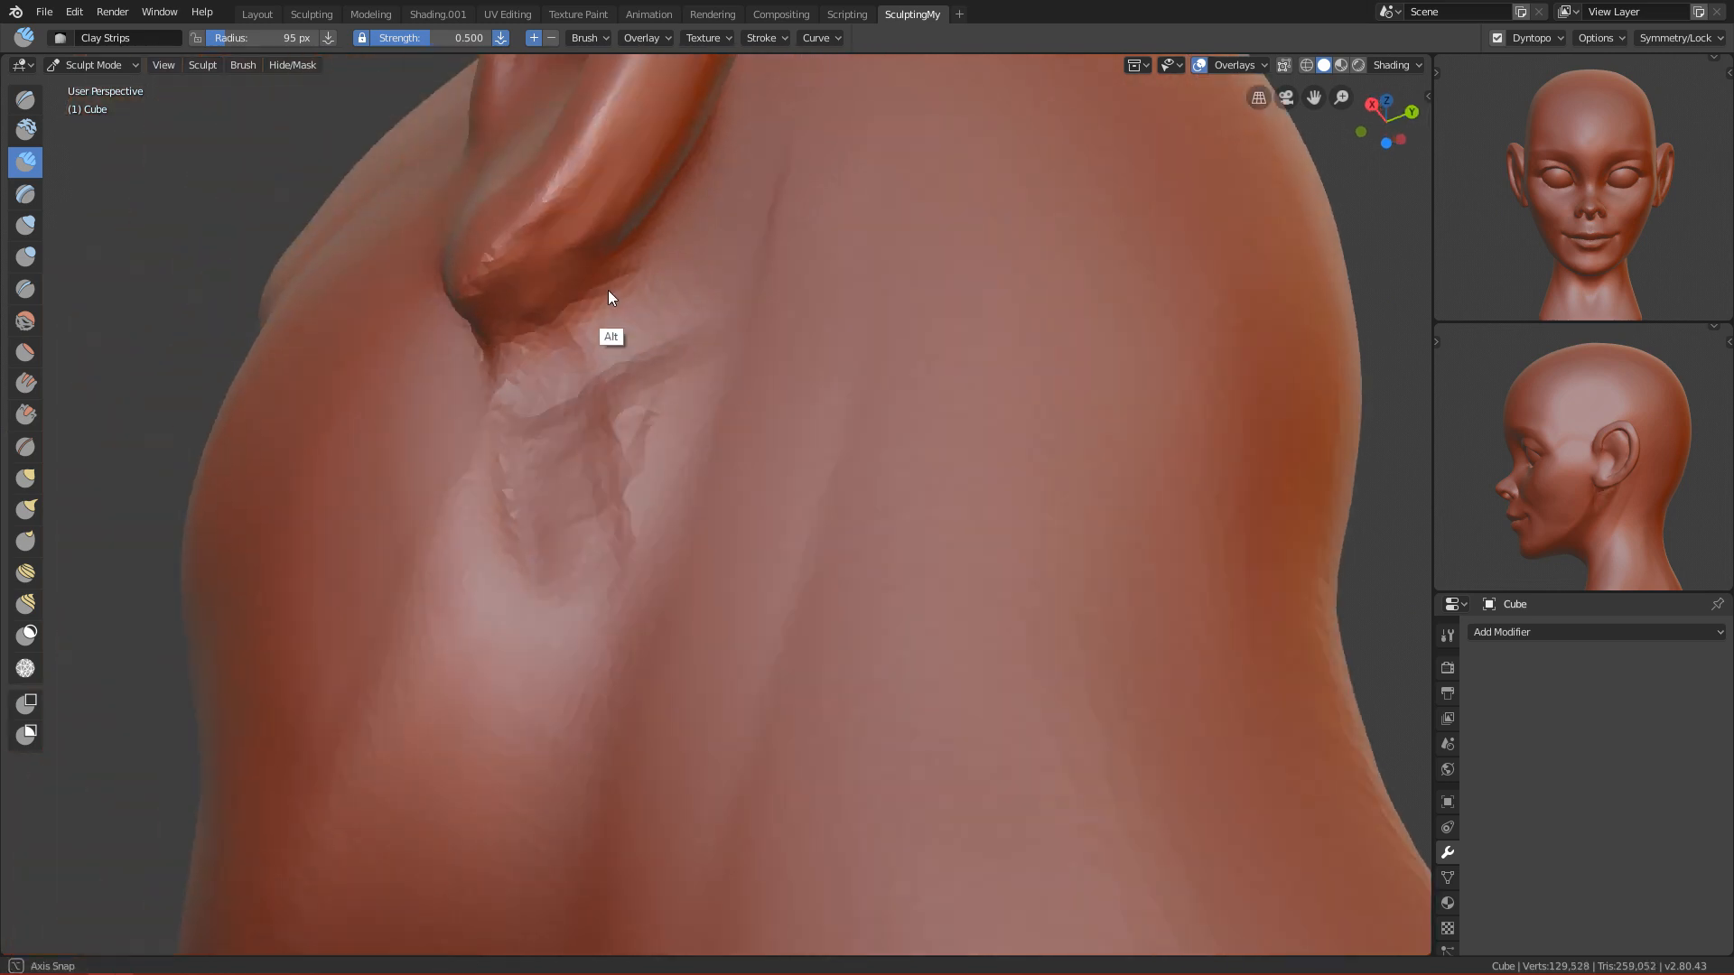
{"action": "mouse_move", "coordinate": [641, 307]}
{"action": "left_mouse_down", "text": "shift"}
{"action": "mouse_move", "coordinate": [678, 322]}
{"action": "mouse_move", "coordinate": [600, 403]}
{"action": "mouse_move", "coordinate": [676, 368]}
{"action": "left_mouse_up", "text": "shift"}
{"action": "mouse_move", "coordinate": [600, 475]}
{"action": "middle_mouse_down"}
{"action": "mouse_move", "coordinate": [610, 326]}
{"action": "mouse_move", "coordinate": [544, 329]}
{"action": "mouse_move", "coordinate": [591, 260]}
{"action": "mouse_move", "coordinate": [686, 363]}
{"action": "mouse_move", "coordinate": [831, 332]}
{"action": "mouse_move", "coordinate": [802, 359]}
{"action": "middle_mouse_up"}
Step: Switch to the Crease brush, set its radius to 96 px, and smooth the jaw and neck below the ear
{"action": "key", "text": "shift+c"}
{"action": "middle_click_drag", "start_coordinate": [1058, 280], "coordinate": [912, 307], "text": "alt"}
{"action": "middle_click_drag", "start_coordinate": [885, 379], "coordinate": [785, 361], "text": "ctrl"}
{"action": "middle_click_drag", "start_coordinate": [636, 402], "coordinate": [591, 442], "text": "shift"}
{"action": "middle_click_drag", "start_coordinate": [564, 687], "coordinate": [630, 465], "text": "shift"}
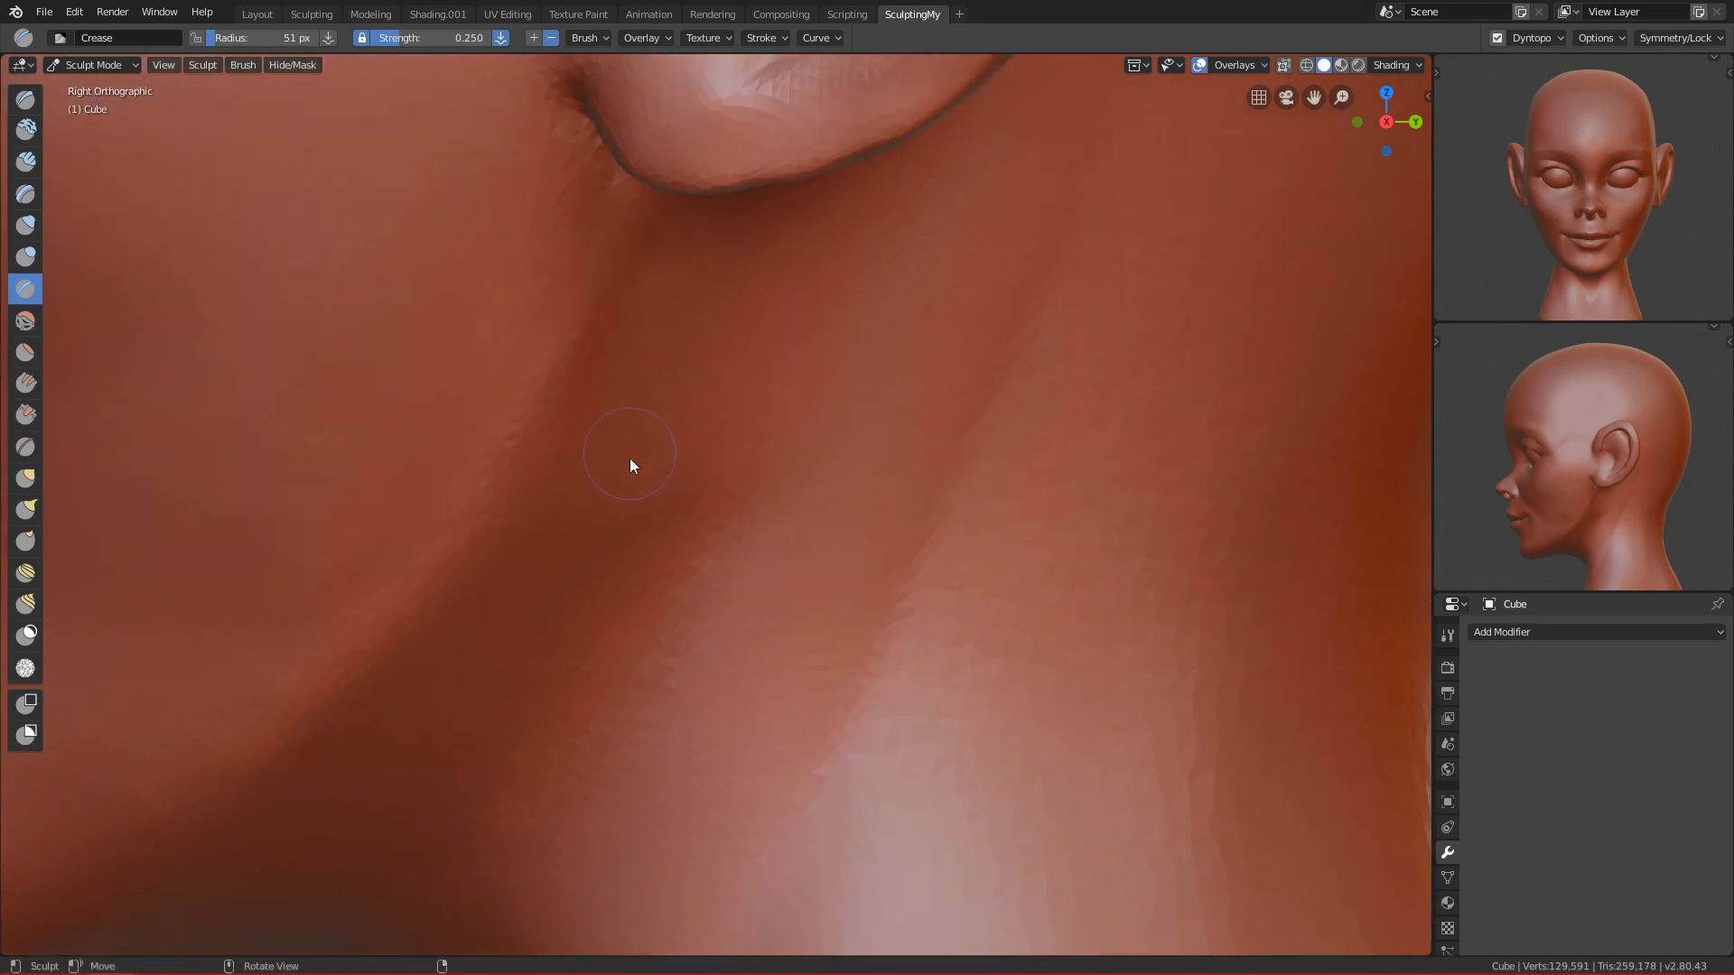
{"action": "key", "text": "f"}
{"action": "left_click", "coordinate": [711, 428]}
{"action": "mouse_move", "coordinate": [583, 289]}
{"action": "left_mouse_down", "text": "shift"}
{"action": "mouse_move", "coordinate": [367, 577]}
{"action": "mouse_move", "coordinate": [578, 307]}
{"action": "mouse_move", "coordinate": [615, 607]}
{"action": "mouse_move", "coordinate": [649, 466]}
{"action": "mouse_move", "coordinate": [520, 432]}
{"action": "mouse_move", "coordinate": [621, 462]}
{"action": "mouse_move", "coordinate": [1102, 415]}
{"action": "left_mouse_up", "text": "shift"}
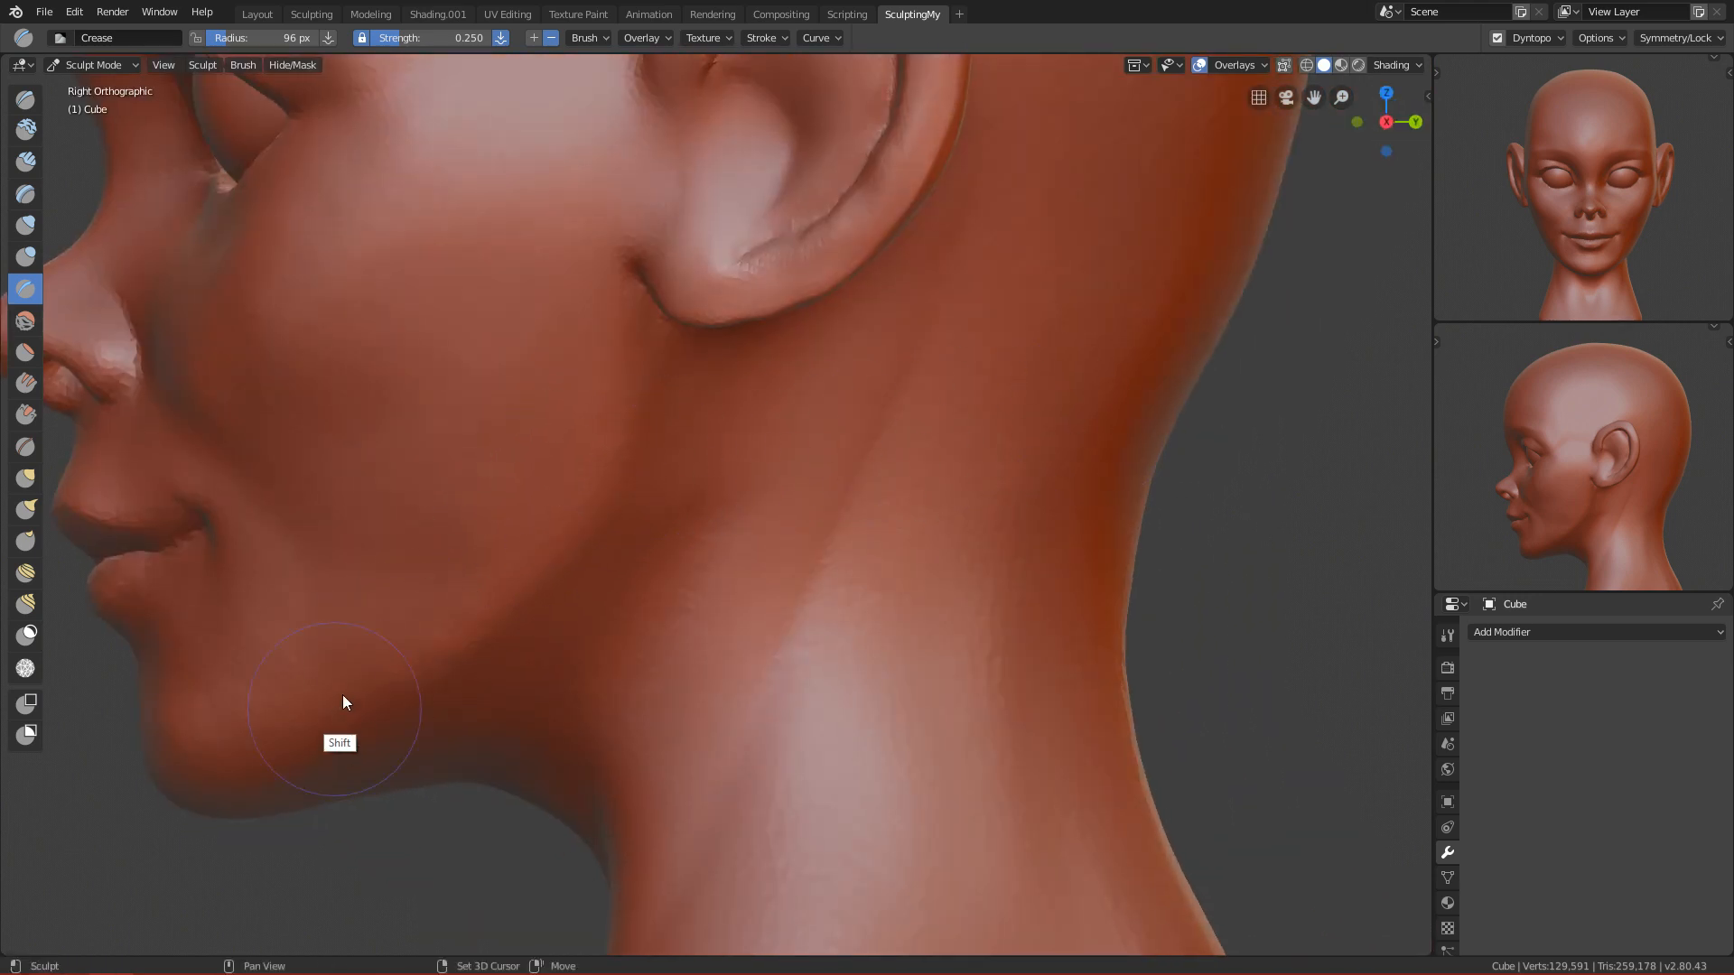
Step: Pull the ear's upper front rim slightly up and forward with a 245 px Grab brush
{"action": "left_click_drag", "start_coordinate": [652, 383], "coordinate": [697, 493], "text": "ctrl+alt"}
{"action": "left_click_drag", "start_coordinate": [704, 573], "coordinate": [691, 606], "text": "alt+shift"}
{"action": "mouse_move", "coordinate": [760, 368]}
{"action": "left_mouse_down", "text": "alt+shift"}
{"action": "mouse_move", "coordinate": [728, 415]}
{"action": "mouse_move", "coordinate": [757, 502]}
{"action": "left_mouse_up", "text": "alt+shift"}
{"action": "left_click_drag", "start_coordinate": [756, 502], "coordinate": [732, 387], "text": "ctrl+alt"}
{"action": "mouse_move", "coordinate": [738, 296]}
{"action": "left_mouse_down", "text": "alt+shift"}
{"action": "mouse_move", "coordinate": [678, 497]}
{"action": "mouse_move", "coordinate": [684, 469]}
{"action": "left_mouse_up", "text": "alt+shift"}
{"action": "key", "text": "g"}
{"action": "key", "text": "f"}
{"action": "left_click", "coordinate": [773, 417]}
{"action": "key", "text": "f"}
{"action": "left_click", "coordinate": [635, 387]}
{"action": "key", "text": "f"}
{"action": "left_click", "coordinate": [666, 385]}
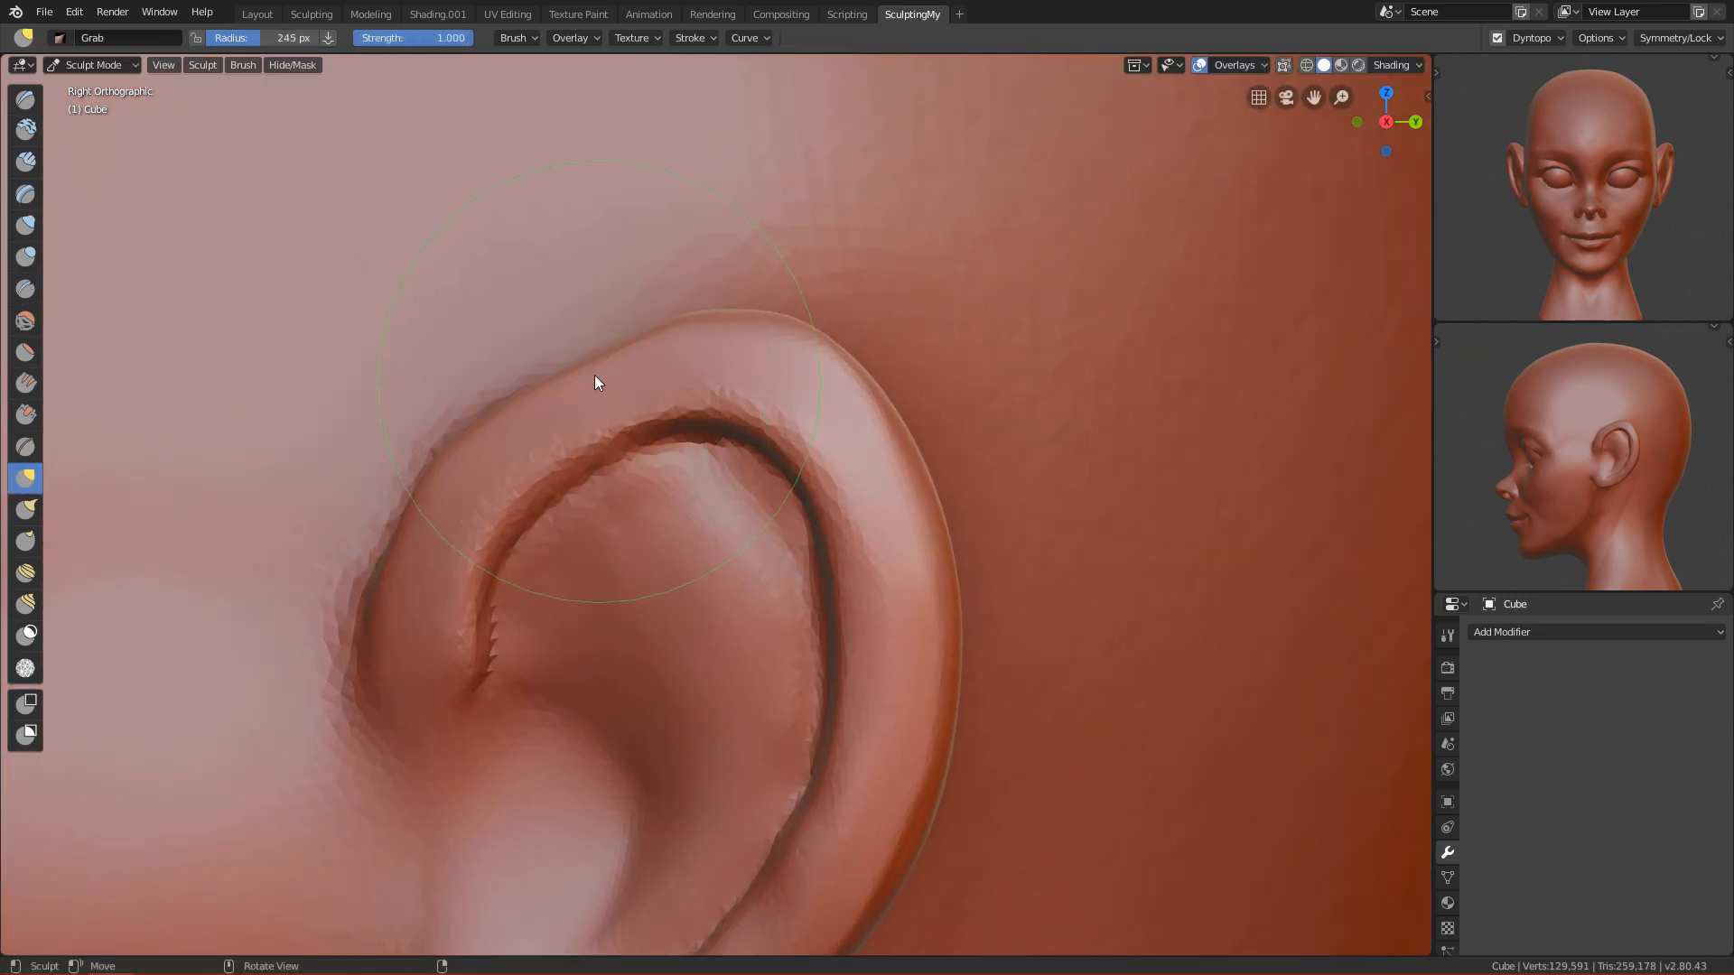
{"action": "left_click_drag", "start_coordinate": [592, 371], "coordinate": [583, 361]}
Step: Reduce the brush radius to 43 px and smooth the ear's outer rim from its top down toward the lobe
{"action": "mouse_move", "coordinate": [768, 412]}
{"action": "left_mouse_down", "text": "ctrl+alt"}
{"action": "mouse_move", "coordinate": [777, 700]}
{"action": "mouse_move", "coordinate": [829, 348]}
{"action": "left_mouse_up", "text": "ctrl+alt"}
{"action": "key", "text": "f"}
{"action": "left_click", "coordinate": [767, 271]}
{"action": "key", "text": "f"}
{"action": "left_click", "coordinate": [811, 337]}
{"action": "key", "text": "f"}
{"action": "left_click", "coordinate": [821, 281]}
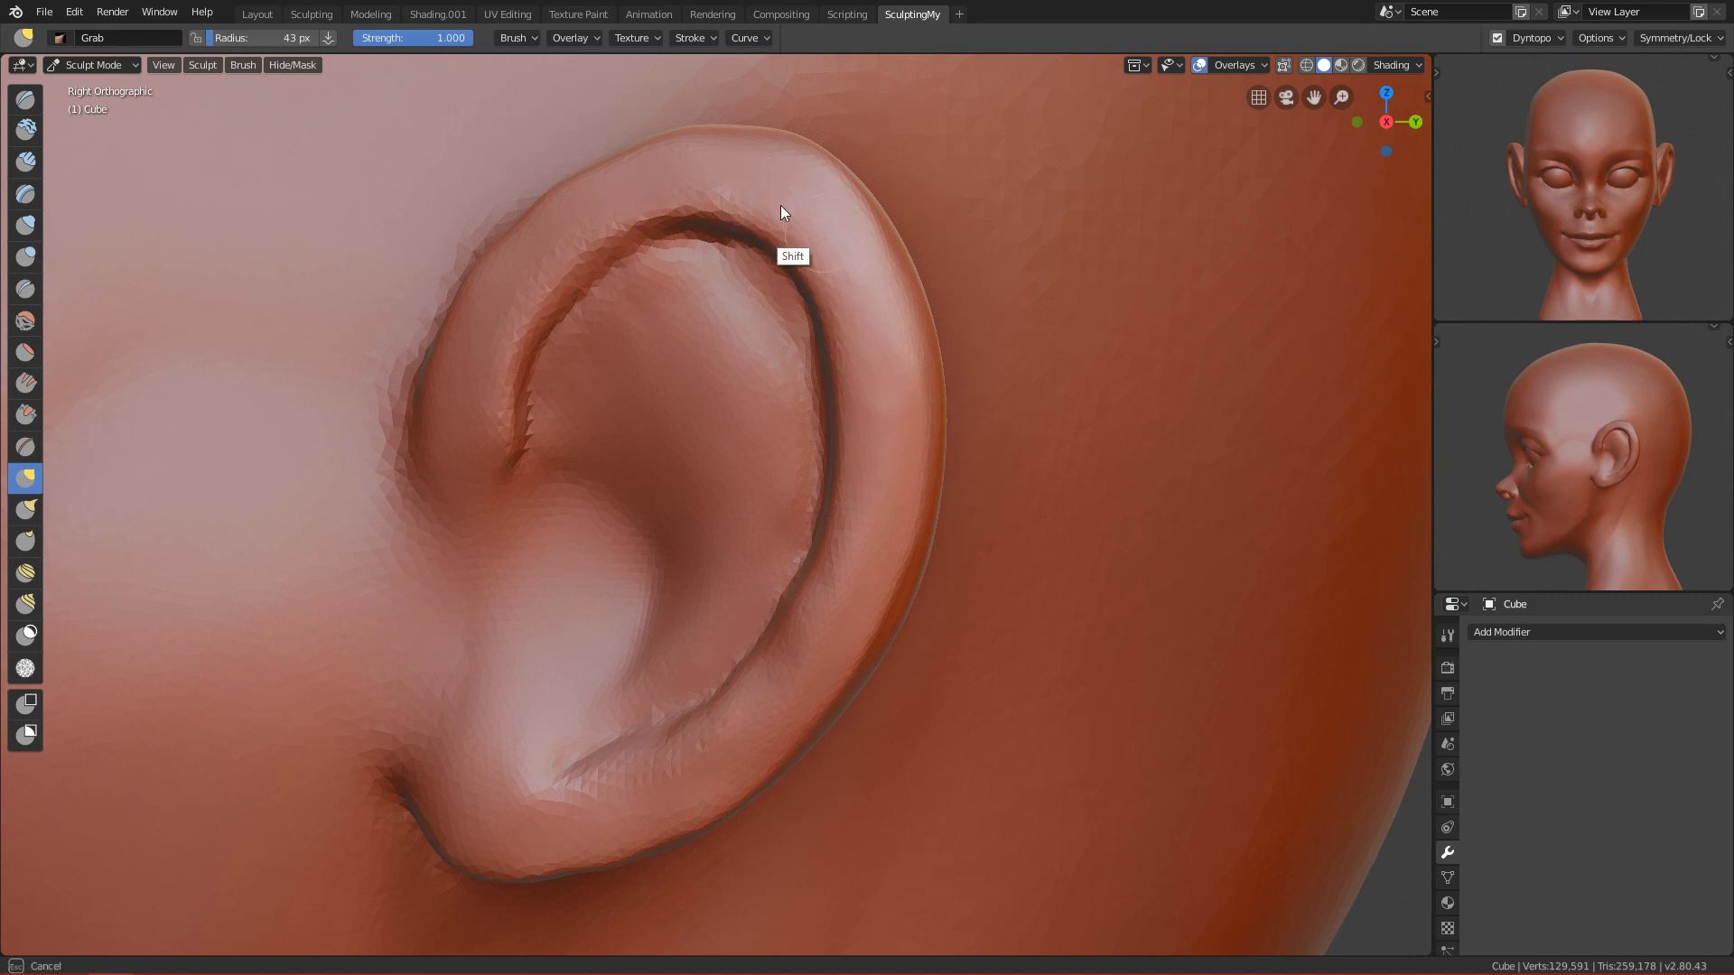
{"action": "left_click_drag", "start_coordinate": [823, 225], "coordinate": [845, 235], "text": "shift"}
{"action": "left_click_drag", "start_coordinate": [853, 578], "coordinate": [777, 714], "text": "shift"}
{"action": "mouse_move", "coordinate": [760, 745]}
{"action": "left_mouse_down", "text": "shift"}
{"action": "mouse_move", "coordinate": [806, 647]}
{"action": "mouse_move", "coordinate": [697, 772]}
{"action": "left_mouse_up", "text": "shift"}
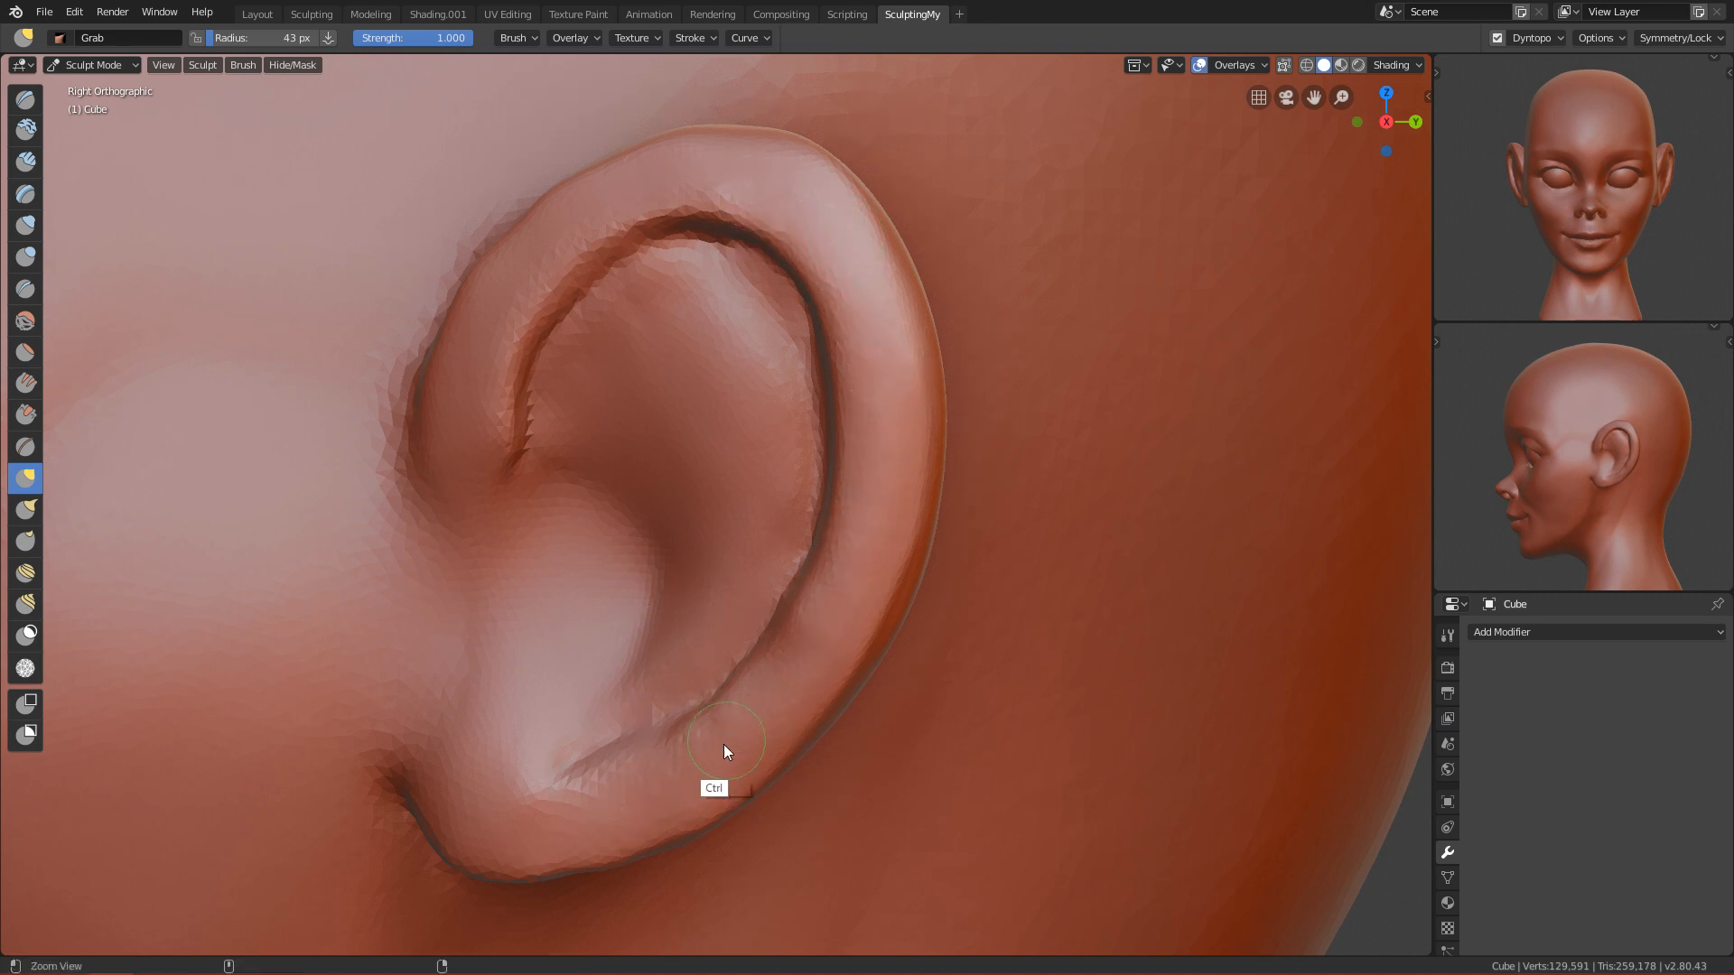
{"action": "scroll", "coordinate": [717, 707], "scroll_direction": "up", "scroll_amount": 1}
{"action": "left_click_drag", "start_coordinate": [692, 768], "coordinate": [762, 614], "text": "alt+shift"}
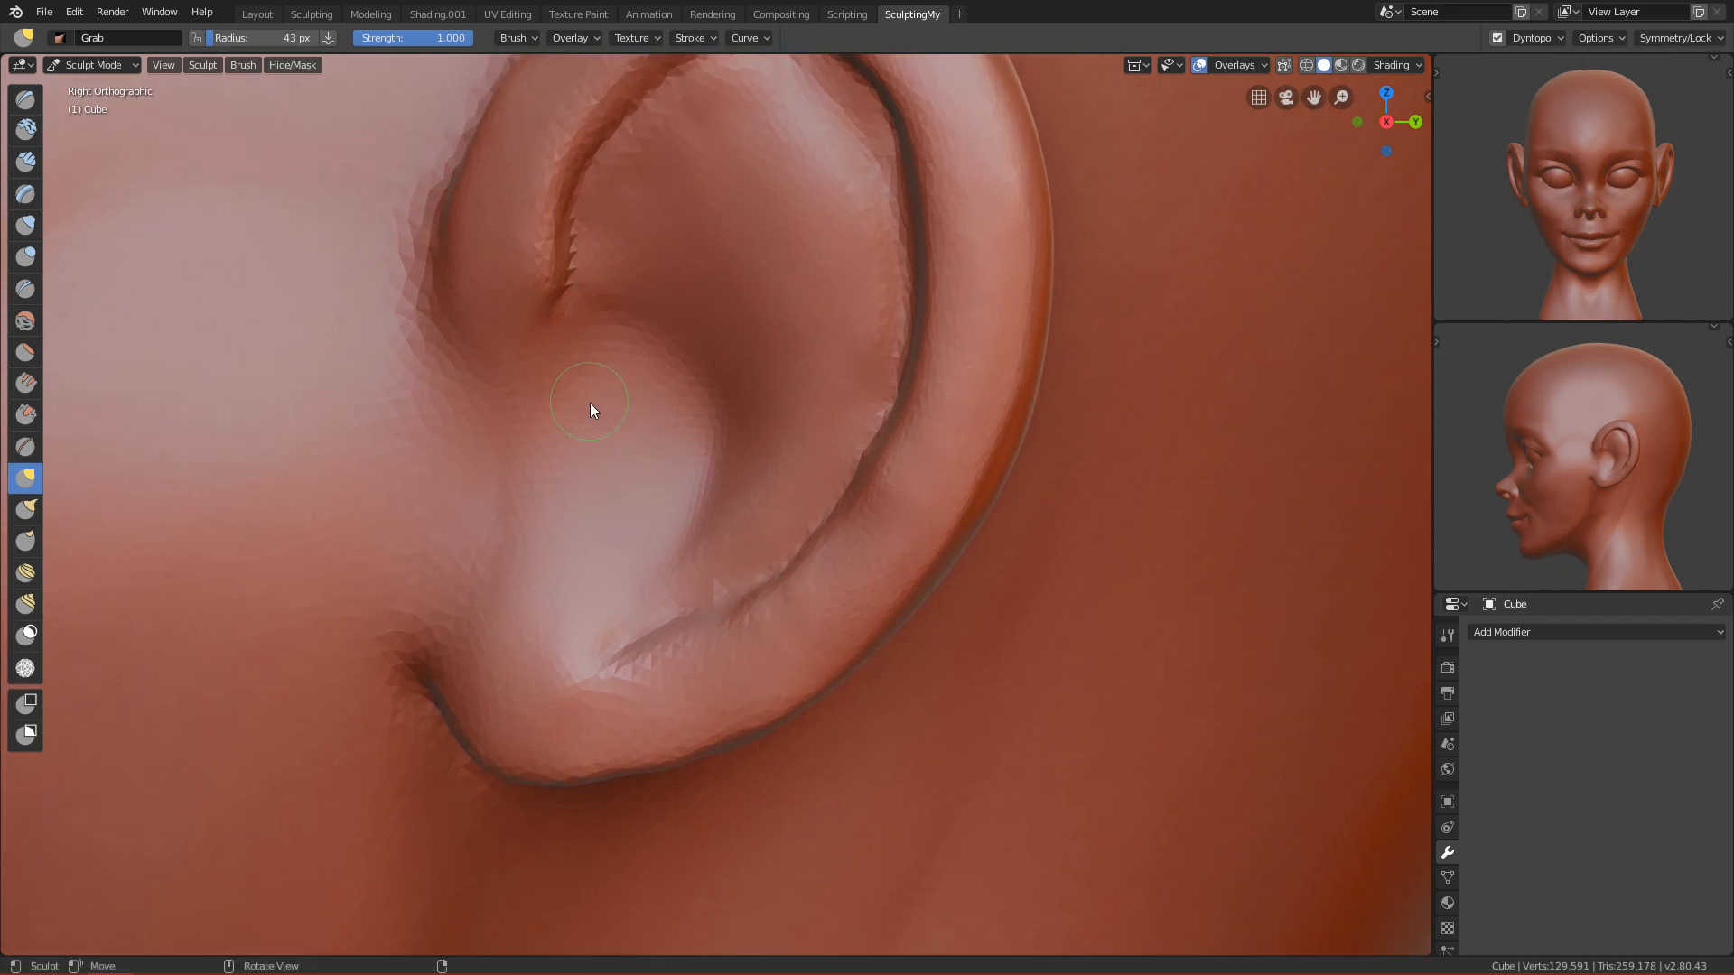
Step: Build up the ear's front edge from the upper rim down to the lobe with an 87 px Clay Strips brush
{"action": "key", "text": "3"}
{"action": "key", "text": "f"}
{"action": "left_click", "coordinate": [640, 419]}
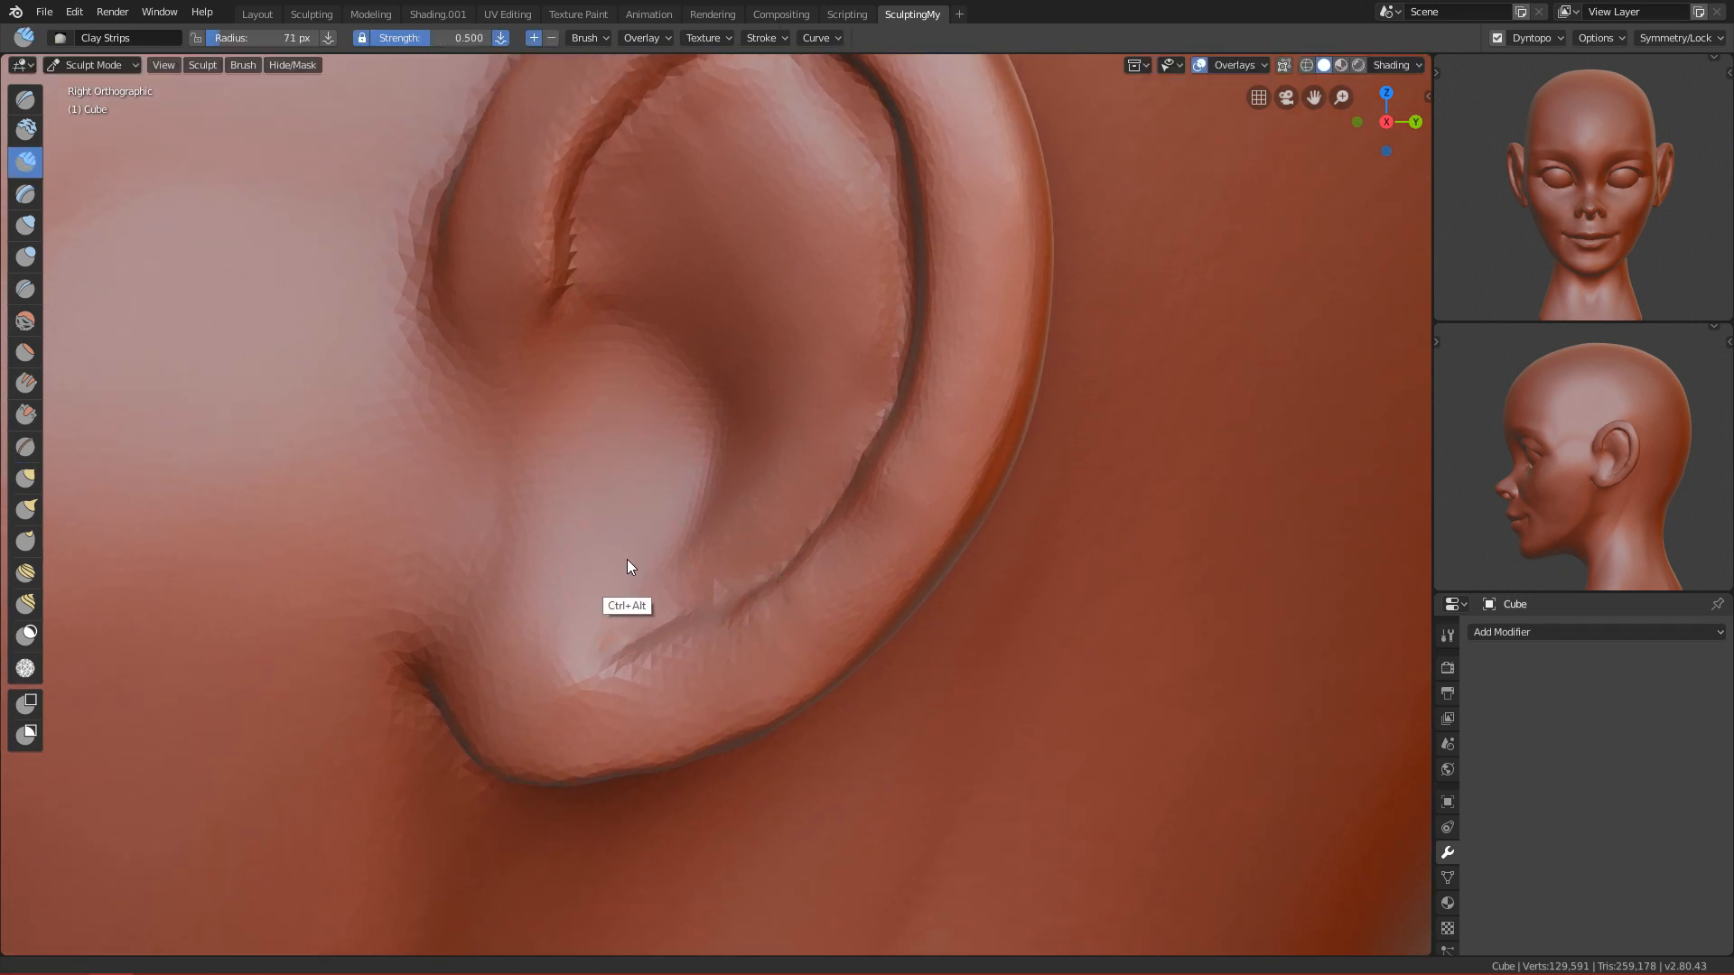
{"action": "left_click_drag", "start_coordinate": [627, 560], "coordinate": [622, 535], "text": "ctrl+alt"}
{"action": "key", "text": "f"}
{"action": "left_click", "coordinate": [526, 397]}
{"action": "mouse_move", "coordinate": [446, 283]}
{"action": "left_mouse_down"}
{"action": "mouse_move", "coordinate": [503, 488]}
{"action": "mouse_move", "coordinate": [480, 294]}
{"action": "mouse_move", "coordinate": [518, 480]}
{"action": "mouse_move", "coordinate": [479, 296]}
{"action": "mouse_move", "coordinate": [505, 428]}
{"action": "left_mouse_up"}
{"action": "left_click_drag", "start_coordinate": [506, 342], "coordinate": [511, 650]}
{"action": "left_click_drag", "start_coordinate": [515, 472], "coordinate": [534, 668]}
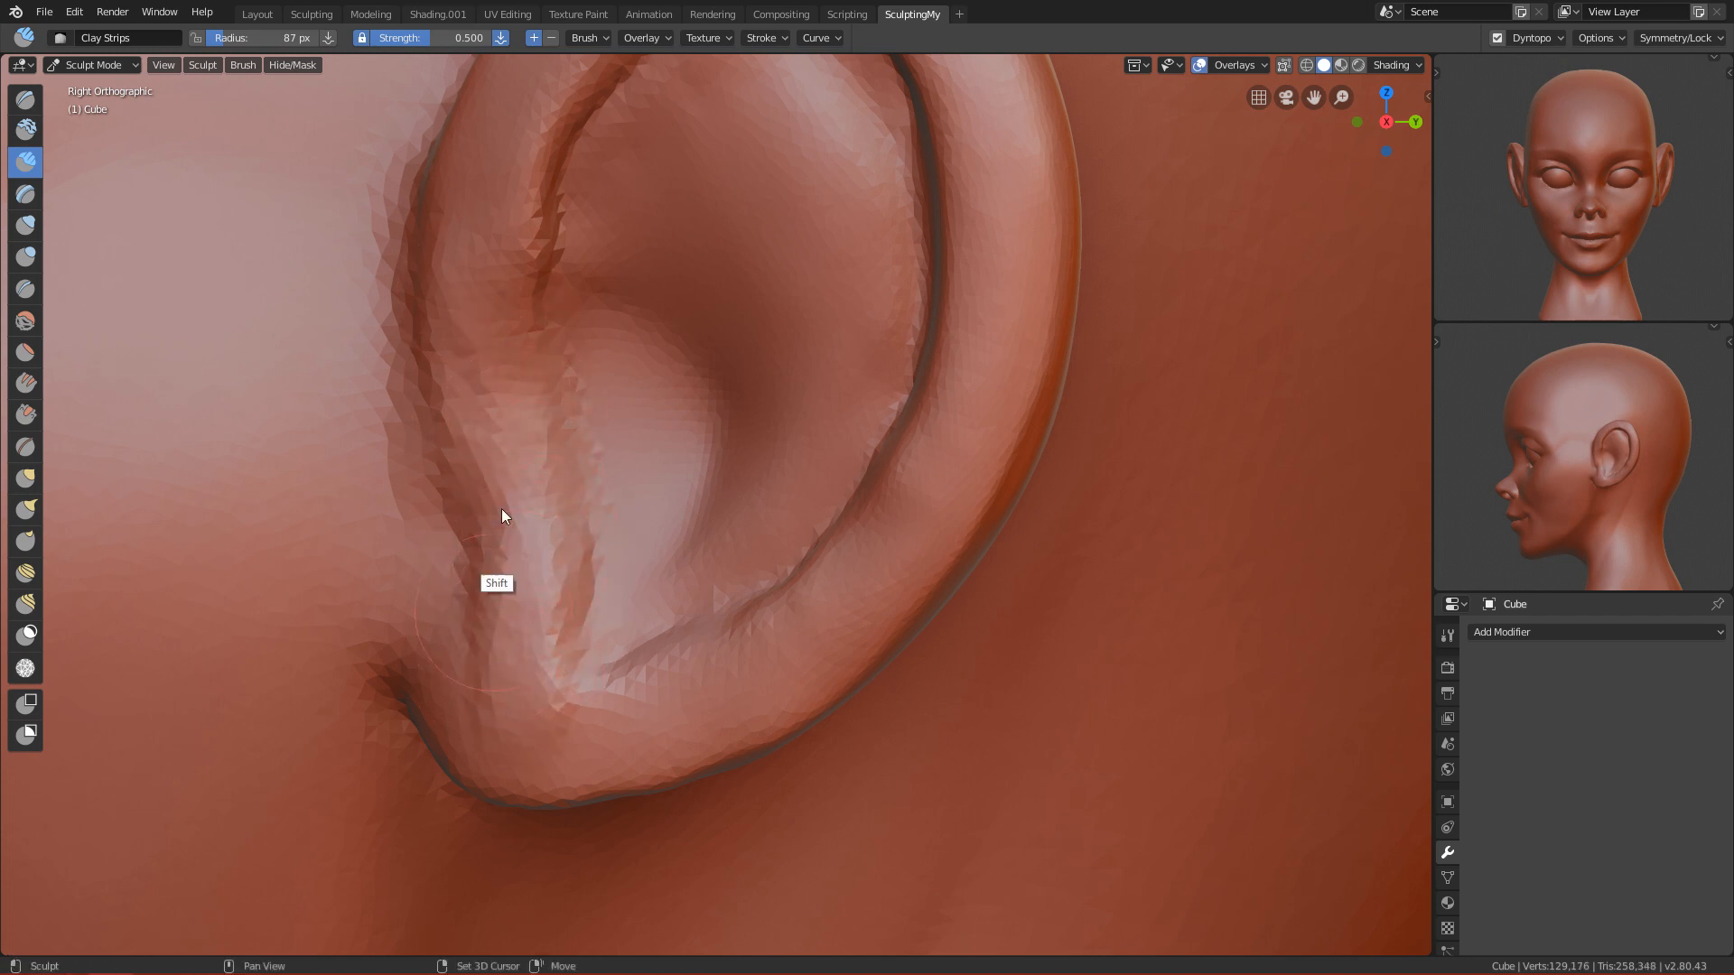
Step: Smooth the built-up front edge, add more clay to it, and blend it into the cheek
{"action": "mouse_move", "coordinate": [502, 507]}
{"action": "left_mouse_down", "text": "shift"}
{"action": "mouse_move", "coordinate": [523, 559]}
{"action": "mouse_move", "coordinate": [526, 670]}
{"action": "mouse_move", "coordinate": [516, 573]}
{"action": "mouse_move", "coordinate": [425, 551]}
{"action": "mouse_move", "coordinate": [393, 164]}
{"action": "mouse_move", "coordinate": [442, 352]}
{"action": "mouse_move", "coordinate": [530, 418]}
{"action": "mouse_move", "coordinate": [560, 534]}
{"action": "mouse_move", "coordinate": [585, 490]}
{"action": "left_mouse_up", "text": "shift"}
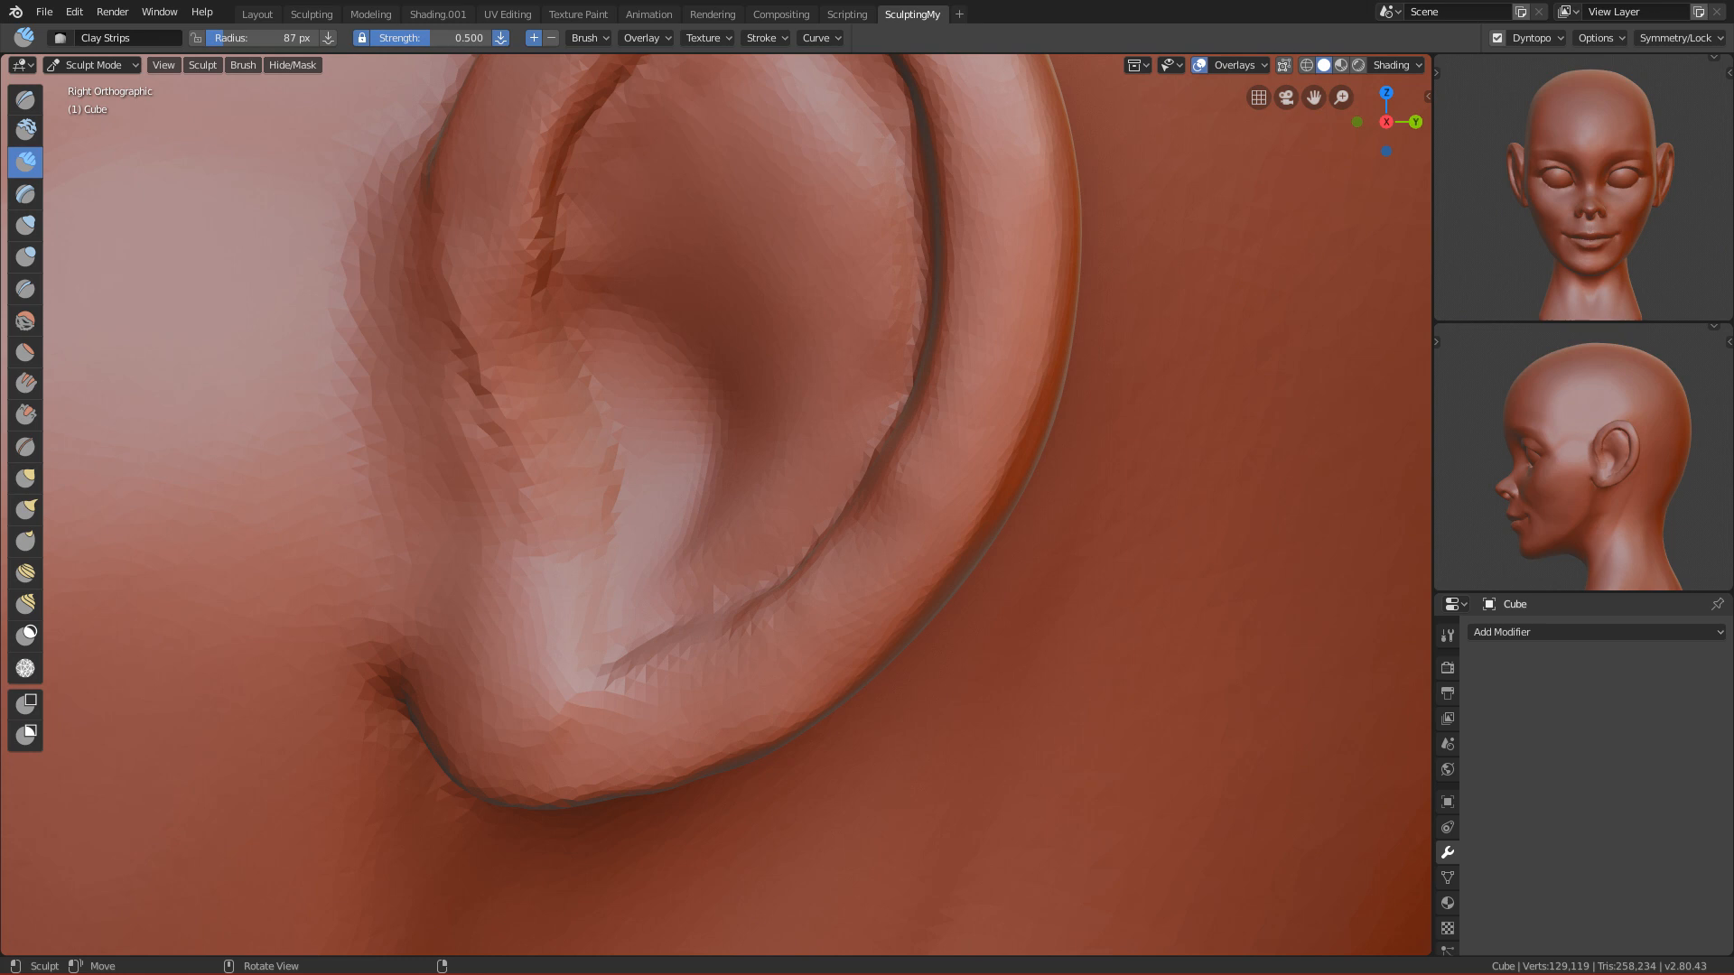
{"action": "mouse_move", "coordinate": [571, 515]}
{"action": "left_mouse_down"}
{"action": "mouse_move", "coordinate": [541, 596]}
{"action": "mouse_move", "coordinate": [562, 476]}
{"action": "mouse_move", "coordinate": [487, 437]}
{"action": "left_mouse_up"}
{"action": "mouse_move", "coordinate": [491, 317]}
{"action": "left_mouse_down", "text": "shift"}
{"action": "mouse_move", "coordinate": [565, 685]}
{"action": "mouse_move", "coordinate": [474, 380]}
{"action": "left_mouse_up", "text": "shift"}
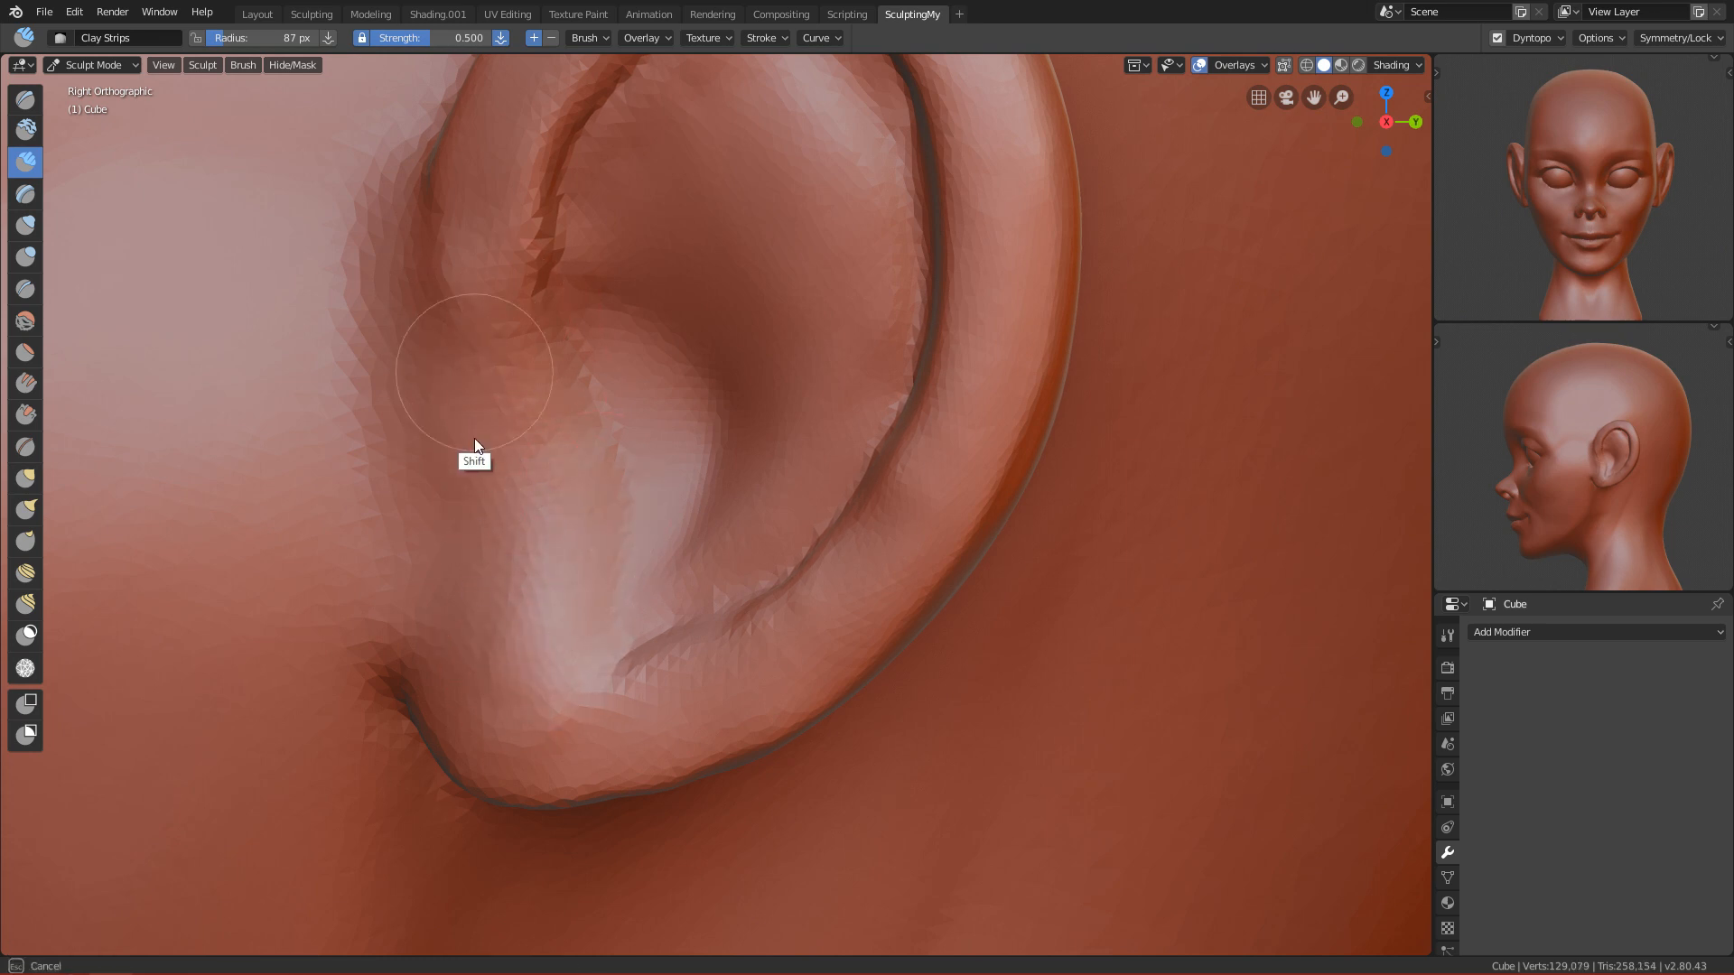
{"action": "middle_click_drag", "start_coordinate": [663, 635], "coordinate": [640, 475], "text": "ctrl"}
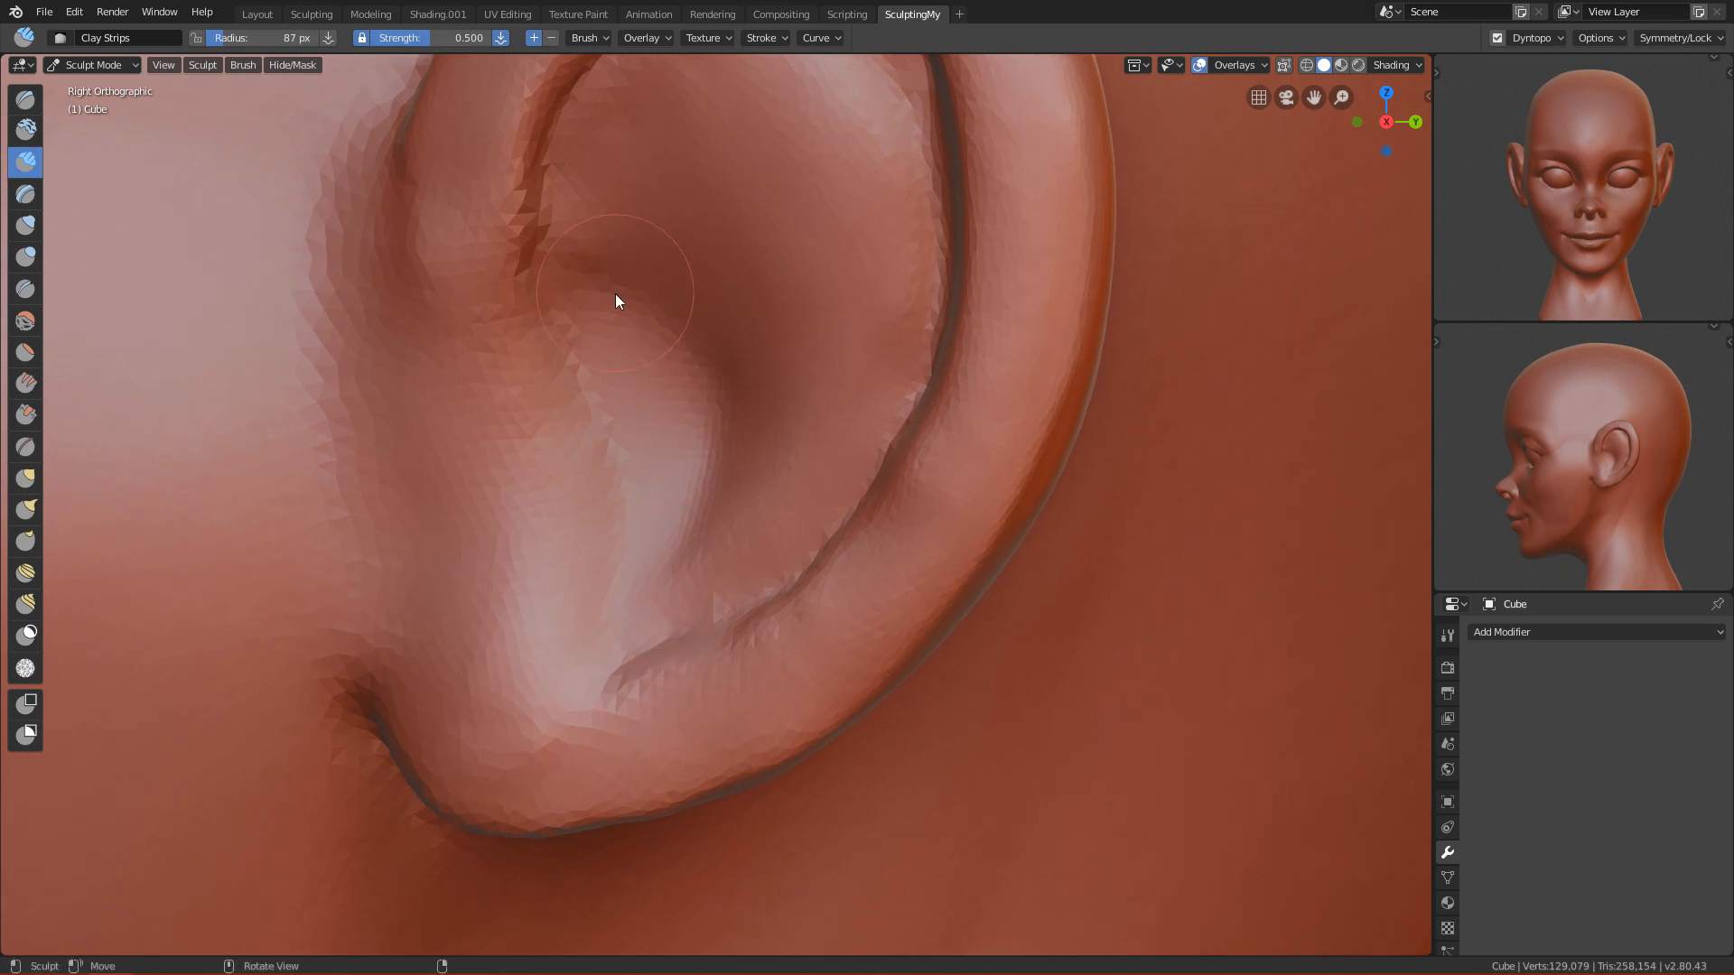
Step: Define the inner edge of the ear's front ridge with a 67 px Crease brush
{"action": "key", "text": "shift+c"}
{"action": "key", "text": "f"}
{"action": "left_click", "coordinate": [556, 310]}
{"action": "mouse_move", "coordinate": [542, 298]}
{"action": "left_mouse_down"}
{"action": "mouse_move", "coordinate": [604, 607]}
{"action": "mouse_move", "coordinate": [574, 341]}
{"action": "left_mouse_up"}
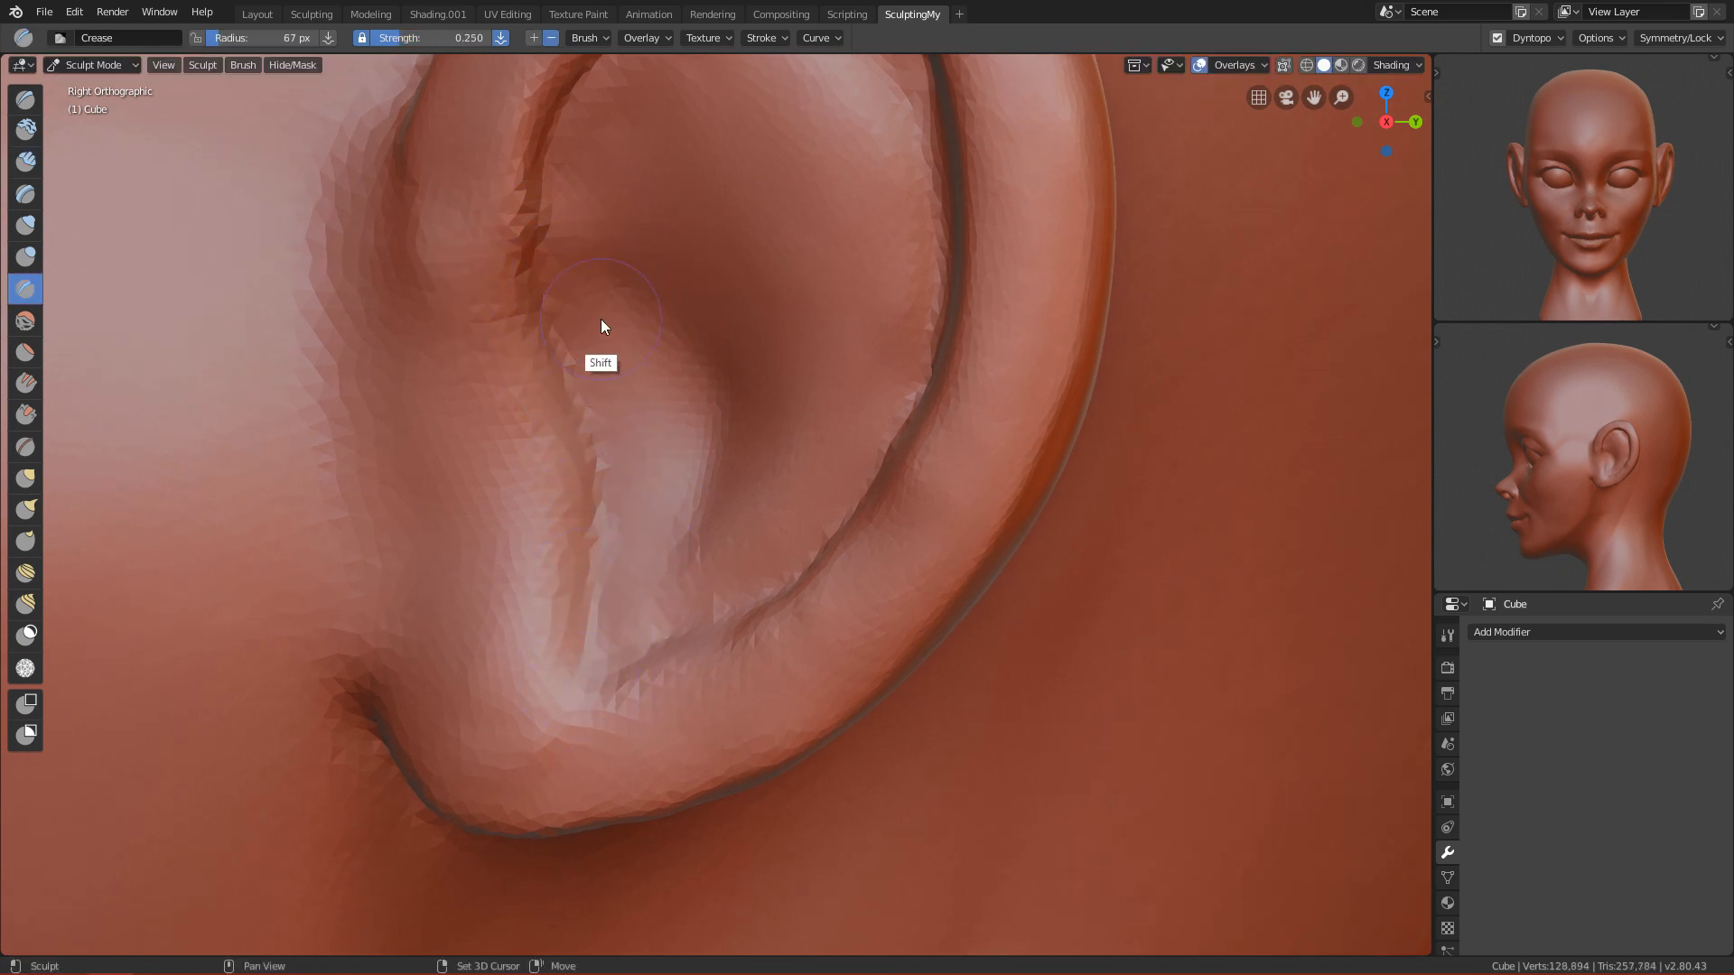
Step: Reduce the Crease brush to 34 px and sharpen the groove under the ear's upper front rim
{"action": "mouse_move", "coordinate": [599, 708]}
{"action": "middle_mouse_down", "text": "ctrl"}
{"action": "mouse_move", "coordinate": [696, 799]}
{"action": "mouse_move", "coordinate": [735, 480]}
{"action": "mouse_move", "coordinate": [609, 332]}
{"action": "mouse_move", "coordinate": [603, 289]}
{"action": "mouse_move", "coordinate": [615, 368]}
{"action": "middle_mouse_up", "text": "ctrl"}
{"action": "key", "text": "f"}
{"action": "left_click", "coordinate": [573, 367]}
{"action": "left_click_drag", "start_coordinate": [670, 103], "coordinate": [567, 303]}
{"action": "middle_click_drag", "start_coordinate": [596, 326], "coordinate": [821, 317], "text": "ctrl"}
{"action": "key", "text": "grave"}
{"action": "left_click", "coordinate": [542, 331]}
{"action": "left_click_drag", "start_coordinate": [824, 819], "coordinate": [827, 863], "text": "ctrl+alt"}
{"action": "mouse_move", "coordinate": [875, 597]}
{"action": "left_mouse_down", "text": "ctrl+alt"}
{"action": "mouse_move", "coordinate": [856, 654]}
{"action": "mouse_move", "coordinate": [867, 610]}
{"action": "left_mouse_up", "text": "ctrl+alt"}
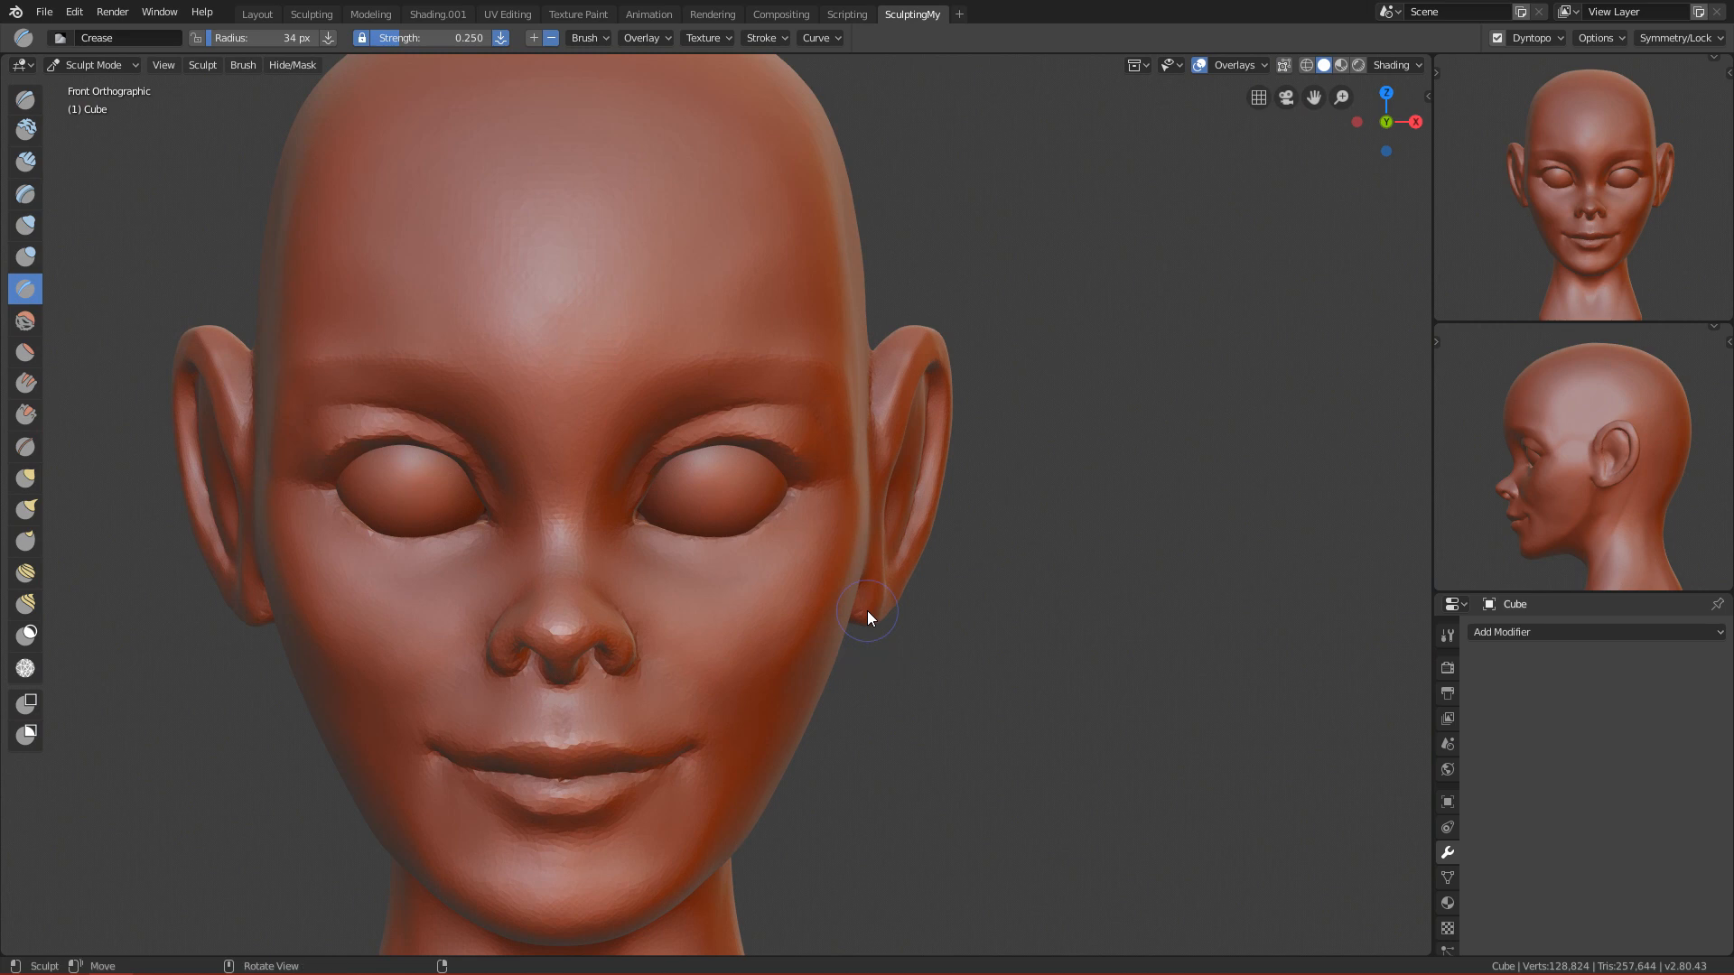
Step: Adjust the ear's outline in the front view with a 350 px Grab brush
{"action": "scroll", "coordinate": [912, 569], "scroll_direction": "up", "scroll_amount": 1}
{"action": "key", "text": "g"}
{"action": "key", "text": "f"}
{"action": "left_click_drag", "start_coordinate": [1040, 651], "coordinate": [1091, 502], "text": "ctrl+alt"}
{"action": "left_click_drag", "start_coordinate": [1093, 500], "coordinate": [939, 497], "text": "alt+shift"}
{"action": "mouse_move", "coordinate": [1030, 623]}
{"action": "left_mouse_down", "text": "ctrl+alt"}
{"action": "mouse_move", "coordinate": [959, 495]}
{"action": "mouse_move", "coordinate": [918, 516]}
{"action": "mouse_move", "coordinate": [944, 501]}
{"action": "left_mouse_up", "text": "ctrl+alt"}
{"action": "key", "text": "f"}
{"action": "left_click", "coordinate": [971, 518]}
{"action": "key", "text": "f"}
{"action": "left_click", "coordinate": [986, 500]}
{"action": "key", "text": "f"}
{"action": "left_click", "coordinate": [985, 501]}
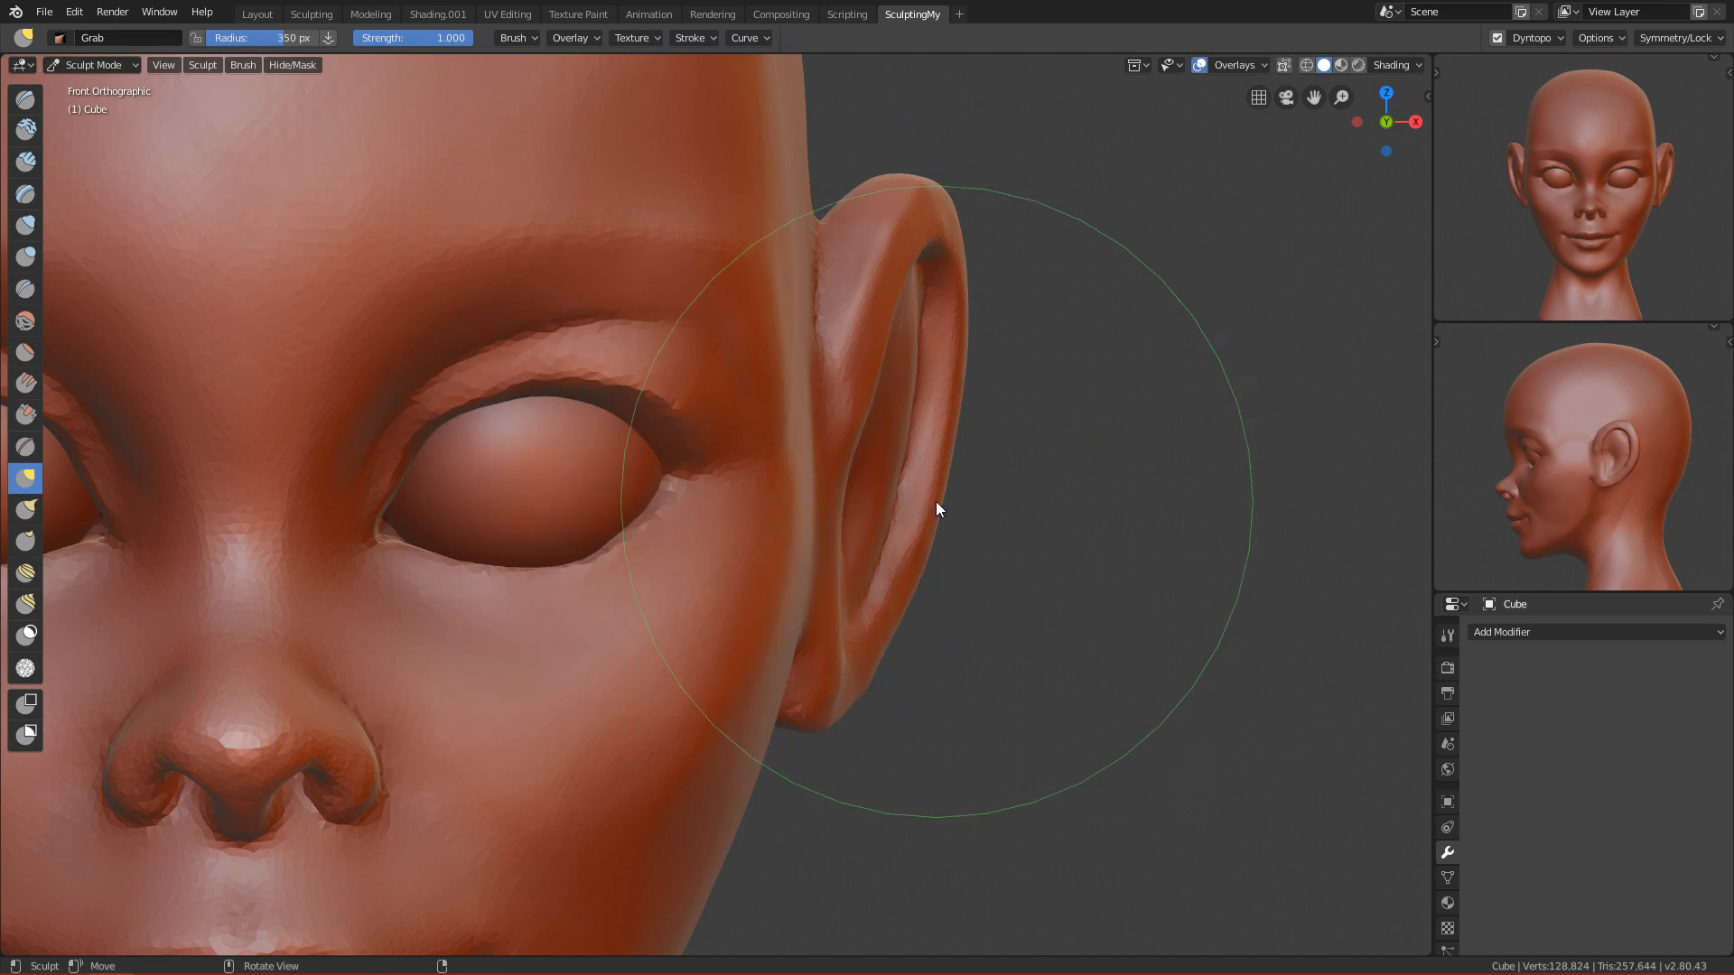
Step: Pull the middle of the ear's outer edge slightly toward the head with a large Snake Hook brush
{"action": "key", "text": "k"}
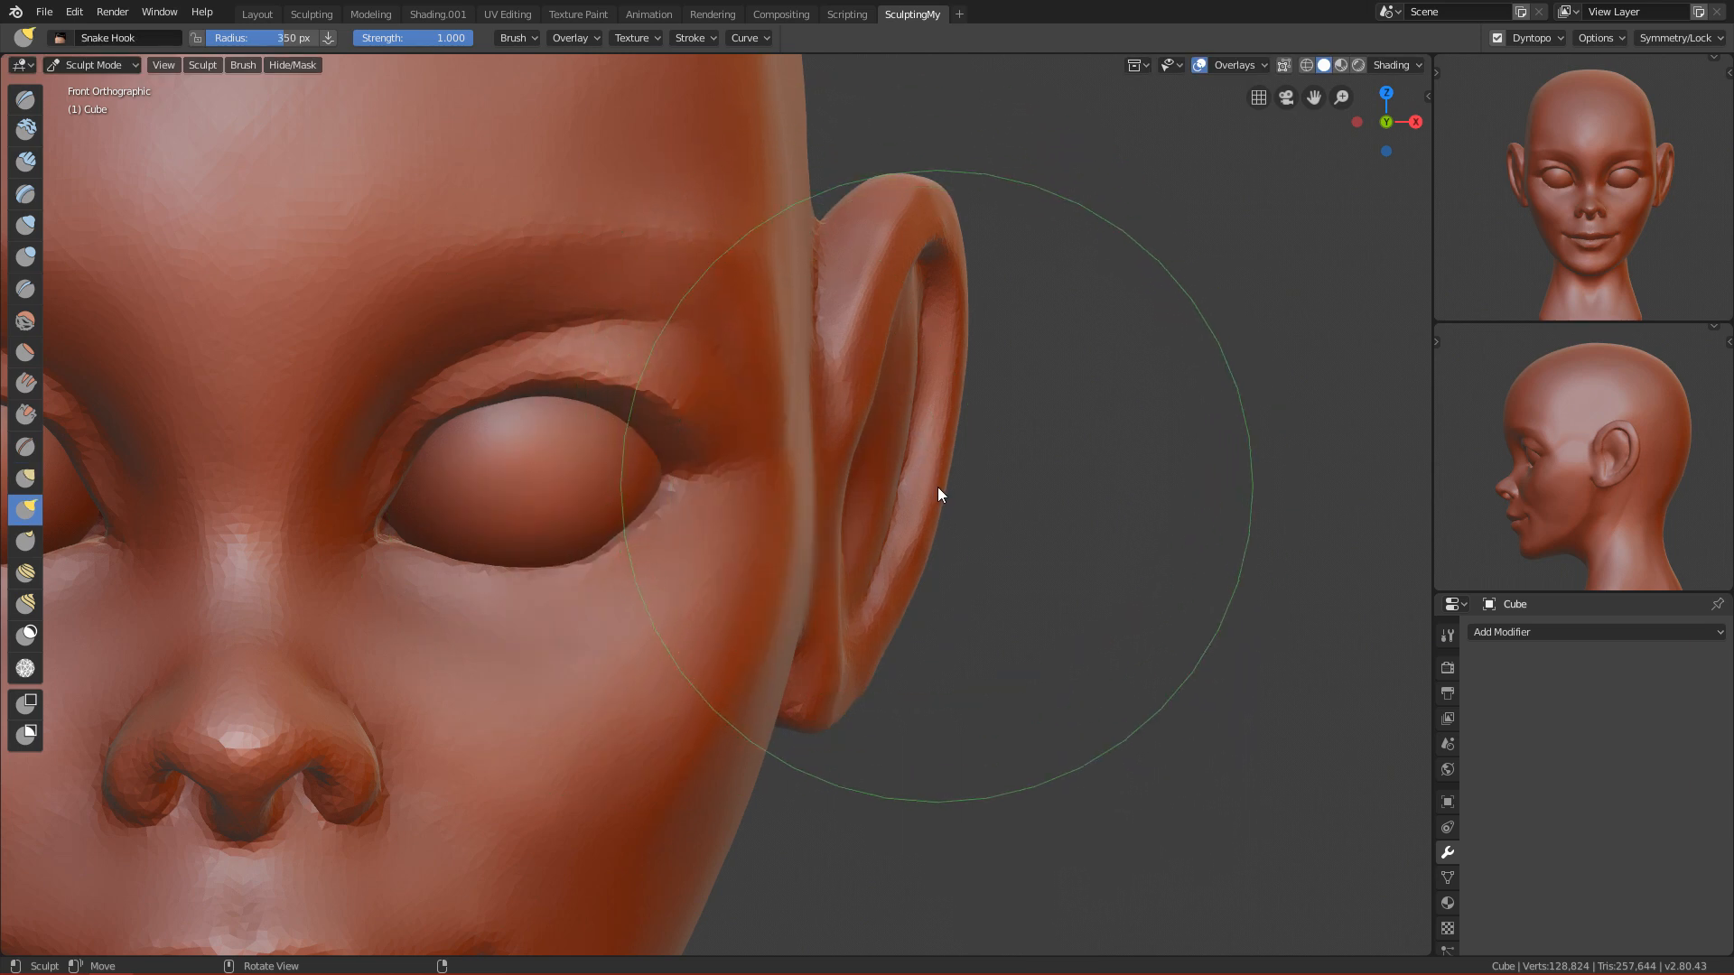
{"action": "key", "text": "f"}
{"action": "left_click", "coordinate": [945, 498]}
{"action": "left_click_drag", "start_coordinate": [925, 505], "coordinate": [908, 513]}
{"action": "key", "text": "f"}
{"action": "left_click", "coordinate": [867, 521]}
{"action": "left_click_drag", "start_coordinate": [945, 509], "coordinate": [937, 491], "text": "ctrl+alt"}
{"action": "key", "text": "f"}
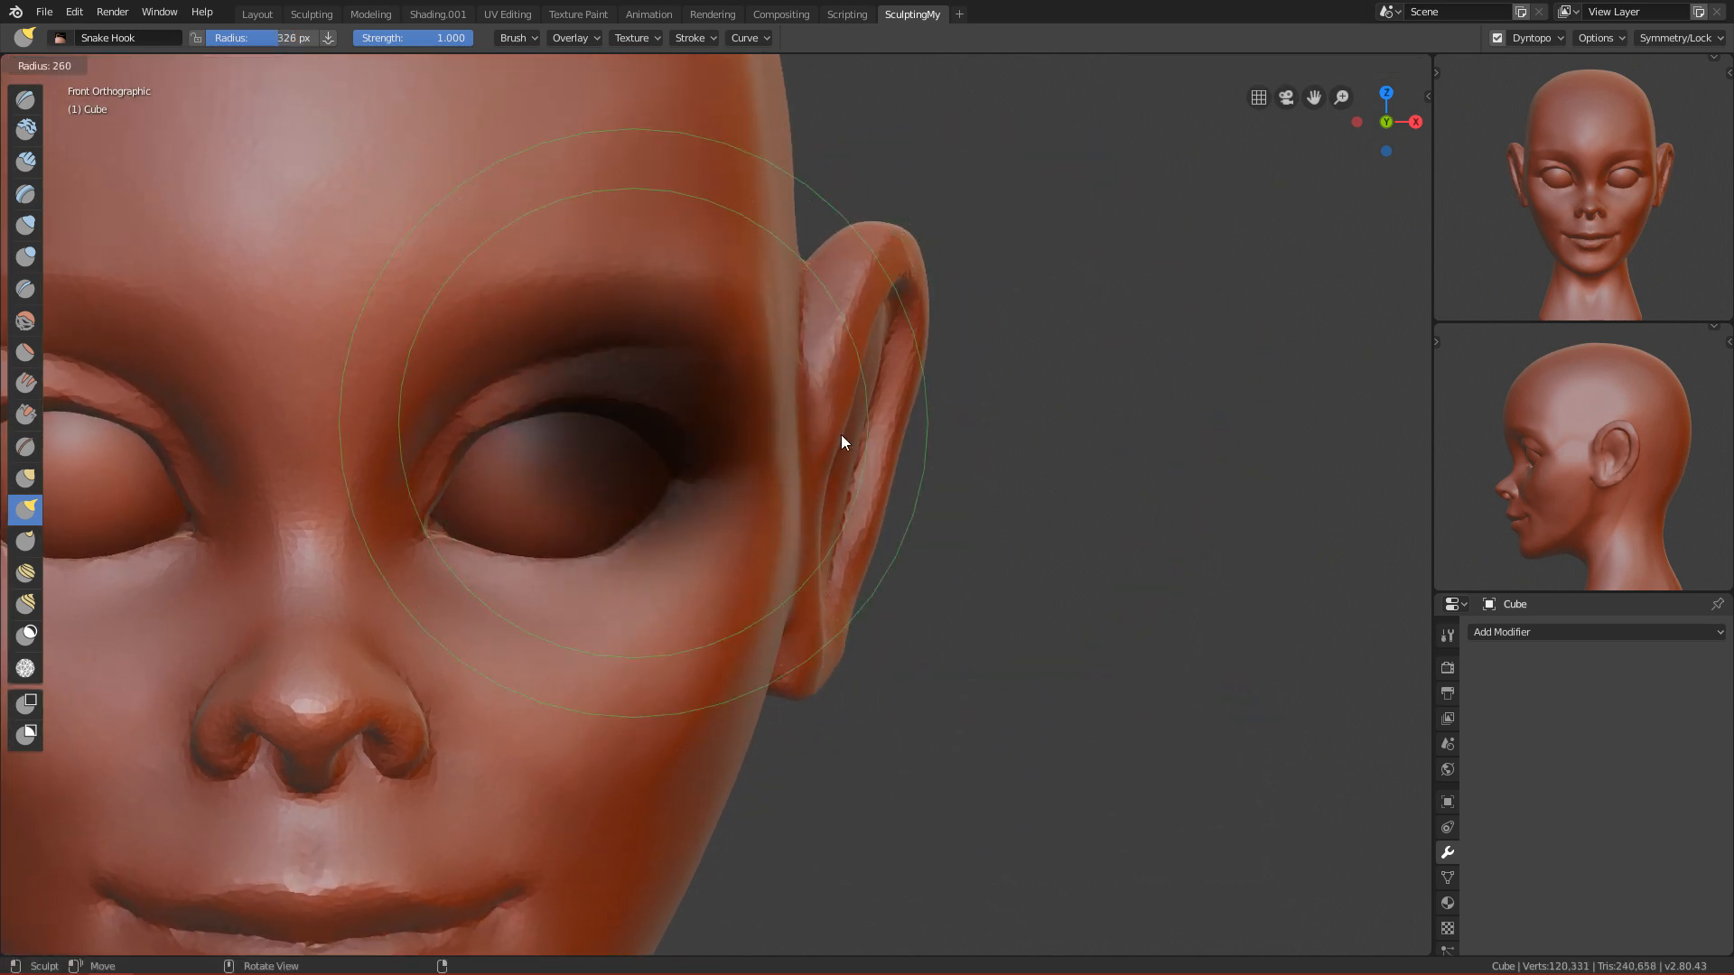
{"action": "left_click", "coordinate": [894, 441]}
{"action": "key", "text": "f"}
{"action": "left_click", "coordinate": [972, 398]}
Step: Try to pull the ear's upper outer rim downward with the Snake Hook brush, and undo the stroke
{"action": "left_click_drag", "start_coordinate": [963, 396], "coordinate": [965, 386], "text": "ctrl+alt"}
{"action": "key", "text": "f"}
{"action": "left_click", "coordinate": [999, 317]}
{"action": "mouse_move", "coordinate": [918, 328]}
{"action": "left_mouse_down"}
{"action": "mouse_move", "coordinate": [945, 460]}
{"action": "mouse_move", "coordinate": [784, 766]}
{"action": "mouse_move", "coordinate": [826, 604]}
{"action": "mouse_move", "coordinate": [944, 459]}
{"action": "left_mouse_up"}
{"action": "key", "text": "ctrl+z"}
Step: Set the Snake Hook brush to 152 px and nudge the ear's outer edge at mid-height
{"action": "key", "text": "f"}
{"action": "left_click", "coordinate": [793, 544]}
{"action": "left_click_drag", "start_coordinate": [901, 691], "coordinate": [924, 643], "text": "ctrl+alt"}
{"action": "key", "text": "f"}
{"action": "left_click", "coordinate": [946, 518]}
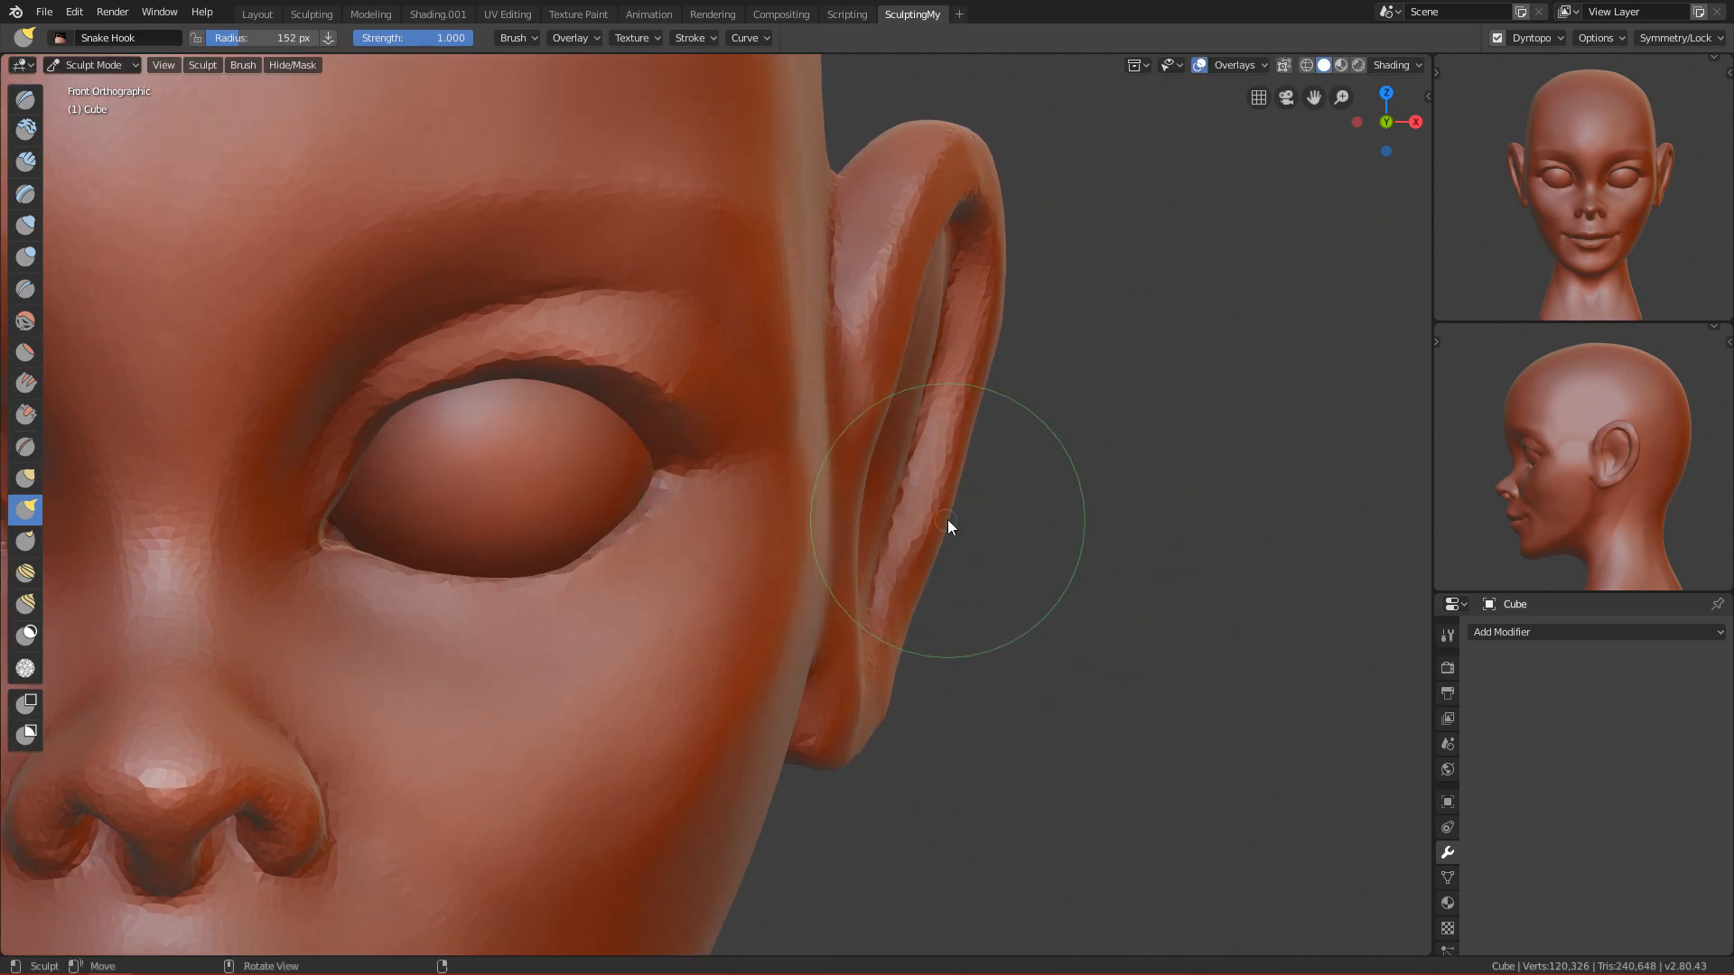
{"action": "left_click_drag", "start_coordinate": [940, 518], "coordinate": [939, 520]}
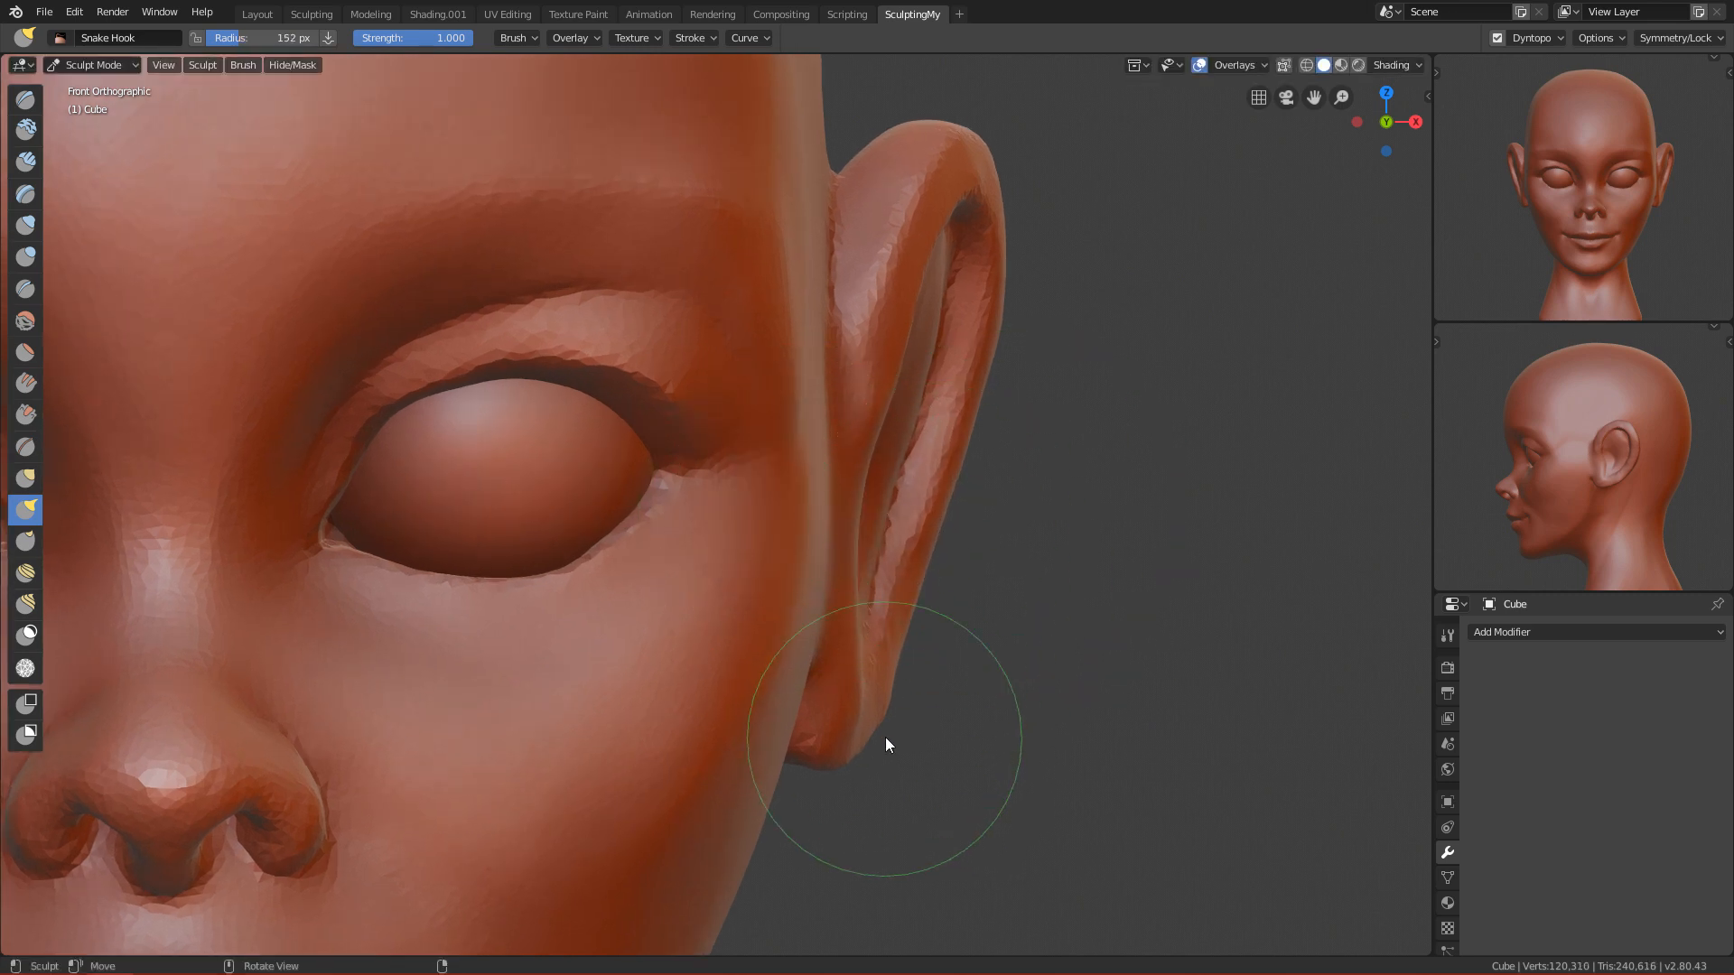
Step: Carve the groove inside the ear's outer rim with the Crease brush, resizing it between strokes
{"action": "left_click_drag", "start_coordinate": [889, 776], "coordinate": [876, 493], "text": "ctrl+alt"}
{"action": "key", "text": "f"}
{"action": "left_click", "coordinate": [828, 432]}
{"action": "left_click_drag", "start_coordinate": [827, 432], "coordinate": [719, 457], "text": "alt"}
{"action": "key", "text": "shift+c"}
{"action": "mouse_move", "coordinate": [627, 643]}
{"action": "left_mouse_down", "text": "alt"}
{"action": "mouse_move", "coordinate": [636, 598]}
{"action": "mouse_move", "coordinate": [726, 493]}
{"action": "mouse_move", "coordinate": [709, 529]}
{"action": "mouse_move", "coordinate": [578, 580]}
{"action": "mouse_move", "coordinate": [787, 478]}
{"action": "mouse_move", "coordinate": [835, 426]}
{"action": "mouse_move", "coordinate": [813, 479]}
{"action": "left_mouse_up", "text": "alt"}
{"action": "mouse_move", "coordinate": [790, 465]}
{"action": "left_mouse_down"}
{"action": "mouse_move", "coordinate": [684, 524]}
{"action": "mouse_move", "coordinate": [770, 490]}
{"action": "mouse_move", "coordinate": [767, 469]}
{"action": "mouse_move", "coordinate": [698, 448]}
{"action": "mouse_move", "coordinate": [720, 448]}
{"action": "mouse_move", "coordinate": [738, 540]}
{"action": "mouse_move", "coordinate": [890, 488]}
{"action": "mouse_move", "coordinate": [902, 367]}
{"action": "mouse_move", "coordinate": [719, 257]}
{"action": "mouse_move", "coordinate": [715, 605]}
{"action": "mouse_move", "coordinate": [940, 312]}
{"action": "mouse_move", "coordinate": [765, 351]}
{"action": "mouse_move", "coordinate": [732, 435]}
{"action": "mouse_move", "coordinate": [825, 304]}
{"action": "mouse_move", "coordinate": [776, 489]}
{"action": "mouse_move", "coordinate": [735, 400]}
{"action": "mouse_move", "coordinate": [730, 433]}
{"action": "mouse_move", "coordinate": [750, 449]}
{"action": "mouse_move", "coordinate": [710, 406]}
{"action": "mouse_move", "coordinate": [692, 289]}
{"action": "left_mouse_up"}
{"action": "key", "text": "f"}
{"action": "left_click", "coordinate": [714, 468]}
{"action": "key", "text": "f"}
{"action": "left_click", "coordinate": [715, 408]}
{"action": "left_click_drag", "start_coordinate": [661, 403], "coordinate": [711, 284]}
Step: Add another crease stroke inside the ear from a different viewing angle with a resized brush
{"action": "left_click_drag", "start_coordinate": [706, 501], "coordinate": [744, 348], "text": "alt"}
{"action": "mouse_move", "coordinate": [816, 452]}
{"action": "left_mouse_down", "text": "alt"}
{"action": "mouse_move", "coordinate": [742, 349]}
{"action": "mouse_move", "coordinate": [733, 384]}
{"action": "mouse_move", "coordinate": [720, 307]}
{"action": "left_mouse_up", "text": "alt"}
{"action": "key", "text": "f"}
{"action": "left_click", "coordinate": [718, 381]}
{"action": "mouse_move", "coordinate": [713, 506]}
{"action": "left_mouse_down"}
{"action": "mouse_move", "coordinate": [710, 434]}
{"action": "mouse_move", "coordinate": [686, 430]}
{"action": "mouse_move", "coordinate": [708, 625]}
{"action": "mouse_move", "coordinate": [665, 515]}
{"action": "left_mouse_up"}
Step: Enlarge the Grab brush to 431 px and adjust the ears against the head in side and front views
{"action": "key", "text": "KP_3"}
{"action": "scroll", "coordinate": [882, 701], "scroll_direction": "down", "scroll_amount": 6}
{"action": "left_click_drag", "start_coordinate": [824, 720], "coordinate": [781, 294], "text": "alt"}
{"action": "key", "text": "g"}
{"action": "left_click_drag", "start_coordinate": [712, 548], "coordinate": [751, 403], "text": "ctrl+alt"}
{"action": "key", "text": "f"}
{"action": "left_click", "coordinate": [851, 408]}
{"action": "key", "text": "f"}
{"action": "mouse_move", "coordinate": [769, 246]}
{"action": "left_mouse_down", "text": "alt+shift"}
{"action": "mouse_move", "coordinate": [789, 417]}
{"action": "mouse_move", "coordinate": [744, 399]}
{"action": "mouse_move", "coordinate": [713, 426]}
{"action": "mouse_move", "coordinate": [789, 568]}
{"action": "mouse_move", "coordinate": [777, 632]}
{"action": "left_mouse_up", "text": "alt+shift"}
{"action": "left_click", "coordinate": [852, 413]}
{"action": "key", "text": "f"}
{"action": "left_click", "coordinate": [861, 398]}
{"action": "left_click_drag", "start_coordinate": [720, 749], "coordinate": [615, 506], "text": "ctrl+alt"}
{"action": "key", "text": "KP_3"}
{"action": "key", "text": "KP_1"}
{"action": "left_click_drag", "start_coordinate": [821, 659], "coordinate": [845, 465], "text": "ctrl+alt"}
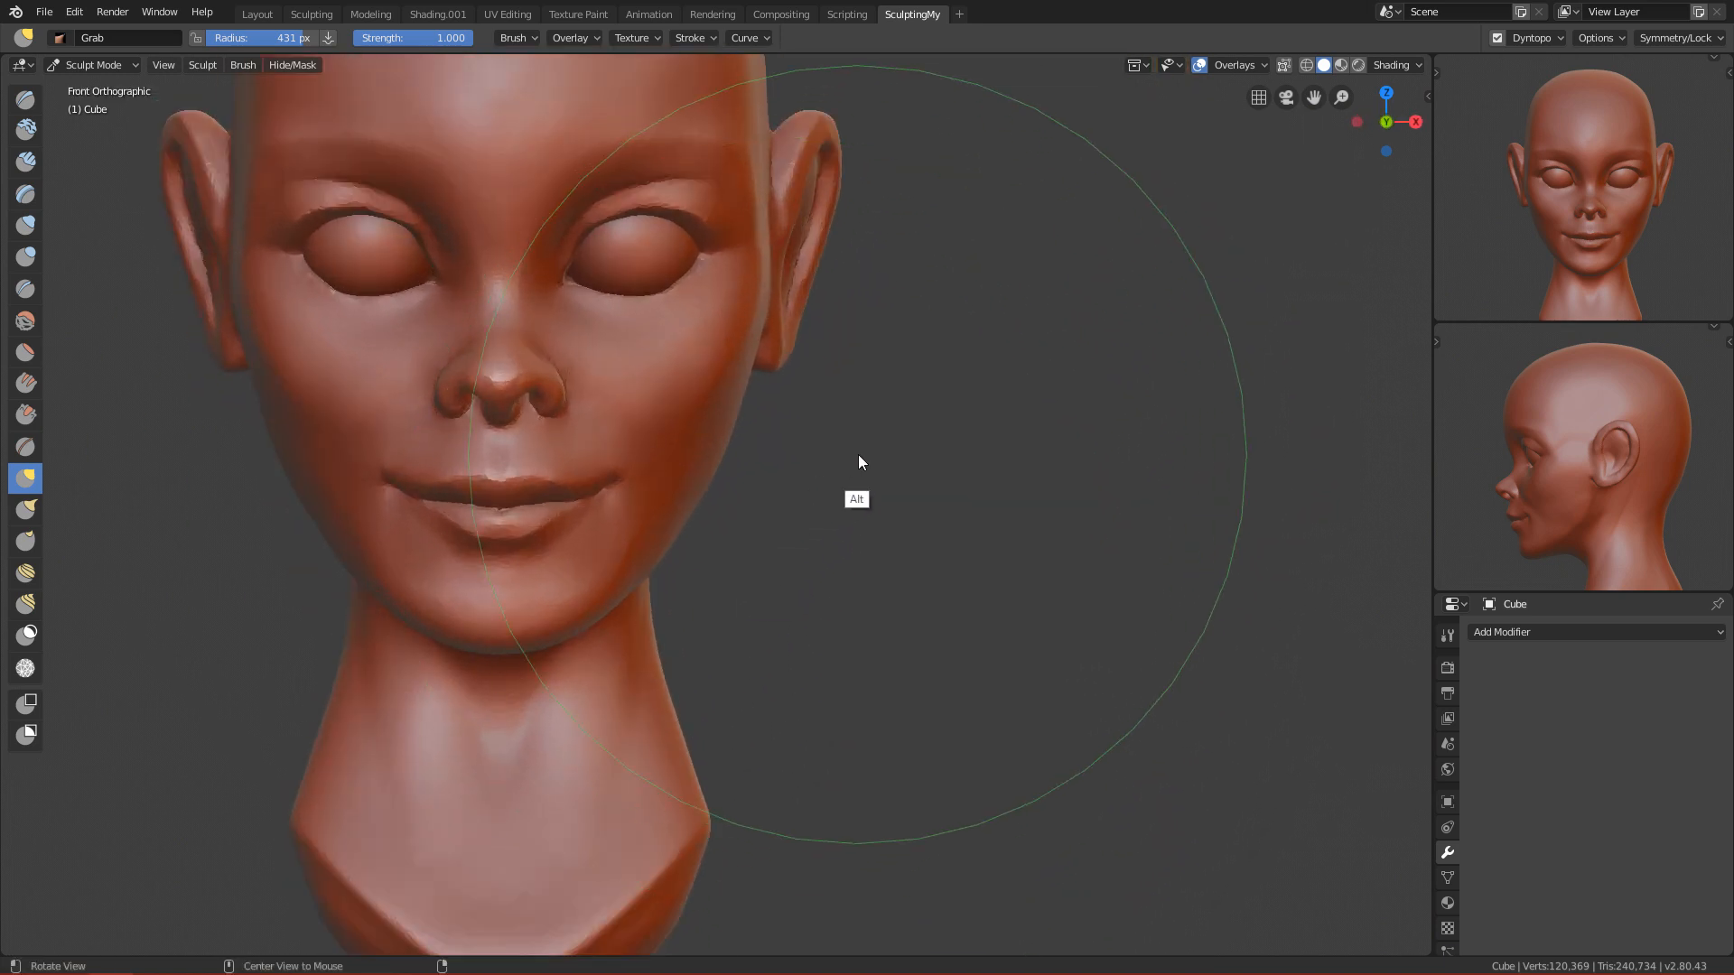
Step: Reshape the ear's back and outer rim from behind, starting with a 265 px Grab brush
{"action": "mouse_move", "coordinate": [819, 623]}
{"action": "left_mouse_down", "text": "ctrl+alt"}
{"action": "mouse_move", "coordinate": [815, 560]}
{"action": "mouse_move", "coordinate": [789, 608]}
{"action": "mouse_move", "coordinate": [832, 511]}
{"action": "mouse_move", "coordinate": [735, 503]}
{"action": "mouse_move", "coordinate": [822, 532]}
{"action": "mouse_move", "coordinate": [712, 476]}
{"action": "mouse_move", "coordinate": [712, 506]}
{"action": "mouse_move", "coordinate": [807, 539]}
{"action": "mouse_move", "coordinate": [645, 534]}
{"action": "mouse_move", "coordinate": [658, 910]}
{"action": "mouse_move", "coordinate": [653, 872]}
{"action": "mouse_move", "coordinate": [789, 565]}
{"action": "mouse_move", "coordinate": [836, 350]}
{"action": "mouse_move", "coordinate": [789, 513]}
{"action": "mouse_move", "coordinate": [777, 478]}
{"action": "left_mouse_up", "text": "ctrl+alt"}
{"action": "key", "text": "f"}
{"action": "left_click", "coordinate": [723, 502]}
{"action": "key", "text": "f"}
{"action": "left_click", "coordinate": [635, 513]}
{"action": "left_click_drag", "start_coordinate": [668, 515], "coordinate": [685, 513]}
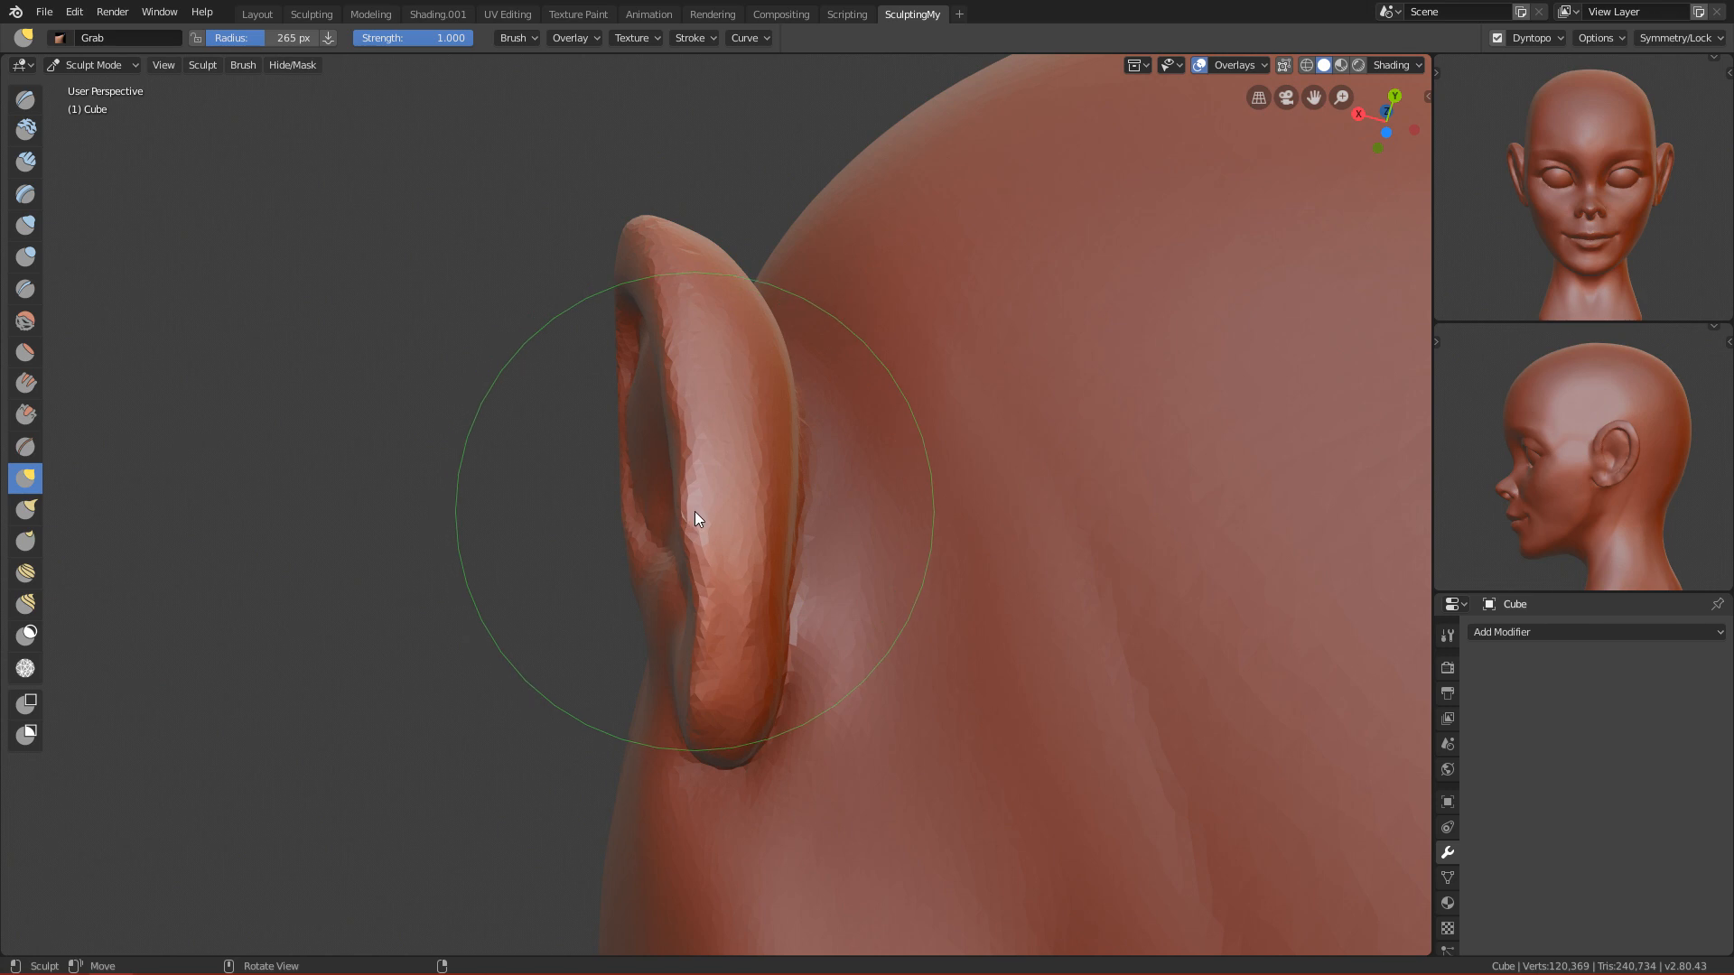
{"action": "left_click_drag", "start_coordinate": [717, 598], "coordinate": [701, 592], "text": "alt"}
{"action": "key", "text": "f"}
{"action": "left_click", "coordinate": [688, 610]}
{"action": "mouse_move", "coordinate": [689, 518]}
{"action": "left_mouse_down"}
{"action": "mouse_move", "coordinate": [581, 355]}
{"action": "mouse_move", "coordinate": [936, 429]}
{"action": "left_mouse_up"}
Step: Resize the brush and smooth the surface around the back of the ear
{"action": "left_click_drag", "start_coordinate": [844, 623], "coordinate": [740, 614], "text": "ctrl+alt"}
{"action": "left_click_drag", "start_coordinate": [840, 577], "coordinate": [773, 547], "text": "alt"}
{"action": "key", "text": "f"}
{"action": "left_click", "coordinate": [743, 556]}
{"action": "mouse_move", "coordinate": [400, 551]}
{"action": "left_mouse_down", "text": "shift"}
{"action": "mouse_move", "coordinate": [502, 557]}
{"action": "mouse_move", "coordinate": [441, 513]}
{"action": "mouse_move", "coordinate": [424, 534]}
{"action": "mouse_move", "coordinate": [473, 614]}
{"action": "mouse_move", "coordinate": [687, 607]}
{"action": "mouse_move", "coordinate": [766, 578]}
{"action": "mouse_move", "coordinate": [892, 475]}
{"action": "mouse_move", "coordinate": [804, 722]}
{"action": "left_mouse_up", "text": "shift"}
Step: Check the ears in the front view and resize the Grab brush to refine their outline
{"action": "key", "text": "KP_1"}
{"action": "mouse_move", "coordinate": [759, 587]}
{"action": "left_mouse_down", "text": "ctrl+alt"}
{"action": "mouse_move", "coordinate": [743, 739]}
{"action": "mouse_move", "coordinate": [790, 666]}
{"action": "mouse_move", "coordinate": [778, 713]}
{"action": "mouse_move", "coordinate": [842, 562]}
{"action": "left_mouse_up", "text": "ctrl+alt"}
{"action": "left_click_drag", "start_coordinate": [829, 674], "coordinate": [768, 338], "text": "ctrl+alt"}
{"action": "key", "text": "f"}
{"action": "left_click", "coordinate": [906, 305]}
{"action": "left_click_drag", "start_coordinate": [876, 384], "coordinate": [816, 565], "text": "alt+shift"}
{"action": "left_click_drag", "start_coordinate": [710, 580], "coordinate": [702, 448], "text": "ctrl+alt"}
{"action": "key", "text": "f"}
{"action": "left_click", "coordinate": [794, 253]}
Step: Push the ear's outer rim inward from a low front angle, reducing the Grab brush from 403 to 268 px
{"action": "left_click_drag", "start_coordinate": [599, 316], "coordinate": [576, 278], "text": "alt"}
{"action": "left_click_drag", "start_coordinate": [680, 327], "coordinate": [589, 323], "text": "alt"}
{"action": "key", "text": "f"}
{"action": "left_click", "coordinate": [588, 316]}
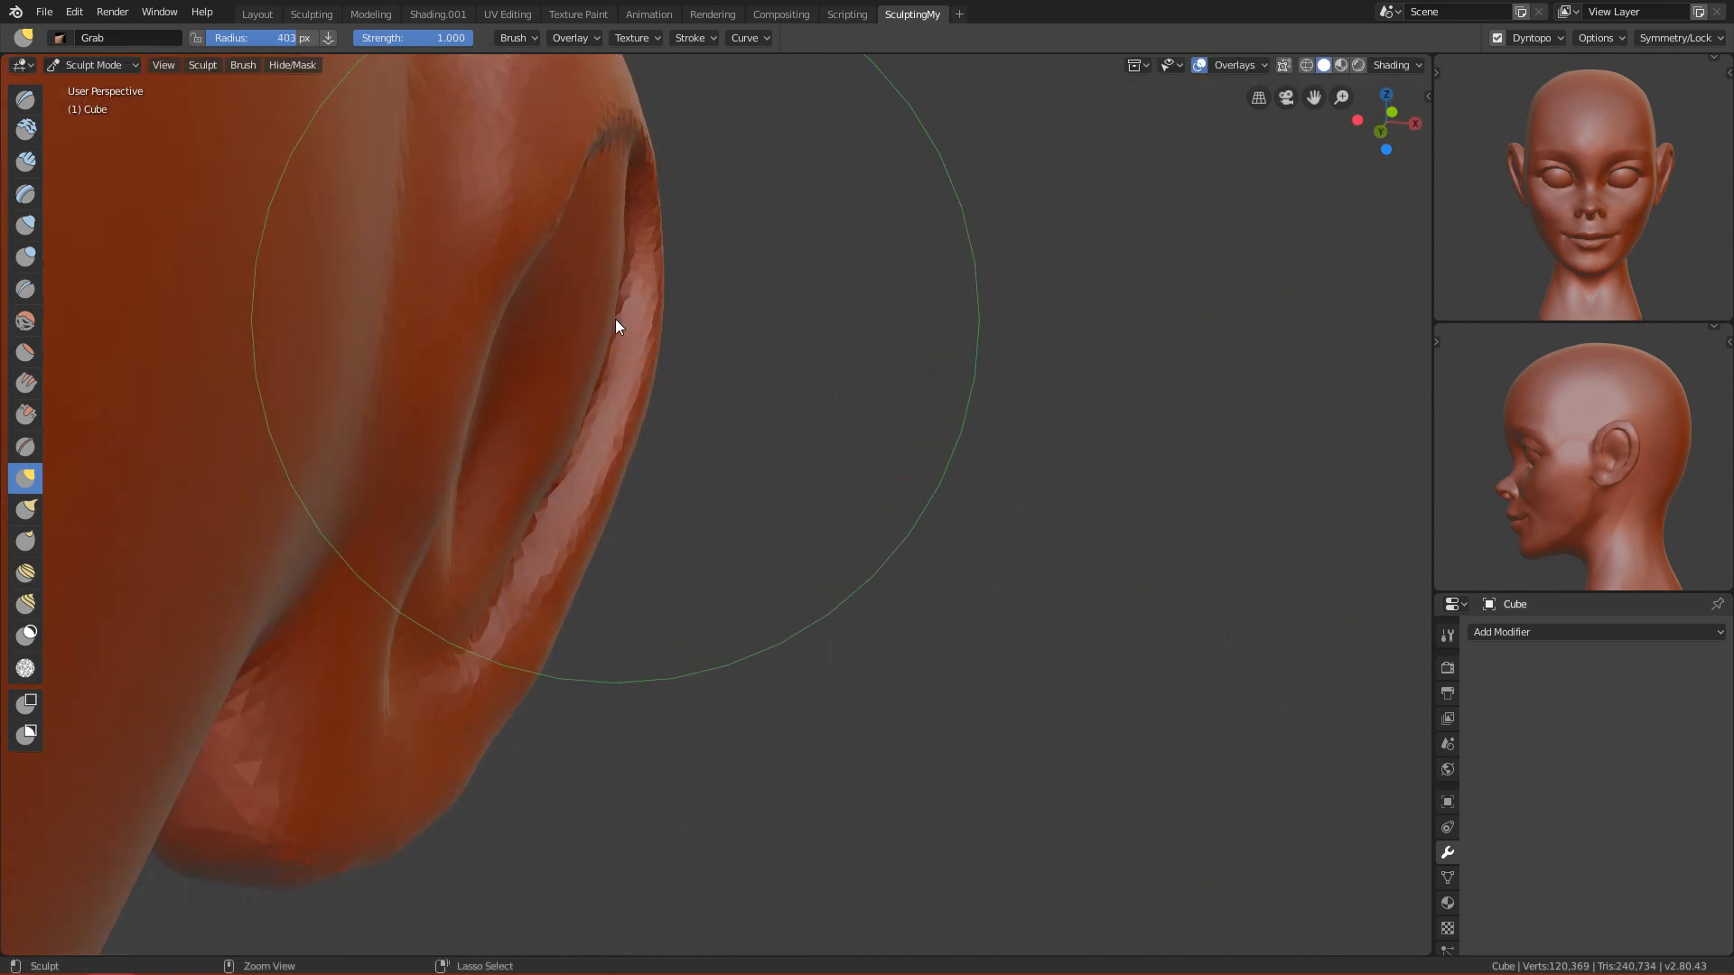
{"action": "key", "text": "f"}
{"action": "left_click", "coordinate": [550, 324]}
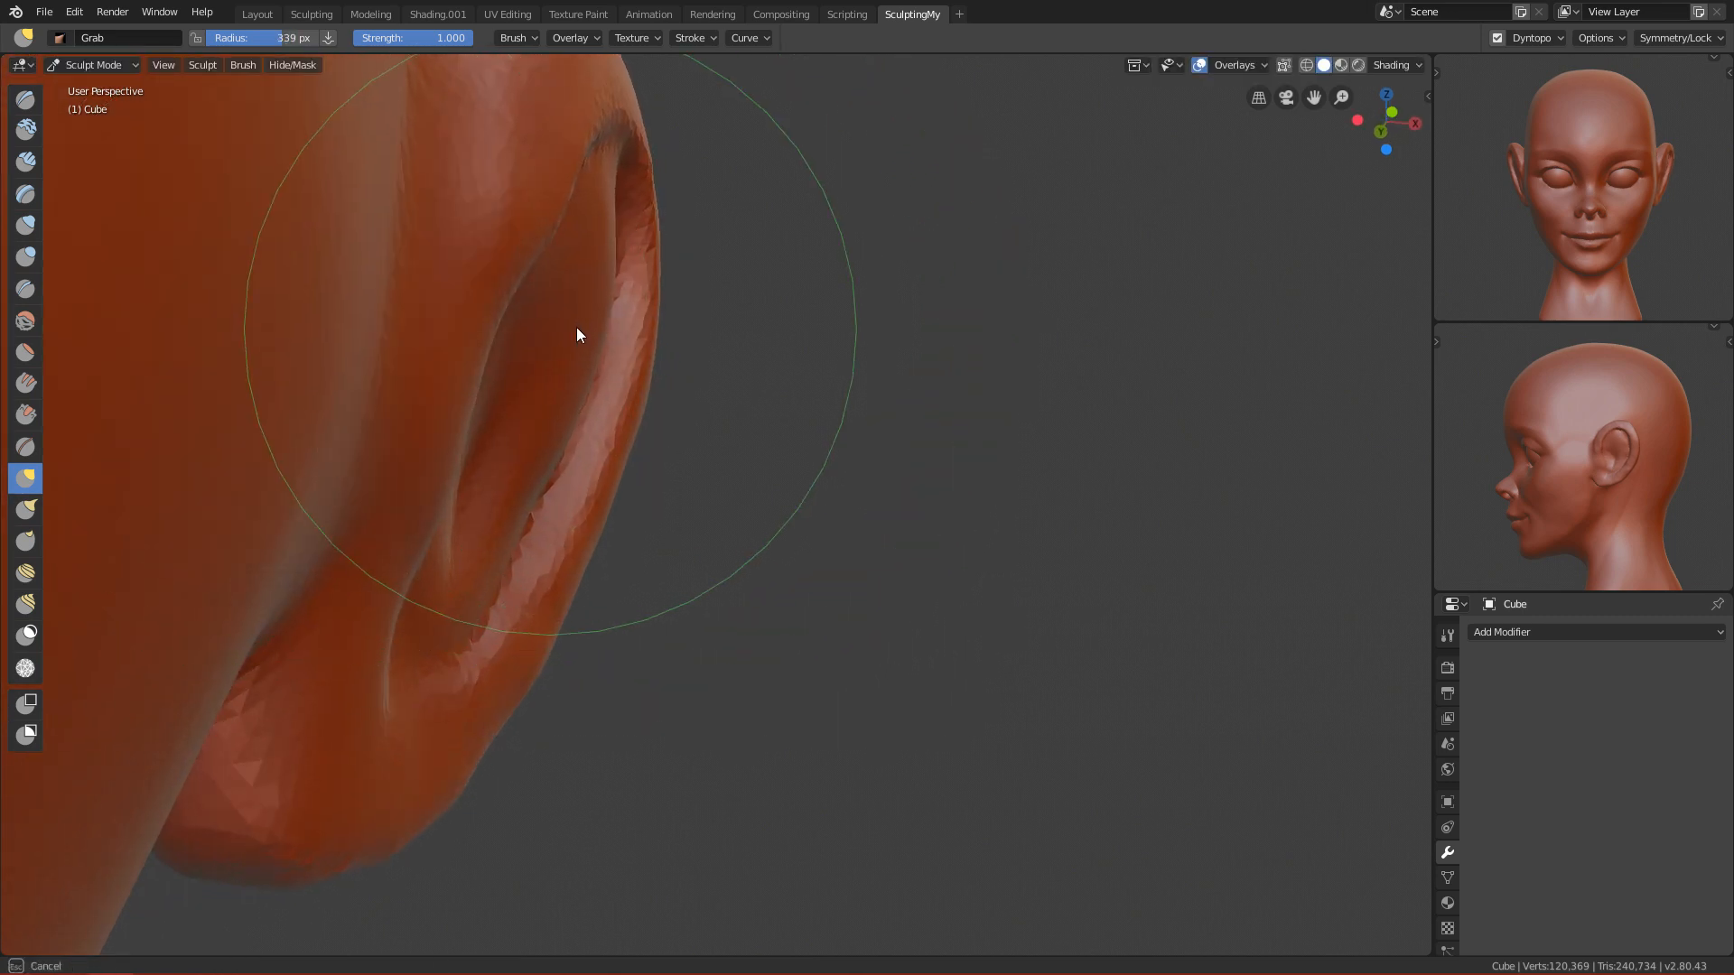
{"action": "key", "text": "f"}
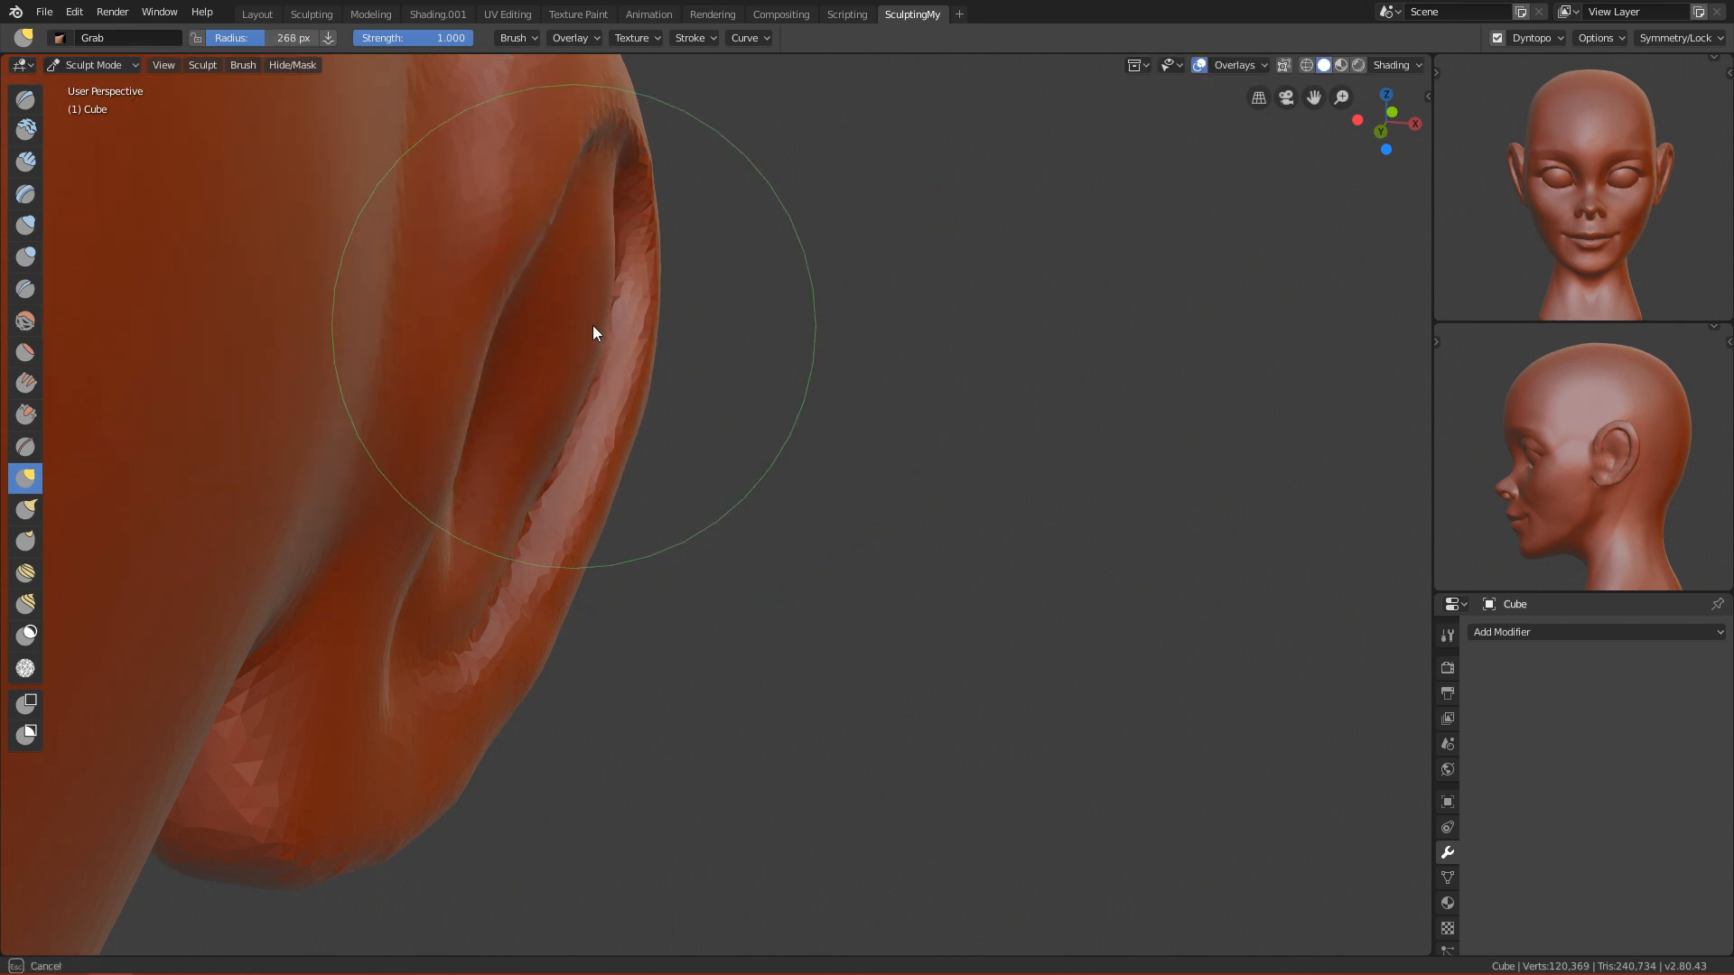
{"action": "left_click", "coordinate": [593, 326]}
Step: Compare the ears in the front view and undo the last ear adjustment
{"action": "key", "text": "KP_1"}
{"action": "mouse_move", "coordinate": [673, 441]}
{"action": "left_mouse_down", "text": "ctrl+alt"}
{"action": "mouse_move", "coordinate": [608, 881]}
{"action": "mouse_move", "coordinate": [695, 587]}
{"action": "mouse_move", "coordinate": [486, 696]}
{"action": "mouse_move", "coordinate": [702, 446]}
{"action": "left_mouse_up", "text": "ctrl+alt"}
{"action": "mouse_move", "coordinate": [654, 375]}
{"action": "left_mouse_down", "text": "alt+shift"}
{"action": "mouse_move", "coordinate": [707, 435]}
{"action": "mouse_move", "coordinate": [747, 353]}
{"action": "mouse_move", "coordinate": [718, 462]}
{"action": "mouse_move", "coordinate": [708, 224]}
{"action": "left_mouse_up", "text": "alt+shift"}
{"action": "key", "text": "ctrl+z"}
Step: Deepen the groove under the ear's upper rim with the Crease brush, and smooth the area beneath it at 44 px
{"action": "key", "text": "shift+c"}
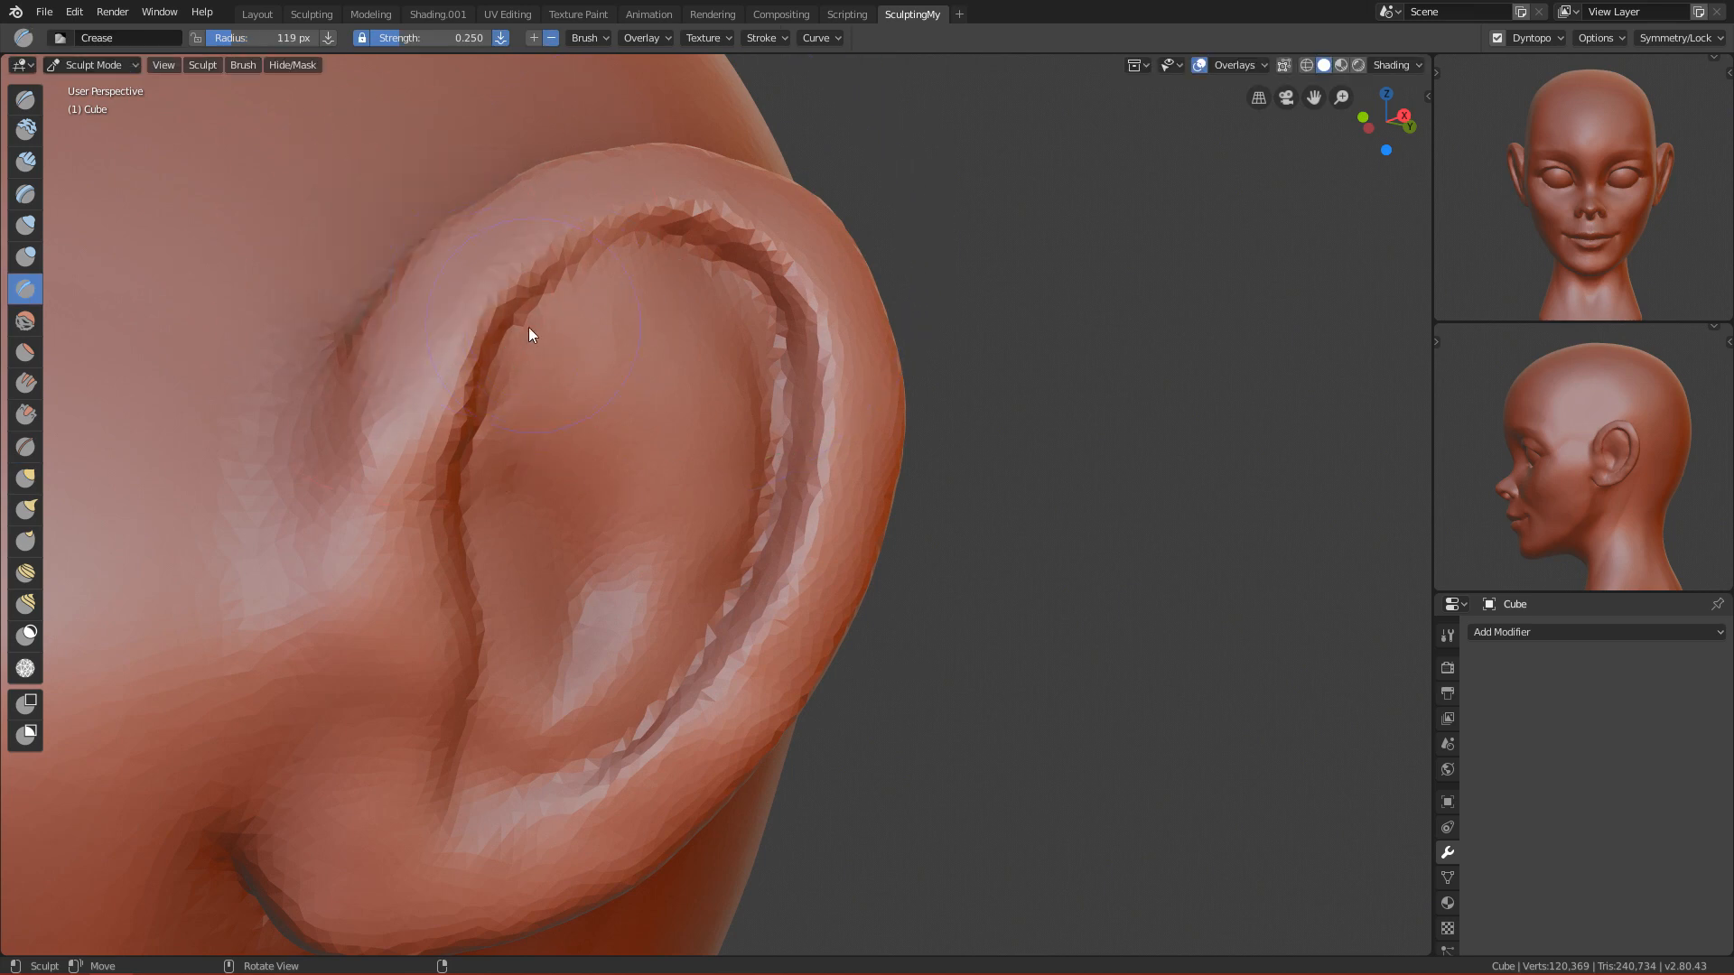
{"action": "key", "text": "f"}
{"action": "left_click", "coordinate": [511, 343]}
{"action": "mouse_move", "coordinate": [504, 340]}
{"action": "left_mouse_down"}
{"action": "mouse_move", "coordinate": [604, 253]}
{"action": "mouse_move", "coordinate": [636, 247]}
{"action": "mouse_move", "coordinate": [571, 276]}
{"action": "mouse_move", "coordinate": [638, 253]}
{"action": "mouse_move", "coordinate": [545, 289]}
{"action": "mouse_move", "coordinate": [586, 269]}
{"action": "mouse_move", "coordinate": [755, 268]}
{"action": "left_mouse_up"}
{"action": "key", "text": "f"}
{"action": "left_click", "coordinate": [630, 252]}
{"action": "mouse_move", "coordinate": [643, 289]}
{"action": "left_mouse_down", "text": "shift"}
{"action": "mouse_move", "coordinate": [587, 323]}
{"action": "mouse_move", "coordinate": [608, 318]}
{"action": "left_mouse_up", "text": "shift"}
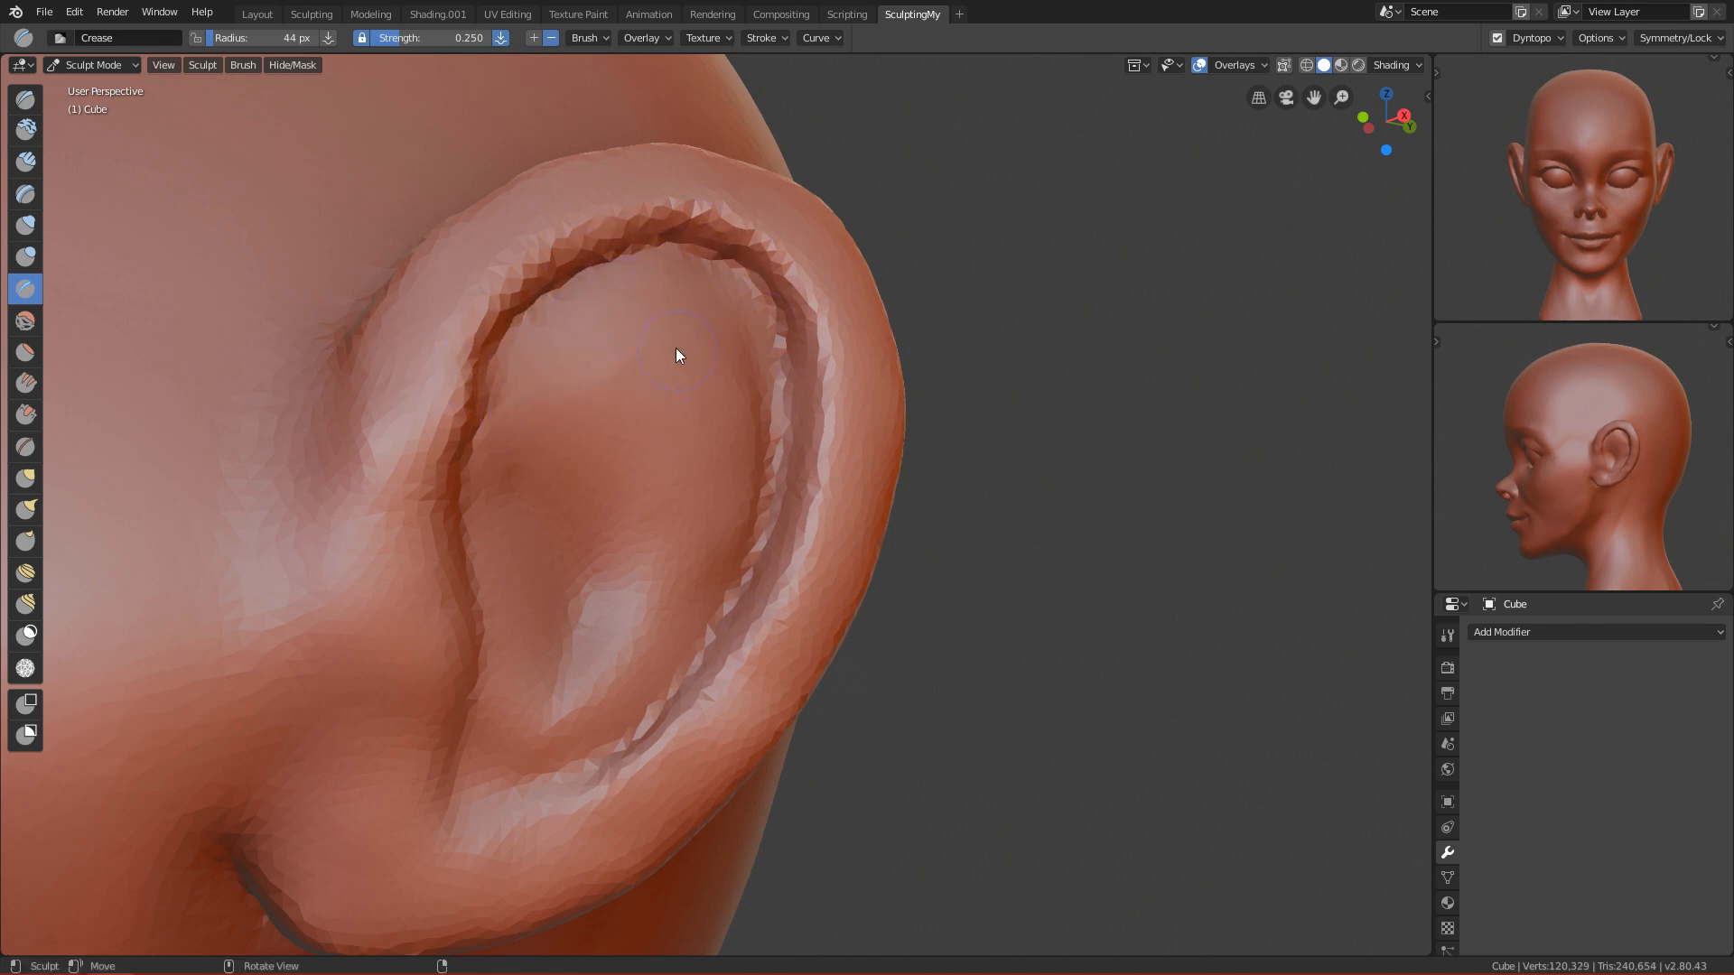
Step: Examine the head and the shape of the ears from the side and the front
{"action": "key", "text": "KP_3"}
{"action": "left_click_drag", "start_coordinate": [943, 341], "coordinate": [869, 652], "text": "ctrl+alt"}
{"action": "key", "text": "KP_1"}
{"action": "left_click_drag", "start_coordinate": [791, 746], "coordinate": [764, 479], "text": "ctrl+alt"}
{"action": "key", "text": "f"}
{"action": "left_click", "coordinate": [524, 348]}
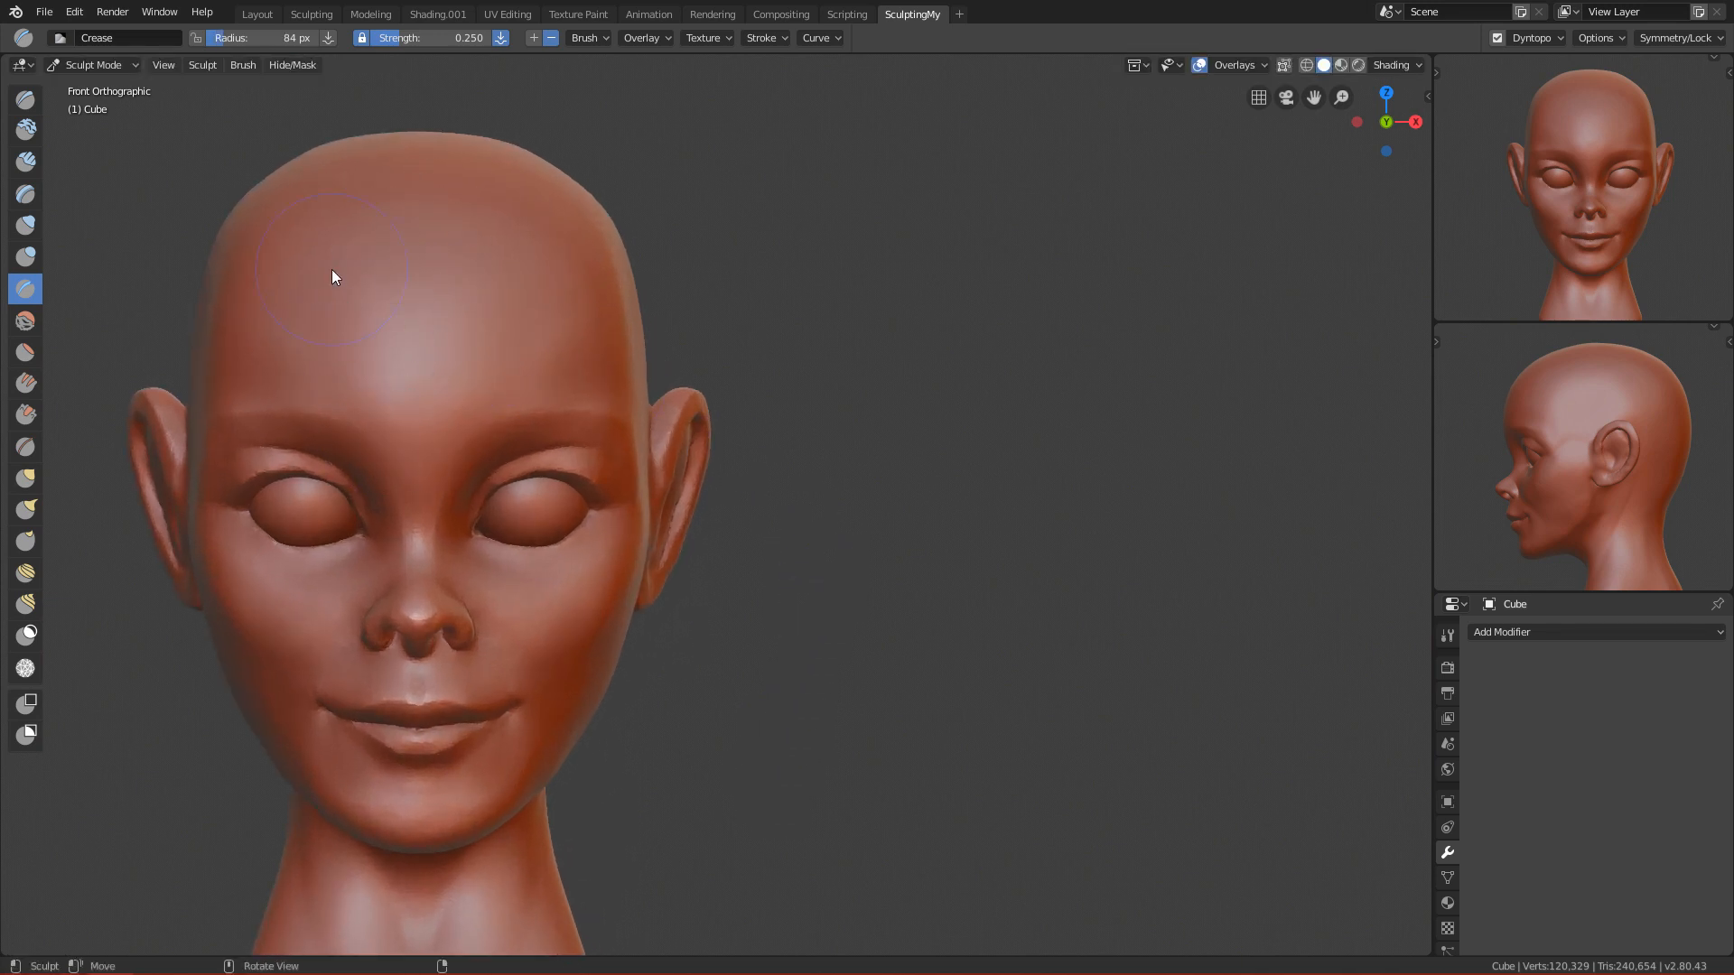
{"action": "left_click_drag", "start_coordinate": [706, 551], "coordinate": [1019, 552], "text": "ctrl+alt"}
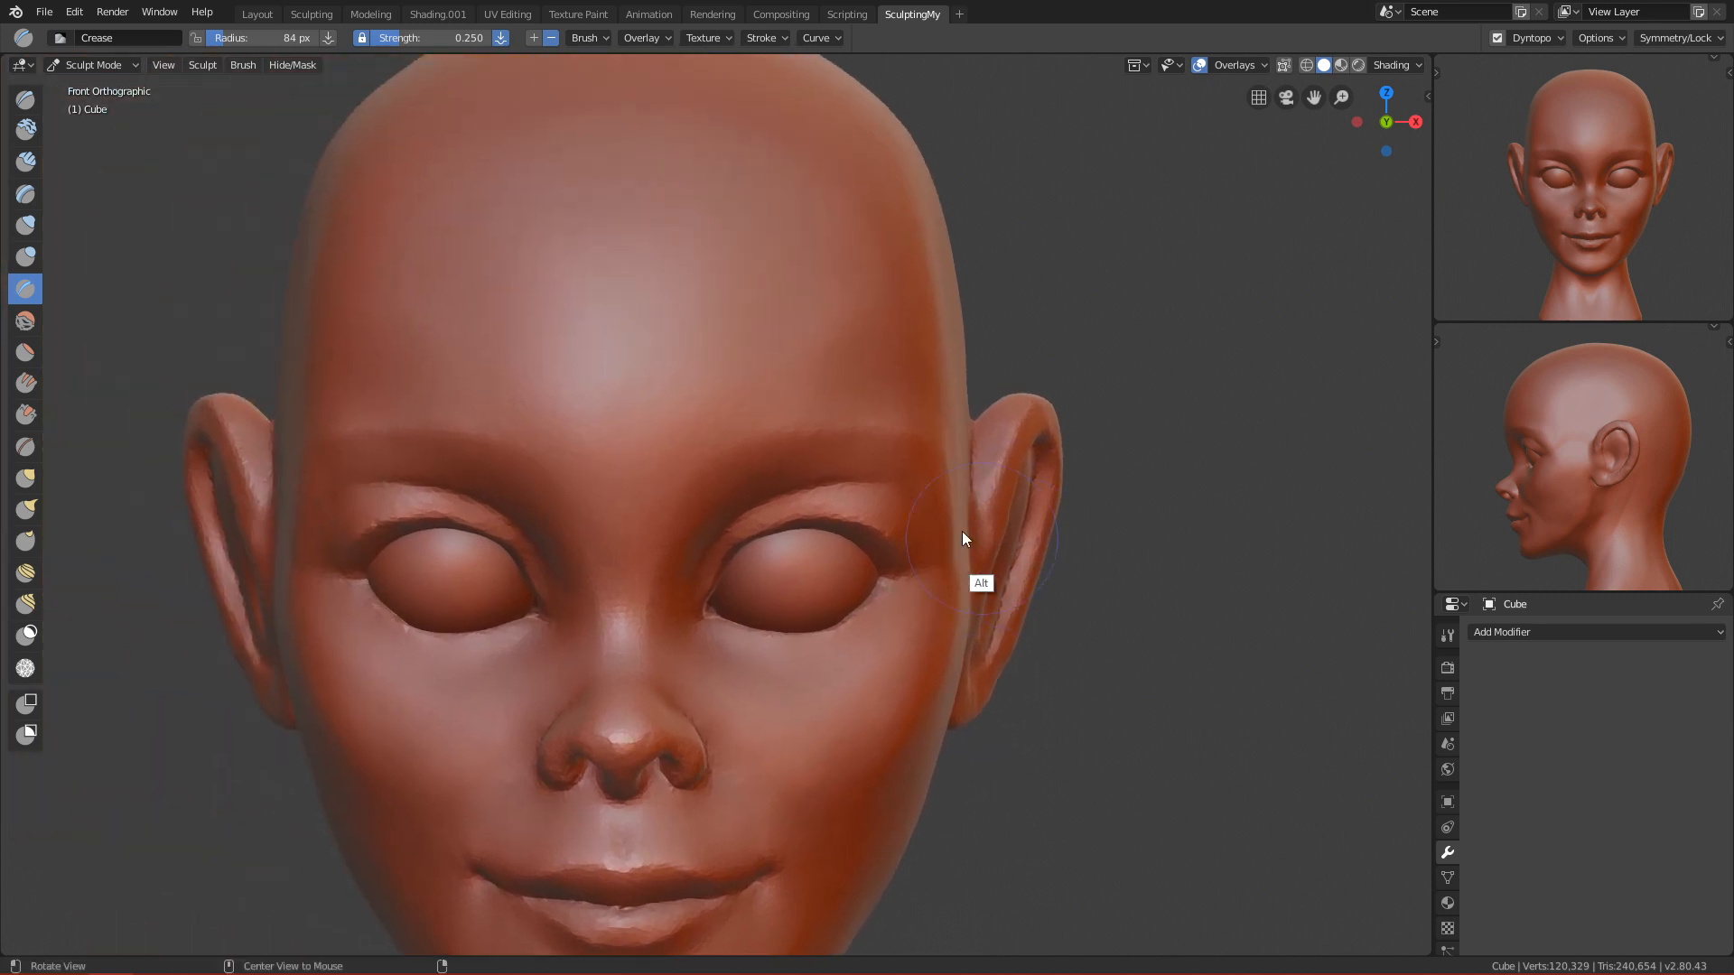
{"action": "key", "text": "KP_3"}
{"action": "left_click_drag", "start_coordinate": [936, 447], "coordinate": [851, 594], "text": "ctrl+alt"}
{"action": "left_click_drag", "start_coordinate": [850, 594], "coordinate": [1043, 614], "text": "alt+shift"}
{"action": "left_click_drag", "start_coordinate": [1043, 614], "coordinate": [999, 480], "text": "ctrl+alt"}
{"action": "key", "text": "f"}
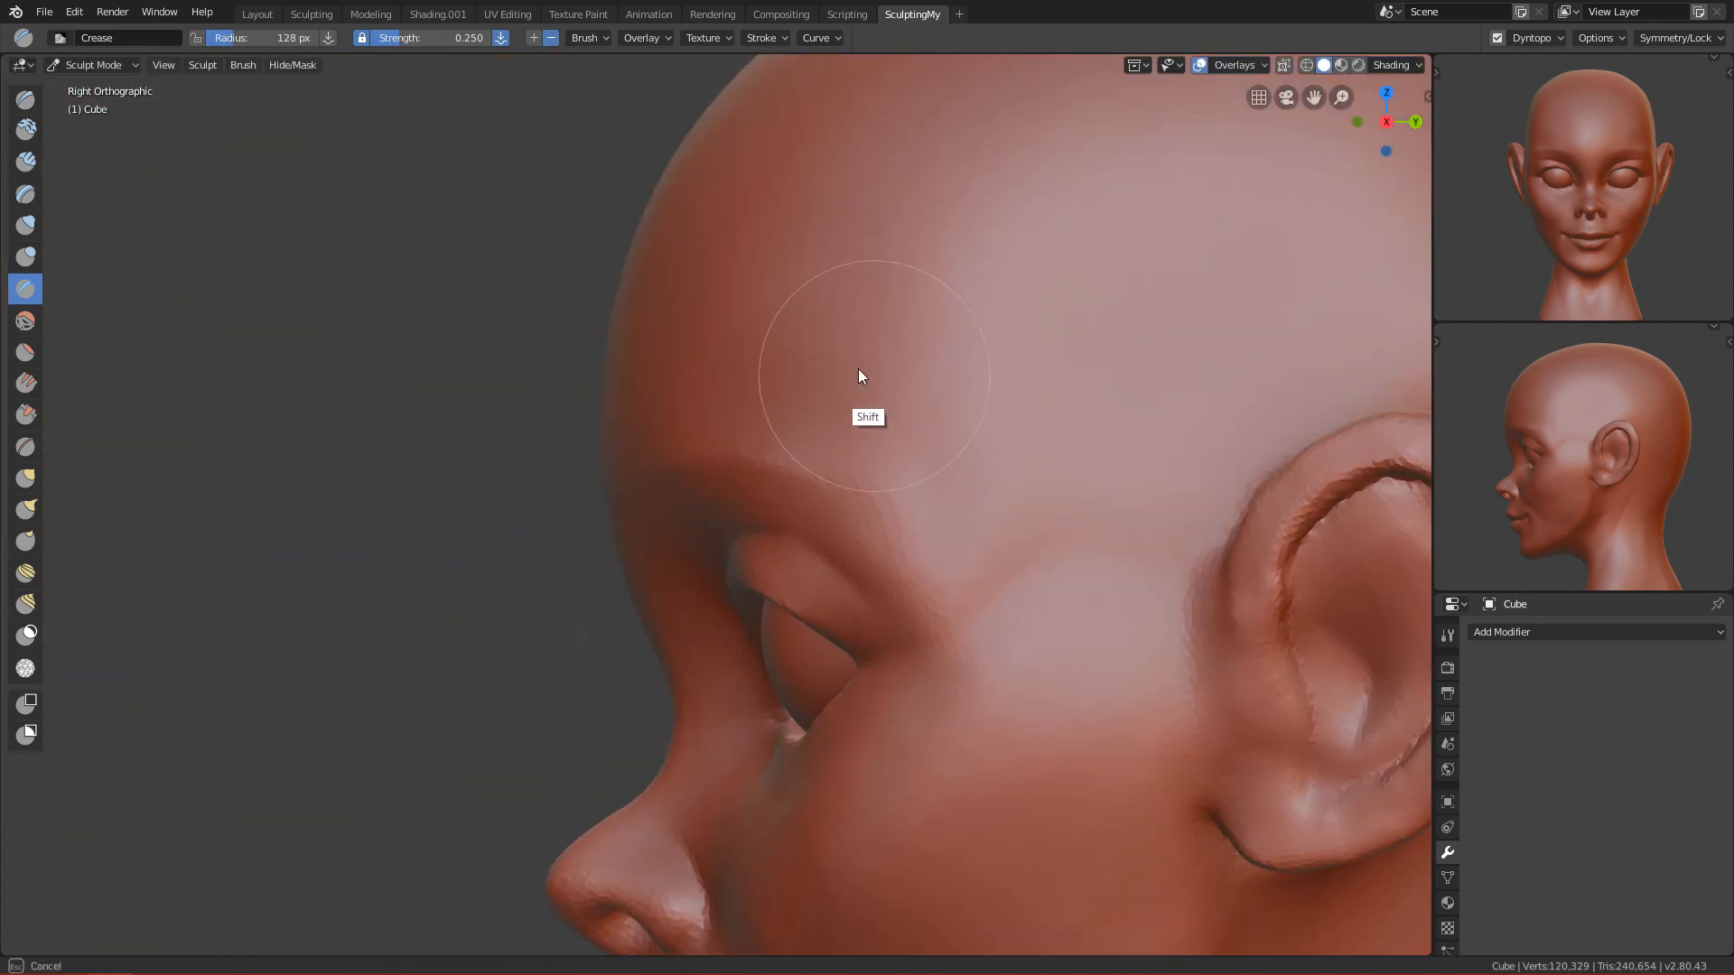
{"action": "left_click", "coordinate": [878, 379]}
{"action": "key", "text": "KP_1"}
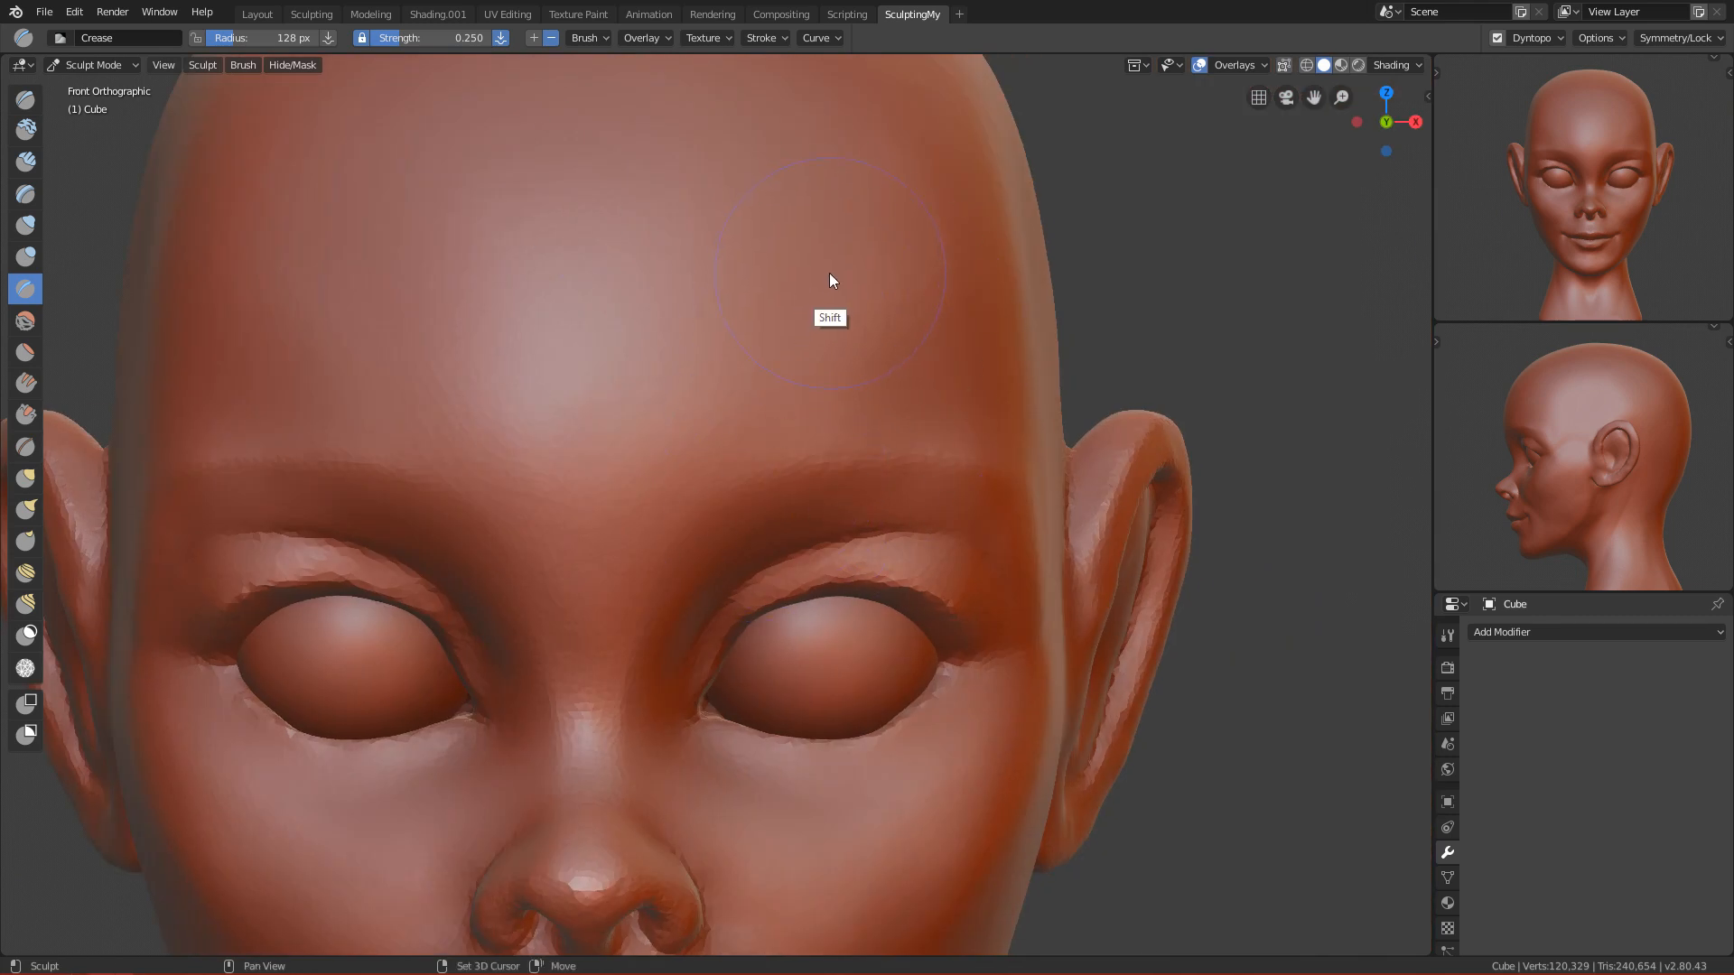
Step: Flatten the area between the eyebrows with a 142 px Scrape/Peaks brush
{"action": "key", "text": "shift+t"}
{"action": "key", "text": "f"}
{"action": "left_click", "coordinate": [841, 340]}
{"action": "mouse_move", "coordinate": [581, 539]}
{"action": "left_mouse_down"}
{"action": "mouse_move", "coordinate": [613, 495]}
{"action": "mouse_move", "coordinate": [596, 499]}
{"action": "left_mouse_up"}
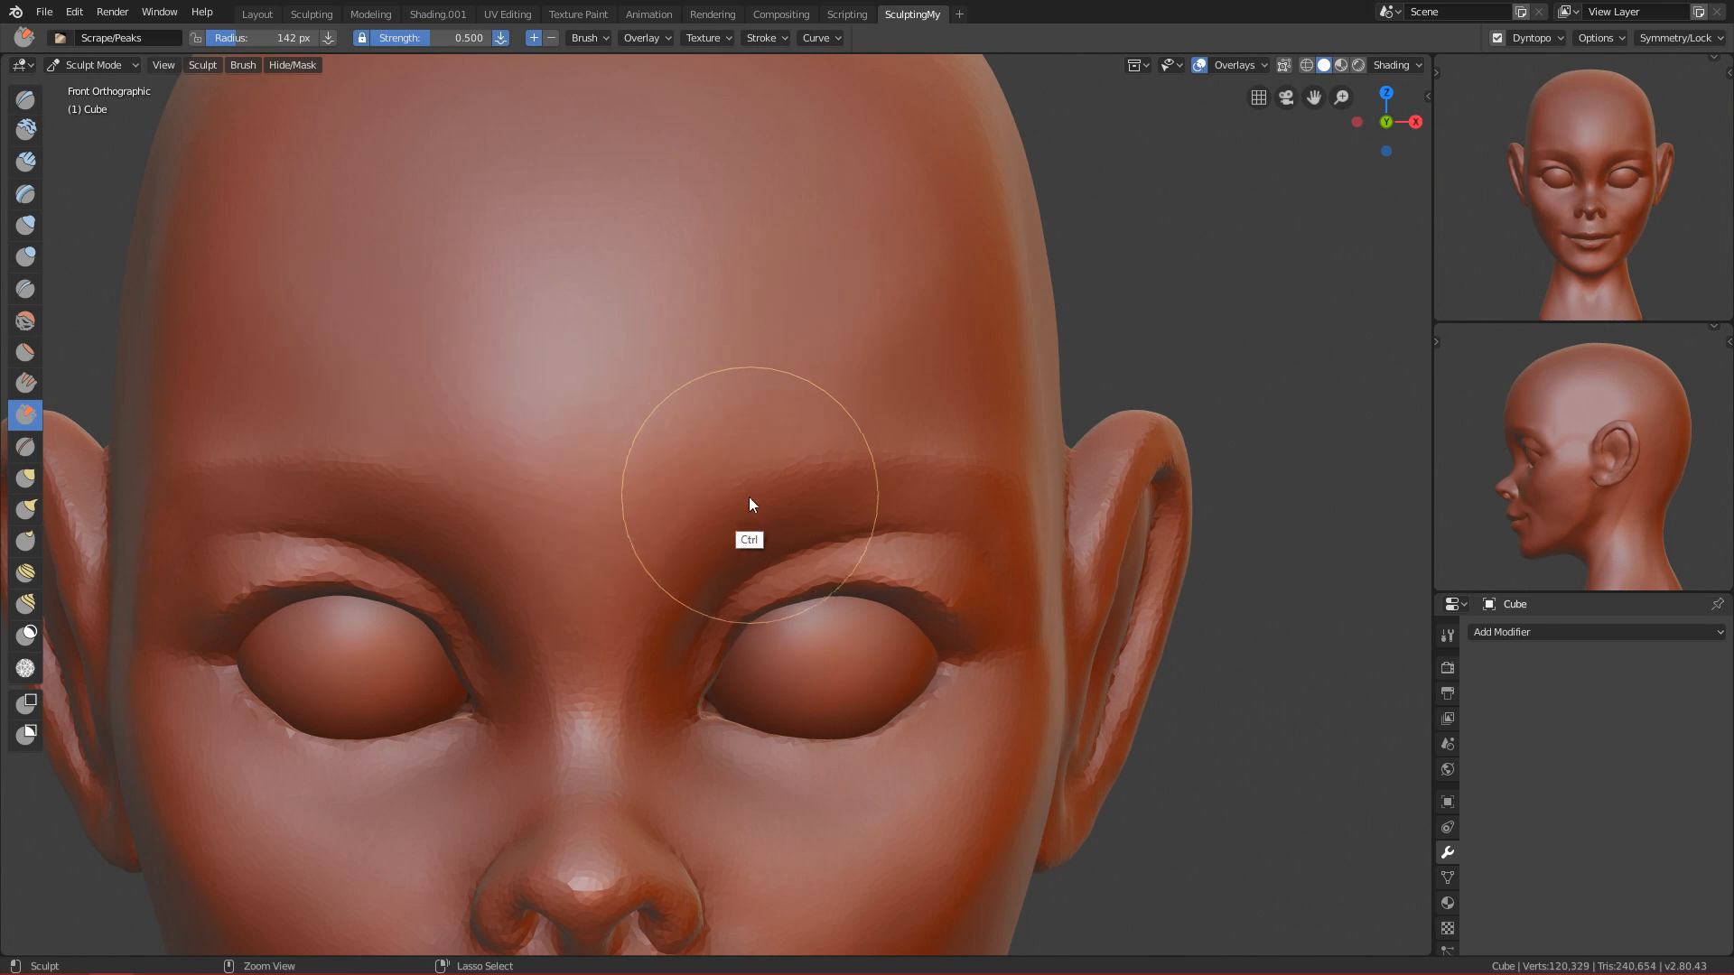
Step: Save the sculpt file and frame the whole bust in the front view
{"action": "key", "text": "ctrl+s"}
{"action": "scroll", "coordinate": [799, 632], "scroll_direction": "down", "scroll_amount": 5}
{"action": "left_click_drag", "start_coordinate": [799, 626], "coordinate": [788, 668], "text": "ctrl+alt"}
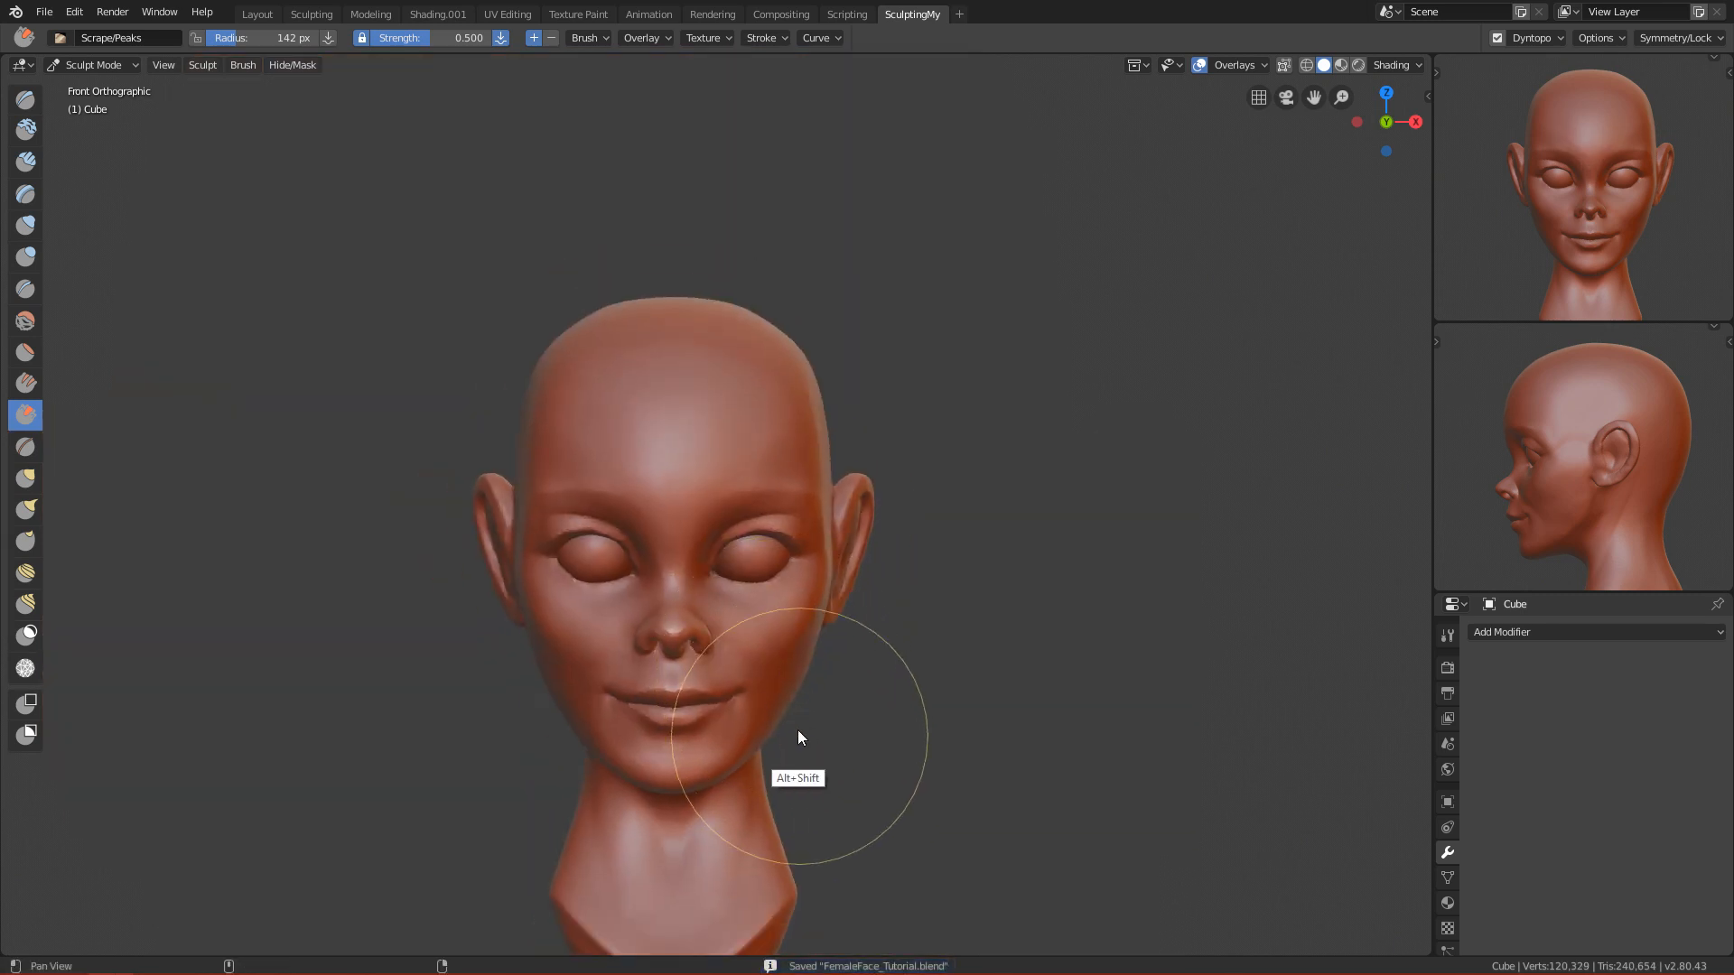
{"action": "left_click_drag", "start_coordinate": [798, 730], "coordinate": [800, 644], "text": "alt+shift"}
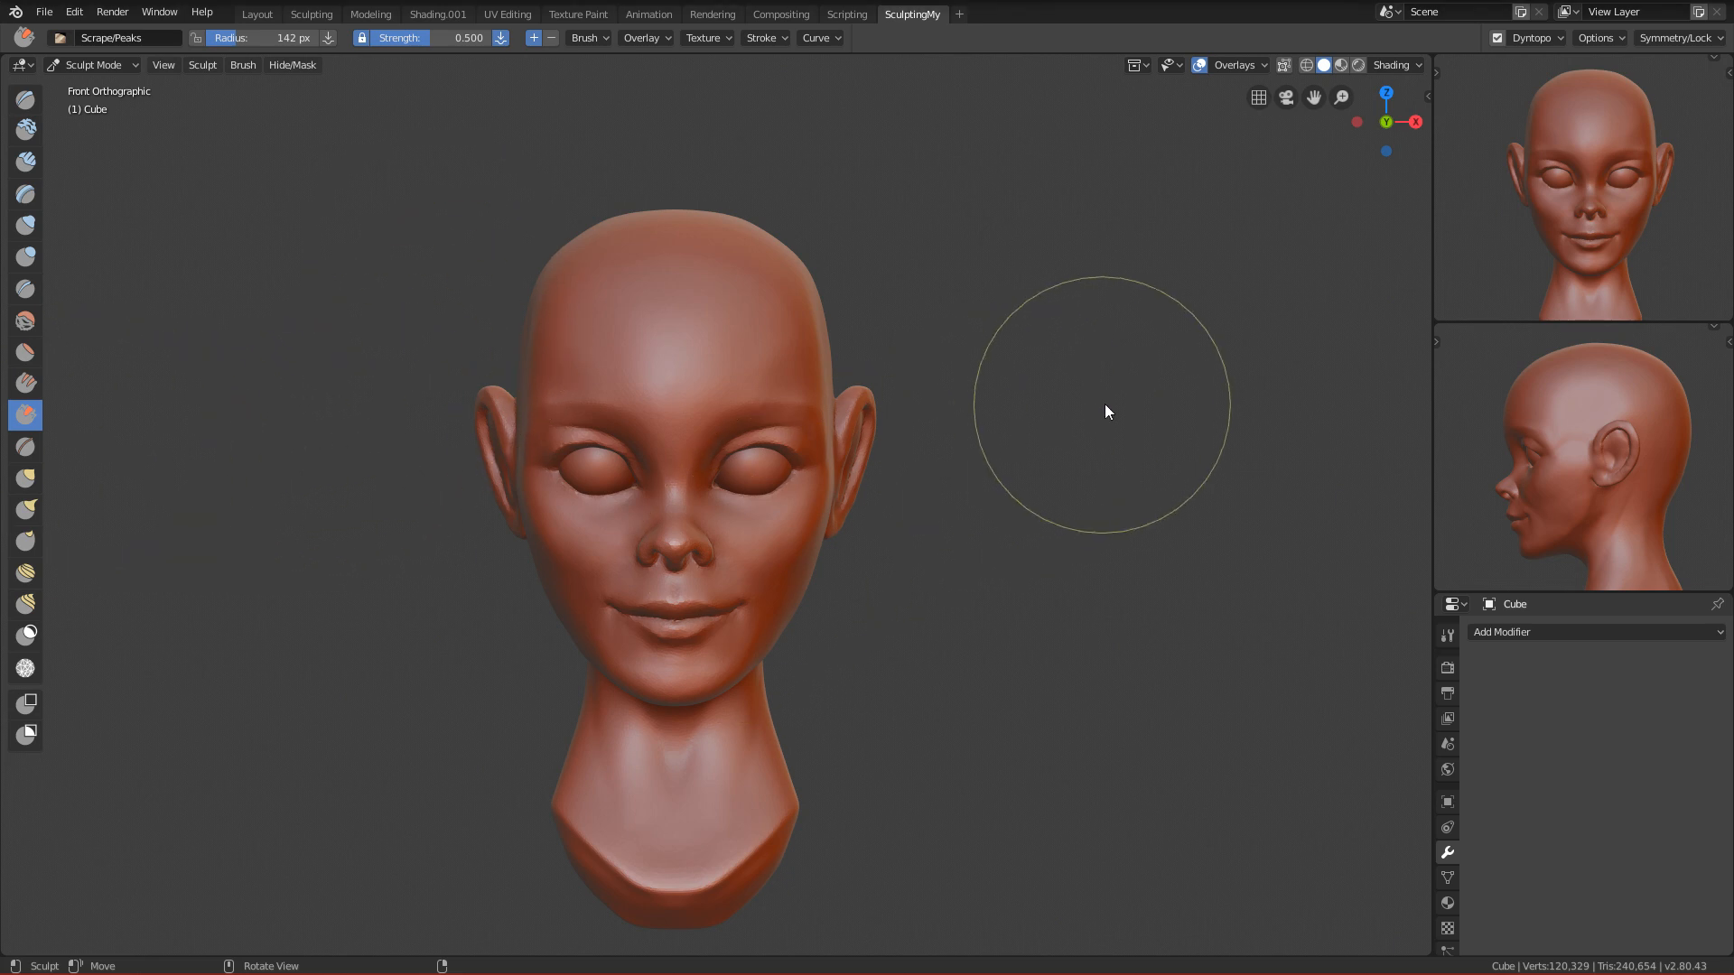
{"action": "key", "text": "ctrl+s"}
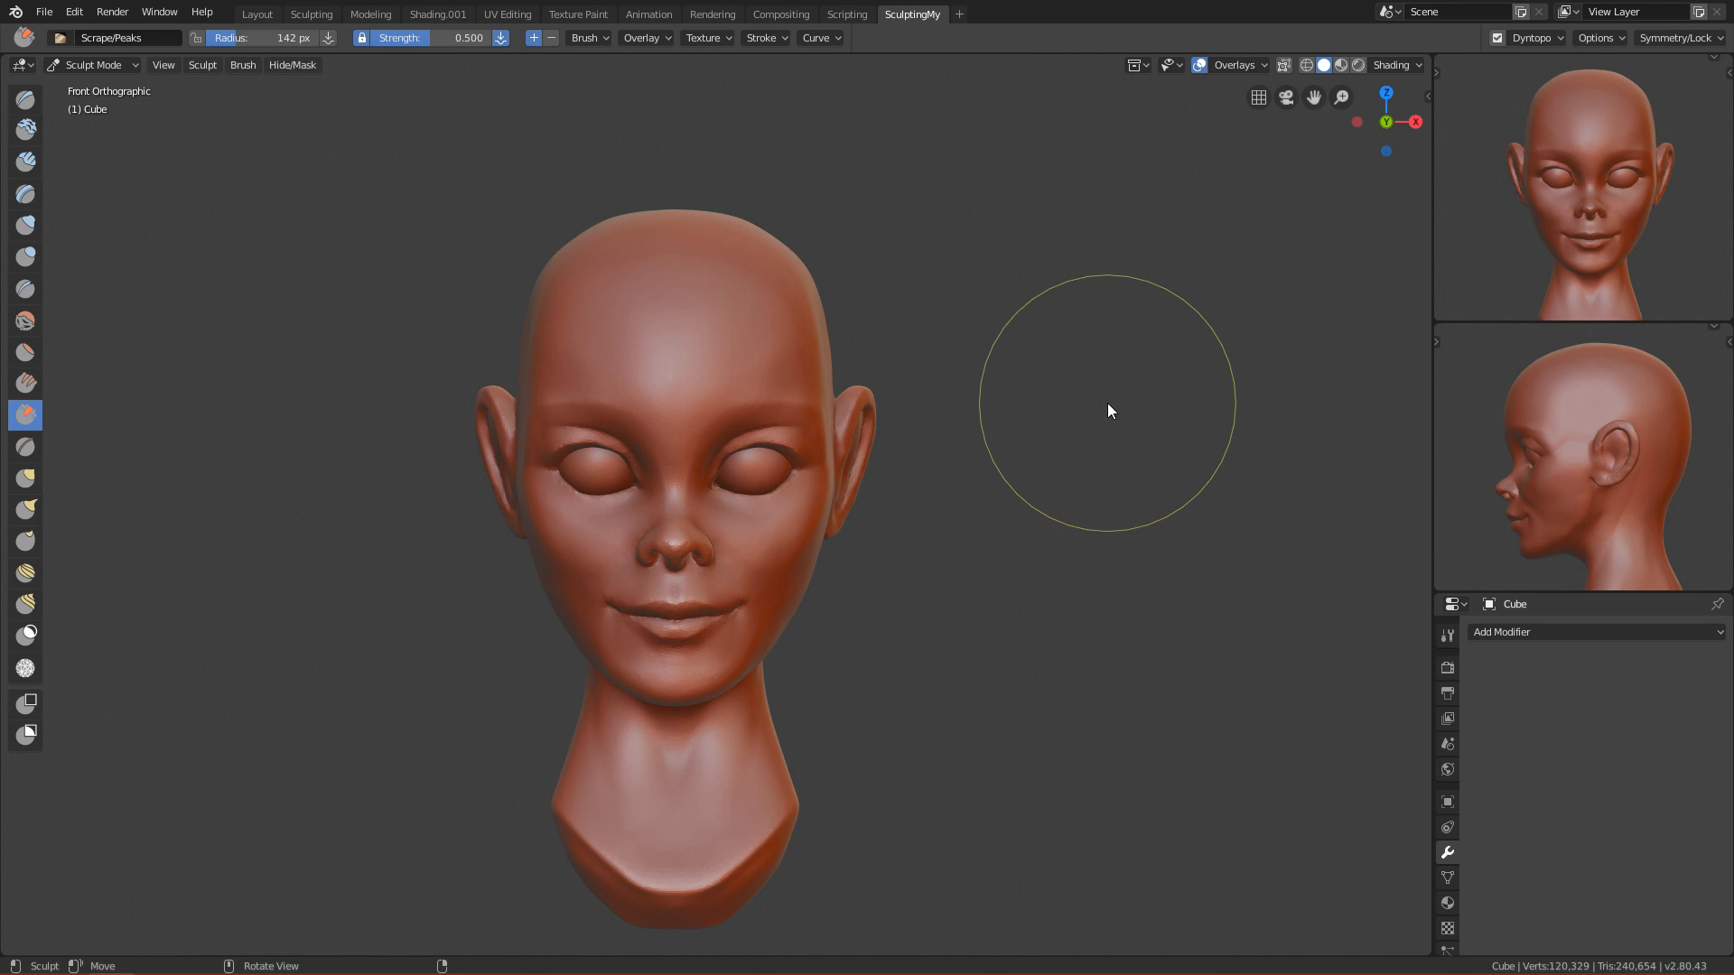
Step: Switch from Sculpt Mode to Object Mode and add a plane to the scene
{"action": "key", "text": "ctrl+Tab"}
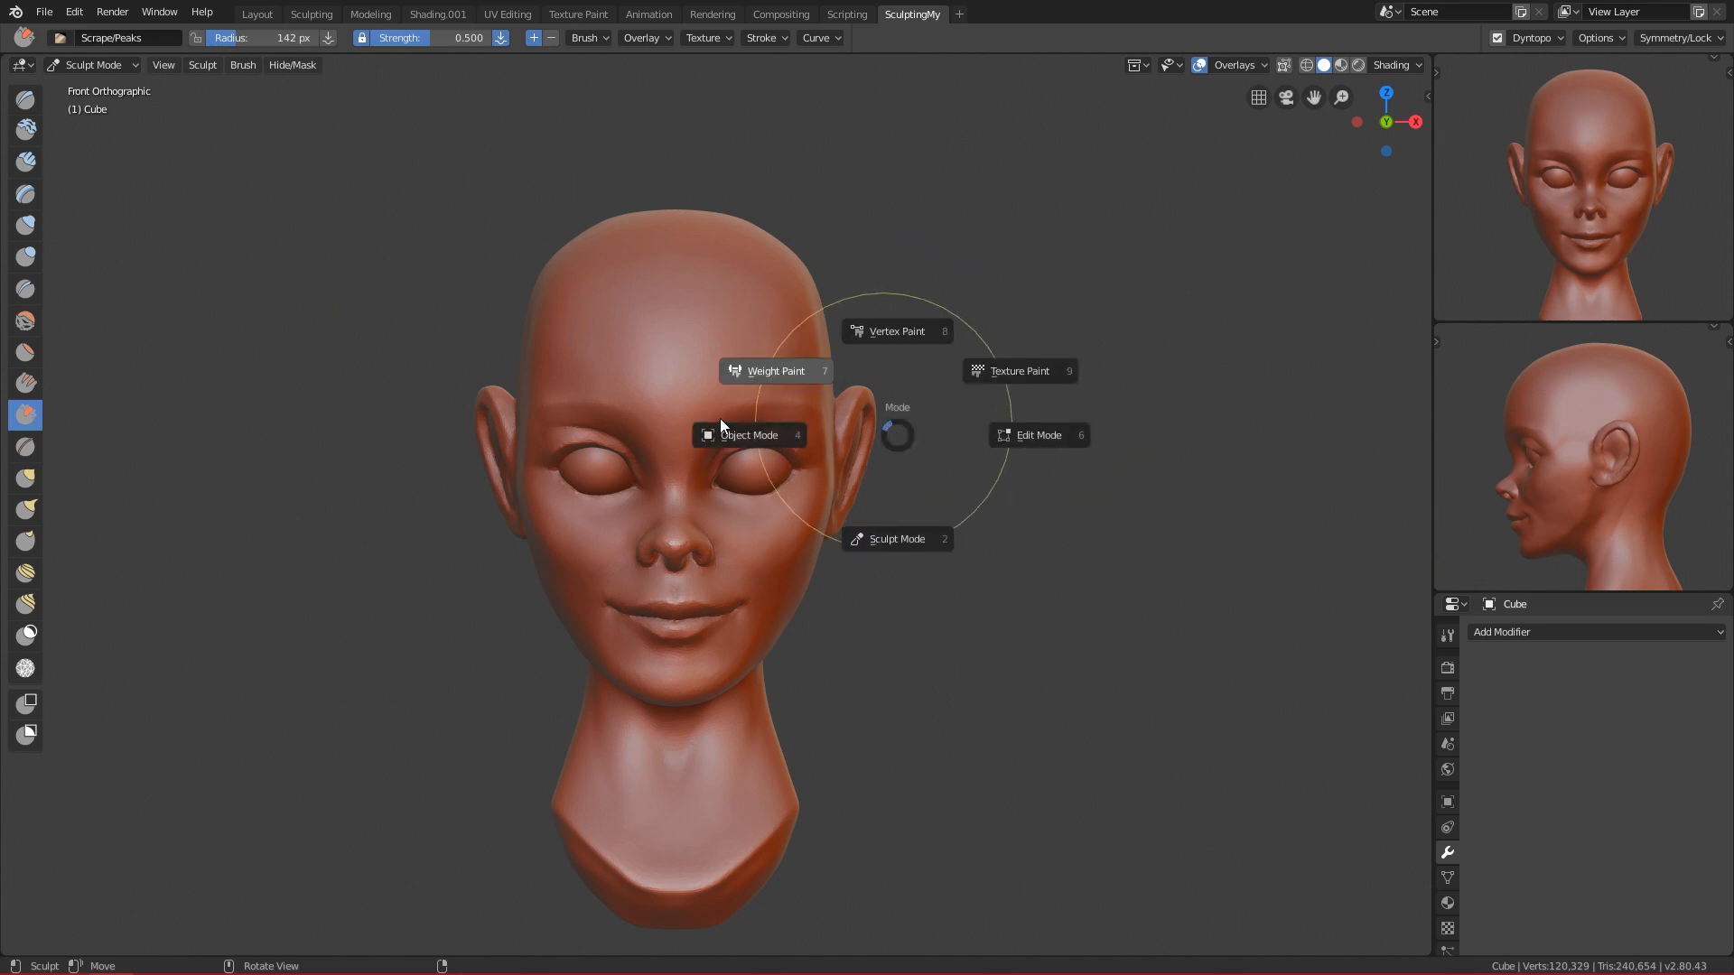
{"action": "left_click", "coordinate": [739, 442]}
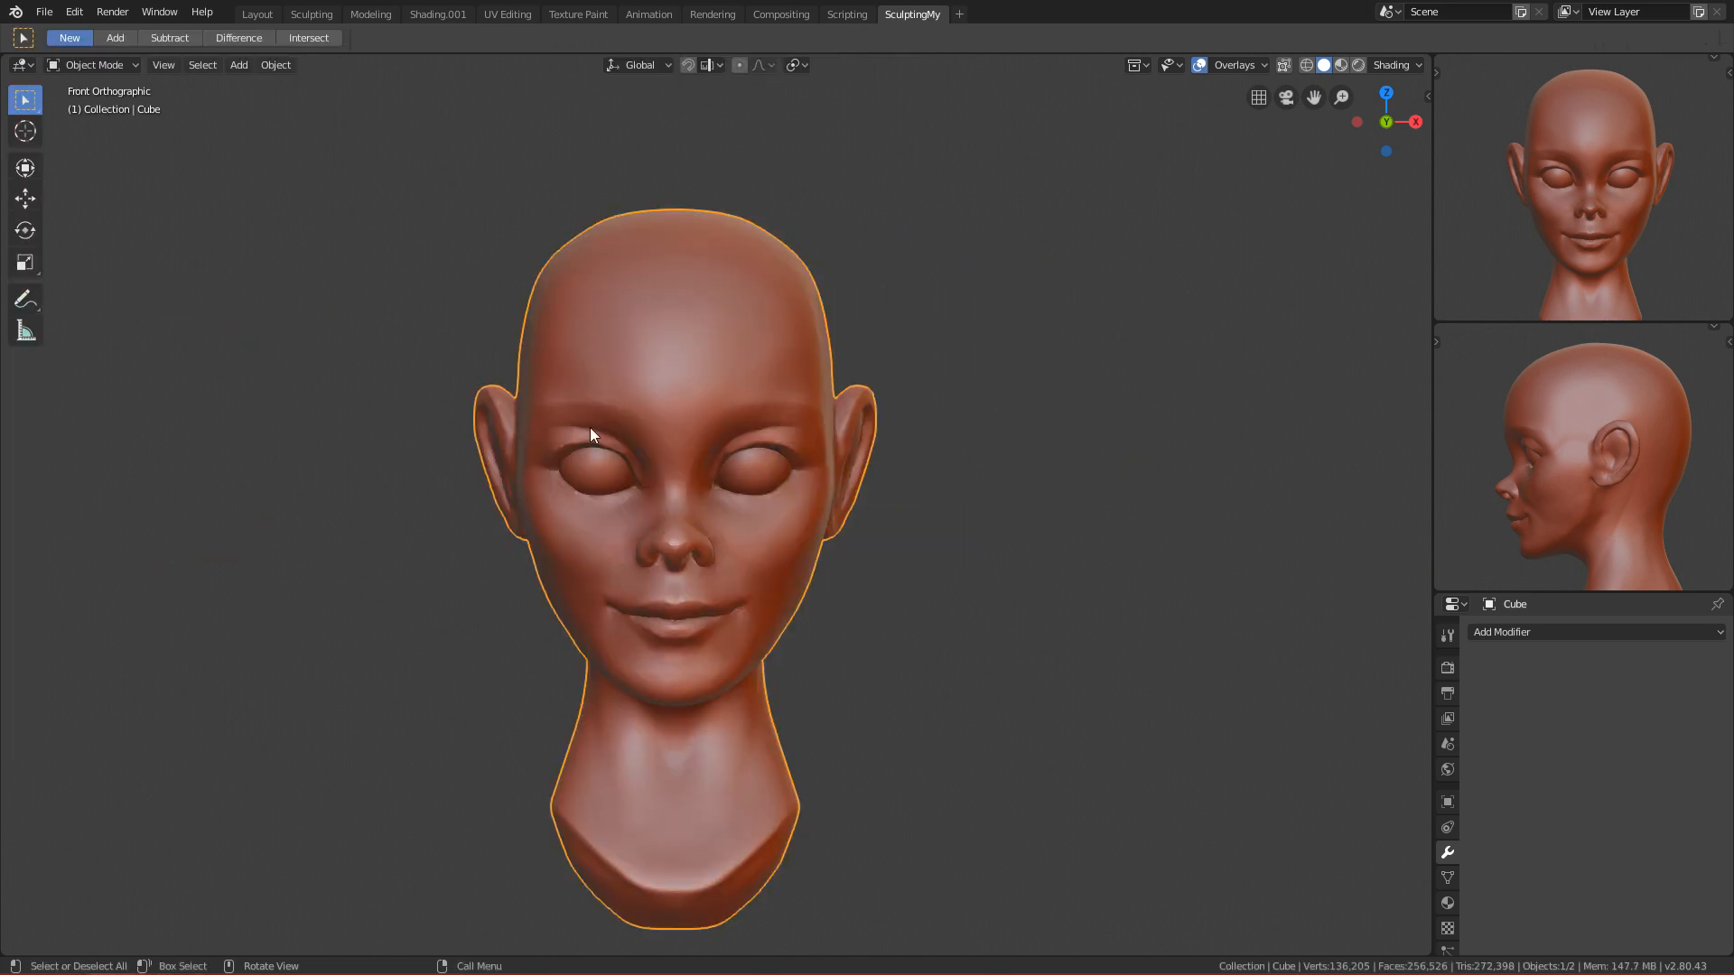
{"action": "scroll", "coordinate": [800, 463], "scroll_direction": "up", "scroll_amount": 3}
{"action": "scroll", "coordinate": [800, 463], "scroll_direction": "up", "scroll_amount": 1}
{"action": "scroll", "coordinate": [892, 619], "scroll_direction": "down", "scroll_amount": 3}
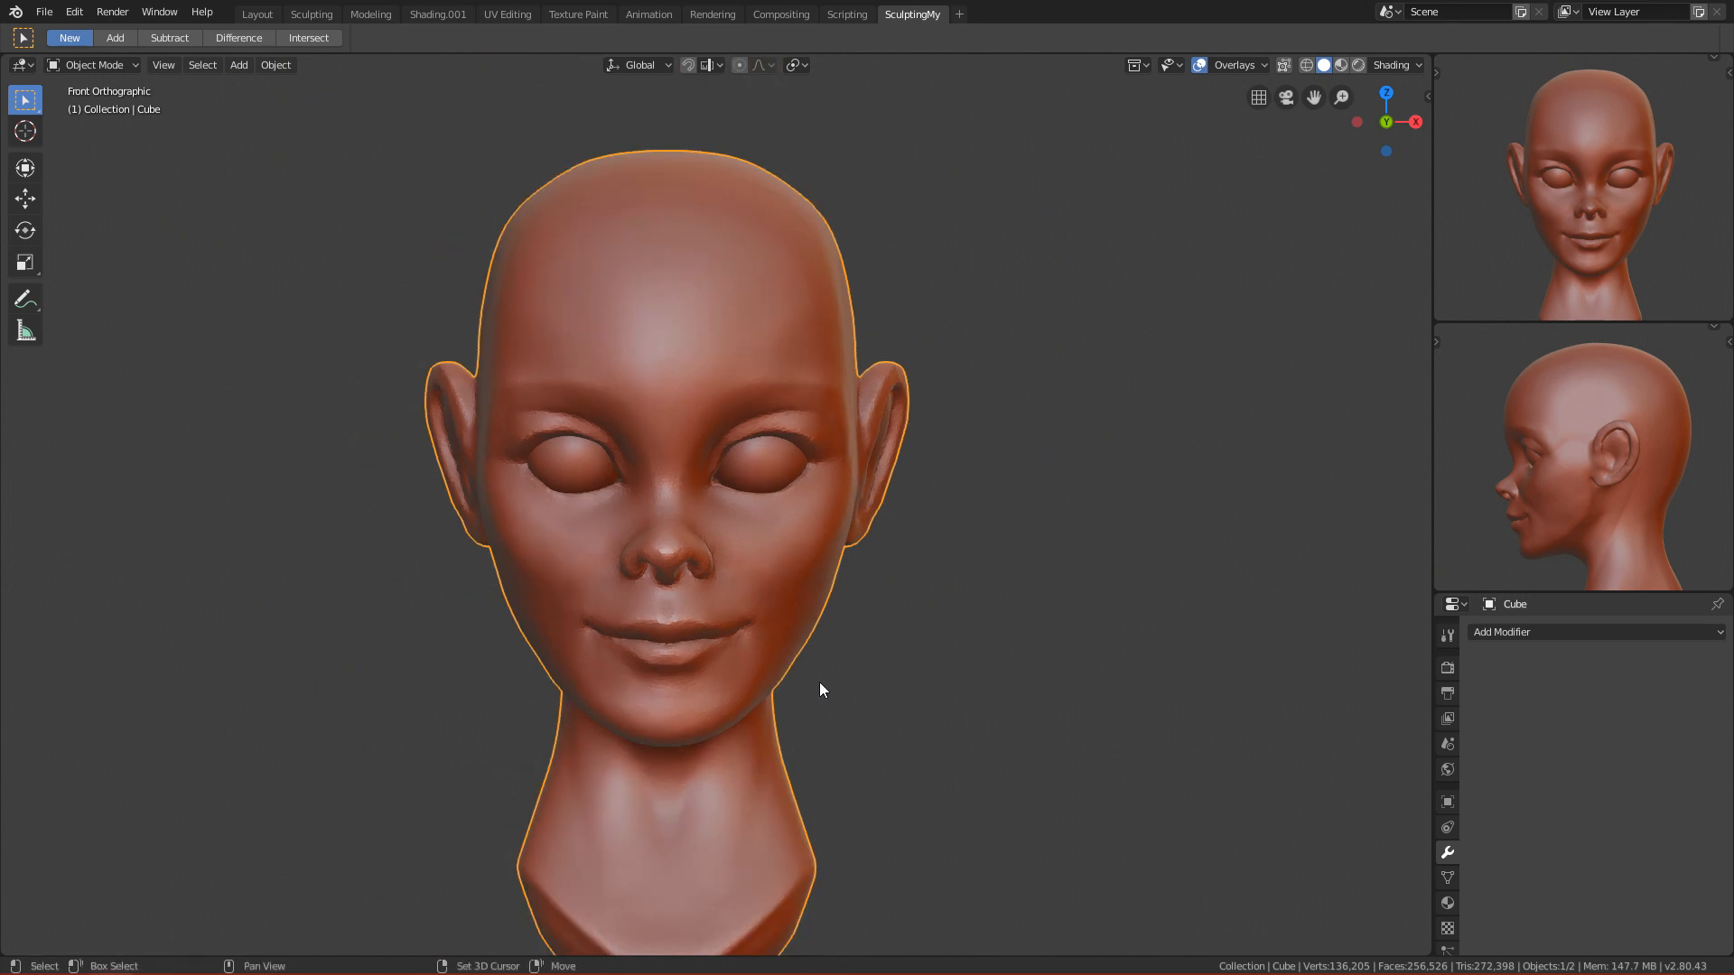
{"action": "middle_click_drag", "start_coordinate": [820, 680], "coordinate": [879, 589], "text": "shift"}
{"action": "key", "text": "shift+a"}
{"action": "left_click", "coordinate": [950, 589]}
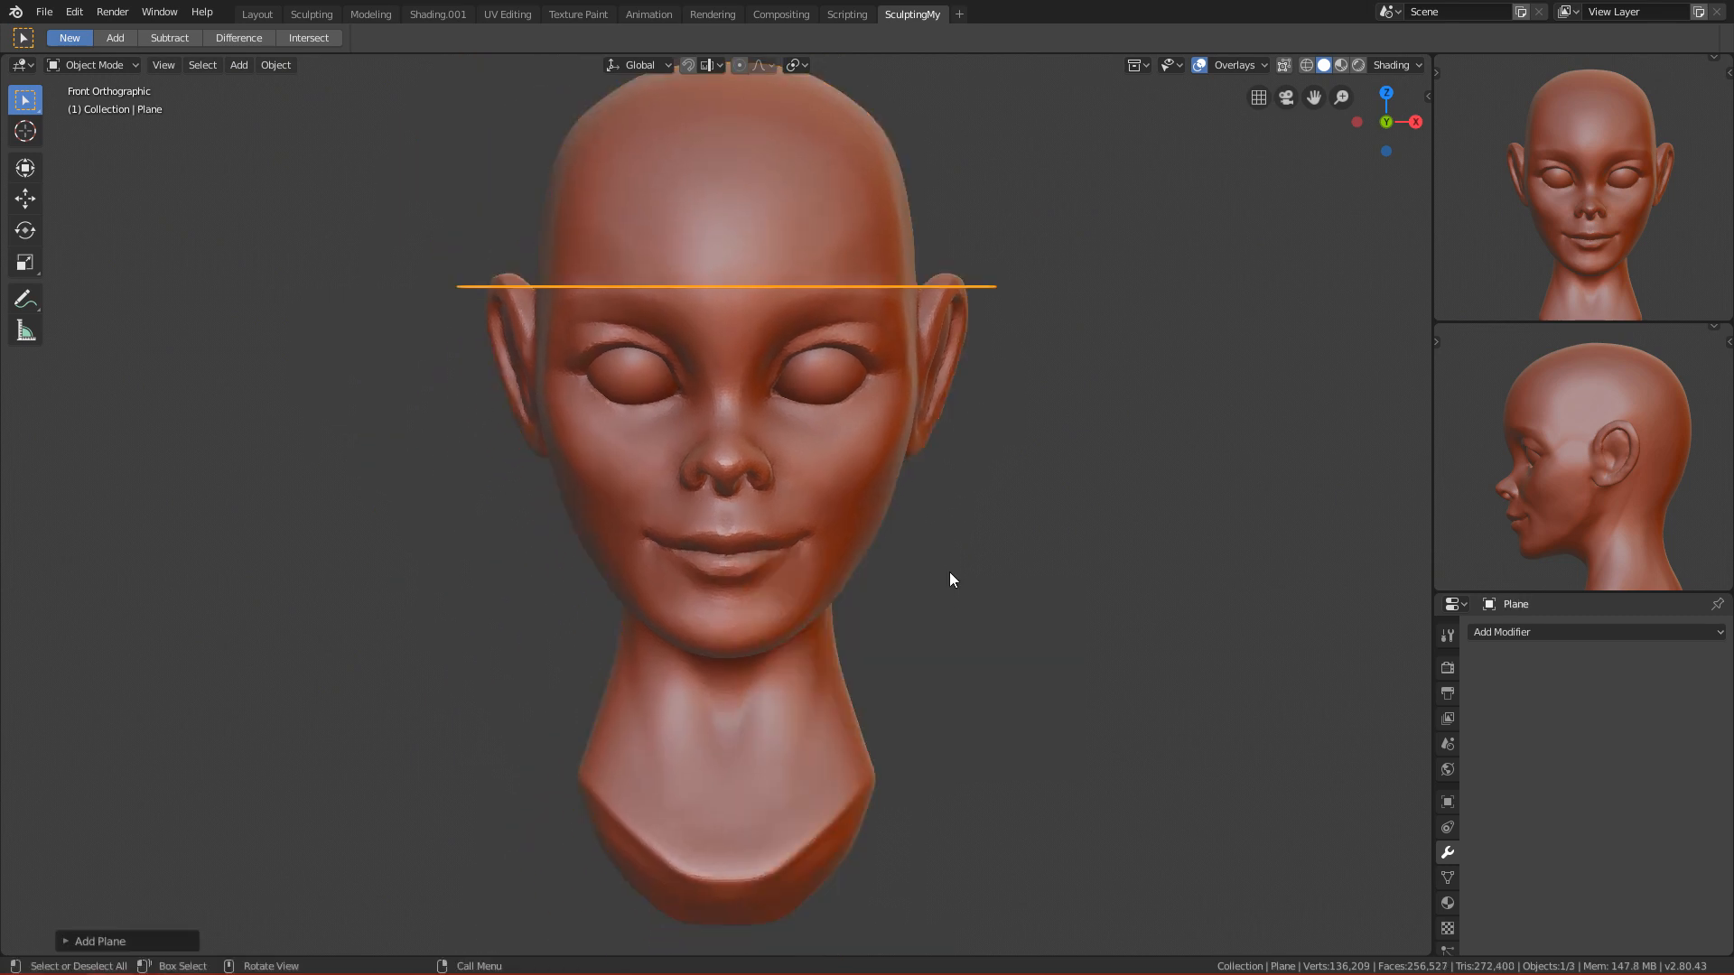
Step: Rotate the plane 90 degrees about the X axis so it stands upright facing the front
{"action": "type", "text": "rx"}
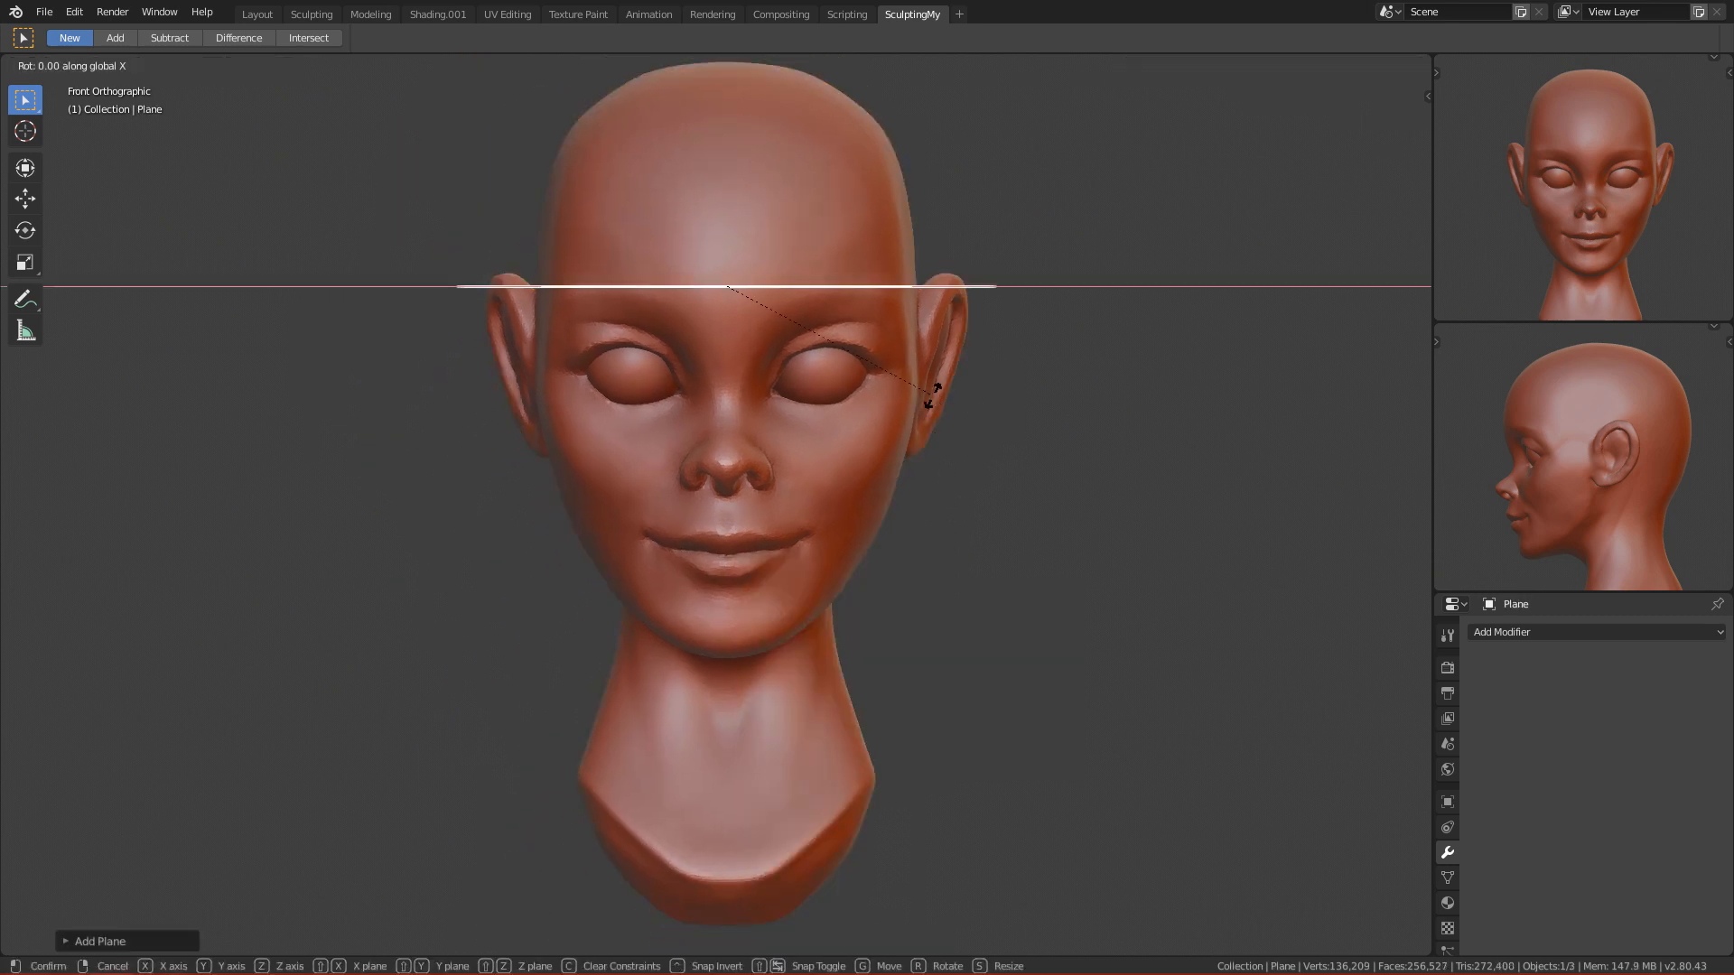
{"action": "type", "text": "90"}
{"action": "key", "text": "Return"}
Step: Scale the plane down to less than the head's width and move it out in front of the face
{"action": "key", "text": "s"}
{"action": "left_click", "coordinate": [944, 412]}
{"action": "key", "text": "grave"}
{"action": "left_click", "coordinate": [1161, 377]}
{"action": "key", "text": "g"}
{"action": "left_click", "coordinate": [592, 444]}
{"action": "key", "text": "KP_1"}
{"action": "scroll", "coordinate": [809, 425], "scroll_direction": "up", "scroll_amount": 3}
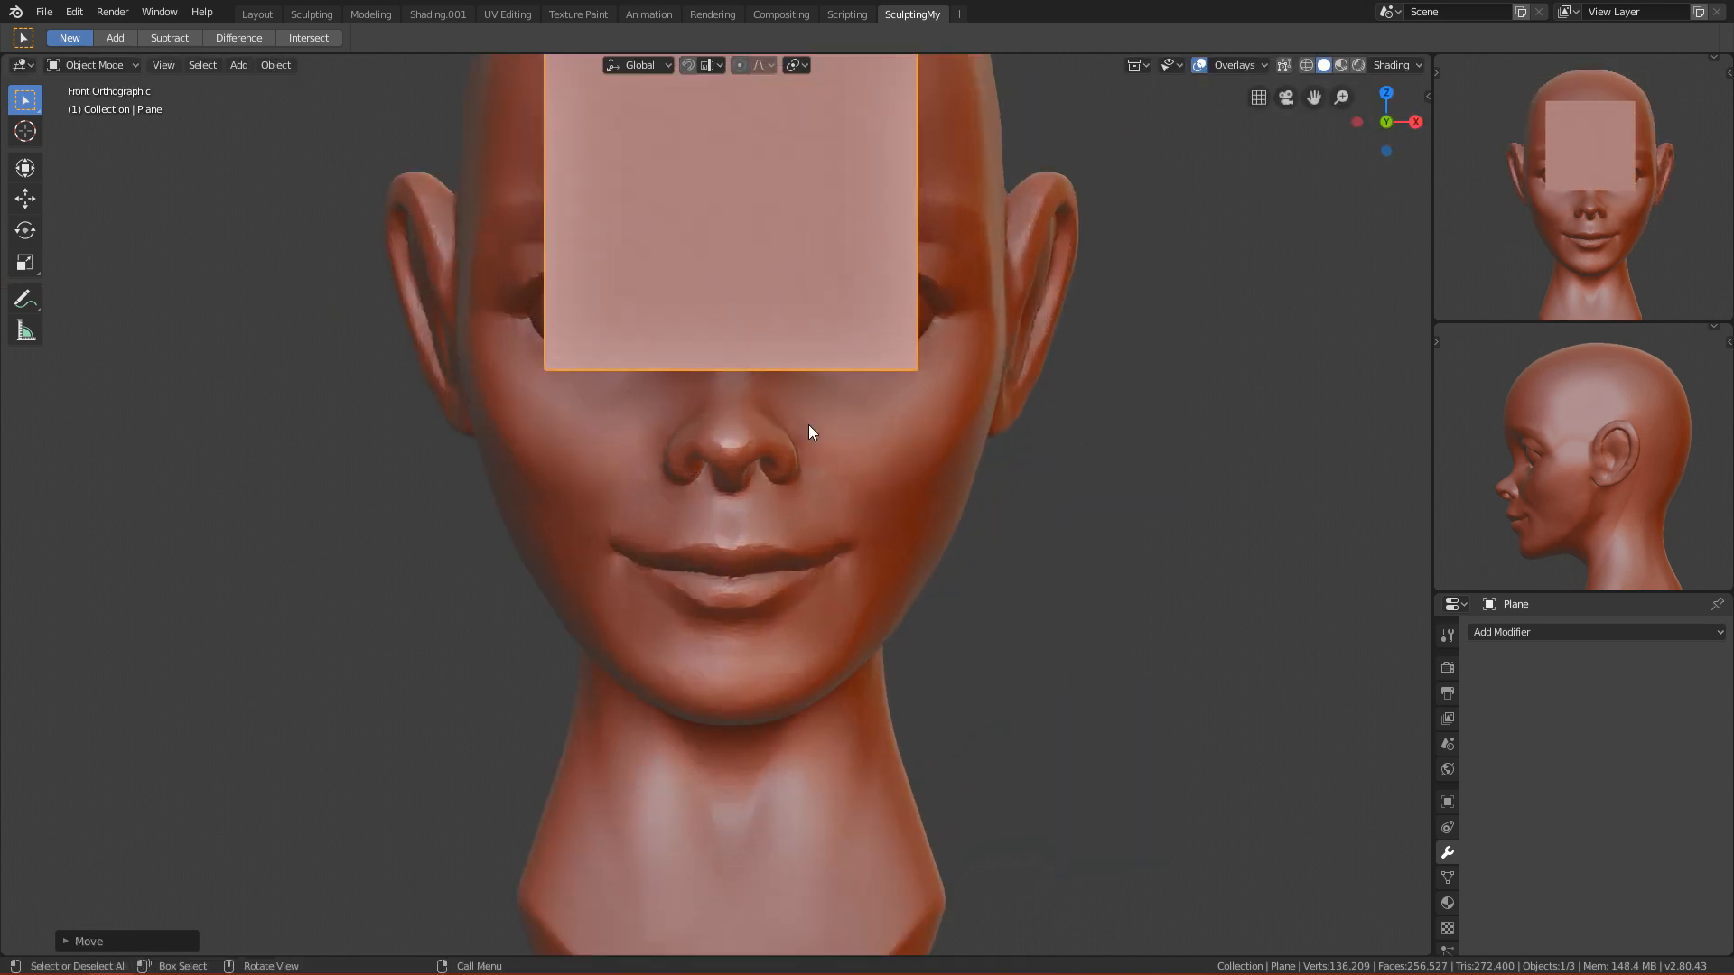
Step: Scale the plane down to a small square and move it to the forehead above the inner end of the brow
{"action": "middle_click_drag", "start_coordinate": [1027, 327], "coordinate": [939, 548], "text": "shift"}
{"action": "key", "text": "s"}
{"action": "left_click", "coordinate": [876, 424]}
{"action": "key", "text": "s"}
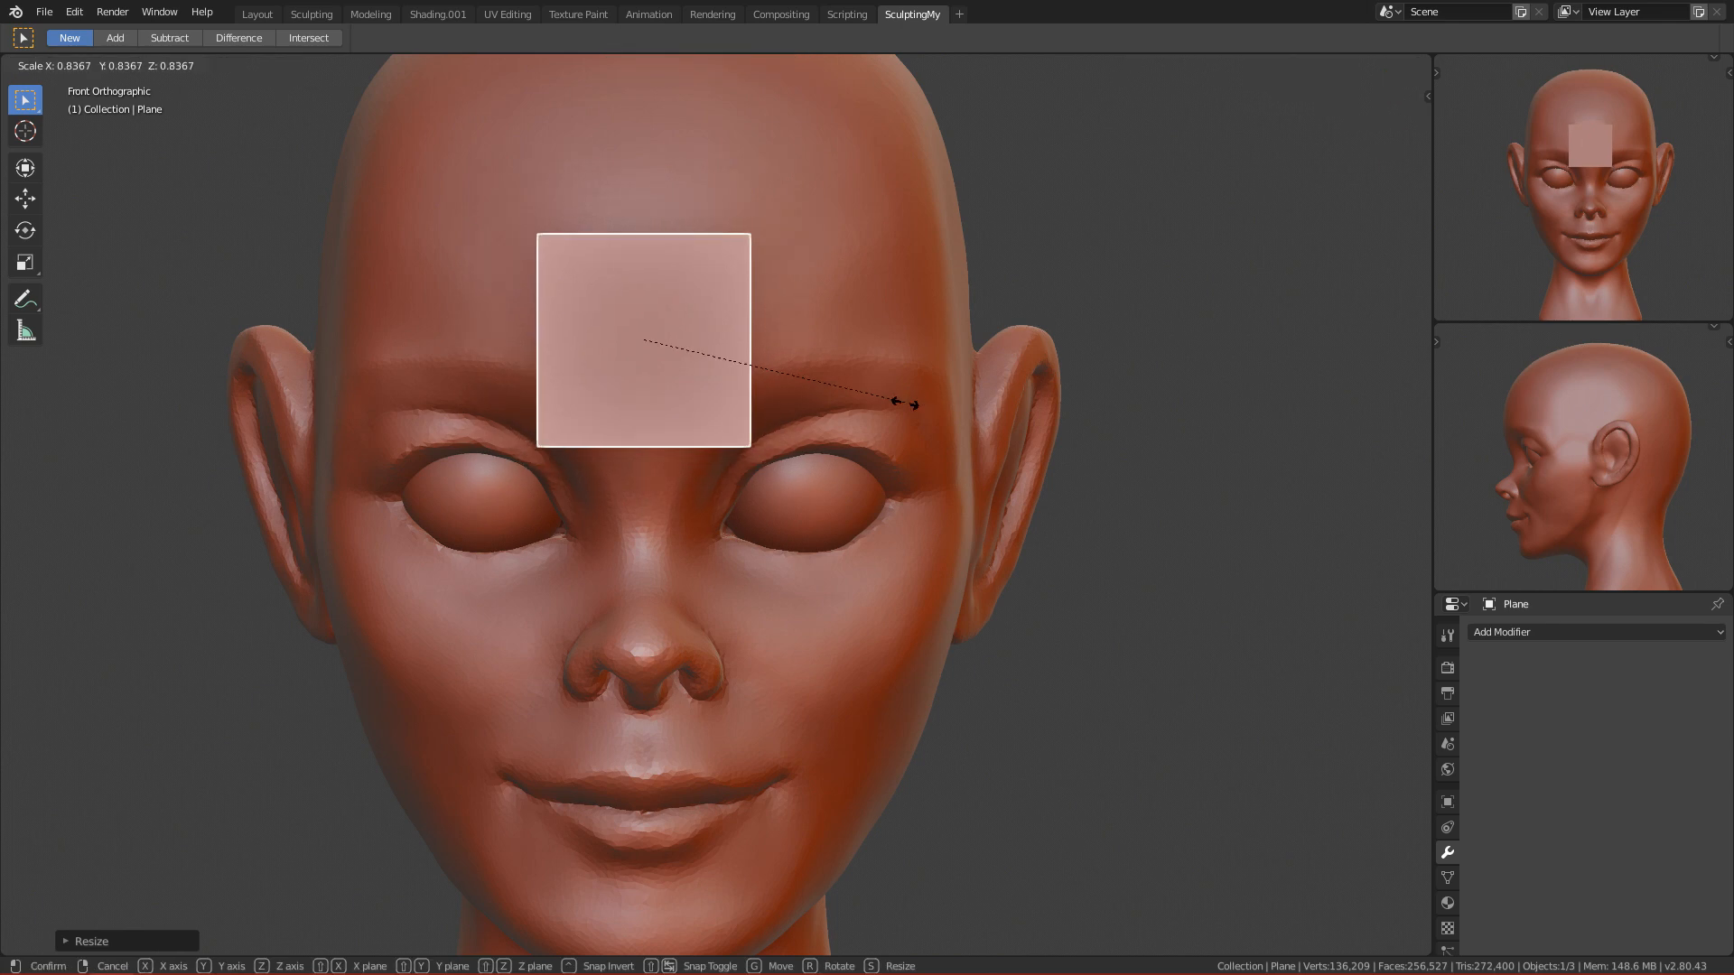
{"action": "left_click", "coordinate": [749, 398]}
{"action": "key", "text": "g"}
{"action": "left_click", "coordinate": [821, 394]}
{"action": "key", "text": "s"}
{"action": "left_click", "coordinate": [748, 383]}
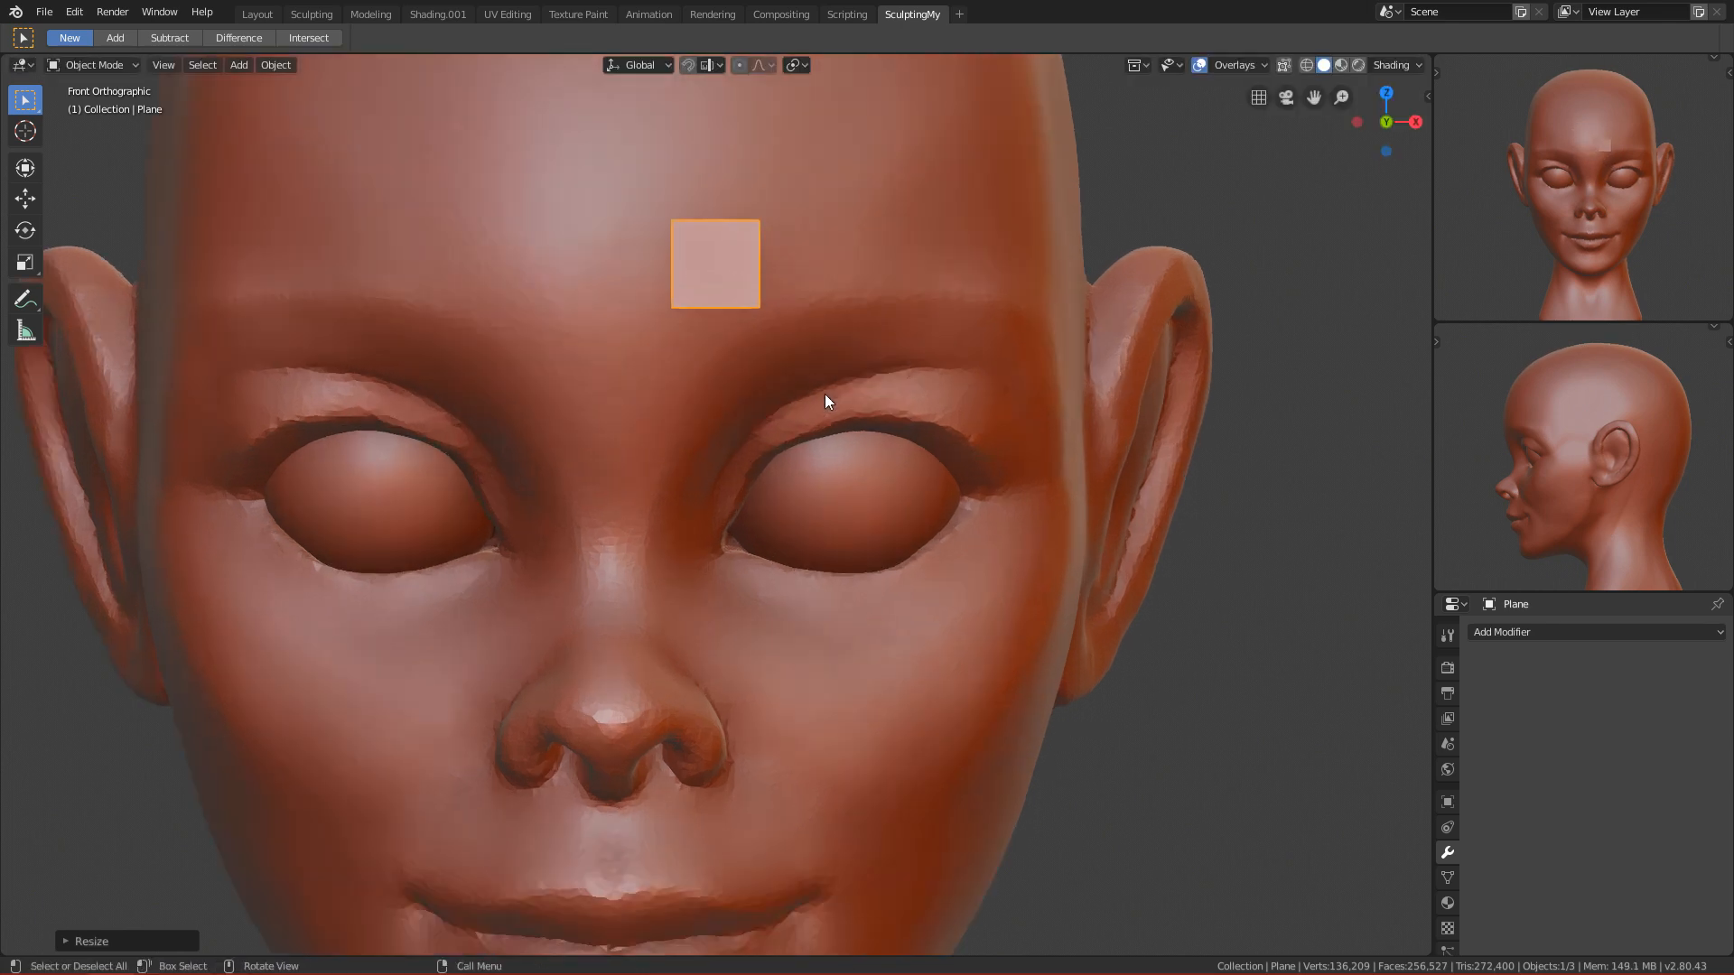
{"action": "scroll", "coordinate": [825, 398], "scroll_direction": "up", "scroll_amount": 3}
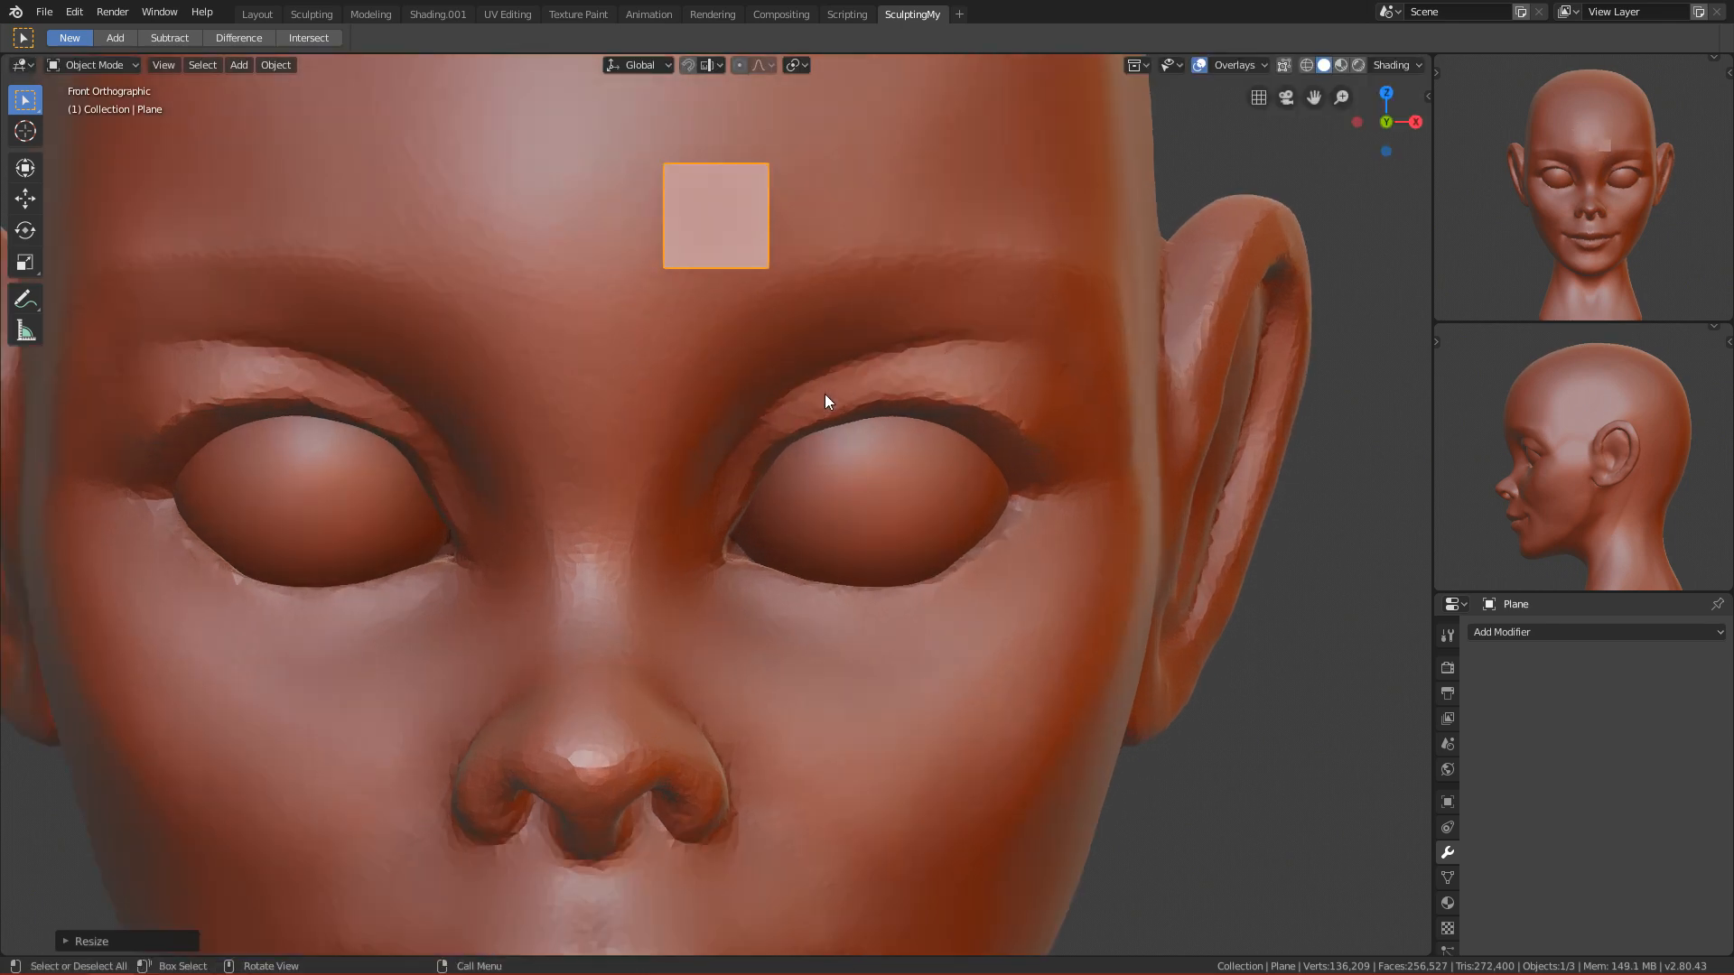
{"action": "scroll", "coordinate": [909, 470], "scroll_direction": "up", "scroll_amount": 2}
{"action": "middle_click_drag", "start_coordinate": [821, 391], "coordinate": [816, 542], "text": "shift"}
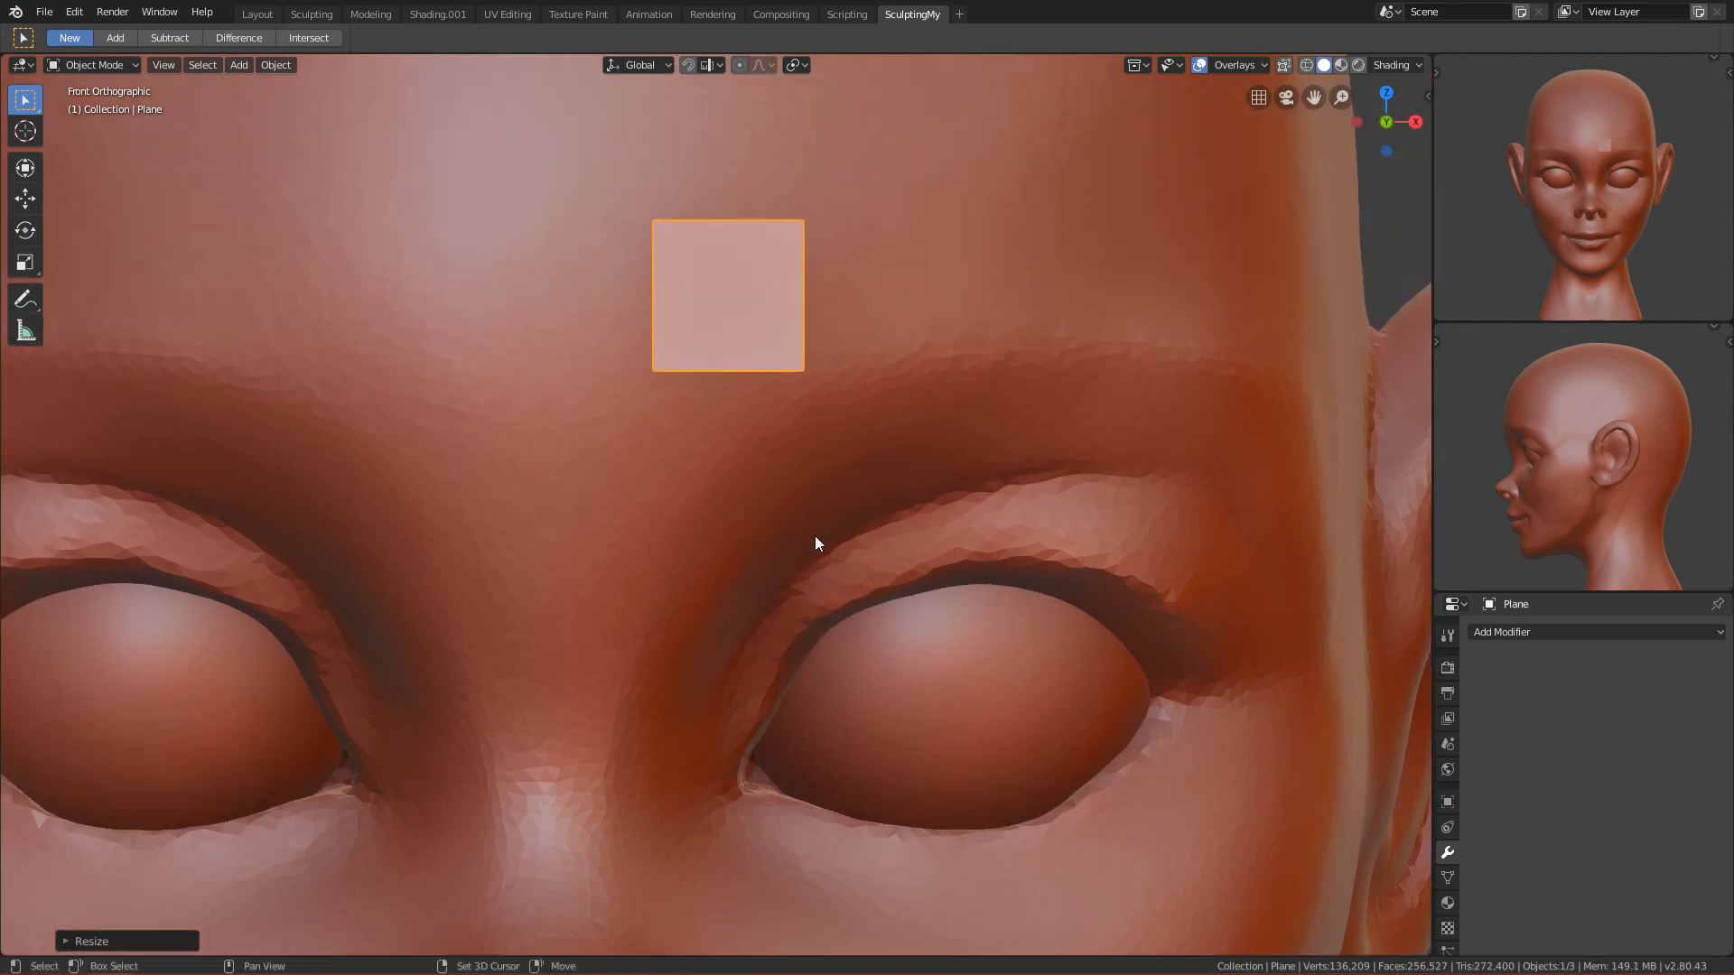
{"action": "scroll", "coordinate": [816, 487], "scroll_direction": "down", "scroll_amount": 2}
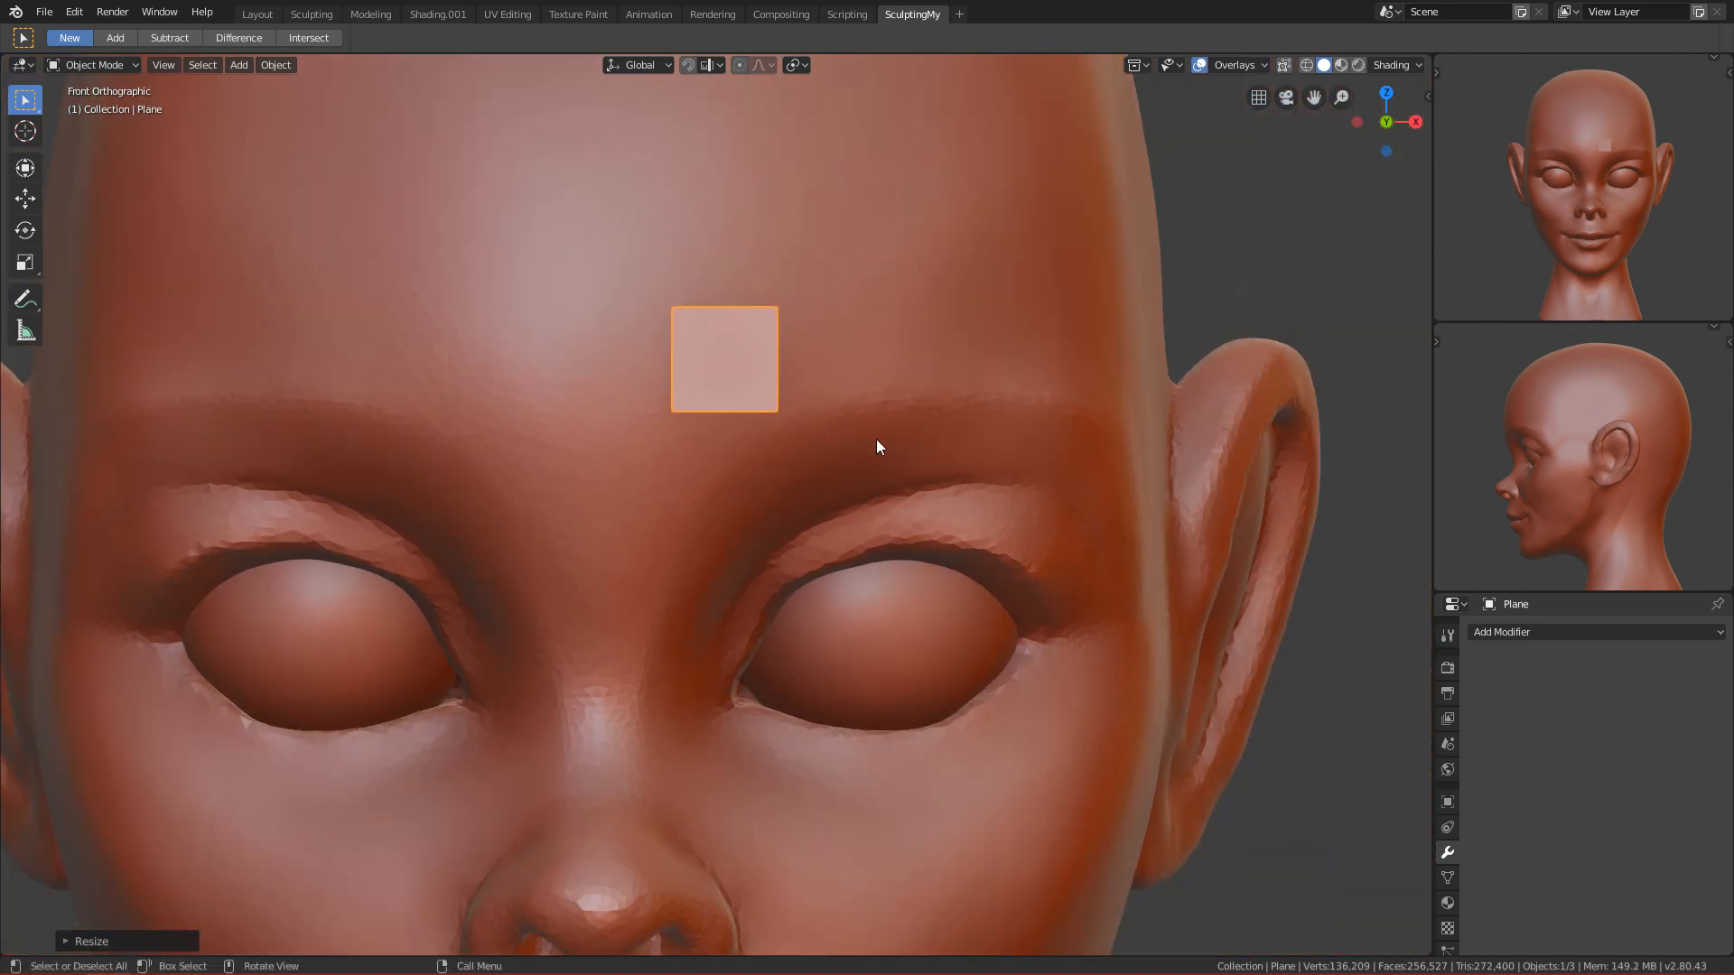
Step: Add a Subdivision Surface modifier to the small plane
{"action": "left_click", "coordinate": [1493, 632]}
{"action": "scroll", "coordinate": [813, 461], "scroll_direction": "up", "scroll_amount": 3}
{"action": "scroll", "coordinate": [804, 363], "scroll_direction": "down", "scroll_amount": 2}
{"action": "left_click", "coordinate": [1528, 635]}
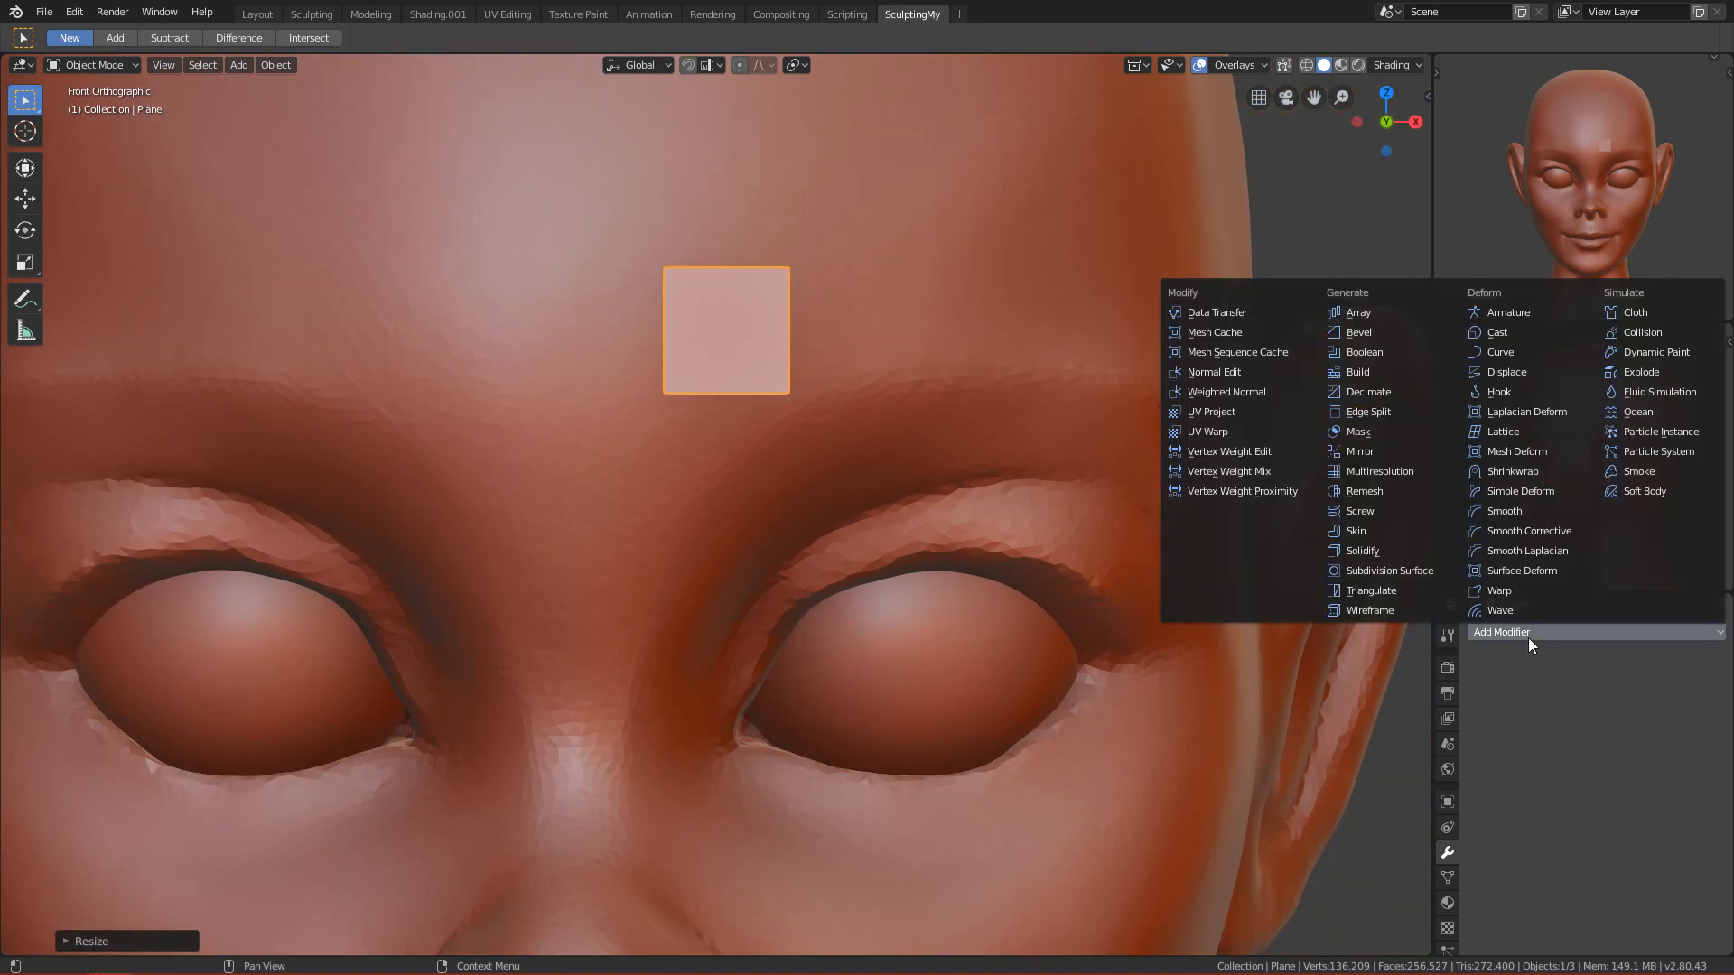
{"action": "left_click", "coordinate": [1377, 570]}
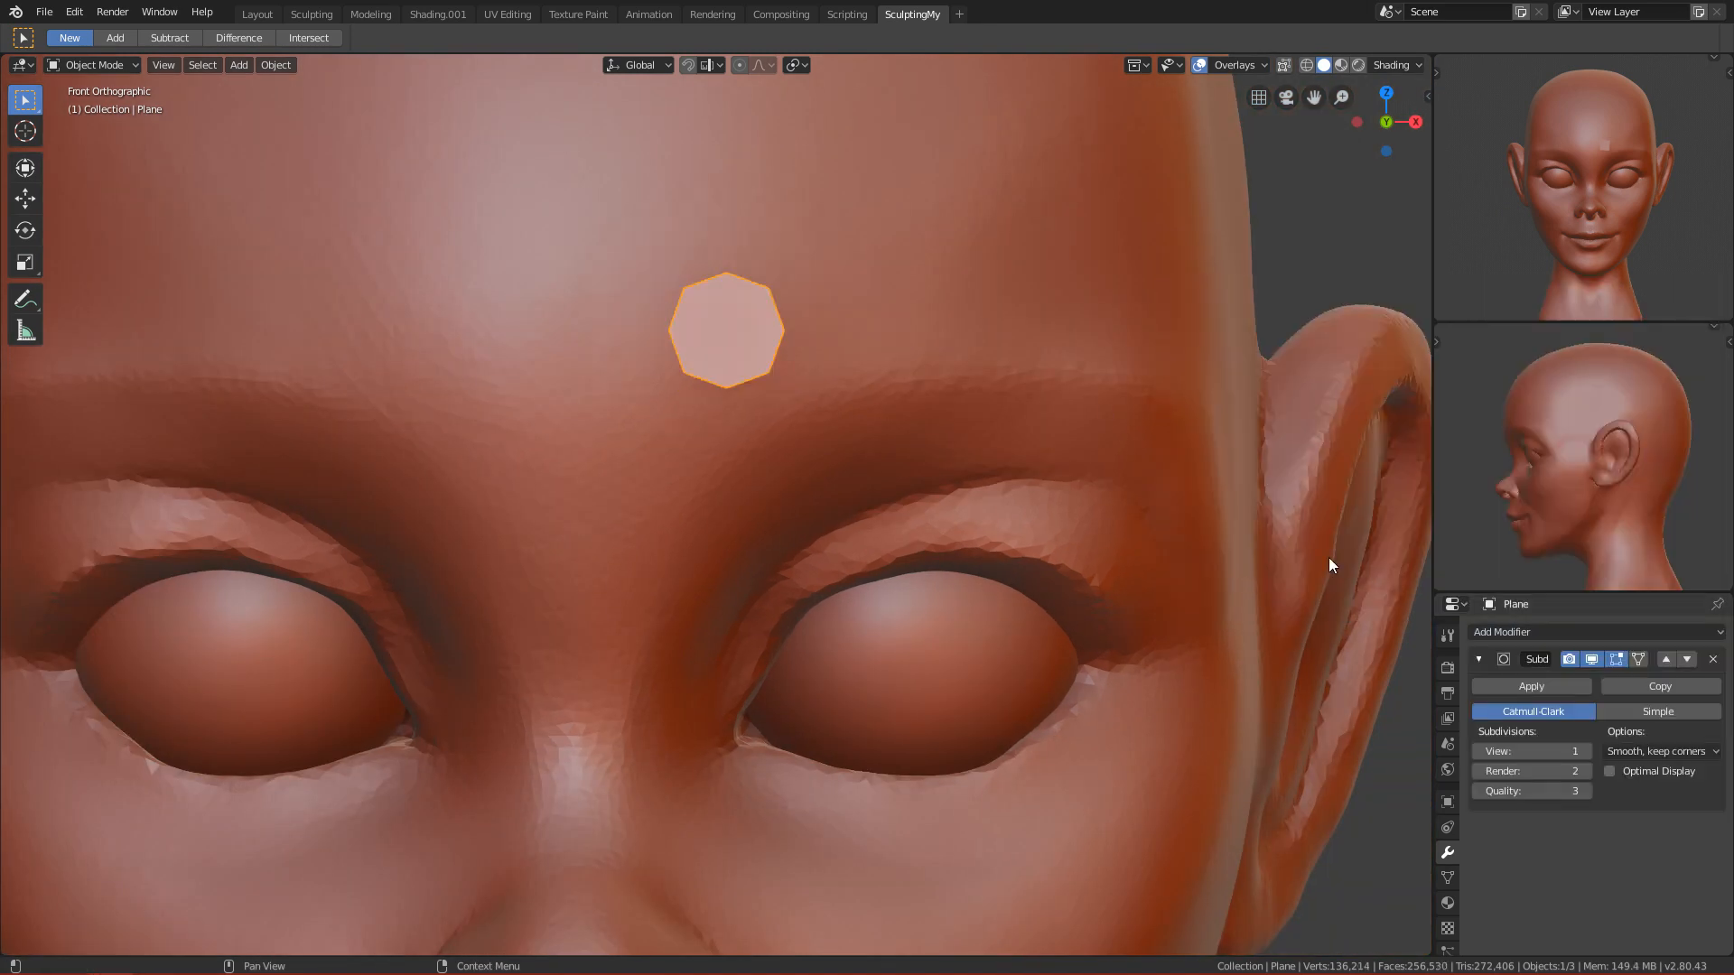
{"action": "scroll", "coordinate": [762, 343], "scroll_direction": "up", "scroll_amount": 2}
{"action": "scroll", "coordinate": [746, 348], "scroll_direction": "up", "scroll_amount": 2, "text": "shift"}
Step: Enter Edit Mode and enable Face snapping with Project onto Self off and Project Individual Elements on, affecting rotation and scale as well
{"action": "key", "text": "Tab"}
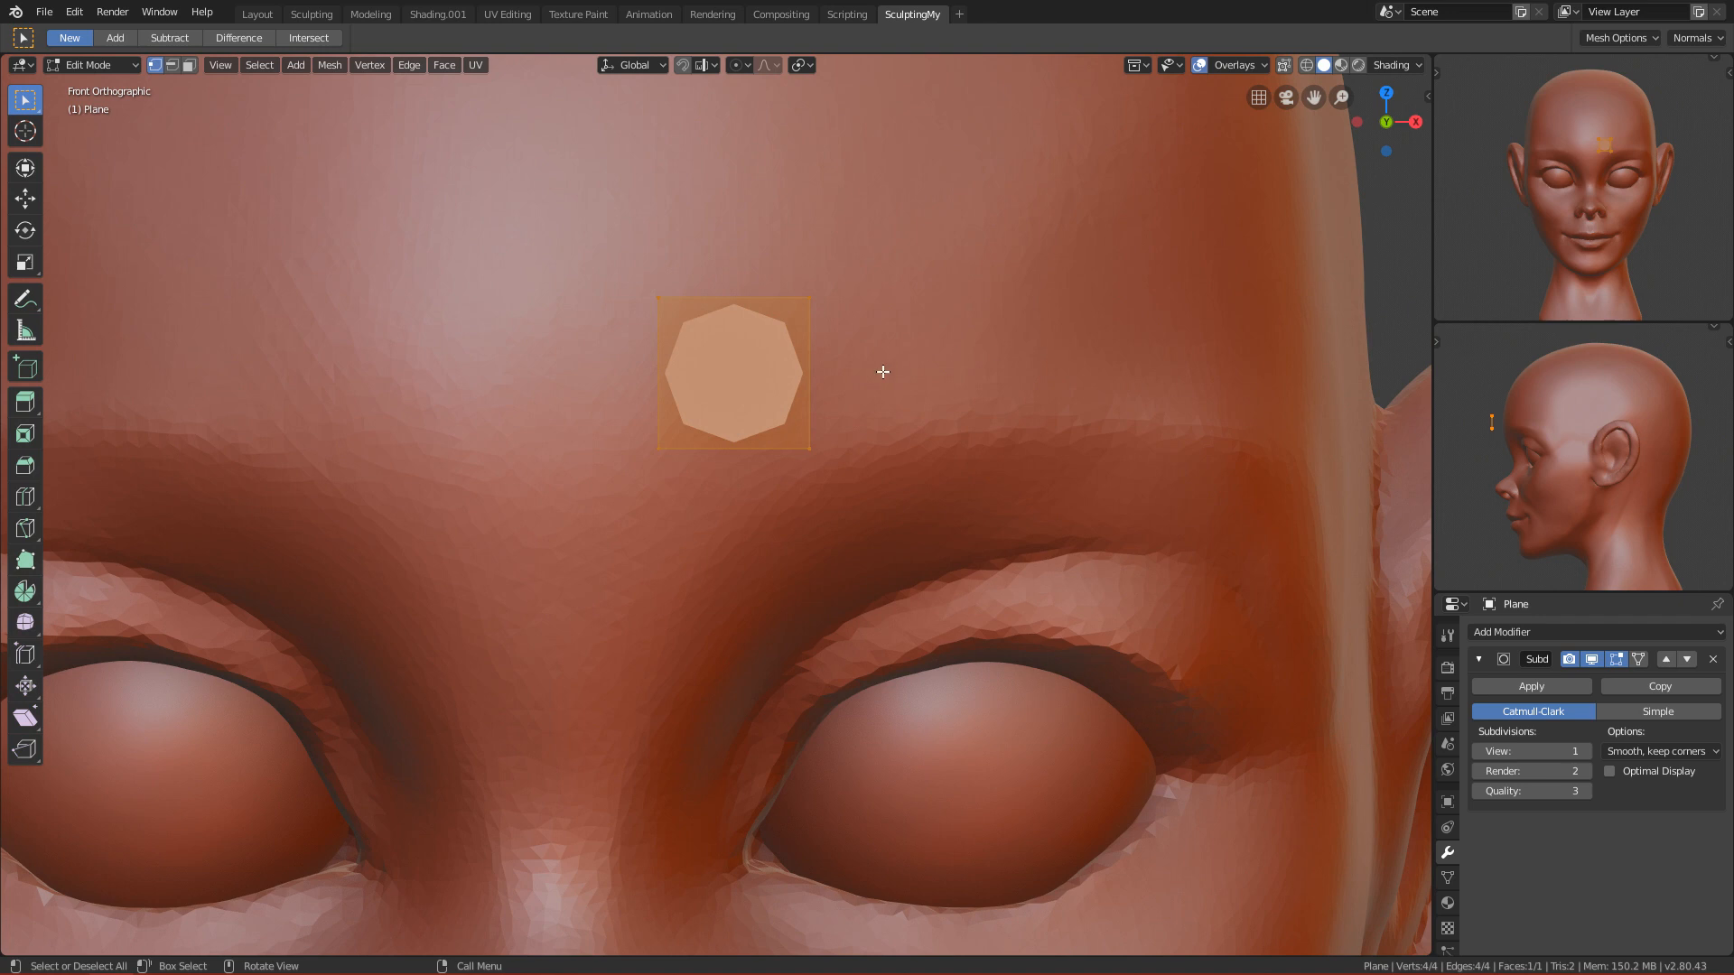
{"action": "left_click_drag", "start_coordinate": [621, 273], "coordinate": [671, 466]}
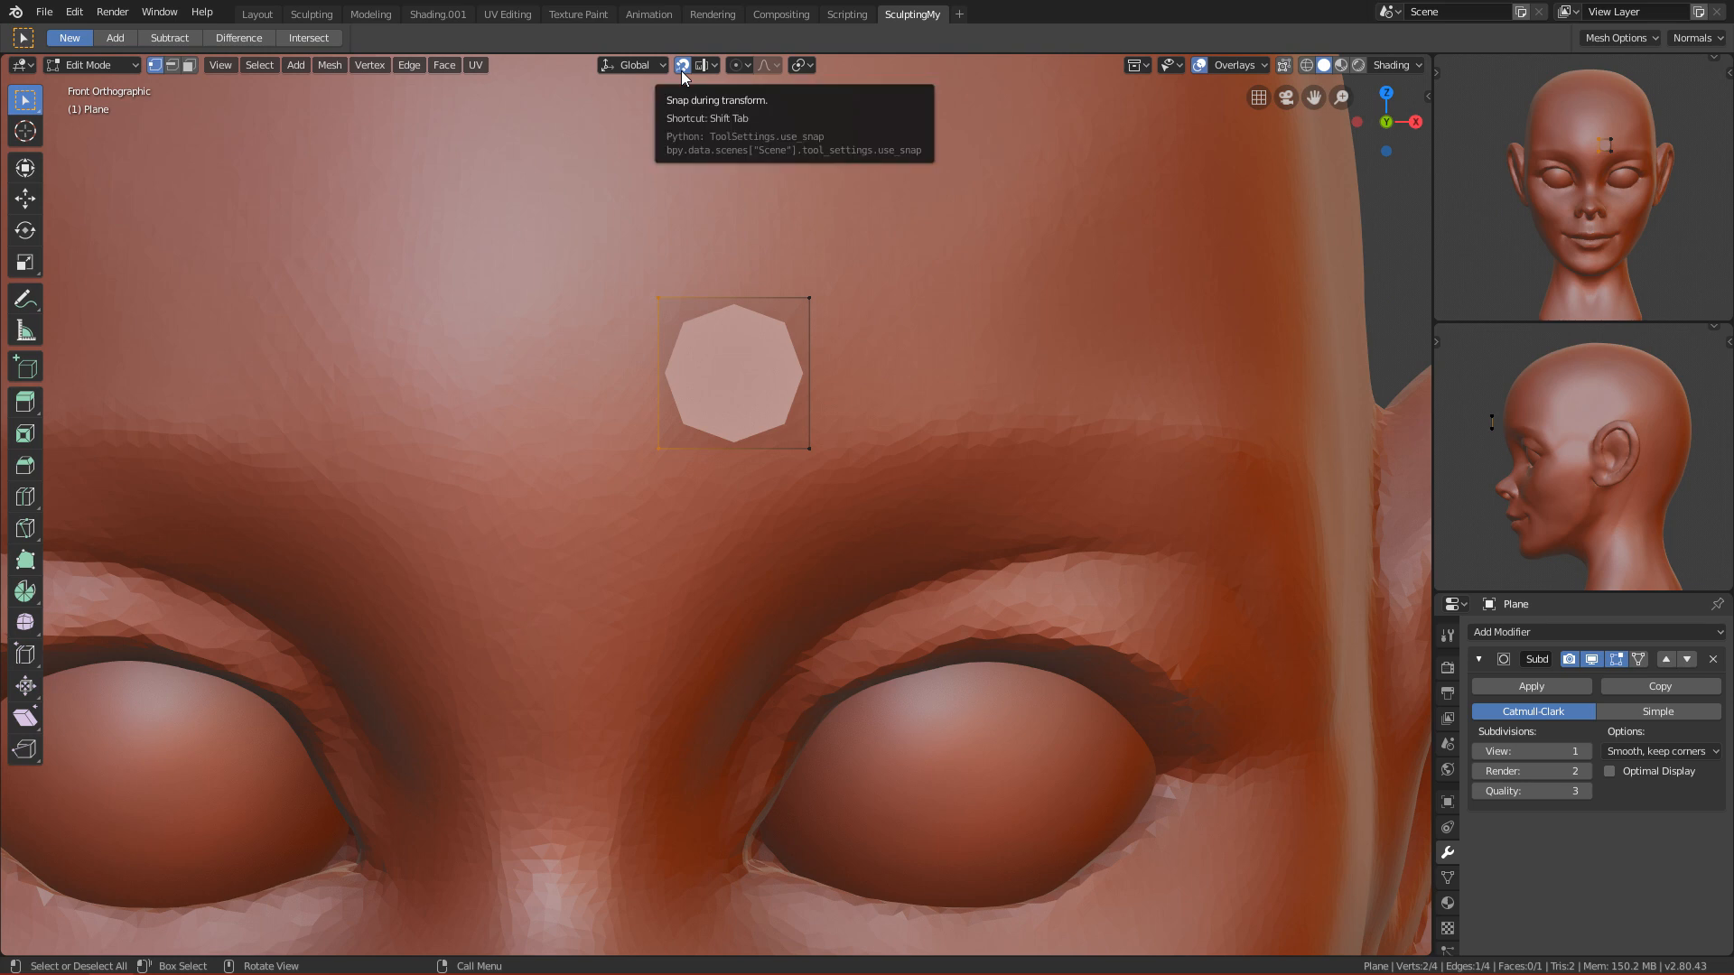
{"action": "left_click", "coordinate": [710, 70]}
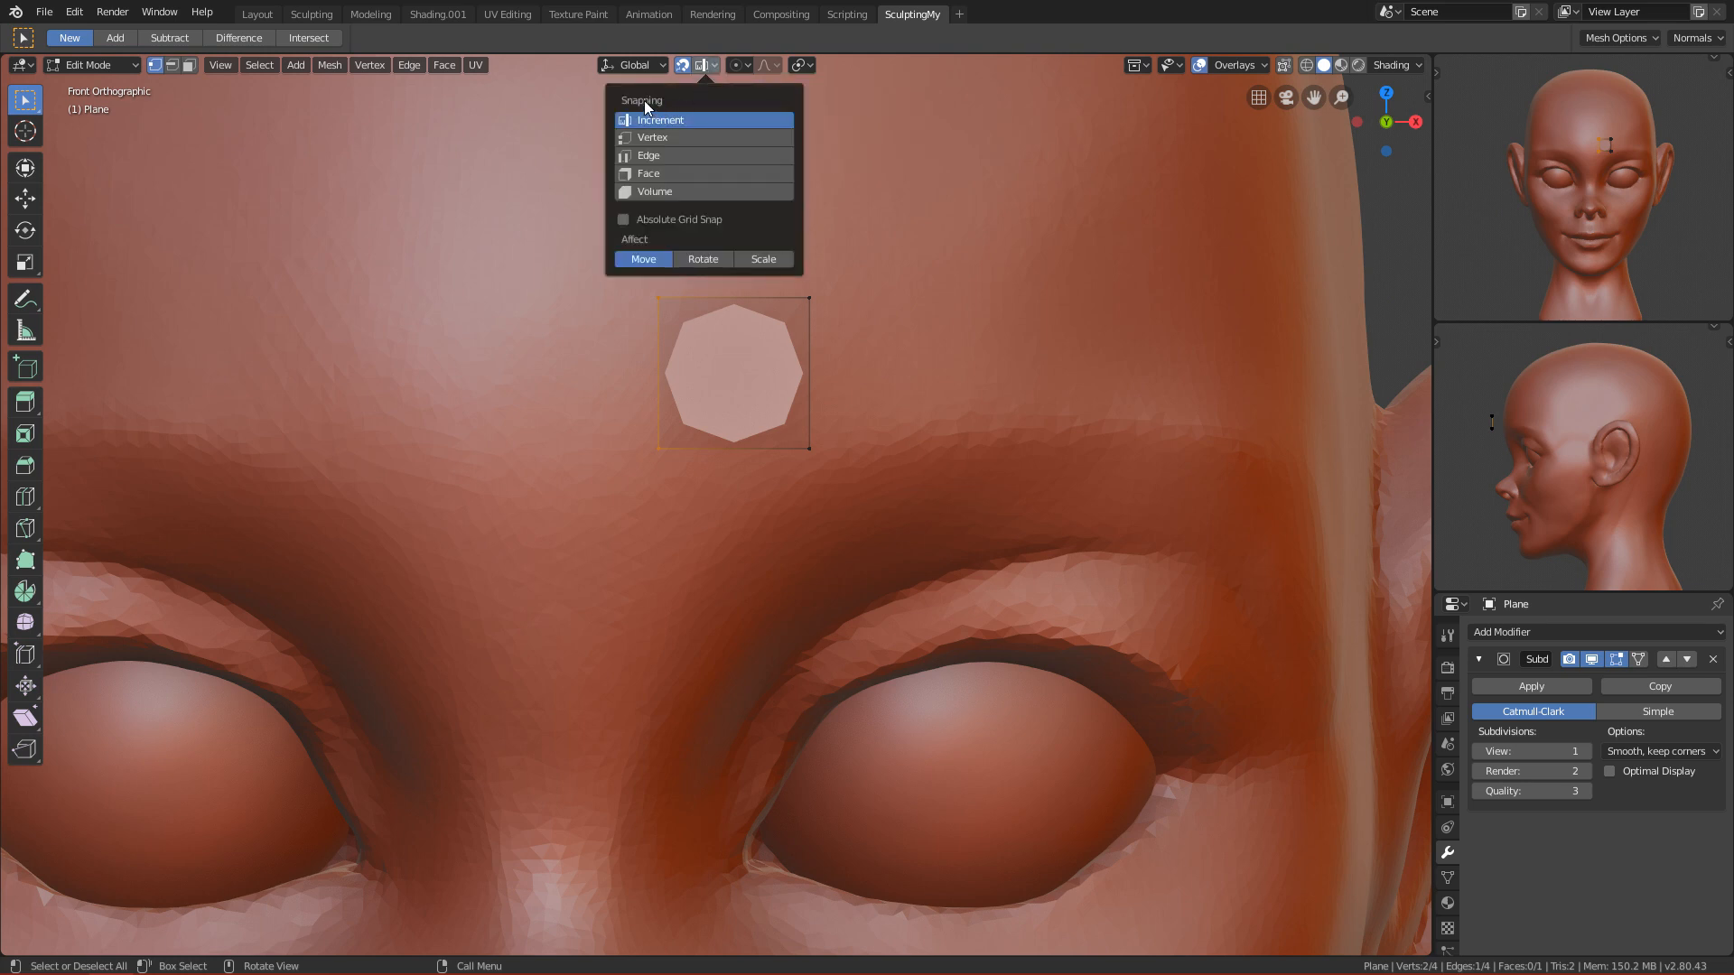
{"action": "left_click", "coordinate": [651, 173]}
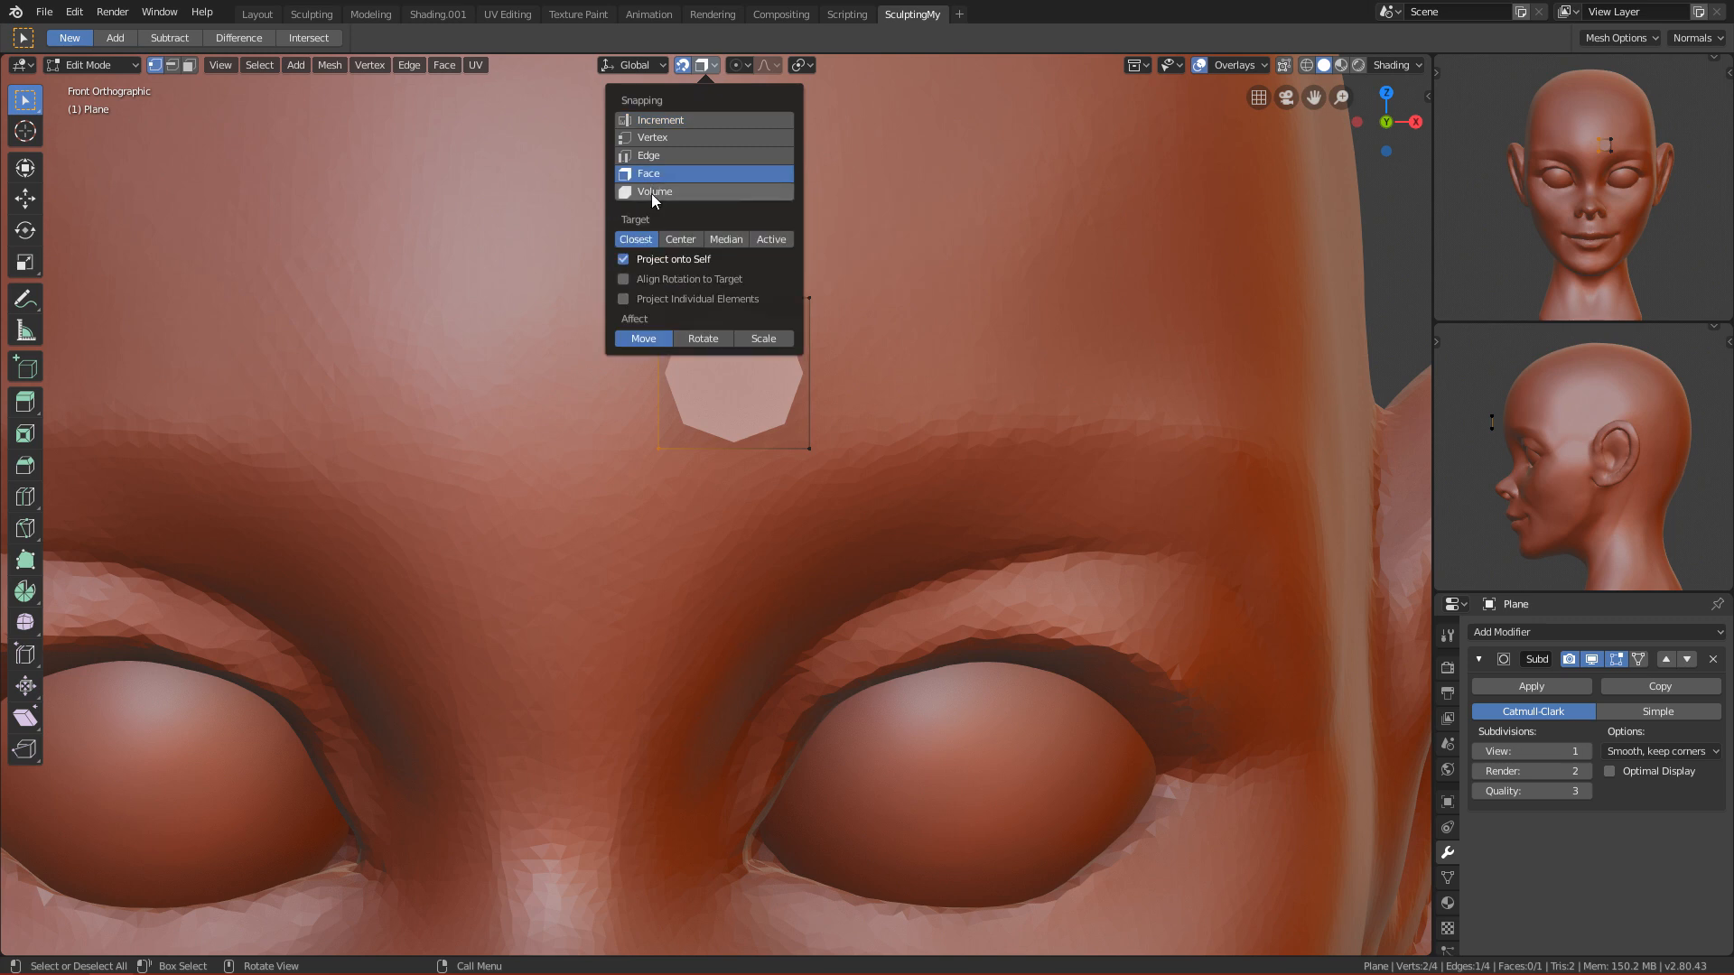
{"action": "left_click", "coordinate": [623, 259]}
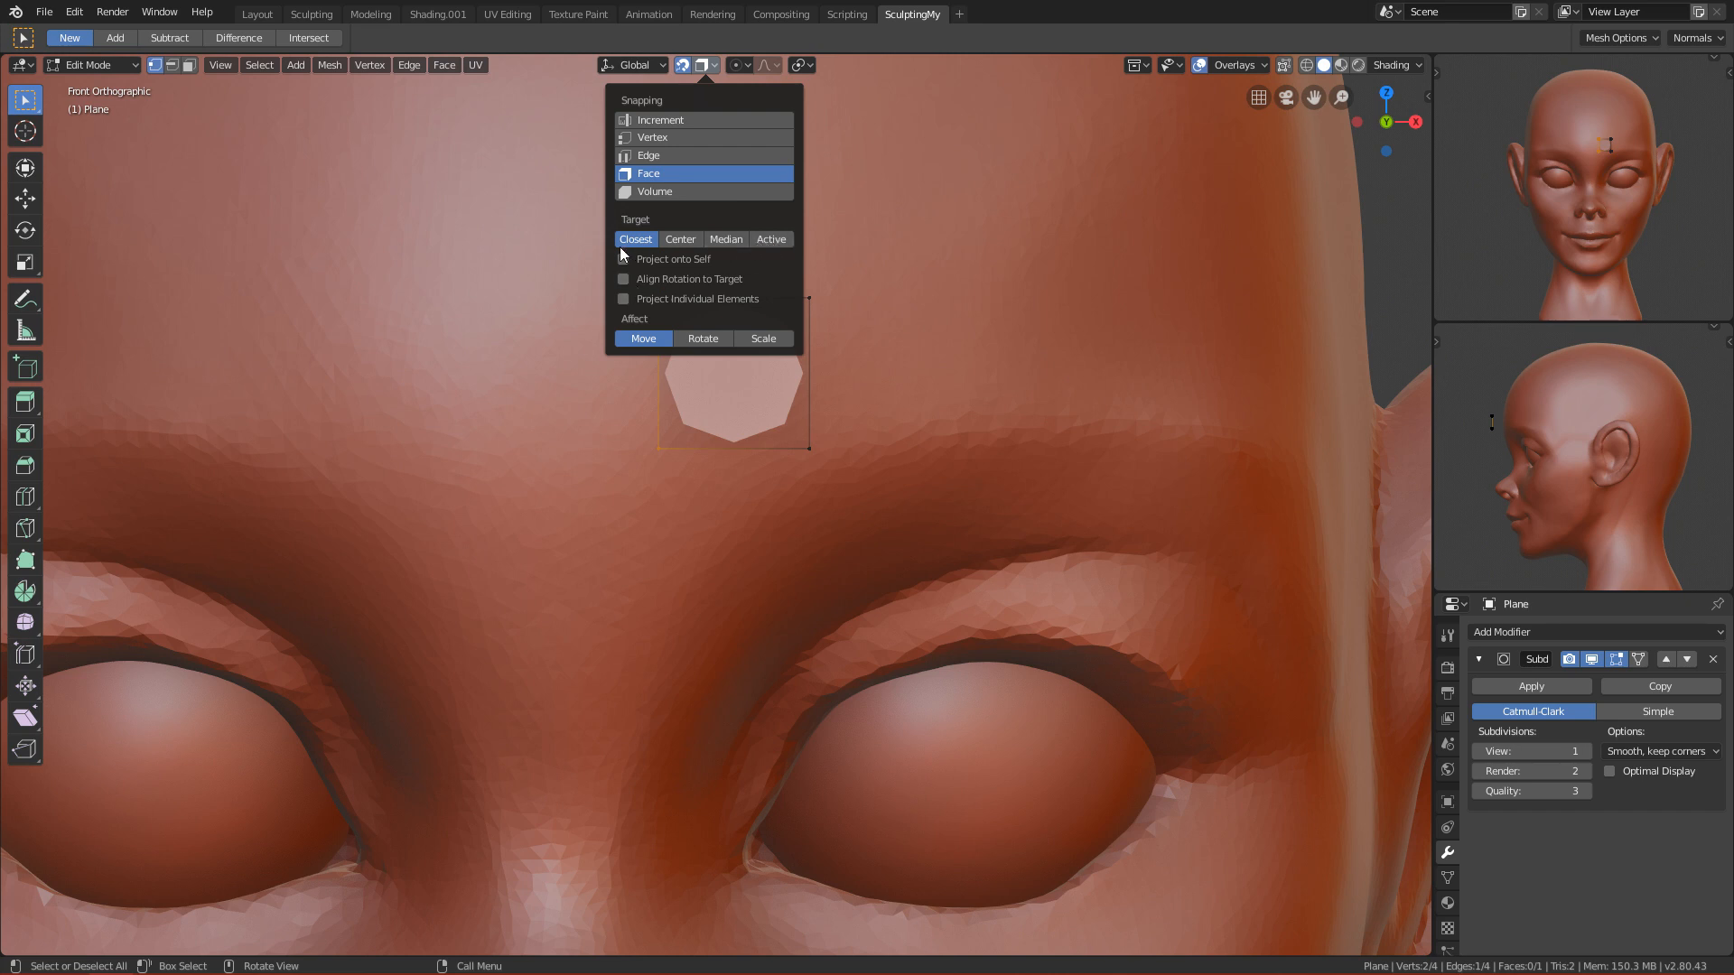
{"action": "left_click", "coordinate": [623, 299]}
{"action": "left_click", "coordinate": [702, 65]}
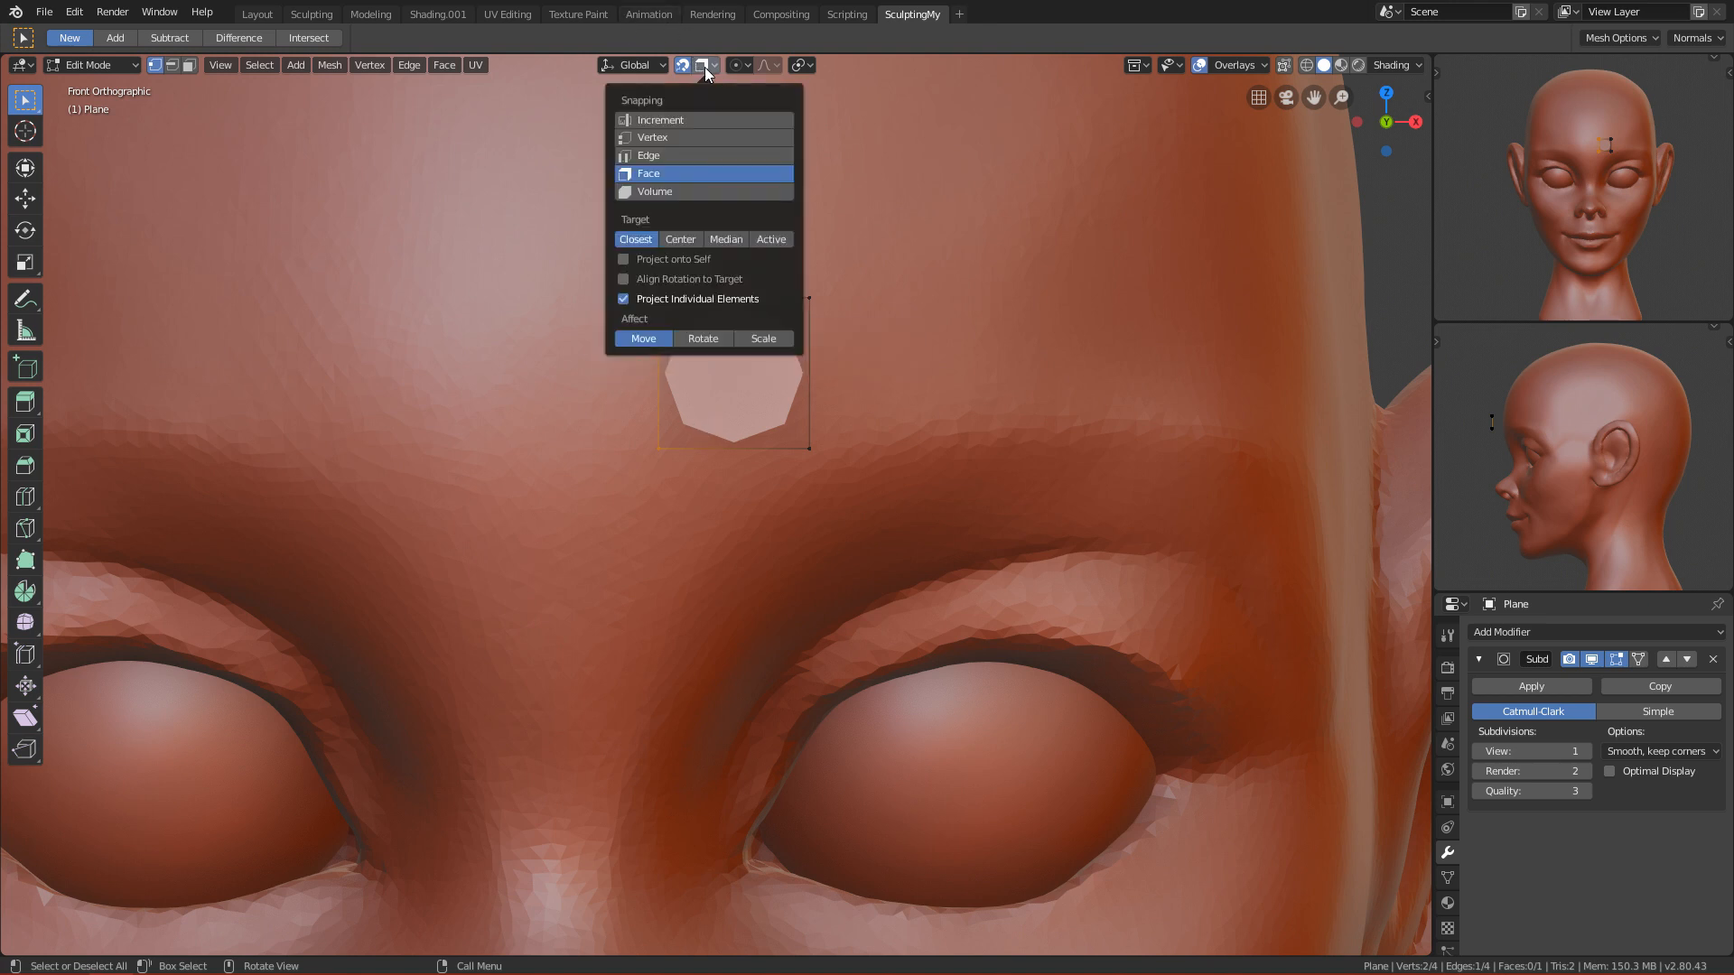
{"action": "left_click", "coordinate": [708, 338]}
{"action": "left_click", "coordinate": [767, 340]}
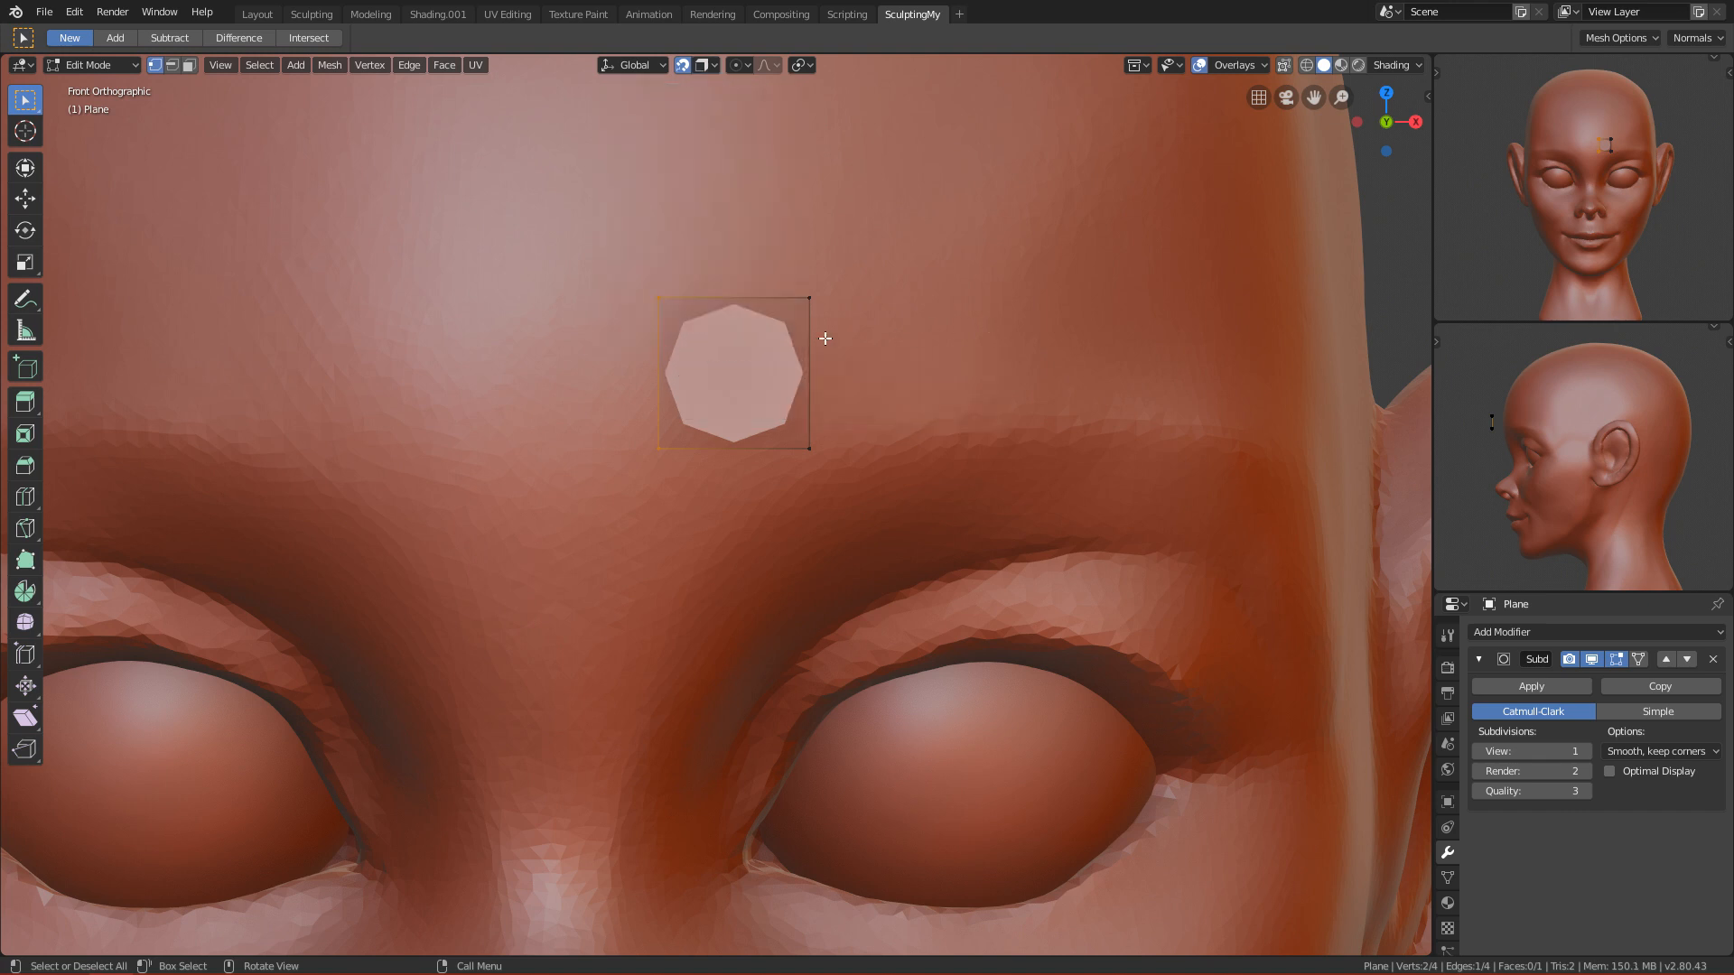
Step: Move the plane's two vertices nearest the face's centre line onto the forehead surface, slanting that edge toward the brow
{"action": "middle_click_drag", "start_coordinate": [668, 320], "coordinate": [747, 355]}
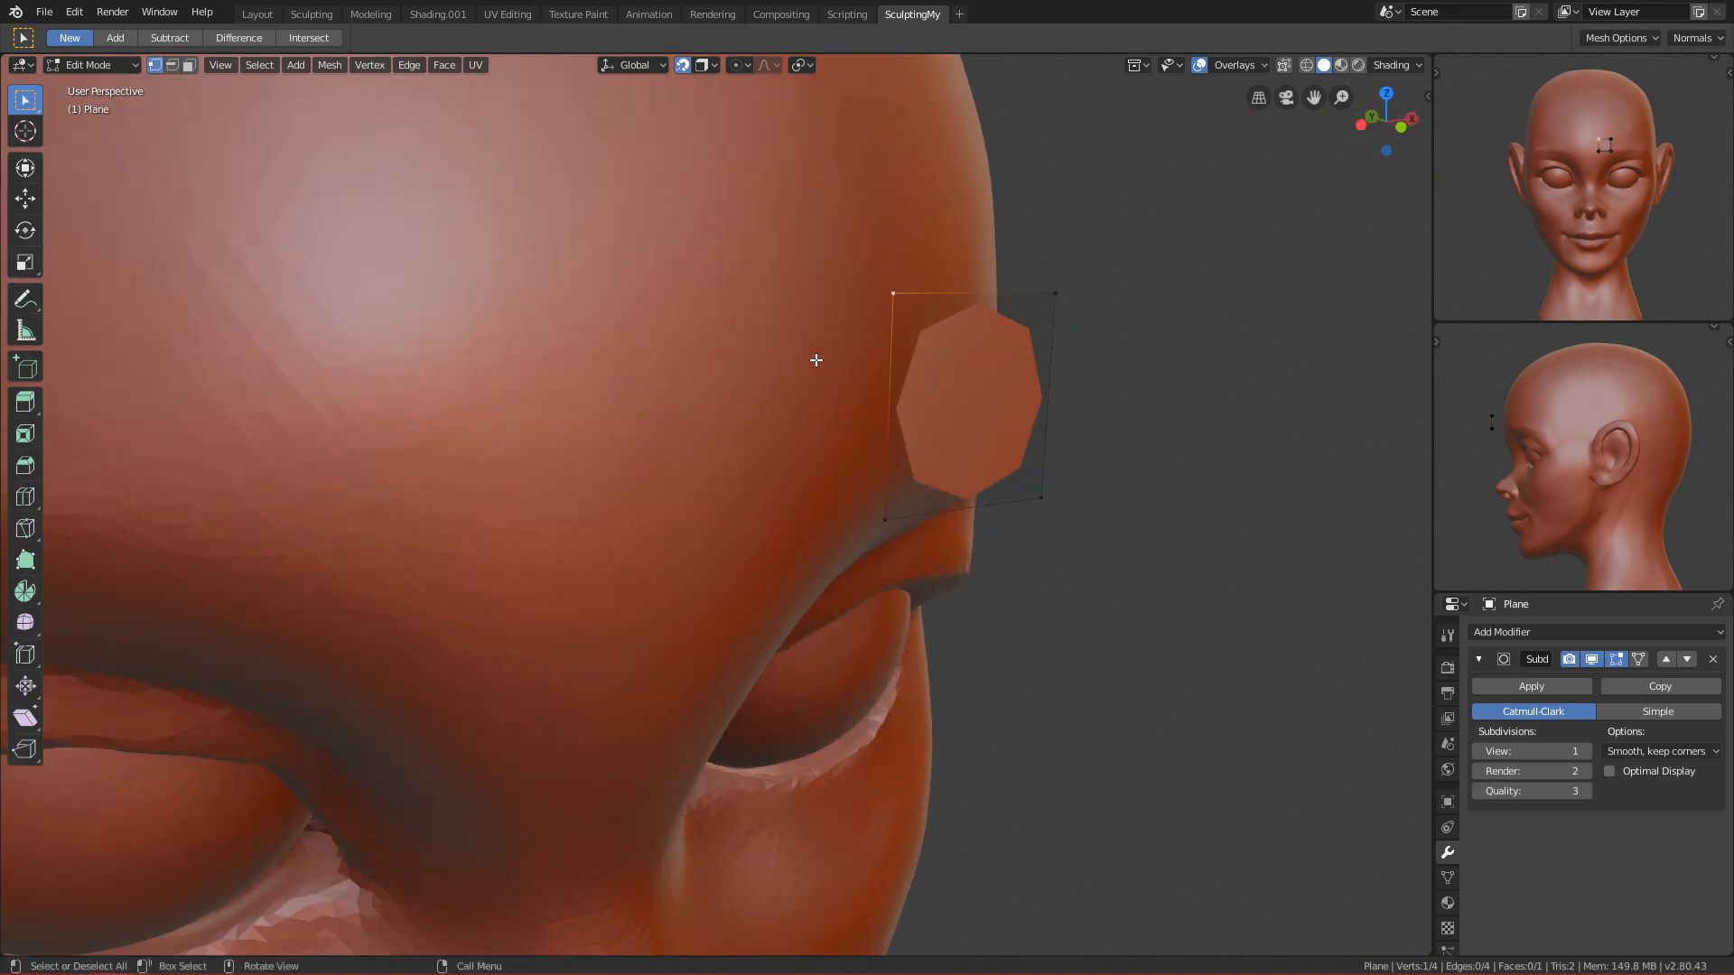
{"action": "key", "text": "g"}
{"action": "left_click", "coordinate": [681, 455]}
{"action": "middle_click_drag", "start_coordinate": [747, 445], "coordinate": [668, 460]}
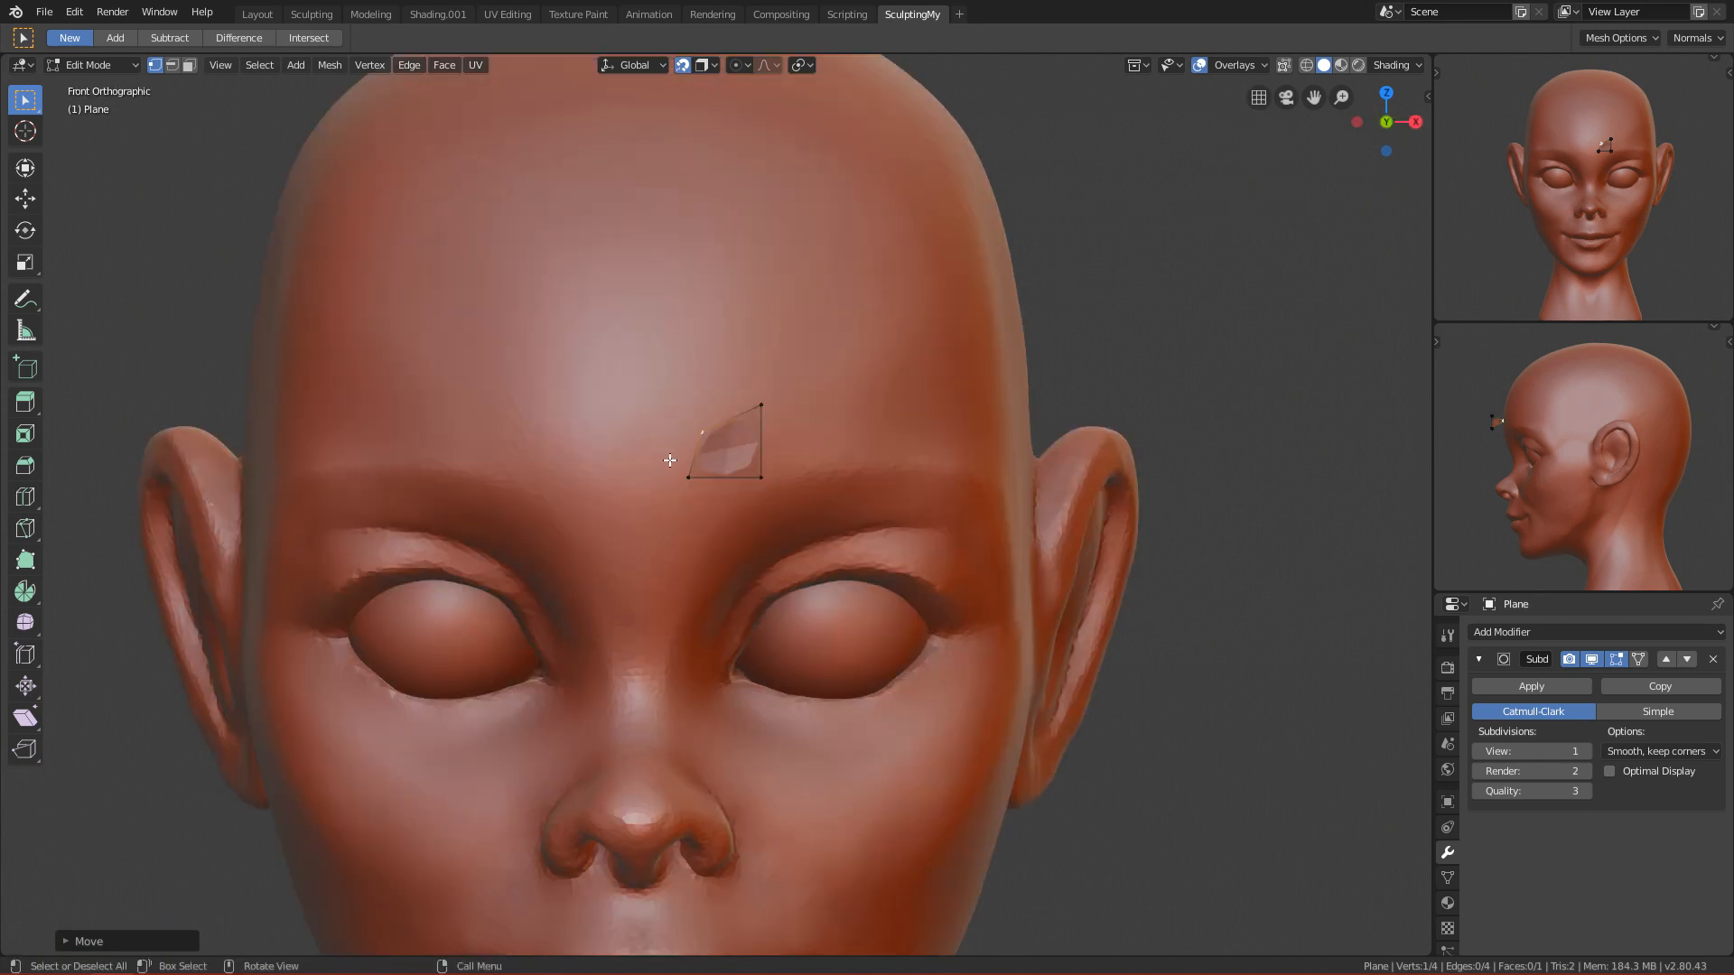
{"action": "scroll", "coordinate": [668, 461], "scroll_direction": "up", "scroll_amount": 4}
{"action": "left_click", "coordinate": [666, 453]}
{"action": "key", "text": "g"}
{"action": "left_click", "coordinate": [689, 549]}
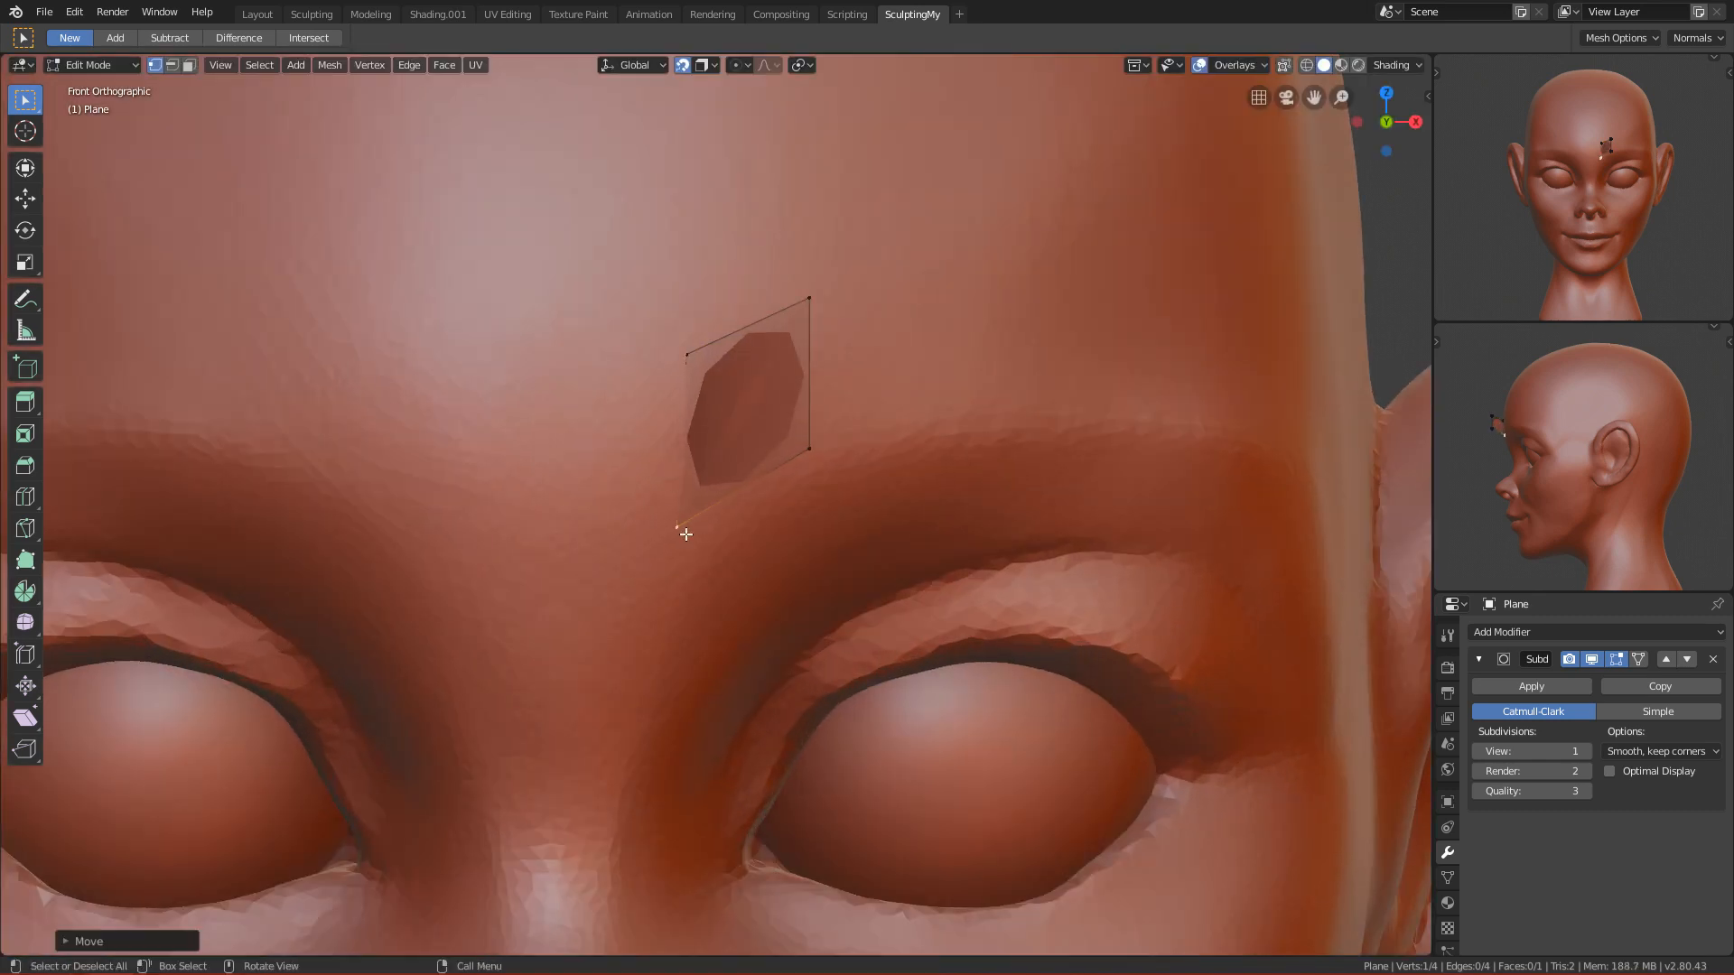
{"action": "left_click", "coordinate": [682, 357]}
{"action": "key", "text": "g"}
{"action": "left_click", "coordinate": [651, 420]}
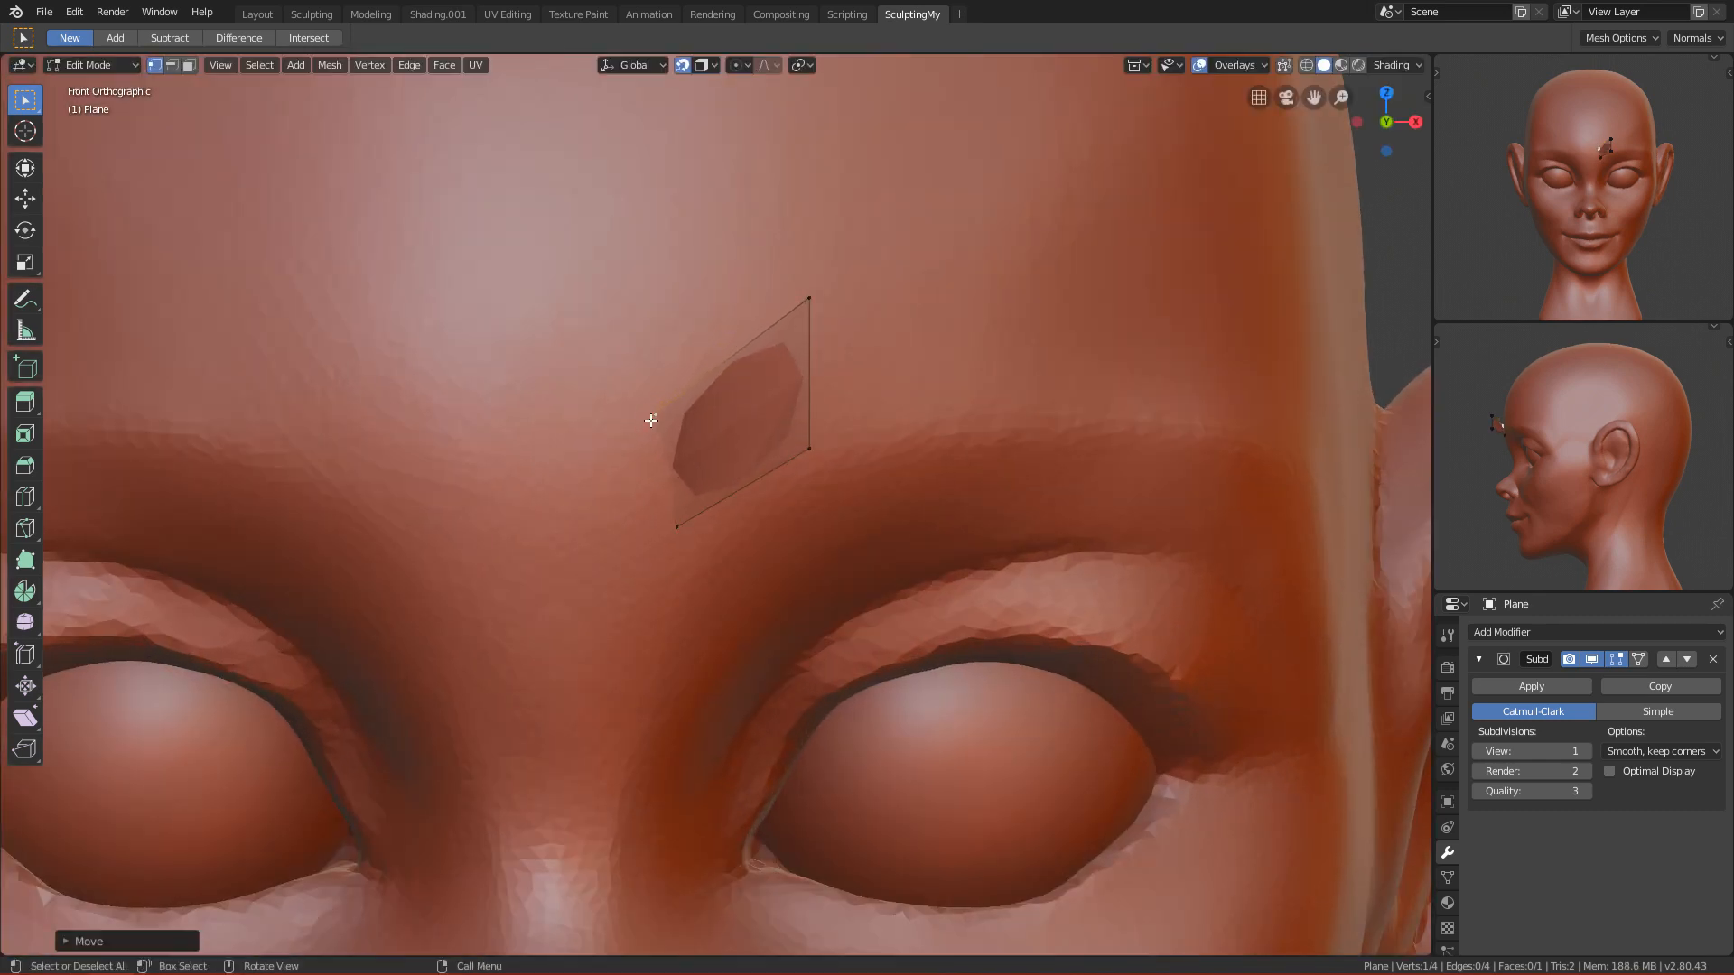
Step: Snap the plane's two outer vertices onto the head surface just above the brow
{"action": "left_click_drag", "start_coordinate": [749, 261], "coordinate": [824, 480]}
{"action": "key", "text": "g"}
{"action": "left_click", "coordinate": [872, 494]}
{"action": "left_click", "coordinate": [801, 458]}
{"action": "key", "text": "g"}
{"action": "left_click", "coordinate": [789, 456]}
{"action": "left_click", "coordinate": [783, 307]}
{"action": "key", "text": "g"}
{"action": "left_click", "coordinate": [761, 374]}
Step: Refine the positions of the two inner vertices on the forehead at the start of the brow
{"action": "left_click", "coordinate": [674, 533]}
{"action": "key", "text": "g"}
{"action": "left_click", "coordinate": [681, 542]}
{"action": "left_click", "coordinate": [654, 426]}
{"action": "key", "text": "g"}
{"action": "left_click", "coordinate": [675, 435]}
{"action": "scroll", "coordinate": [713, 469], "scroll_direction": "down", "scroll_amount": 5}
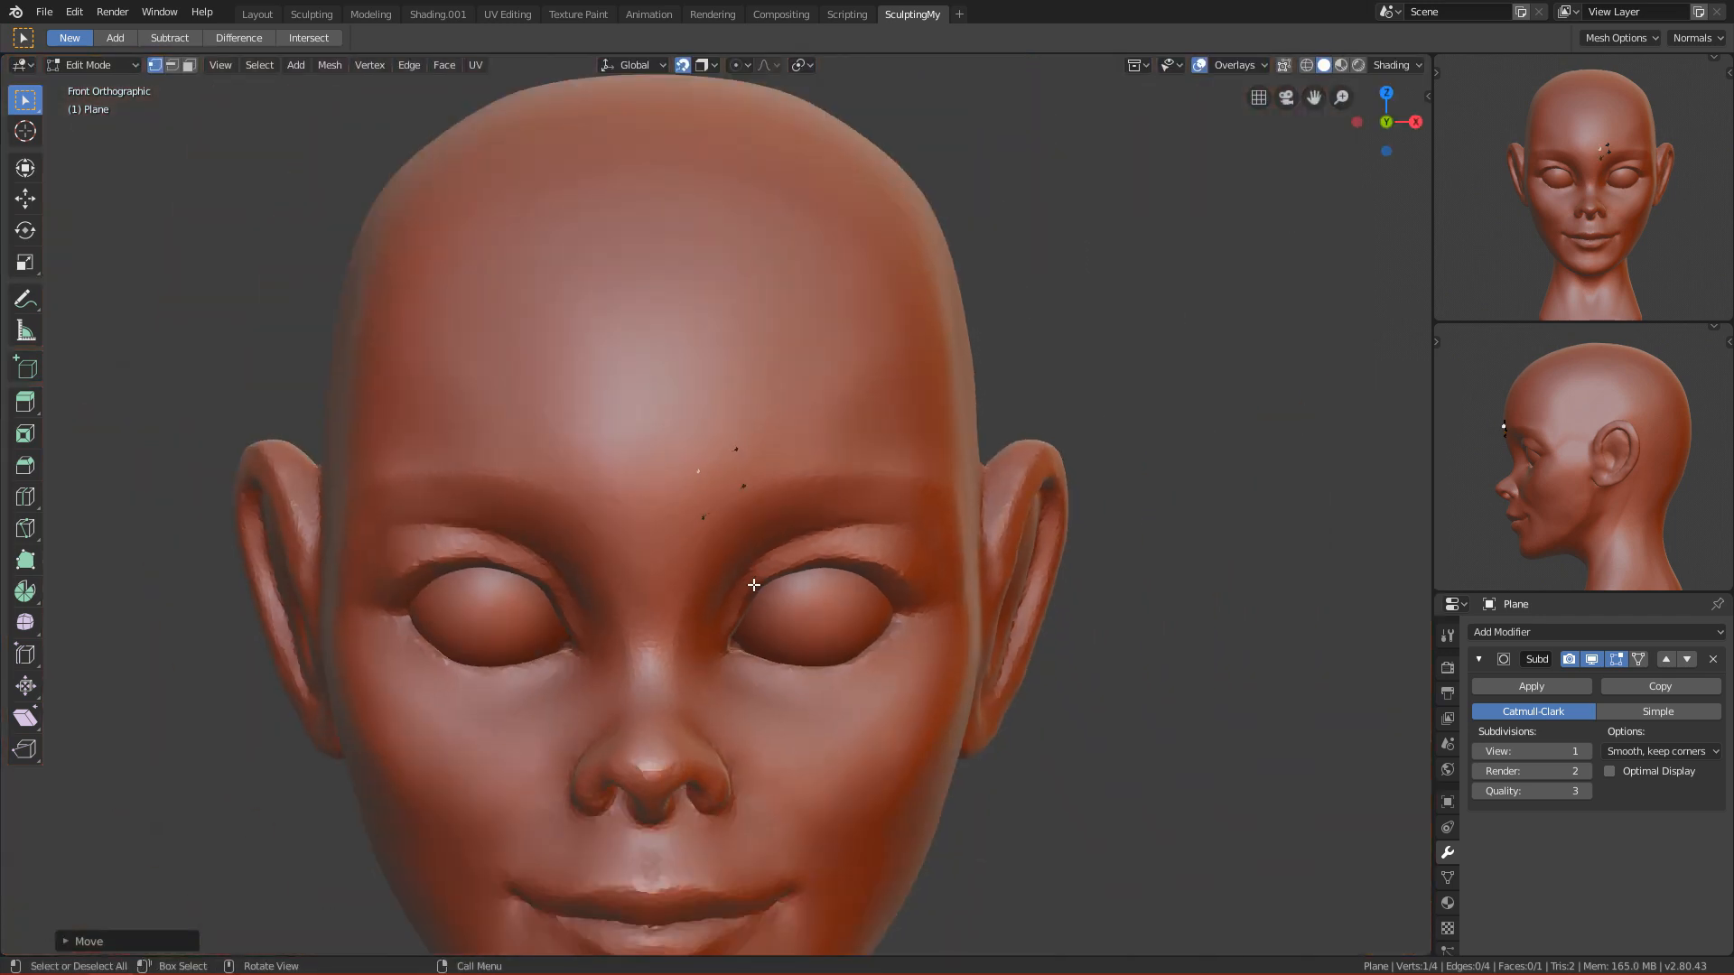
{"action": "scroll", "coordinate": [750, 585], "scroll_direction": "up", "scroll_amount": 5}
{"action": "middle_click_drag", "start_coordinate": [751, 584], "coordinate": [741, 515], "text": "shift"}
{"action": "scroll", "coordinate": [735, 440], "scroll_direction": "down", "scroll_amount": 3}
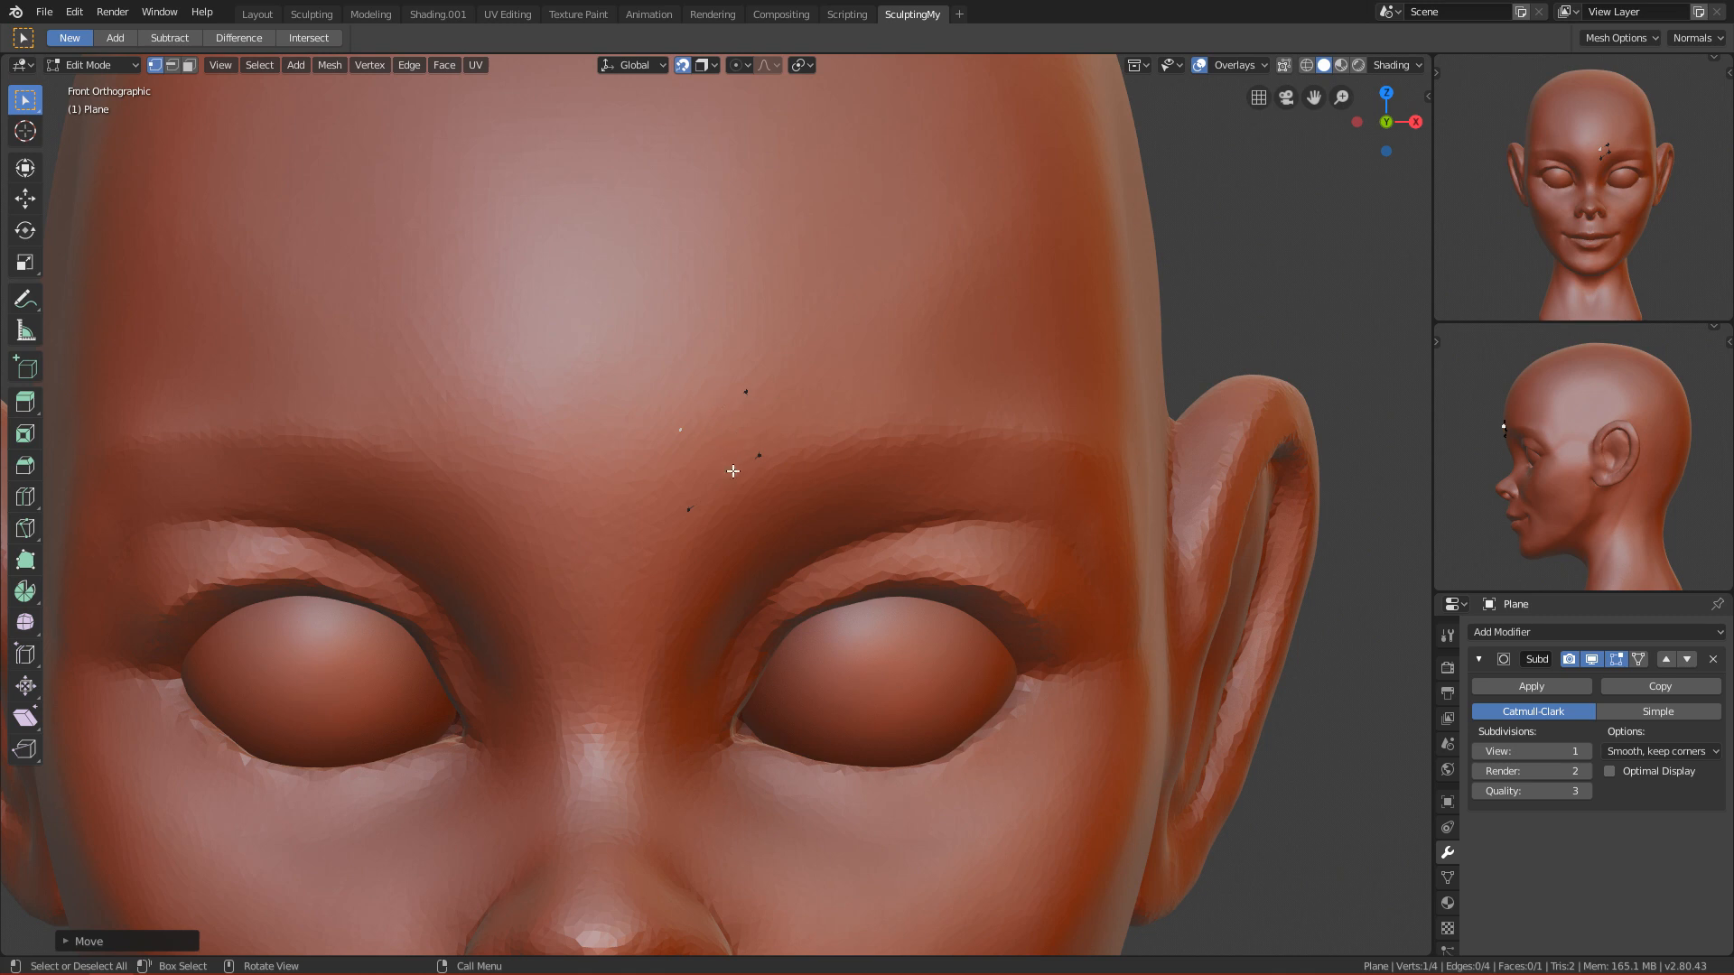
Step: Add a Solidify modifier to the plane and give it a thickness of -0.4 m so it stands out from the skin
{"action": "left_click", "coordinate": [1539, 632]}
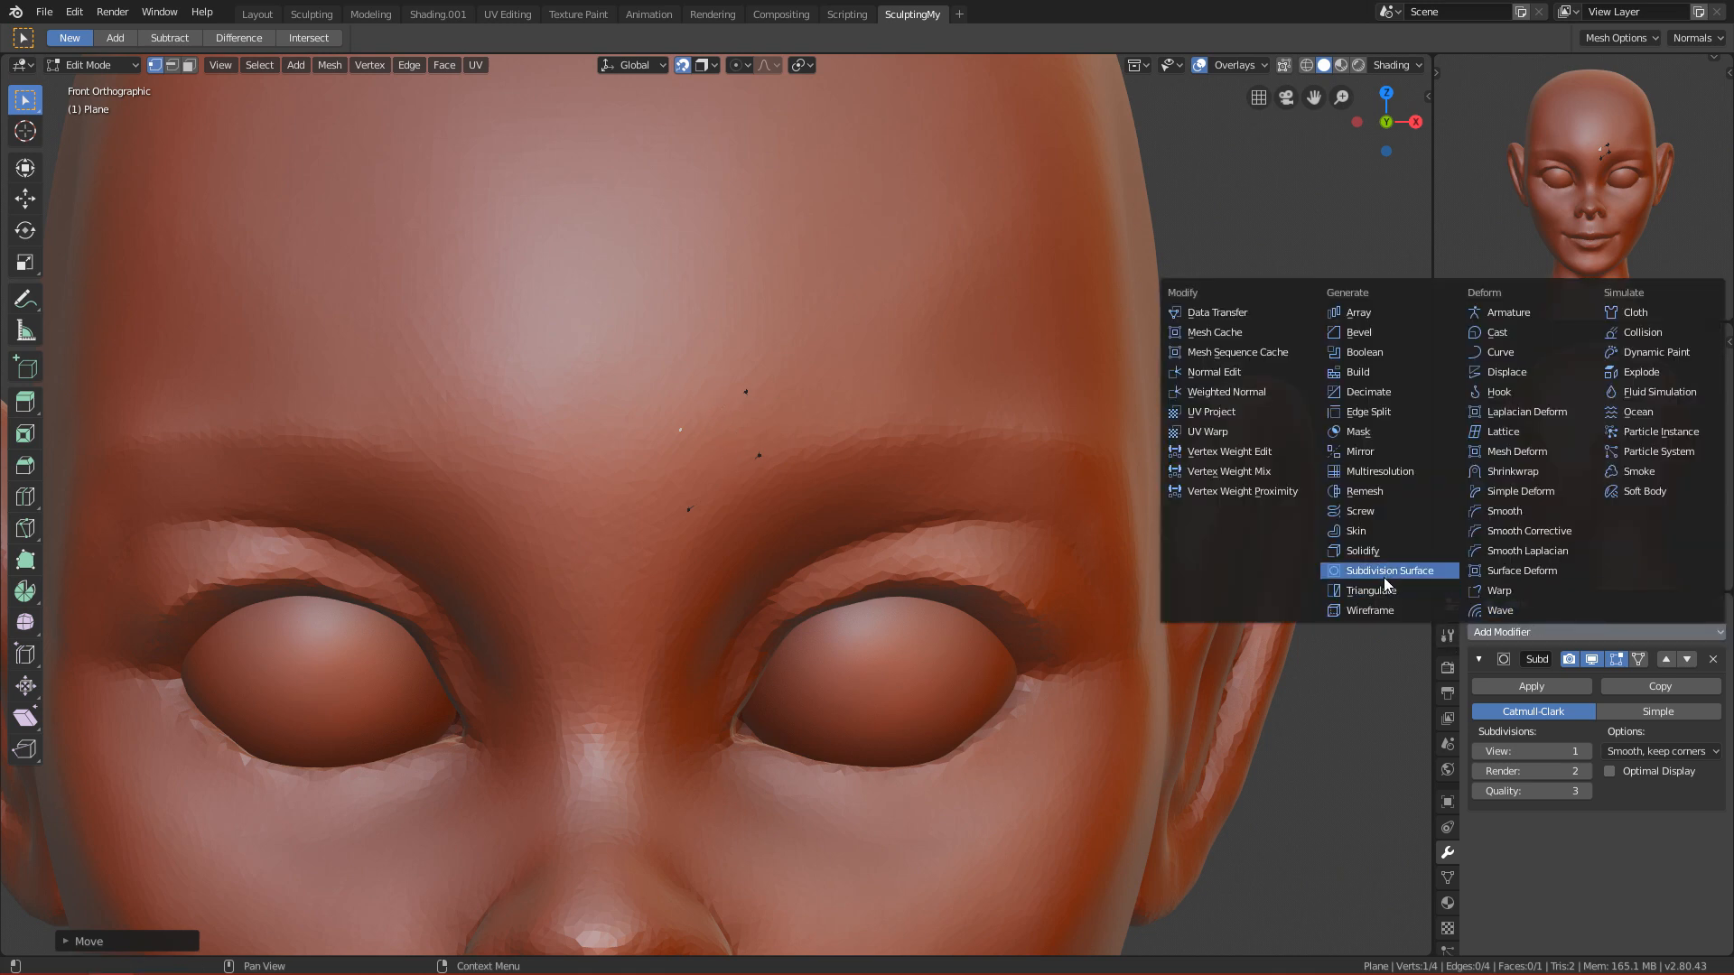
{"action": "left_click", "coordinate": [1363, 550]}
{"action": "scroll", "coordinate": [1560, 780], "scroll_direction": "down", "scroll_amount": 3}
{"action": "scroll", "coordinate": [1559, 780], "scroll_direction": "down", "scroll_amount": 2}
{"action": "left_click_drag", "start_coordinate": [1560, 781], "coordinate": [1606, 780]}
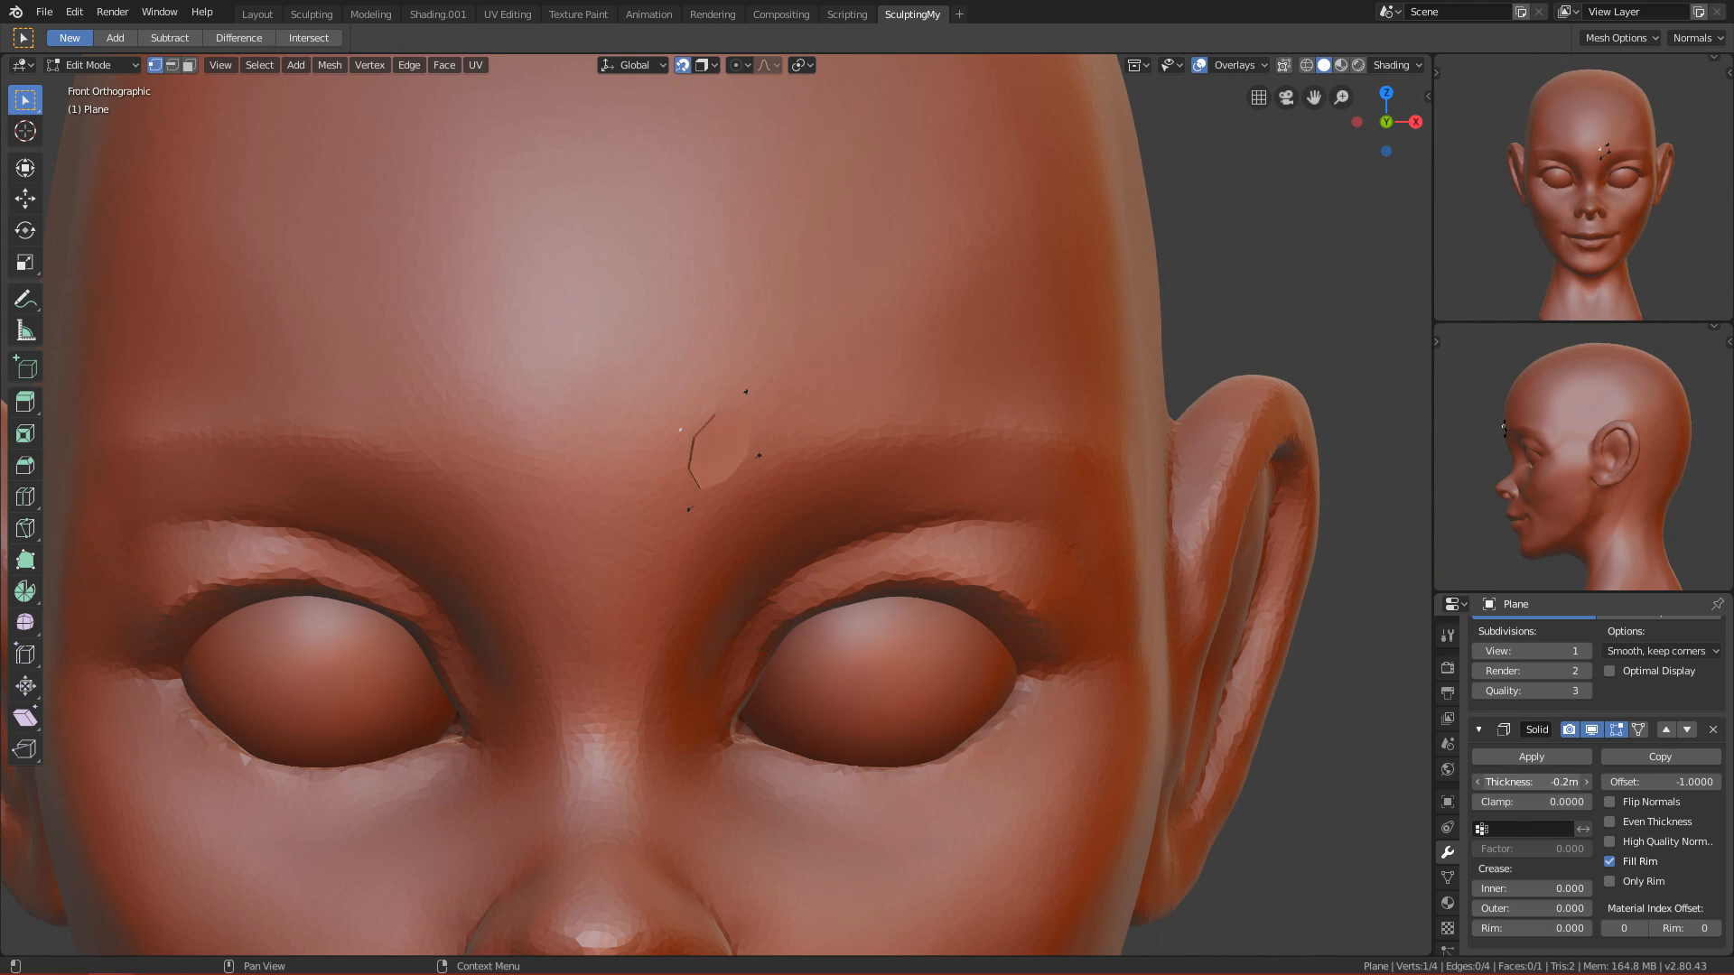
{"action": "left_click_drag", "start_coordinate": [1560, 780], "coordinate": [1557, 780]}
{"action": "scroll", "coordinate": [589, 611], "scroll_direction": "up", "scroll_amount": 1}
{"action": "middle_click_drag", "start_coordinate": [589, 612], "coordinate": [711, 590]}
{"action": "key", "text": "grave"}
{"action": "left_click", "coordinate": [476, 302]}
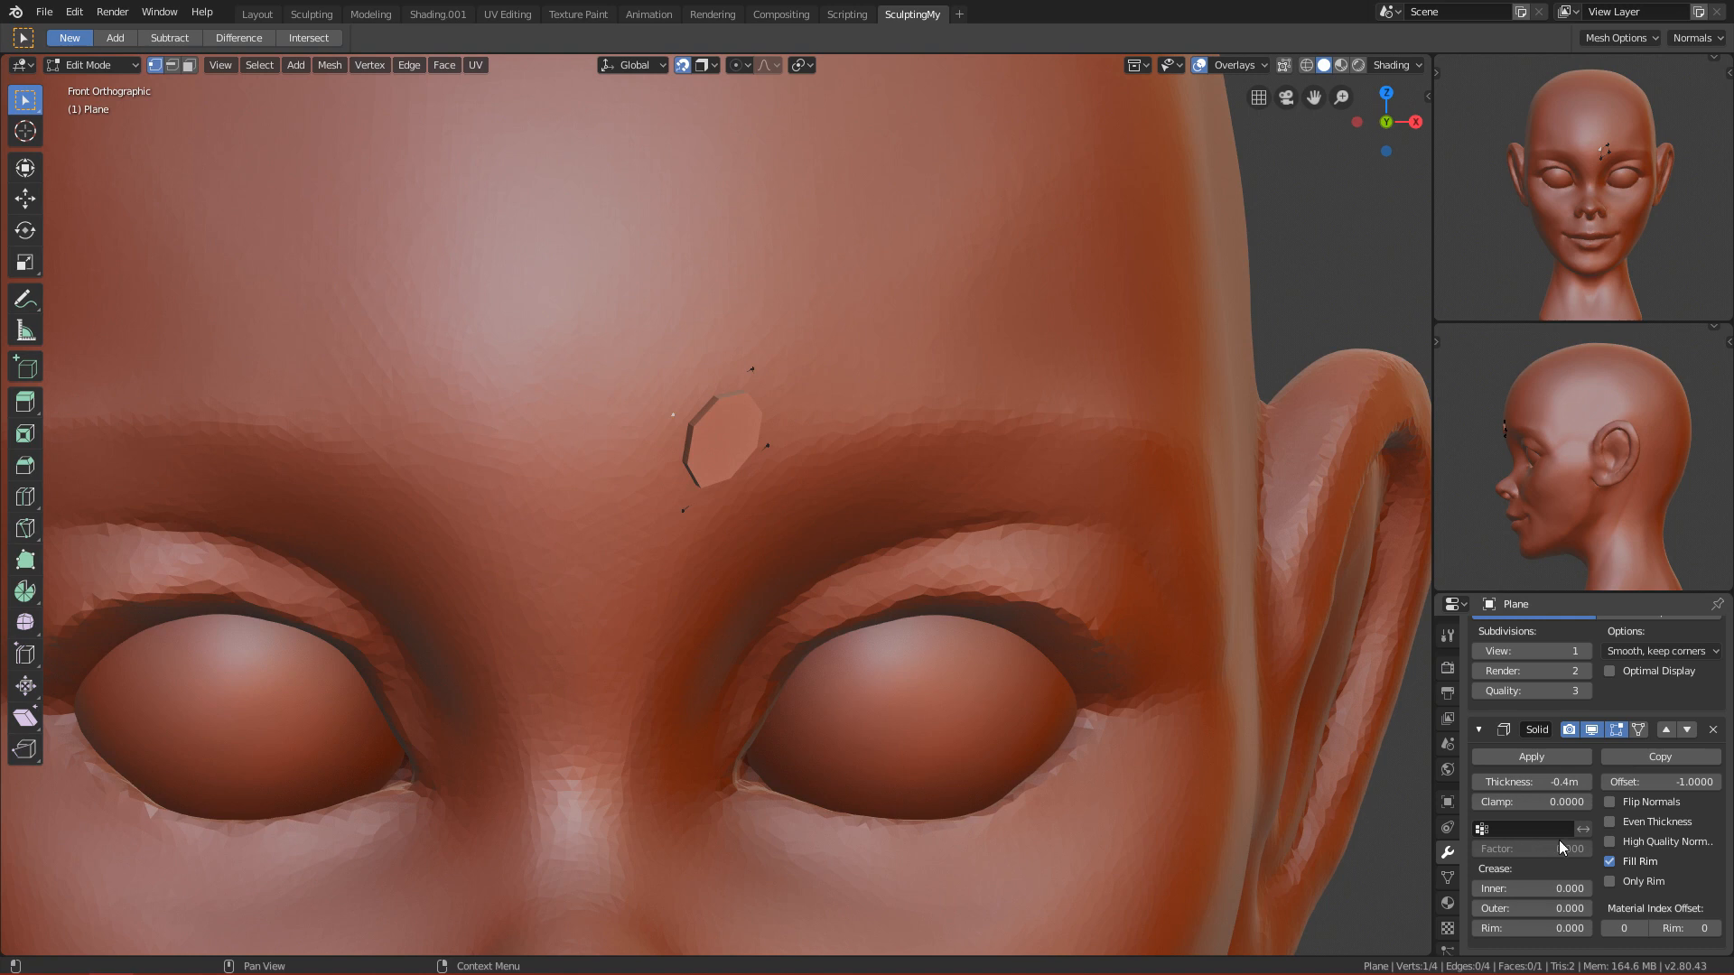
Step: Adjust the Solidify thickness to -0.49 m
{"action": "scroll", "coordinate": [1544, 798], "scroll_direction": "up", "scroll_amount": 2}
{"action": "scroll", "coordinate": [1558, 856], "scroll_direction": "down", "scroll_amount": 2}
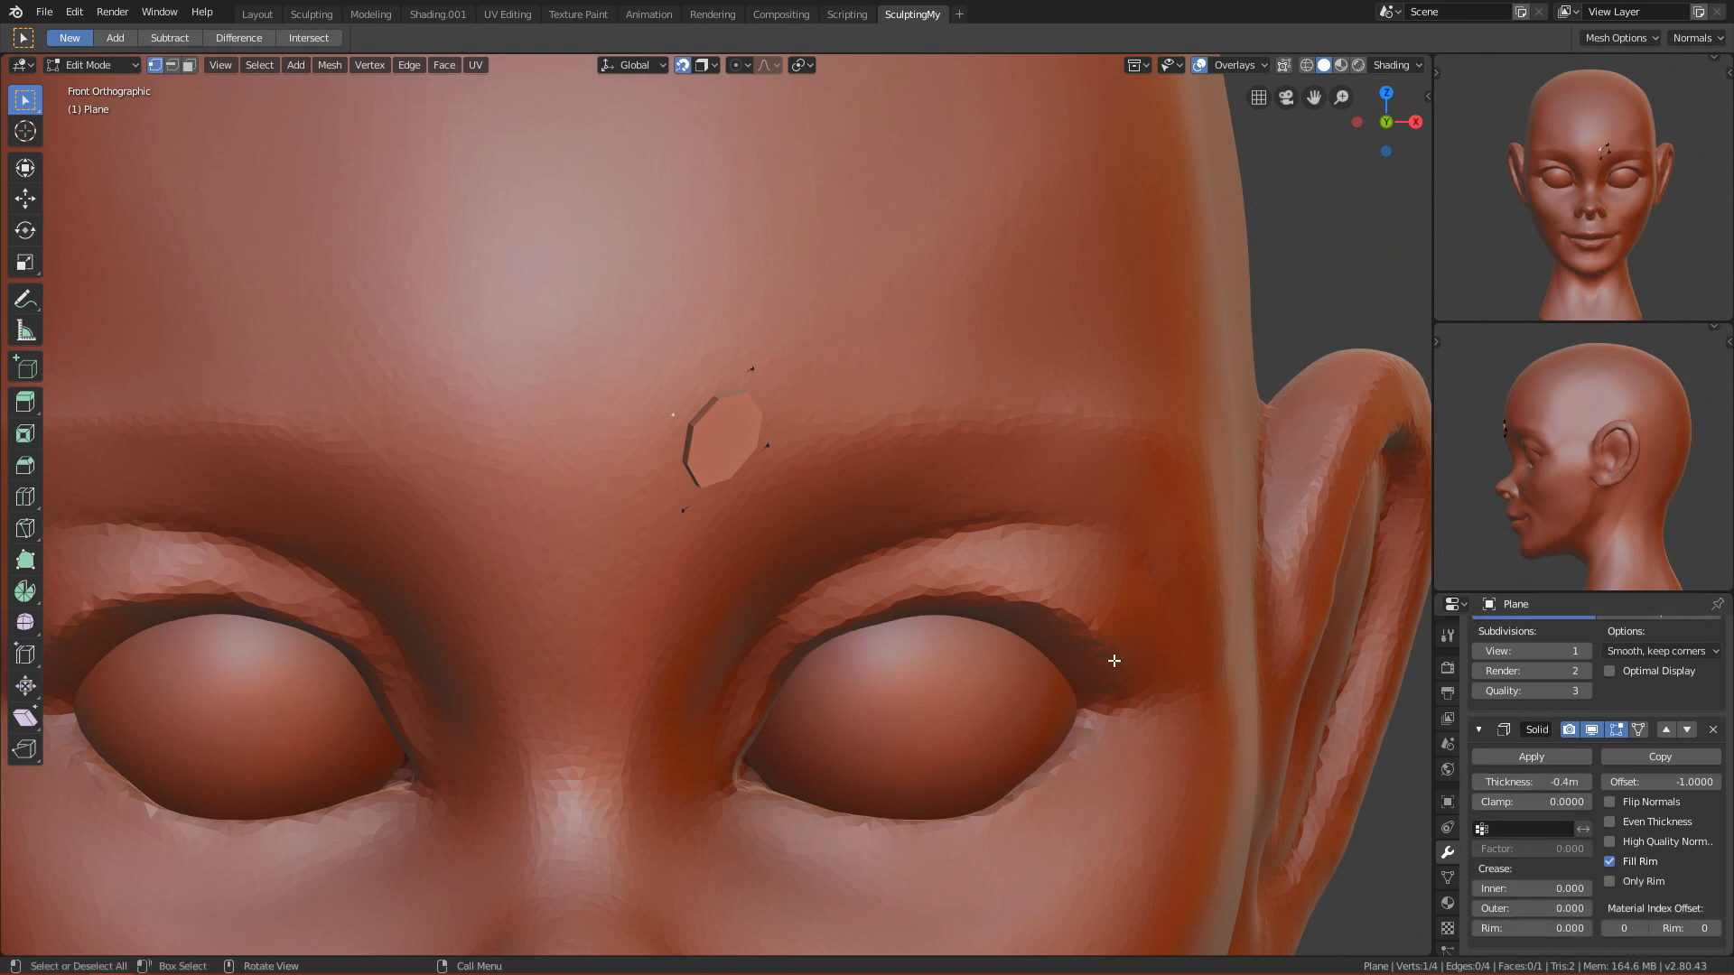
{"action": "scroll", "coordinate": [1114, 661], "scroll_direction": "up", "scroll_amount": 1}
{"action": "left_click_drag", "start_coordinate": [1559, 780], "coordinate": [1567, 780]}
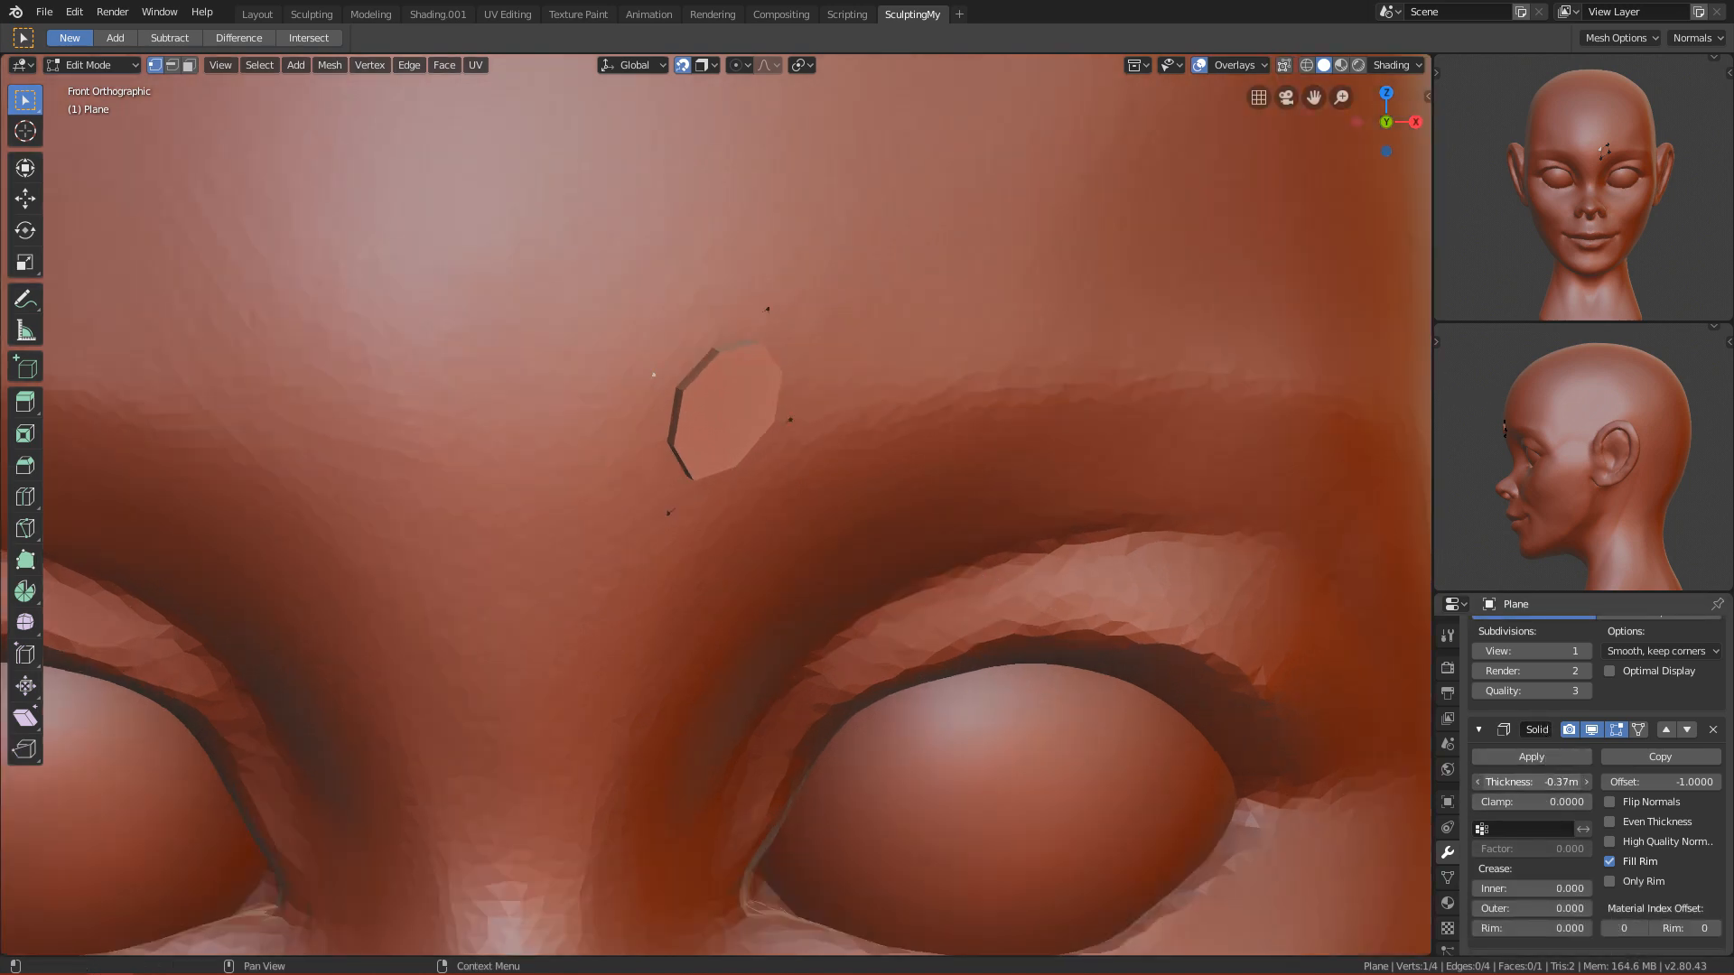
{"action": "scroll", "coordinate": [844, 503], "scroll_direction": "down", "scroll_amount": 3}
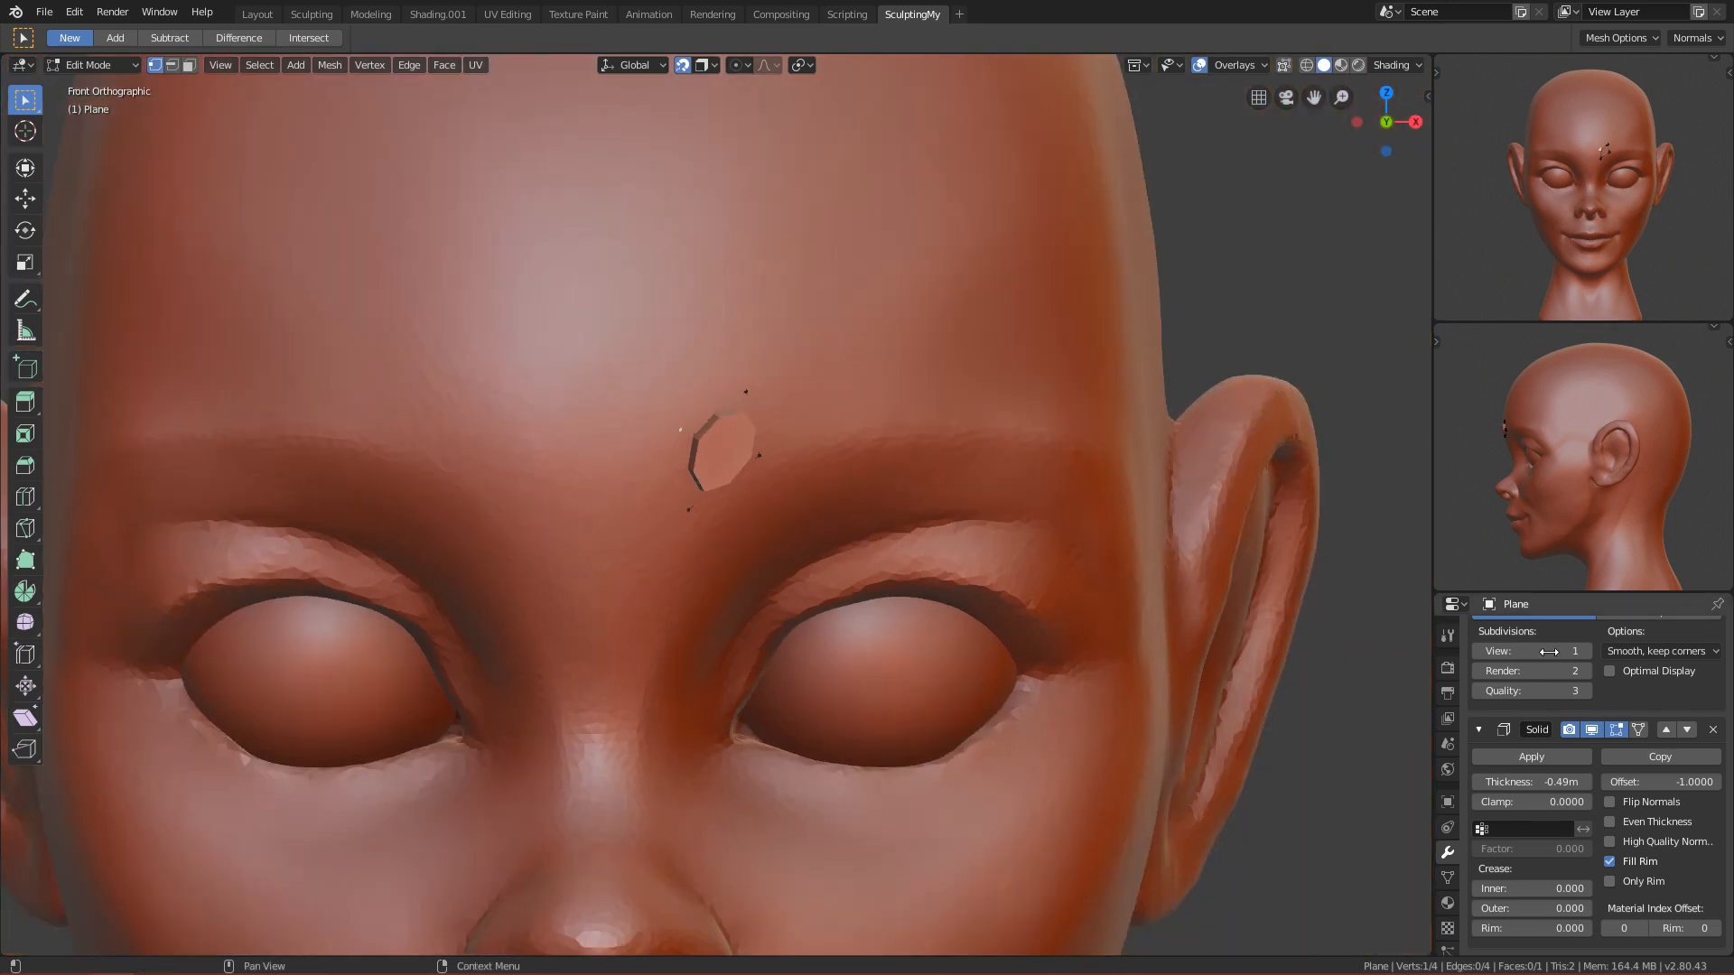
{"action": "scroll", "coordinate": [1544, 695], "scroll_direction": "up", "scroll_amount": 2}
{"action": "scroll", "coordinate": [1543, 695], "scroll_direction": "up", "scroll_amount": 1}
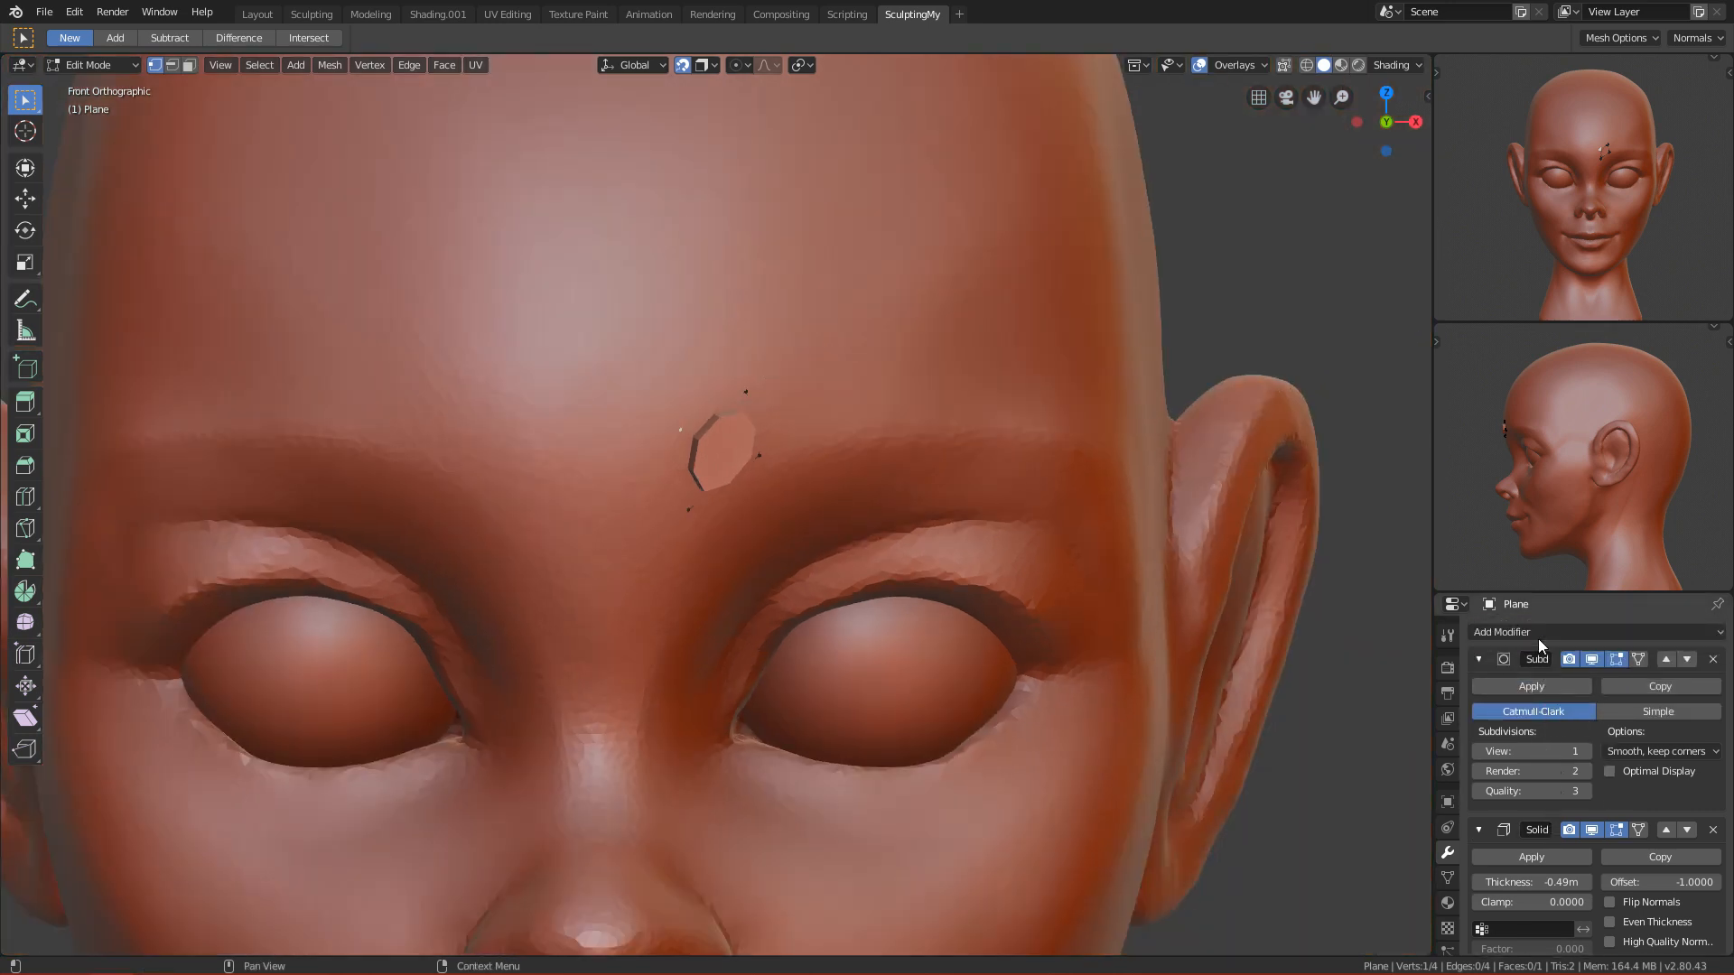
Step: Set the first Subdivision Surface's viewport level to 2 and add a second Subdivision Surface with viewport level 2 below Solidify
{"action": "left_click", "coordinate": [1585, 752]}
{"action": "left_click", "coordinate": [1557, 631]}
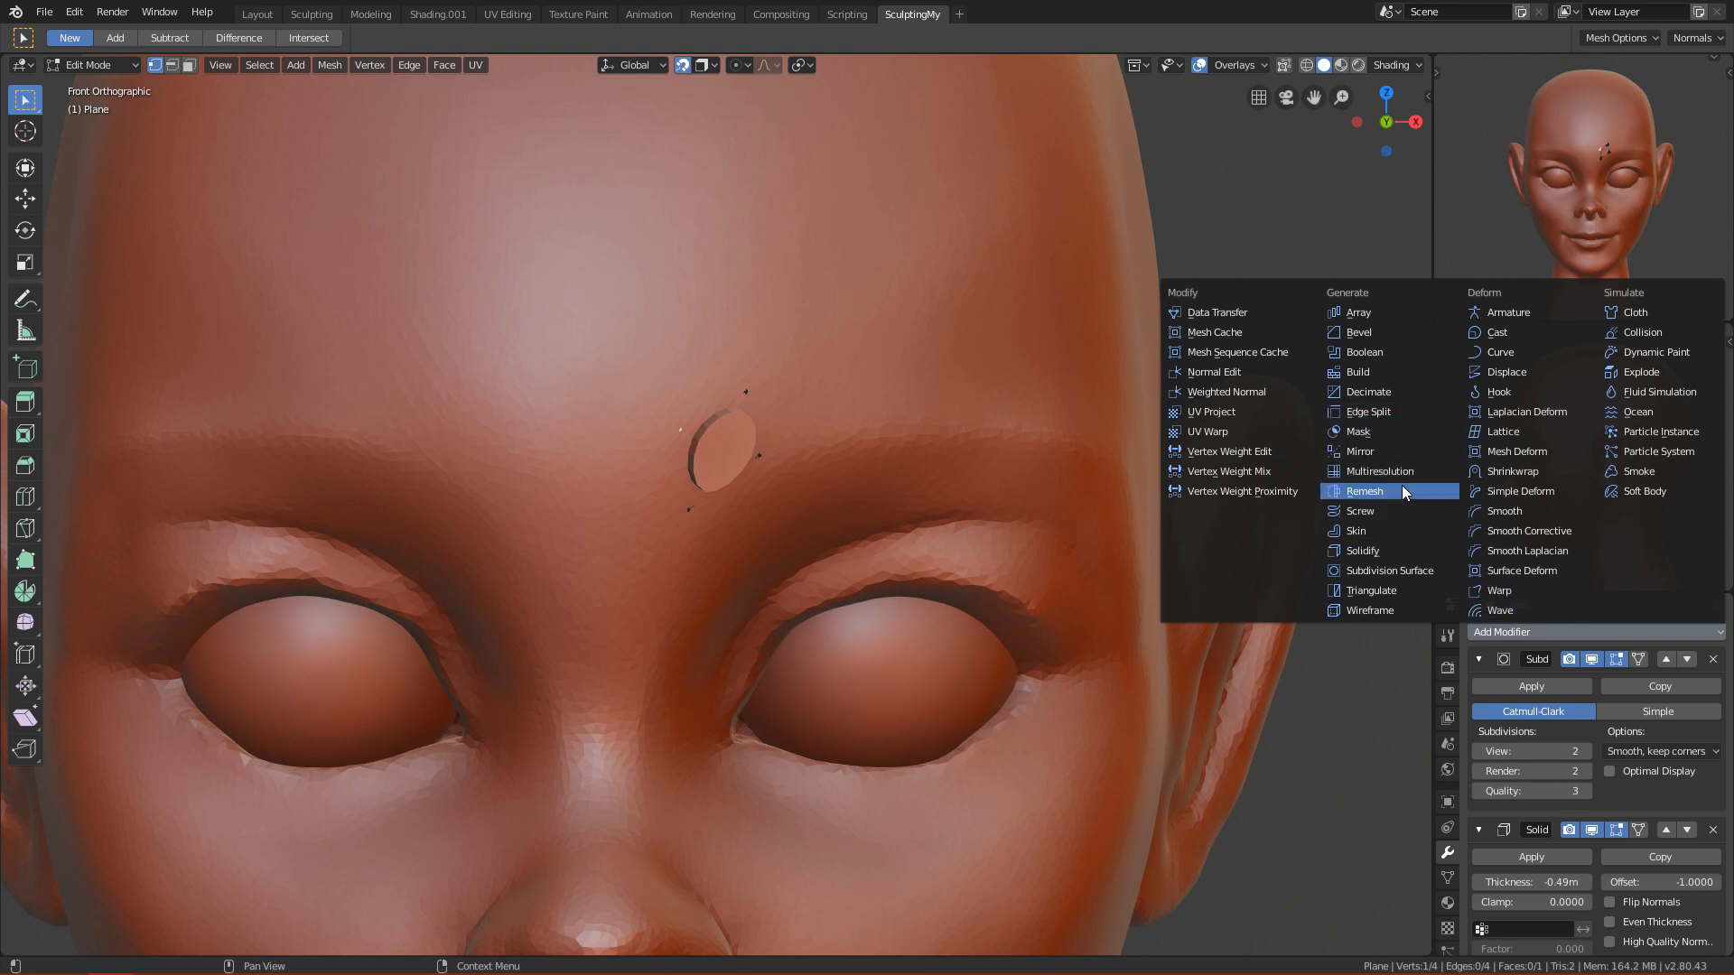
{"action": "left_click", "coordinate": [1390, 570]}
{"action": "scroll", "coordinate": [1497, 716], "scroll_direction": "down", "scroll_amount": 1}
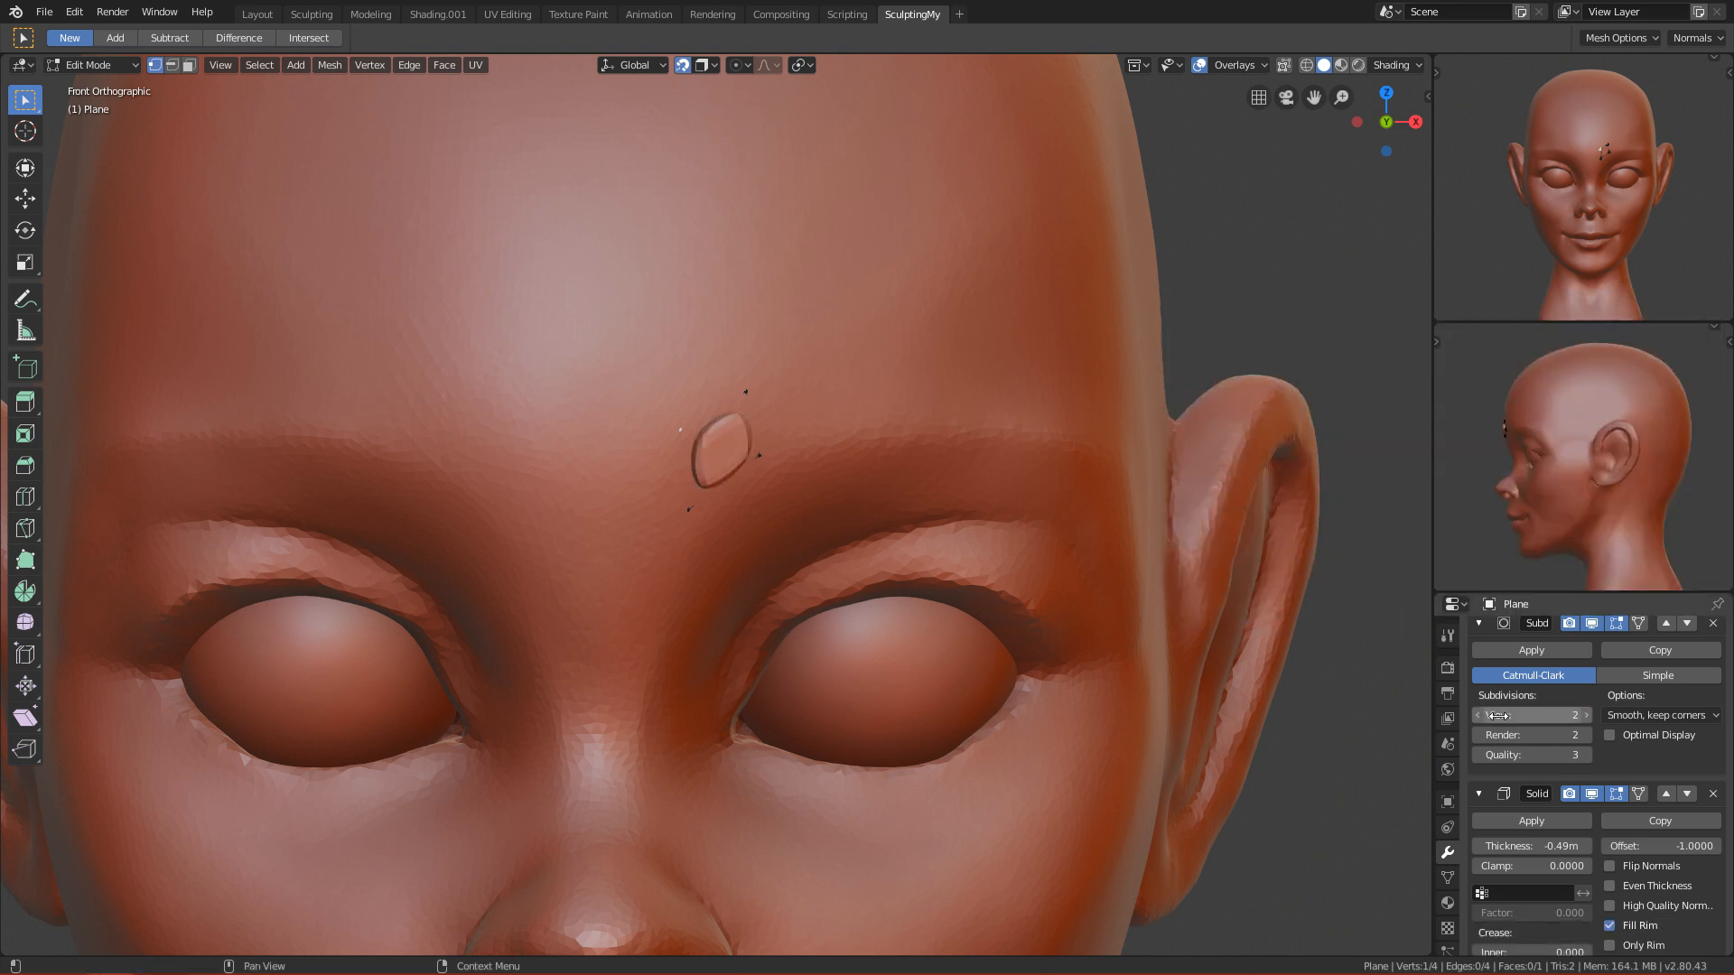
{"action": "scroll", "coordinate": [1553, 786], "scroll_direction": "down", "scroll_amount": 4}
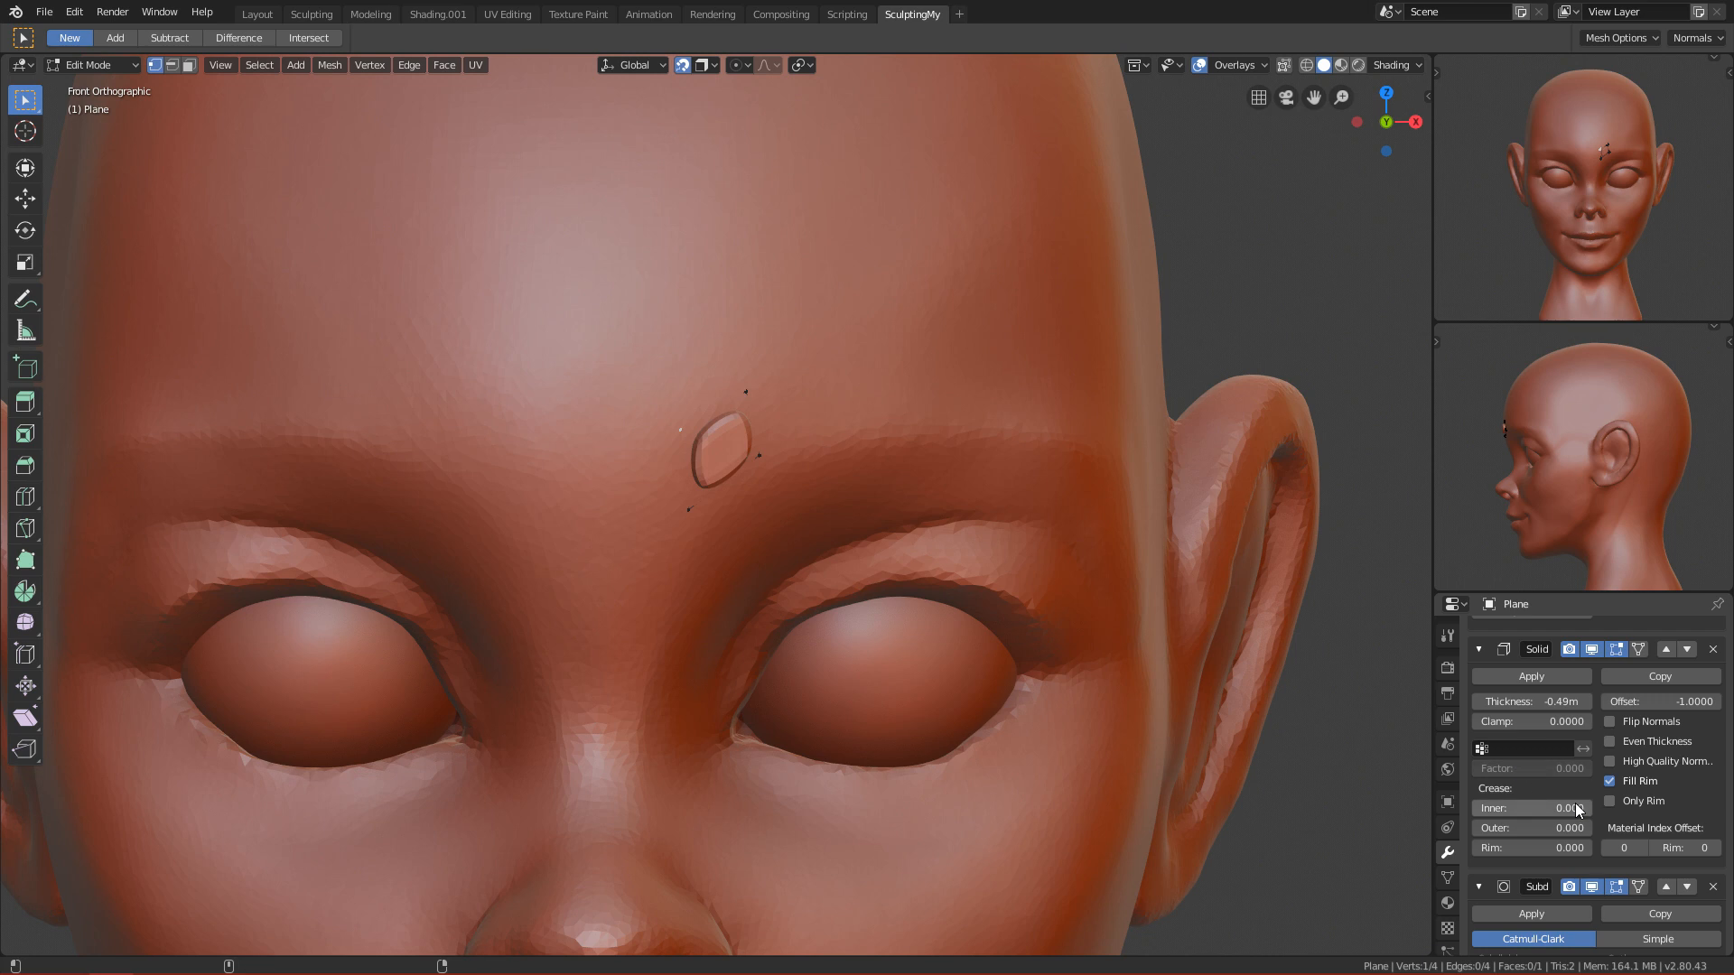
{"action": "scroll", "coordinate": [1565, 800], "scroll_direction": "down", "scroll_amount": 2}
{"action": "scroll", "coordinate": [860, 522], "scroll_direction": "up", "scroll_amount": 6}
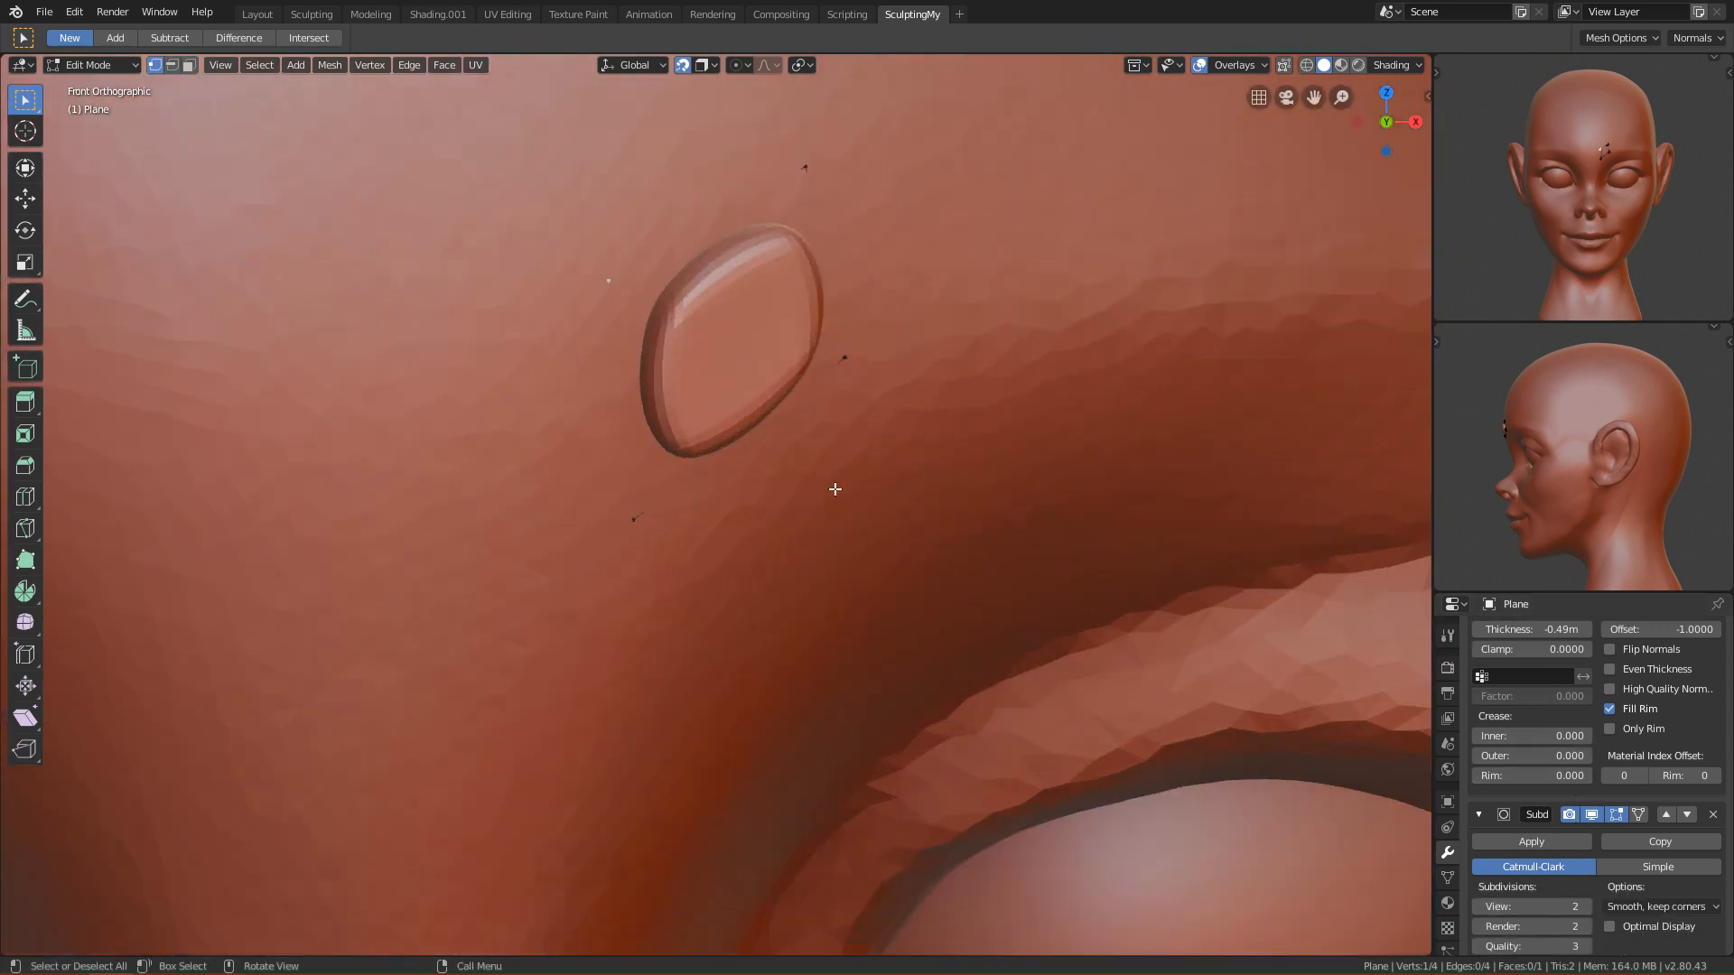
{"action": "scroll", "coordinate": [676, 308], "scroll_direction": "down", "scroll_amount": 5}
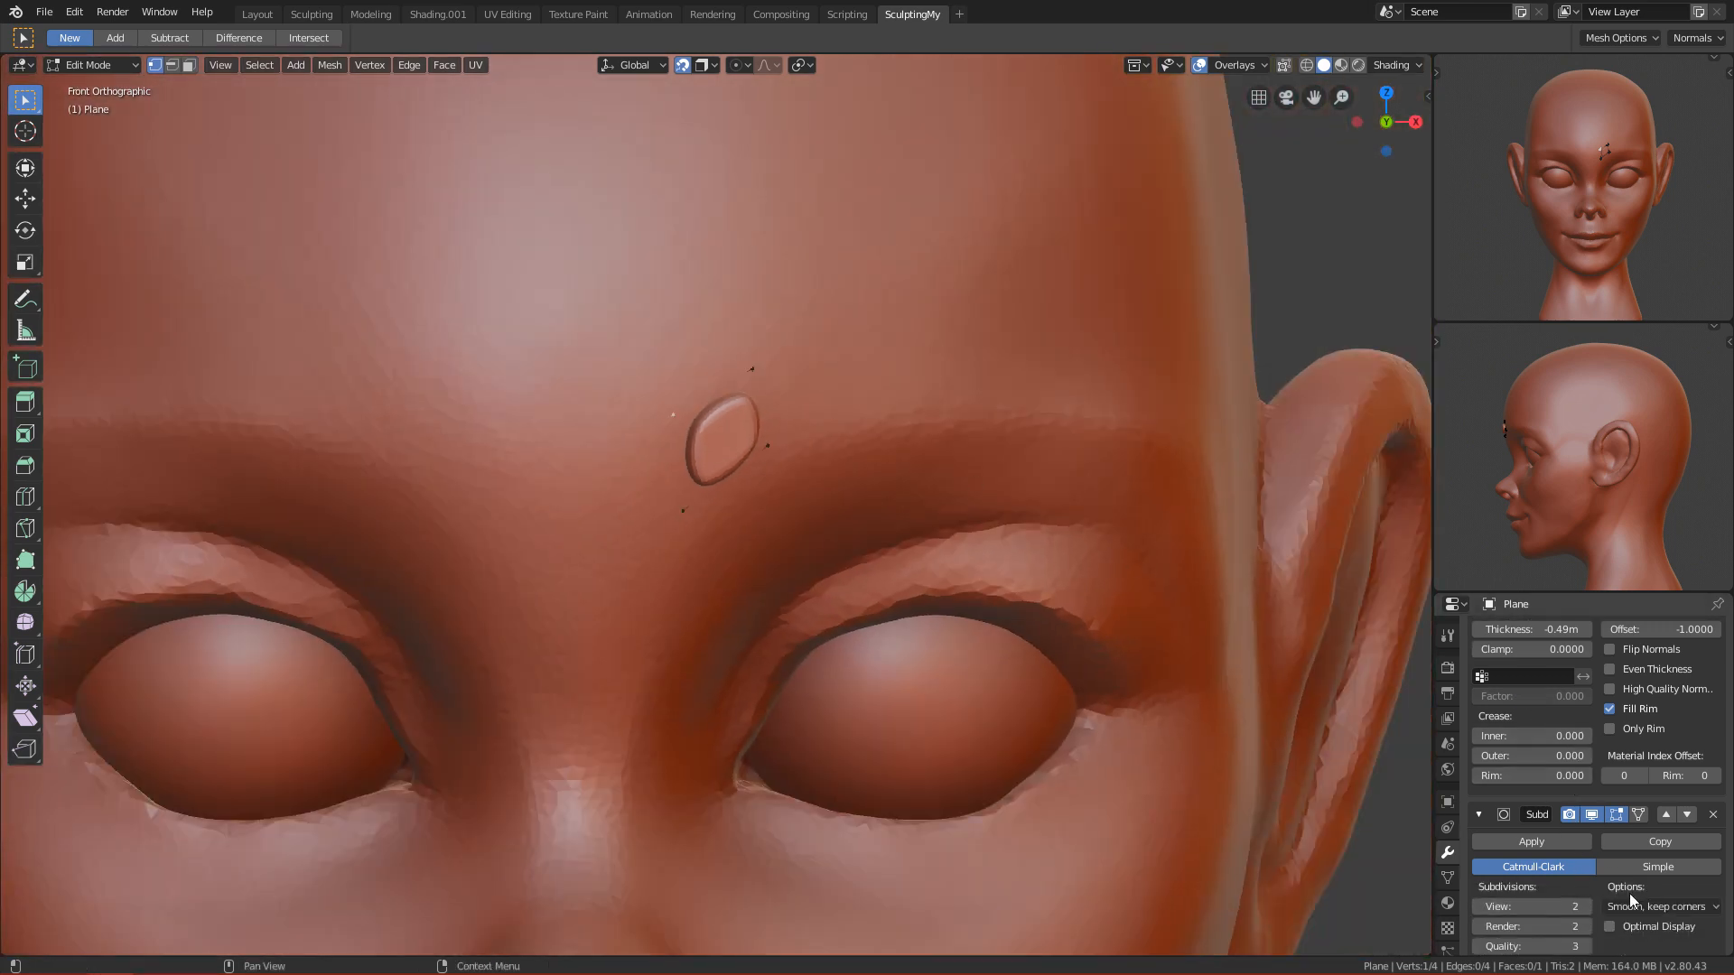
{"action": "scroll", "coordinate": [1579, 839], "scroll_direction": "up", "scroll_amount": 4}
{"action": "scroll", "coordinate": [1564, 689], "scroll_direction": "up", "scroll_amount": 2}
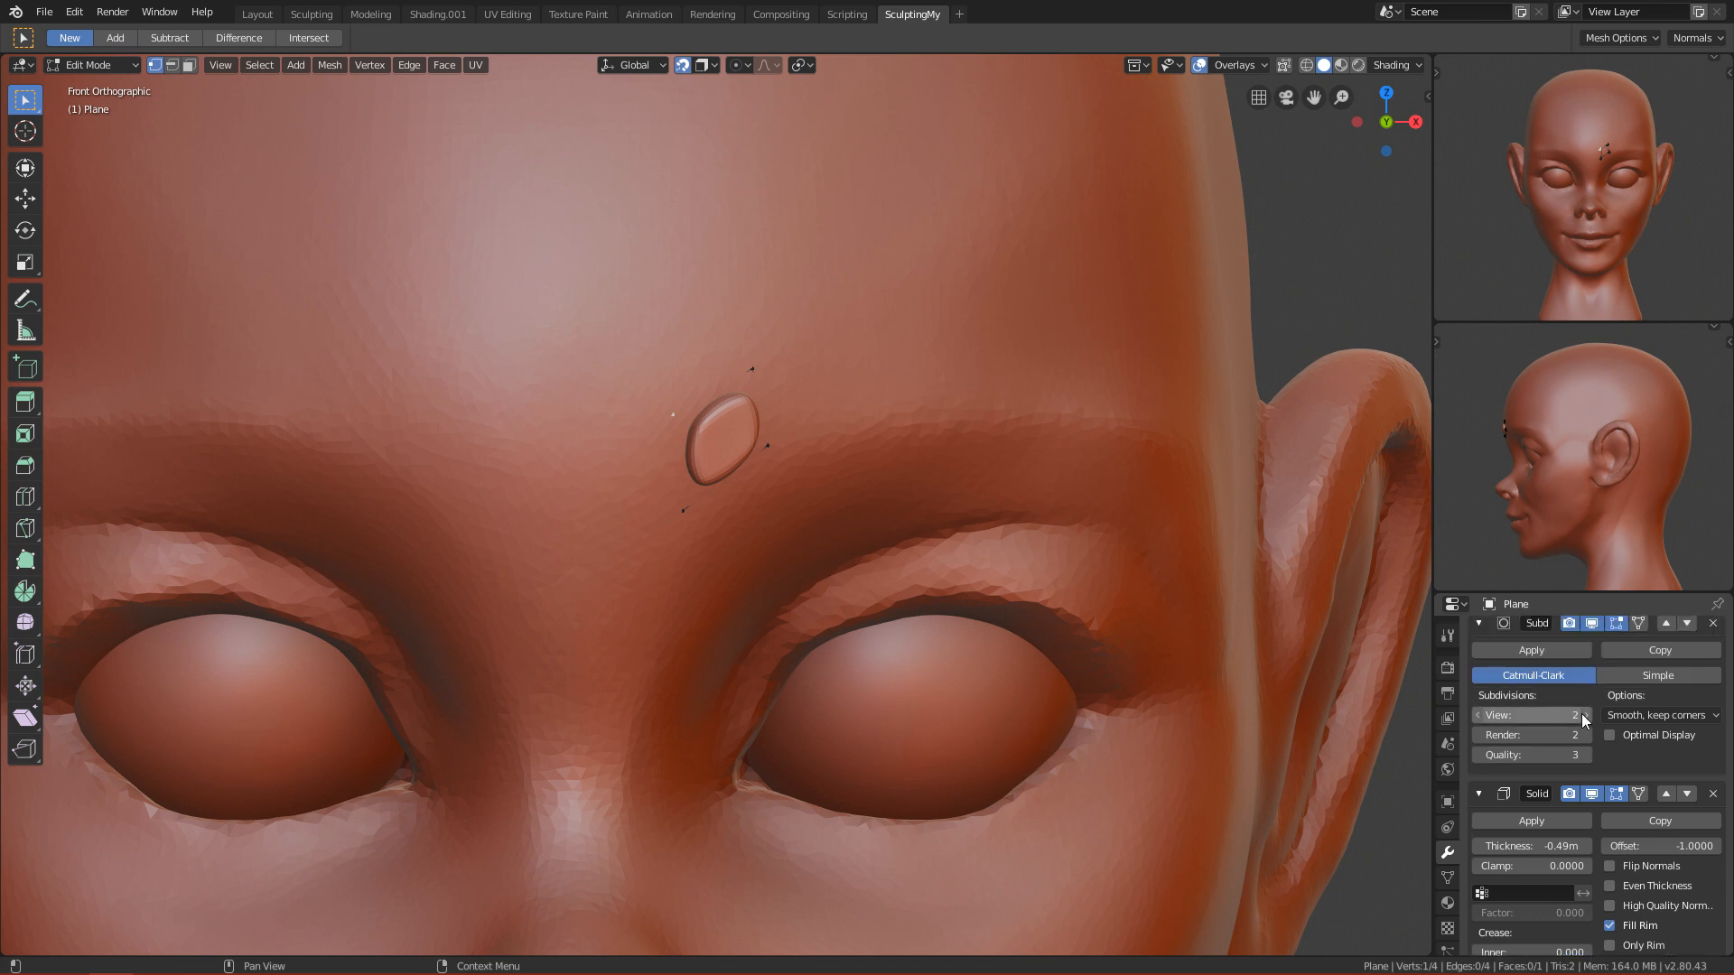
{"action": "scroll", "coordinate": [1542, 857], "scroll_direction": "down", "scroll_amount": 2}
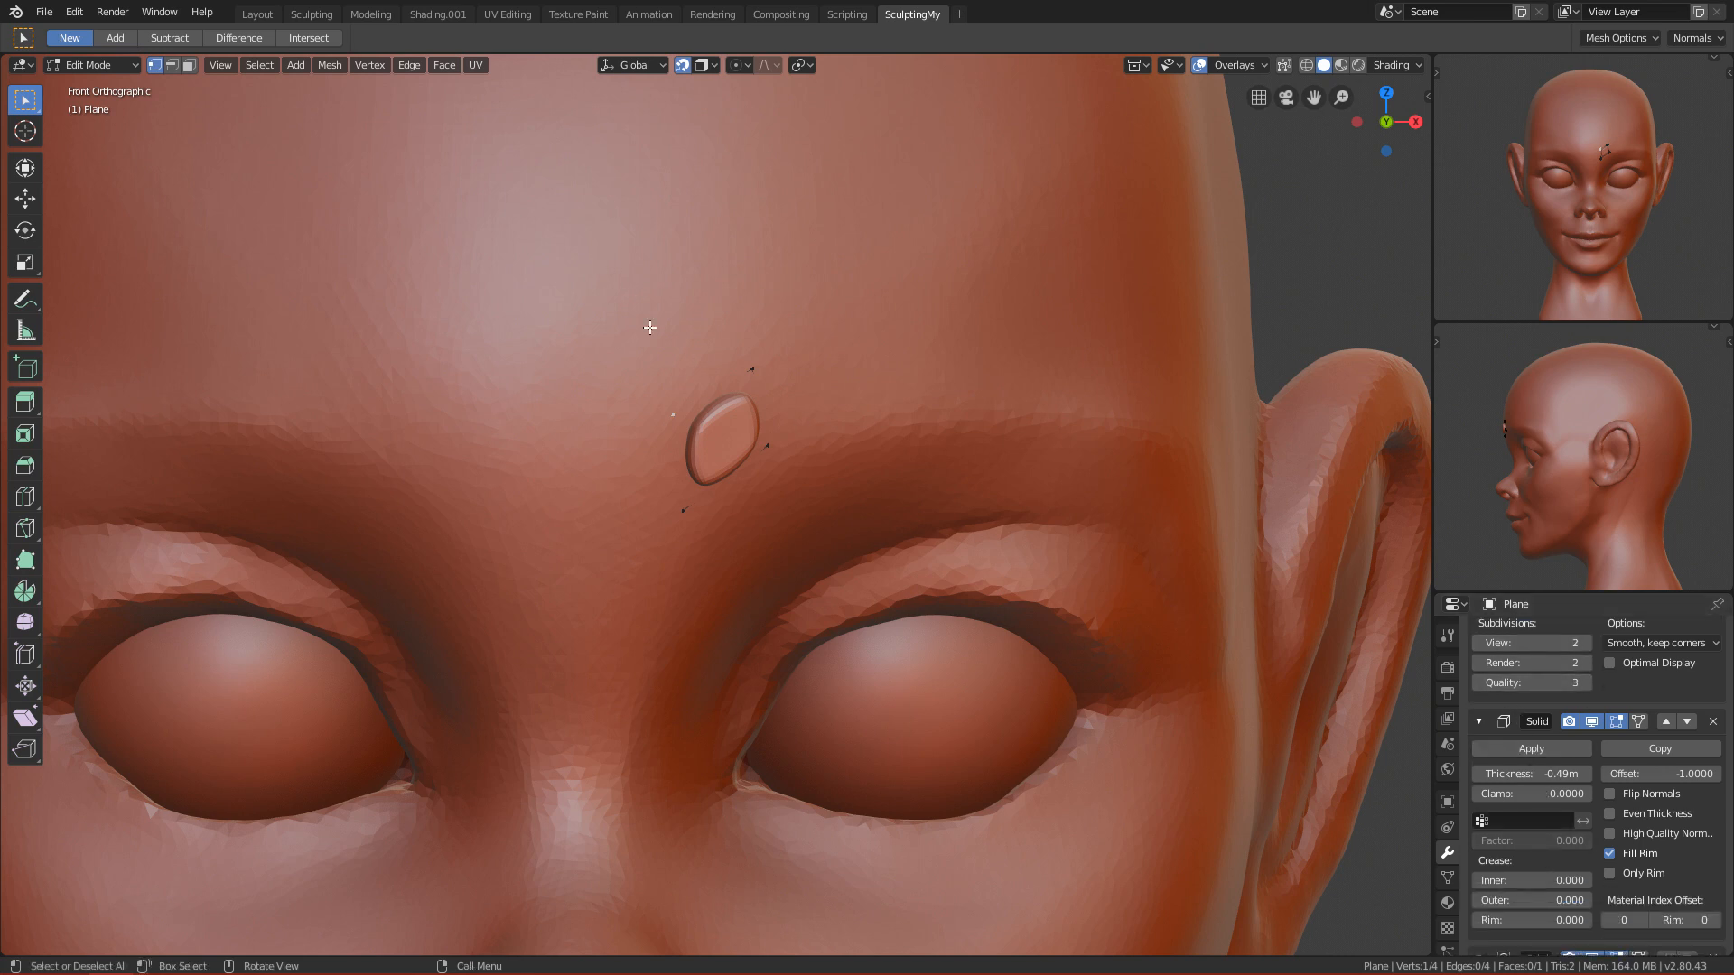
Step: Extrude the outer edge of the small brow patch outward and slightly upward over the eye
{"action": "scroll", "coordinate": [718, 441], "scroll_direction": "up", "scroll_amount": 4}
{"action": "middle_click_drag", "start_coordinate": [718, 440], "coordinate": [691, 458], "text": "shift"}
{"action": "left_click_drag", "start_coordinate": [704, 285], "coordinate": [784, 487]}
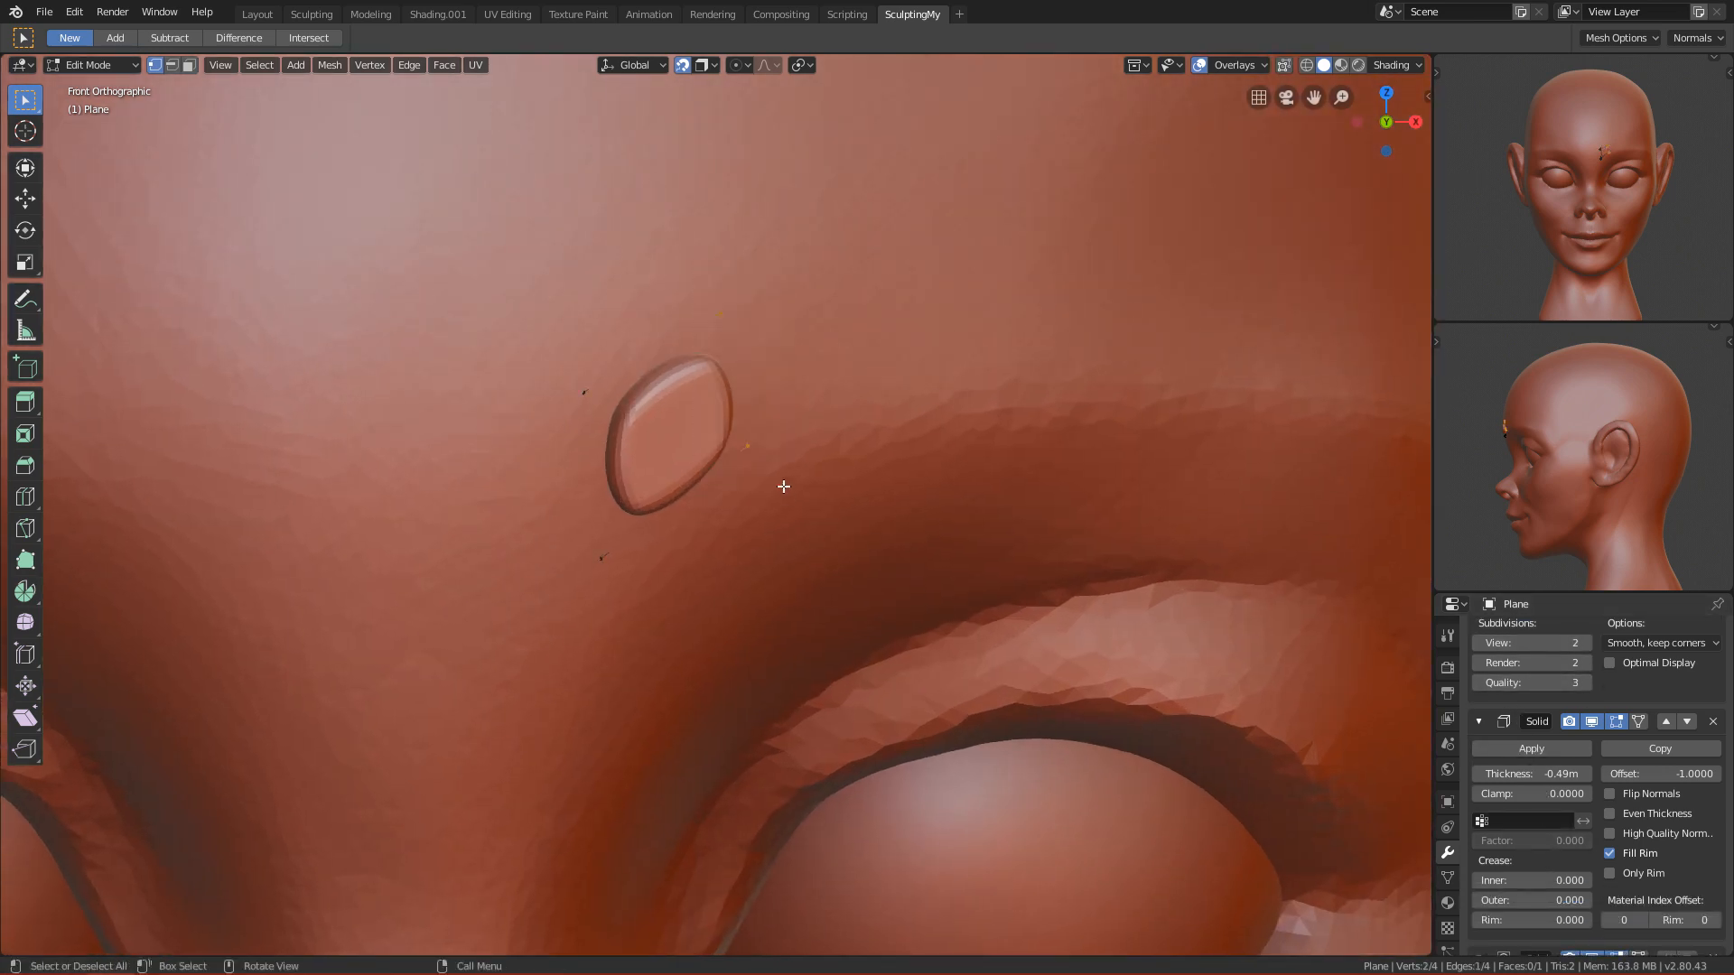
{"action": "middle_click_drag", "start_coordinate": [786, 433], "coordinate": [678, 519], "text": "shift"}
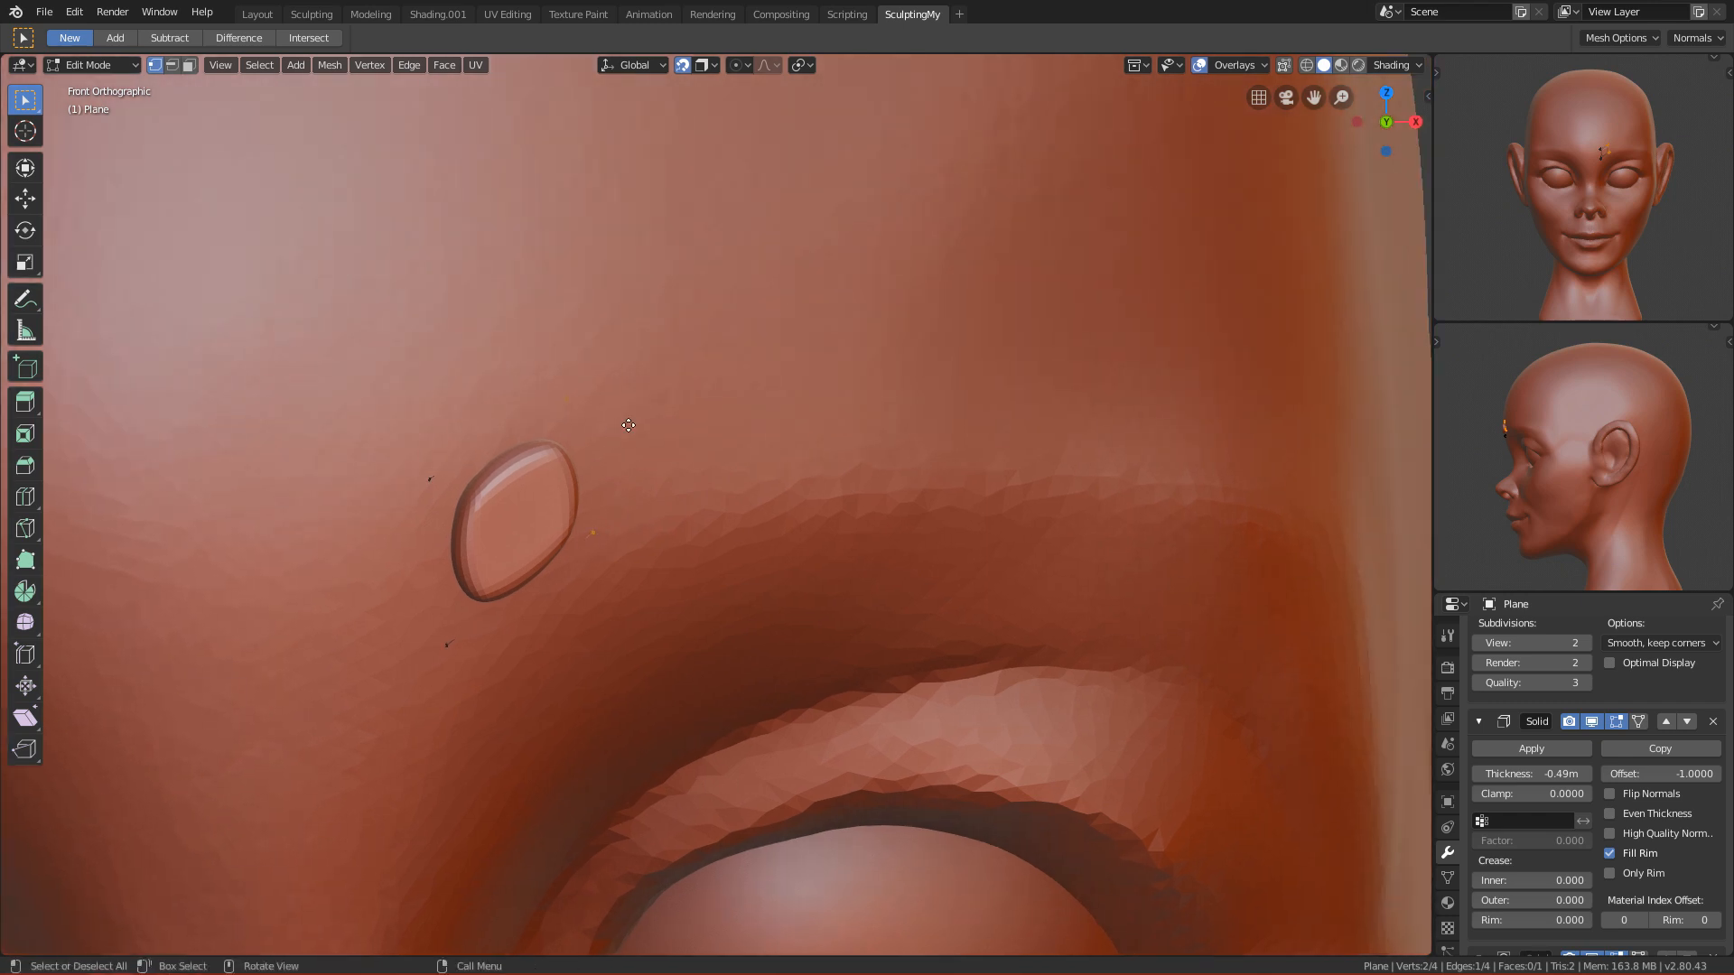
{"action": "key", "text": "e"}
{"action": "left_click", "coordinate": [915, 425]}
{"action": "scroll", "coordinate": [916, 425], "scroll_direction": "down", "scroll_amount": 1}
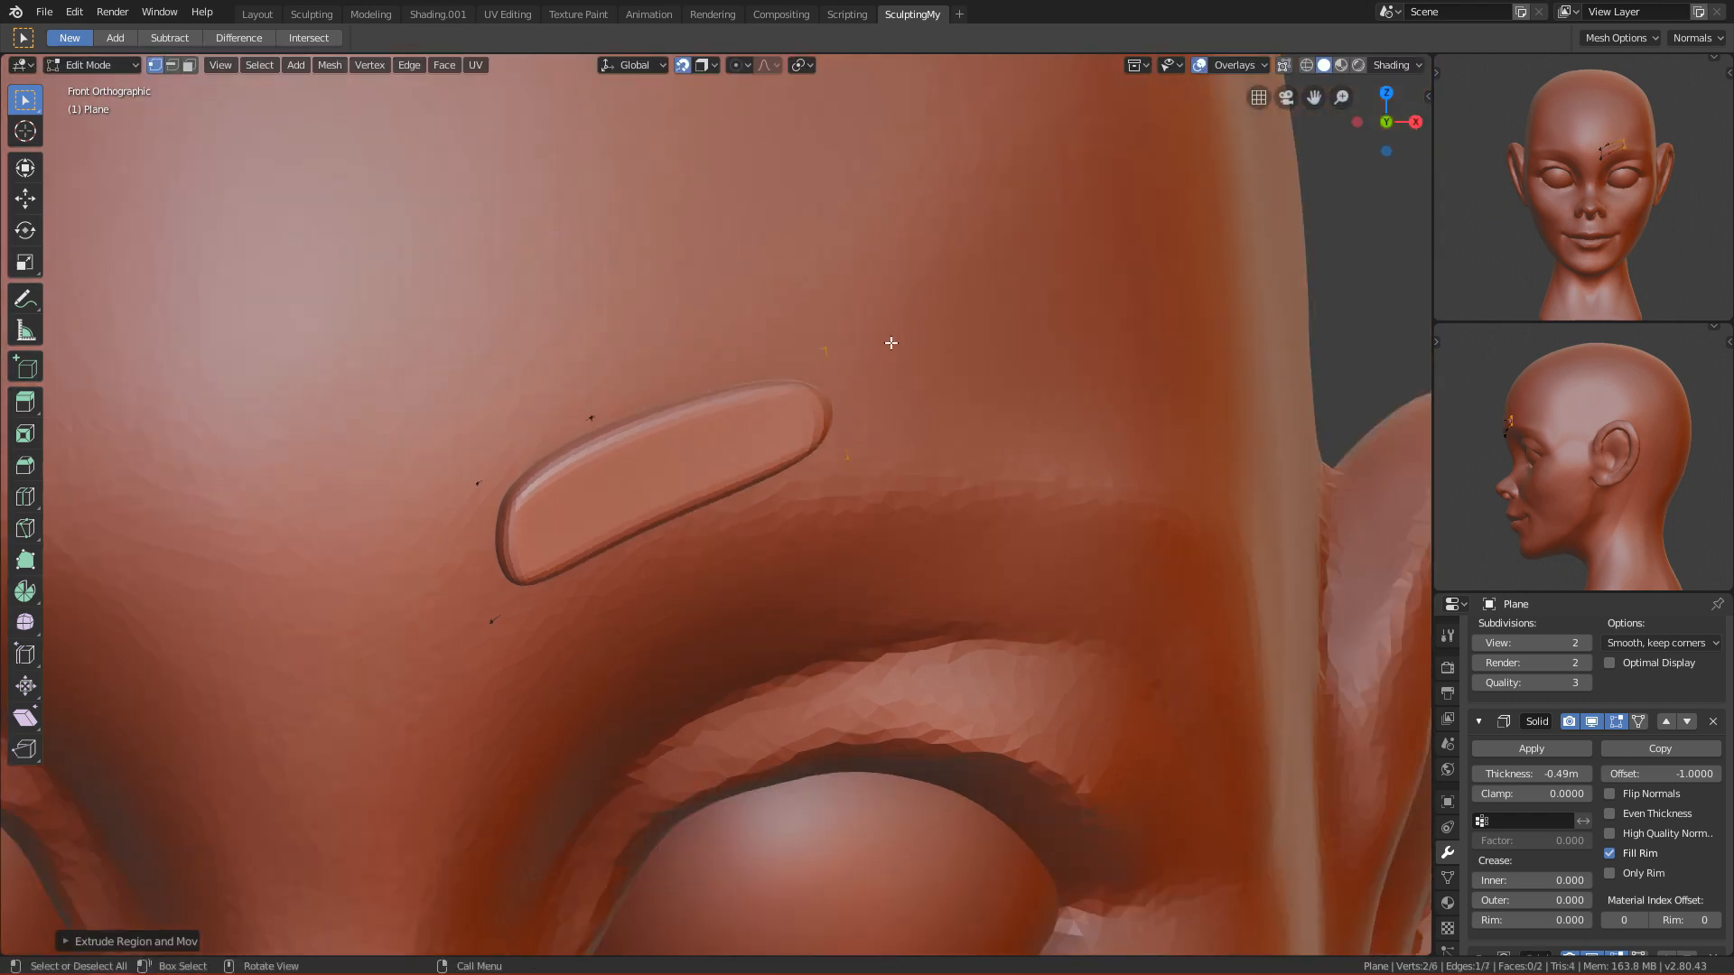
Step: Rotate the new outer edge to follow the brow line and scale it up to widen the strip
{"action": "key", "text": "r"}
{"action": "left_click", "coordinate": [853, 372]}
{"action": "key", "text": "s"}
{"action": "left_click", "coordinate": [908, 368]}
{"action": "scroll", "coordinate": [704, 376], "scroll_direction": "down", "scroll_amount": 4}
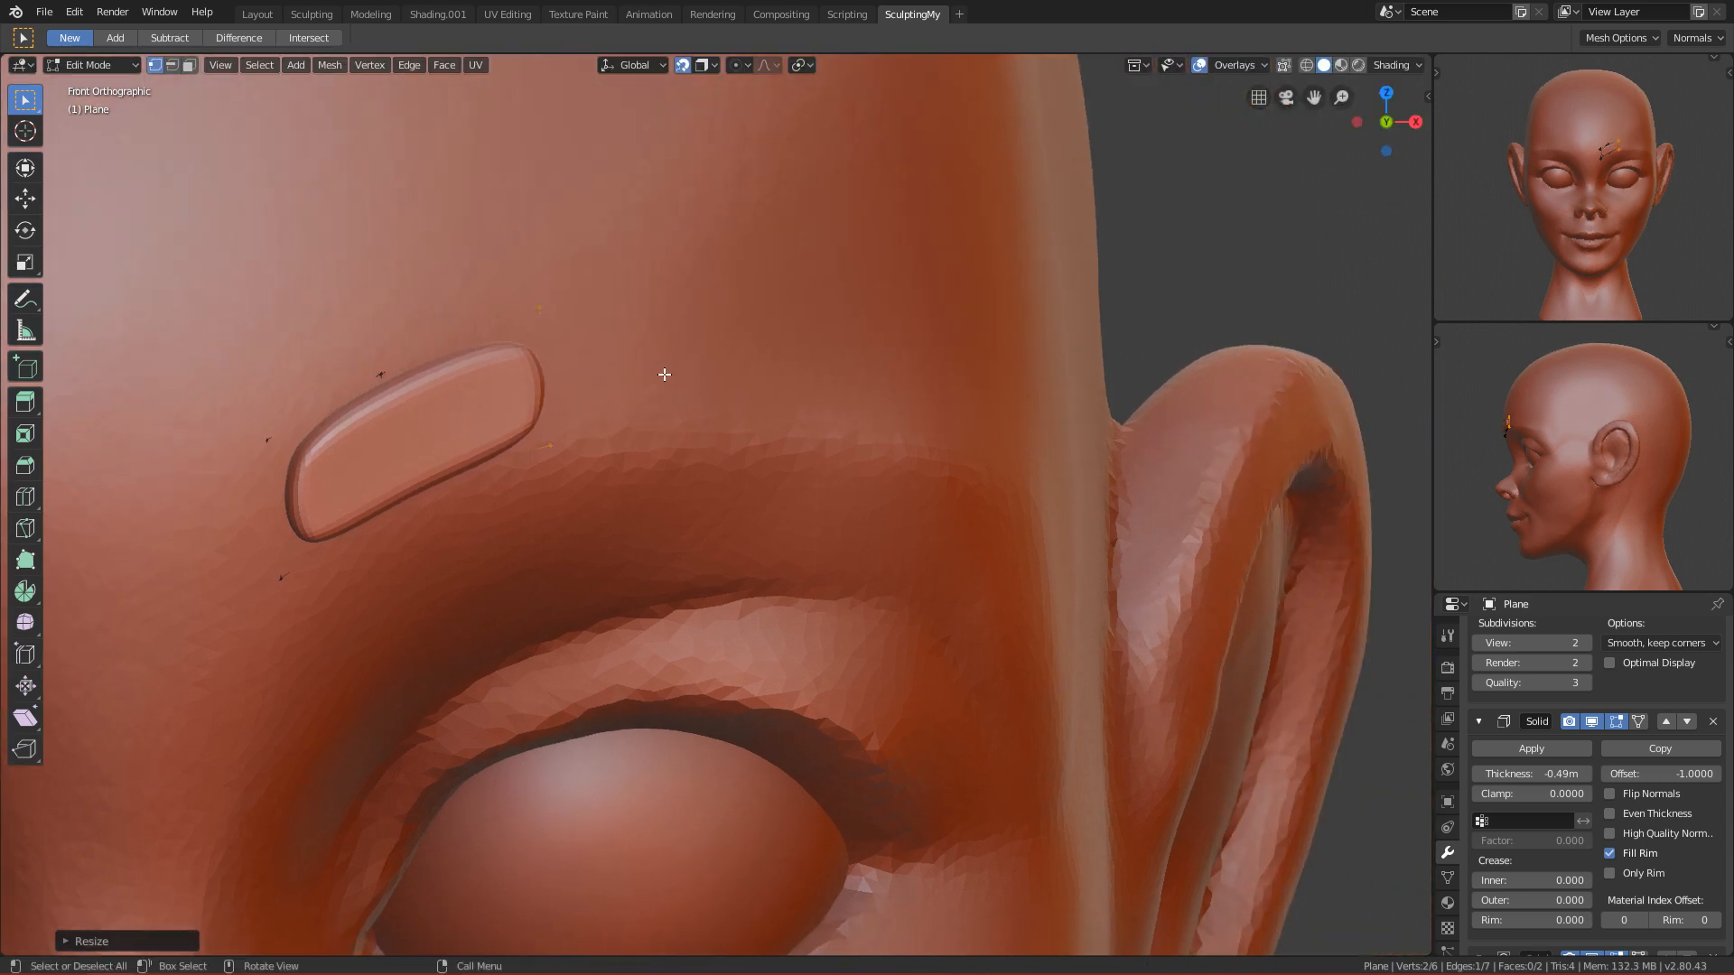
Step: Extrude the eyebrow strip's outer edge further toward the temple and rotate it to follow the arch
{"action": "scroll", "coordinate": [670, 431], "scroll_direction": "up", "scroll_amount": 2}
{"action": "key", "text": "e"}
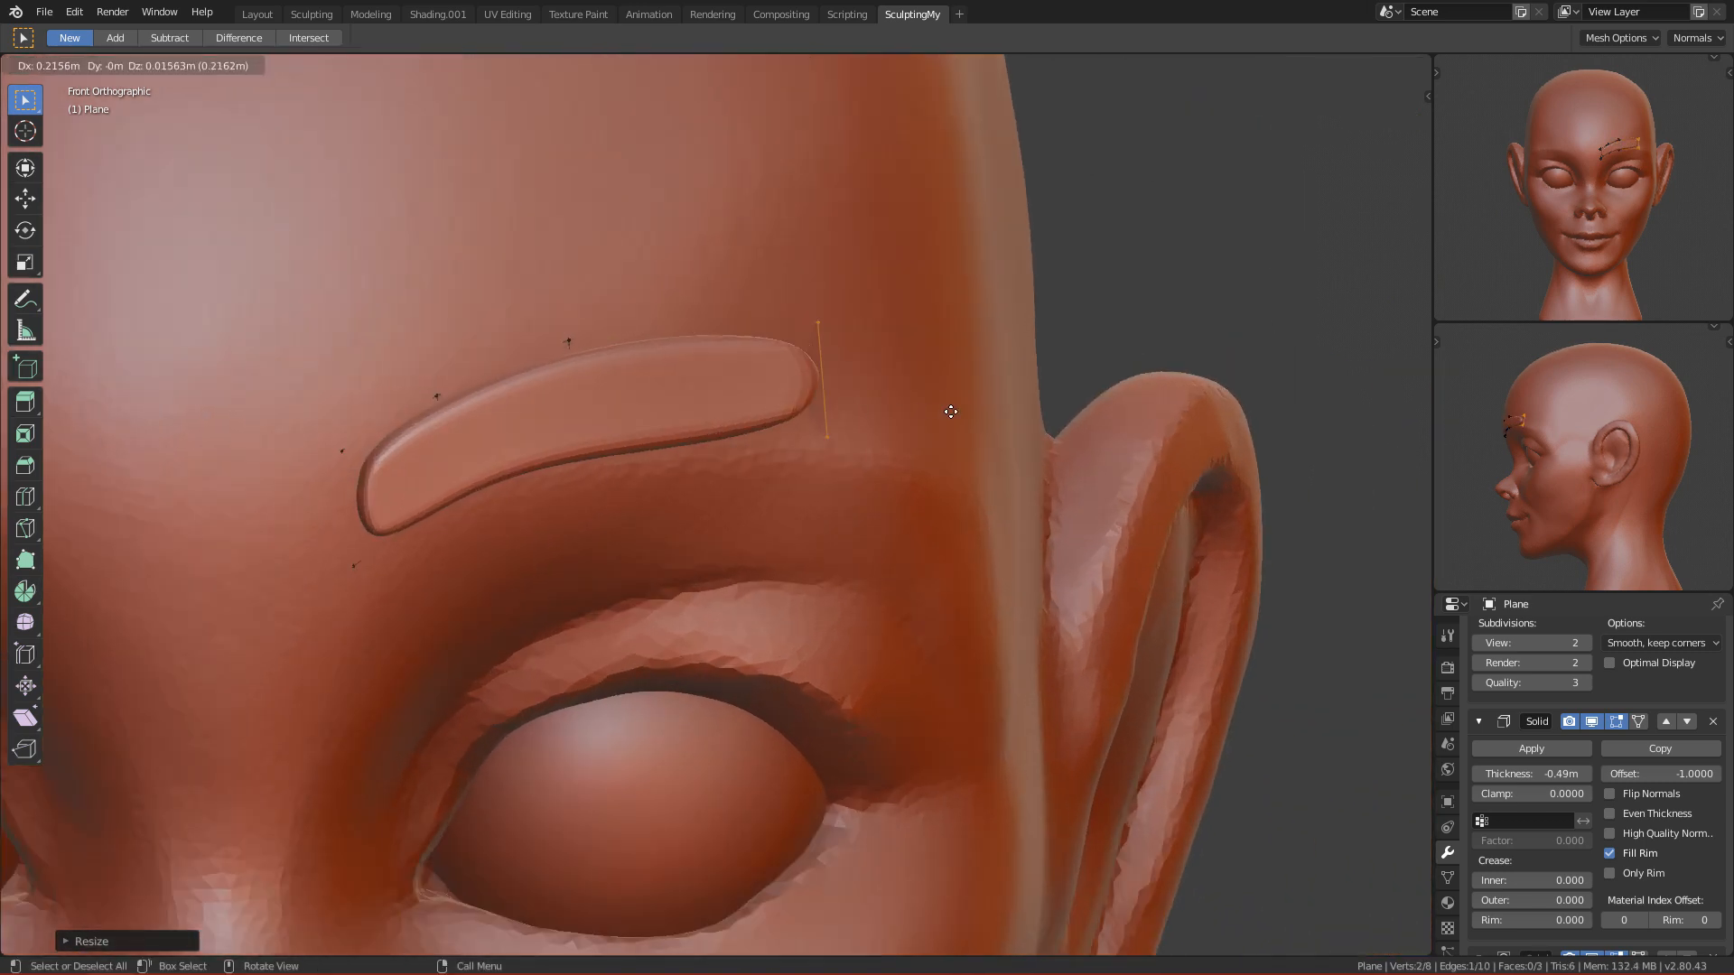
{"action": "left_click", "coordinate": [985, 419]}
{"action": "key", "text": "r"}
{"action": "left_click", "coordinate": [980, 379]}
{"action": "scroll", "coordinate": [968, 406], "scroll_direction": "down", "scroll_amount": 5}
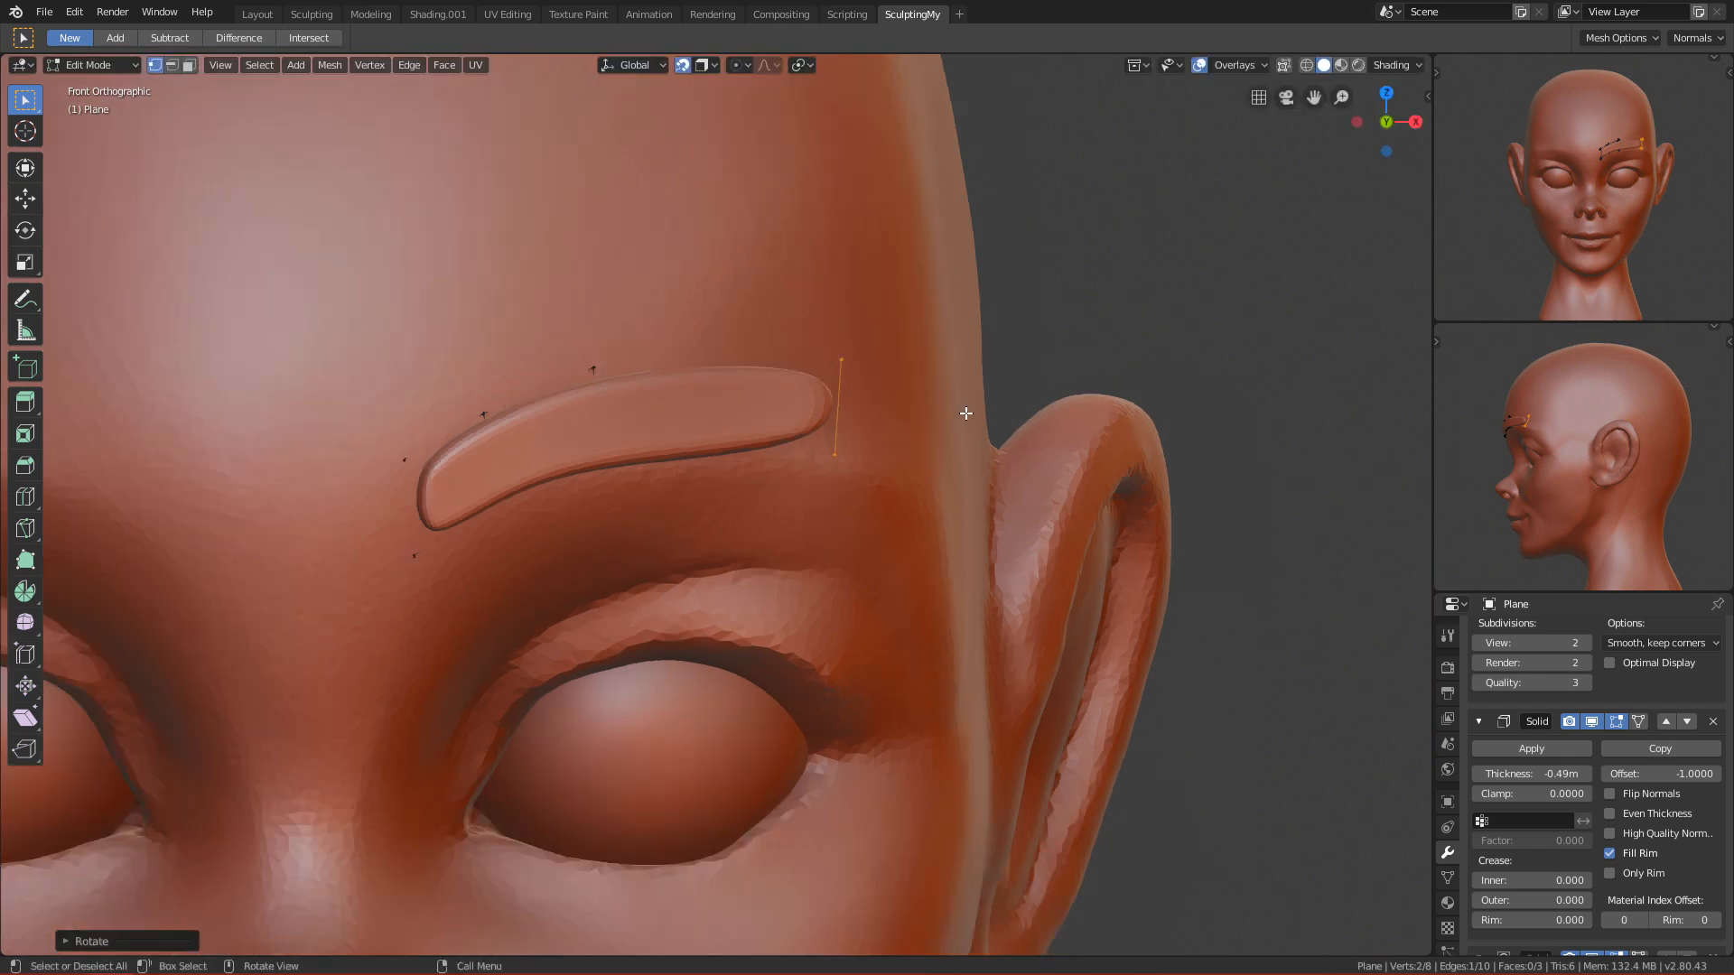
{"action": "scroll", "coordinate": [849, 465], "scroll_direction": "up", "scroll_amount": 3}
Step: Extrude a tail segment from the eyebrow's outer end, then move and rotate it down around the side of the forehead
{"action": "middle_click_drag", "start_coordinate": [852, 464], "coordinate": [712, 495]}
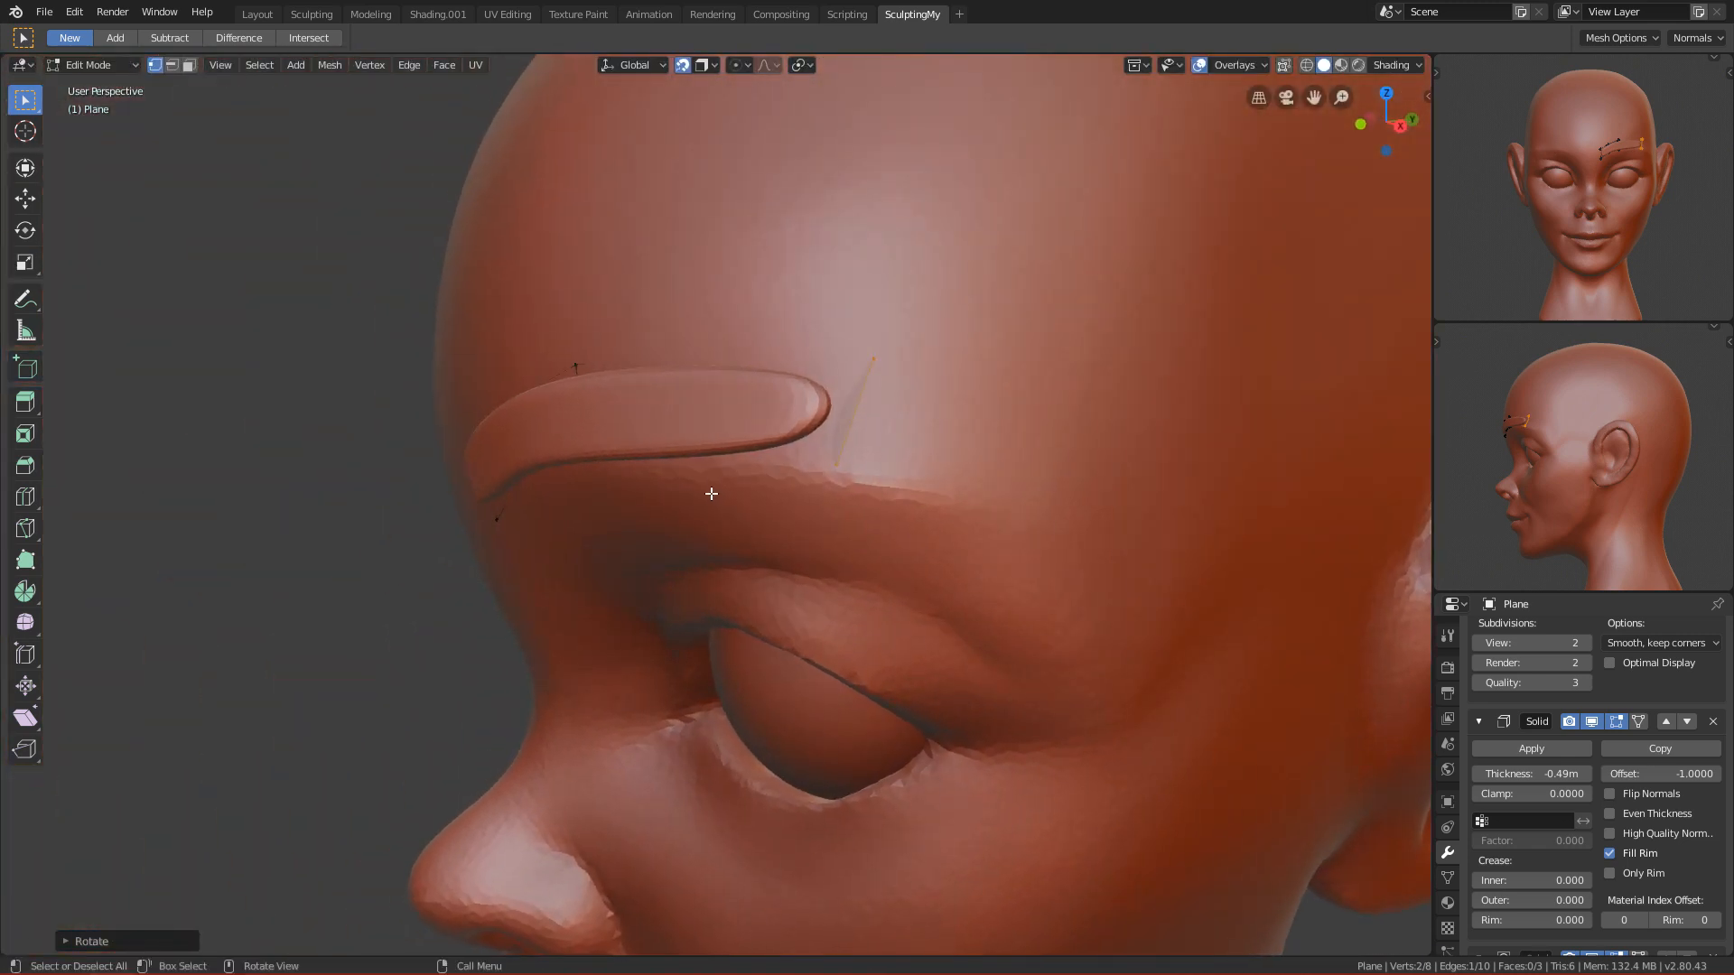
{"action": "scroll", "coordinate": [820, 438], "scroll_direction": "down", "scroll_amount": 3}
{"action": "key", "text": "KP_1"}
{"action": "scroll", "coordinate": [737, 446], "scroll_direction": "up", "scroll_amount": 1}
{"action": "key", "text": "e"}
{"action": "left_click", "coordinate": [873, 450]}
{"action": "middle_click_drag", "start_coordinate": [874, 449], "coordinate": [700, 462]}
{"action": "key", "text": "g"}
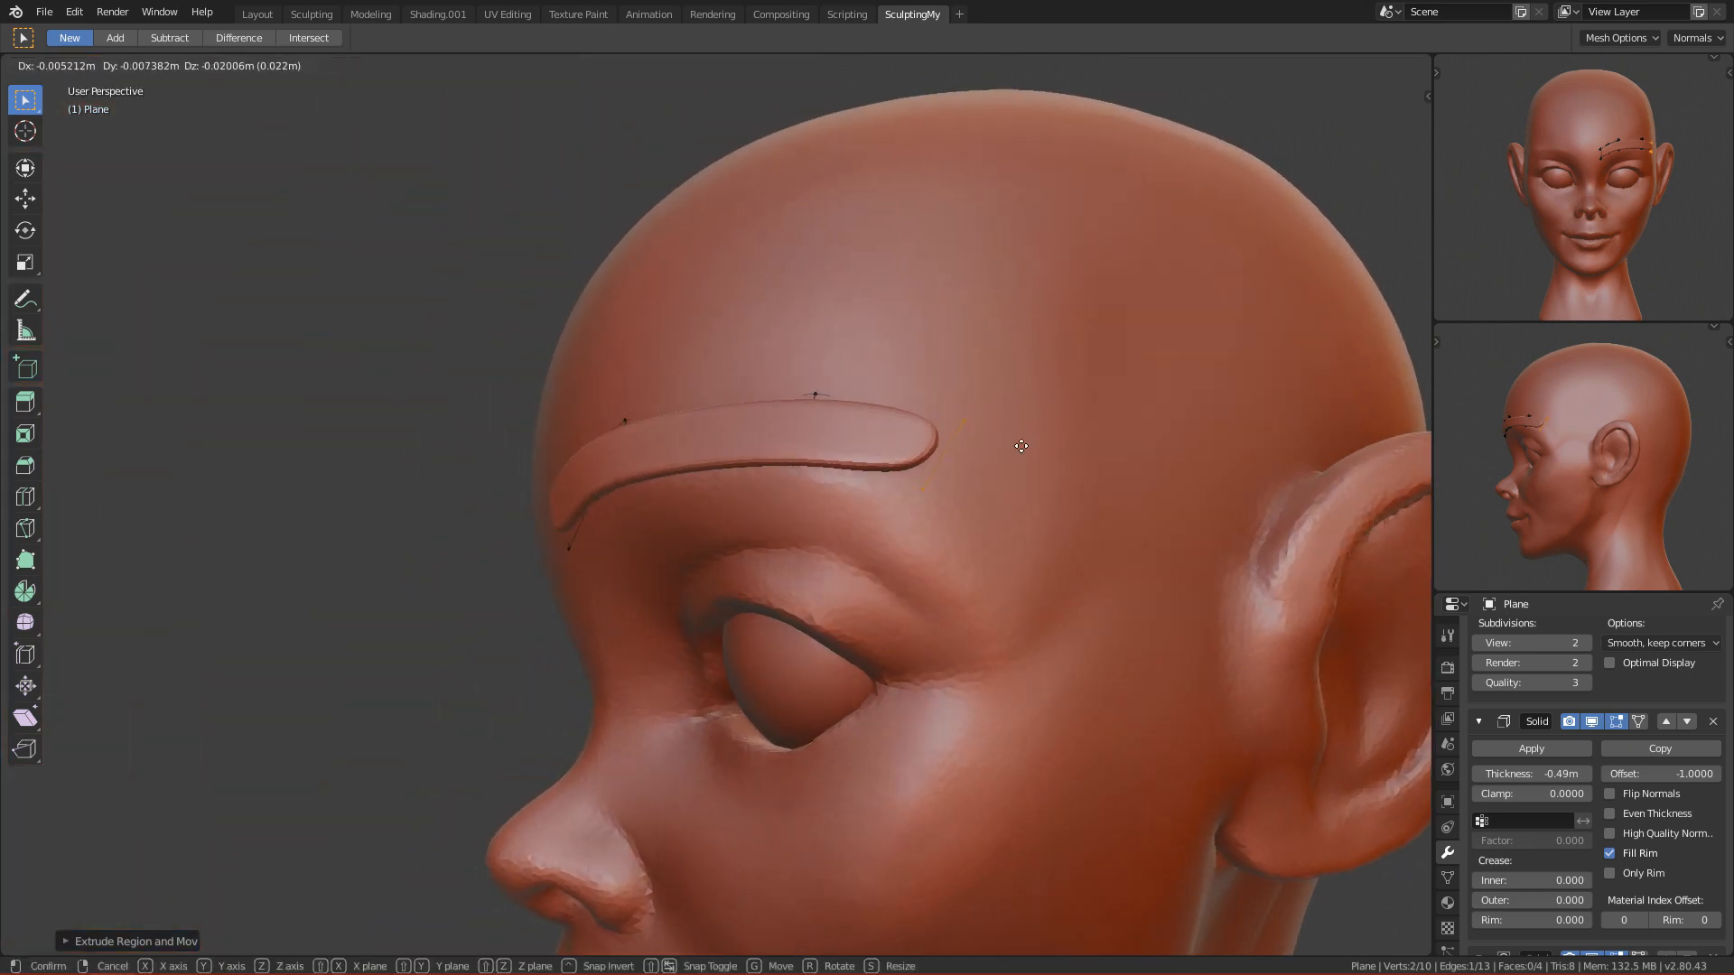
{"action": "left_click", "coordinate": [1022, 460]}
{"action": "key", "text": "r"}
{"action": "left_click", "coordinate": [1020, 445]}
{"action": "key", "text": "g"}
{"action": "left_click", "coordinate": [1014, 459]}
{"action": "key", "text": "KP_1"}
{"action": "scroll", "coordinate": [711, 444], "scroll_direction": "up", "scroll_amount": 1}
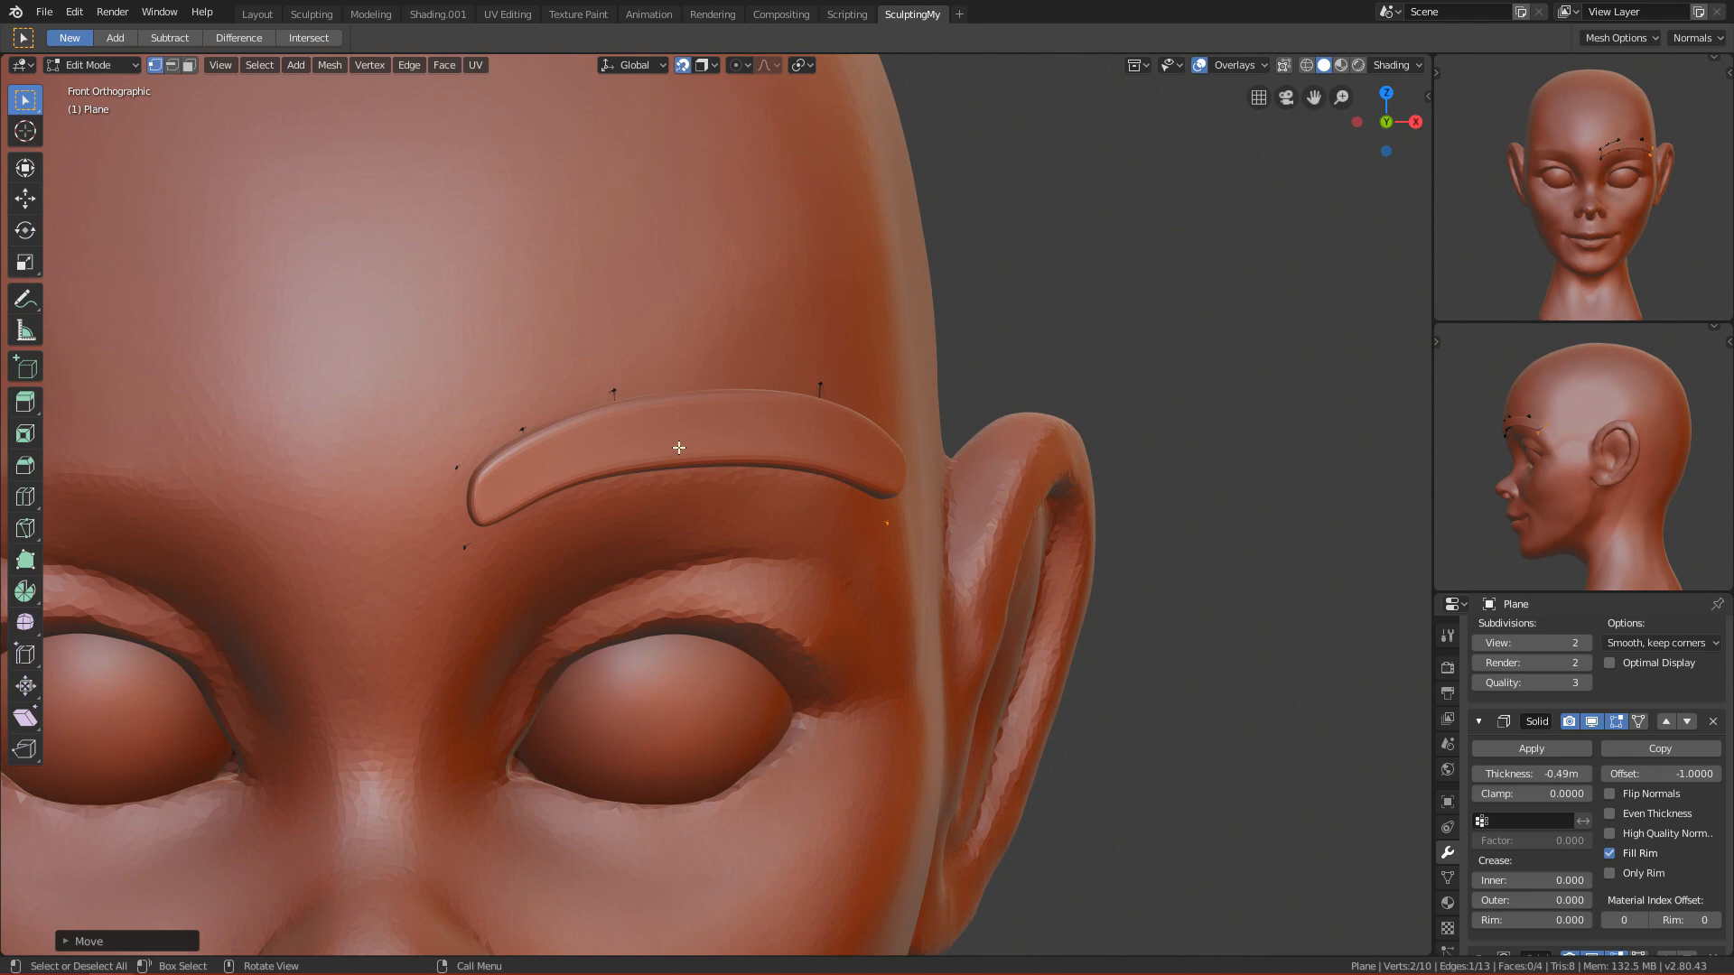
Step: Move the upper vertex at the eyebrow's inner end toward the middle of the forehead
{"action": "middle_click_drag", "start_coordinate": [488, 536], "coordinate": [526, 464], "text": "shift"}
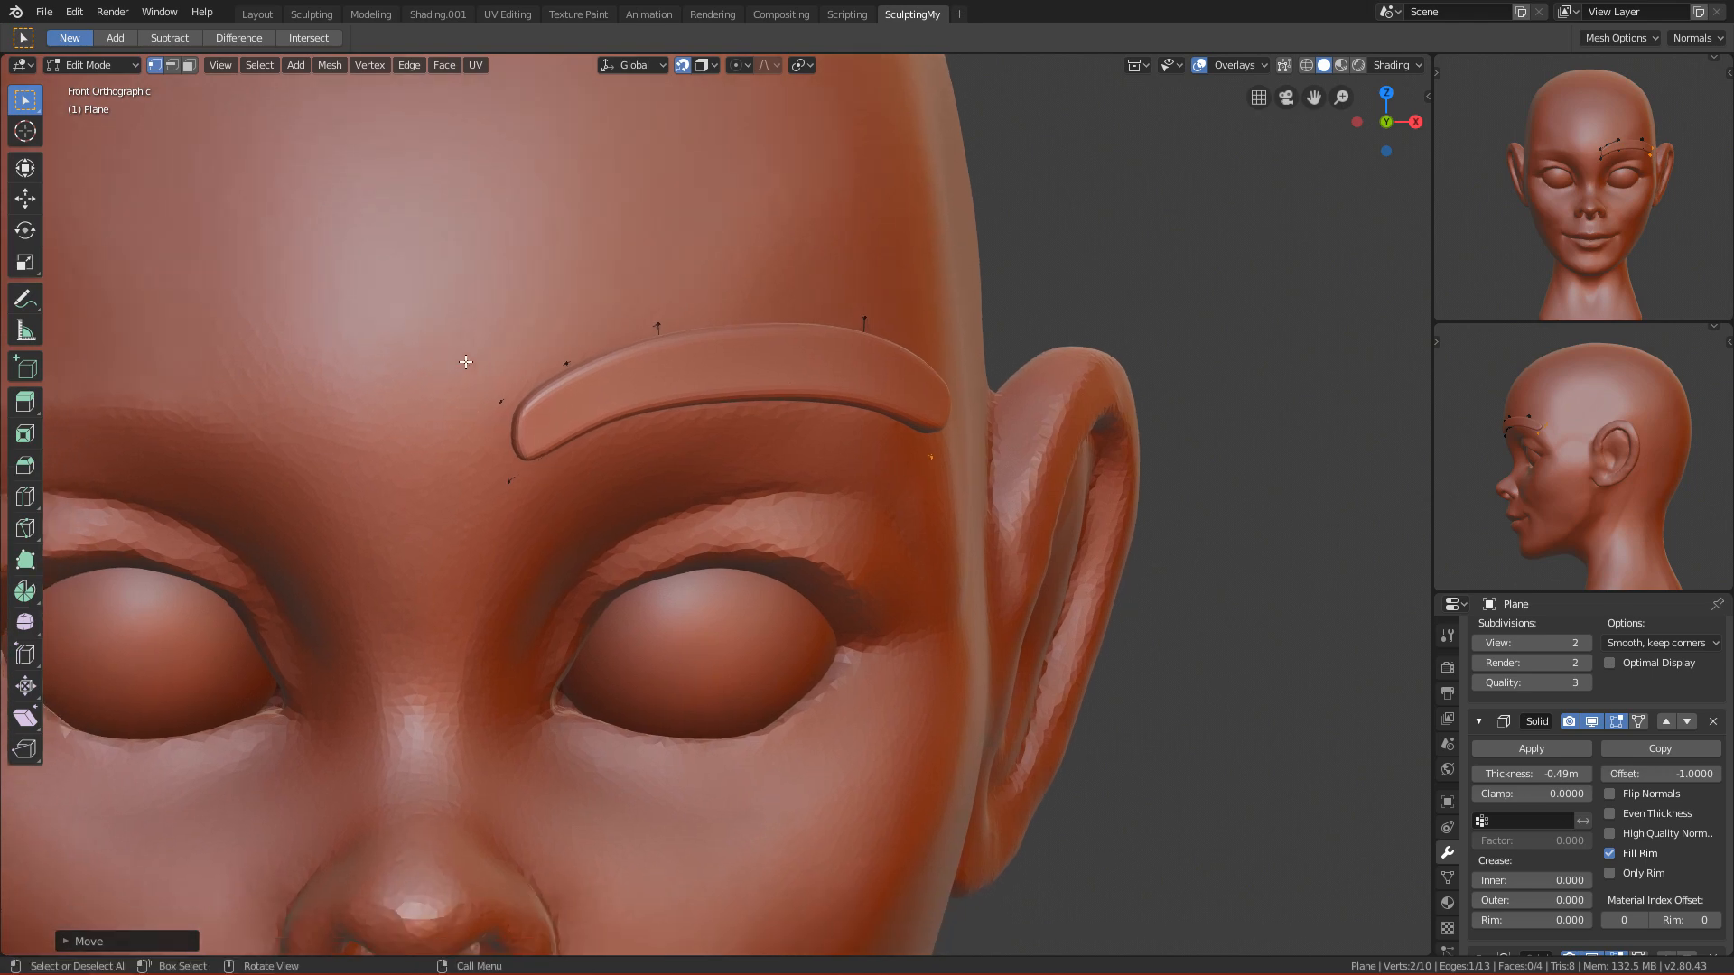
{"action": "key", "text": "g"}
{"action": "left_click", "coordinate": [481, 407]}
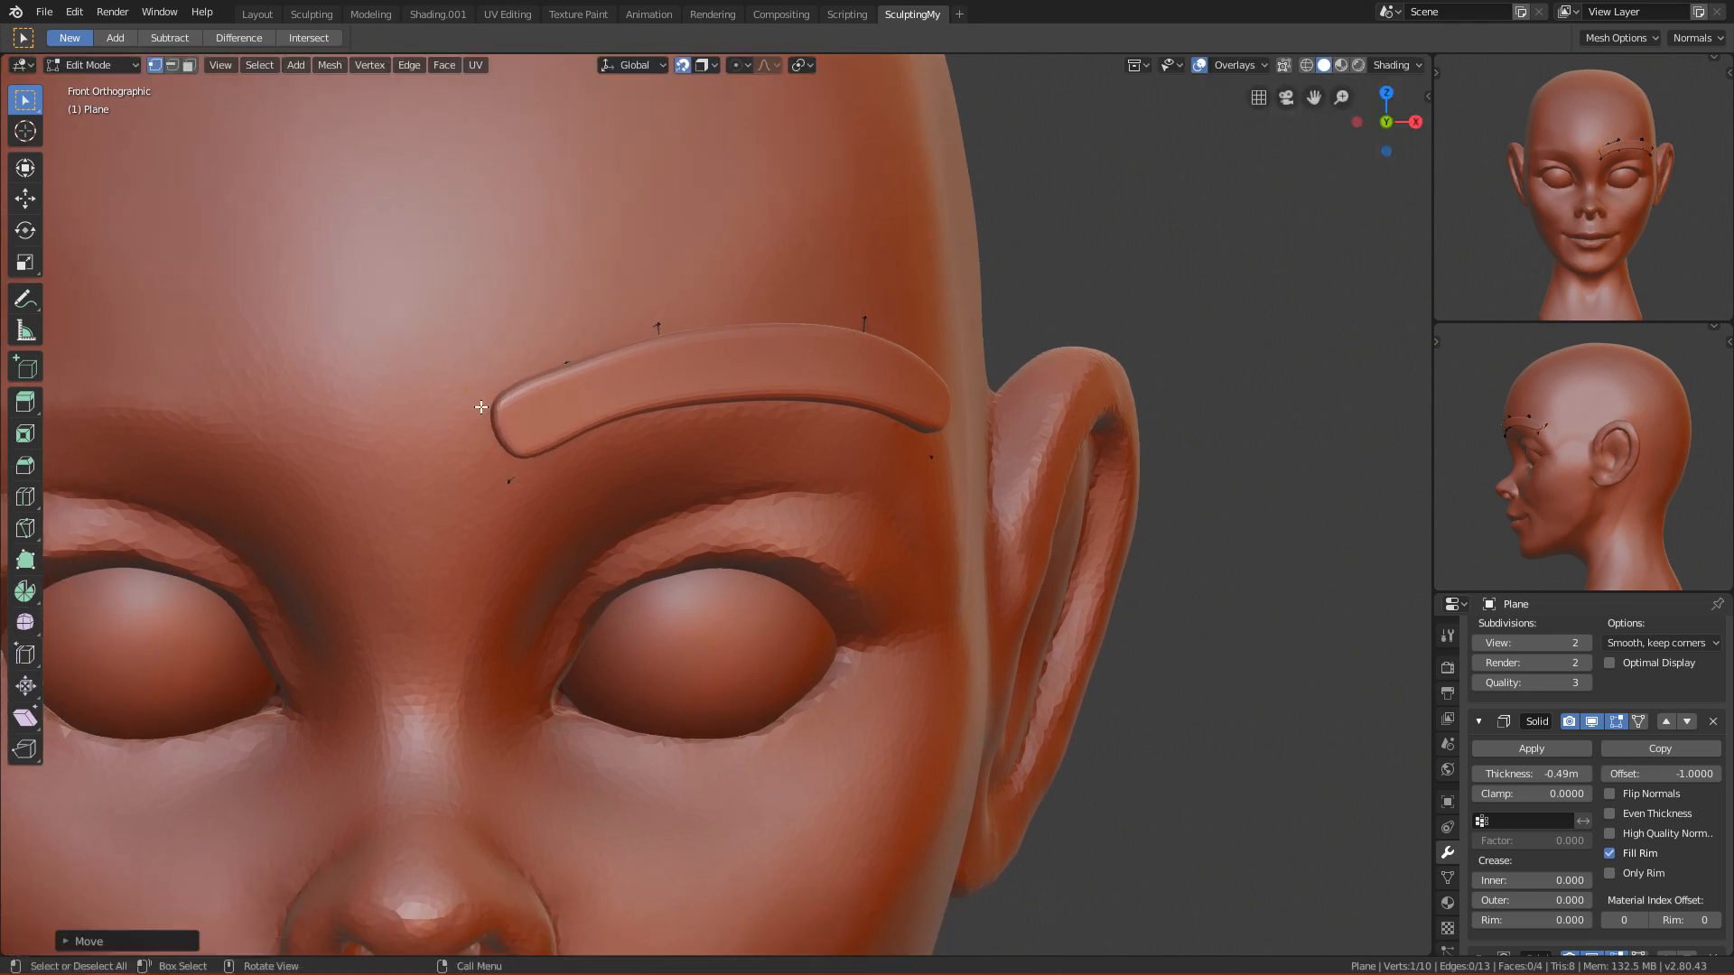
{"action": "scroll", "coordinate": [568, 392], "scroll_direction": "up", "scroll_amount": 3}
{"action": "scroll", "coordinate": [607, 293], "scroll_direction": "down", "scroll_amount": 1}
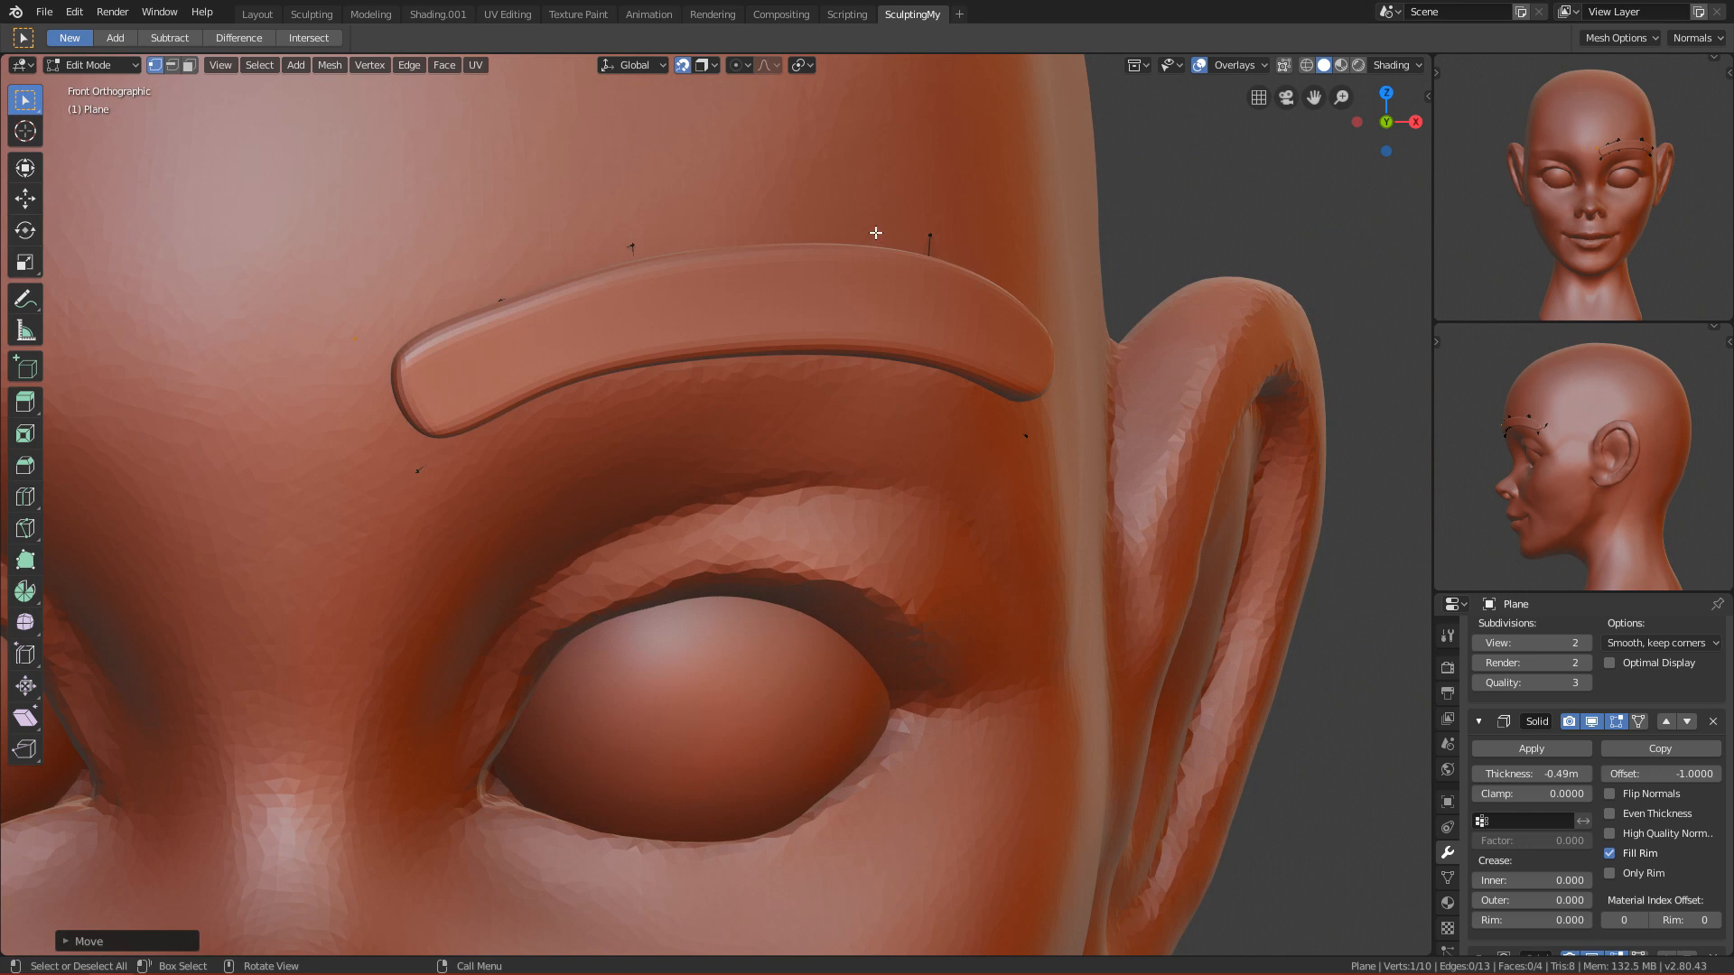
Step: Move the edge at the eyebrow's outer bend slightly upward to raise the arch
{"action": "middle_click_drag", "start_coordinate": [875, 233], "coordinate": [813, 329], "text": "shift"}
{"action": "left_click_drag", "start_coordinate": [831, 309], "coordinate": [877, 425]}
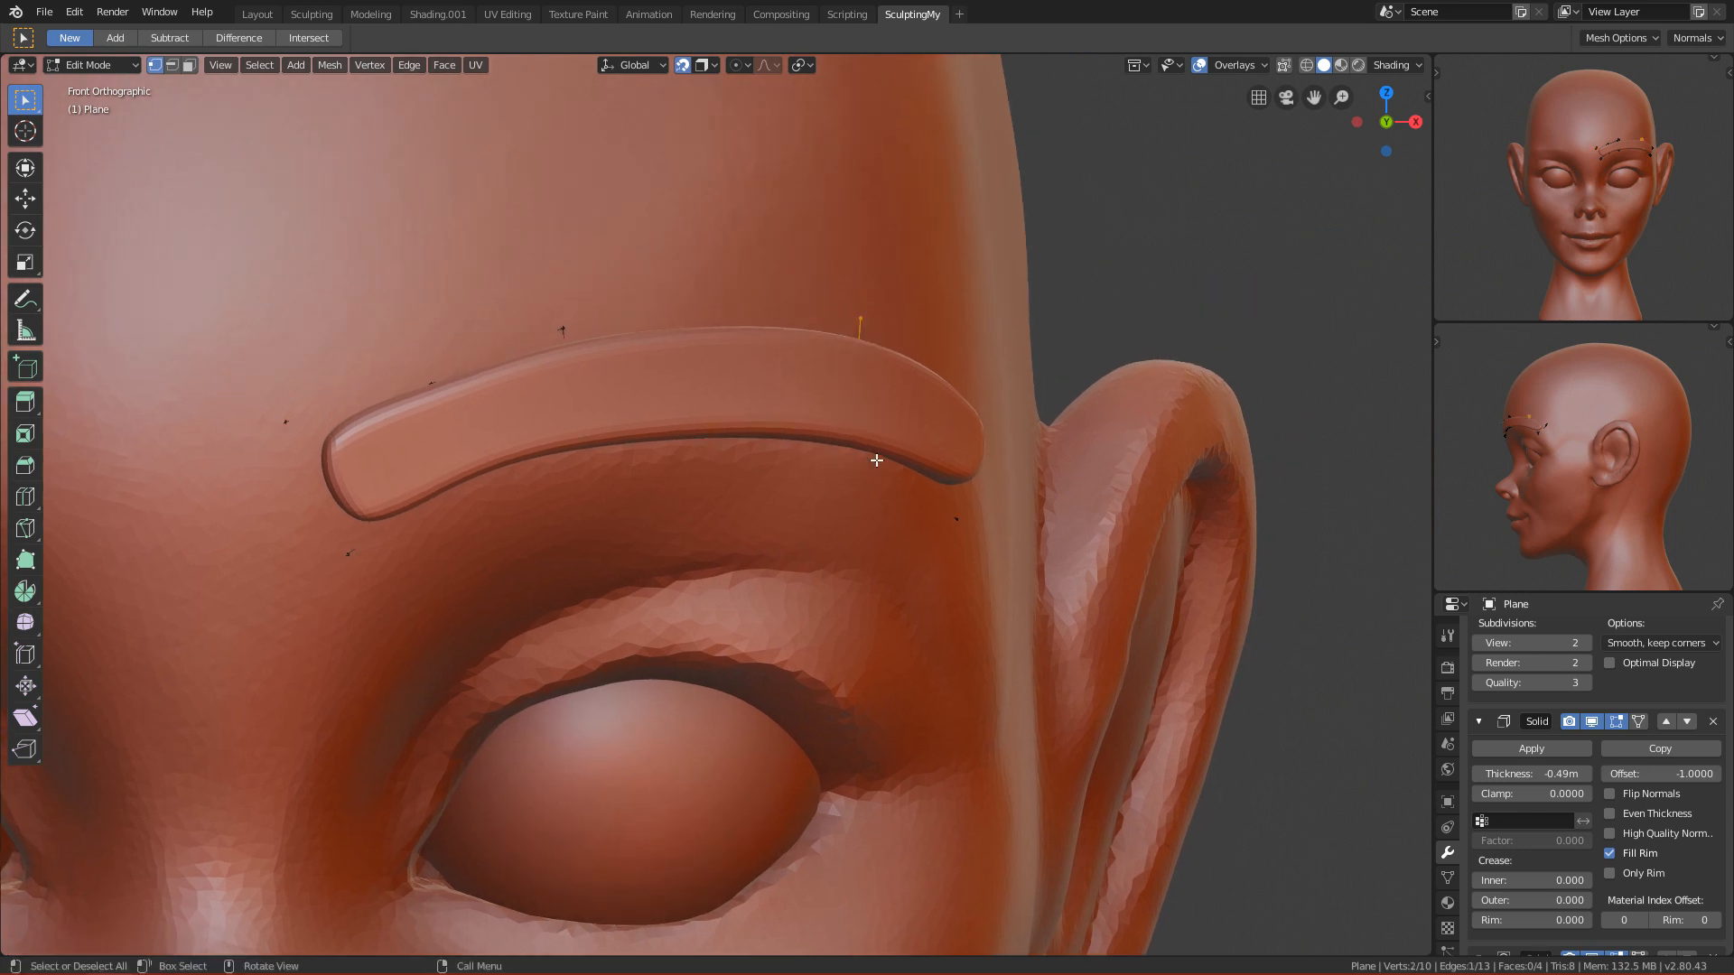
{"action": "key", "text": "g"}
{"action": "left_click", "coordinate": [857, 432]}
Step: Add a loop cut on each side of the eyebrow's outer bend and slide both close to it to sharpen the arch
{"action": "key", "text": "ctrl+r"}
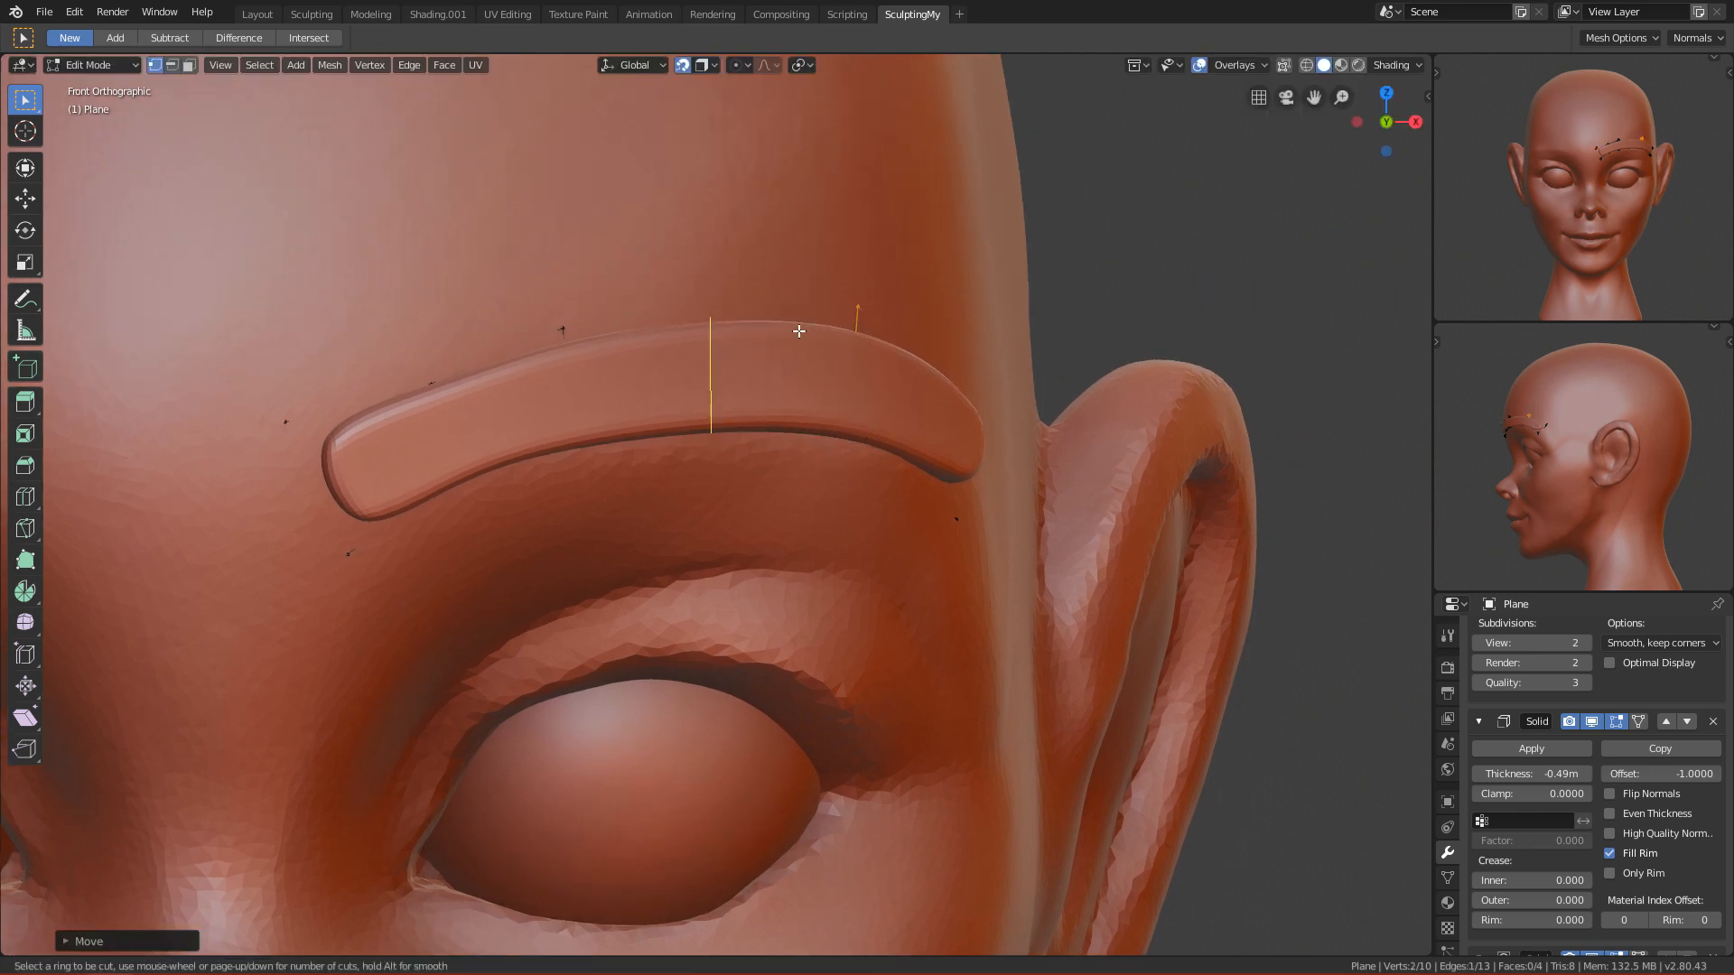
{"action": "left_click", "coordinate": [799, 333]}
{"action": "left_click", "coordinate": [902, 337]}
{"action": "middle_click_drag", "start_coordinate": [902, 337], "coordinate": [845, 388]}
{"action": "key", "text": "ctrl+r"}
{"action": "left_click", "coordinate": [886, 378]}
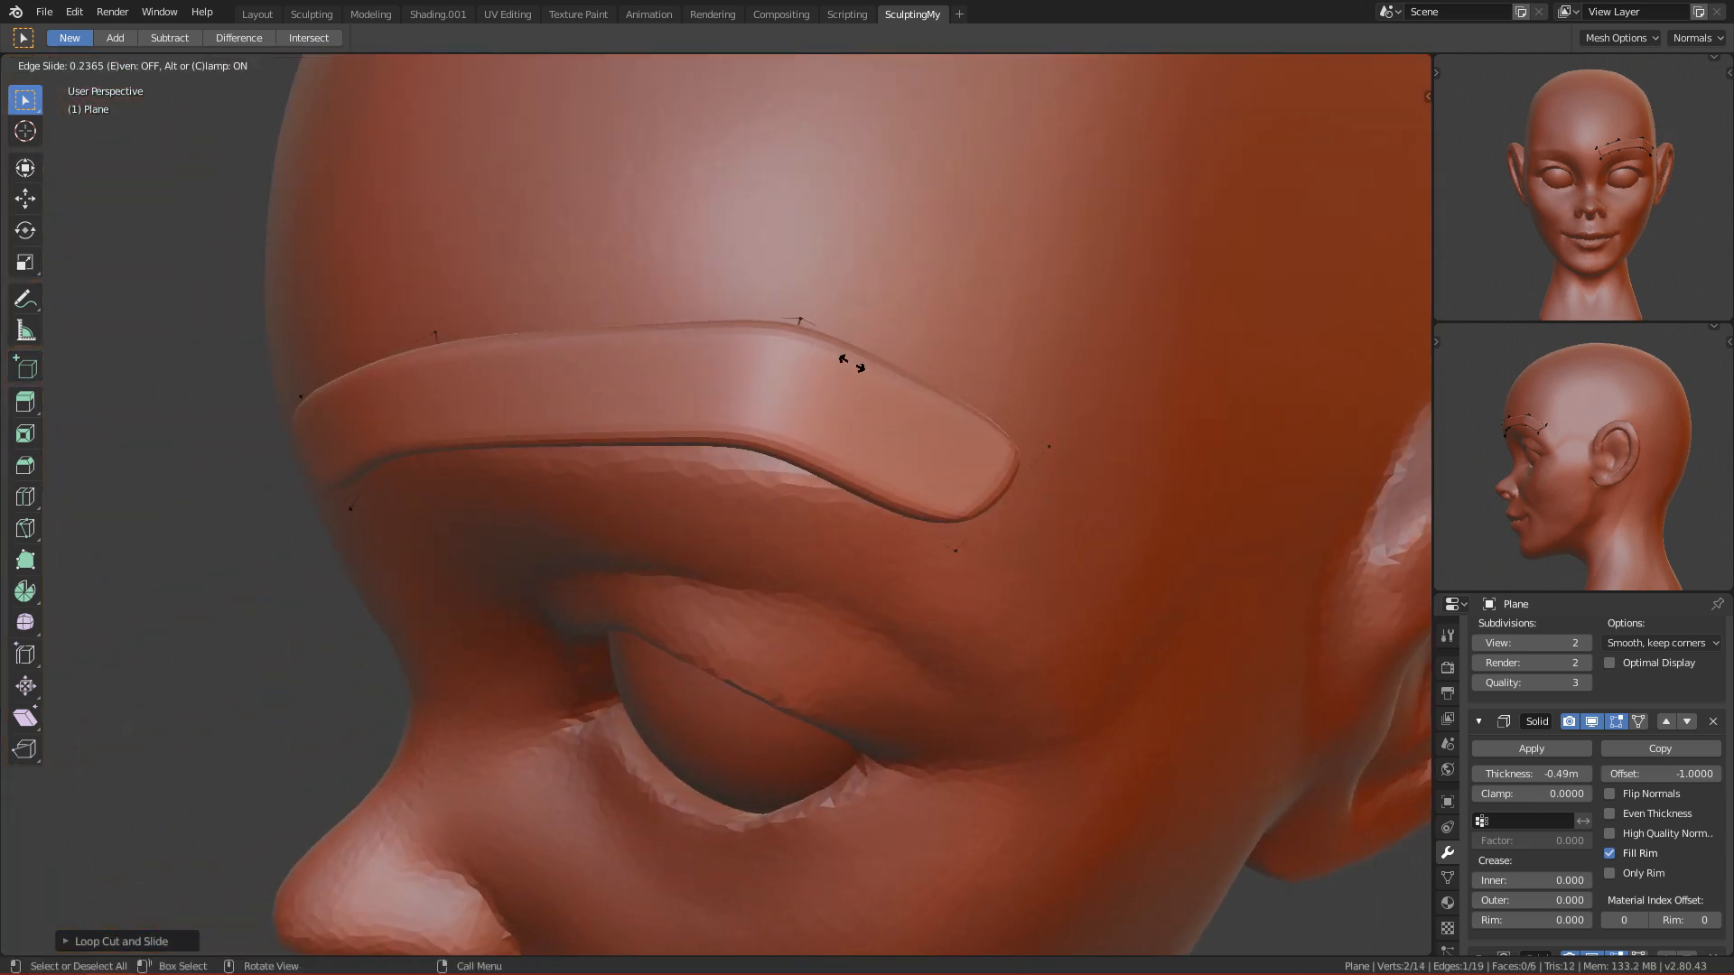
{"action": "left_click", "coordinate": [775, 362]}
{"action": "middle_click_drag", "start_coordinate": [775, 362], "coordinate": [805, 410]}
{"action": "key", "text": "KP_1"}
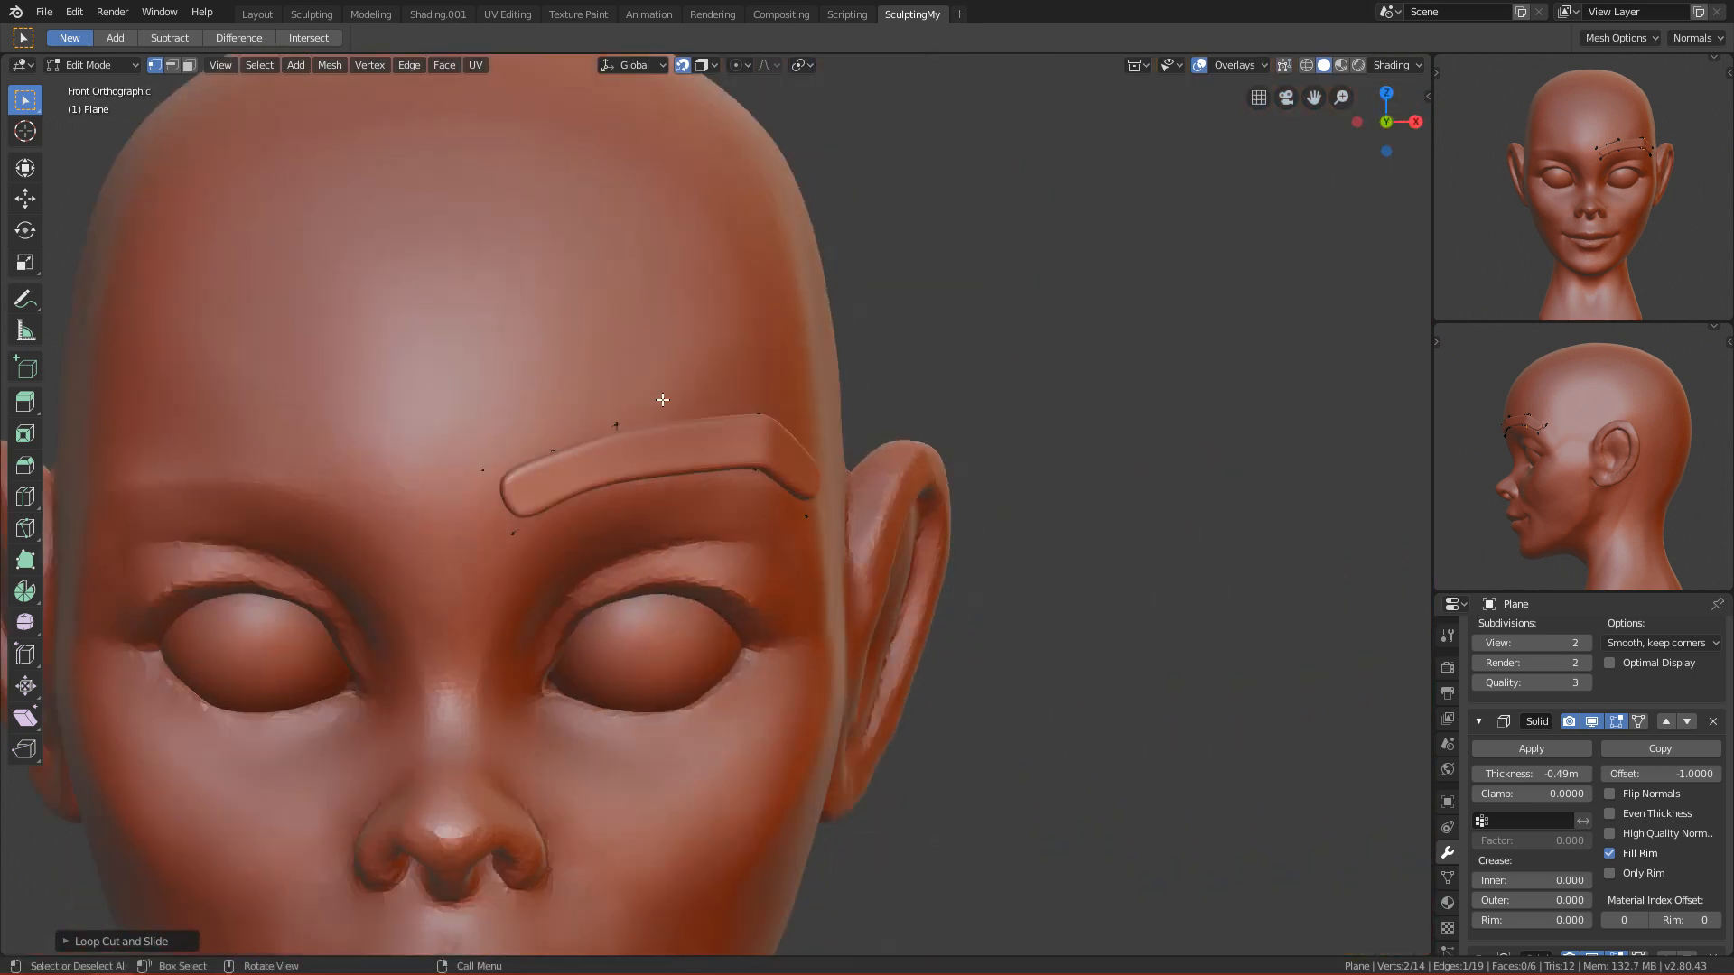
Step: Scale down the two end vertices of the eyebrow tail and move them downward to form a taper
{"action": "scroll", "coordinate": [705, 447], "scroll_direction": "up", "scroll_amount": 2}
{"action": "key", "text": "alt+a"}
{"action": "middle_click_drag", "start_coordinate": [880, 498], "coordinate": [817, 462]}
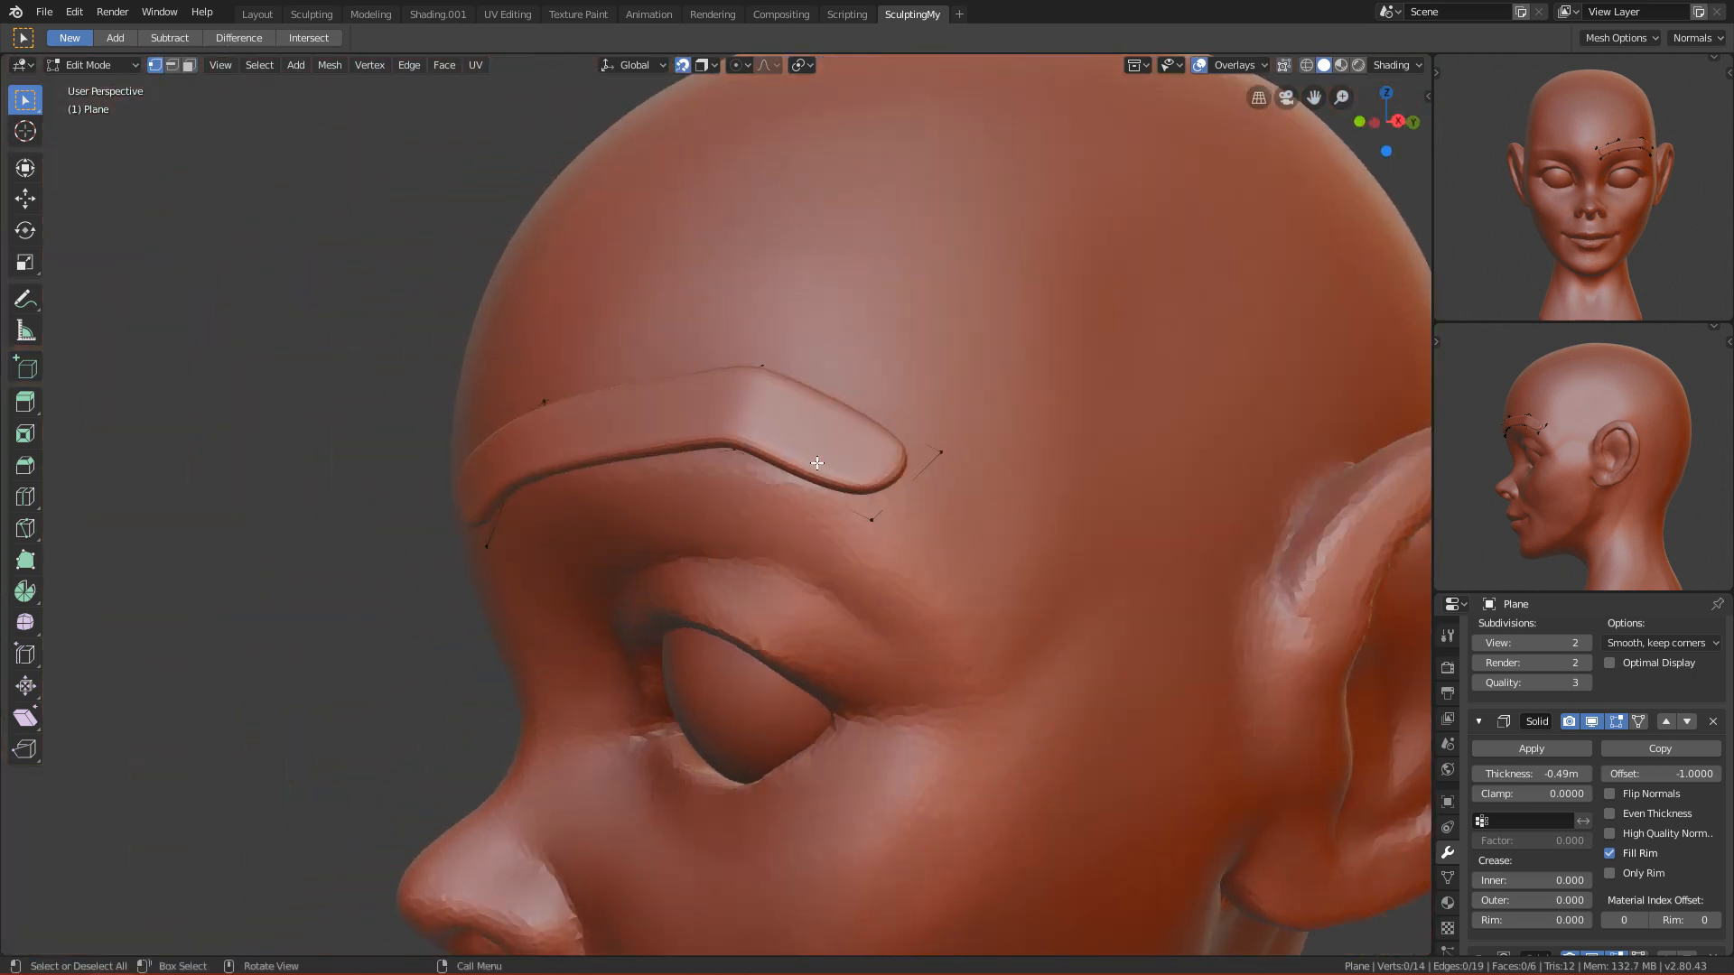
{"action": "left_click", "coordinate": [864, 516]}
{"action": "left_click", "coordinate": [944, 456], "text": "shift"}
{"action": "key", "text": "s"}
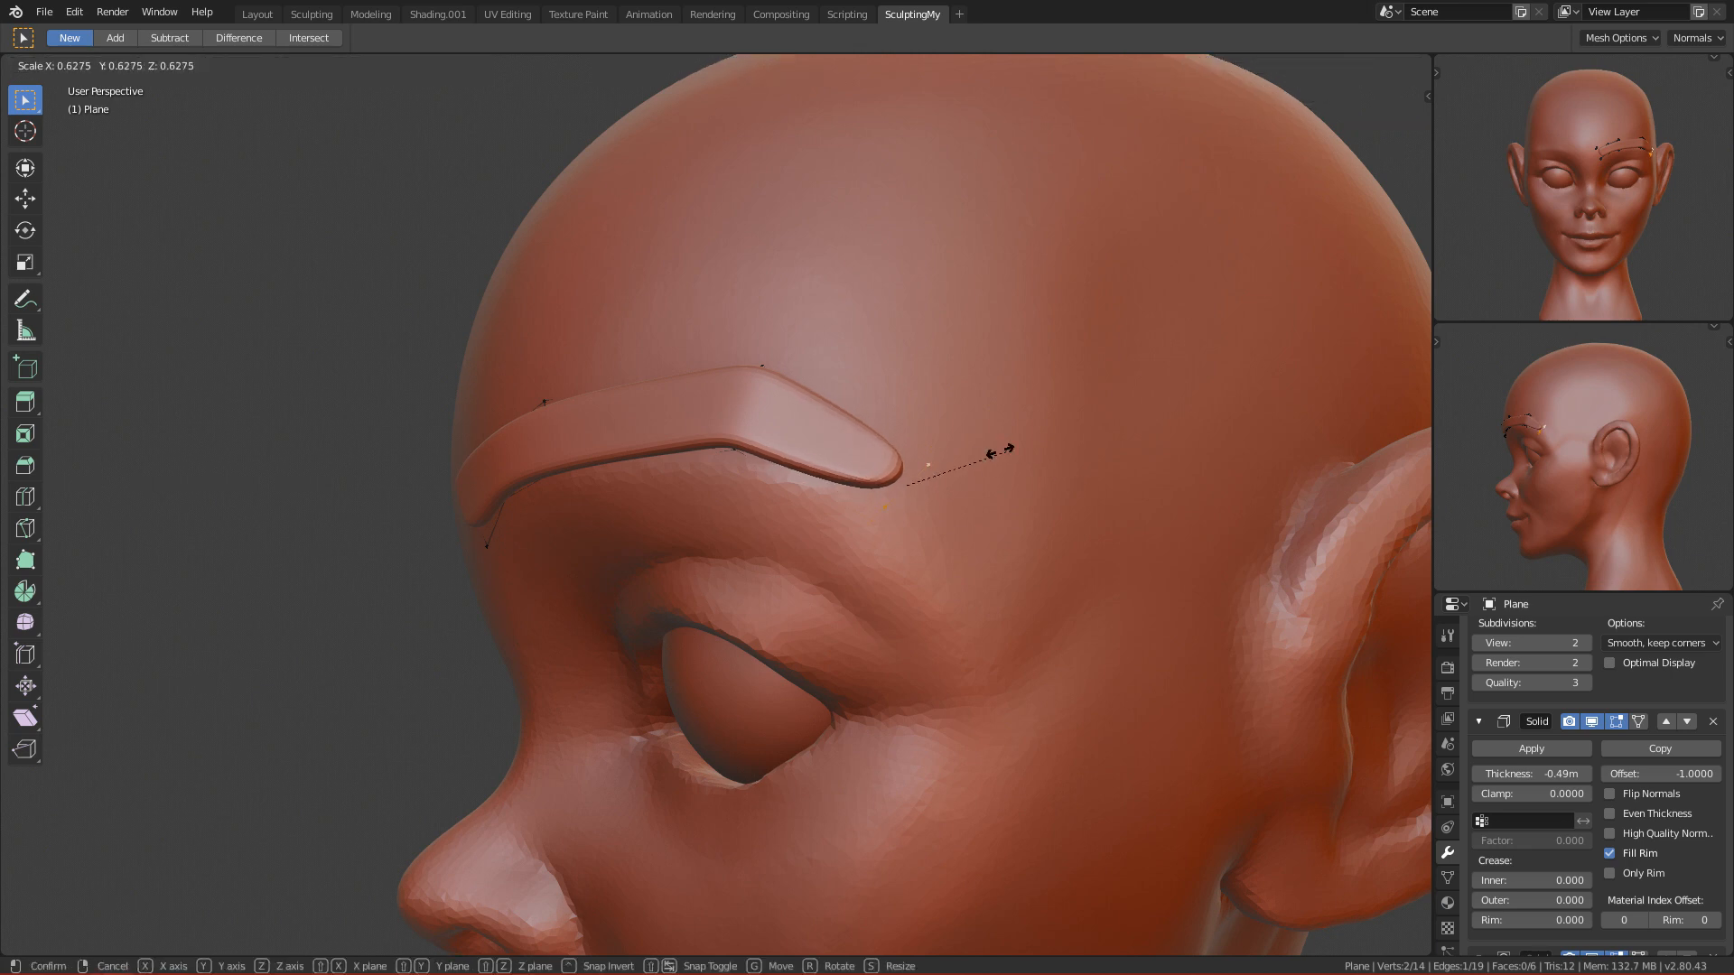
{"action": "left_click", "coordinate": [937, 453]}
{"action": "key", "text": "g"}
{"action": "left_click", "coordinate": [951, 521]}
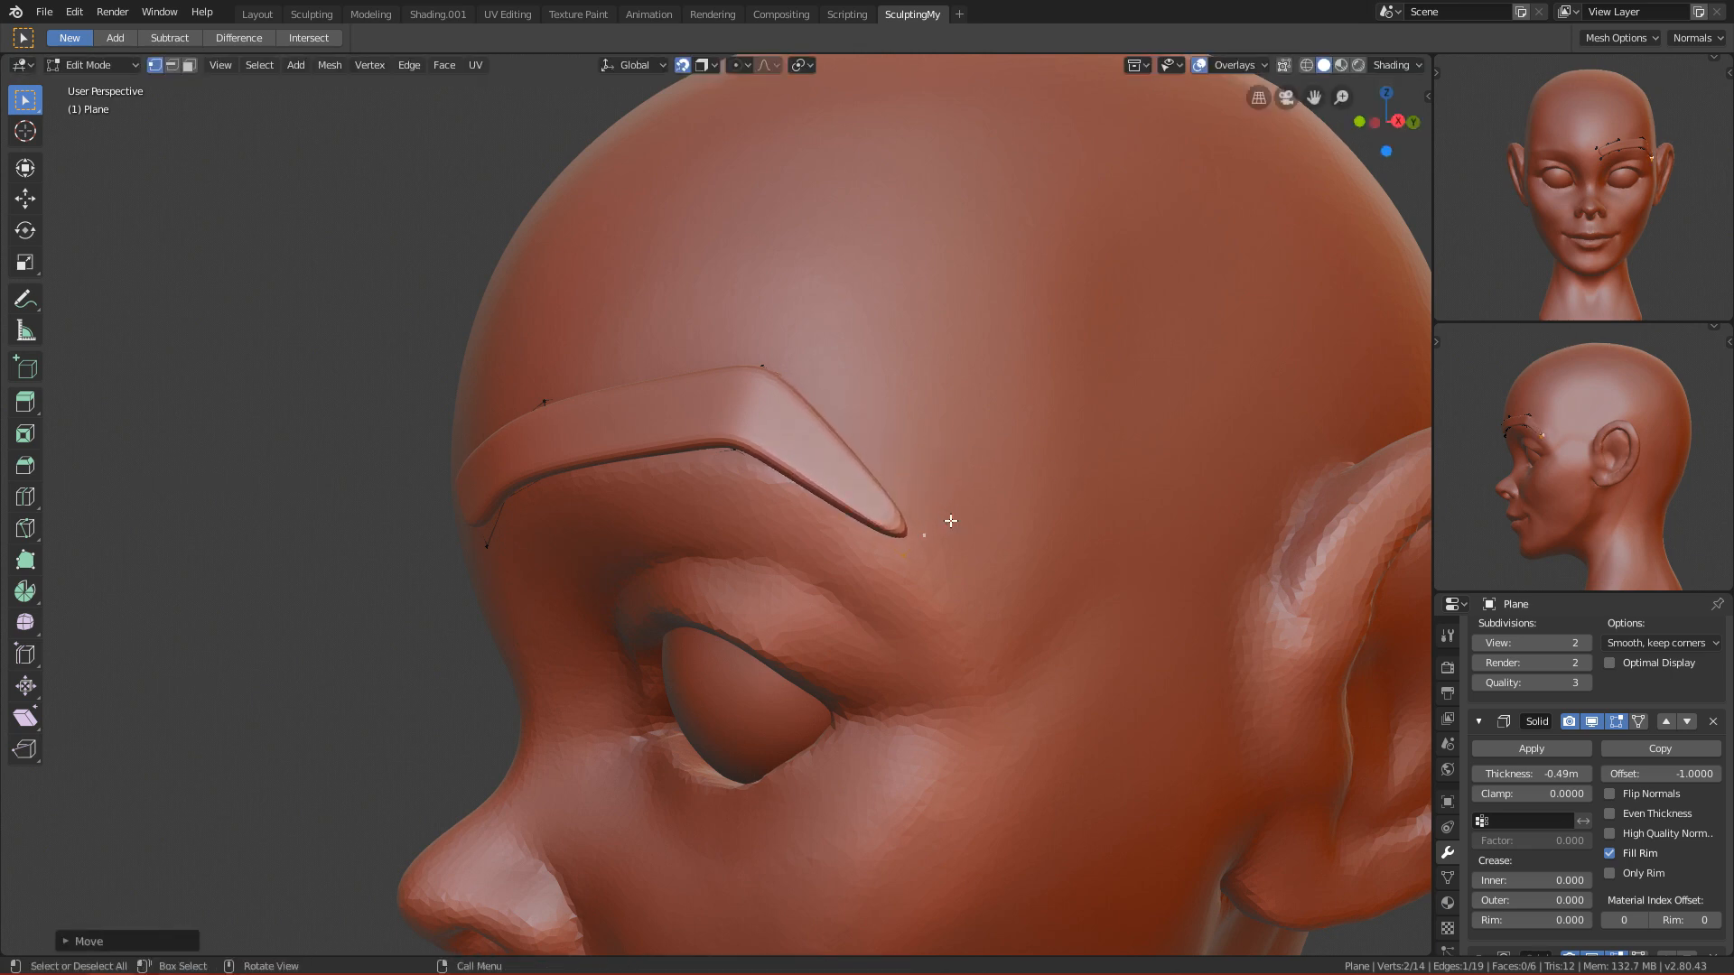
Step: Resize the eyebrow's tail tip further and move it slightly inward and up in front view
{"action": "key", "text": "KP_1"}
{"action": "scroll", "coordinate": [805, 481], "scroll_direction": "down", "scroll_amount": 4}
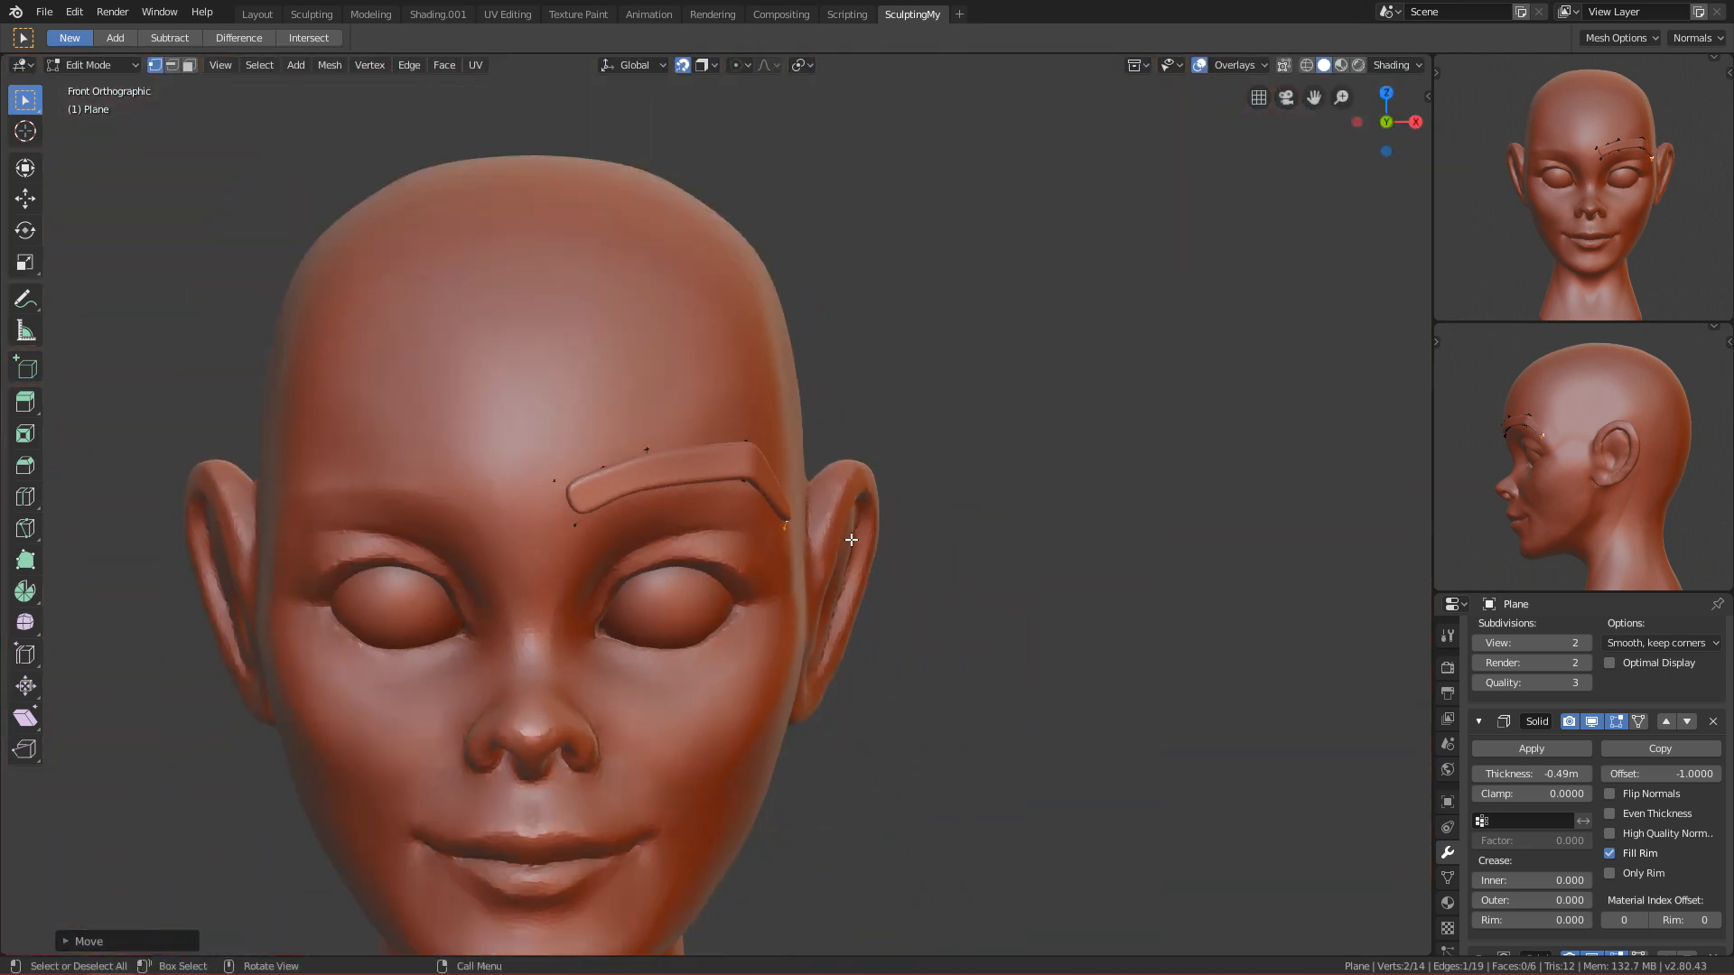
{"action": "scroll", "coordinate": [851, 539], "scroll_direction": "up", "scroll_amount": 4}
{"action": "middle_click_drag", "start_coordinate": [887, 534], "coordinate": [998, 510]}
{"action": "key", "text": "s"}
{"action": "left_click", "coordinate": [993, 511]}
{"action": "key", "text": "KP_1"}
{"action": "key", "text": "g"}
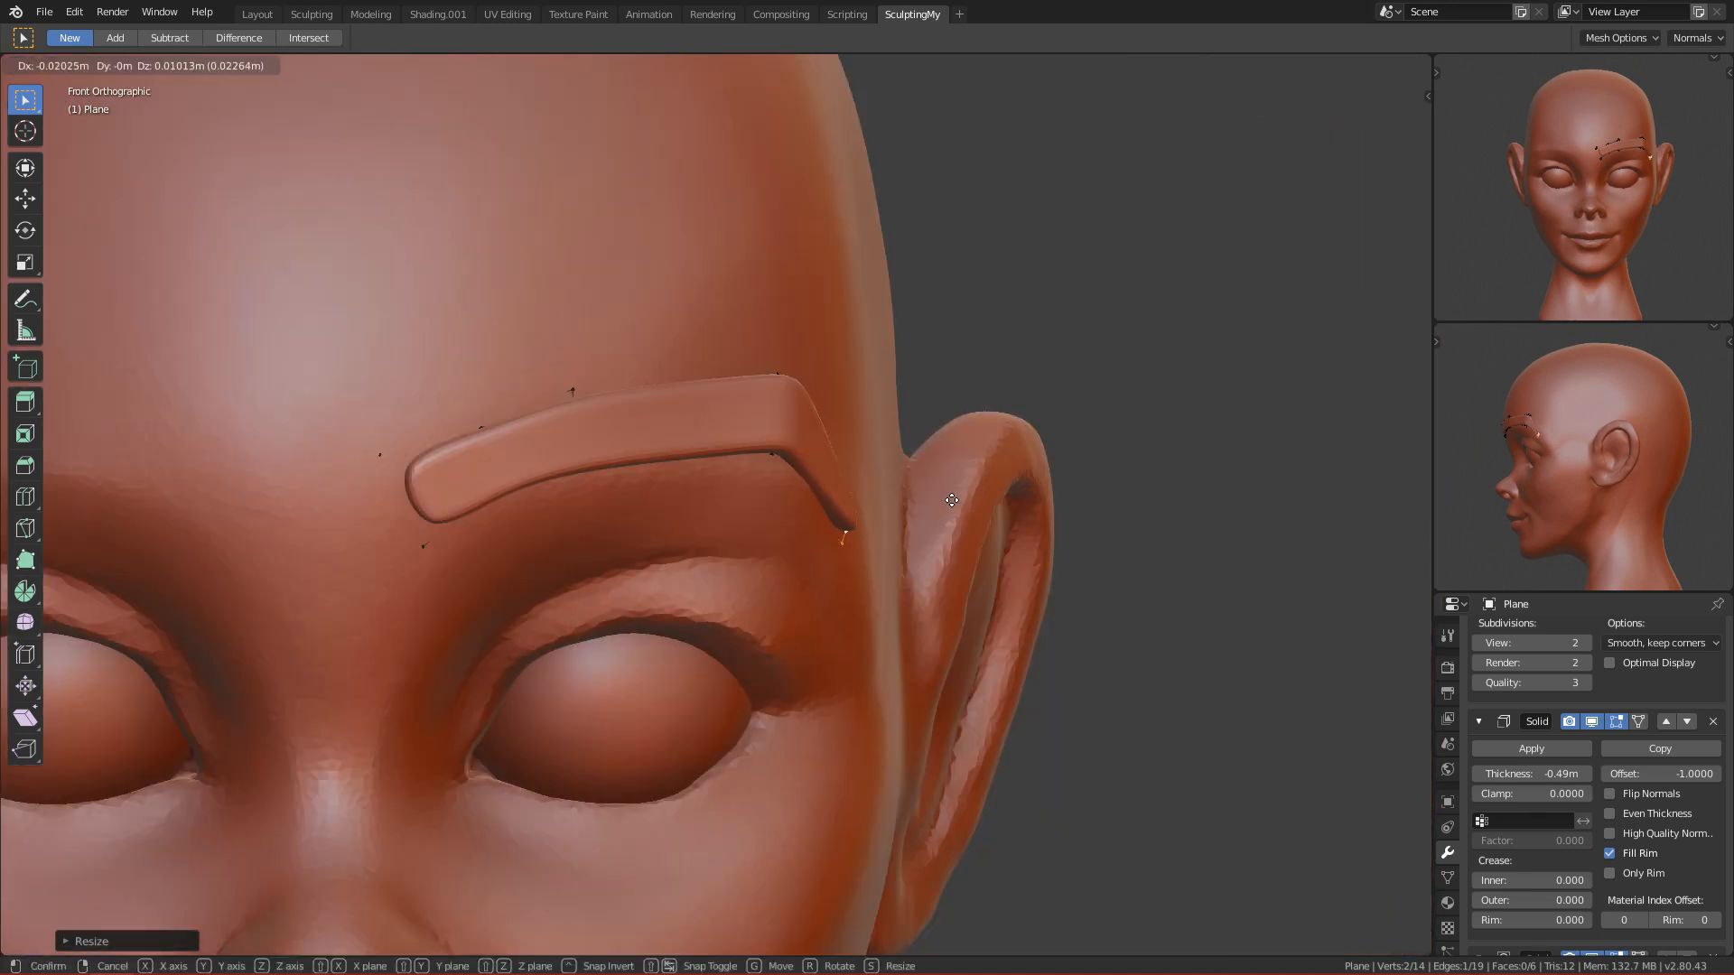
{"action": "left_click", "coordinate": [957, 496]}
{"action": "scroll", "coordinate": [785, 506], "scroll_direction": "down", "scroll_amount": 4}
{"action": "scroll", "coordinate": [673, 484], "scroll_direction": "up", "scroll_amount": 5}
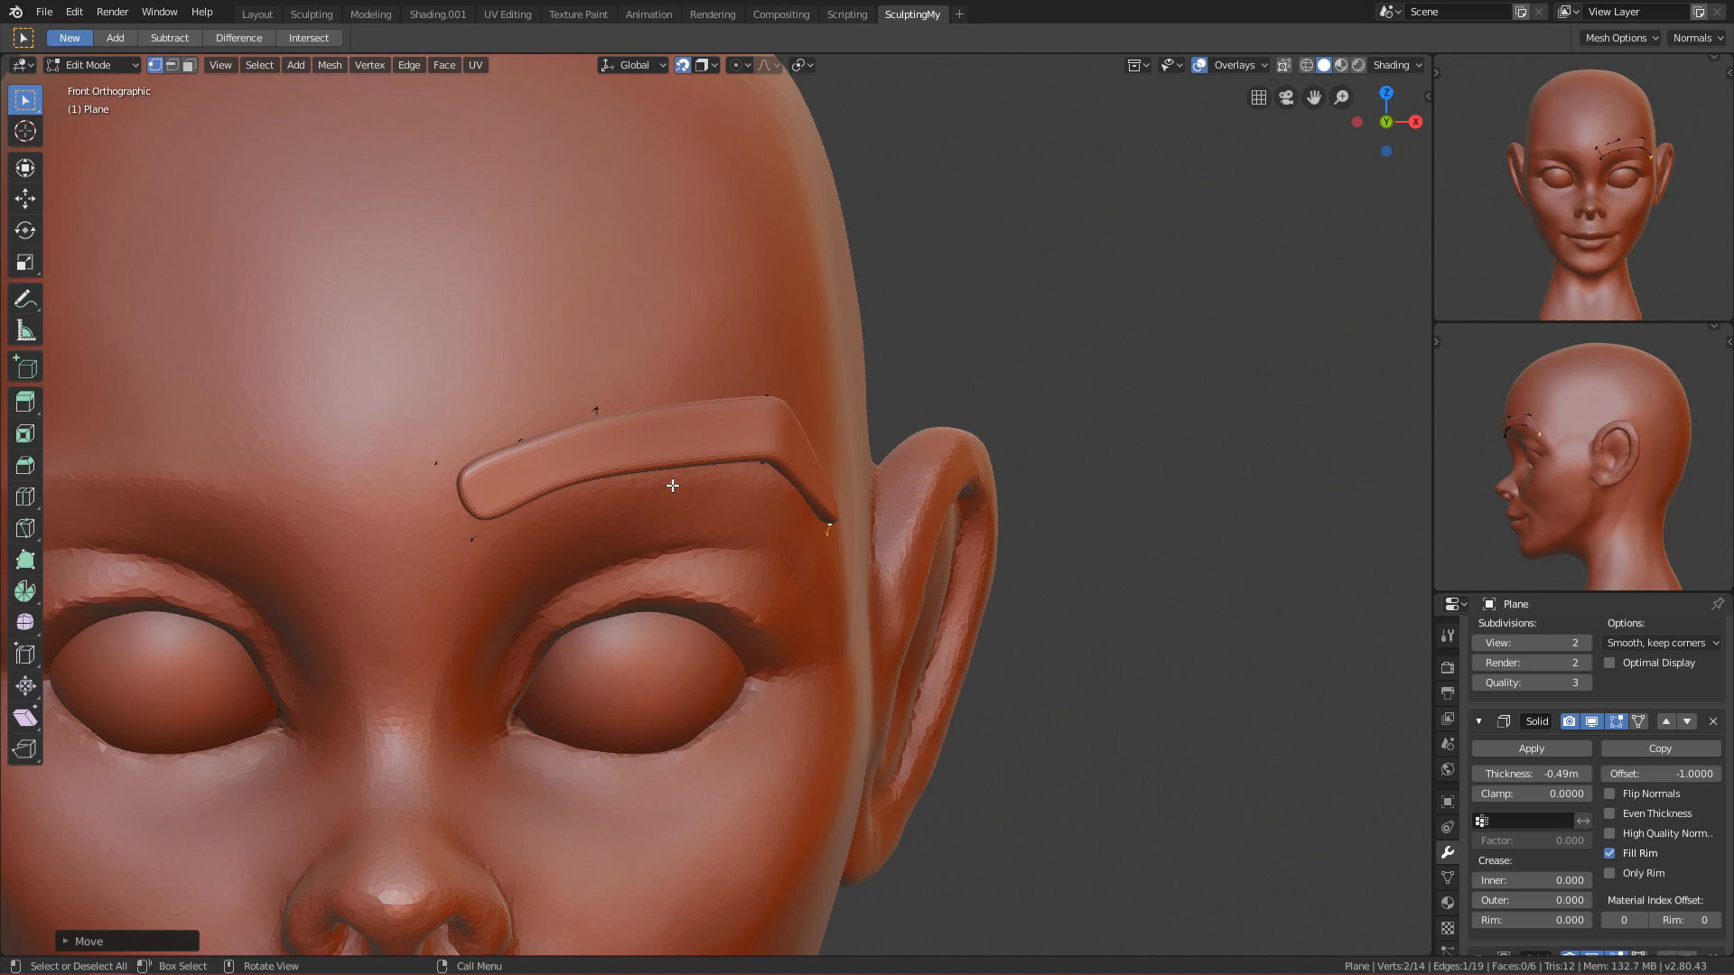
Step: Dissolve the vertices of the cross edge nearest the eyebrow's inner end in wireframe shading, then return to solid shading
{"action": "left_click", "coordinate": [639, 492]}
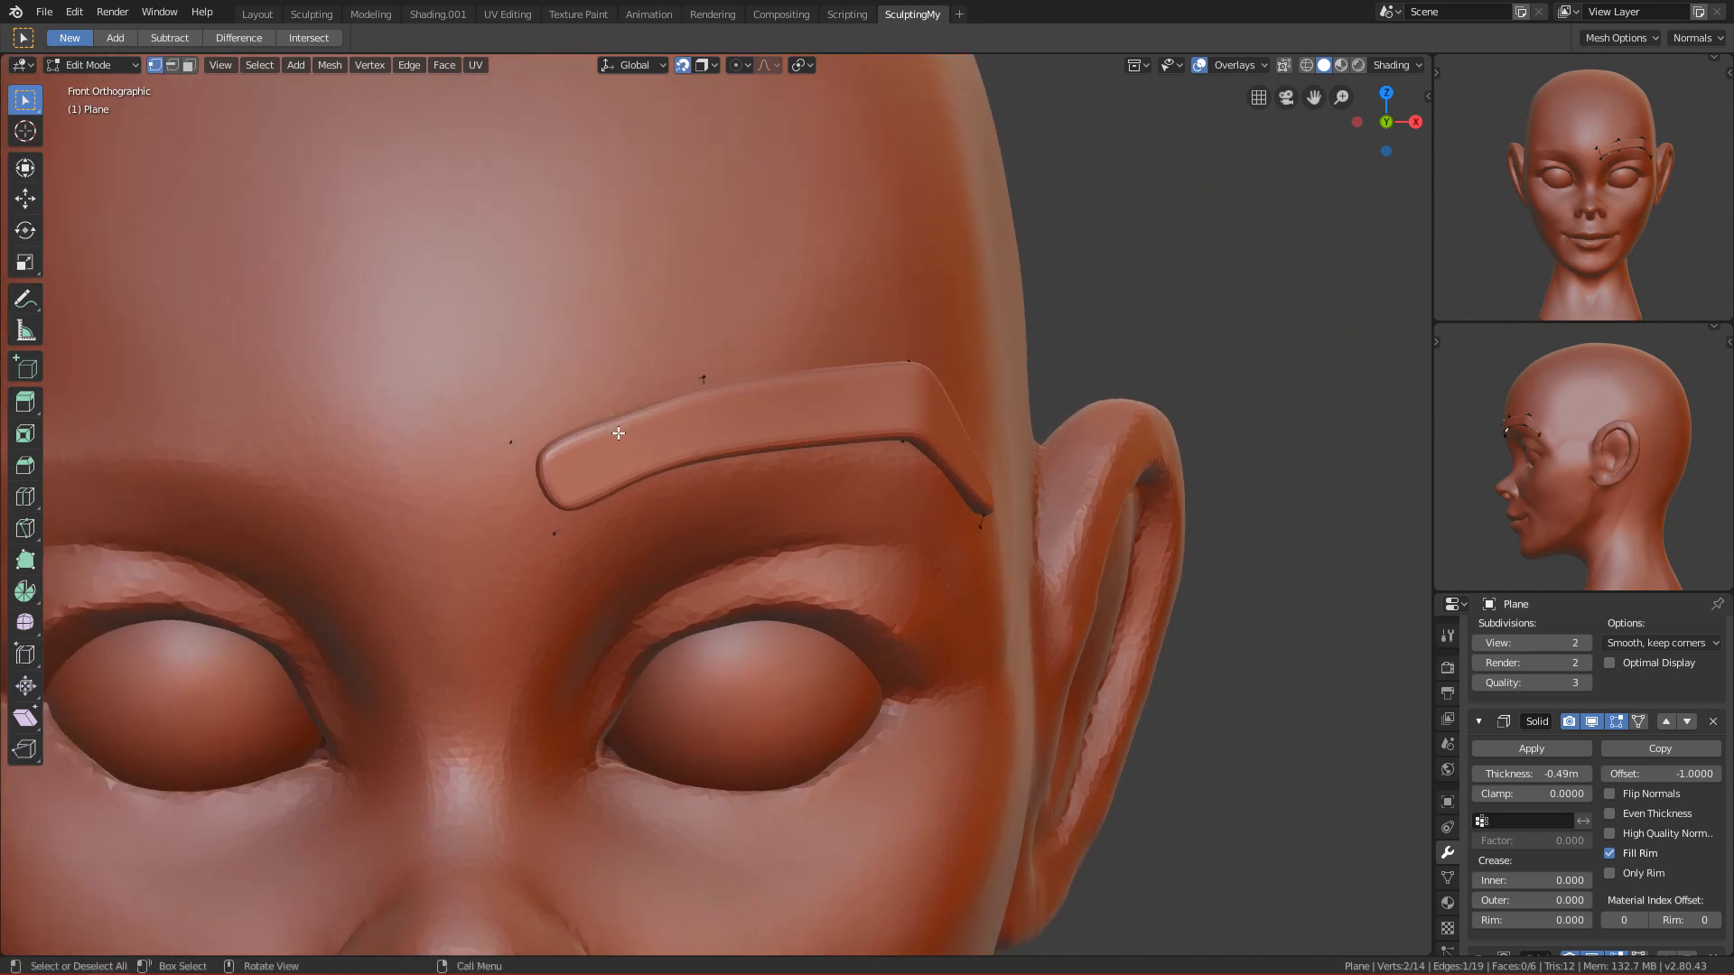
{"action": "key", "text": "z"}
{"action": "left_click", "coordinate": [517, 434]}
{"action": "scroll", "coordinate": [560, 443], "scroll_direction": "up", "scroll_amount": 1}
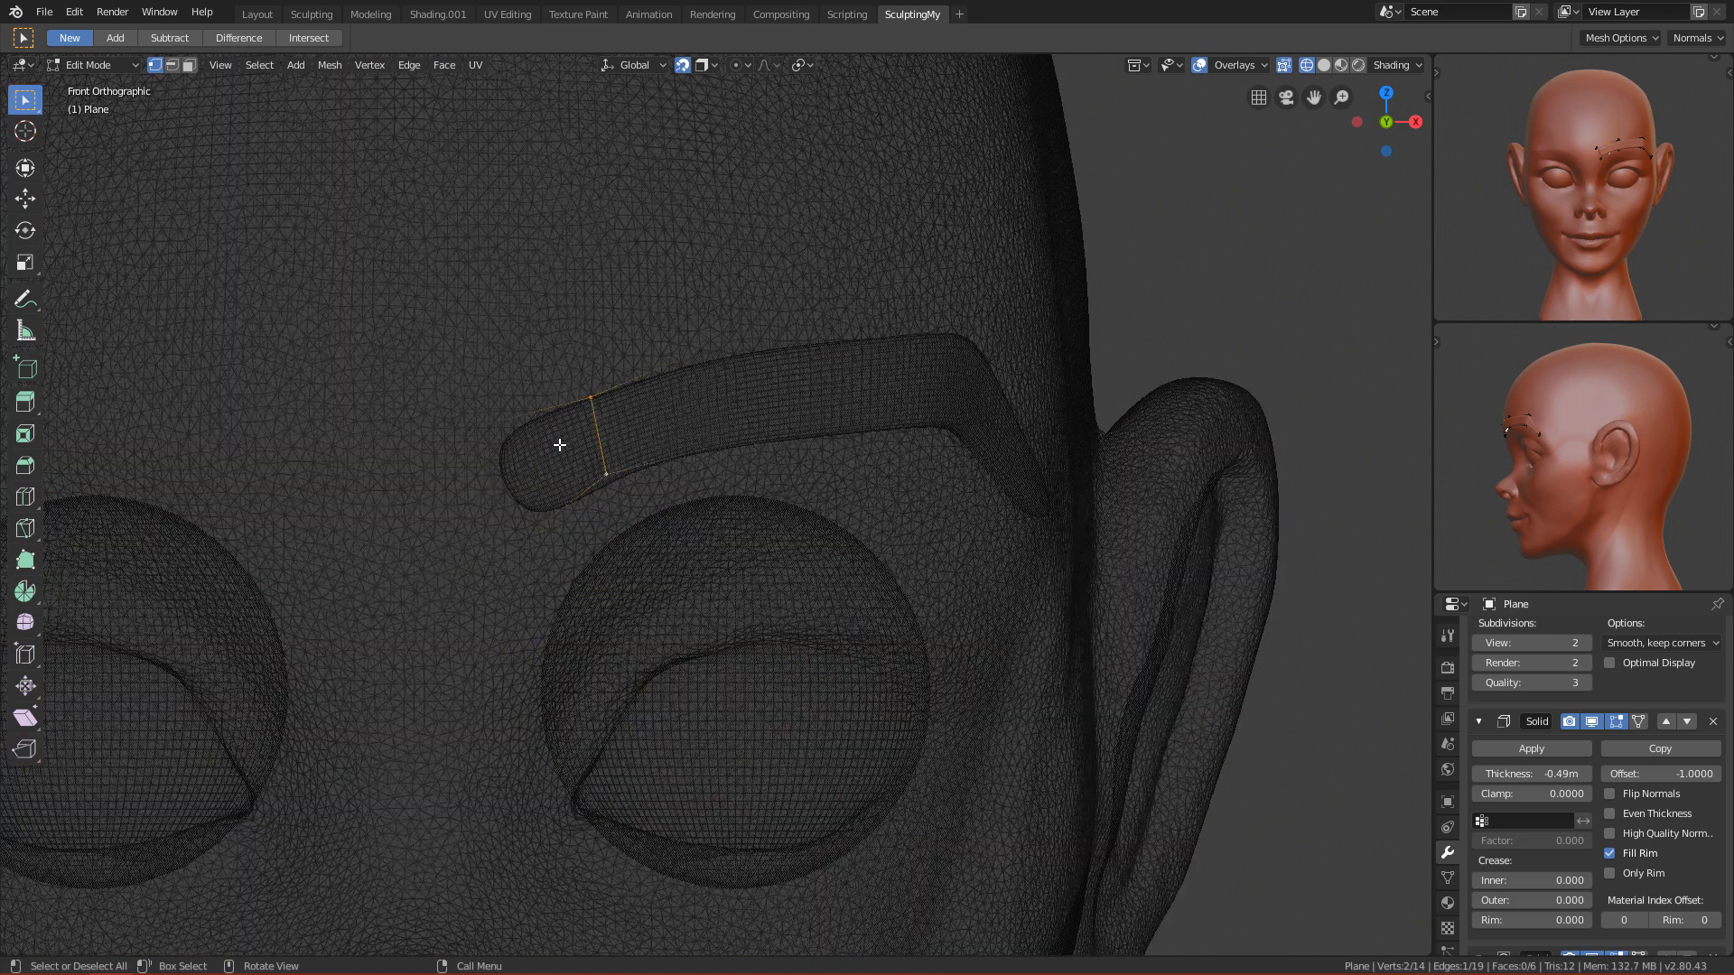
{"action": "key", "text": "x"}
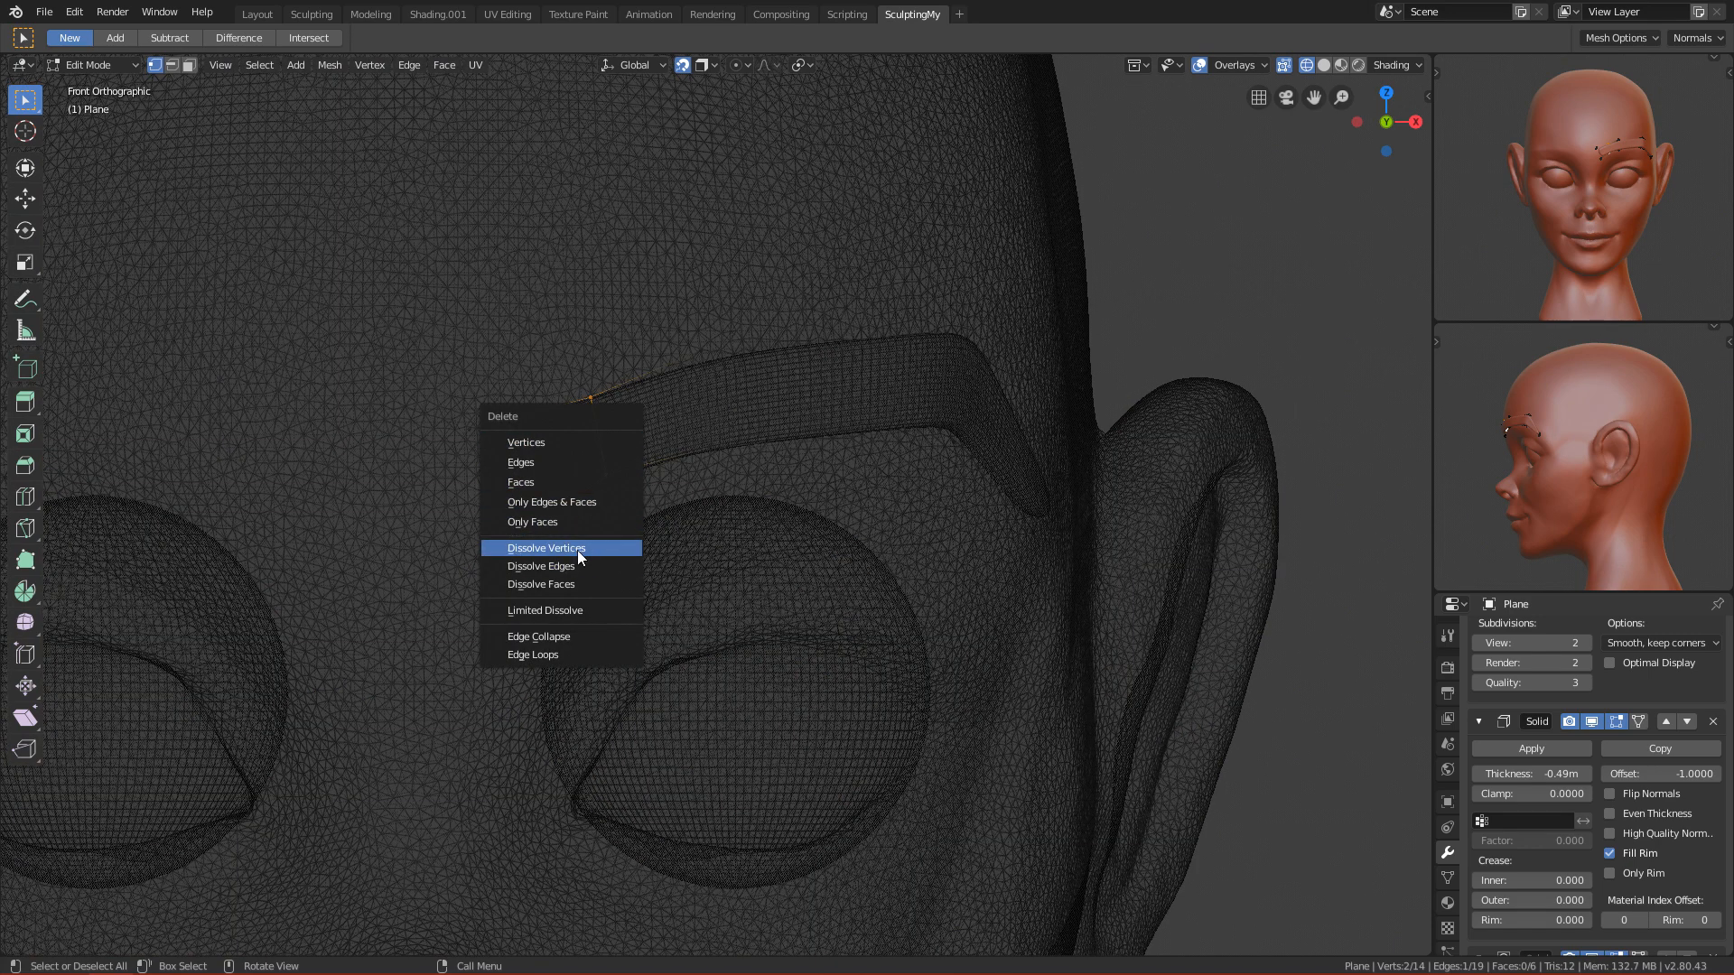
{"action": "left_click", "coordinate": [576, 549]}
{"action": "key", "text": "z"}
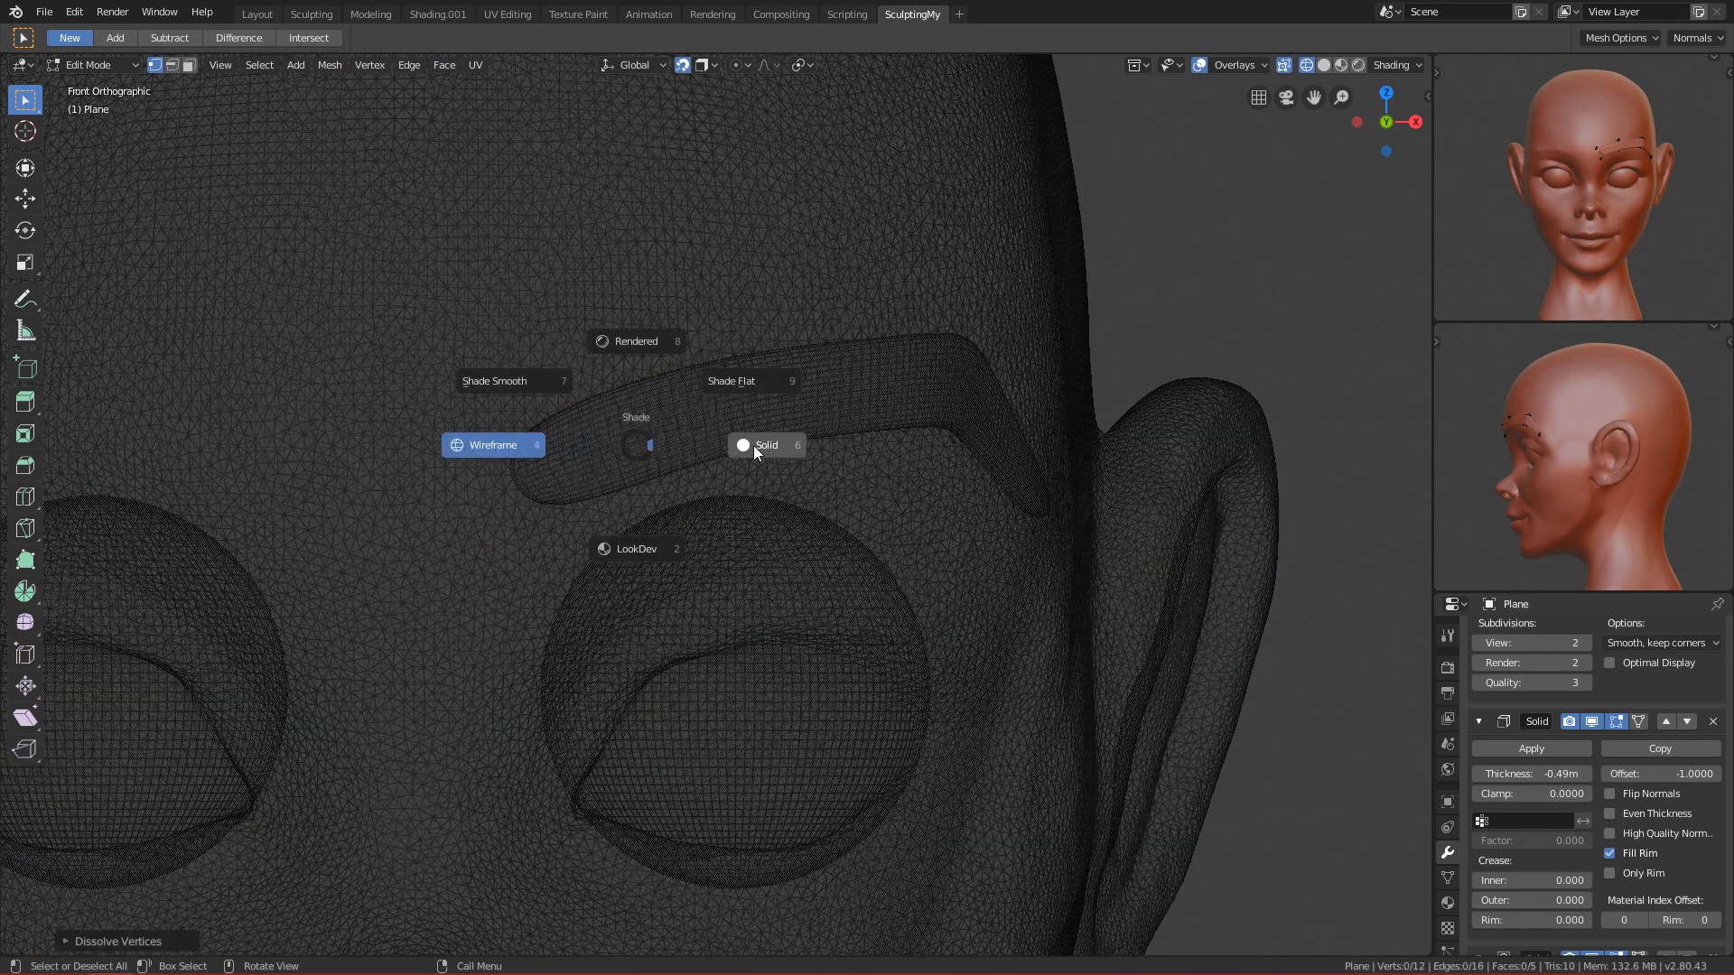
{"action": "left_click", "coordinate": [754, 447]}
Step: Move the eyebrow's remaining middle cross edge upward to curve the inner half of the brow
{"action": "scroll", "coordinate": [722, 443], "scroll_direction": "down", "scroll_amount": 1}
{"action": "left_click_drag", "start_coordinate": [677, 376], "coordinate": [748, 497]}
{"action": "key", "text": "g"}
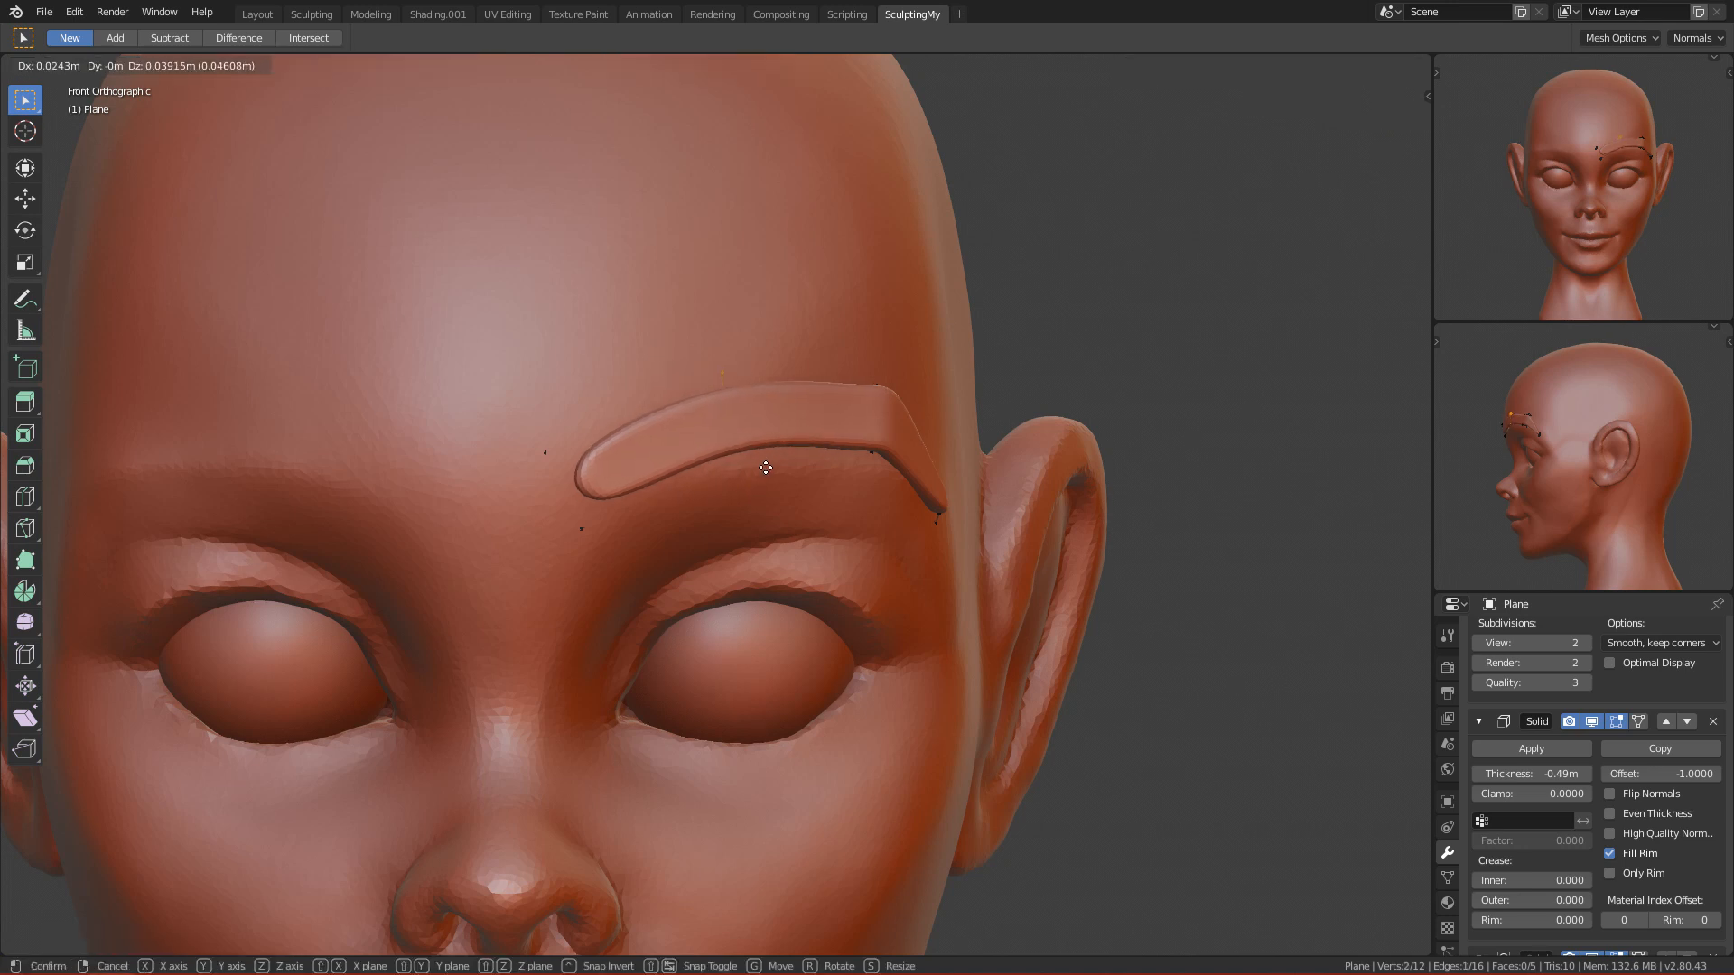
{"action": "left_click", "coordinate": [746, 472]}
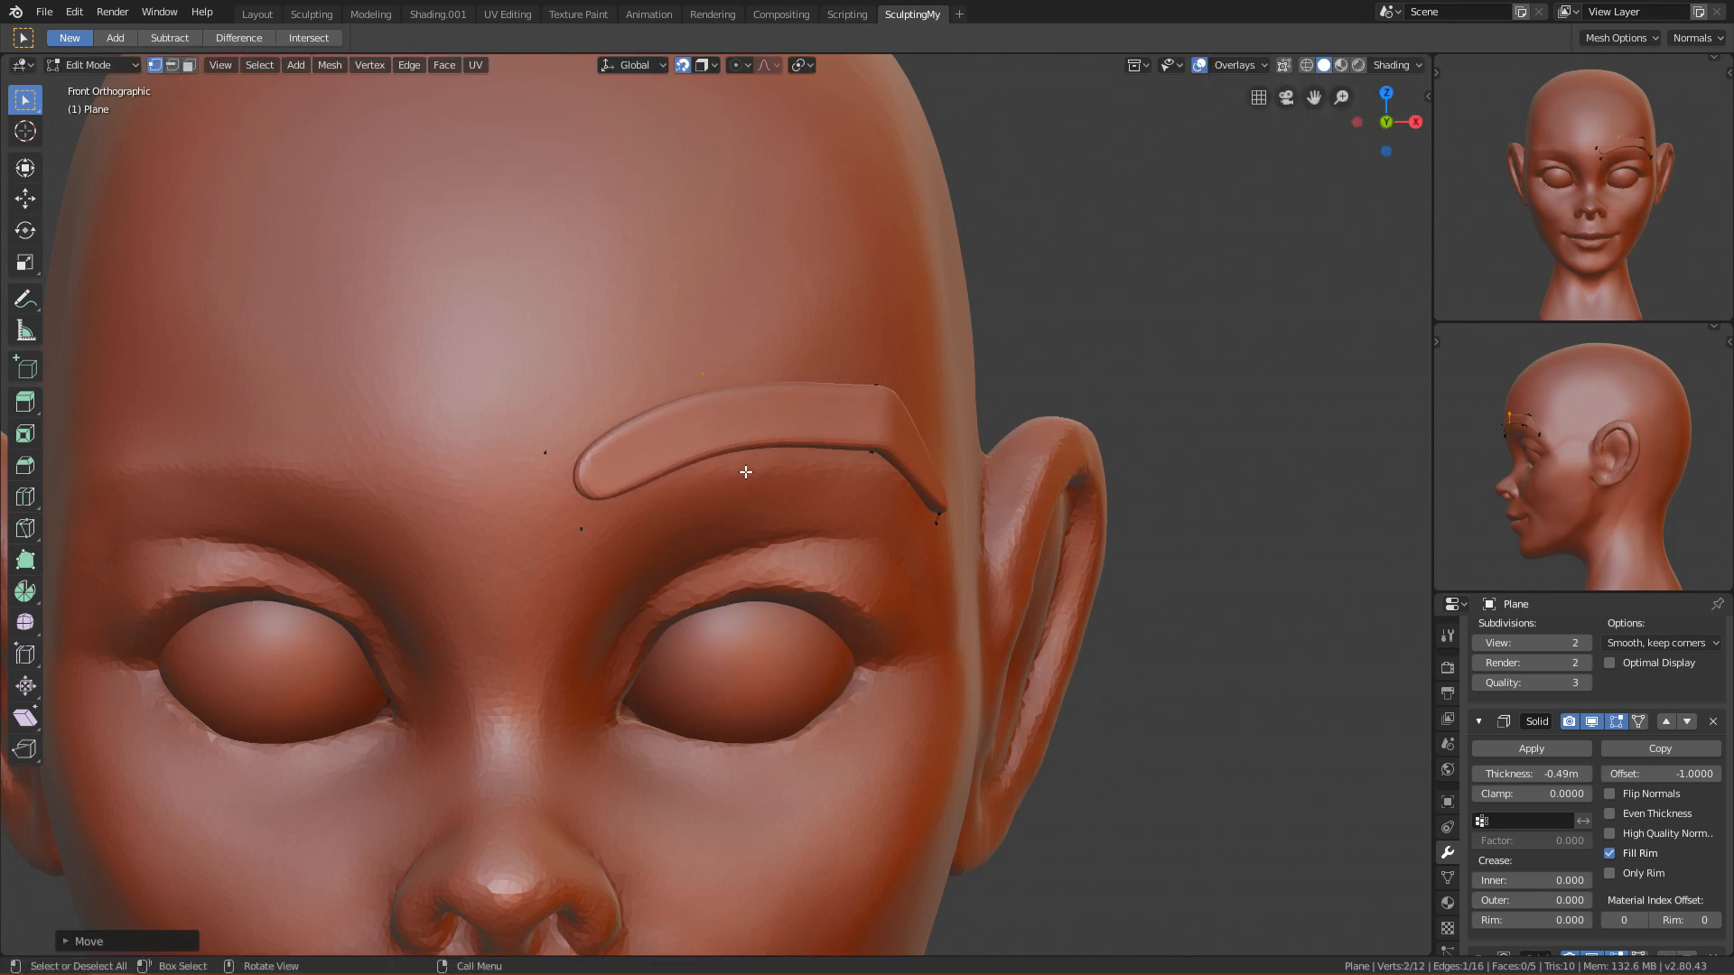
Step: Resize the eyebrow's inner cross edges and insert an edge loop slid close to the inner end
{"action": "left_click_drag", "start_coordinate": [540, 426], "coordinate": [646, 536]}
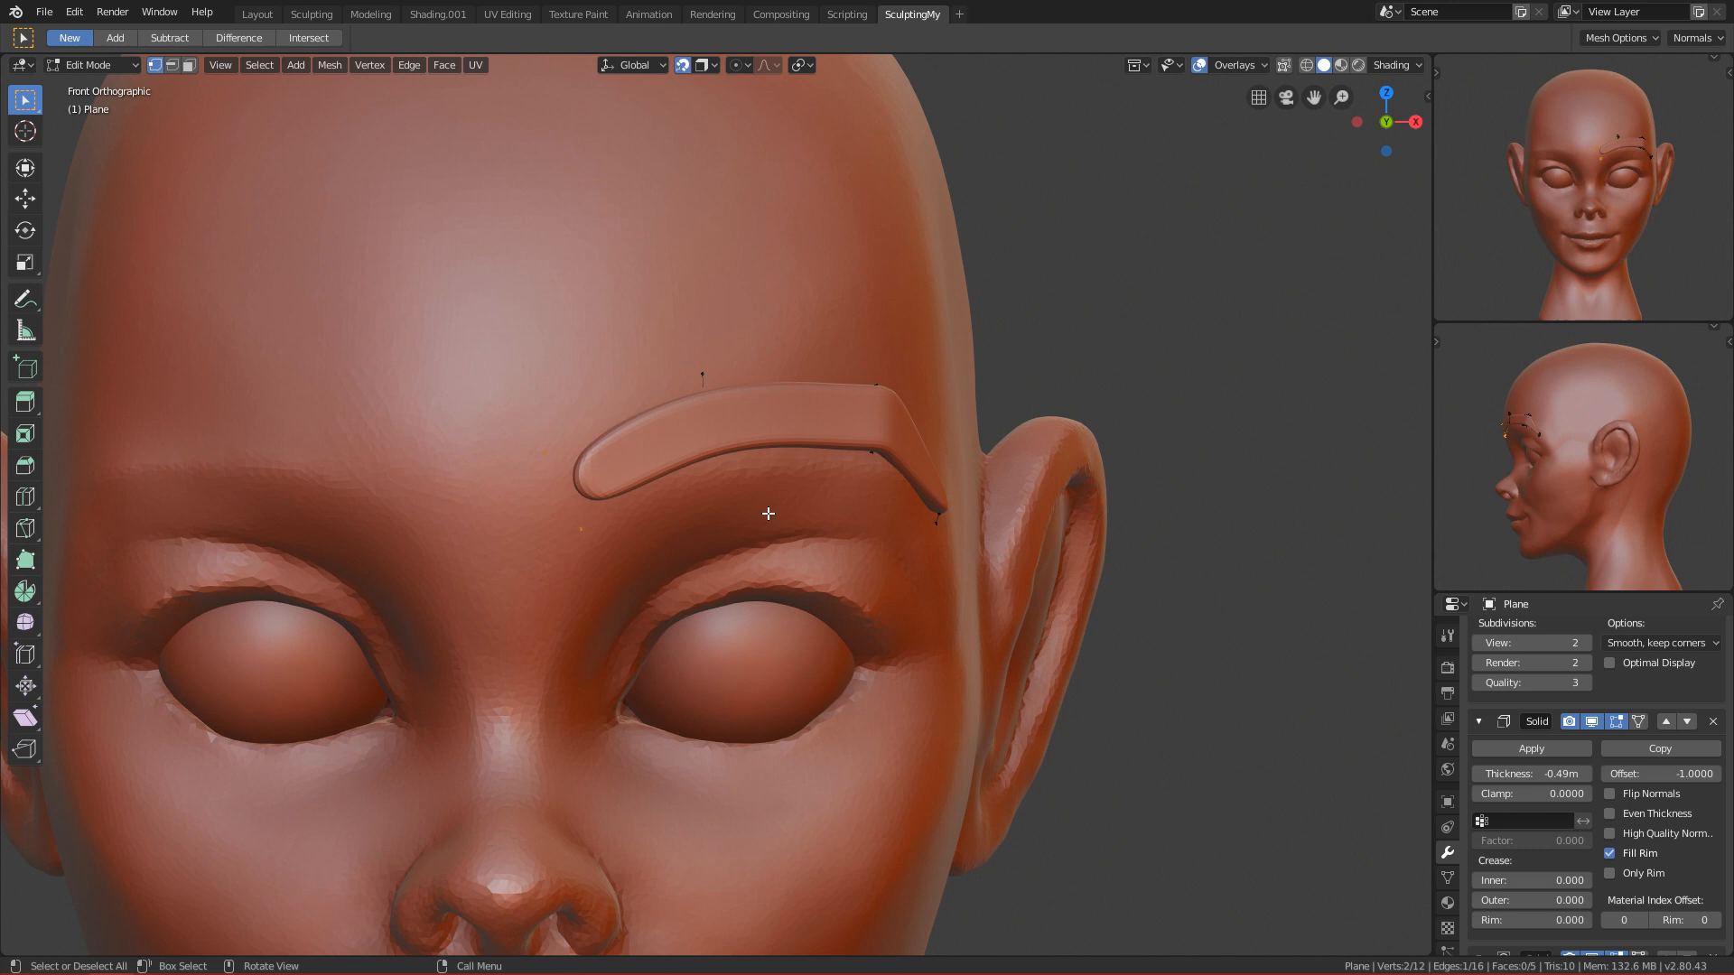
{"action": "key", "text": "s"}
{"action": "left_click", "coordinate": [738, 487]}
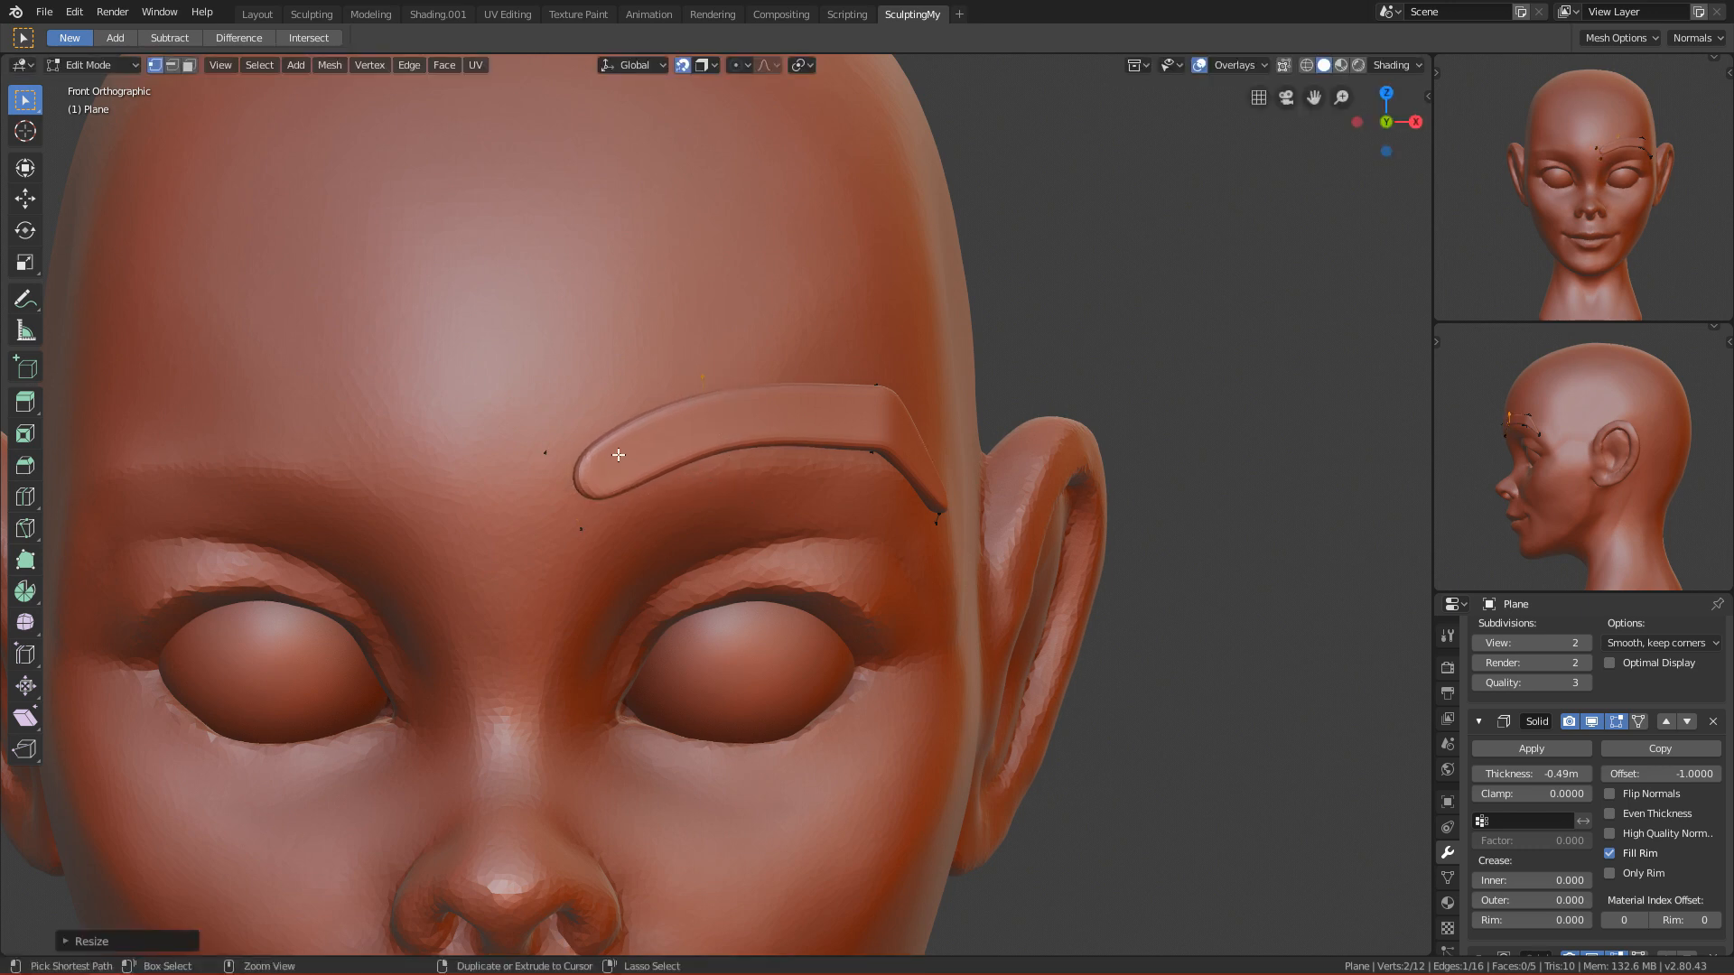
{"action": "key", "text": "g"}
{"action": "key", "text": "g"}
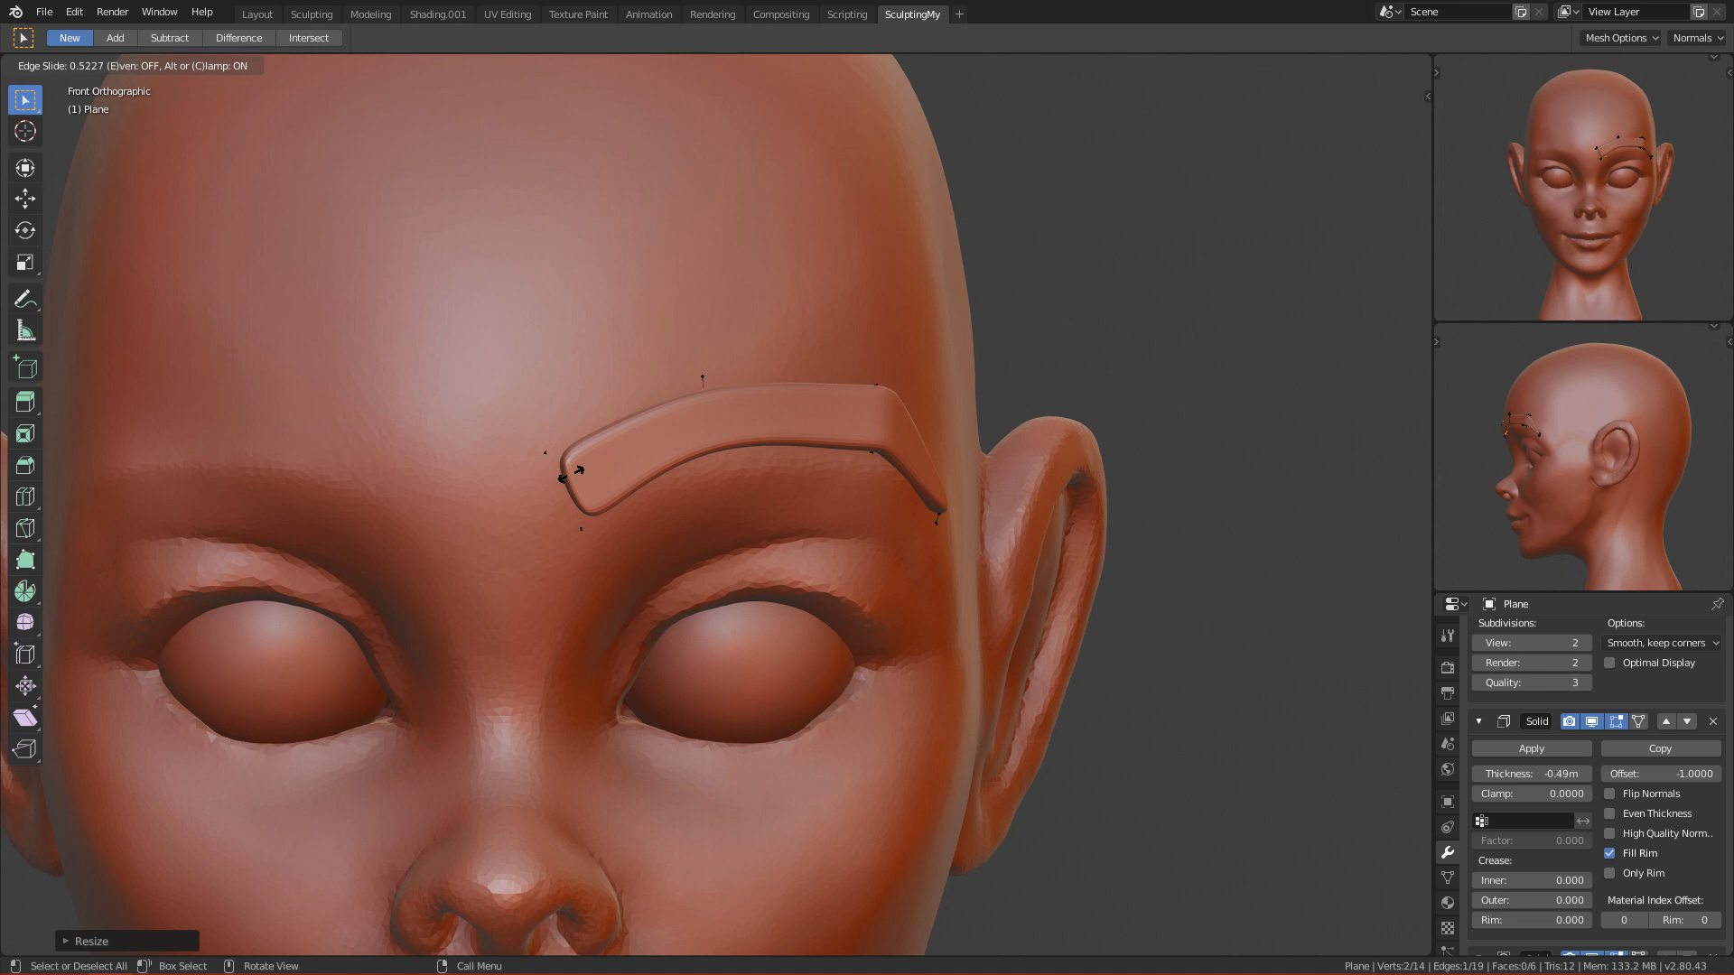
{"action": "left_click", "coordinate": [569, 487]}
Step: Rotate the four vertices at the eyebrow's inner end to change the slant of that end
{"action": "left_click_drag", "start_coordinate": [551, 417], "coordinate": [638, 568]}
{"action": "key", "text": "r"}
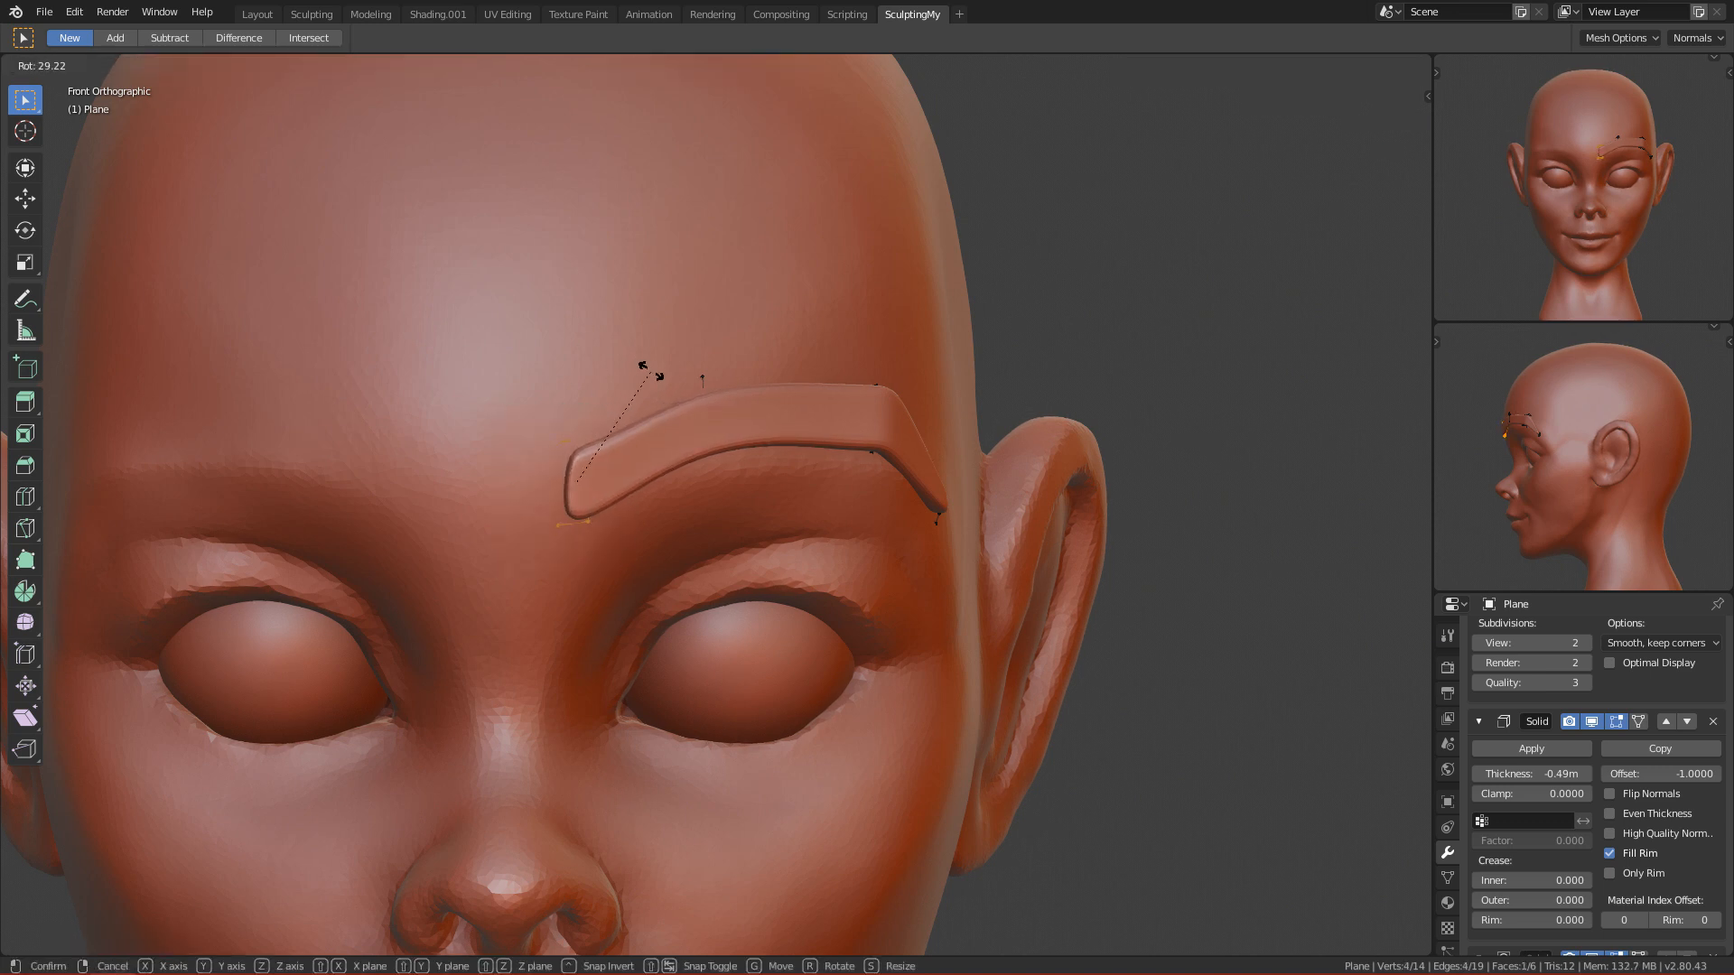
{"action": "left_click", "coordinate": [650, 371]}
{"action": "scroll", "coordinate": [646, 398], "scroll_direction": "up", "scroll_amount": 1}
{"action": "middle_click_drag", "start_coordinate": [647, 437], "coordinate": [636, 386], "text": "shift"}
{"action": "key", "text": "r"}
{"action": "left_click", "coordinate": [567, 291]}
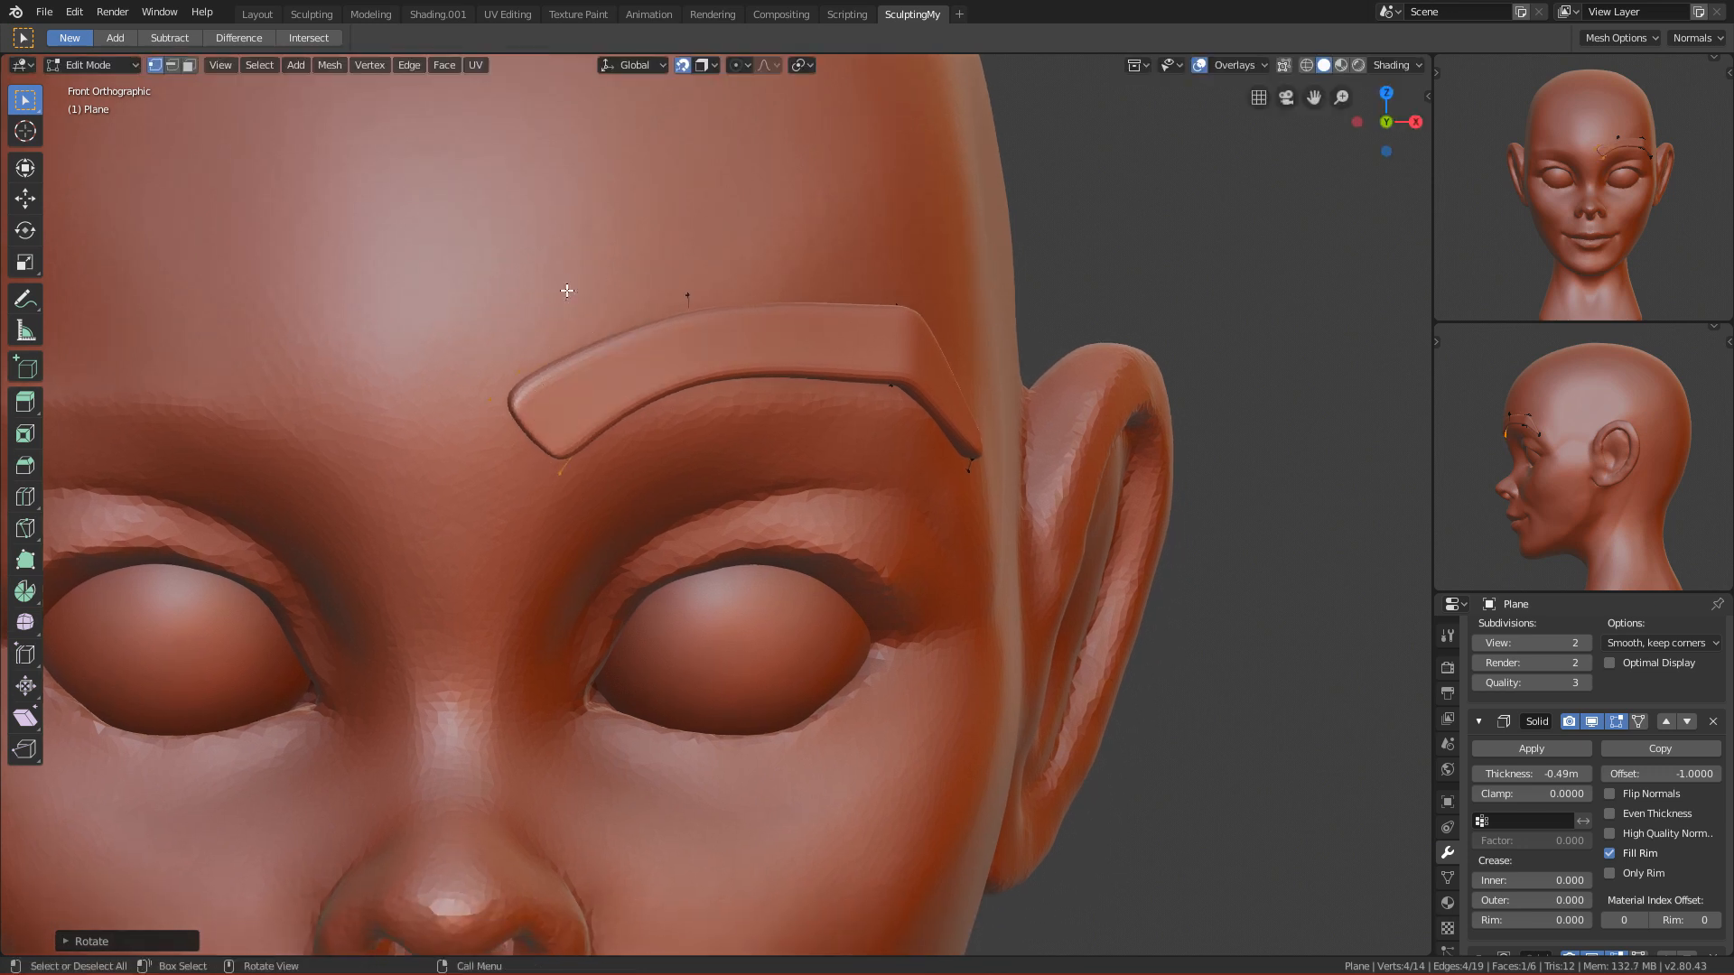
Step: Move the eyebrow's inner end vertices upward and lower the middle cross edge to straighten the brow
{"action": "key", "text": "g"}
{"action": "left_click", "coordinate": [573, 251]}
{"action": "scroll", "coordinate": [668, 379], "scroll_direction": "up", "scroll_amount": 1}
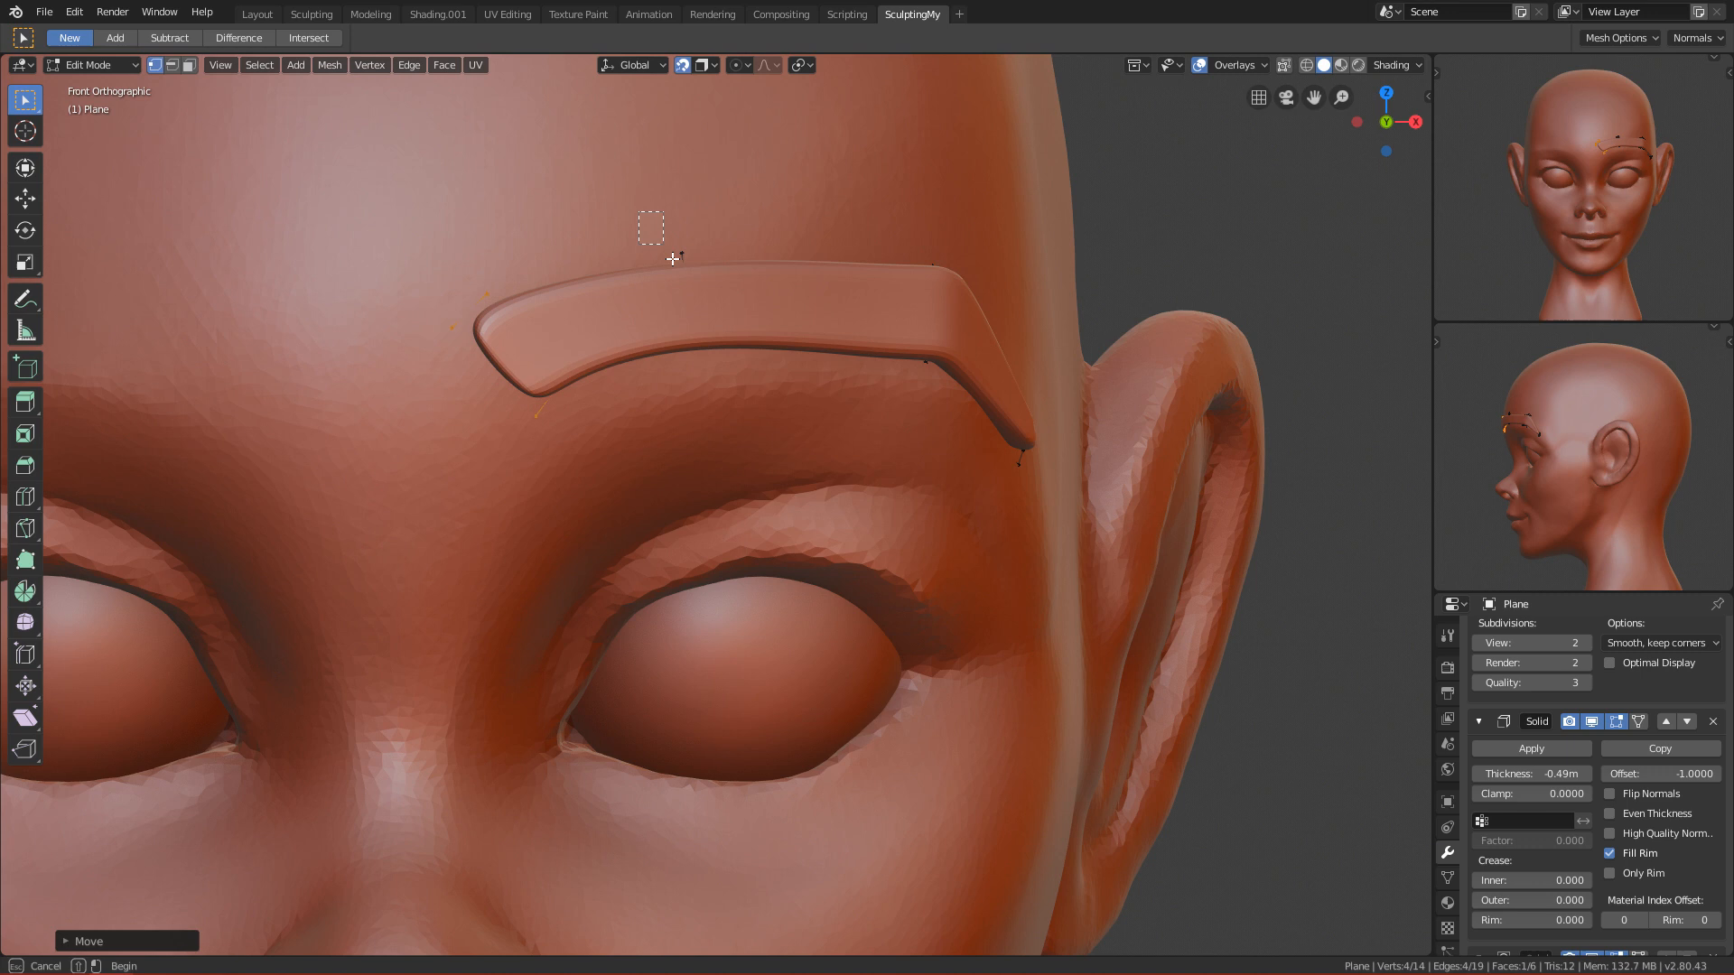
{"action": "key", "text": "g"}
{"action": "left_click", "coordinate": [763, 430]}
{"action": "scroll", "coordinate": [768, 452], "scroll_direction": "down", "scroll_amount": 5}
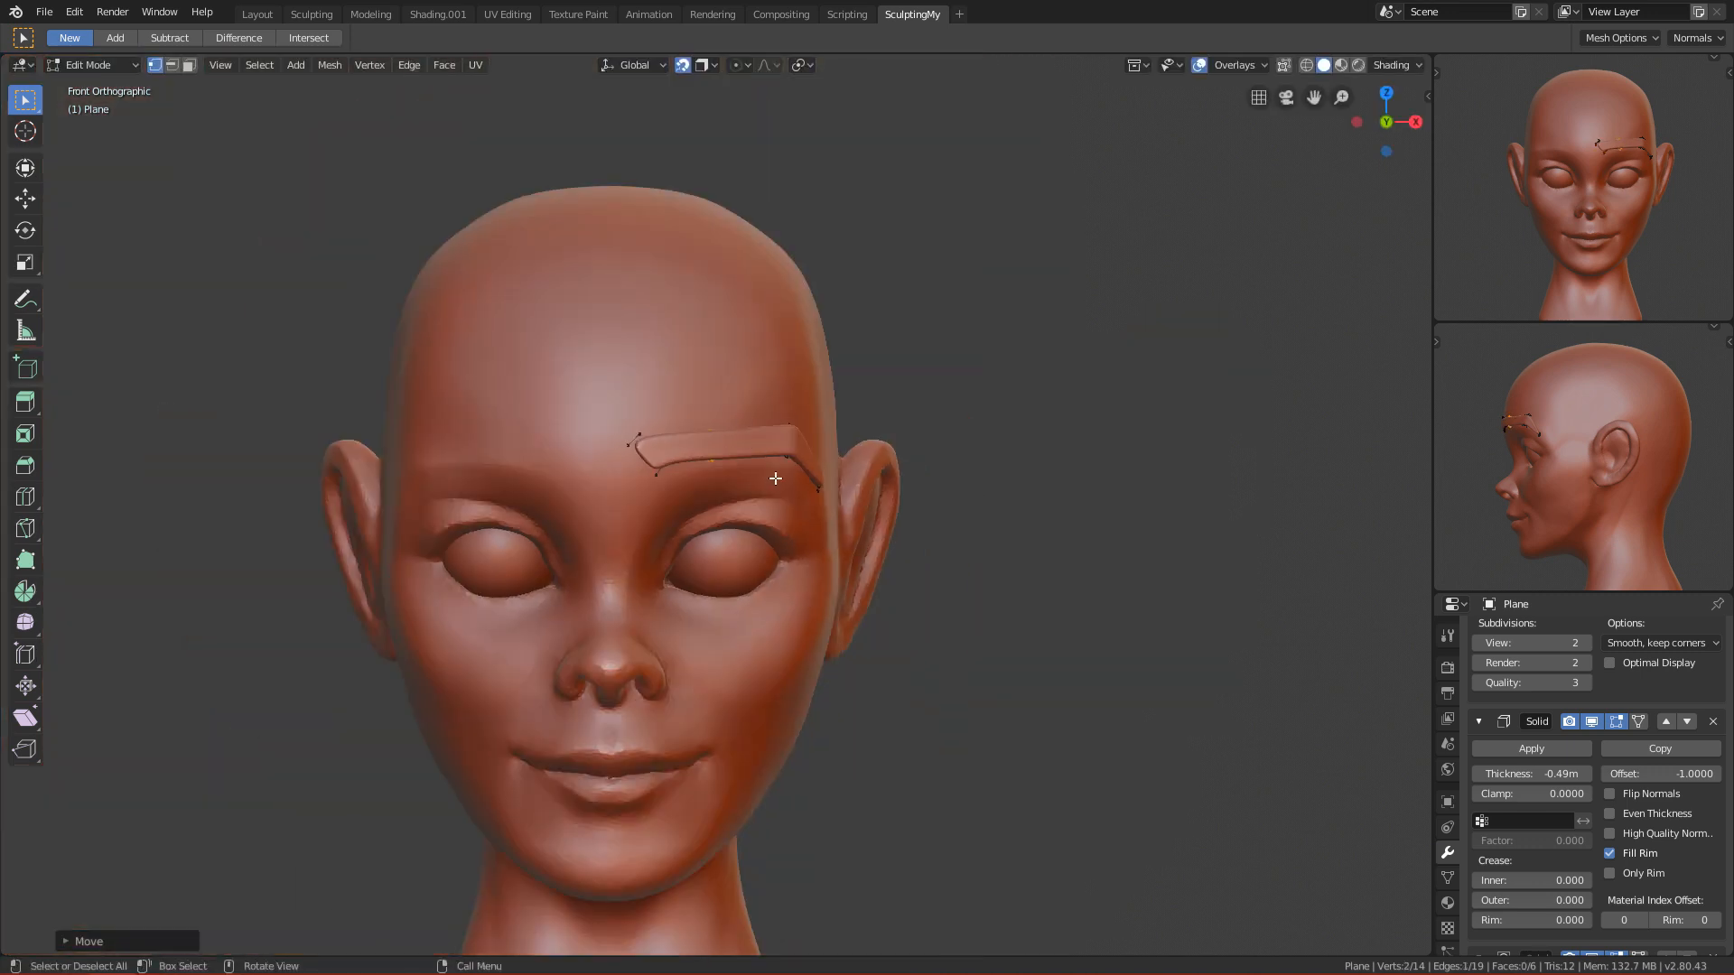
Step: Reposition individual vertices at the eyebrow's inner end to shape it into a slanted, pointed corner
{"action": "scroll", "coordinate": [777, 498], "scroll_direction": "up", "scroll_amount": 5}
{"action": "left_click_drag", "start_coordinate": [476, 332], "coordinate": [576, 439]}
{"action": "key", "text": "g"}
{"action": "left_click", "coordinate": [512, 358]}
{"action": "key", "text": "g"}
{"action": "left_click", "coordinate": [570, 426]}
{"action": "left_click_drag", "start_coordinate": [517, 312], "coordinate": [611, 420]}
{"action": "key", "text": "g"}
{"action": "left_click", "coordinate": [562, 359]}
{"action": "key", "text": "g"}
{"action": "left_click", "coordinate": [620, 431]}
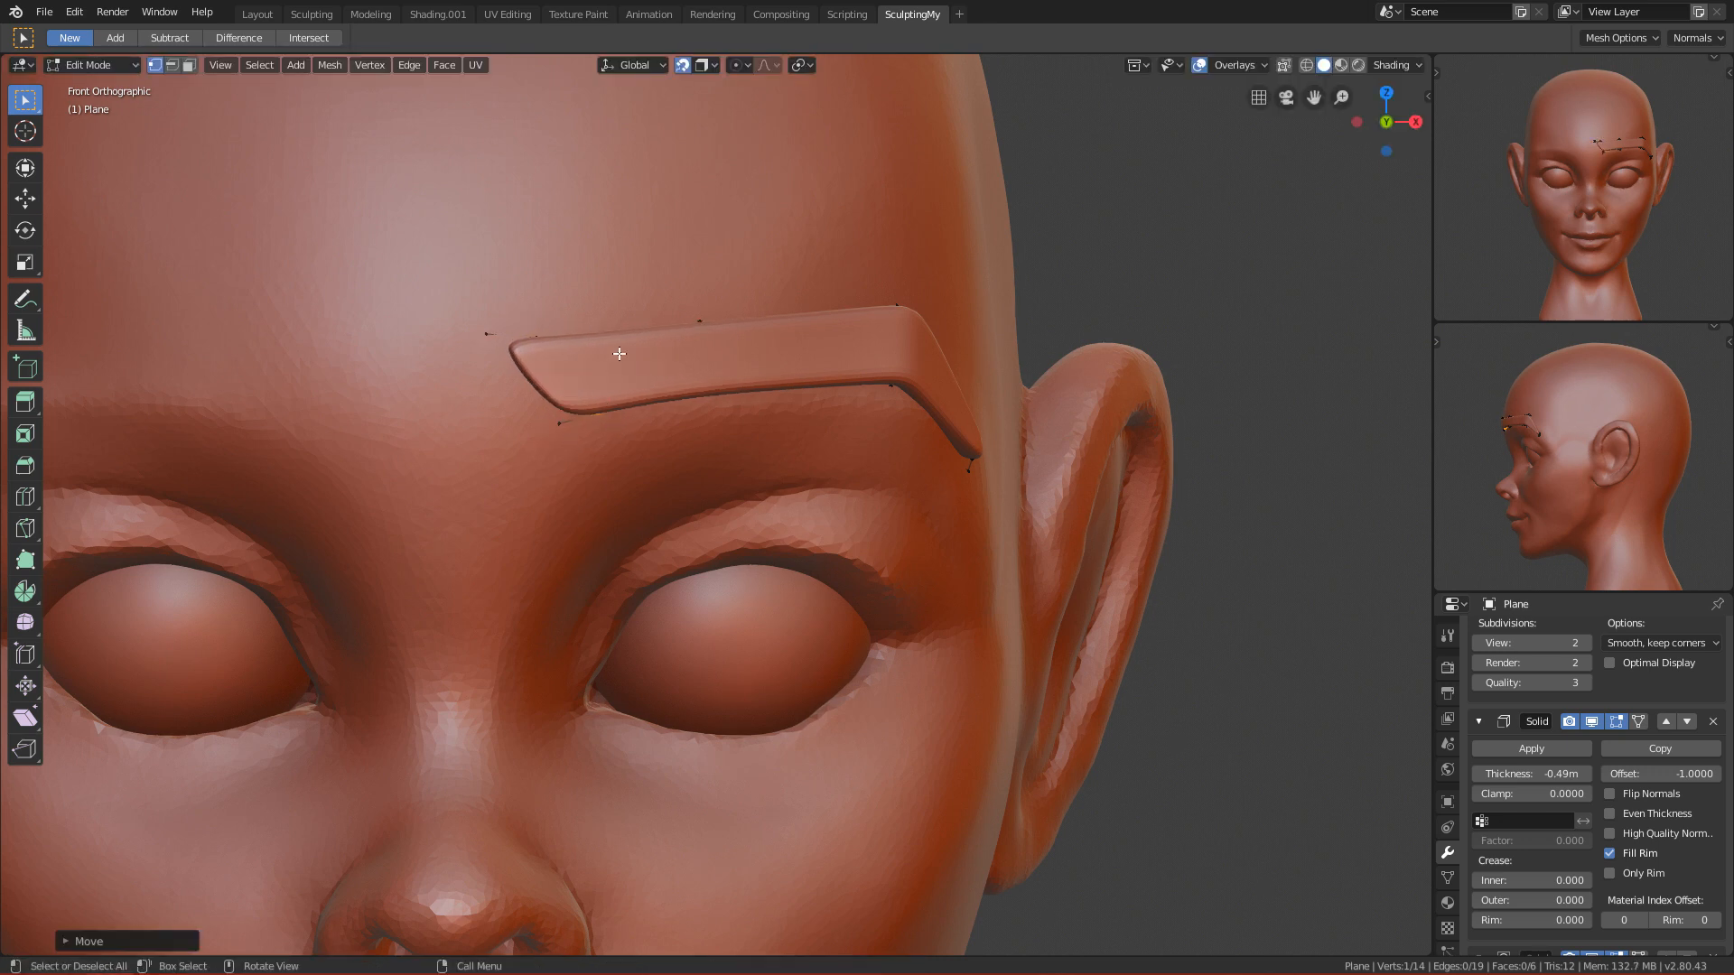
{"action": "scroll", "coordinate": [683, 313], "scroll_direction": "down", "scroll_amount": 4}
{"action": "scroll", "coordinate": [786, 449], "scroll_direction": "up", "scroll_amount": 2}
Step: Add a Mirror modifier to the eyebrow in Object Mode with the head object Cube as its mirror object
{"action": "key", "text": "Tab"}
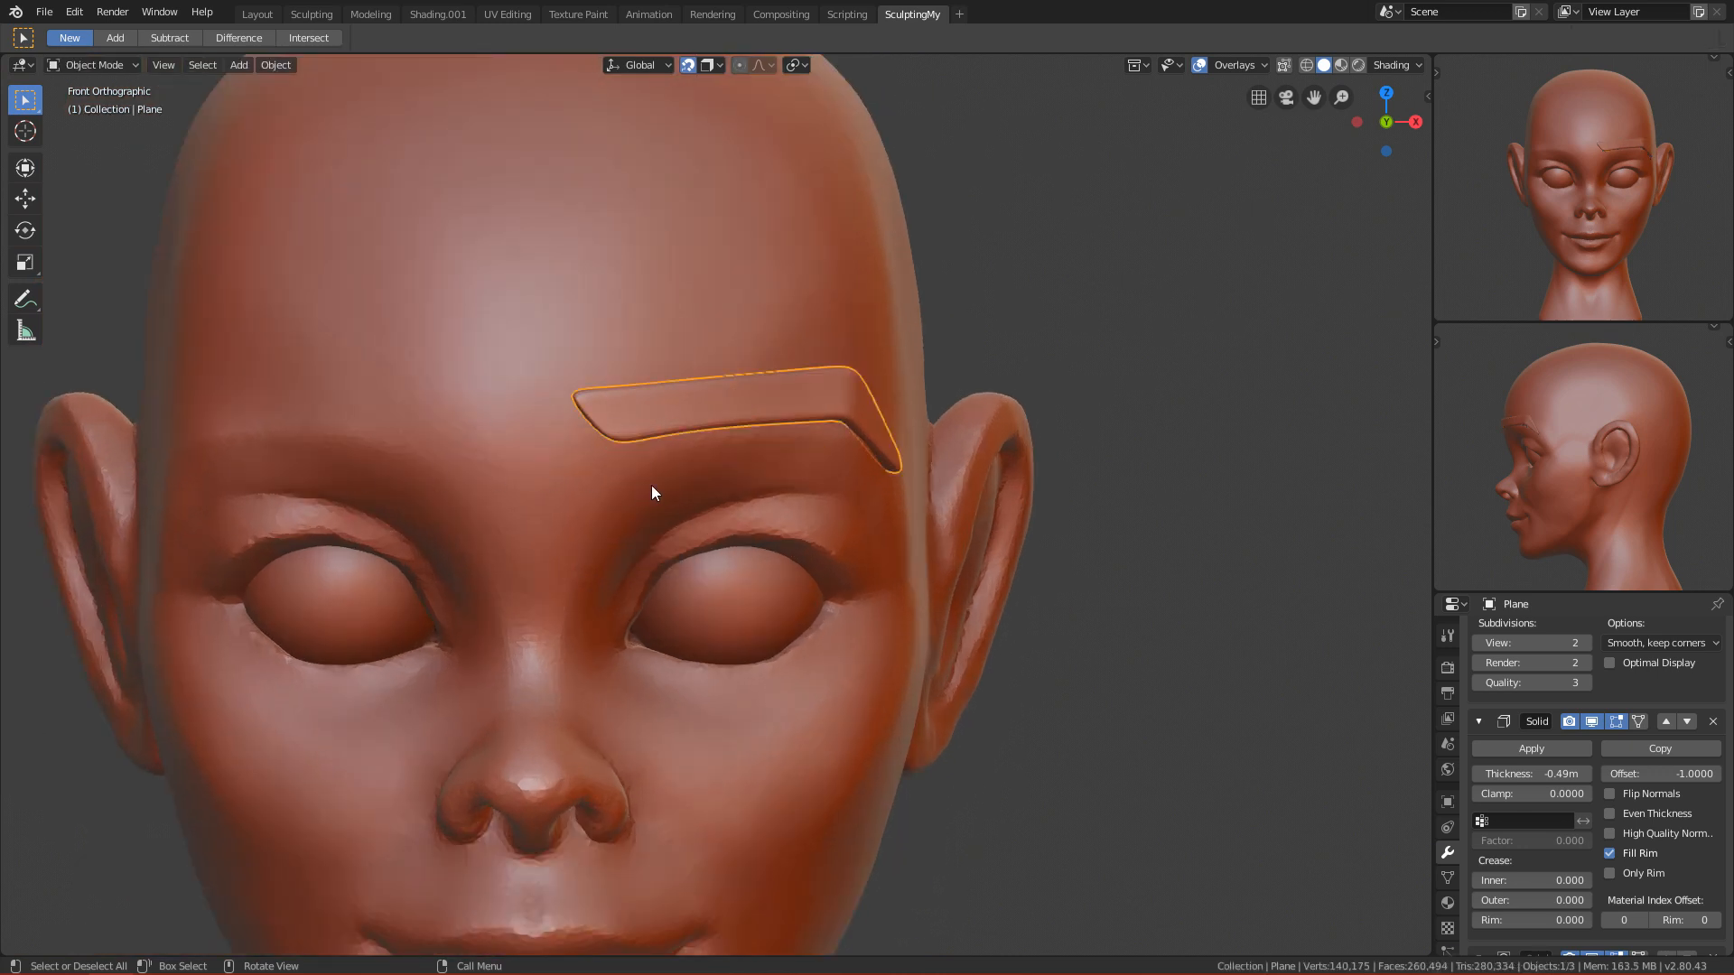
{"action": "scroll", "coordinate": [1566, 674], "scroll_direction": "up", "scroll_amount": 3}
{"action": "left_click", "coordinate": [1544, 631]}
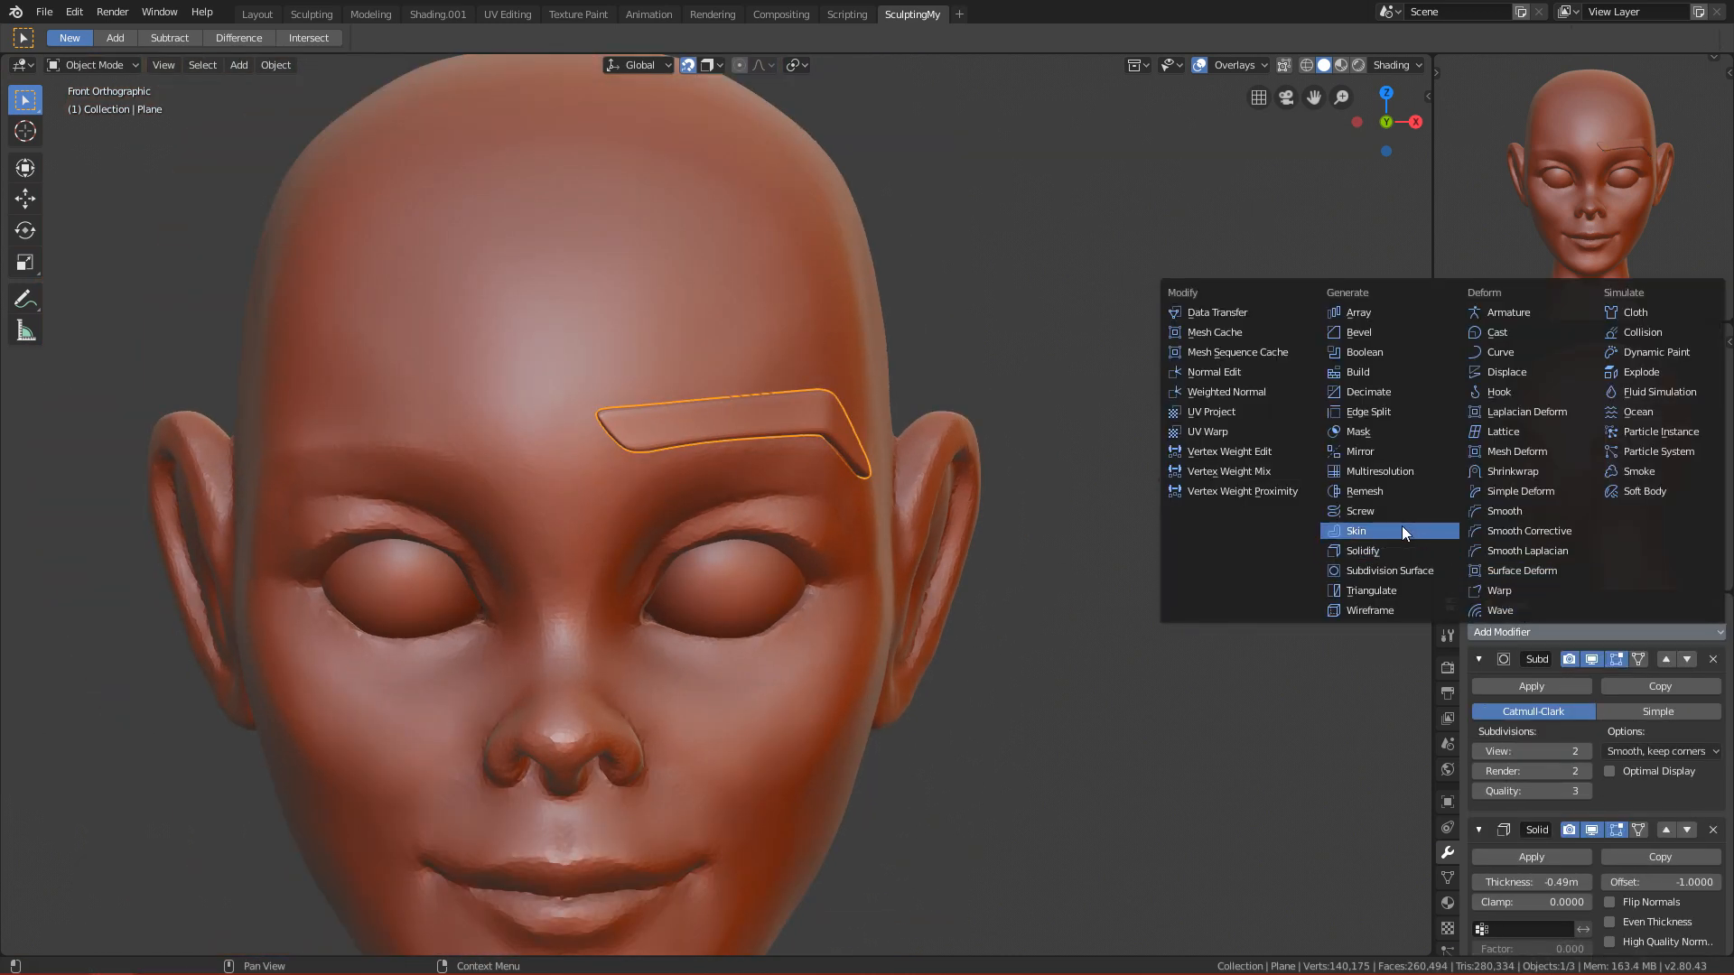
{"action": "left_click", "coordinate": [1368, 453]}
{"action": "scroll", "coordinate": [1578, 684], "scroll_direction": "down", "scroll_amount": 10}
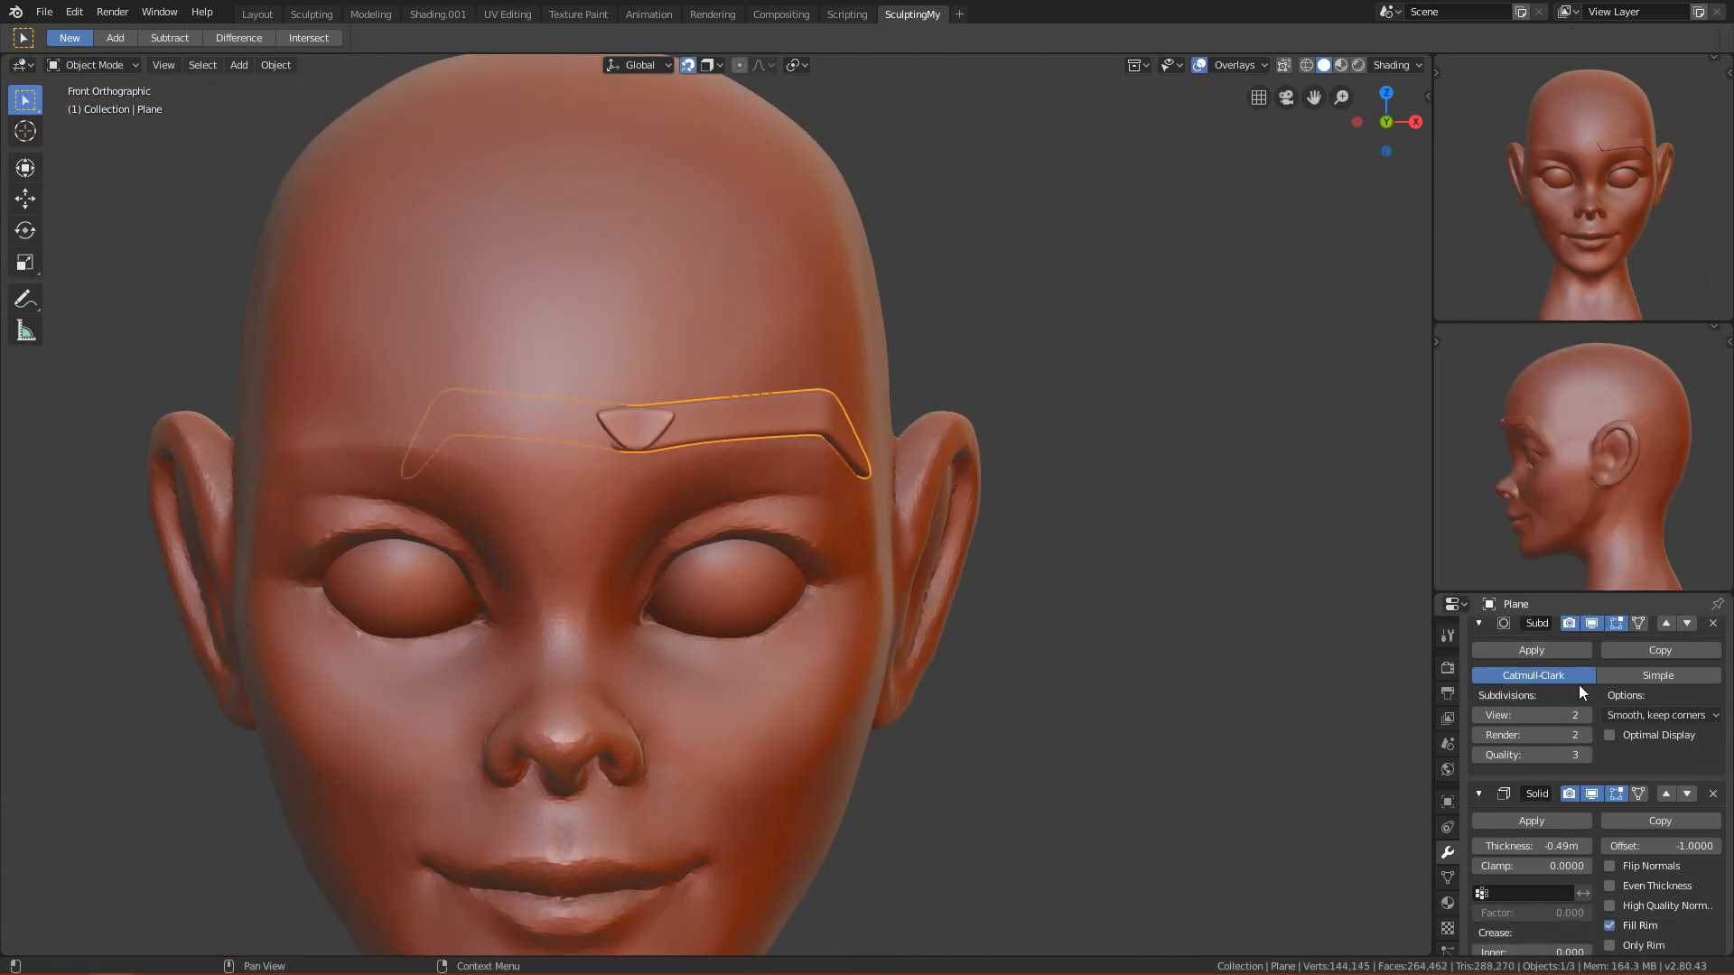
{"action": "left_click", "coordinate": [1713, 784]}
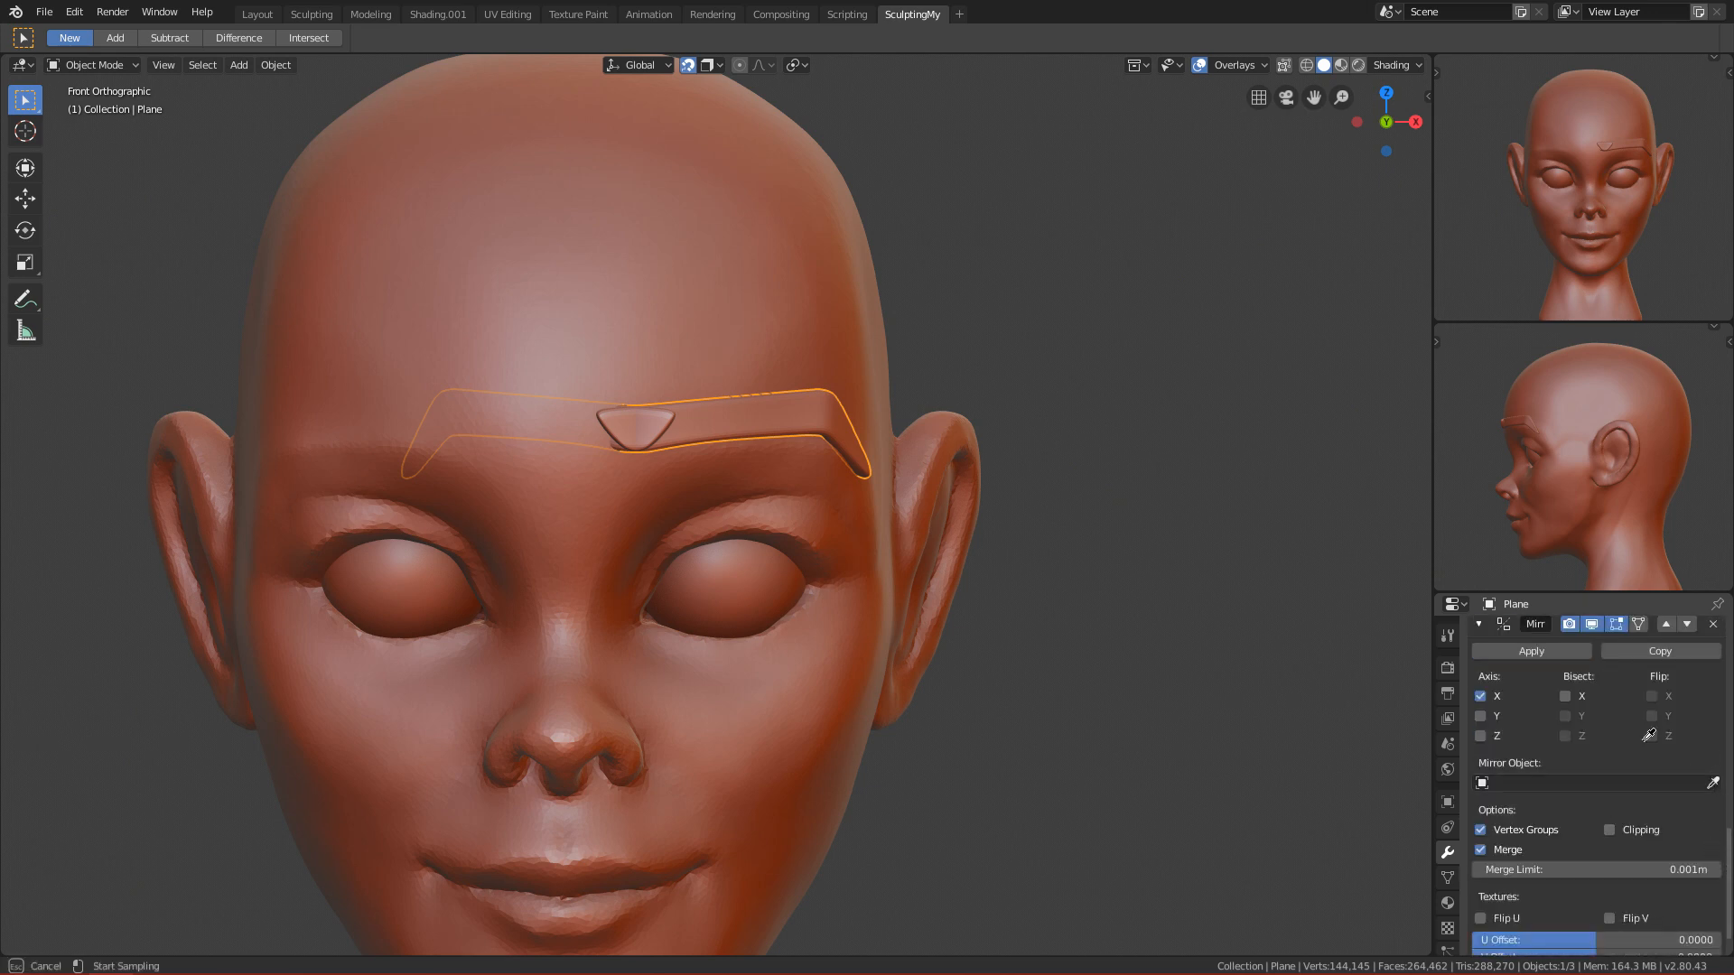
{"action": "left_click", "coordinate": [631, 279]}
{"action": "scroll", "coordinate": [659, 372], "scroll_direction": "down", "scroll_amount": 3}
{"action": "scroll", "coordinate": [659, 372], "scroll_direction": "down", "scroll_amount": 1}
{"action": "scroll", "coordinate": [745, 504], "scroll_direction": "up", "scroll_amount": 2}
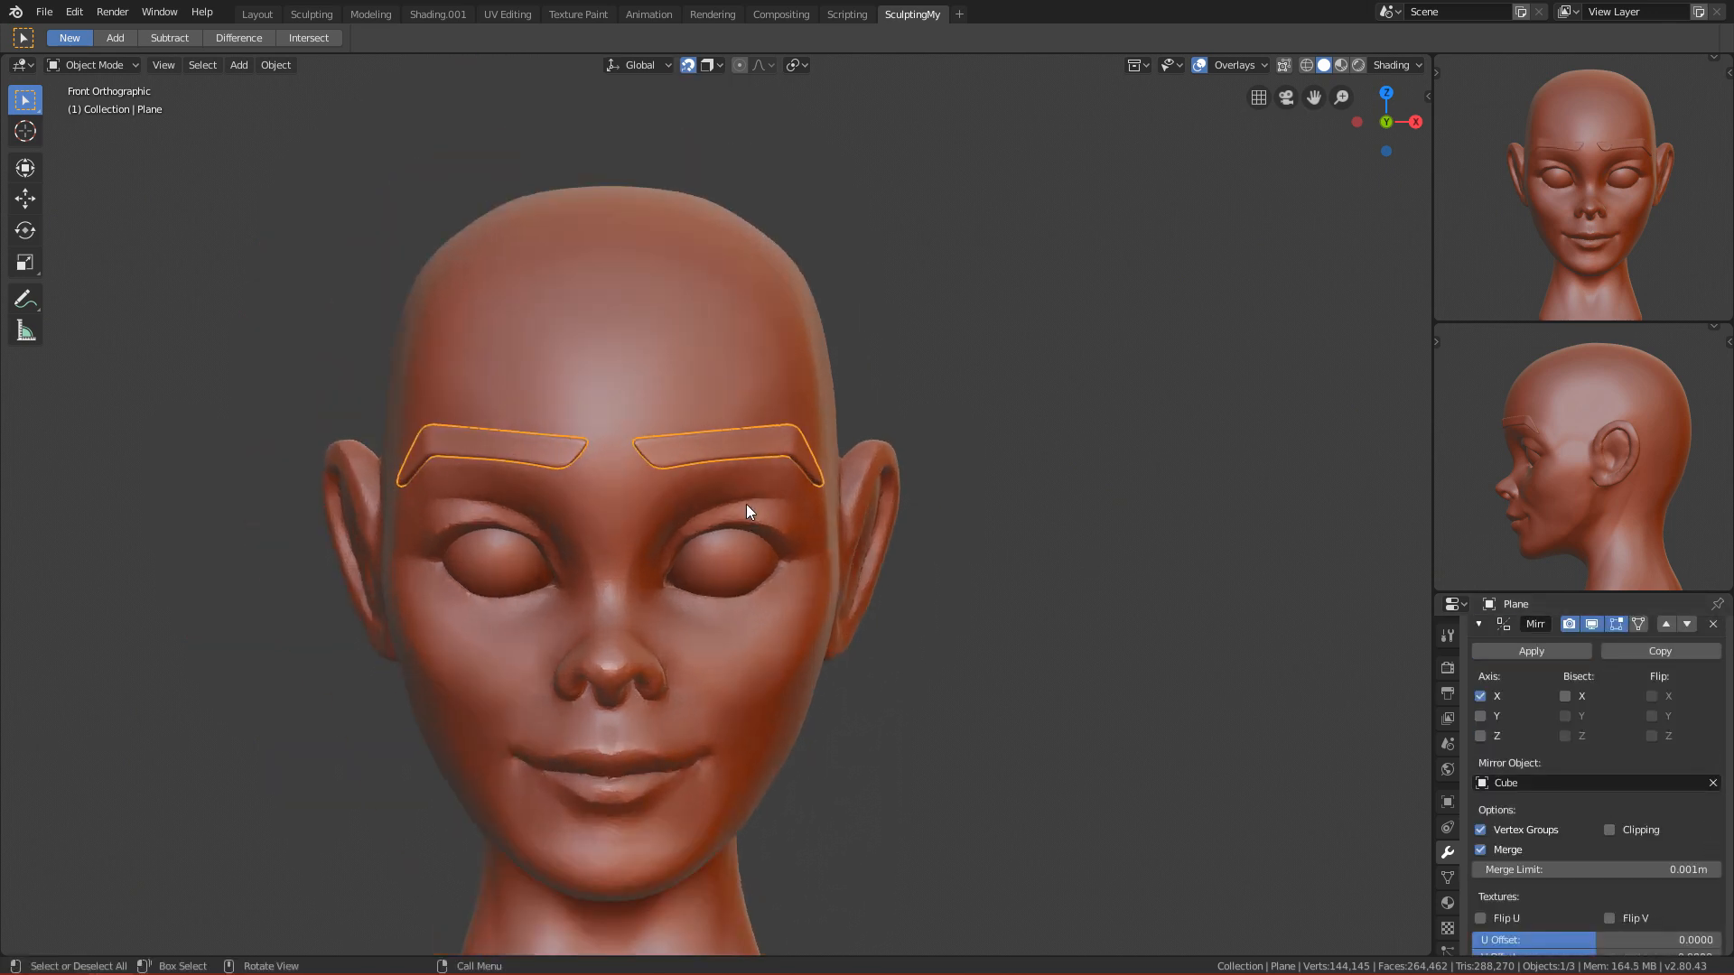
{"action": "key", "text": "alt+a"}
{"action": "scroll", "coordinate": [748, 503], "scroll_direction": "down", "scroll_amount": 4}
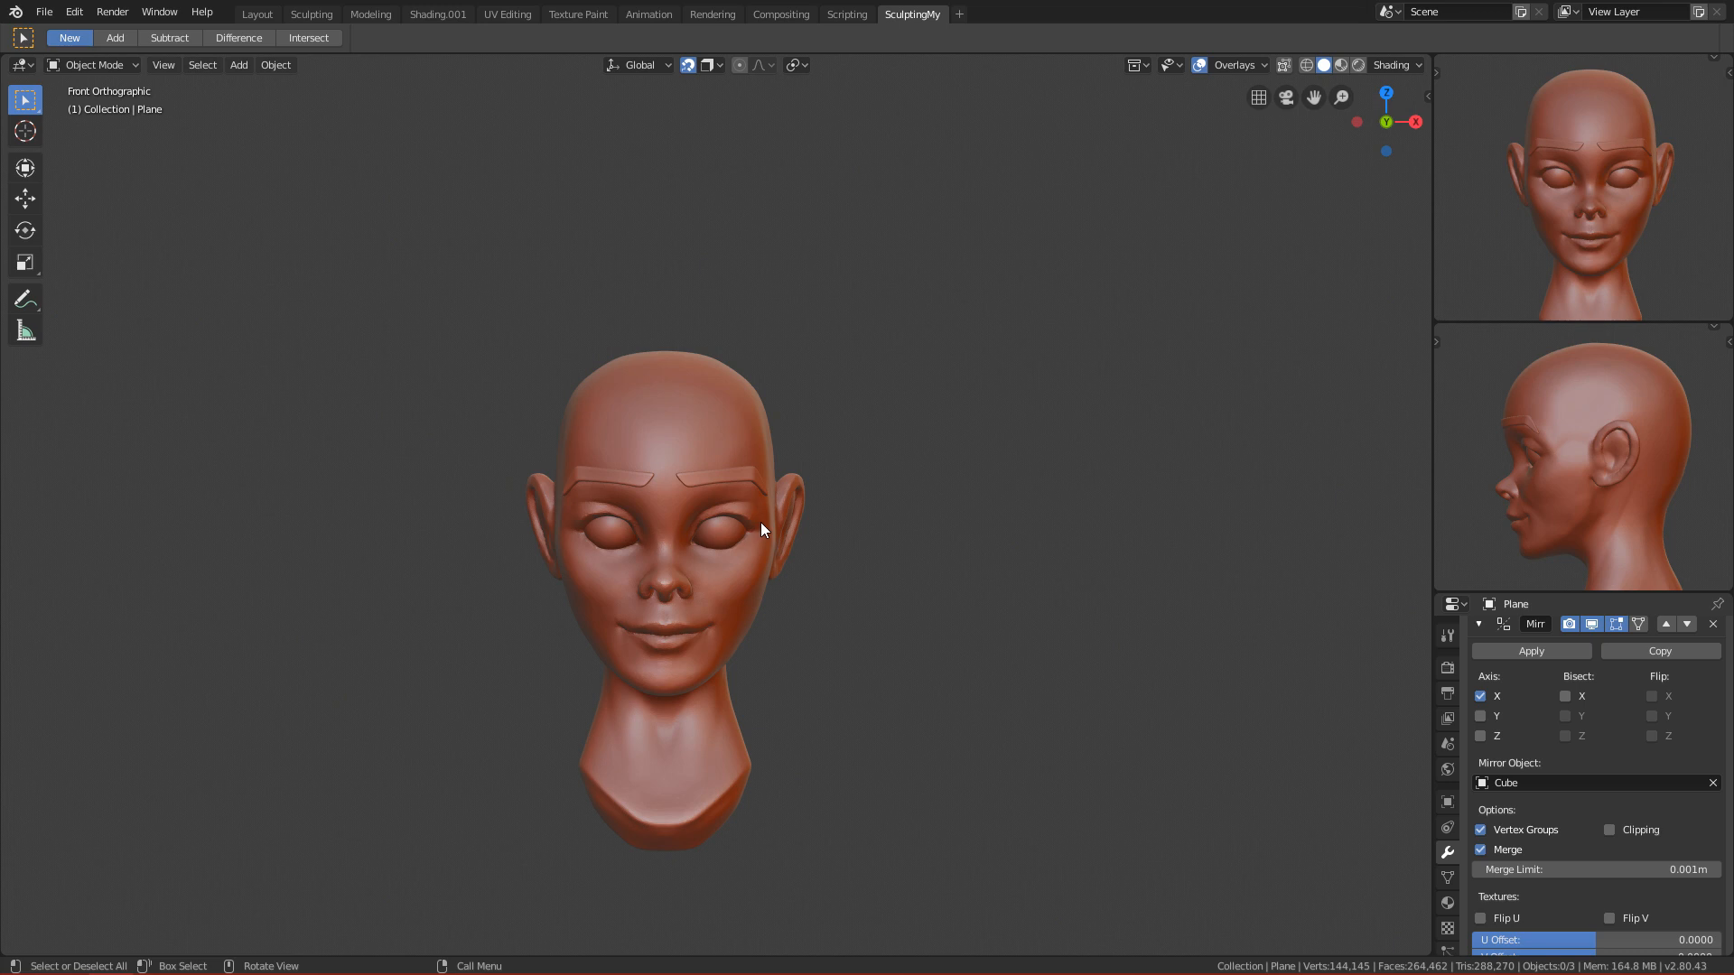
{"action": "scroll", "coordinate": [760, 521], "scroll_direction": "up", "scroll_amount": 7}
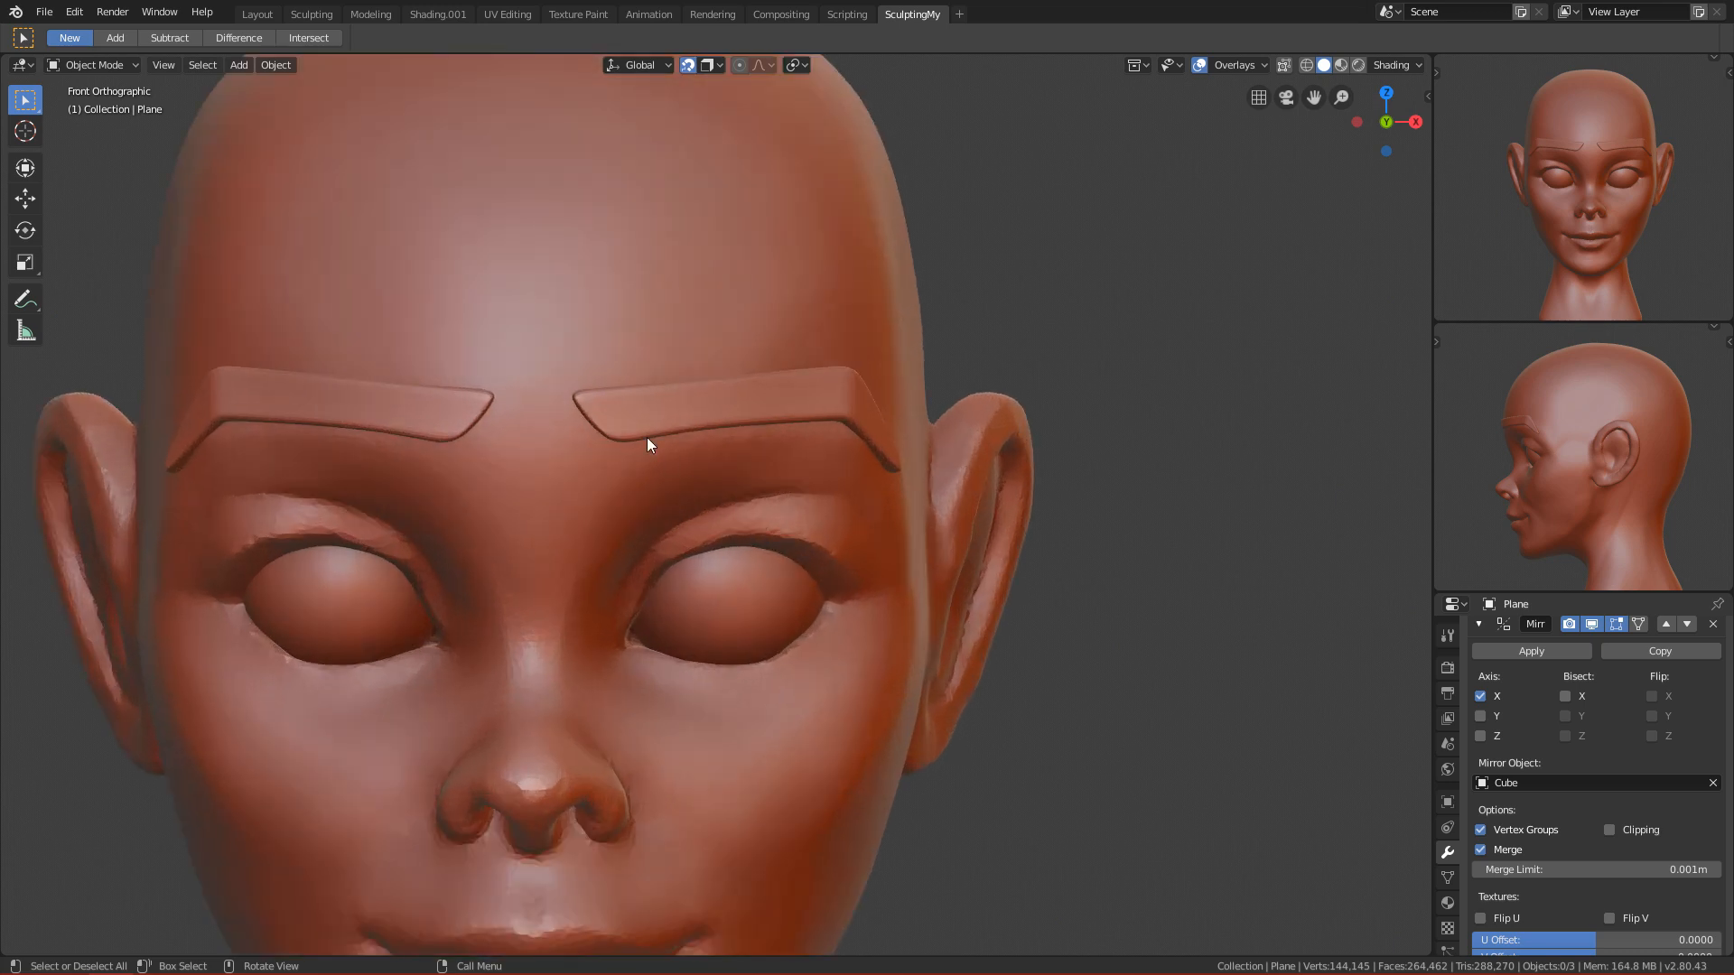
Step: Move the mirrored eyebrow's inner end vertices downward in Edit Mode so the brow curves down toward the nose
{"action": "left_click", "coordinate": [619, 414]}
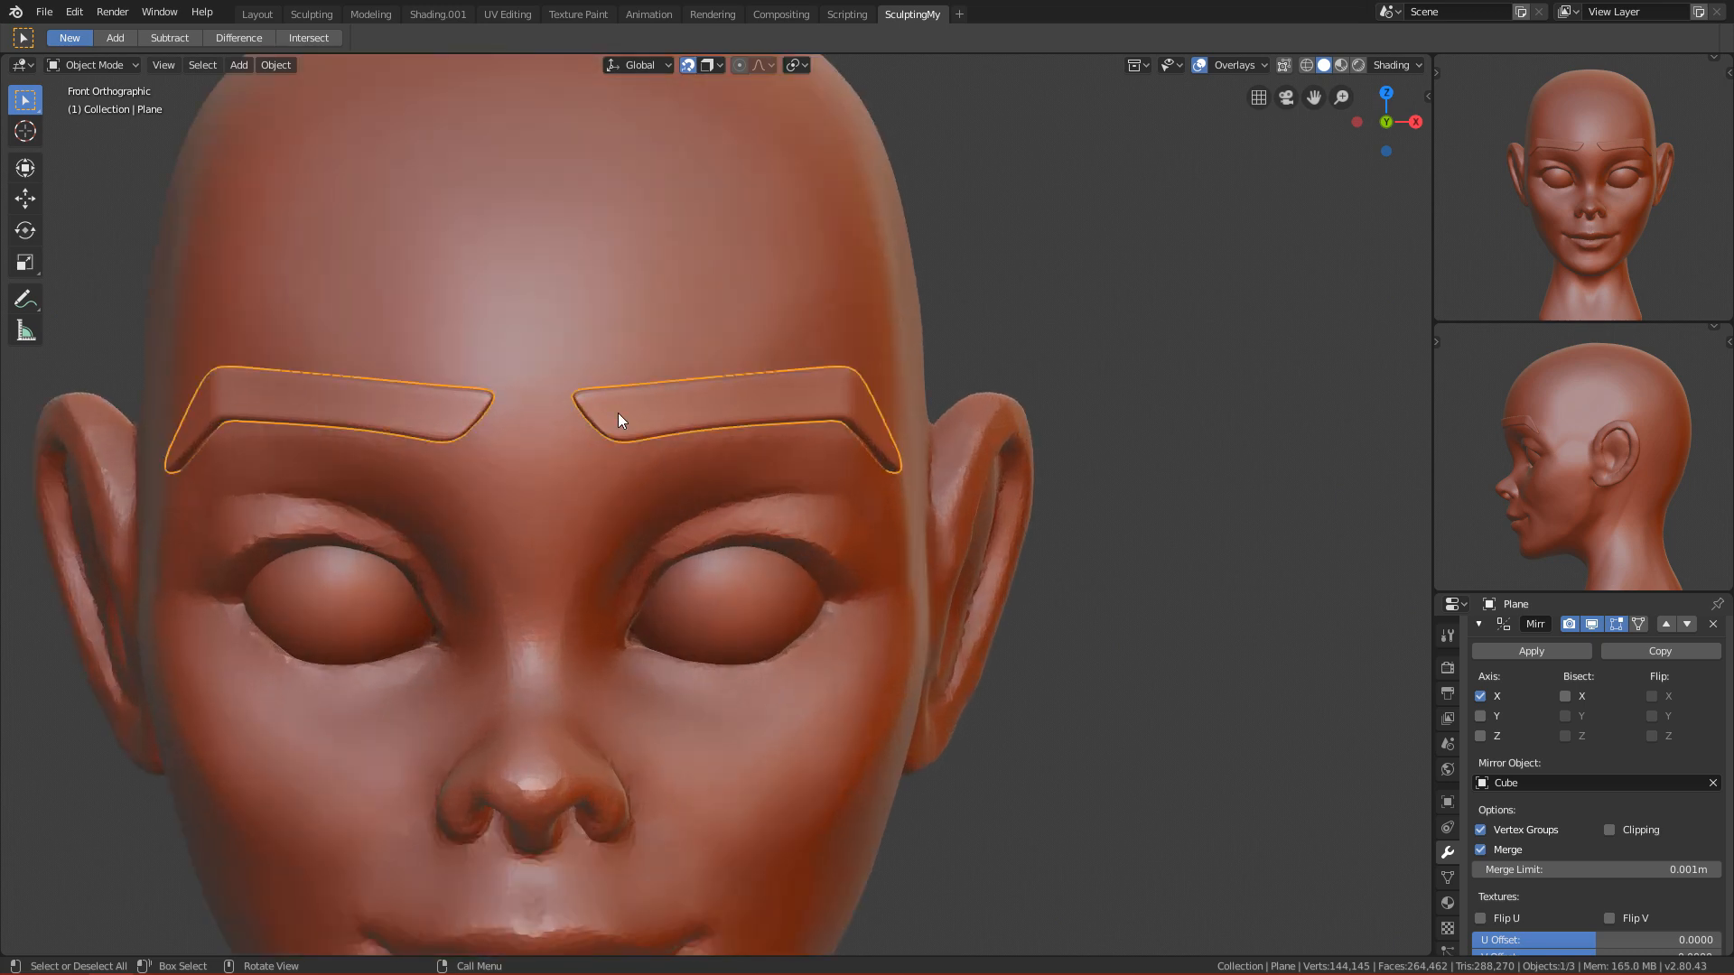
{"action": "key", "text": "Tab"}
{"action": "left_click_drag", "start_coordinate": [605, 459], "coordinate": [626, 481]}
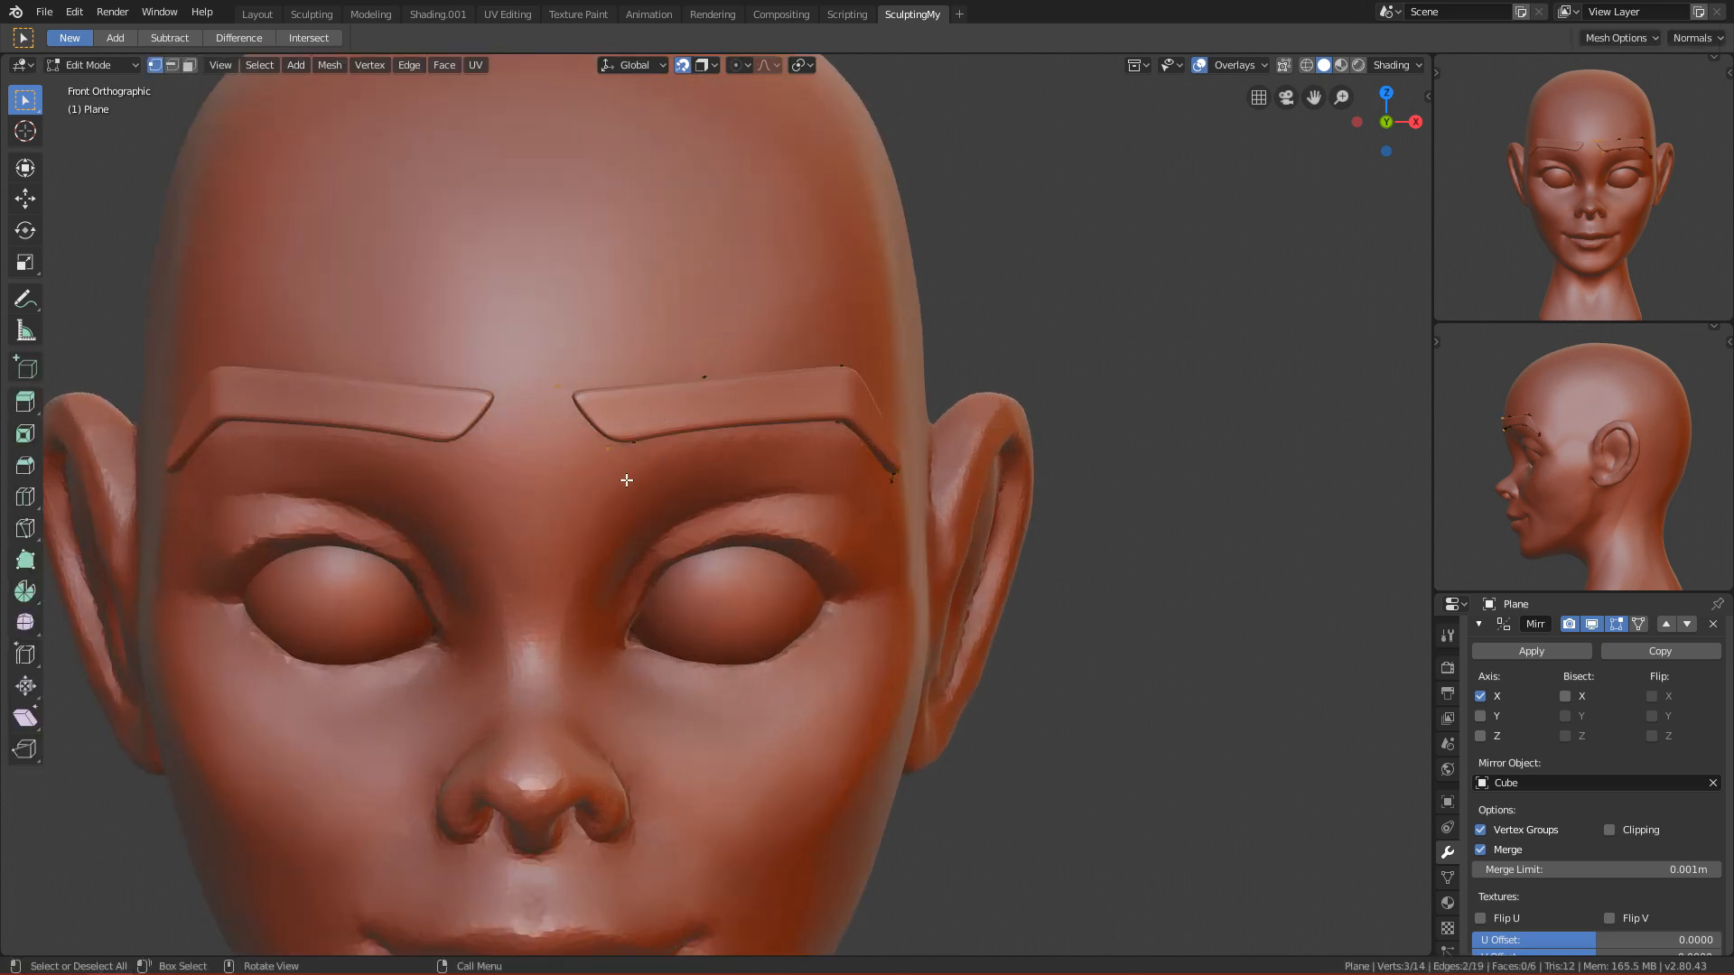
{"action": "left_click_drag", "start_coordinate": [542, 361], "coordinate": [613, 504]}
{"action": "key", "text": "g"}
{"action": "left_click", "coordinate": [644, 548]}
{"action": "key", "text": "g"}
{"action": "left_click", "coordinate": [610, 533]}
Step: Adjust the upper and lower vertices of the cross edge beside the eyebrow's inner end to even out its outline
{"action": "left_click", "coordinate": [621, 433]}
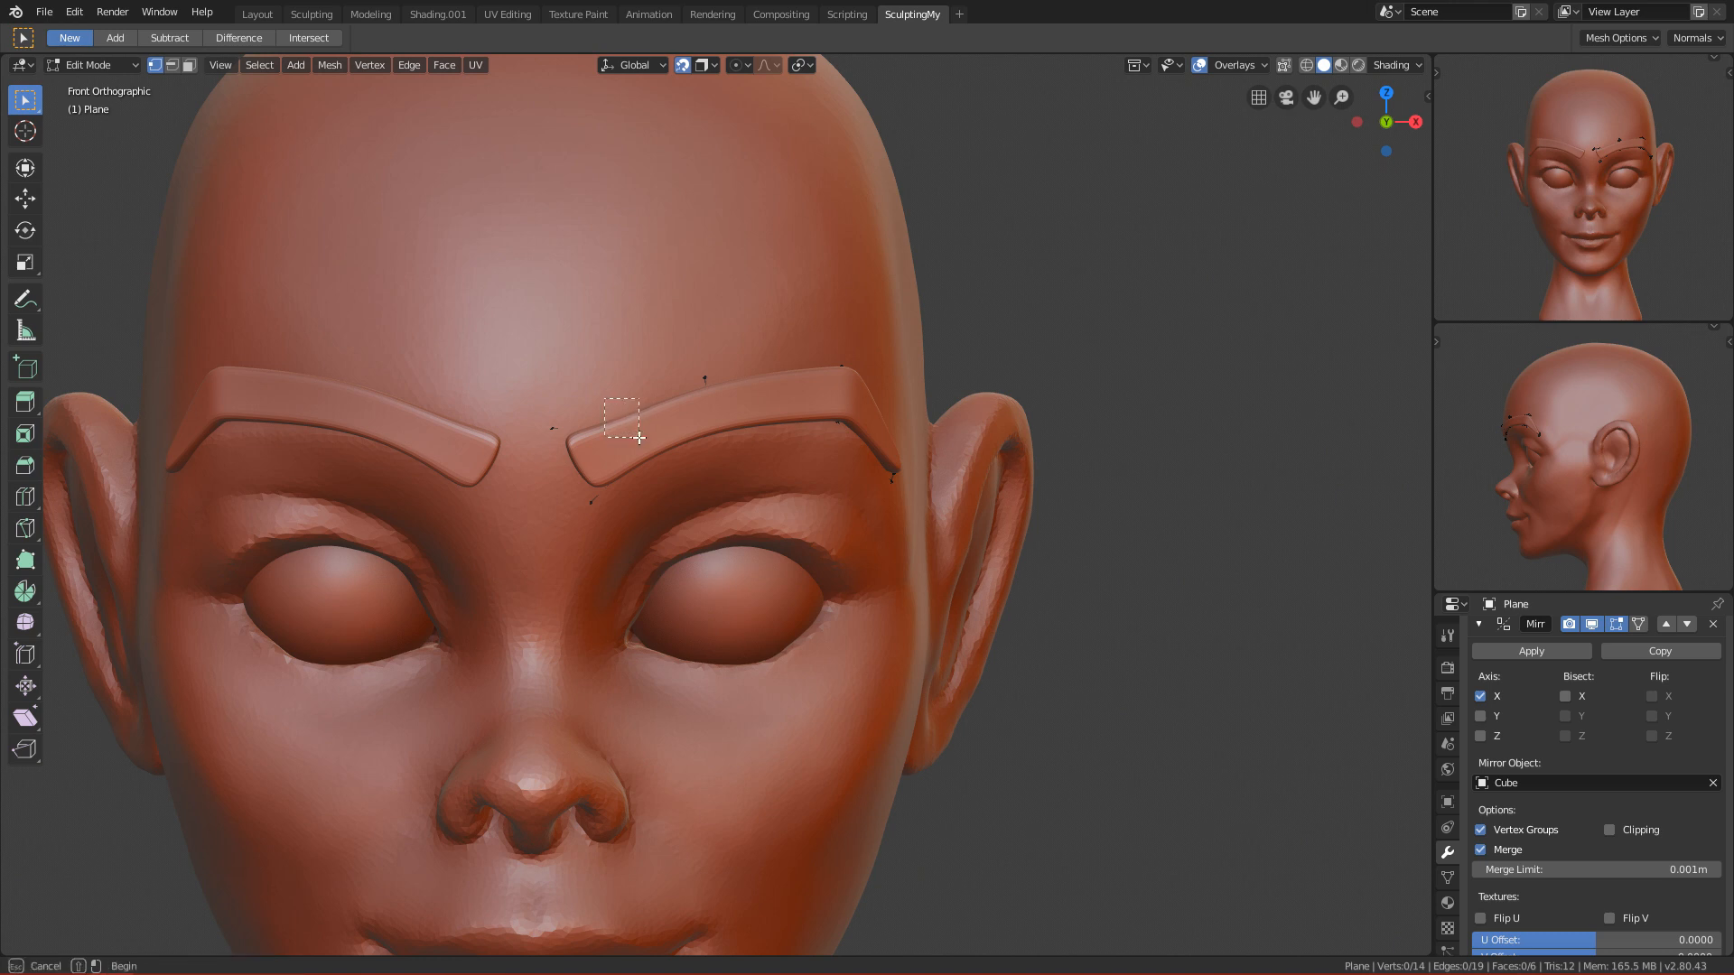
{"action": "left_click_drag", "start_coordinate": [593, 390], "coordinate": [652, 468]}
{"action": "key", "text": "g"}
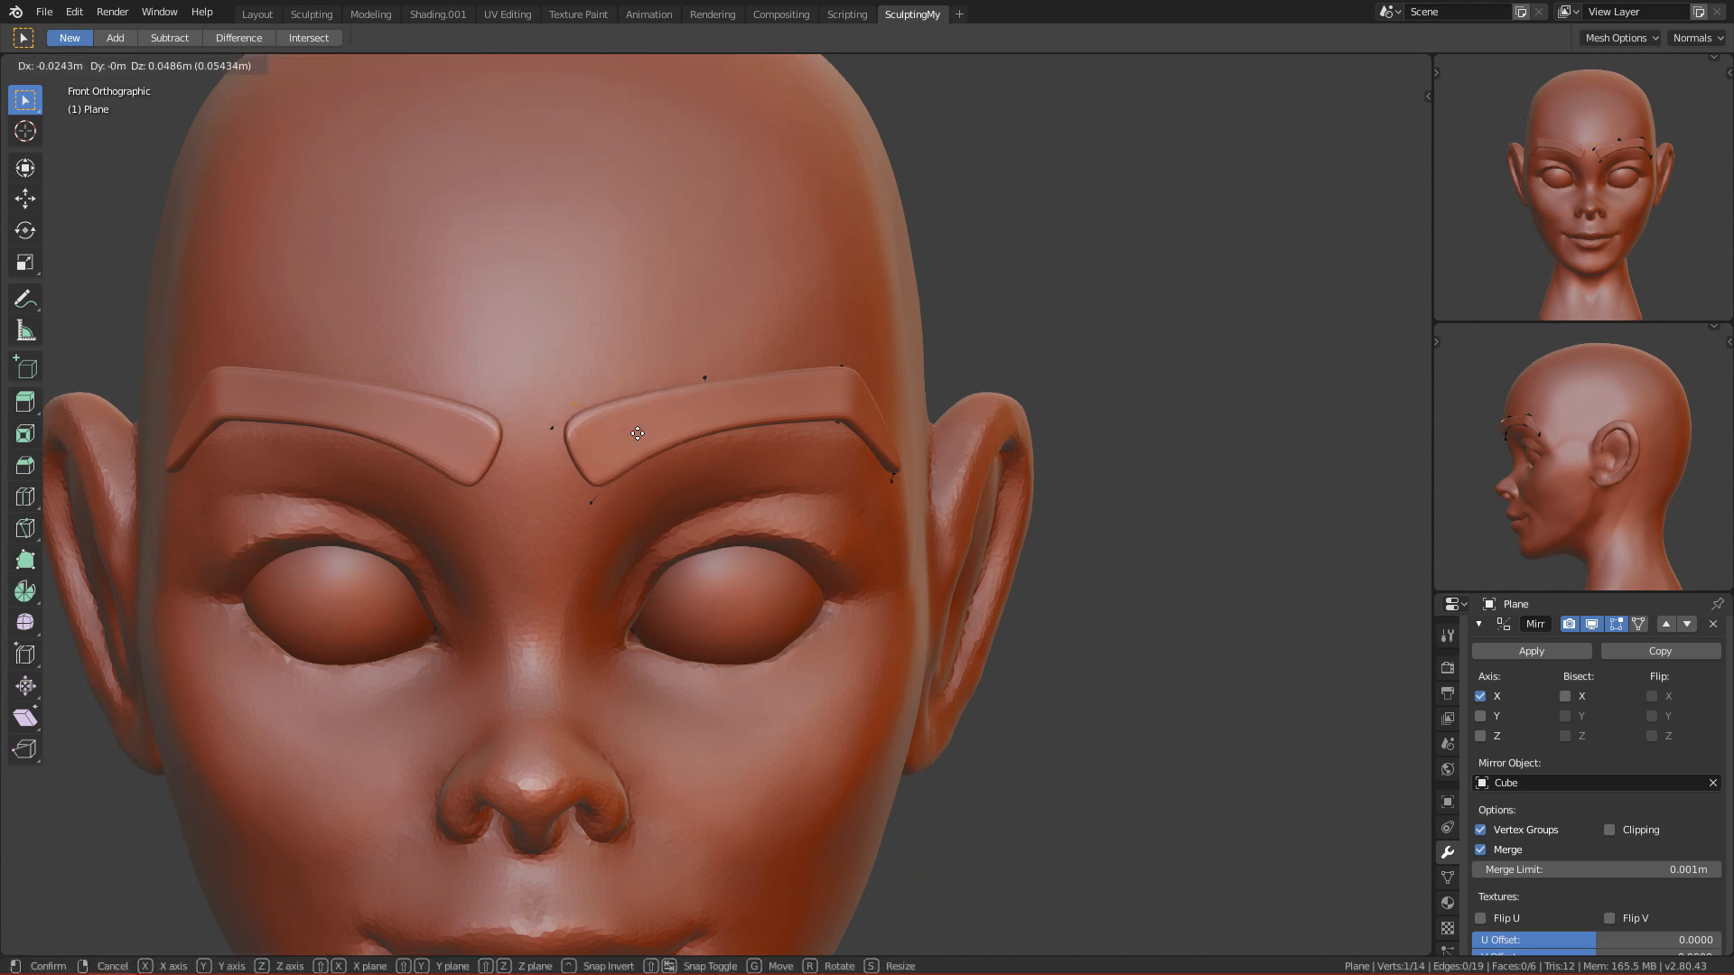
{"action": "left_click", "coordinate": [656, 444]}
{"action": "scroll", "coordinate": [721, 386], "scroll_direction": "up", "scroll_amount": 3}
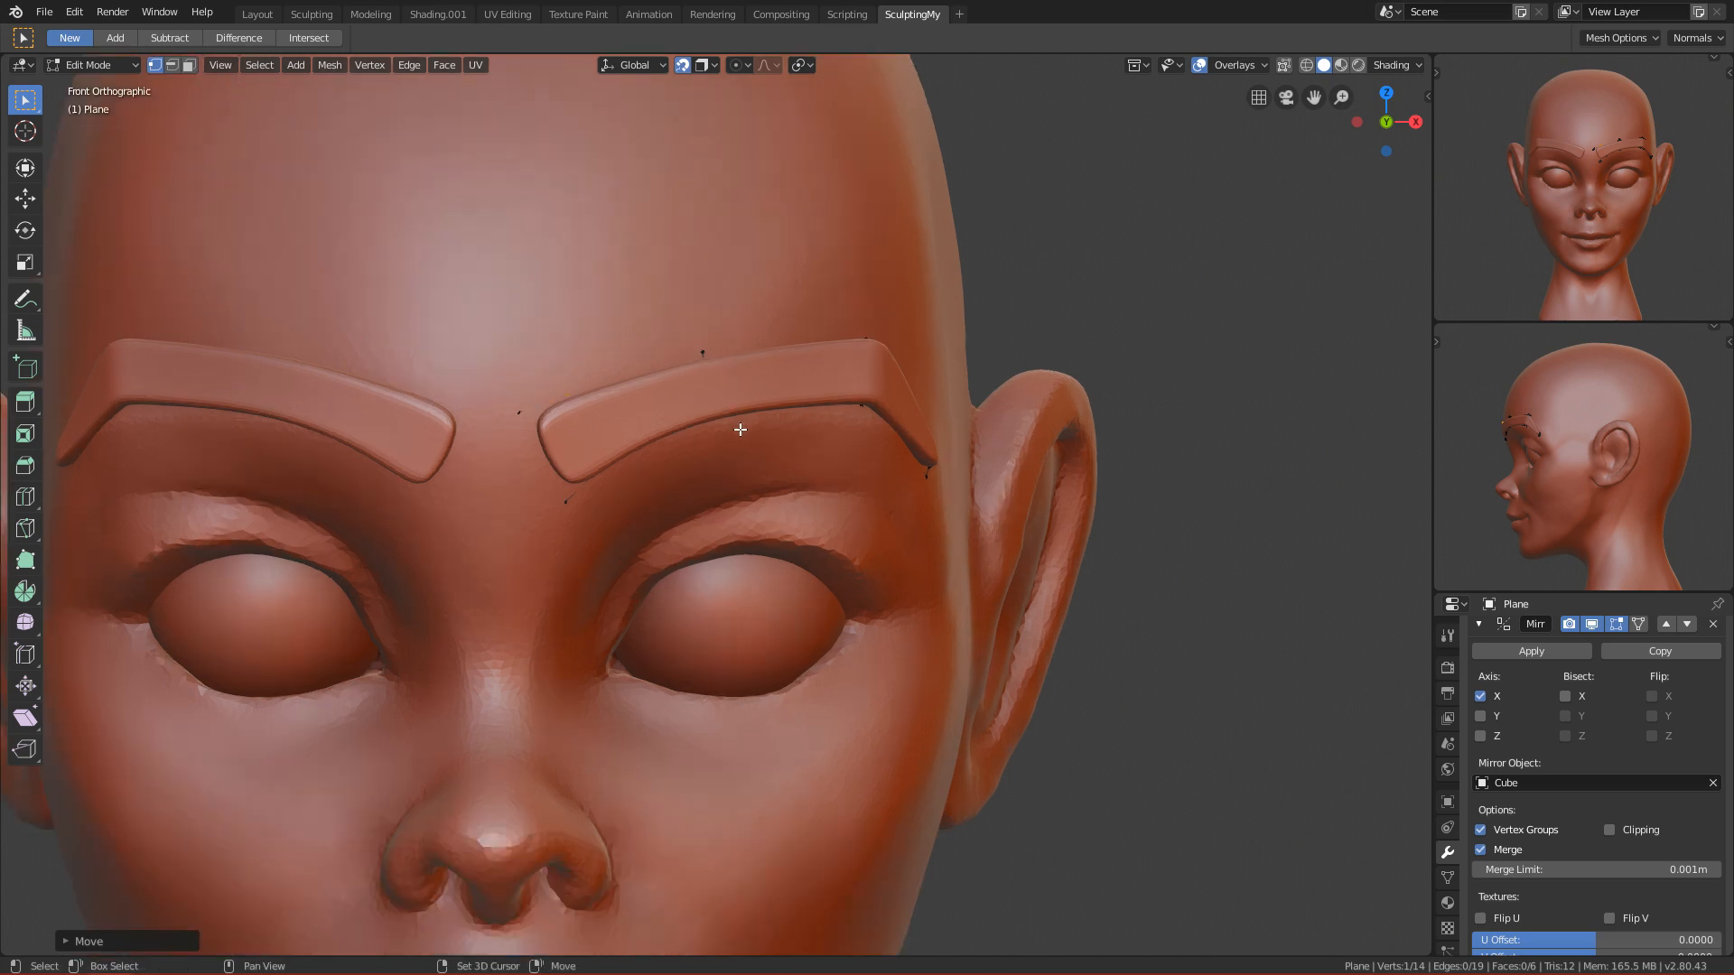
{"action": "left_click_drag", "start_coordinate": [588, 334], "coordinate": [640, 407]}
{"action": "key", "text": "g"}
{"action": "left_click", "coordinate": [640, 404]}
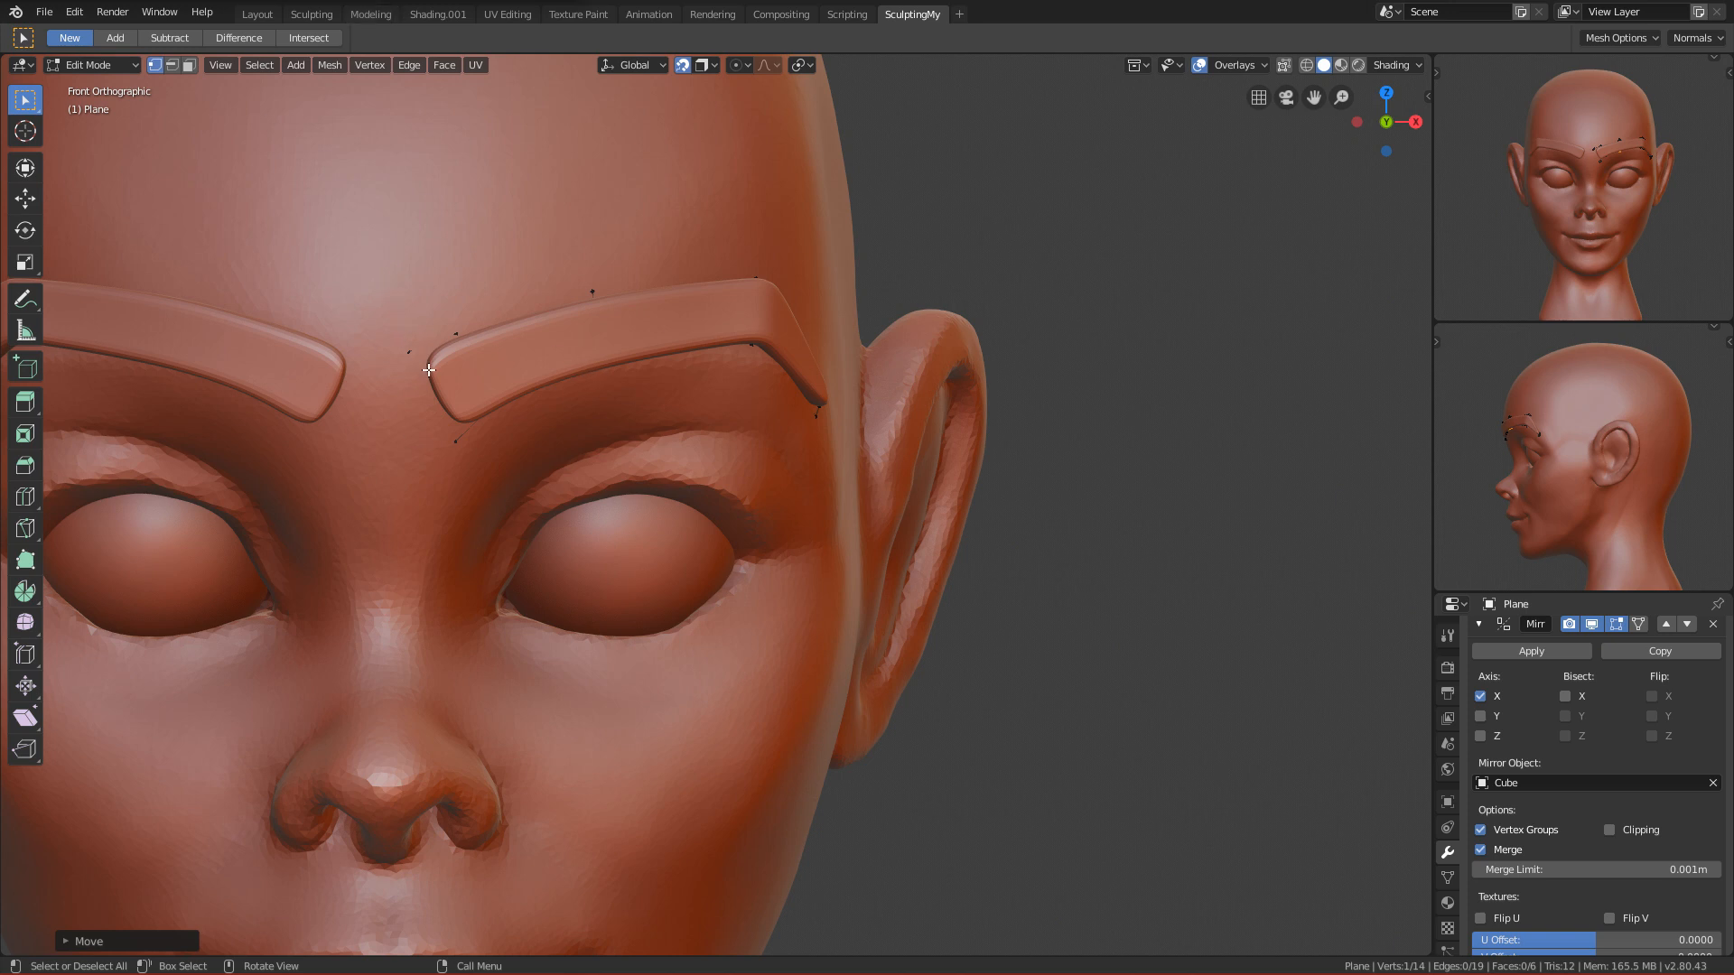
Step: Move the eyebrow's upper row of vertices slightly downward along the forehead to make the brow thinner
{"action": "left_click", "coordinate": [378, 335]}
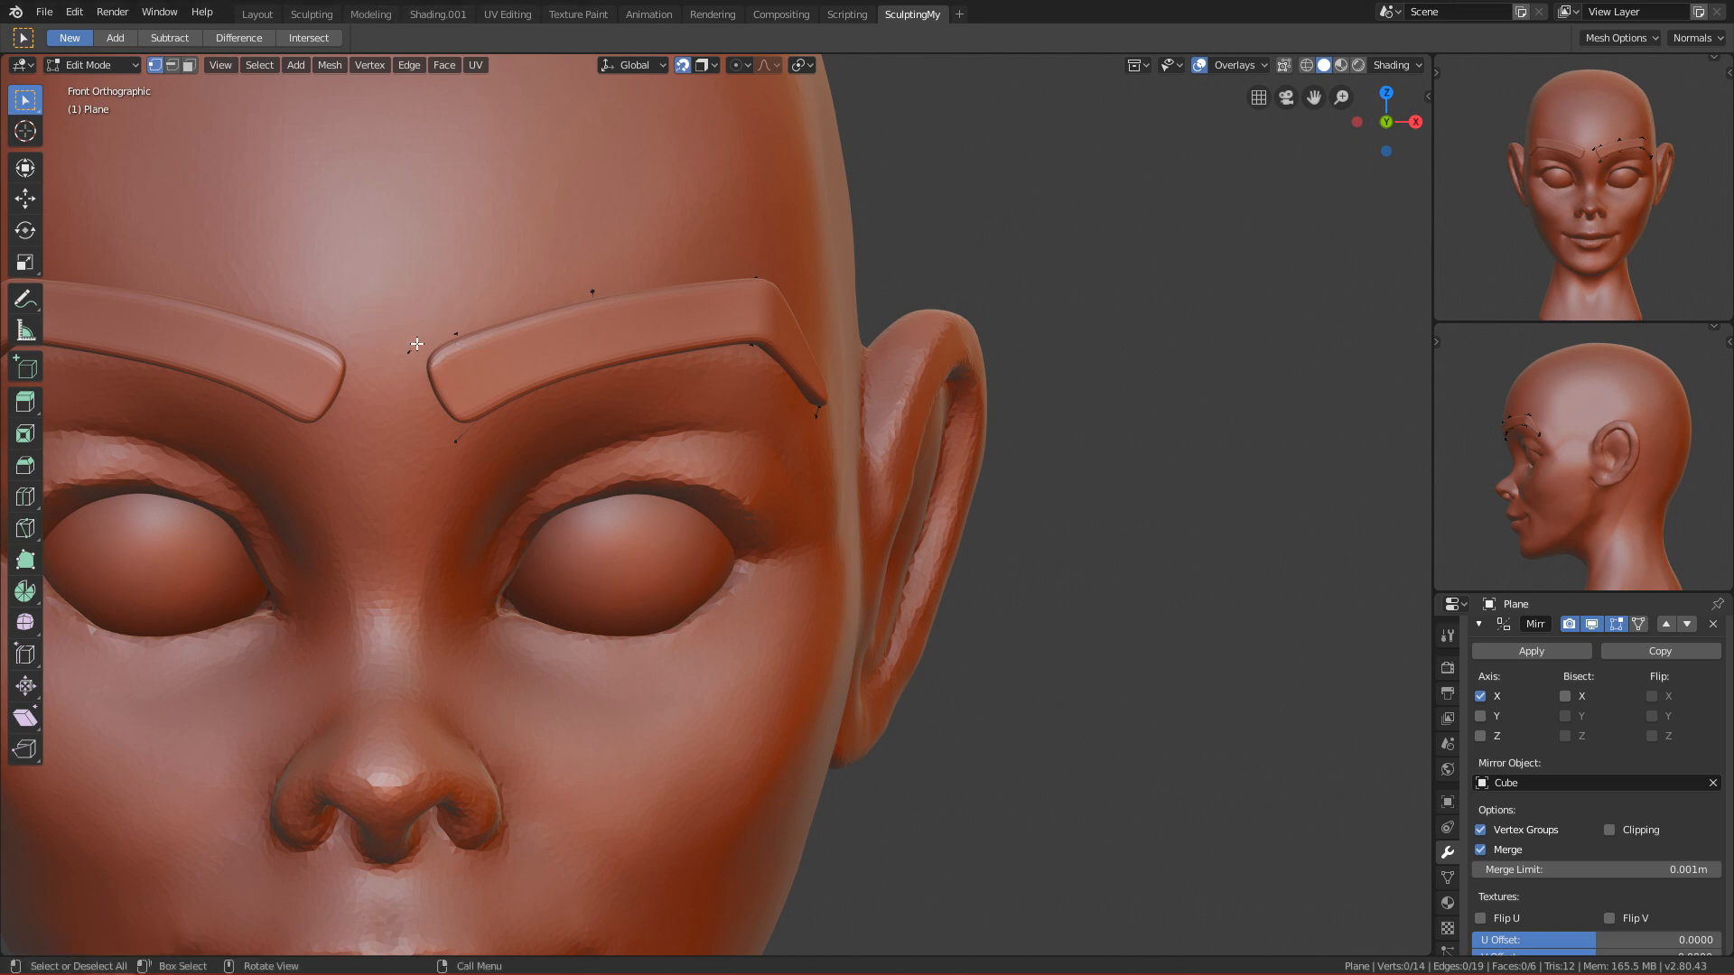
{"action": "middle_click_drag", "start_coordinate": [521, 326], "coordinate": [558, 309]}
{"action": "key", "text": "g"}
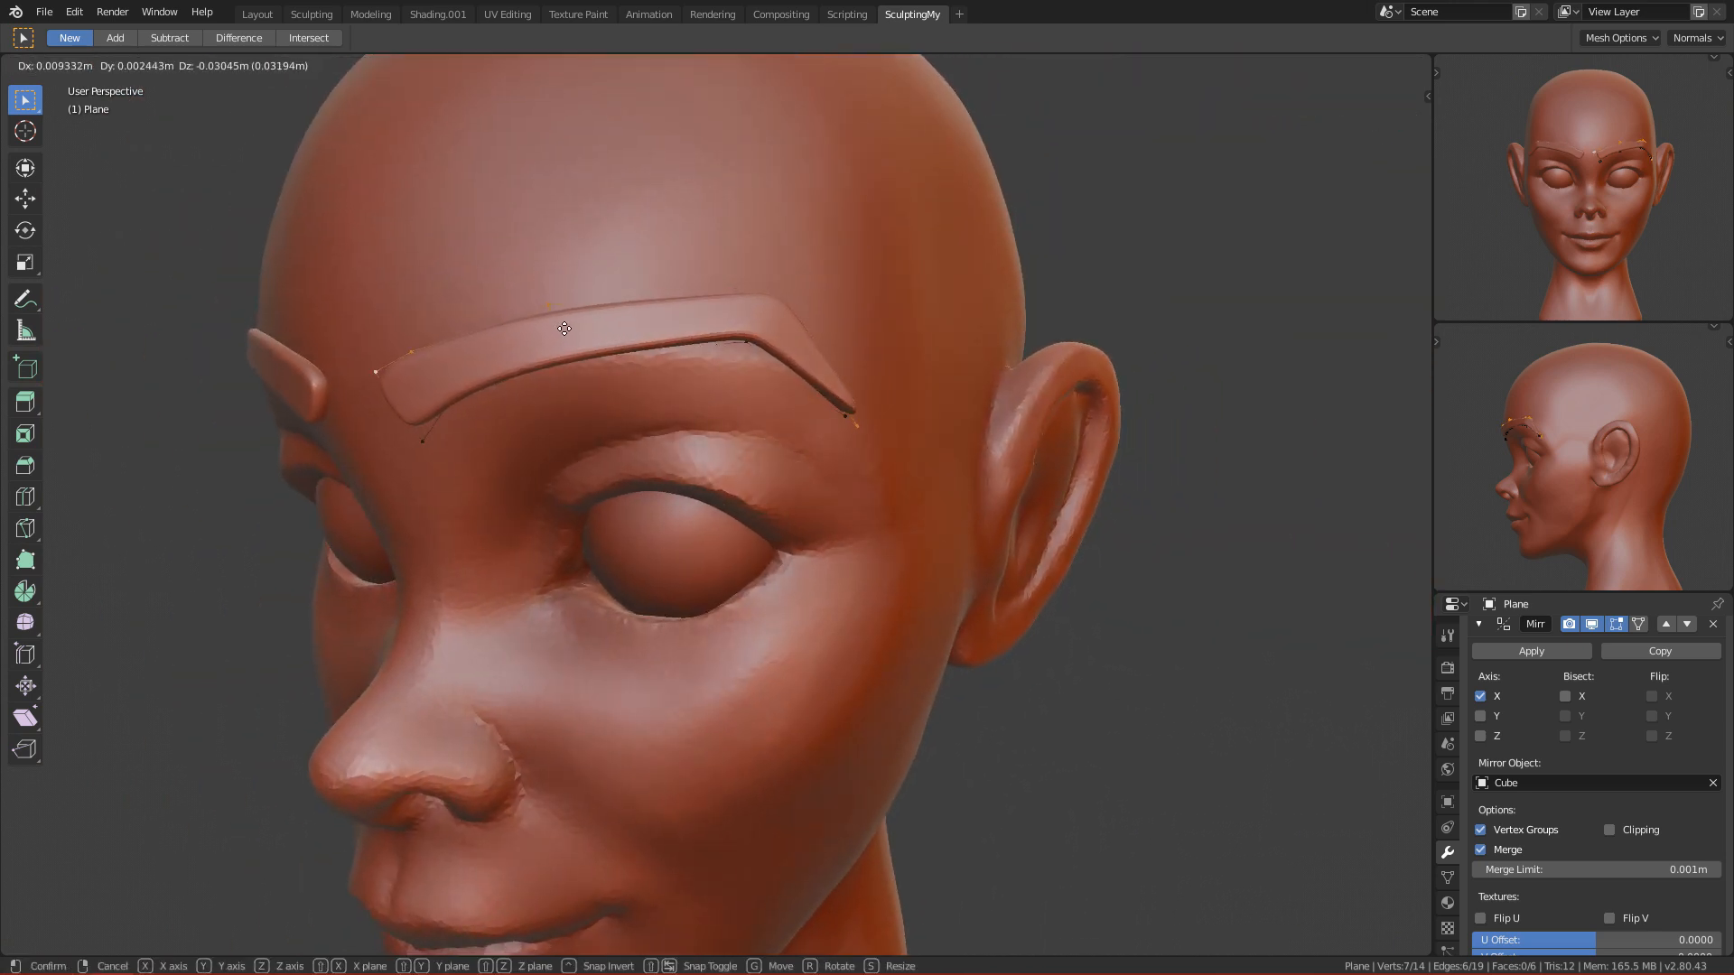
{"action": "left_click", "coordinate": [572, 336]}
Step: Reposition a vertex at the eyebrow's tail tip from the side and check the shape in front view
{"action": "middle_click_drag", "start_coordinate": [572, 336], "coordinate": [902, 391]}
{"action": "left_click", "coordinate": [852, 399]}
{"action": "key", "text": "g"}
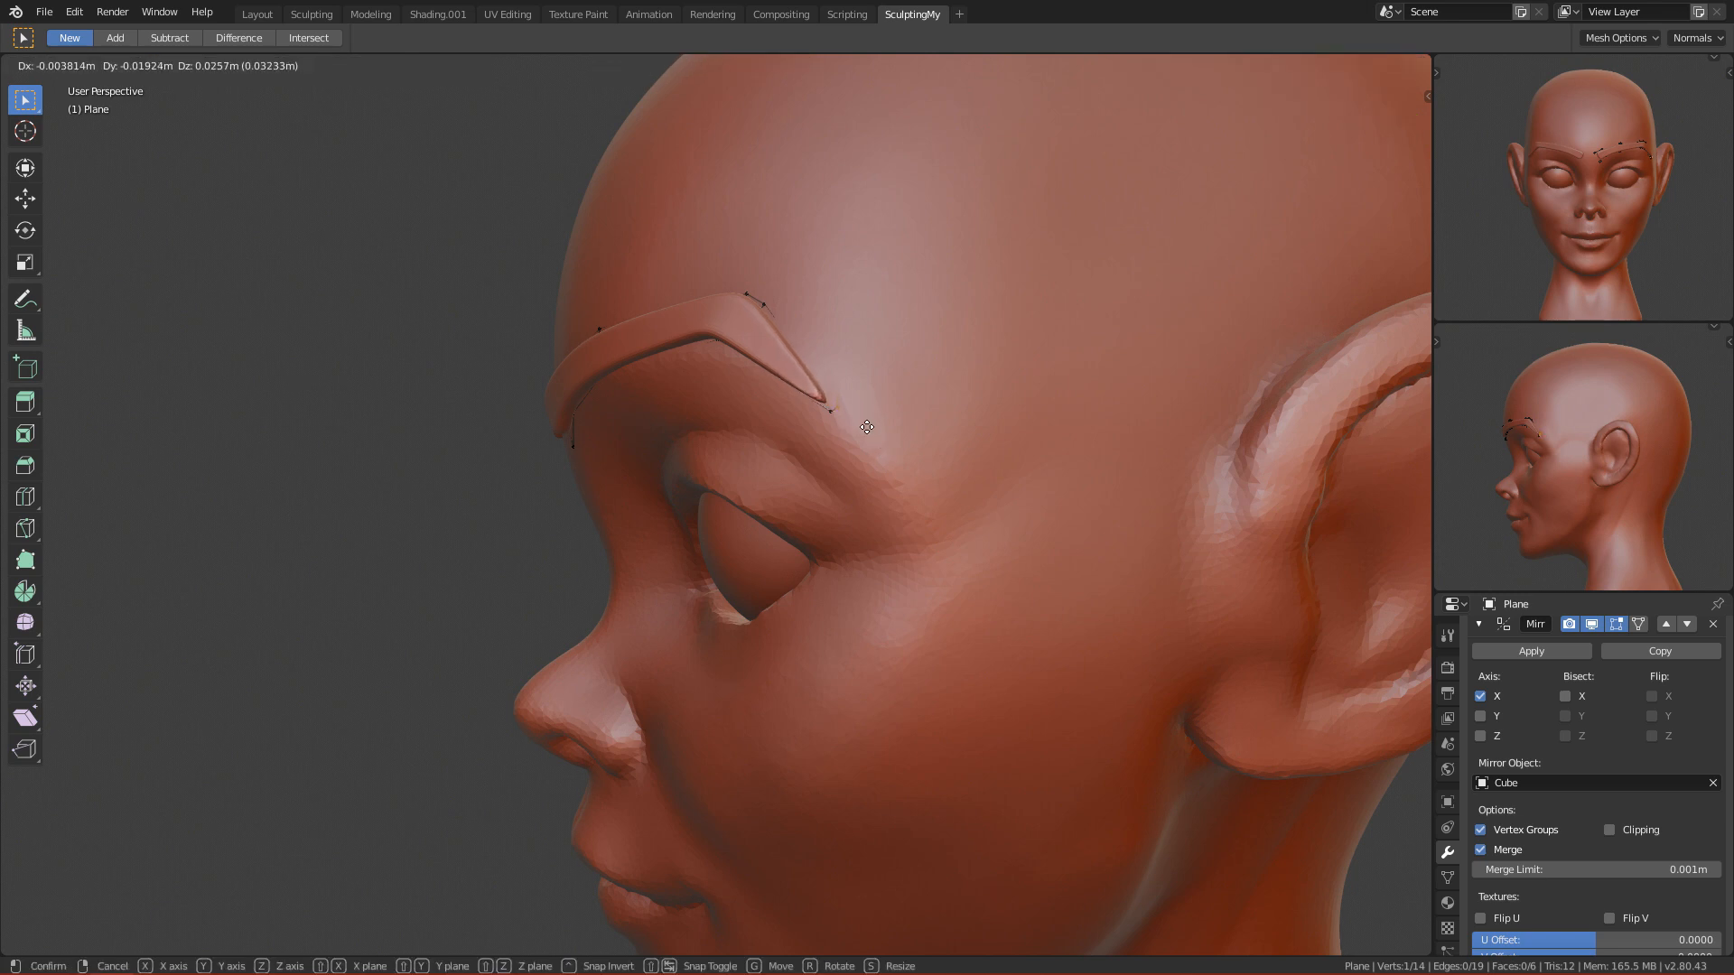
{"action": "left_click", "coordinate": [868, 422]}
{"action": "key", "text": "KP_1"}
{"action": "scroll", "coordinate": [610, 361], "scroll_direction": "down", "scroll_amount": 5}
{"action": "scroll", "coordinate": [560, 393], "scroll_direction": "up", "scroll_amount": 5}
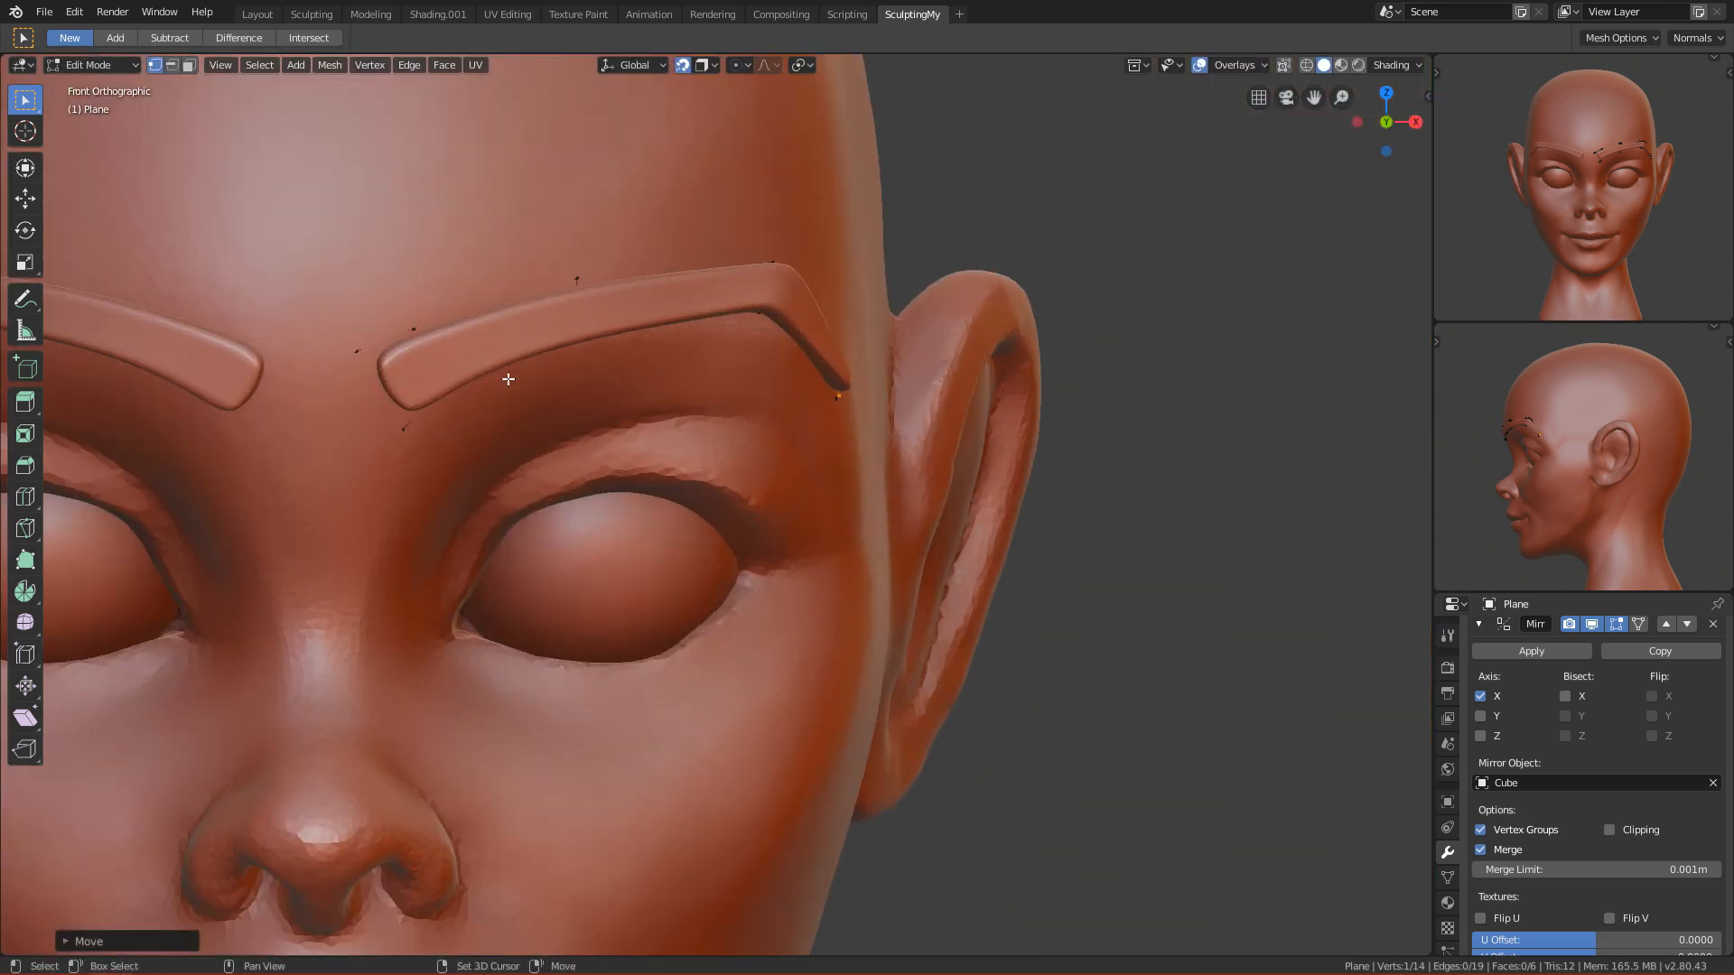
{"action": "scroll", "coordinate": [569, 366], "scroll_direction": "down", "scroll_amount": 5}
{"action": "scroll", "coordinate": [655, 397], "scroll_direction": "up", "scroll_amount": 5}
Step: Move the two upper vertices on the outer side of the eyebrow's arch downward to soften the bend
{"action": "middle_click_drag", "start_coordinate": [835, 314], "coordinate": [730, 331]}
{"action": "left_click", "coordinate": [825, 315], "text": "shift"}
{"action": "key", "text": "g"}
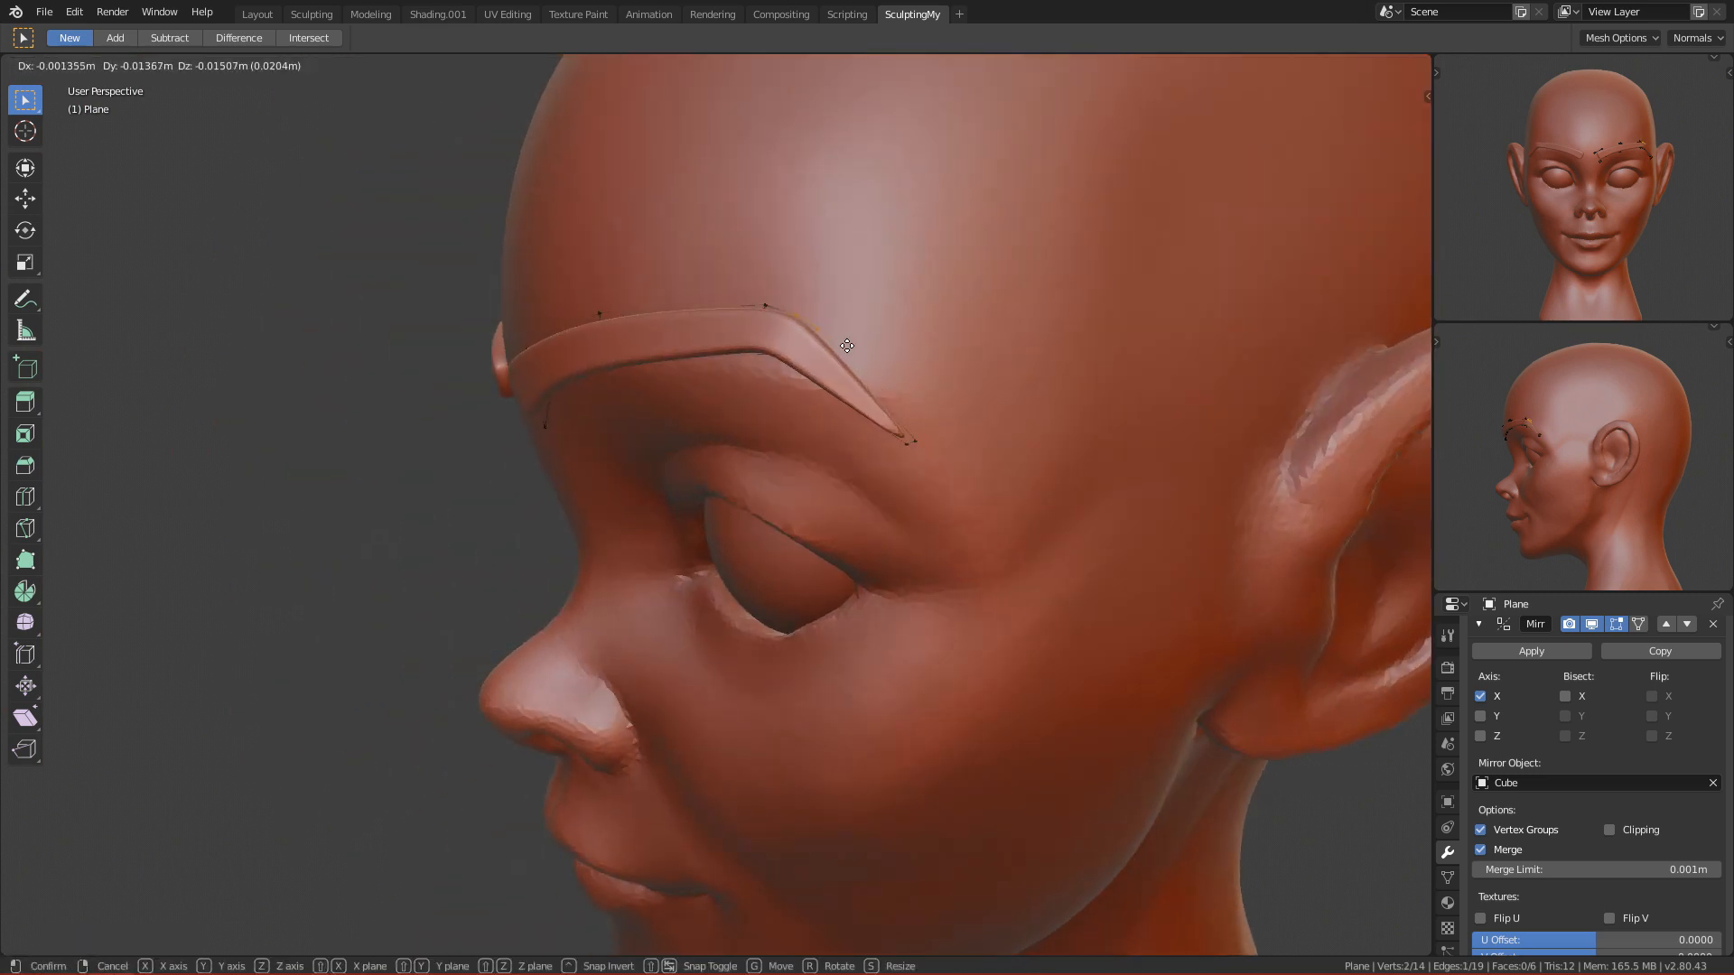
{"action": "left_click", "coordinate": [832, 364]}
{"action": "scroll", "coordinate": [832, 365], "scroll_direction": "down", "scroll_amount": 5}
{"action": "middle_click_drag", "start_coordinate": [831, 365], "coordinate": [503, 209], "text": "alt"}
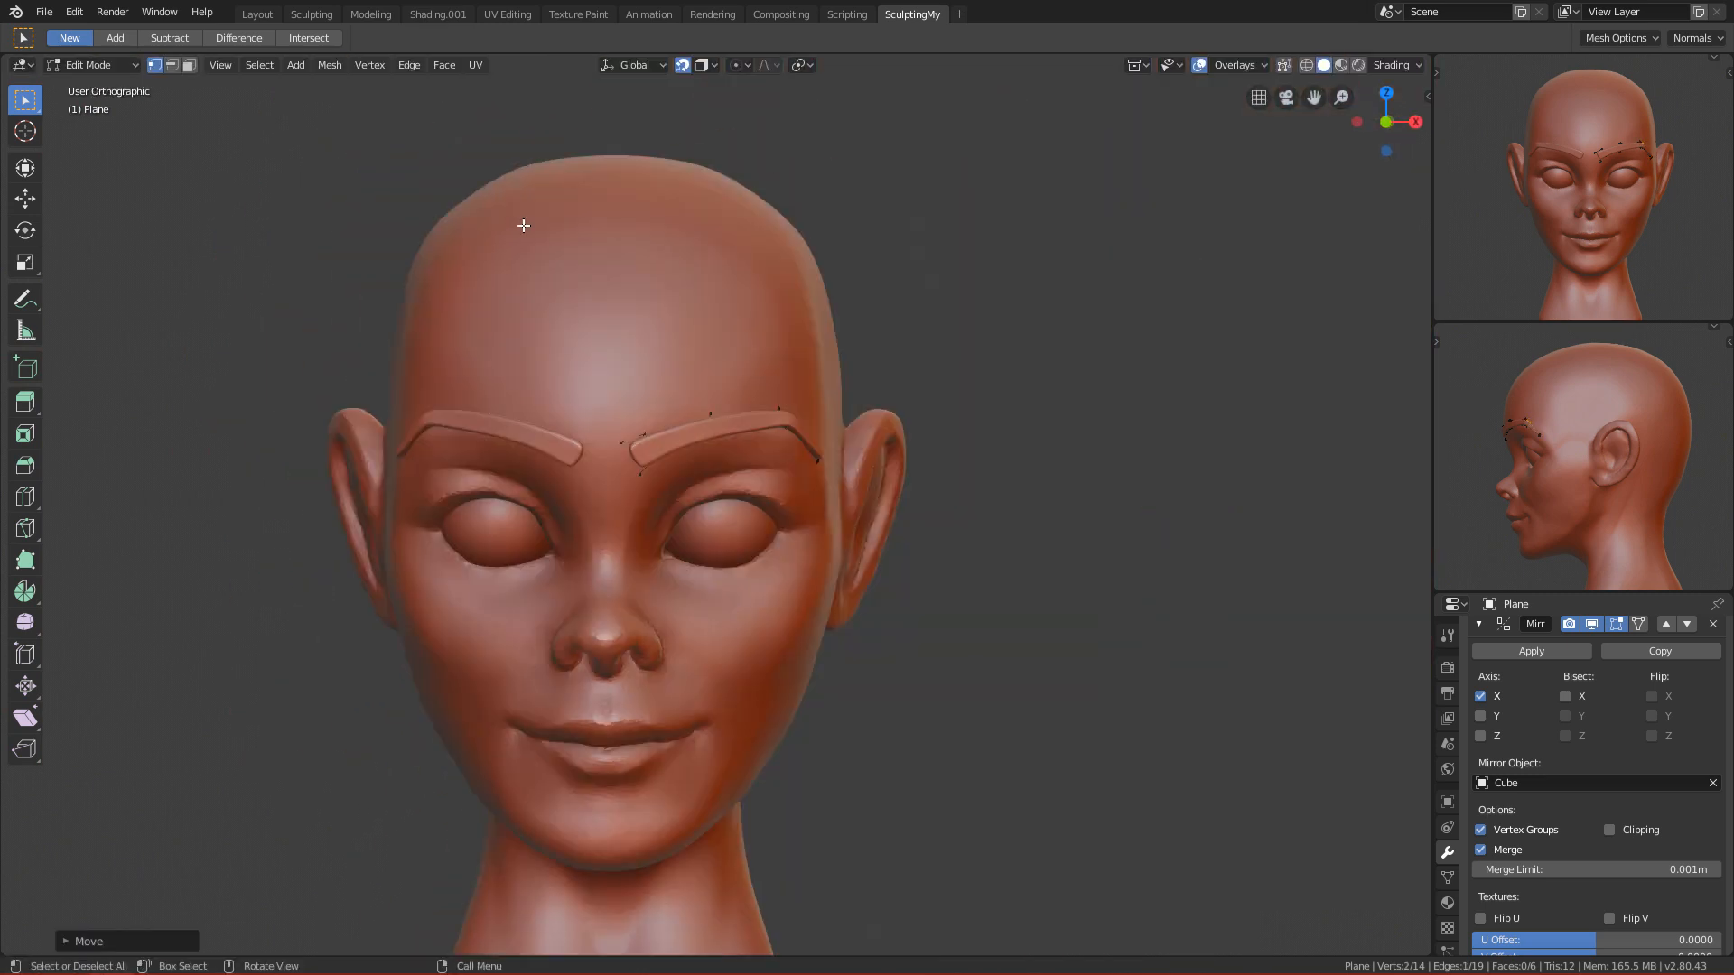
Step: Lower the vertices around the eyebrow's arch, refine a single arch vertex, and return to front view
{"action": "scroll", "coordinate": [806, 394], "scroll_direction": "up", "scroll_amount": 5}
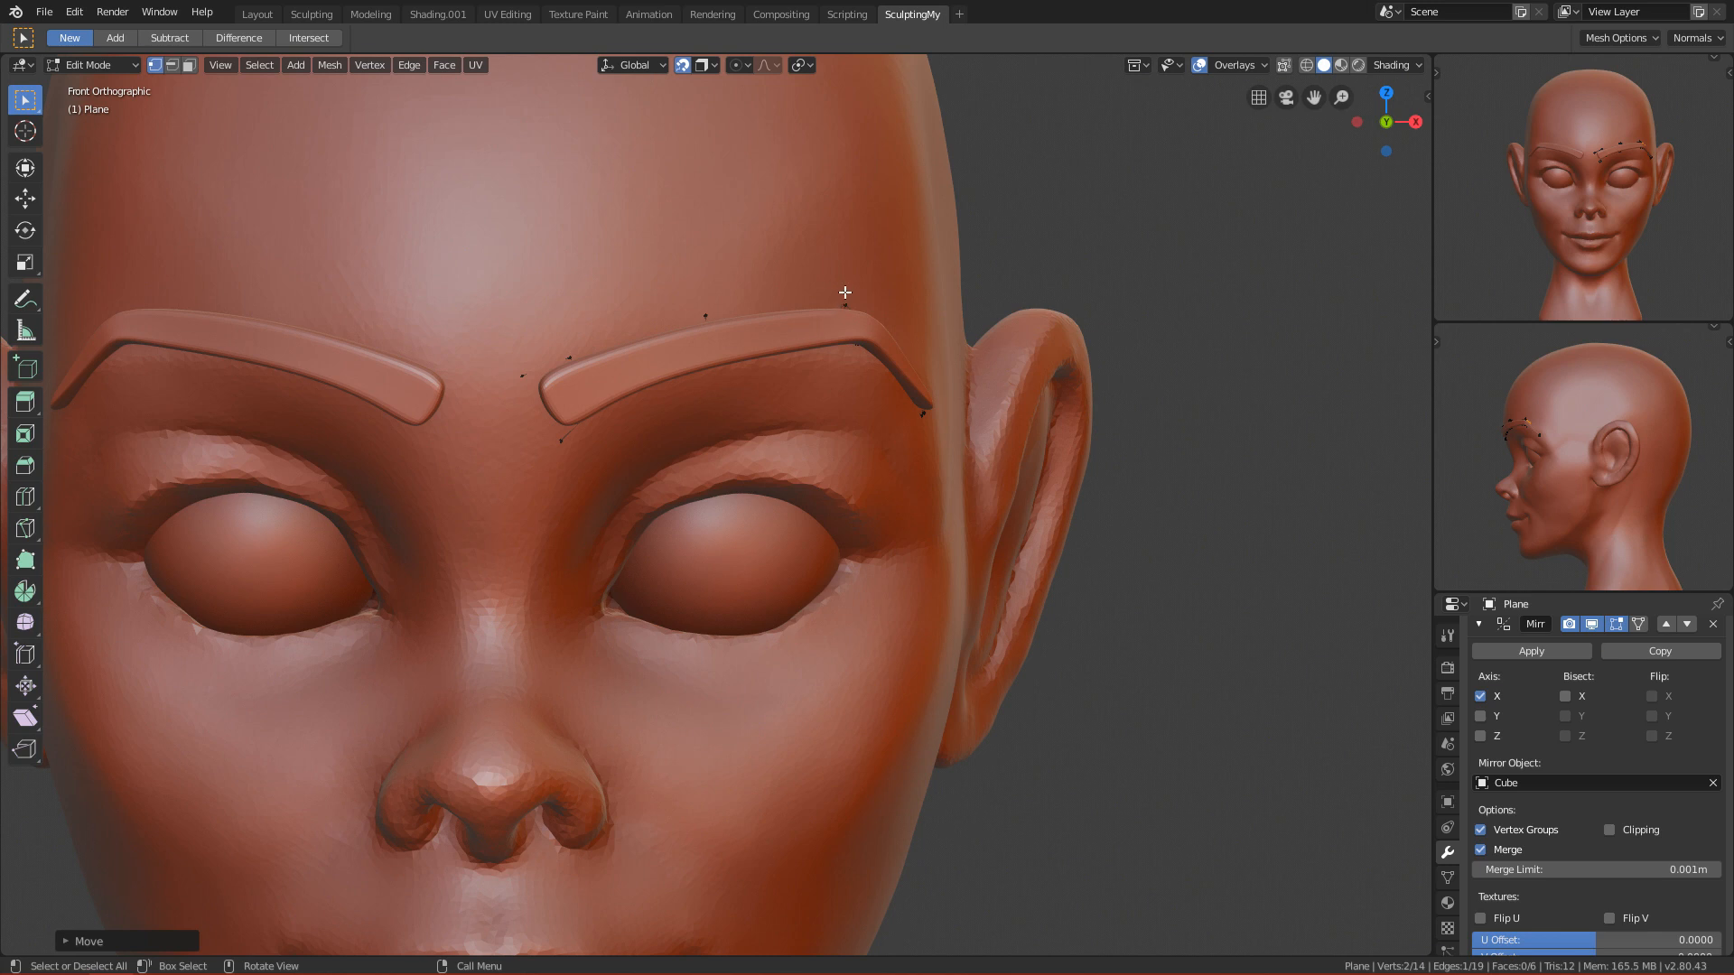
{"action": "left_click_drag", "start_coordinate": [845, 288], "coordinate": [909, 383]}
{"action": "middle_click_drag", "start_coordinate": [849, 346], "coordinate": [785, 327]}
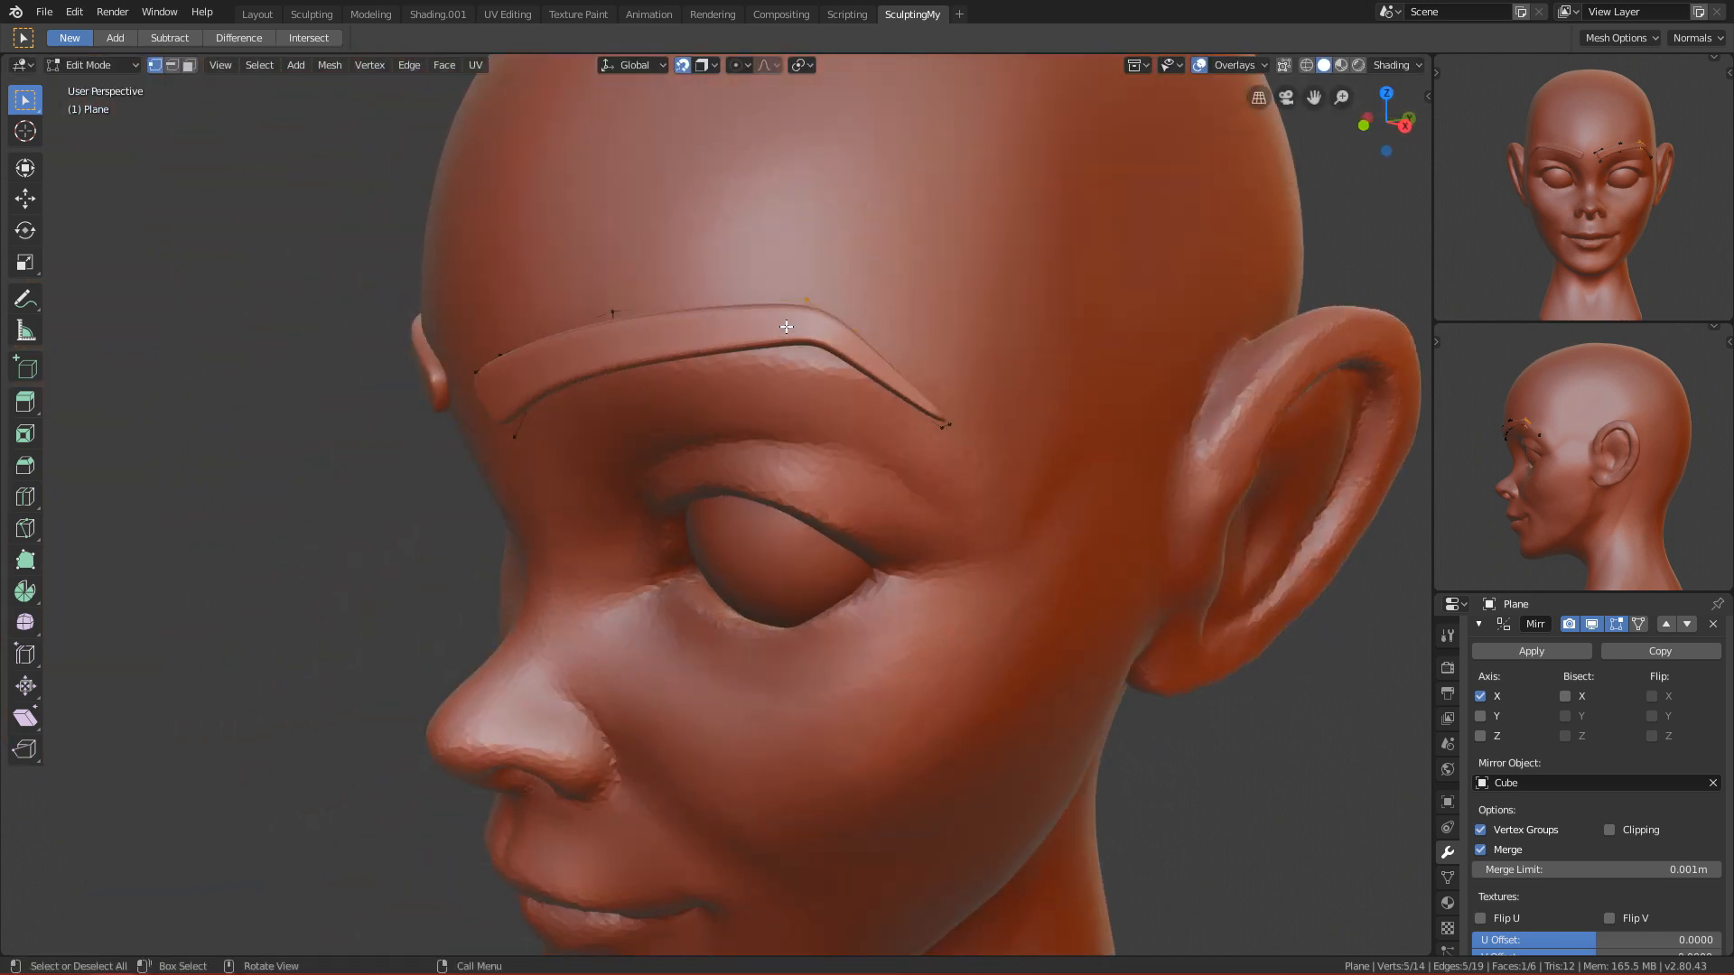
{"action": "key", "text": "g"}
{"action": "left_click", "coordinate": [835, 354]}
{"action": "left_click", "coordinate": [842, 317]}
{"action": "key", "text": "g"}
{"action": "left_click", "coordinate": [861, 357]}
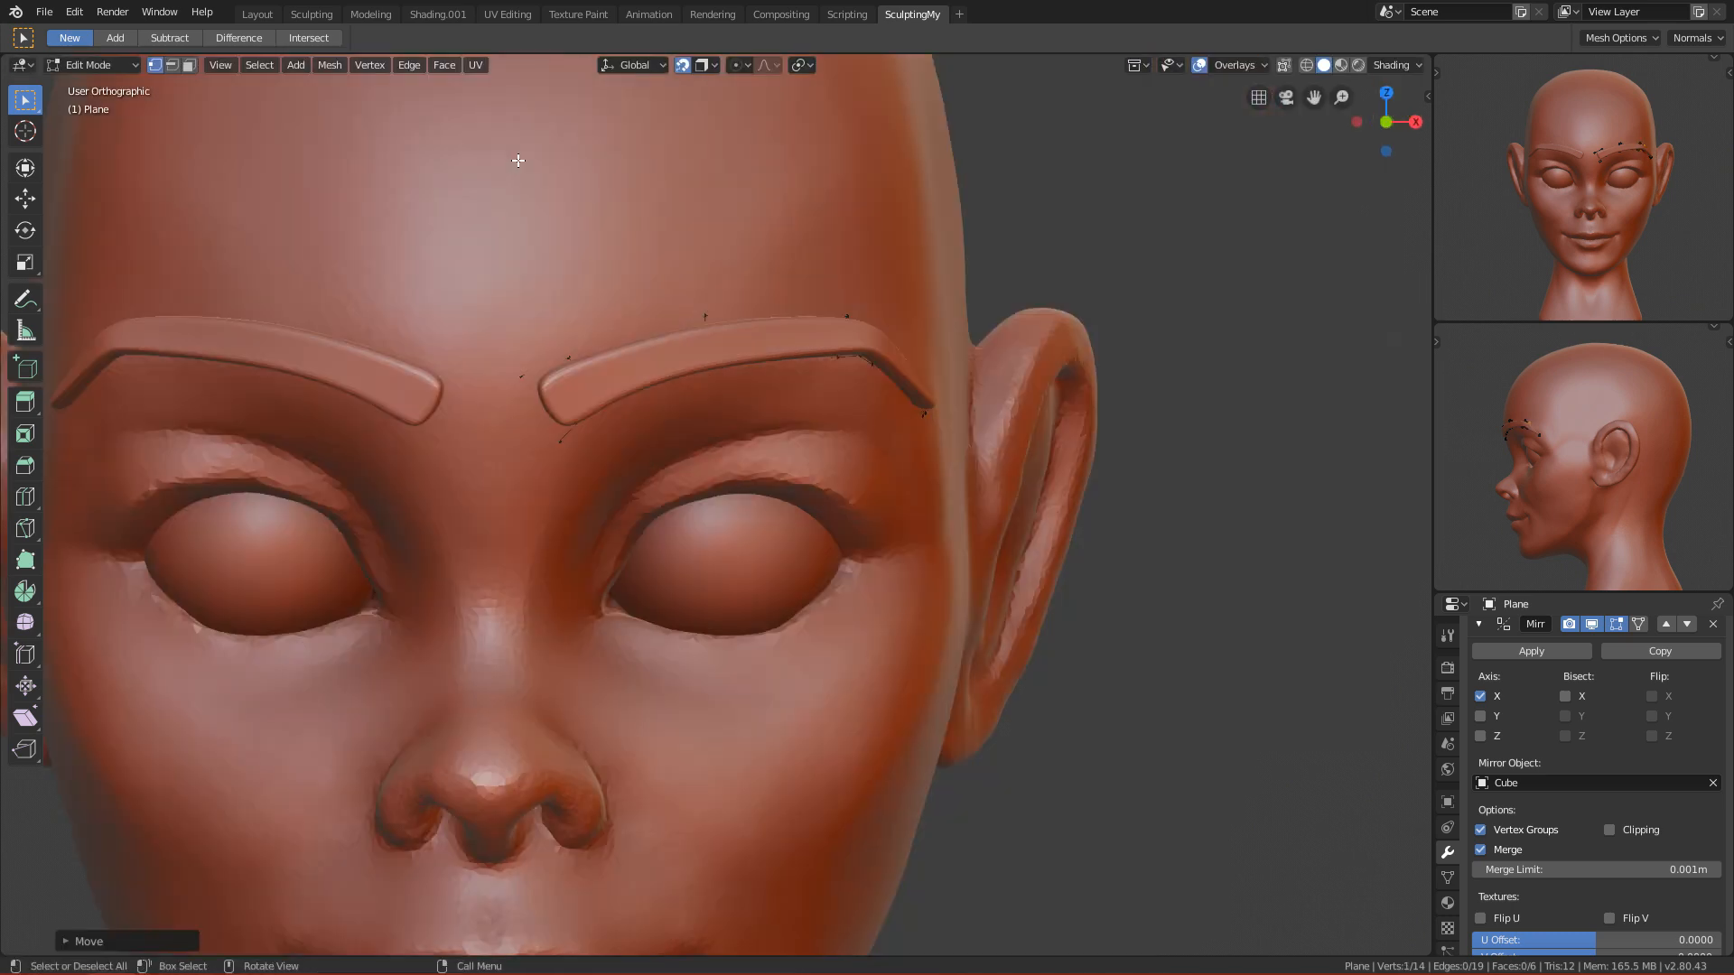
{"action": "key", "text": "KP_1"}
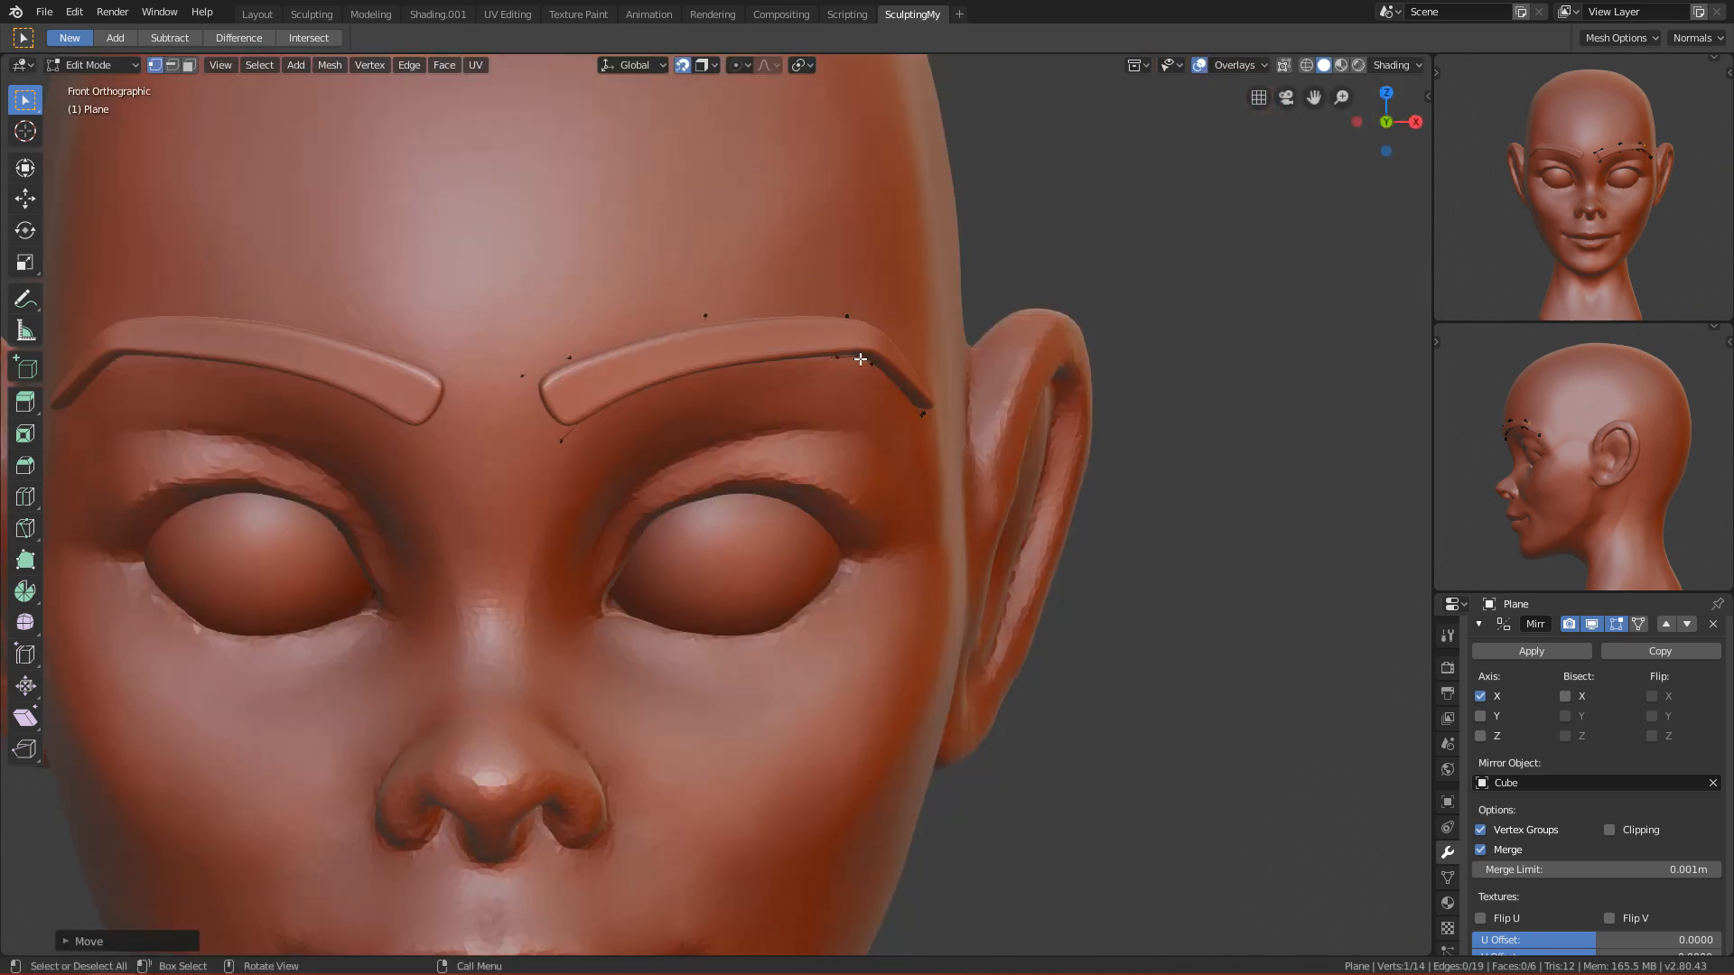
Step: Move the eyebrow's middle cross edge slightly upward to round out the arch
{"action": "left_click_drag", "start_coordinate": [675, 299], "coordinate": [755, 384]}
{"action": "key", "text": "g"}
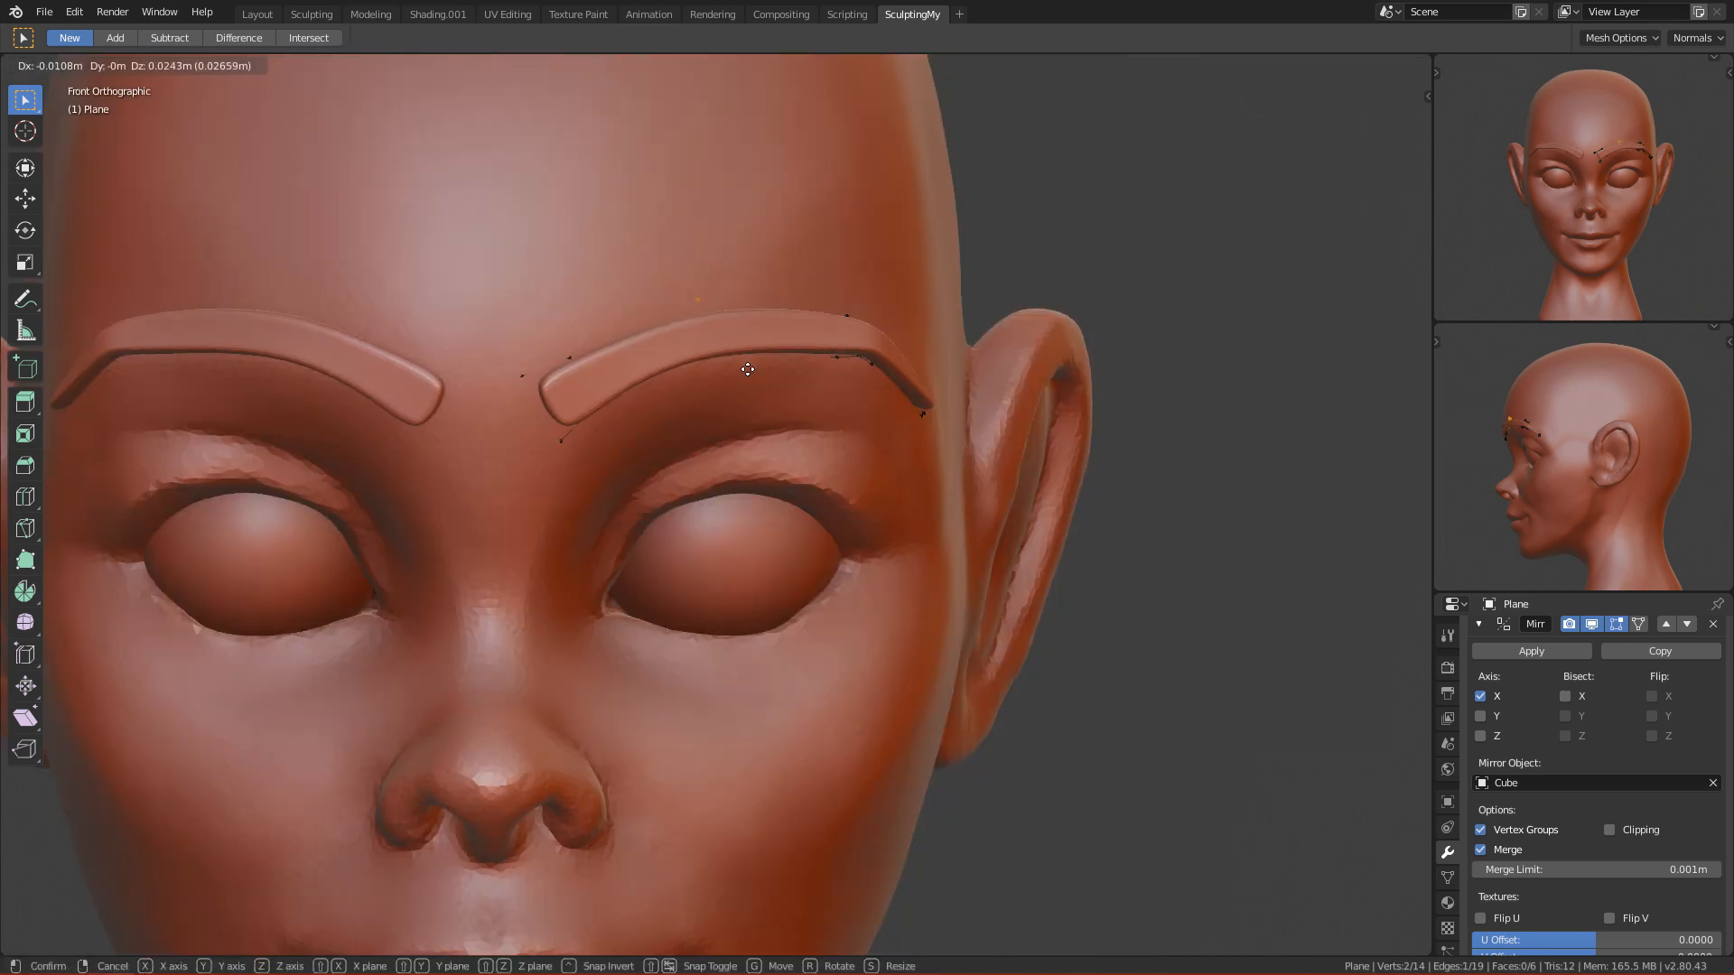
{"action": "left_click", "coordinate": [750, 373]}
{"action": "scroll", "coordinate": [631, 352], "scroll_direction": "down", "scroll_amount": 4}
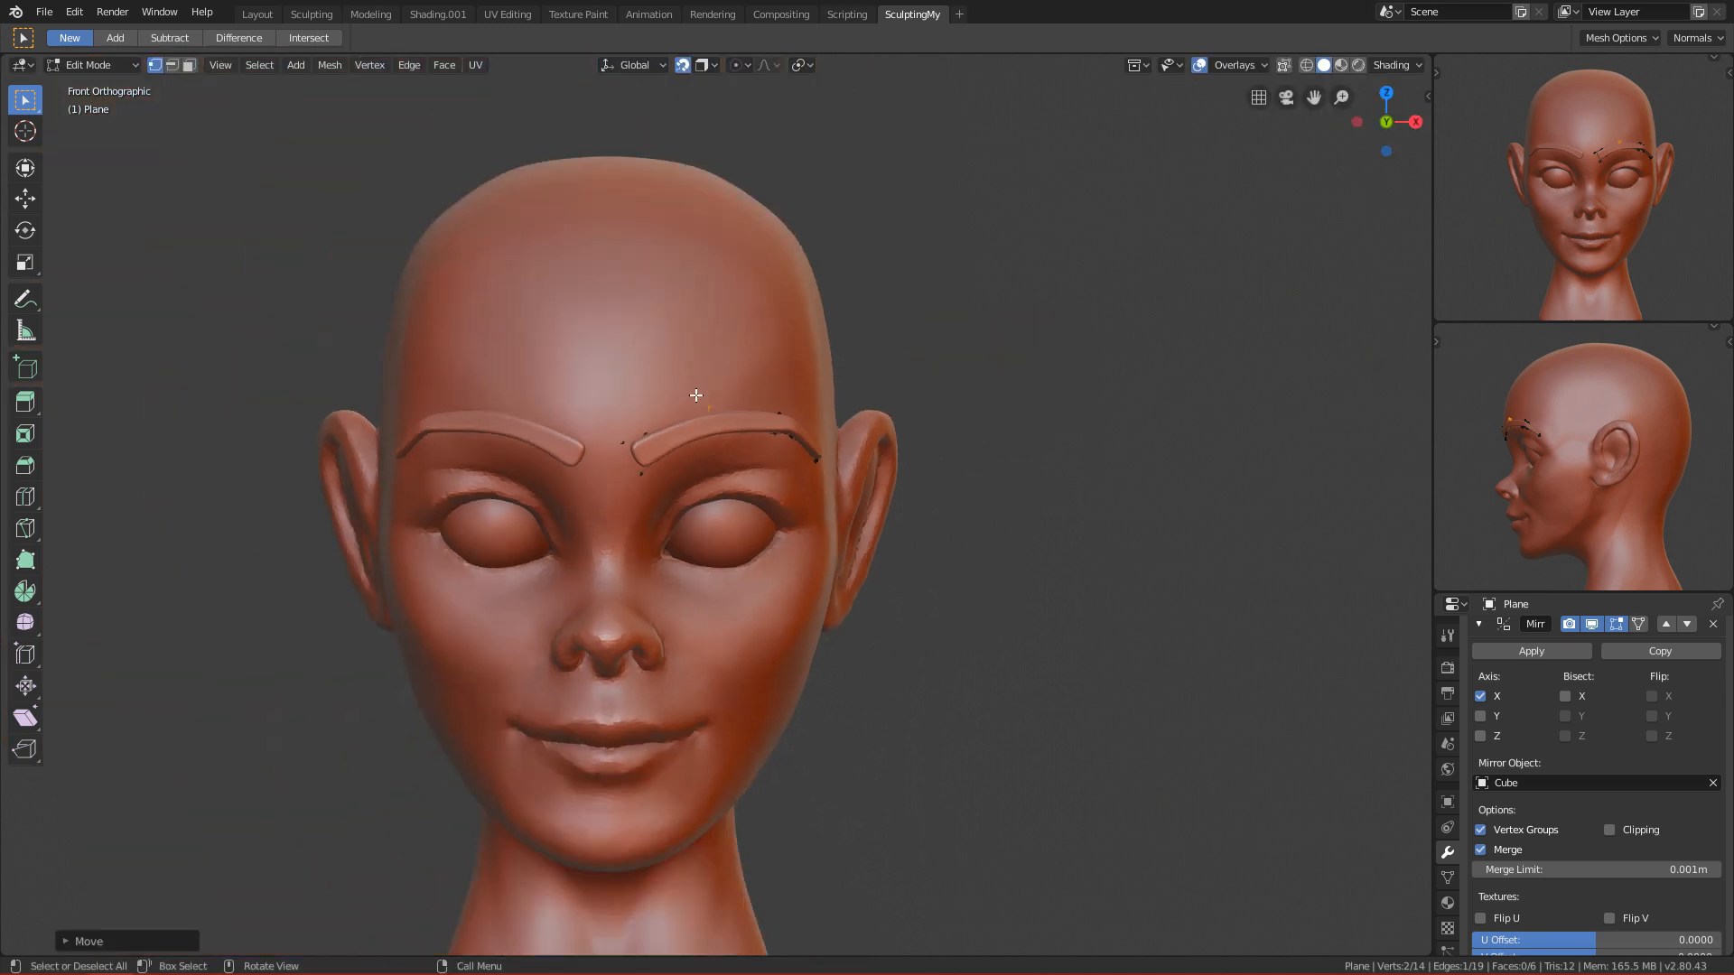
Step: Nudge the vertices along the eyebrow's lower edge slightly downward, from its inner part to the outer arch
{"action": "scroll", "coordinate": [698, 417], "scroll_direction": "up", "scroll_amount": 4}
{"action": "left_click_drag", "start_coordinate": [589, 395], "coordinate": [623, 429]}
{"action": "key", "text": "g"}
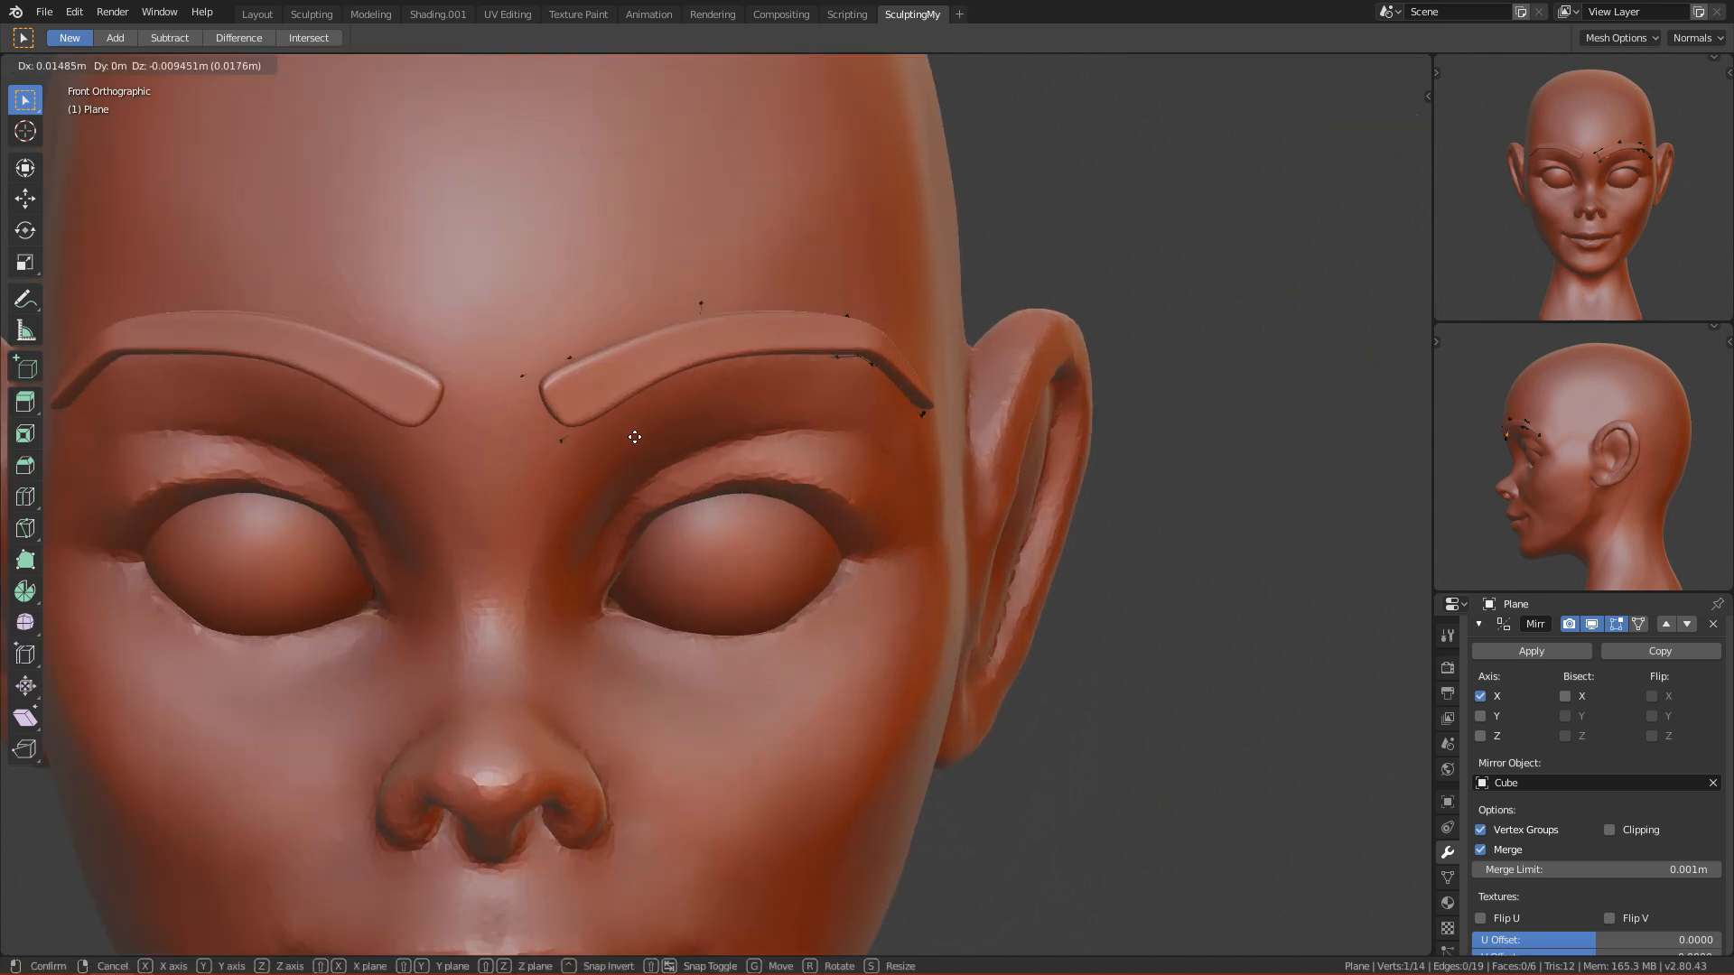
{"action": "left_click", "coordinate": [636, 439]}
{"action": "left_click_drag", "start_coordinate": [696, 347], "coordinate": [718, 373]}
{"action": "key", "text": "g"}
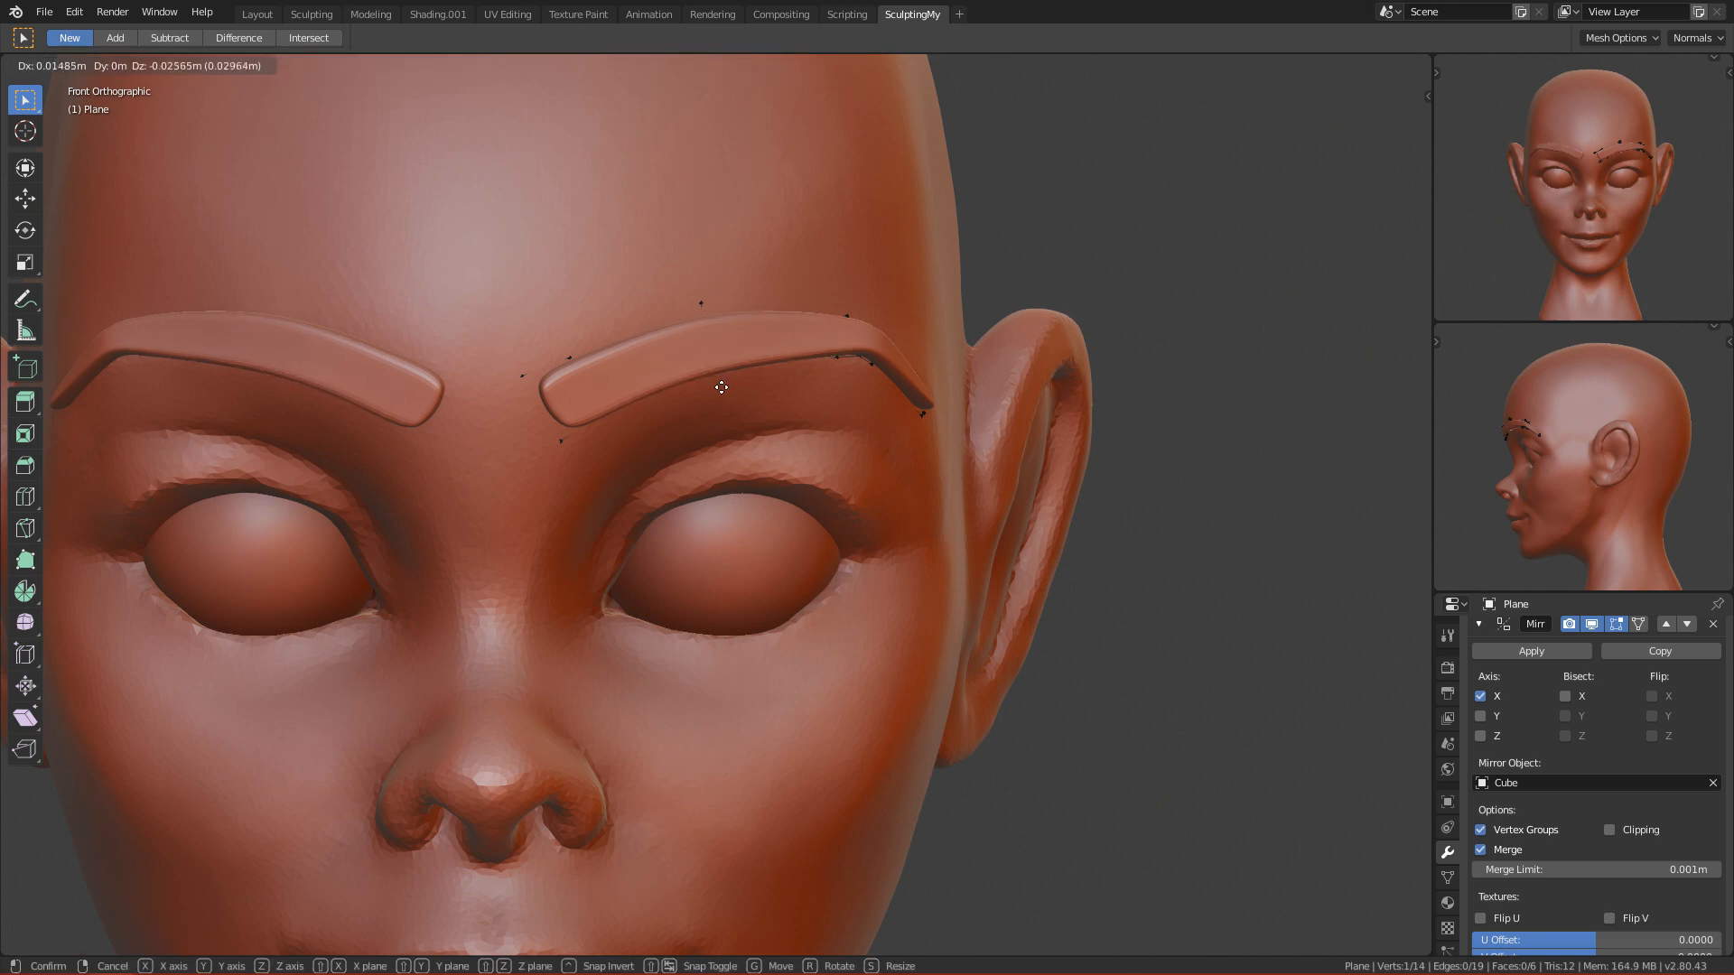
{"action": "left_click", "coordinate": [716, 383]}
{"action": "left_click_drag", "start_coordinate": [835, 354], "coordinate": [885, 381]}
{"action": "key", "text": "g"}
{"action": "left_click", "coordinate": [867, 382]}
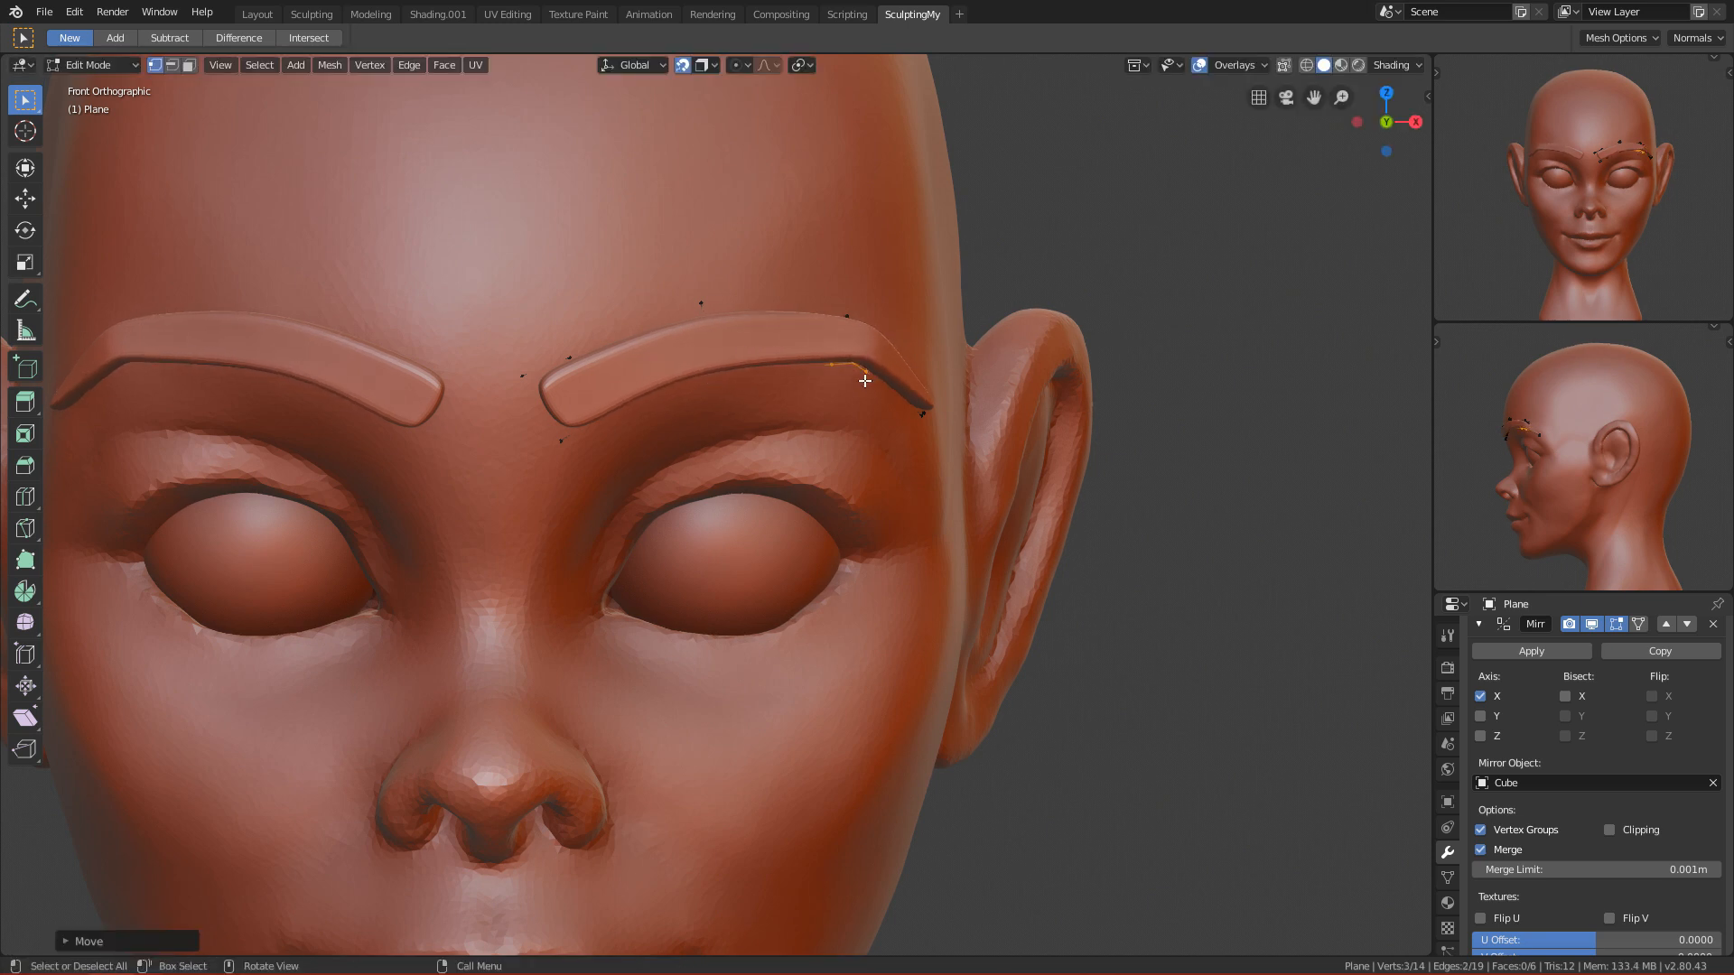
Step: Set the Solidify thickness to -0.32 m and check the thinner eyebrow from several angles
{"action": "scroll", "coordinate": [1563, 736], "scroll_direction": "down", "scroll_amount": 10}
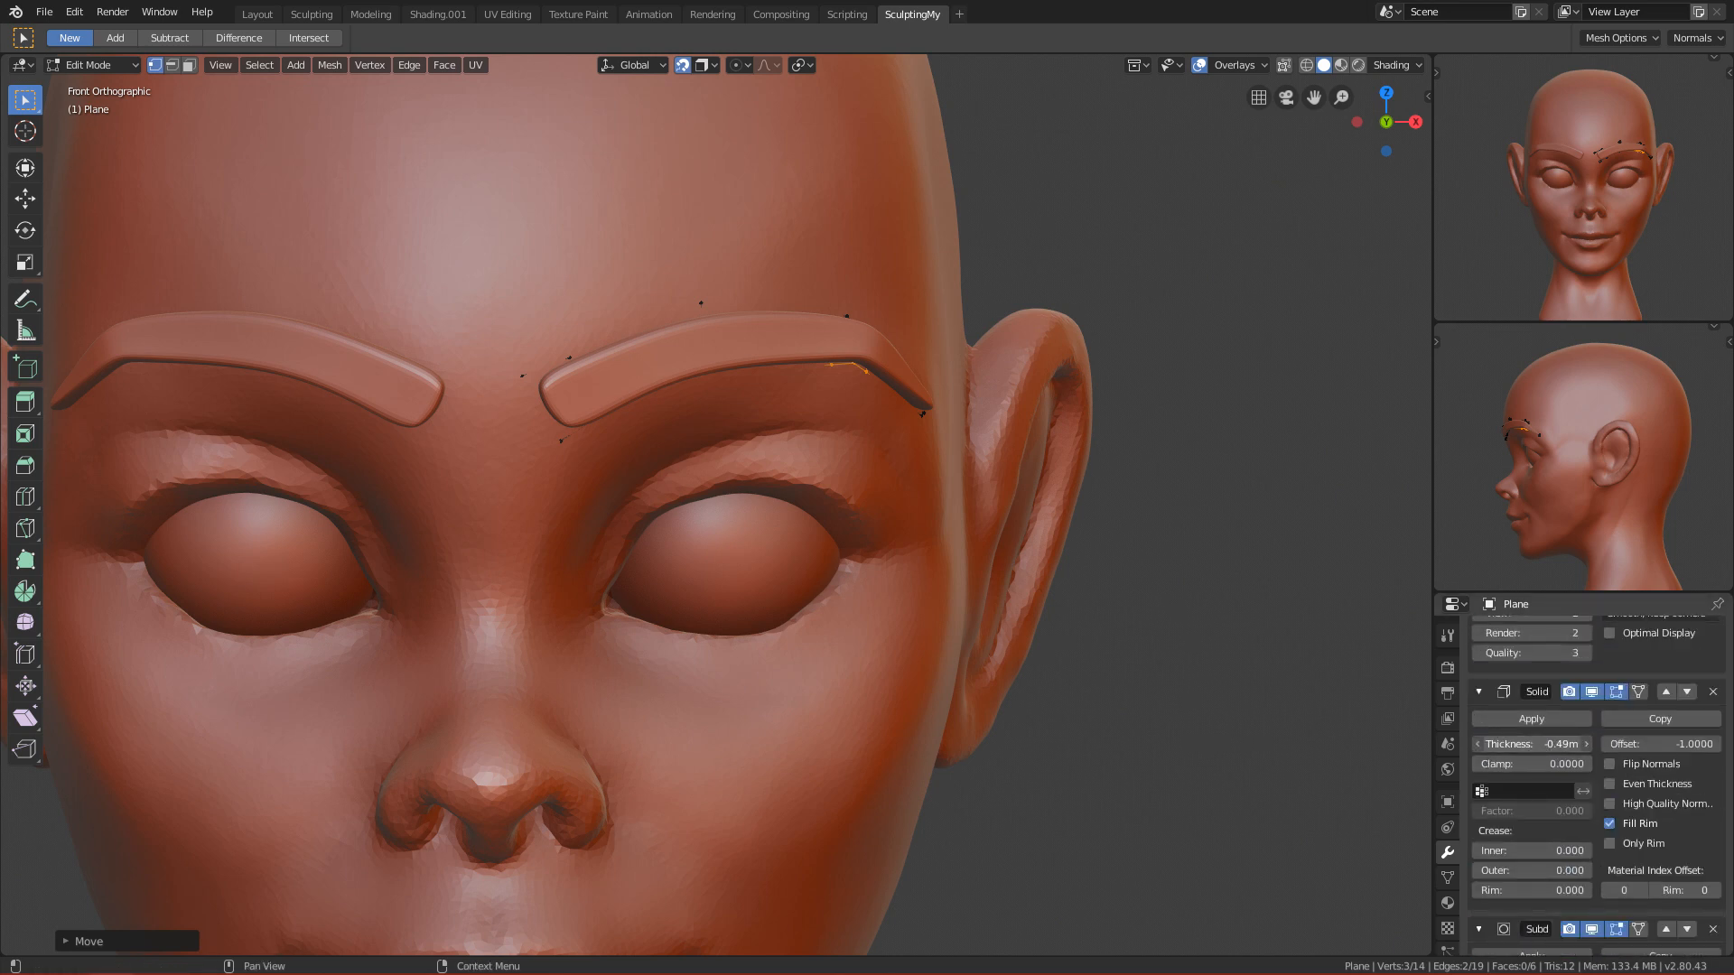
{"action": "left_click_drag", "start_coordinate": [1532, 744], "coordinate": [1569, 744]}
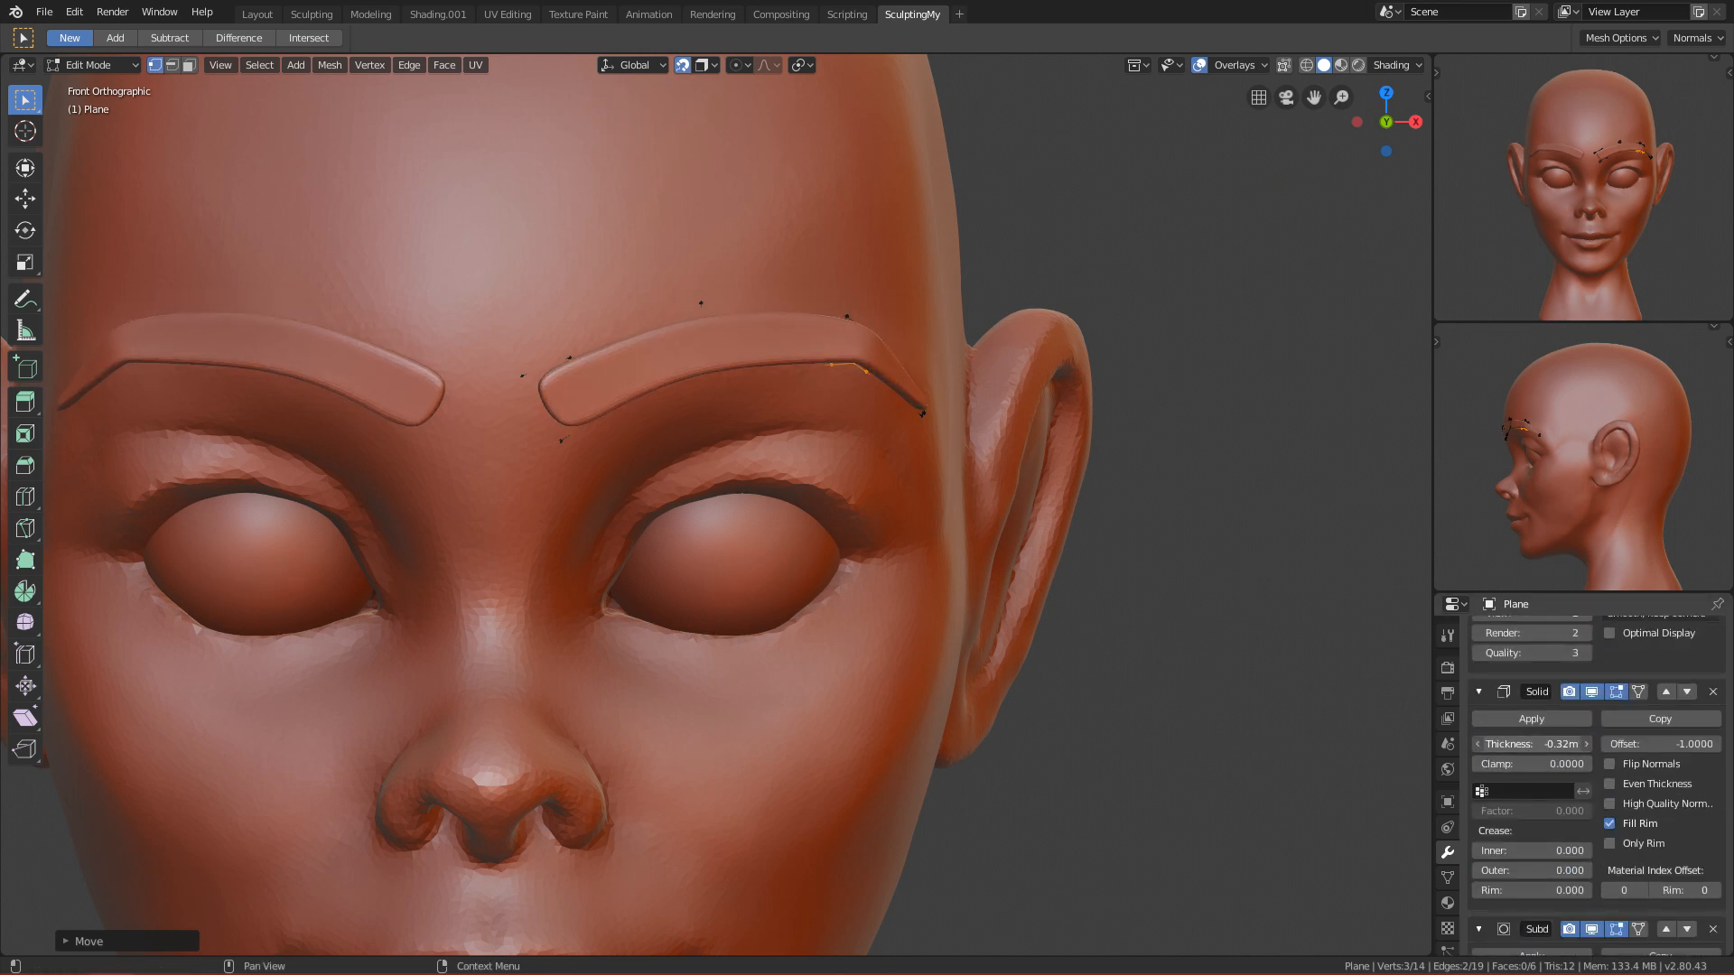
{"action": "mouse_move", "coordinate": [817, 633]}
{"action": "middle_mouse_down"}
{"action": "mouse_move", "coordinate": [776, 505]}
{"action": "mouse_move", "coordinate": [813, 622]}
{"action": "middle_mouse_up"}
{"action": "key", "text": "KP_1"}
{"action": "middle_click_drag", "start_coordinate": [788, 498], "coordinate": [794, 268]}
{"action": "left_click", "coordinate": [635, 412], "text": "shift"}
{"action": "scroll", "coordinate": [808, 259], "scroll_direction": "down", "scroll_amount": 4}
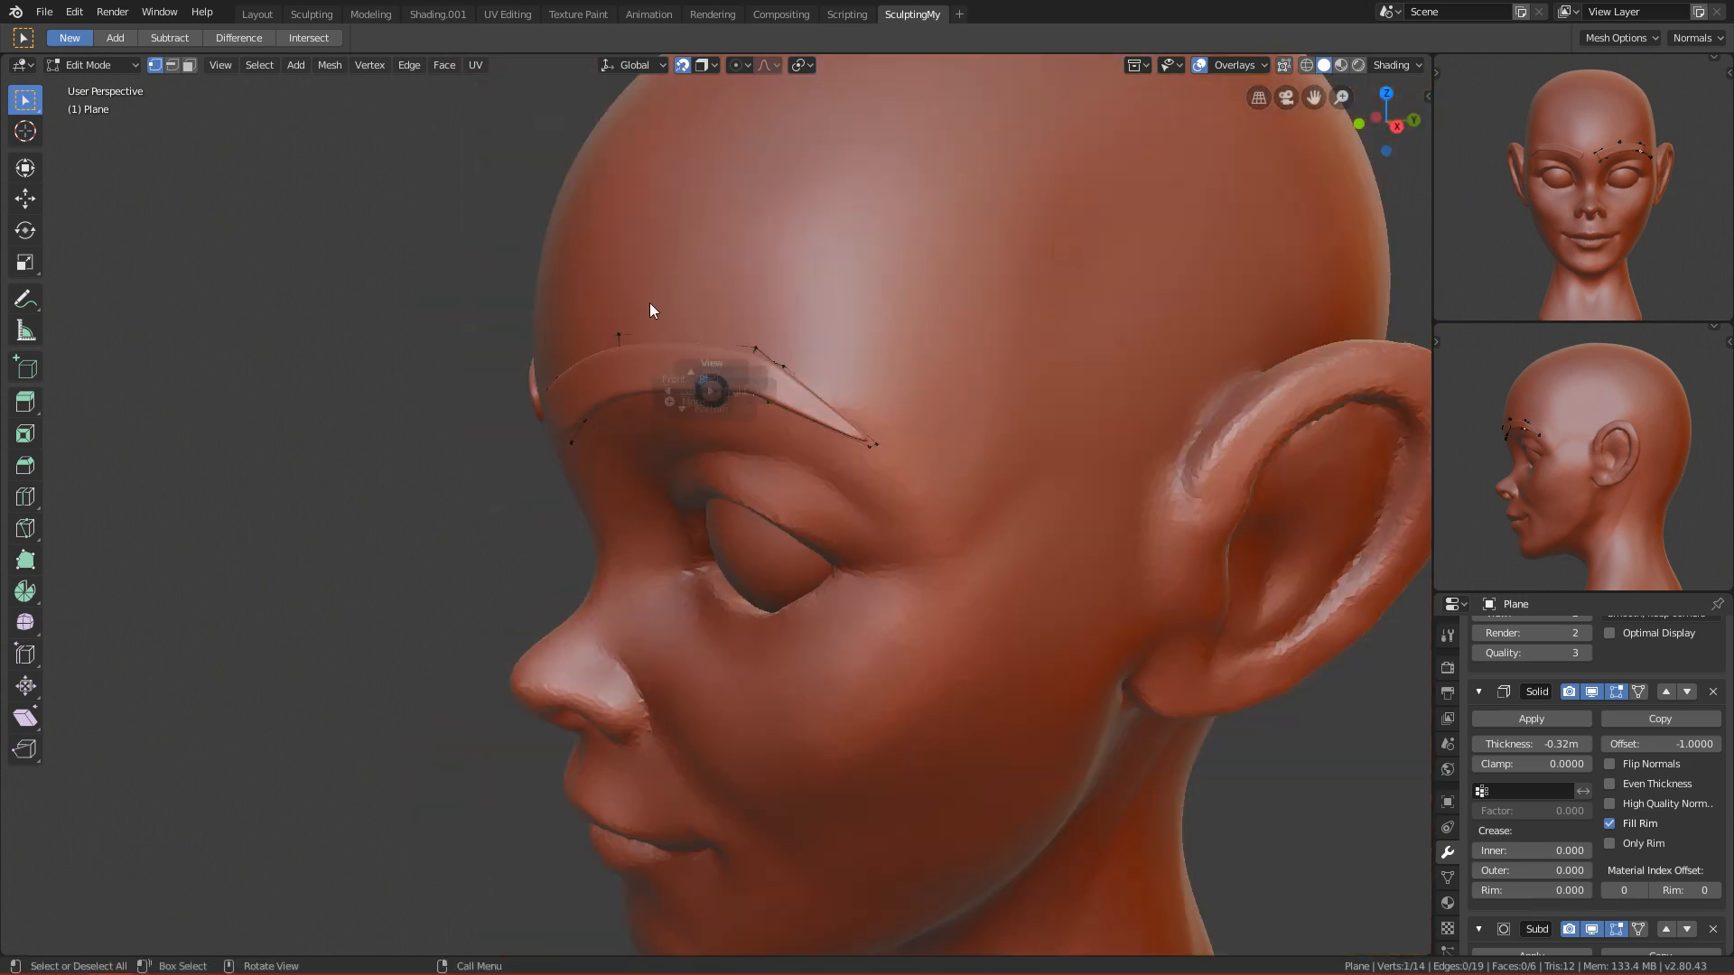
Step: Dissolve the extra vertices on the lower edge of the eyebrow's outer arch
{"action": "key", "text": "KP_1"}
{"action": "scroll", "coordinate": [858, 391], "scroll_direction": "up", "scroll_amount": 3}
{"action": "middle_click_drag", "start_coordinate": [867, 376], "coordinate": [772, 389]}
{"action": "mouse_move", "coordinate": [880, 244]}
{"action": "middle_mouse_down"}
{"action": "mouse_move", "coordinate": [896, 168]}
{"action": "mouse_move", "coordinate": [889, 235]}
{"action": "middle_mouse_up"}
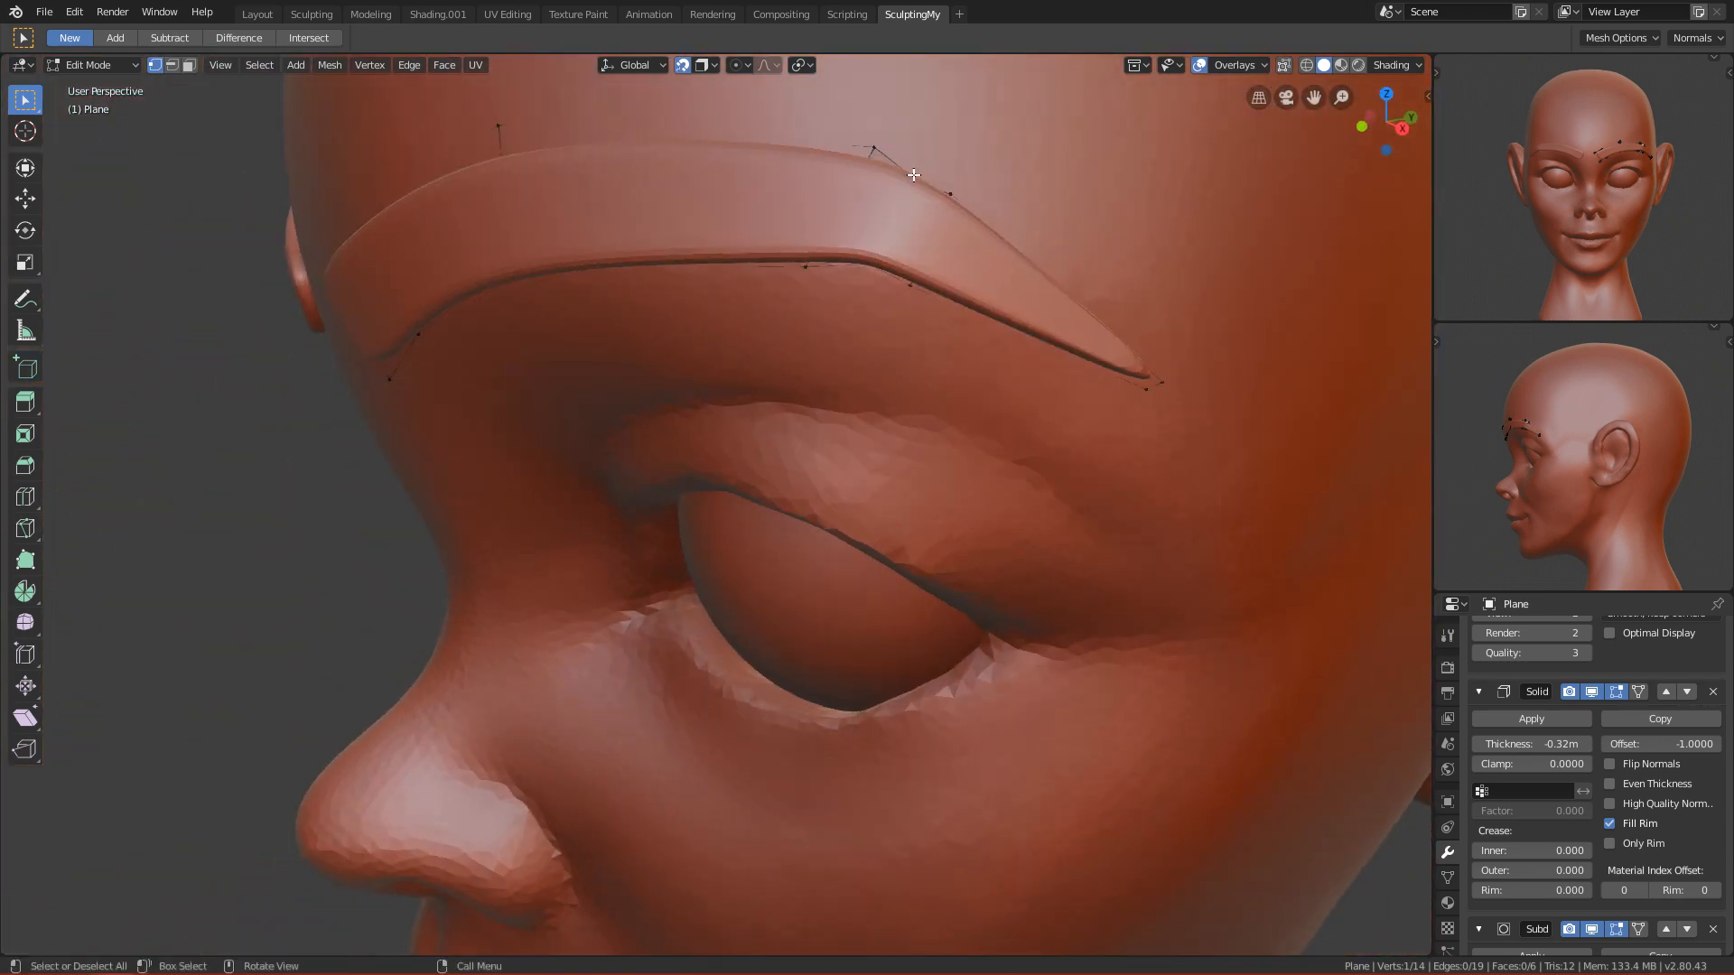
{"action": "key", "text": "x"}
{"action": "left_click", "coordinate": [880, 263]}
{"action": "scroll", "coordinate": [865, 267], "scroll_direction": "down", "scroll_amount": 2}
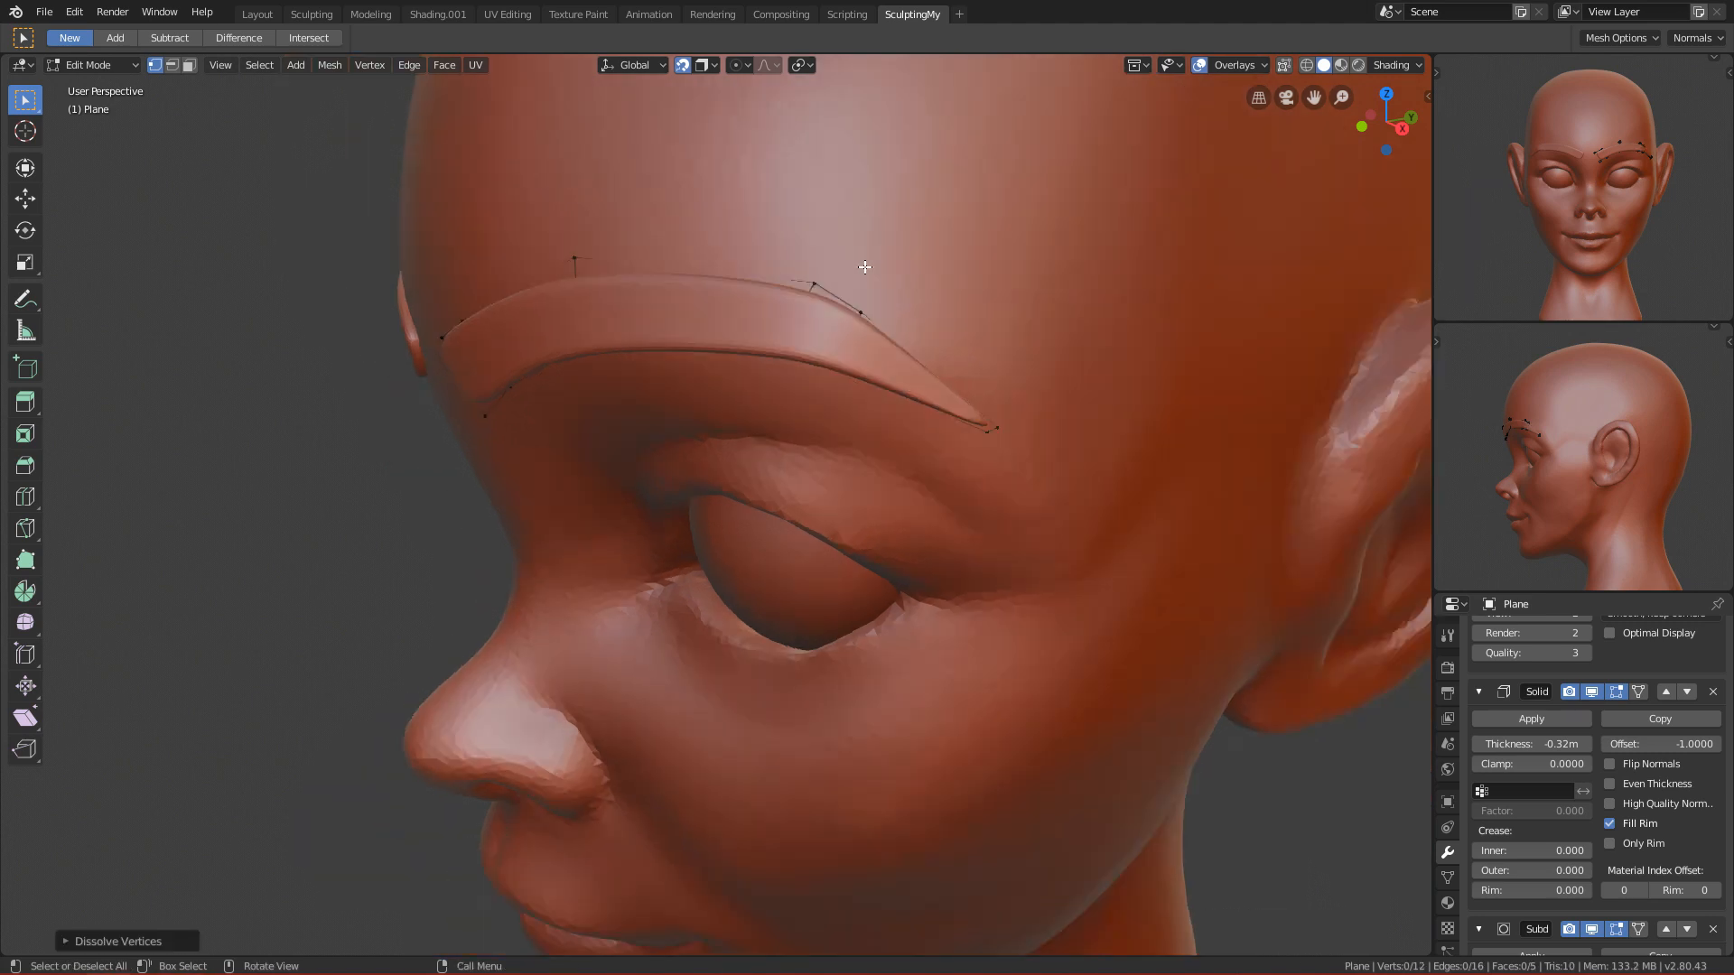
Step: Return to front view in Object Mode, deselect the eyebrows and examine their shape against the whole face
{"action": "key", "text": "KP_1"}
{"action": "scroll", "coordinate": [668, 275], "scroll_direction": "down", "scroll_amount": 3}
{"action": "key", "text": "ctrl+Tab"}
{"action": "left_click", "coordinate": [286, 400]}
{"action": "scroll", "coordinate": [618, 440], "scroll_direction": "down", "scroll_amount": 2}
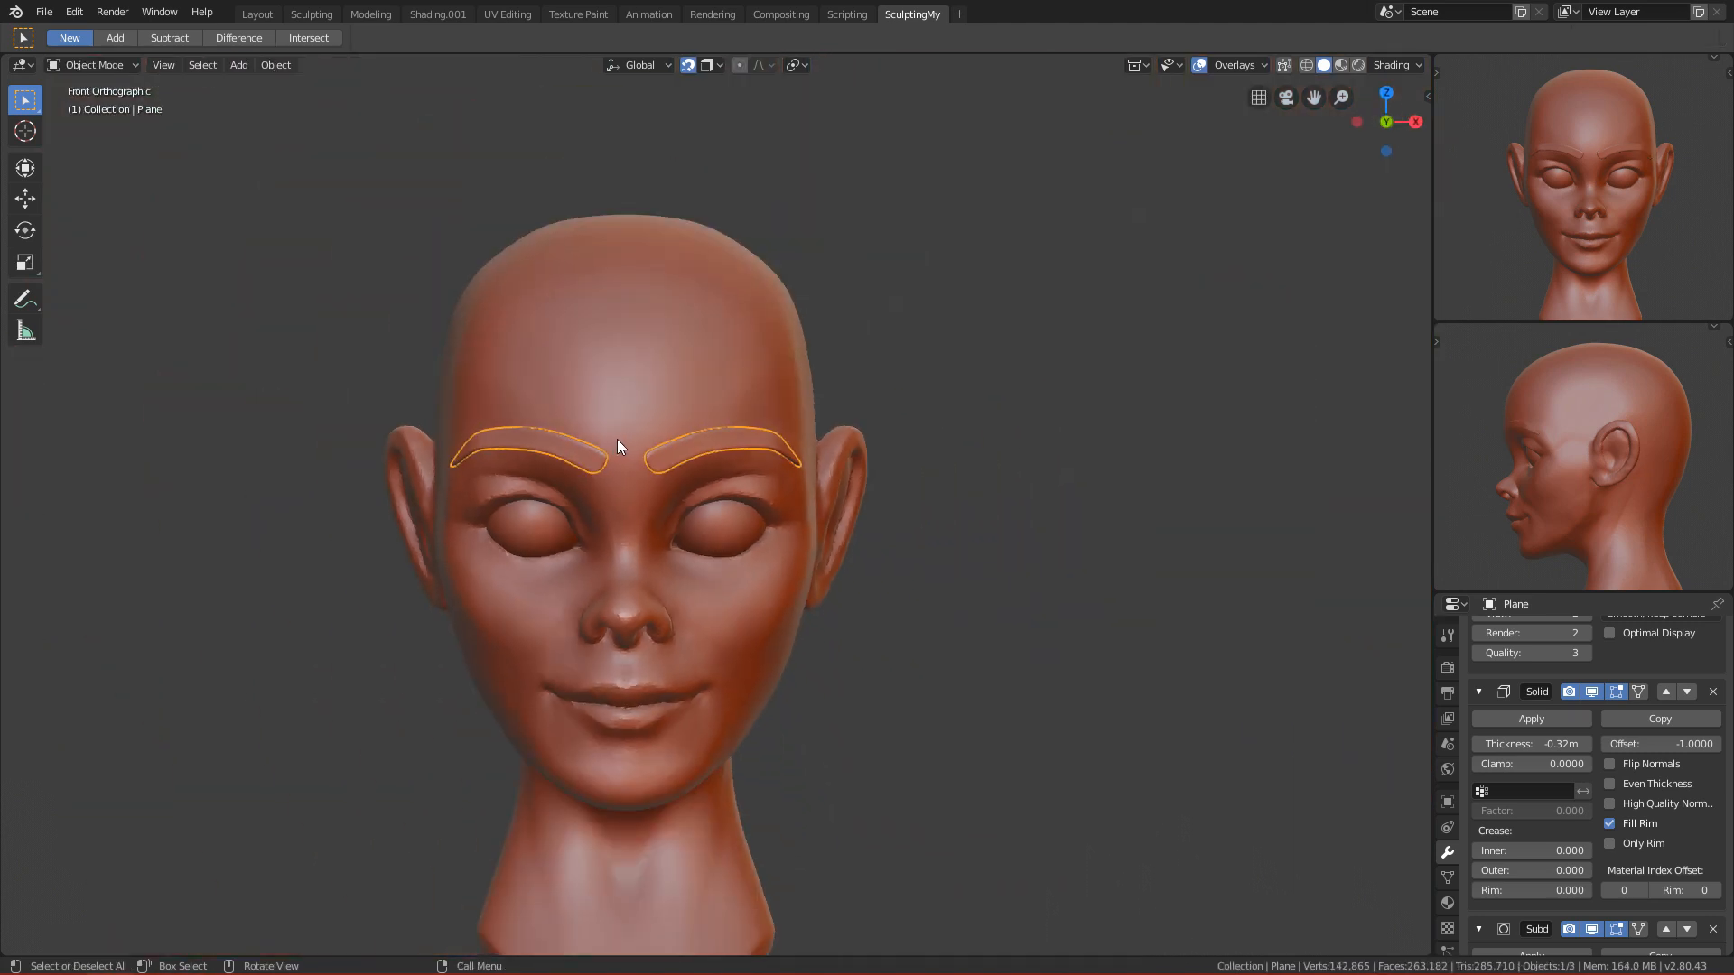
{"action": "key", "text": "alt+a"}
{"action": "scroll", "coordinate": [802, 493], "scroll_direction": "down", "scroll_amount": 4}
{"action": "scroll", "coordinate": [804, 496], "scroll_direction": "up", "scroll_amount": 6}
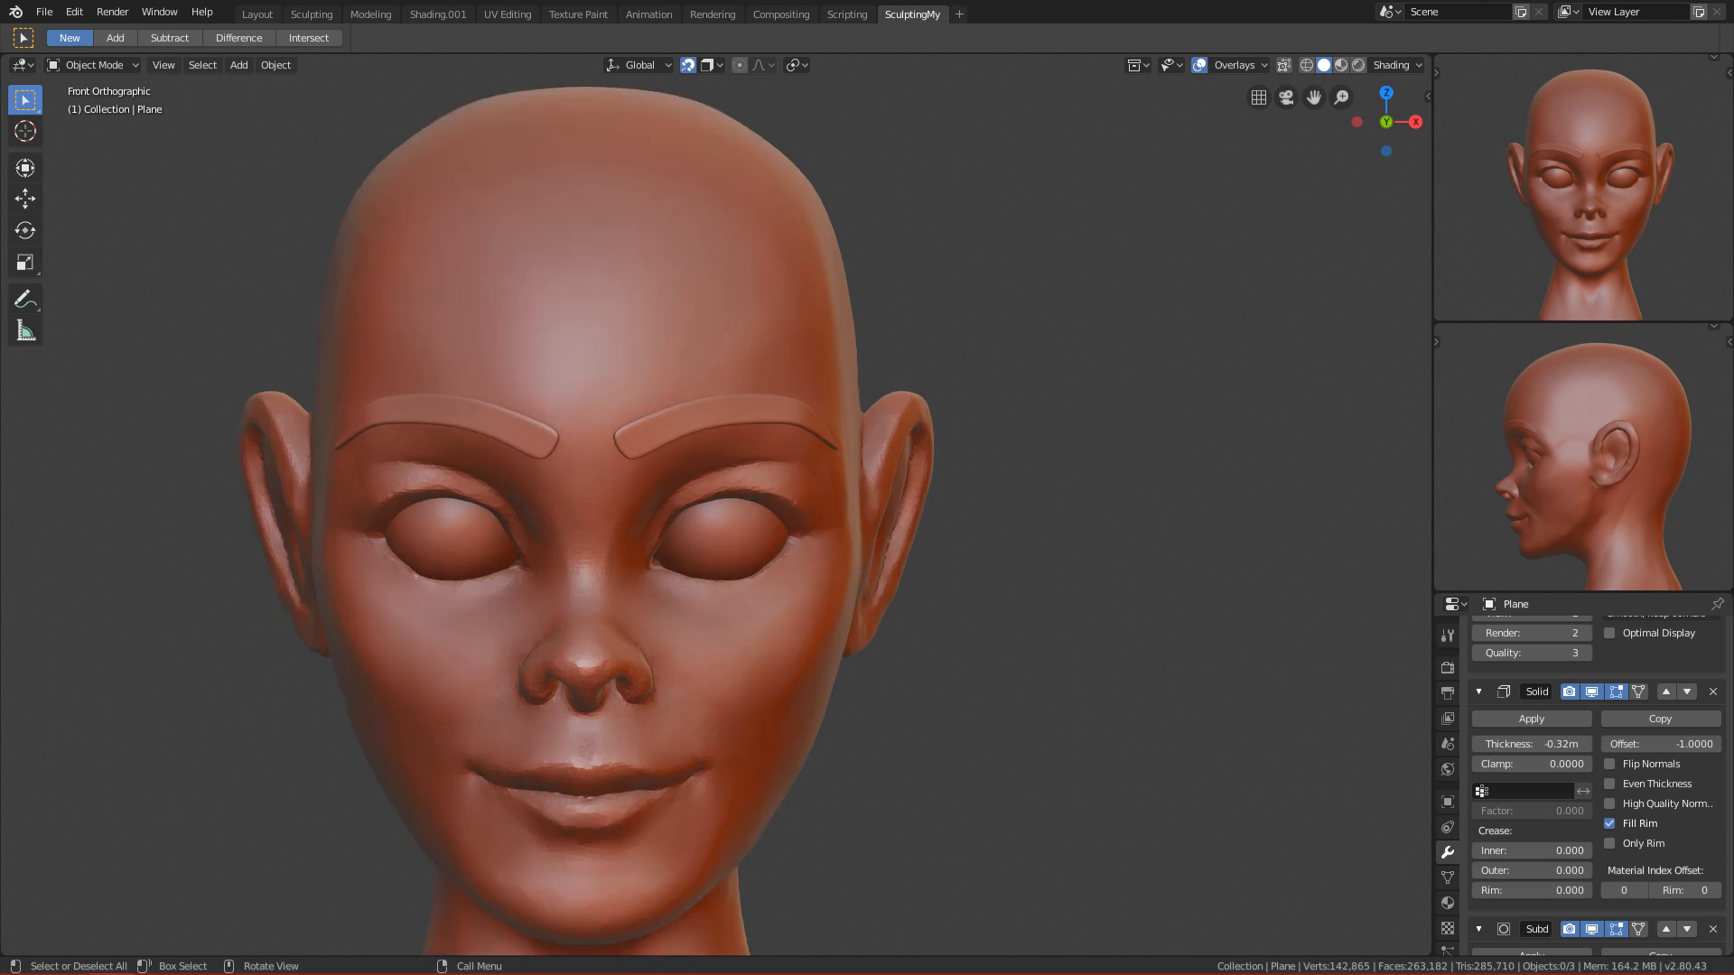
Step: Reopen the eyebrow in Edit Mode and scale its middle cross edge to about 0.52 to narrow the brow
{"action": "scroll", "coordinate": [720, 403], "scroll_direction": "up", "scroll_amount": 3}
{"action": "left_click", "coordinate": [721, 351]}
{"action": "key", "text": "ctrl+Tab"}
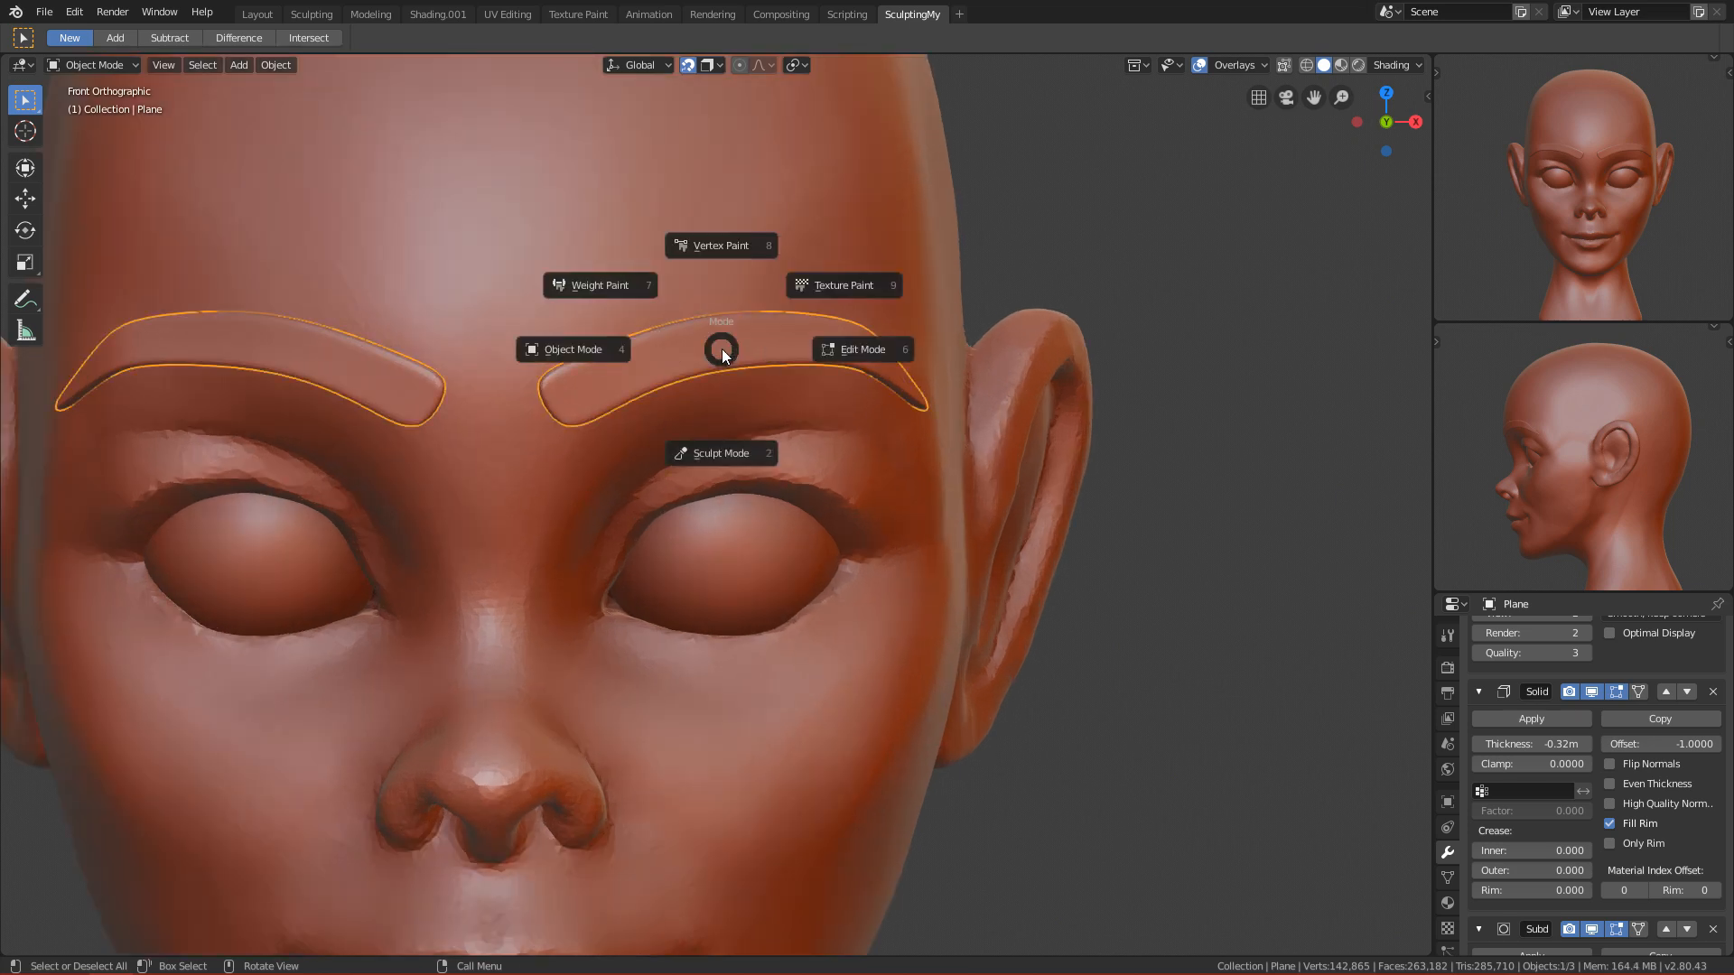
{"action": "left_click", "coordinate": [817, 352]}
{"action": "left_click_drag", "start_coordinate": [681, 286], "coordinate": [741, 403]}
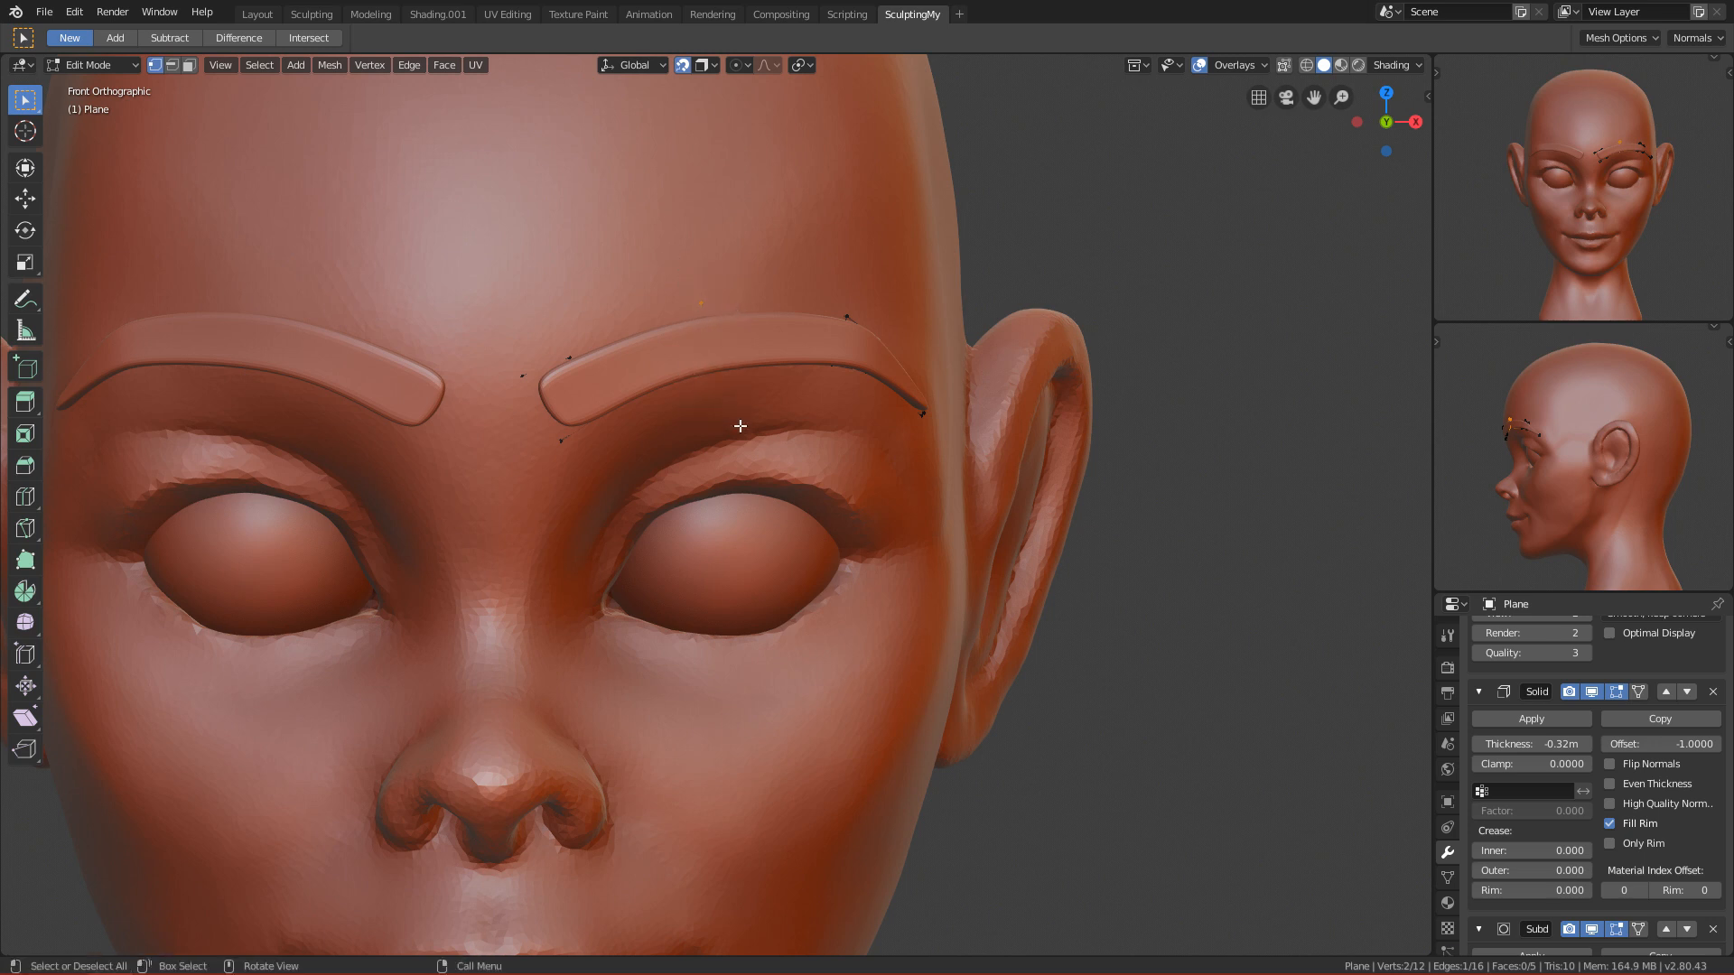
{"action": "key", "text": "s"}
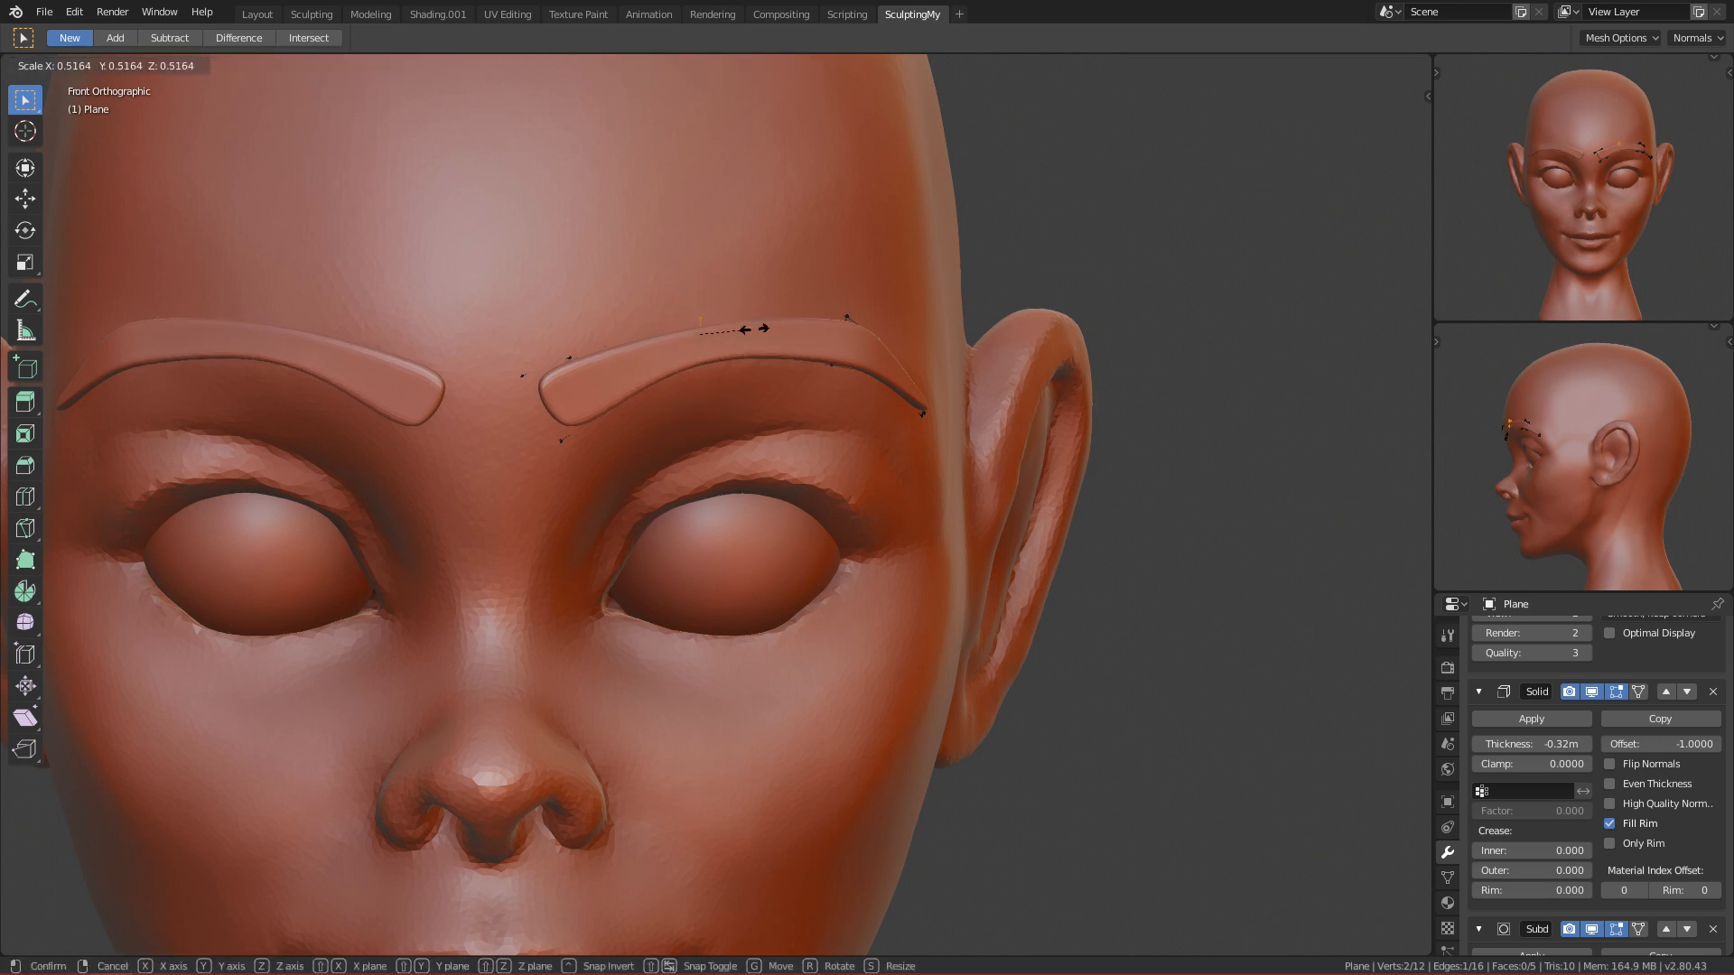
{"action": "left_click", "coordinate": [754, 328]}
Step: Try to lower the eyebrow's middle cross edge by about 0.04 m
{"action": "key", "text": "g"}
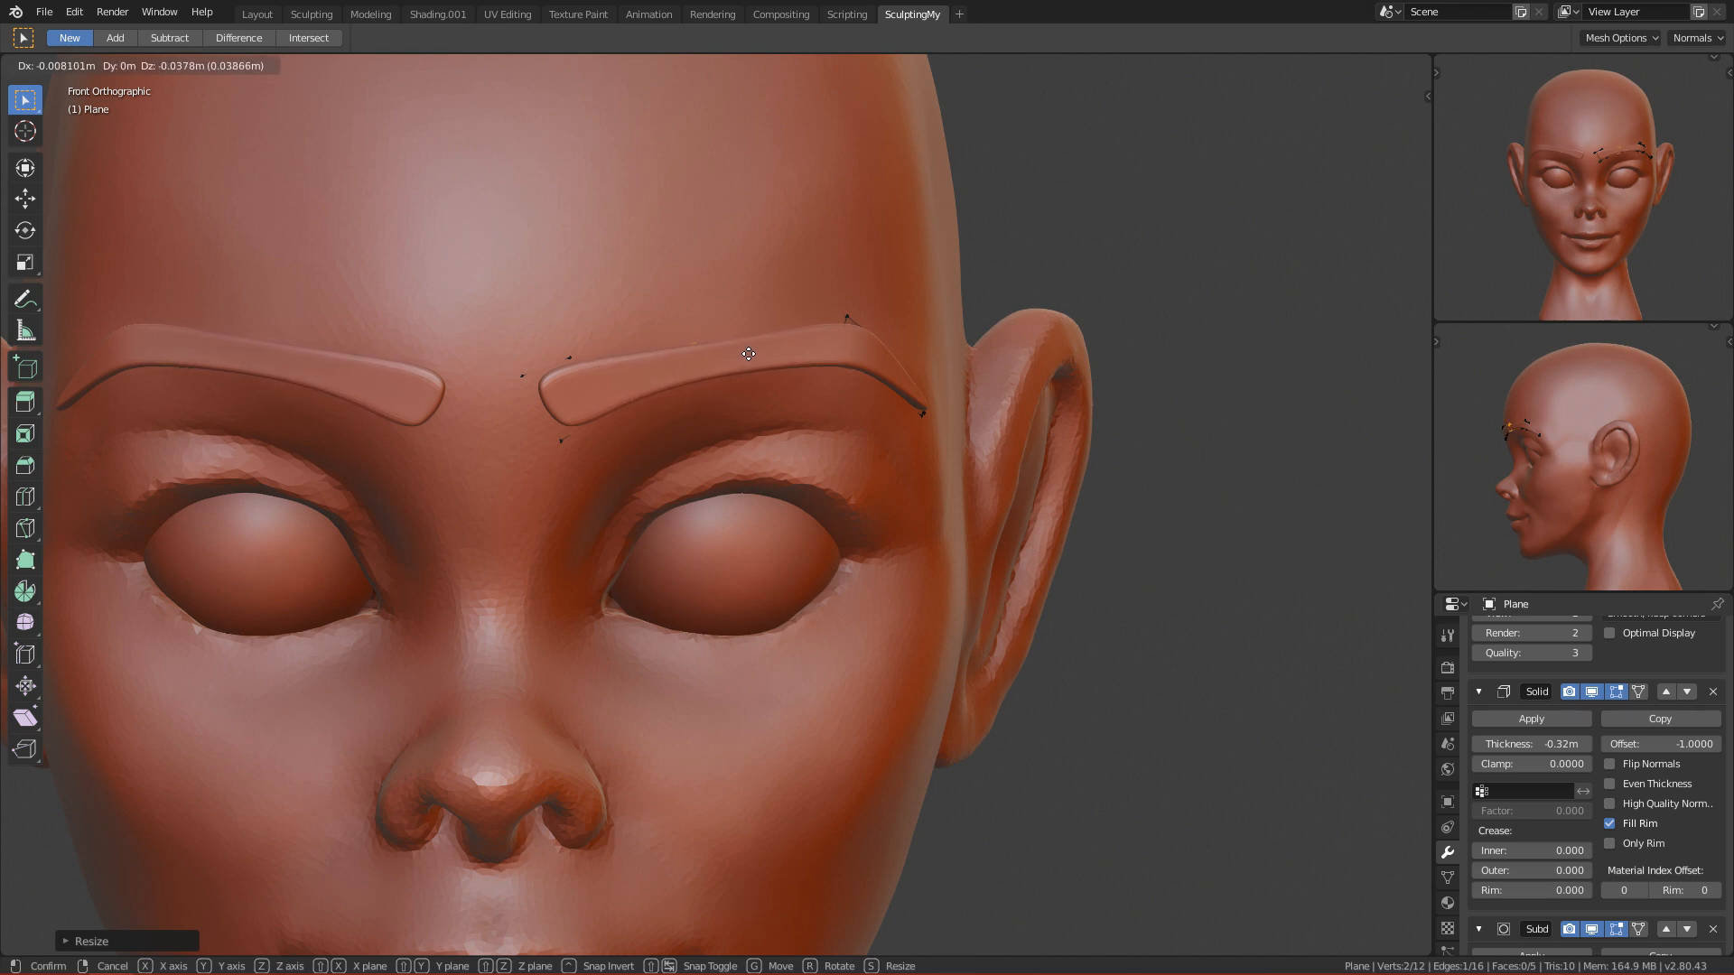
{"action": "left_click", "coordinate": [749, 355]}
{"action": "scroll", "coordinate": [749, 355], "scroll_direction": "down", "scroll_amount": 3}
{"action": "scroll", "coordinate": [747, 356], "scroll_direction": "up", "scroll_amount": 3}
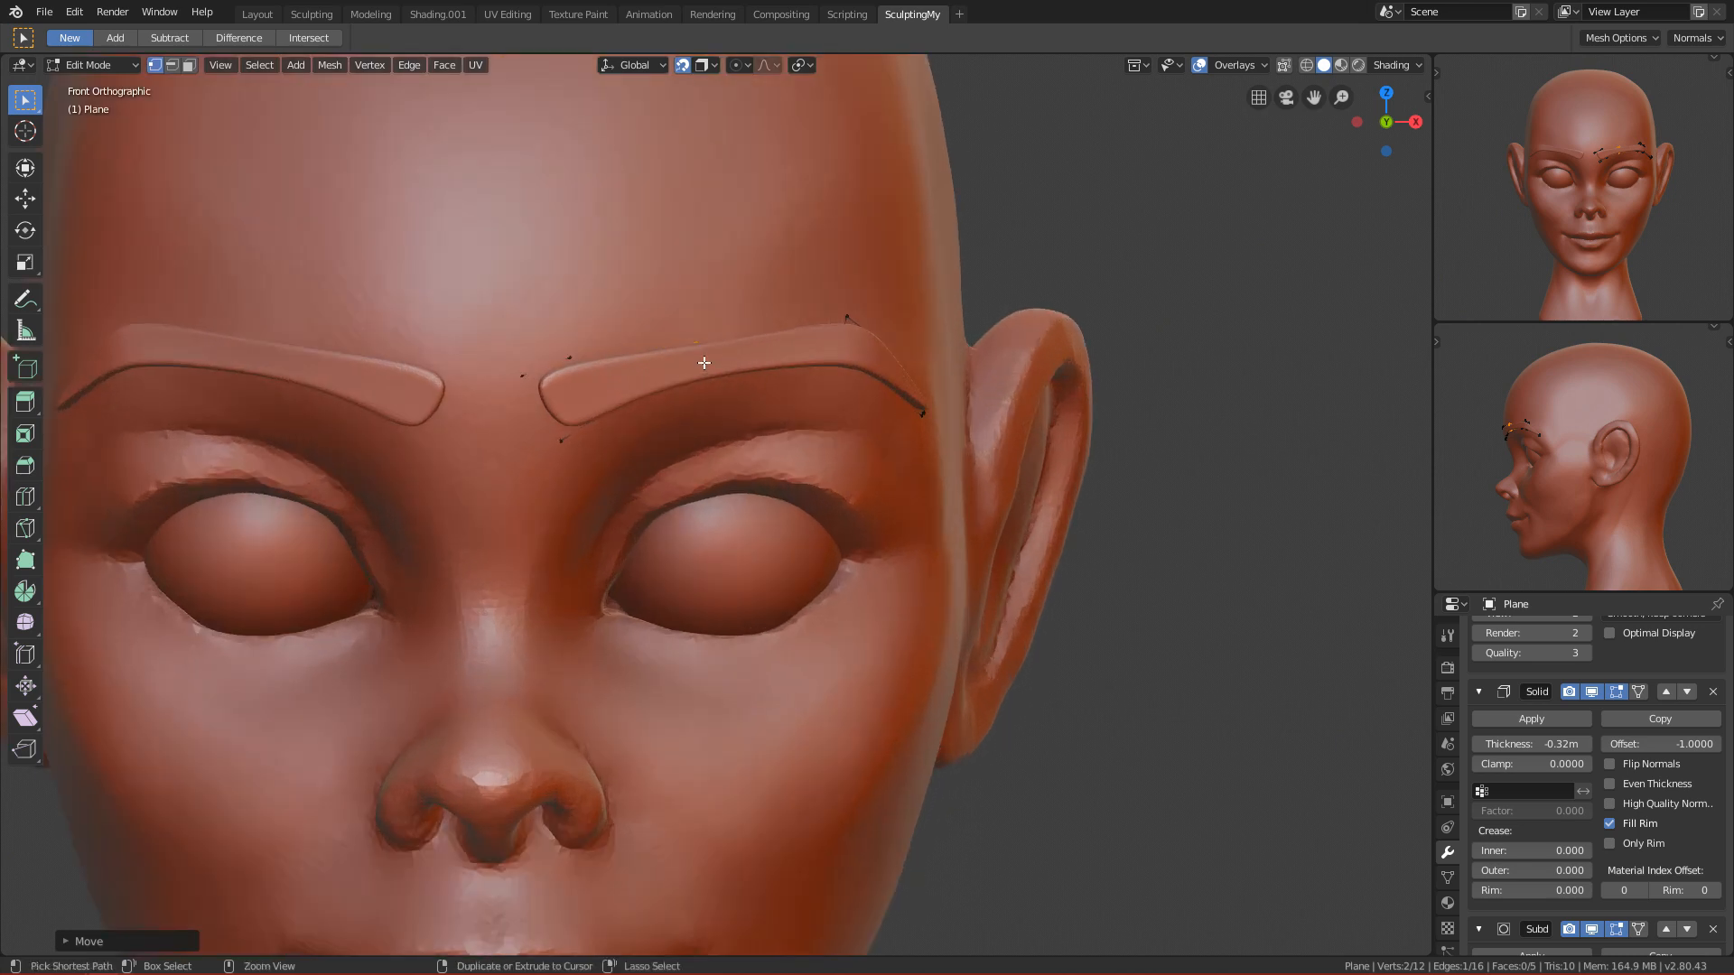
Step: Reposition the cross edge near the eyebrow's inner end, and lower the whole inner end slightly
{"action": "left_click_drag", "start_coordinate": [549, 349], "coordinate": [636, 426]}
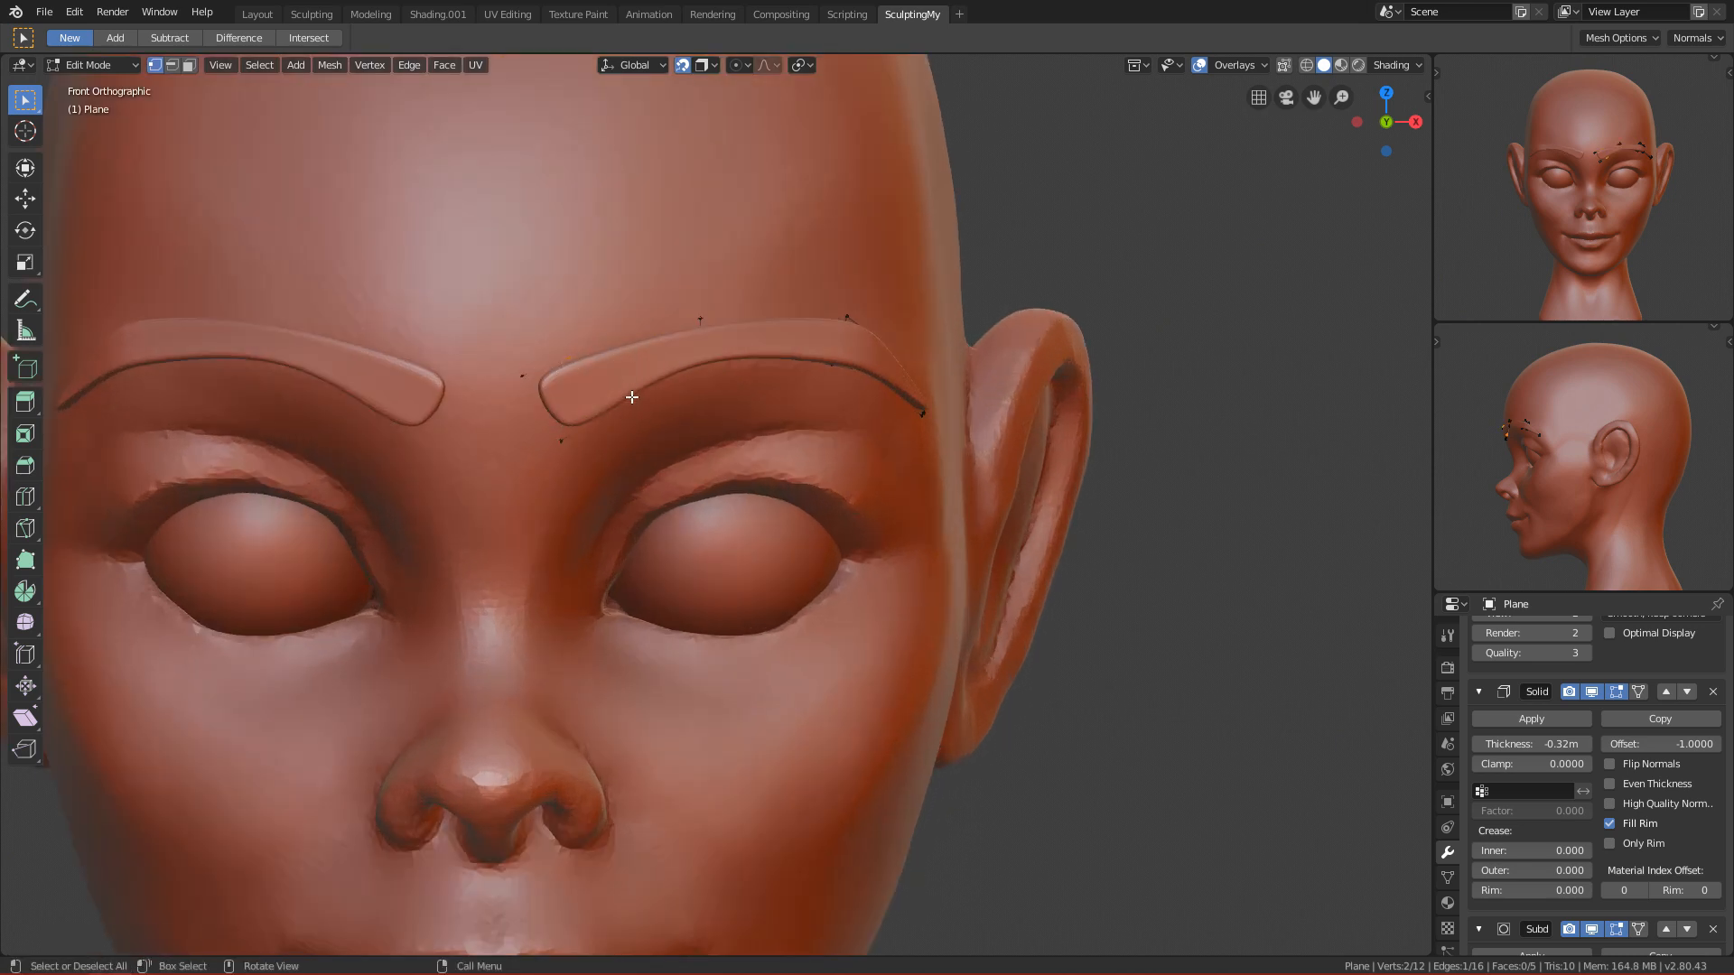
{"action": "key", "text": "g"}
{"action": "left_click", "coordinate": [598, 414]}
{"action": "left_click_drag", "start_coordinate": [499, 361], "coordinate": [587, 467]}
{"action": "key", "text": "g"}
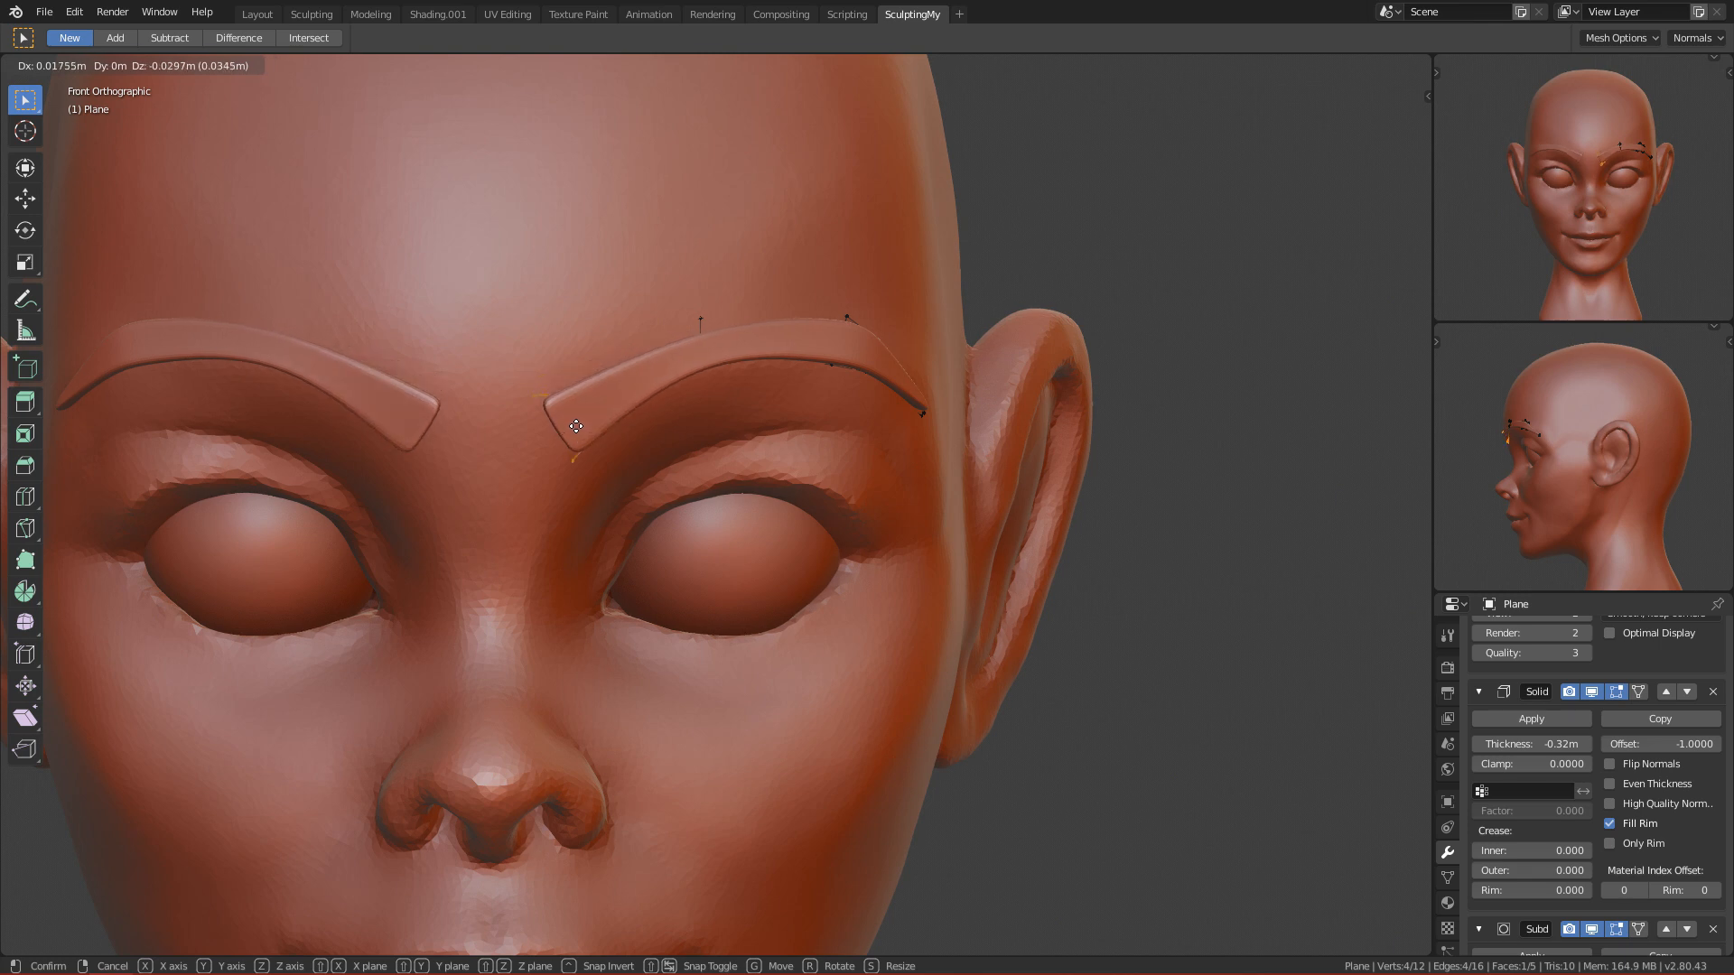
{"action": "left_click", "coordinate": [533, 391]}
Step: Adjust the upper corner of the eyebrow's inner end and the upper middle vertex of the arch
{"action": "left_click_drag", "start_coordinate": [515, 383], "coordinate": [563, 408]}
{"action": "key", "text": "g"}
{"action": "left_click", "coordinate": [574, 398]}
{"action": "left_click_drag", "start_coordinate": [684, 309], "coordinate": [714, 341]}
{"action": "key", "text": "g"}
{"action": "left_click", "coordinate": [712, 344]}
{"action": "scroll", "coordinate": [712, 361], "scroll_direction": "down", "scroll_amount": 3}
{"action": "key", "text": "alt+a"}
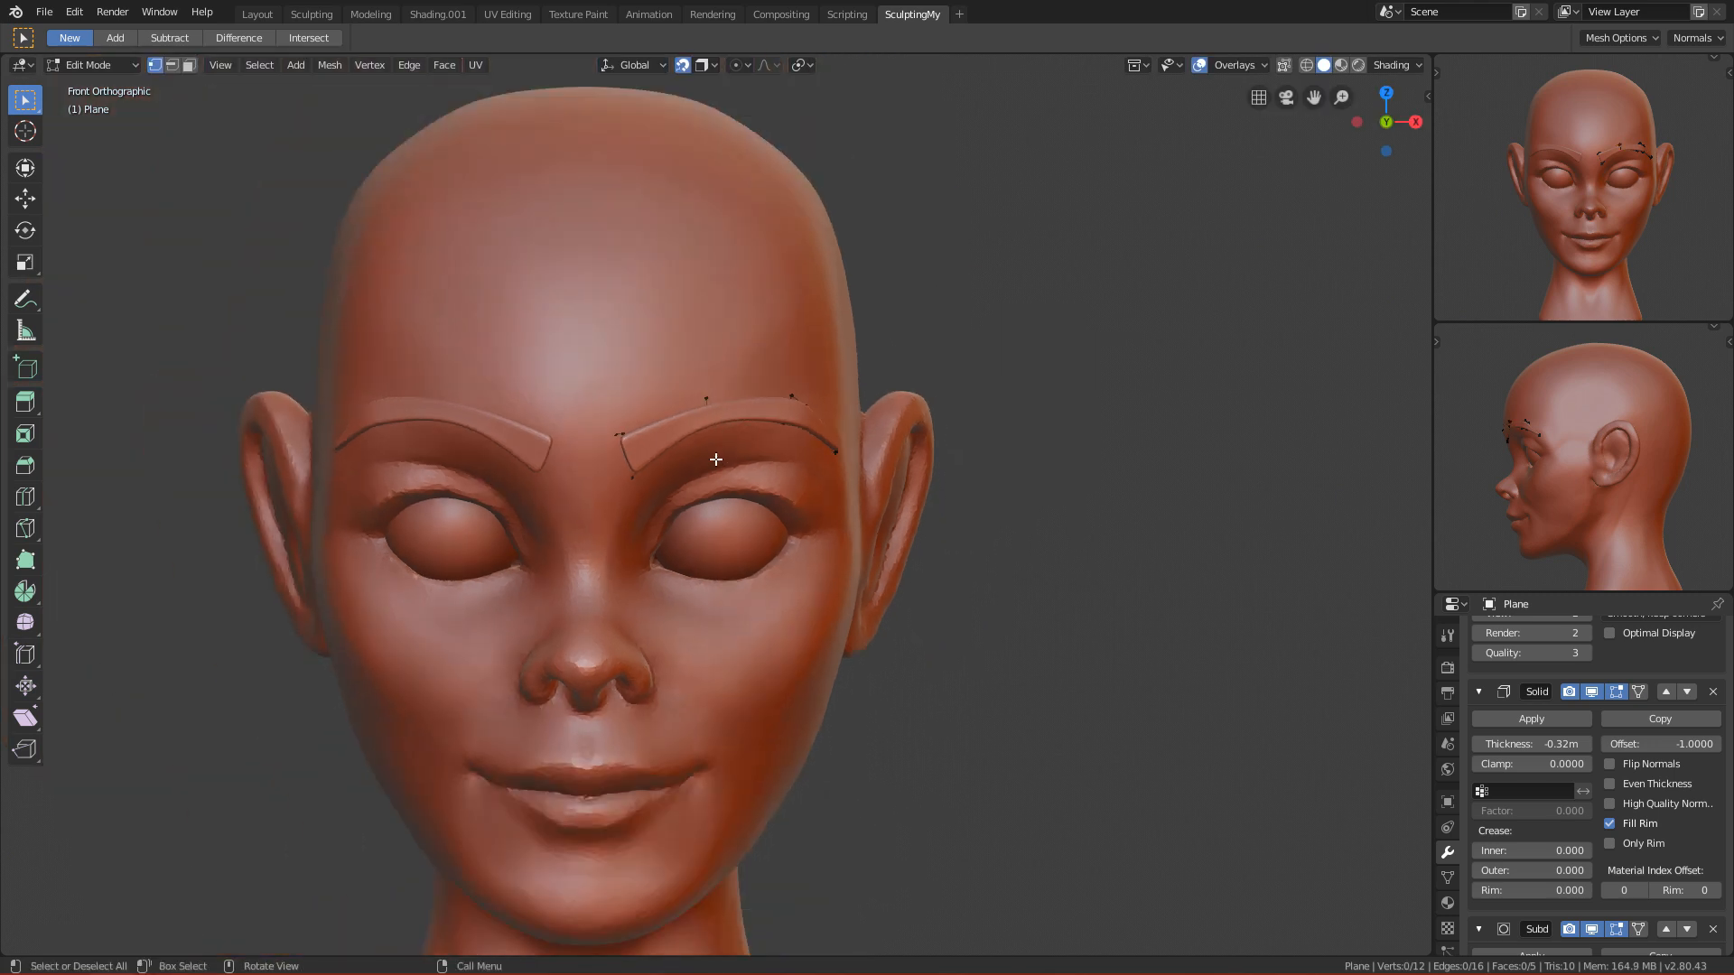
Step: Move the inner end's upper corner about 0.03 m away from the nose and its lower corner about 0.02 m toward it
{"action": "scroll", "coordinate": [701, 449], "scroll_direction": "up", "scroll_amount": 2}
{"action": "scroll", "coordinate": [701, 449], "scroll_direction": "down", "scroll_amount": 3}
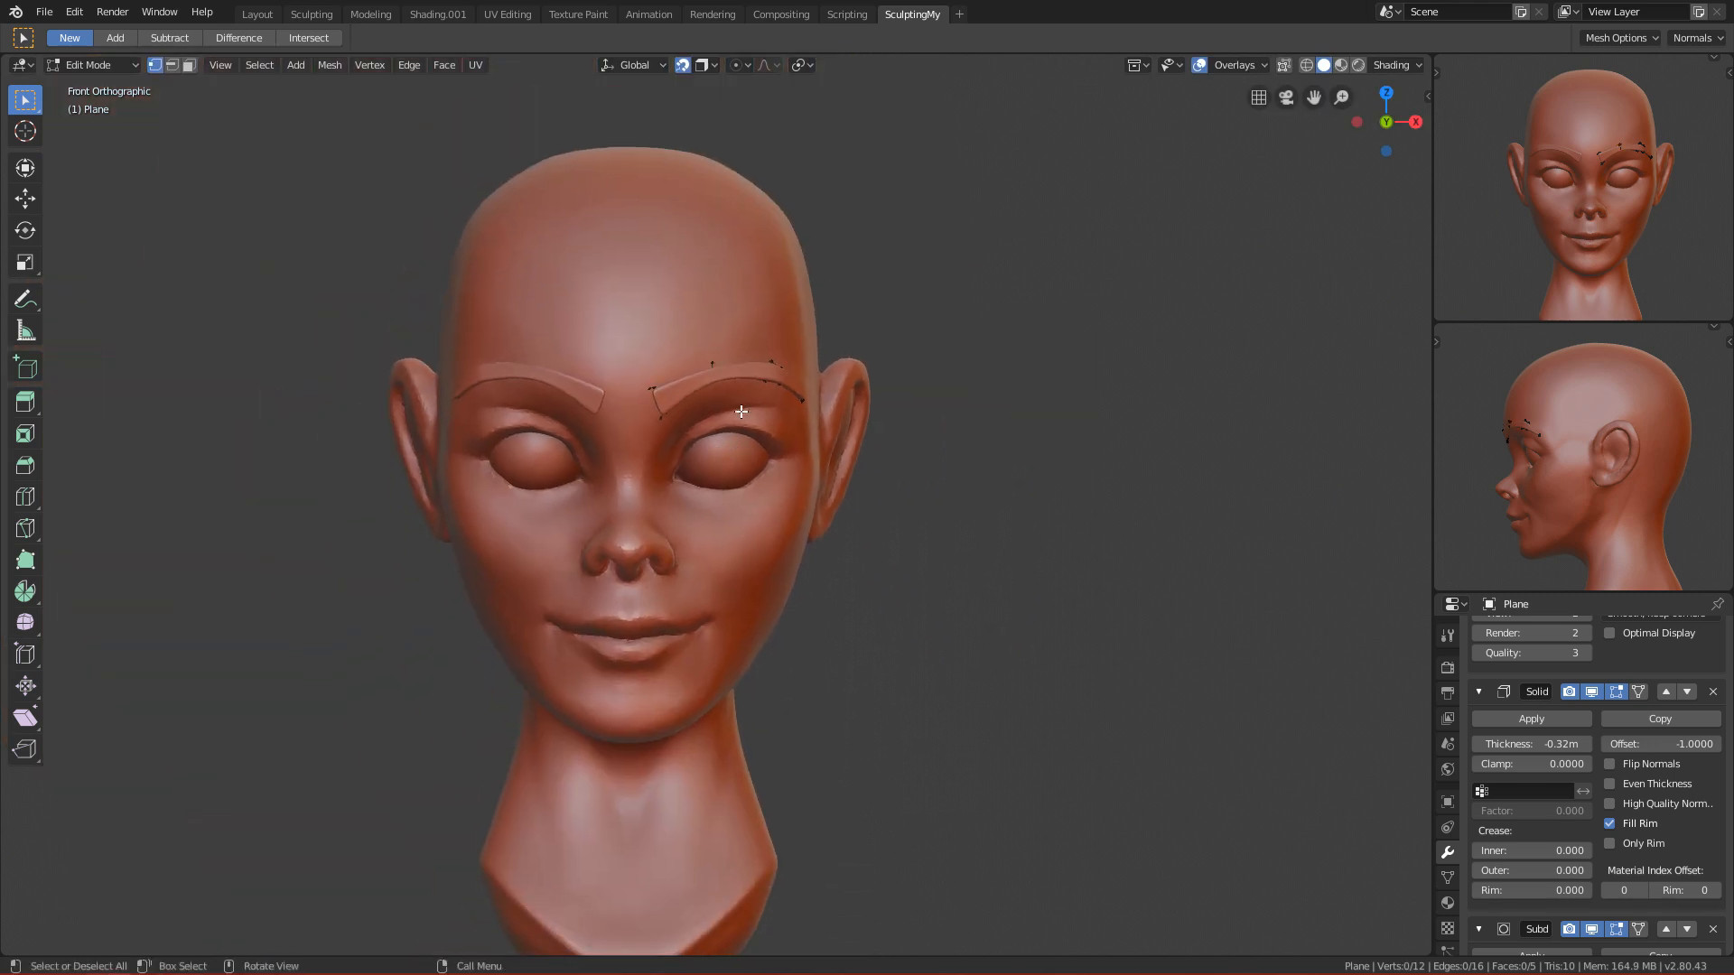
{"action": "scroll", "coordinate": [741, 411], "scroll_direction": "up", "scroll_amount": 4}
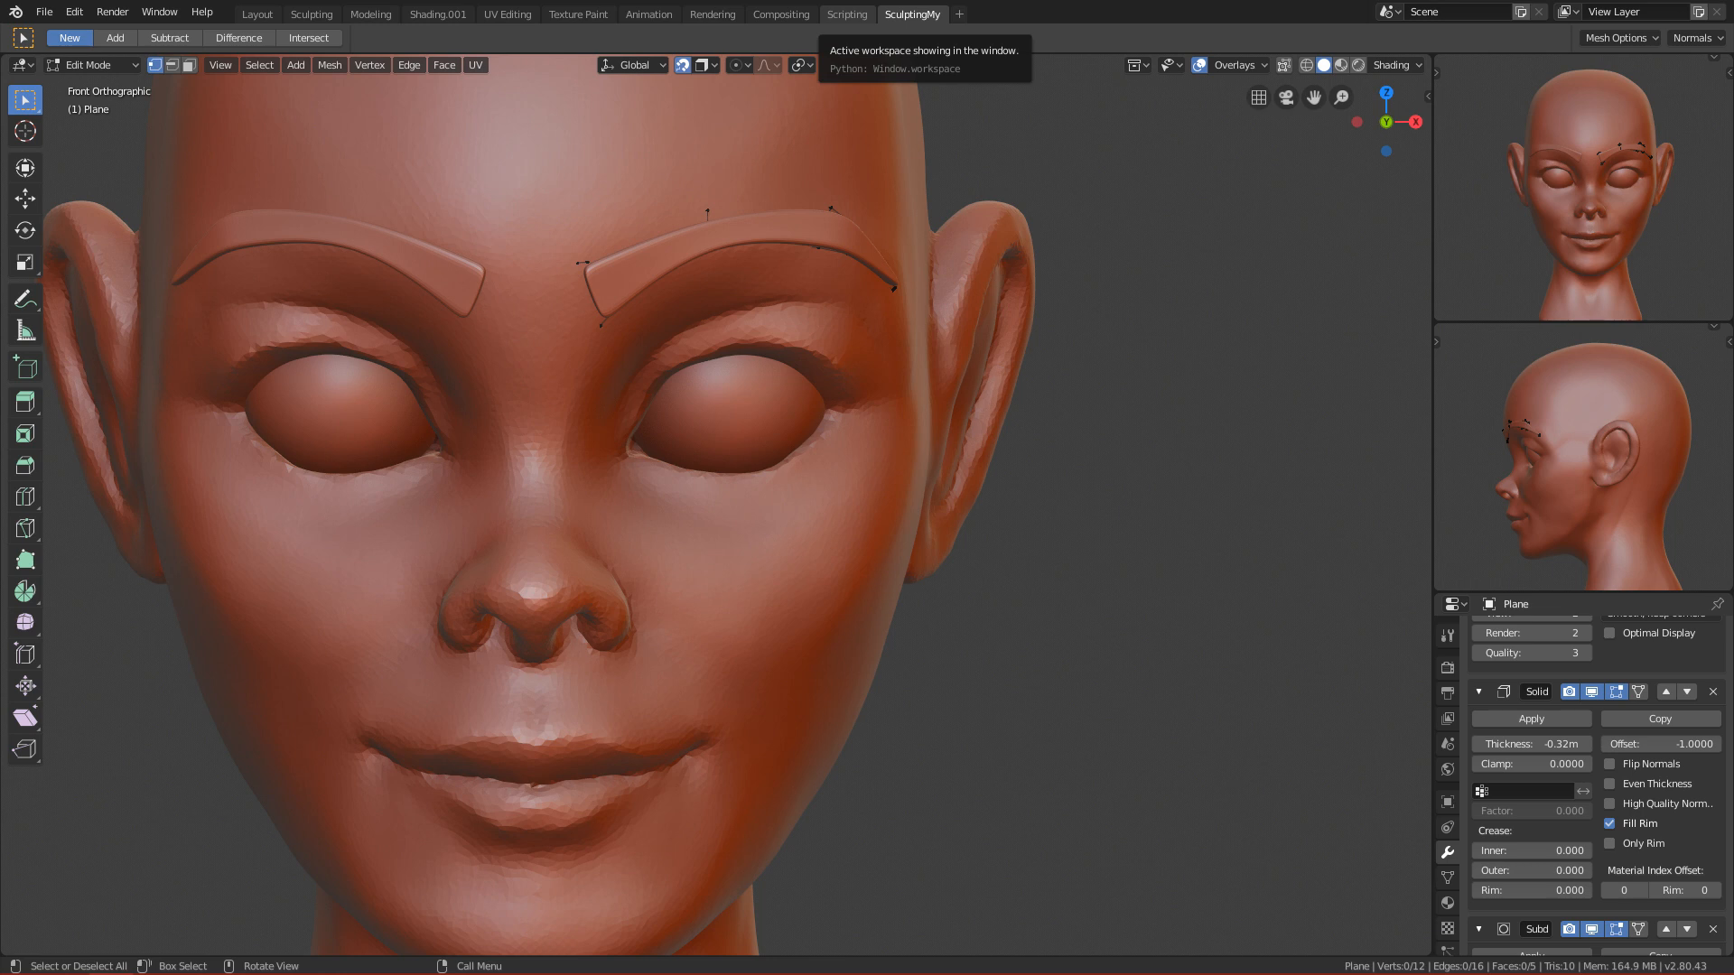
{"action": "scroll", "coordinate": [654, 388], "scroll_direction": "up", "scroll_amount": 5}
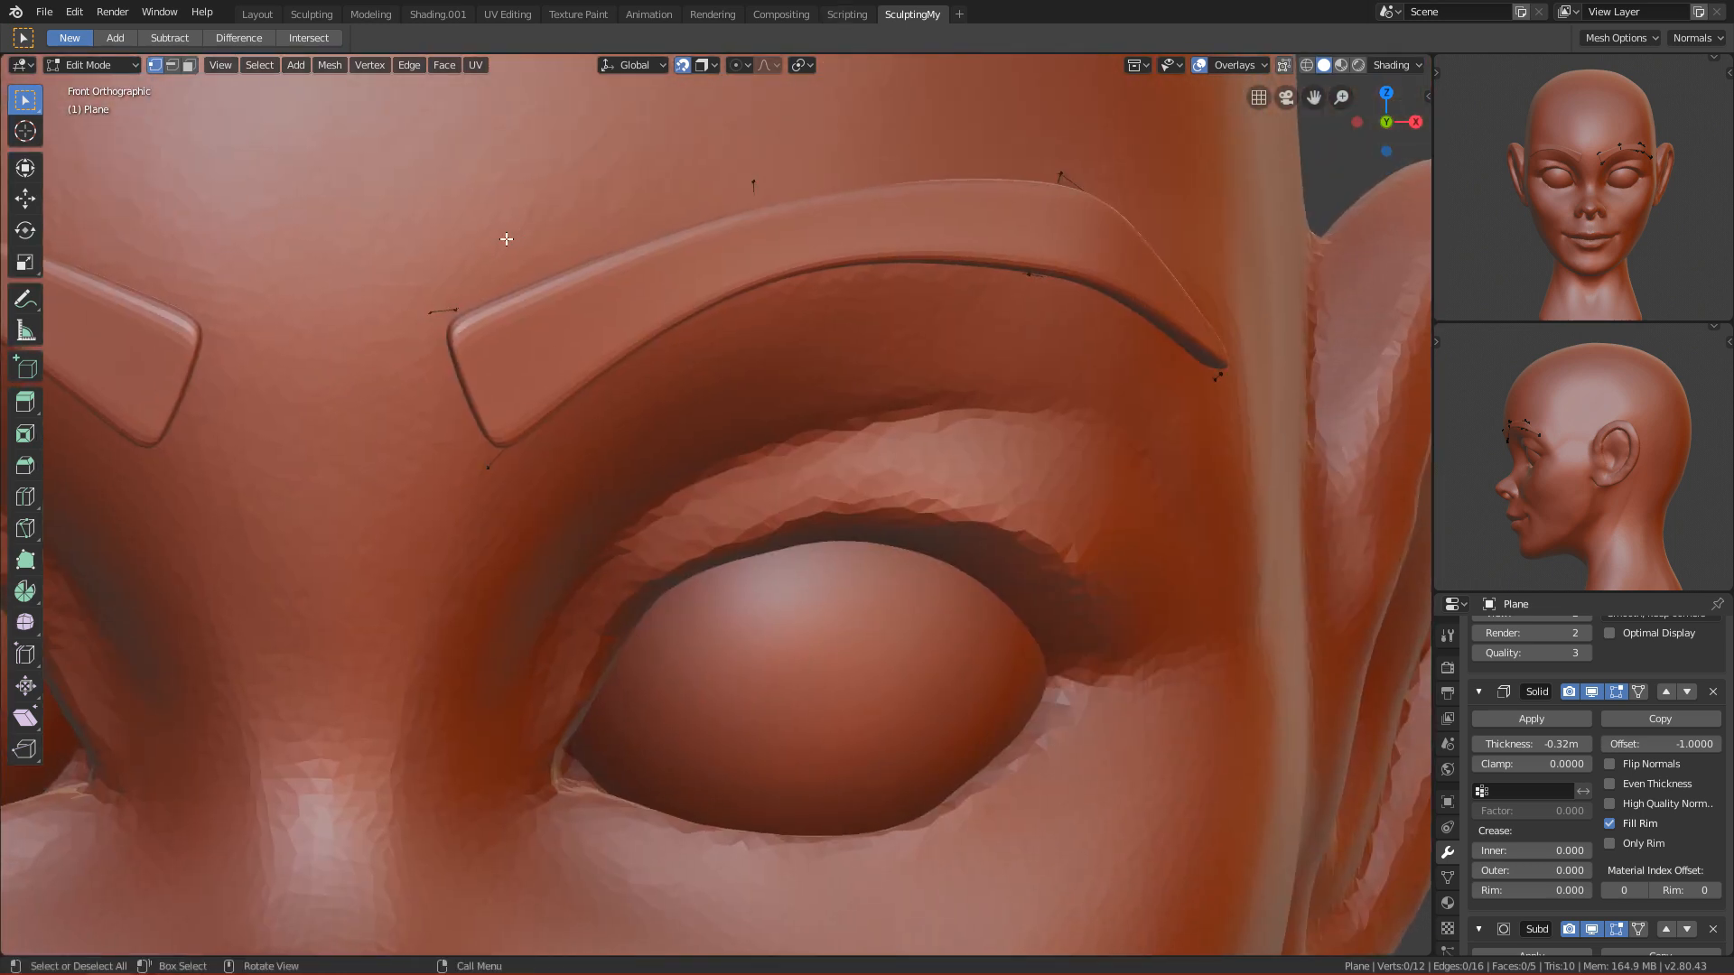
{"action": "left_click_drag", "start_coordinate": [411, 282], "coordinate": [495, 349]}
{"action": "key", "text": "g"}
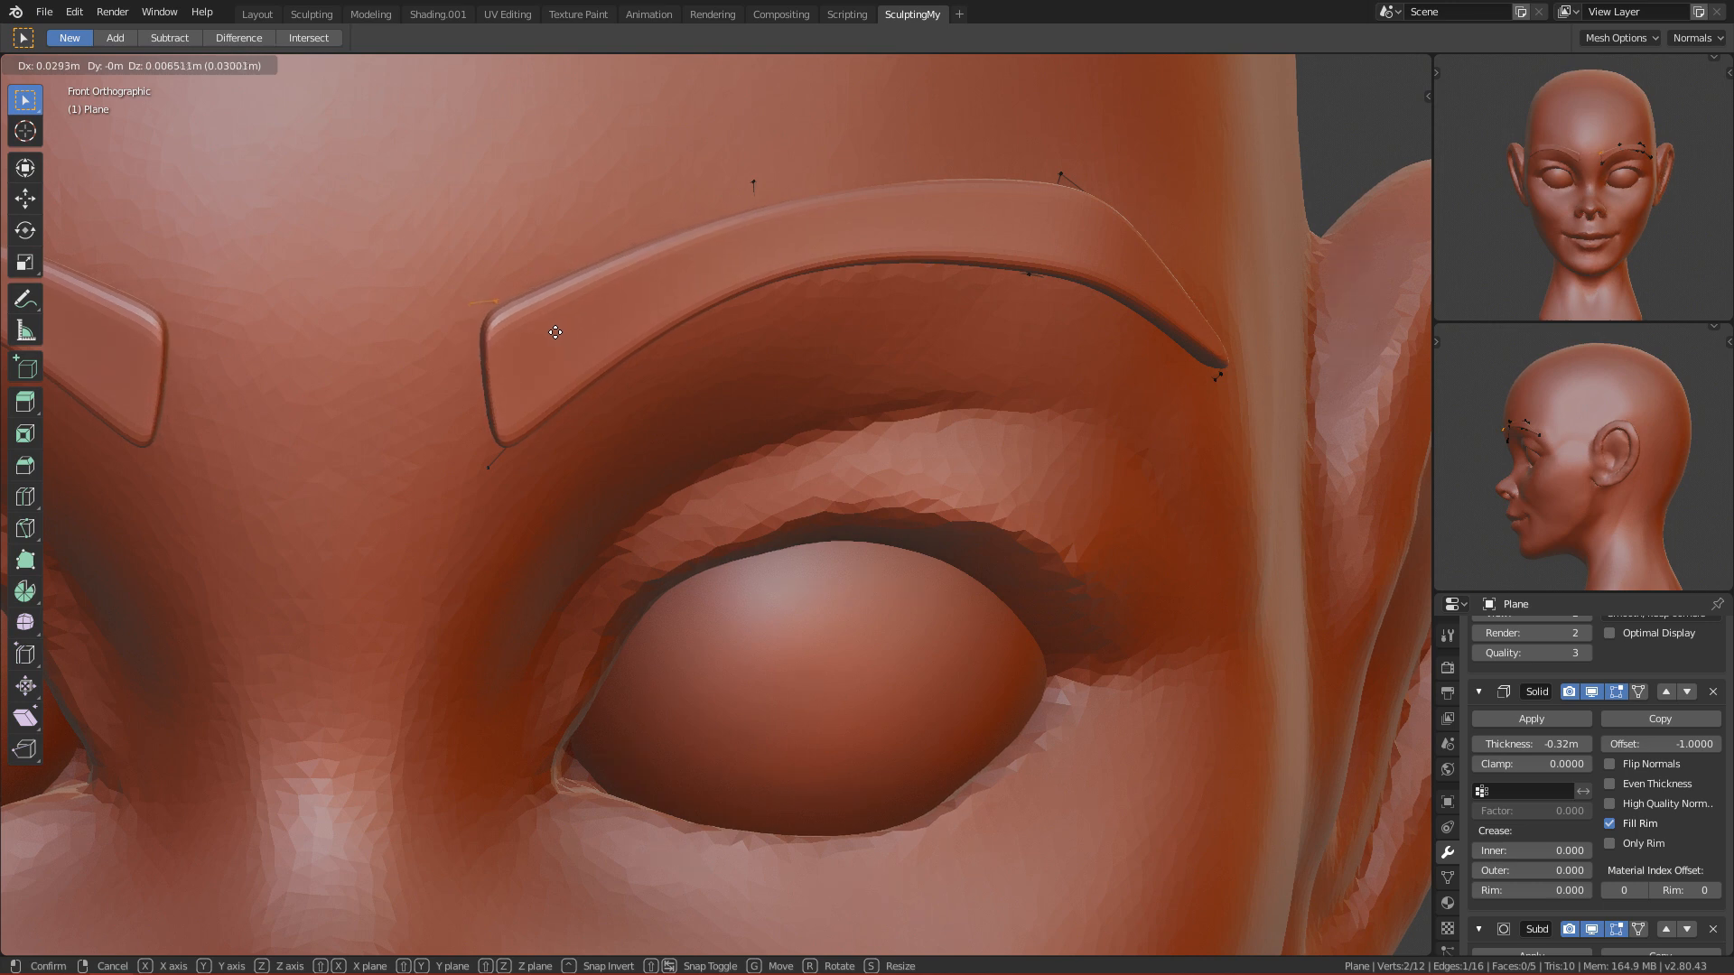
{"action": "left_click", "coordinate": [559, 333]}
{"action": "scroll", "coordinate": [549, 328], "scroll_direction": "down", "scroll_amount": 4}
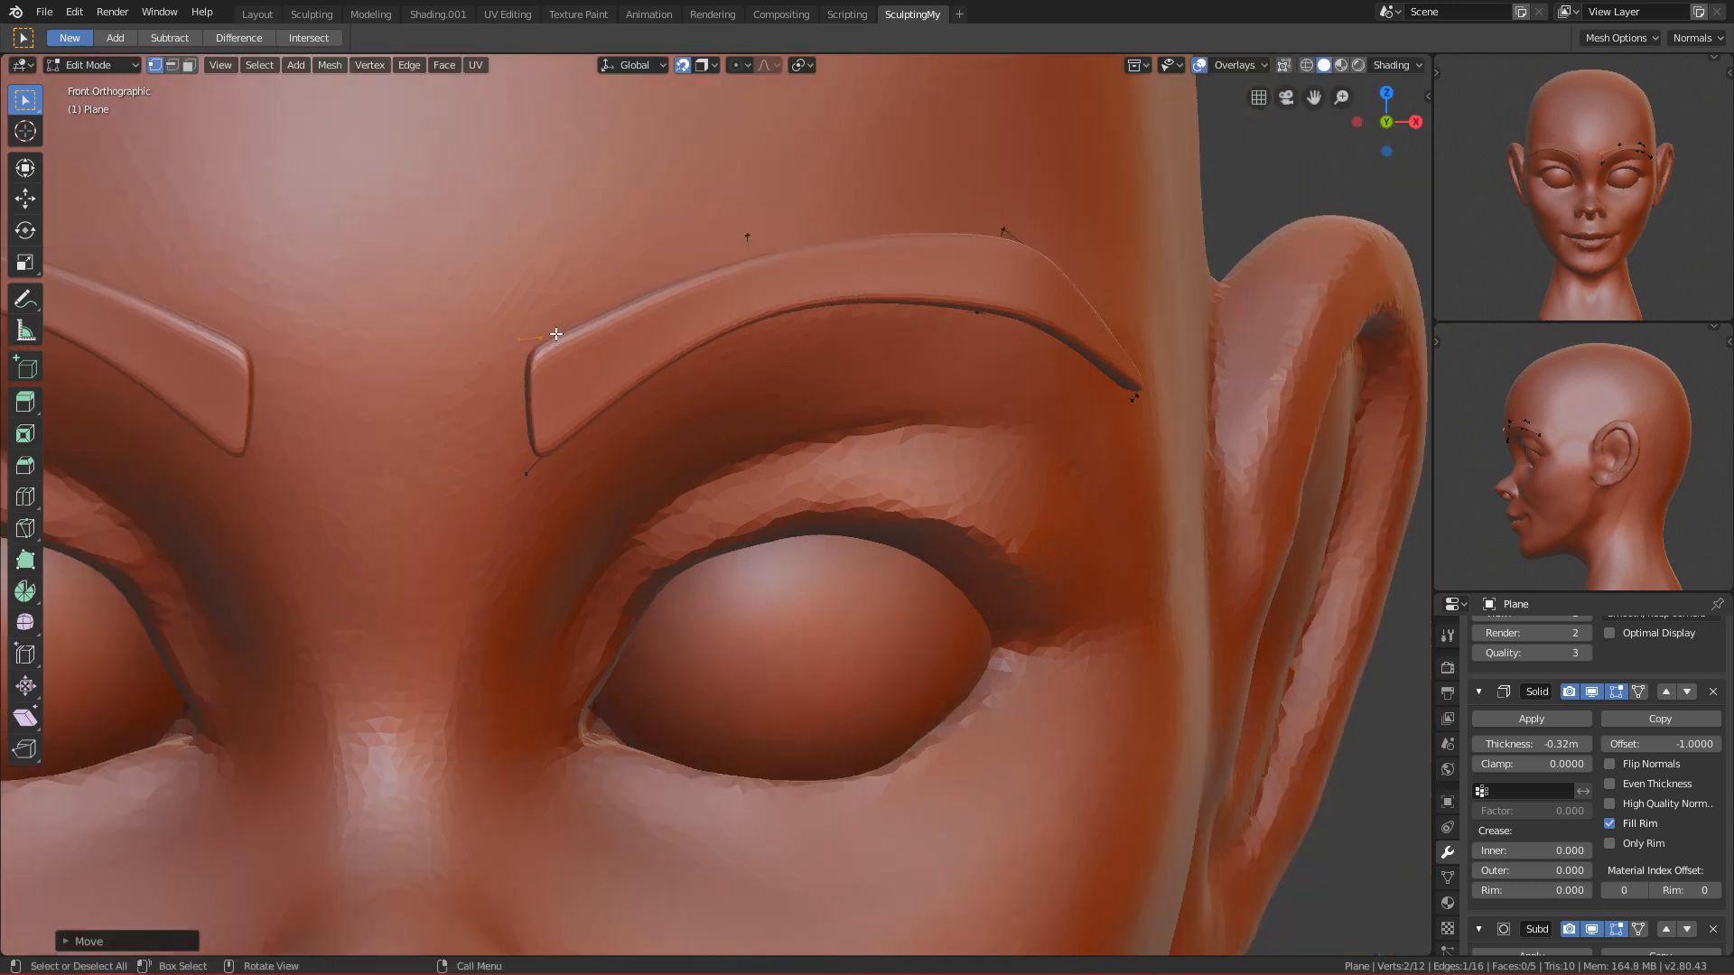
{"action": "left_click_drag", "start_coordinate": [592, 449], "coordinate": [659, 503]}
{"action": "key", "text": "g"}
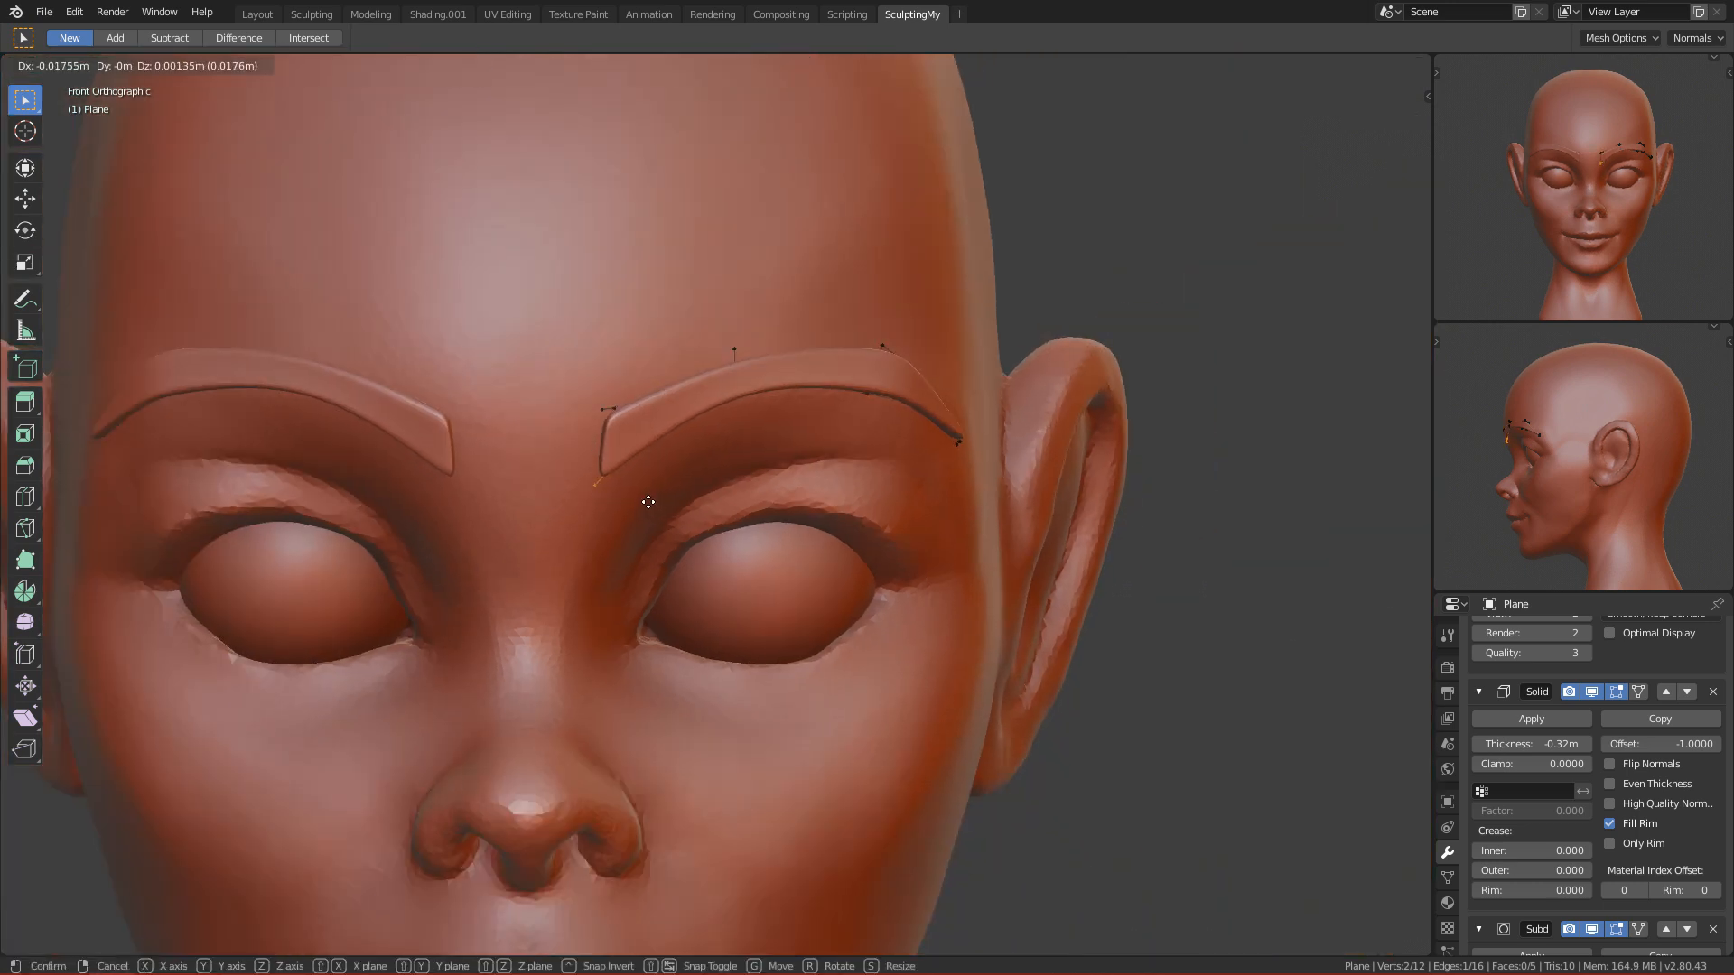
{"action": "left_click", "coordinate": [647, 502]}
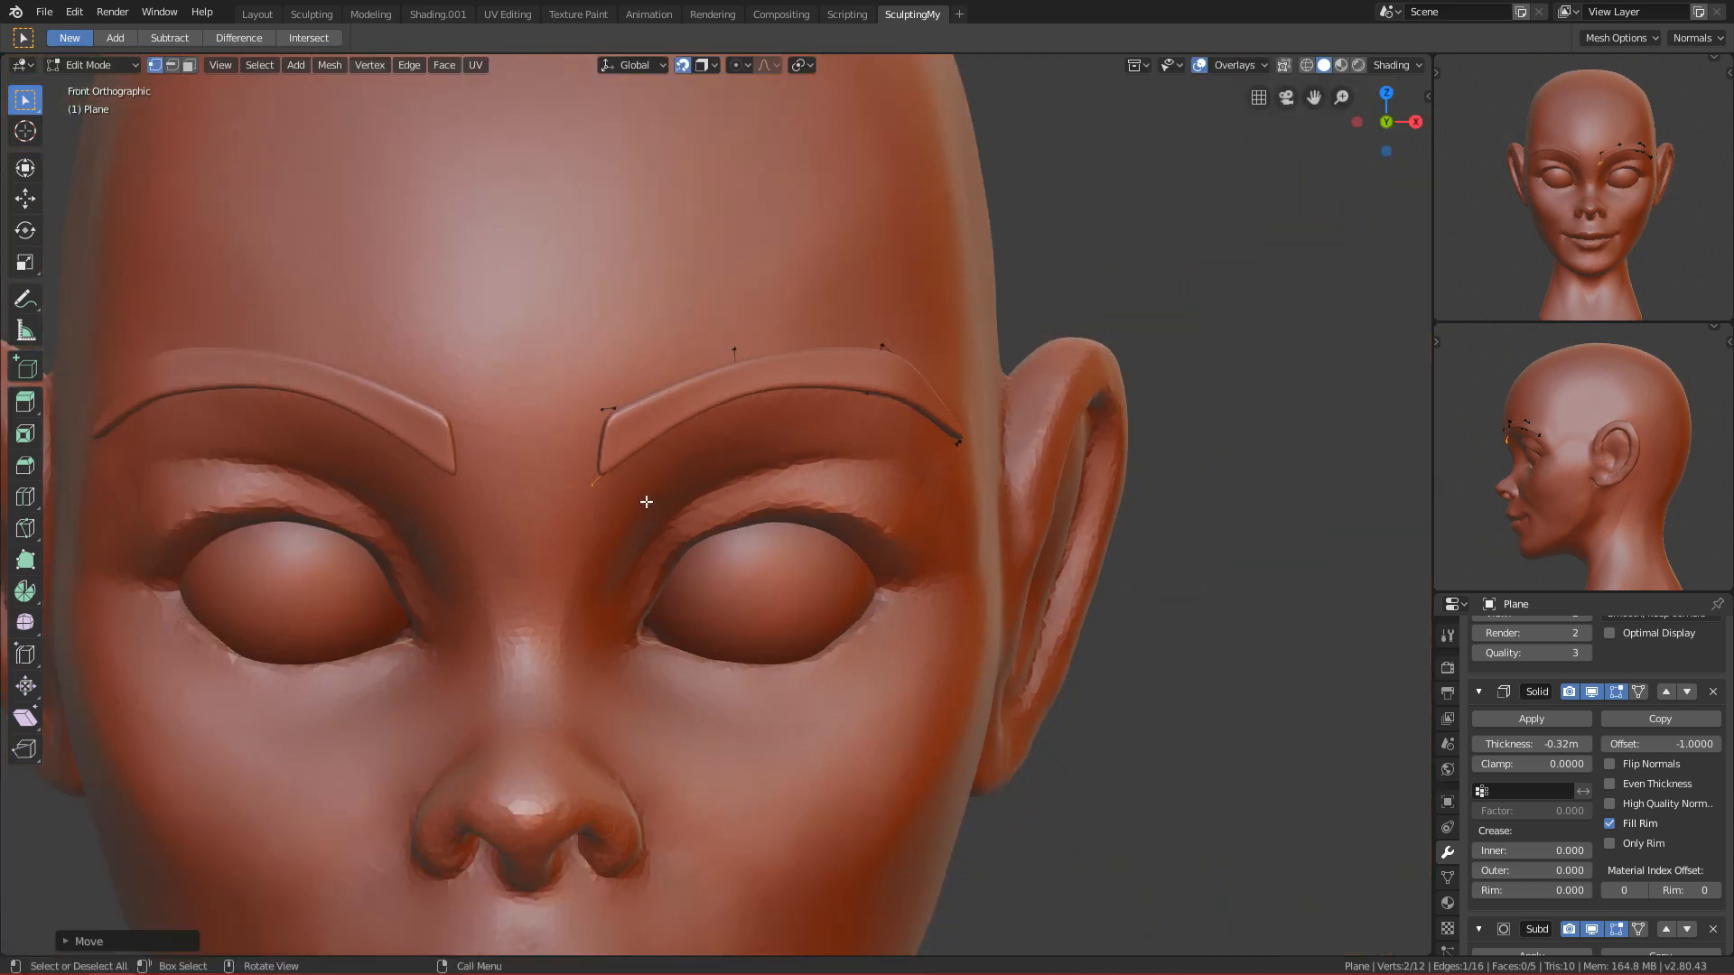
Step: Dissolve the doubled vertices beside the eyebrow's inner end to round it off
{"action": "key", "text": "x"}
{"action": "left_click", "coordinate": [617, 429]}
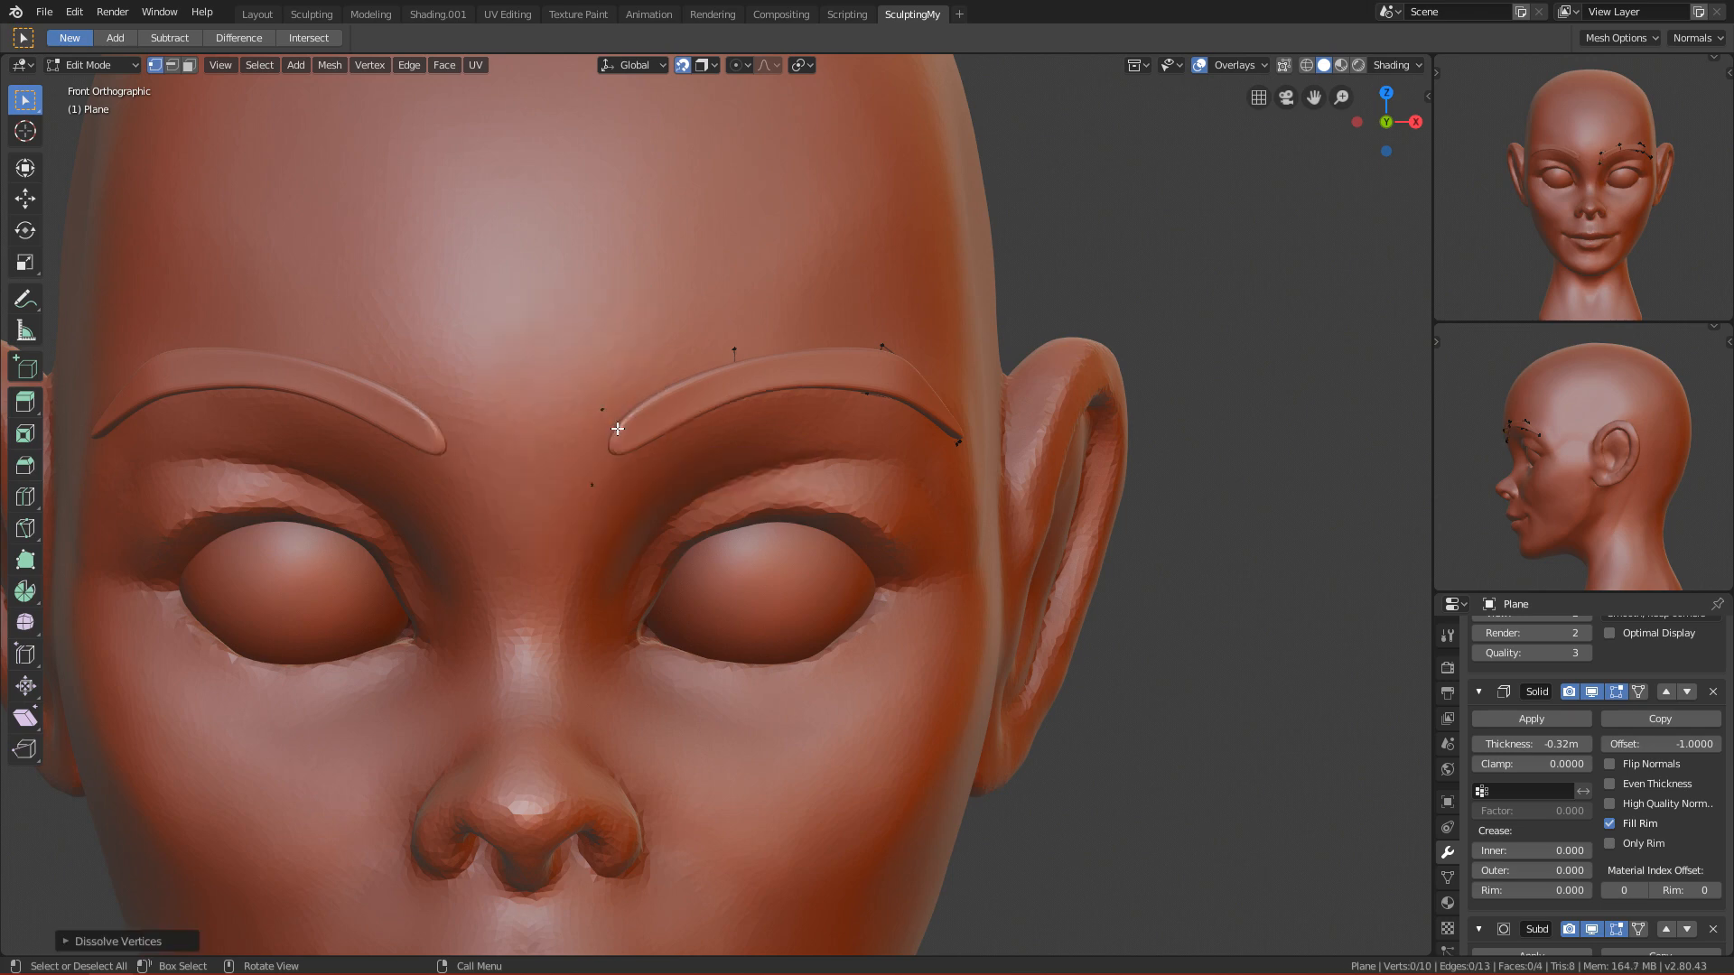
{"action": "scroll", "coordinate": [632, 426], "scroll_direction": "down", "scroll_amount": 3}
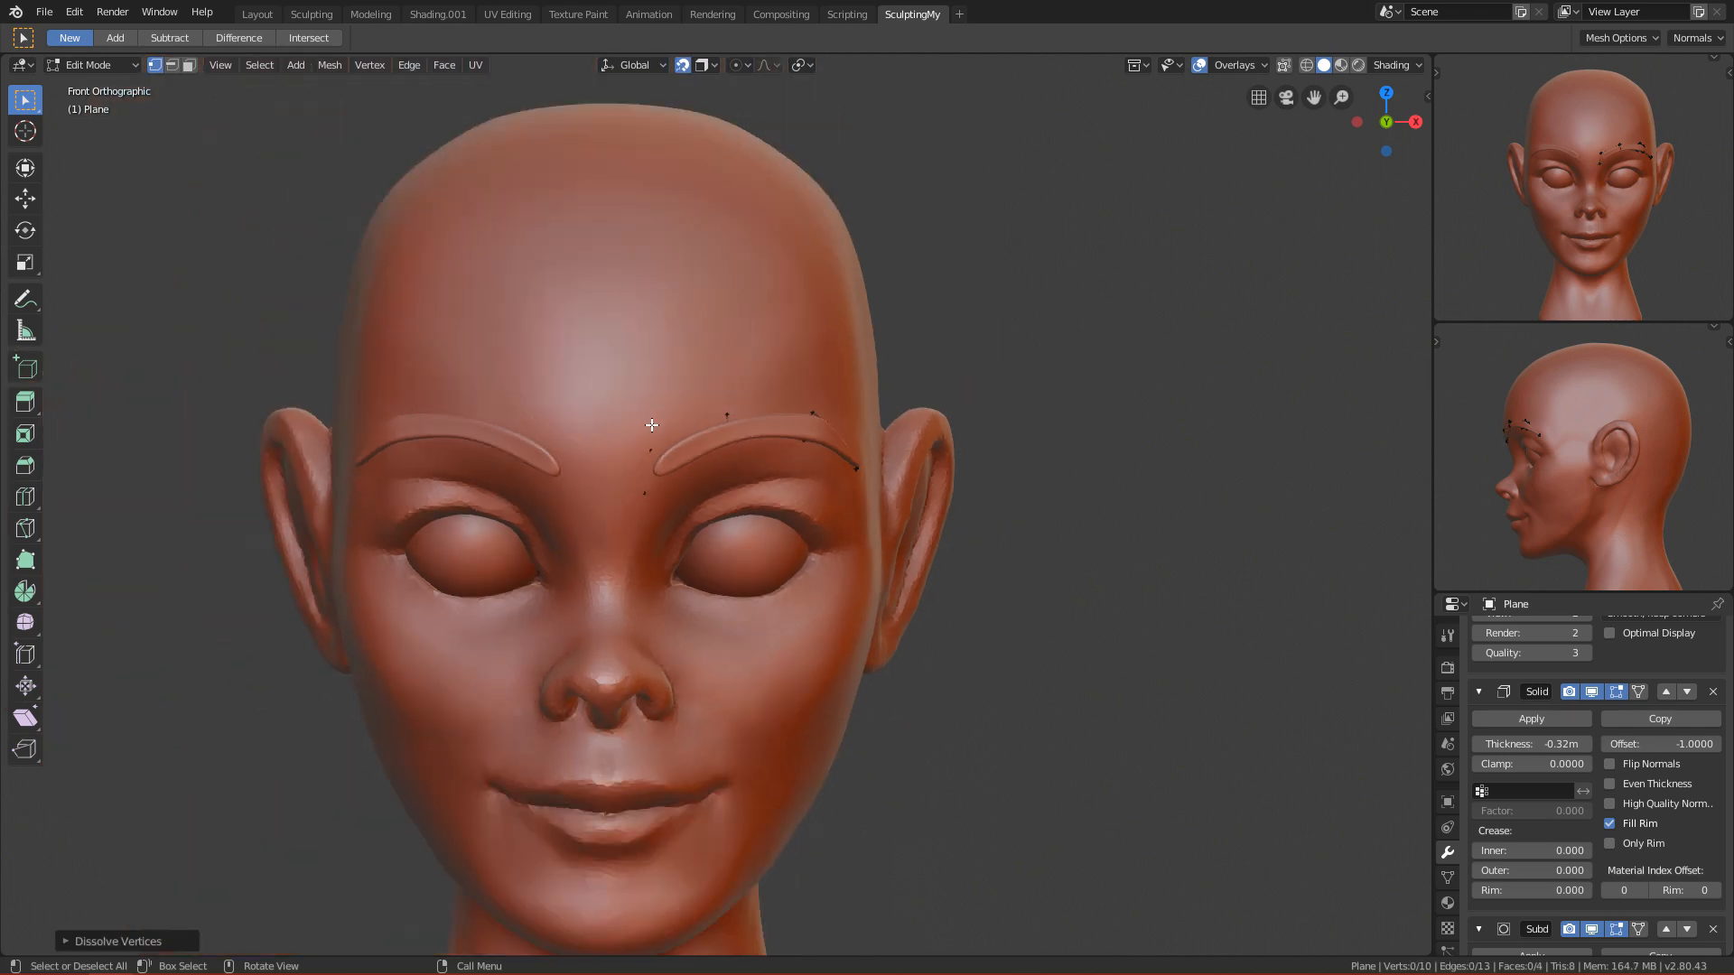
{"action": "scroll", "coordinate": [696, 440], "scroll_direction": "up", "scroll_amount": 4}
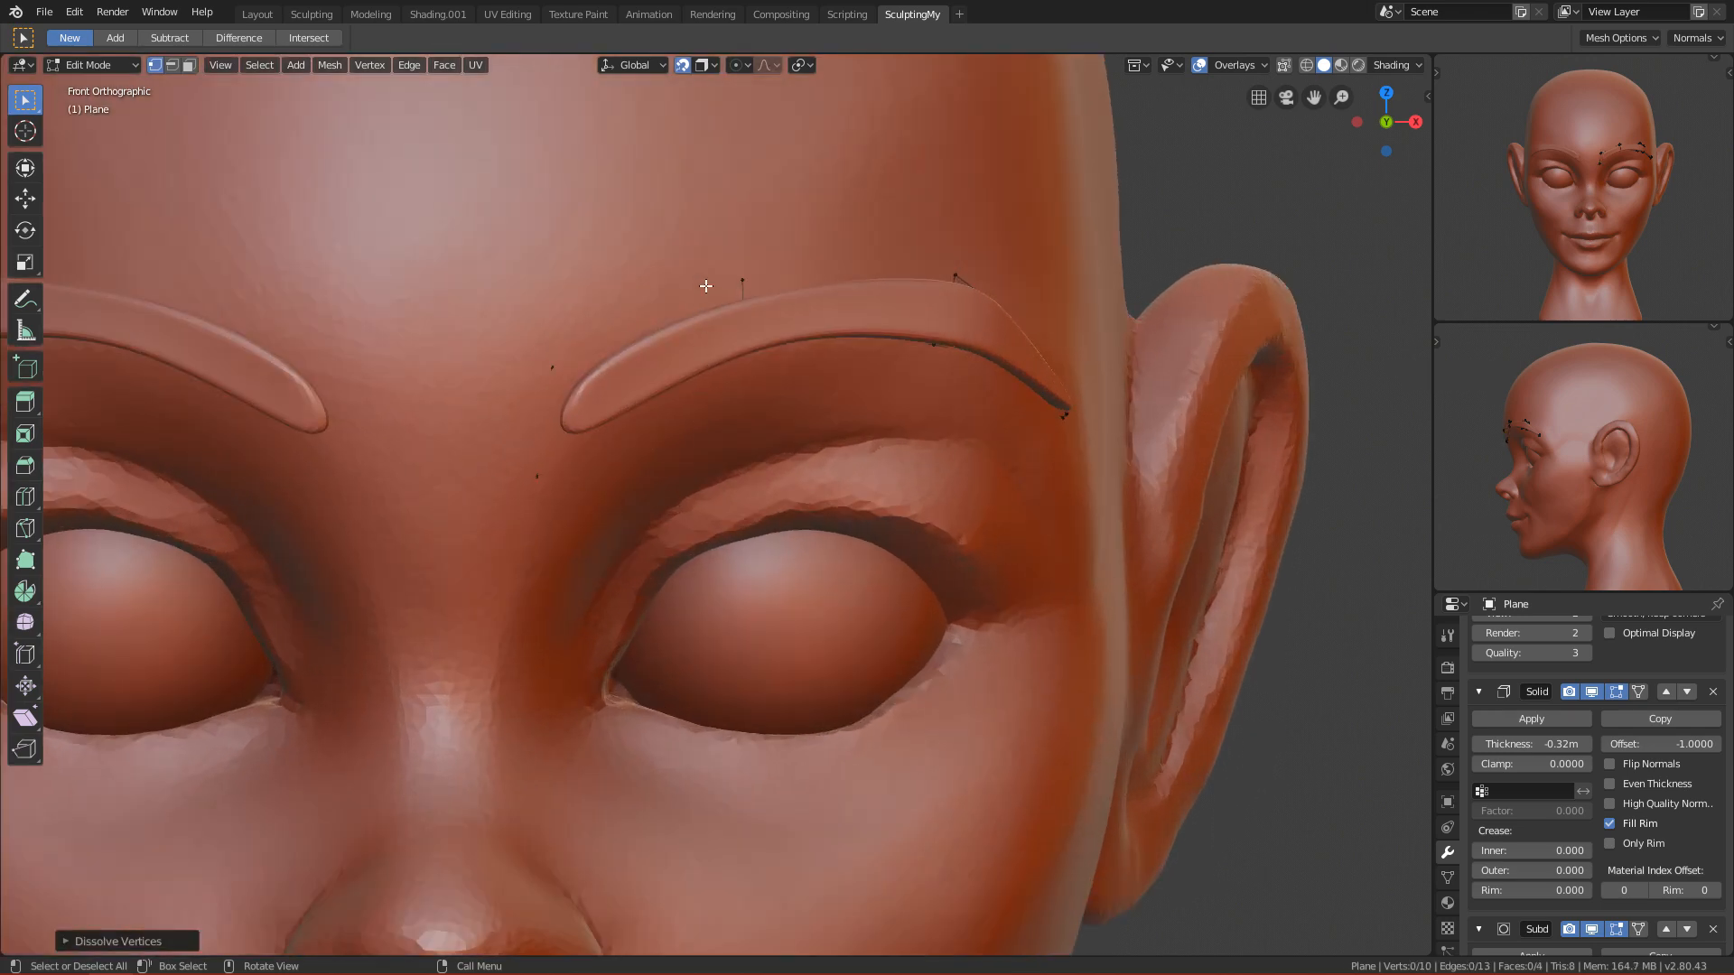
{"action": "scroll", "coordinate": [850, 359], "scroll_direction": "down", "scroll_amount": 4}
Step: Return to Object Mode, deselect the eyebrows and inspect them together with the eyes from the front
{"action": "key", "text": "ctrl+Tab"}
{"action": "left_click", "coordinate": [408, 452]}
{"action": "scroll", "coordinate": [706, 518], "scroll_direction": "down", "scroll_amount": 3}
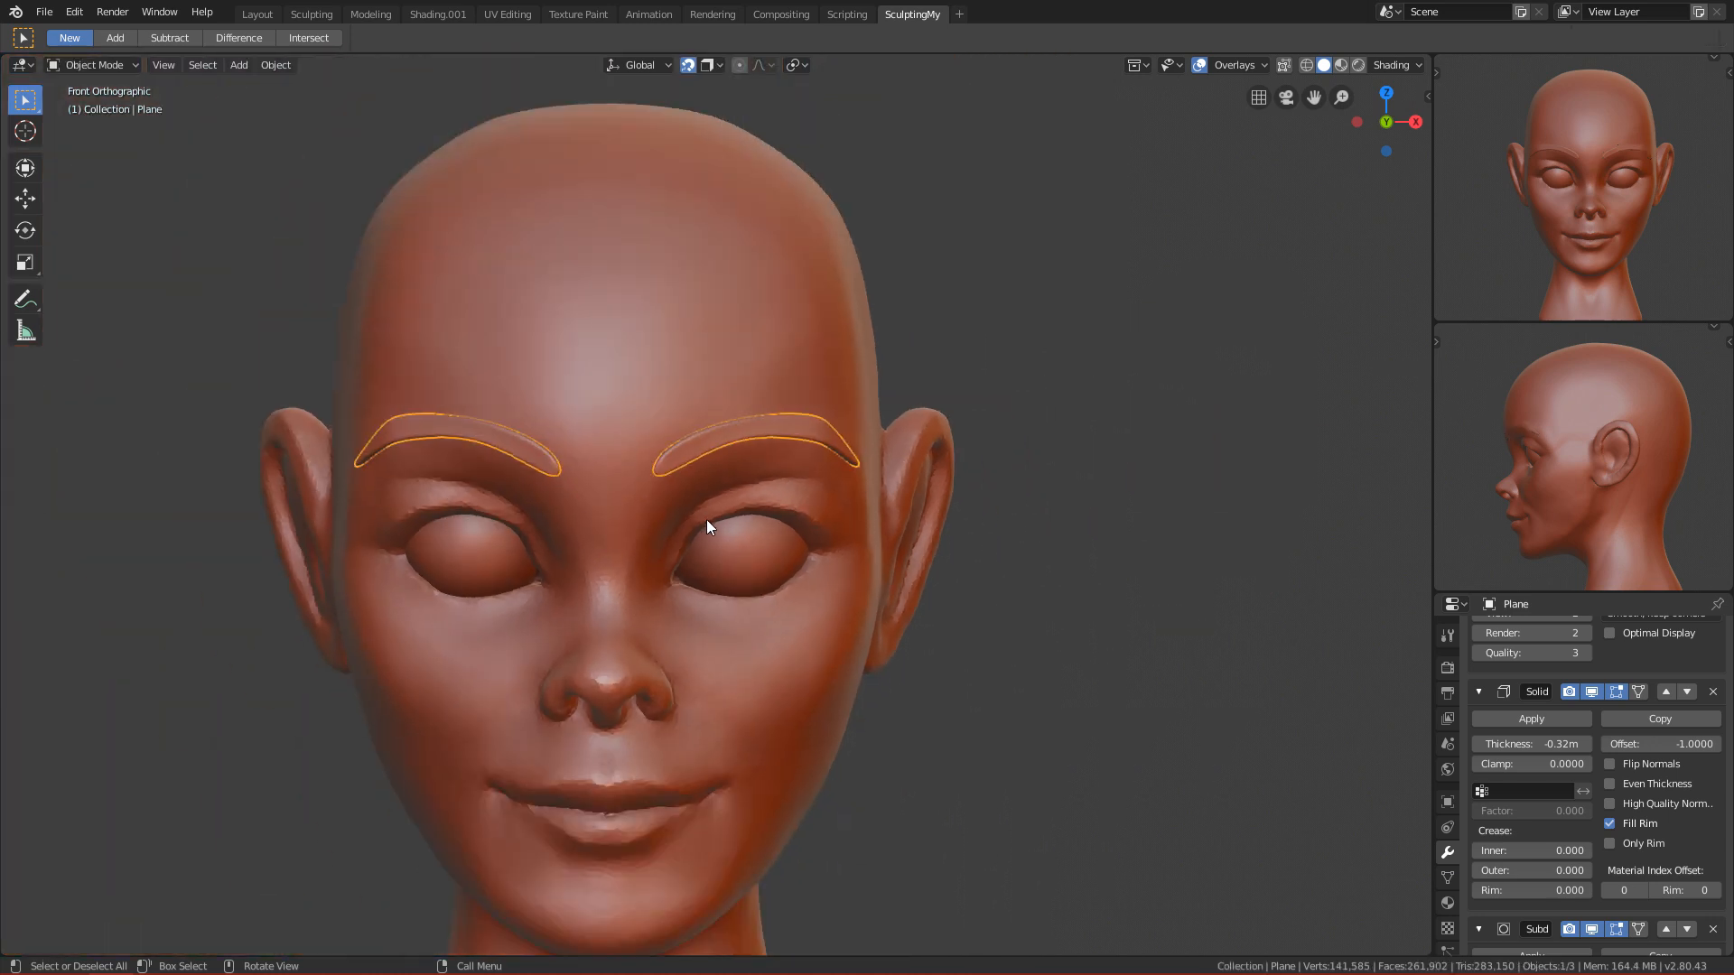
{"action": "key", "text": "alt+a"}
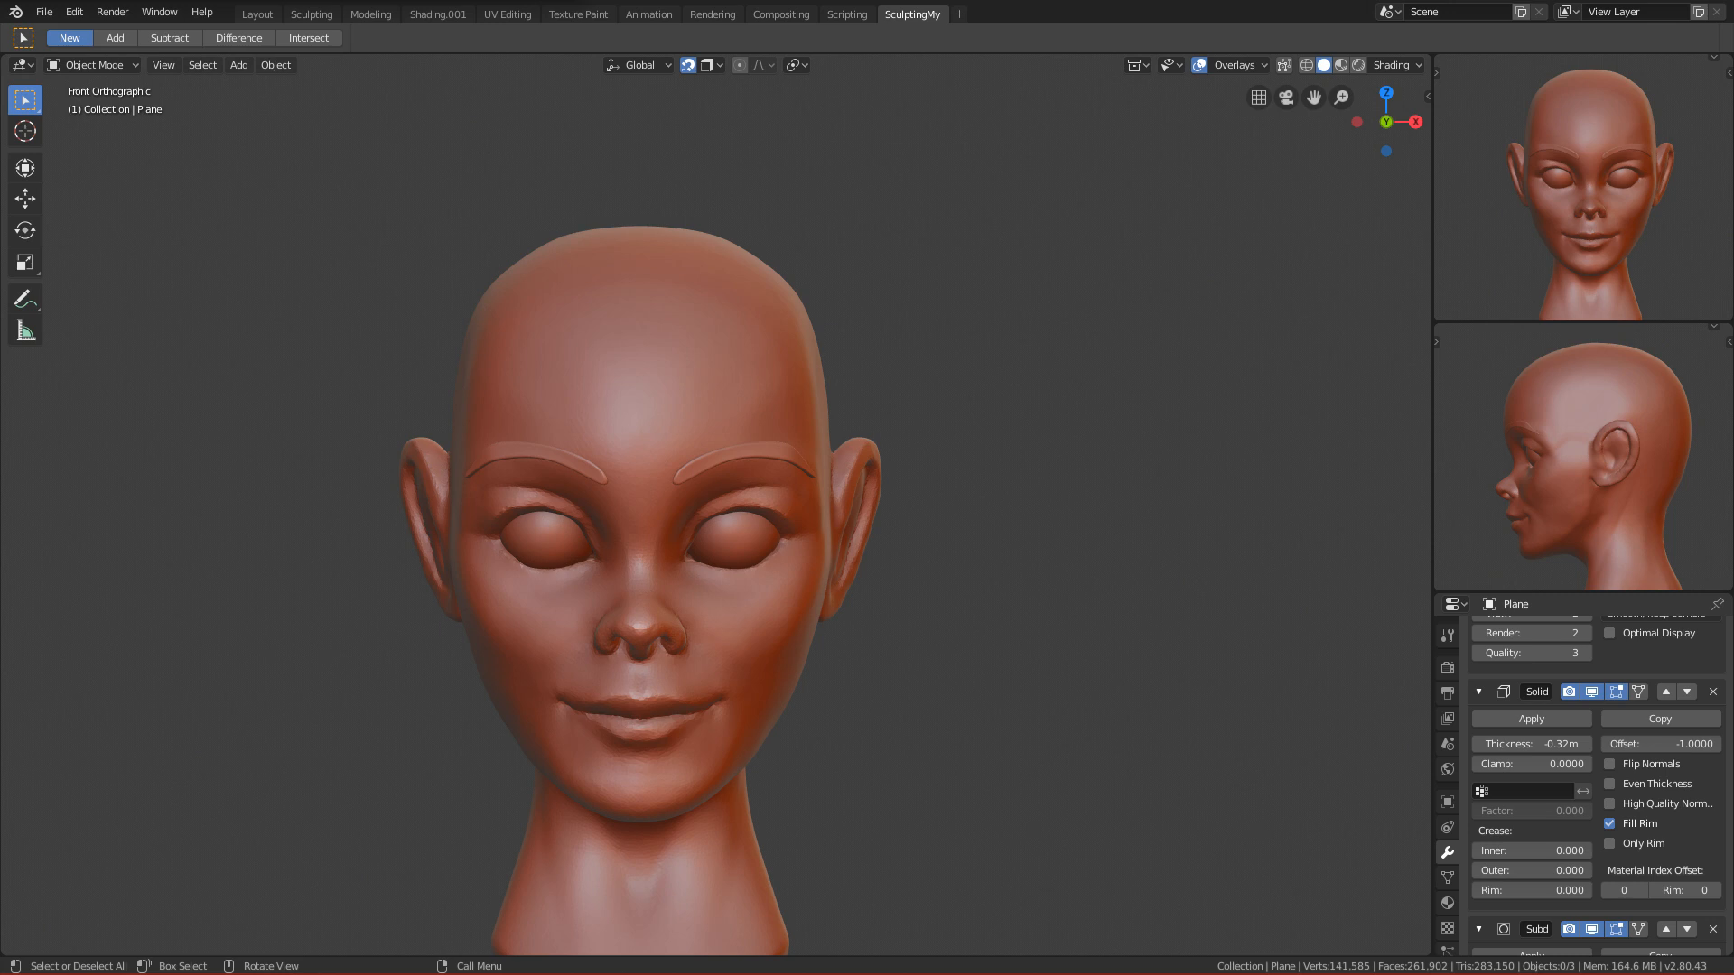
{"action": "scroll", "coordinate": [720, 479], "scroll_direction": "up", "scroll_amount": 4}
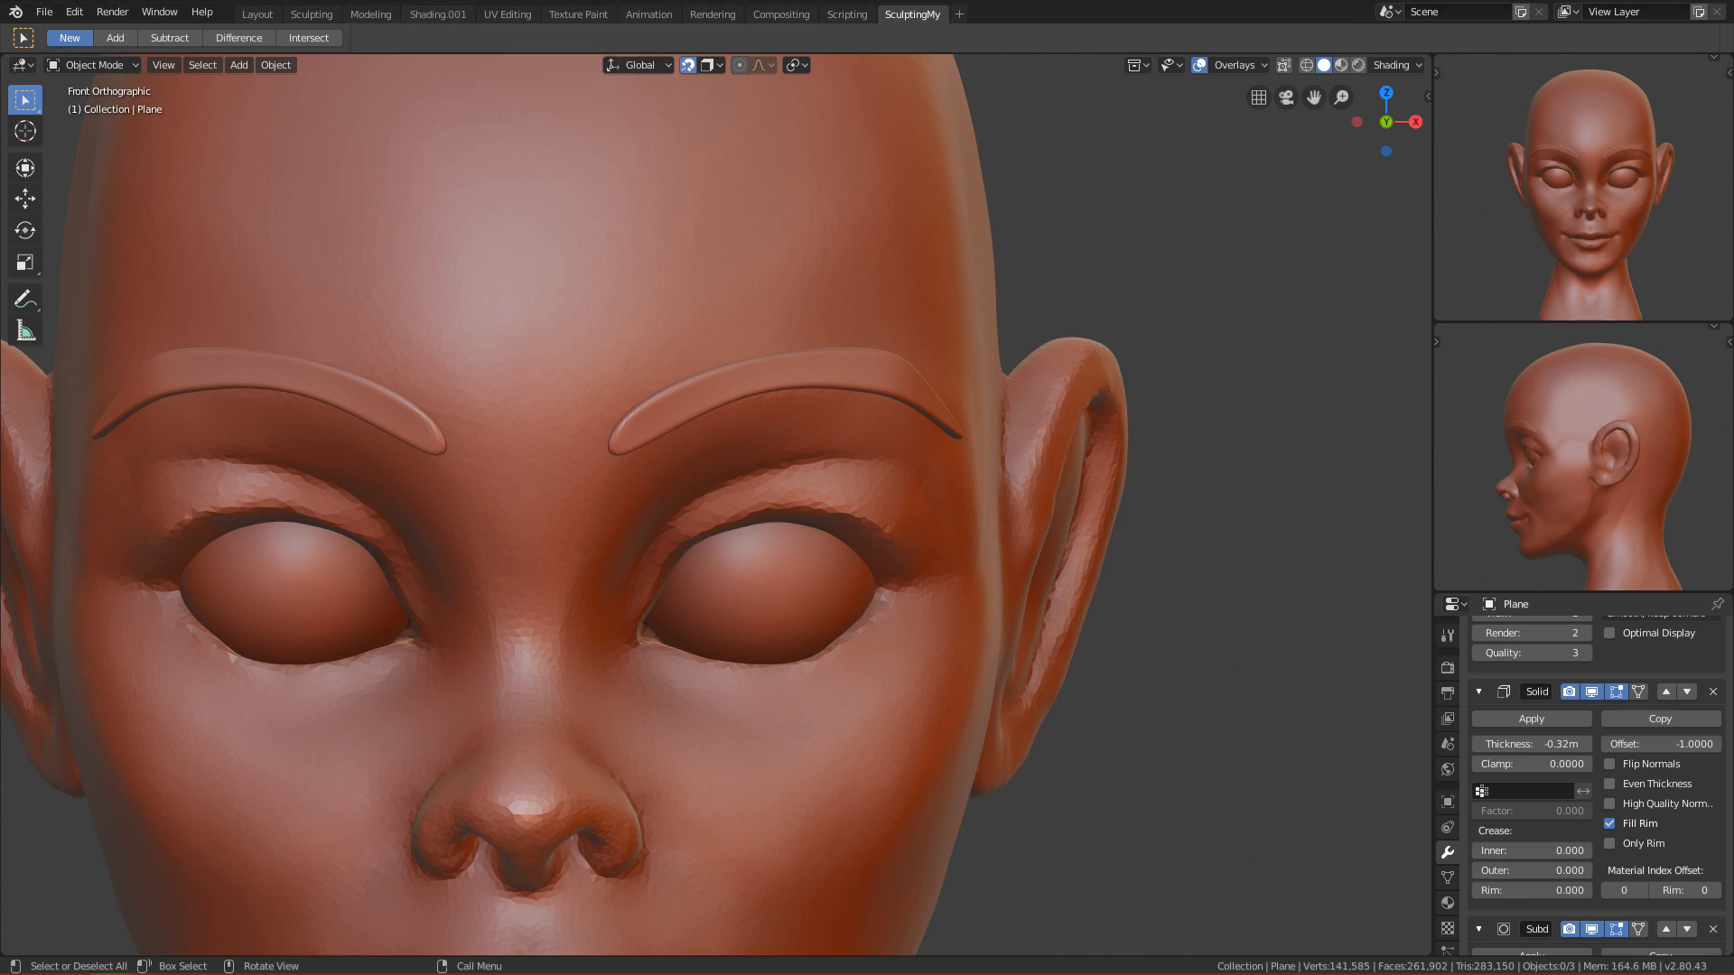
{"action": "scroll", "coordinate": [1058, 343], "scroll_direction": "up", "scroll_amount": 3}
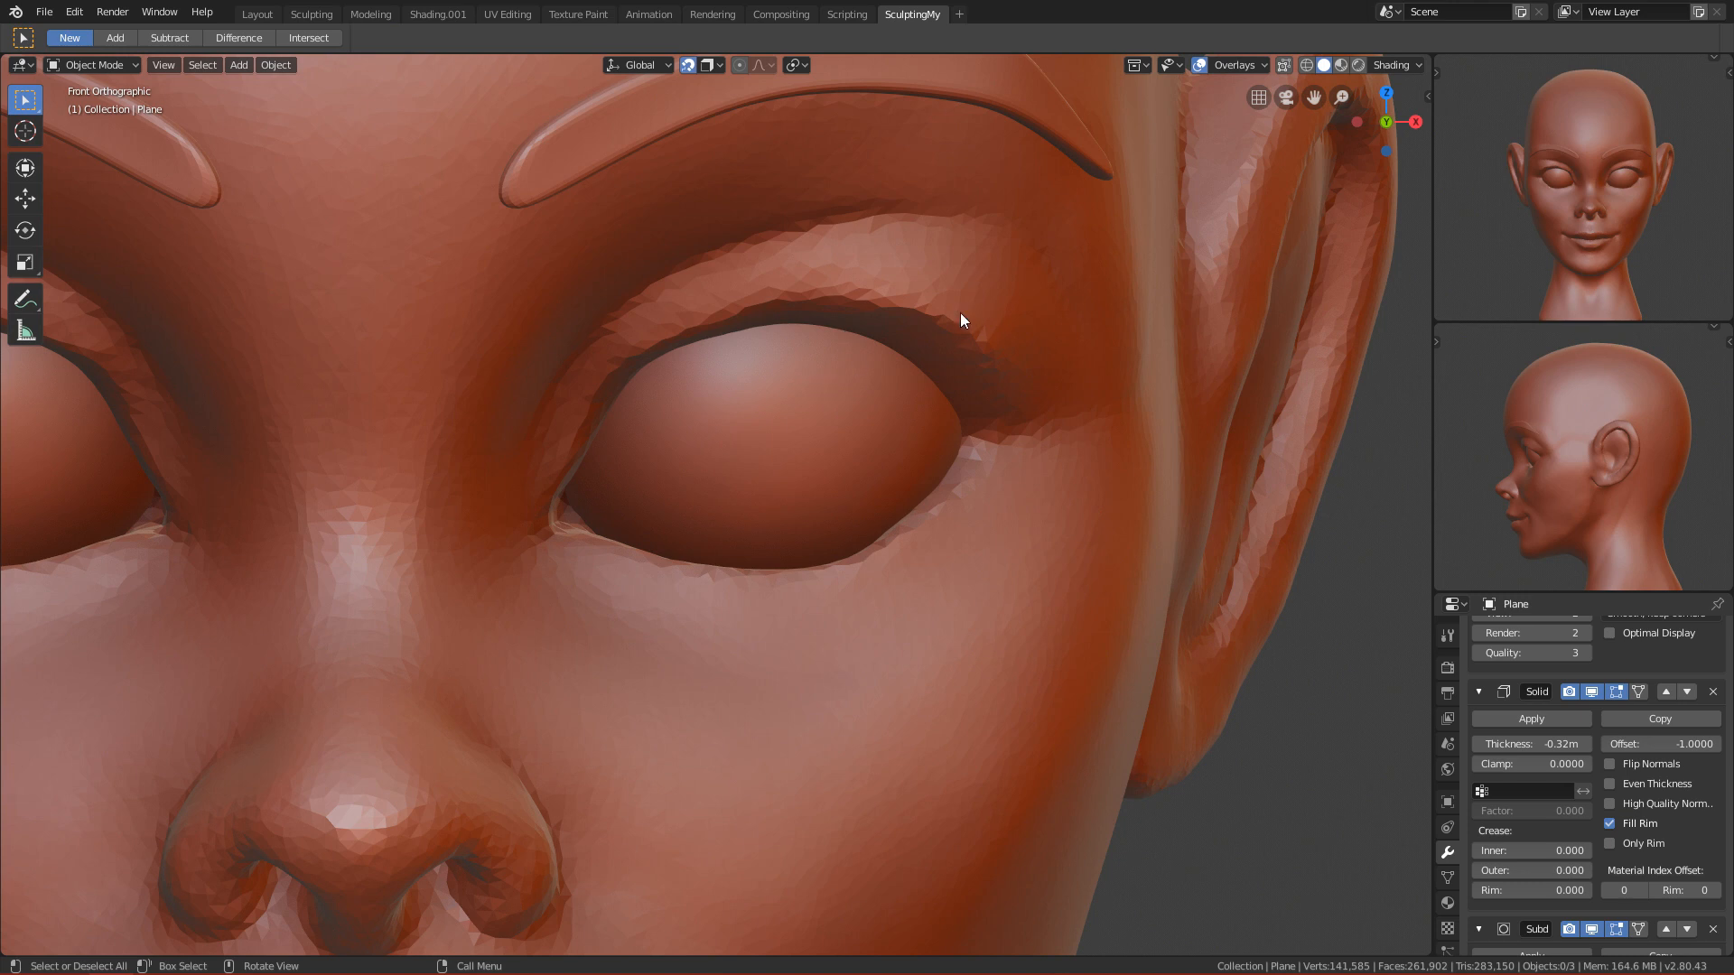
{"action": "scroll", "coordinate": [939, 325], "scroll_direction": "down", "scroll_amount": 5}
{"action": "scroll", "coordinate": [790, 402], "scroll_direction": "down", "scroll_amount": 3}
{"action": "scroll", "coordinate": [768, 370], "scroll_direction": "up", "scroll_amount": 3}
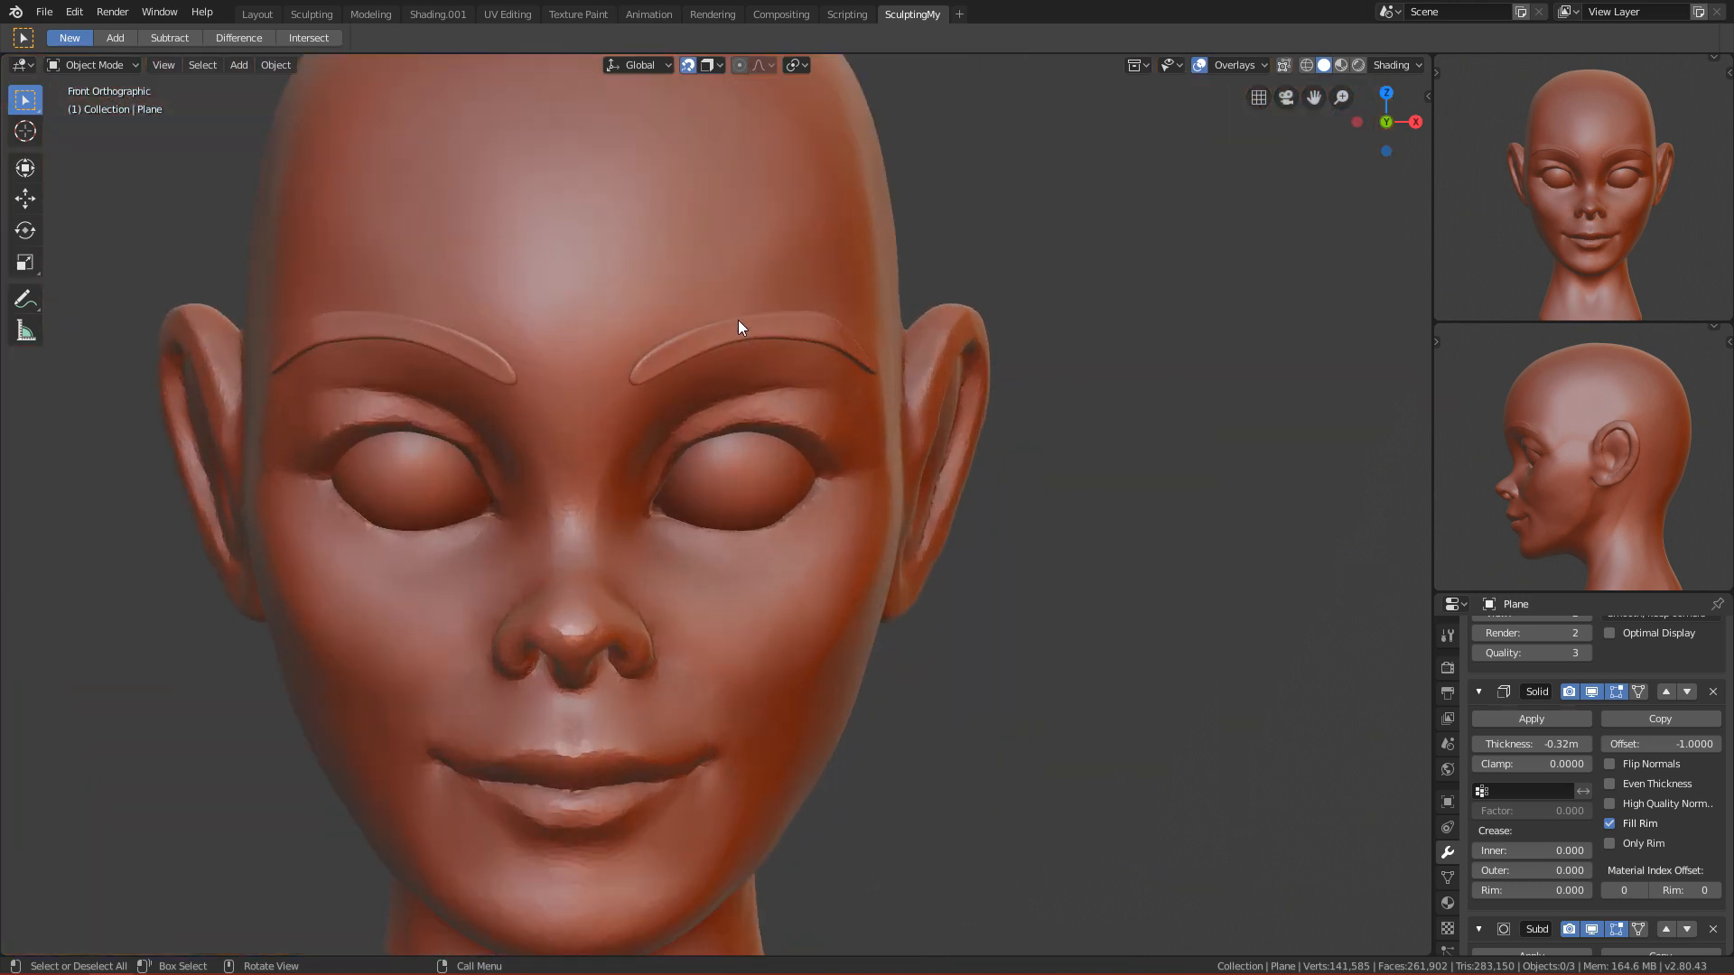
Step: Select the head mesh
{"action": "left_click", "coordinate": [706, 283]}
{"action": "key", "text": "shift+a"}
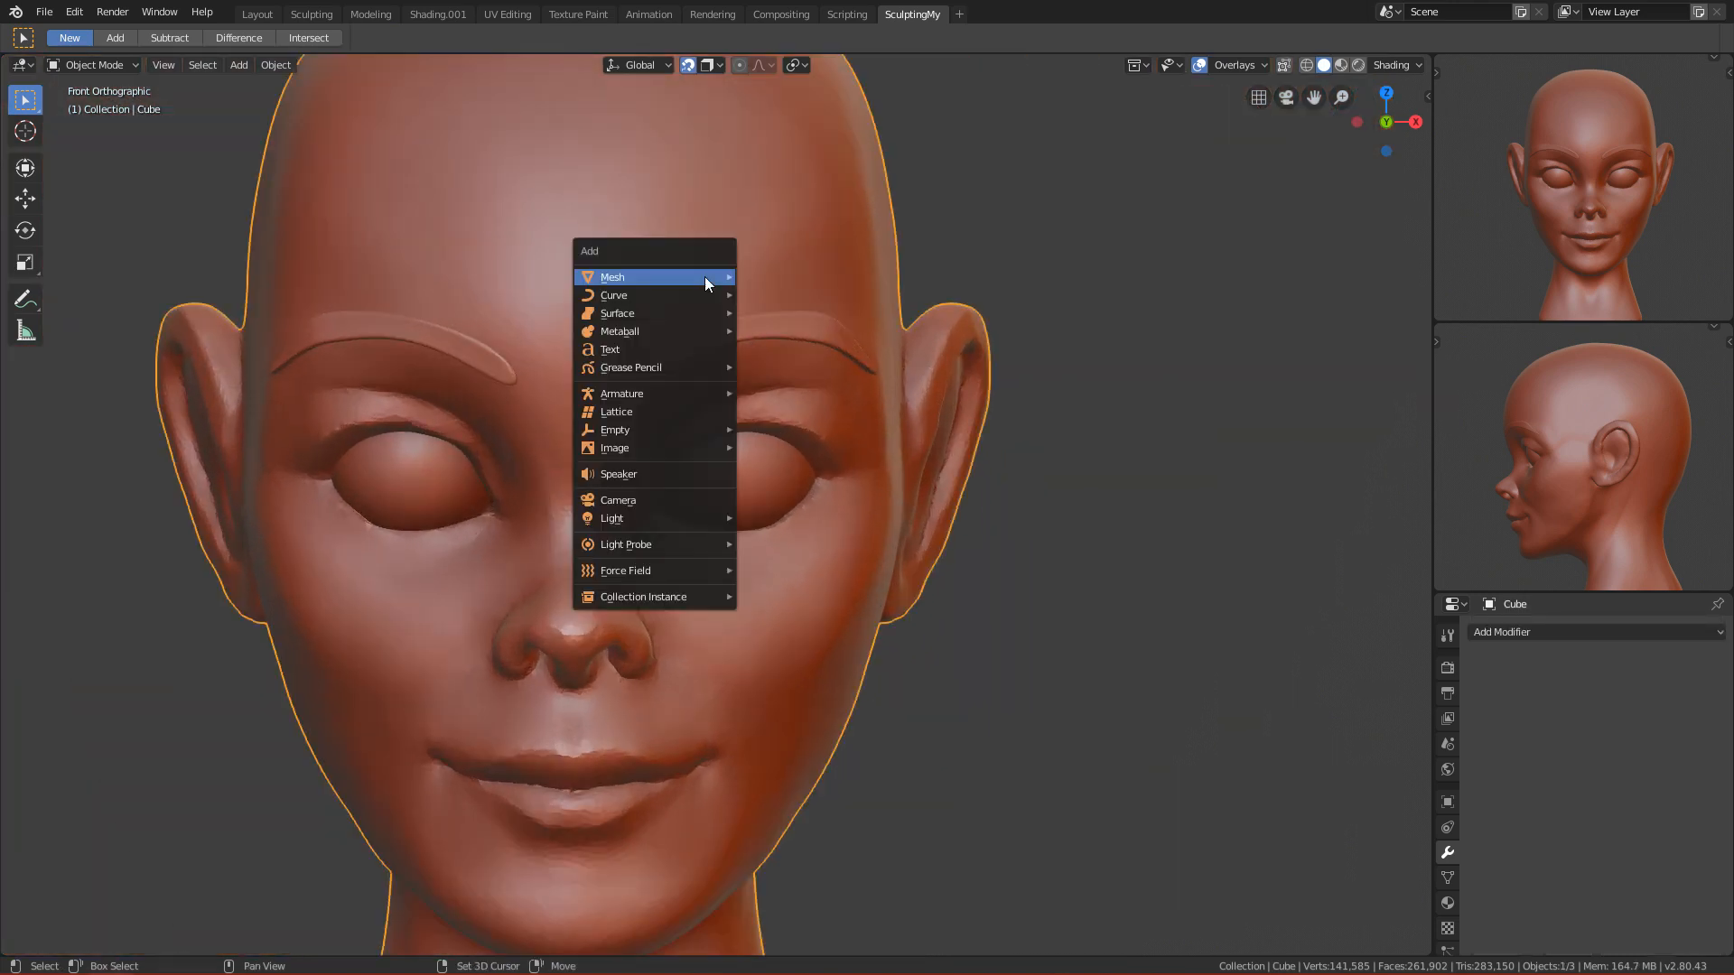
{"action": "key", "text": "Escape"}
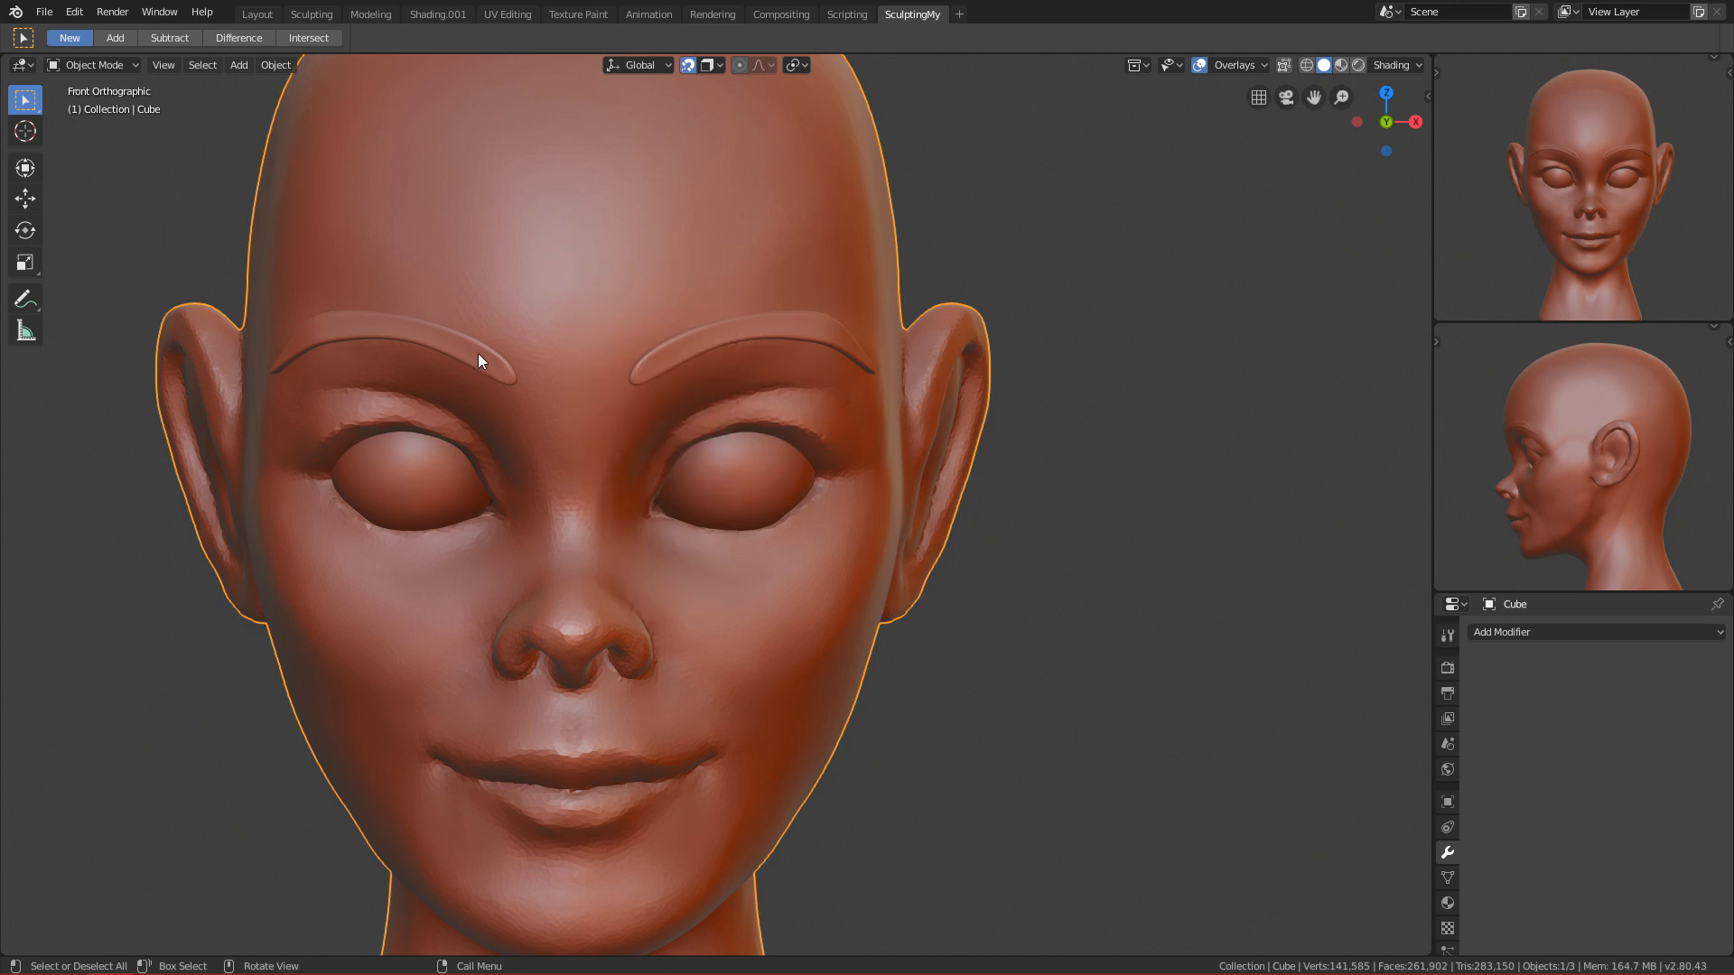
Step: Duplicate the eyebrows and place the copy lower and farther forward, over the upper part of the eyes
{"action": "left_click", "coordinate": [709, 349]}
{"action": "scroll", "coordinate": [722, 352], "scroll_direction": "up", "scroll_amount": 3}
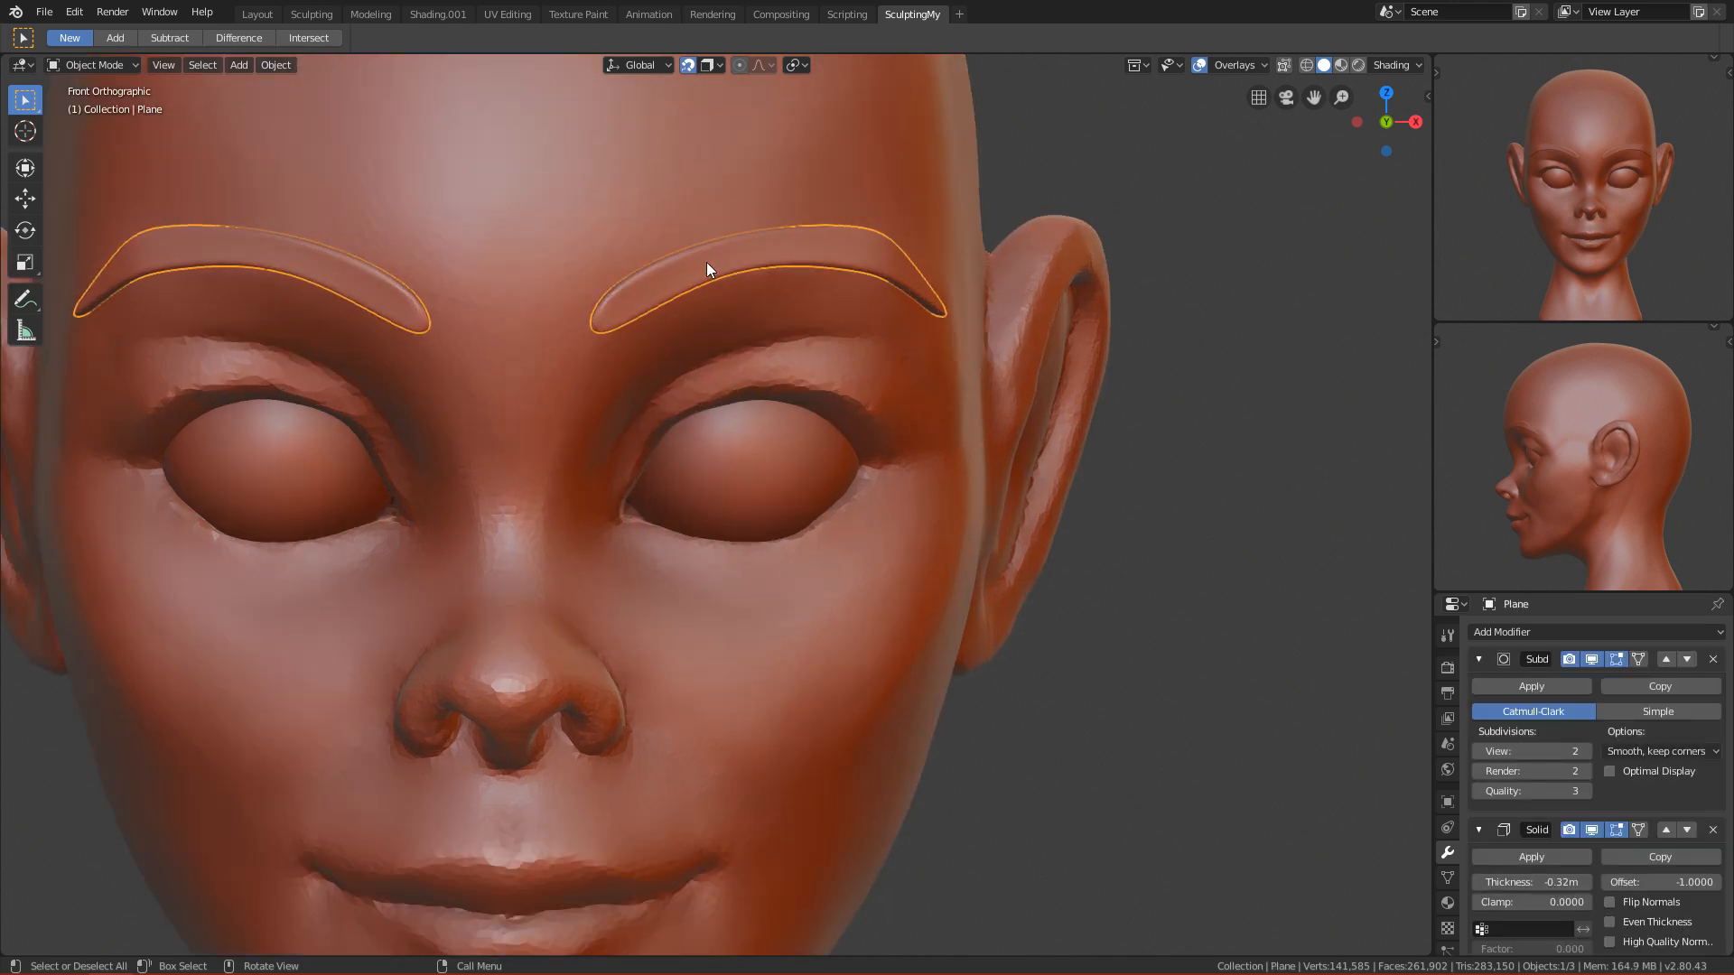
{"action": "key", "text": "shift+d"}
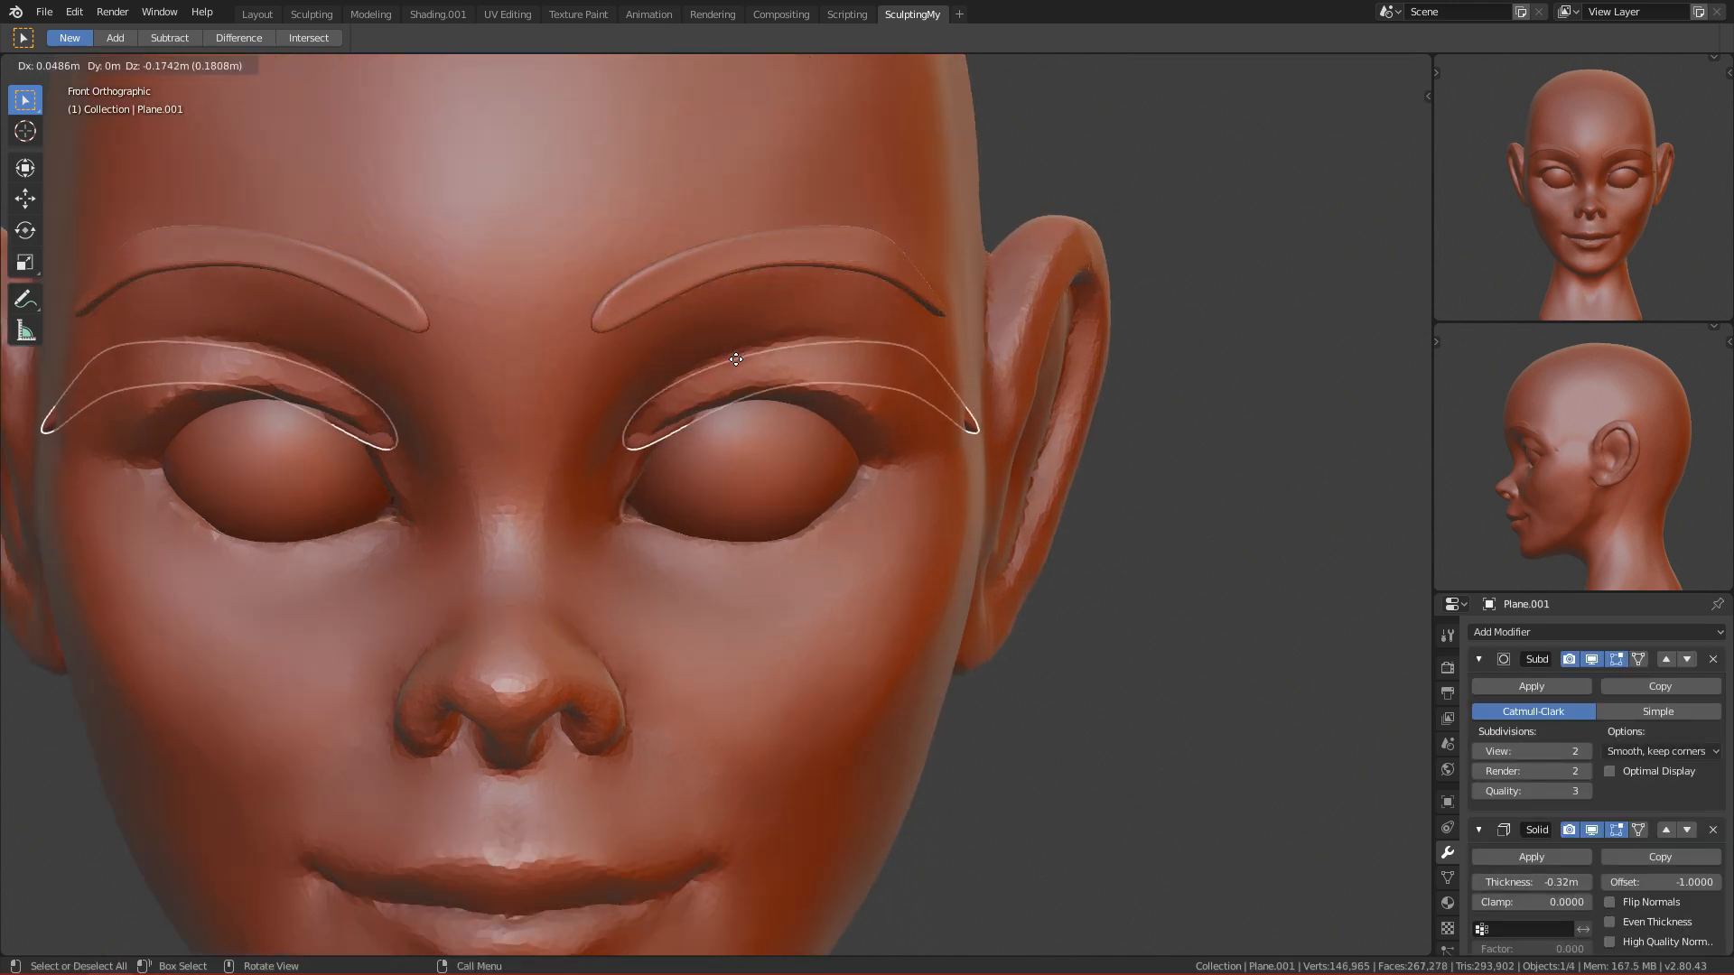
{"action": "left_click", "coordinate": [724, 373]}
{"action": "key", "text": "grave"}
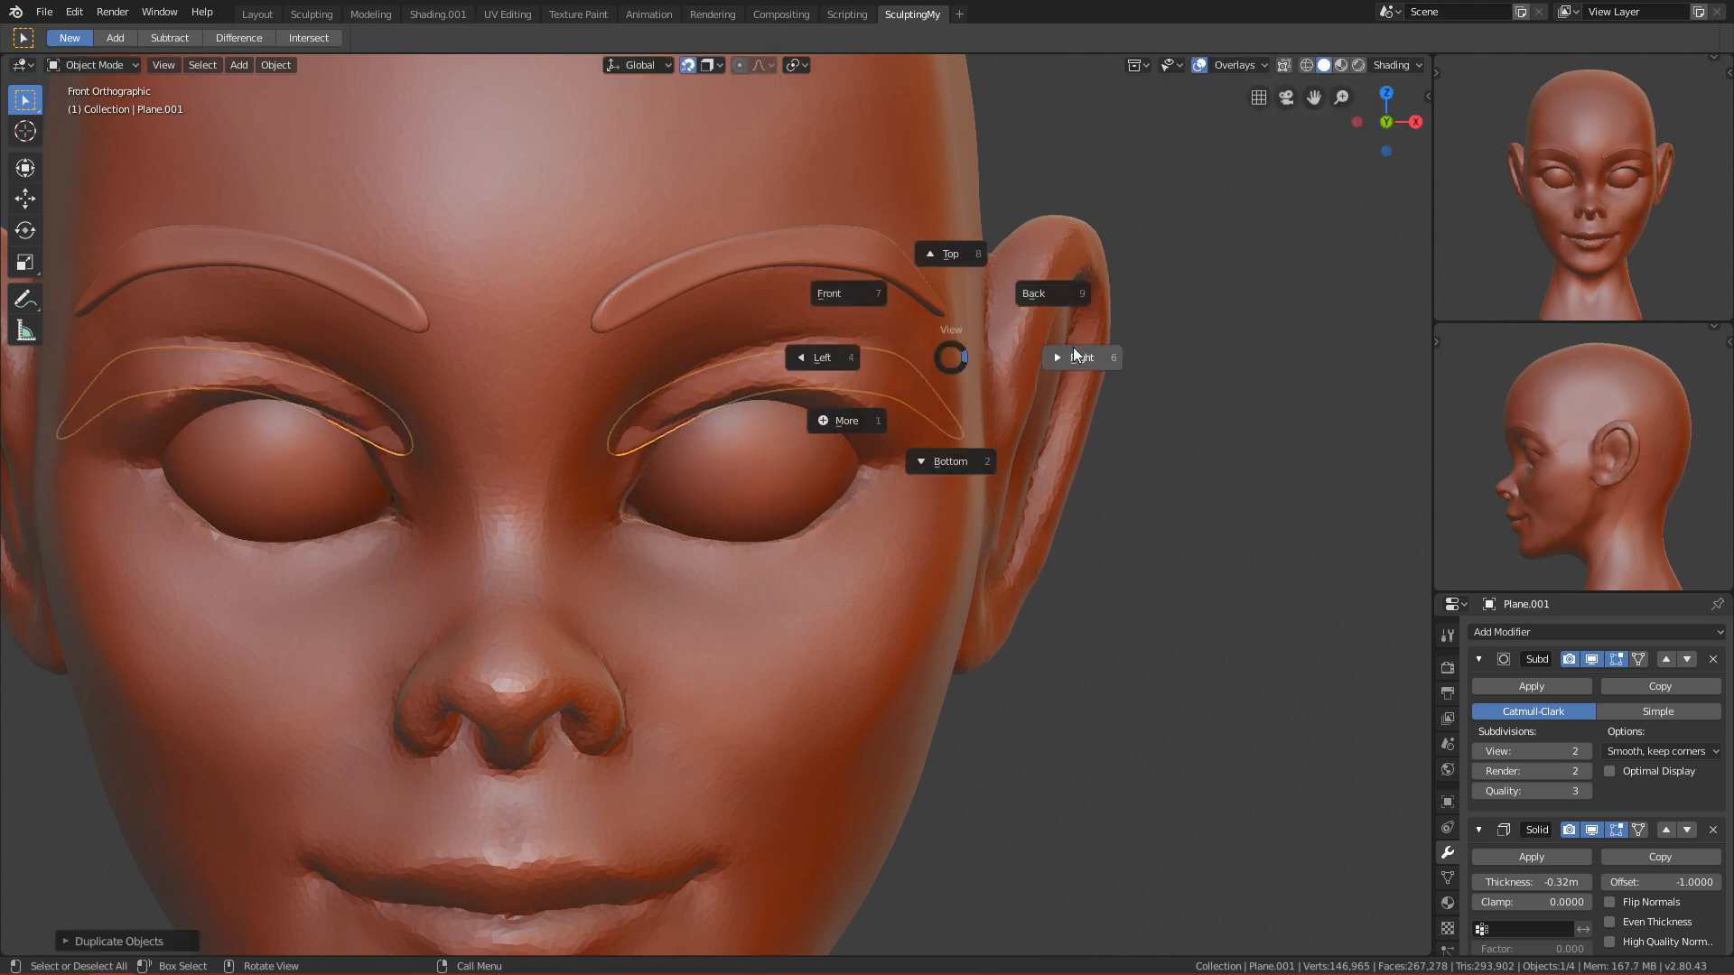
{"action": "left_click", "coordinate": [1079, 357]}
{"action": "key", "text": "g"}
{"action": "left_click", "coordinate": [578, 441]}
{"action": "key", "text": "KP_1"}
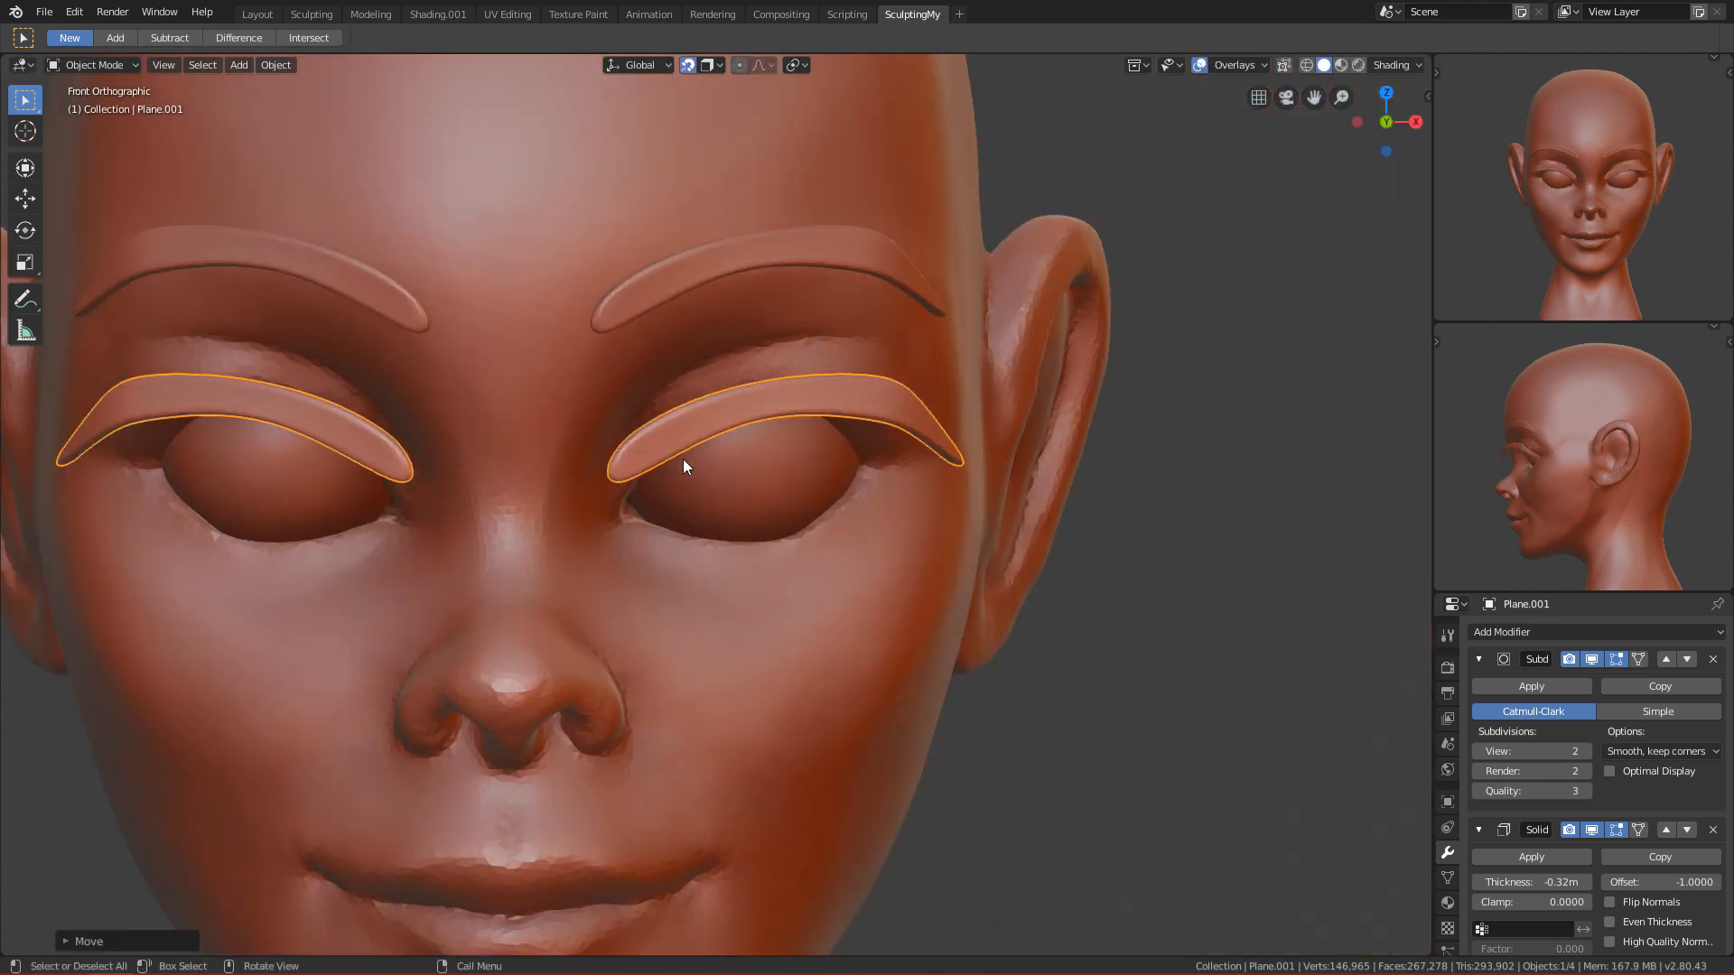
Step: Delete all the vertices of the duplicated eyebrow except the edge at its inner end
{"action": "scroll", "coordinate": [693, 428], "scroll_direction": "up", "scroll_amount": 4}
{"action": "key", "text": "Tab"}
{"action": "left_click_drag", "start_coordinate": [702, 227], "coordinate": [1178, 529]}
{"action": "key", "text": "x"}
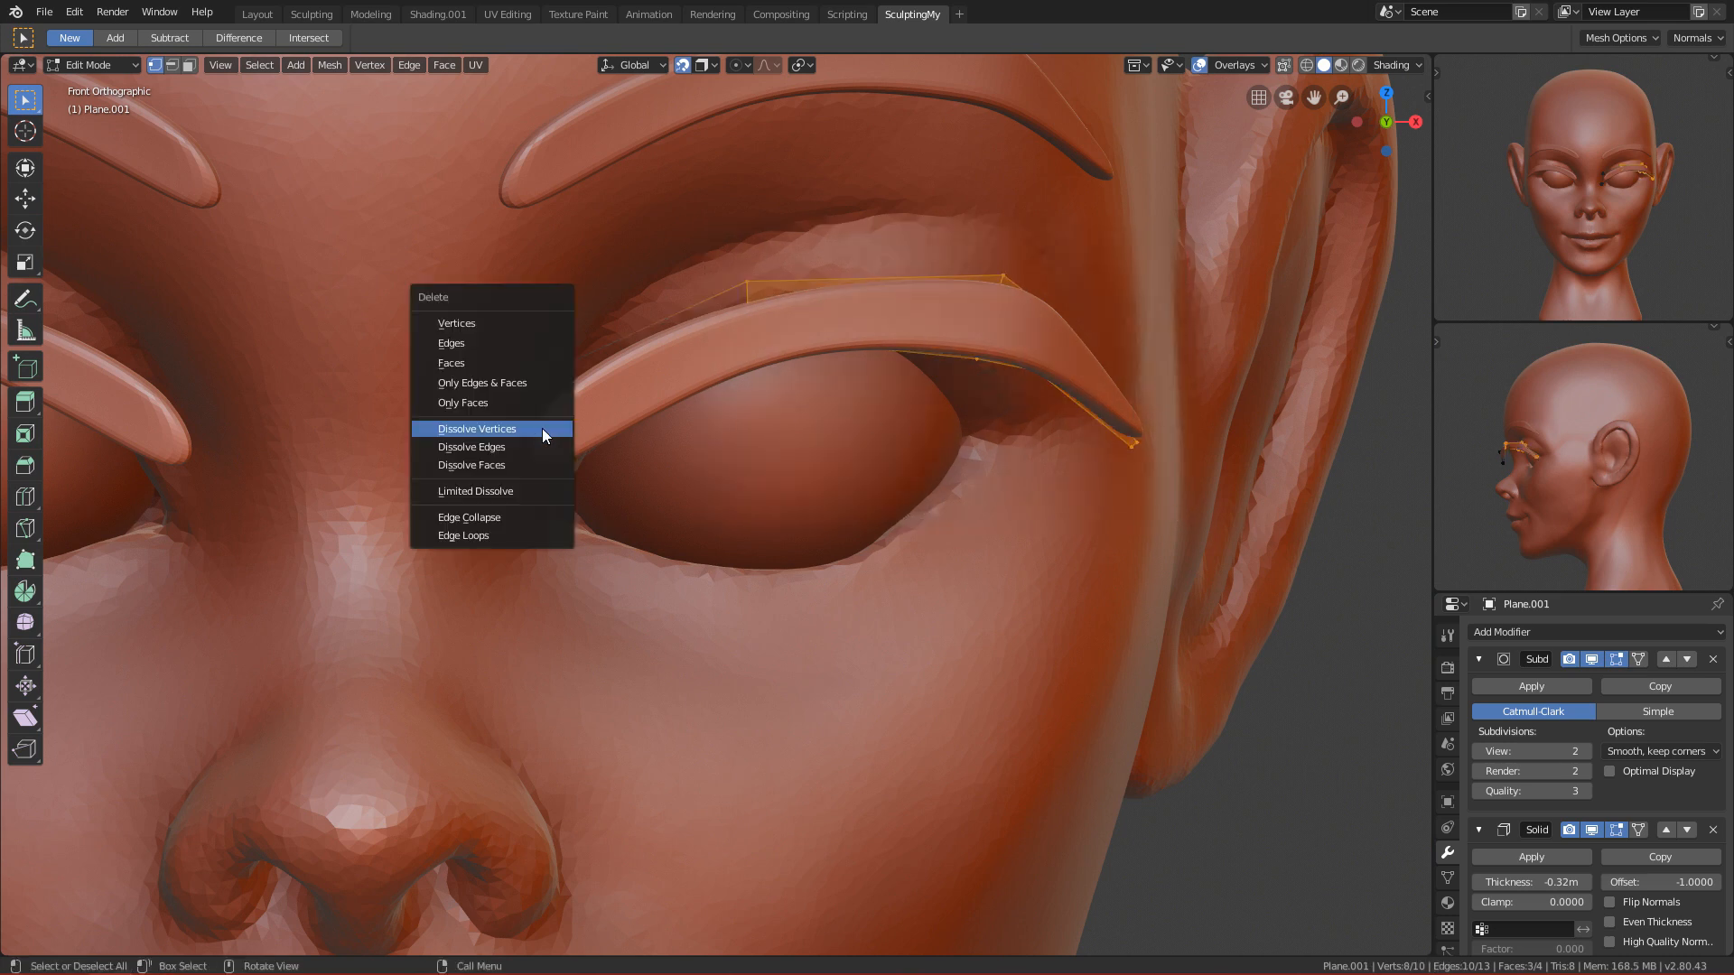
{"action": "left_click", "coordinate": [493, 324]}
Step: Move the remaining edge of the duplicate onto the face beside the inner side of the upper eyelid
{"action": "left_click_drag", "start_coordinate": [473, 352], "coordinate": [572, 569]}
{"action": "scroll", "coordinate": [596, 477], "scroll_direction": "up", "scroll_amount": 2}
{"action": "middle_click_drag", "start_coordinate": [596, 477], "coordinate": [638, 380]}
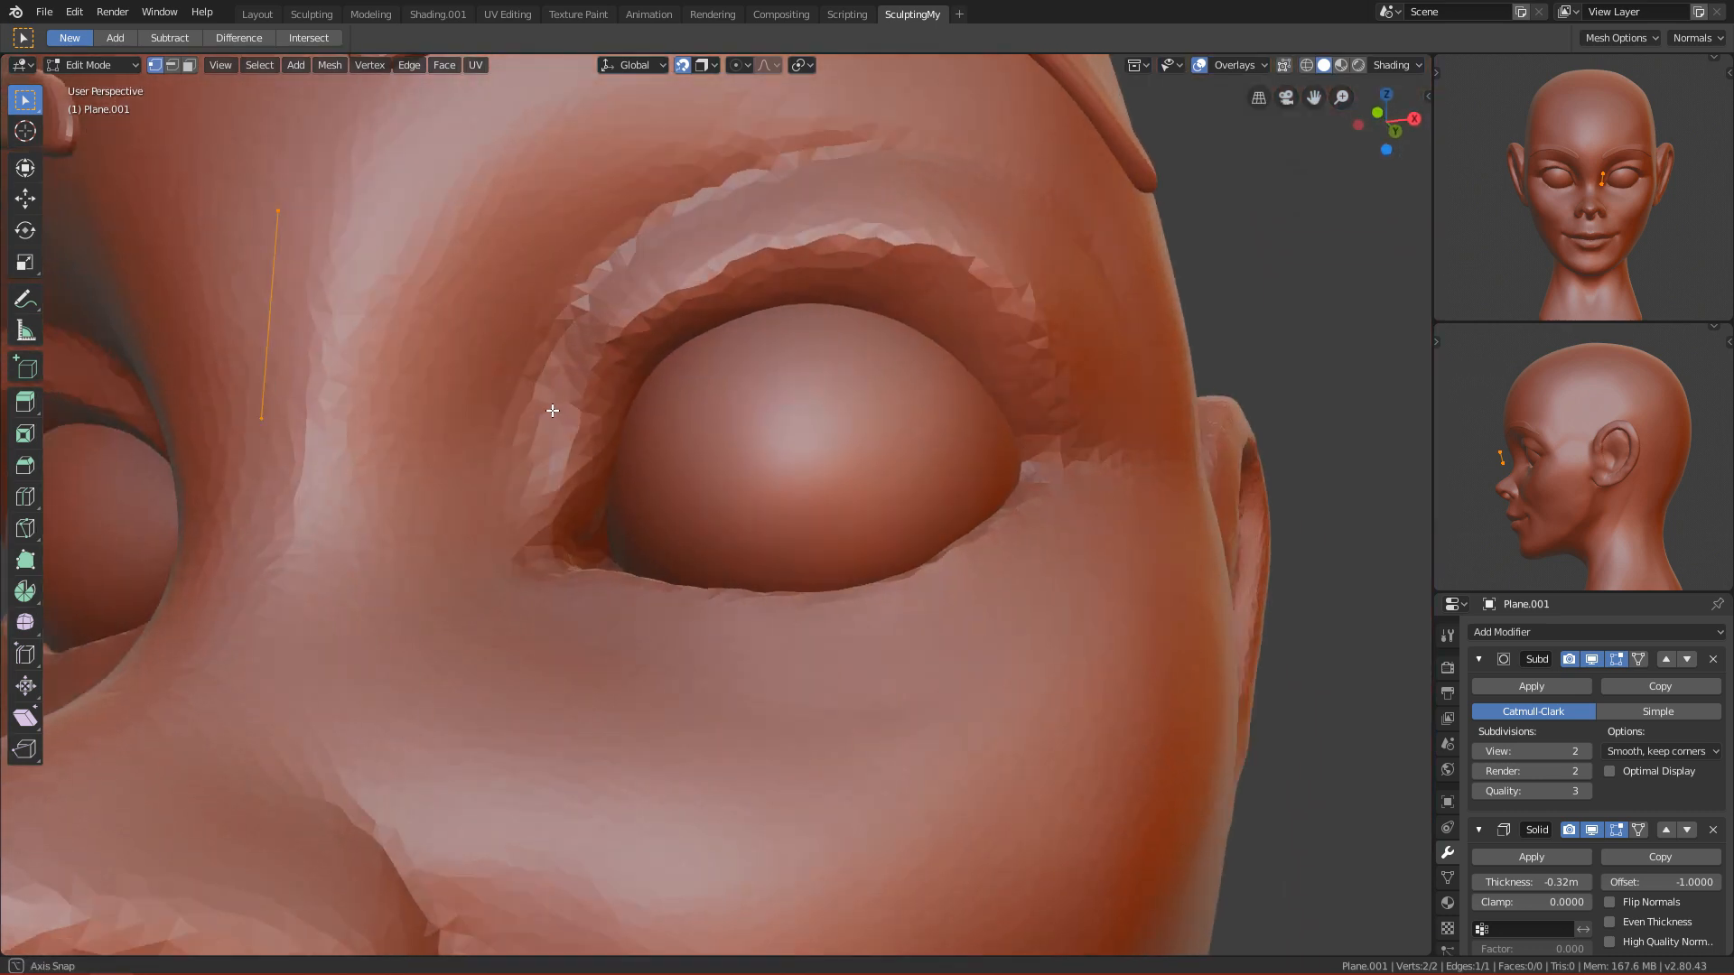
{"action": "key", "text": "g"}
{"action": "left_click", "coordinate": [809, 381]}
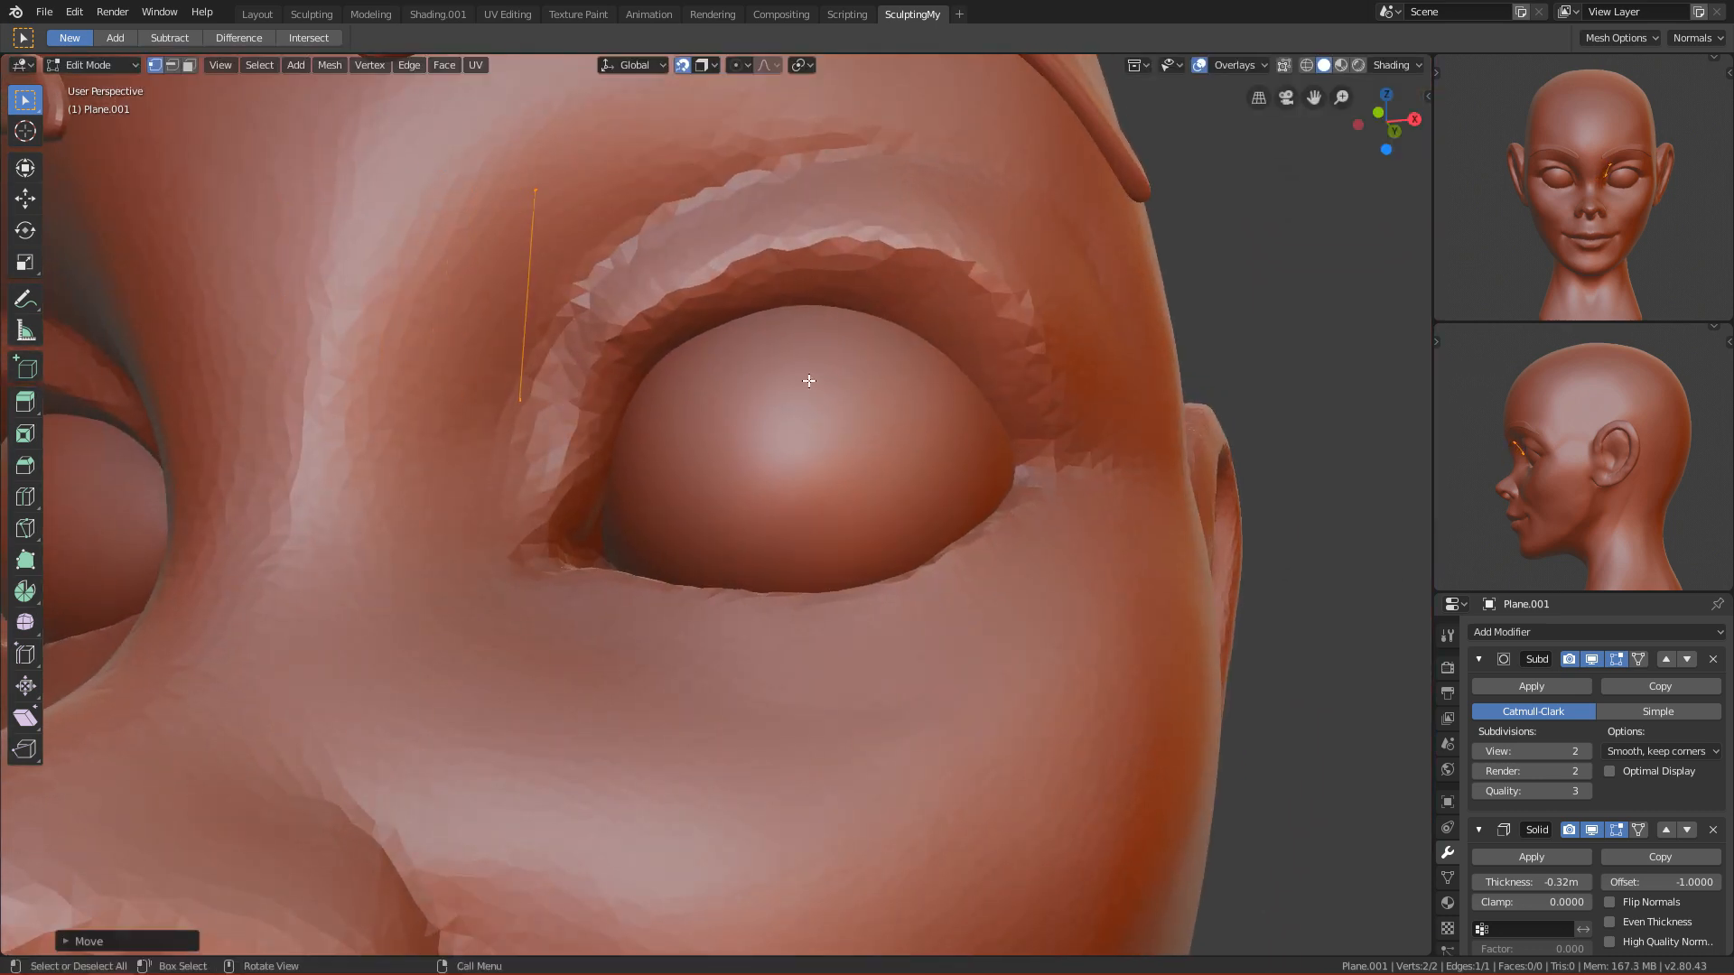
Step: Move the edge's upper vertex about 0.12 m onto the upper eyelid rim and bring the lower vertex in beside it
{"action": "left_click", "coordinate": [531, 206]}
{"action": "key", "text": "g"}
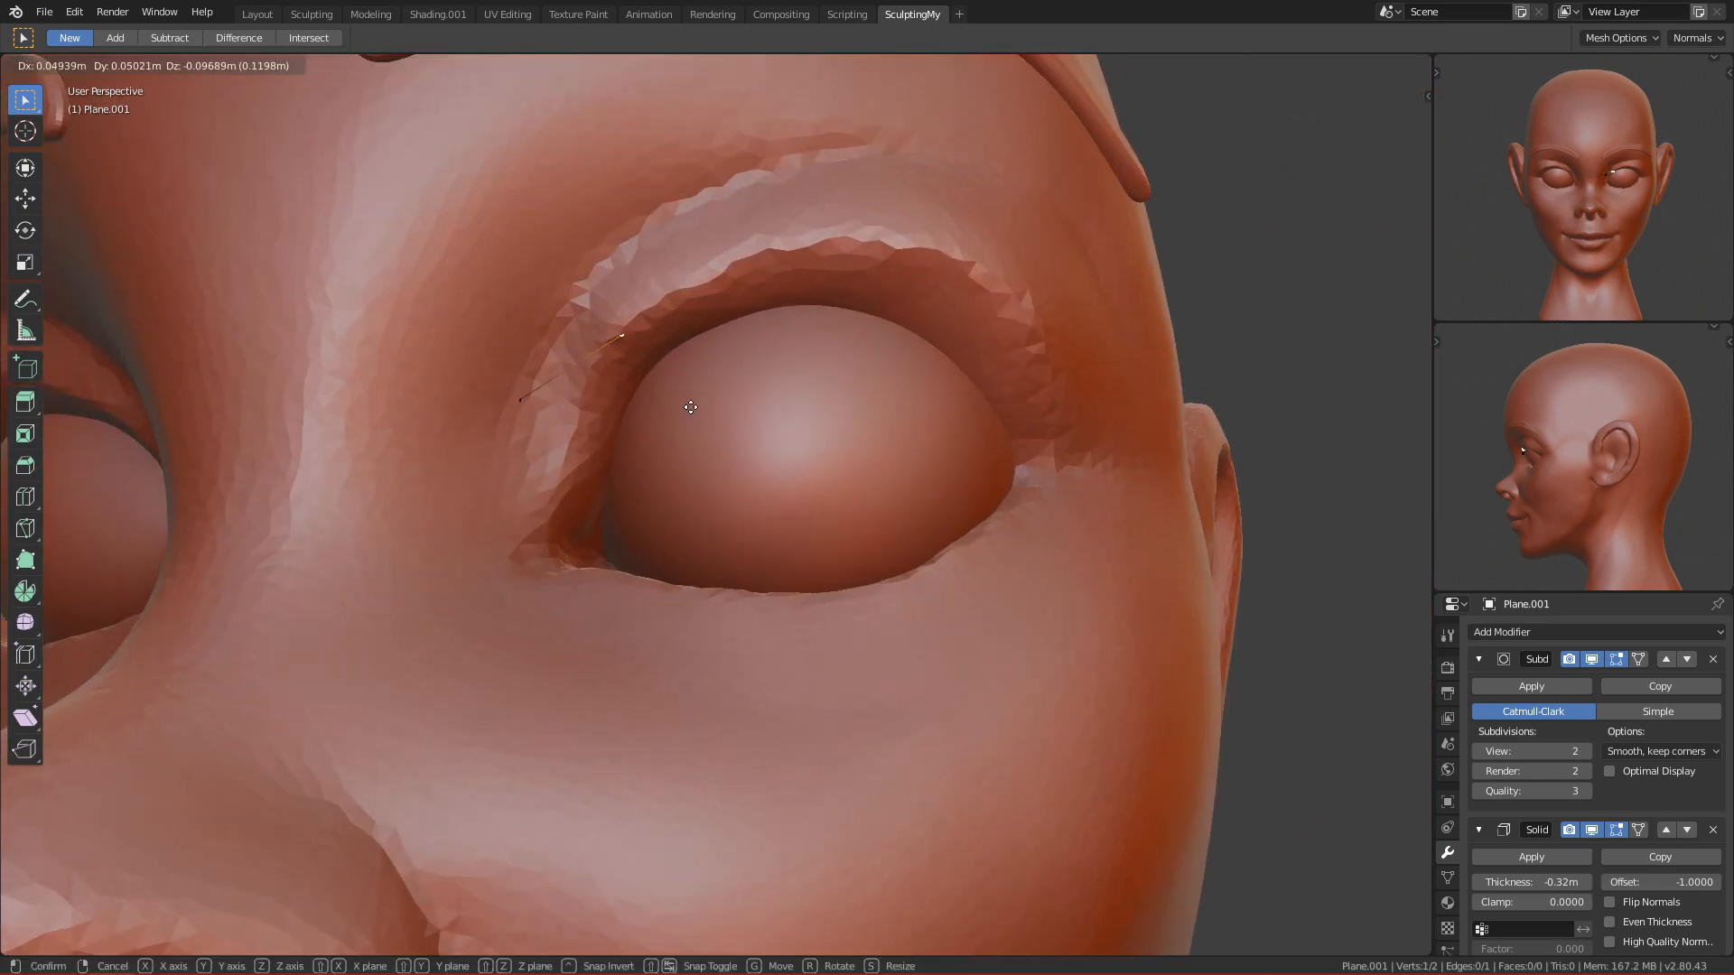
{"action": "left_click", "coordinate": [692, 403]}
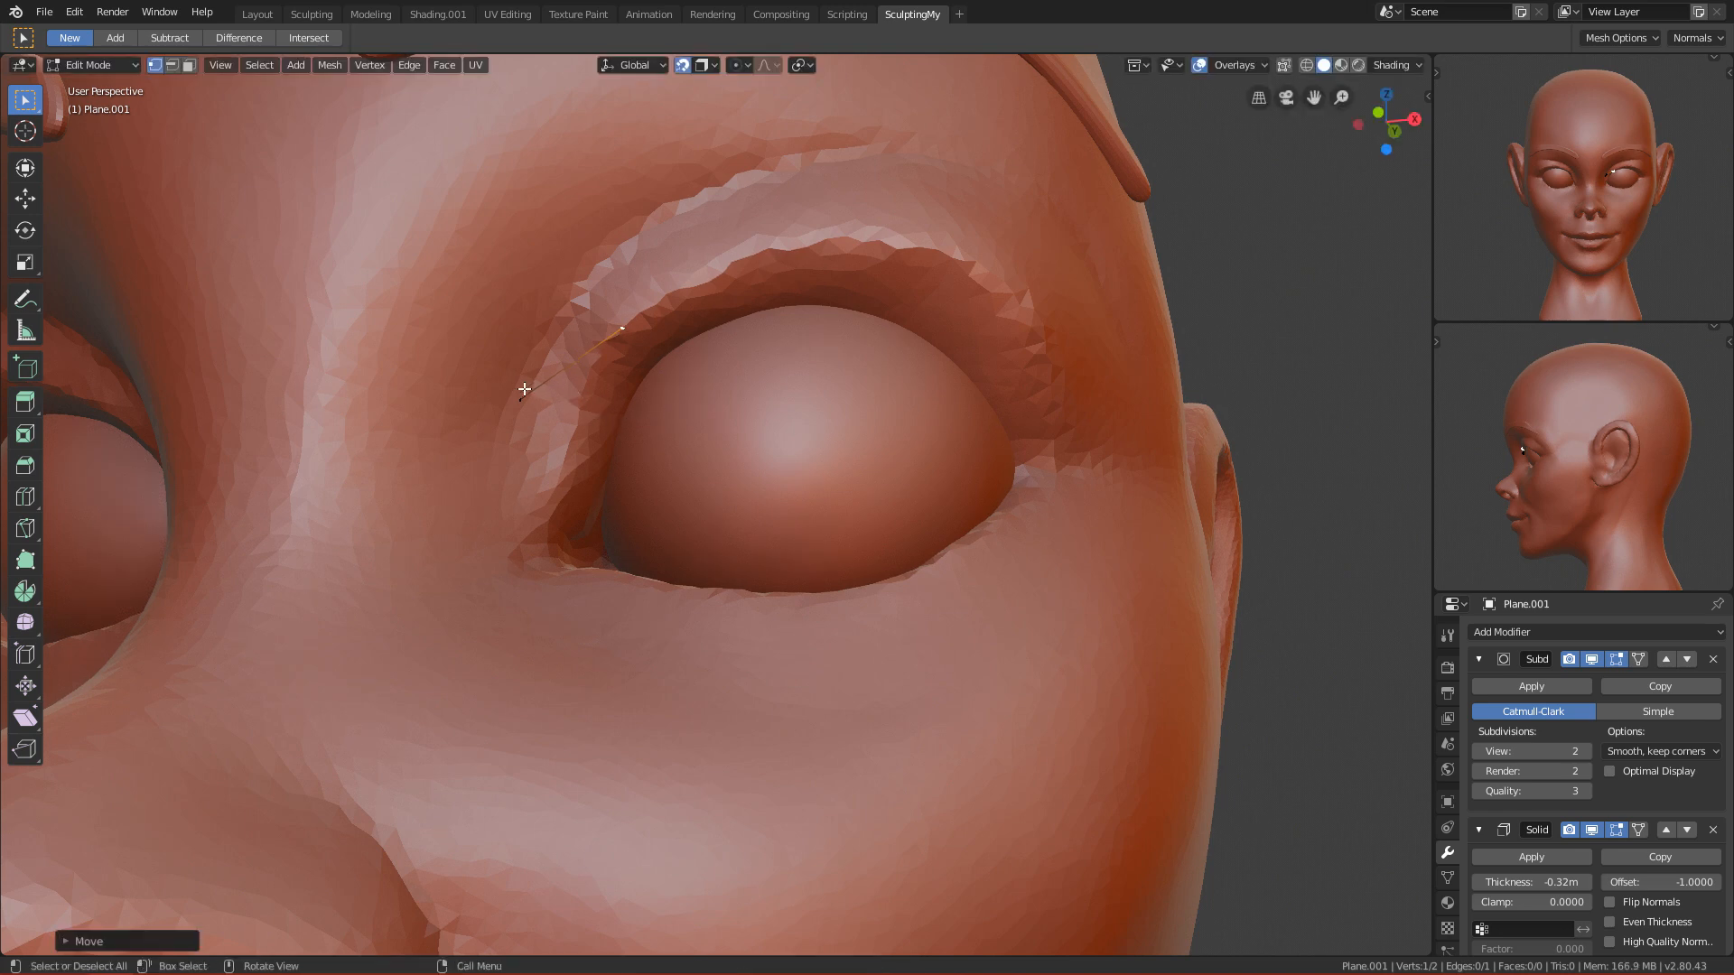
{"action": "key", "text": "g"}
{"action": "left_click", "coordinate": [662, 415]}
Step: Fine-tune both vertices on the inner part of the upper eyelid rim to form a short starting edge
{"action": "scroll", "coordinate": [652, 415], "scroll_direction": "up", "scroll_amount": 2}
{"action": "middle_click_drag", "start_coordinate": [650, 414], "coordinate": [623, 305]}
{"action": "left_click", "coordinate": [576, 225]}
{"action": "key", "text": "g"}
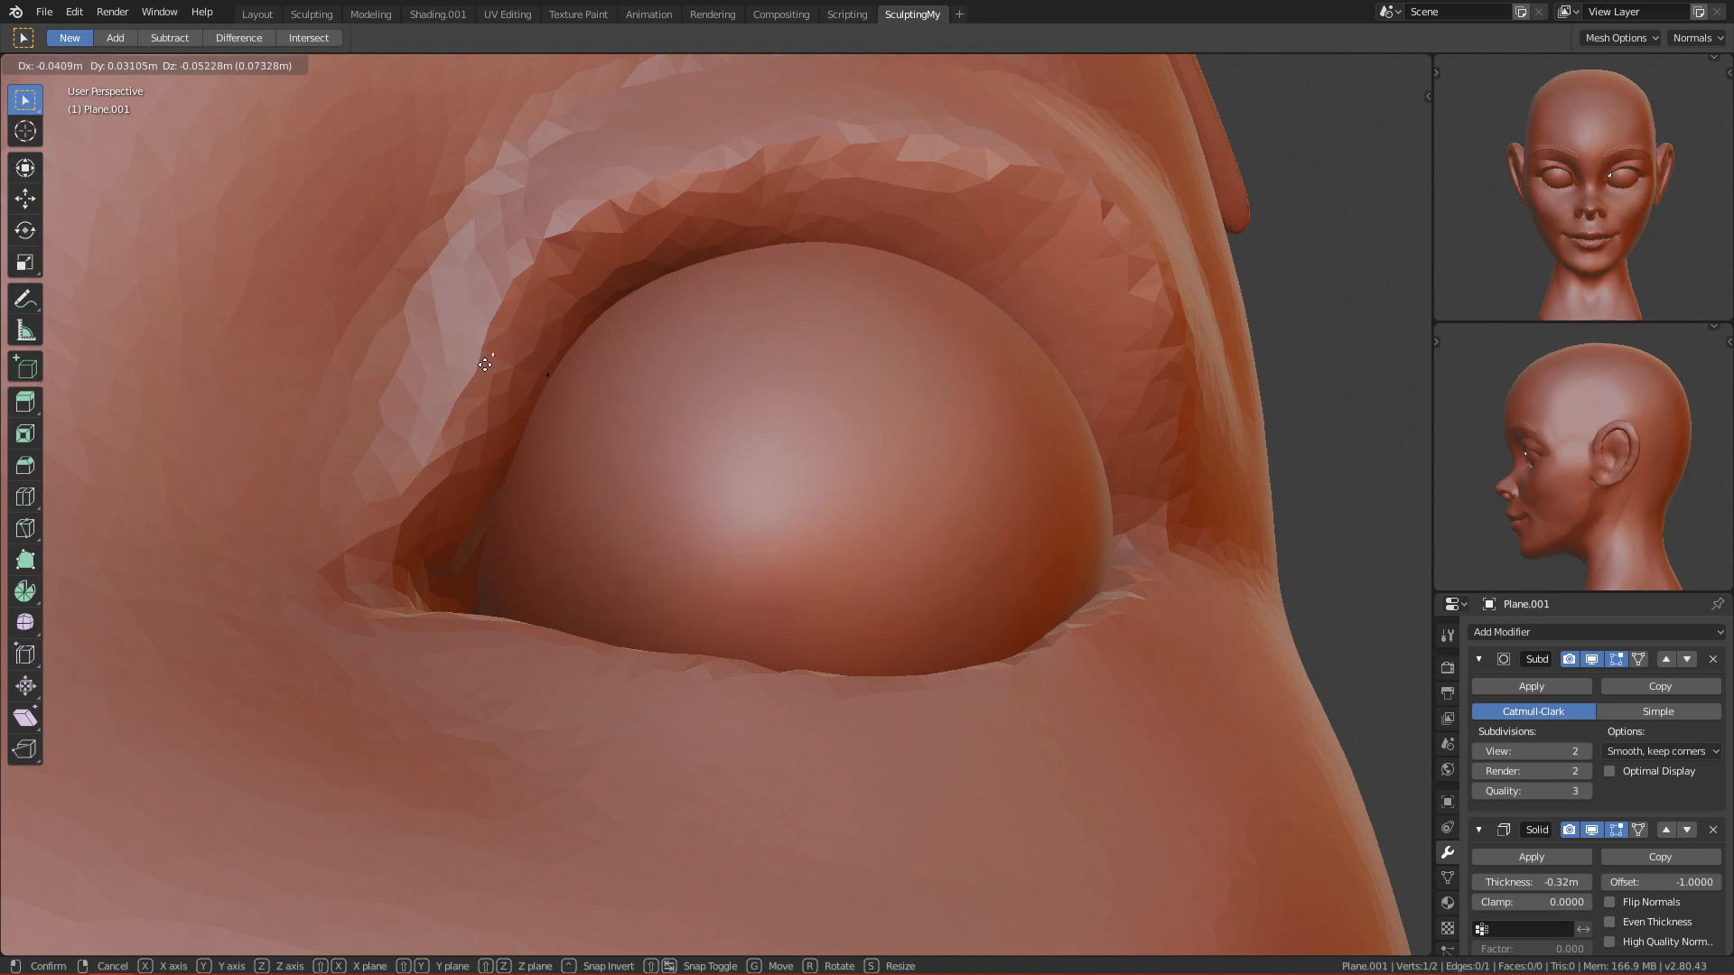
{"action": "left_click", "coordinate": [483, 357]}
{"action": "key", "text": "g"}
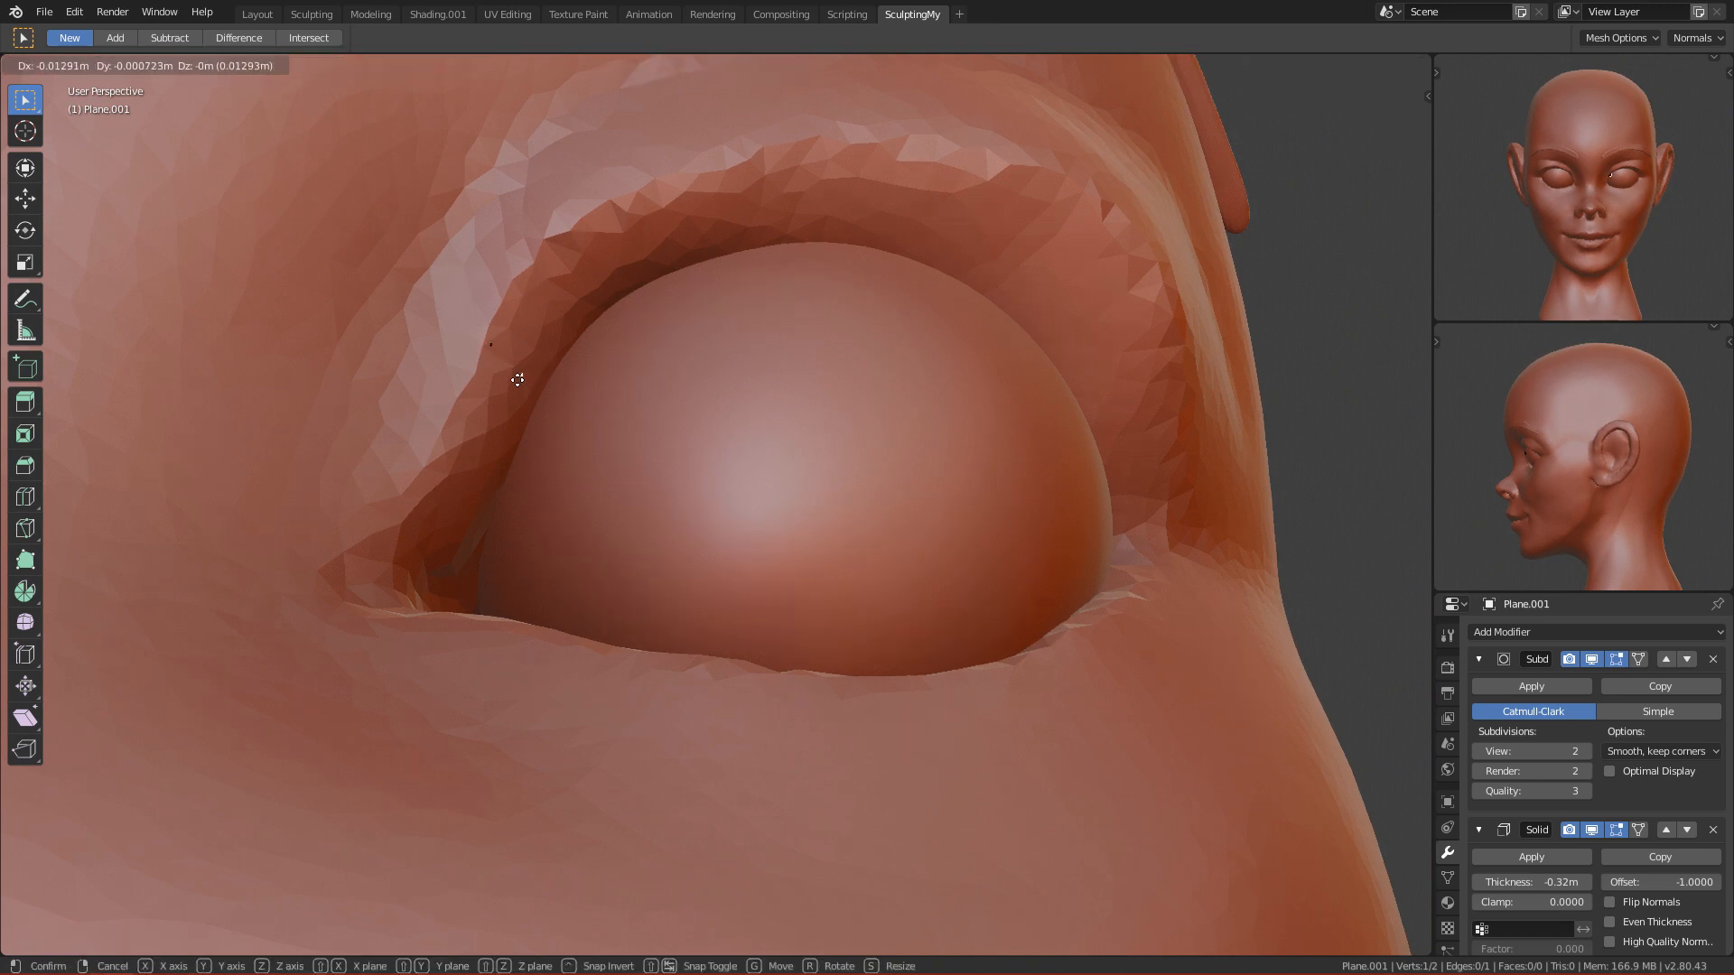
{"action": "left_click", "coordinate": [516, 379]}
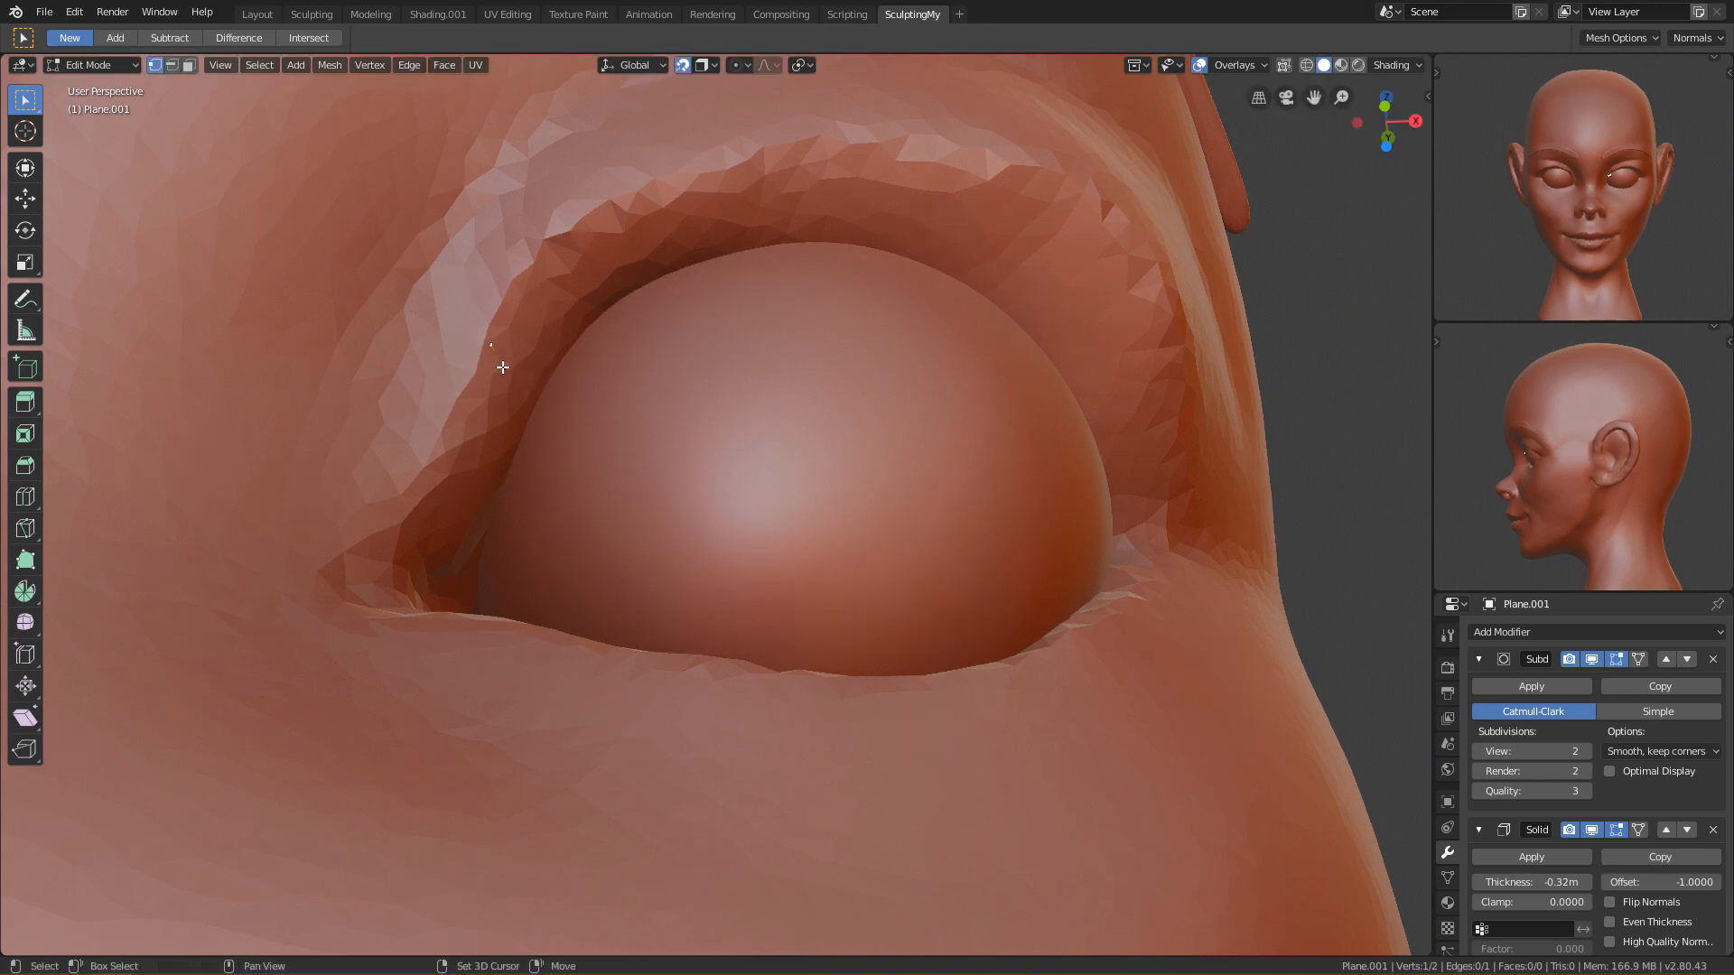
Step: Extrude the starting edge outward along the upper eyelid, then scale and reposition the new end
{"action": "key", "text": "e"}
{"action": "left_click", "coordinate": [605, 220]}
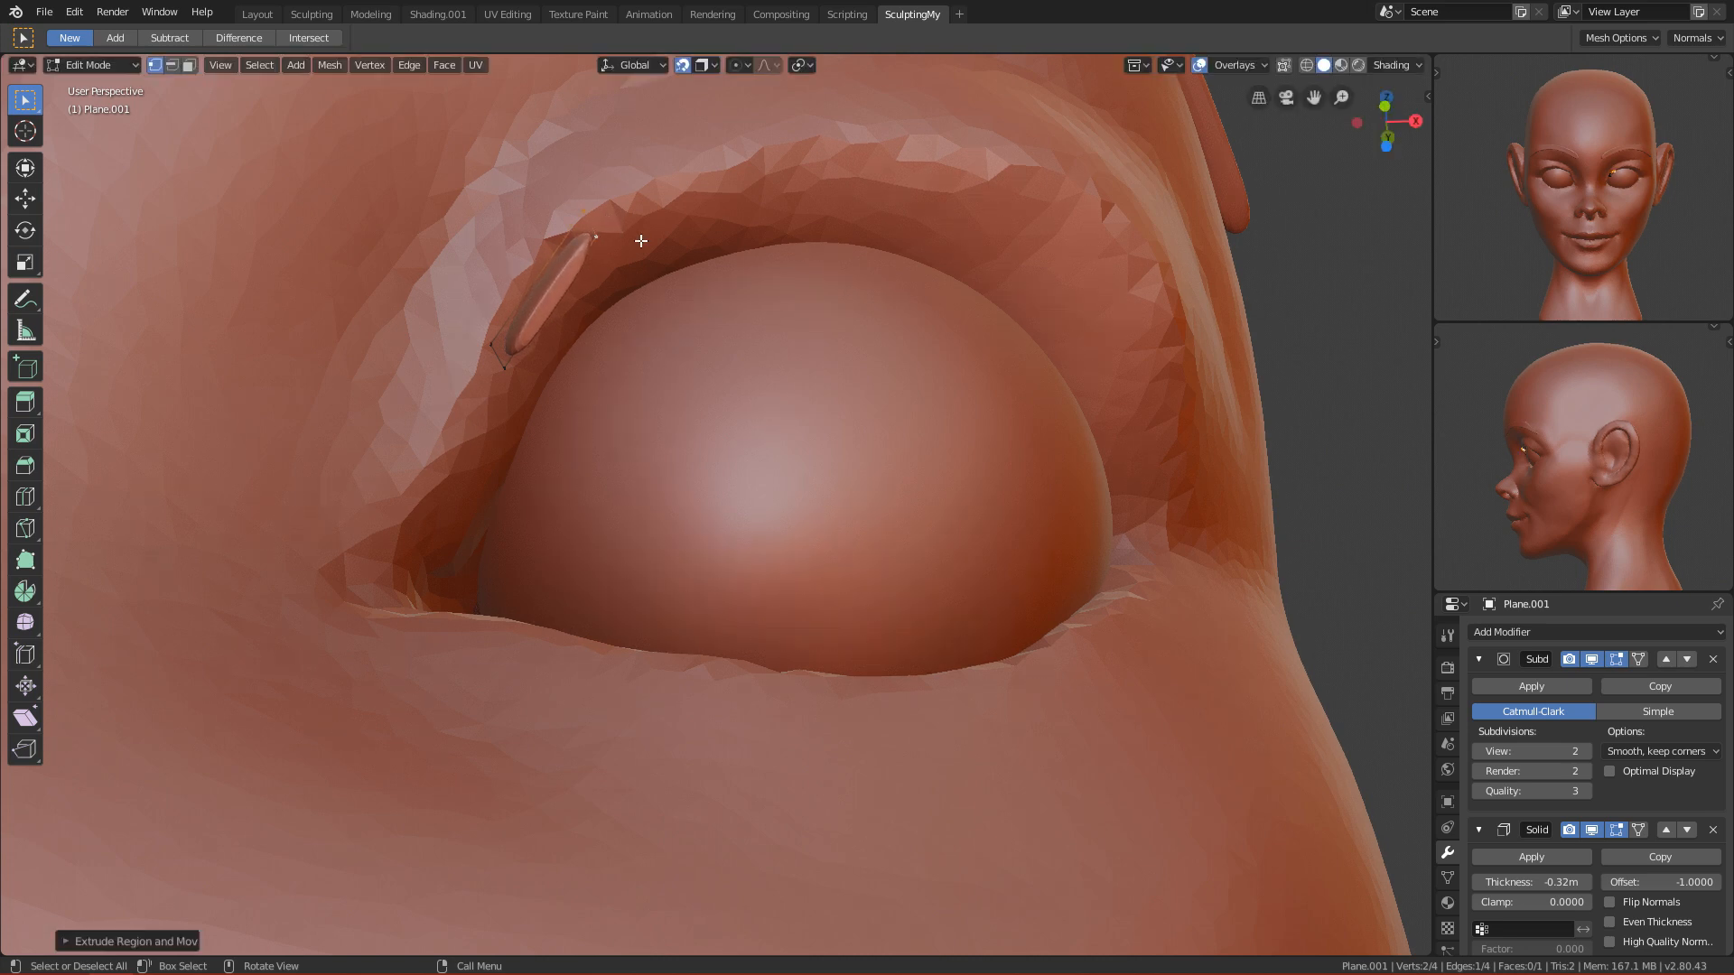
{"action": "key", "text": "s"}
{"action": "left_click", "coordinate": [750, 287]}
{"action": "scroll", "coordinate": [666, 260], "scroll_direction": "down", "scroll_amount": 1}
{"action": "key", "text": "g"}
{"action": "left_click", "coordinate": [692, 287]}
{"action": "middle_click_drag", "start_coordinate": [690, 290], "coordinate": [725, 287]}
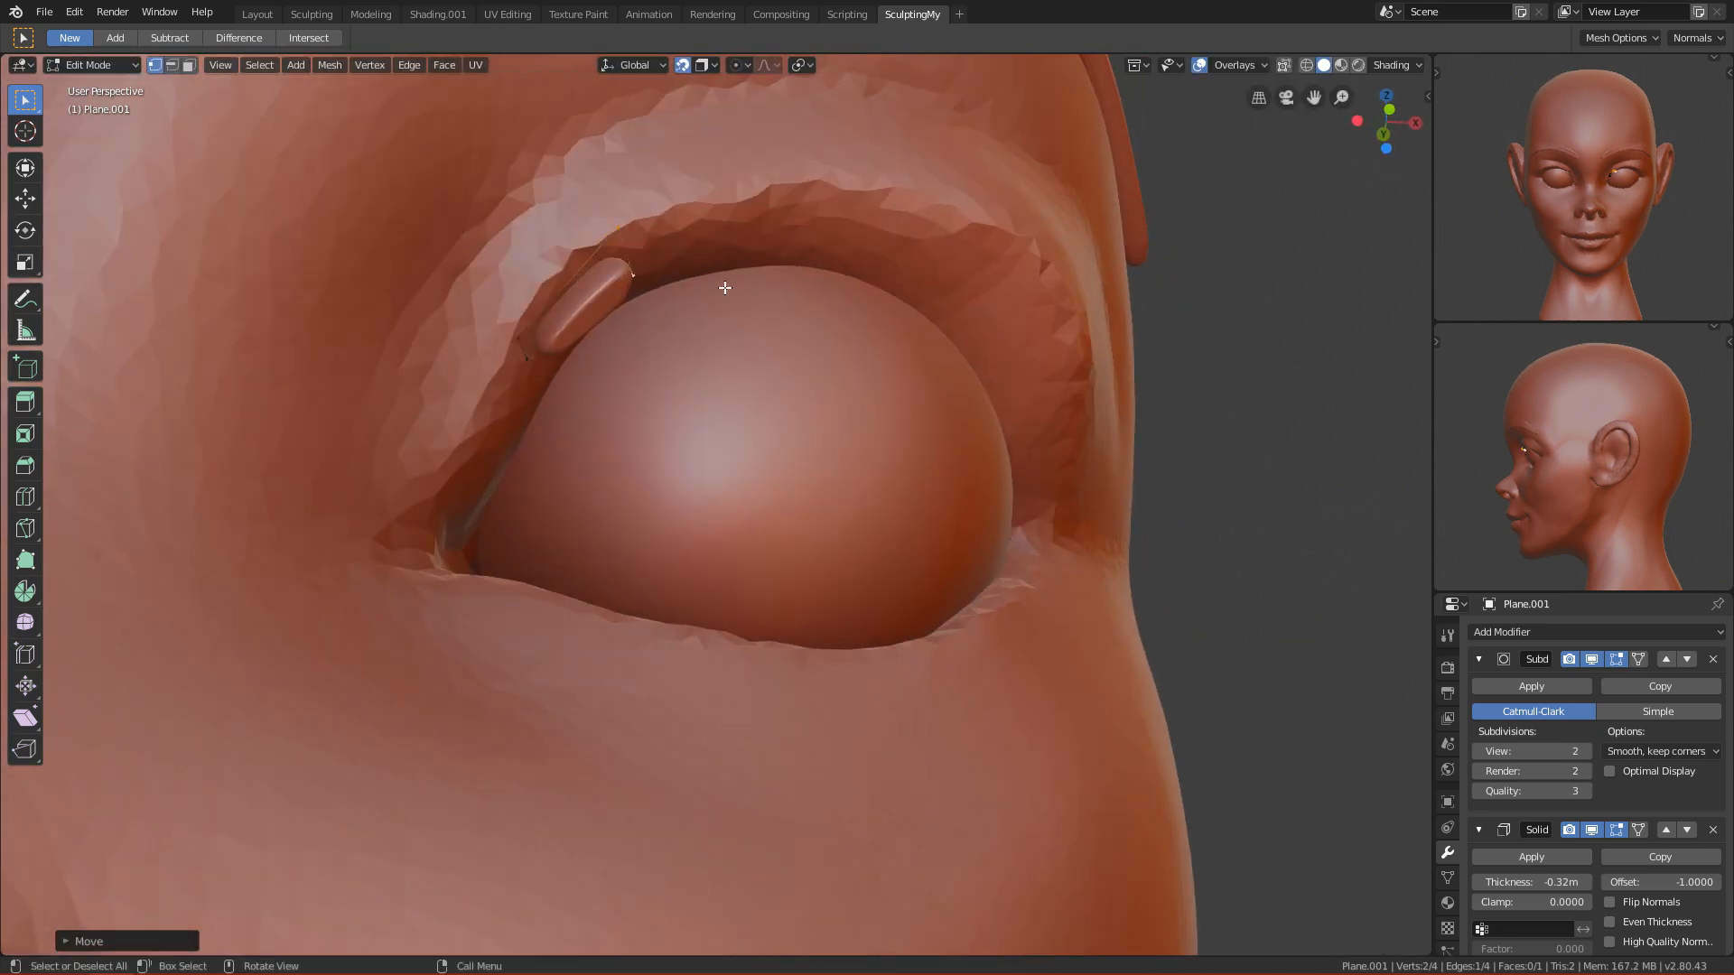
Step: Extrude a second strip segment toward the middle of the upper eyelid and adjust its two end vertices individually
{"action": "middle_click_drag", "start_coordinate": [645, 218], "coordinate": [614, 215]}
{"action": "key", "text": "e"}
{"action": "left_click", "coordinate": [825, 119]}
{"action": "key", "text": "g"}
{"action": "left_click", "coordinate": [964, 151]}
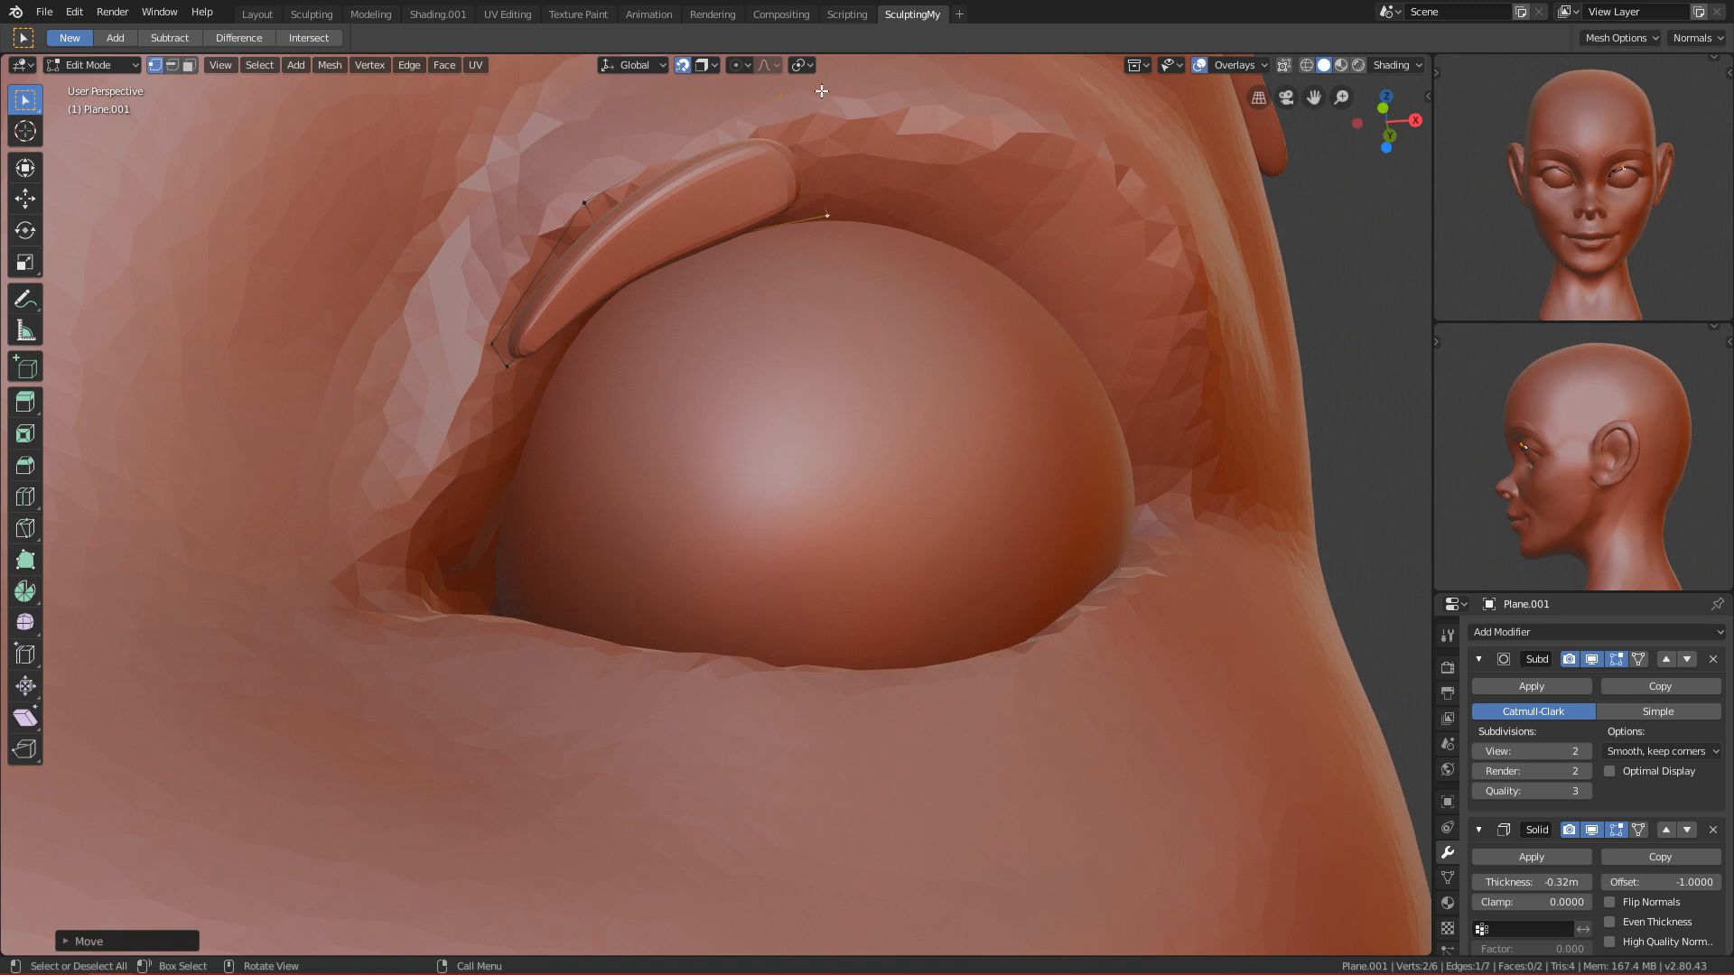
{"action": "left_click", "coordinate": [780, 93]}
{"action": "key", "text": "g"}
{"action": "left_click", "coordinate": [791, 107]}
Step: Extrude a third strip segment past the middle of the upper eyelid and scale its end edge
{"action": "left_click", "coordinate": [832, 217], "text": "shift"}
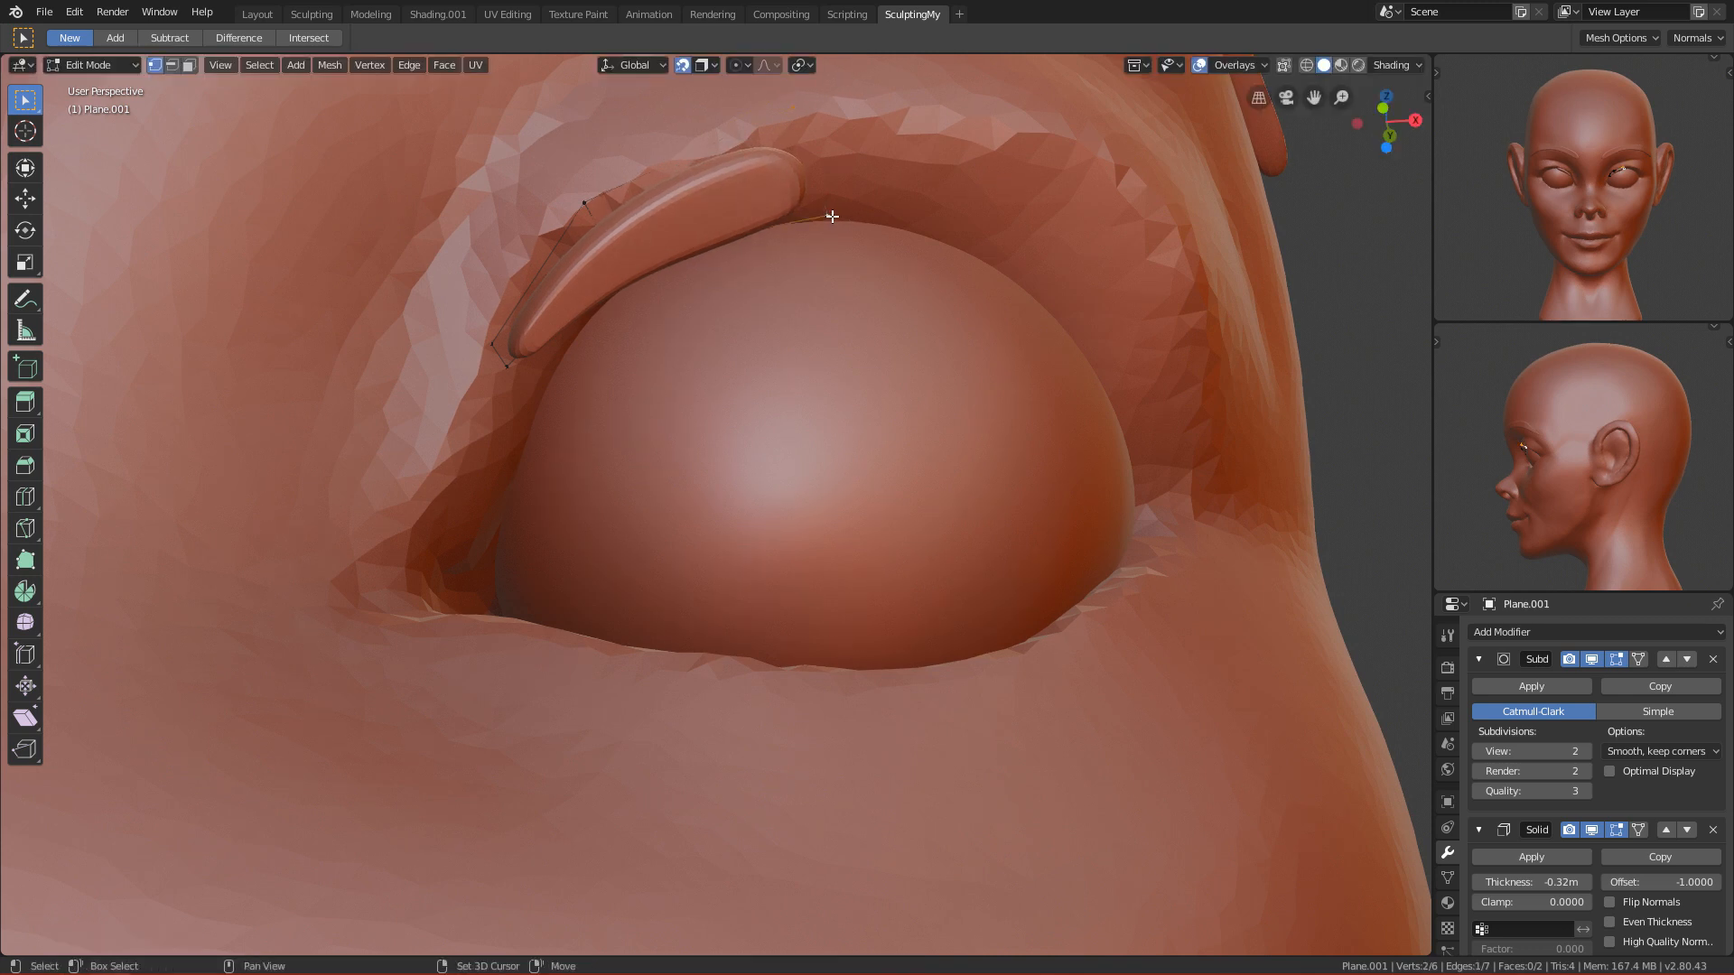
{"action": "scroll", "coordinate": [832, 218], "scroll_direction": "down", "scroll_amount": 2}
{"action": "middle_click_drag", "start_coordinate": [824, 290], "coordinate": [676, 338], "text": "shift"}
{"action": "scroll", "coordinate": [678, 332], "scroll_direction": "up", "scroll_amount": 1}
{"action": "key", "text": "e"}
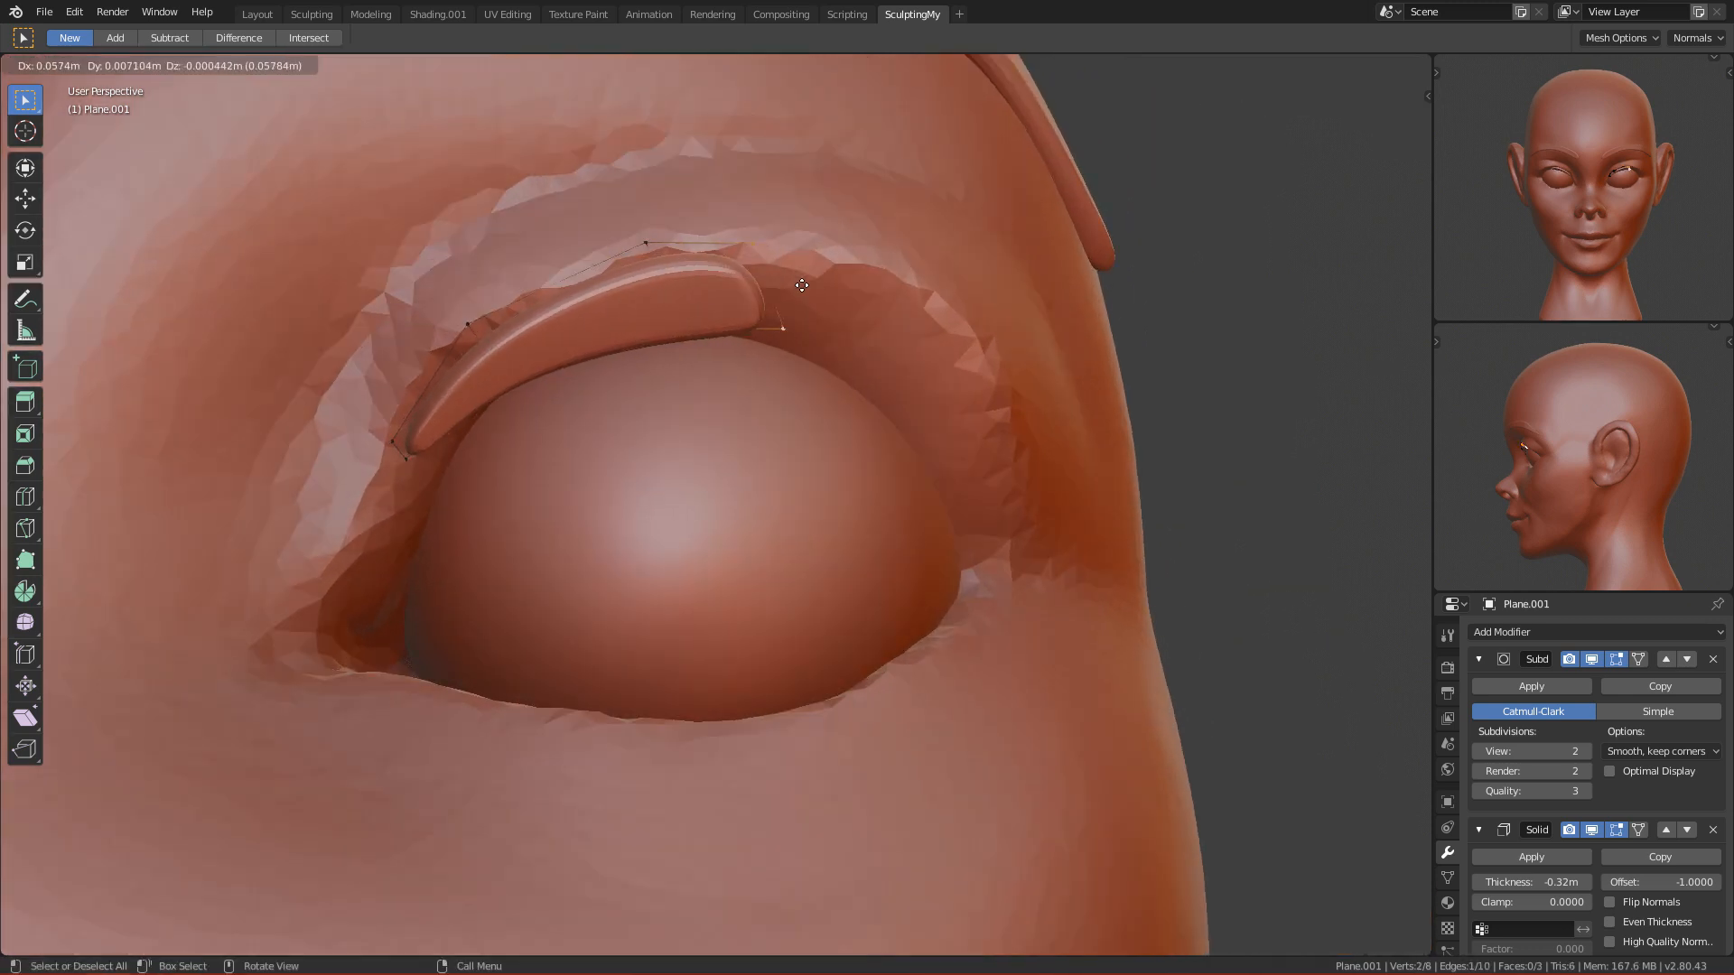
{"action": "left_click", "coordinate": [854, 295]}
{"action": "key", "text": "s"}
{"action": "left_click", "coordinate": [847, 290]}
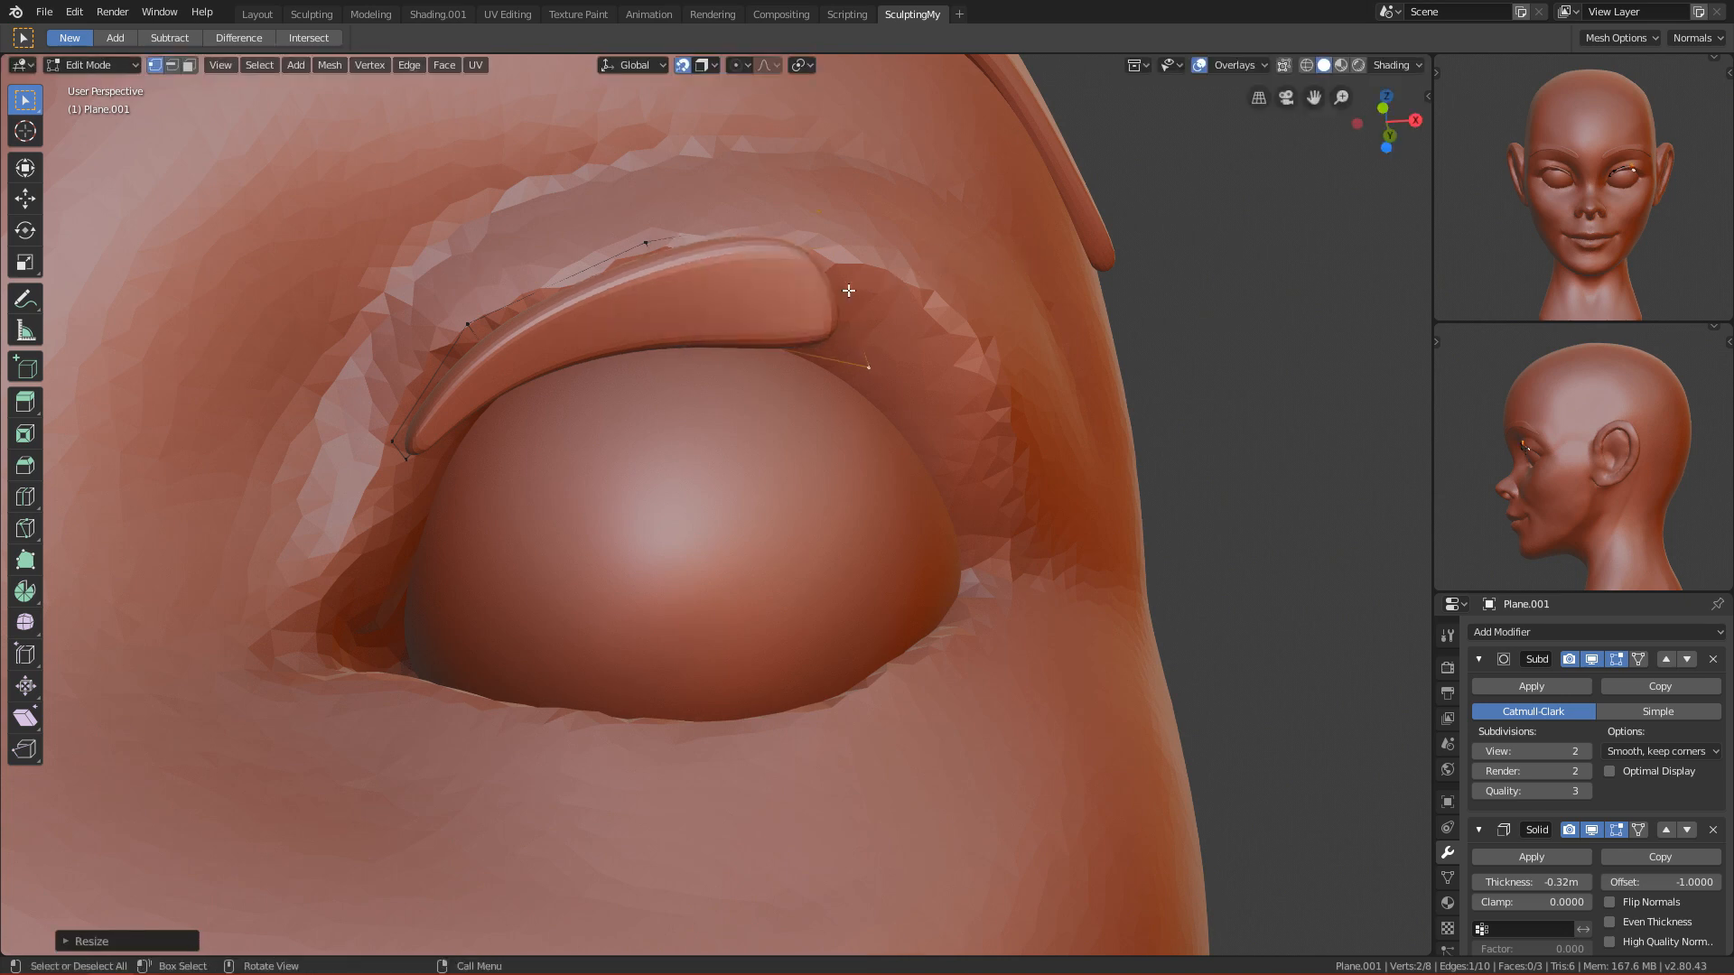
Step: Move the third segment's upper and lower end vertices closer to the eyelid rim, then select both
{"action": "scroll", "coordinate": [847, 291], "scroll_direction": "down", "scroll_amount": 2}
{"action": "mouse_move", "coordinate": [789, 298]}
{"action": "middle_mouse_down"}
{"action": "mouse_move", "coordinate": [723, 352]}
{"action": "mouse_move", "coordinate": [809, 283]}
{"action": "mouse_move", "coordinate": [800, 312]}
{"action": "middle_mouse_up"}
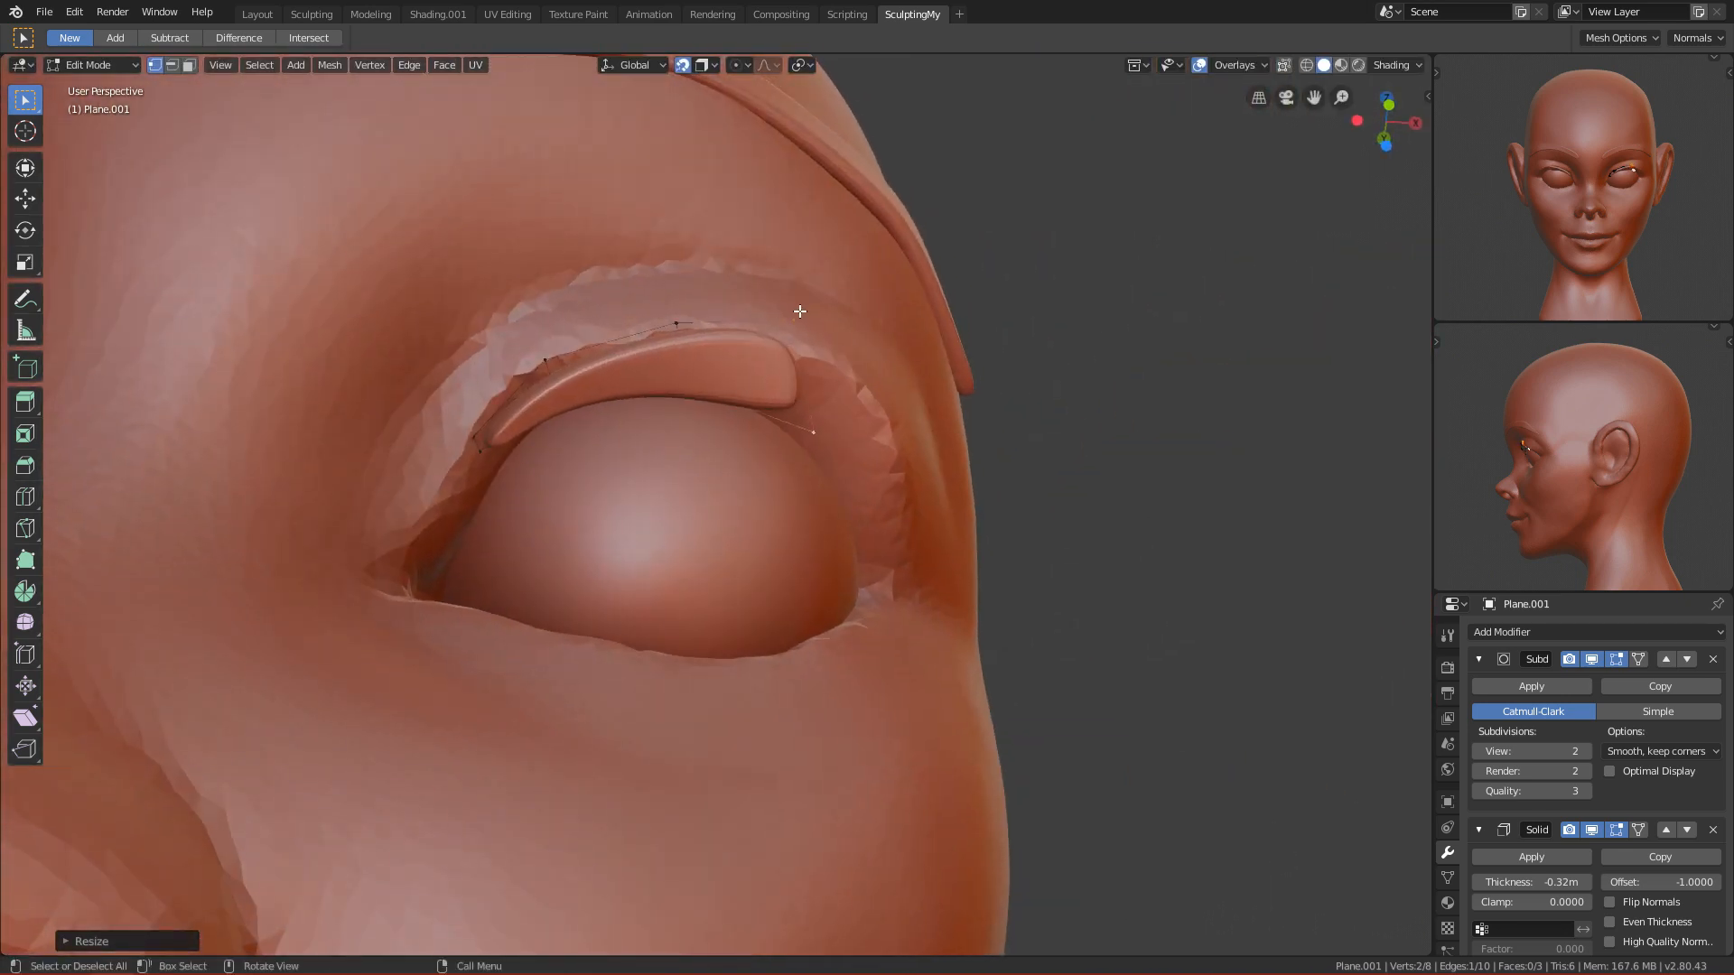
{"action": "left_click", "coordinate": [788, 319]}
{"action": "key", "text": "g"}
{"action": "left_click", "coordinate": [799, 340]}
{"action": "left_click", "coordinate": [812, 438]}
{"action": "key", "text": "g"}
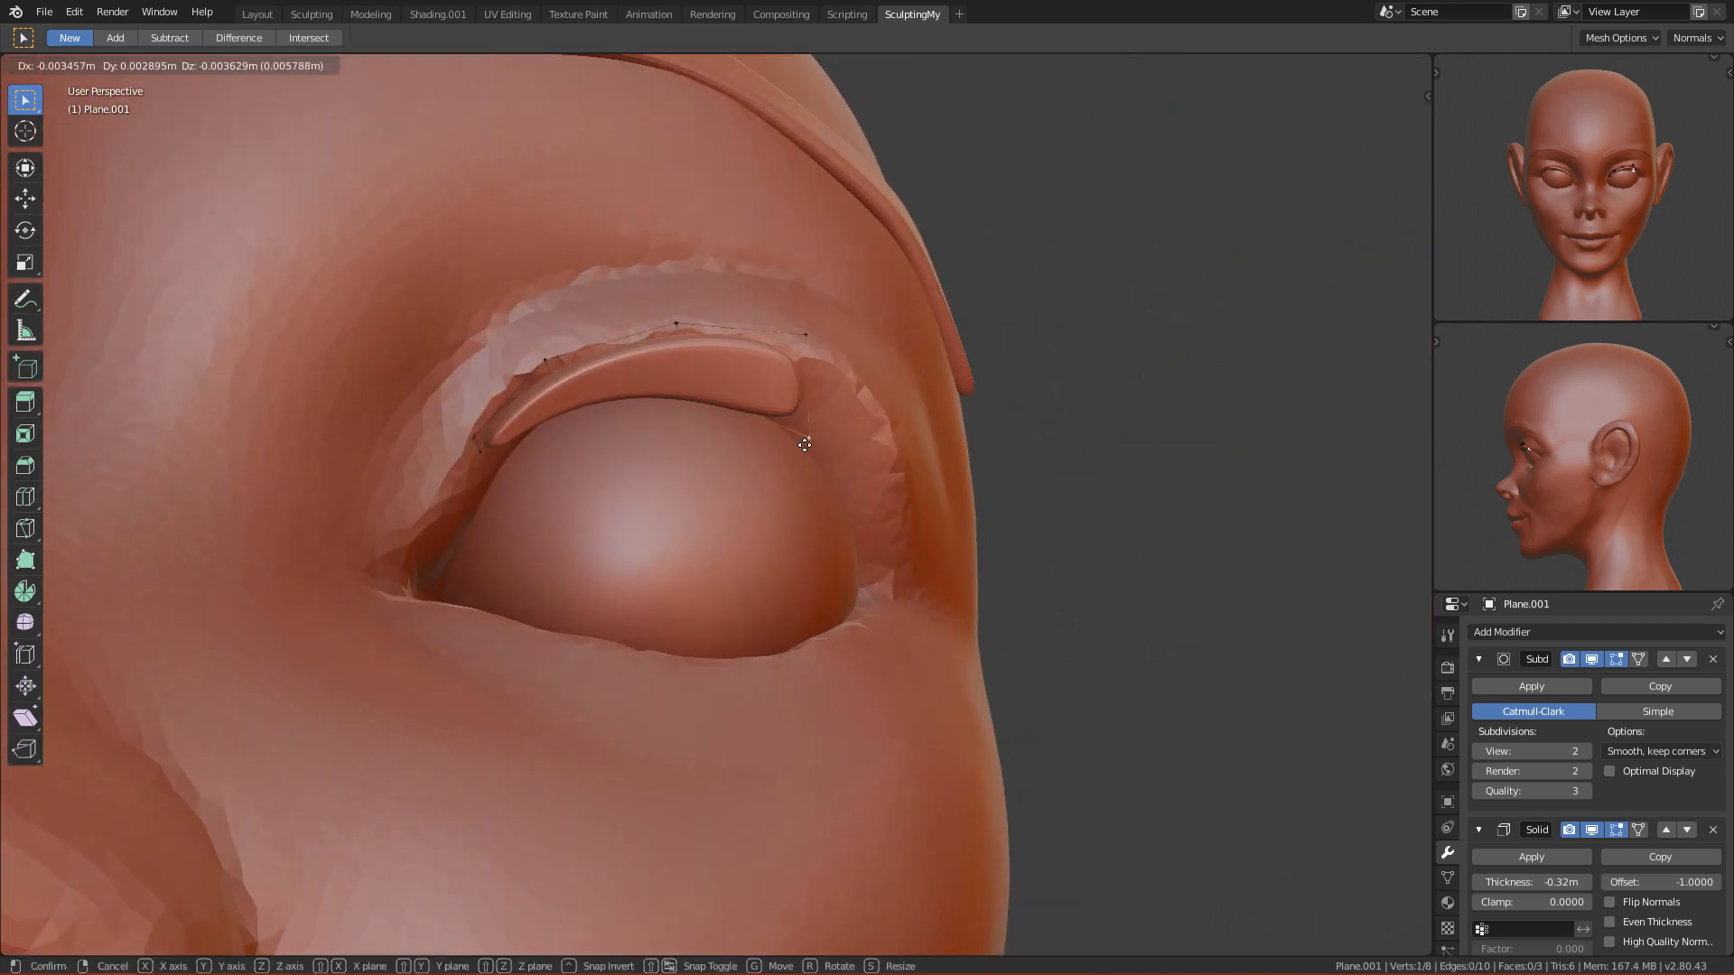
{"action": "left_click", "coordinate": [801, 452]}
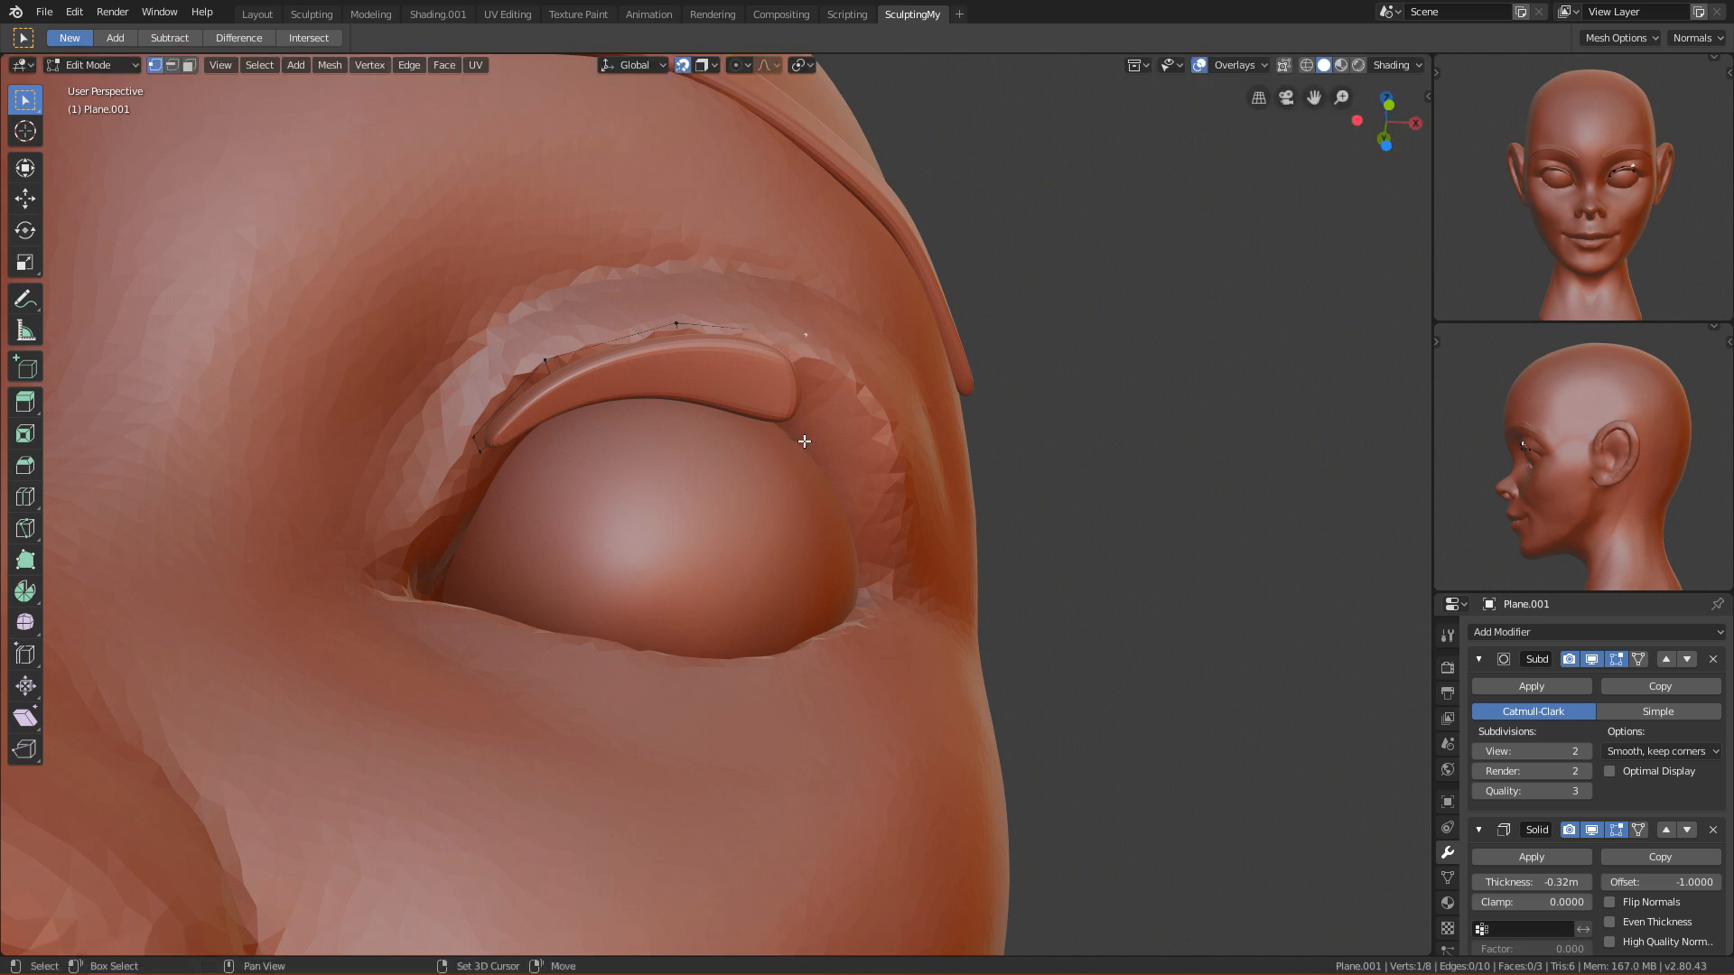
{"action": "left_click", "coordinate": [804, 442], "text": "shift"}
Step: Set the strip's Solidify thickness to -0.15 m
{"action": "scroll", "coordinate": [799, 435], "scroll_direction": "down", "scroll_amount": 2}
{"action": "key", "text": "KP_1"}
{"action": "scroll", "coordinate": [578, 386], "scroll_direction": "down", "scroll_amount": 3}
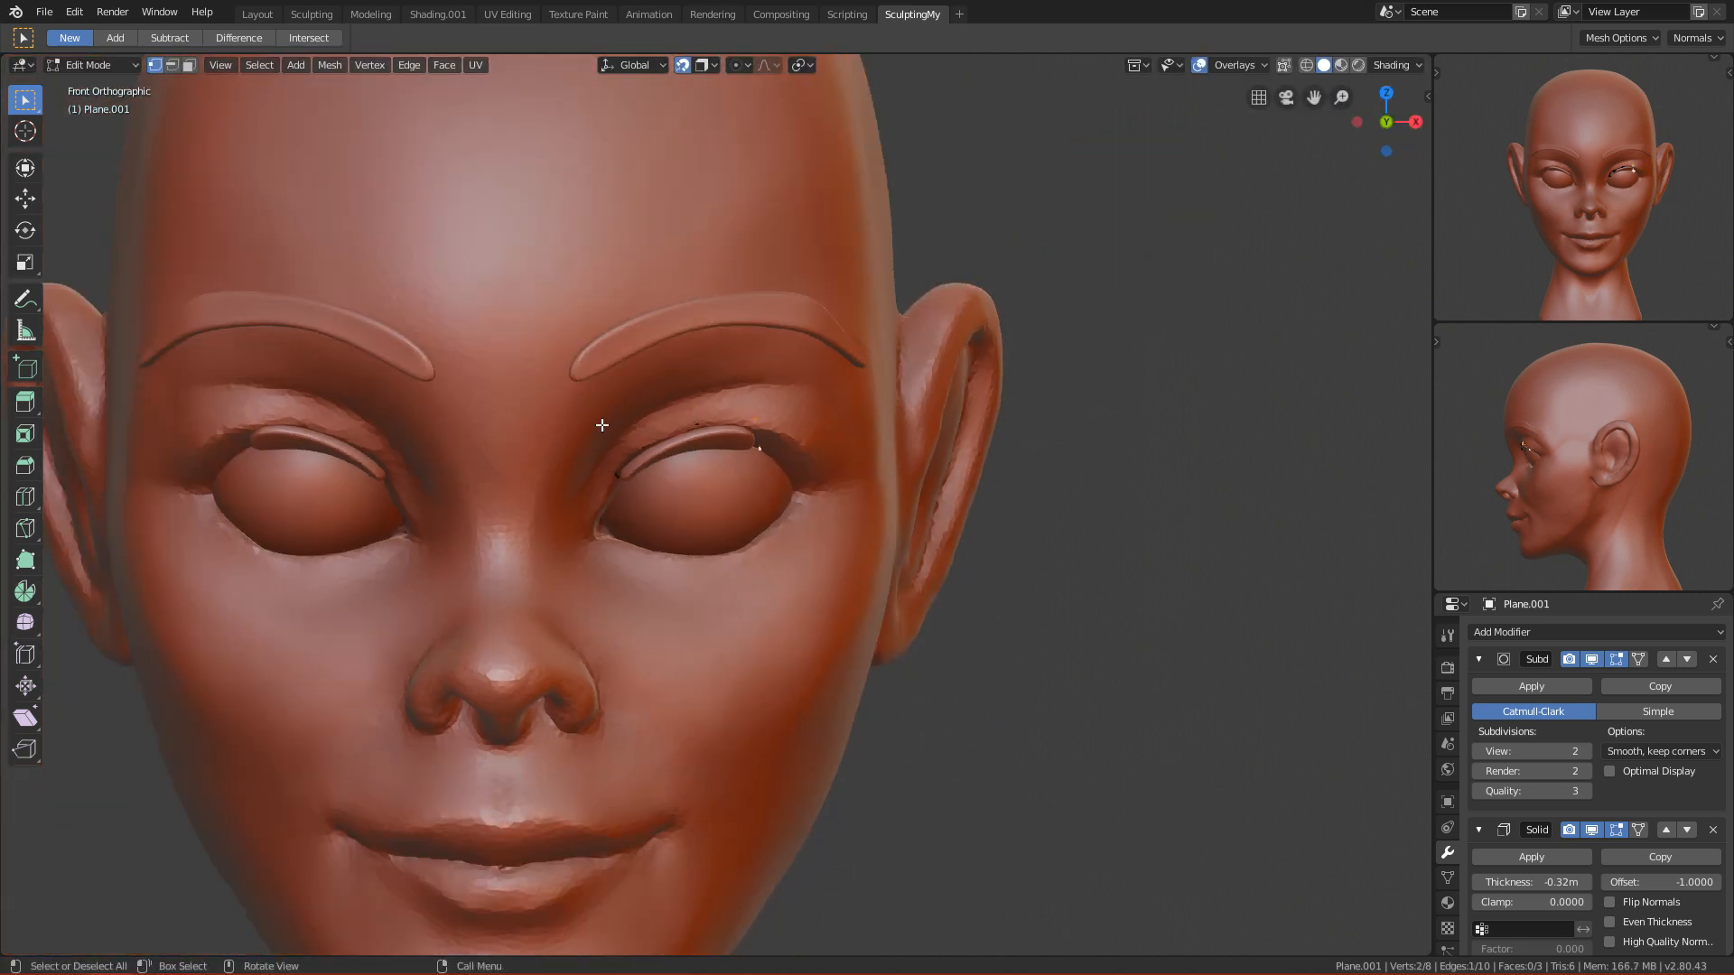
{"action": "scroll", "coordinate": [603, 424], "scroll_direction": "up", "scroll_amount": 7}
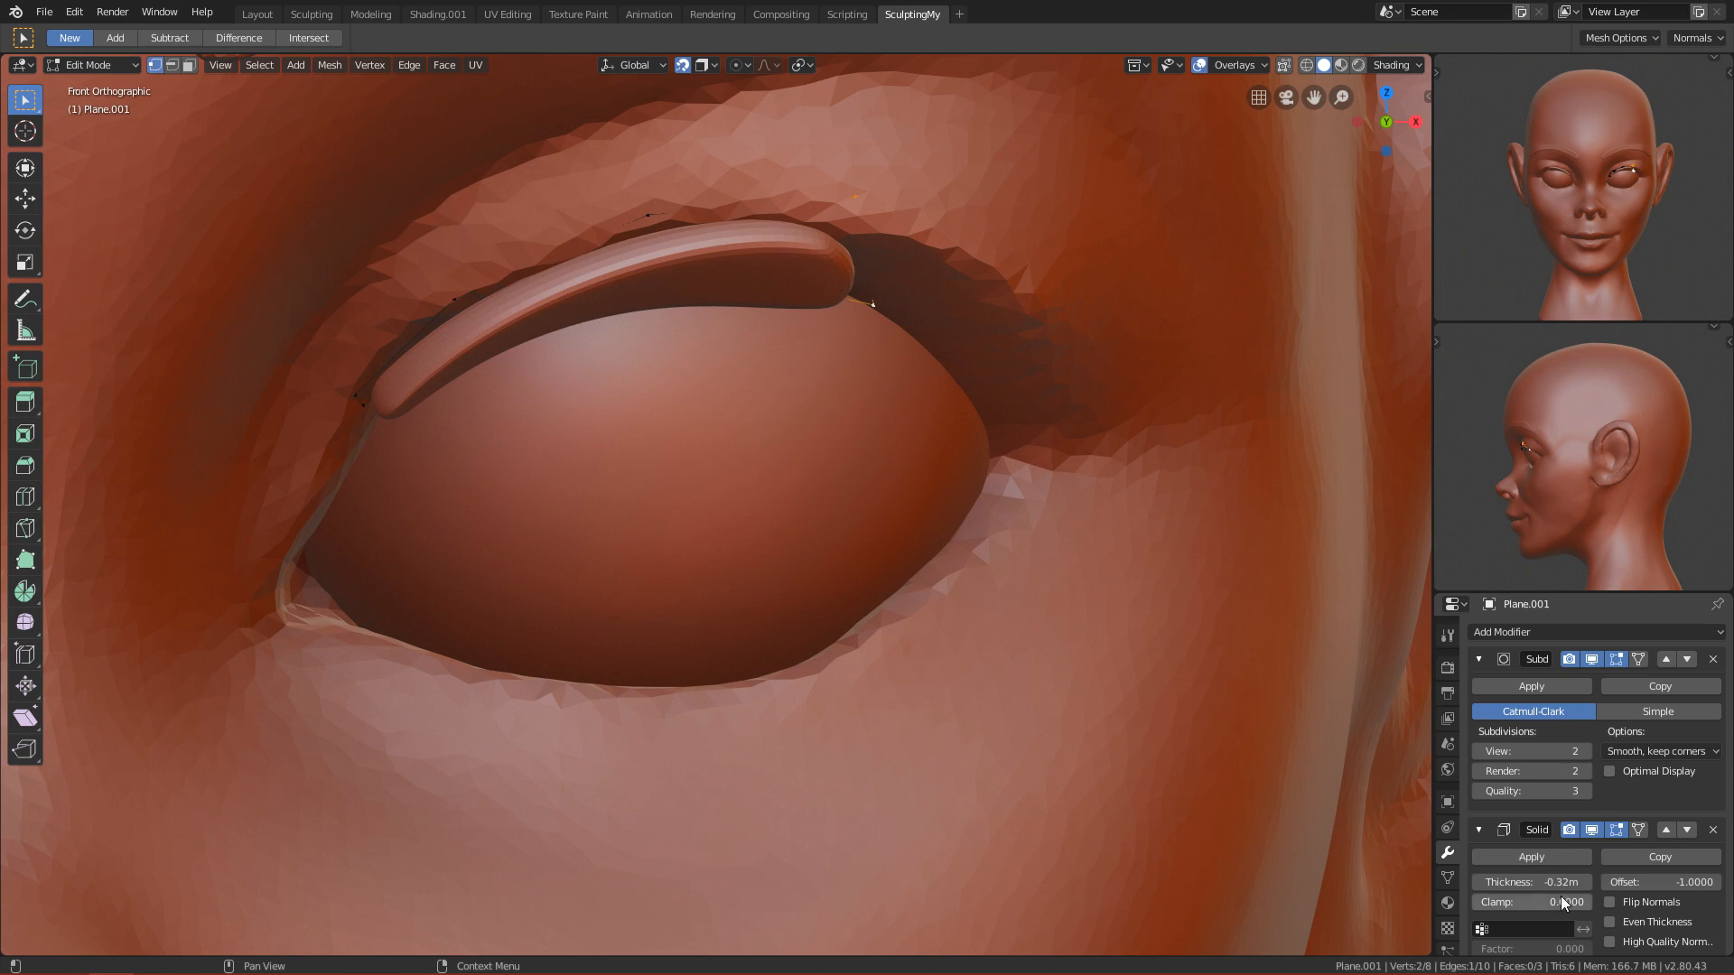
{"action": "left_click_drag", "start_coordinate": [1535, 883], "coordinate": [1607, 883]}
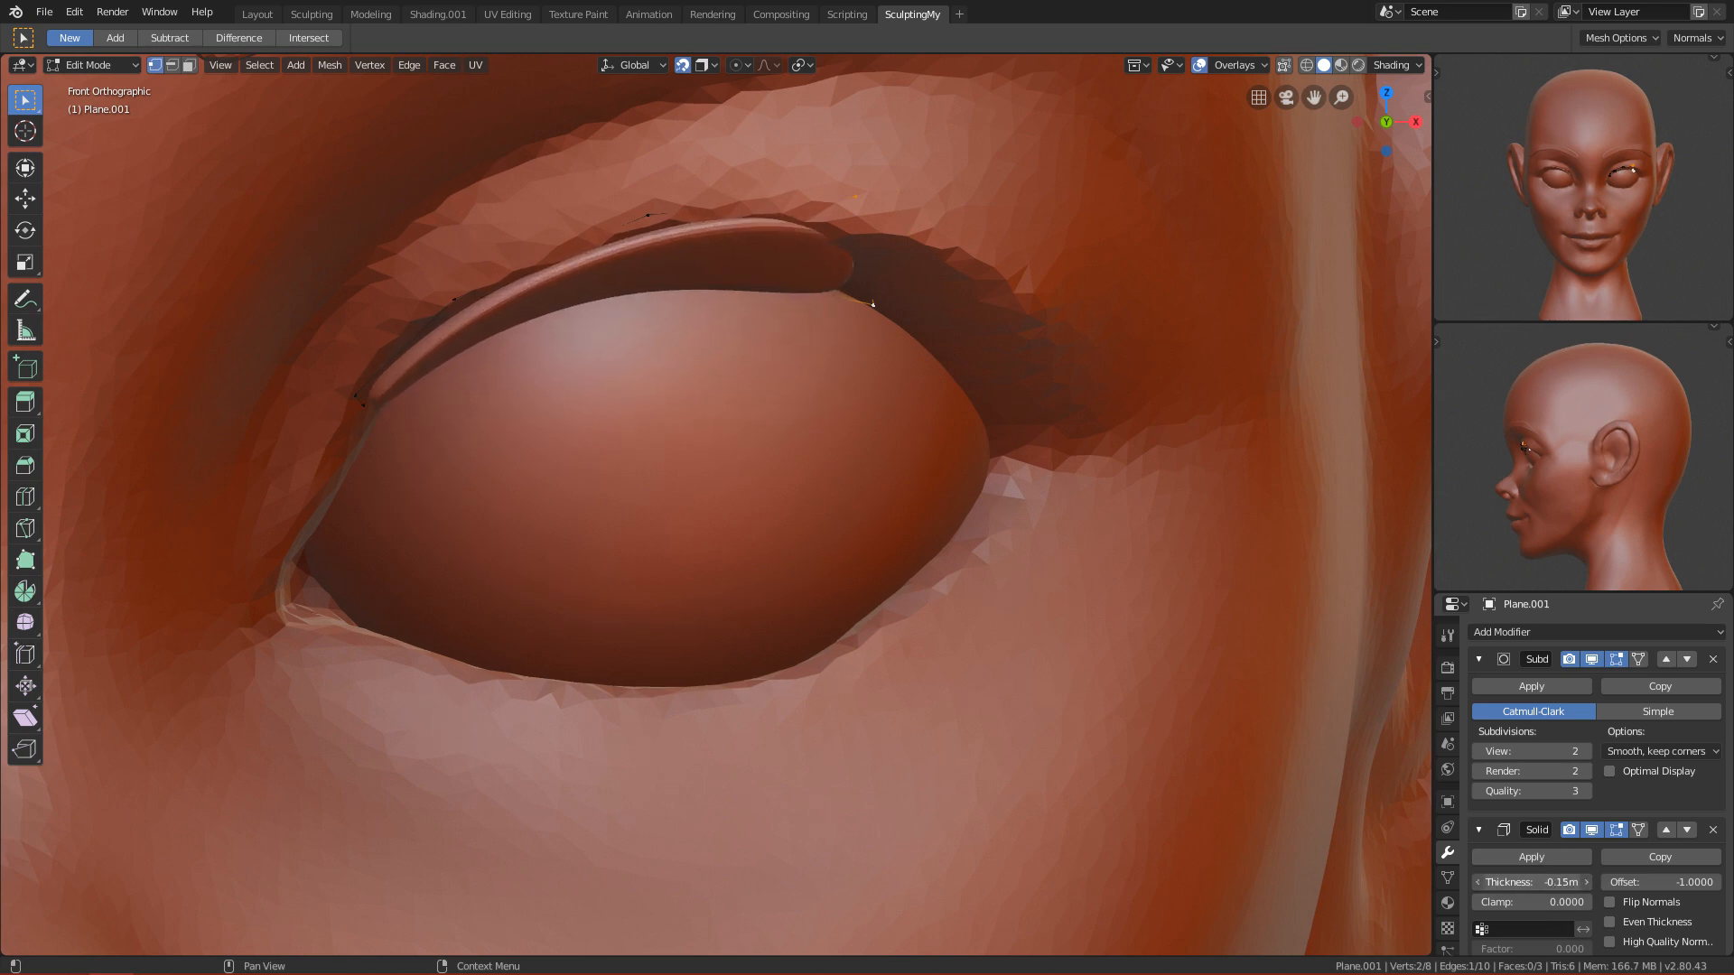
Step: Lower the strip end's upper vertex about 0.02 m and extrude a fourth segment toward the outer eye corner
{"action": "key", "text": "g"}
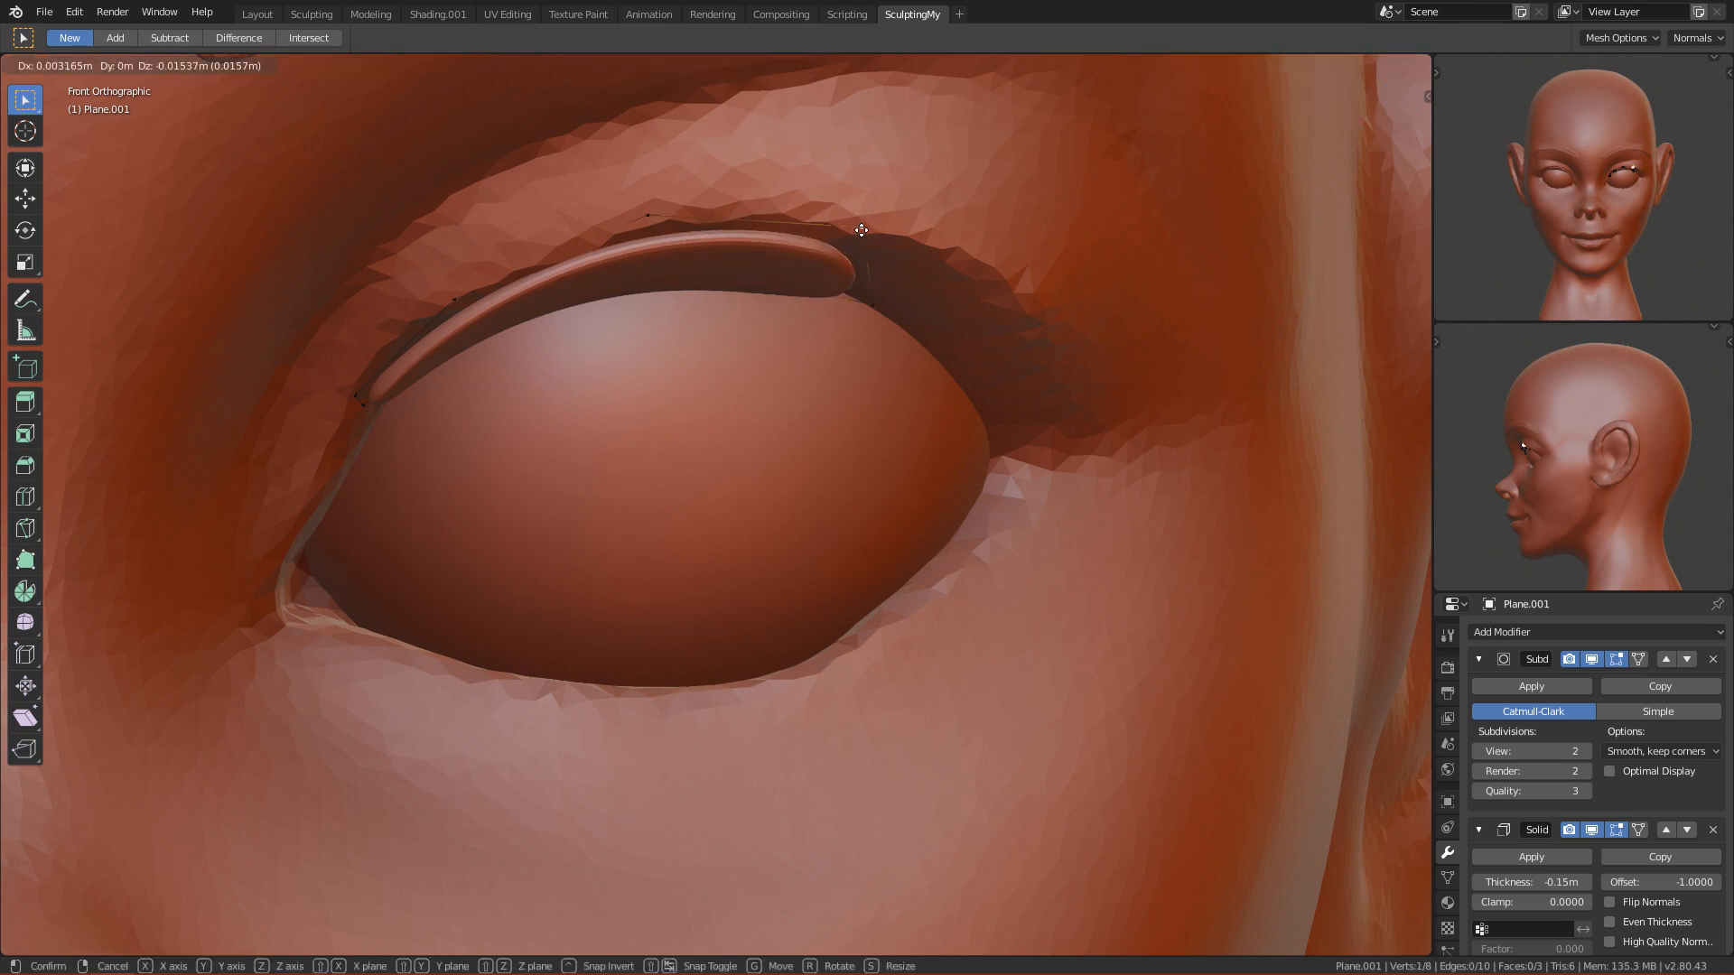
{"action": "left_click", "coordinate": [861, 228]}
{"action": "left_click", "coordinate": [869, 303], "text": "shift"}
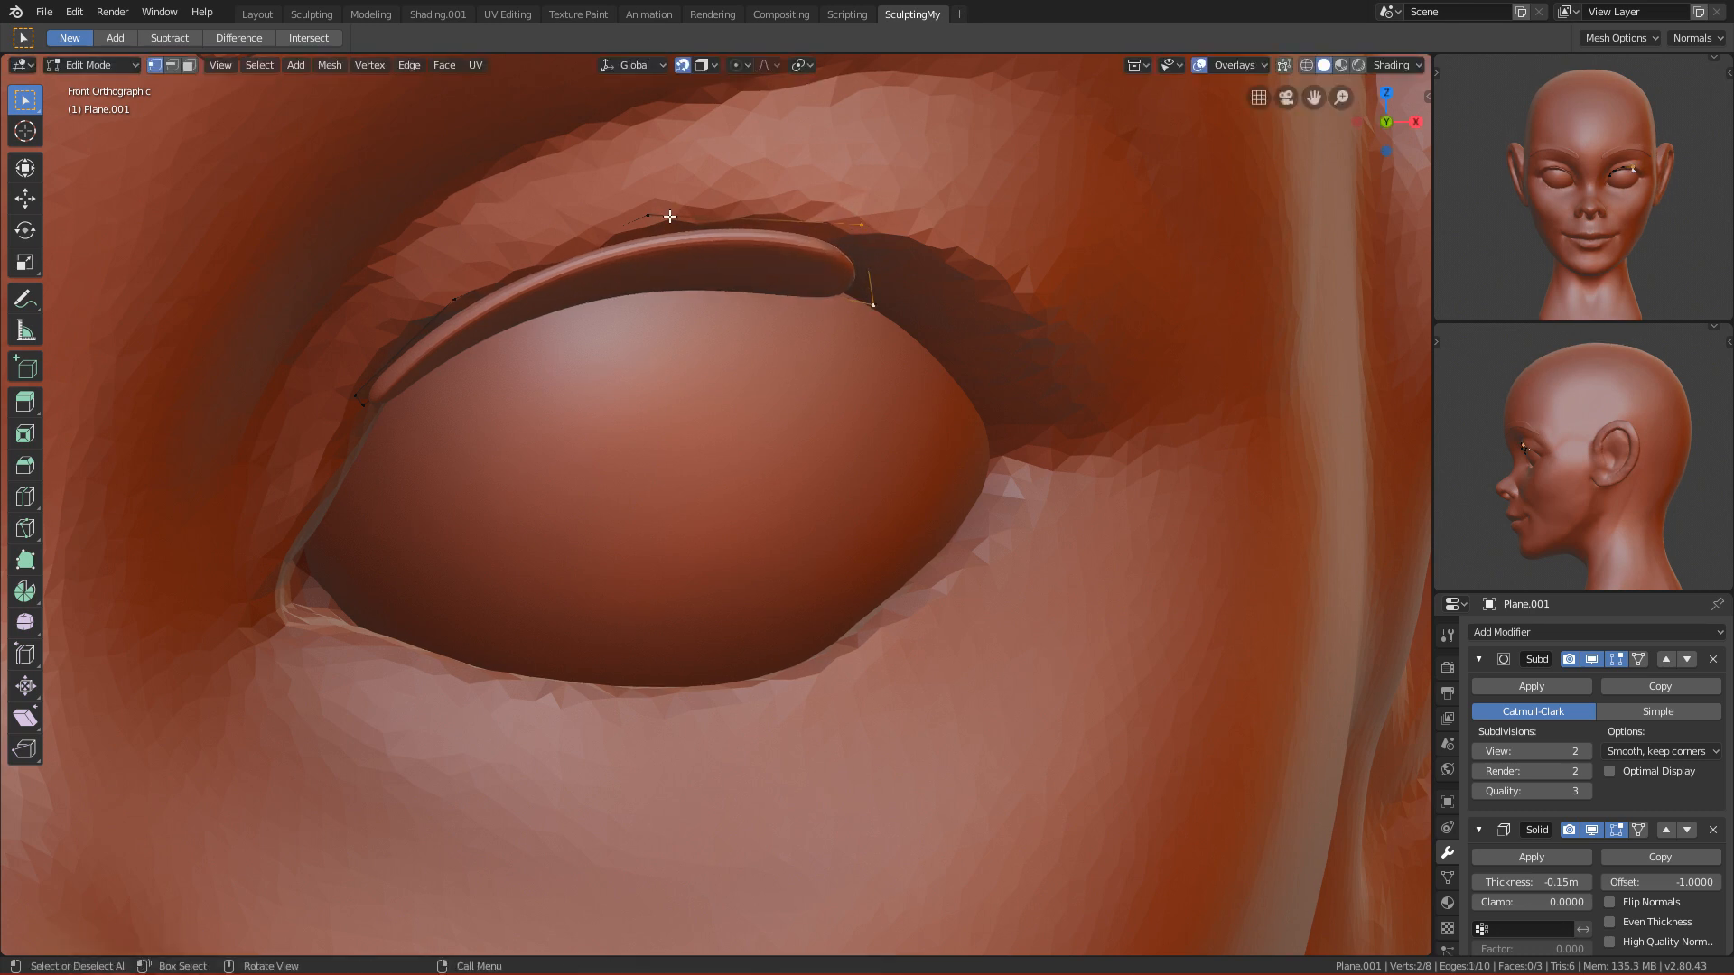
{"action": "key", "text": "e"}
{"action": "left_click", "coordinate": [933, 280]}
{"action": "middle_click_drag", "start_coordinate": [959, 333], "coordinate": [1002, 262]}
Step: Reposition the fourth segment's upper and lower end vertices so the strip follows the eyelid rim
{"action": "left_click", "coordinate": [893, 499]}
{"action": "key", "text": "g"}
{"action": "left_click", "coordinate": [844, 449]}
{"action": "left_click", "coordinate": [920, 400]}
{"action": "key", "text": "g"}
{"action": "left_click", "coordinate": [927, 397]}
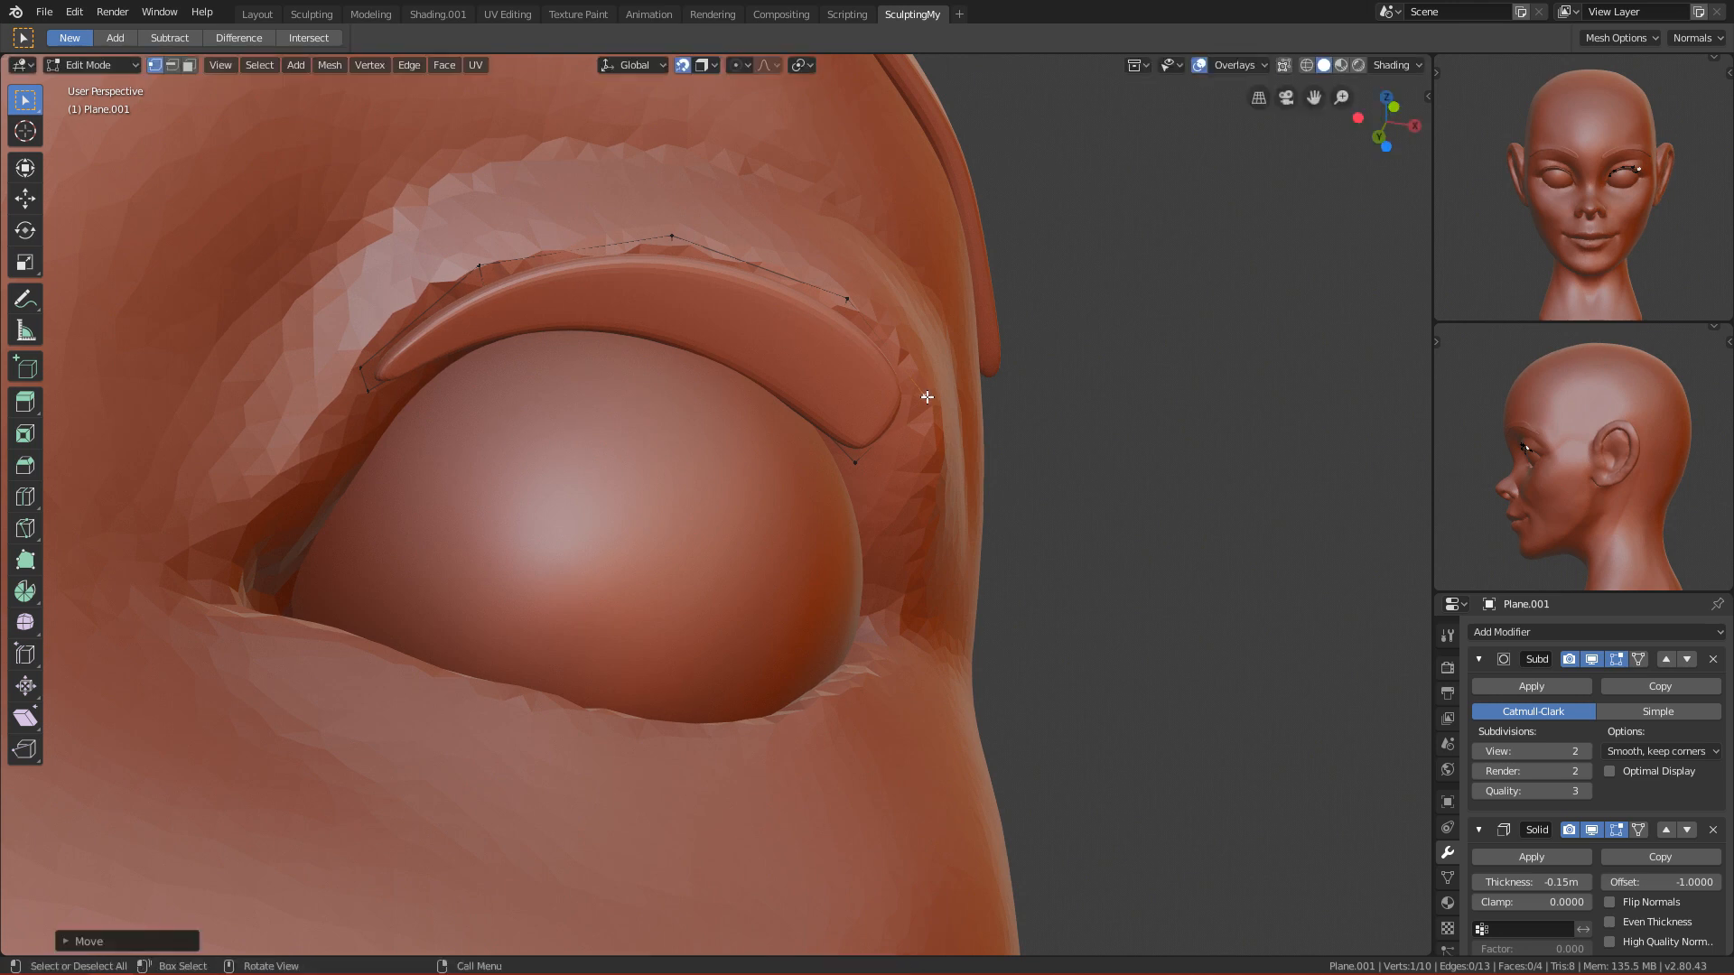
{"action": "left_click", "coordinate": [846, 449]}
{"action": "key", "text": "g"}
{"action": "left_click", "coordinate": [871, 419]}
Step: Extrude a fifth segment toward the outer eye corner, then rotate and reposition its end edge
{"action": "left_click", "coordinate": [937, 392]}
{"action": "scroll", "coordinate": [865, 448], "scroll_direction": "down", "scroll_amount": 3}
{"action": "middle_click_drag", "start_coordinate": [875, 464], "coordinate": [877, 345]}
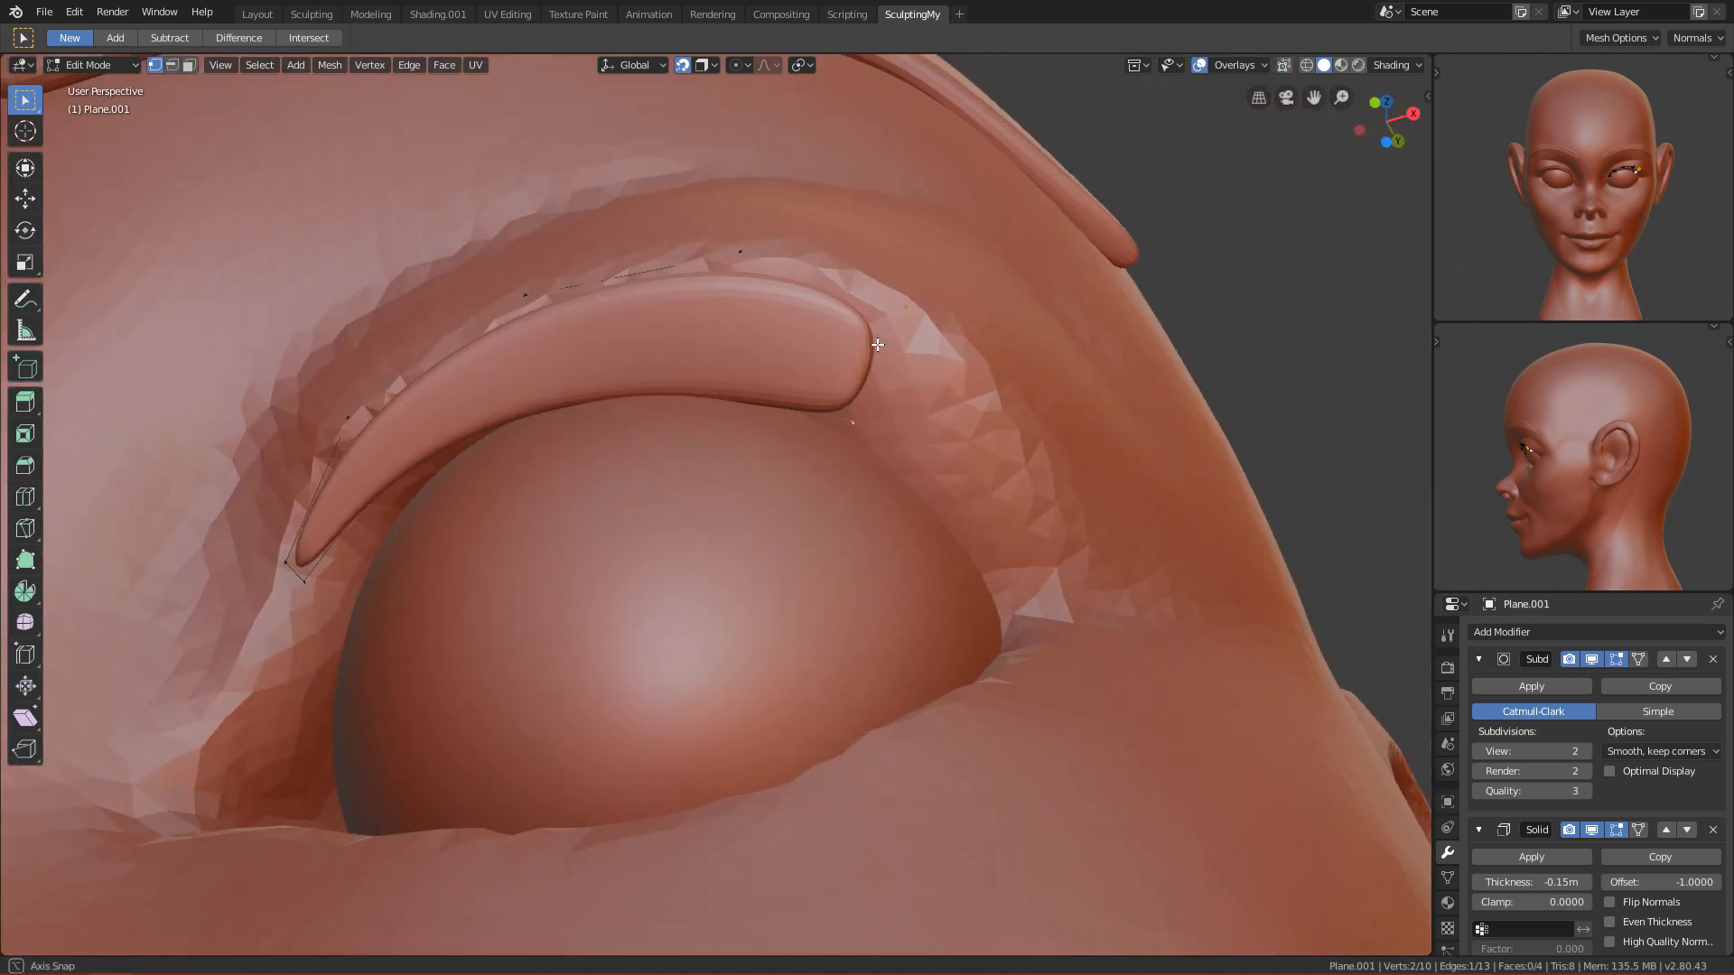
{"action": "key", "text": "e"}
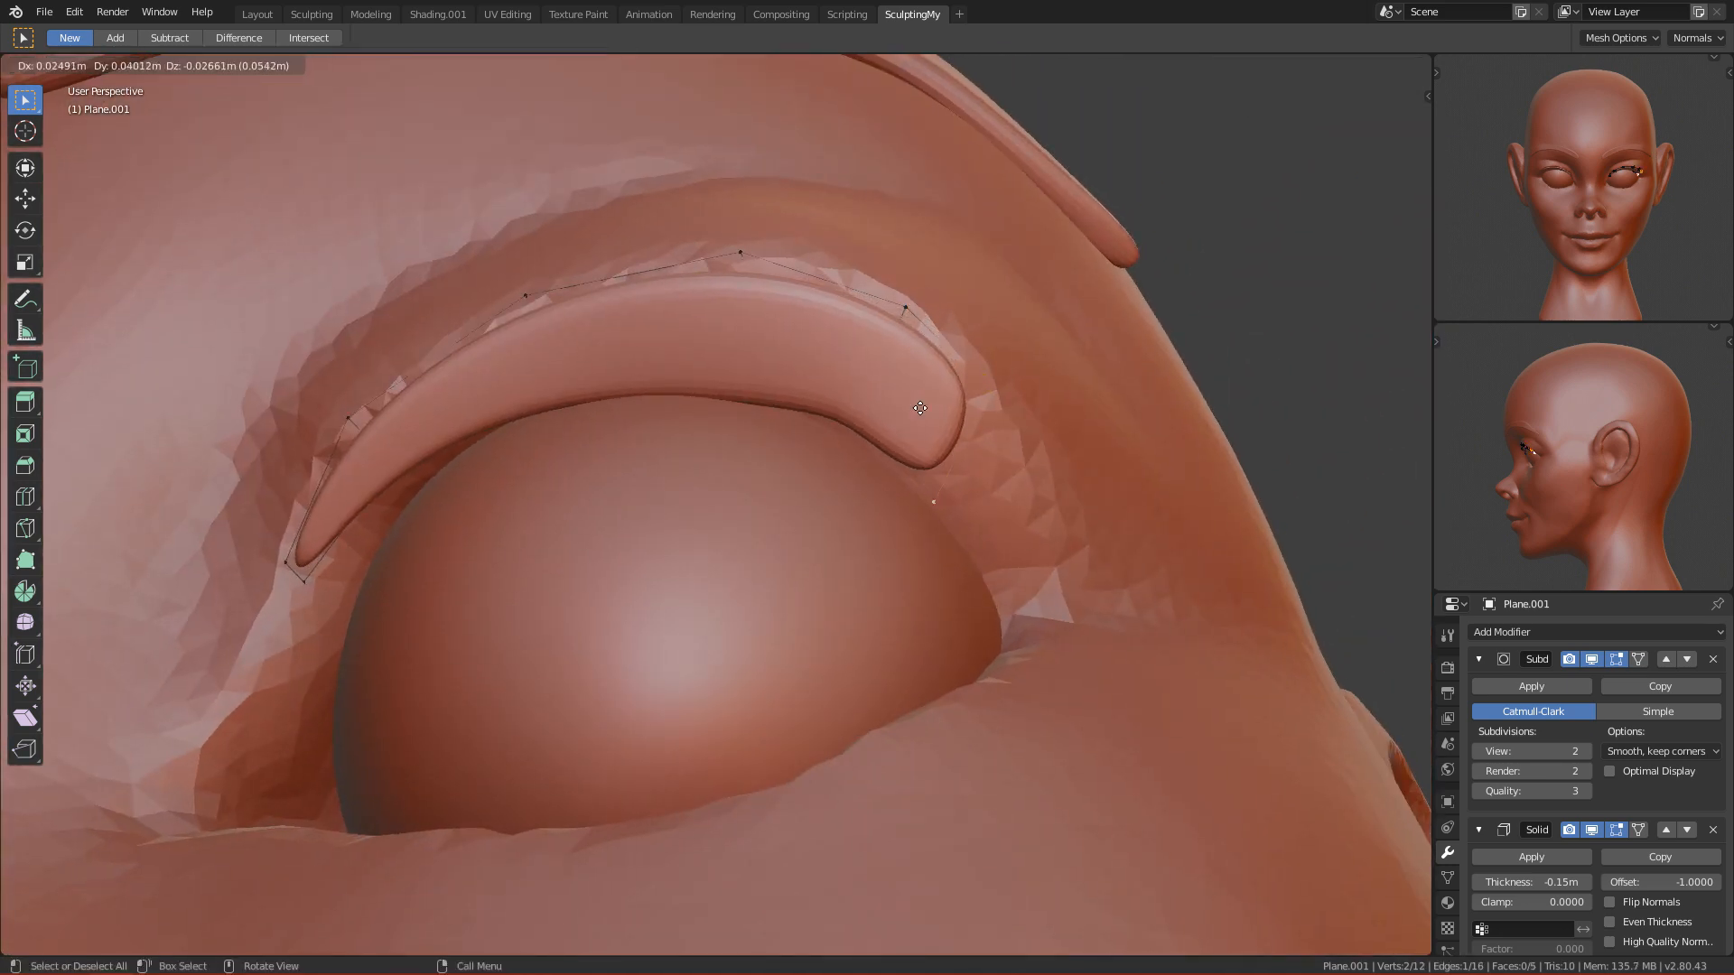
{"action": "left_click", "coordinate": [917, 404]}
{"action": "key", "text": "r"}
{"action": "left_click", "coordinate": [1075, 392]}
{"action": "key", "text": "g"}
{"action": "left_click", "coordinate": [1063, 375]}
Step: Turn off snapping and pull the strip's outer tip forward, away from the face
{"action": "left_click", "coordinate": [996, 383]}
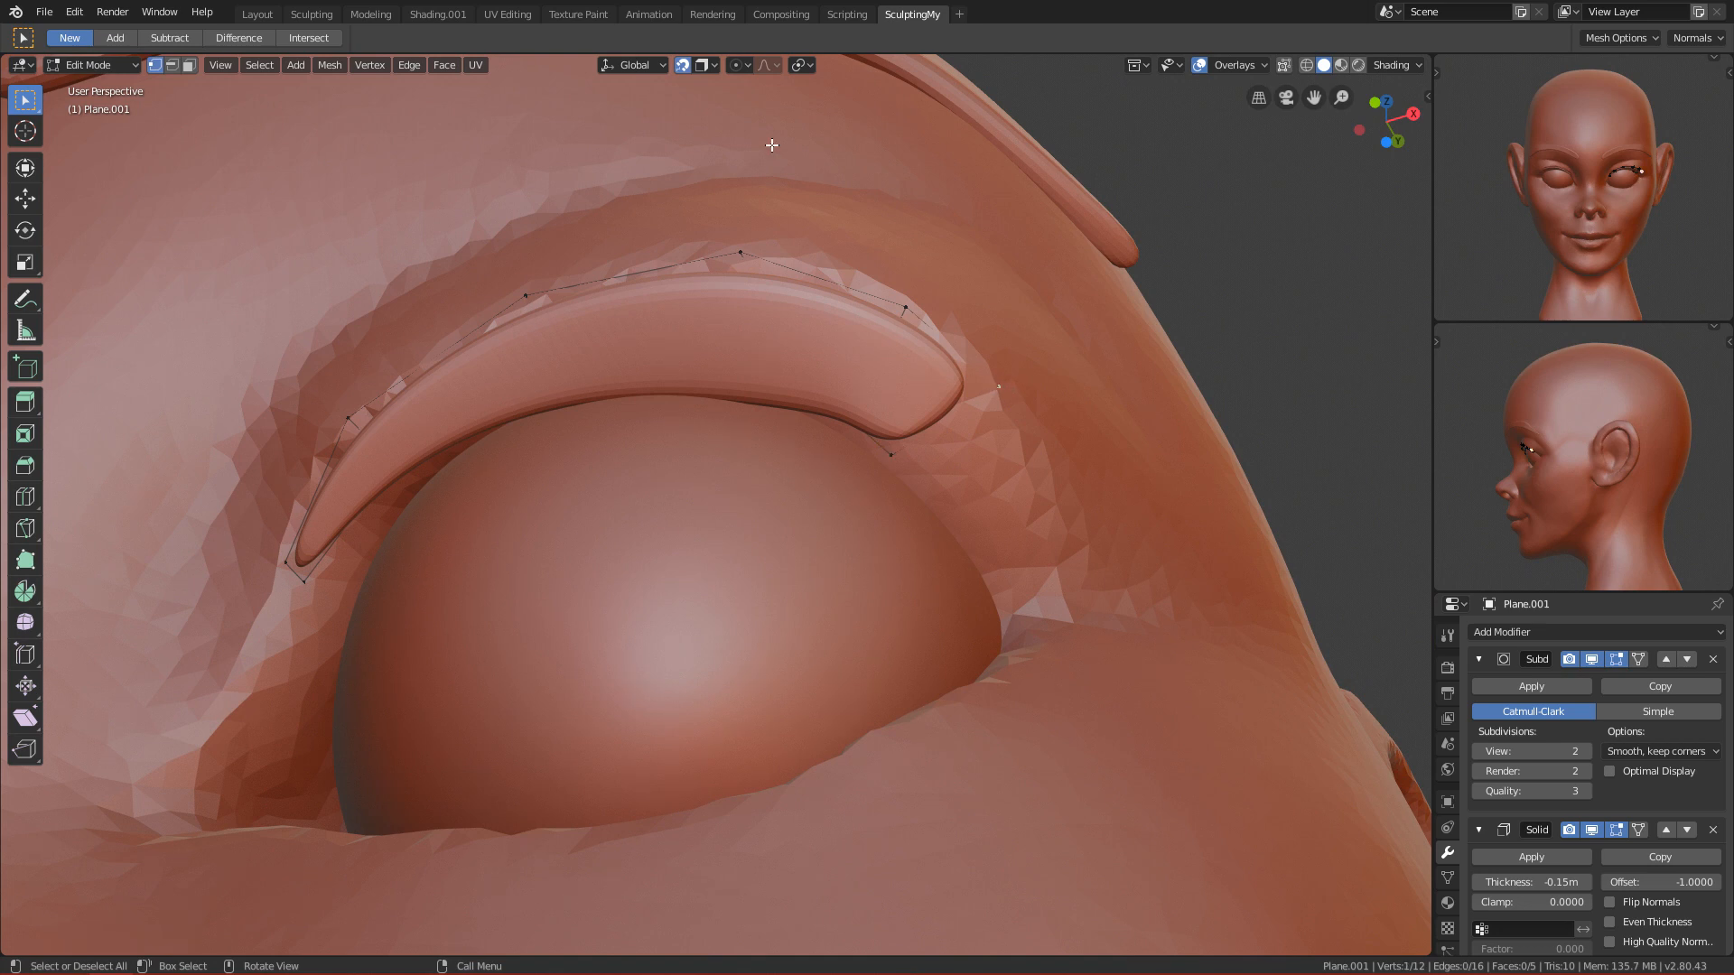
{"action": "left_click", "coordinate": [680, 69]}
{"action": "left_click", "coordinate": [935, 322], "text": "alt"}
{"action": "middle_click_drag", "start_coordinate": [935, 322], "coordinate": [915, 325]}
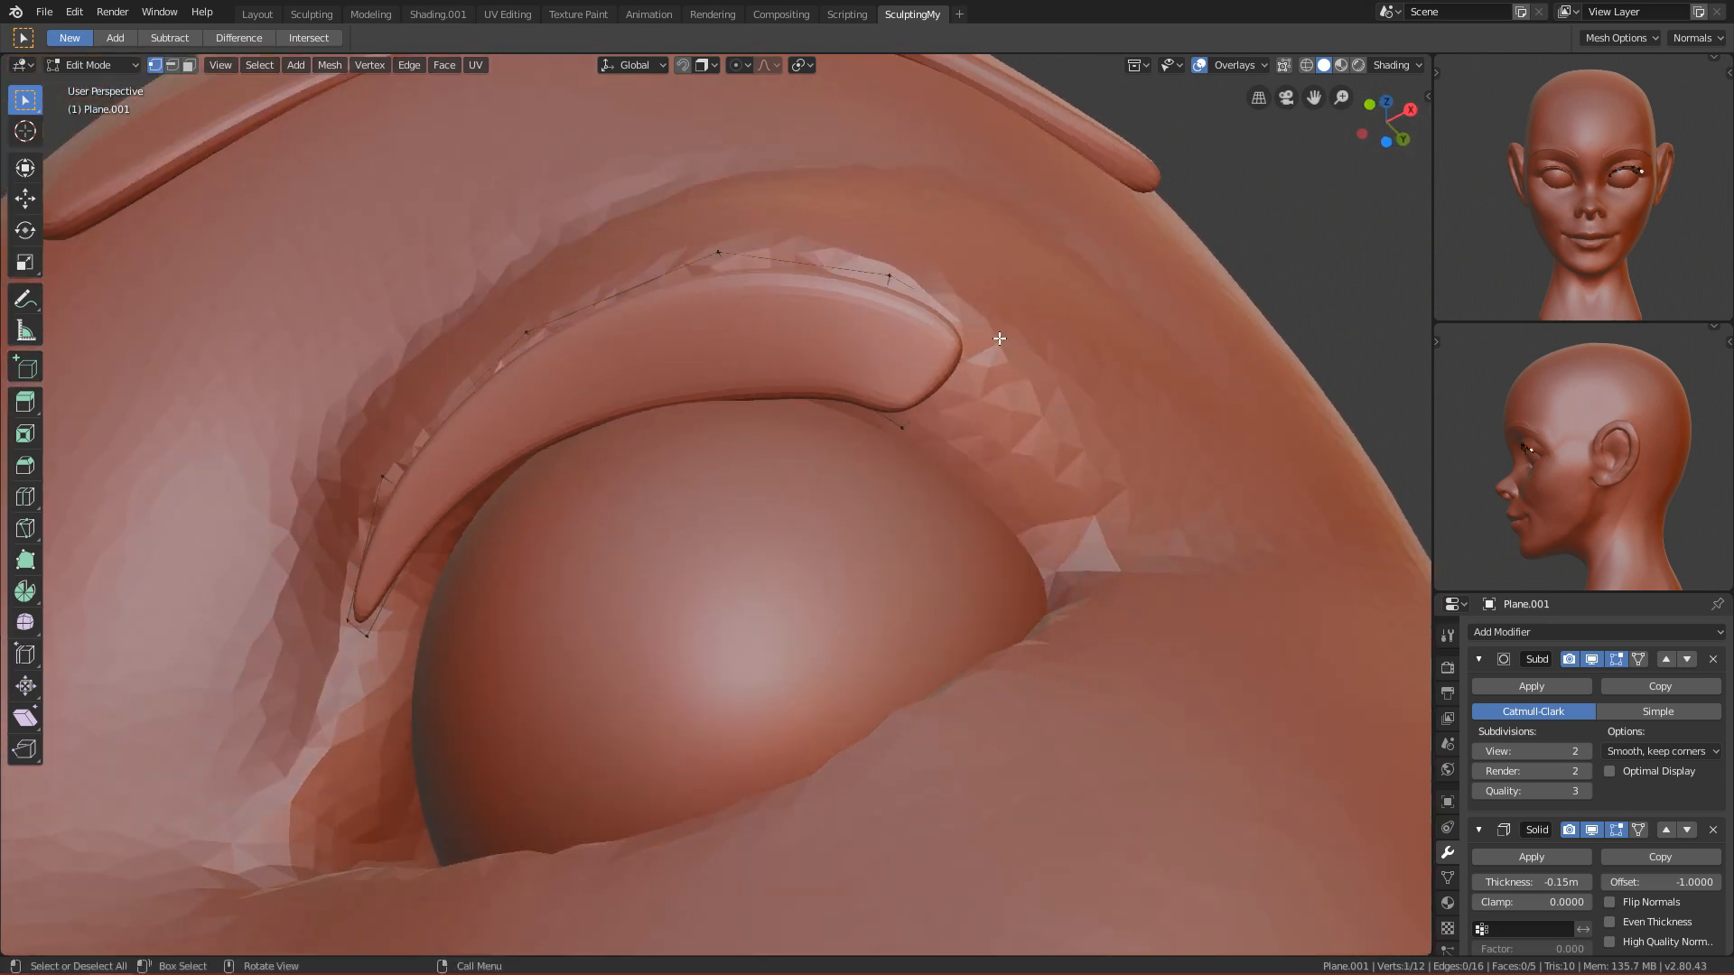
{"action": "middle_click_drag", "start_coordinate": [939, 323], "coordinate": [686, 388]}
{"action": "key", "text": "g"}
{"action": "left_click", "coordinate": [592, 343]}
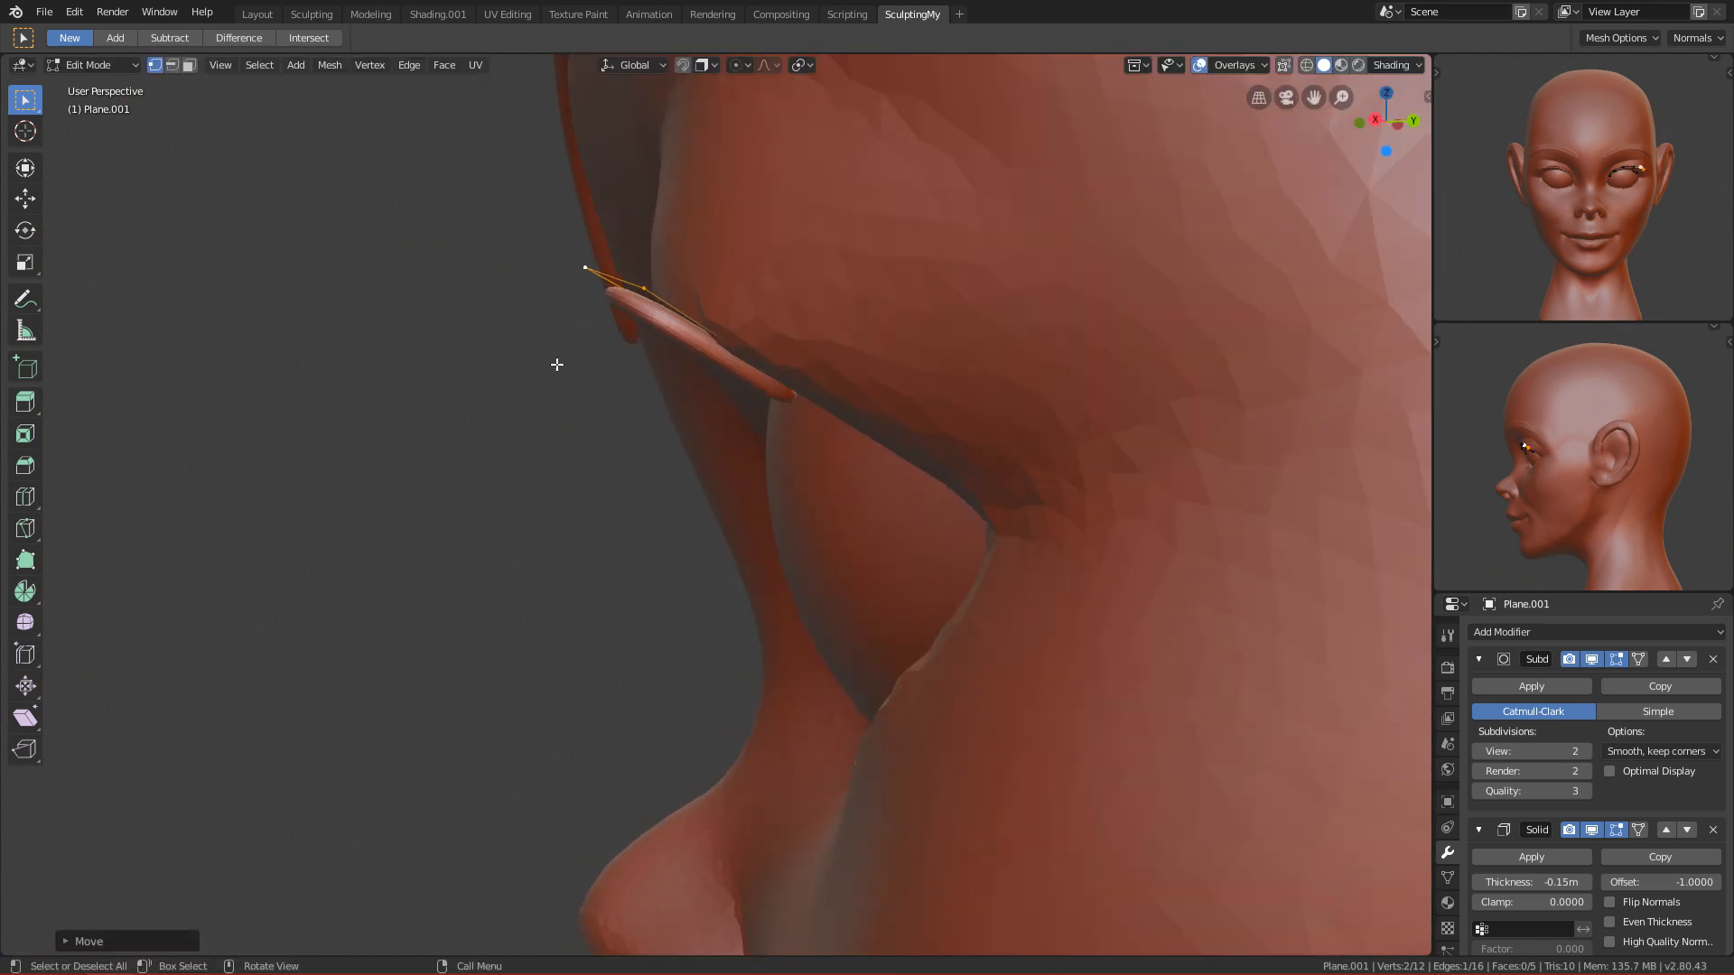
Step: Pull the upper vertex just before the strip's outer tip forward and check the shape from the front
{"action": "key", "text": "KP_1"}
{"action": "left_click", "coordinate": [917, 319]}
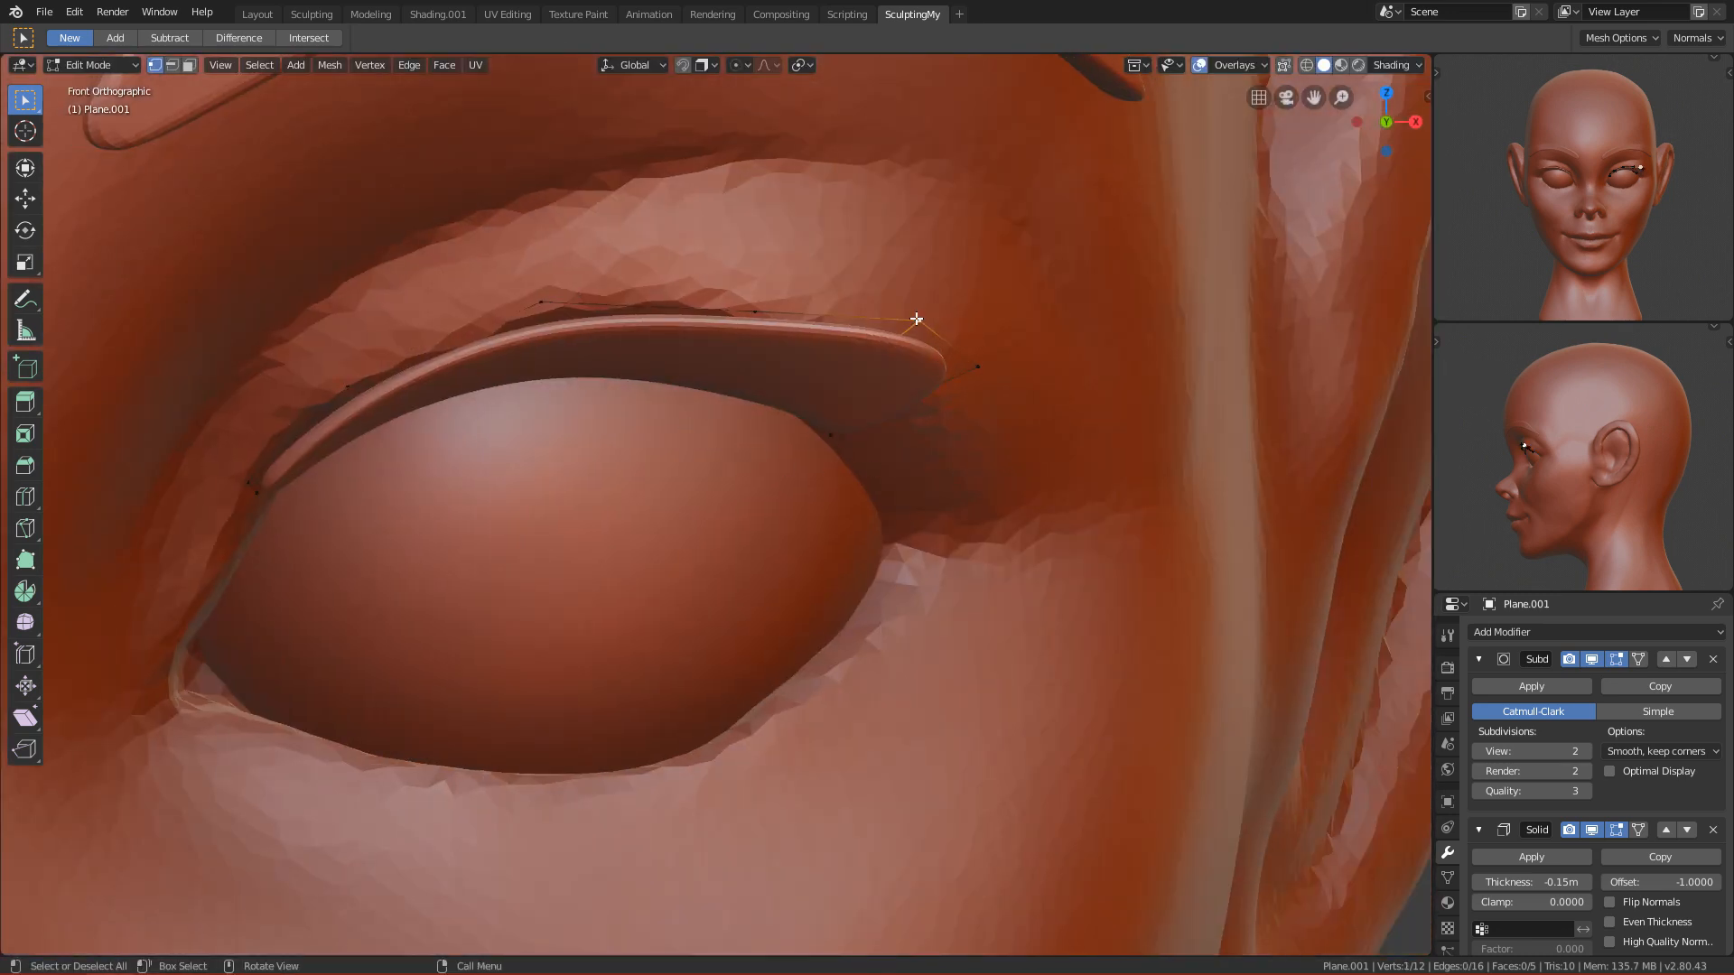
{"action": "middle_click_drag", "start_coordinate": [750, 313], "coordinate": [667, 225]}
{"action": "key", "text": "g"}
{"action": "left_click", "coordinate": [578, 317]}
{"action": "key", "text": "KP_1"}
{"action": "scroll", "coordinate": [753, 423], "scroll_direction": "down", "scroll_amount": 5}
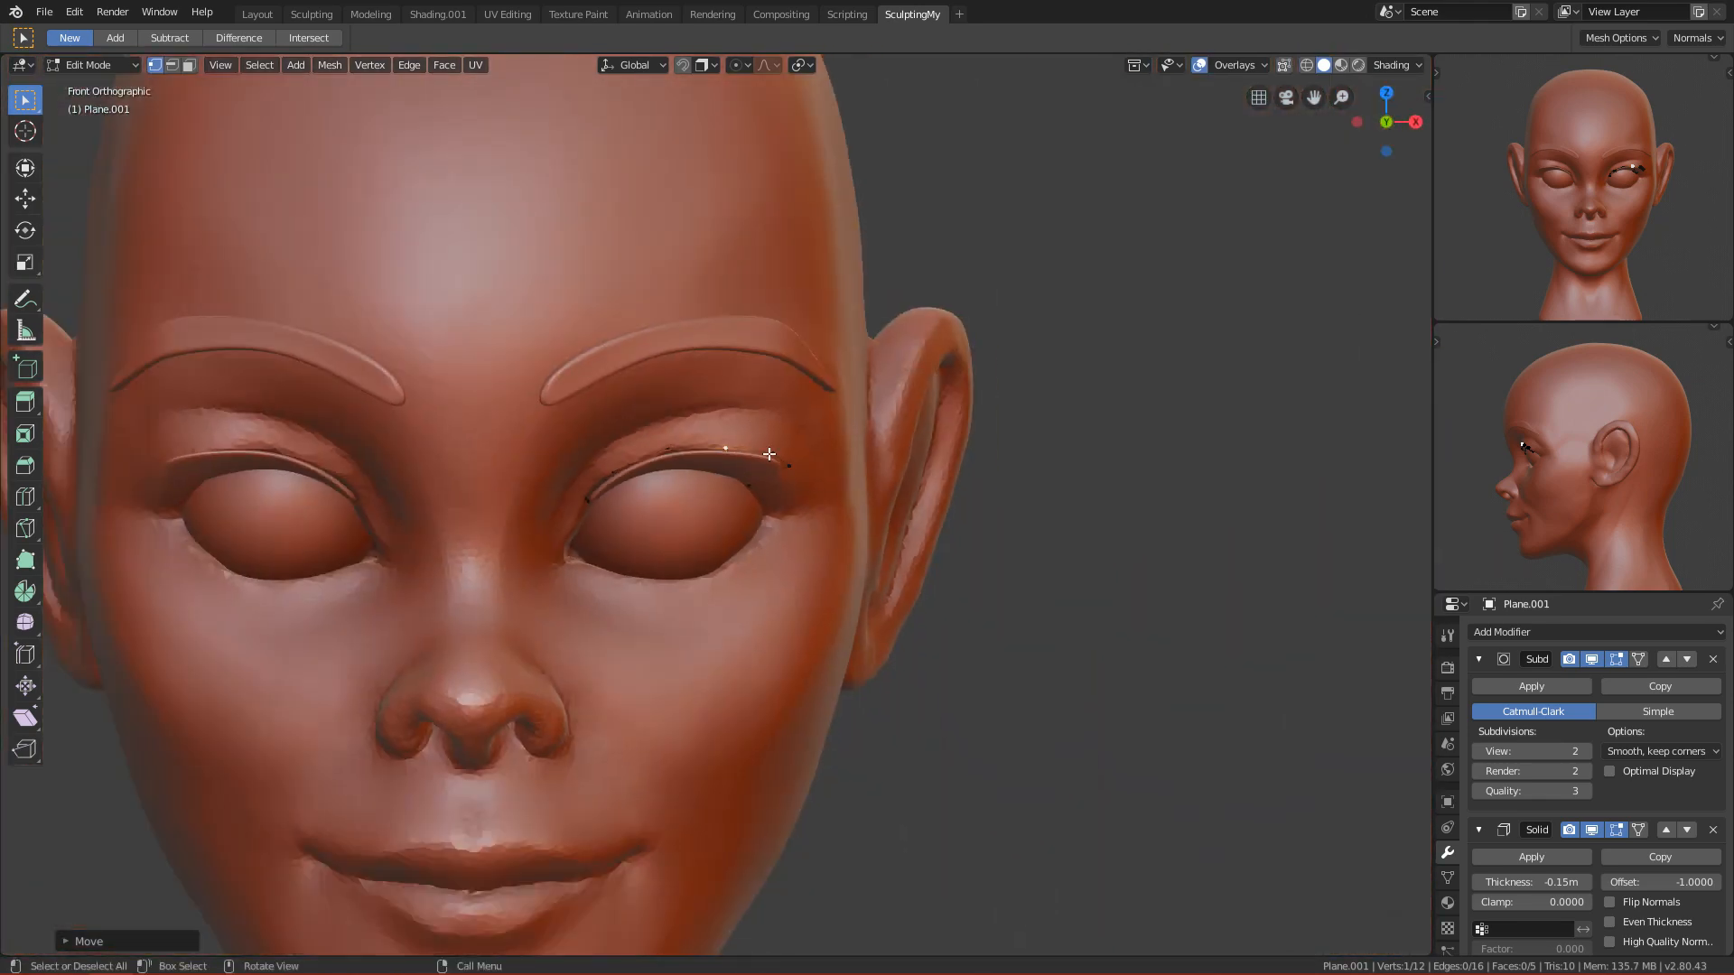
Step: Extrude a sixth segment from the lash strip's outer end edge, extending past the outer eye corner
{"action": "scroll", "coordinate": [769, 453], "scroll_direction": "up", "scroll_amount": 6}
{"action": "left_click_drag", "start_coordinate": [732, 306], "coordinate": [966, 533]}
{"action": "scroll", "coordinate": [962, 533], "scroll_direction": "down", "scroll_amount": 5}
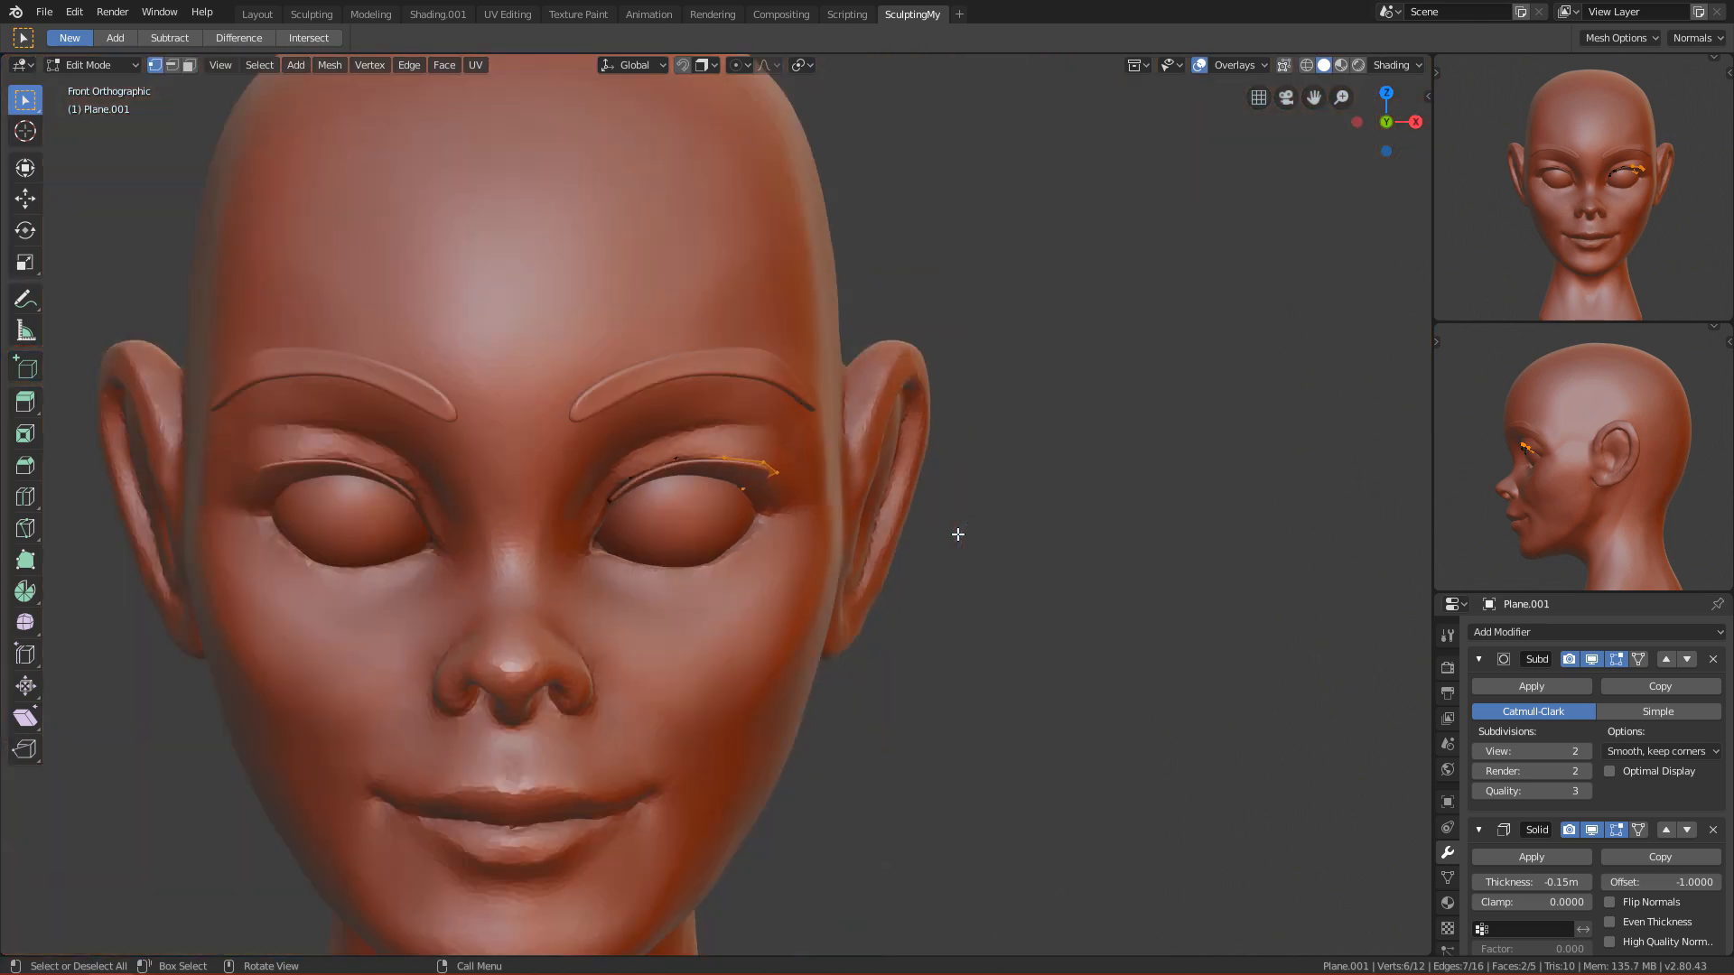
{"action": "scroll", "coordinate": [945, 530], "scroll_direction": "up", "scroll_amount": 4}
{"action": "middle_click_drag", "start_coordinate": [936, 511], "coordinate": [969, 294]}
{"action": "scroll", "coordinate": [814, 431], "scroll_direction": "up", "scroll_amount": 2}
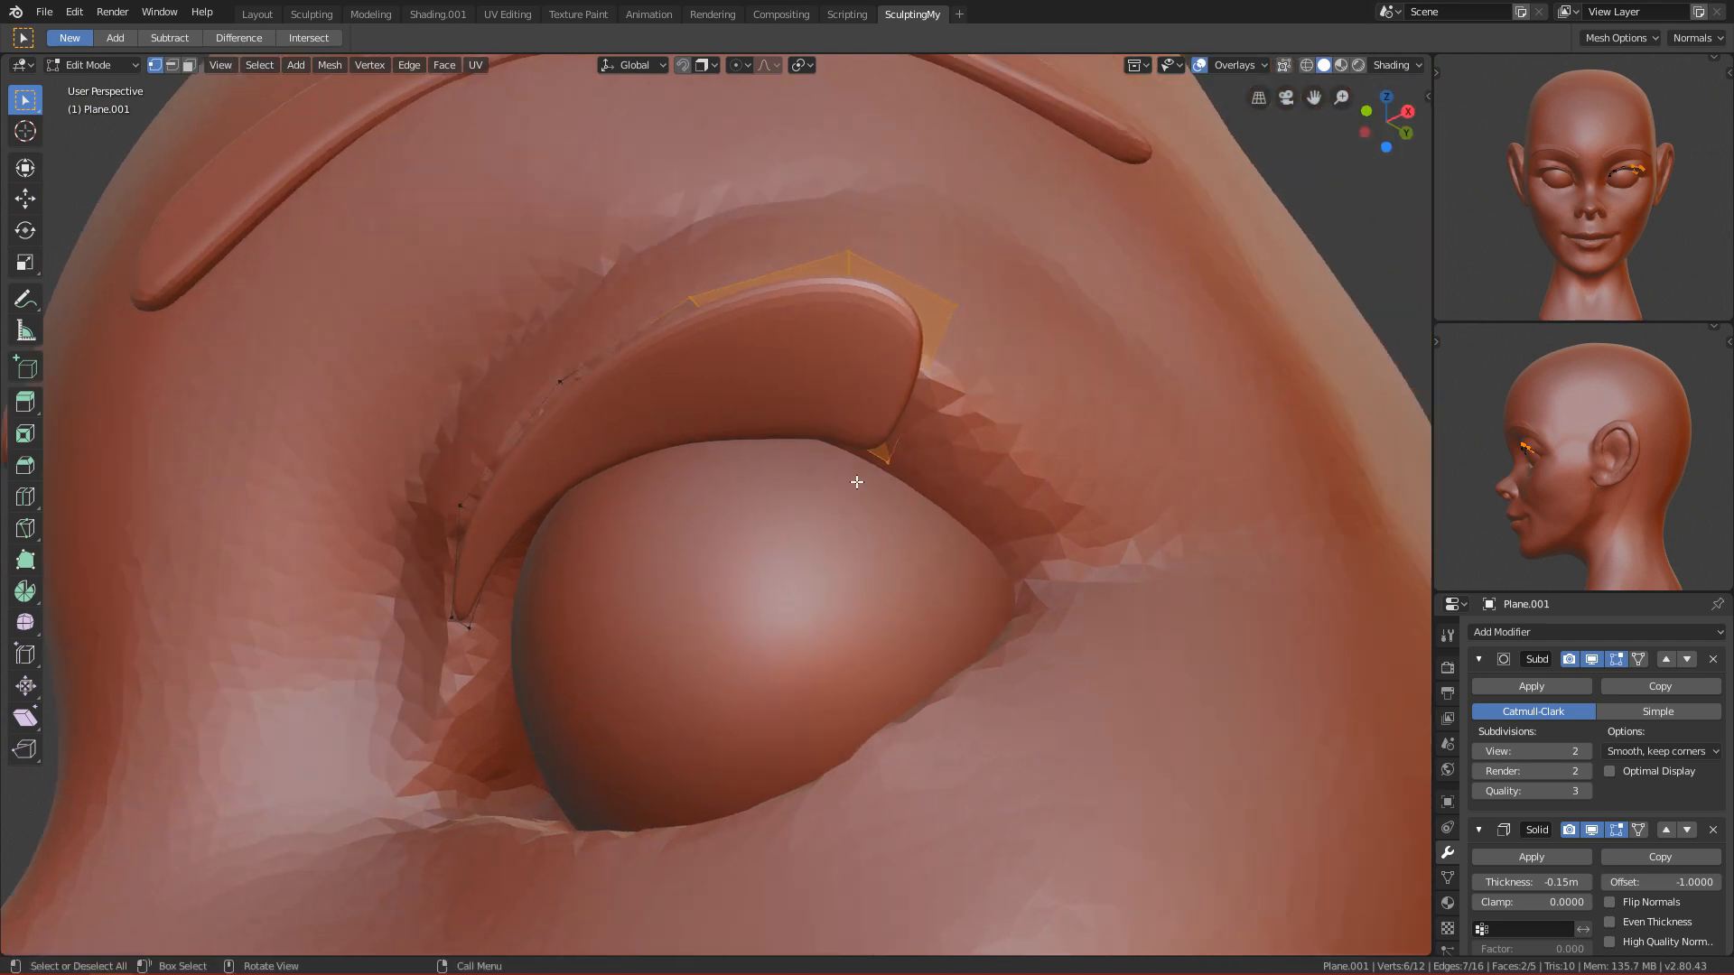
{"action": "left_click", "coordinate": [886, 458]}
{"action": "left_click", "coordinate": [956, 302], "text": "shift"}
{"action": "middle_click_drag", "start_coordinate": [973, 383], "coordinate": [1017, 412]}
{"action": "key", "text": "e"}
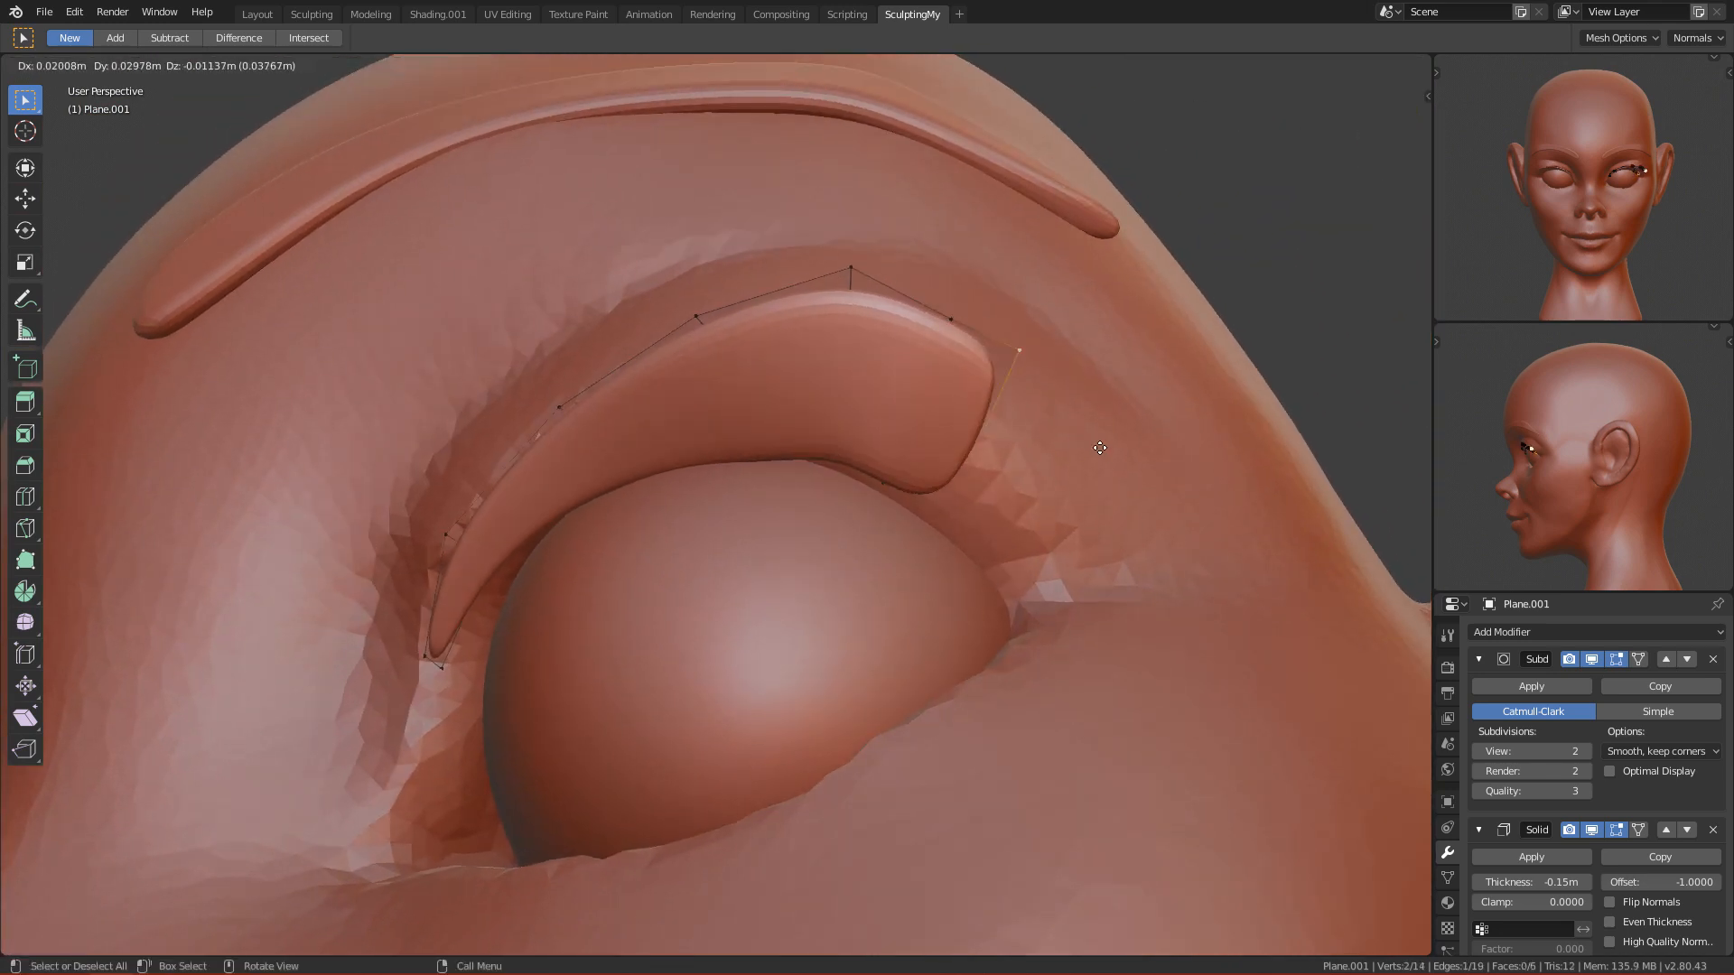
{"action": "left_click", "coordinate": [1118, 472]}
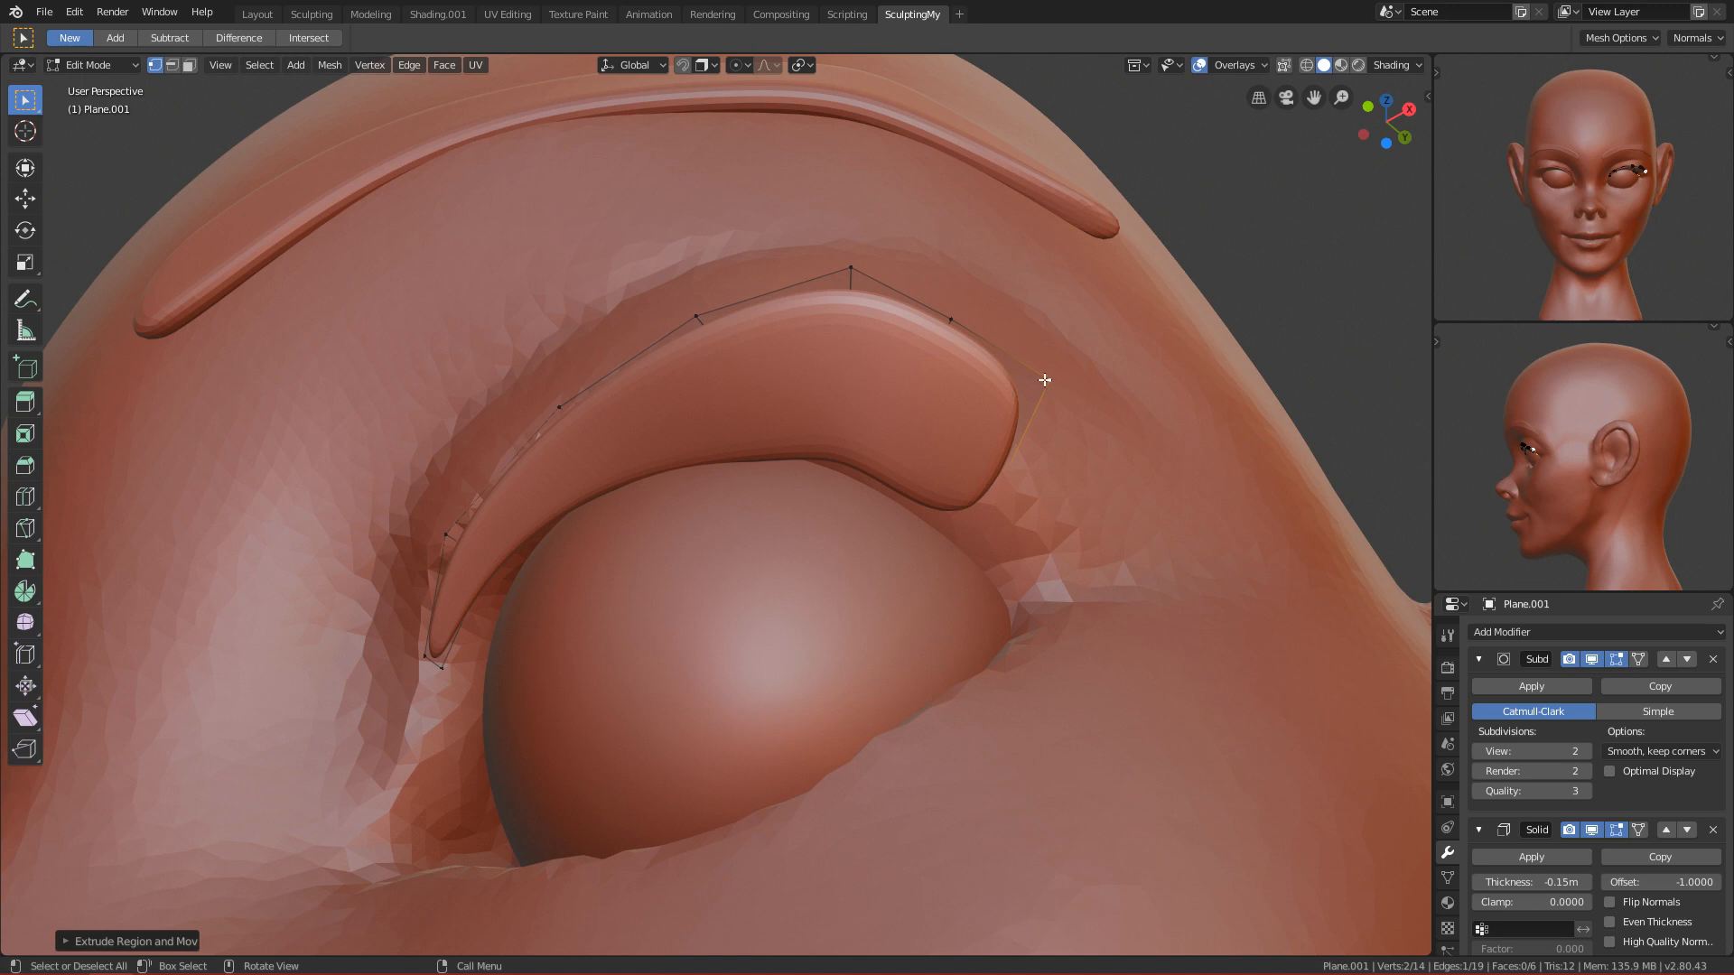
Step: Rotate, scale and reposition the sixth segment's end edge so the strip widens toward the temple
{"action": "key", "text": "r"}
{"action": "left_click", "coordinate": [1119, 386]}
{"action": "key", "text": "s"}
{"action": "left_click", "coordinate": [1162, 353]}
{"action": "key", "text": "g"}
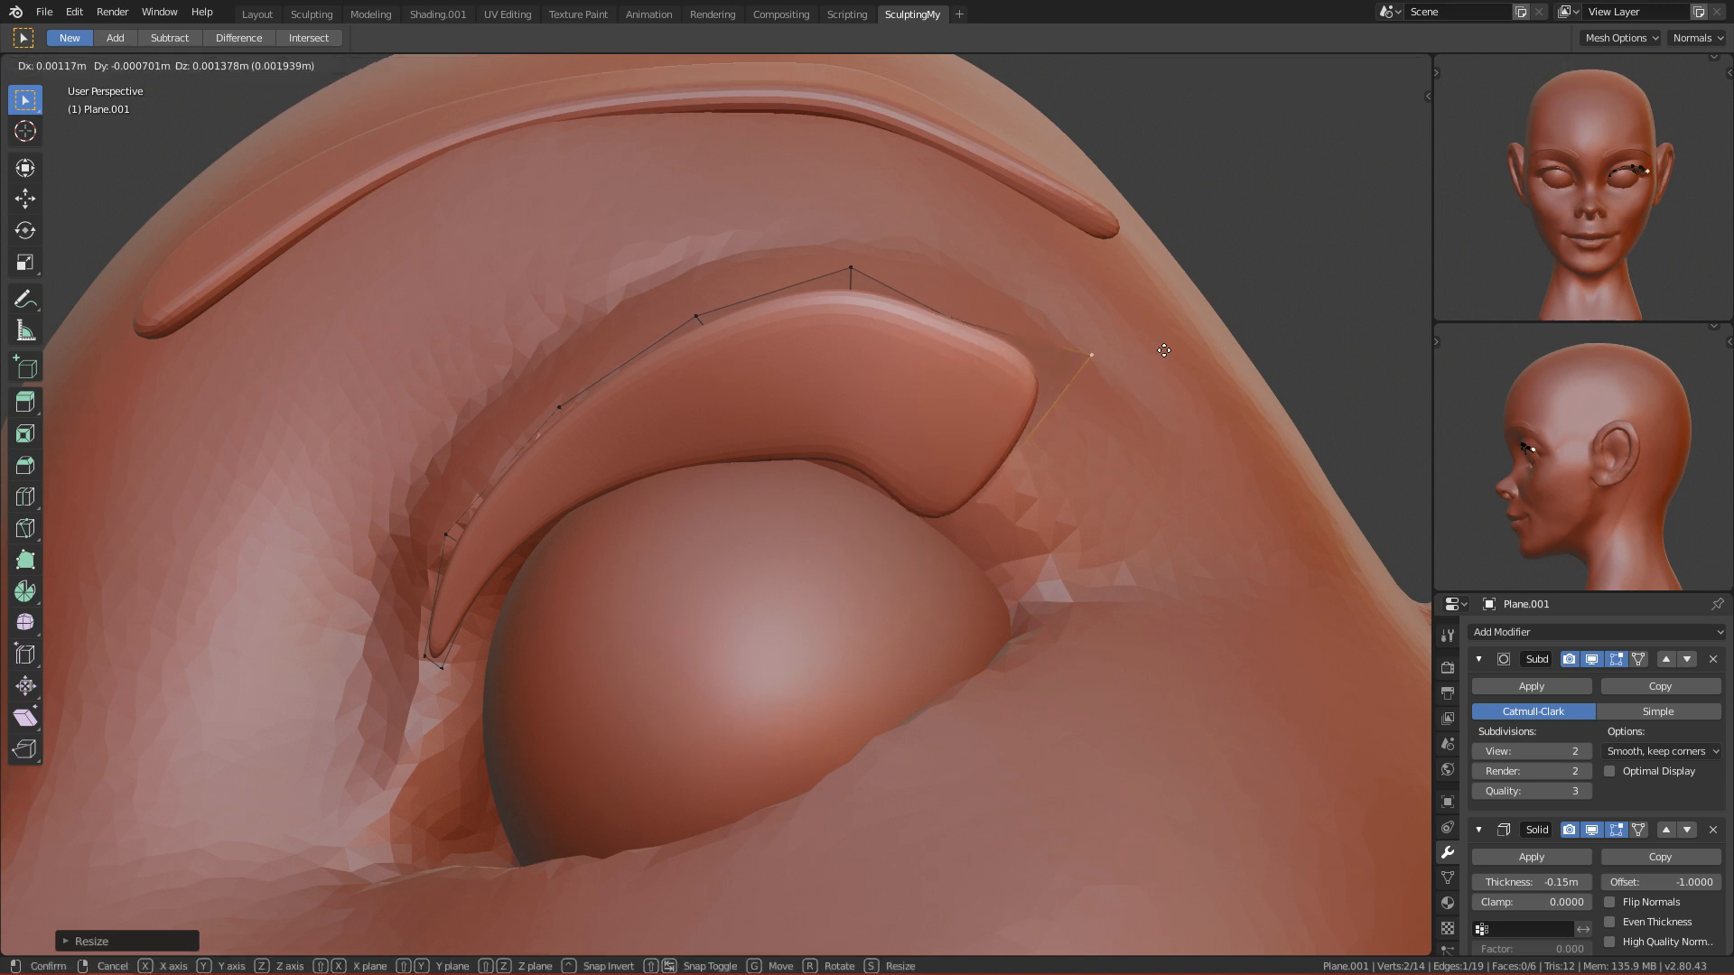
{"action": "left_click", "coordinate": [1165, 345]}
{"action": "middle_click_drag", "start_coordinate": [1164, 345], "coordinate": [969, 308]}
Step: Reposition the upper vertex just before the strip's outer tip, then turn off snapping
{"action": "left_click", "coordinate": [947, 364]}
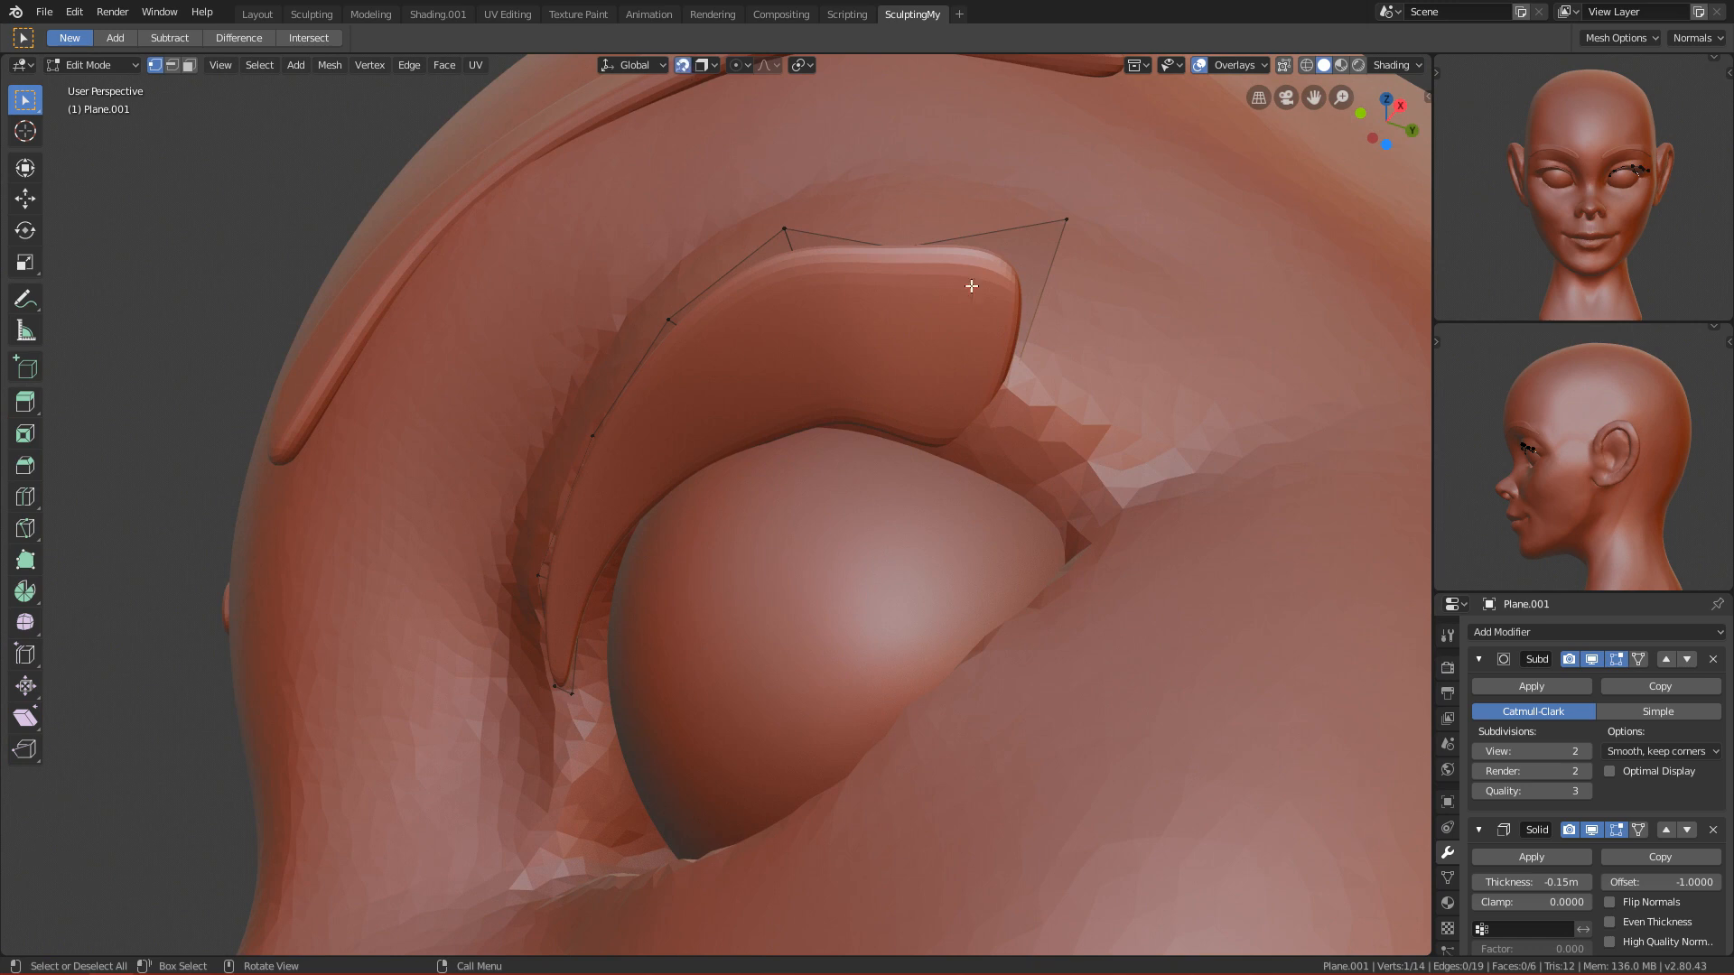
{"action": "key", "text": "g"}
{"action": "left_click", "coordinate": [1020, 431]}
{"action": "middle_click_drag", "start_coordinate": [972, 436], "coordinate": [706, 82]}
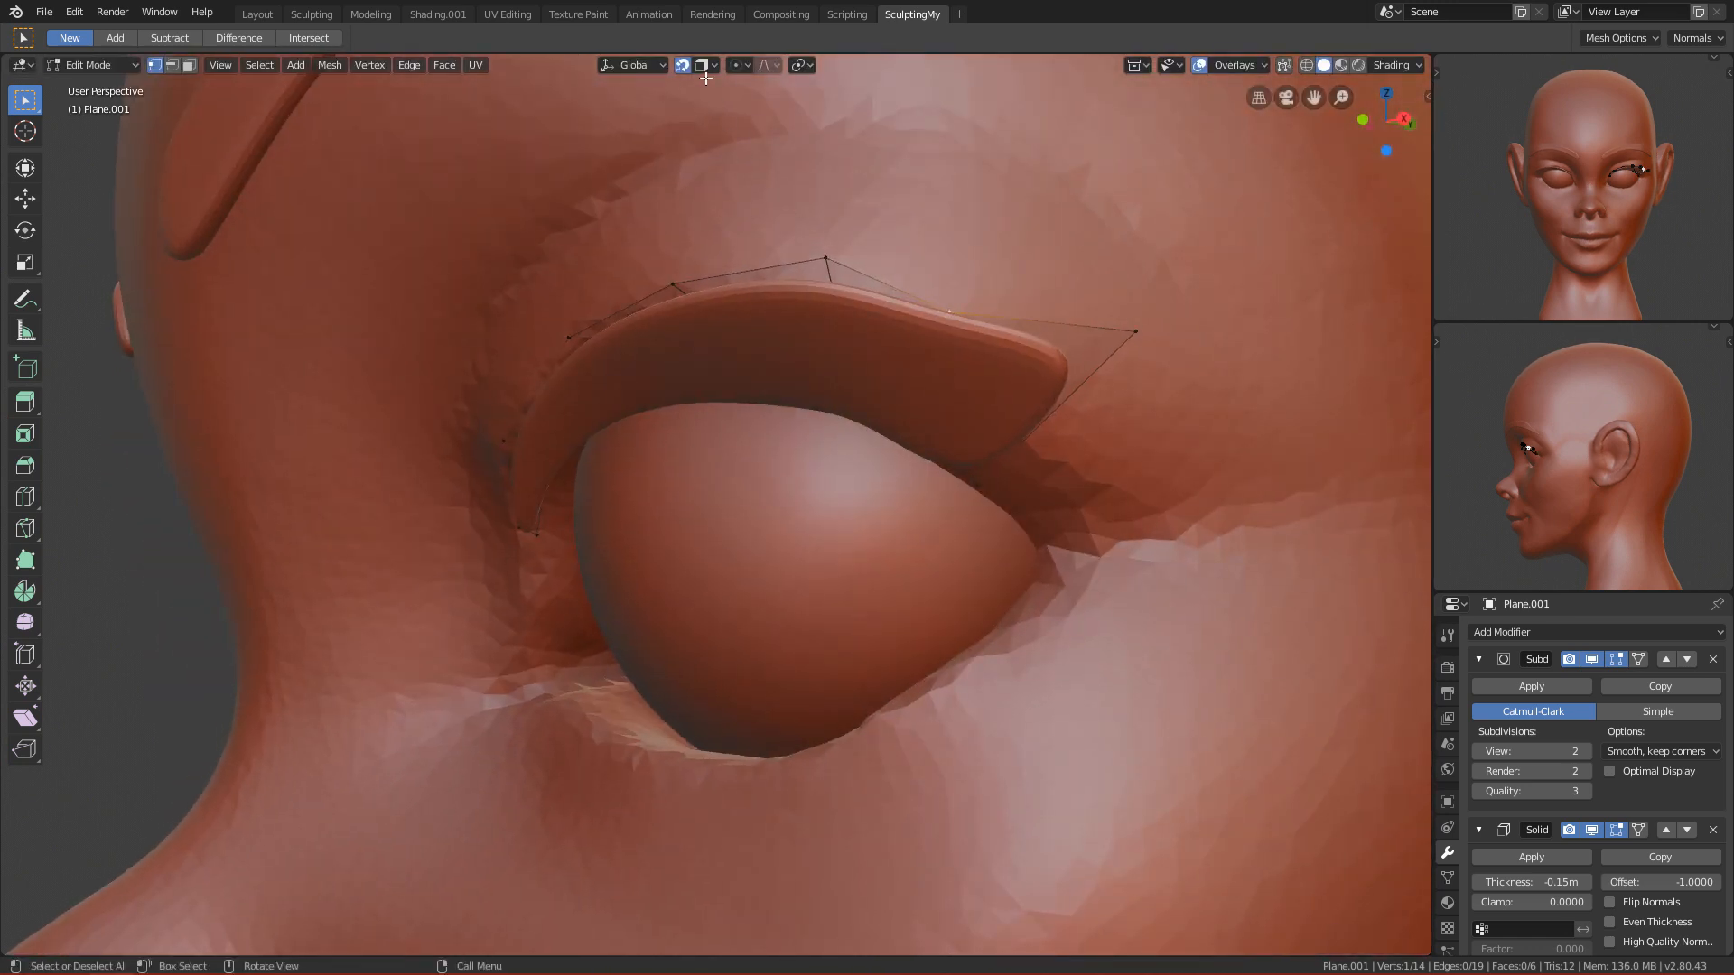
{"action": "left_click", "coordinate": [684, 65]}
Step: Pull the upper vertex off the eyelid surface and adjust its position along the strip's profile from the side
{"action": "middle_click_drag", "start_coordinate": [1076, 365], "coordinate": [1066, 287]}
{"action": "middle_click_drag", "start_coordinate": [945, 330], "coordinate": [778, 449]}
{"action": "key", "text": "g"}
{"action": "left_click", "coordinate": [706, 419]}
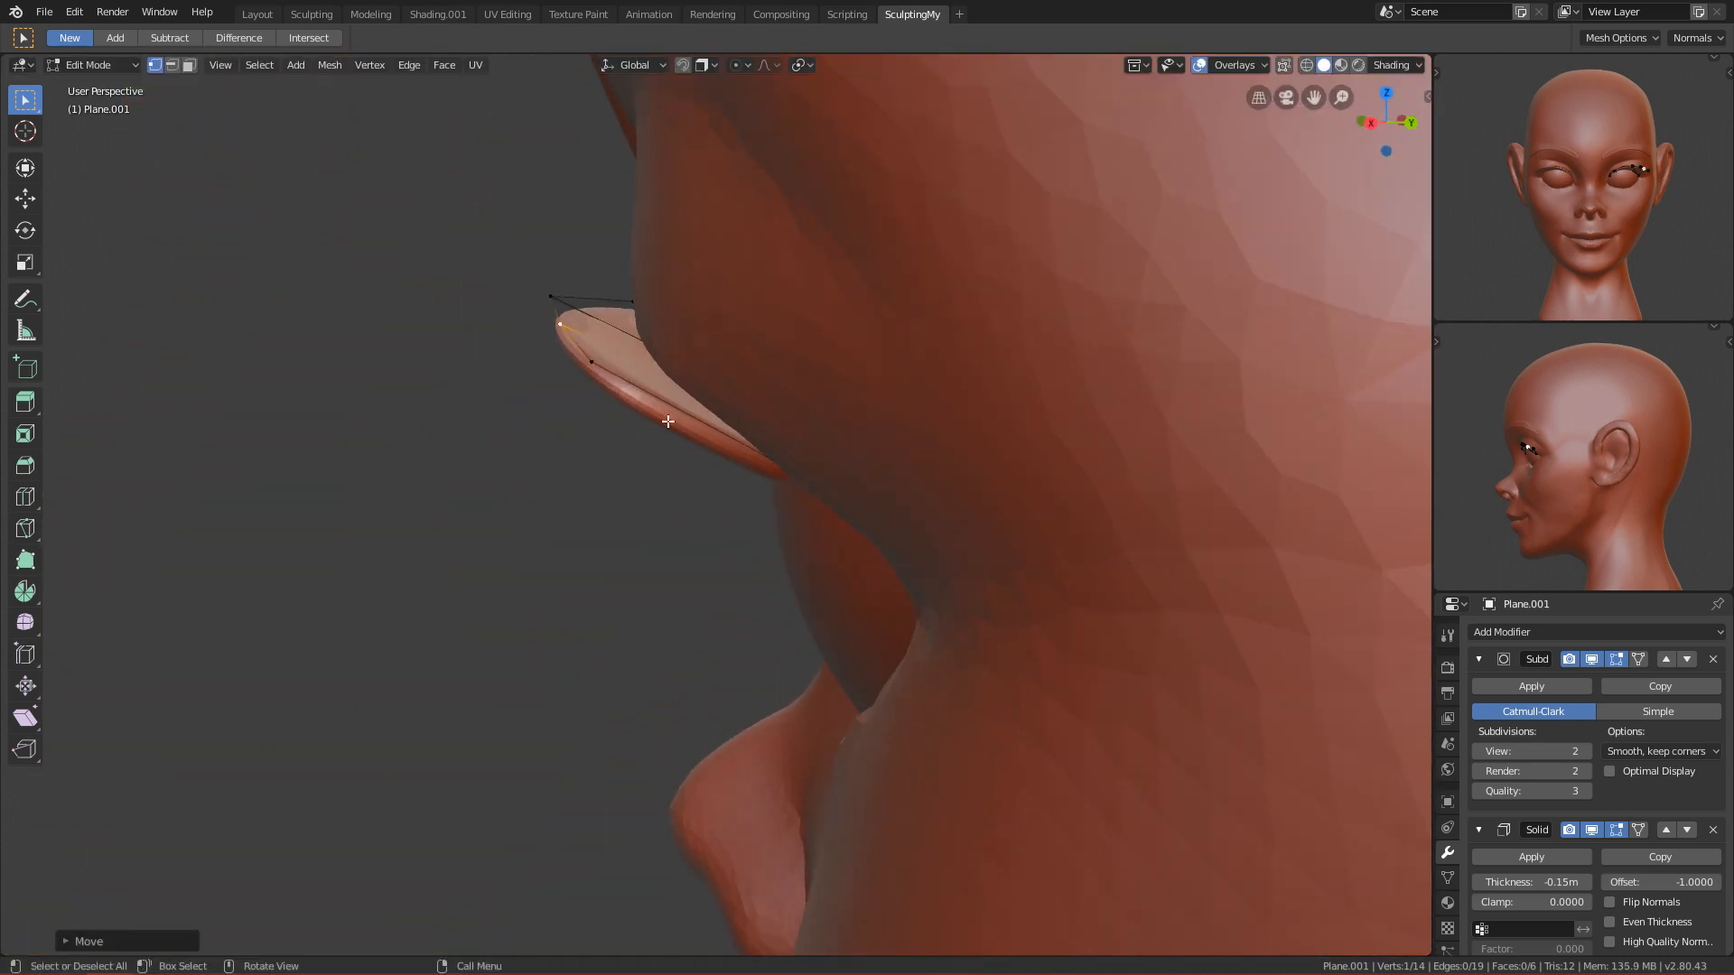
{"action": "middle_click_drag", "start_coordinate": [586, 364], "coordinate": [624, 356]}
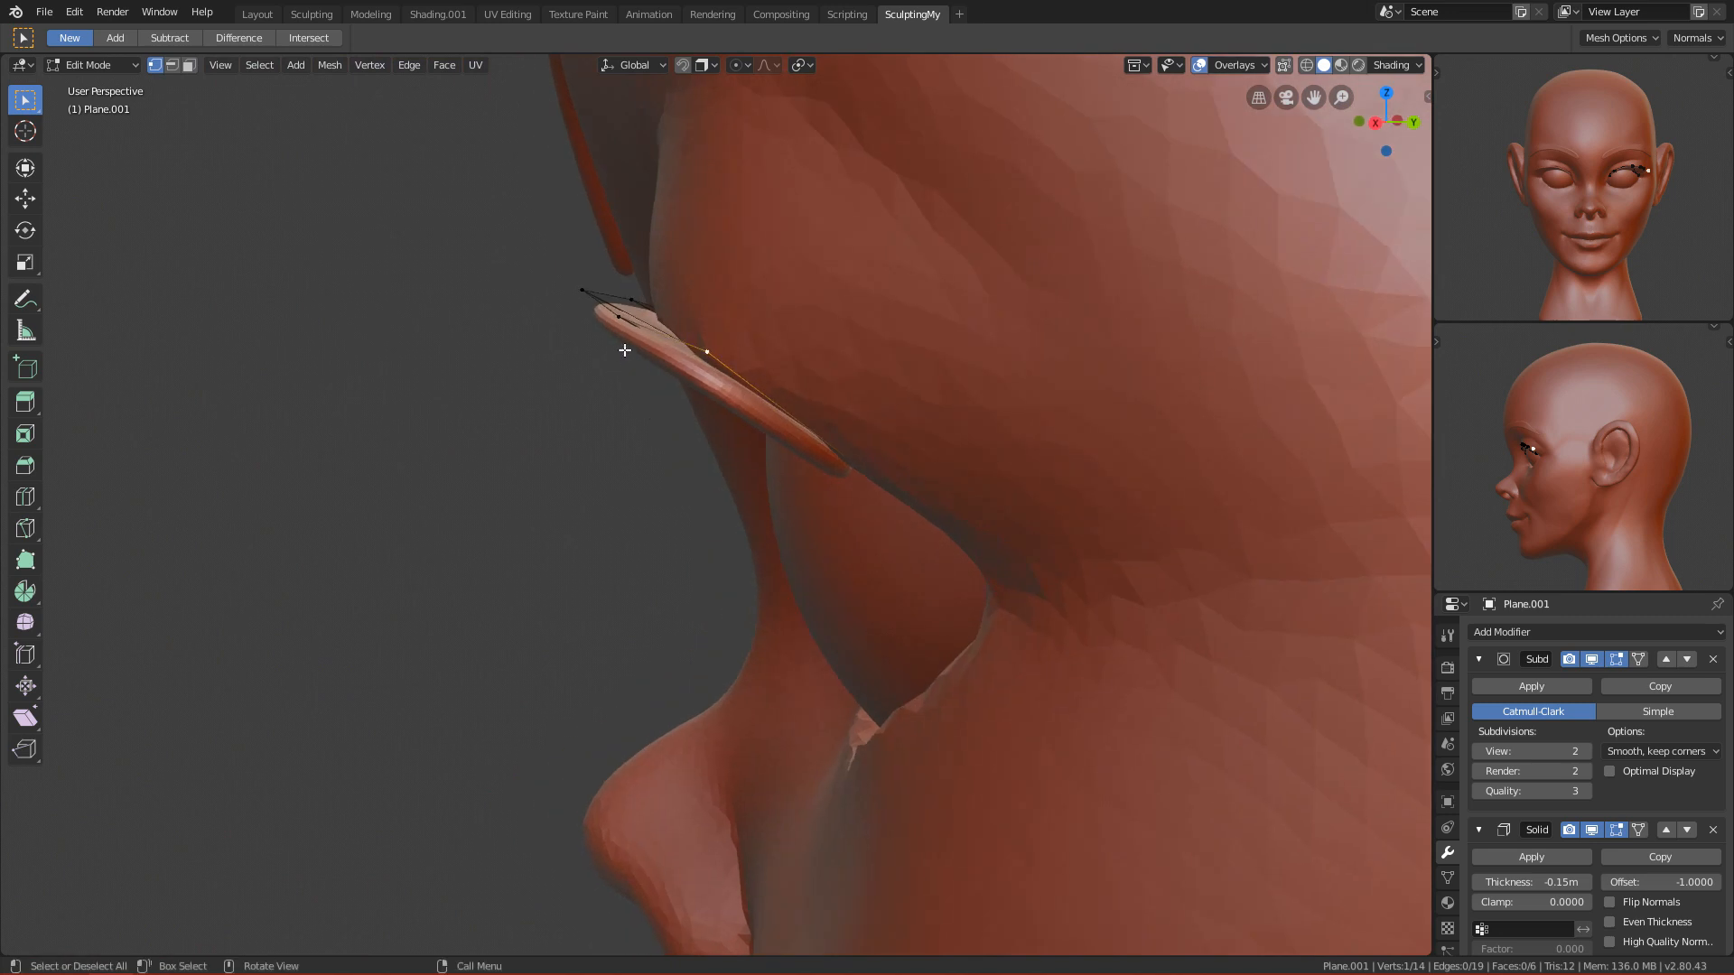
{"action": "key", "text": "g"}
{"action": "left_click", "coordinate": [701, 310]}
{"action": "key", "text": "KP_1"}
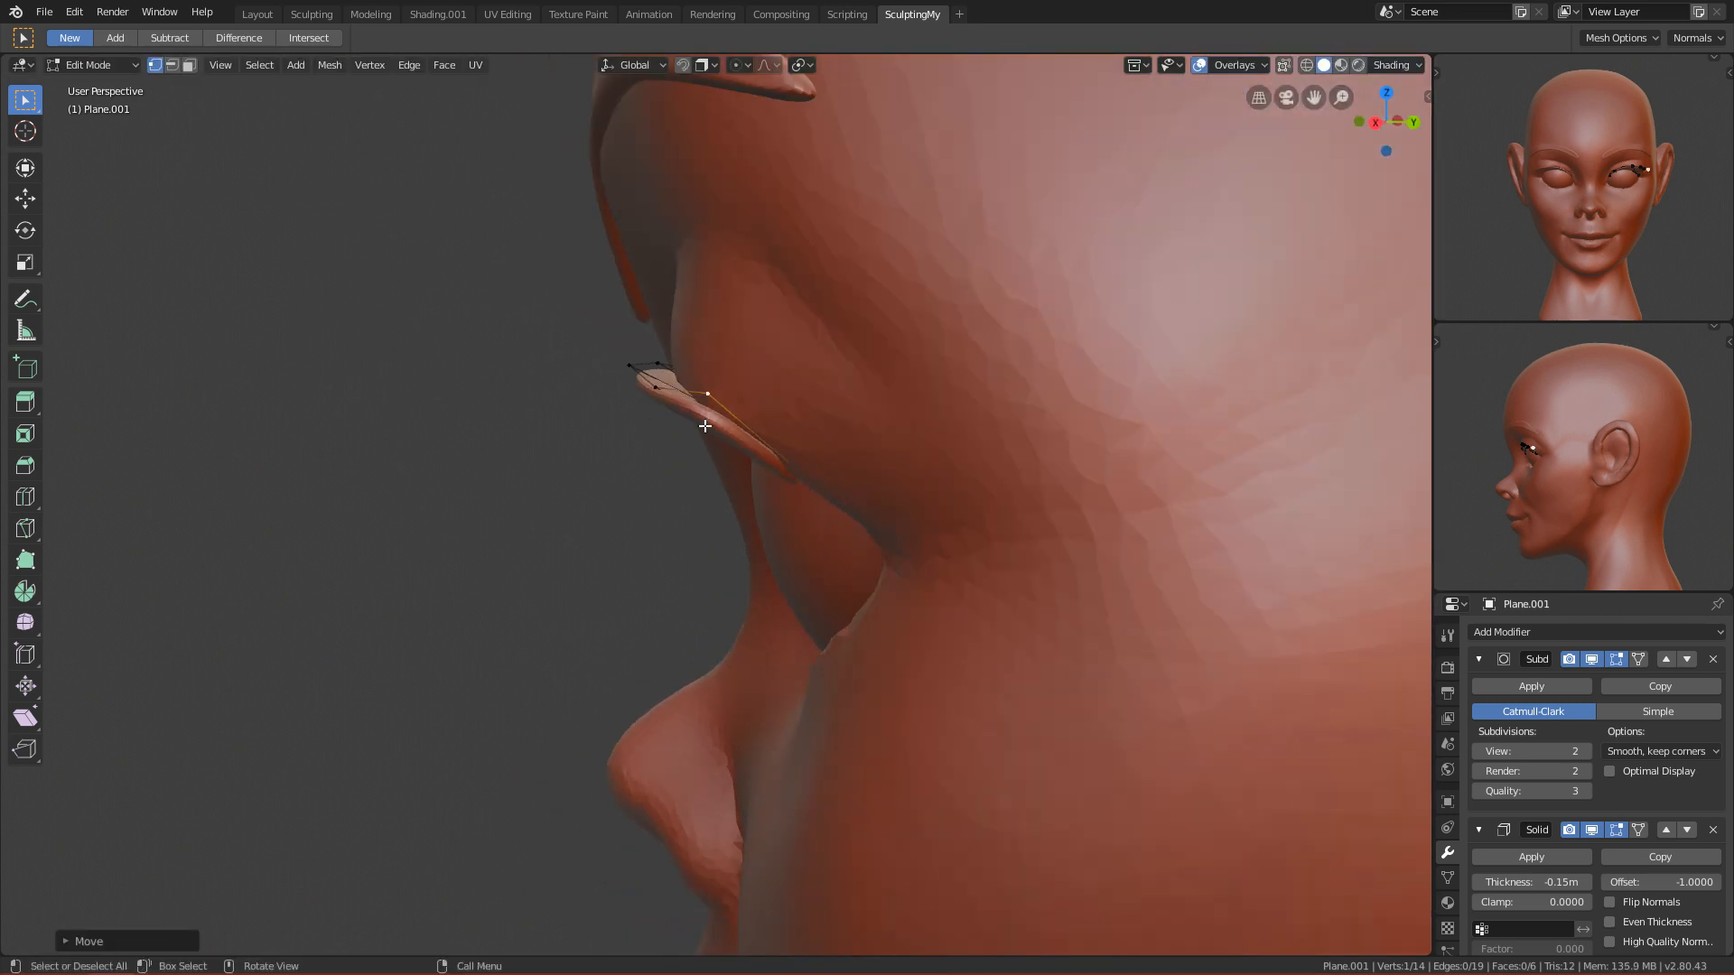
Step: In front view, move two upper-rim vertices of the strip to even out its curve over the eye
{"action": "left_click", "coordinate": [853, 379]}
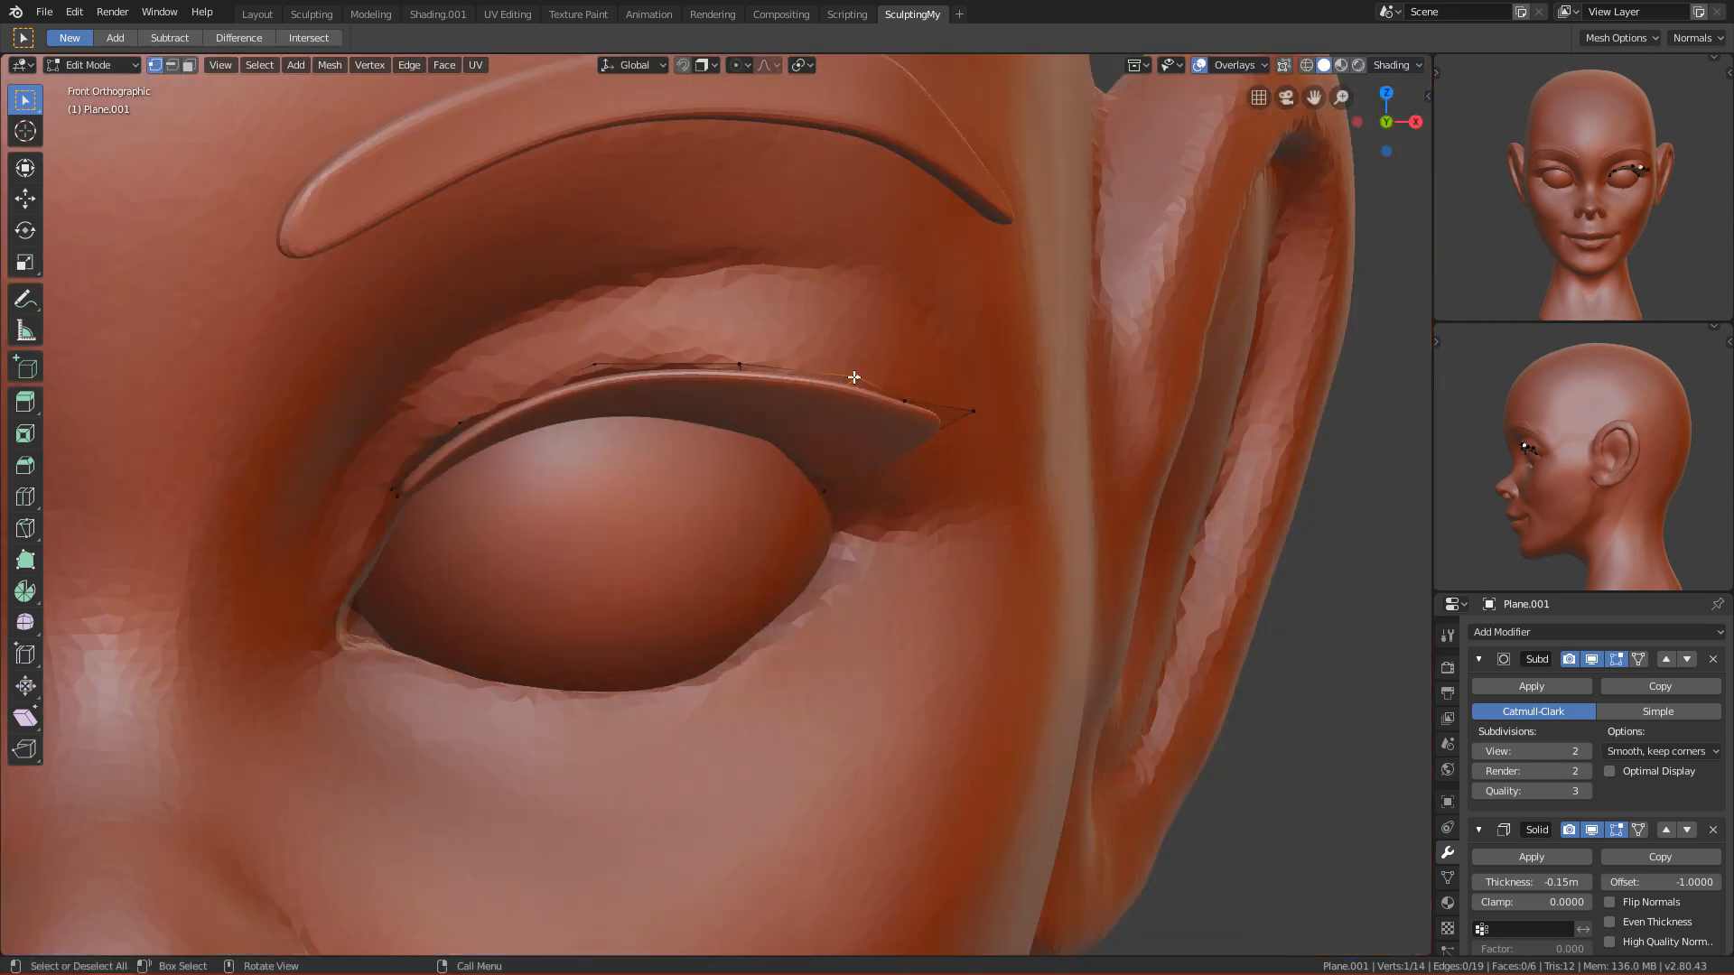
{"action": "key", "text": "g"}
{"action": "left_click", "coordinate": [841, 396]}
{"action": "left_click", "coordinate": [742, 364]}
{"action": "key", "text": "g"}
{"action": "left_click", "coordinate": [723, 370]}
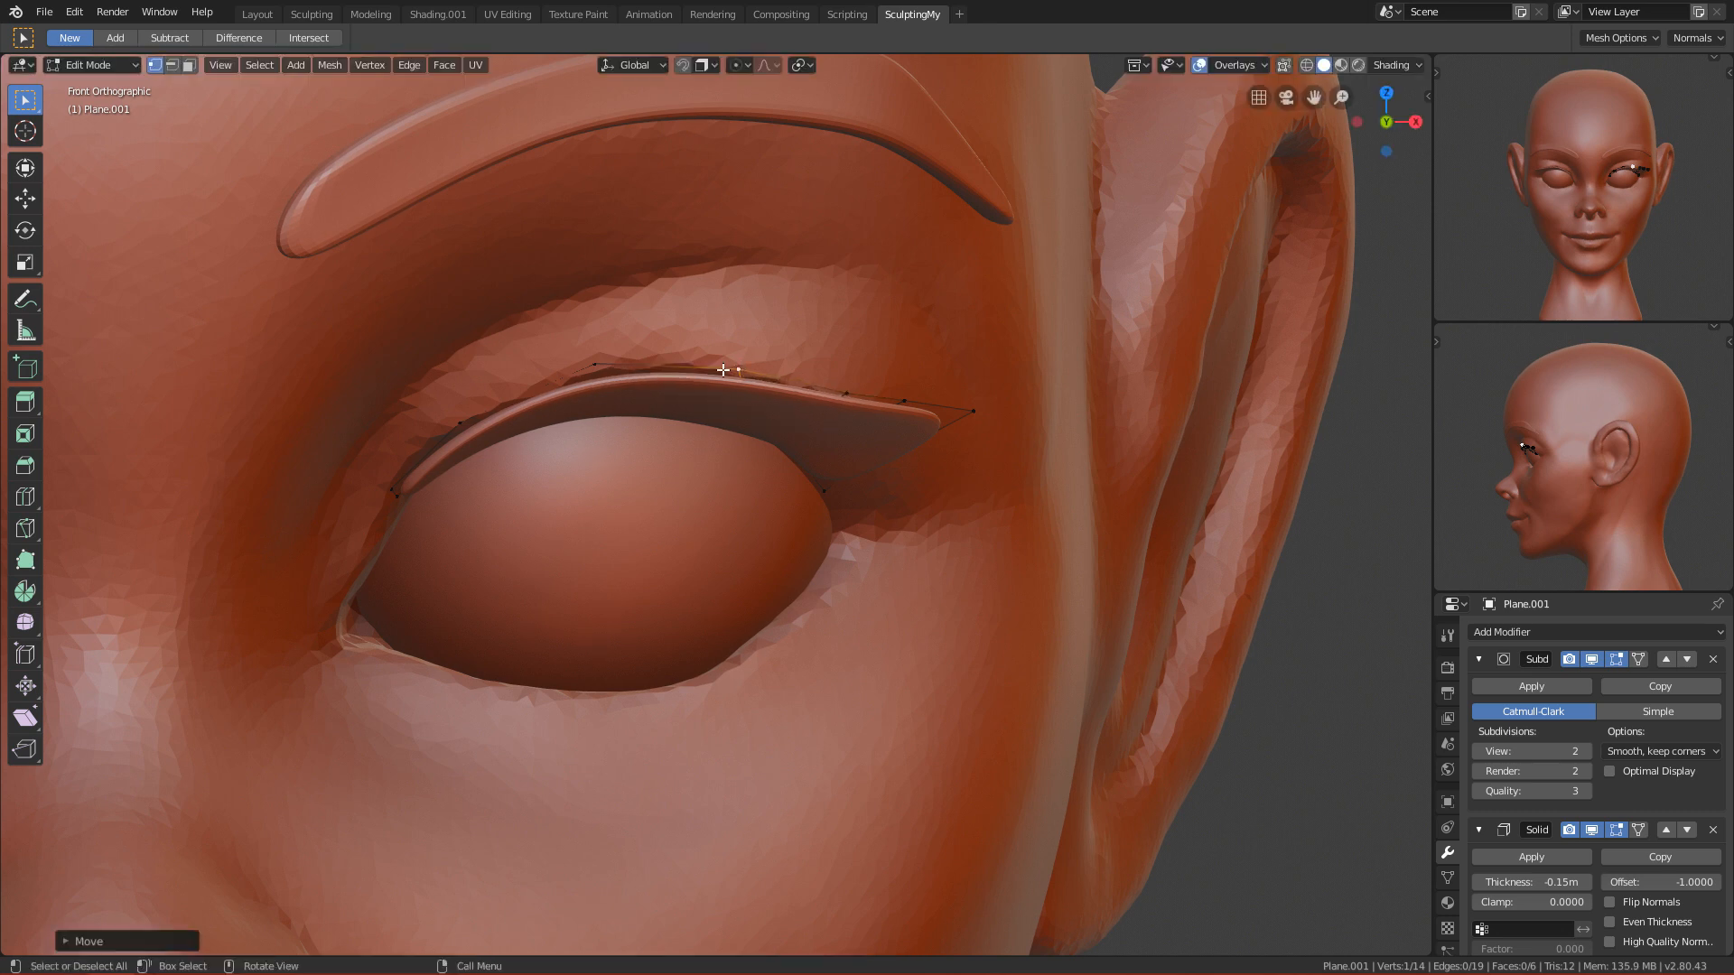
Step: Raise the strip's outer tip, fine-tune the vertex just before it, and leave Edit Mode
{"action": "left_click", "coordinate": [905, 402]}
{"action": "key", "text": "g"}
{"action": "left_click", "coordinate": [975, 388]}
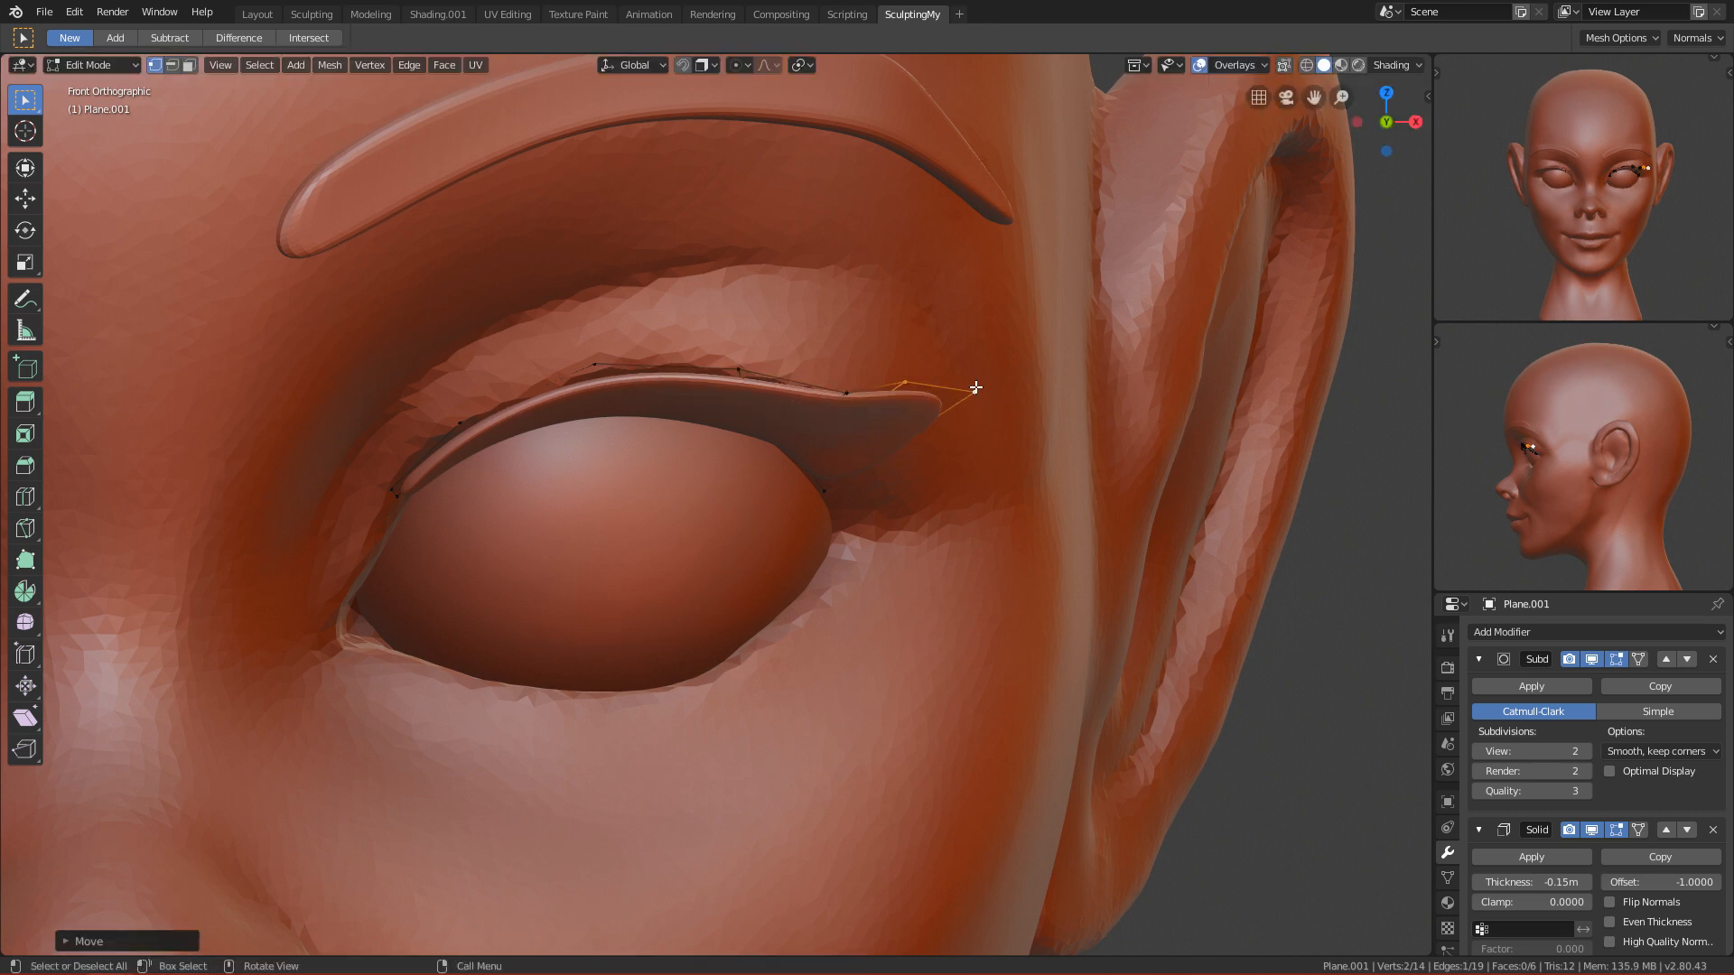
{"action": "left_click", "coordinate": [896, 380]}
{"action": "key", "text": "g"}
{"action": "left_click", "coordinate": [905, 390]}
{"action": "scroll", "coordinate": [856, 476], "scroll_direction": "down", "scroll_amount": 7}
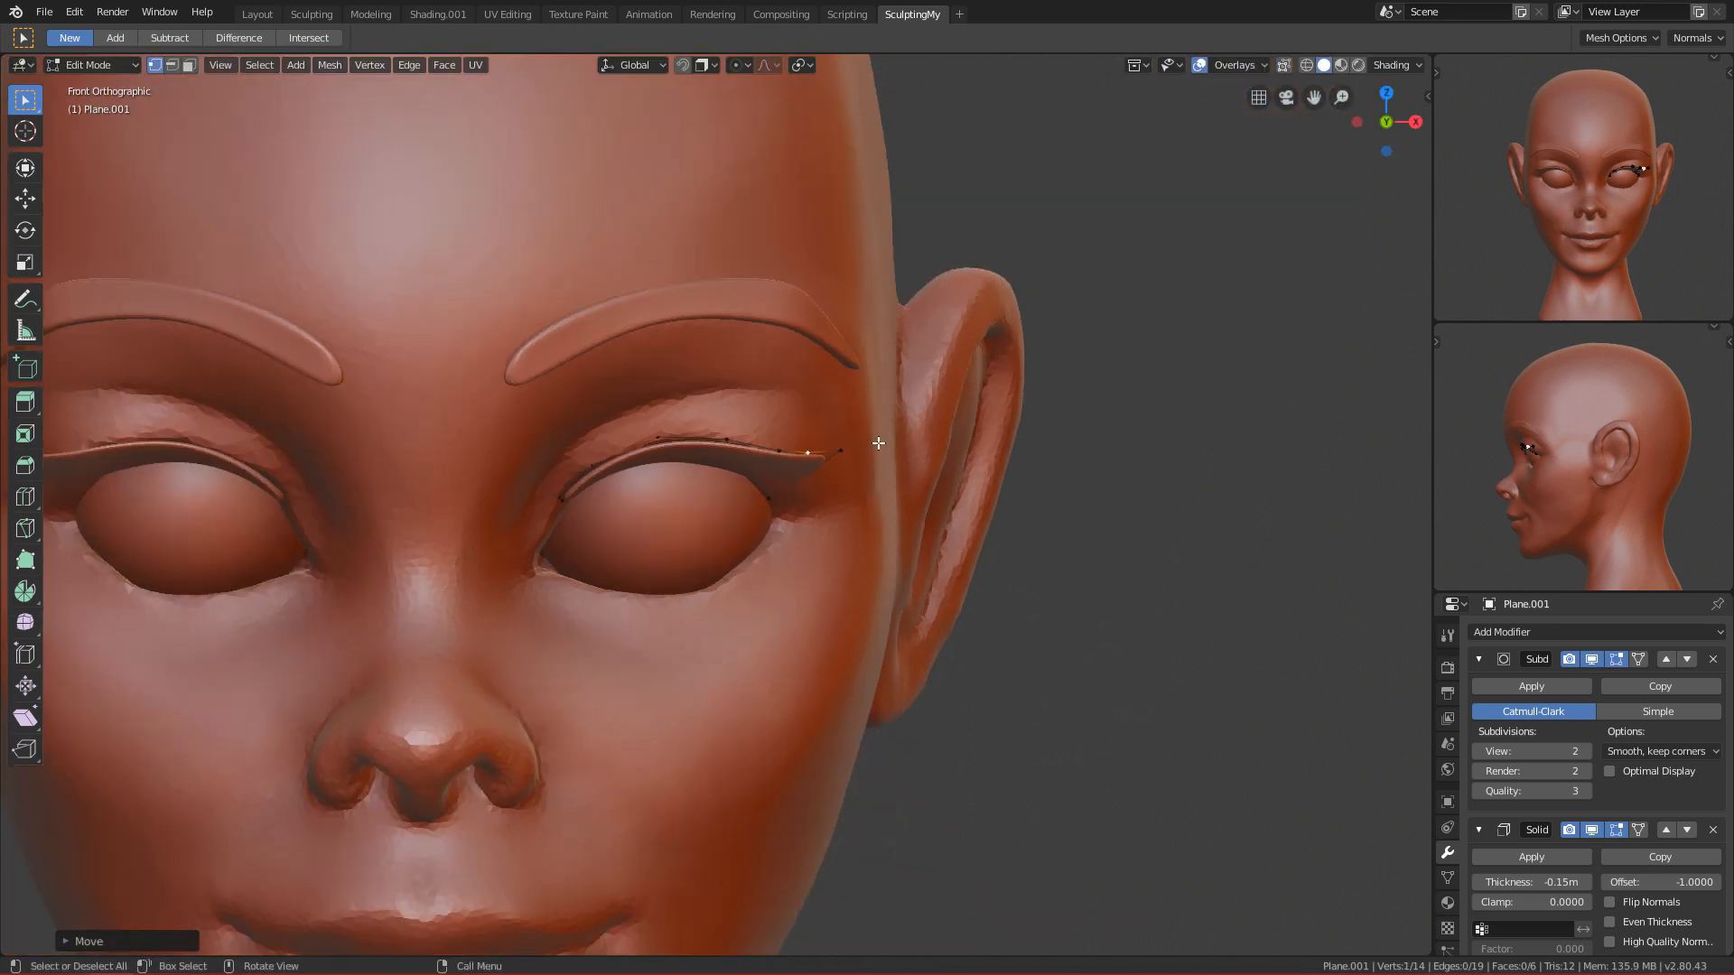
{"action": "key", "text": "Tab"}
Step: Apply smooth shading to the head mesh
{"action": "scroll", "coordinate": [832, 569], "scroll_direction": "down", "scroll_amount": 3}
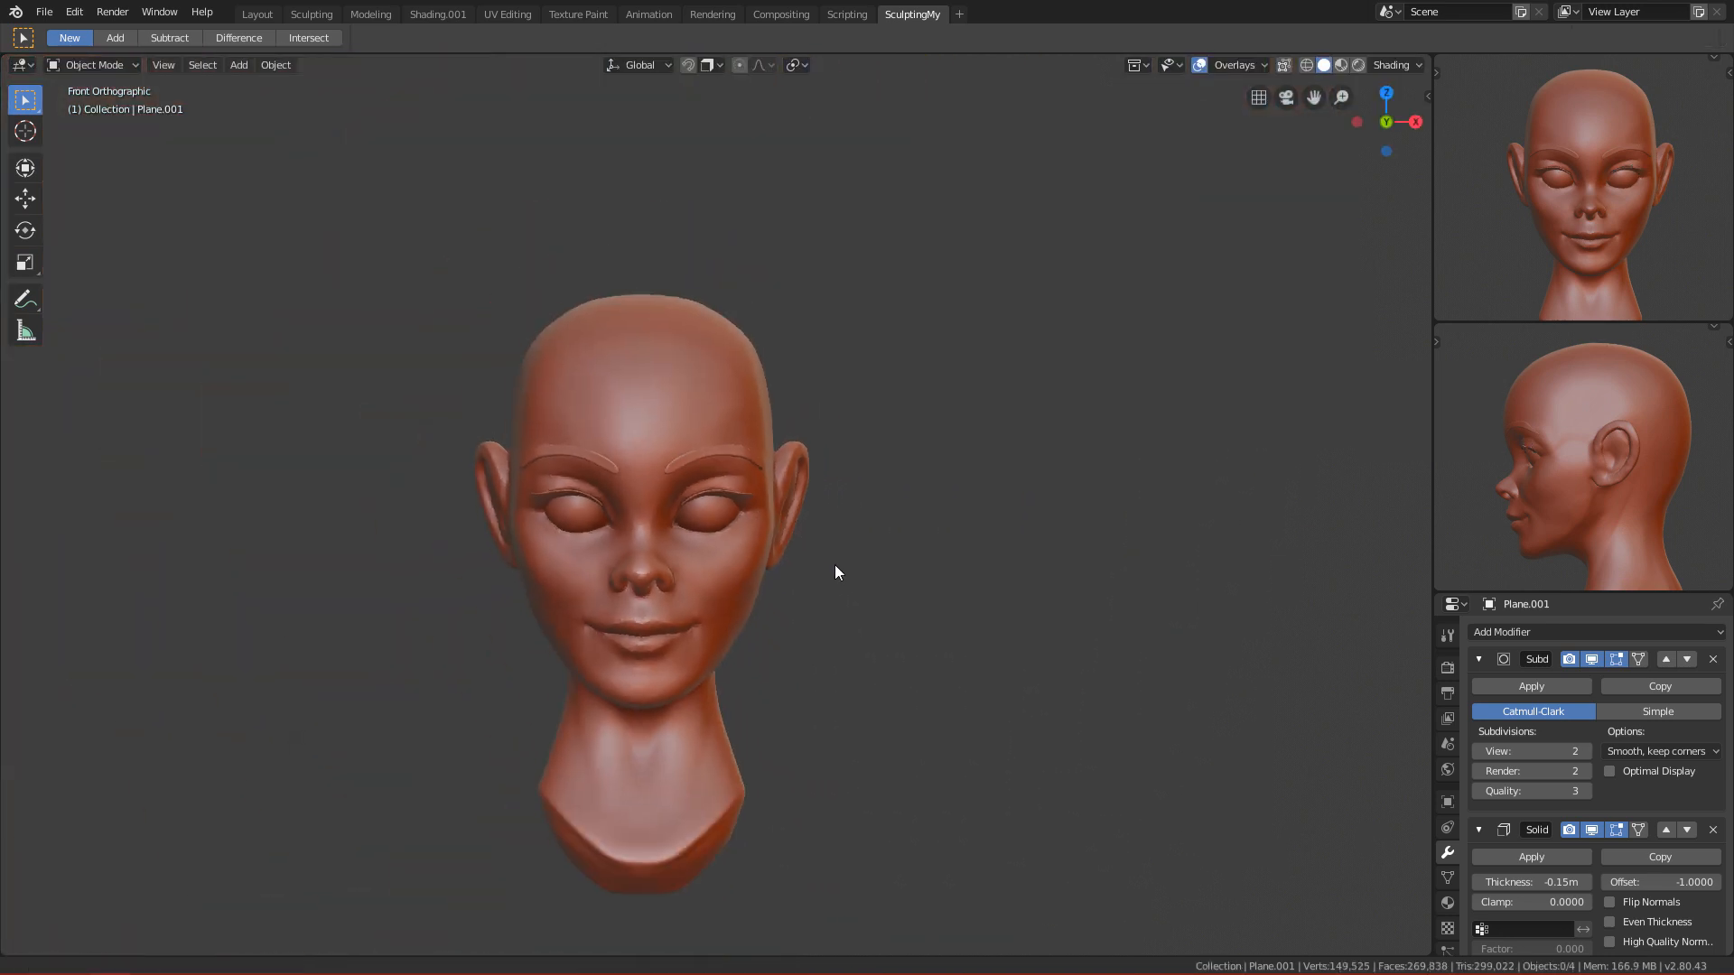
{"action": "scroll", "coordinate": [885, 571], "scroll_direction": "up", "scroll_amount": 5}
{"action": "scroll", "coordinate": [576, 569], "scroll_direction": "up", "scroll_amount": 4}
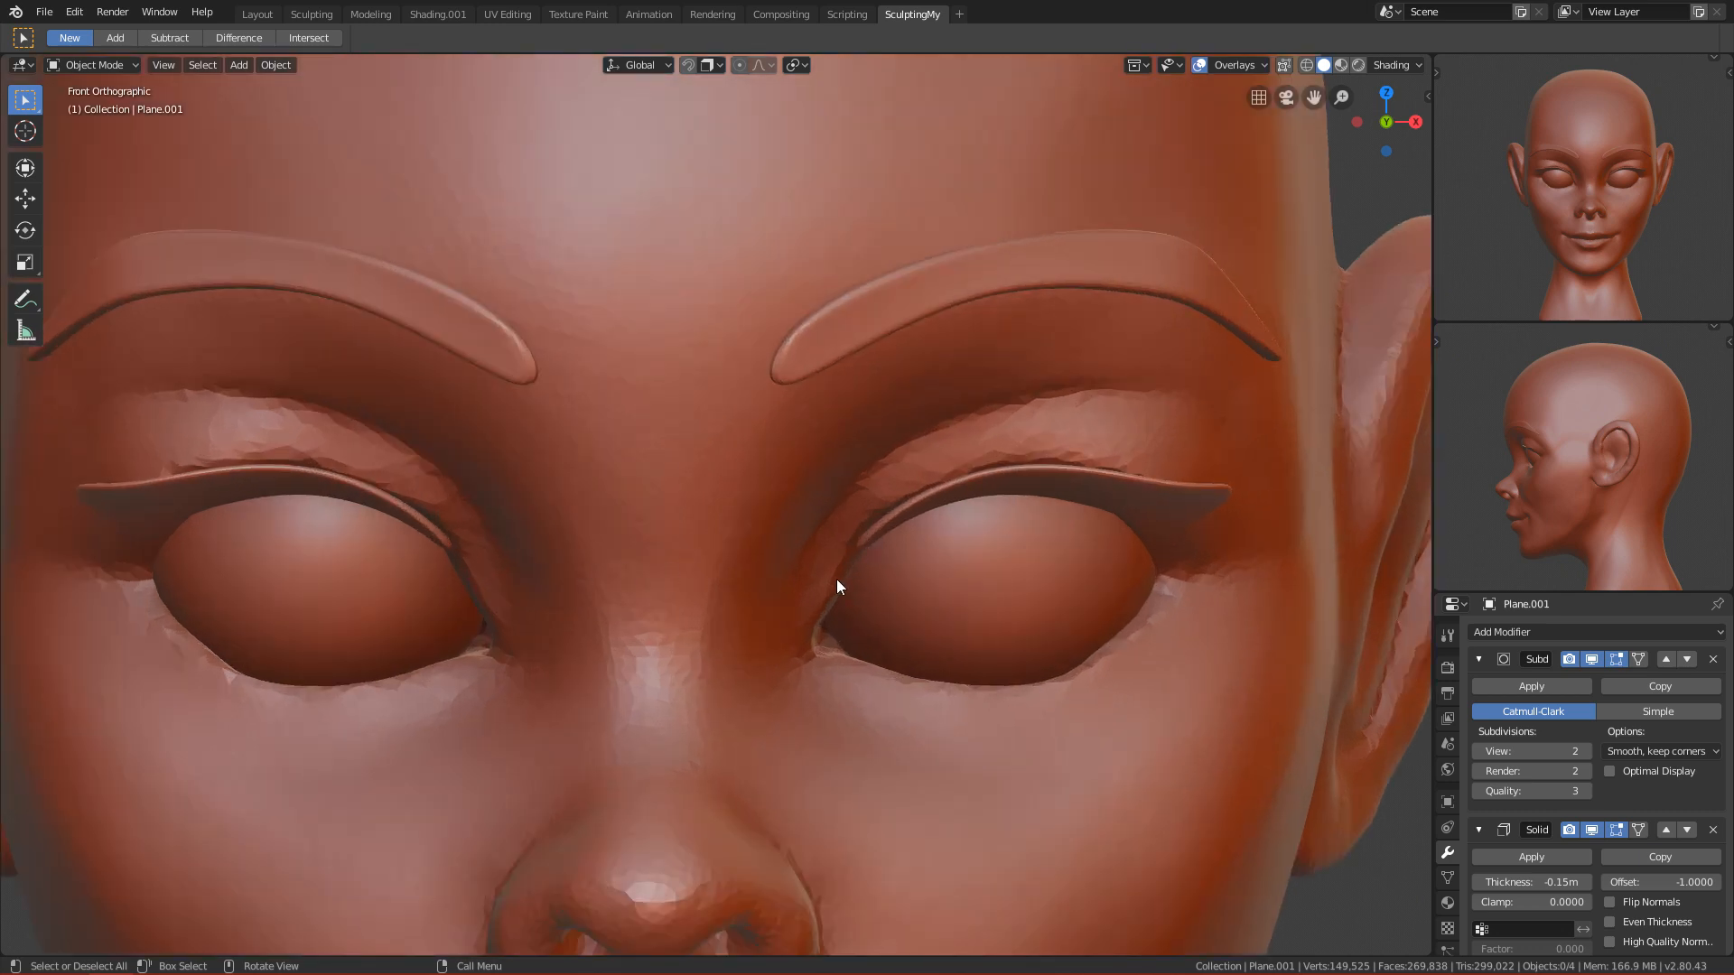
{"action": "scroll", "coordinate": [836, 583], "scroll_direction": "down", "scroll_amount": 6}
{"action": "left_click", "coordinate": [838, 621]}
{"action": "scroll", "coordinate": [837, 626], "scroll_direction": "down", "scroll_amount": 1}
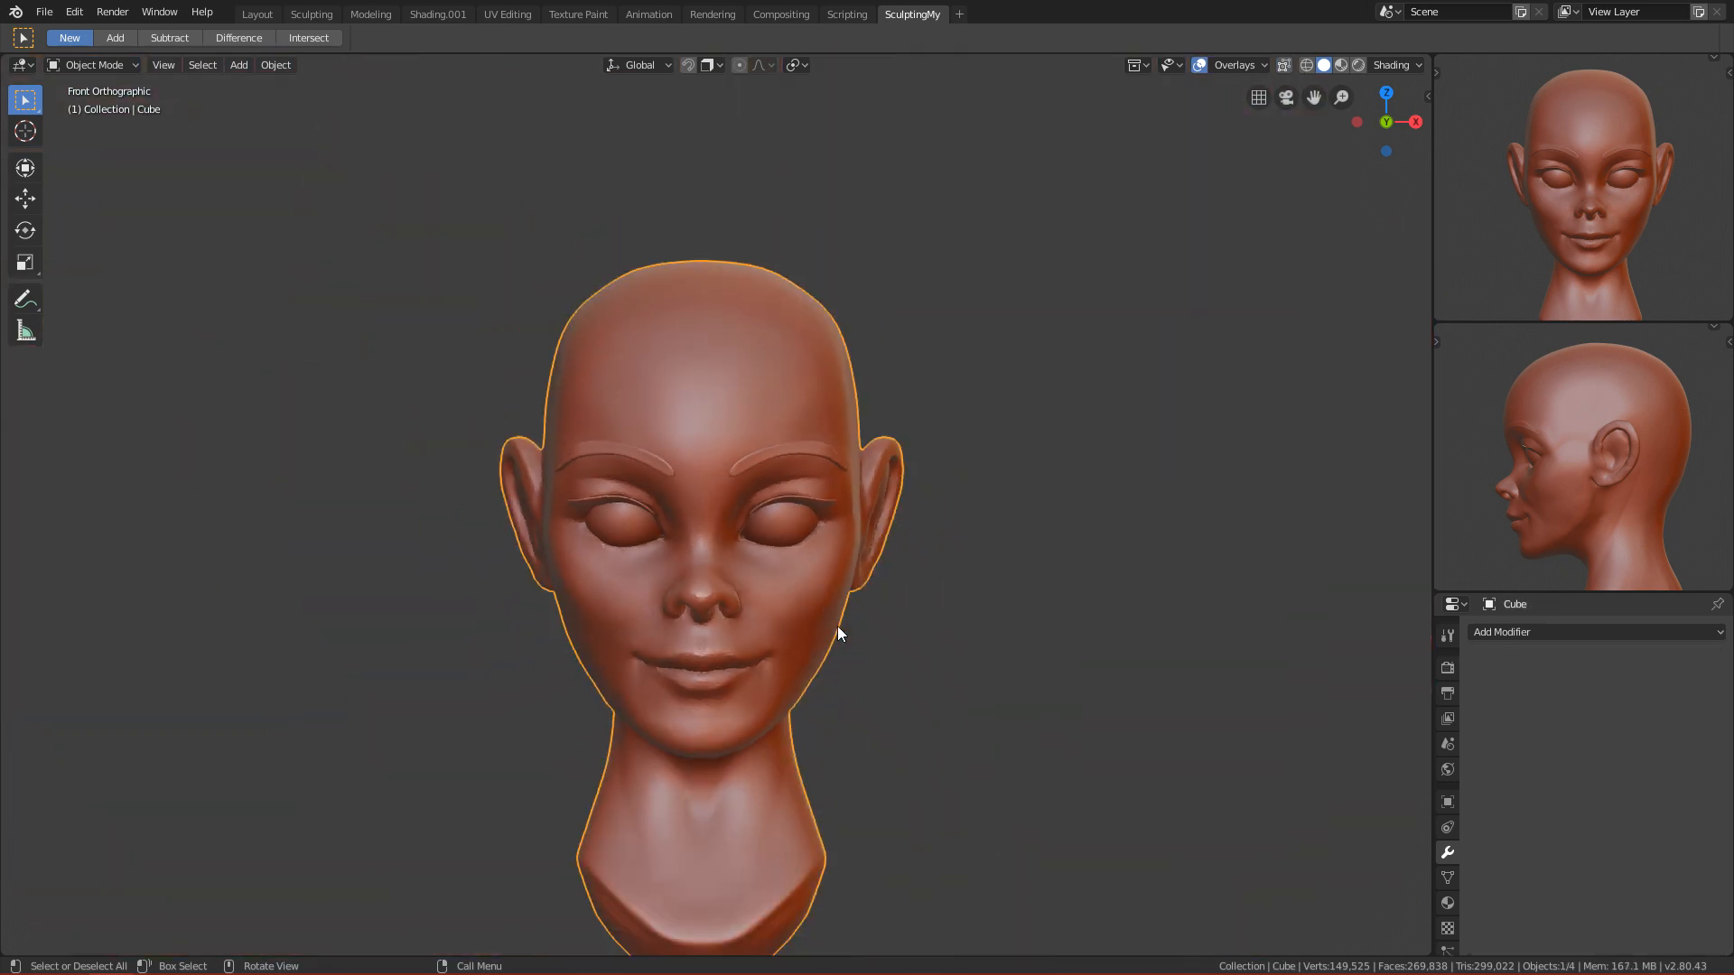
{"action": "scroll", "coordinate": [836, 628], "scroll_direction": "up", "scroll_amount": 2}
{"action": "scroll", "coordinate": [836, 624], "scroll_direction": "up", "scroll_amount": 2}
{"action": "scroll", "coordinate": [820, 620], "scroll_direction": "down", "scroll_amount": 3}
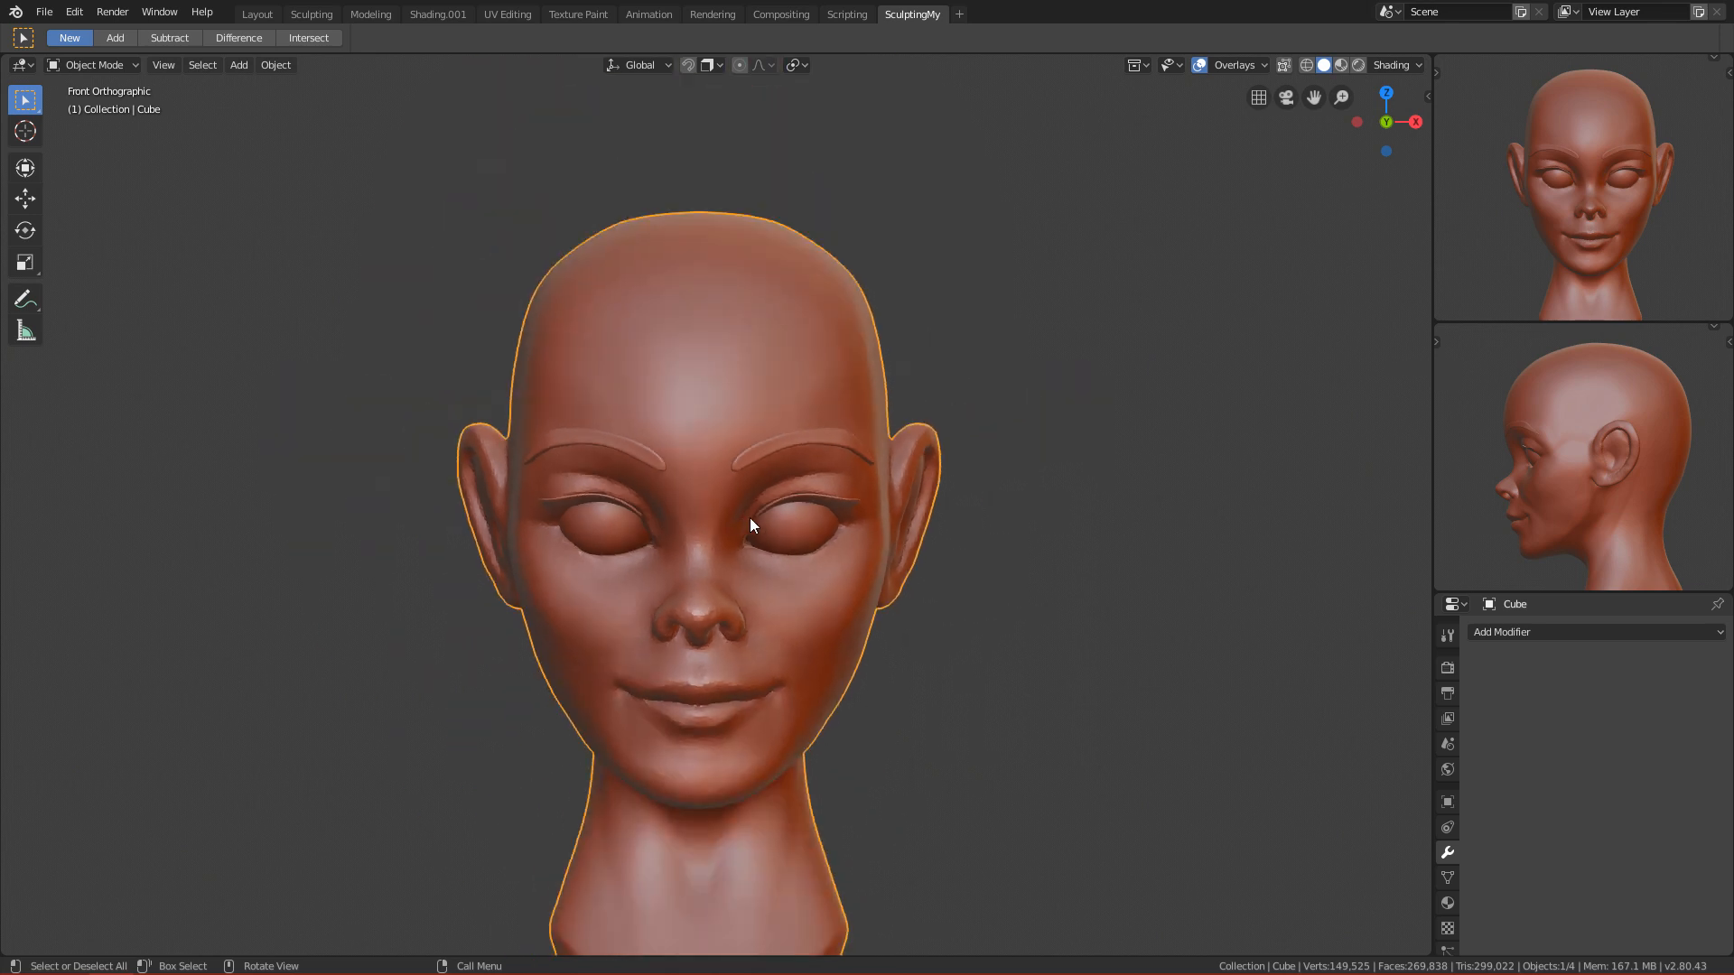
{"action": "right_click", "coordinate": [750, 606]}
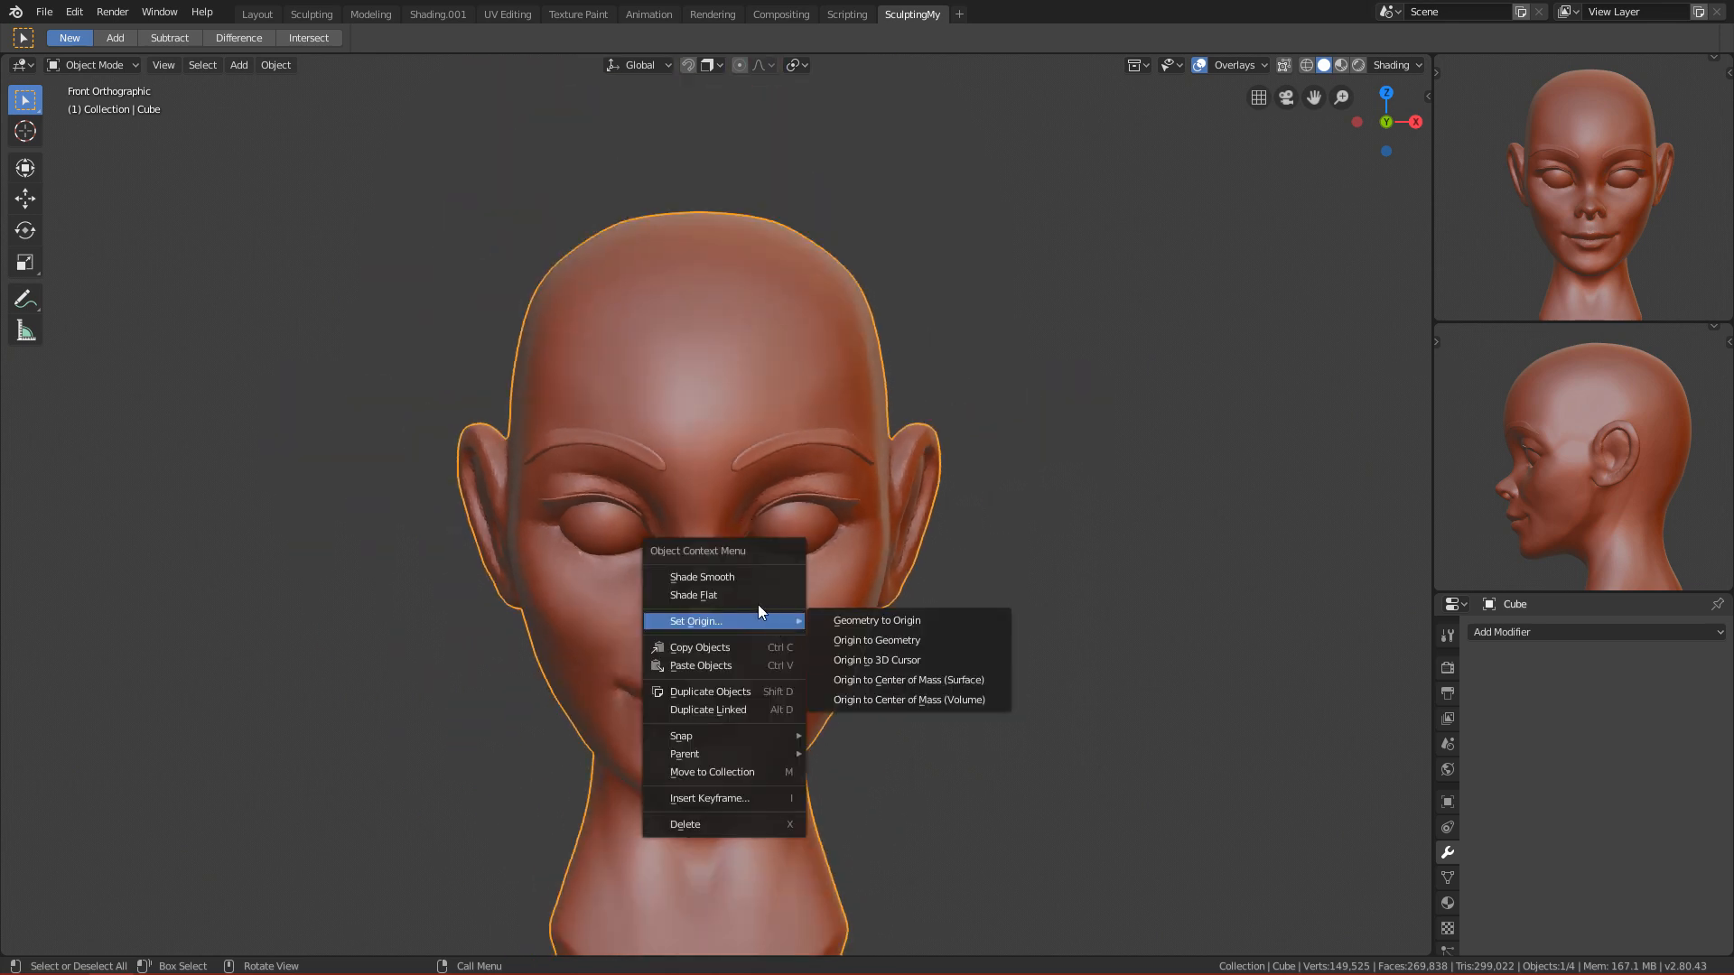
{"action": "left_click", "coordinate": [724, 578]}
Step: Deselect the head and save the file
{"action": "left_click", "coordinate": [912, 651]}
{"action": "middle_click_drag", "start_coordinate": [897, 755], "coordinate": [943, 620], "text": "shift"}
{"action": "scroll", "coordinate": [879, 664], "scroll_direction": "down", "scroll_amount": 1}
{"action": "scroll", "coordinate": [919, 650], "scroll_direction": "up", "scroll_amount": 1}
{"action": "key", "text": "ctrl+s"}
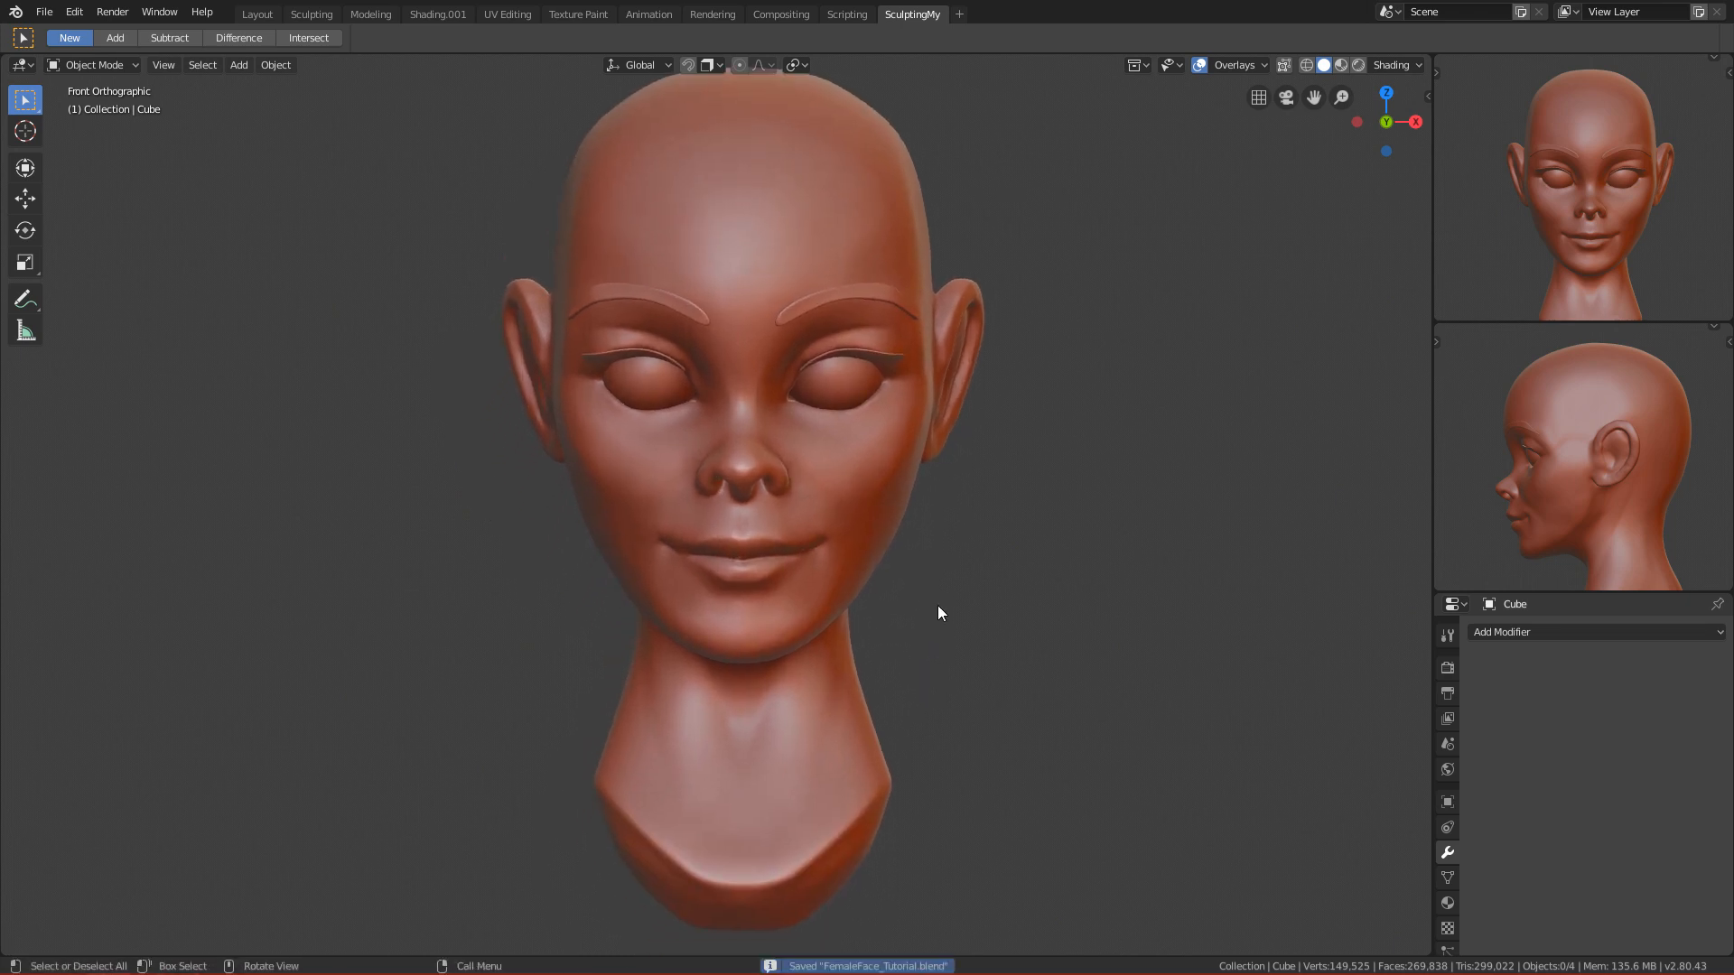
Step: Select the eyebrow object and open its mesh for editing
{"action": "scroll", "coordinate": [842, 318], "scroll_direction": "up", "scroll_amount": 2}
{"action": "left_click", "coordinate": [826, 241]}
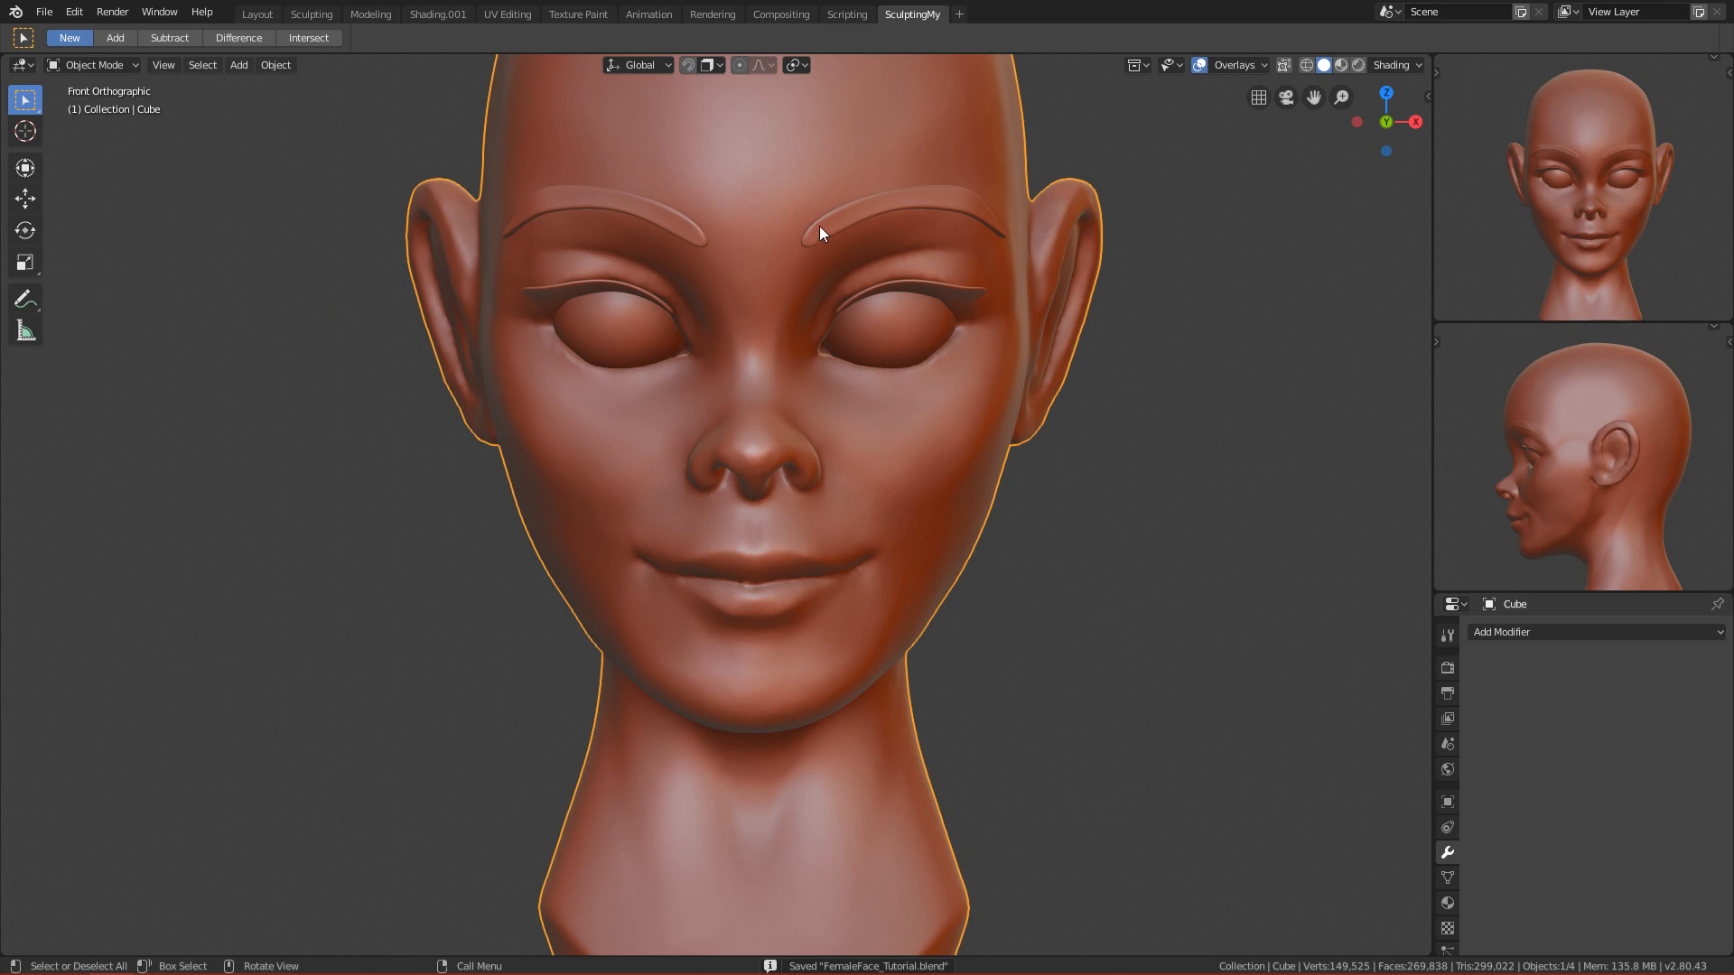
{"action": "left_click", "coordinate": [816, 230]}
{"action": "scroll", "coordinate": [858, 293], "scroll_direction": "down", "scroll_amount": 1}
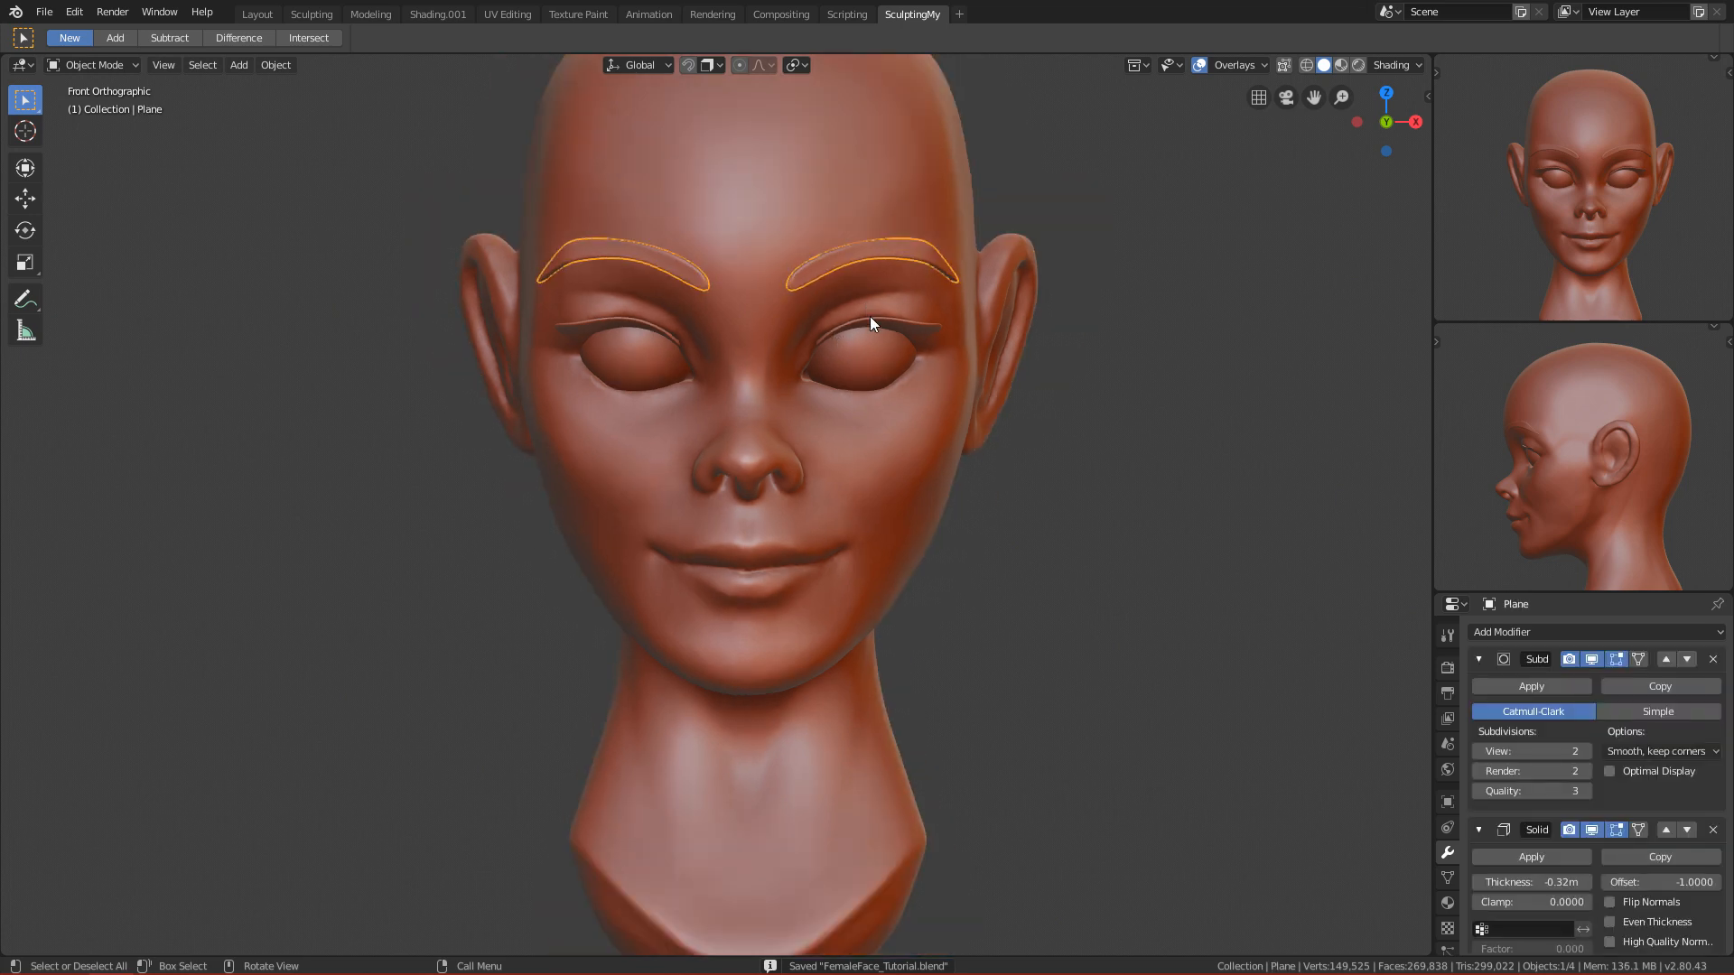
{"action": "scroll", "coordinate": [869, 316], "scroll_direction": "up", "scroll_amount": 3}
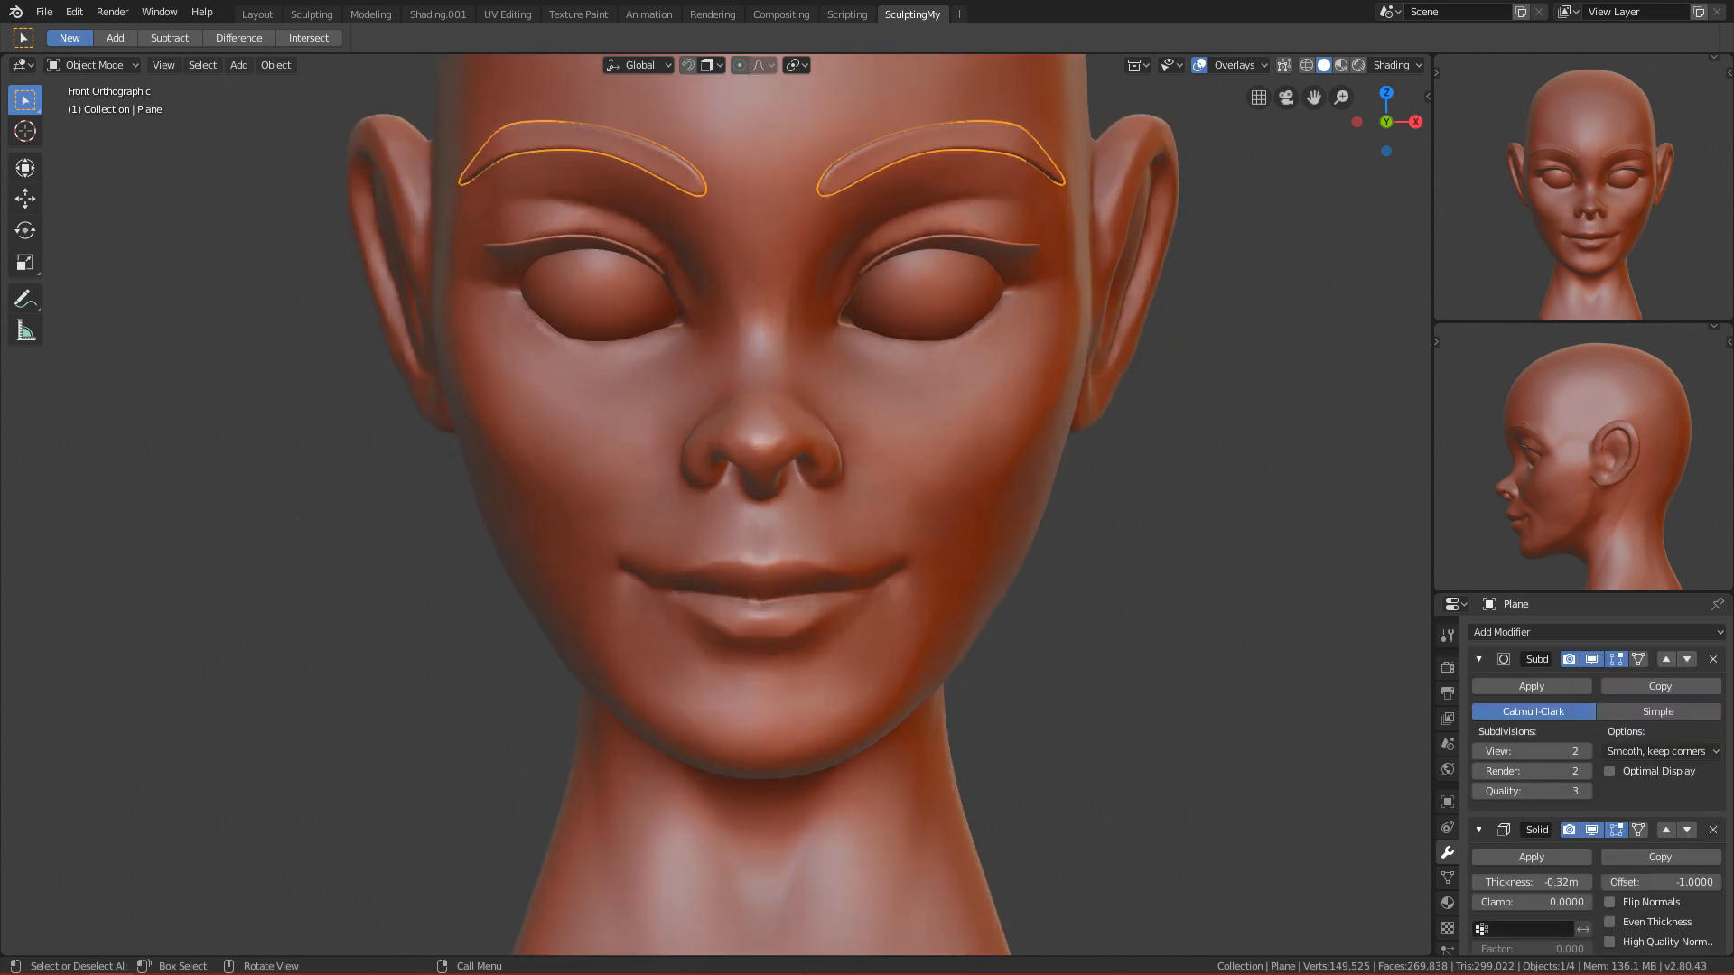
{"action": "scroll", "coordinate": [954, 332], "scroll_direction": "down", "scroll_amount": 1}
{"action": "middle_click_drag", "start_coordinate": [934, 332], "coordinate": [876, 483], "text": "shift"}
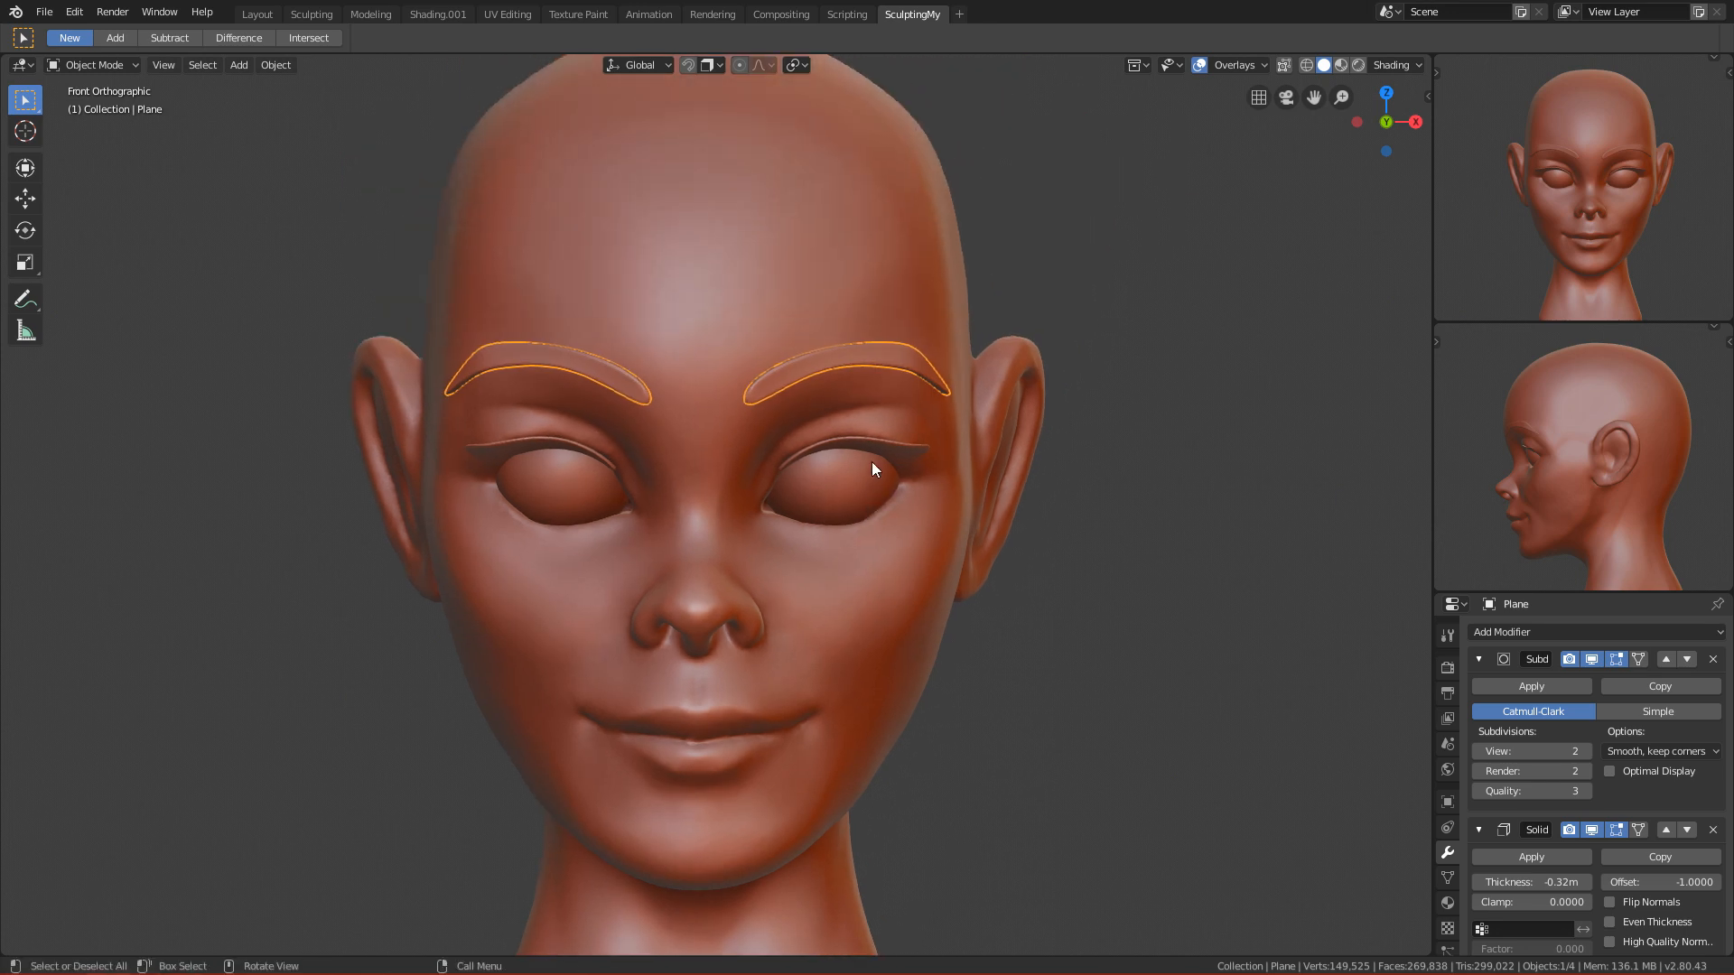
{"action": "scroll", "coordinate": [872, 459], "scroll_direction": "up", "scroll_amount": 2}
{"action": "middle_click_drag", "start_coordinate": [901, 357], "coordinate": [887, 419], "text": "shift"}
{"action": "scroll", "coordinate": [876, 377], "scroll_direction": "up", "scroll_amount": 2}
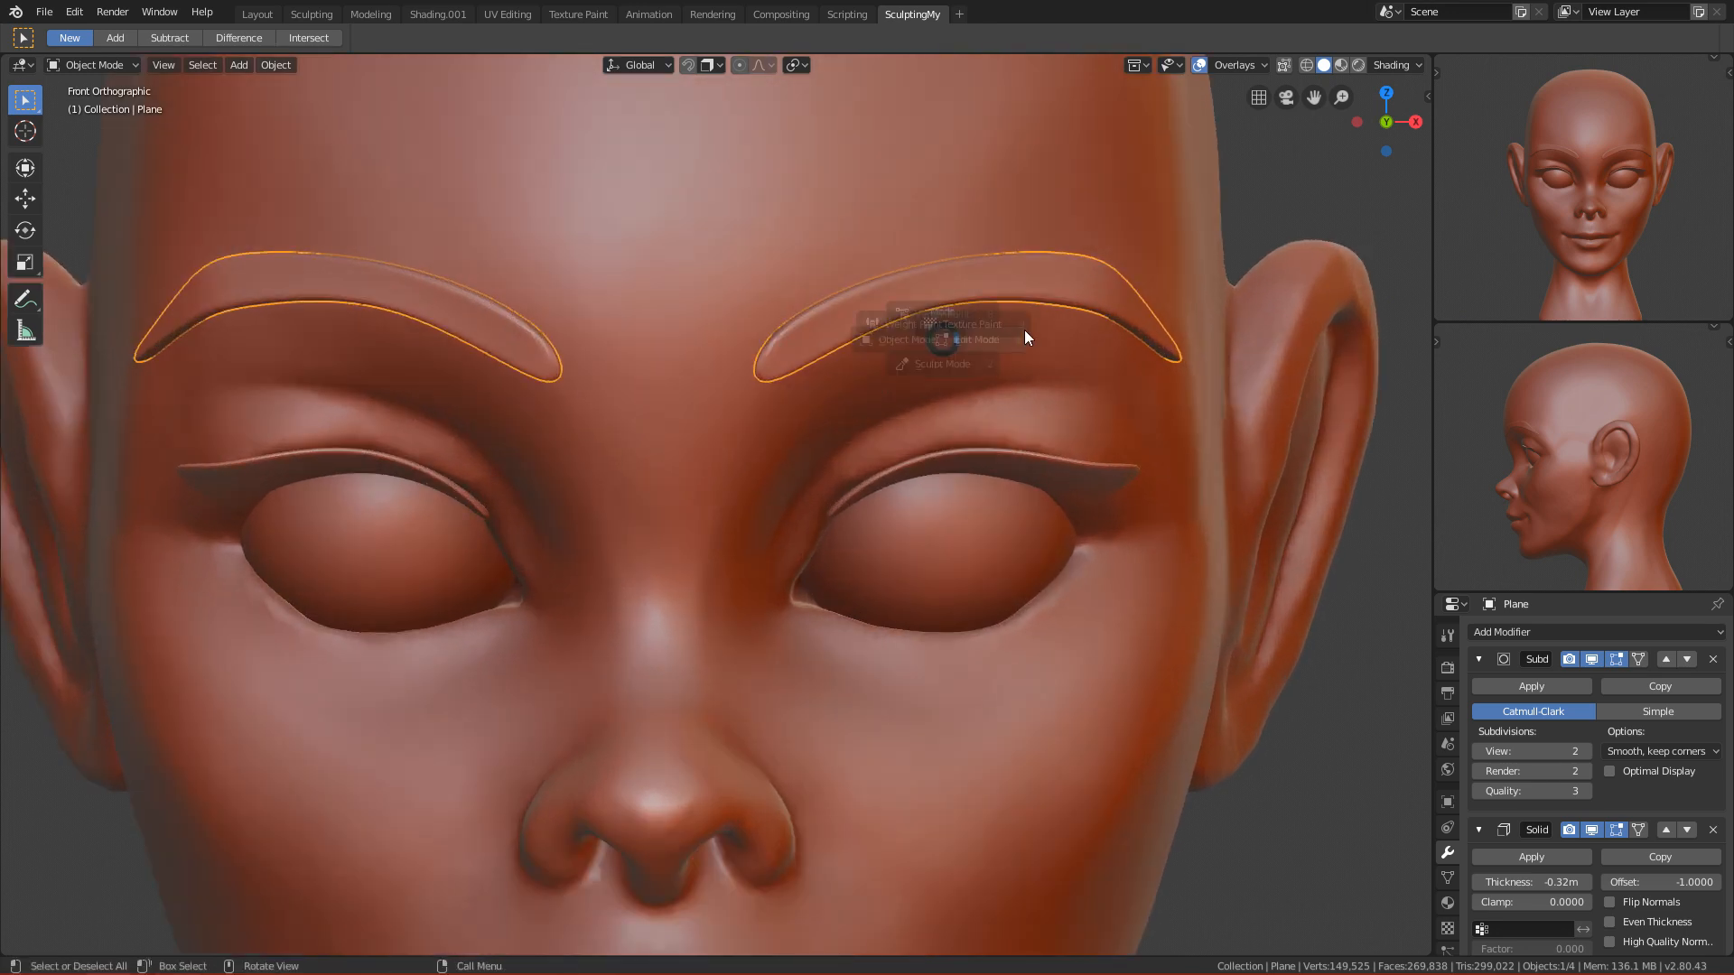
{"action": "key", "text": "Tab"}
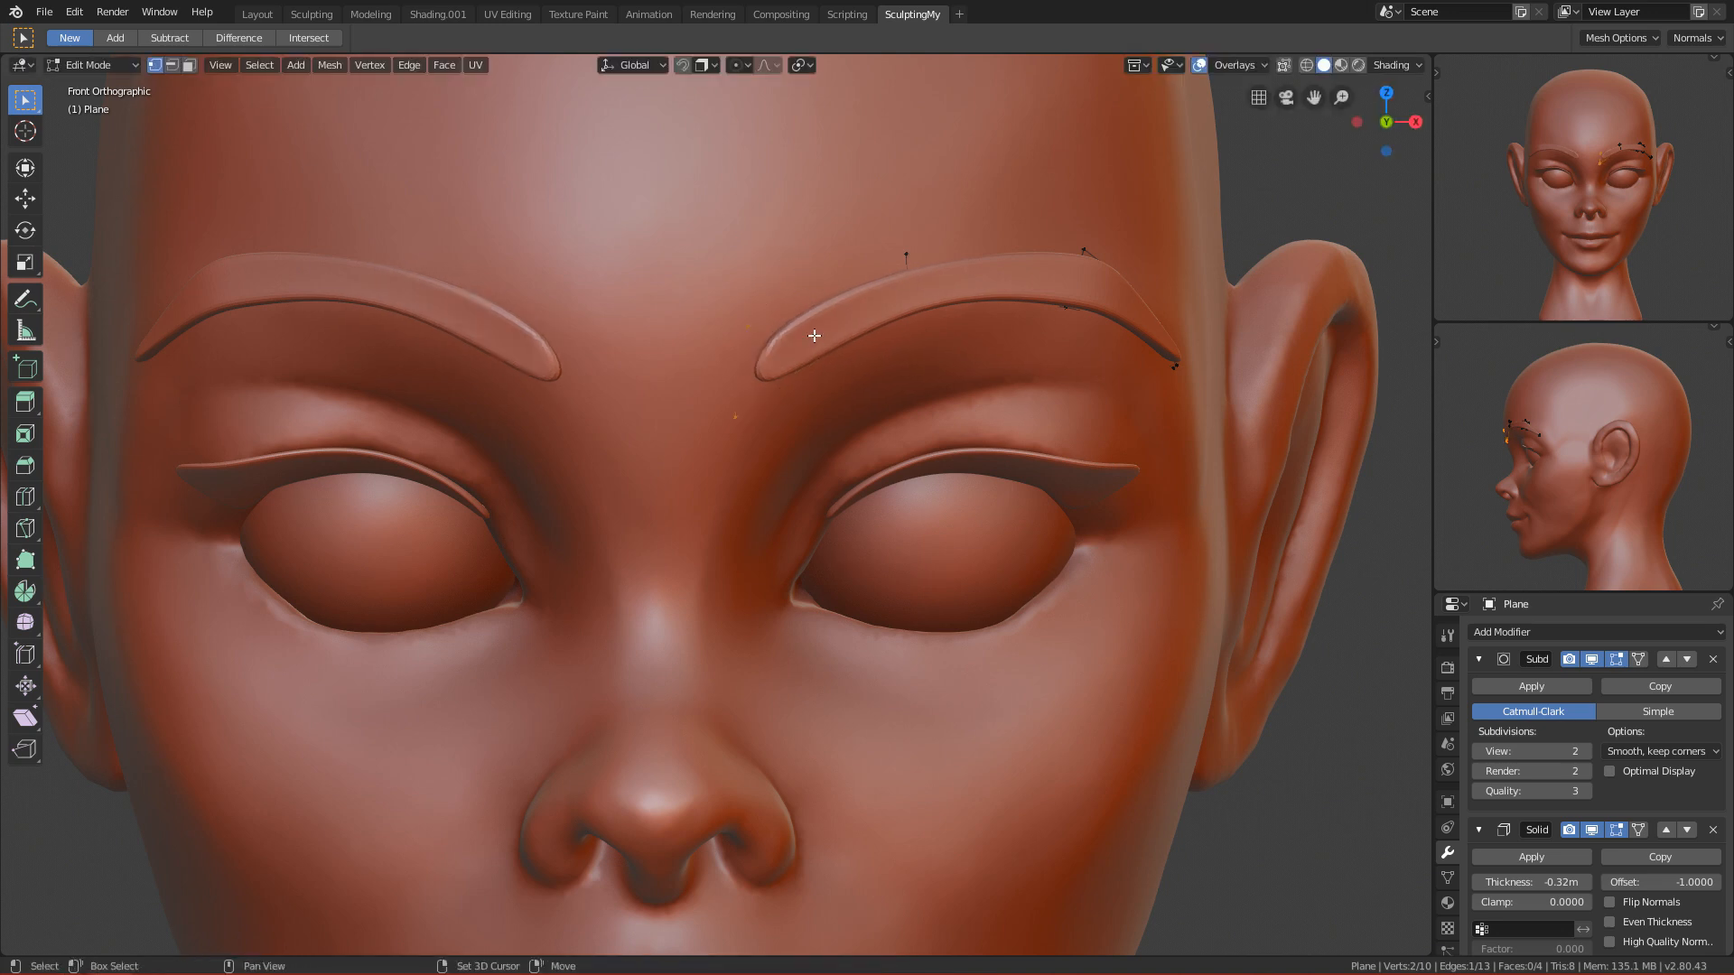
Step: Rotate the eyebrow's inner end edge and nudge it slightly
{"action": "key", "text": "r"}
{"action": "left_click", "coordinate": [769, 231]}
{"action": "middle_click_drag", "start_coordinate": [790, 352], "coordinate": [747, 271]}
{"action": "key", "text": "g"}
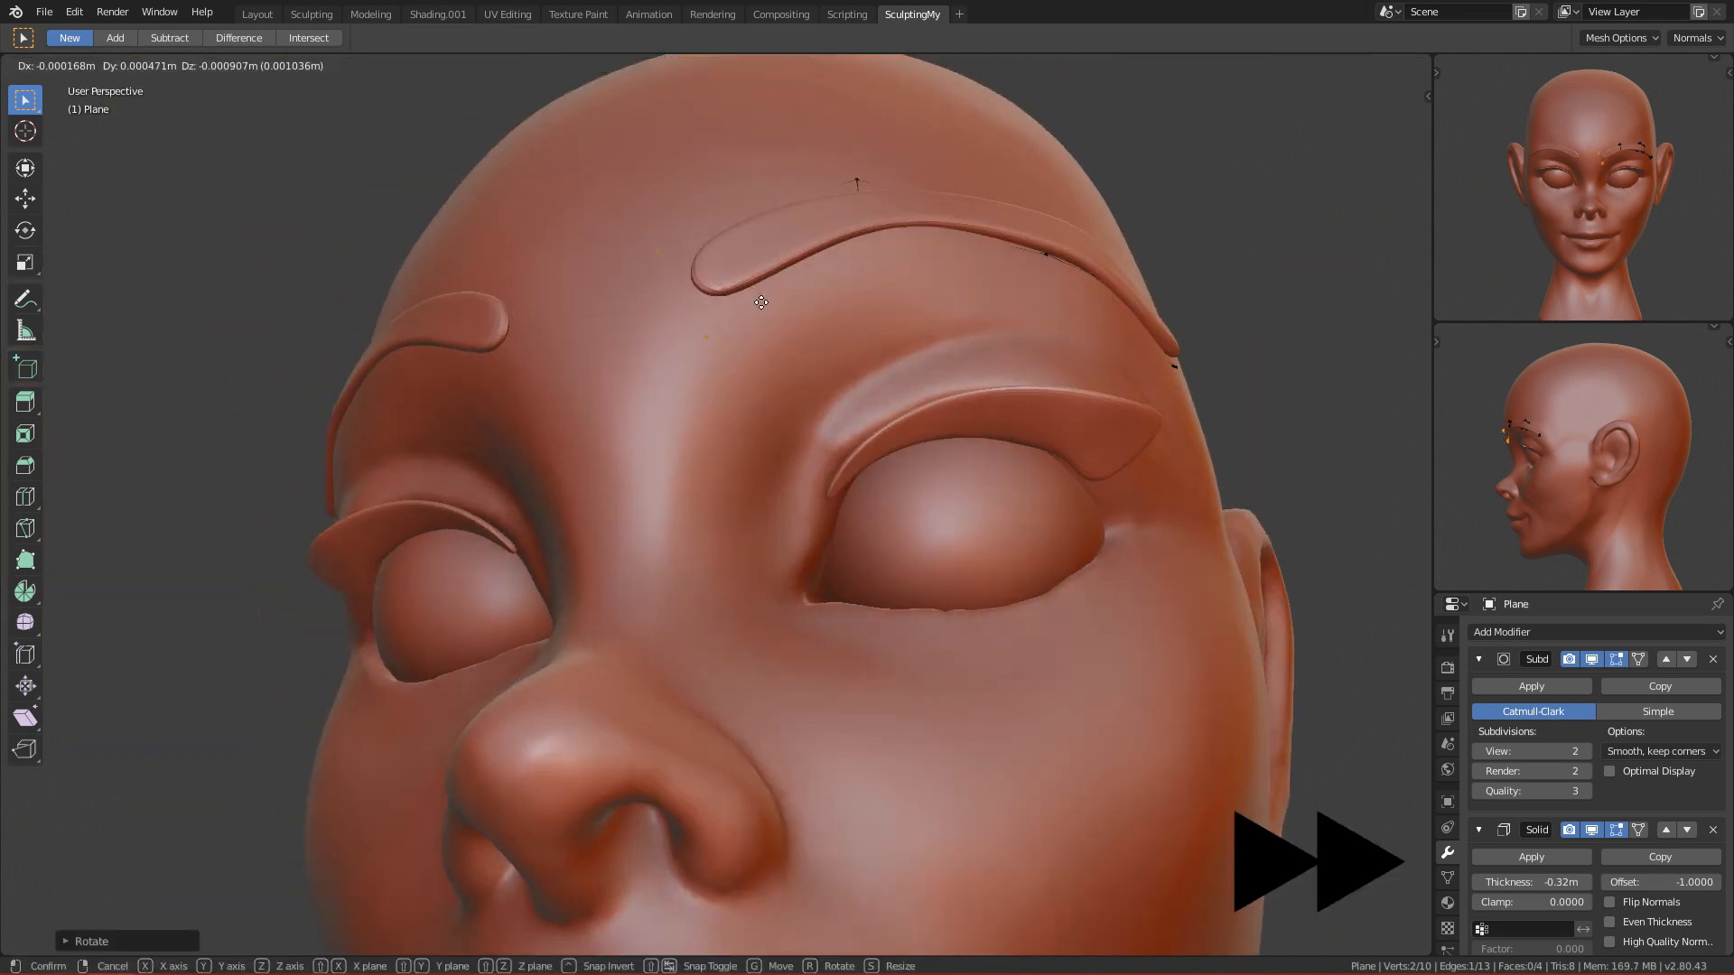
{"action": "left_click", "coordinate": [744, 303]}
Step: Apply smooth shading to the eyebrow object and return to editing its mesh
{"action": "key", "text": "Tab"}
{"action": "right_click", "coordinate": [744, 314]}
{"action": "left_click", "coordinate": [744, 314]}
{"action": "left_click", "coordinate": [922, 416]}
{"action": "left_click", "coordinate": [766, 296]}
{"action": "key", "text": "Tab"}
Step: Move the eyebrow's inner end down toward the nose bridge and adjust its end vertices in front view
{"action": "key", "text": "g"}
{"action": "left_click", "coordinate": [708, 403]}
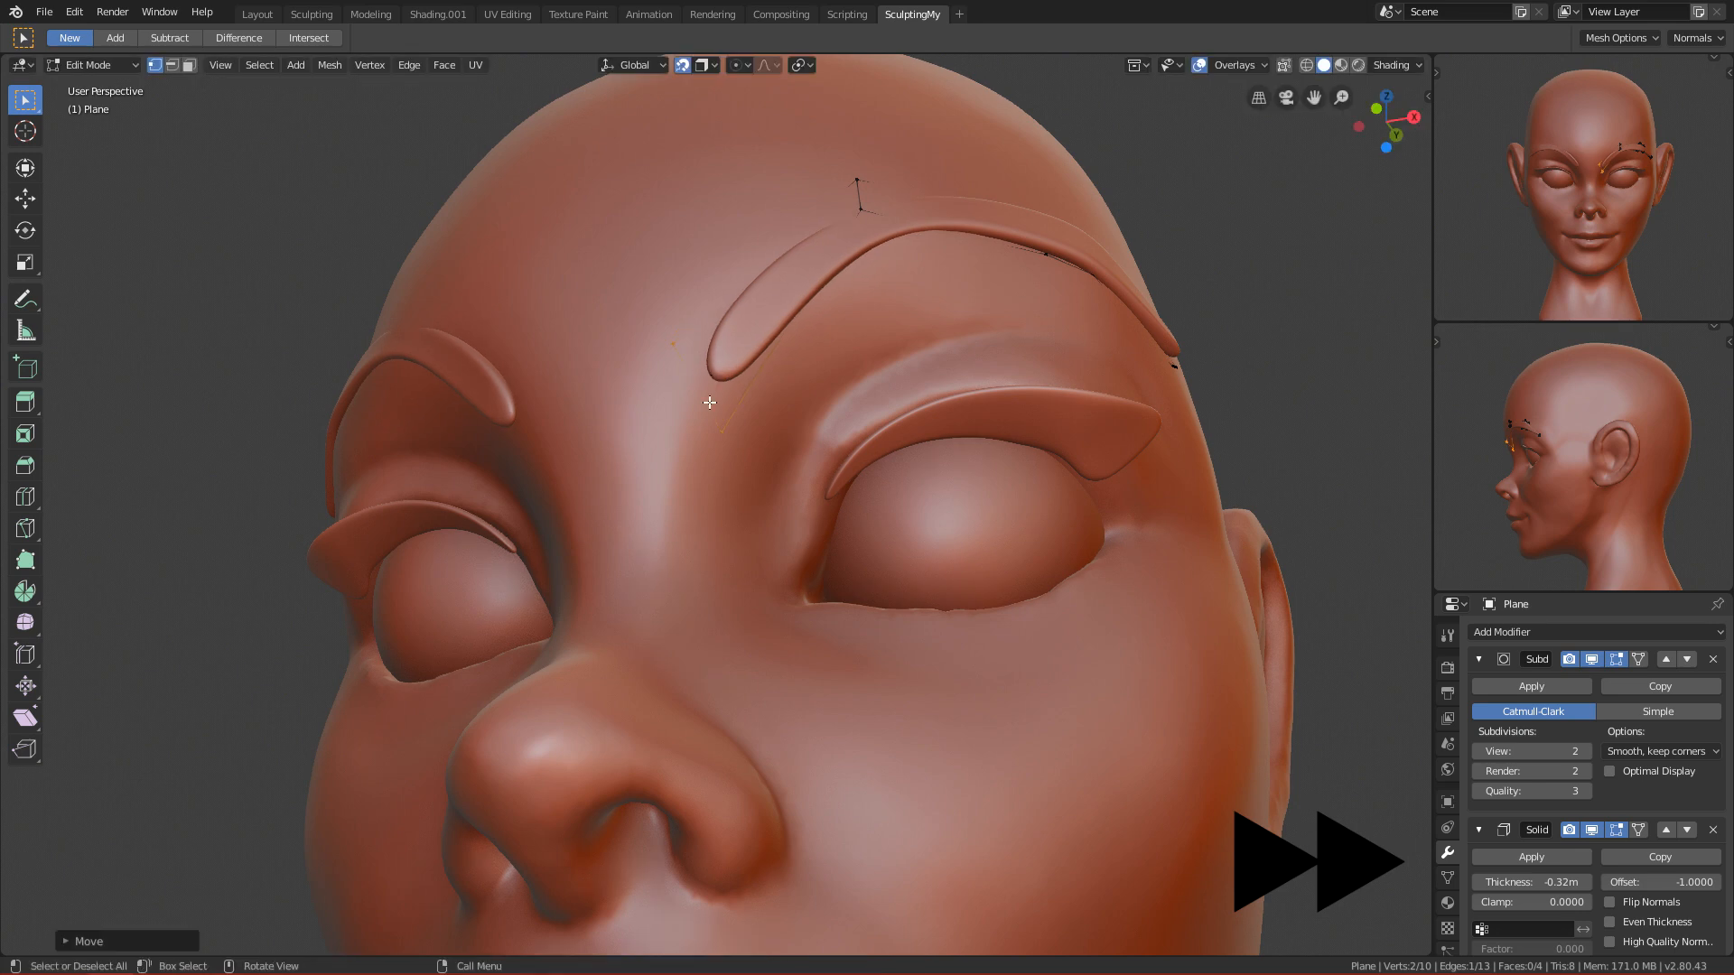
{"action": "key", "text": "KP_1"}
{"action": "left_click", "coordinate": [724, 427]}
{"action": "key", "text": "g"}
{"action": "left_click", "coordinate": [706, 376]}
{"action": "key", "text": "g"}
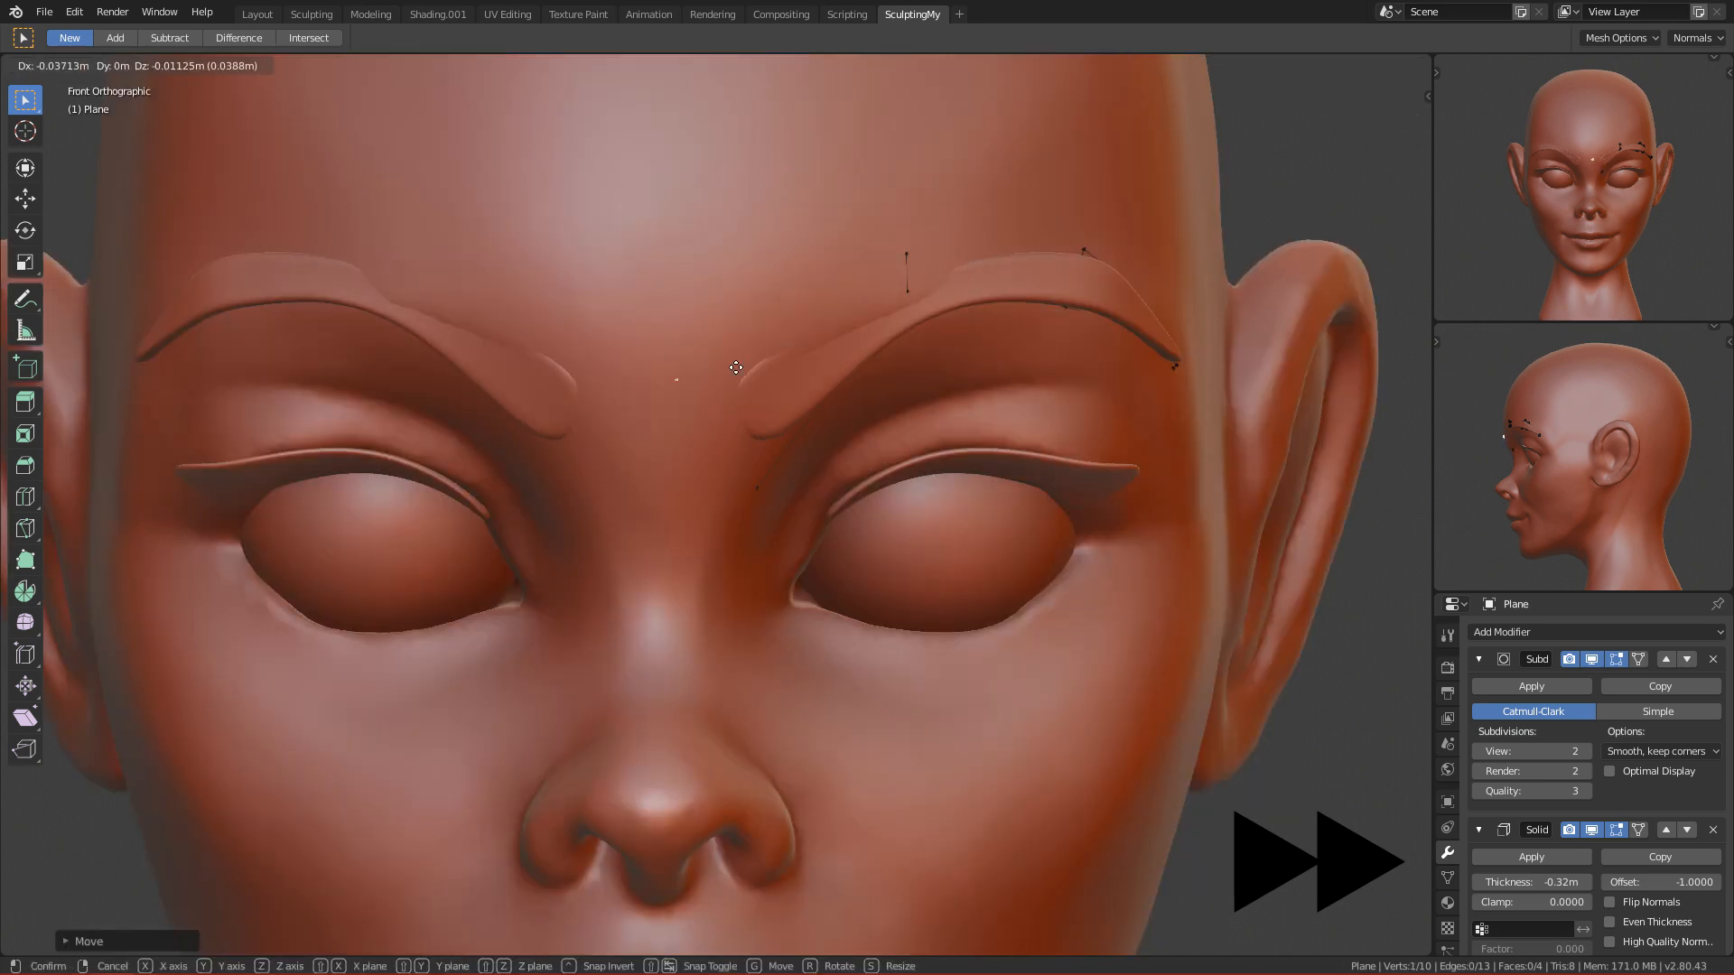
{"action": "left_click", "coordinate": [745, 364]}
Step: Insert an edge loop near the eyebrow's inner end and reposition the lower inner corner
{"action": "key", "text": "ctrl+r"}
{"action": "left_click", "coordinate": [763, 357]}
{"action": "scroll", "coordinate": [729, 373], "scroll_direction": "down", "scroll_amount": 5}
{"action": "scroll", "coordinate": [719, 499], "scroll_direction": "up", "scroll_amount": 3}
{"action": "left_click", "coordinate": [784, 490]}
{"action": "key", "text": "g"}
{"action": "left_click", "coordinate": [766, 473]}
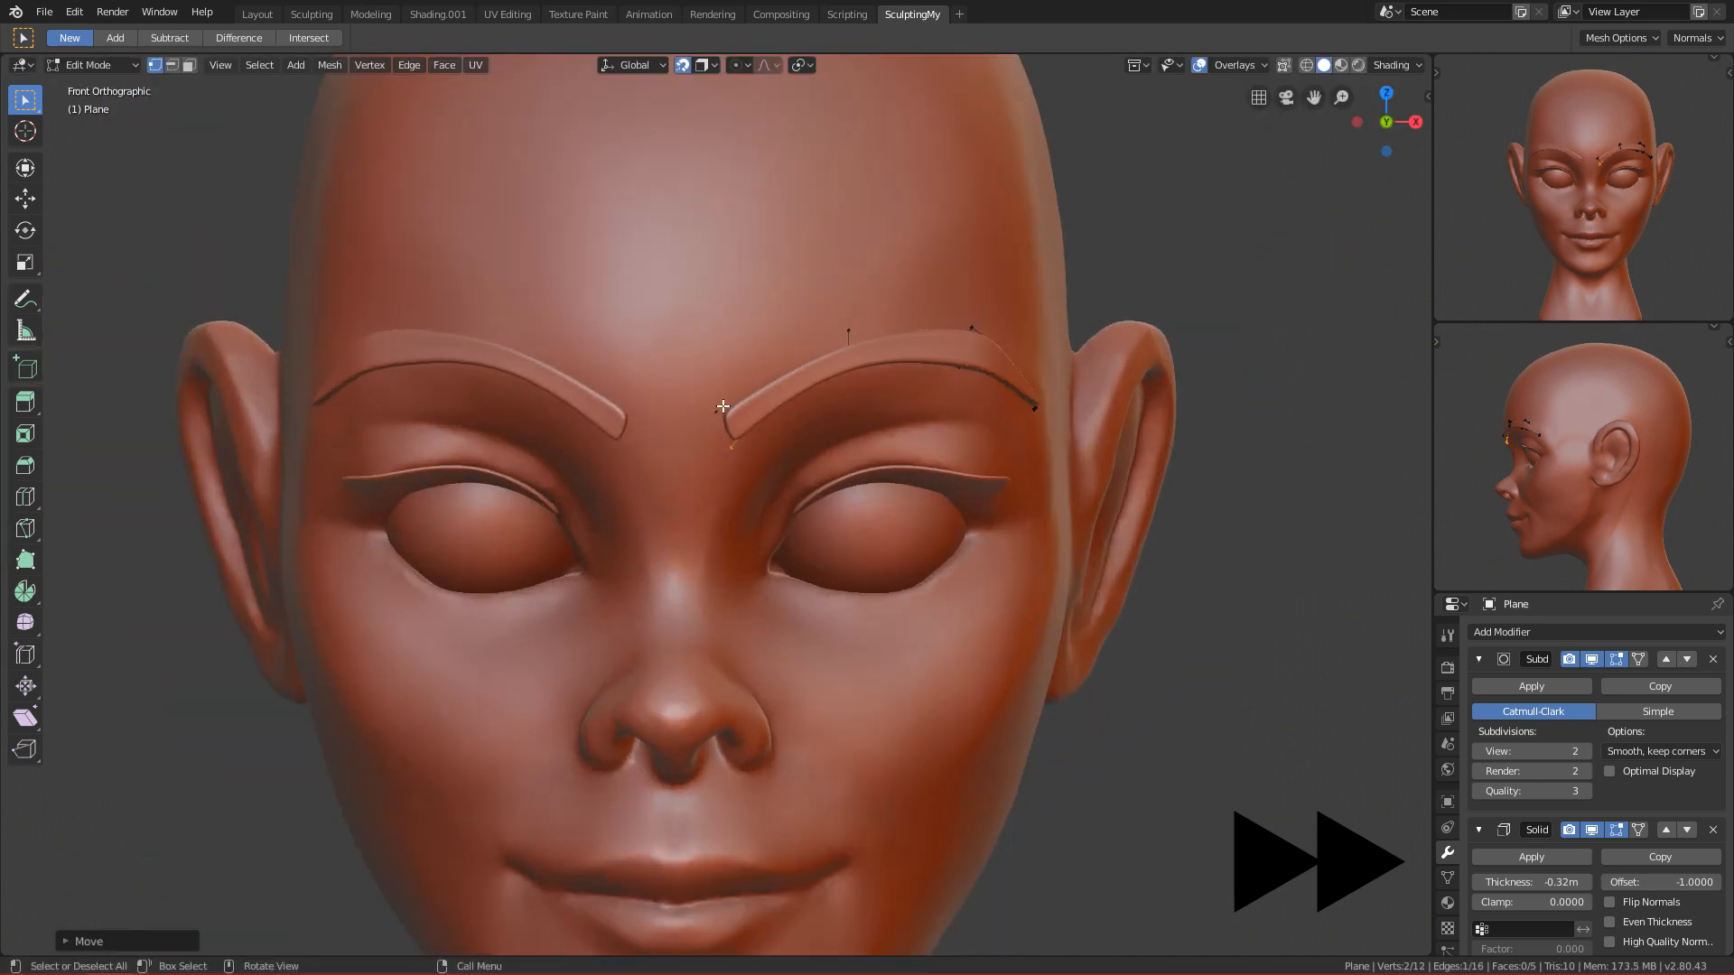
Step: Reposition the vertices at the eyebrow's upper inner corner to square off its inner end
{"action": "left_click", "coordinate": [739, 424]}
{"action": "key", "text": "g"}
{"action": "right_click", "coordinate": [736, 409]}
{"action": "key", "text": "g"}
{"action": "left_click", "coordinate": [720, 390]}
{"action": "left_click", "coordinate": [741, 393]}
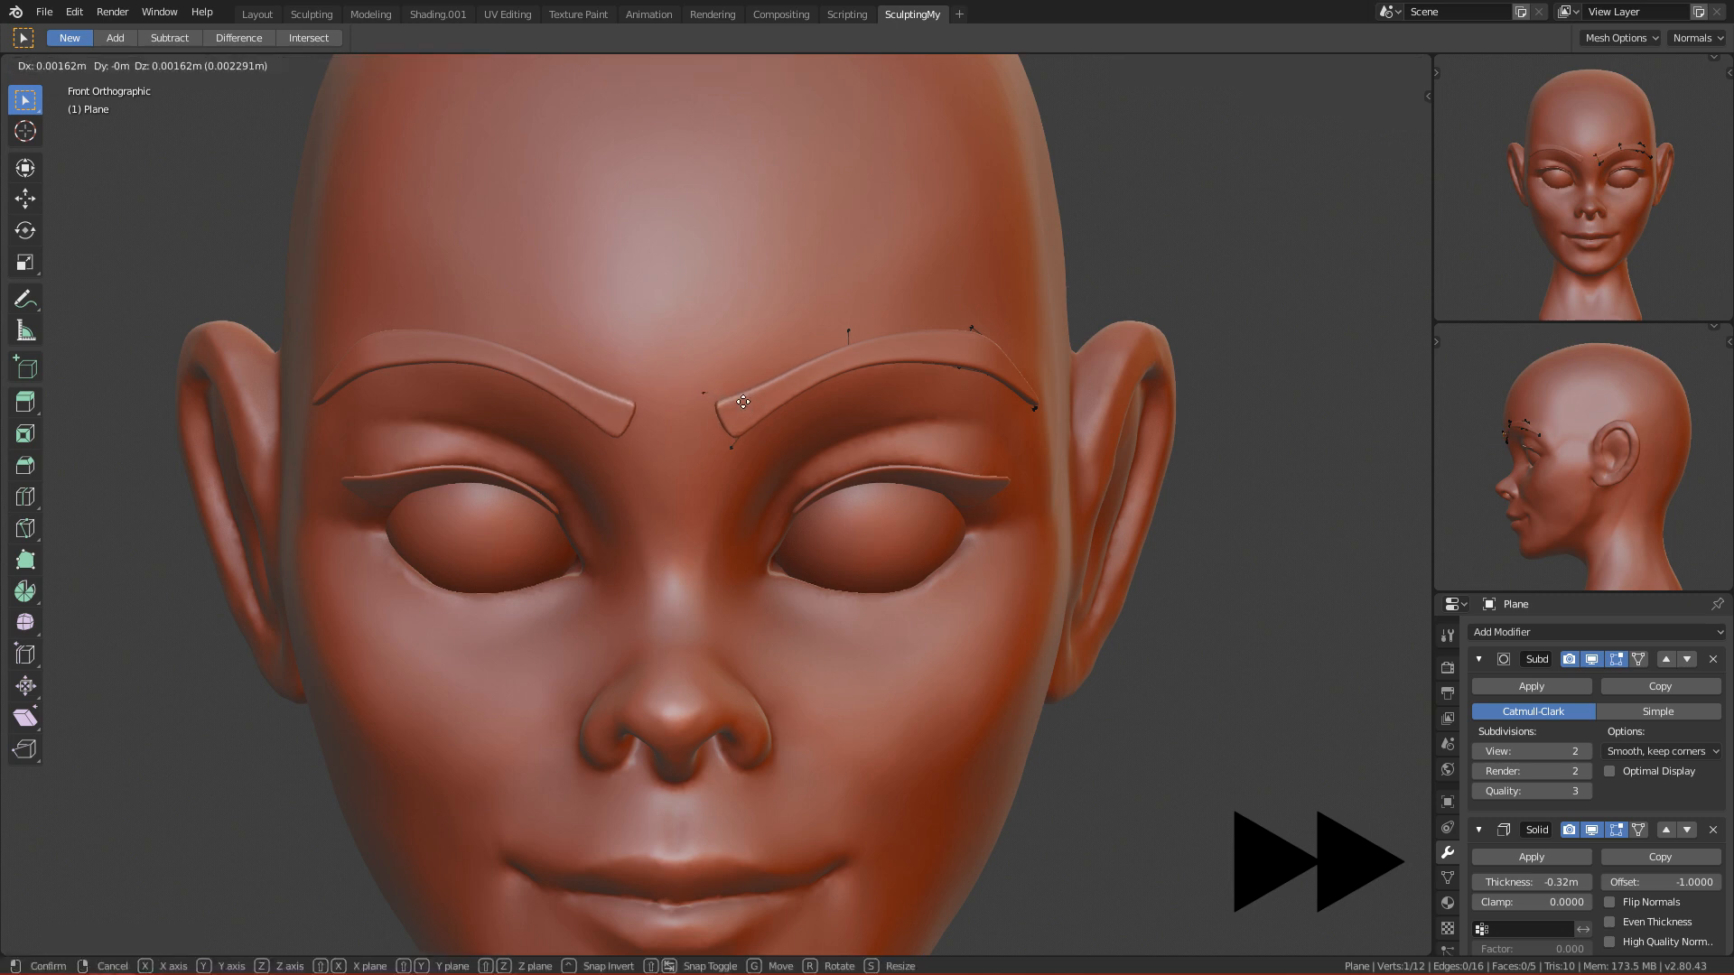
{"action": "left_click", "coordinate": [735, 393]}
Step: Nudge the upper-edge vertex in the middle of the eyebrow
{"action": "scroll", "coordinate": [811, 420], "scroll_direction": "up", "scroll_amount": 1}
{"action": "middle_click_drag", "start_coordinate": [813, 422], "coordinate": [650, 426], "text": "shift"}
{"action": "left_click", "coordinate": [703, 303]}
{"action": "key", "text": "g"}
{"action": "left_click", "coordinate": [706, 327]}
Step: Scale the whole eyebrow mesh along Z to thicken it and shift it along Y
{"action": "key", "text": "a"}
{"action": "key", "text": "s"}
{"action": "key", "text": "z"}
{"action": "left_click", "coordinate": [956, 296]}
{"action": "scroll", "coordinate": [722, 338], "scroll_direction": "down", "scroll_amount": 2}
{"action": "scroll", "coordinate": [728, 360], "scroll_direction": "up", "scroll_amount": 2}
{"action": "key", "text": "g"}
{"action": "key", "text": "y"}
{"action": "left_click", "coordinate": [763, 398]}
Step: Insert an edge loop across the eyebrow's arch and reposition the upper-edge vertices around it
{"action": "left_click", "coordinate": [722, 316]}
{"action": "key", "text": "g"}
{"action": "left_click", "coordinate": [716, 315]}
{"action": "key", "text": "ctrl+r"}
{"action": "left_click", "coordinate": [787, 312]}
{"action": "key", "text": "g"}
{"action": "left_click", "coordinate": [794, 298]}
{"action": "left_click_drag", "start_coordinate": [777, 274], "coordinate": [803, 302]}
{"action": "key", "text": "g"}
{"action": "left_click", "coordinate": [735, 380]}
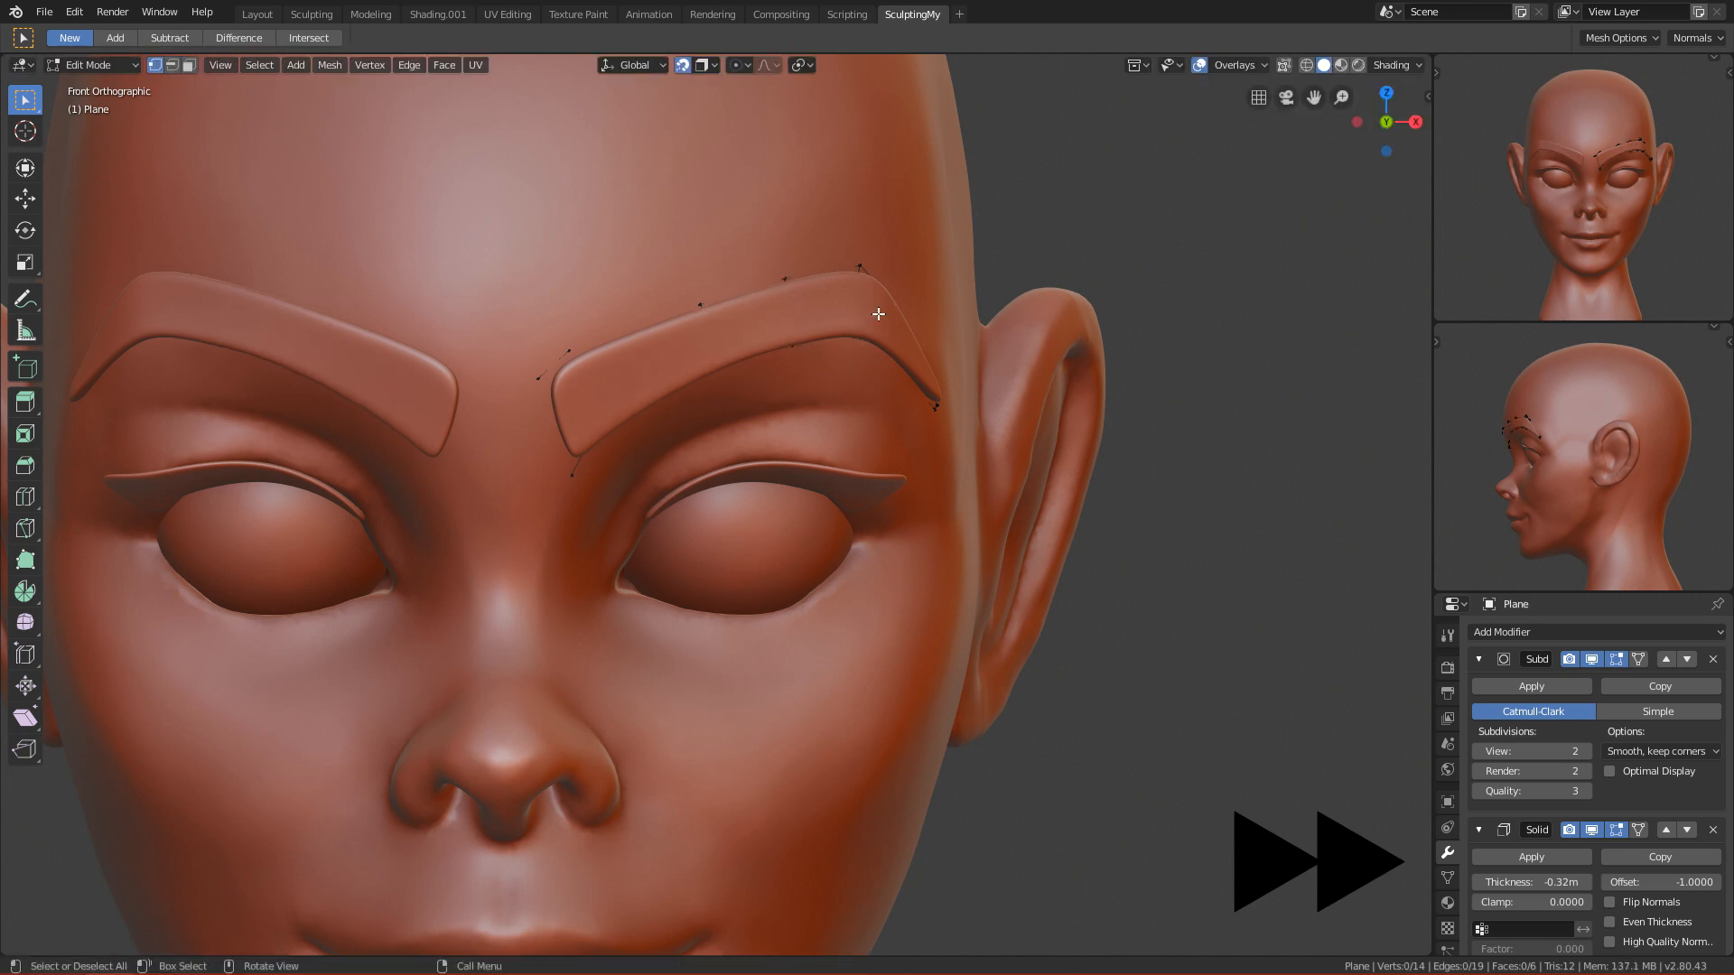
Step: Select the two upper vertices at the eyebrow's inner corner and reposition them
{"action": "scroll", "coordinate": [874, 379], "scroll_direction": "down", "scroll_amount": 5}
{"action": "scroll", "coordinate": [870, 472], "scroll_direction": "up", "scroll_amount": 3}
{"action": "left_click_drag", "start_coordinate": [710, 352], "coordinate": [829, 411]}
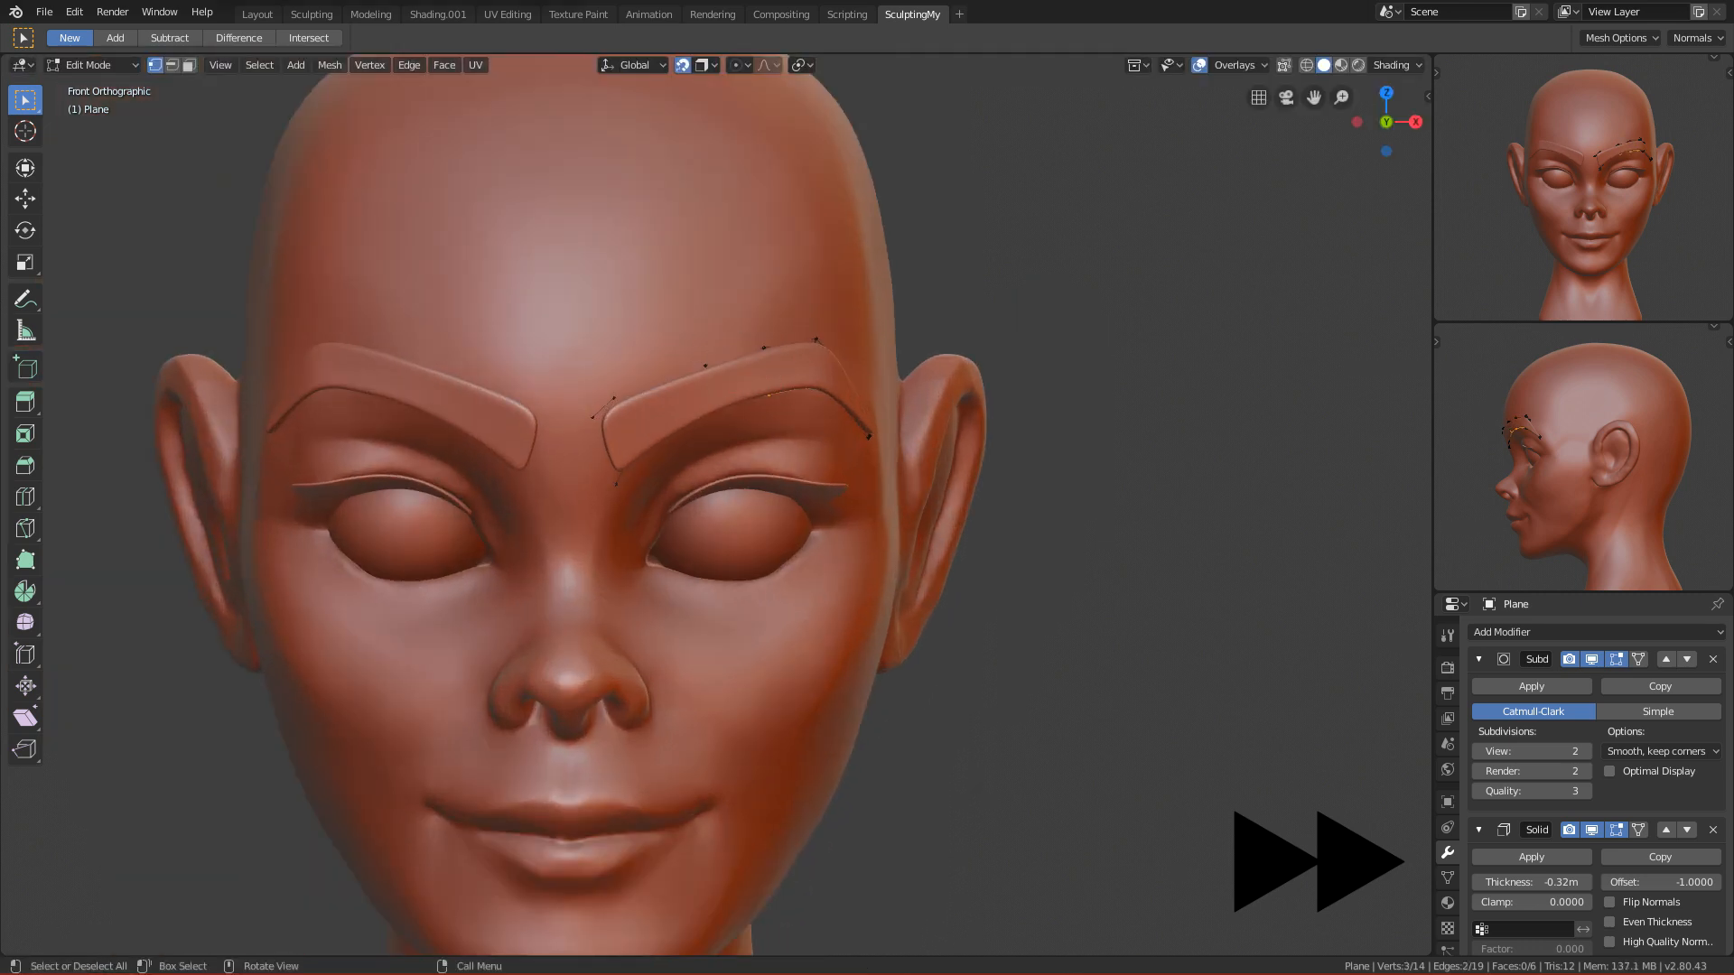
{"action": "scroll", "coordinate": [819, 415], "scroll_direction": "up", "scroll_amount": 2}
{"action": "left_click_drag", "start_coordinate": [511, 338], "coordinate": [602, 401]}
{"action": "key", "text": "g"}
{"action": "left_click", "coordinate": [653, 419]}
{"action": "scroll", "coordinate": [672, 374], "scroll_direction": "down", "scroll_amount": 2}
{"action": "scroll", "coordinate": [681, 352], "scroll_direction": "up", "scroll_amount": 2}
Step: Reposition the upper-edge vertices along the eyebrow's middle and arch to smooth its curve
{"action": "left_click_drag", "start_coordinate": [675, 287], "coordinate": [735, 322]}
{"action": "key", "text": "g"}
{"action": "left_click", "coordinate": [742, 332]}
{"action": "left_click", "coordinate": [805, 305]}
{"action": "key", "text": "g"}
{"action": "left_click", "coordinate": [871, 280]}
{"action": "key", "text": "g"}
{"action": "left_click", "coordinate": [872, 281]}
Step: Leave Edit Mode and examine the reshaped eyebrows on the face from the front
{"action": "middle_click_drag", "start_coordinate": [871, 281], "coordinate": [816, 295]}
{"action": "key", "text": "KP_1"}
{"action": "scroll", "coordinate": [857, 410], "scroll_direction": "down", "scroll_amount": 5}
{"action": "key", "text": "Tab"}
{"action": "scroll", "coordinate": [813, 362], "scroll_direction": "up", "scroll_amount": 8}
Step: Adjust the vertex at the eyebrow's inner end from an angled view so it follows the brow surface
{"action": "key", "text": "ctrl+Tab"}
{"action": "left_click", "coordinate": [901, 350]}
{"action": "middle_click_drag", "start_coordinate": [795, 389], "coordinate": [722, 334]}
{"action": "left_click_drag", "start_coordinate": [504, 339], "coordinate": [513, 348]}
{"action": "middle_click_drag", "start_coordinate": [797, 243], "coordinate": [534, 445]}
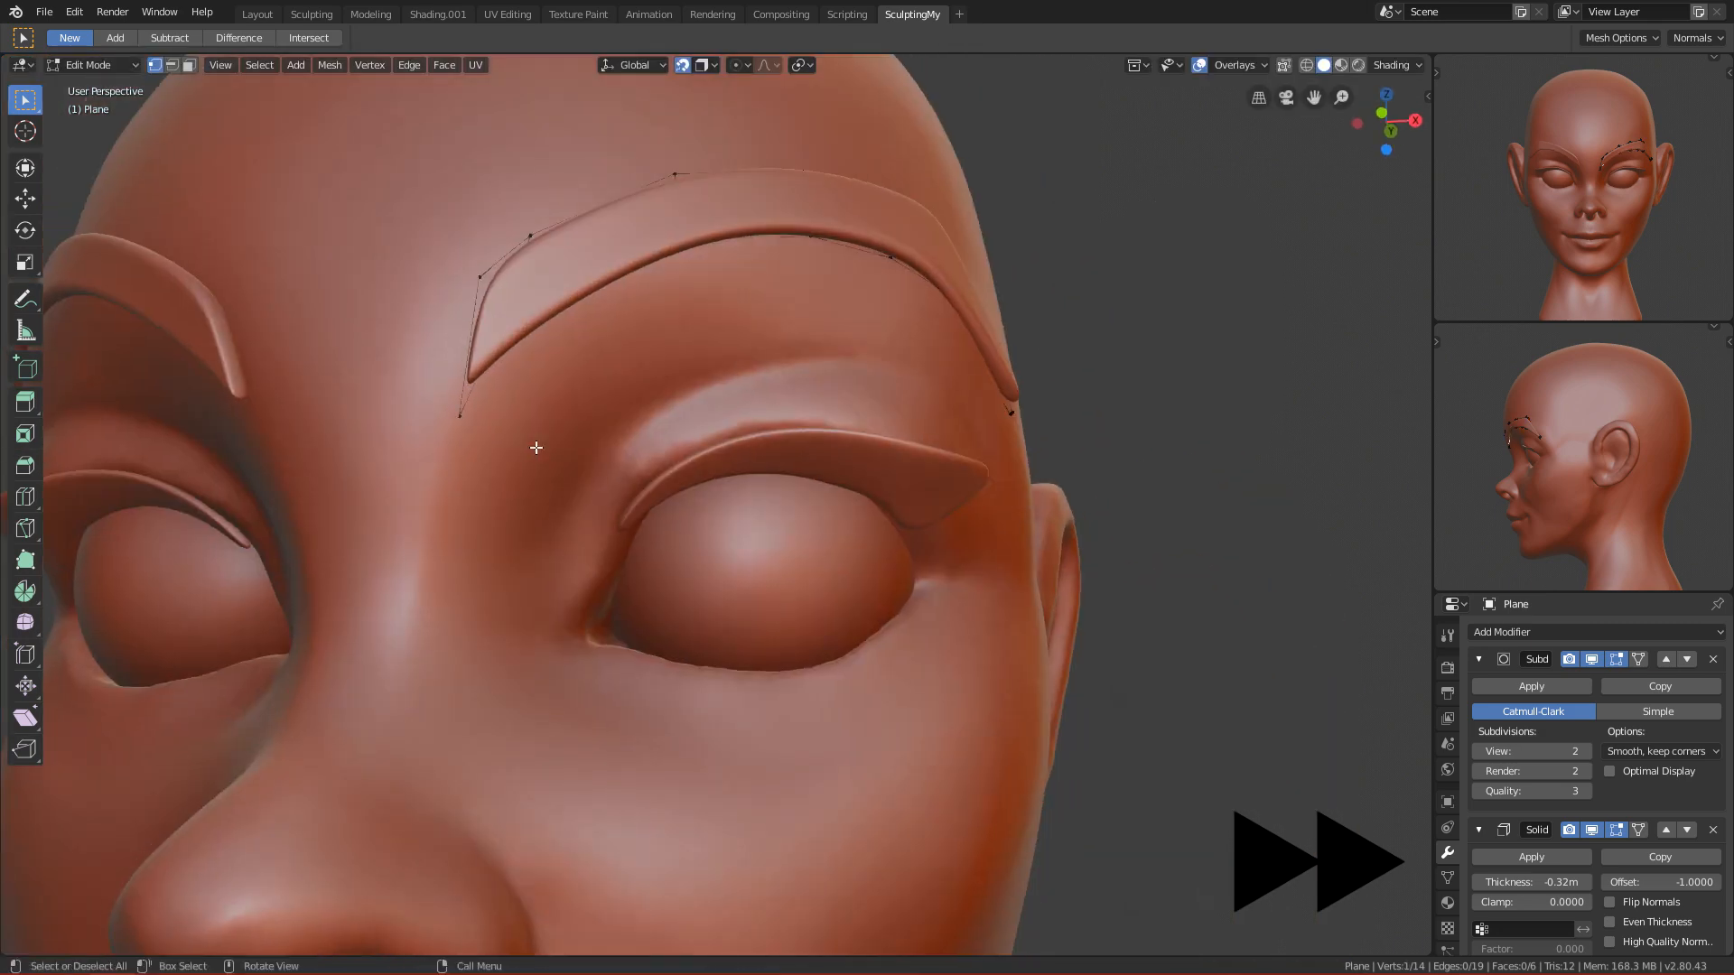
{"action": "left_click", "coordinate": [591, 312]}
{"action": "key", "text": "g"}
{"action": "left_click", "coordinate": [587, 321]}
Step: Reposition the upper-edge vertices between the eyebrow's arch and its tail to even out the curve
{"action": "key", "text": "KP_1"}
{"action": "scroll", "coordinate": [584, 391], "scroll_direction": "down", "scroll_amount": 4}
{"action": "scroll", "coordinate": [713, 451], "scroll_direction": "up", "scroll_amount": 3}
{"action": "left_click_drag", "start_coordinate": [844, 248], "coordinate": [900, 326]}
{"action": "scroll", "coordinate": [901, 325], "scroll_direction": "down", "scroll_amount": 5}
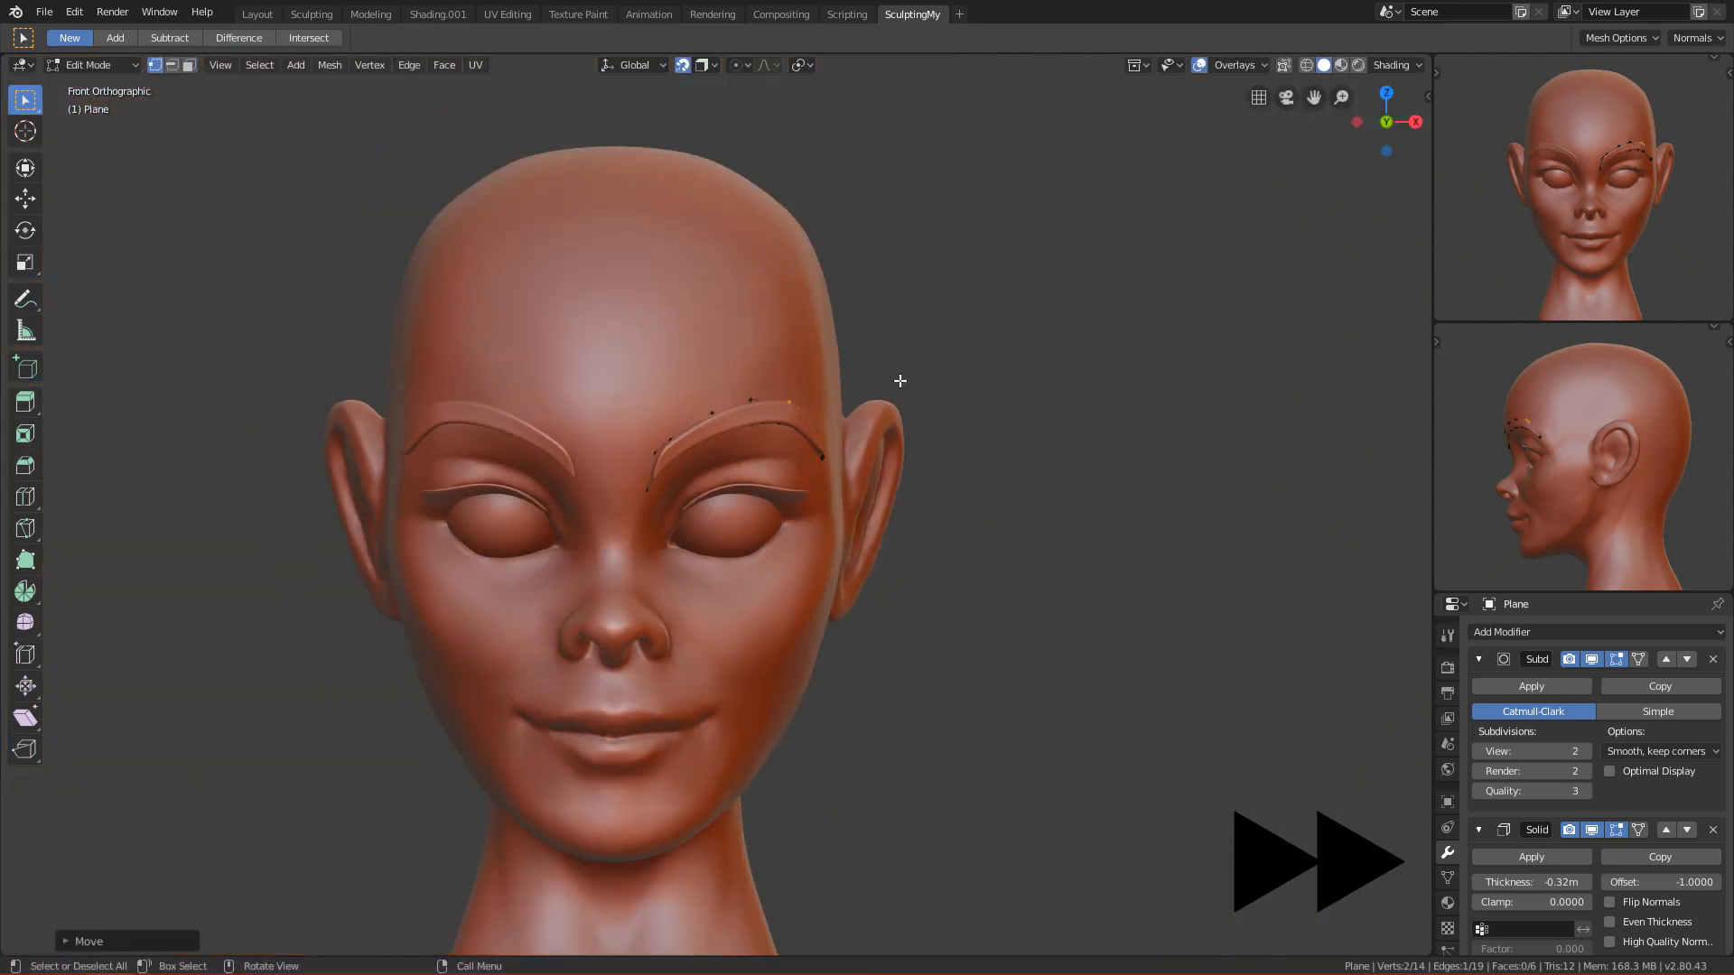
{"action": "scroll", "coordinate": [794, 491], "scroll_direction": "up", "scroll_amount": 2}
{"action": "middle_click_drag", "start_coordinate": [794, 492], "coordinate": [734, 293]}
{"action": "key", "text": "g"}
{"action": "left_click", "coordinate": [737, 313]}
{"action": "left_click_drag", "start_coordinate": [784, 321], "coordinate": [737, 342]}
{"action": "key", "text": "g"}
{"action": "left_click", "coordinate": [742, 333]}
Step: Select the two vertices at the eyebrow's outer tip and reposition them
{"action": "left_click_drag", "start_coordinate": [813, 383], "coordinate": [841, 417]}
{"action": "key", "text": "g"}
{"action": "left_click", "coordinate": [829, 420]}
{"action": "key", "text": "g"}
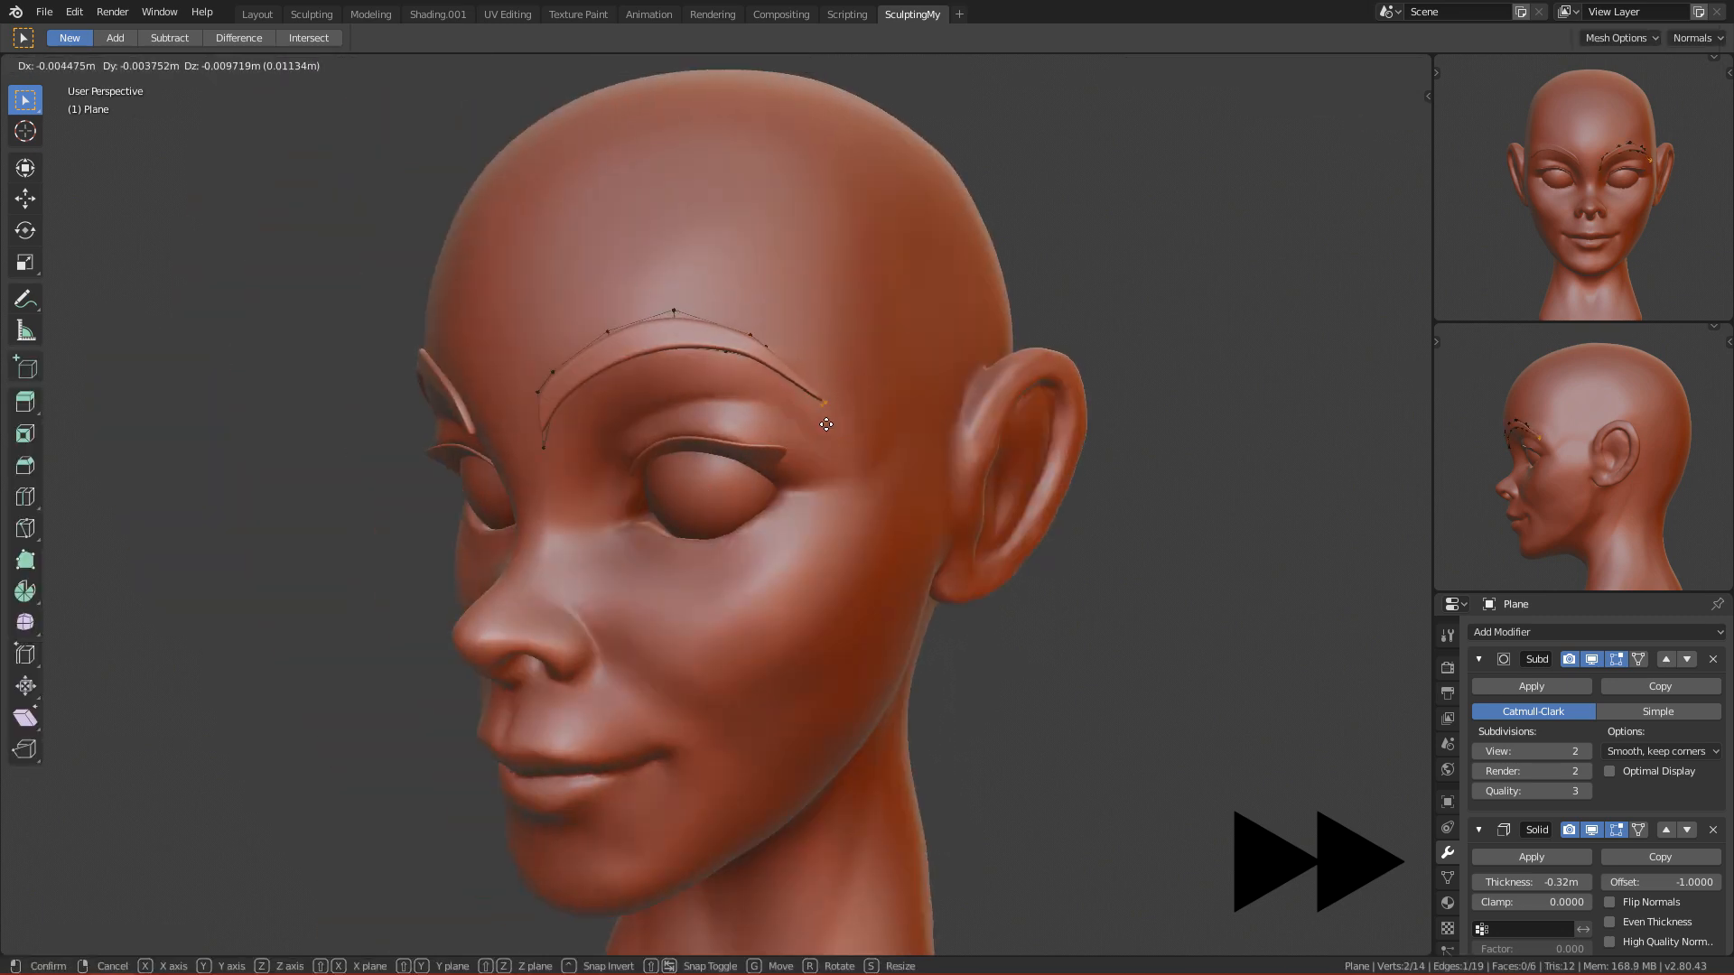
{"action": "left_click", "coordinate": [820, 422]}
Step: Reposition the eyebrow's tail and neighbouring upper-edge vertices from a side angle so they wrap around the temple
{"action": "key", "text": "KP_1"}
{"action": "middle_click_drag", "start_coordinate": [654, 310], "coordinate": [518, 302]}
{"action": "scroll", "coordinate": [1006, 256], "scroll_direction": "up", "scroll_amount": 2}
{"action": "key", "text": "g"}
{"action": "left_click", "coordinate": [966, 304]}
{"action": "left_click_drag", "start_coordinate": [813, 176], "coordinate": [736, 233]}
{"action": "key", "text": "g"}
{"action": "left_click", "coordinate": [832, 240]}
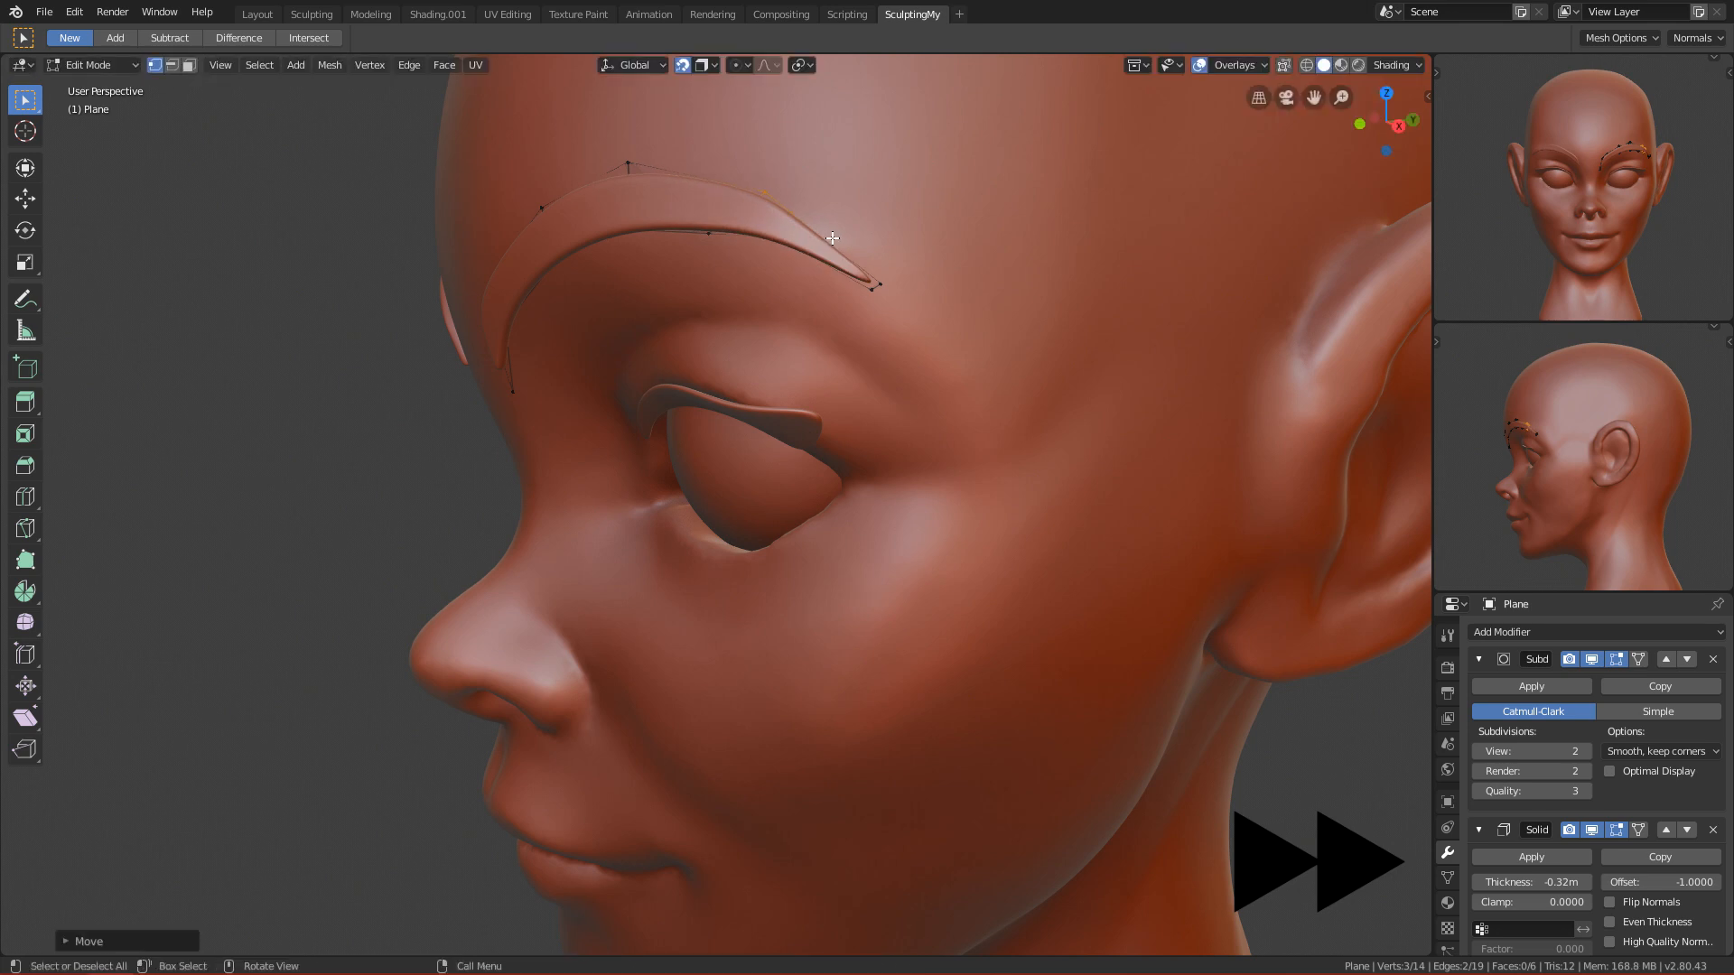
Step: Leave Edit Mode and save the file FemaleFace_Tutorial.blend
{"action": "middle_click_drag", "start_coordinate": [560, 307], "coordinate": [662, 321]}
{"action": "key", "text": "KP_1"}
{"action": "scroll", "coordinate": [416, 360], "scroll_direction": "down", "scroll_amount": 3}
{"action": "key", "text": "Tab"}
{"action": "scroll", "coordinate": [621, 348], "scroll_direction": "down", "scroll_amount": 4}
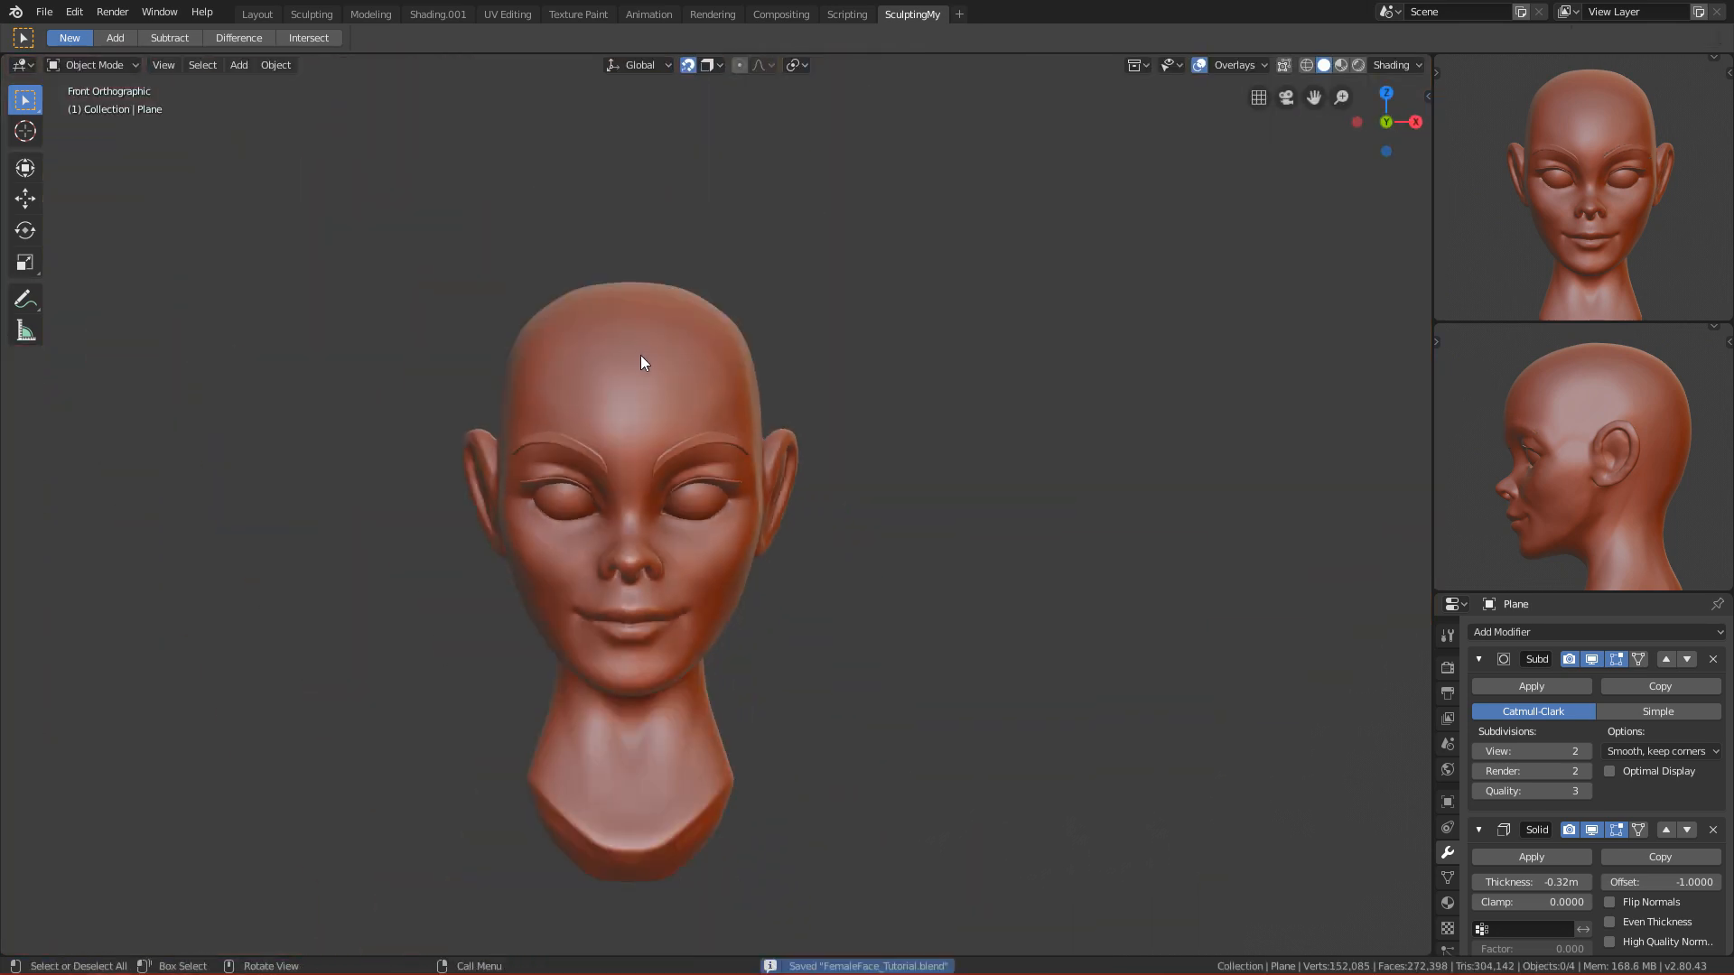
{"action": "scroll", "coordinate": [690, 406], "scroll_direction": "down", "scroll_amount": 1}
{"action": "middle_click_drag", "start_coordinate": [754, 458], "coordinate": [808, 420], "text": "shift"}
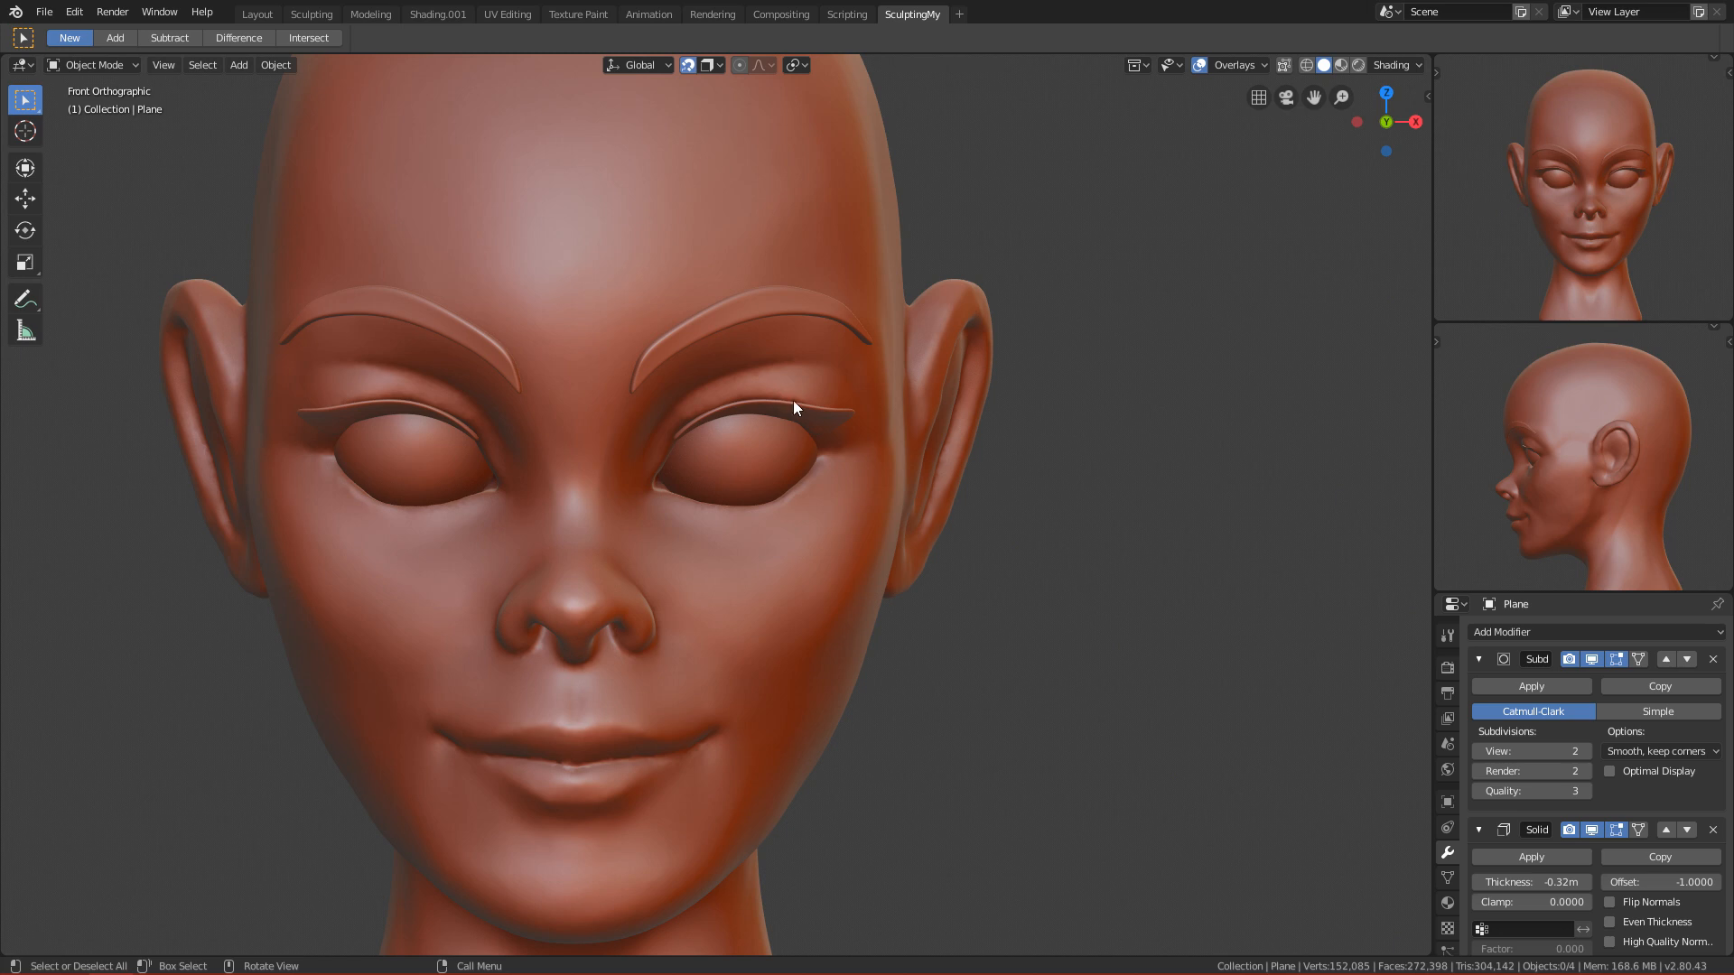
Step: Select the eyebrows and apply Shade Smooth to them
{"action": "scroll", "coordinate": [793, 399], "scroll_direction": "up", "scroll_amount": 6}
{"action": "middle_click_drag", "start_coordinate": [647, 292], "coordinate": [670, 518], "text": "shift"}
{"action": "scroll", "coordinate": [603, 332], "scroll_direction": "down", "scroll_amount": 3}
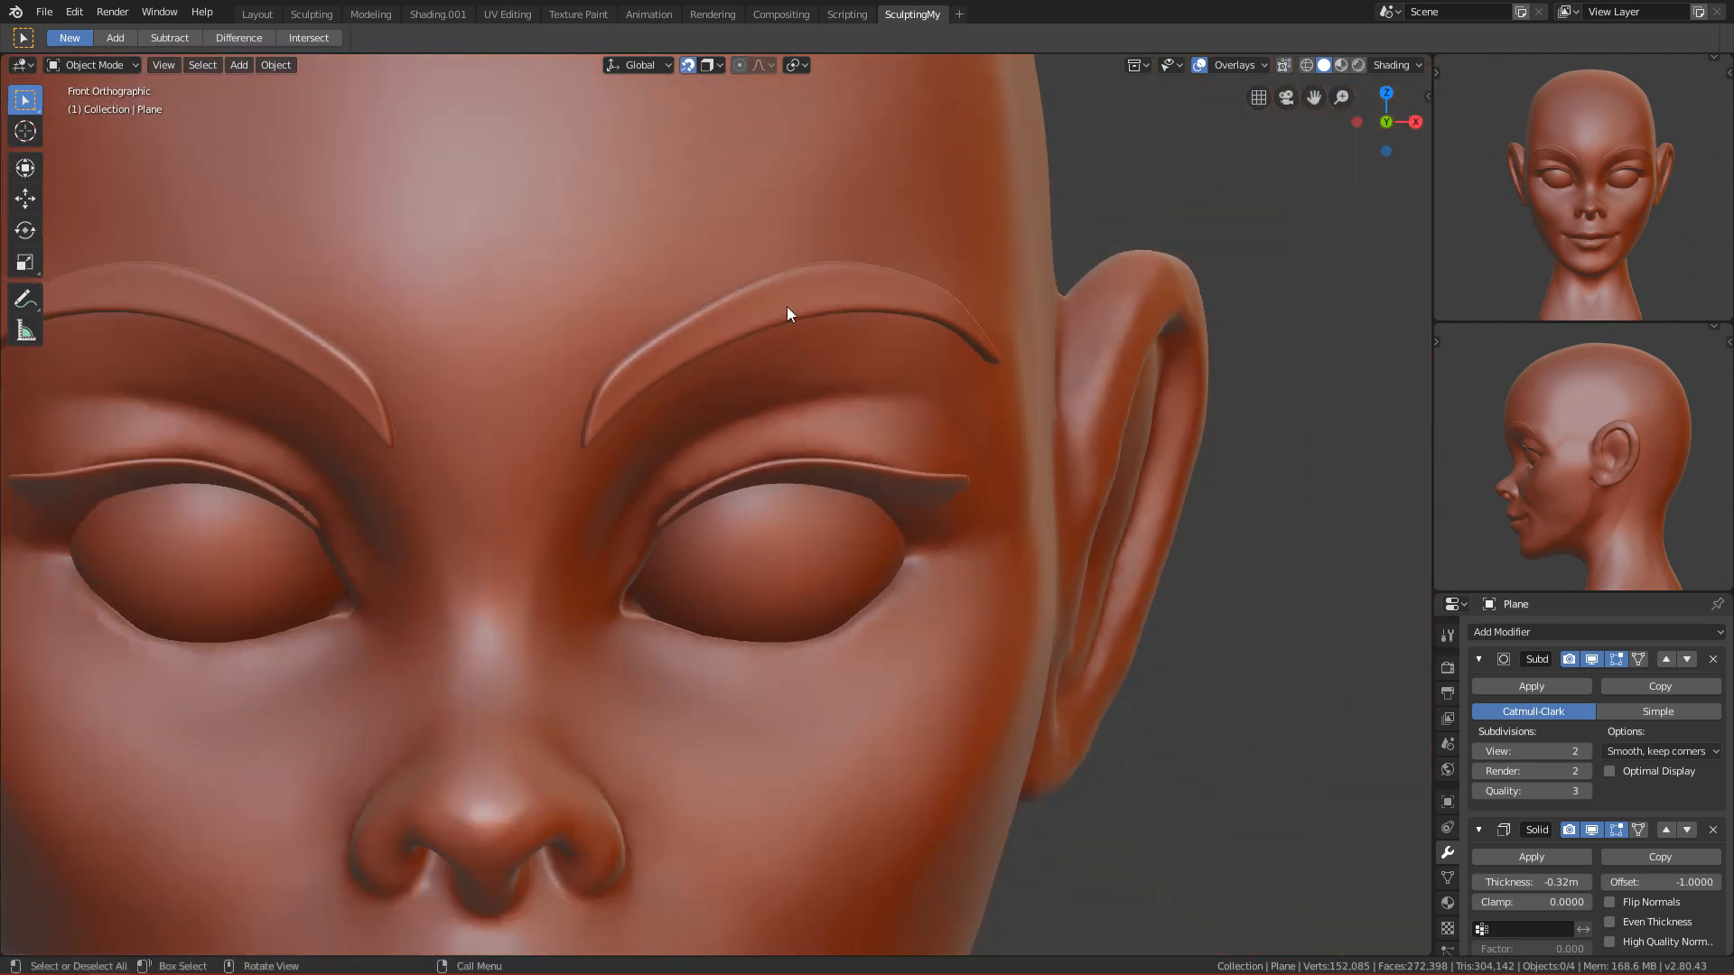
{"action": "scroll", "coordinate": [744, 288], "scroll_direction": "up", "scroll_amount": 1}
{"action": "scroll", "coordinate": [718, 308], "scroll_direction": "up", "scroll_amount": 1}
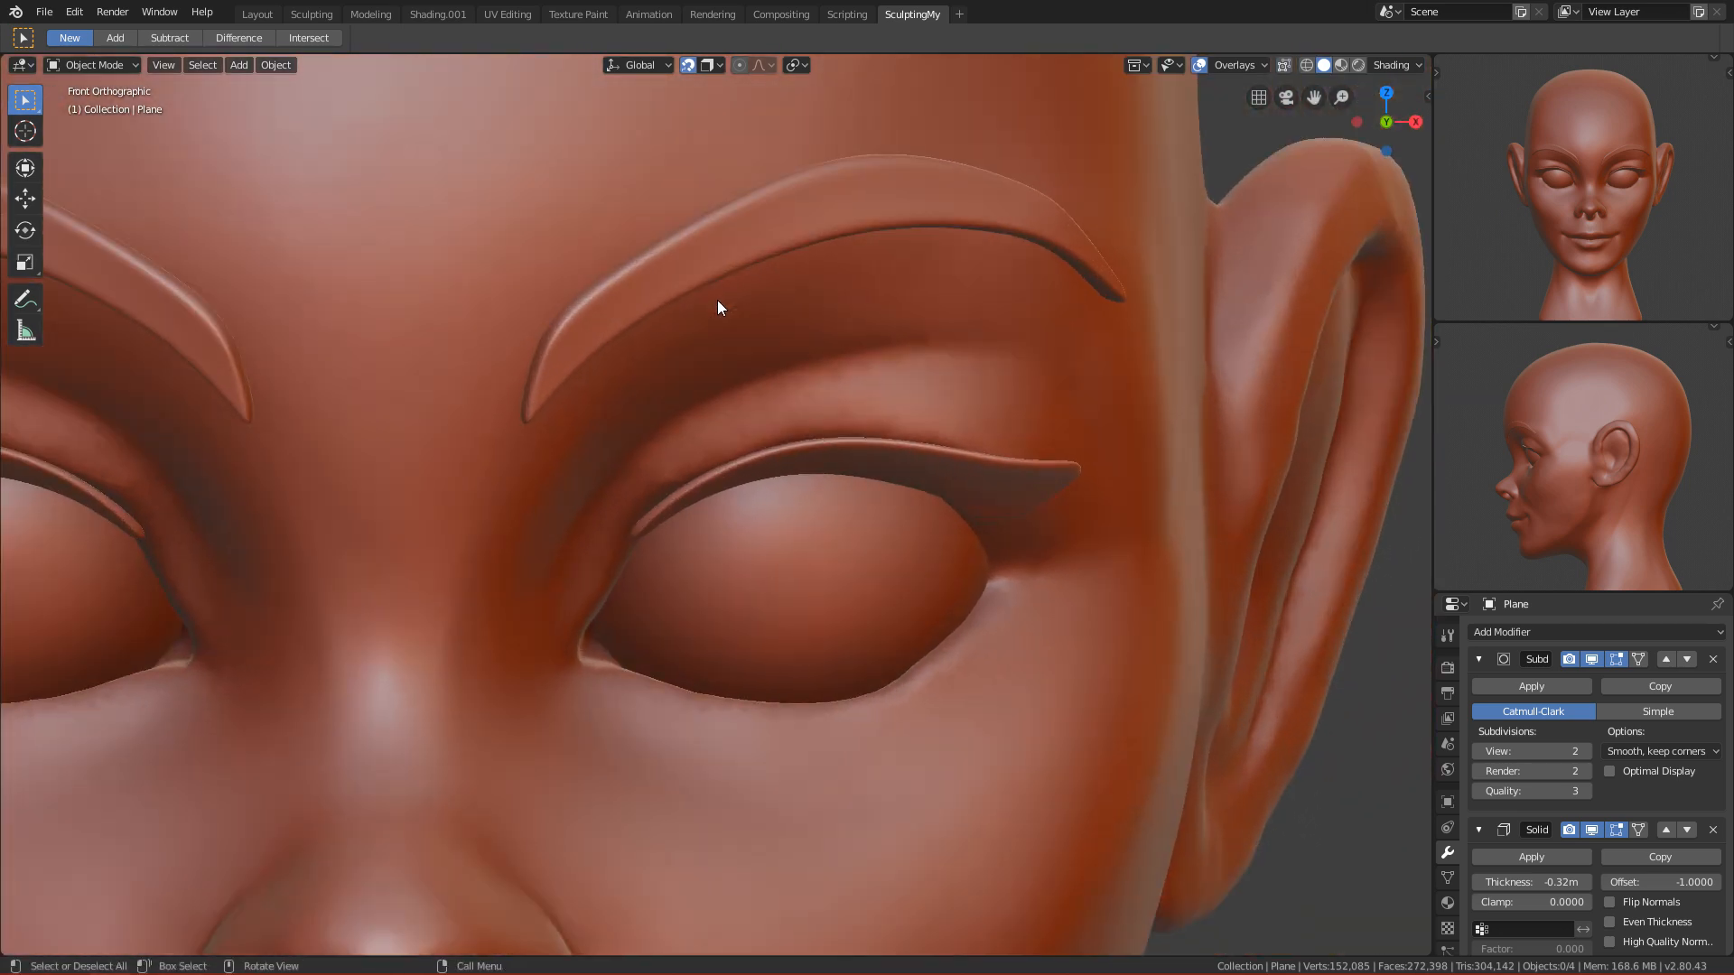
{"action": "left_click", "coordinate": [676, 254]}
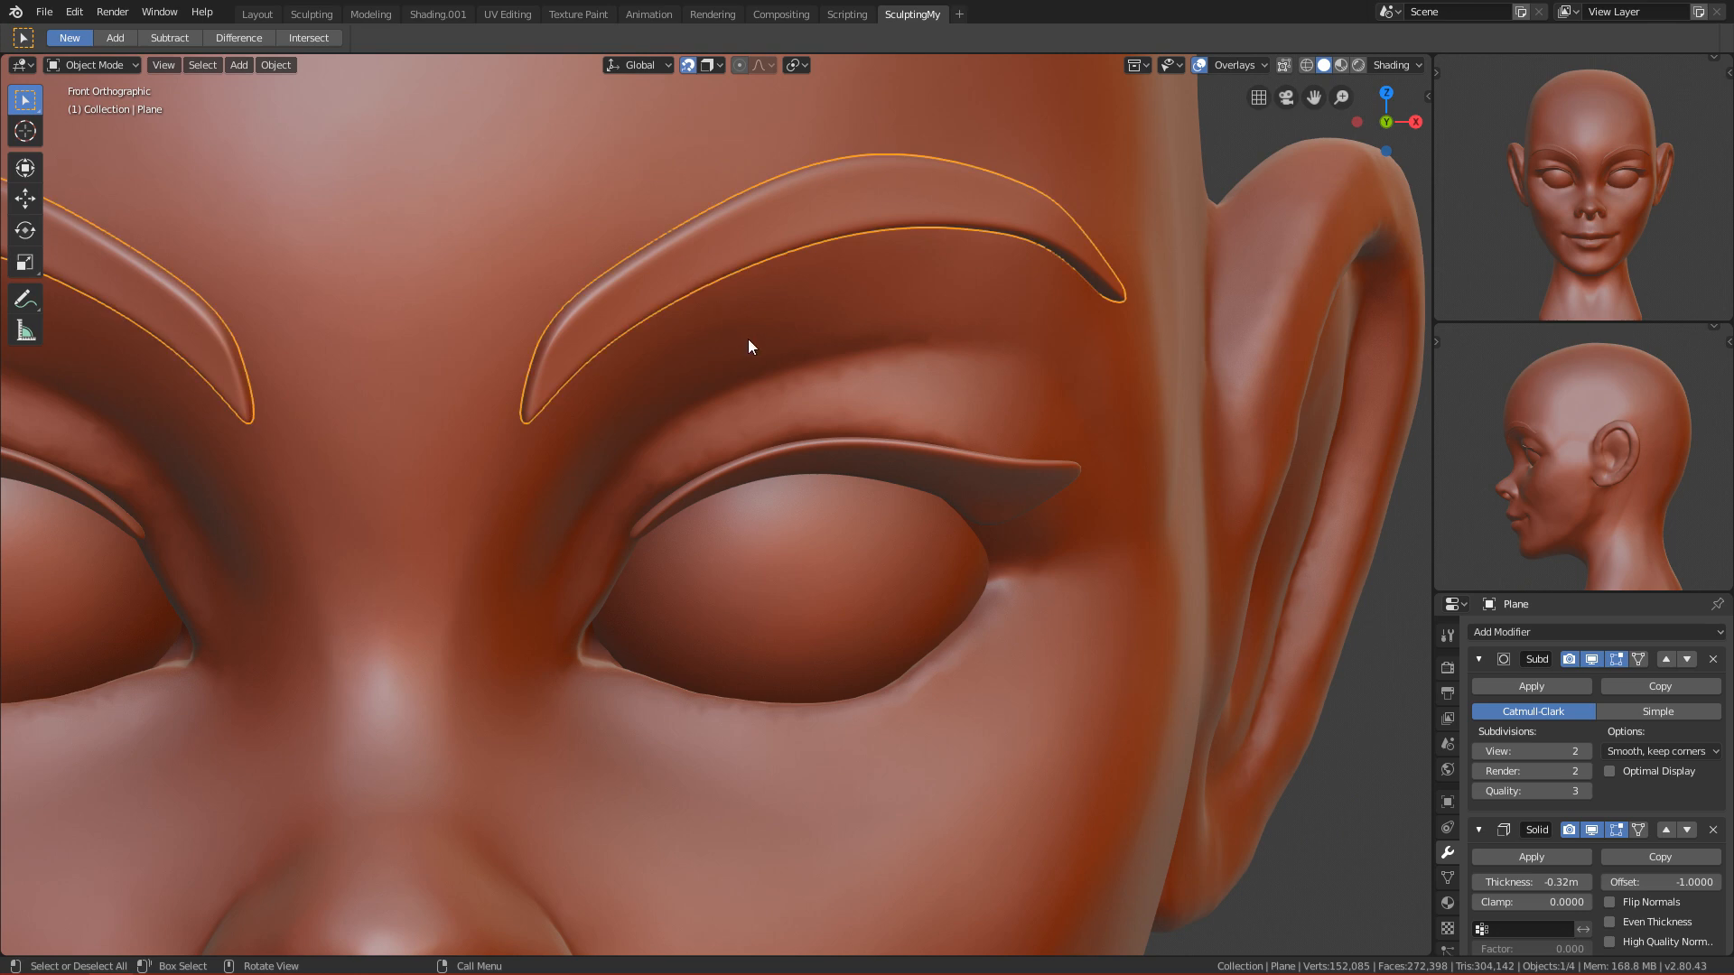
{"action": "scroll", "coordinate": [747, 341], "scroll_direction": "up", "scroll_amount": 1}
{"action": "right_click", "coordinate": [604, 252]}
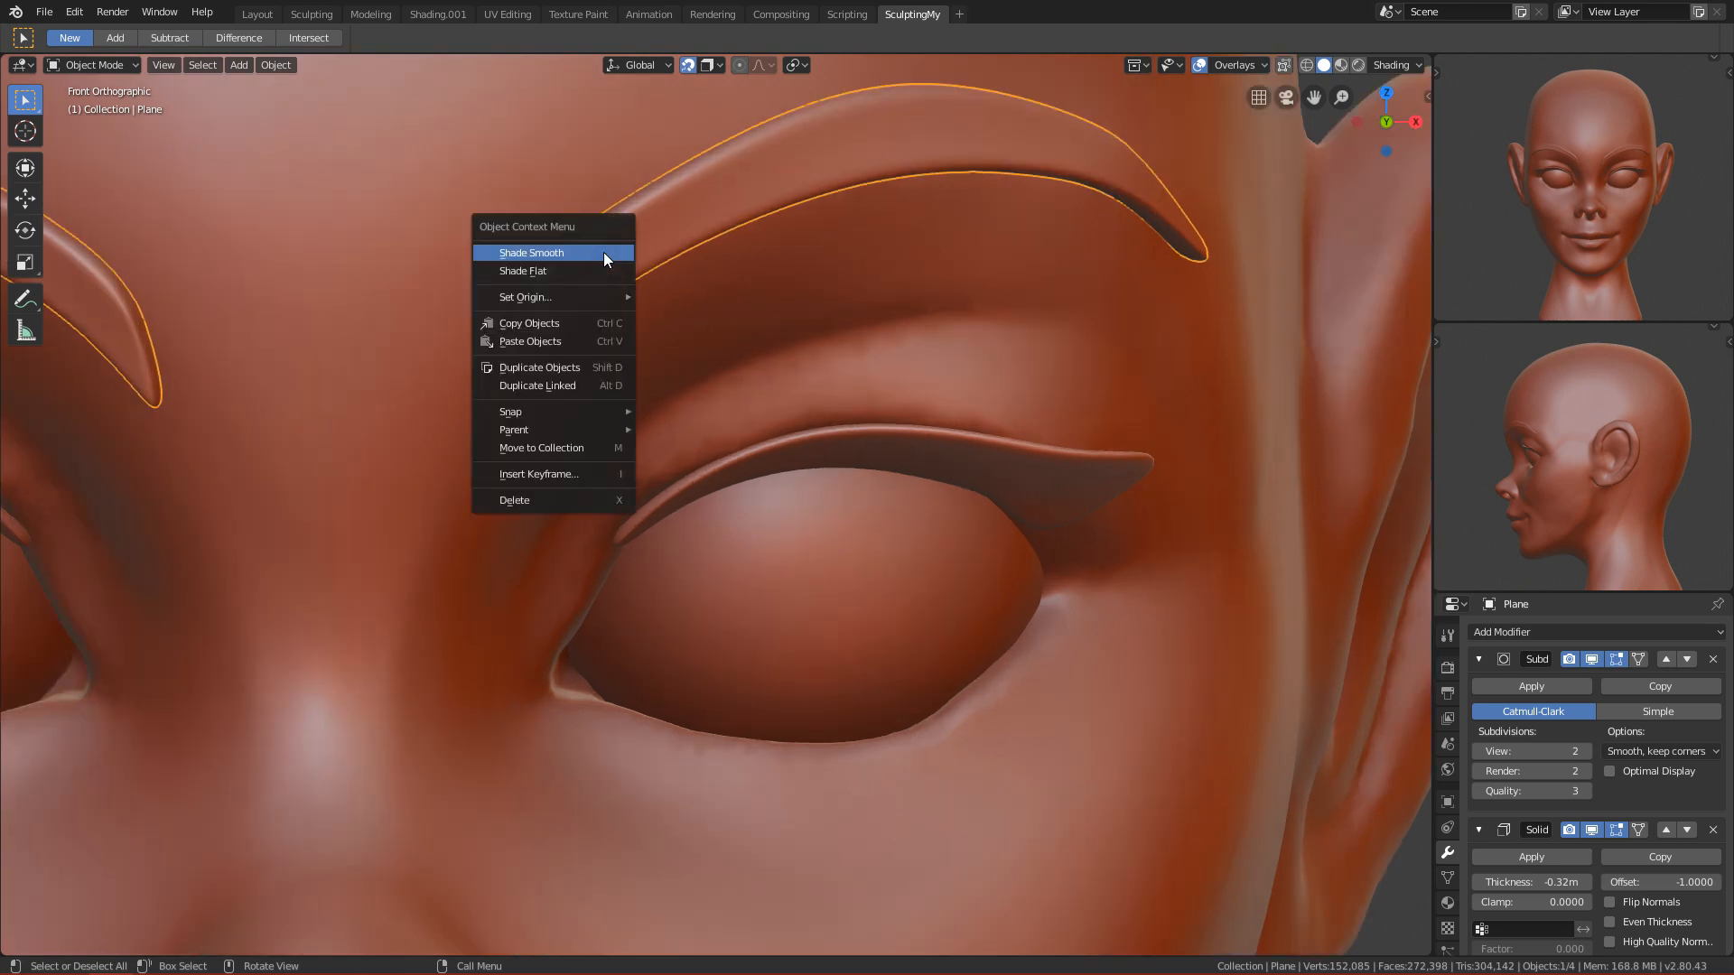
{"action": "left_click", "coordinate": [600, 253]}
Step: Examine the smooth-shaded eyebrows up close and from the front
{"action": "scroll", "coordinate": [594, 298], "scroll_direction": "down", "scroll_amount": 2}
{"action": "middle_click_drag", "start_coordinate": [594, 298], "coordinate": [506, 483]}
{"action": "scroll", "coordinate": [639, 452], "scroll_direction": "up", "scroll_amount": 3}
{"action": "scroll", "coordinate": [644, 447], "scroll_direction": "up", "scroll_amount": 3}
{"action": "scroll", "coordinate": [494, 491], "scroll_direction": "down", "scroll_amount": 5}
{"action": "key", "text": "grave"}
{"action": "scroll", "coordinate": [601, 325], "scroll_direction": "down", "scroll_amount": 3}
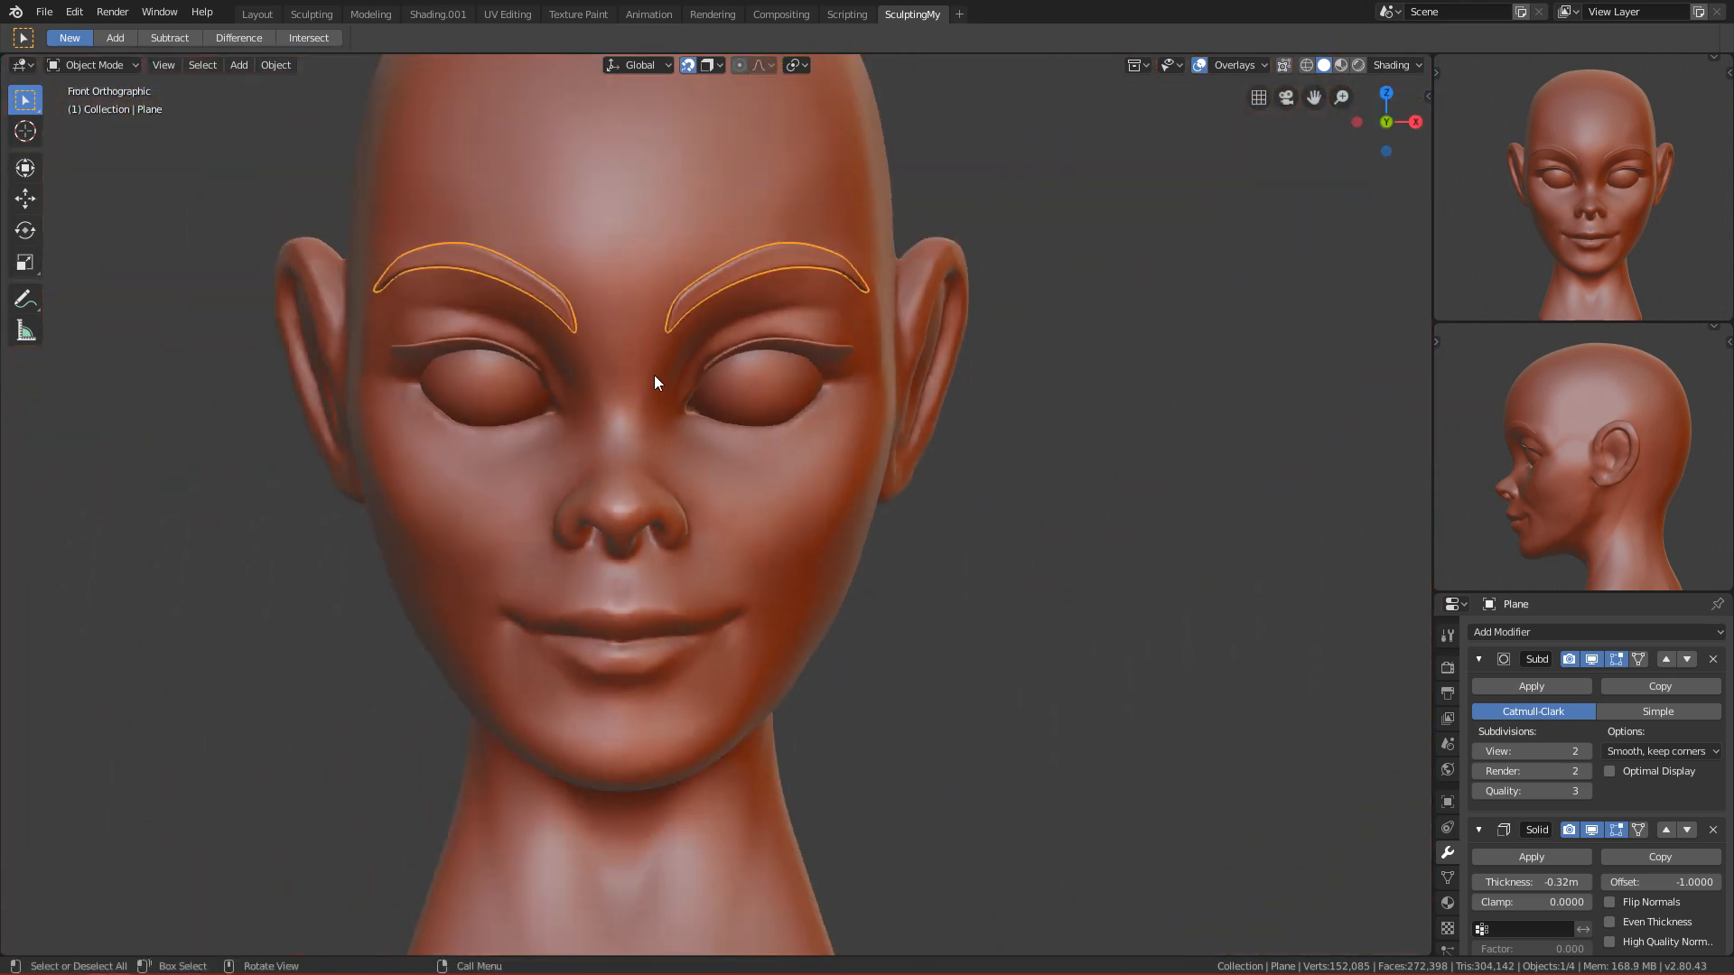
{"action": "scroll", "coordinate": [659, 404], "scroll_direction": "down", "scroll_amount": 3}
Step: Examine the head and the fit of the eyebrows from the side, front and back views
{"action": "key", "text": "grave"}
{"action": "scroll", "coordinate": [947, 540], "scroll_direction": "up", "scroll_amount": 4}
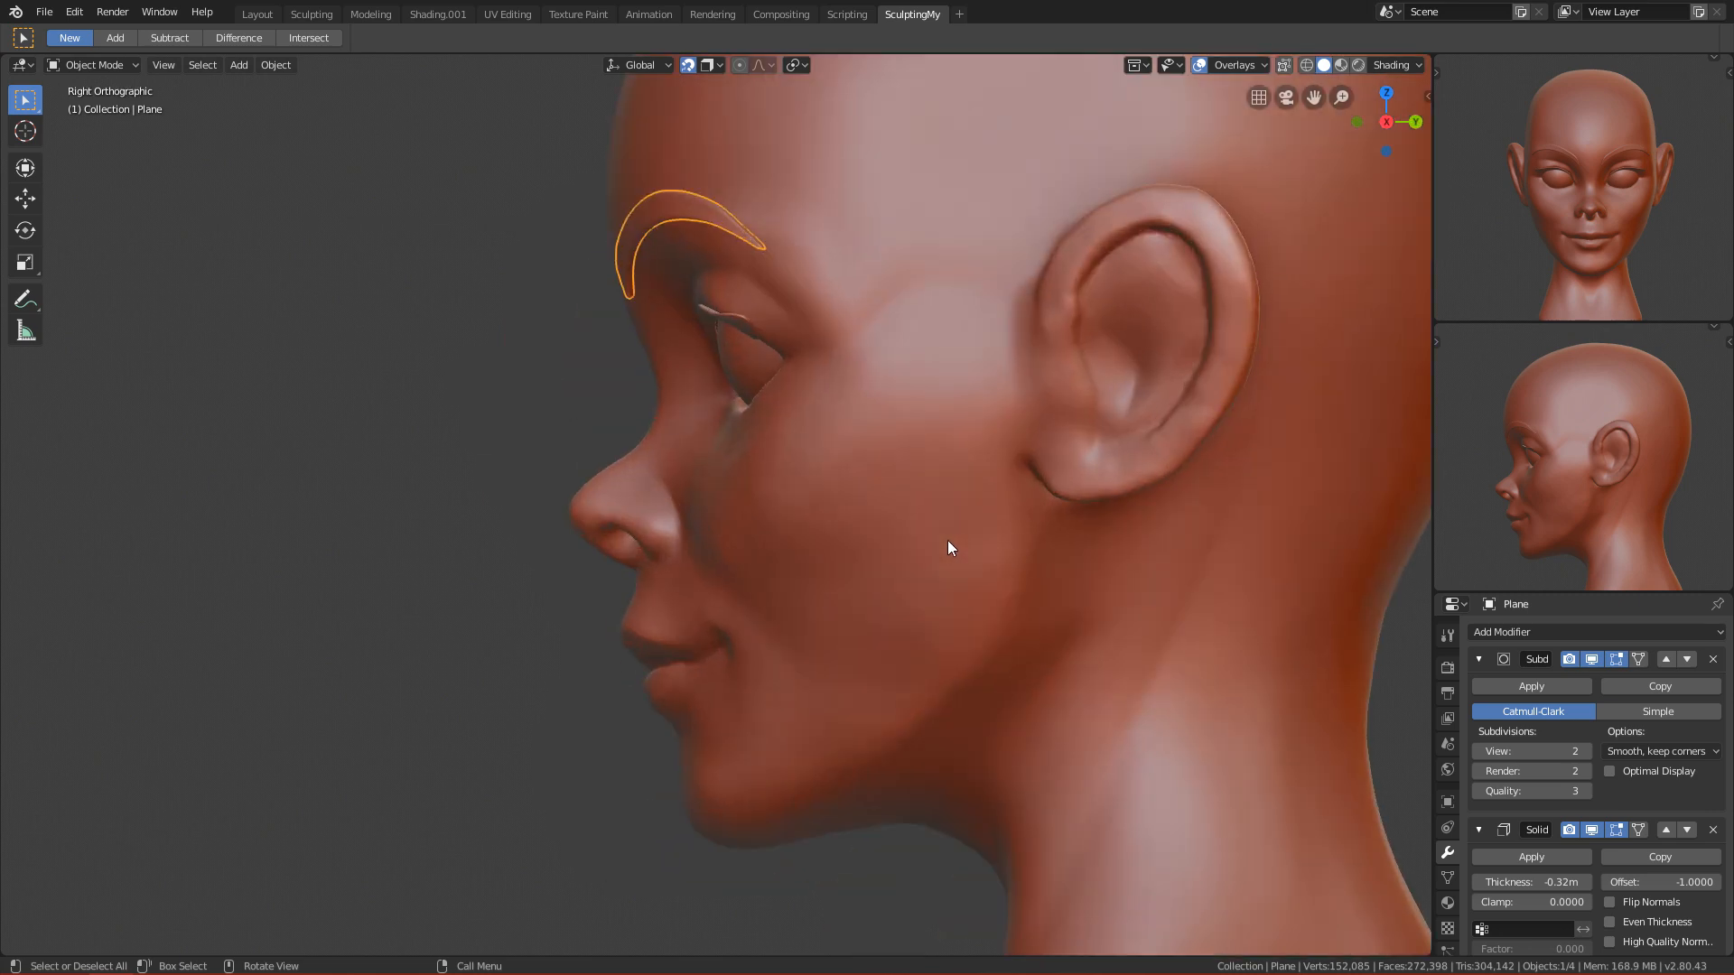
{"action": "scroll", "coordinate": [947, 542], "scroll_direction": "down", "scroll_amount": 3}
{"action": "scroll", "coordinate": [993, 506], "scroll_direction": "up", "scroll_amount": 5}
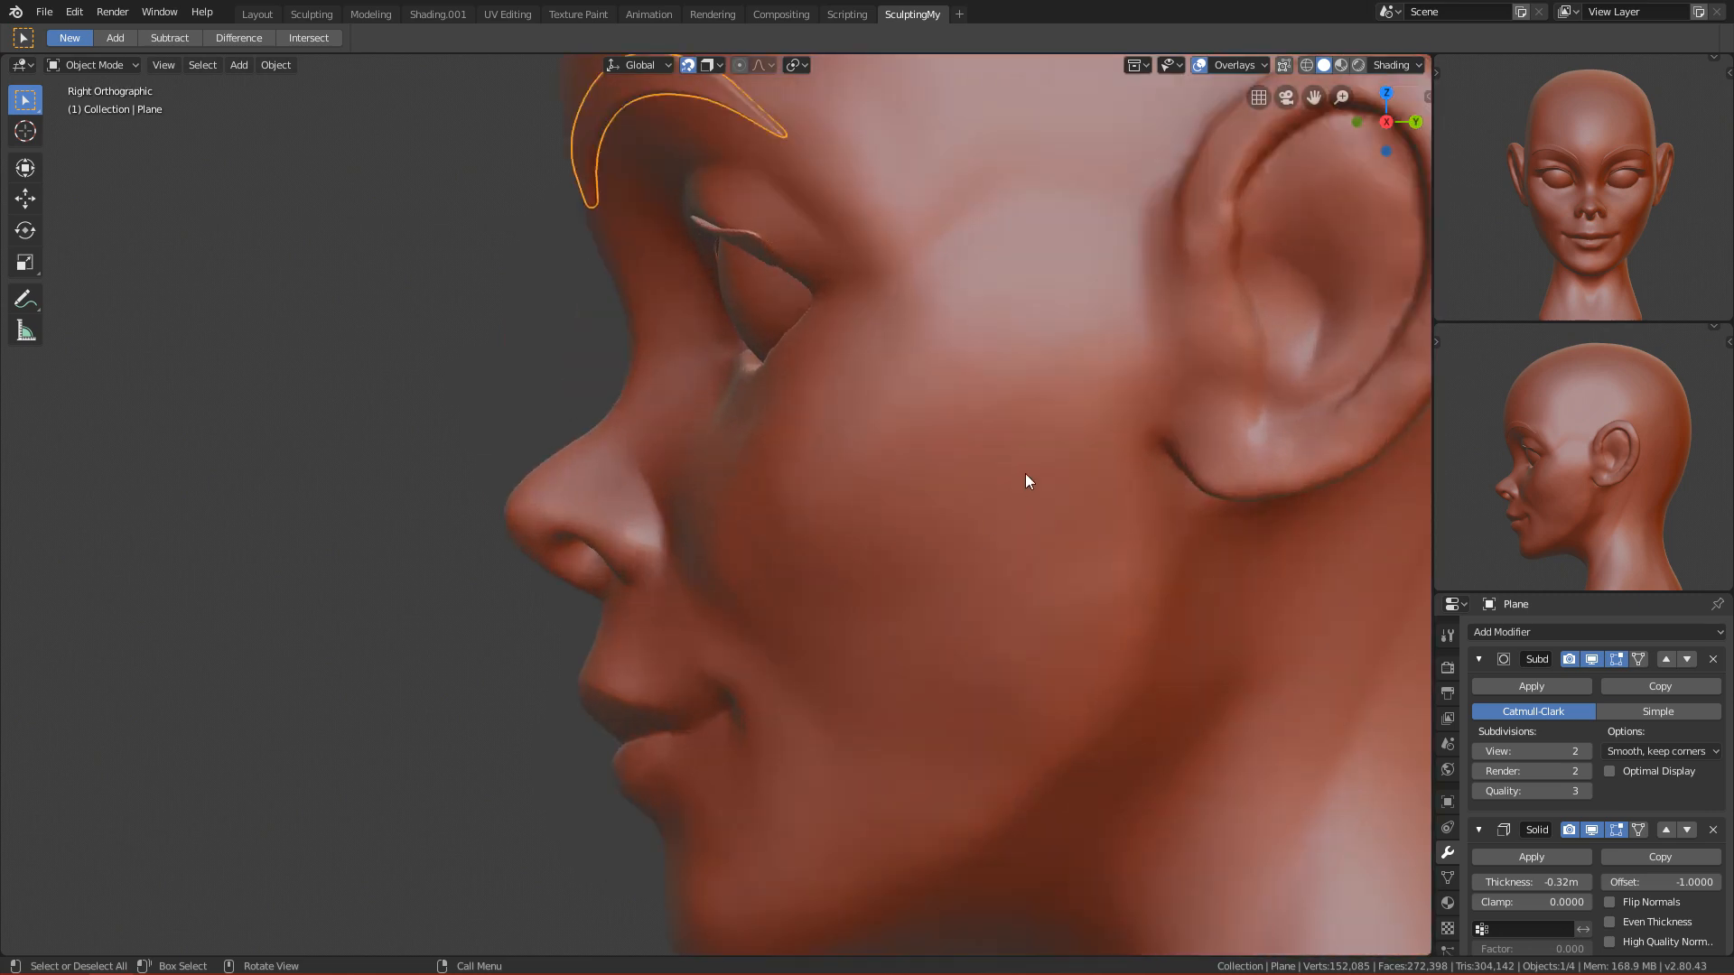
{"action": "scroll", "coordinate": [789, 600], "scroll_direction": "down", "scroll_amount": 5}
{"action": "middle_click_drag", "start_coordinate": [802, 614], "coordinate": [918, 582]}
{"action": "scroll", "coordinate": [918, 581], "scroll_direction": "down", "scroll_amount": 4}
{"action": "key", "text": "grave"}
{"action": "scroll", "coordinate": [682, 424], "scroll_direction": "up", "scroll_amount": 7}
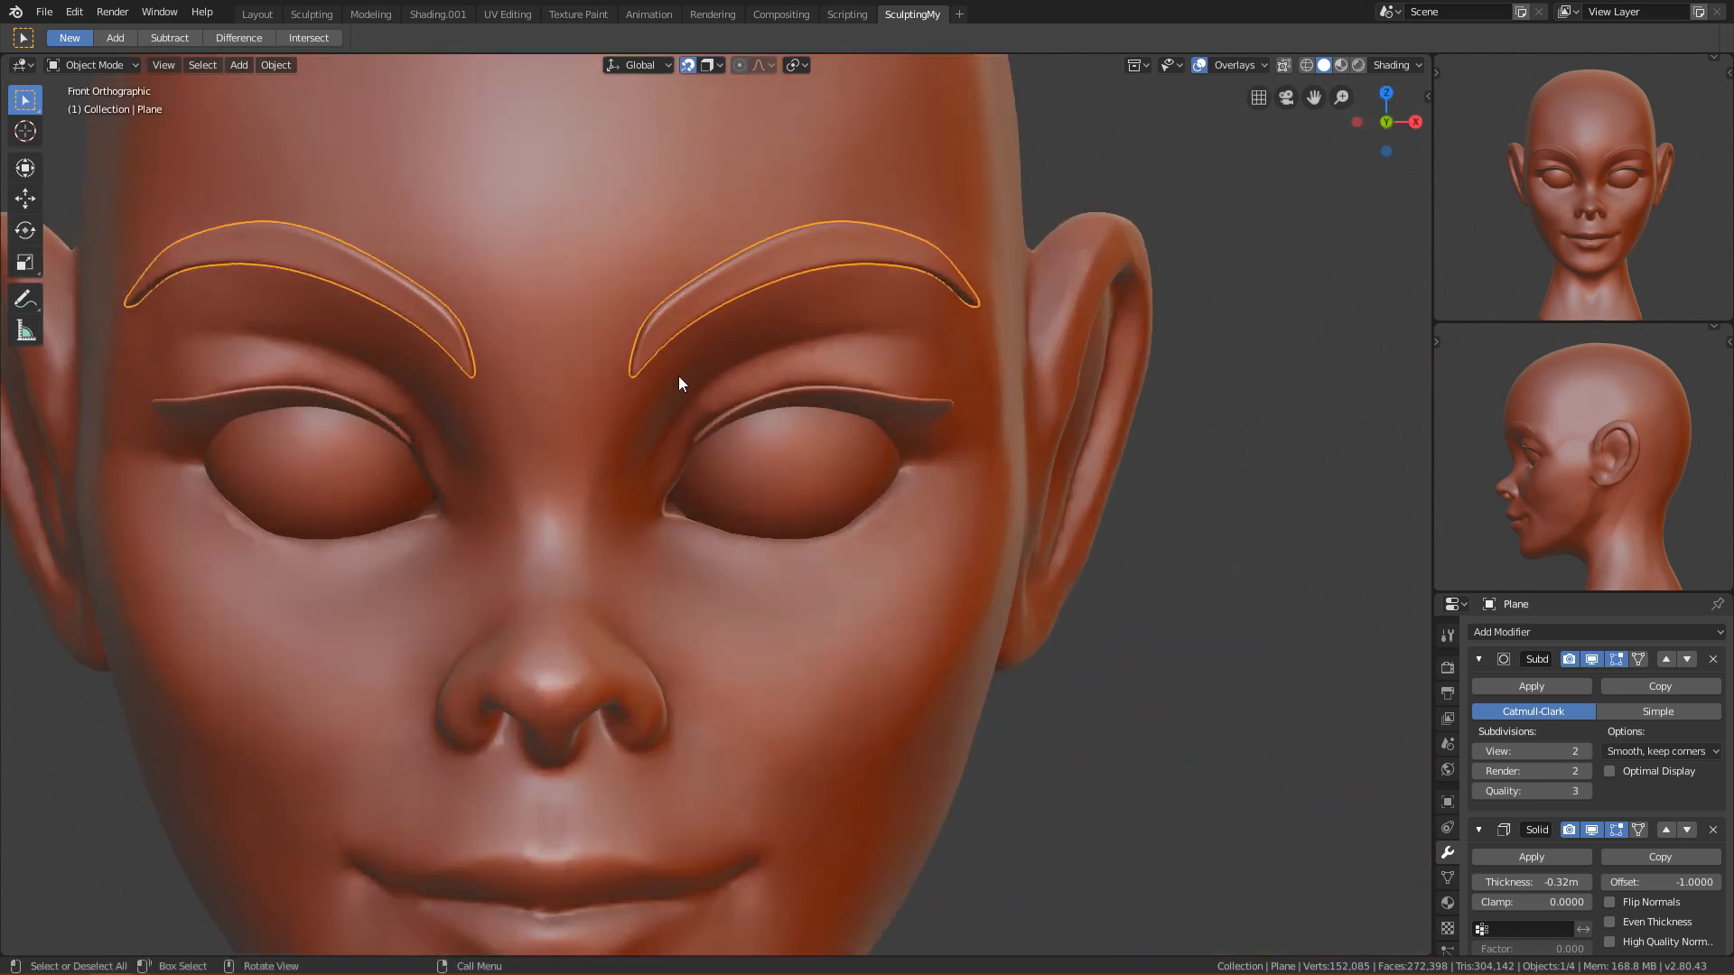
{"action": "scroll", "coordinate": [670, 385], "scroll_direction": "down", "scroll_amount": 4}
{"action": "middle_click_drag", "start_coordinate": [684, 378], "coordinate": [1132, 341]}
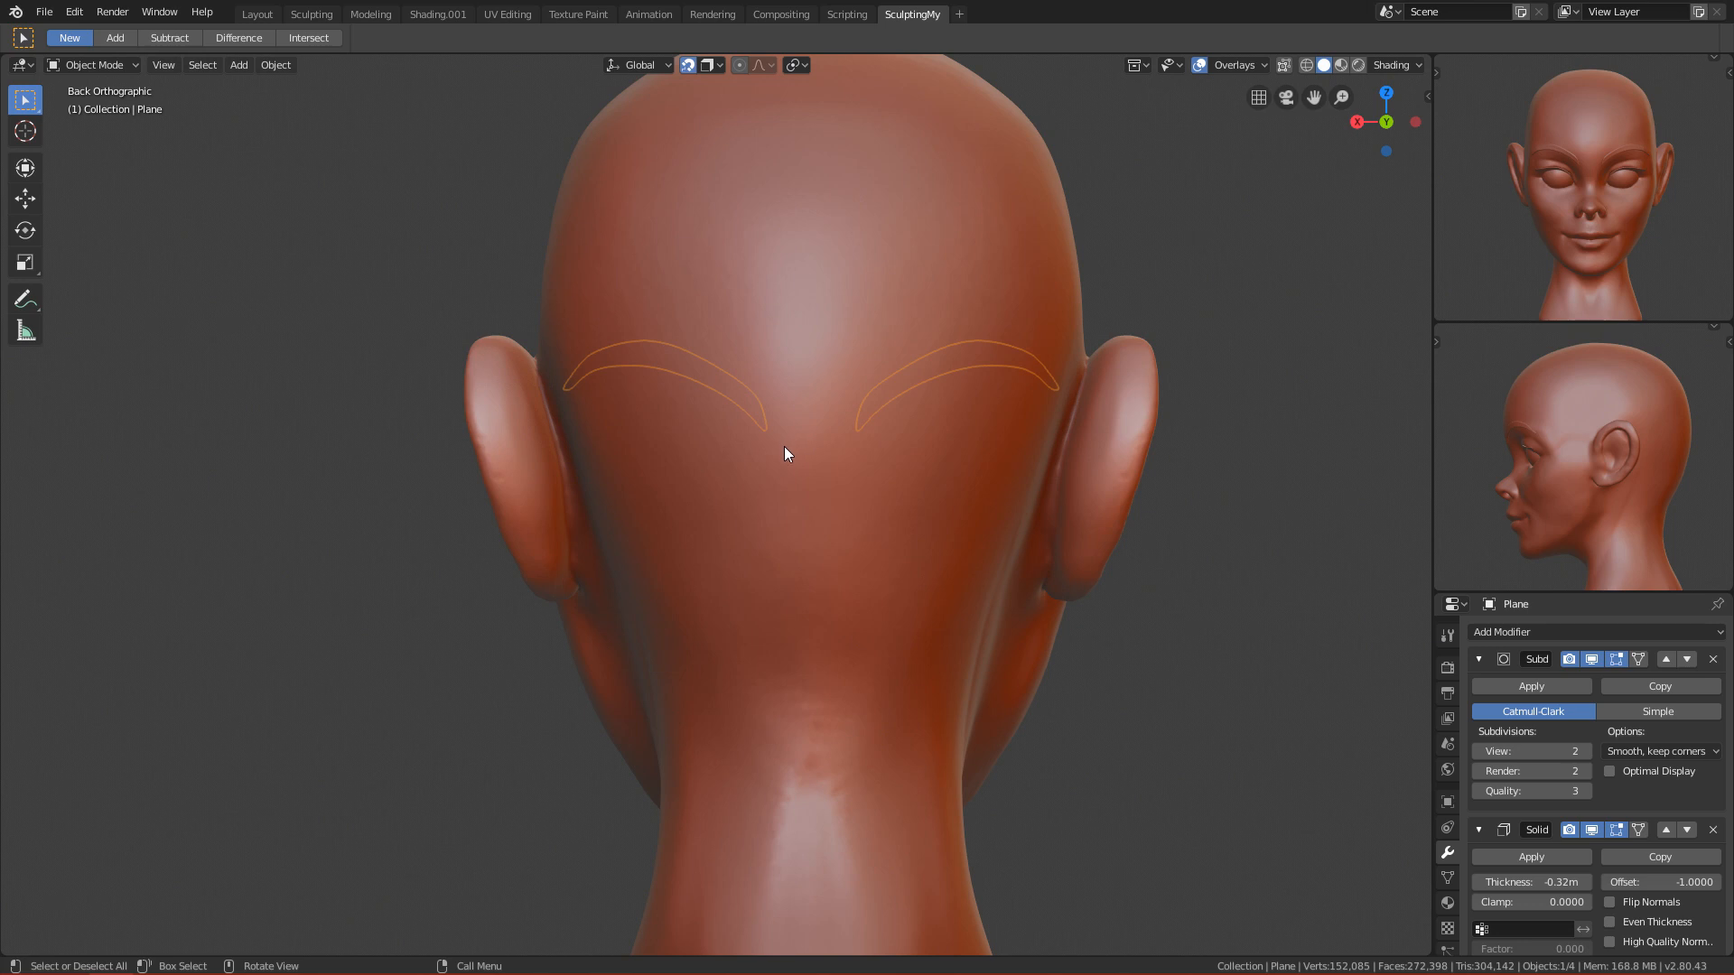
{"action": "middle_click_drag", "start_coordinate": [739, 469], "coordinate": [695, 483]}
{"action": "key", "text": "grave"}
{"action": "left_click", "coordinate": [616, 372]}
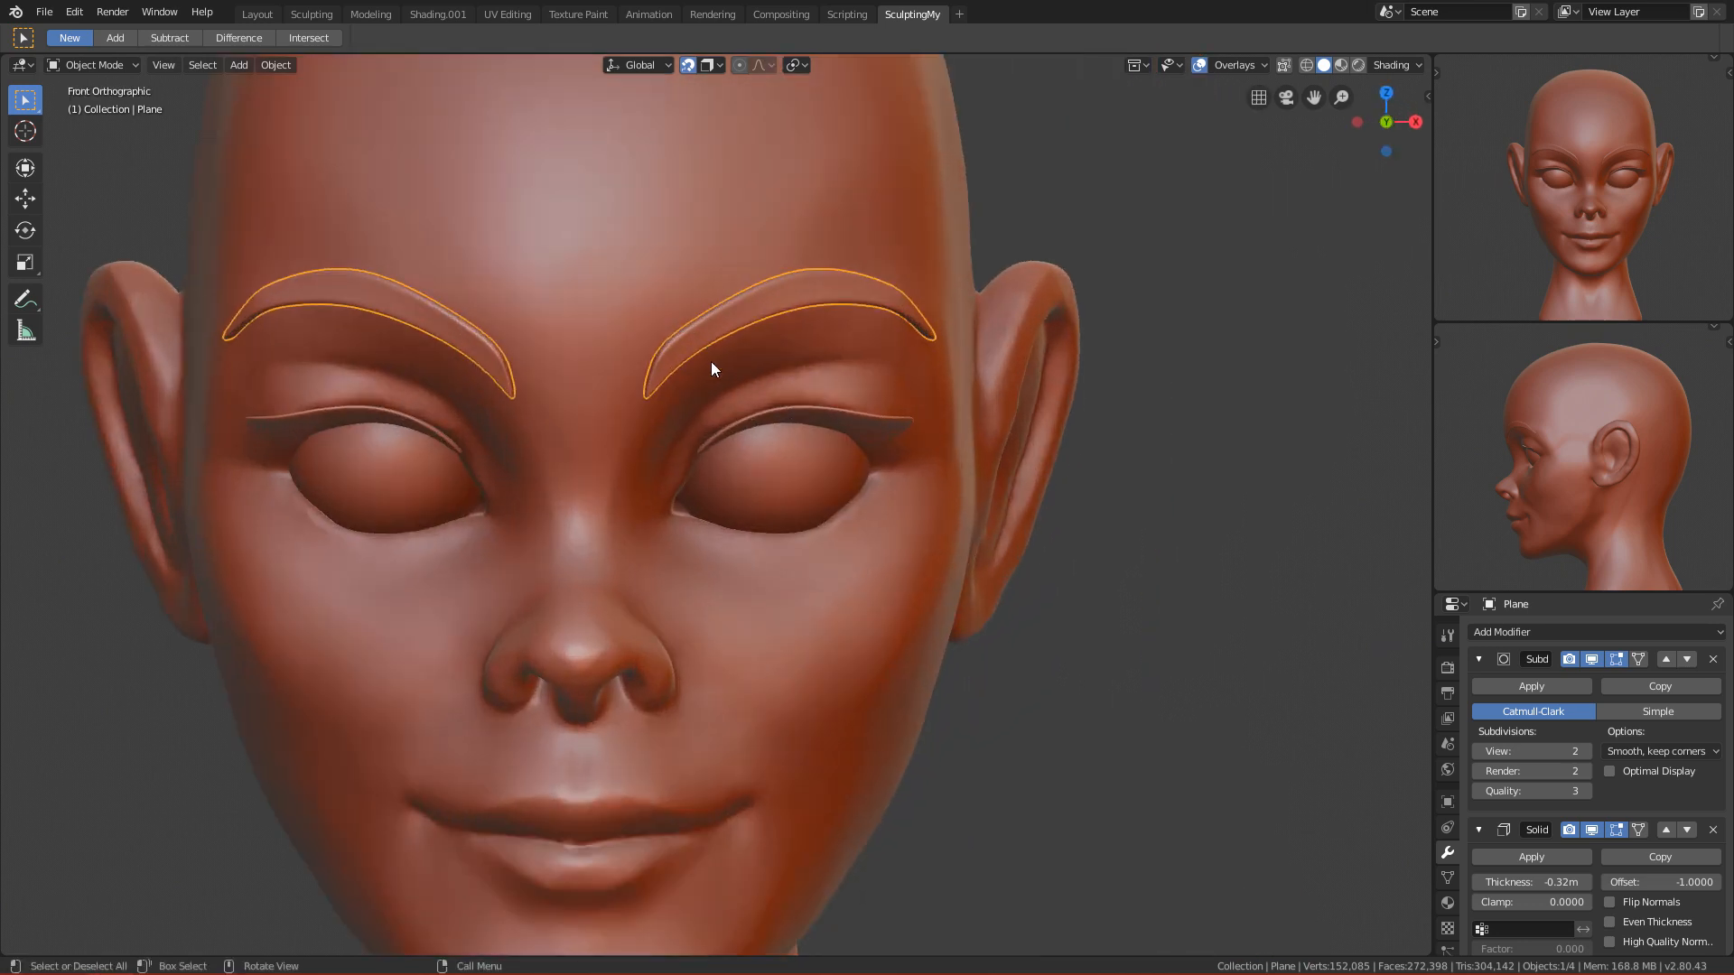
Step: Enter Edit Mode on the eyebrows, move the inner-end vertices along the Y axis and rotate them
{"action": "scroll", "coordinate": [708, 361], "scroll_direction": "up", "scroll_amount": 5}
{"action": "key", "text": "Tab"}
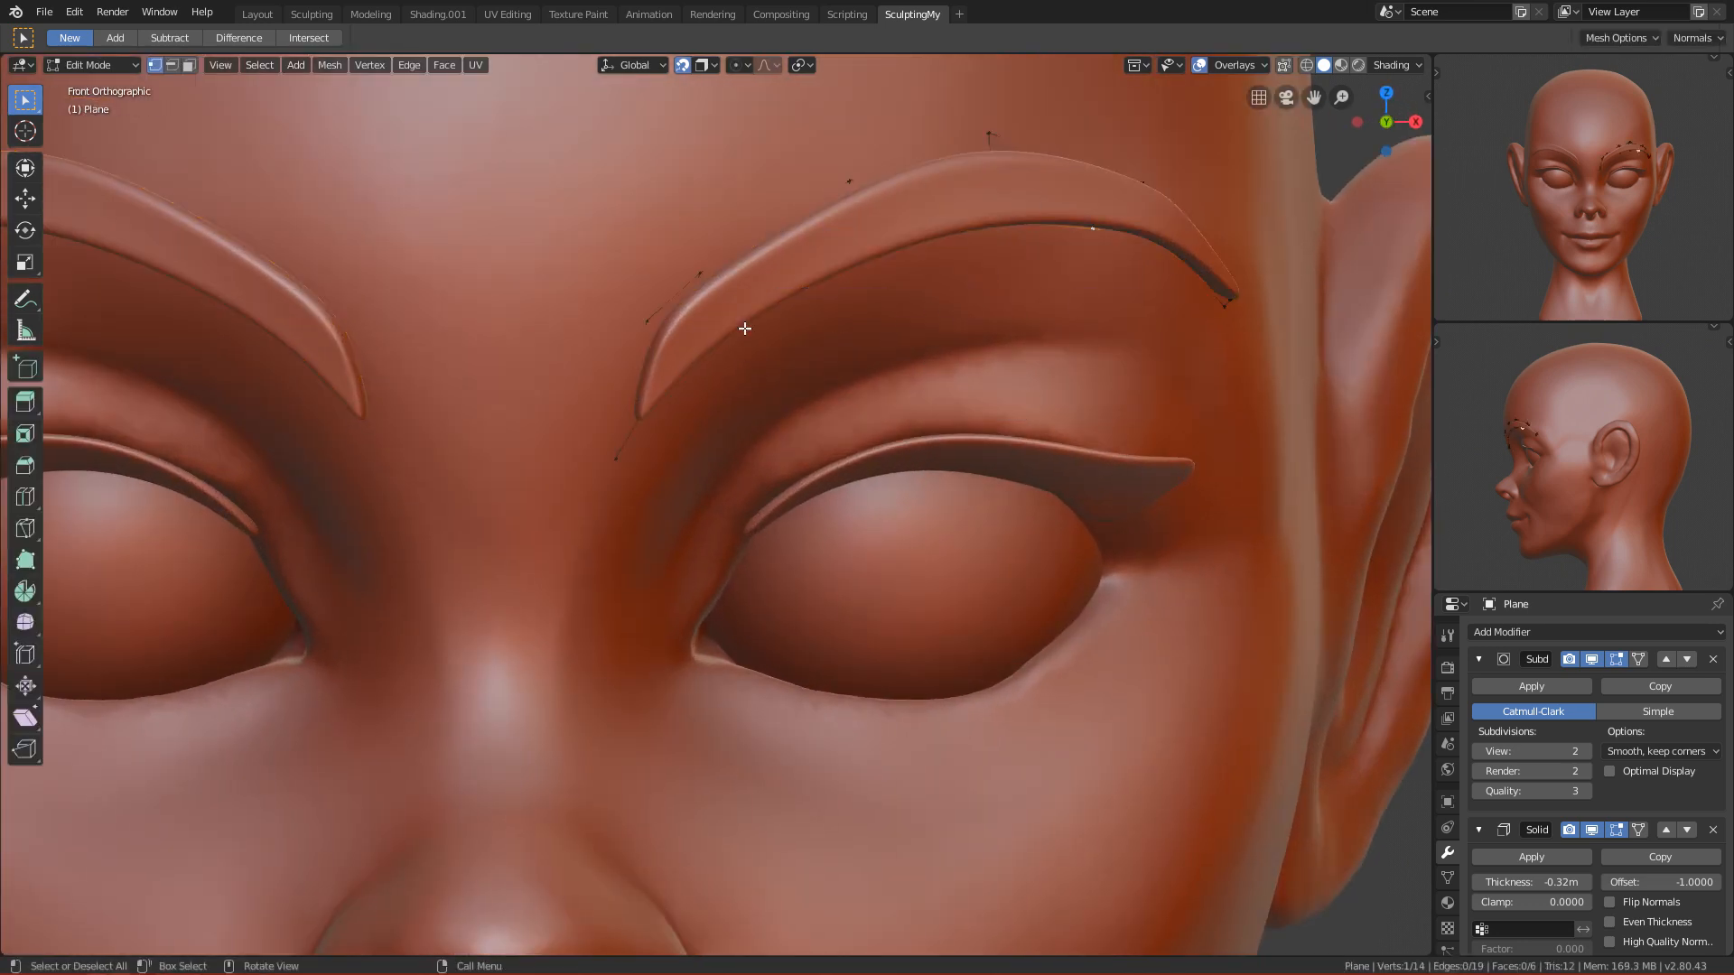
{"action": "left_click_drag", "start_coordinate": [590, 285], "coordinate": [680, 496]}
{"action": "key", "text": "g"}
{"action": "key", "text": "y"}
{"action": "left_click", "coordinate": [764, 297]}
{"action": "key", "text": "r"}
{"action": "left_click", "coordinate": [734, 217]}
{"action": "scroll", "coordinate": [766, 330], "scroll_direction": "down", "scroll_amount": 5}
{"action": "scroll", "coordinate": [767, 331], "scroll_direction": "up", "scroll_amount": 6}
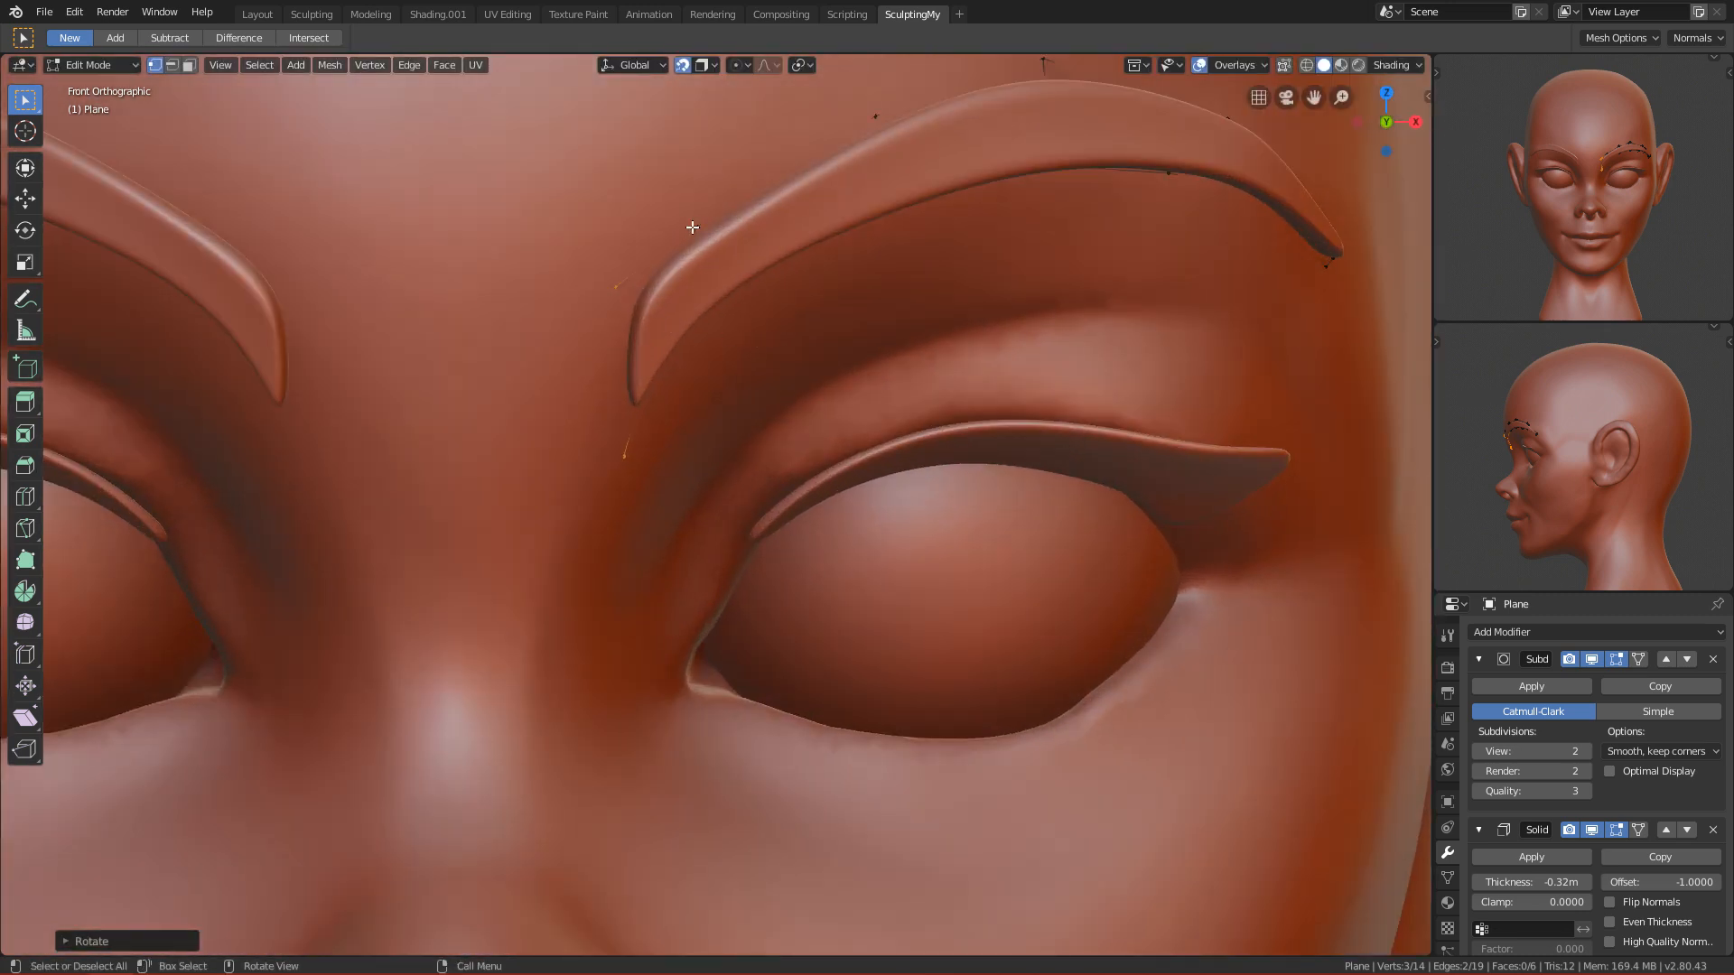
Step: Duplicate the face at the eyebrow's inner end and place the copy beside it, toward the nose bridge
{"action": "left_click_drag", "start_coordinate": [533, 213], "coordinate": [725, 534]}
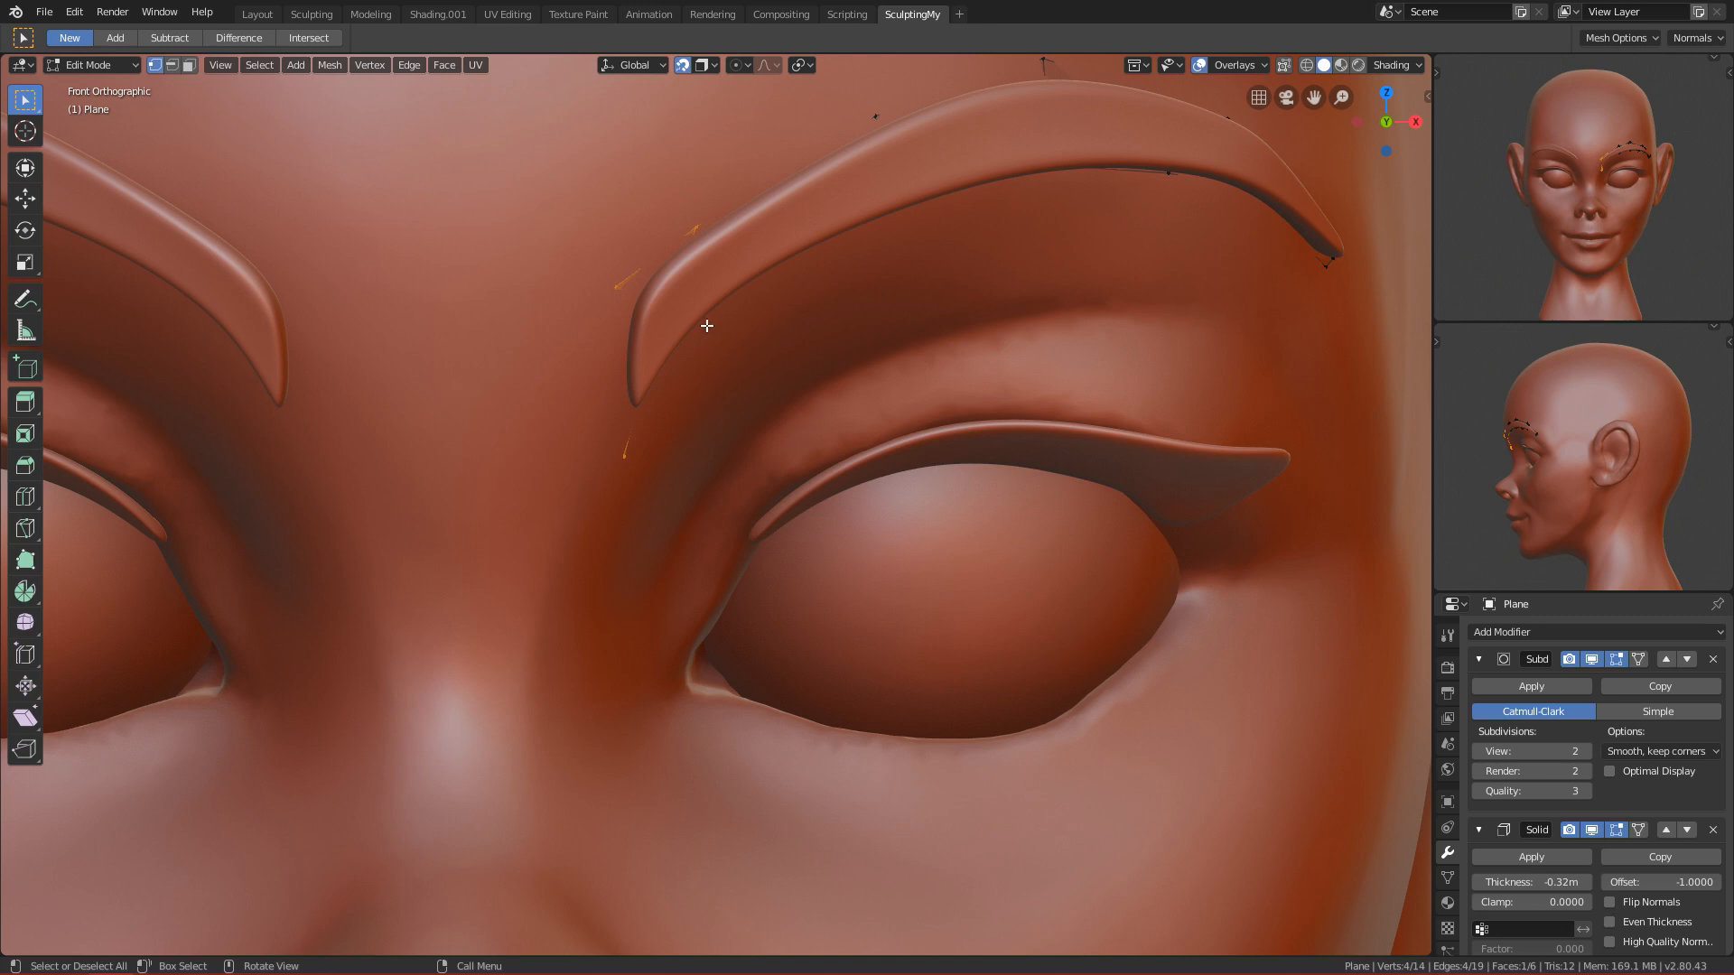
{"action": "key", "text": "e"}
{"action": "right_click", "coordinate": [650, 301]}
{"action": "key", "text": "ctrl+z"}
{"action": "key", "text": "e"}
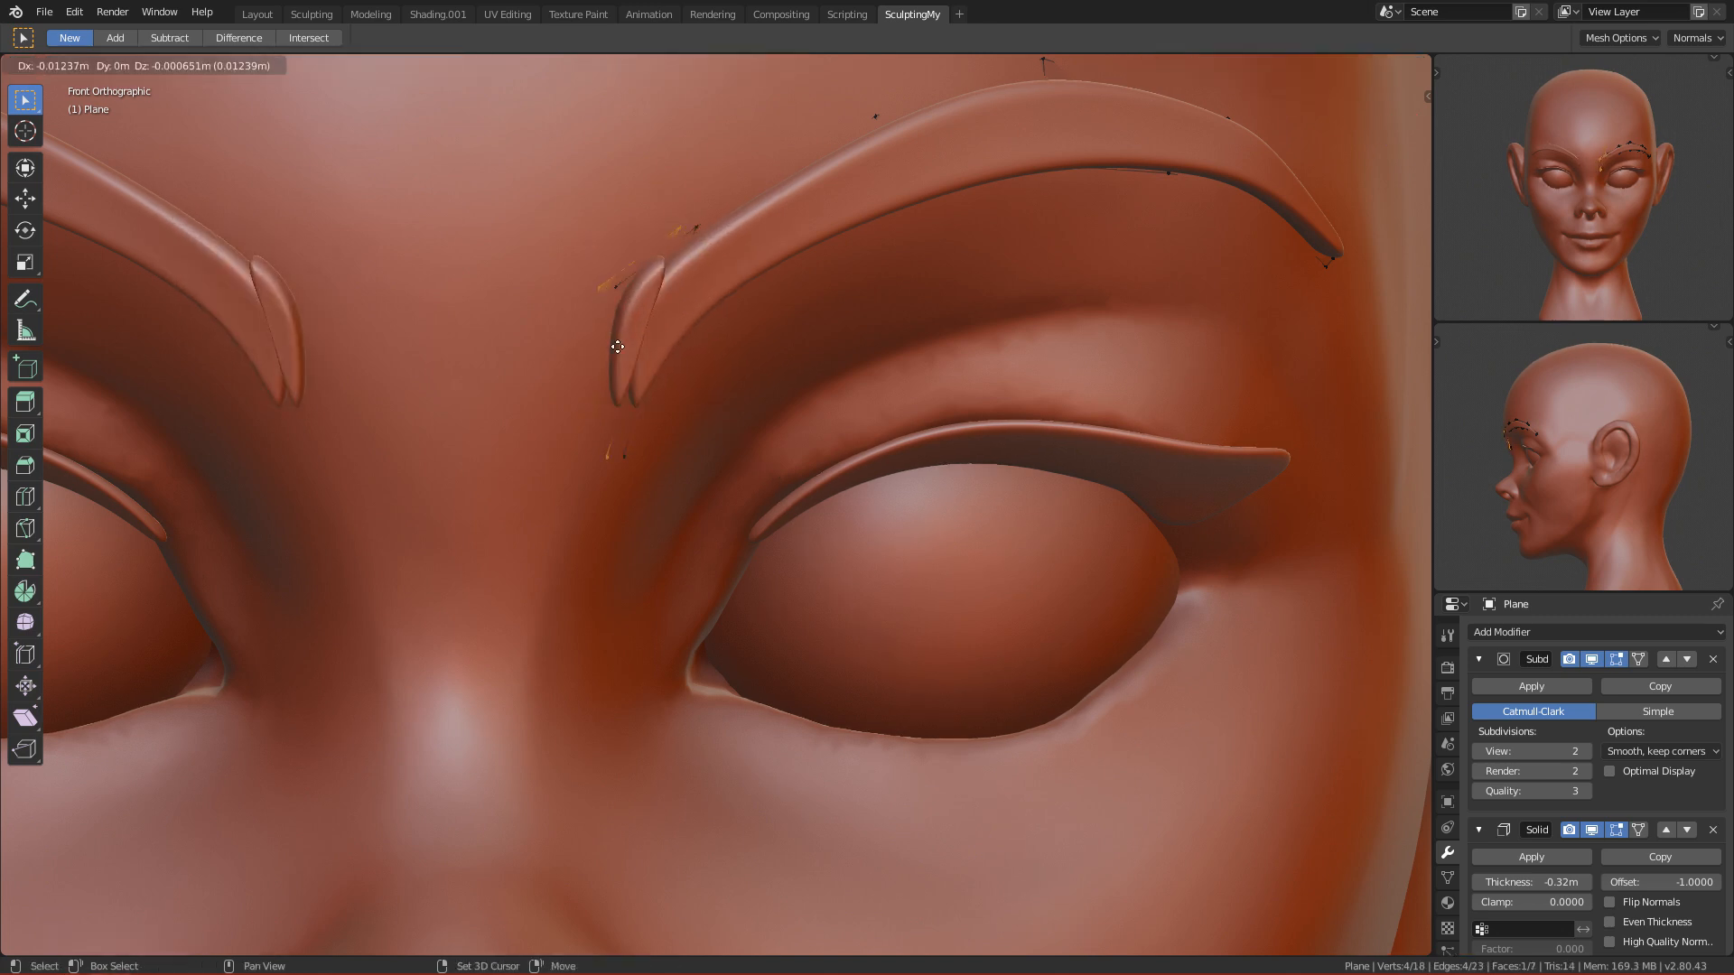
{"action": "left_click", "coordinate": [631, 281]}
Step: Reposition the upper vertices of the duplicated strip to narrow it beside the eyebrow
{"action": "key", "text": "g"}
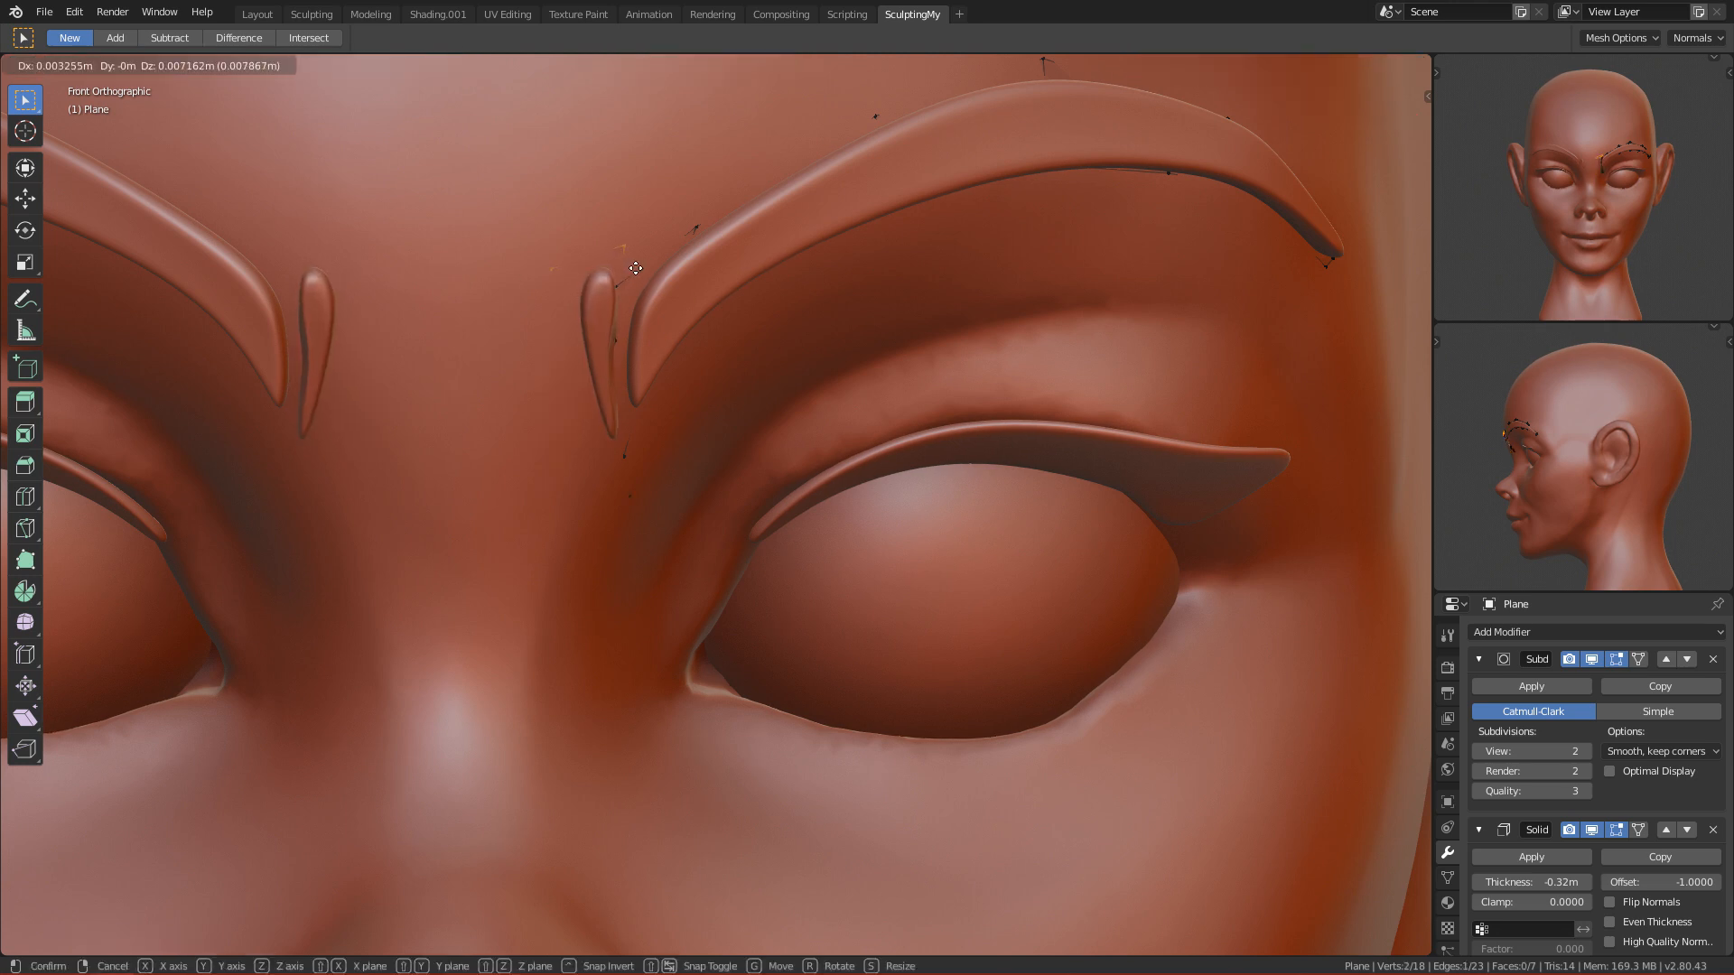
{"action": "left_click", "coordinate": [637, 269]}
{"action": "left_click_drag", "start_coordinate": [532, 257], "coordinate": [572, 284]}
{"action": "key", "text": "g"}
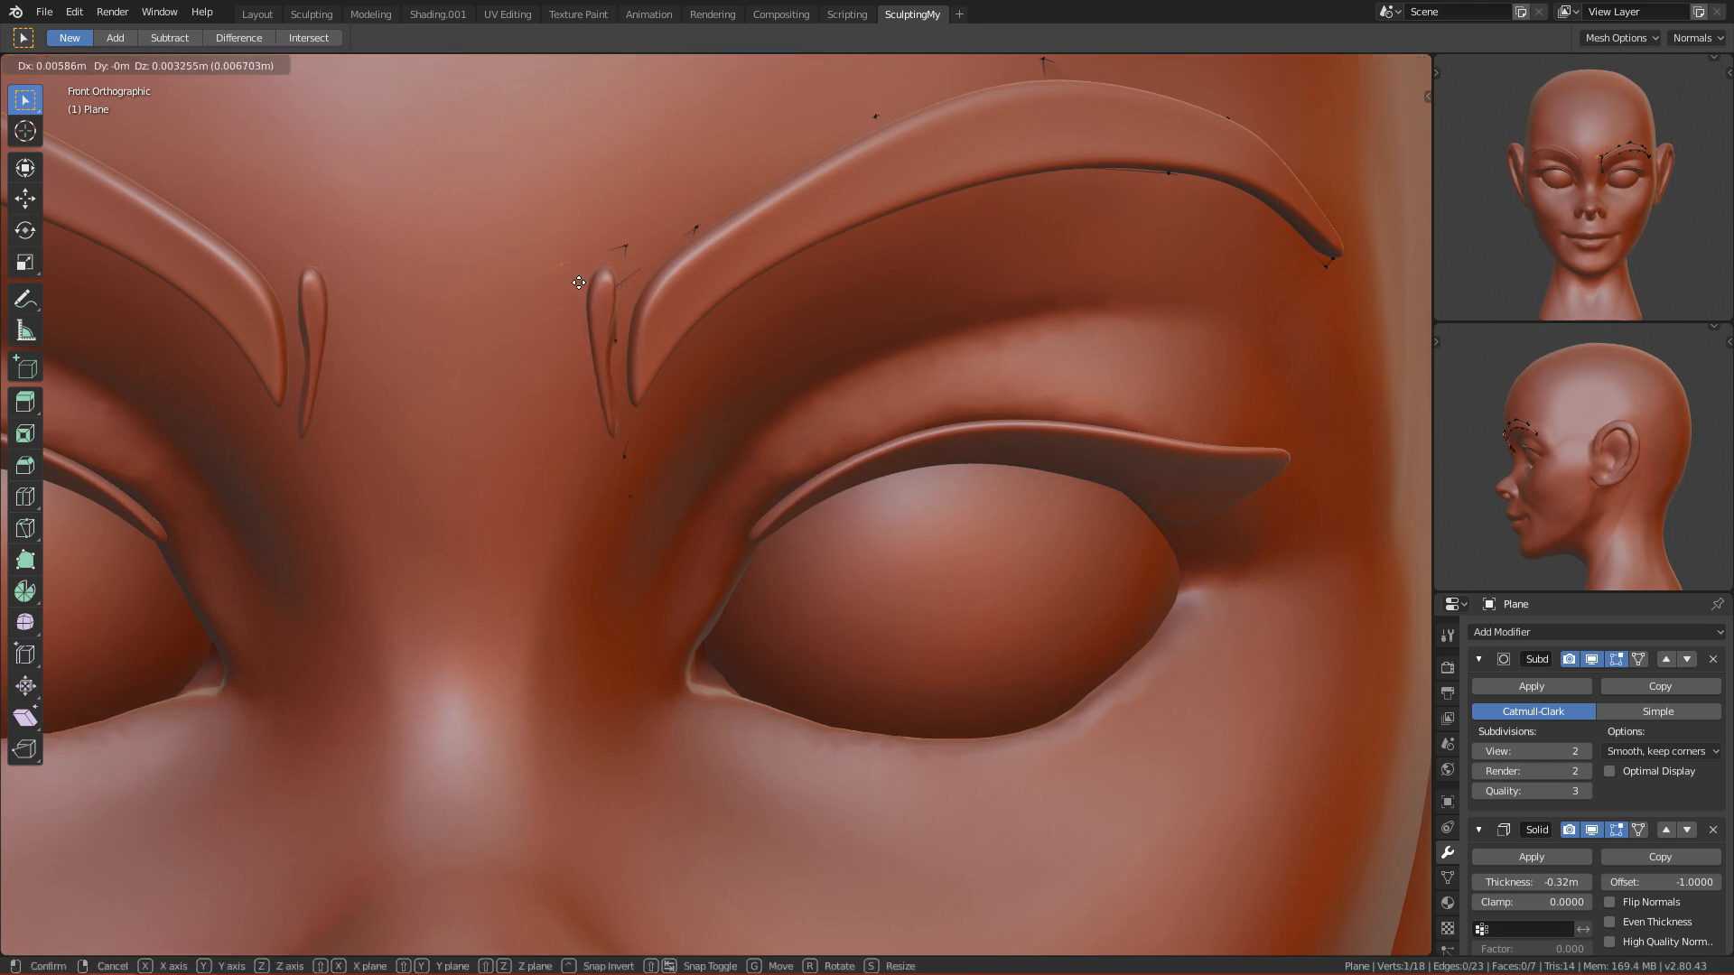
{"action": "left_click", "coordinate": [571, 291]}
Step: Adjust the duplicated strip's lower vertices on the brow from a low viewing angle
{"action": "middle_click_drag", "start_coordinate": [585, 355], "coordinate": [589, 313]}
{"action": "scroll", "coordinate": [588, 315], "scroll_direction": "down", "scroll_amount": 5}
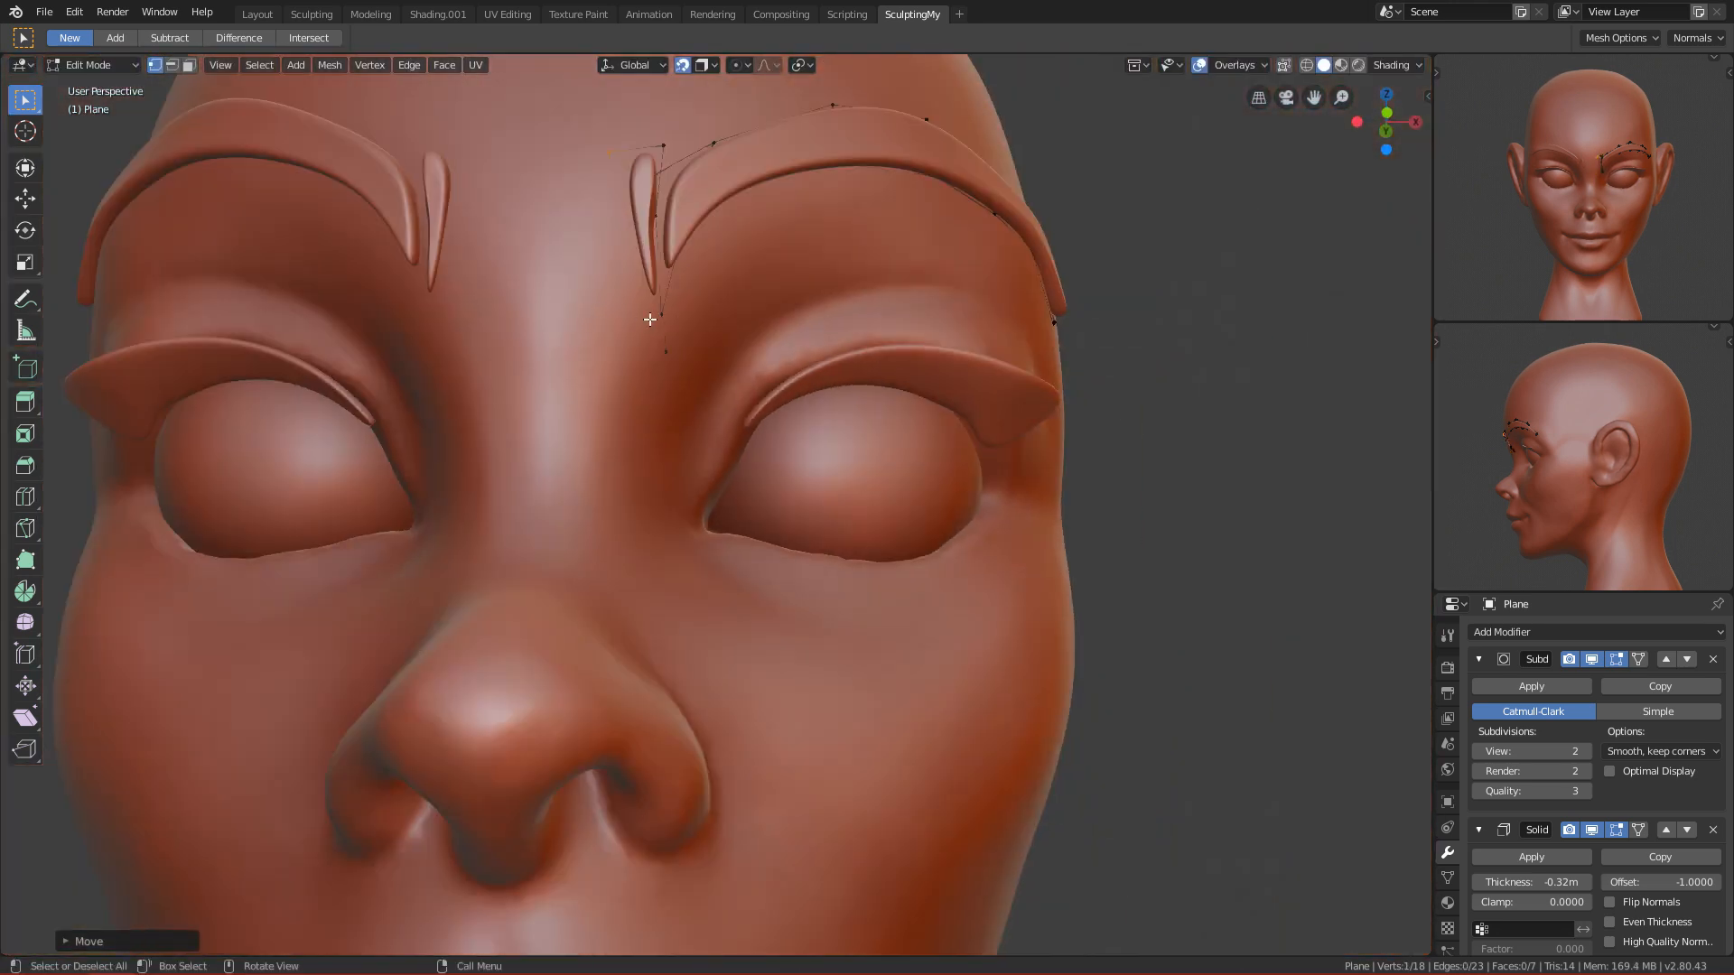
{"action": "key", "text": "g"}
{"action": "left_click", "coordinate": [649, 340]}
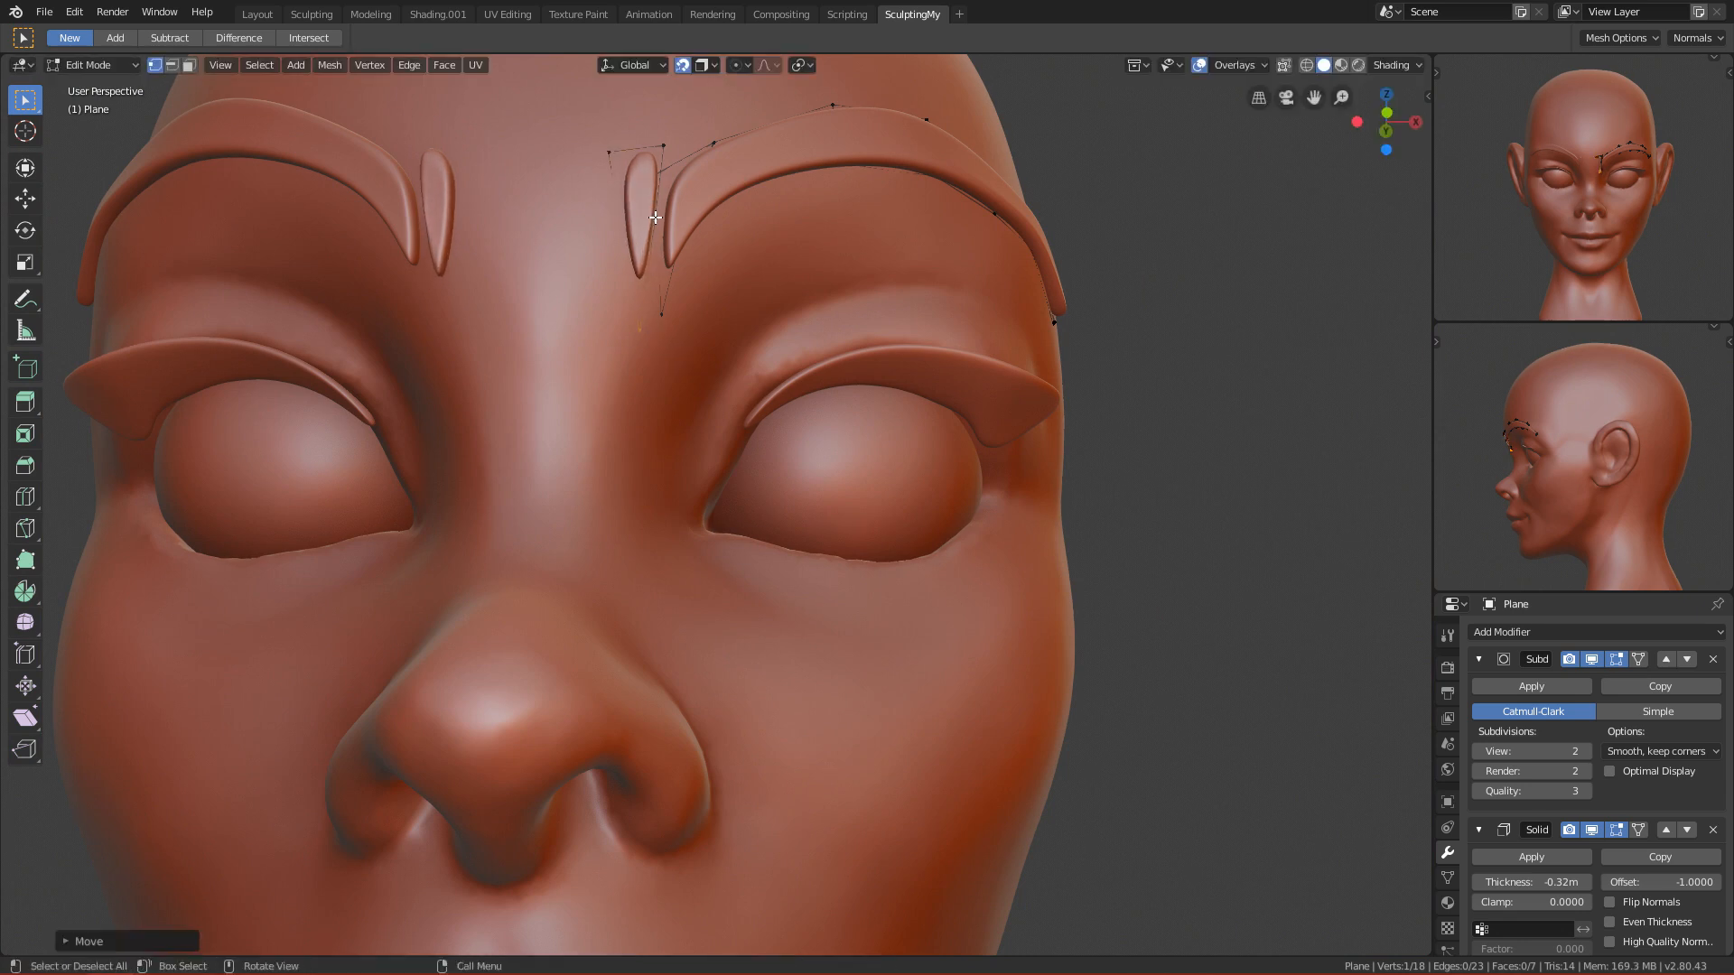
{"action": "key", "text": "g"}
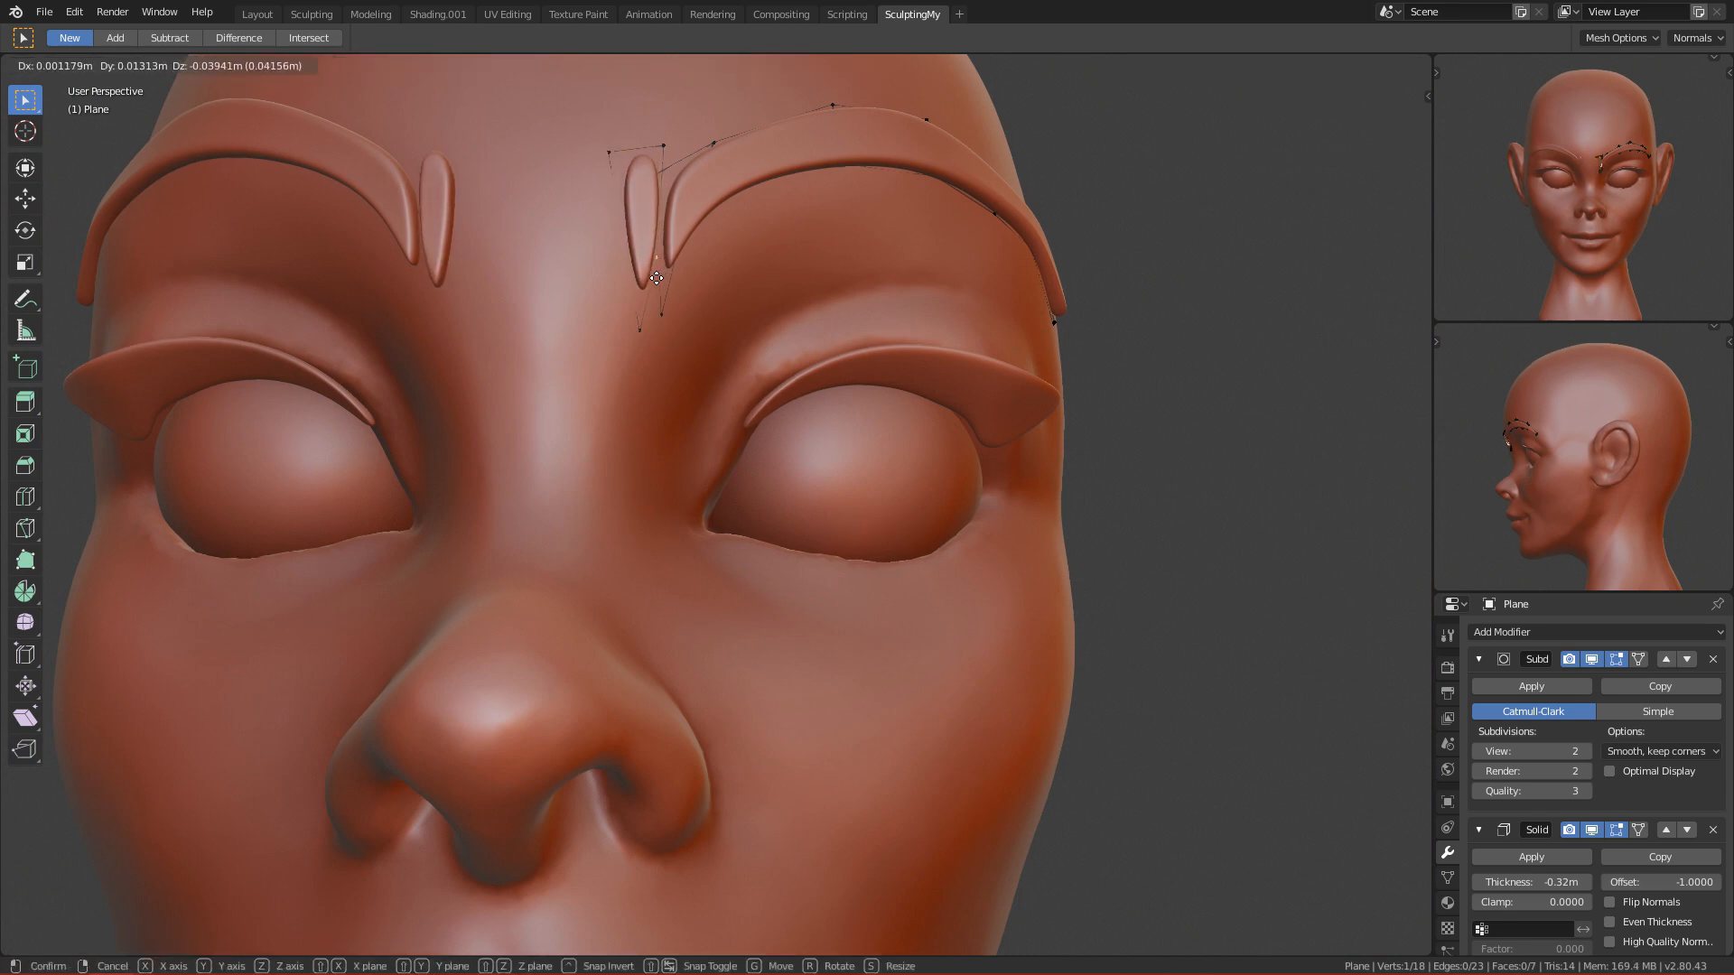
{"action": "left_click", "coordinate": [654, 271]}
Step: Move the duplicated strip's upper corner vertices from the front so its top slants toward the eyebrow
{"action": "key", "text": "KP_1"}
{"action": "scroll", "coordinate": [704, 432], "scroll_direction": "up", "scroll_amount": 5}
{"action": "key", "text": "b"}
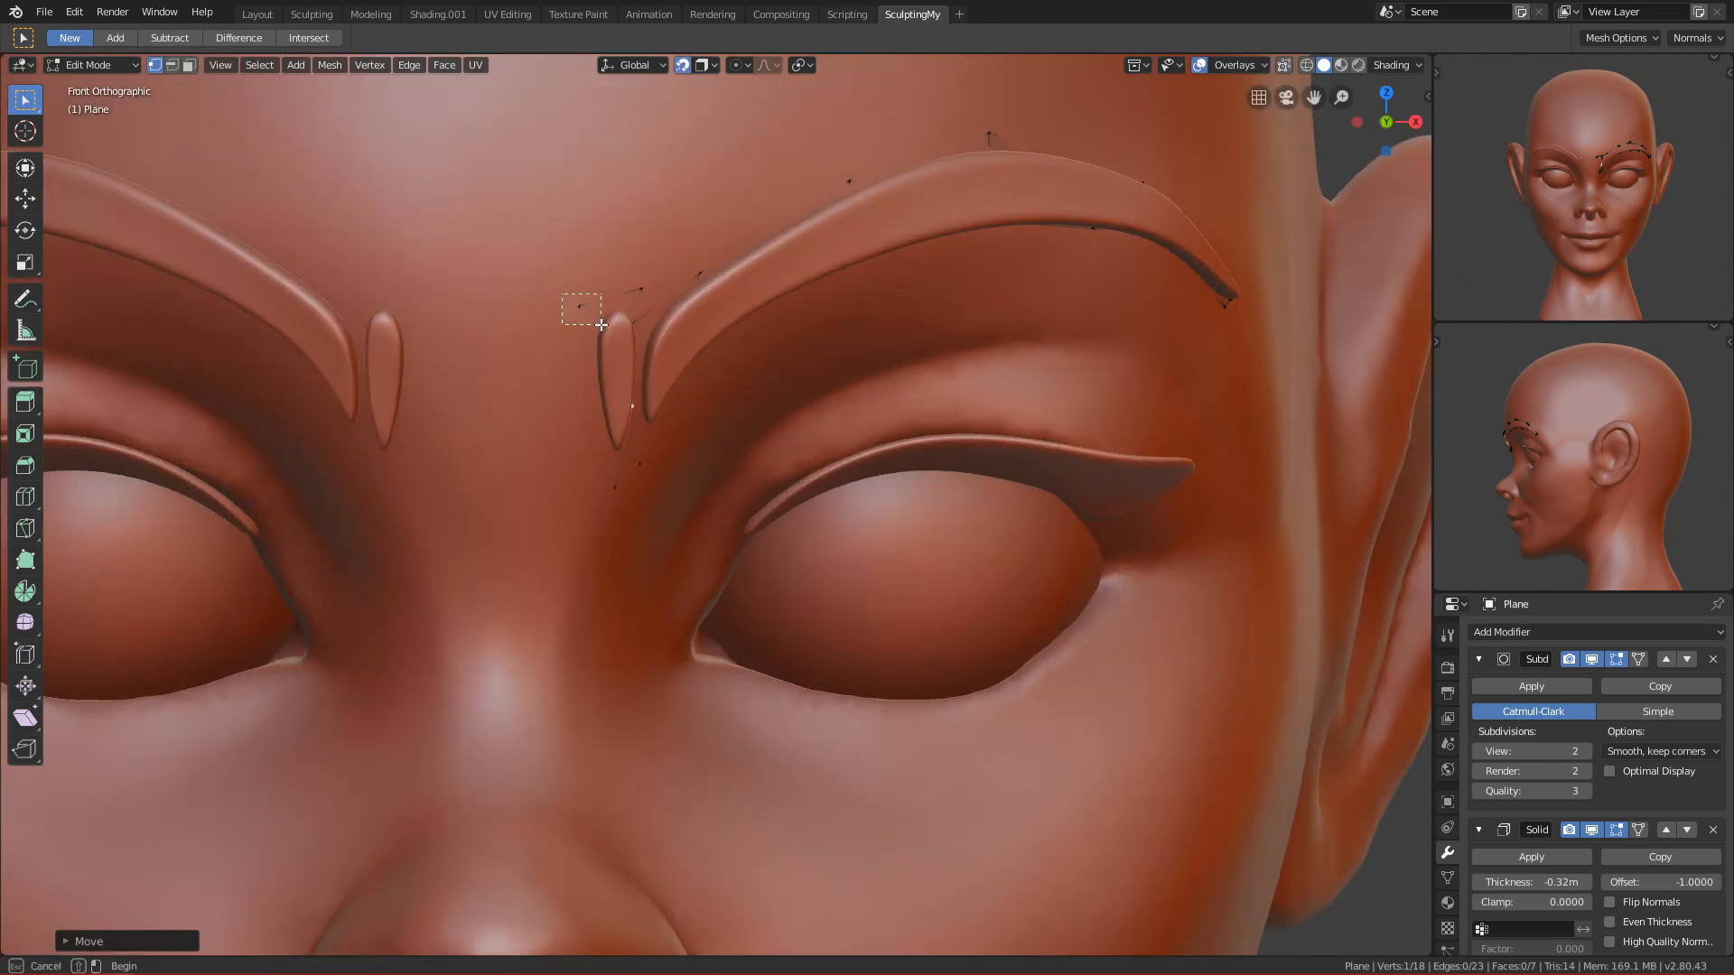
{"action": "left_click_drag", "start_coordinate": [562, 294], "coordinate": [598, 325]}
{"action": "key", "text": "g"}
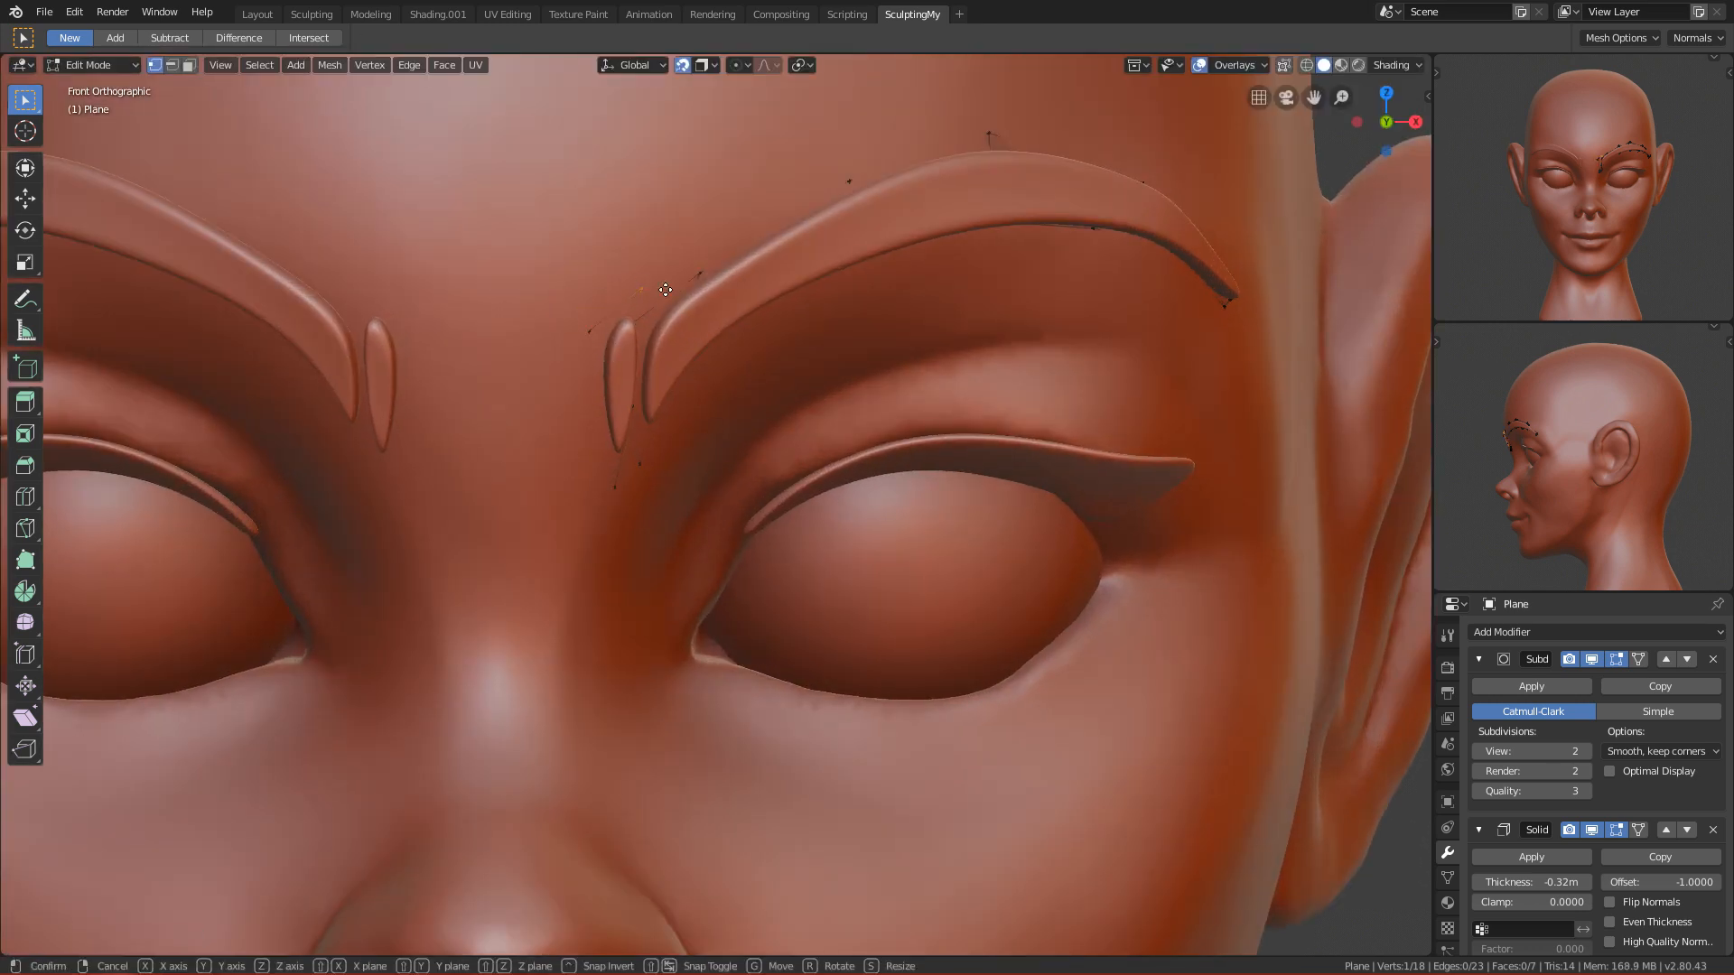
{"action": "left_click", "coordinate": [675, 275]}
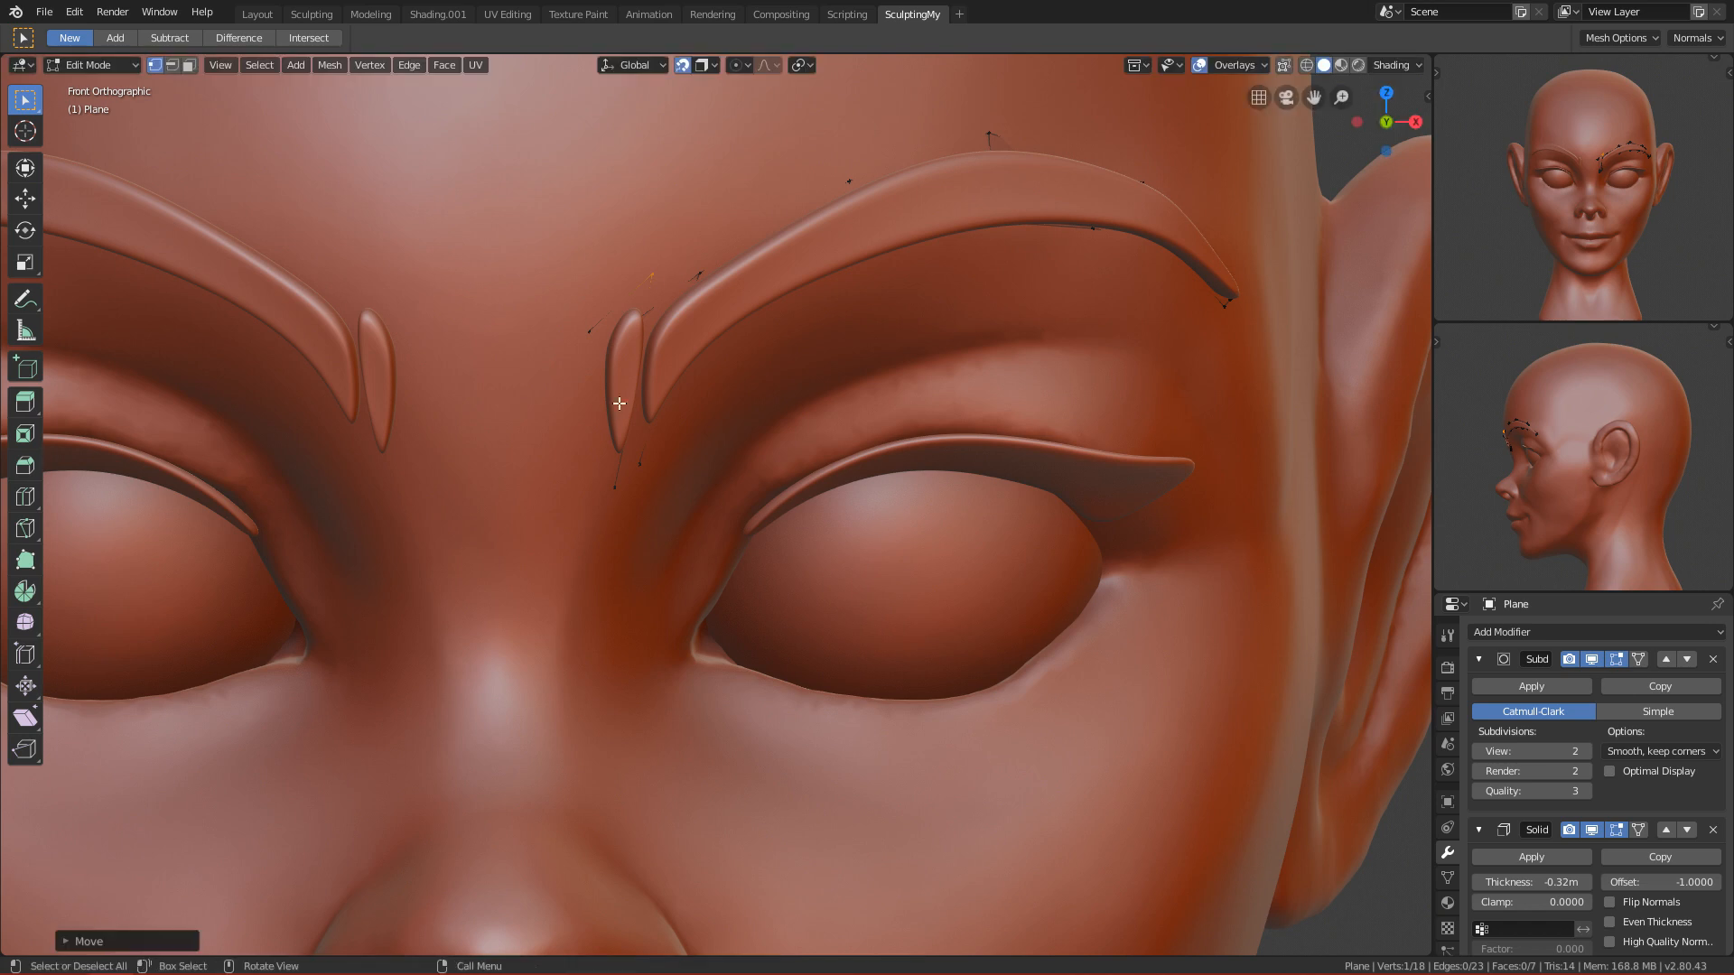
Step: Shift the duplicated strip's lower tip and pull its upper inner vertex in to slim the strip
{"action": "left_click_drag", "start_coordinate": [599, 482], "coordinate": [636, 509]}
{"action": "key", "text": "g"}
{"action": "left_click", "coordinate": [618, 479]}
{"action": "scroll", "coordinate": [614, 477], "scroll_direction": "down", "scroll_amount": 5}
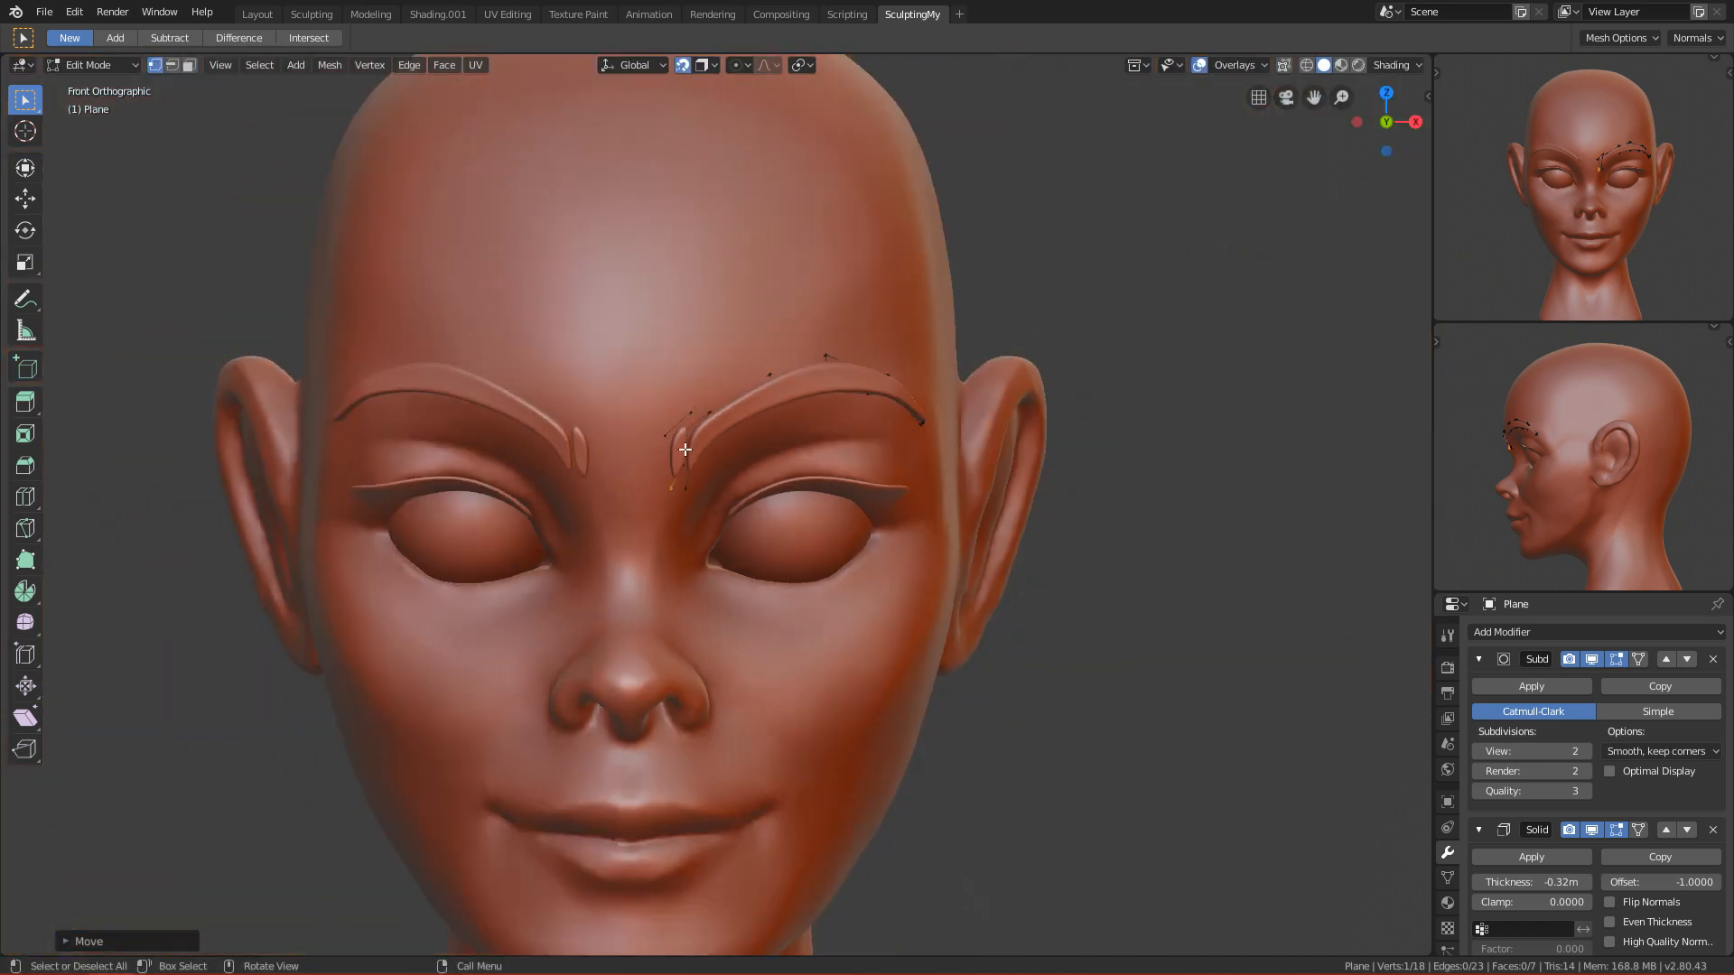
{"action": "scroll", "coordinate": [682, 450], "scroll_direction": "down", "scroll_amount": 3}
{"action": "scroll", "coordinate": [713, 461], "scroll_direction": "up", "scroll_amount": 9}
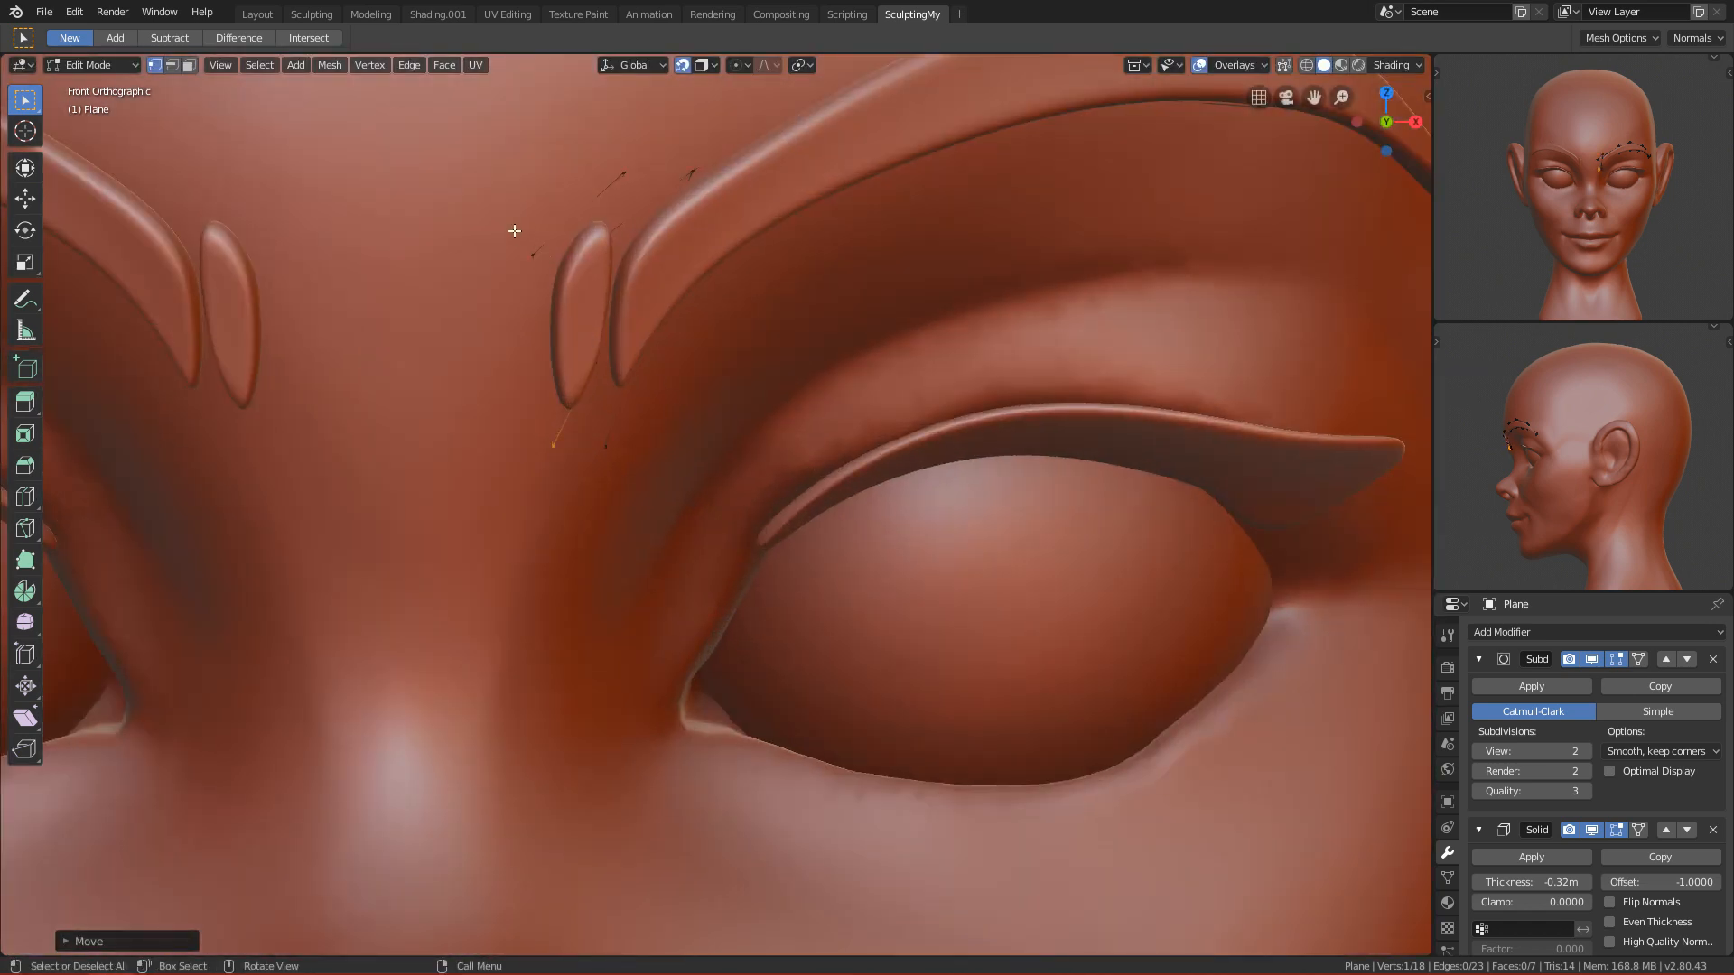
{"action": "key", "text": "g"}
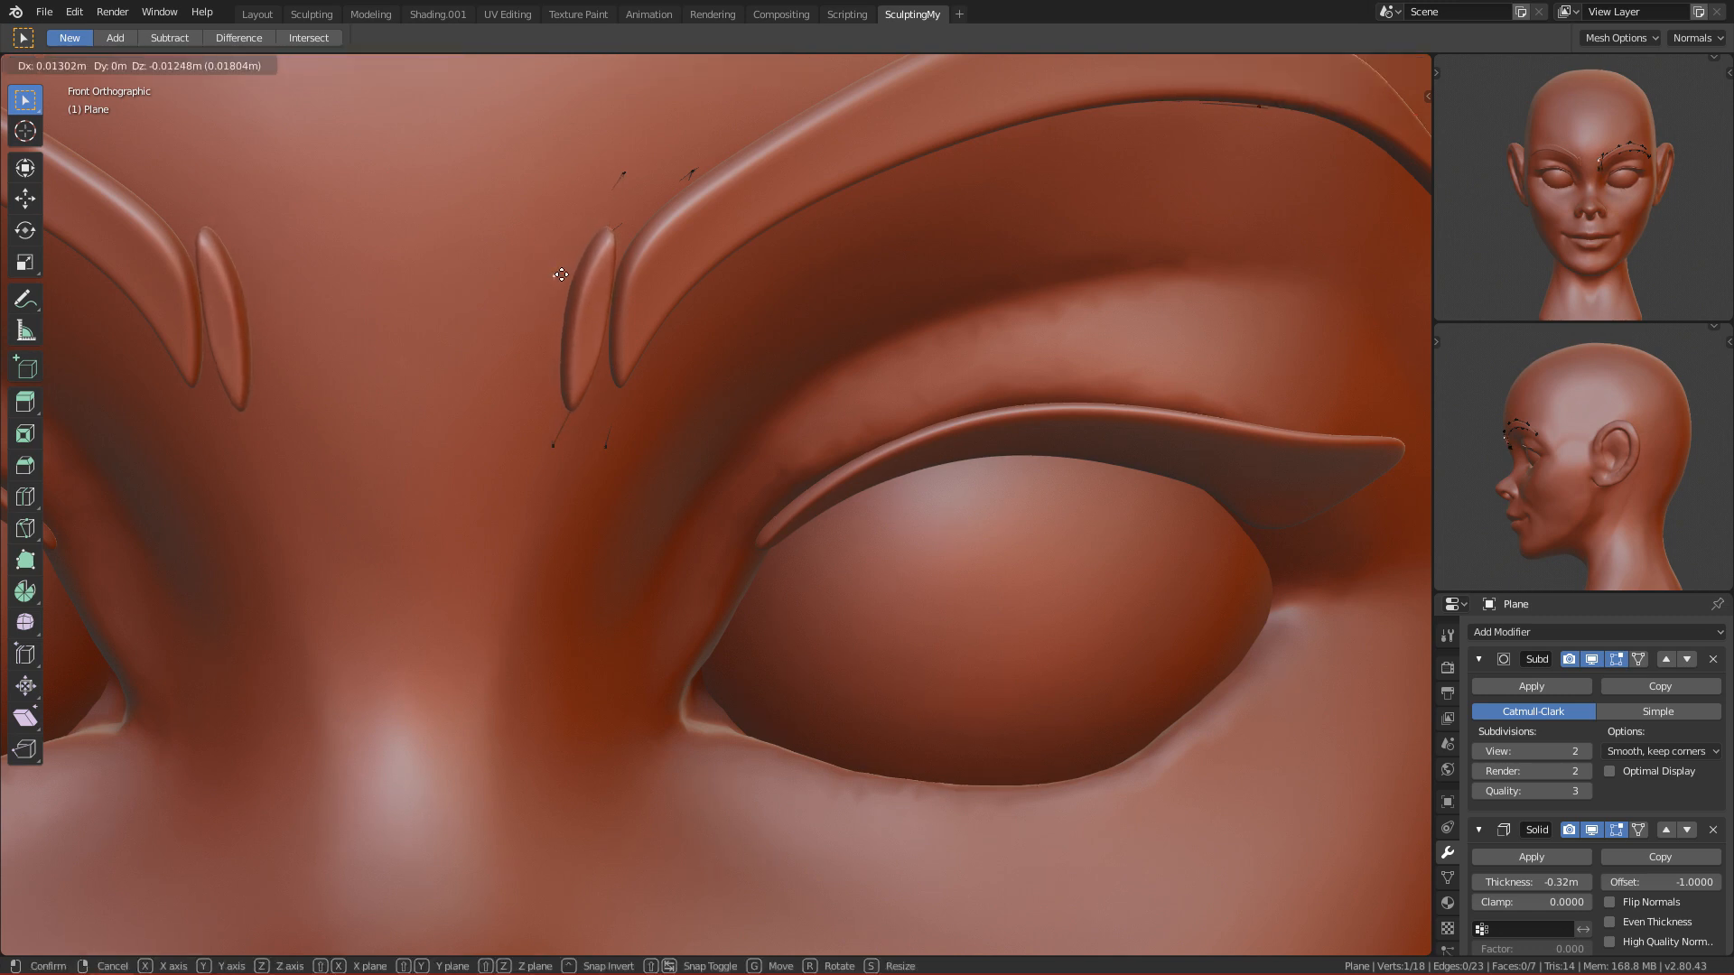
{"action": "left_click", "coordinate": [561, 275]}
Step: Set the eyebrows' Solidify thickness to -0.15 m, leave Edit Mode and view the face from the front
{"action": "left_click_drag", "start_coordinate": [1535, 882], "coordinate": [1563, 882]}
{"action": "scroll", "coordinate": [888, 653], "scroll_direction": "down", "scroll_amount": 6}
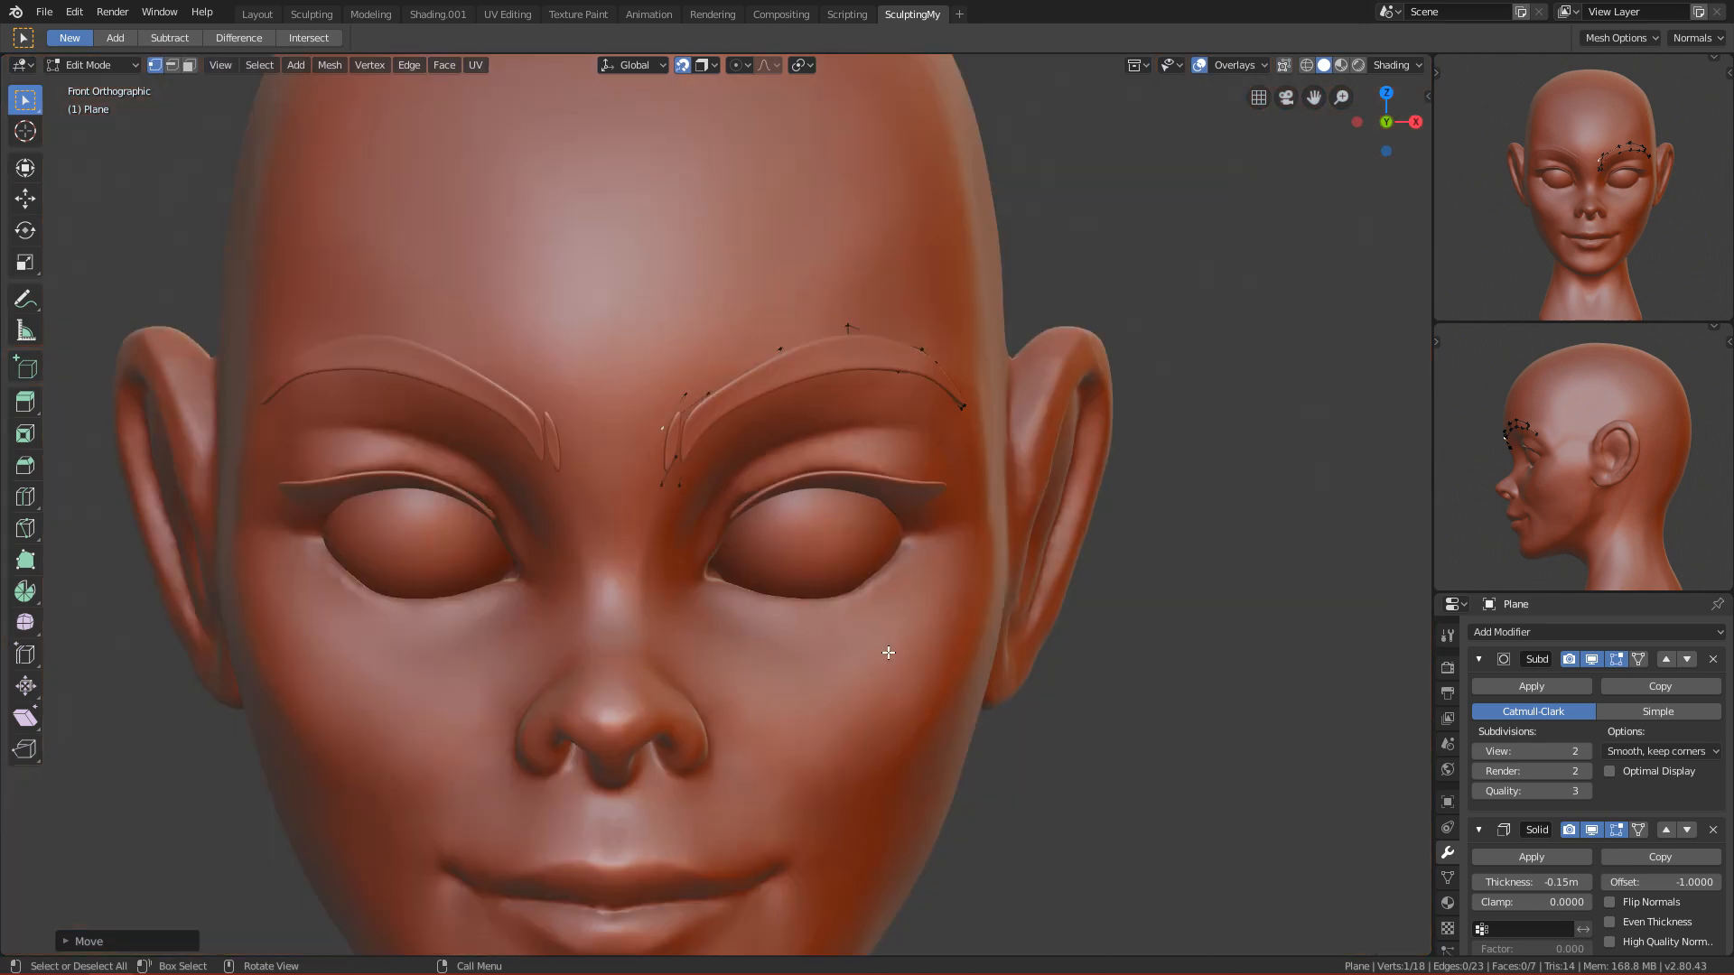
{"action": "scroll", "coordinate": [888, 653], "scroll_direction": "down", "scroll_amount": 1}
{"action": "scroll", "coordinate": [773, 597], "scroll_direction": "down", "scroll_amount": 3}
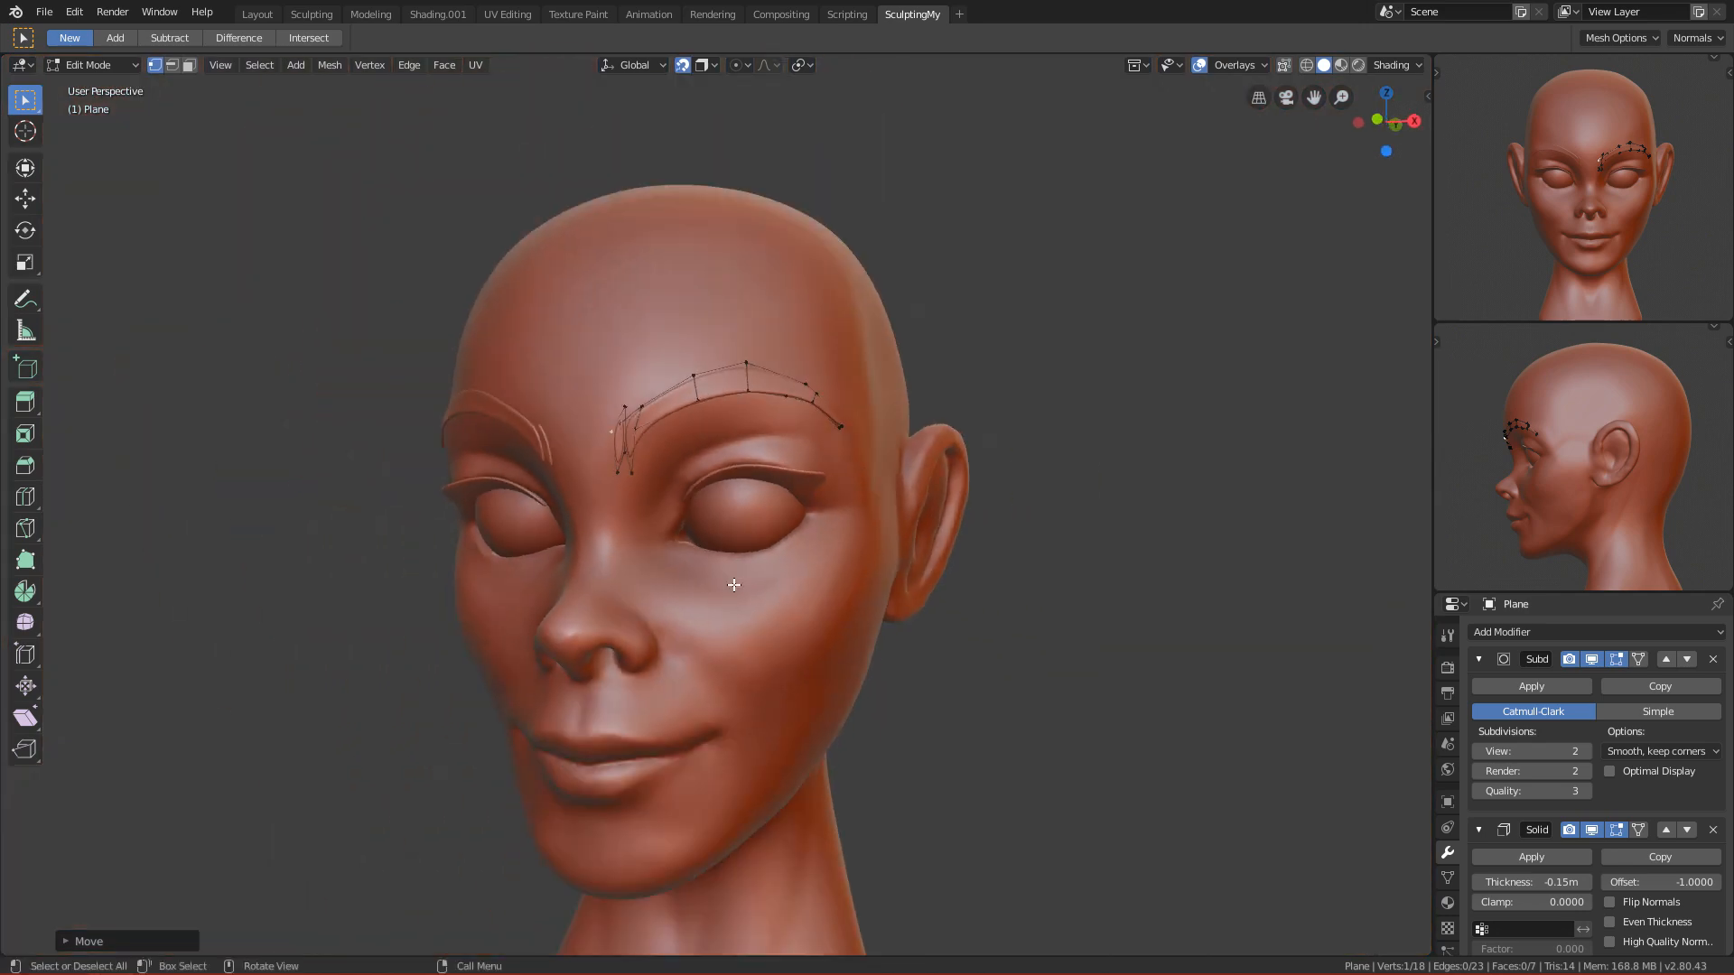
{"action": "key", "text": "Tab"}
{"action": "left_click", "coordinate": [365, 522]}
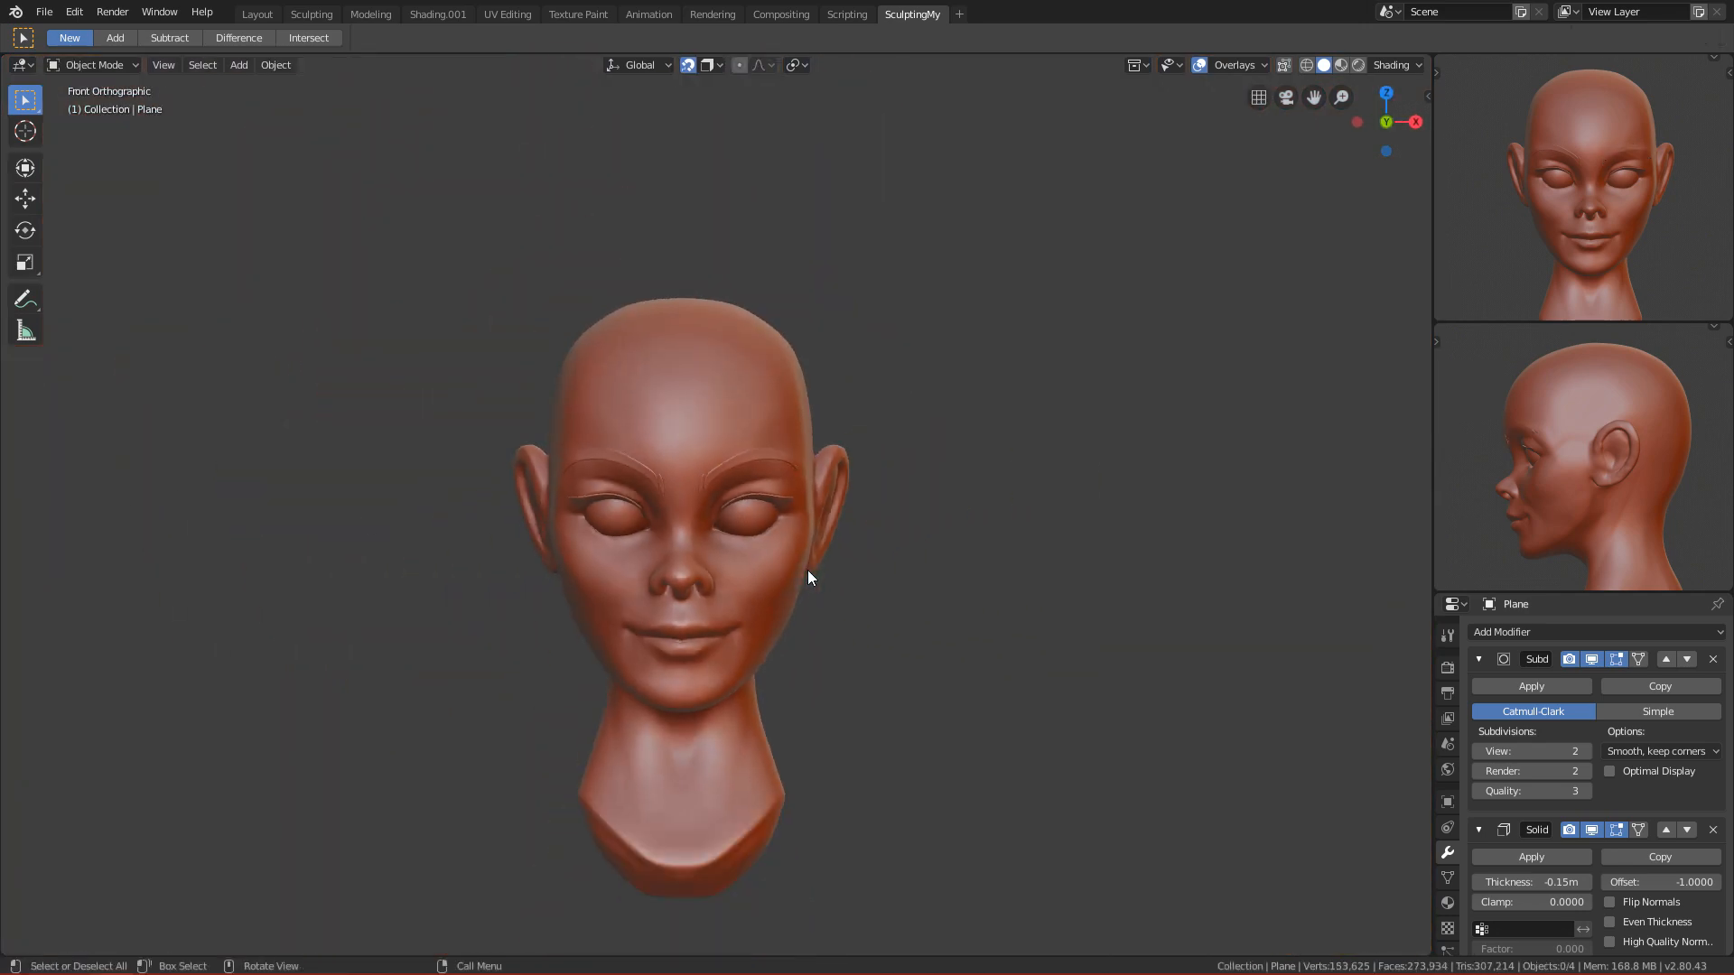
Step: Delete the vertices of the duplicated strip beside the eyebrow's inner end
{"action": "scroll", "coordinate": [807, 571], "scroll_direction": "up", "scroll_amount": 10}
{"action": "key", "text": "Tab"}
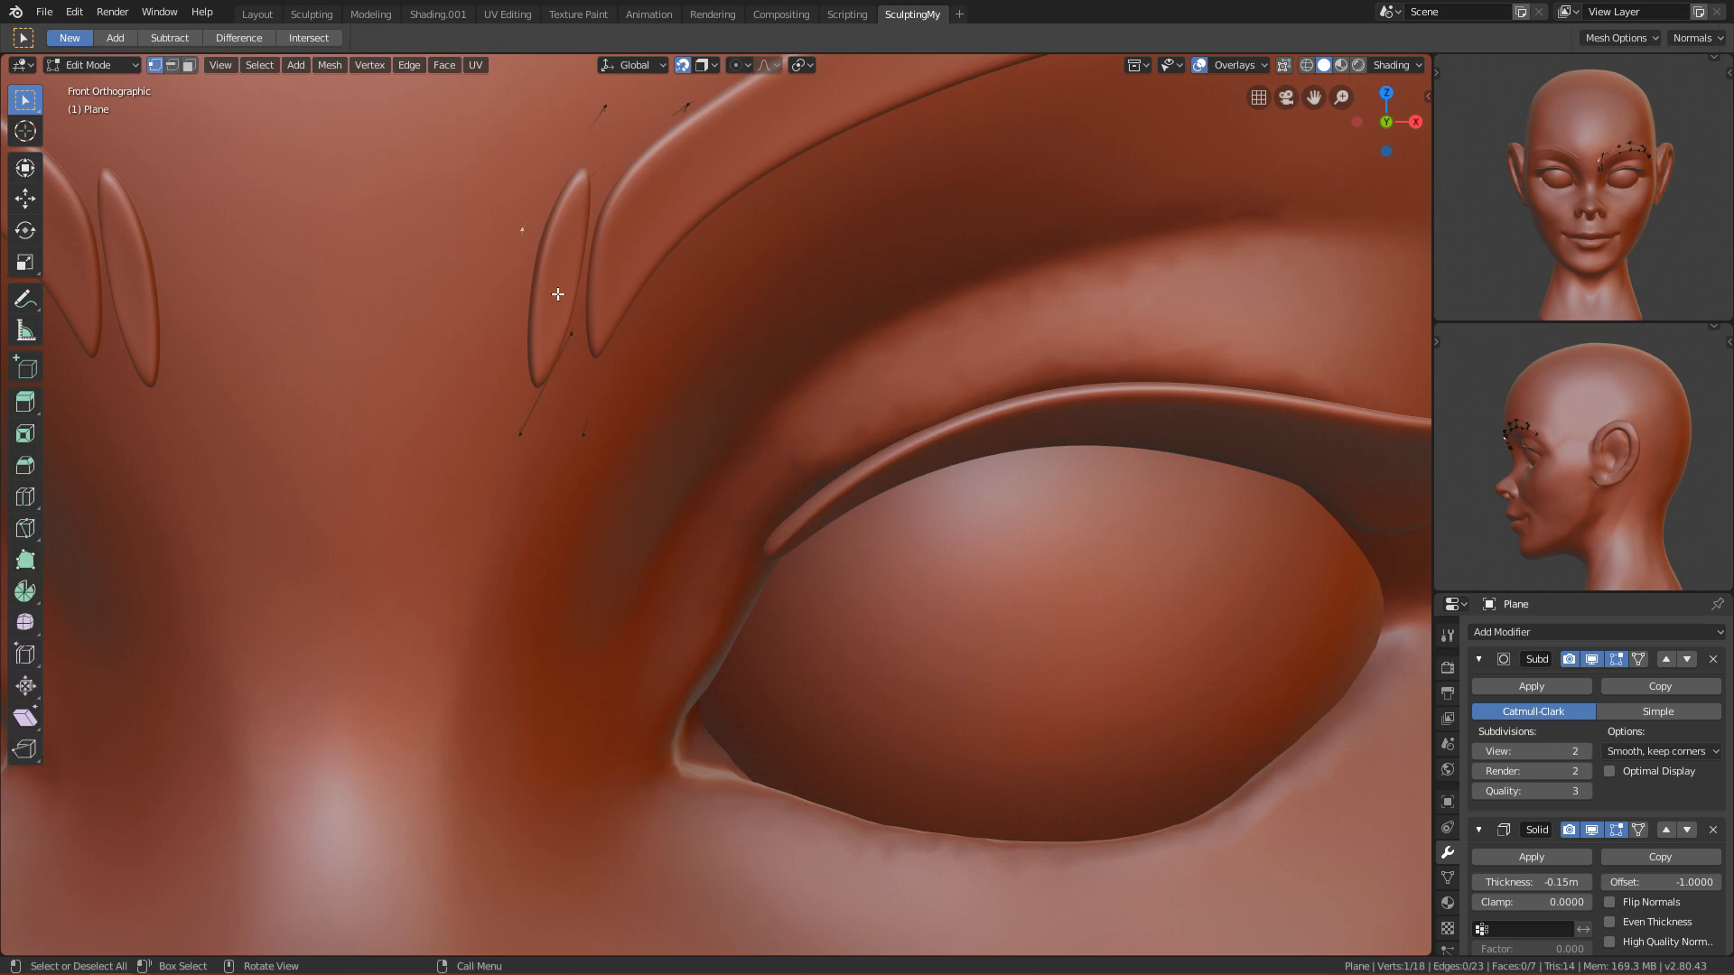
{"action": "key", "text": "x"}
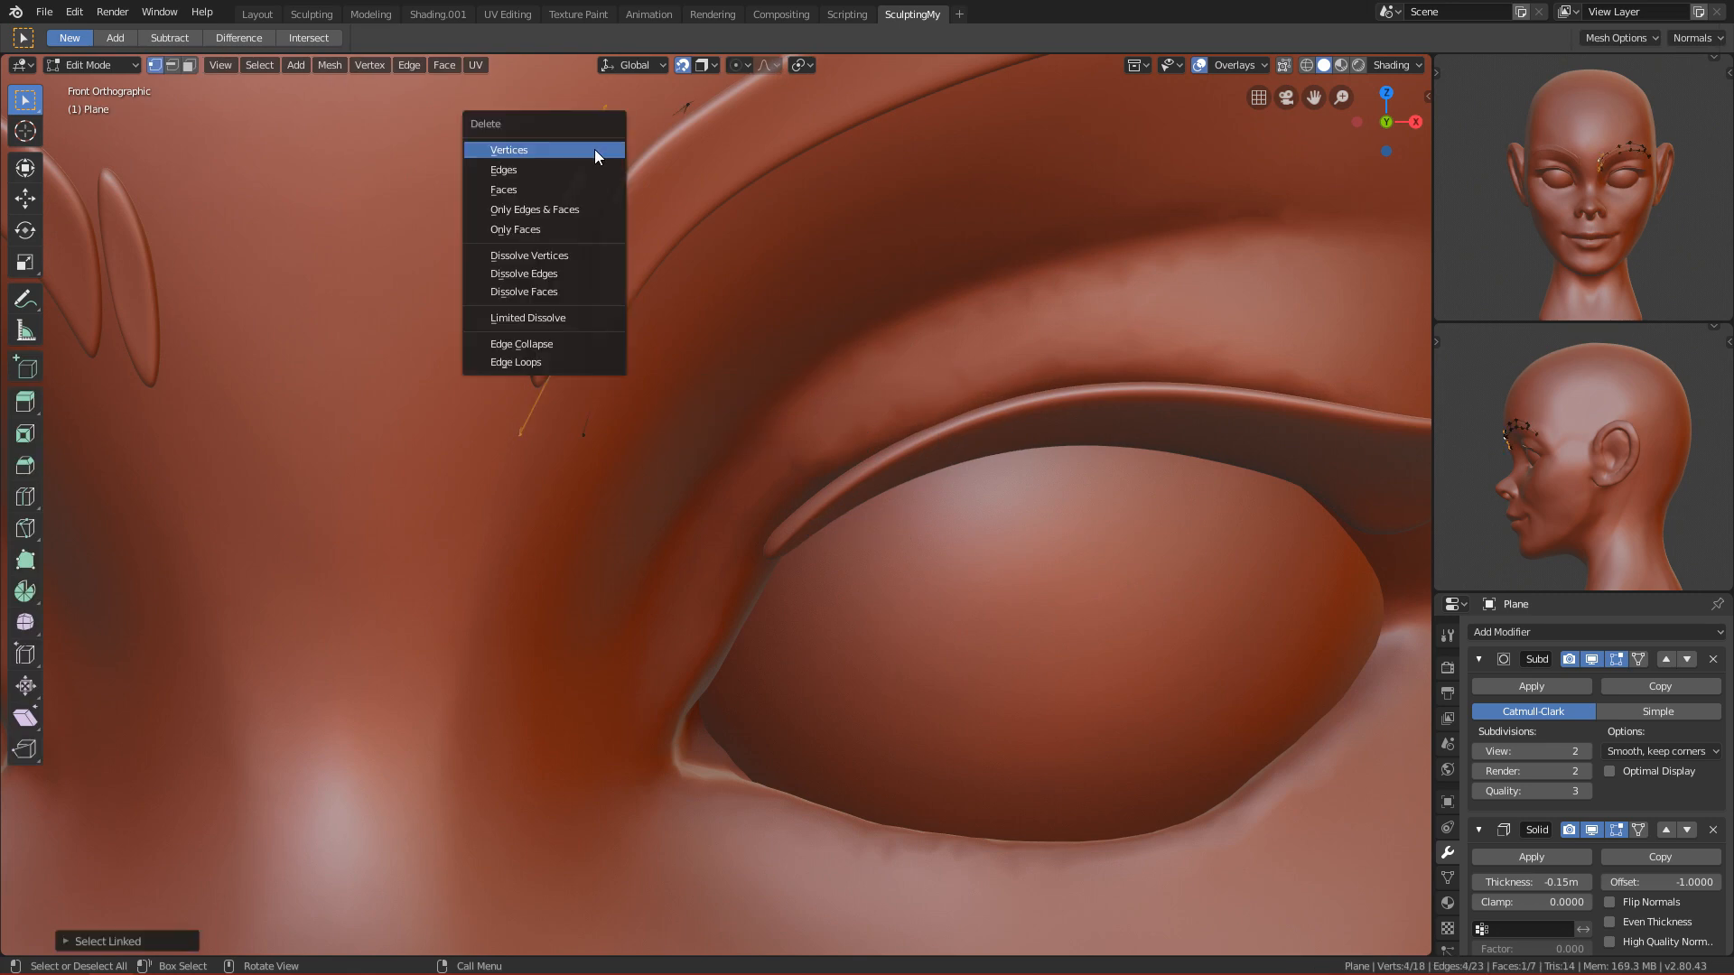
{"action": "left_click", "coordinate": [594, 149]}
Step: Return the eyebrows to Object Mode and save the file FemaleFace_Tutorial.blend
{"action": "scroll", "coordinate": [503, 262], "scroll_direction": "down", "scroll_amount": 8}
{"action": "key", "text": "ctrl+Tab"}
{"action": "left_click", "coordinate": [404, 262]}
{"action": "scroll", "coordinate": [468, 319], "scroll_direction": "down", "scroll_amount": 4}
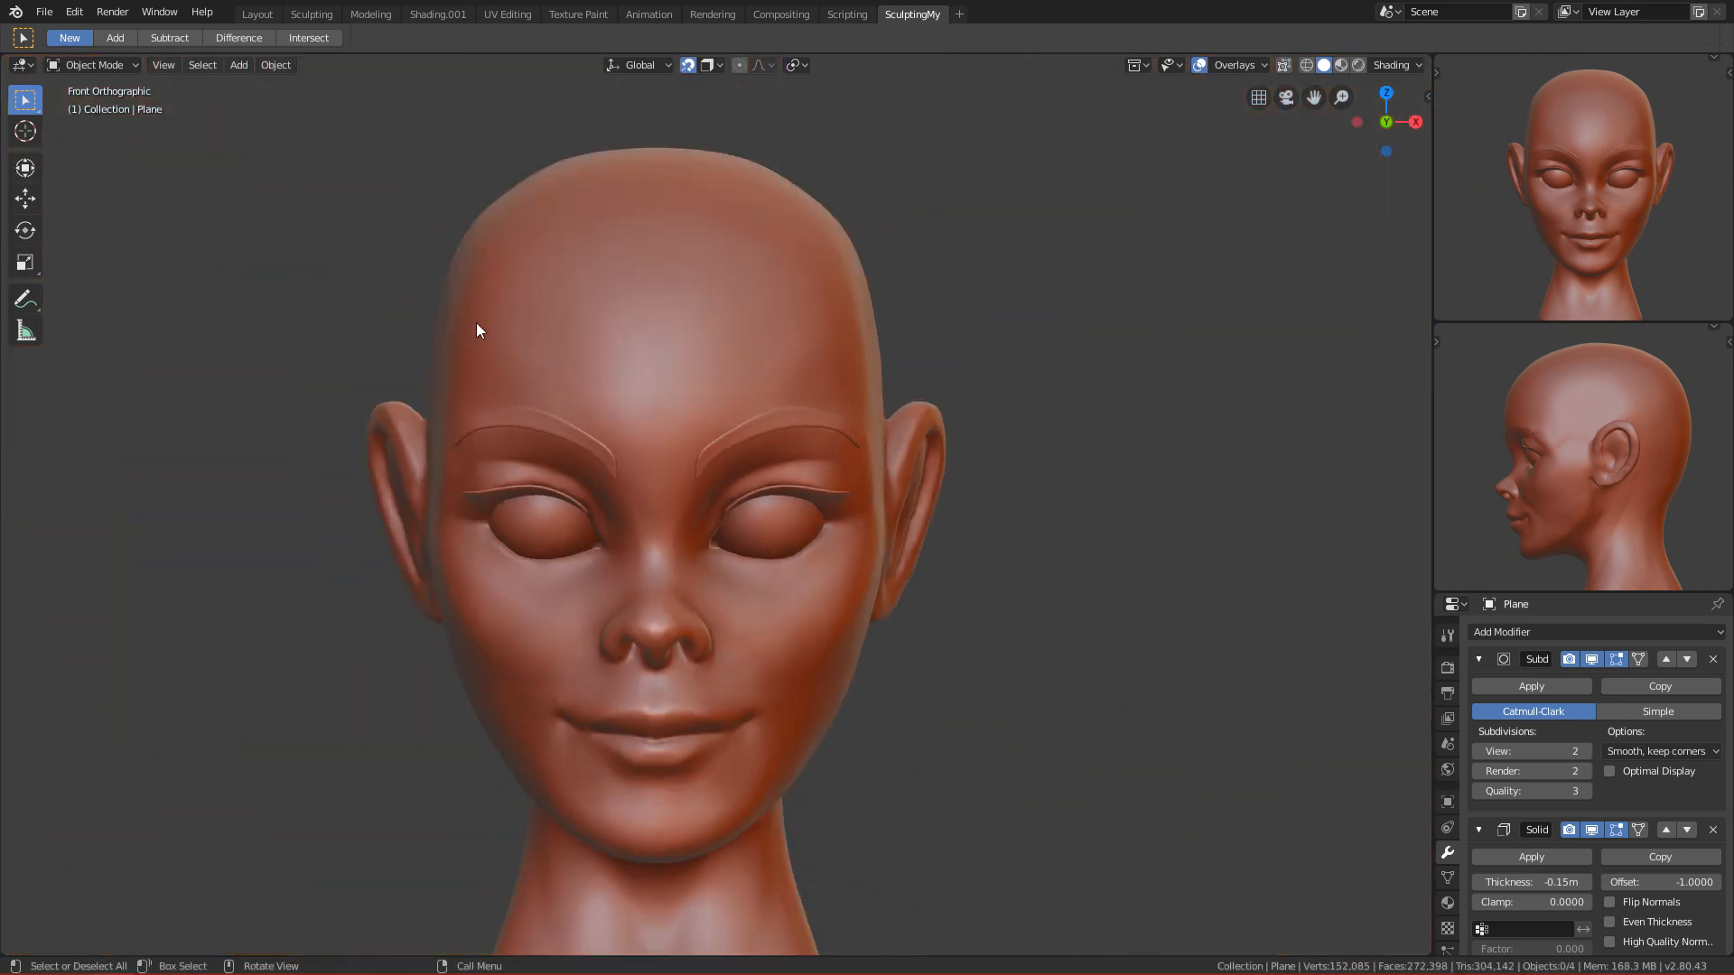
{"action": "key", "text": "ctrl+s"}
{"action": "scroll", "coordinate": [598, 366], "scroll_direction": "down", "scroll_amount": 2}
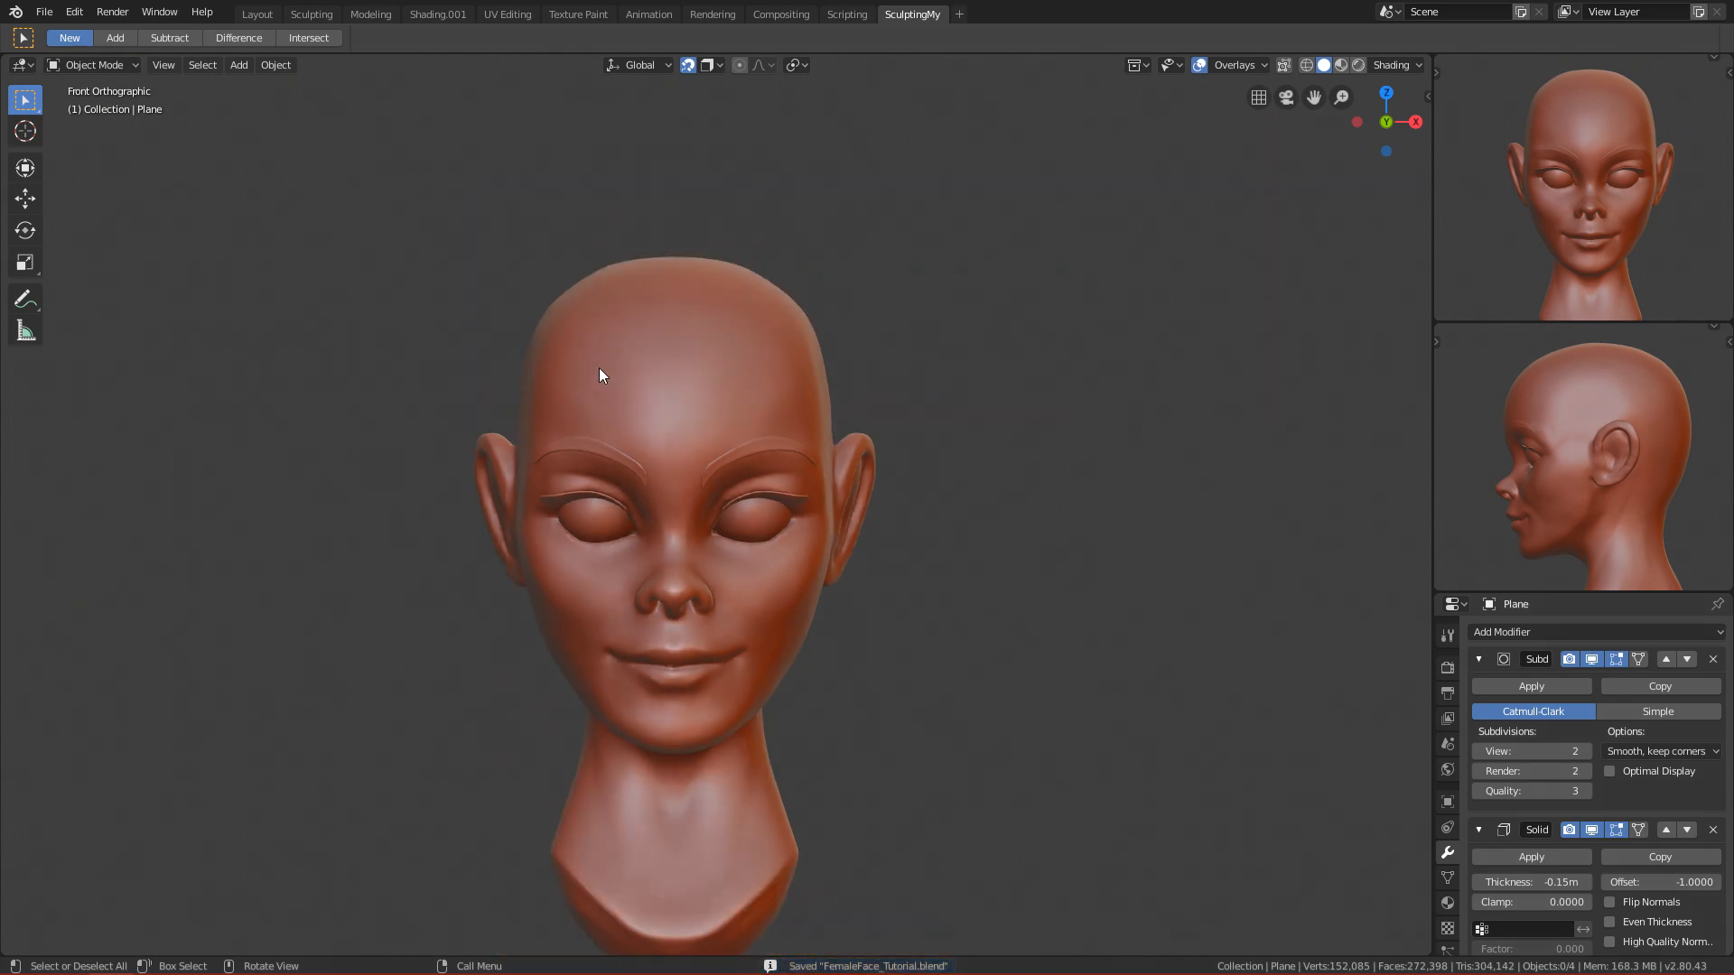